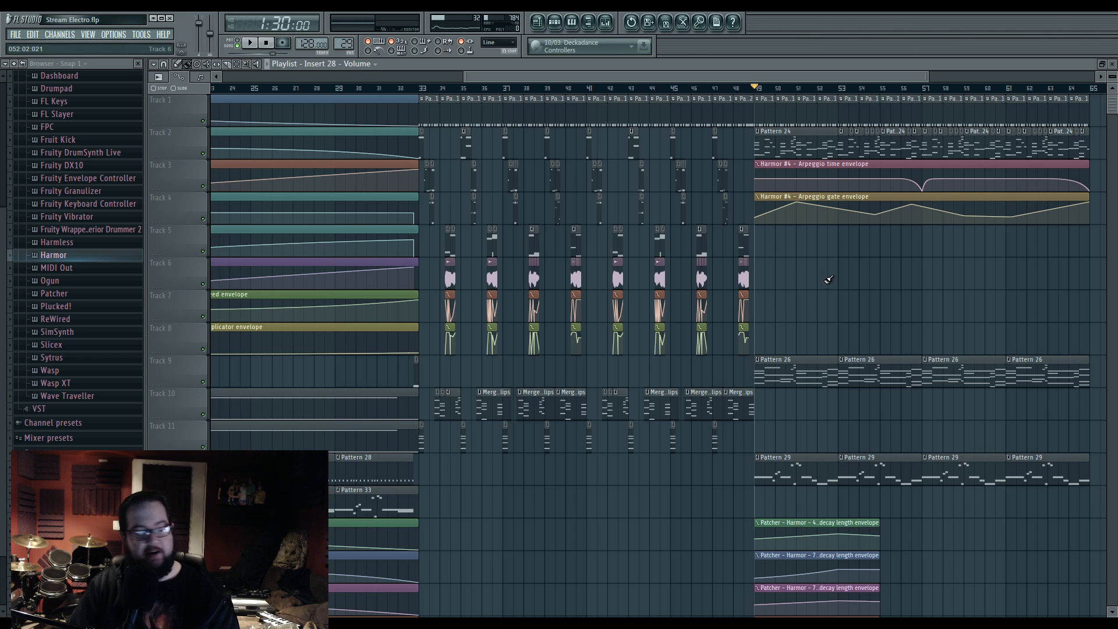
Step: Examine the arrangement across the whole playlist, from the opening clips to the section after bar 49
{"action": "scroll", "coordinate": [832, 278], "scroll_direction": "left", "scroll_amount": 1}
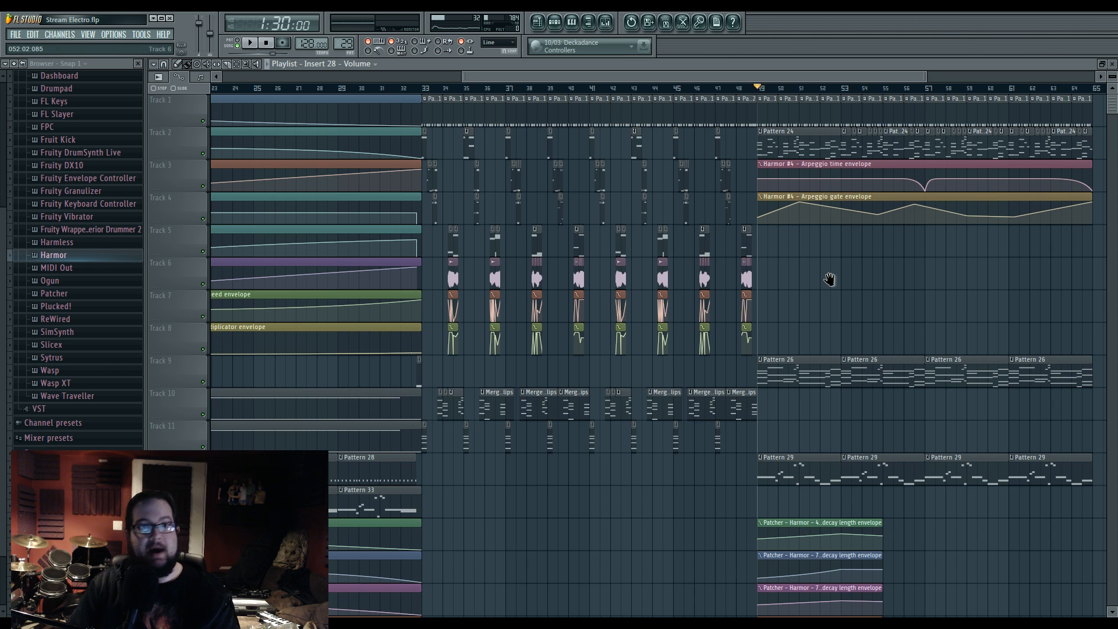
{"action": "scroll", "coordinate": [834, 294], "scroll_direction": "left", "scroll_amount": 1}
{"action": "scroll", "coordinate": [833, 294], "scroll_direction": "left", "scroll_amount": 15}
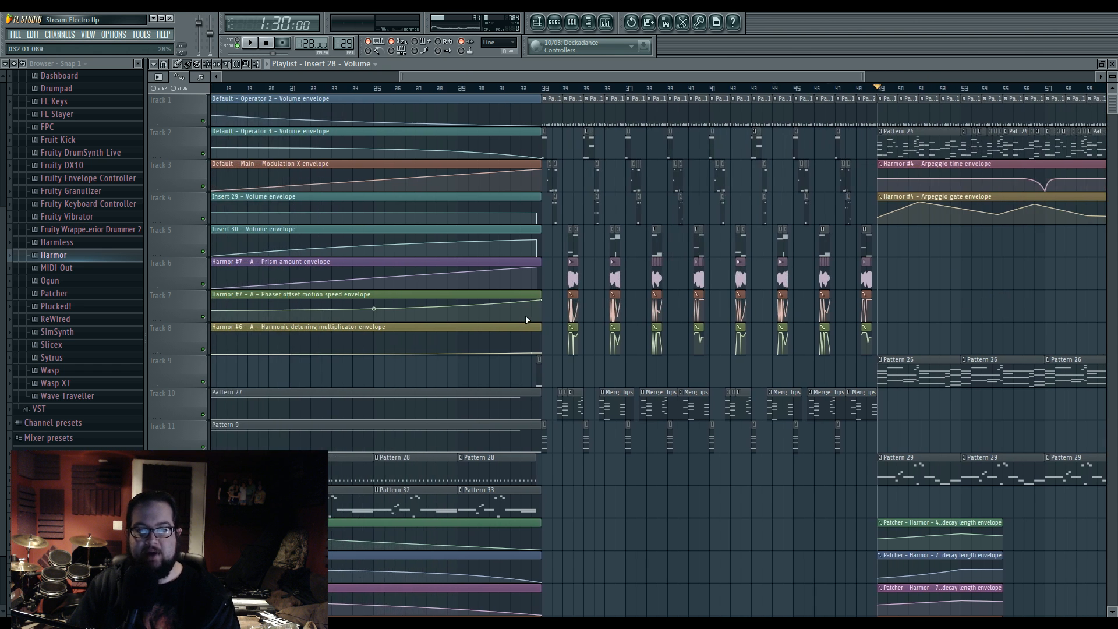
{"action": "scroll", "coordinate": [613, 372], "scroll_direction": "left", "scroll_amount": 1}
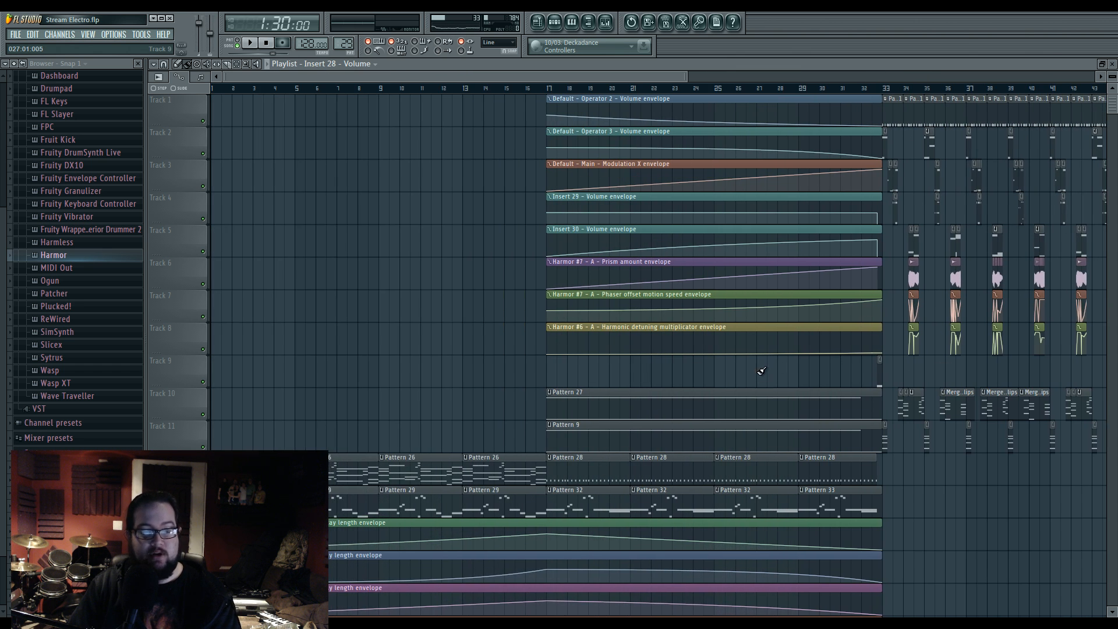
{"action": "scroll", "coordinate": [757, 368], "scroll_direction": "right", "scroll_amount": 12}
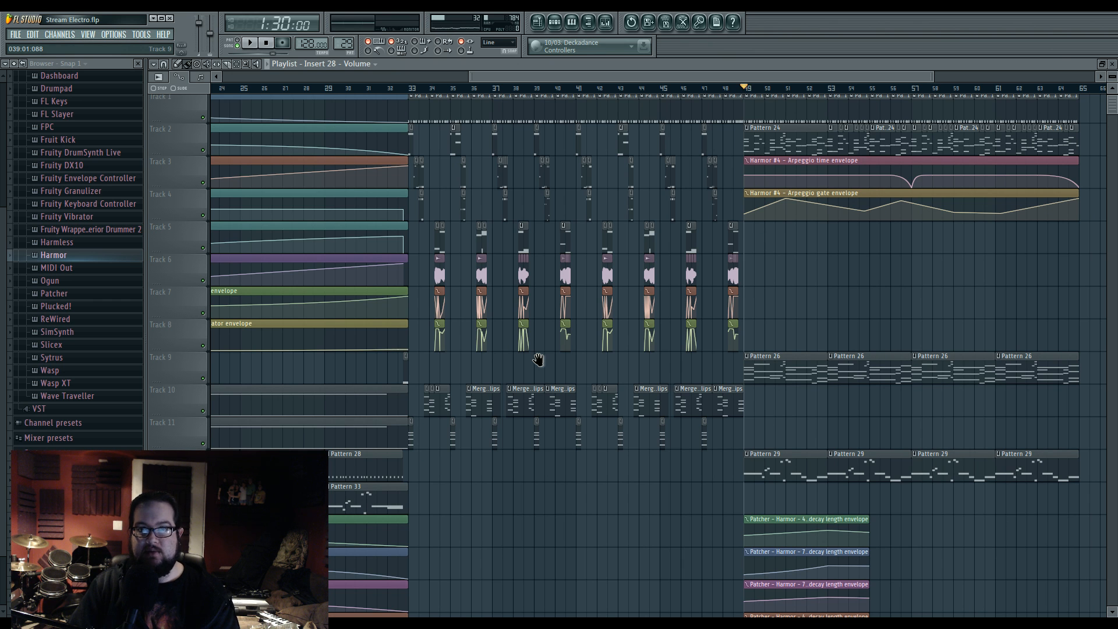
{"action": "scroll", "coordinate": [538, 359], "scroll_direction": "down", "scroll_amount": 5}
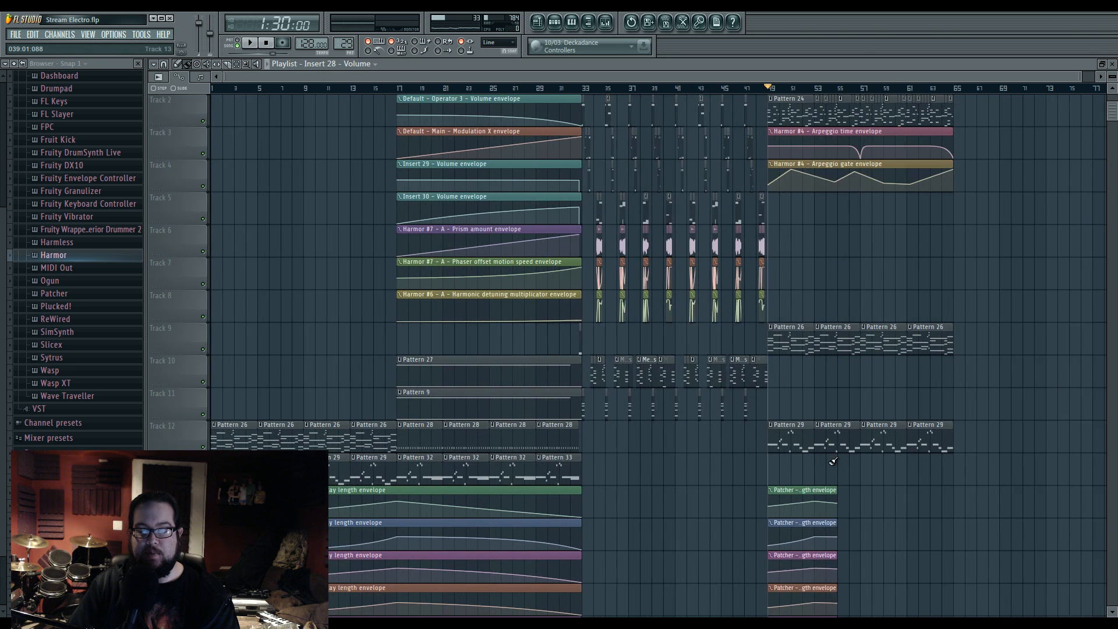
{"action": "scroll", "coordinate": [834, 461], "scroll_direction": "up", "scroll_amount": 2}
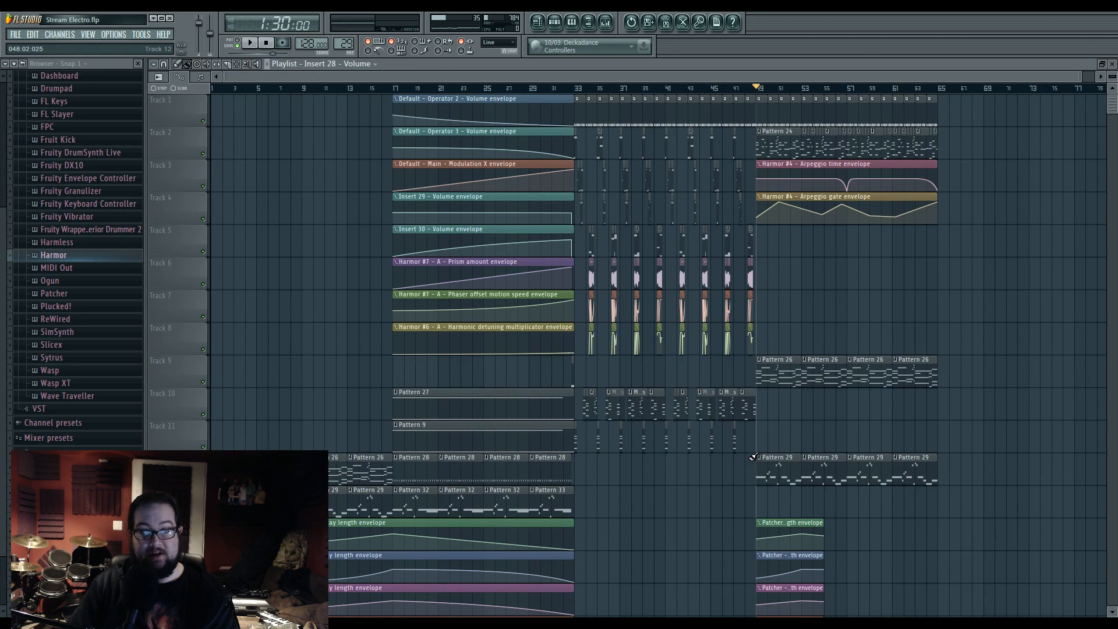
{"action": "scroll", "coordinate": [751, 455], "scroll_direction": "down", "scroll_amount": 7}
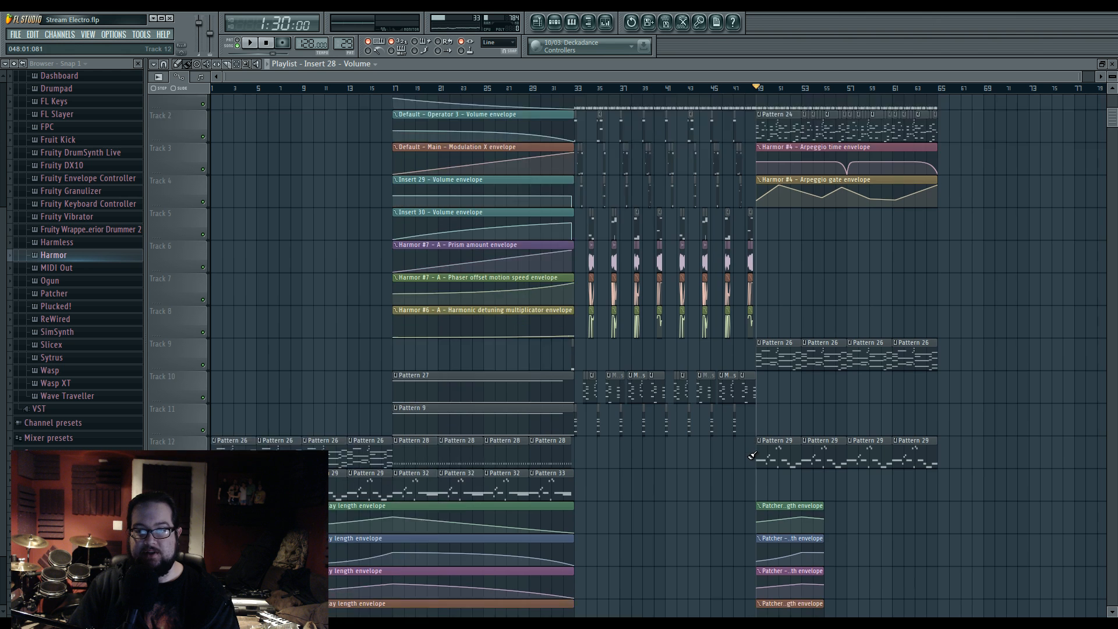
Step: Play the song from bar 57 with Track 20 soloed, and stop playback with the solo off
{"action": "left_click", "coordinate": [854, 93]}
{"action": "key", "text": "space"}
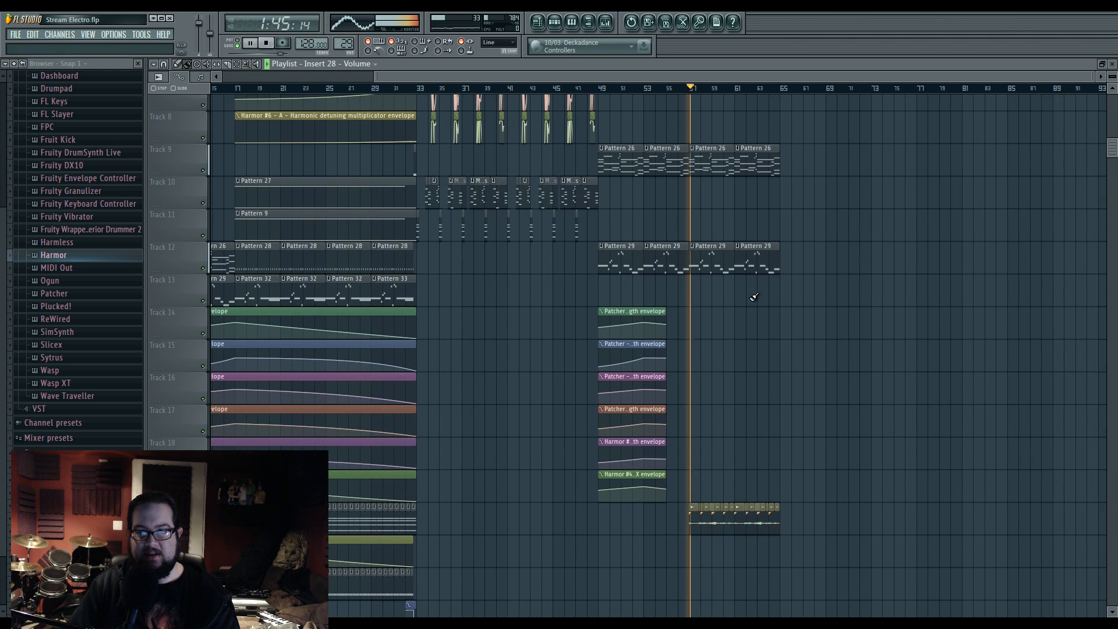
{"action": "right_click", "coordinate": [203, 529]}
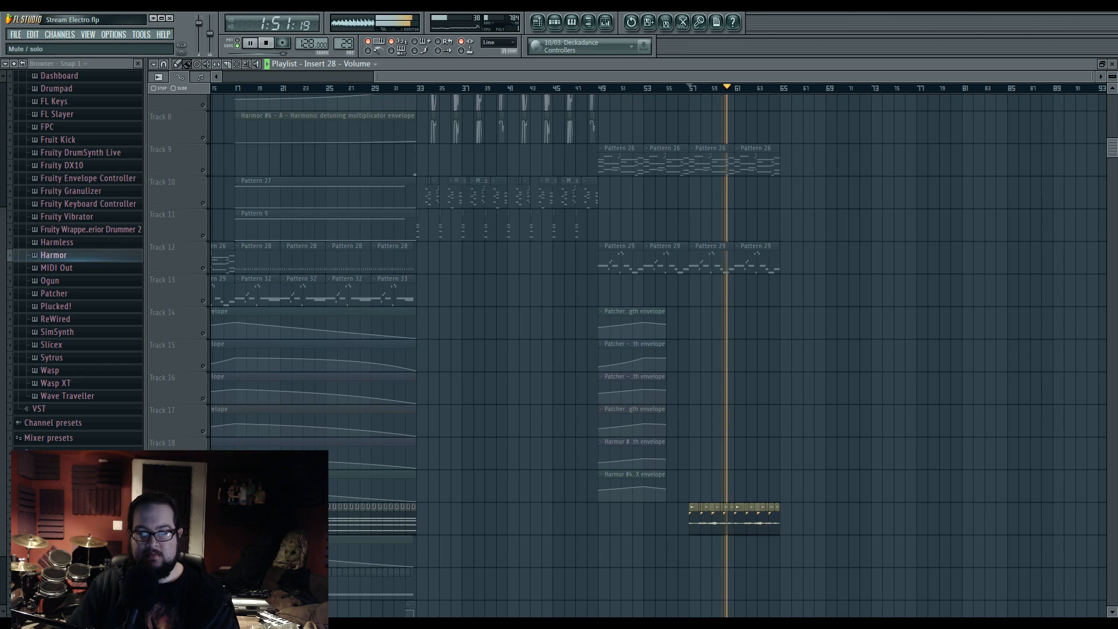
{"action": "key", "text": "space"}
{"action": "right_click", "coordinate": [204, 529]}
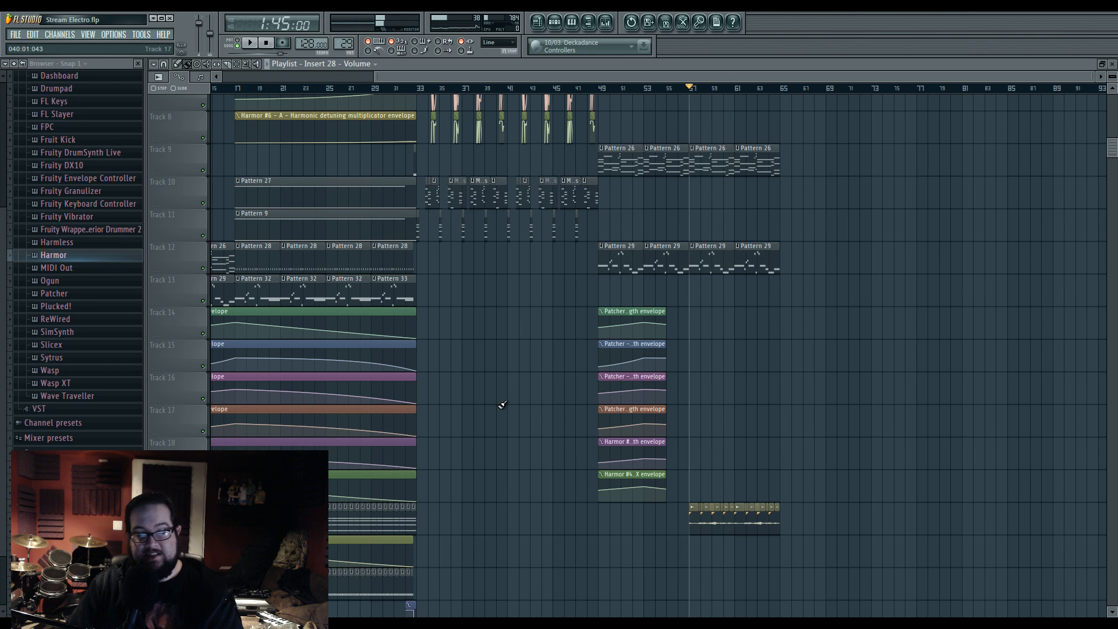
{"action": "left_click_drag", "start_coordinate": [466, 326], "coordinate": [678, 469]}
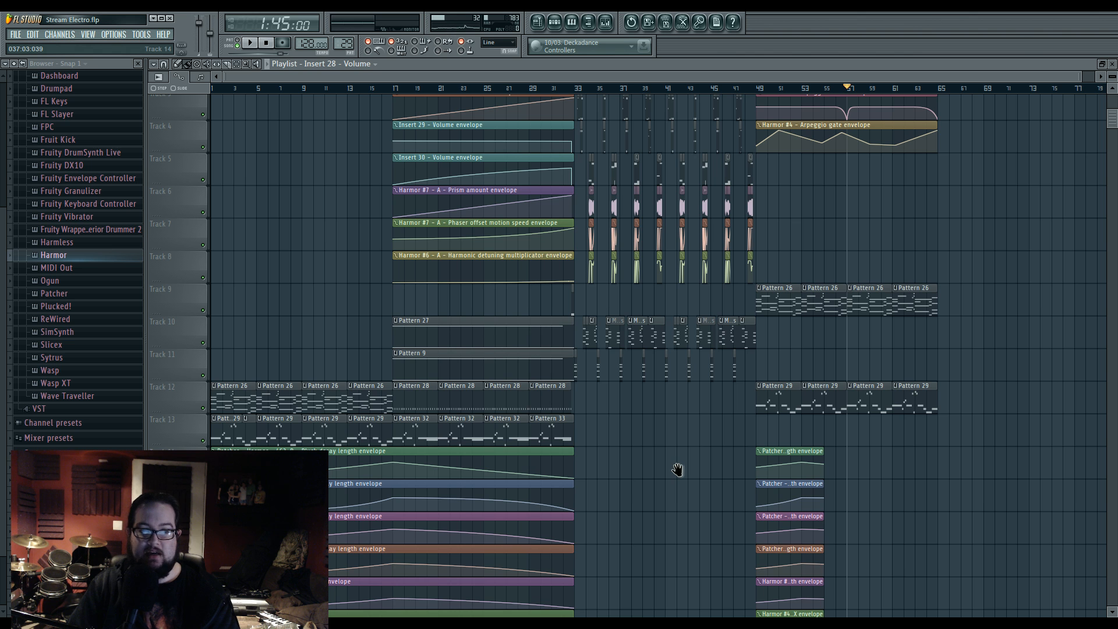
{"action": "left_click_drag", "start_coordinate": [623, 417], "coordinate": [669, 489]}
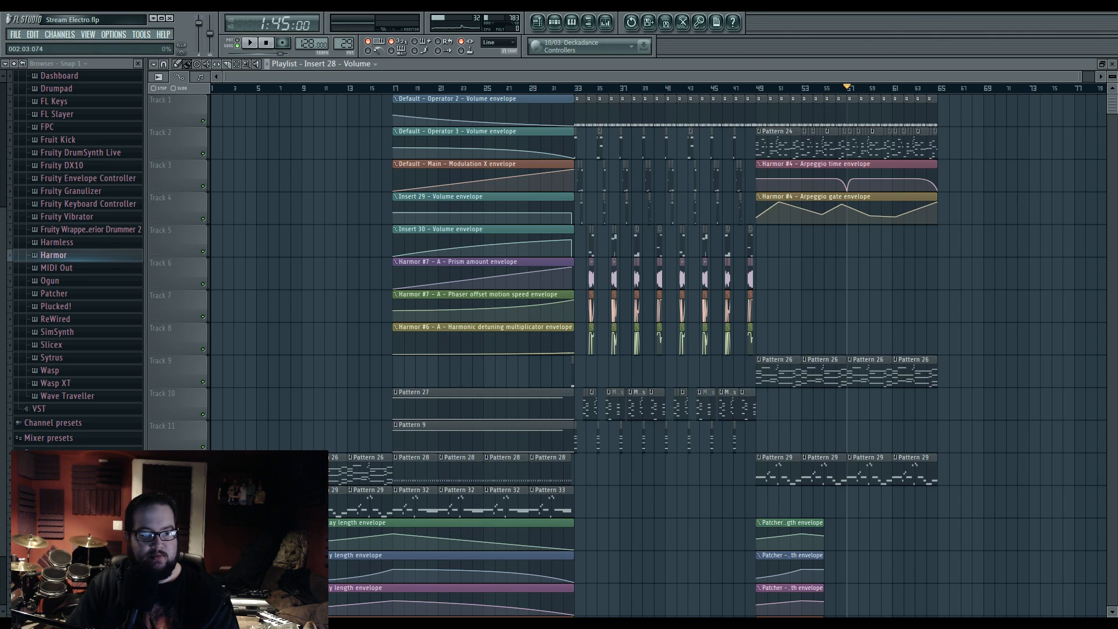
Step: Switch to the streaming software, change the broadcast to Scene 5 and back to Scene 2, and return to FL Studio
{"action": "key", "text": "alt+Tab"}
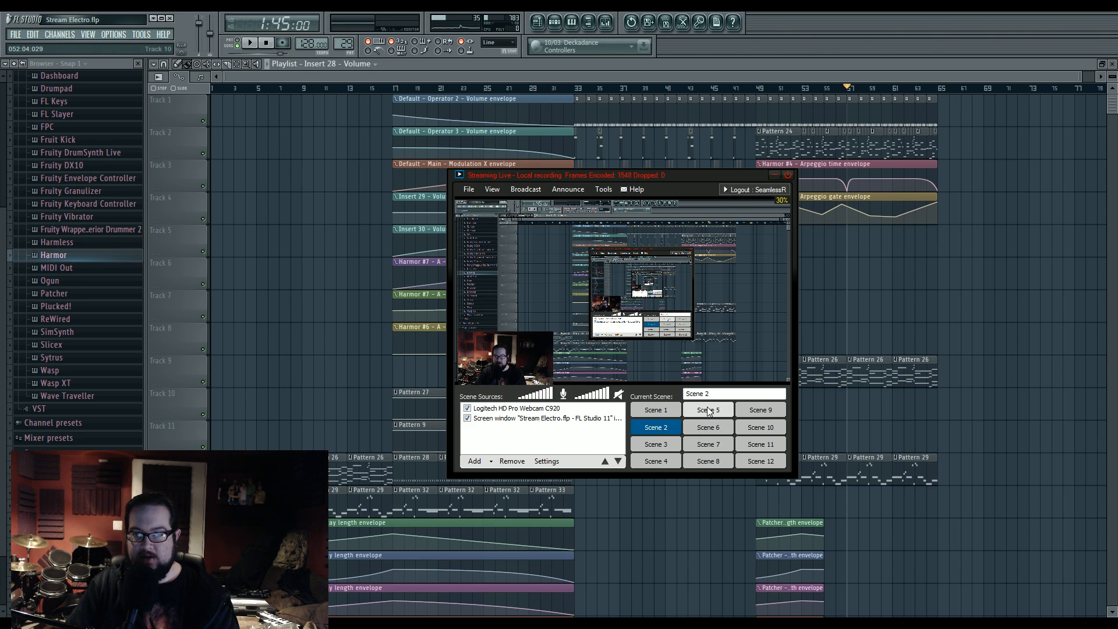
{"action": "left_click", "coordinate": [708, 410]}
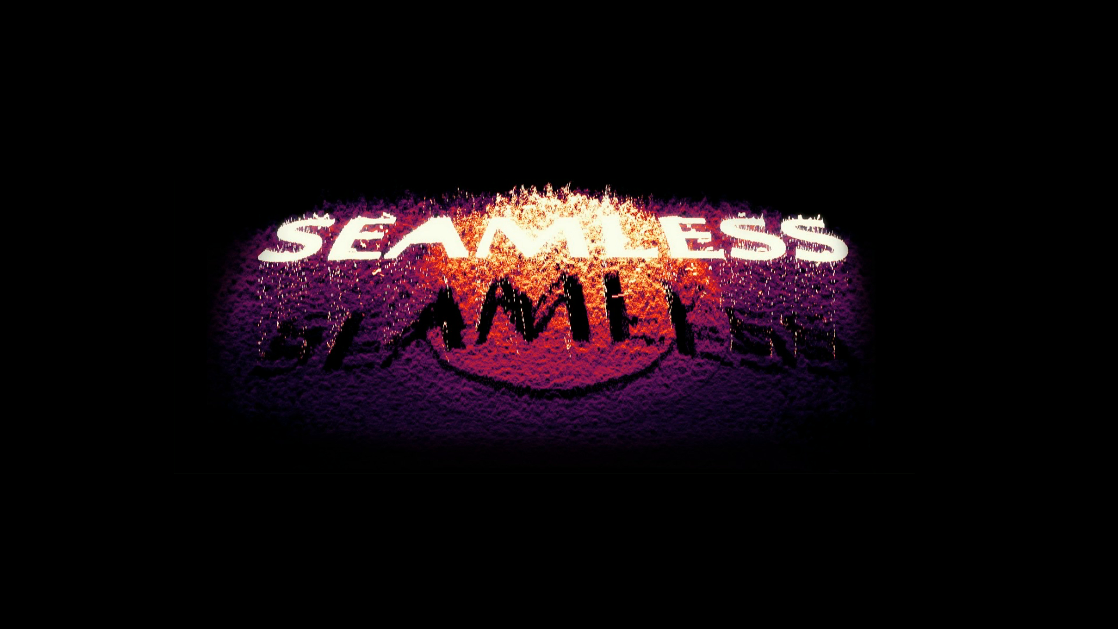
{"action": "left_click", "coordinate": [654, 427]}
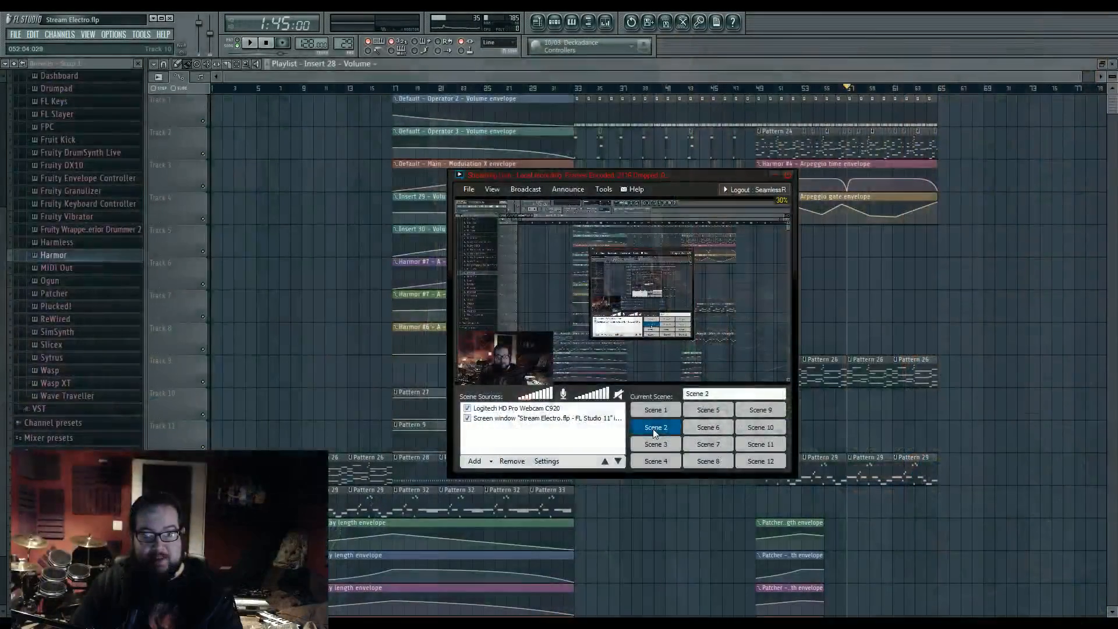
{"action": "left_click", "coordinate": [340, 227]}
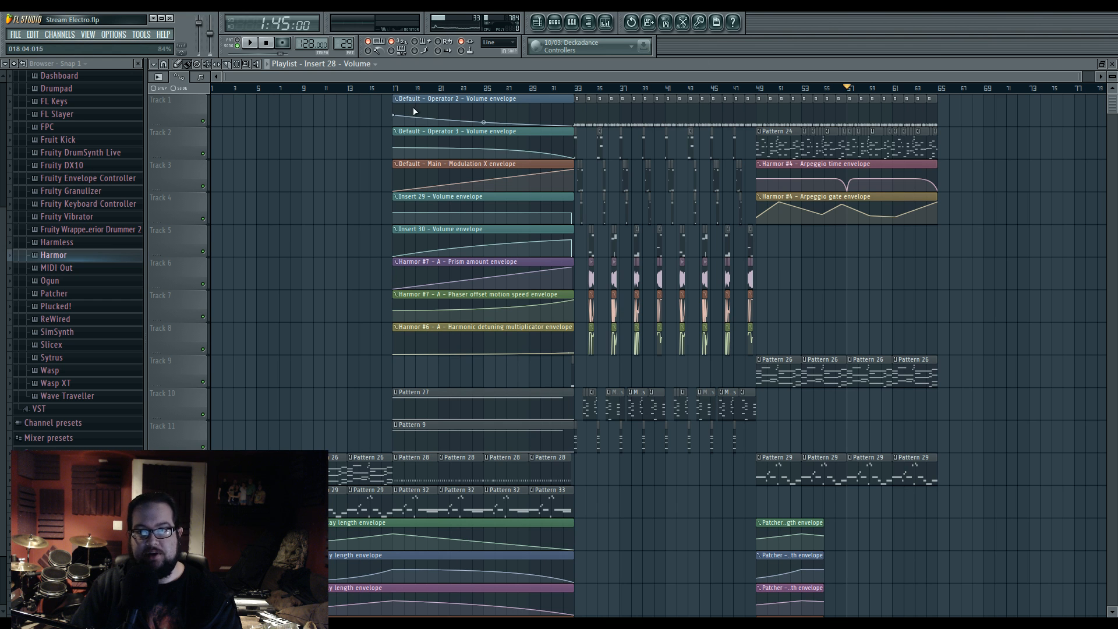
Step: Return the playhead to the start of the song and open Pattern 8 on Track 22 in the piano roll
{"action": "left_click_drag", "start_coordinate": [248, 92], "coordinate": [213, 92]}
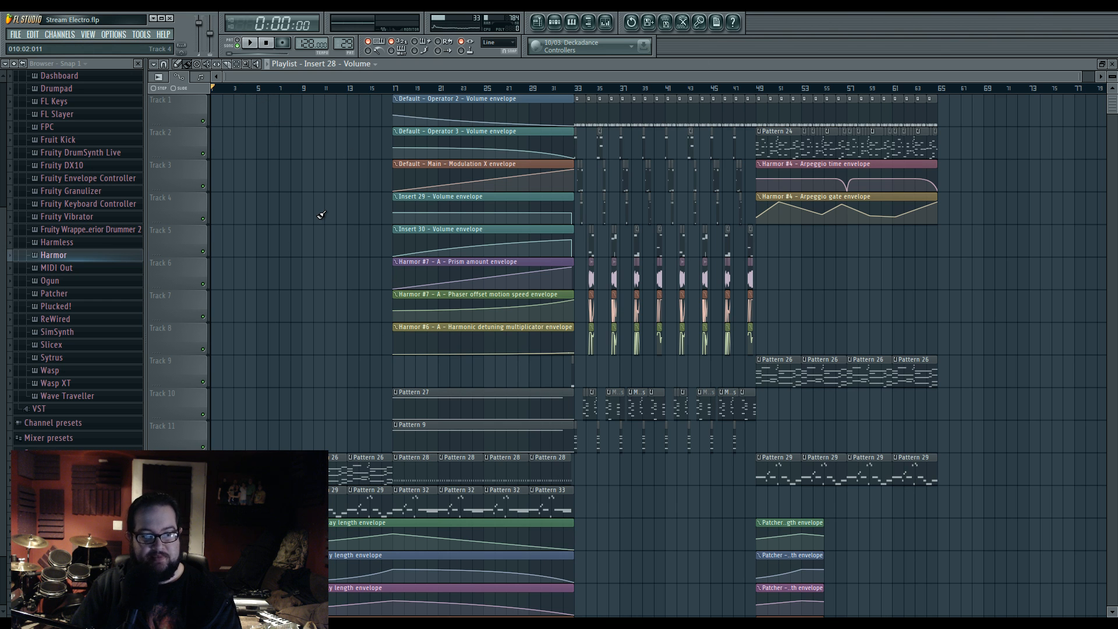
{"action": "scroll", "coordinate": [272, 332], "scroll_direction": "up", "scroll_amount": 4}
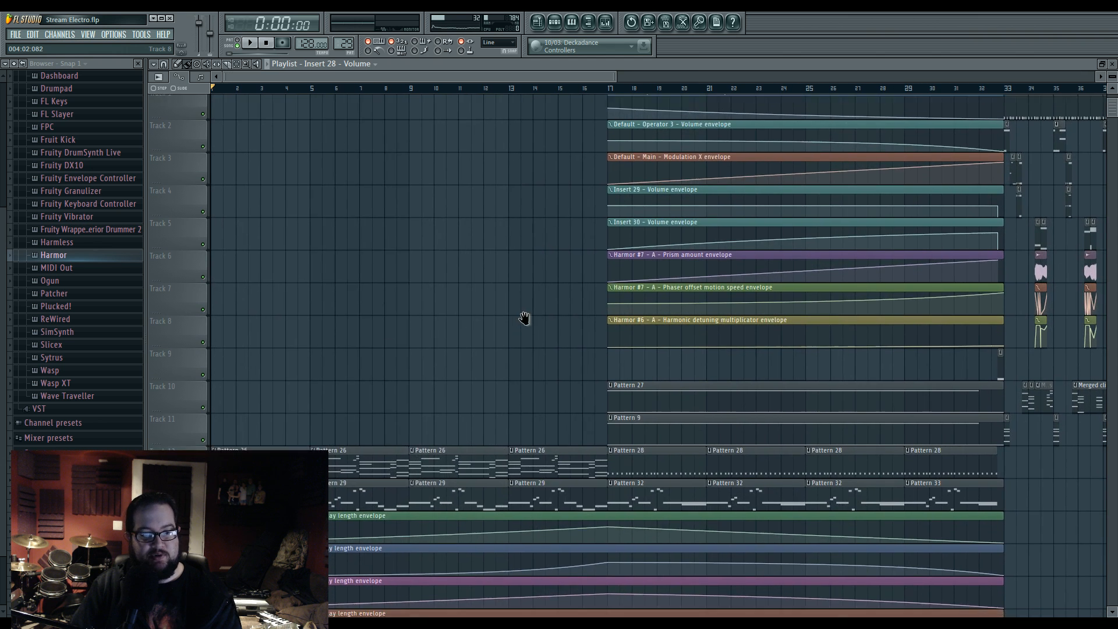
{"action": "scroll", "coordinate": [524, 317], "scroll_direction": "down", "scroll_amount": 6}
{"action": "scroll", "coordinate": [466, 192], "scroll_direction": "down", "scroll_amount": 5}
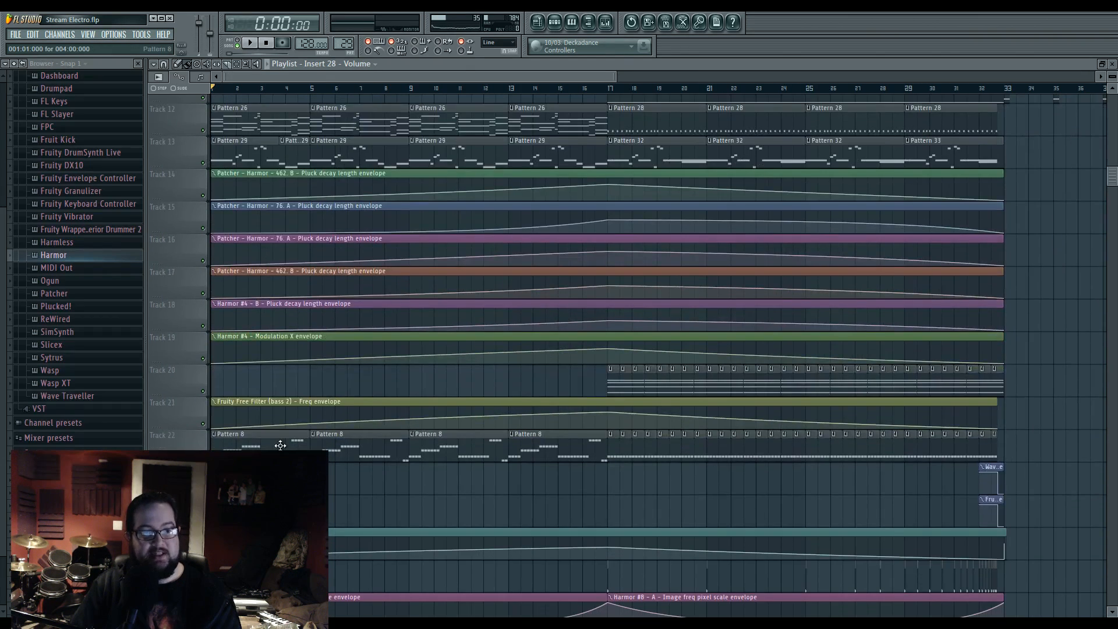
{"action": "double_click", "coordinate": [702, 425]}
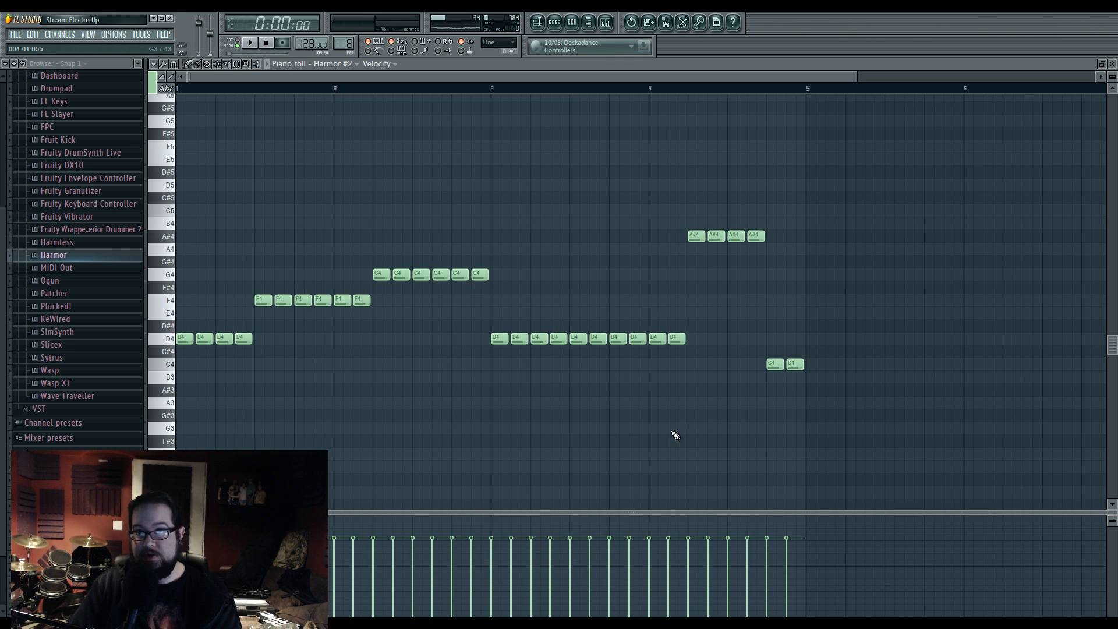
Step: Open Pattern 26 from the playlist in the piano roll and play it on its own in pattern mode
{"action": "left_click", "coordinate": [538, 21]}
{"action": "scroll", "coordinate": [271, 187], "scroll_direction": "up", "scroll_amount": 2}
{"action": "double_click", "coordinate": [270, 187]}
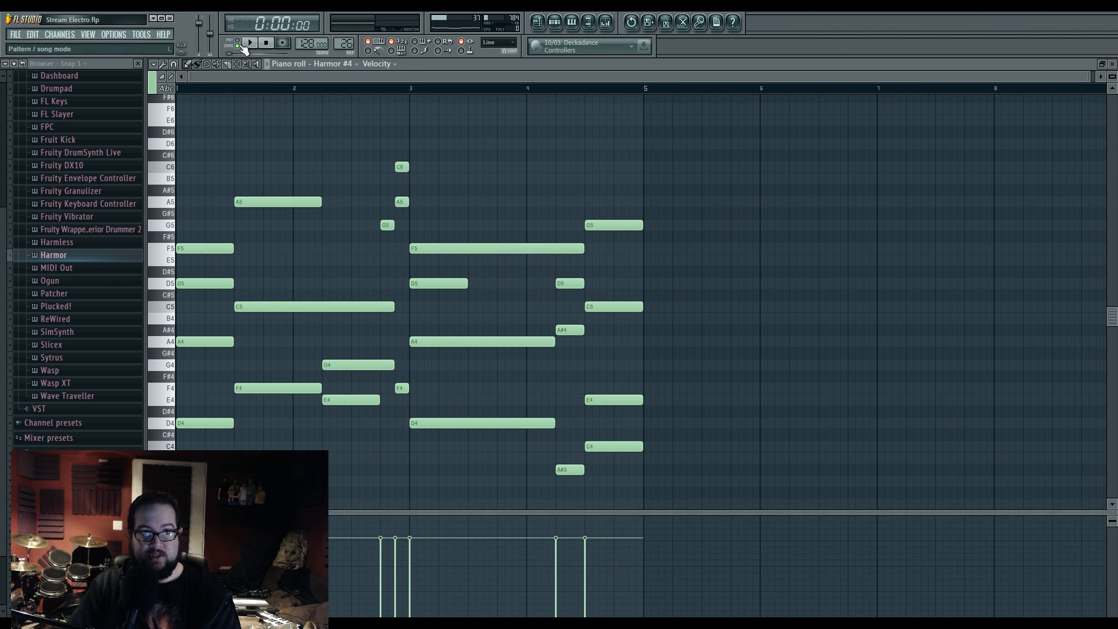
{"action": "left_click", "coordinate": [250, 42]}
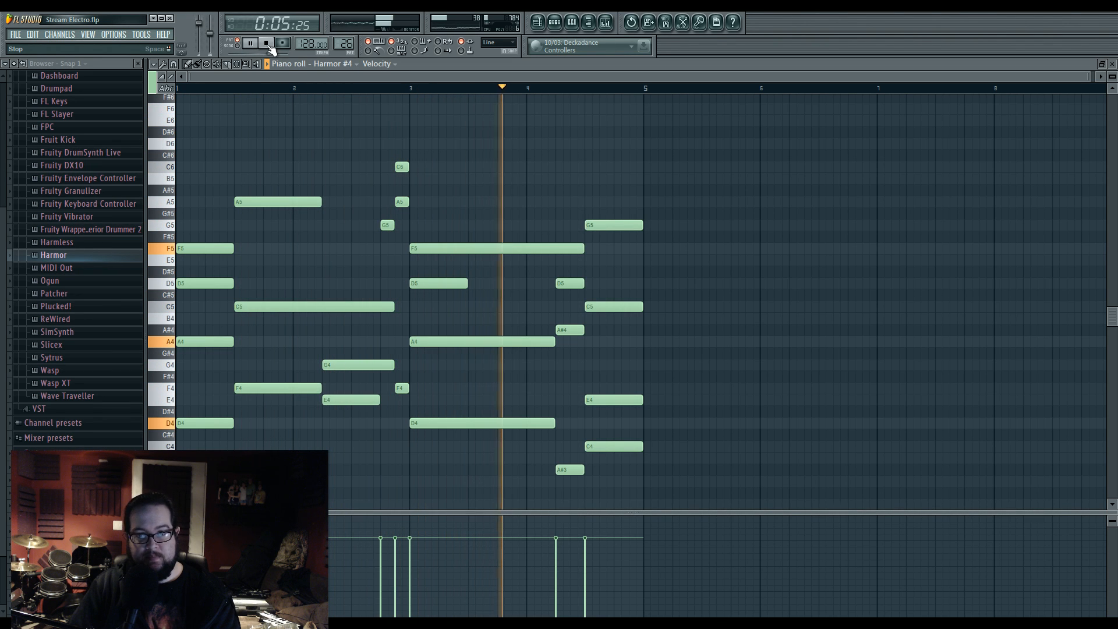
{"action": "left_click", "coordinate": [269, 45]}
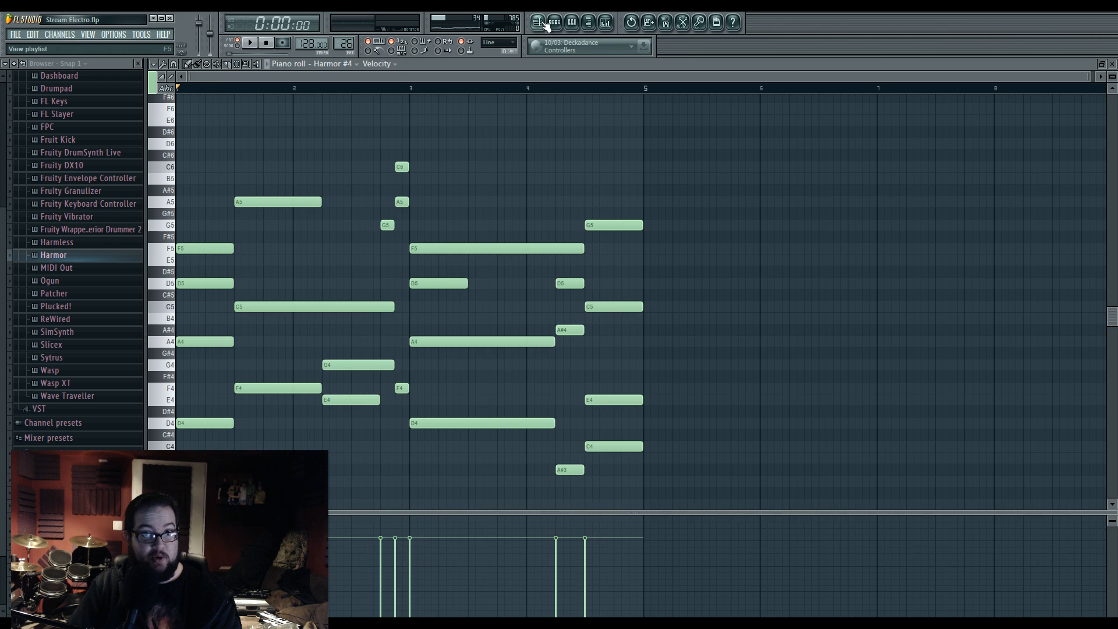
Step: Play Pattern 8's Harmor #2 notes on their own, and return to the playlist in song mode with playback stopped
{"action": "left_click", "coordinate": [538, 21]}
{"action": "scroll", "coordinate": [230, 364], "scroll_direction": "down", "scroll_amount": 1}
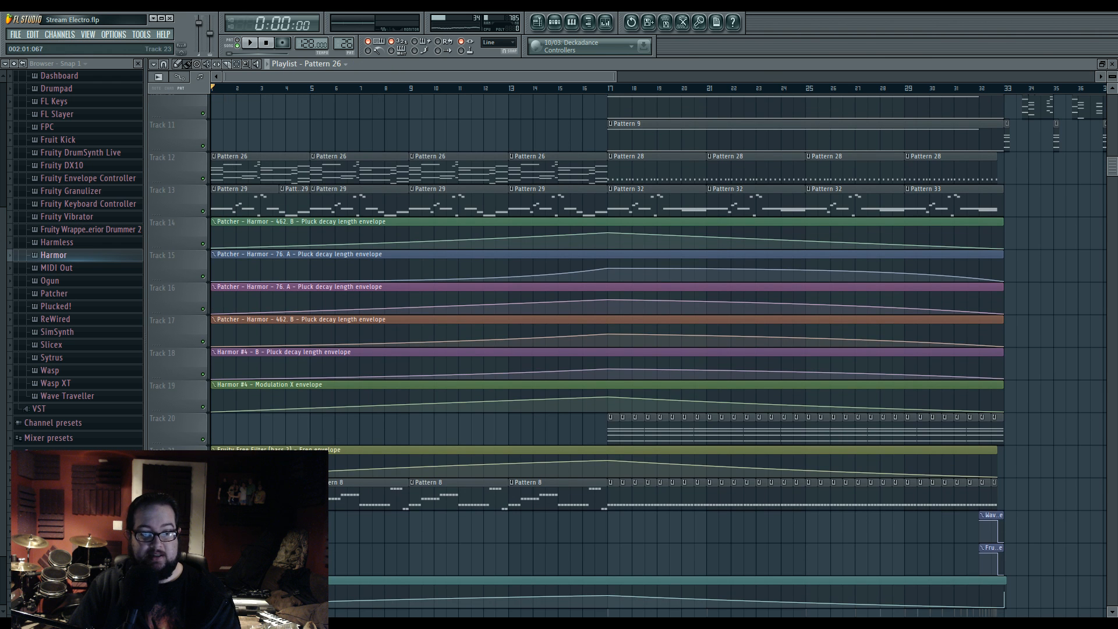
{"action": "key", "text": "F7"}
{"action": "key", "text": "space"}
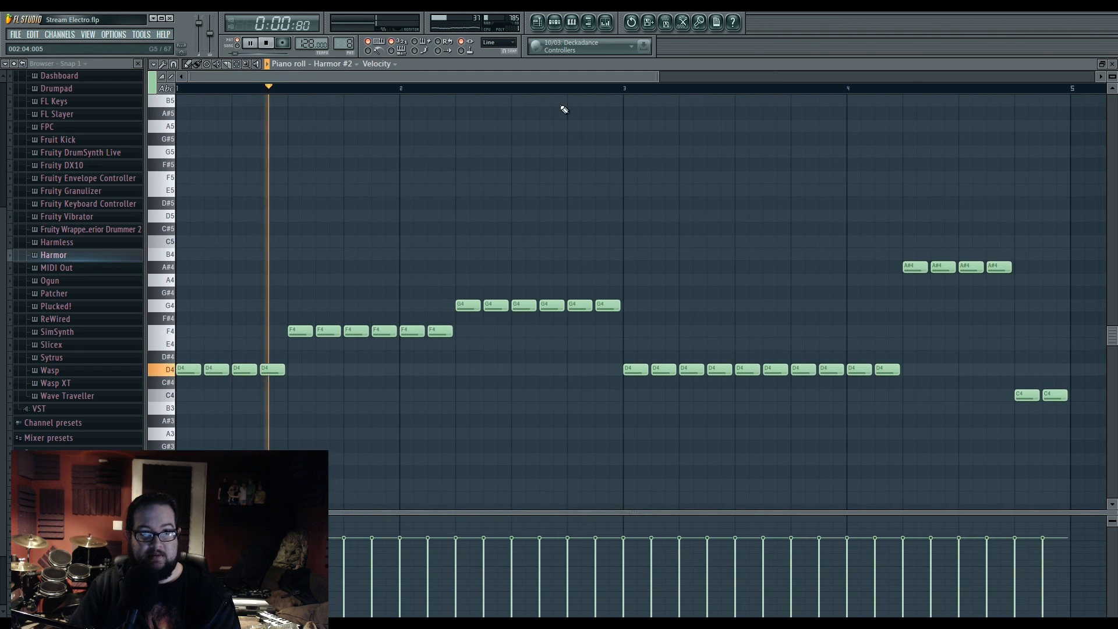
{"action": "key", "text": "F9"}
{"action": "key", "text": "F5"}
{"action": "key", "text": "space"}
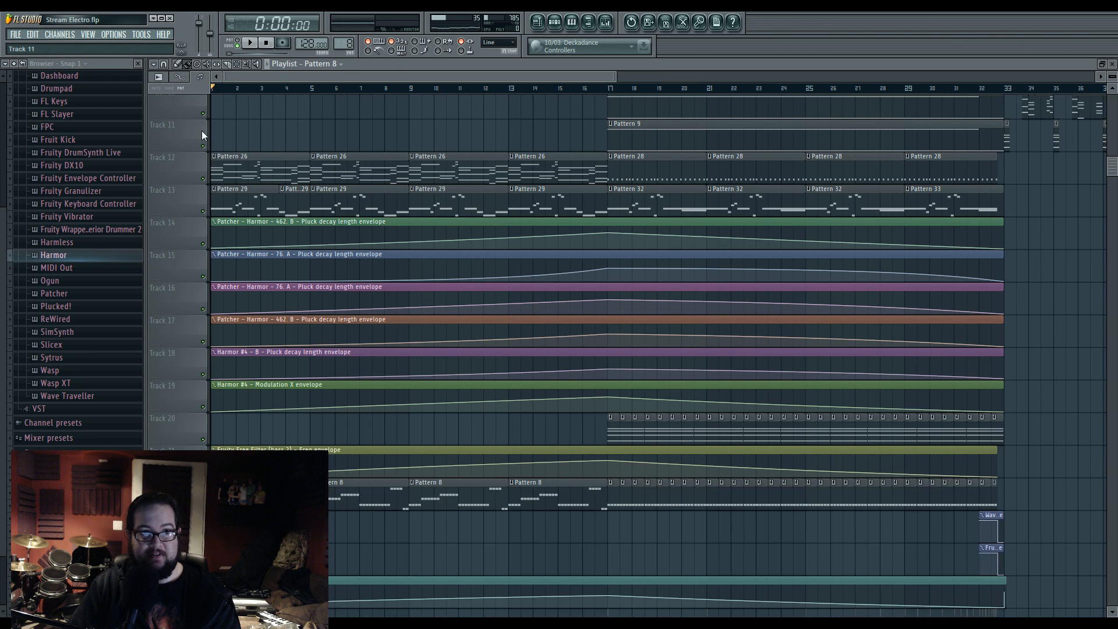
Step: Play the song from the start while following Pattern 8's notes in the piano roll, and stop back in the playlist
{"action": "key", "text": "space"}
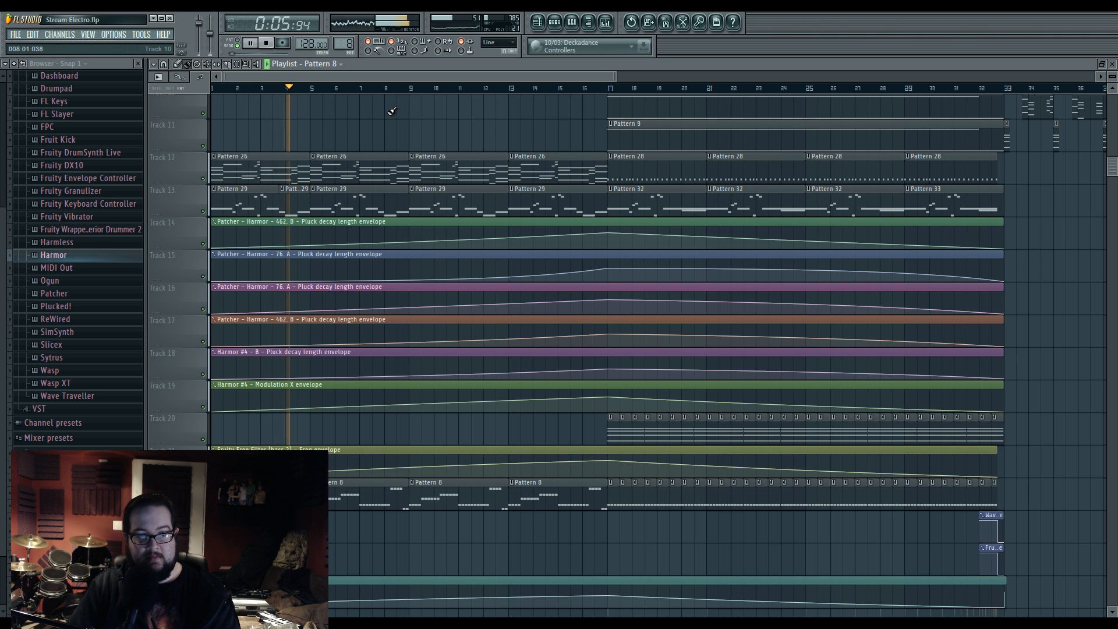
{"action": "double_click", "coordinate": [337, 504]}
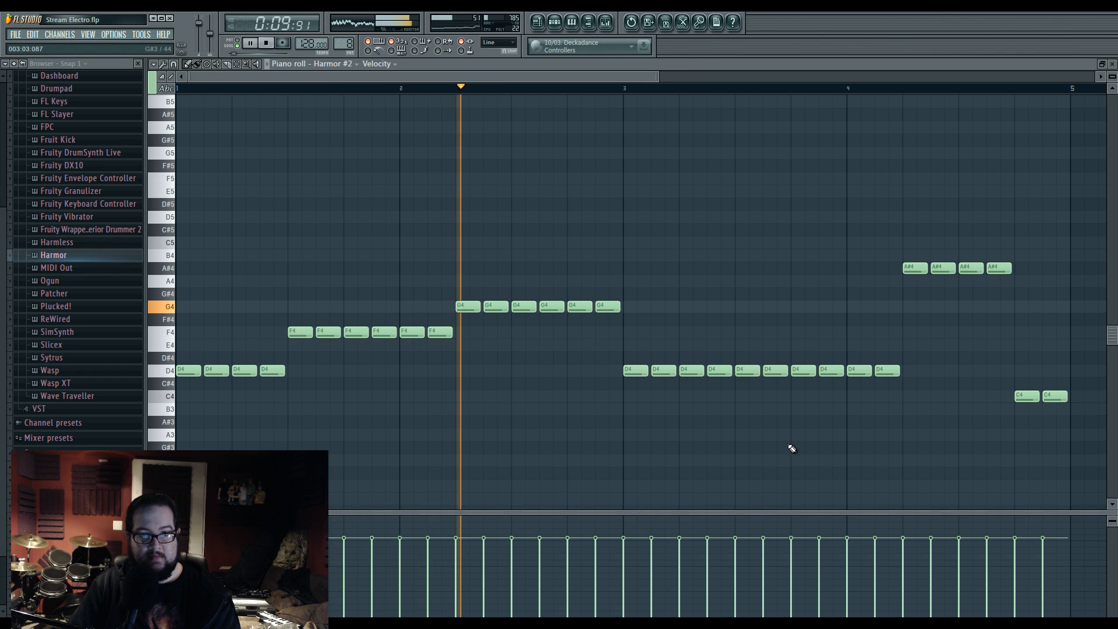
{"action": "scroll", "coordinate": [791, 450], "scroll_direction": "down", "scroll_amount": 2}
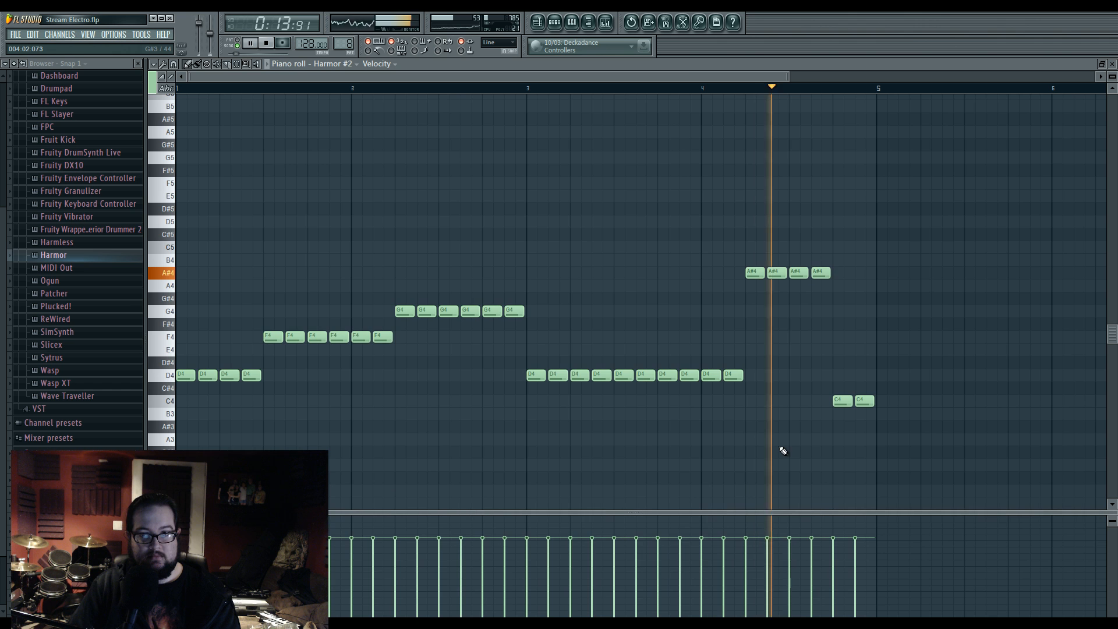
{"action": "left_click", "coordinate": [537, 22]}
{"action": "key", "text": "space"}
{"action": "scroll", "coordinate": [524, 125], "scroll_direction": "up", "scroll_amount": 5}
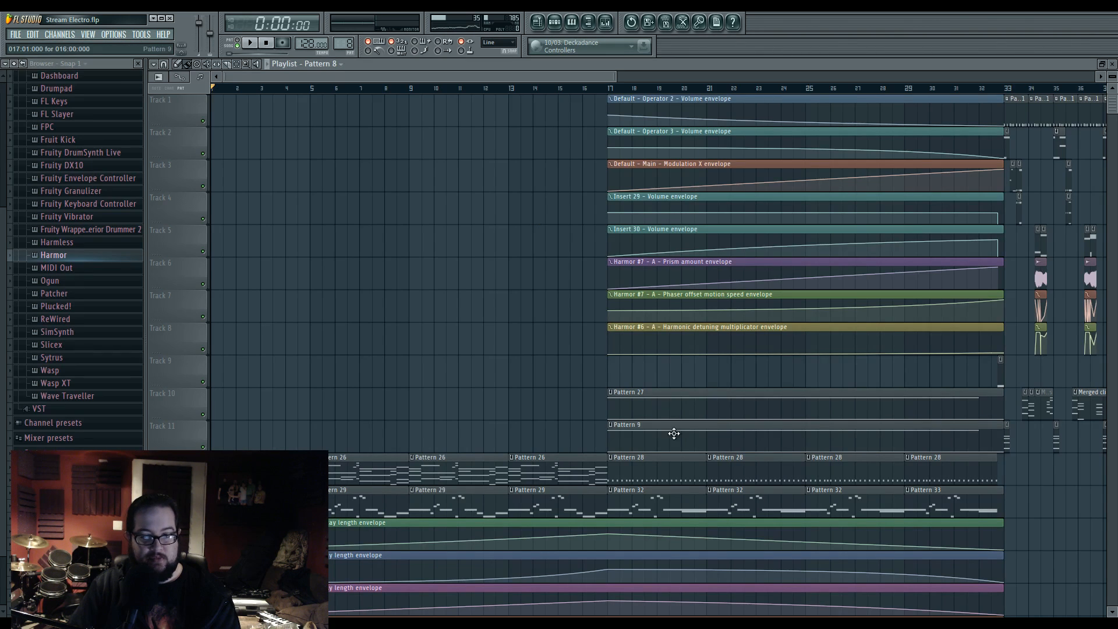
Step: Try to set the audio interface's buffer size to 512 in Universal Control, and quit that program
{"action": "left_click", "coordinate": [1003, 624]}
{"action": "left_click", "coordinate": [1011, 560]}
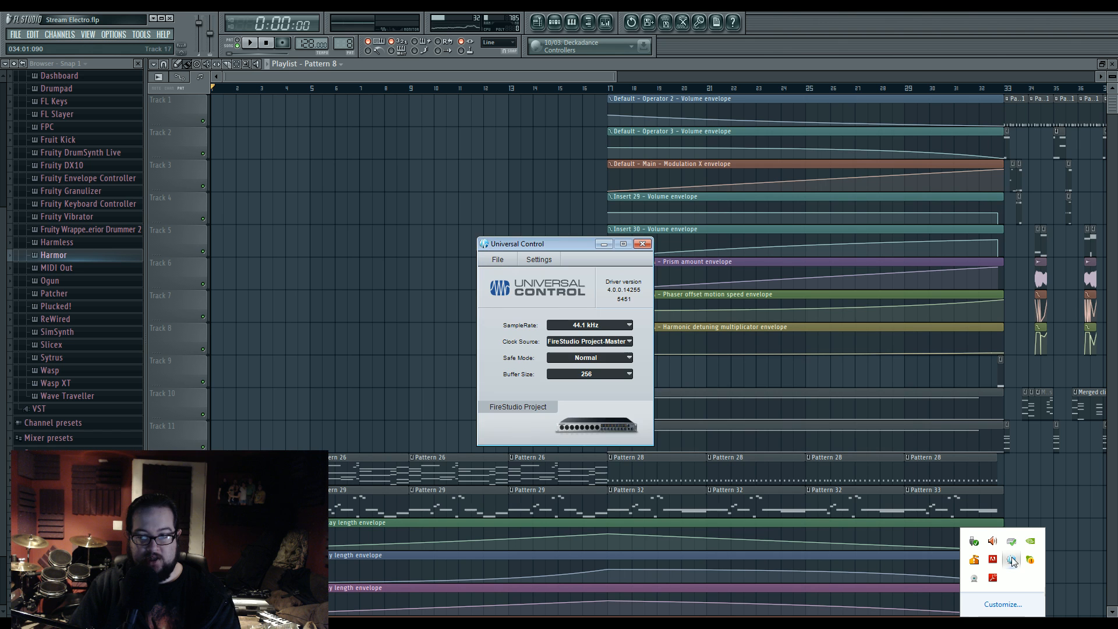
{"action": "left_click", "coordinate": [630, 375]}
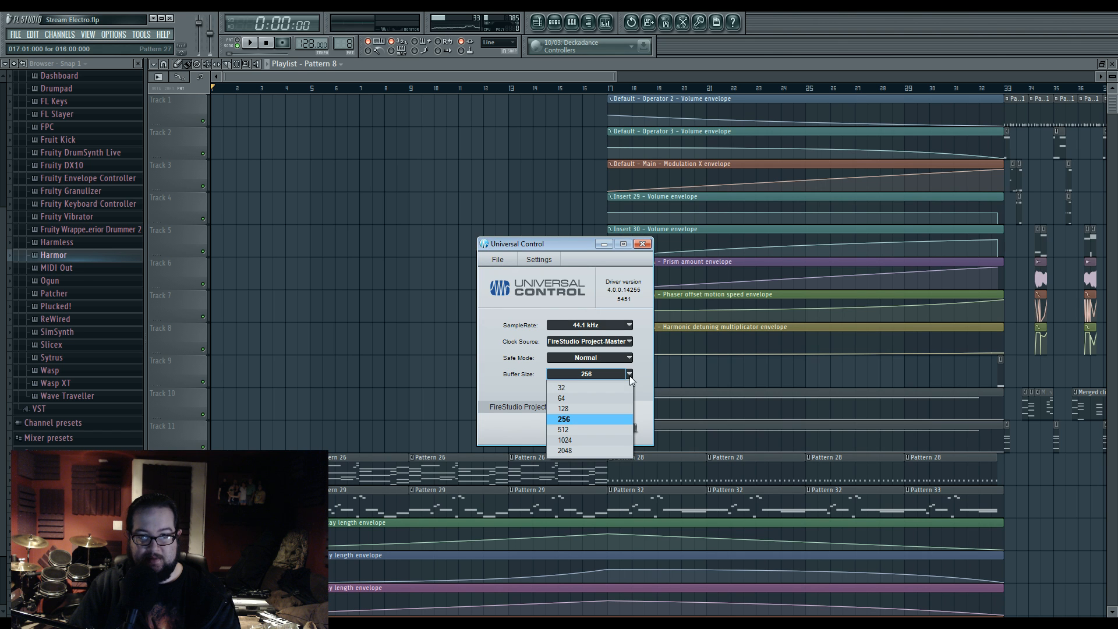
{"action": "left_click", "coordinate": [606, 426]}
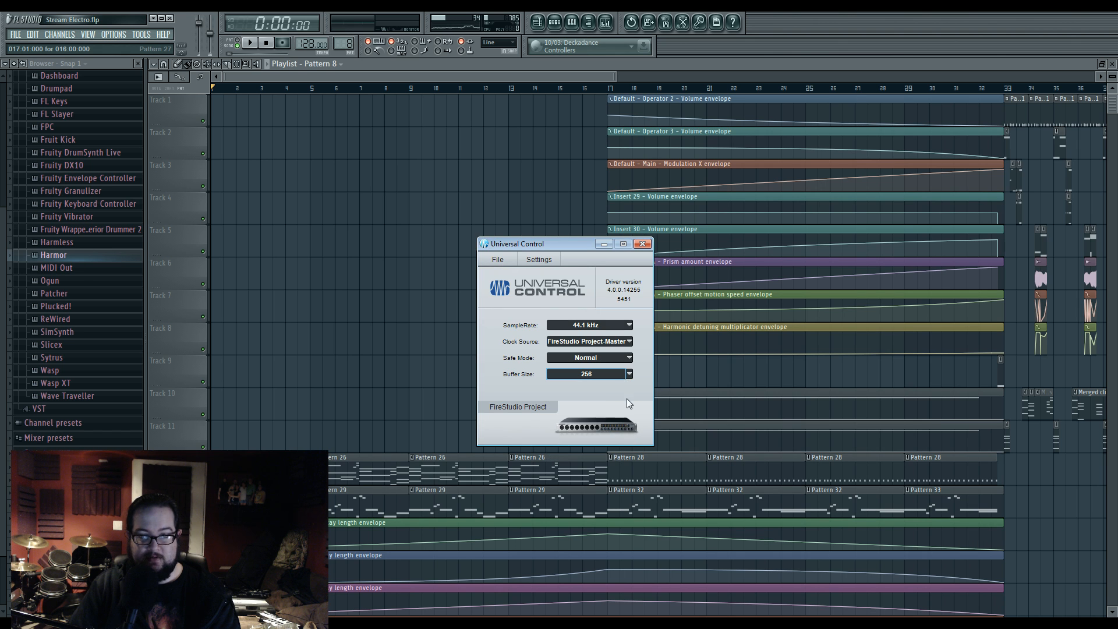
{"action": "left_click", "coordinate": [630, 375]}
{"action": "left_click", "coordinate": [603, 426]}
{"action": "left_click", "coordinate": [641, 244]}
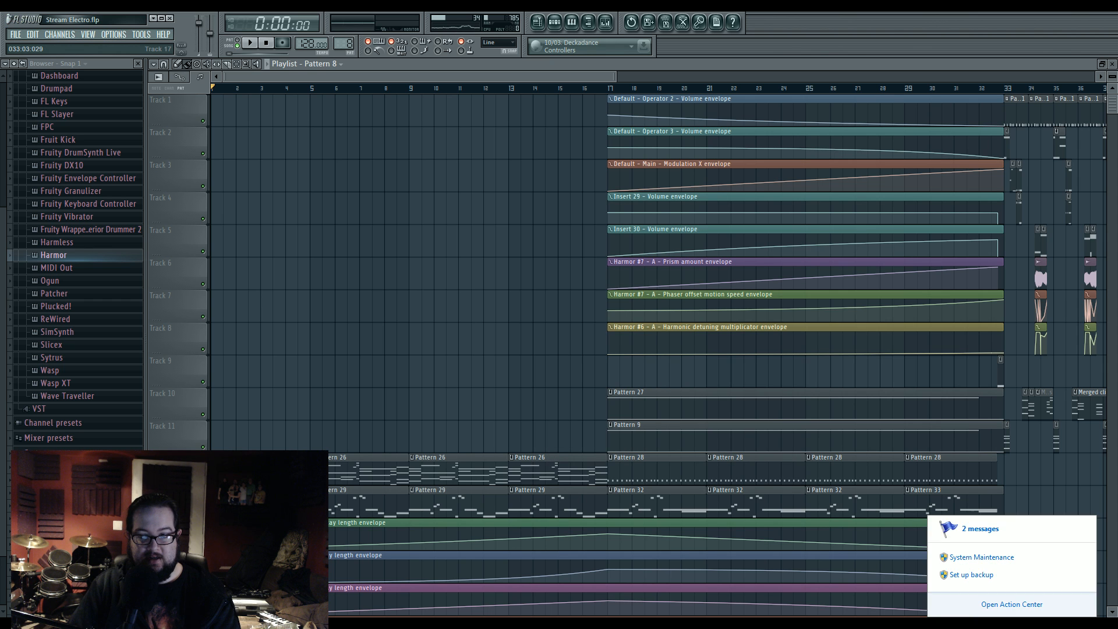
{"action": "right_click", "coordinate": [1015, 561]}
{"action": "left_click", "coordinate": [1035, 599]}
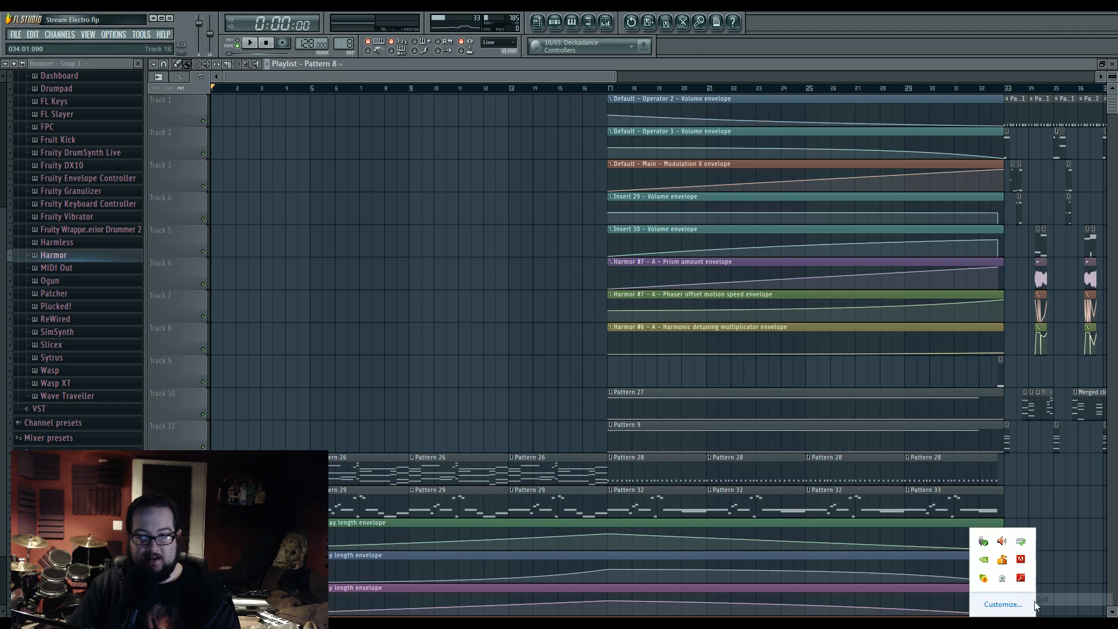
Step: Reopen PreSonus Universal Control to check the interface's buffer size, close the FireStudio Project mixer window, and minimize the control window
{"action": "key", "text": "super"}
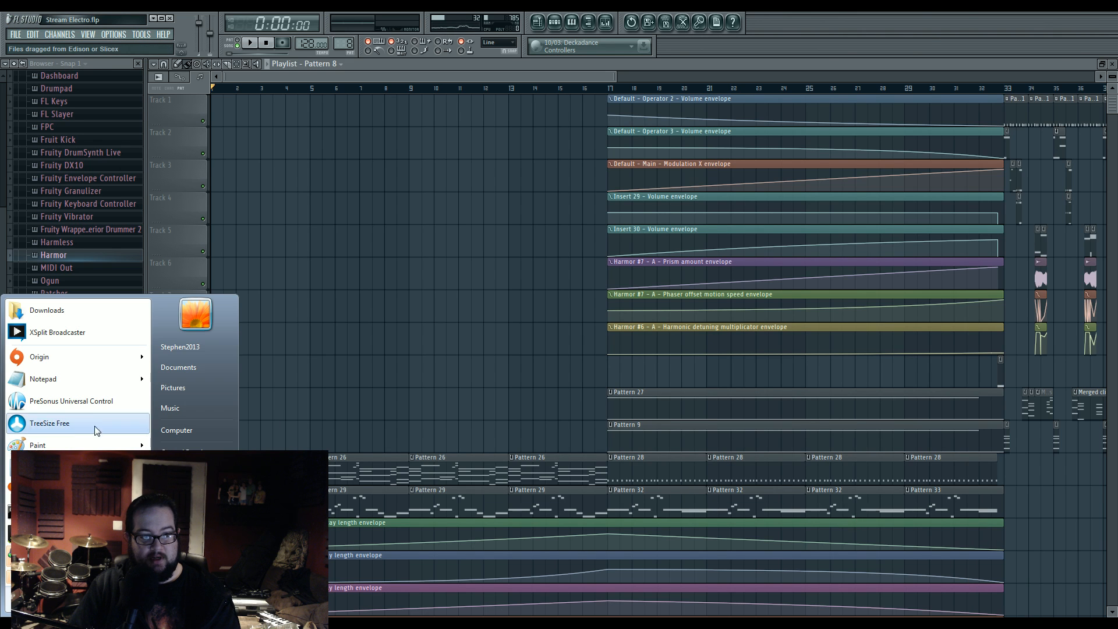
{"action": "left_click", "coordinate": [64, 379]}
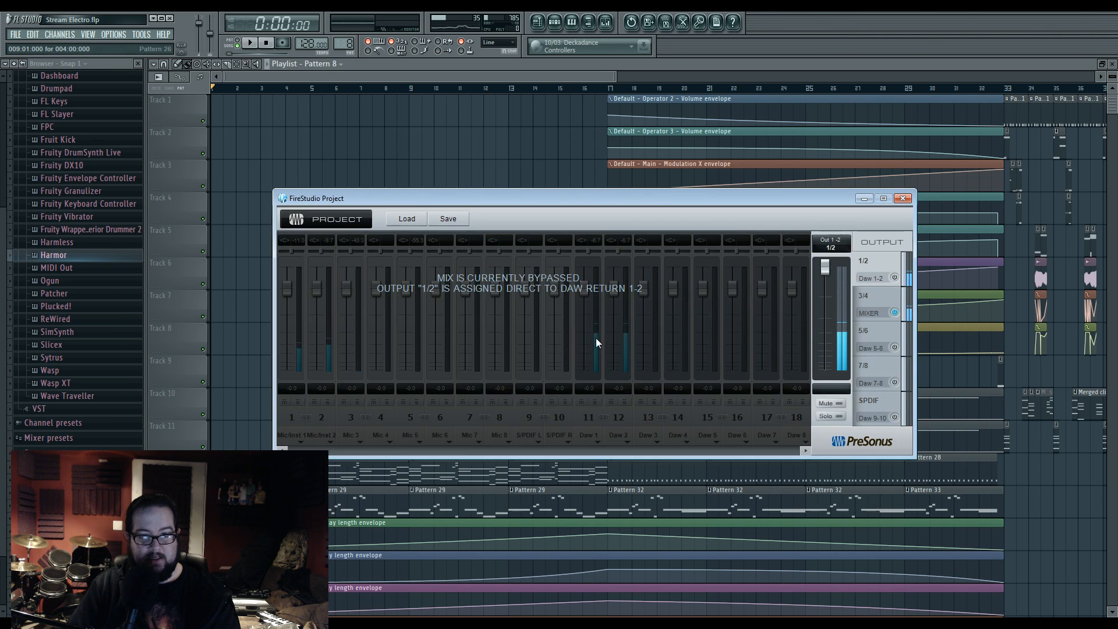
{"action": "left_click", "coordinate": [904, 199]}
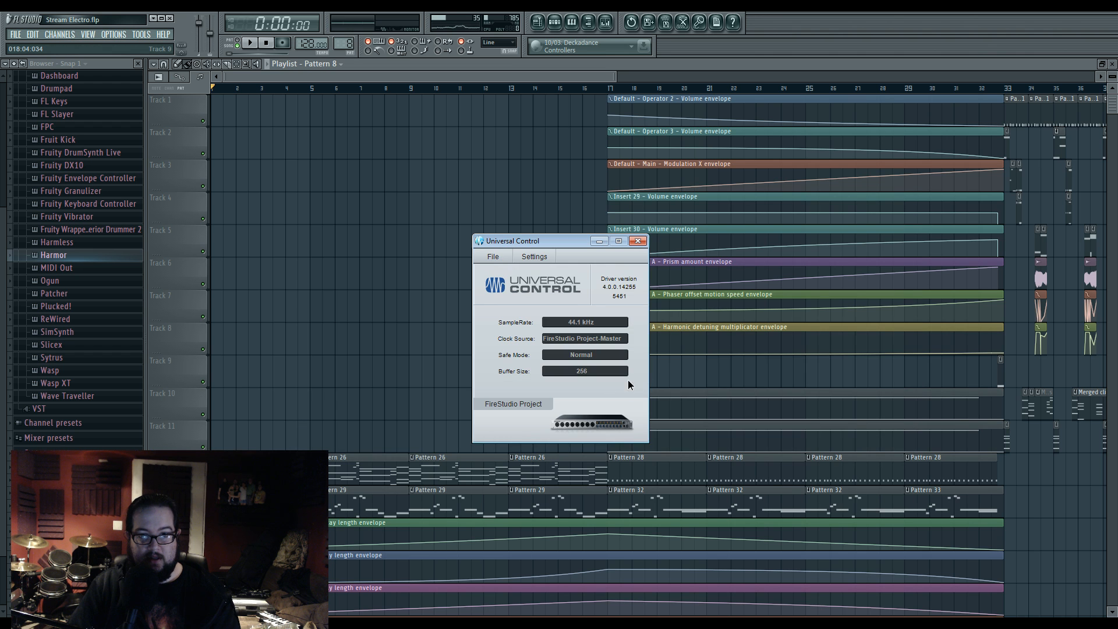
{"action": "left_click", "coordinate": [602, 243]}
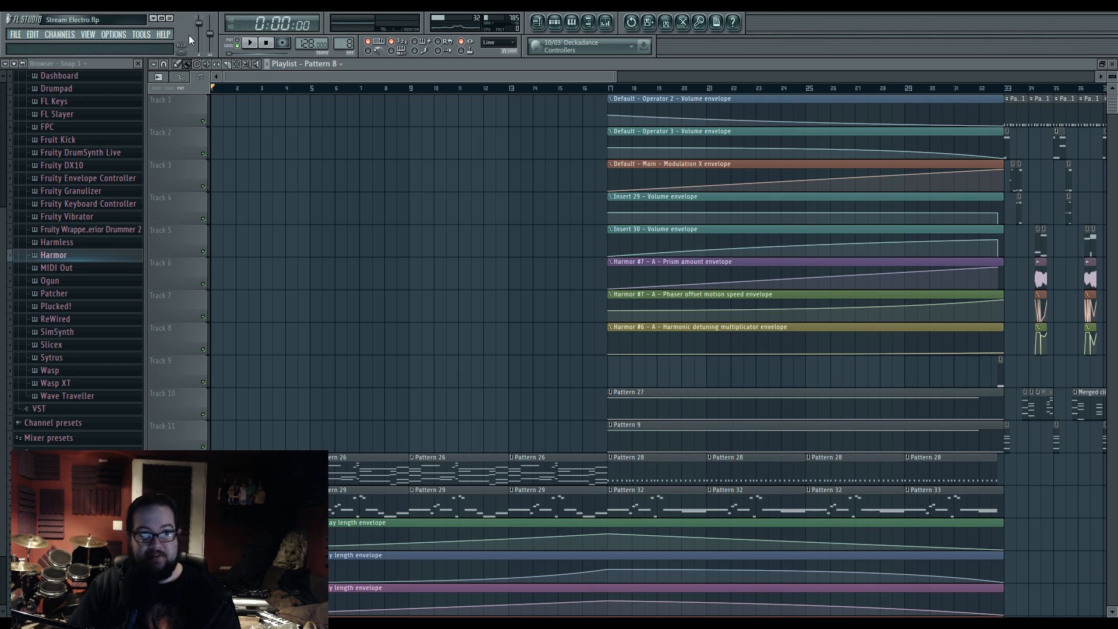
Step: Check the buffer length, latency and underruns in FL Studio's audio settings, and close the settings
{"action": "left_click", "coordinate": [114, 35]}
{"action": "left_click", "coordinate": [138, 68]}
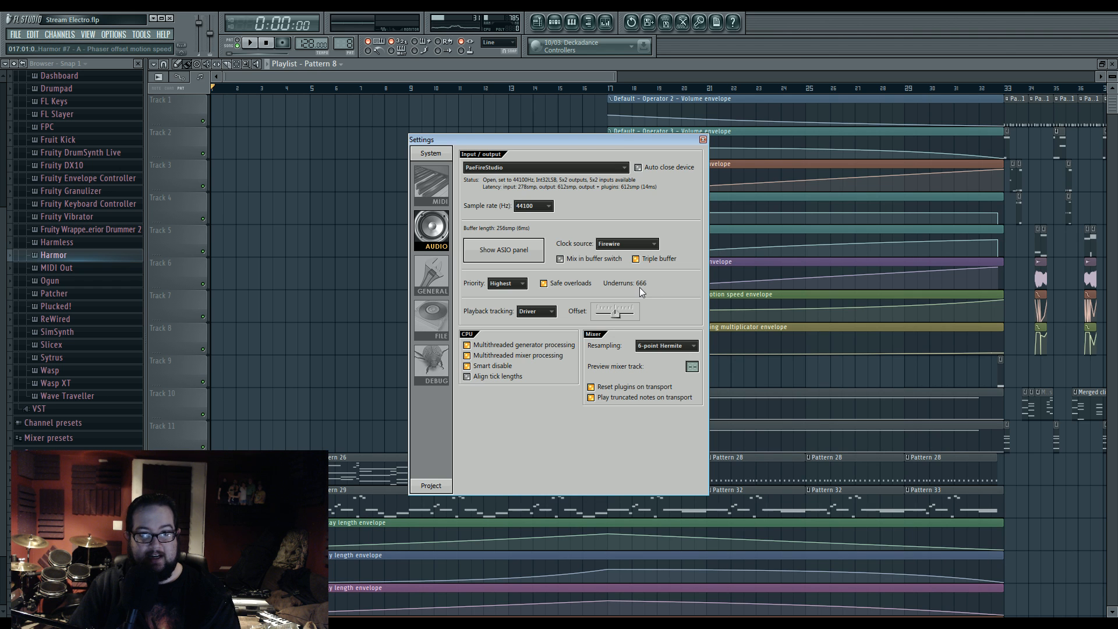
{"action": "left_click", "coordinate": [702, 140]}
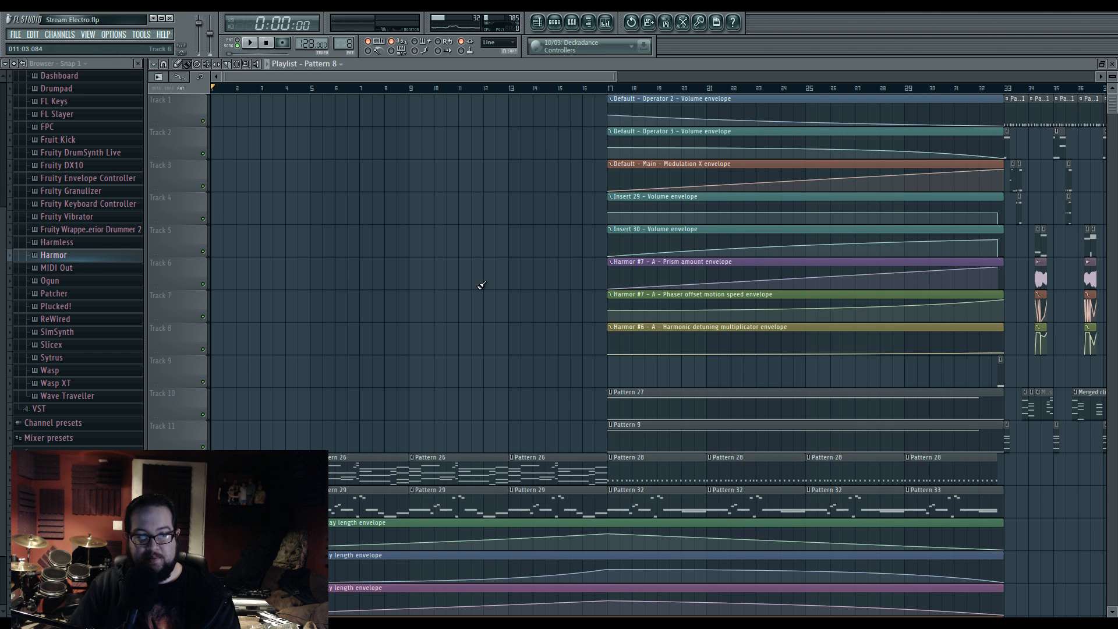
Step: Examine the patterns and automation envelopes stacked across the playlist tracks in bars 1 to 33
{"action": "scroll", "coordinate": [508, 272], "scroll_direction": "down", "scroll_amount": 2}
{"action": "scroll", "coordinate": [501, 281], "scroll_direction": "down", "scroll_amount": 9}
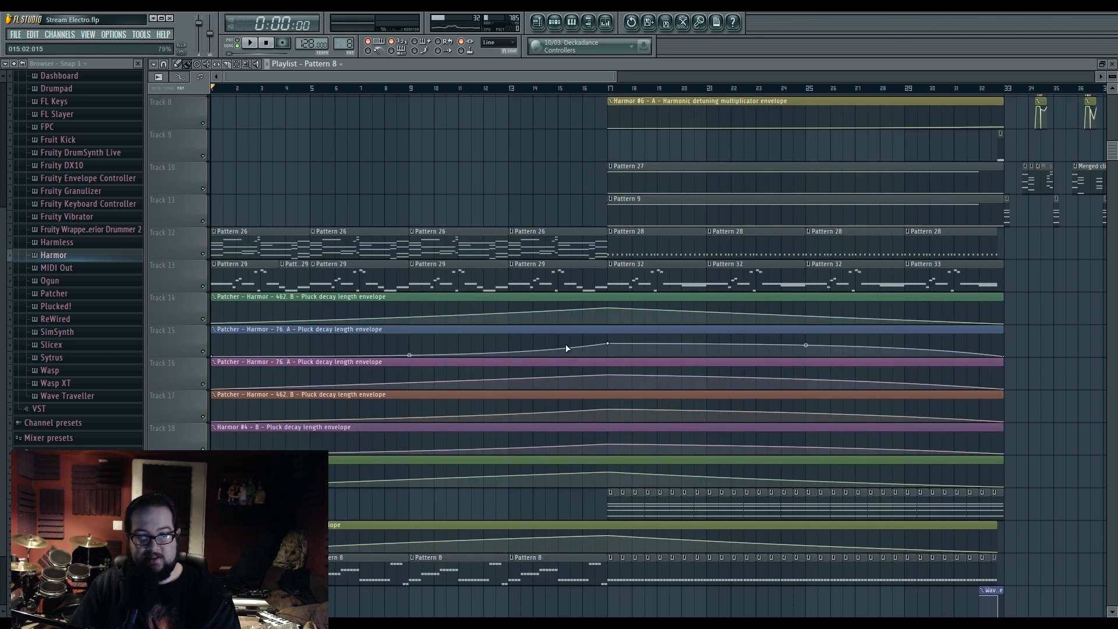
{"action": "scroll", "coordinate": [525, 278], "scroll_direction": "up", "scroll_amount": 12}
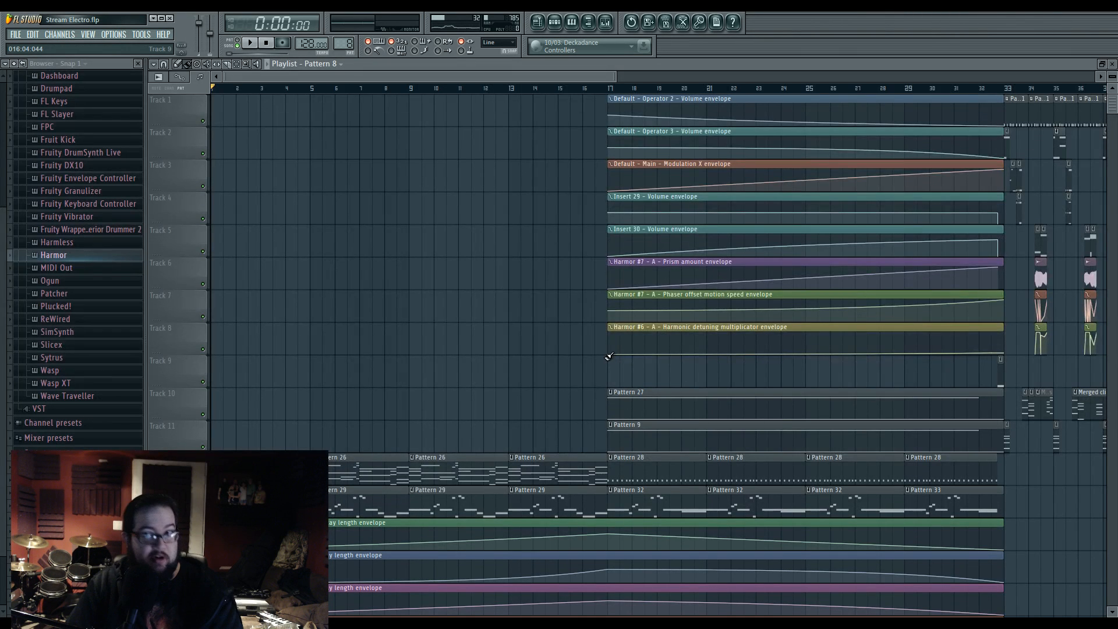
{"action": "mouse_move", "coordinate": [618, 357]}
{"action": "left_mouse_down"}
{"action": "mouse_move", "coordinate": [431, 356]}
{"action": "mouse_move", "coordinate": [789, 326]}
{"action": "left_mouse_up"}
{"action": "mouse_move", "coordinate": [526, 335]}
{"action": "left_mouse_down"}
{"action": "mouse_move", "coordinate": [526, 259]}
{"action": "mouse_move", "coordinate": [506, 258]}
{"action": "left_mouse_up"}
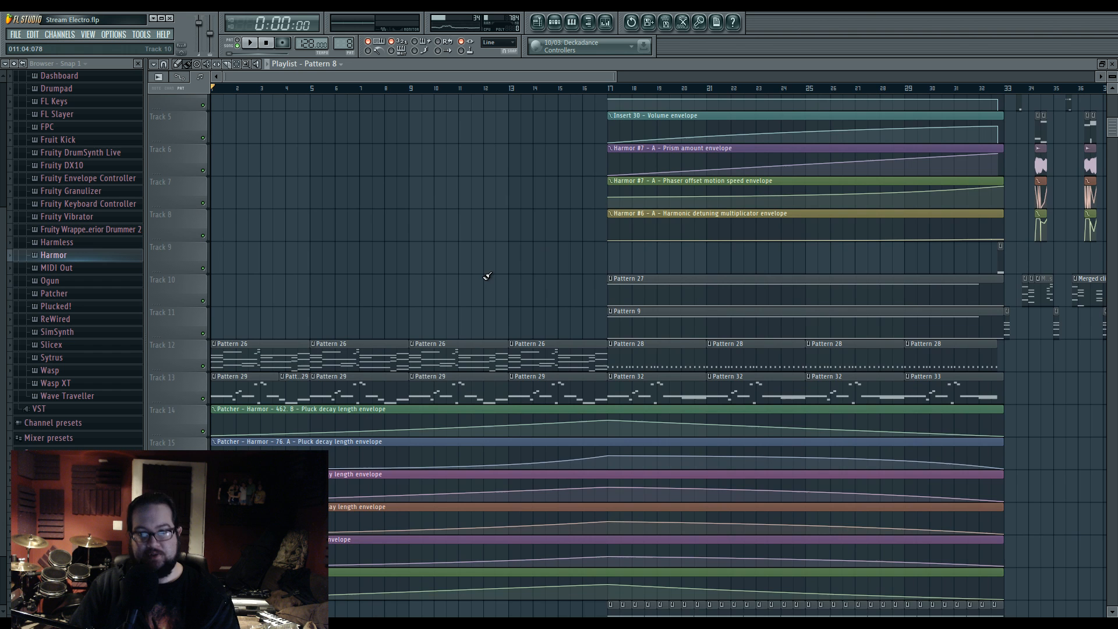
{"action": "scroll", "coordinate": [624, 304], "scroll_direction": "down", "scroll_amount": 8}
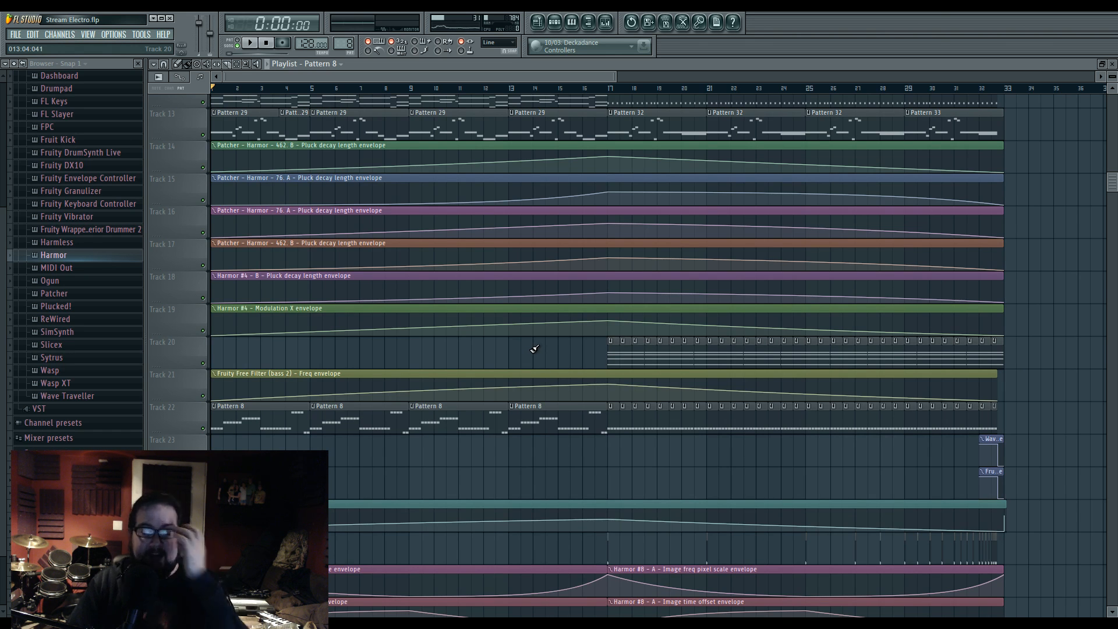
{"action": "scroll", "coordinate": [532, 358], "scroll_direction": "down", "scroll_amount": 3}
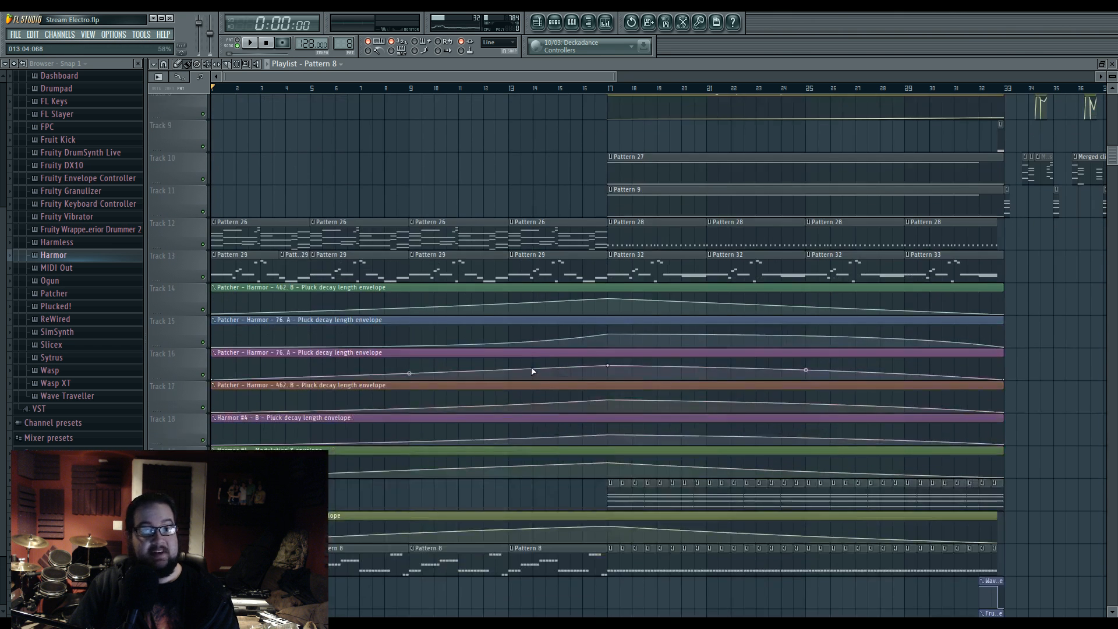
{"action": "scroll", "coordinate": [531, 365], "scroll_direction": "down", "scroll_amount": 2}
{"action": "scroll", "coordinate": [544, 369], "scroll_direction": "up", "scroll_amount": 5}
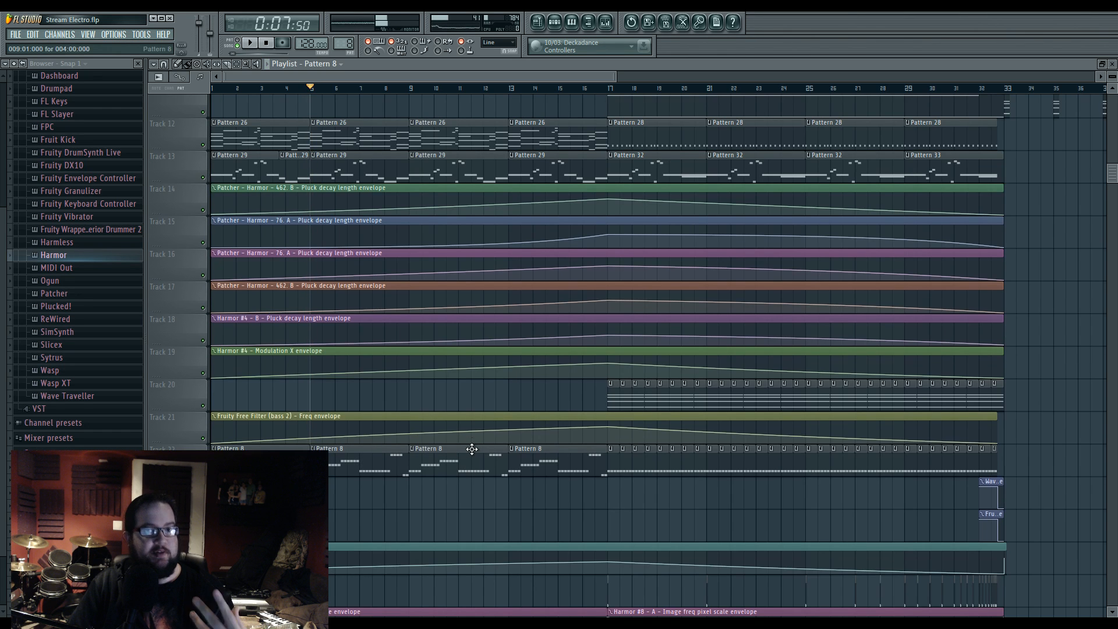
{"action": "scroll", "coordinate": [844, 353], "scroll_direction": "up", "scroll_amount": 4}
{"action": "scroll", "coordinate": [845, 354], "scroll_direction": "up", "scroll_amount": 3}
{"action": "scroll", "coordinate": [932, 175], "scroll_direction": "down", "scroll_amount": 3}
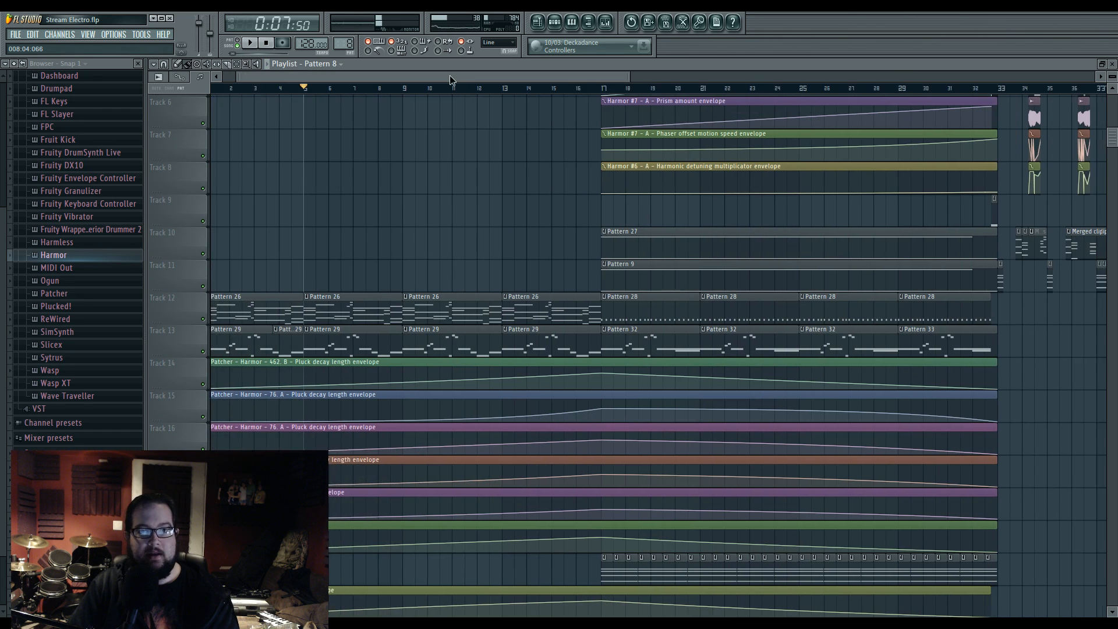
Step: Play the song from bar 33 while viewing the section up to bar 49, and stop playback
{"action": "scroll", "coordinate": [958, 87], "scroll_direction": "up", "scroll_amount": 2}
{"action": "left_click", "coordinate": [856, 88]}
{"action": "key", "text": "space"}
{"action": "scroll", "coordinate": [689, 523], "scroll_direction": "up", "scroll_amount": 5}
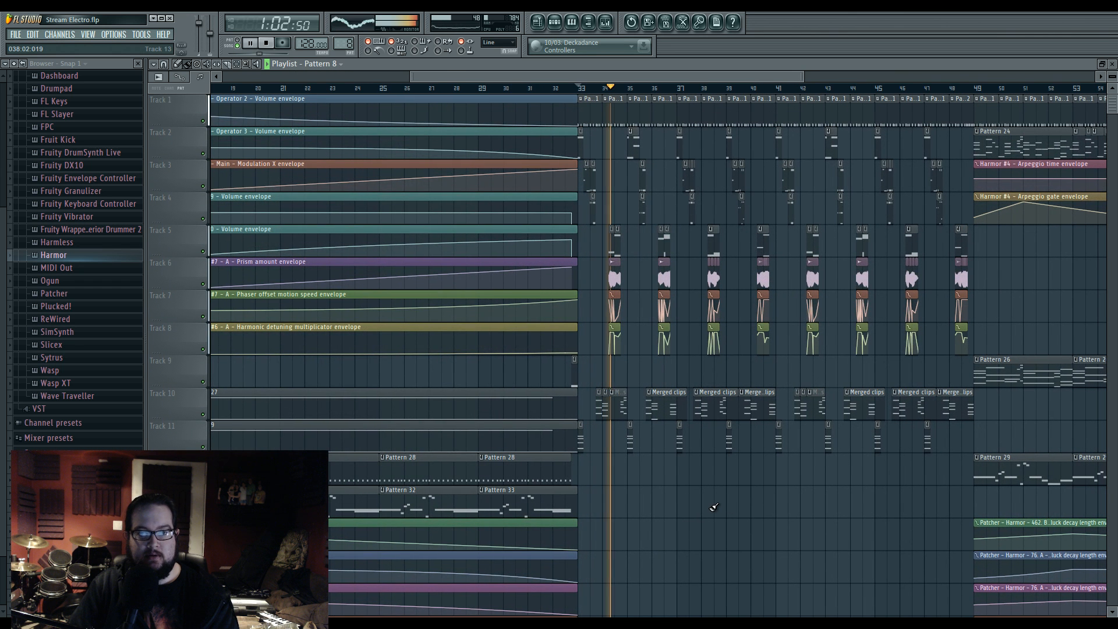
{"action": "scroll", "coordinate": [692, 495], "scroll_direction": "right", "scroll_amount": 1}
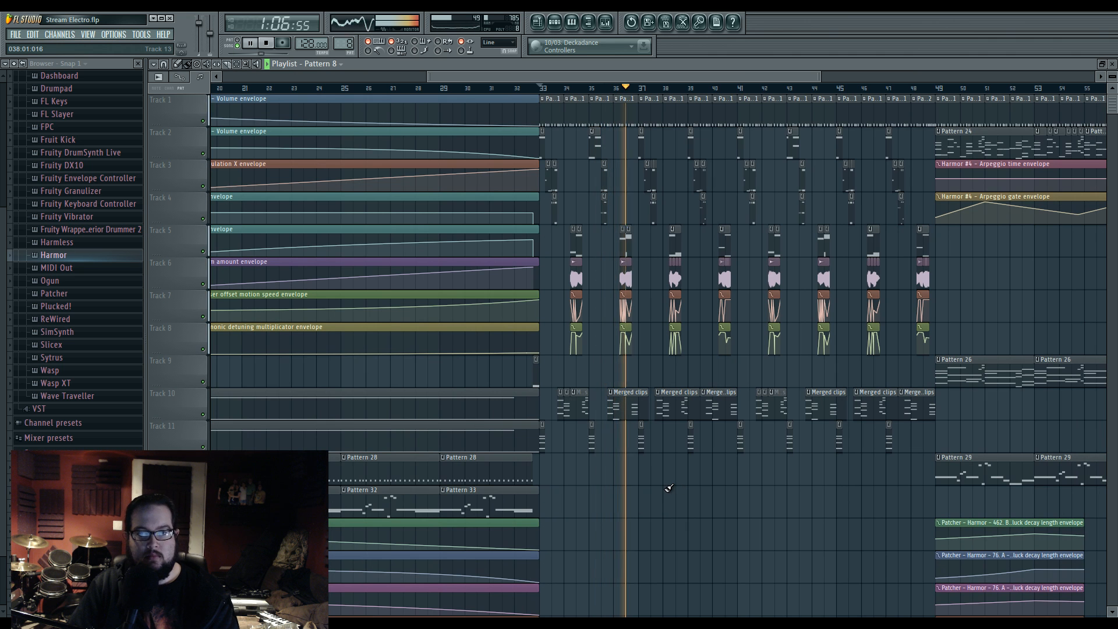
{"action": "key", "text": "space"}
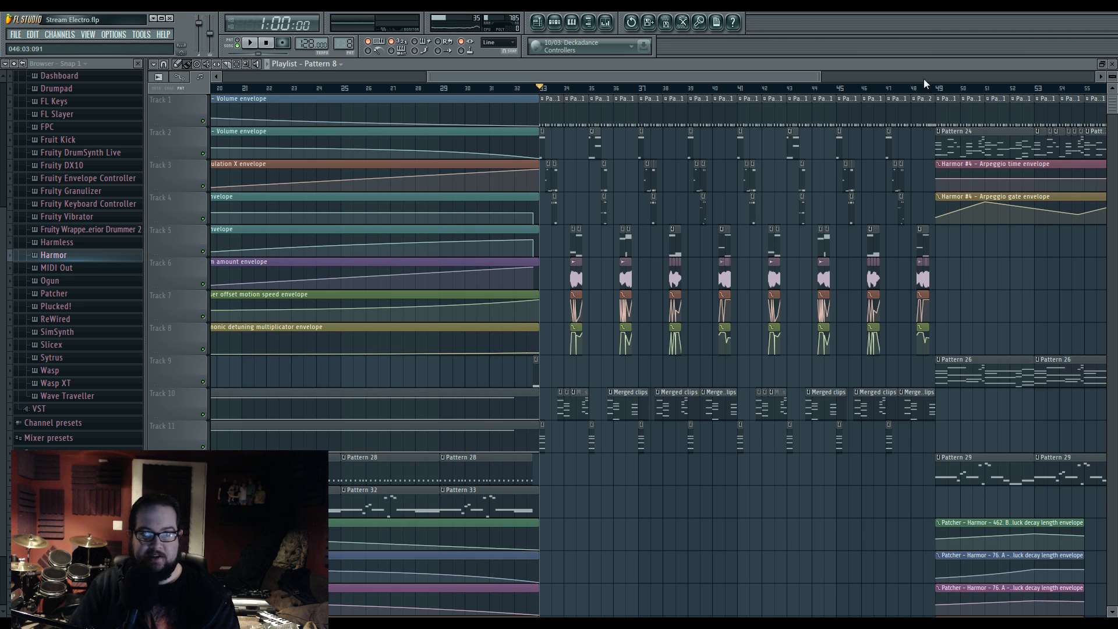
Step: Set the song position to bar 49, and open the Harmor #2 notes of a Merged clips pattern in the piano roll
{"action": "left_click", "coordinate": [943, 92]}
{"action": "left_click_drag", "start_coordinate": [943, 352], "coordinate": [661, 341]}
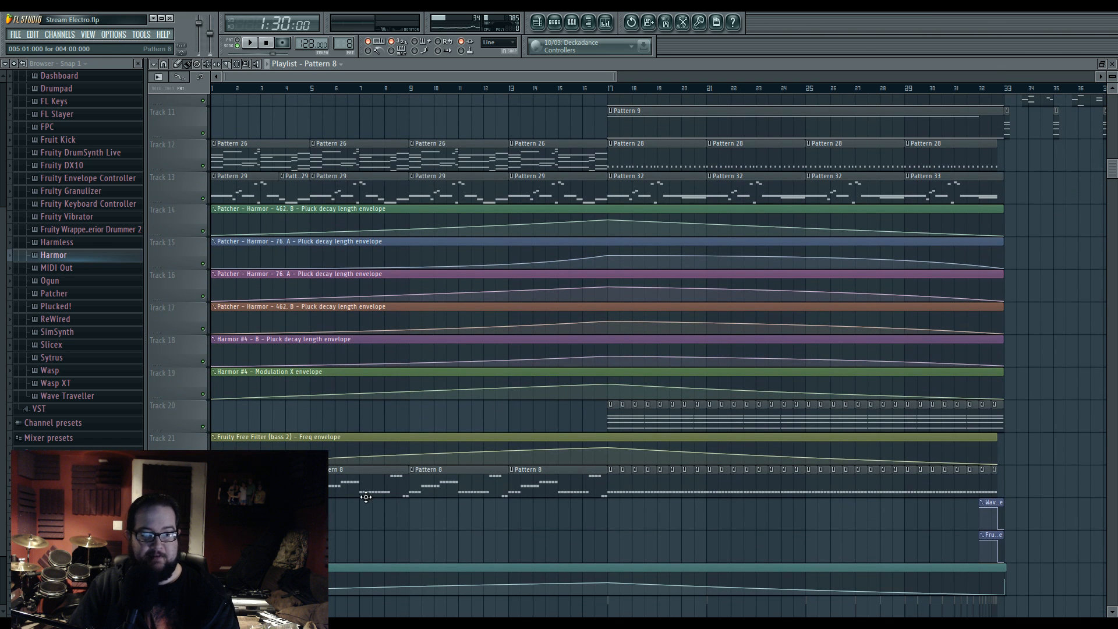
{"action": "left_click_drag", "start_coordinate": [832, 225], "coordinate": [843, 250]}
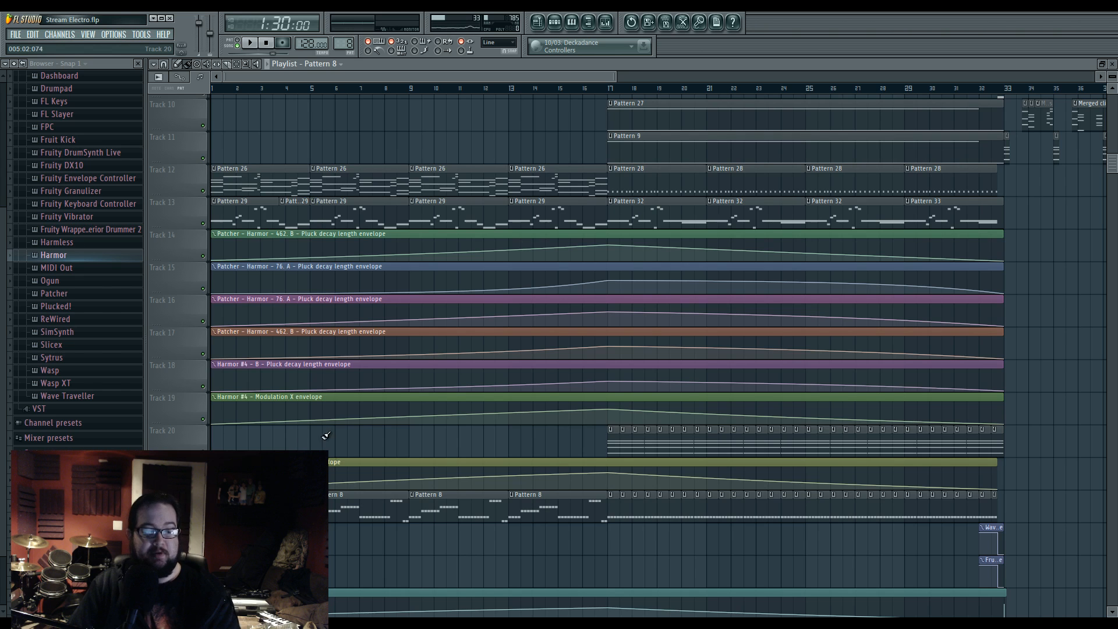
{"action": "left_click_drag", "start_coordinate": [727, 275], "coordinate": [517, 466]}
{"action": "double_click", "coordinate": [479, 446]}
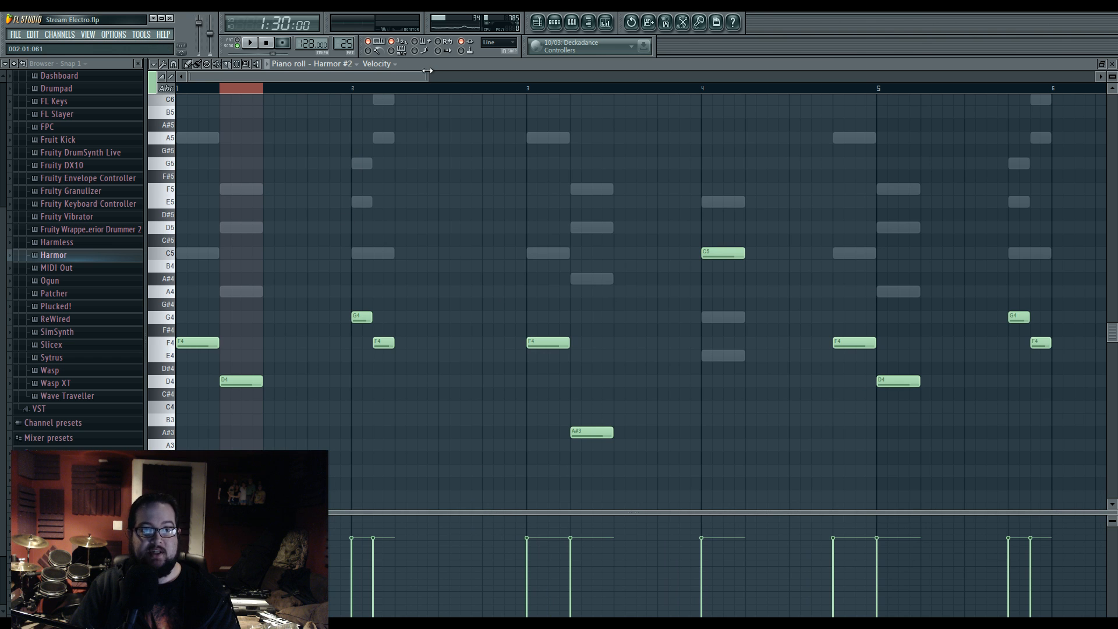
Step: Audition the Merged clips pattern while viewing the chords channel's Harmor, then stop playback and close the plugin windows
{"action": "left_click", "coordinate": [554, 21]}
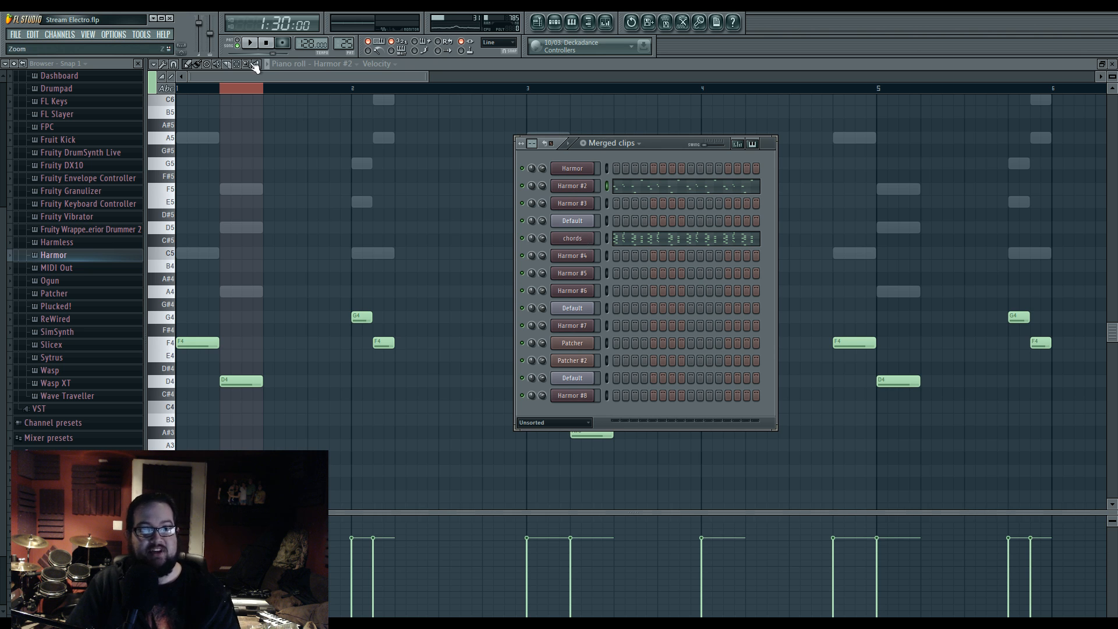
{"action": "key", "text": "space"}
{"action": "left_click", "coordinate": [572, 238]}
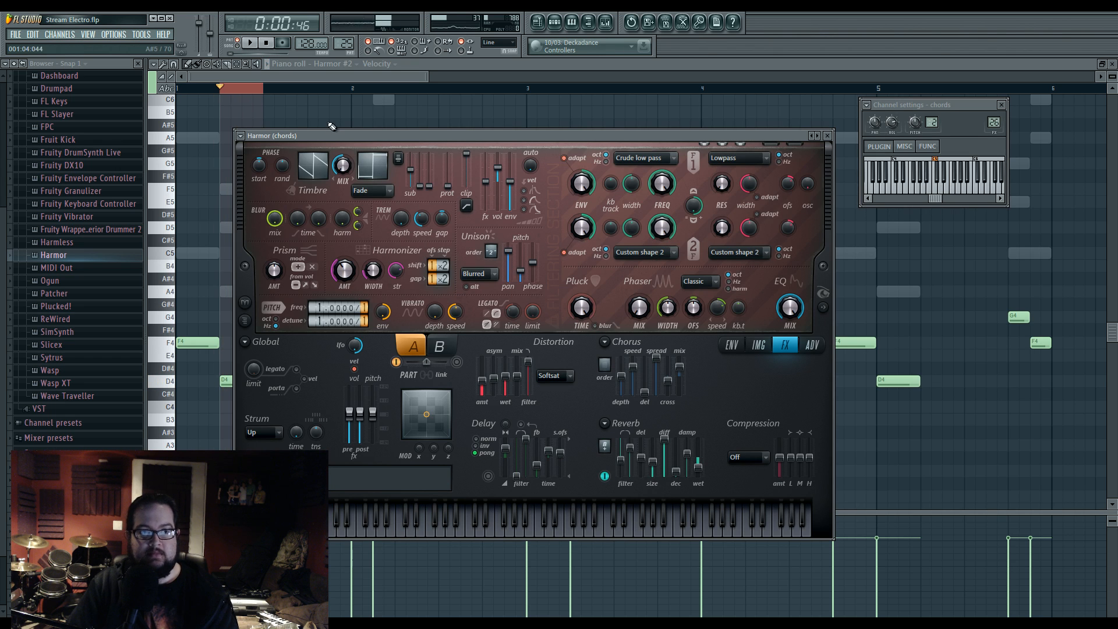
{"action": "key", "text": "F6"}
{"action": "key", "text": "space"}
{"action": "key", "text": "F12"}
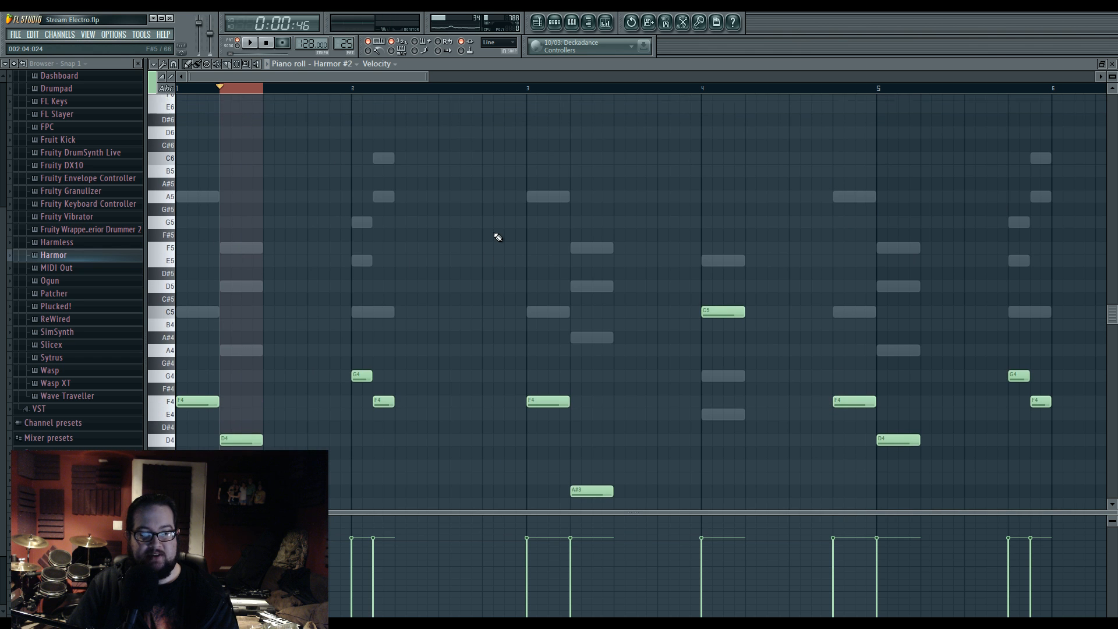
Step: Return to the playlist, view the Merged clips up close, and replay the section briefly from bar 33
{"action": "left_click", "coordinate": [537, 23]}
{"action": "scroll", "coordinate": [527, 291], "scroll_direction": "down", "scroll_amount": 3}
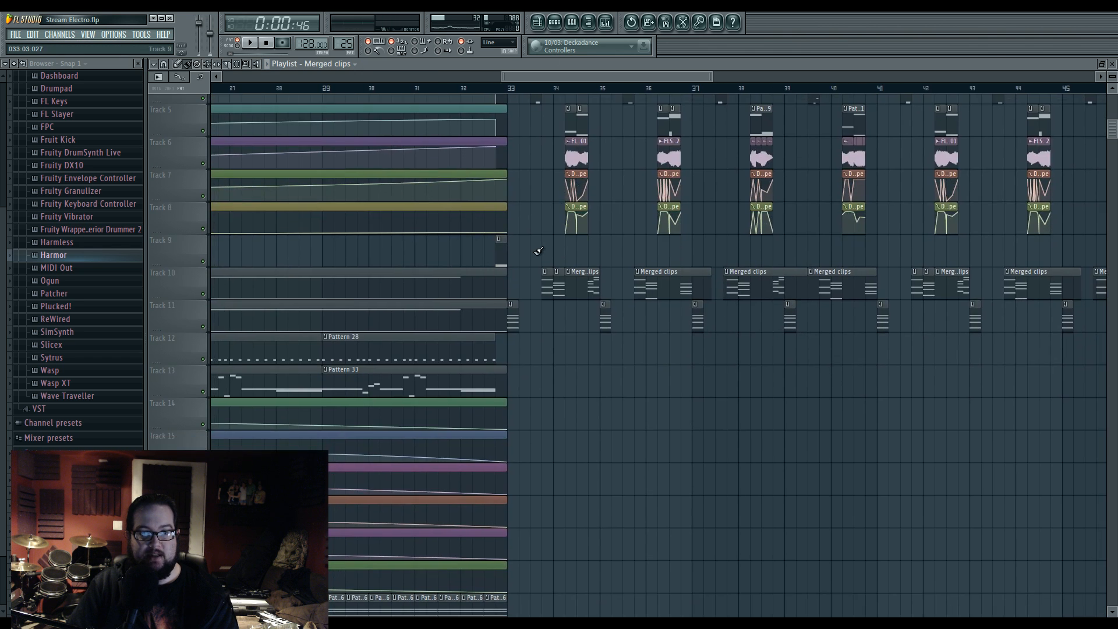
{"action": "scroll", "coordinate": [547, 239], "scroll_direction": "up", "scroll_amount": 3}
{"action": "scroll", "coordinate": [571, 393], "scroll_direction": "up", "scroll_amount": 1}
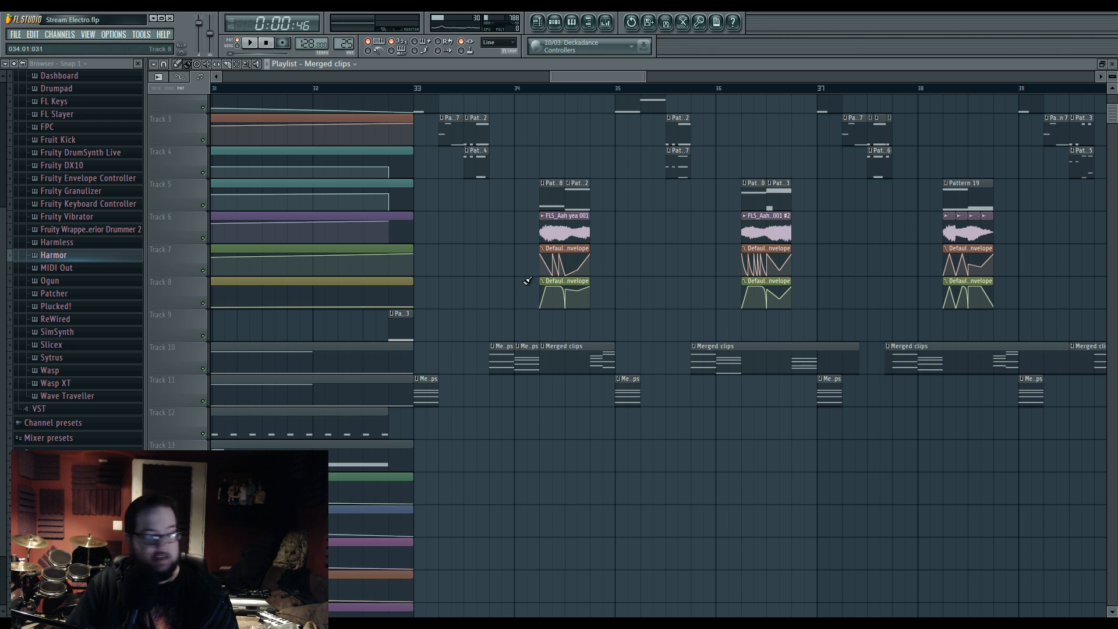
{"action": "left_click", "coordinate": [417, 89]}
{"action": "key", "text": "space"}
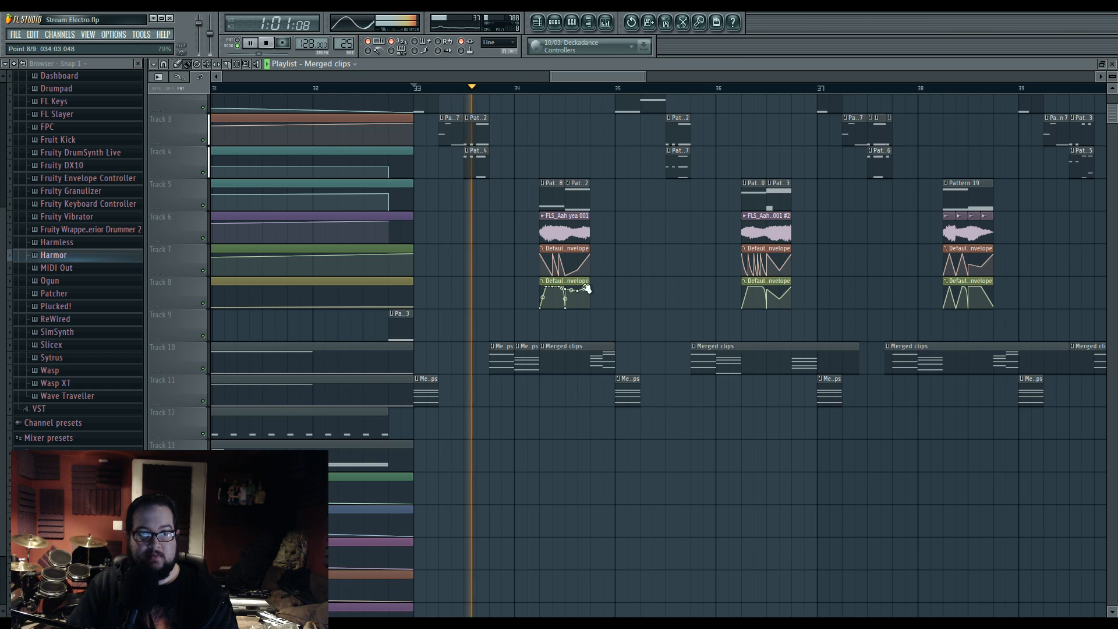
{"action": "scroll", "coordinate": [617, 287], "scroll_direction": "up", "scroll_amount": 2}
{"action": "key", "text": "space"}
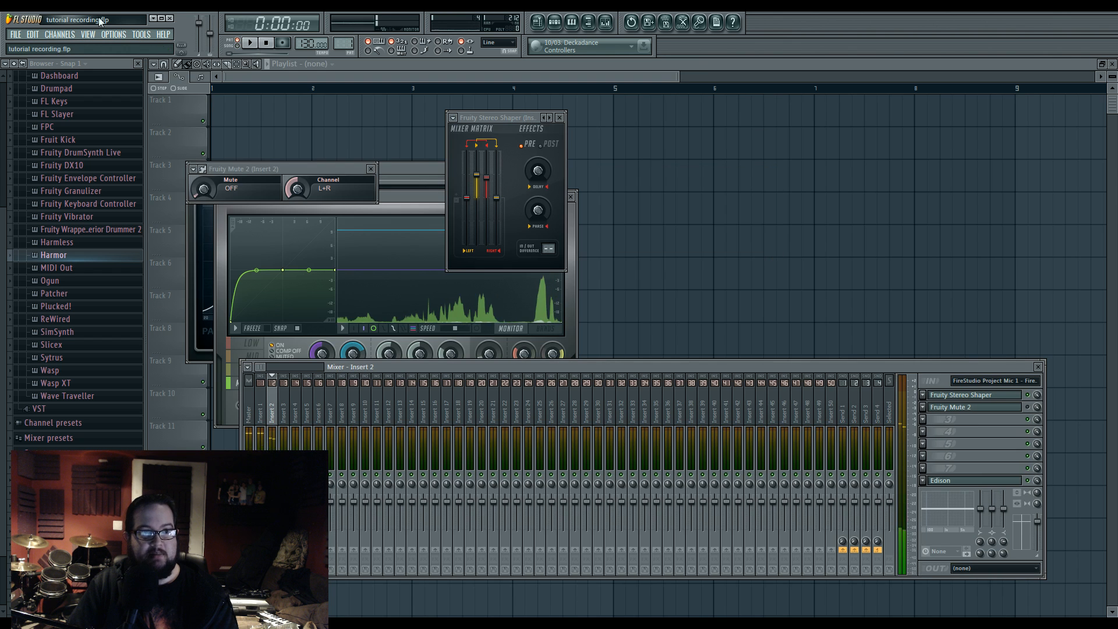
Step: In the tutorial recording project, view Edison on mixer Insert 2 and close its window
{"action": "left_click", "coordinate": [114, 35]}
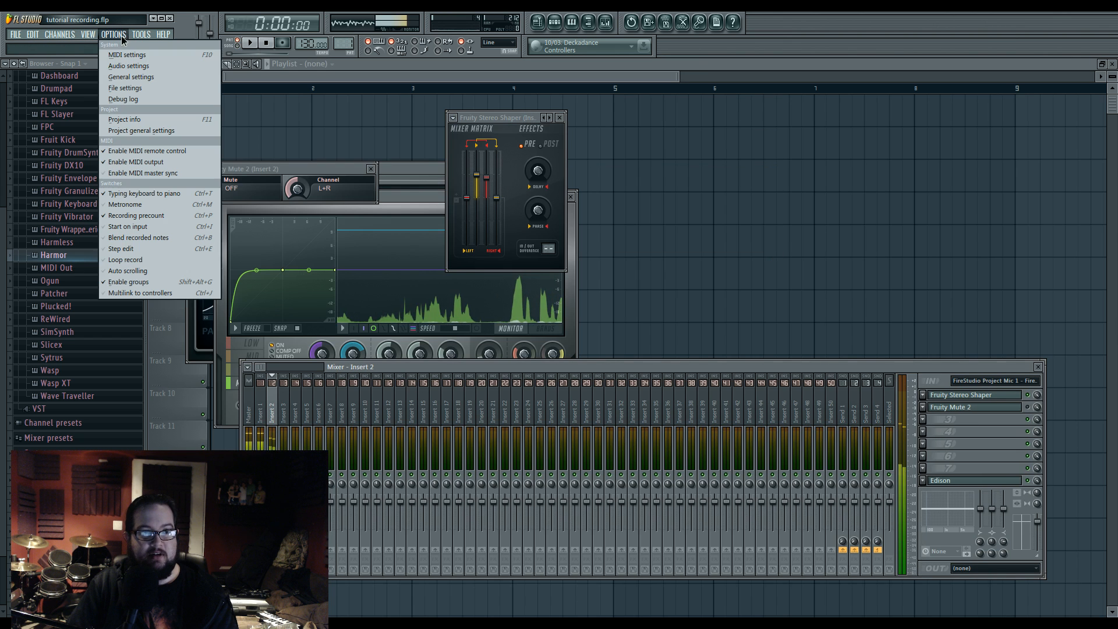
{"action": "left_click", "coordinate": [493, 369]}
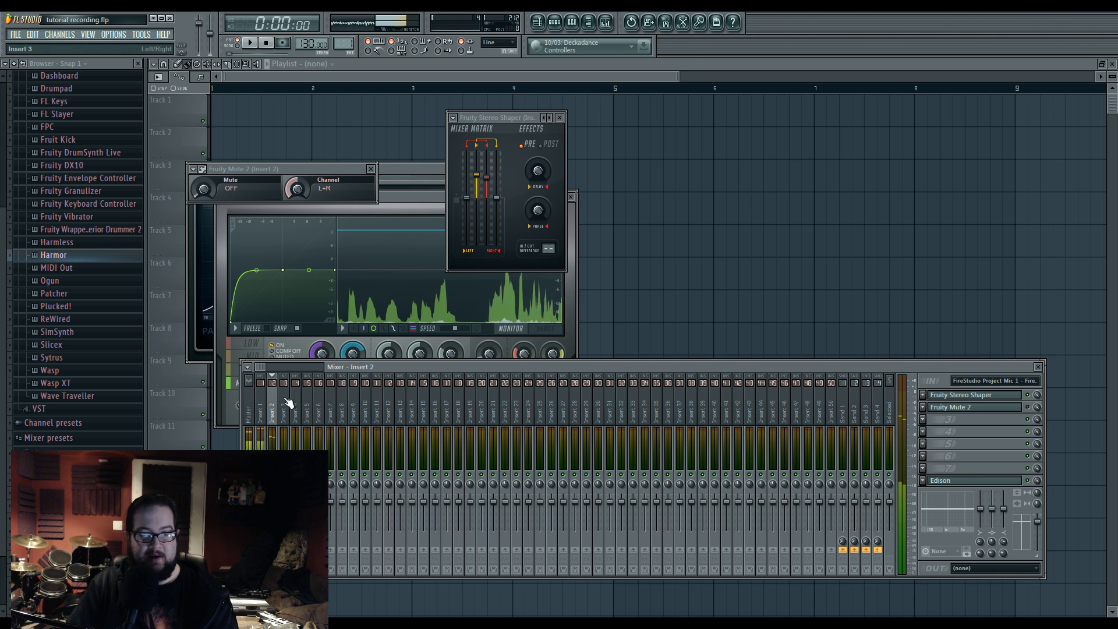
{"action": "left_click", "coordinate": [958, 480]}
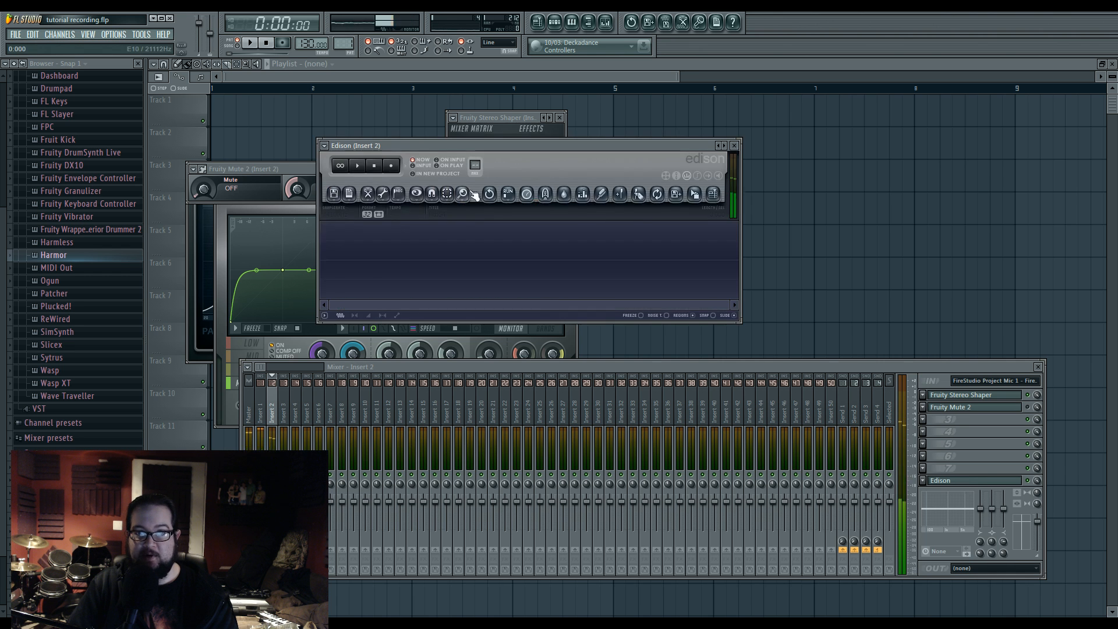
{"action": "left_click_drag", "start_coordinate": [547, 139], "coordinate": [676, 135]}
{"action": "left_click", "coordinate": [864, 141]}
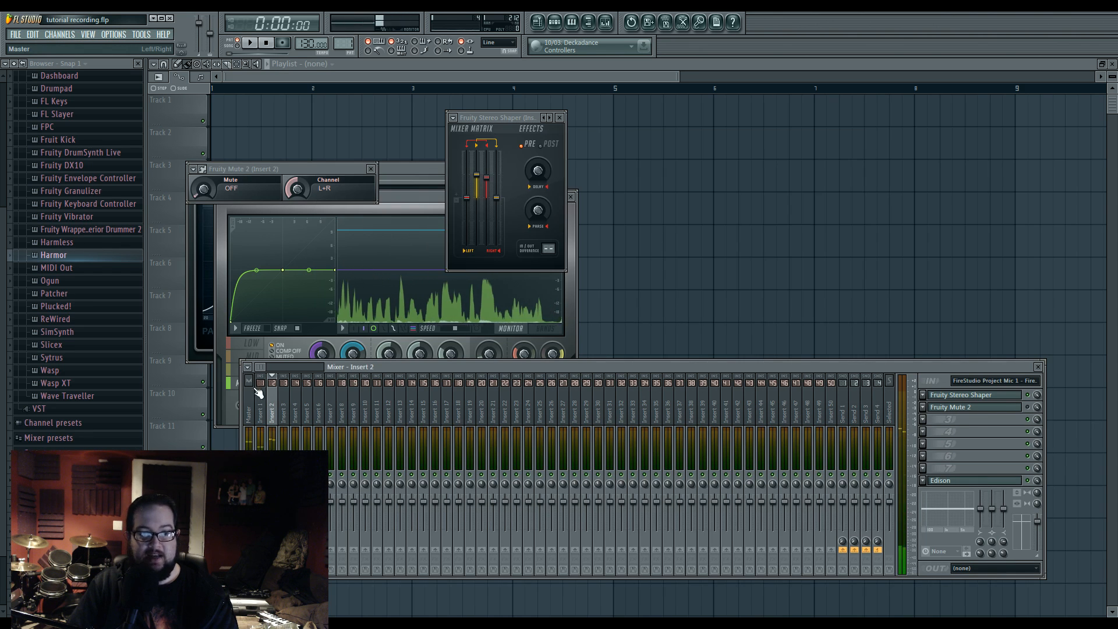
Step: View the Maximus effect on mixer Insert 1, and close its window
{"action": "left_click", "coordinate": [958, 421]}
{"action": "left_click", "coordinate": [958, 421]}
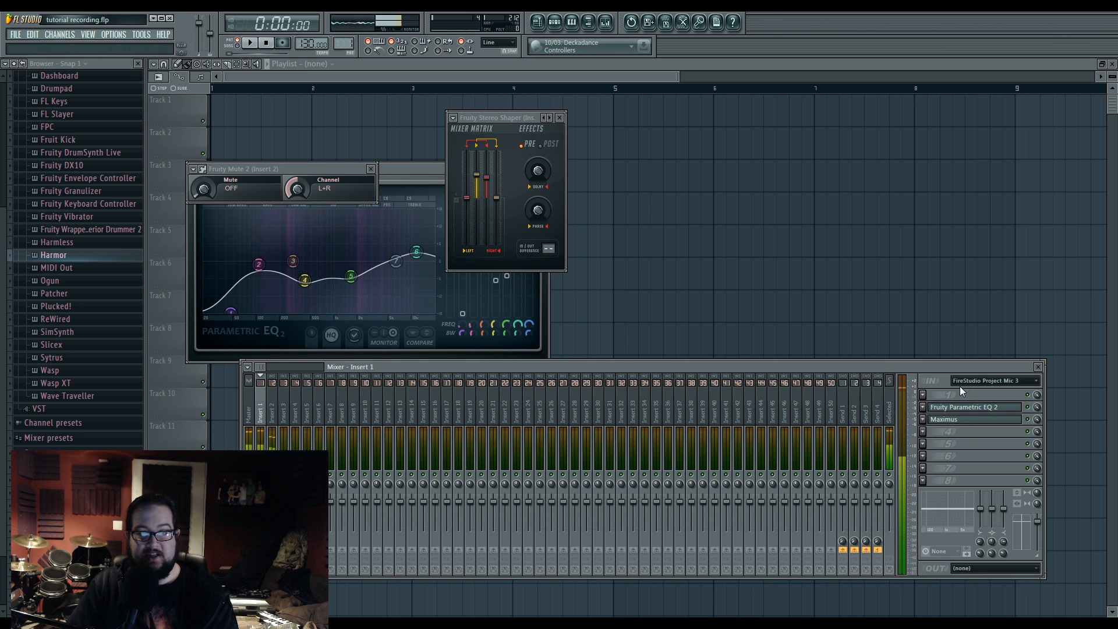
{"action": "left_click", "coordinate": [957, 420]}
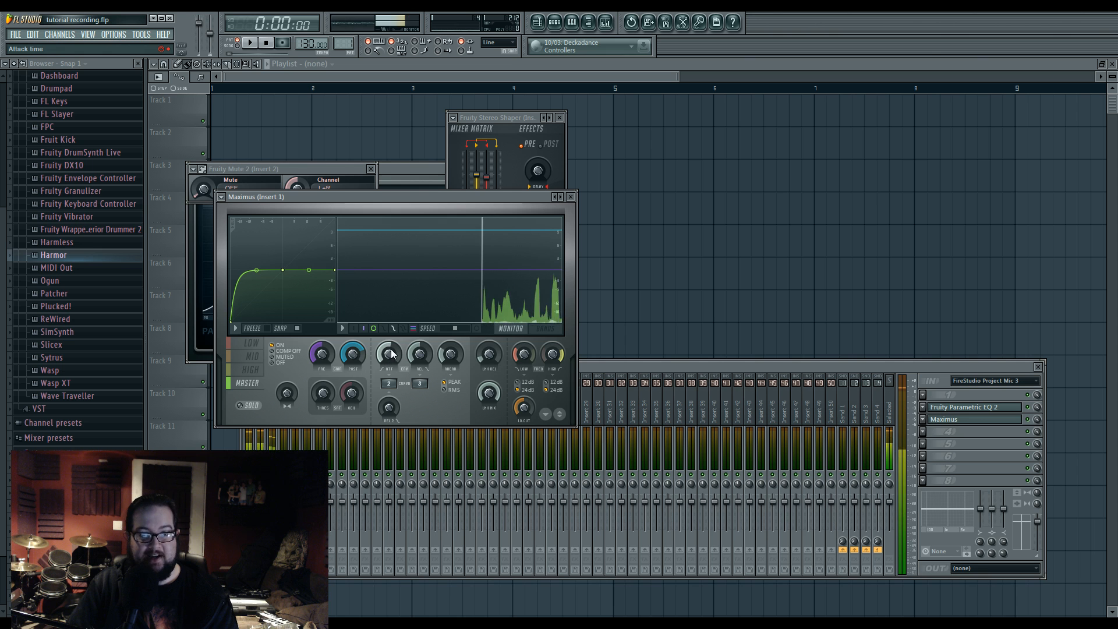
{"action": "left_click", "coordinate": [571, 198]}
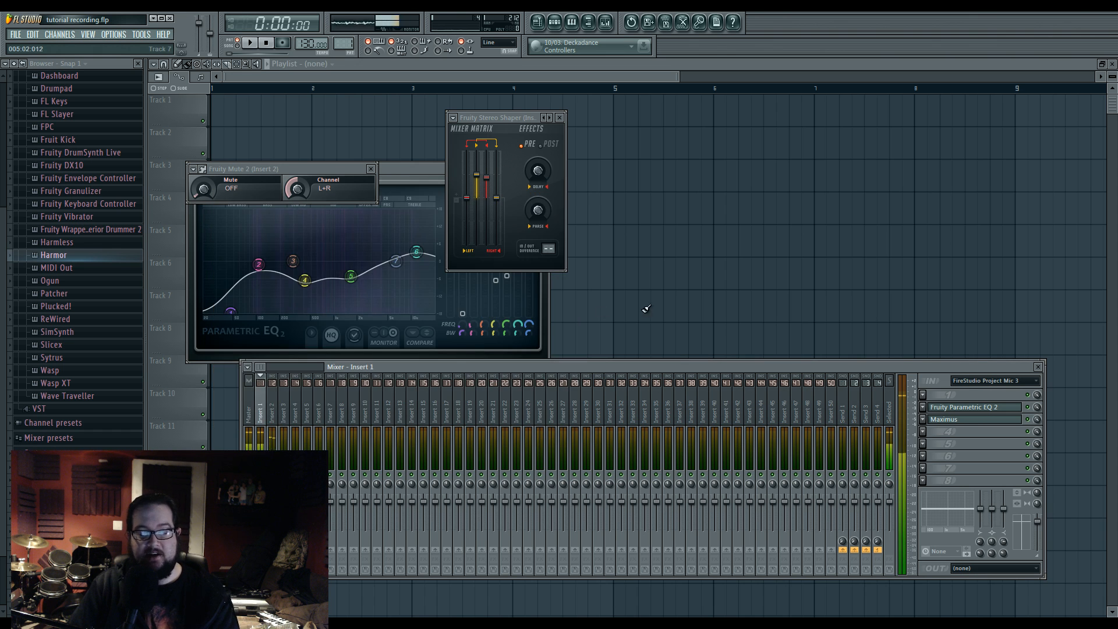
Step: Move the mixer window slightly up, and open the audio settings to check the tutorial recording project's buffer options
{"action": "left_click_drag", "start_coordinate": [536, 364], "coordinate": [520, 319]}
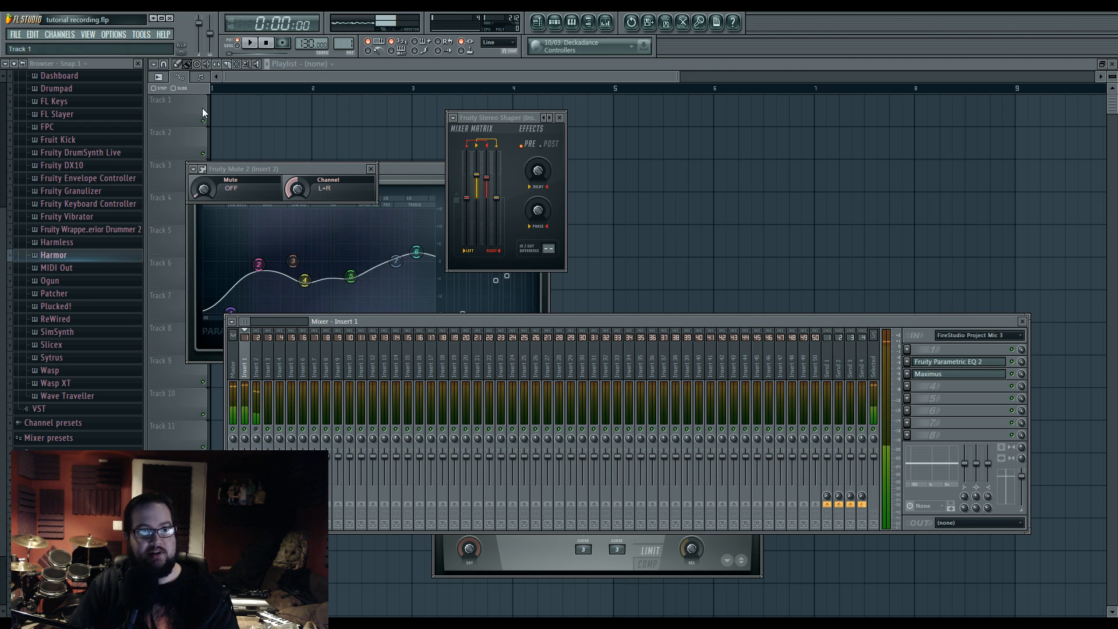
{"action": "left_click", "coordinate": [106, 34]}
{"action": "left_click", "coordinate": [125, 55]}
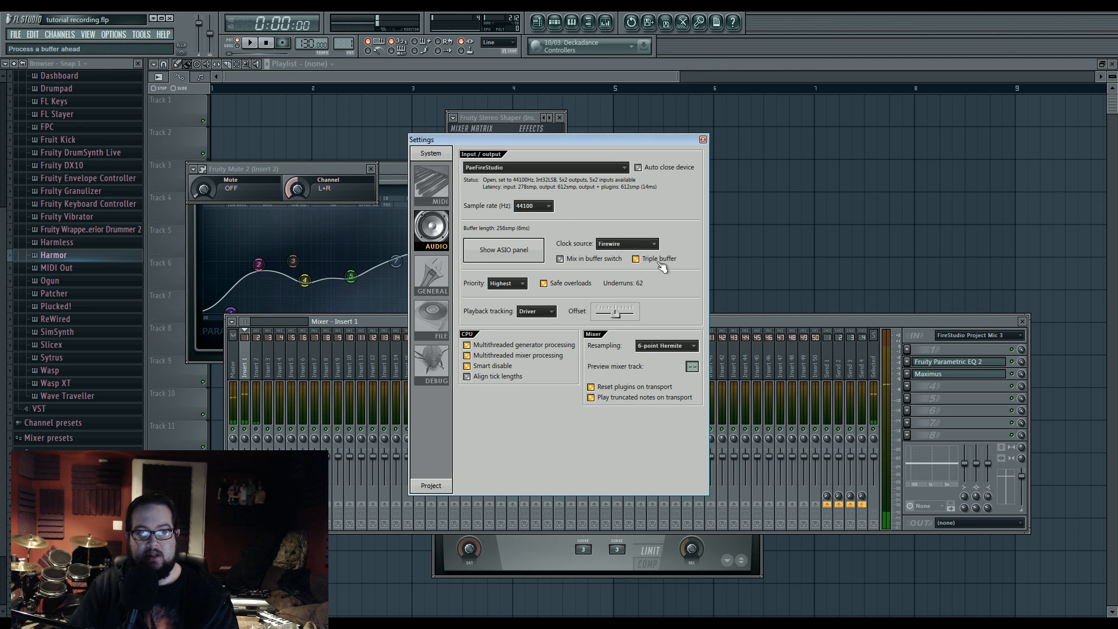
Step: Close the audio settings and return to the Stream Electro project's playlist
{"action": "left_click", "coordinate": [702, 139]}
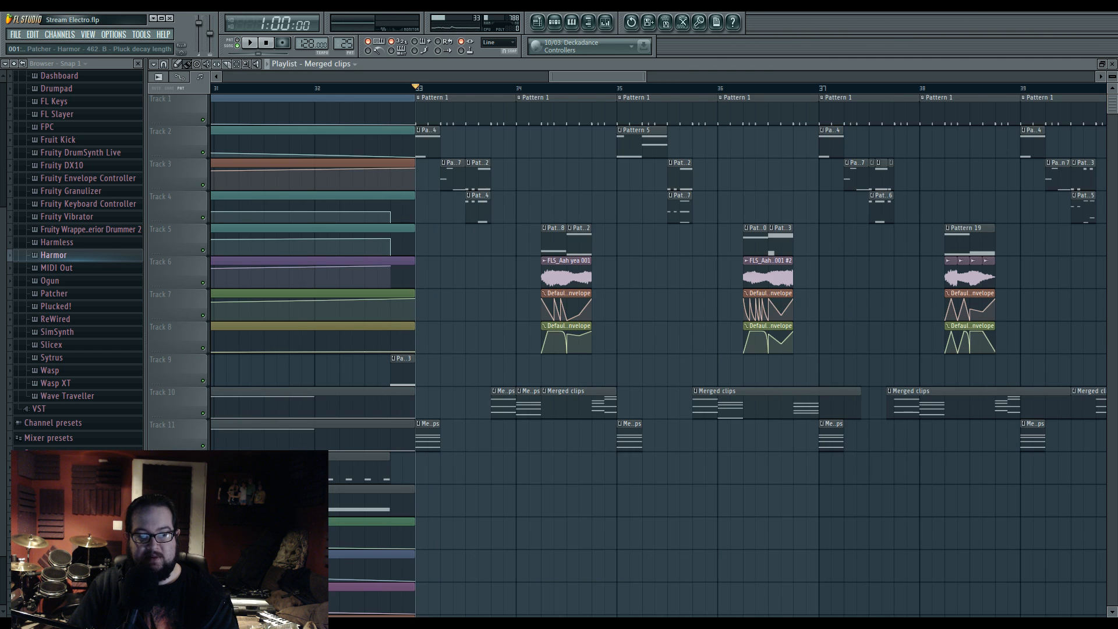
{"action": "key", "text": "alt+Tab"}
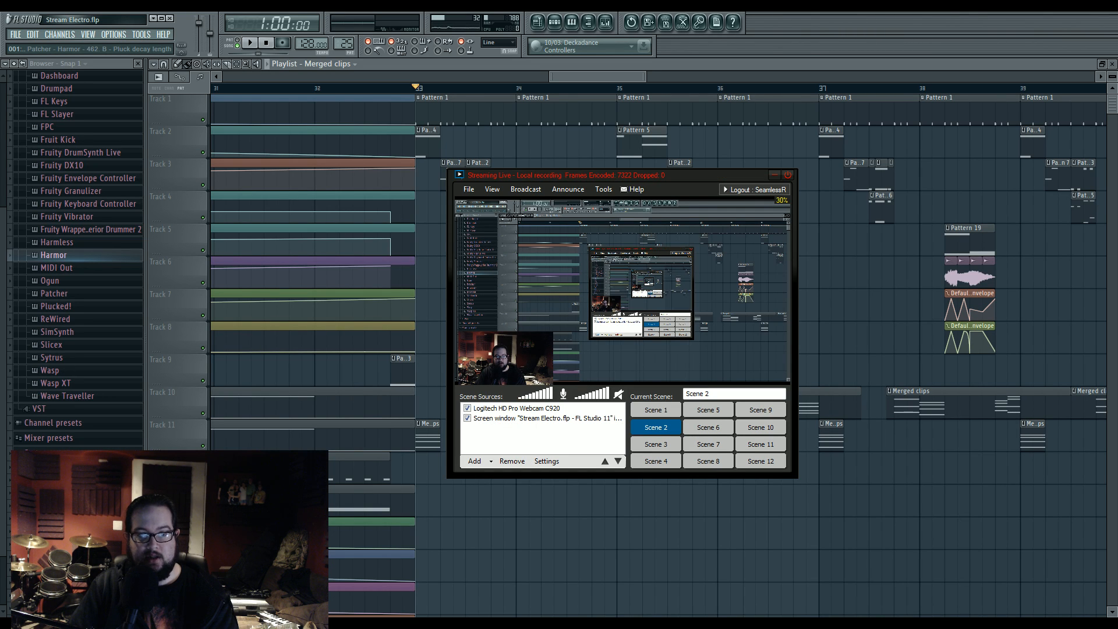
{"action": "key", "text": "alt+Tab"}
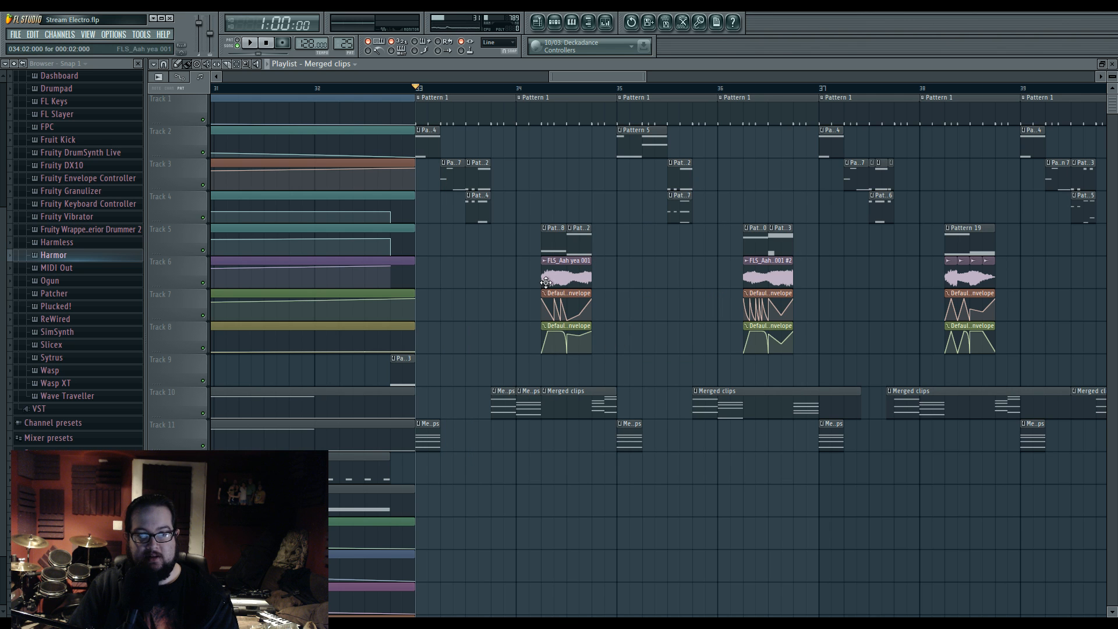
Step: Move the Merged clips between bars 33 and 37 from Tracks 10 and 11 down to Track 12
{"action": "left_click_drag", "start_coordinate": [524, 406], "coordinate": [523, 446]}
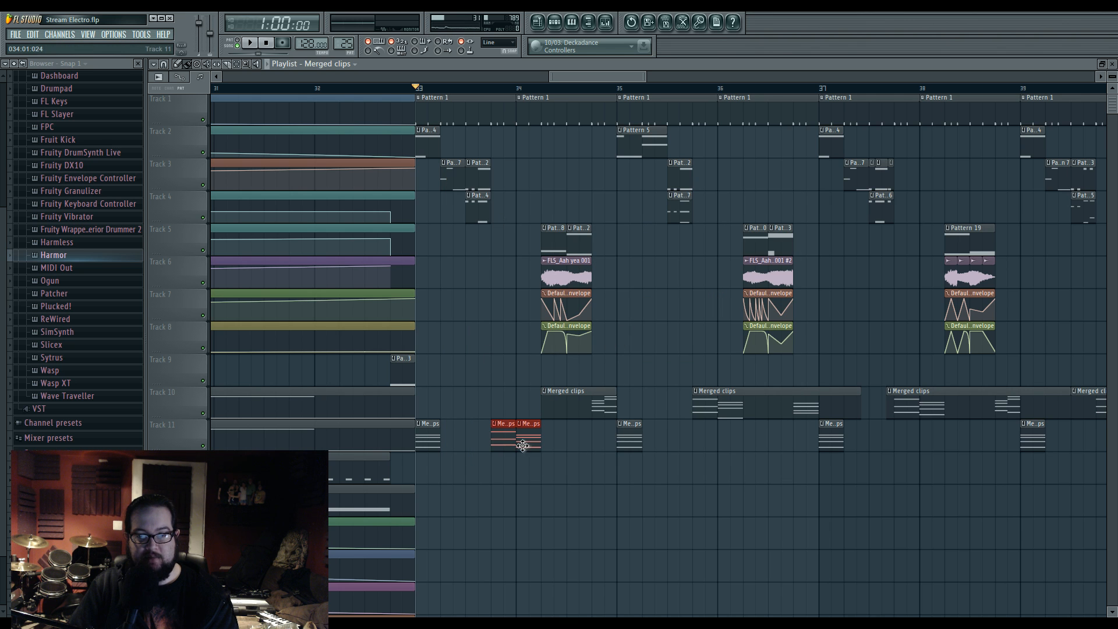
{"action": "left_click_drag", "start_coordinate": [609, 407], "coordinate": [608, 440]}
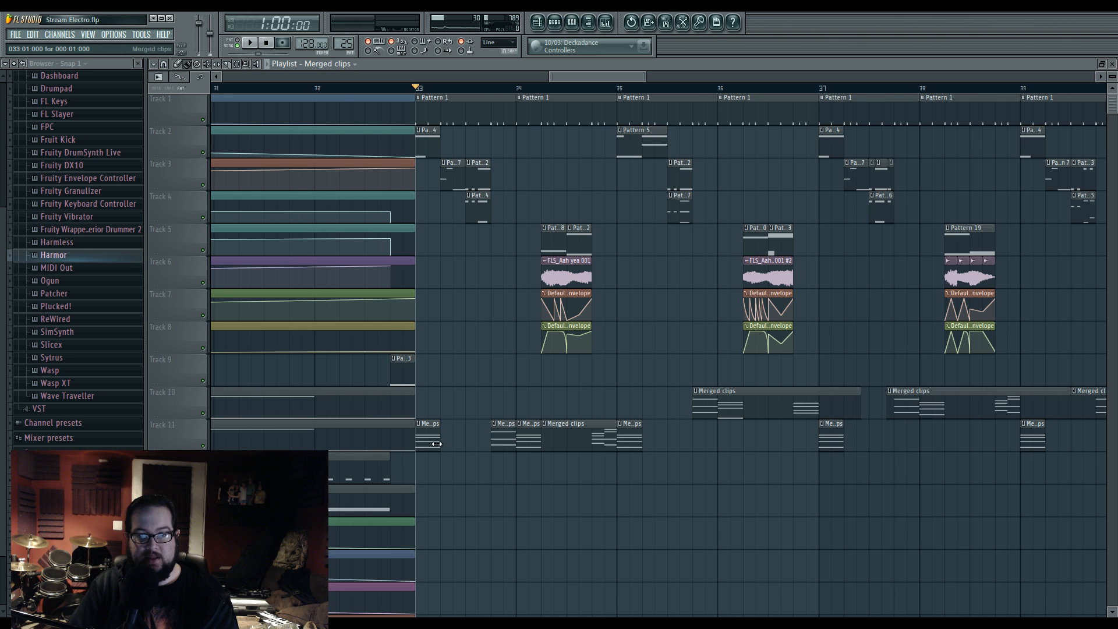
{"action": "left_click_drag", "start_coordinate": [731, 403], "coordinate": [731, 437]}
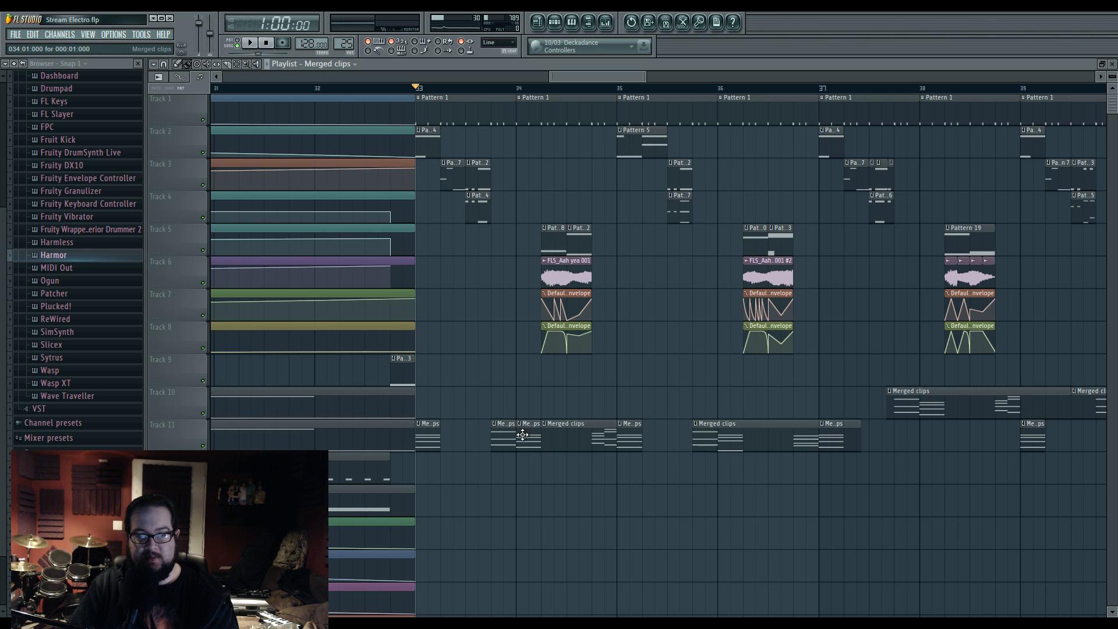
{"action": "left_click_drag", "start_coordinate": [429, 433], "coordinate": [720, 491]}
{"action": "left_click", "coordinate": [709, 397]}
Step: Play the song briefly and look over the lower playlist tracks, ending at the Merged clips on Track 12
{"action": "key", "text": "space"}
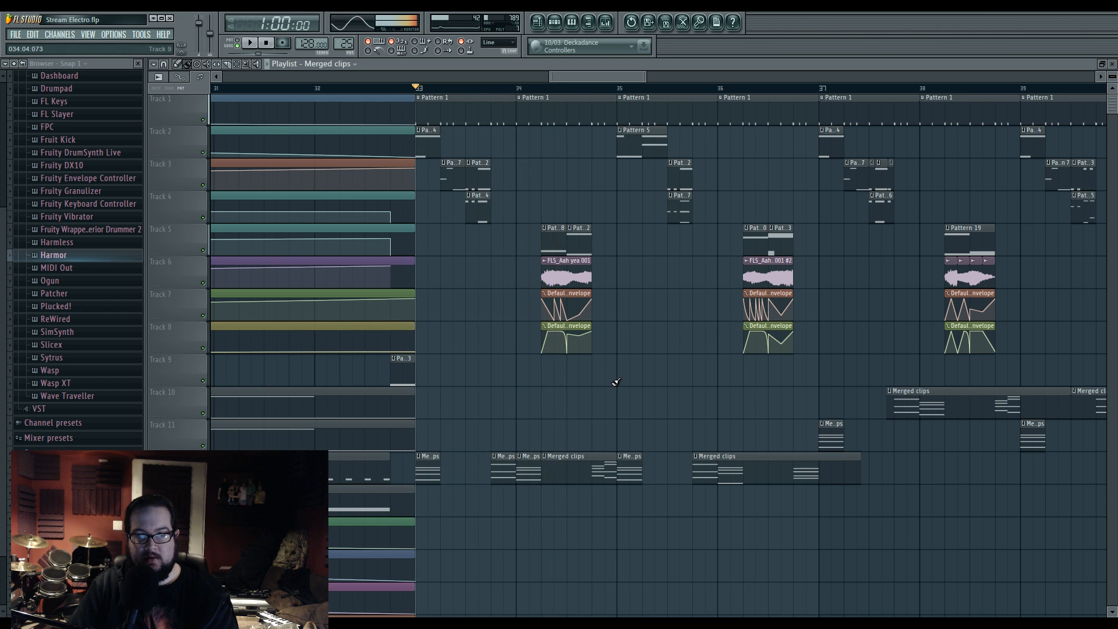
{"action": "key", "text": "space"}
{"action": "scroll", "coordinate": [749, 392], "scroll_direction": "down", "scroll_amount": 5}
{"action": "scroll", "coordinate": [304, 319], "scroll_direction": "down", "scroll_amount": 10}
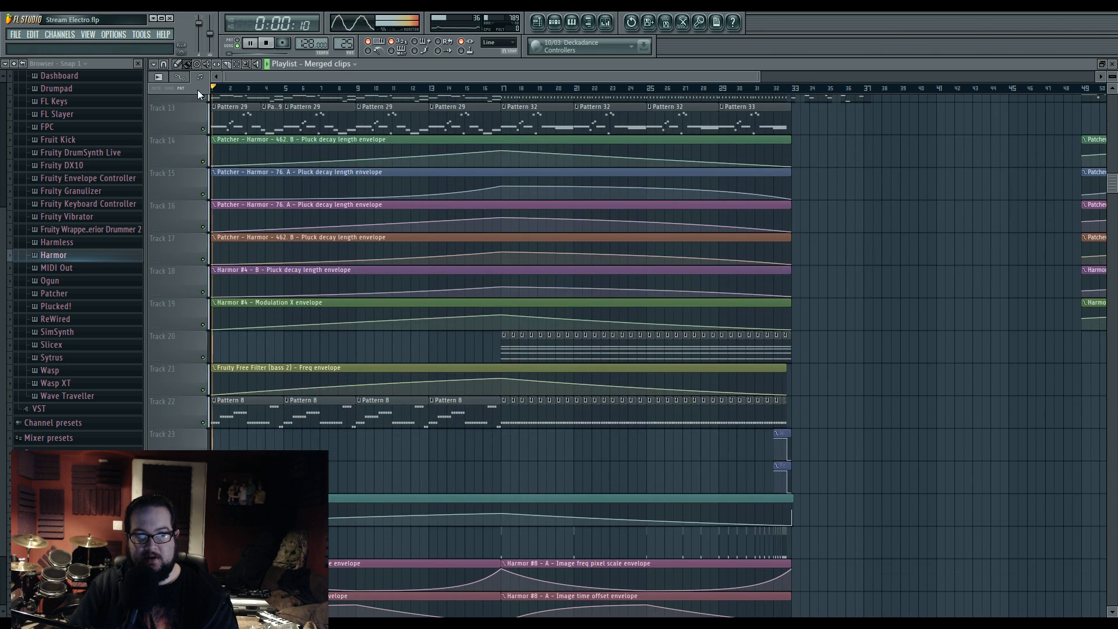
{"action": "scroll", "coordinate": [704, 320], "scroll_direction": "up", "scroll_amount": 7}
{"action": "scroll", "coordinate": [659, 324], "scroll_direction": "up", "scroll_amount": 6}
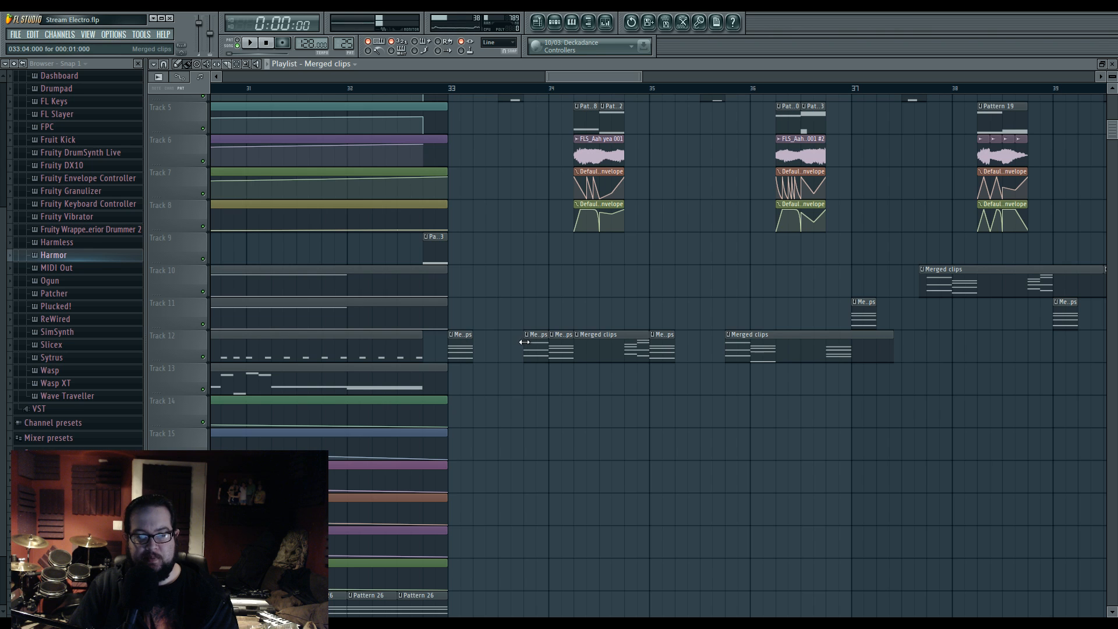
Step: Trim the last Merged clip on Track 12 to end at bar 37, and move all that track's Merged clips to empty Track 41
{"action": "left_click_drag", "start_coordinate": [891, 355], "coordinate": [849, 361]}
{"action": "scroll", "coordinate": [851, 361], "scroll_direction": "down", "scroll_amount": 5}
{"action": "left_click_drag", "start_coordinate": [781, 428], "coordinate": [659, 332]}
{"action": "left_click_drag", "start_coordinate": [714, 389], "coordinate": [522, 215]}
{"action": "left_click_drag", "start_coordinate": [532, 269], "coordinate": [543, 242]}
{"action": "left_click_drag", "start_coordinate": [543, 152], "coordinate": [542, 495]}
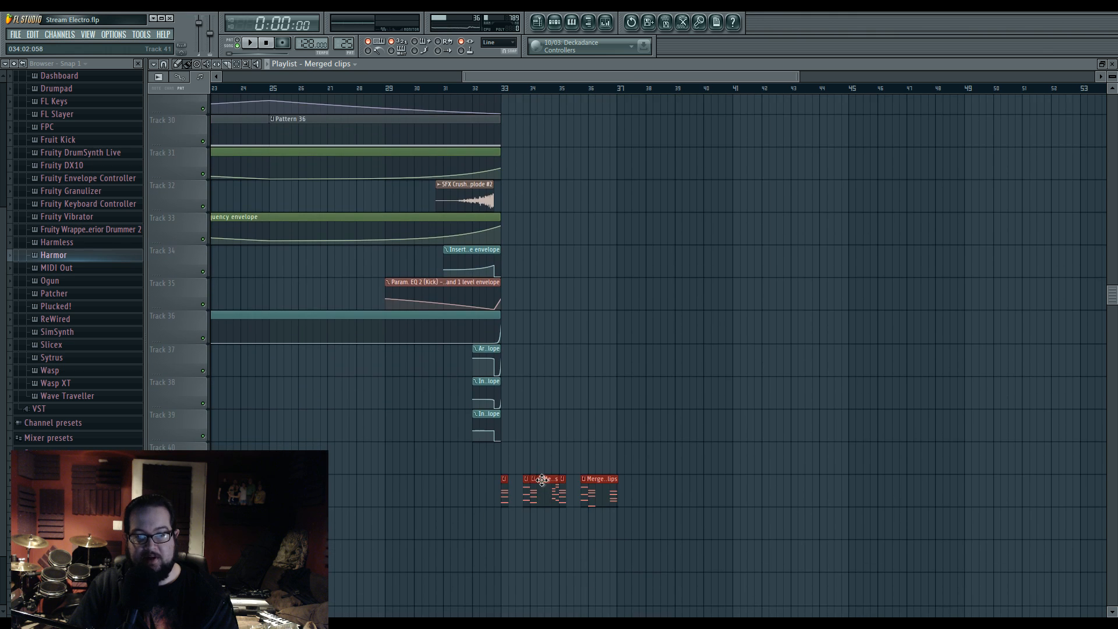
Step: Look over the playlist, view Pattern 8's Harmor #2 notes in the piano roll, and return to the clips on Track 41
{"action": "scroll", "coordinate": [693, 460], "scroll_direction": "down", "scroll_amount": 4}
{"action": "scroll", "coordinate": [695, 467], "scroll_direction": "up", "scroll_amount": 5}
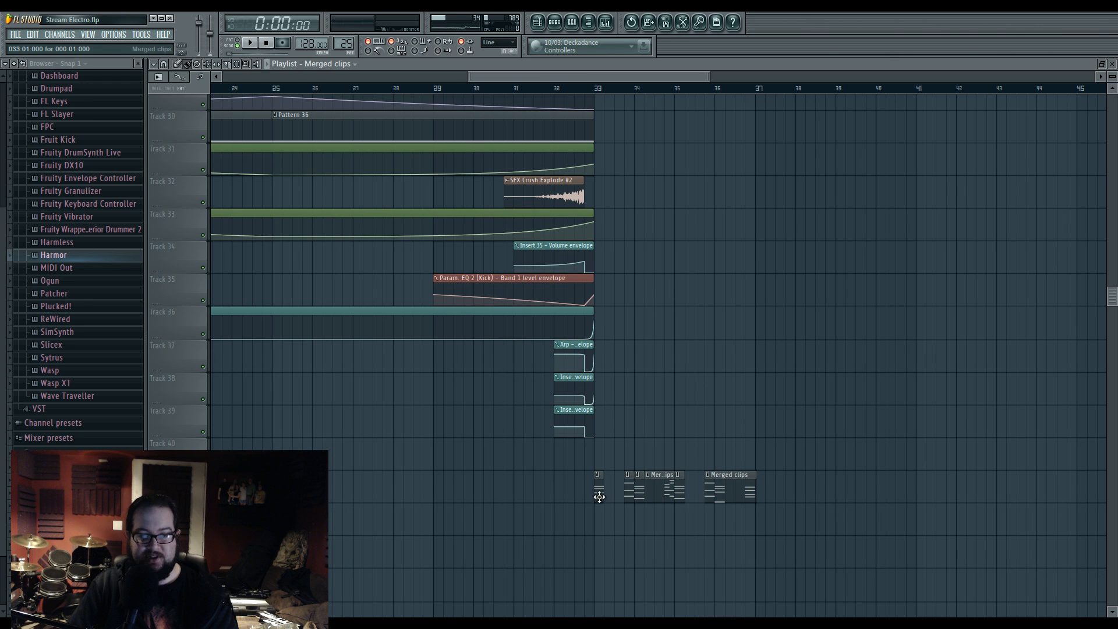
{"action": "scroll", "coordinate": [420, 482], "scroll_direction": "down", "scroll_amount": 4}
{"action": "scroll", "coordinate": [841, 456], "scroll_direction": "up", "scroll_amount": 5}
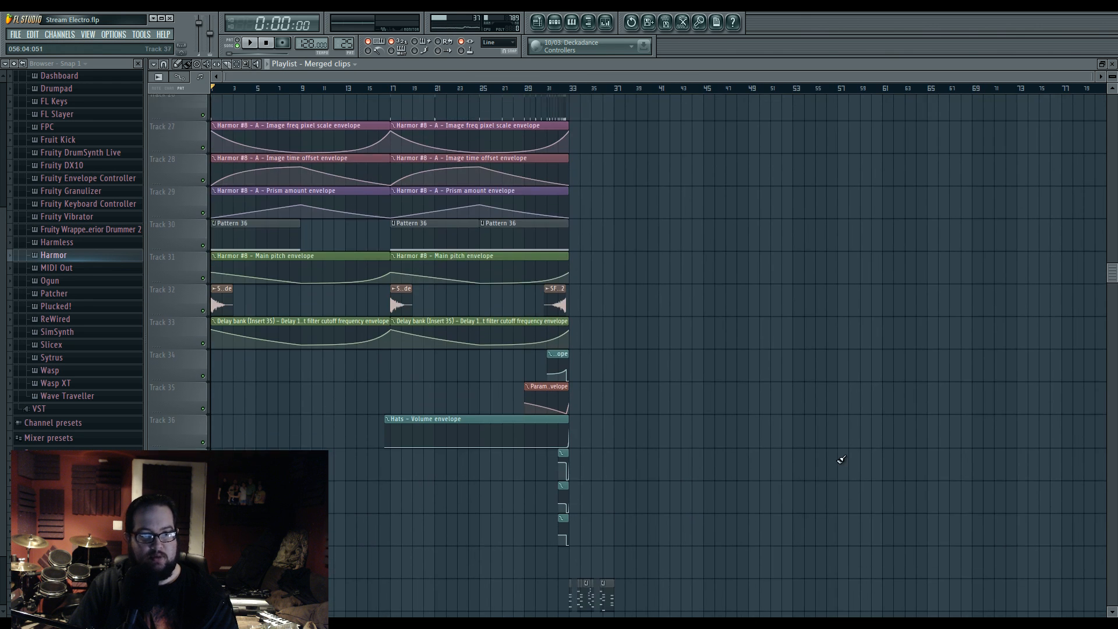
{"action": "double_click", "coordinate": [290, 281]}
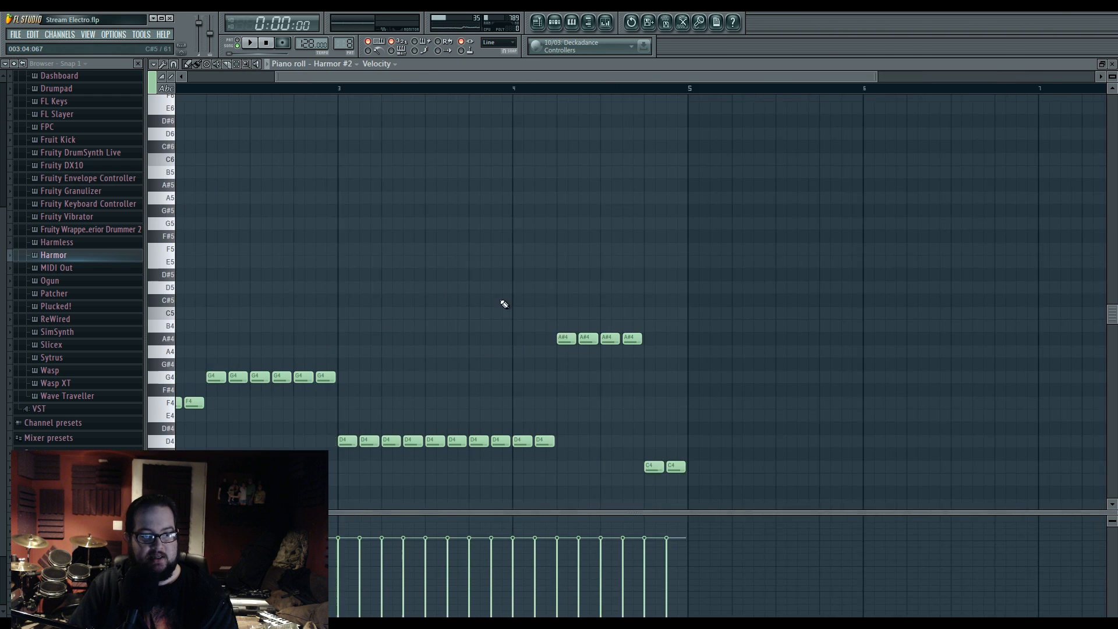
{"action": "key", "text": "F5"}
{"action": "scroll", "coordinate": [647, 335], "scroll_direction": "down", "scroll_amount": 4}
{"action": "scroll", "coordinate": [669, 372], "scroll_direction": "down", "scroll_amount": 4}
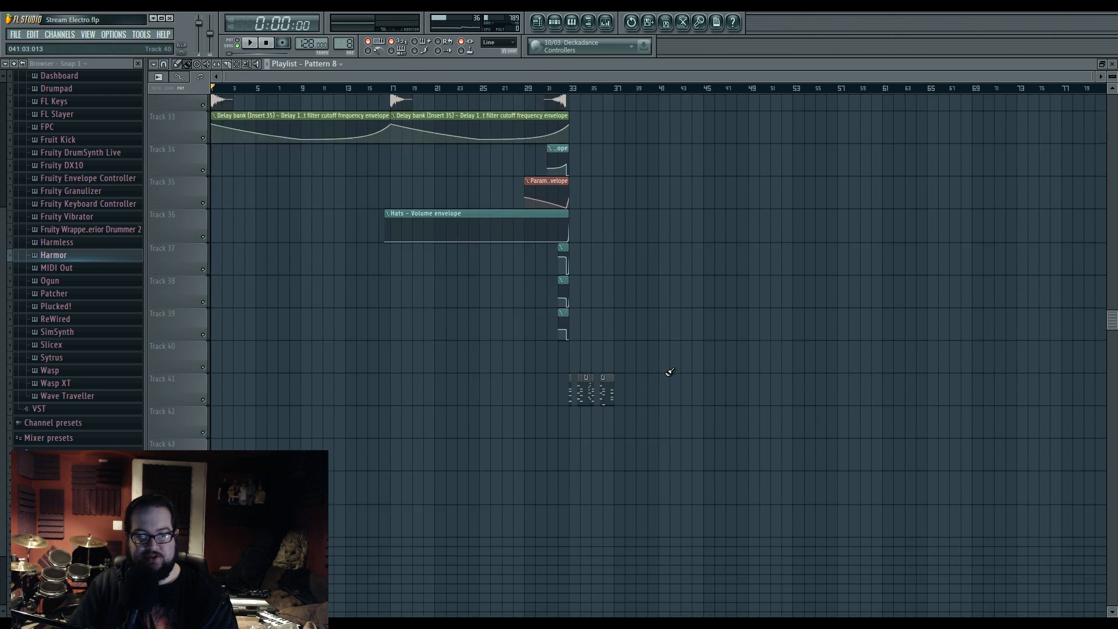
Step: Select bars 33 to 37 in the playlist timeline and merge the pattern clips on Track 41 into one clip
{"action": "scroll", "coordinate": [583, 394], "scroll_direction": "up", "scroll_amount": 5}
{"action": "left_click_drag", "start_coordinate": [478, 91], "coordinate": [655, 98]}
{"action": "key", "text": "ctrl+d"}
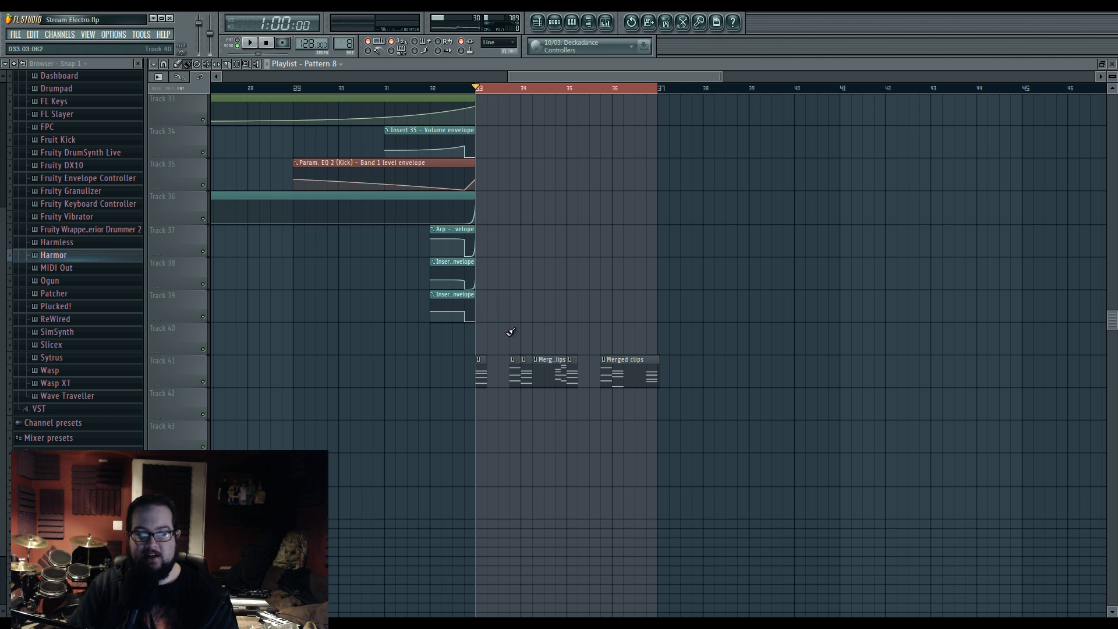
{"action": "scroll", "coordinate": [579, 314], "scroll_direction": "up", "scroll_amount": 2}
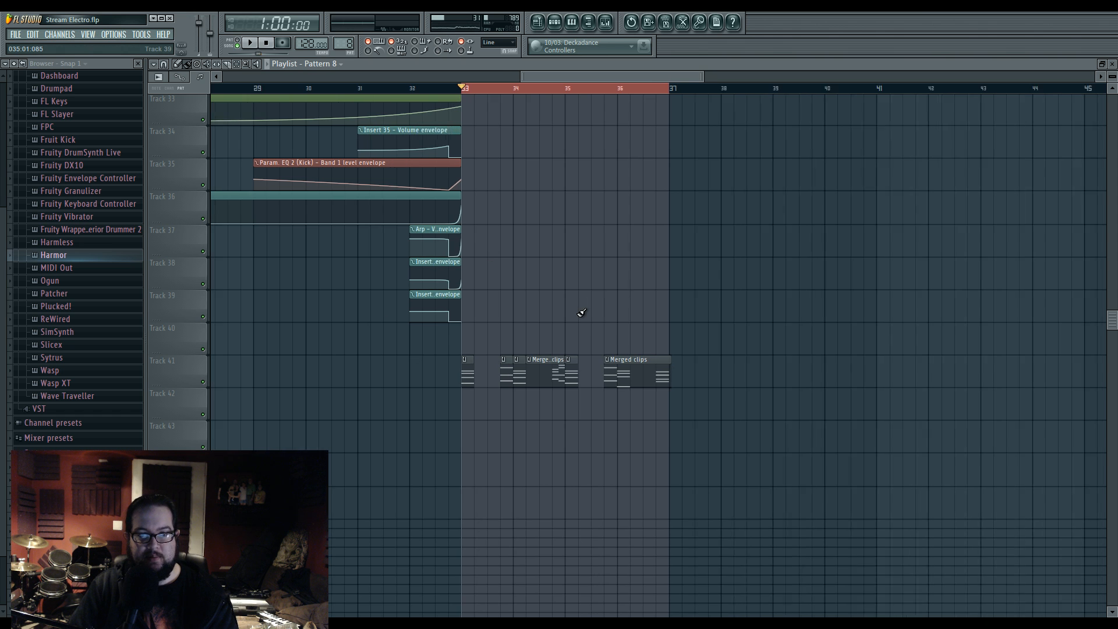
{"action": "right_click", "coordinate": [181, 356]}
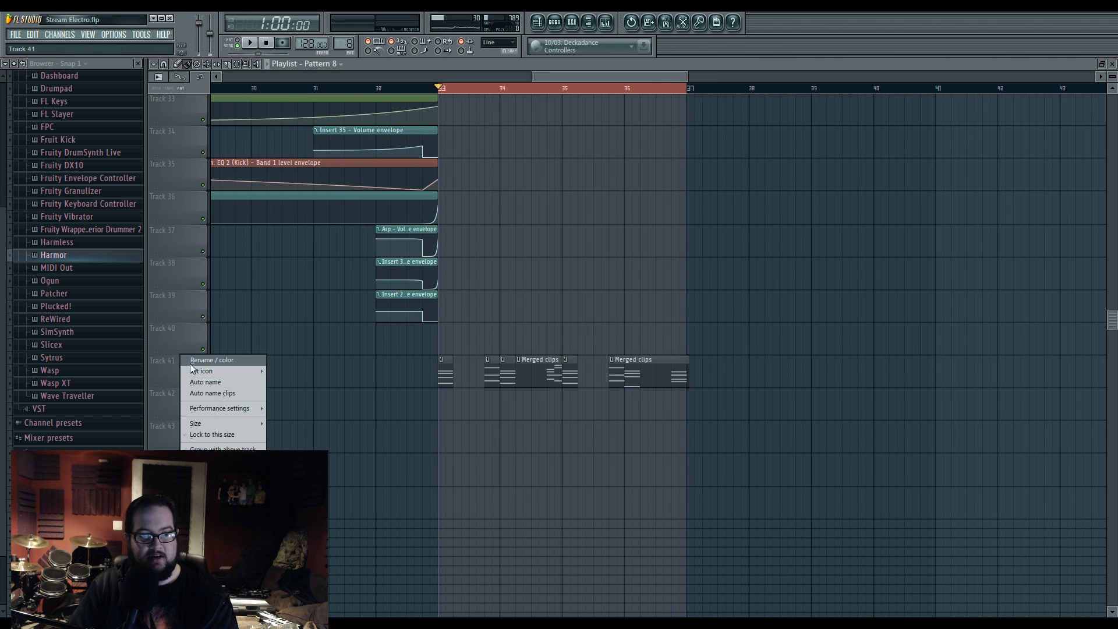
{"action": "left_click", "coordinate": [221, 487]}
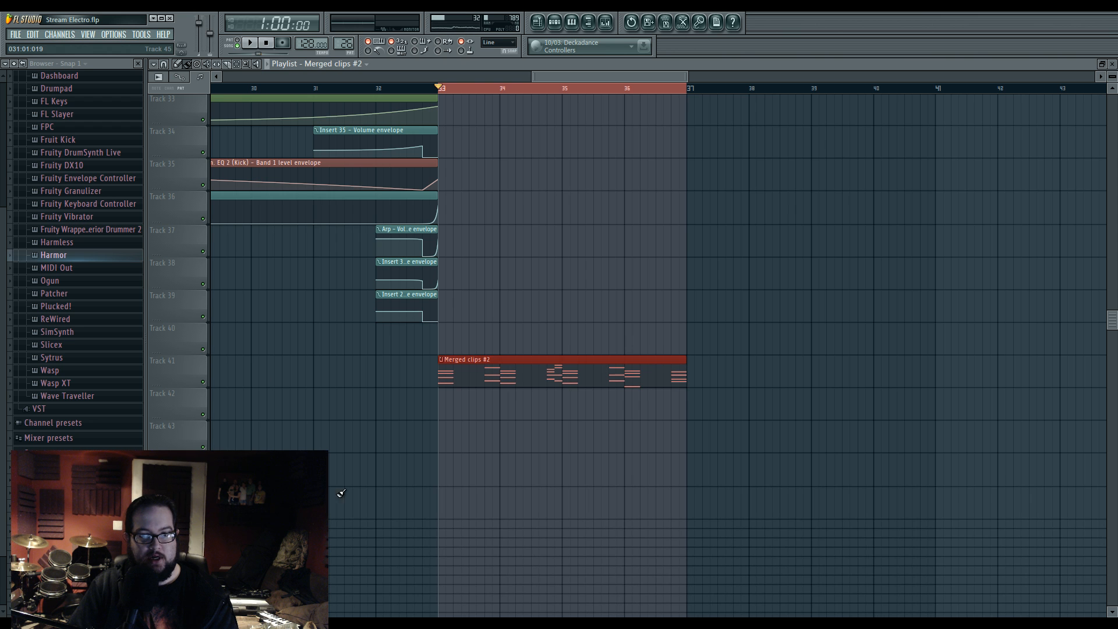
Step: Open the merged Track 41 clip in the piano roll, switch to pattern mode, examine the Harmor #2 notes, and return to the playlist
{"action": "double_click", "coordinate": [496, 378]}
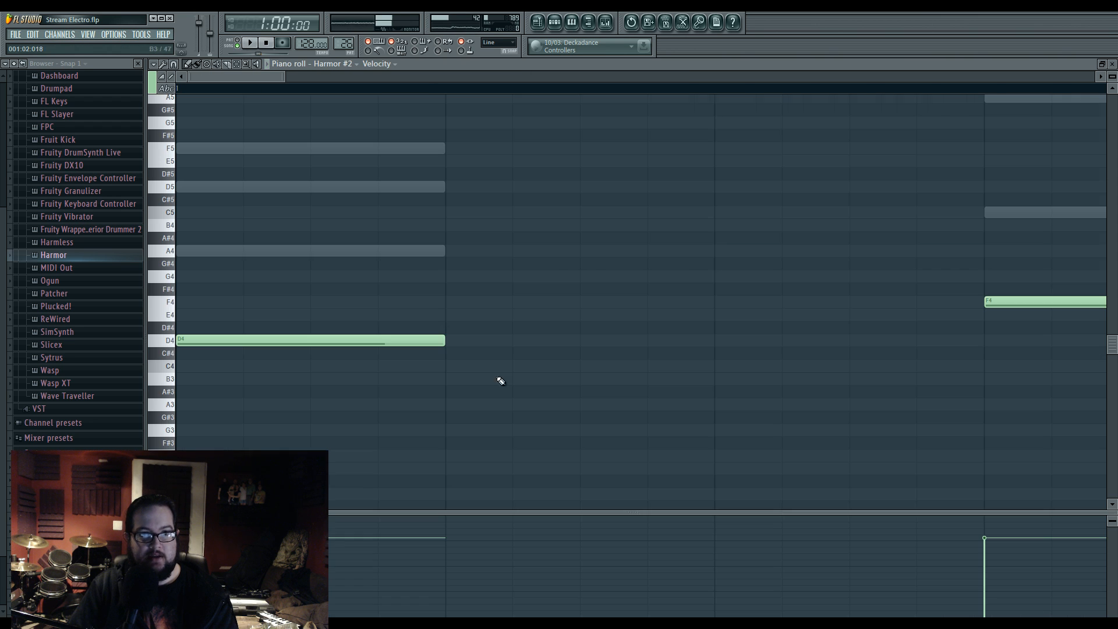
{"action": "left_click", "coordinate": [235, 44]}
{"action": "scroll", "coordinate": [274, 92], "scroll_direction": "down", "scroll_amount": 3}
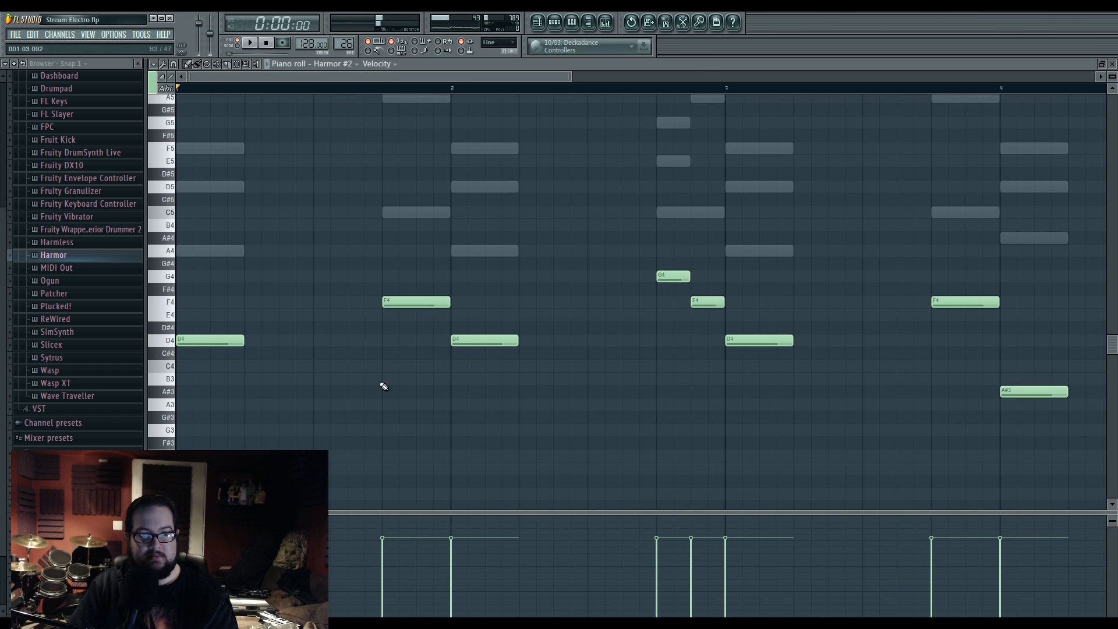
{"action": "scroll", "coordinate": [330, 388], "scroll_direction": "up", "scroll_amount": 1}
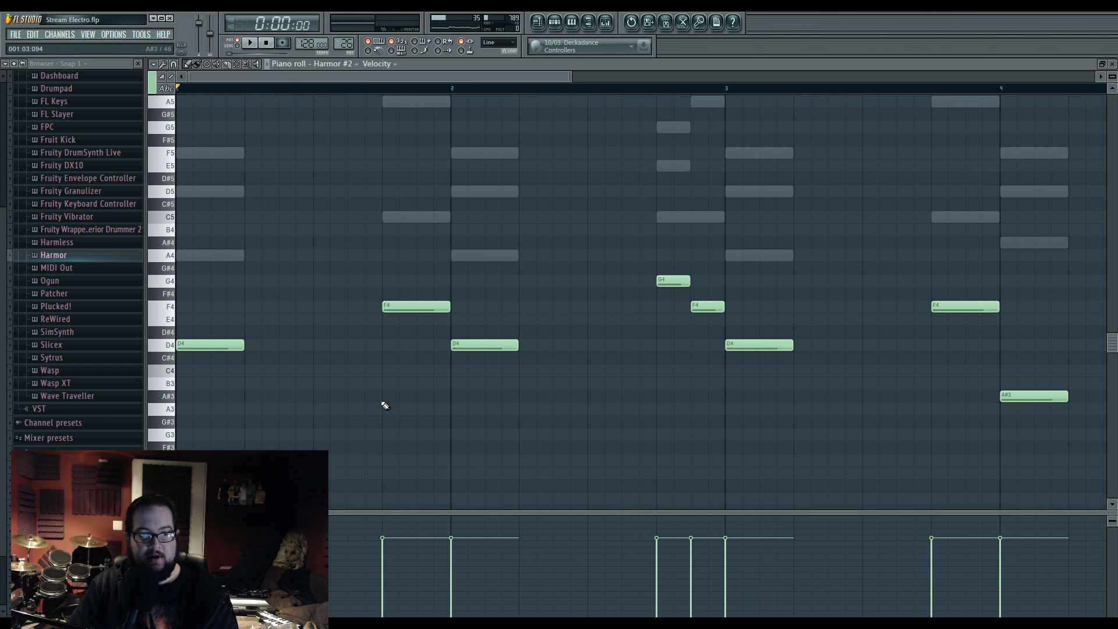
{"action": "scroll", "coordinate": [343, 362], "scroll_direction": "up", "scroll_amount": 3}
{"action": "scroll", "coordinate": [426, 337], "scroll_direction": "down", "scroll_amount": 2}
{"action": "key", "text": "F5"}
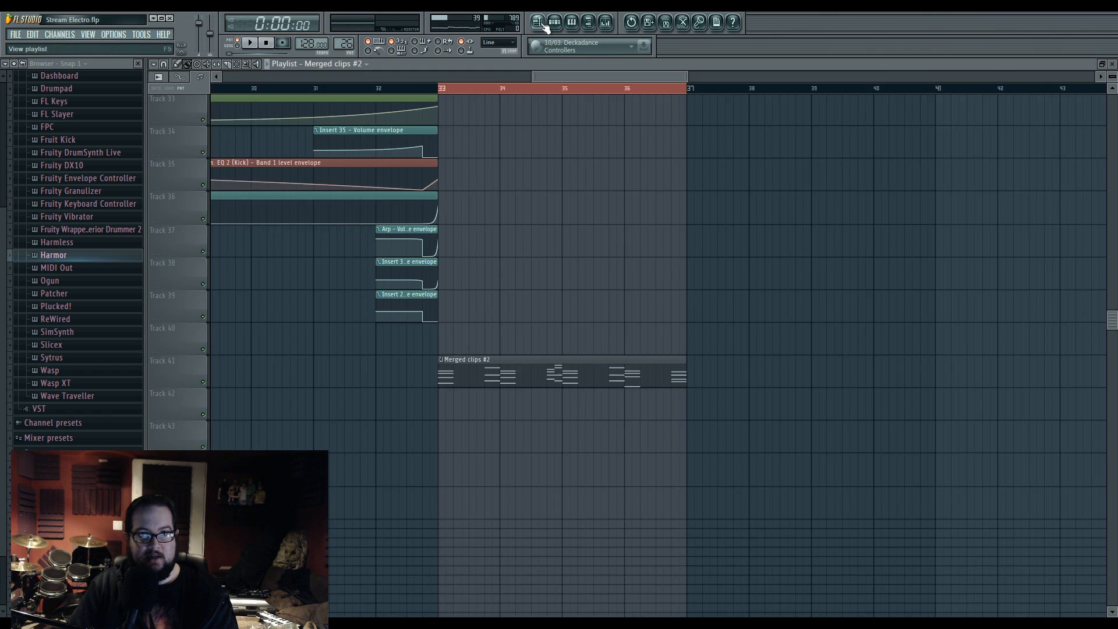
Step: Open Pattern 8 from the playlist in the piano roll and play its Harmor #2 bass notes through once
{"action": "scroll", "coordinate": [380, 229], "scroll_direction": "down", "scroll_amount": 3}
{"action": "scroll", "coordinate": [338, 396], "scroll_direction": "up", "scroll_amount": 5}
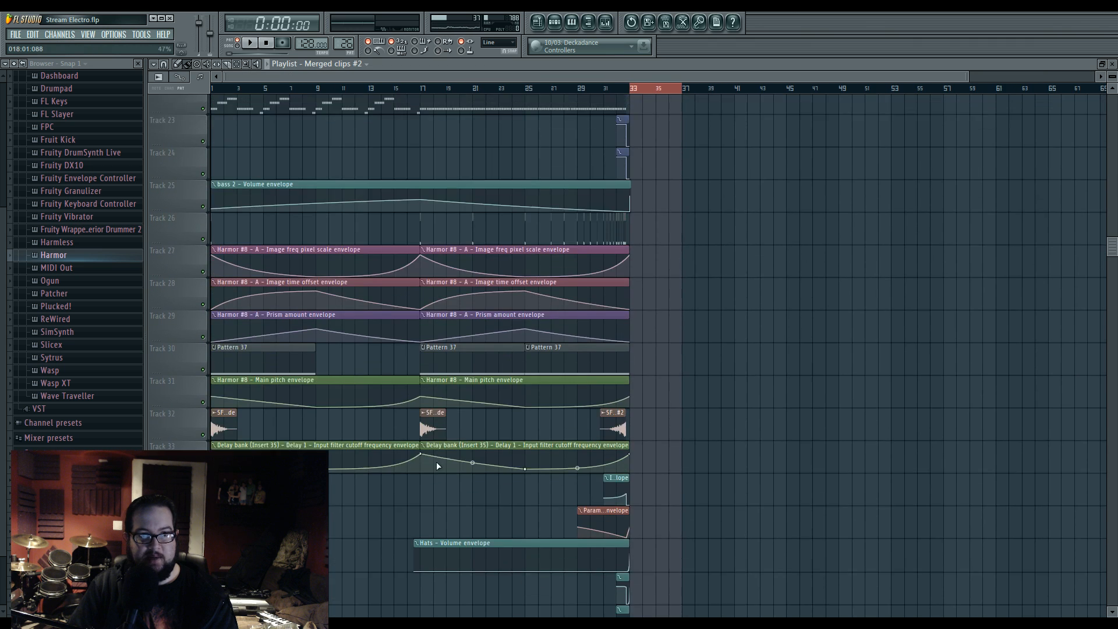
{"action": "scroll", "coordinate": [338, 396], "scroll_direction": "up", "scroll_amount": 4}
{"action": "double_click", "coordinate": [396, 249]}
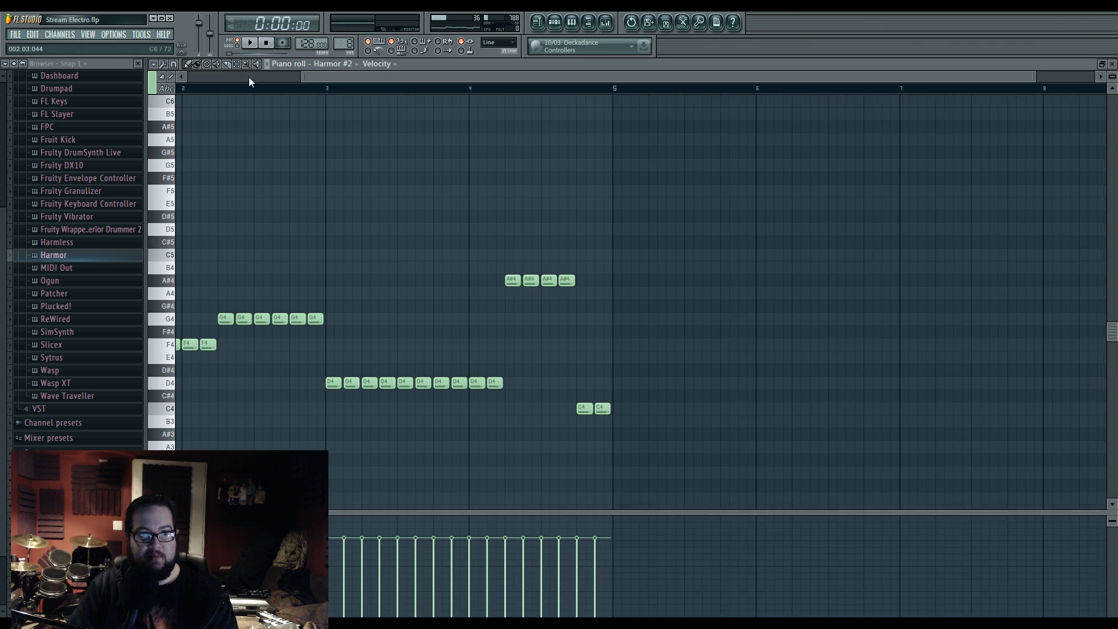
{"action": "left_click", "coordinate": [251, 46]}
{"action": "scroll", "coordinate": [515, 217], "scroll_direction": "up", "scroll_amount": 4}
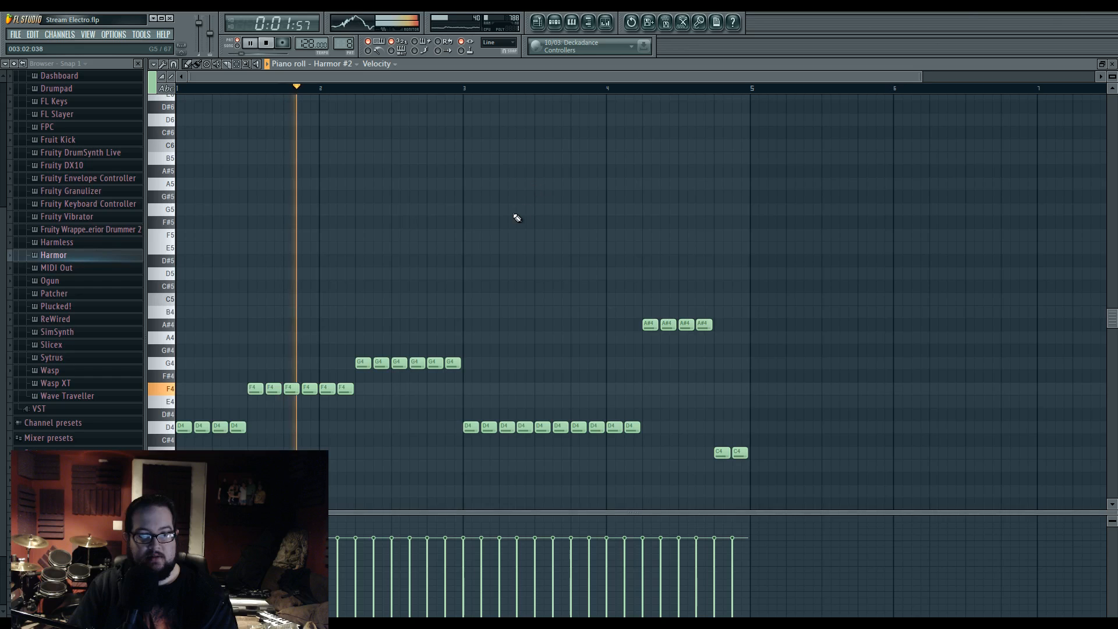
{"action": "scroll", "coordinate": [546, 178], "scroll_direction": "down", "scroll_amount": 3}
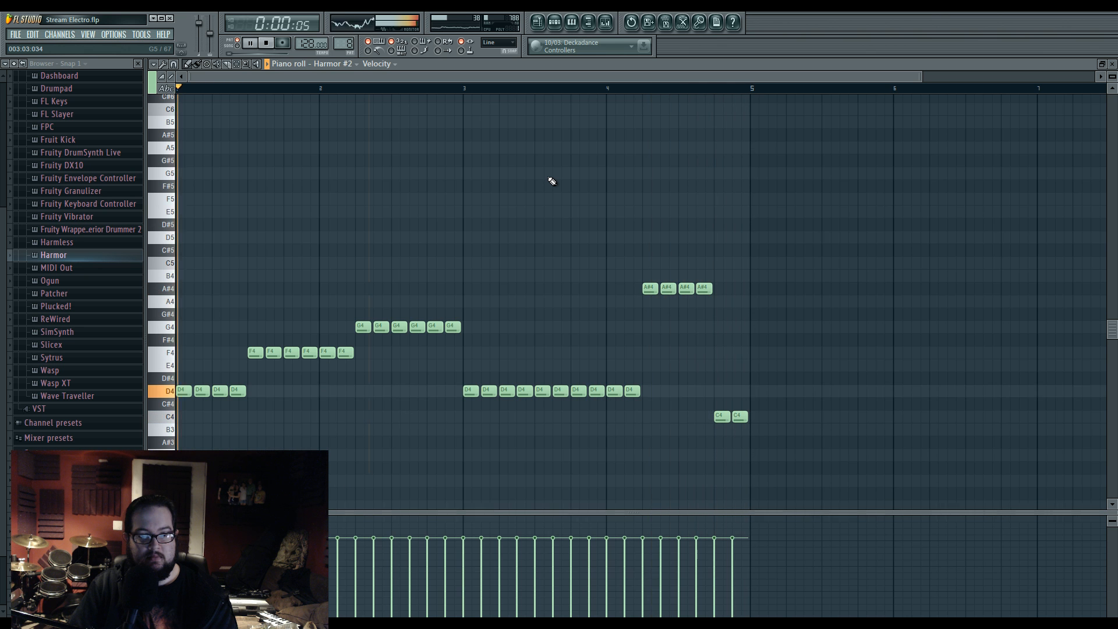
{"action": "key", "text": "space"}
Step: Try Pattern 8's first G4 note at F4 and move it back to G4
{"action": "scroll", "coordinate": [434, 209], "scroll_direction": "up", "scroll_amount": 1}
{"action": "left_click_drag", "start_coordinate": [429, 207], "coordinate": [302, 208]}
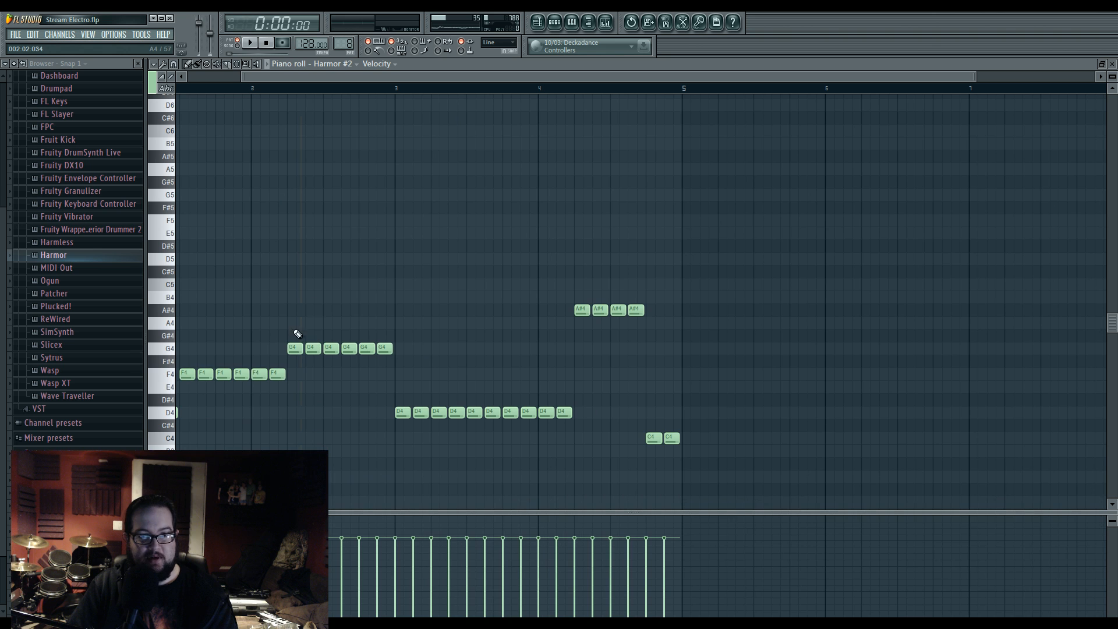
{"action": "left_click_drag", "start_coordinate": [301, 349], "coordinate": [301, 373]}
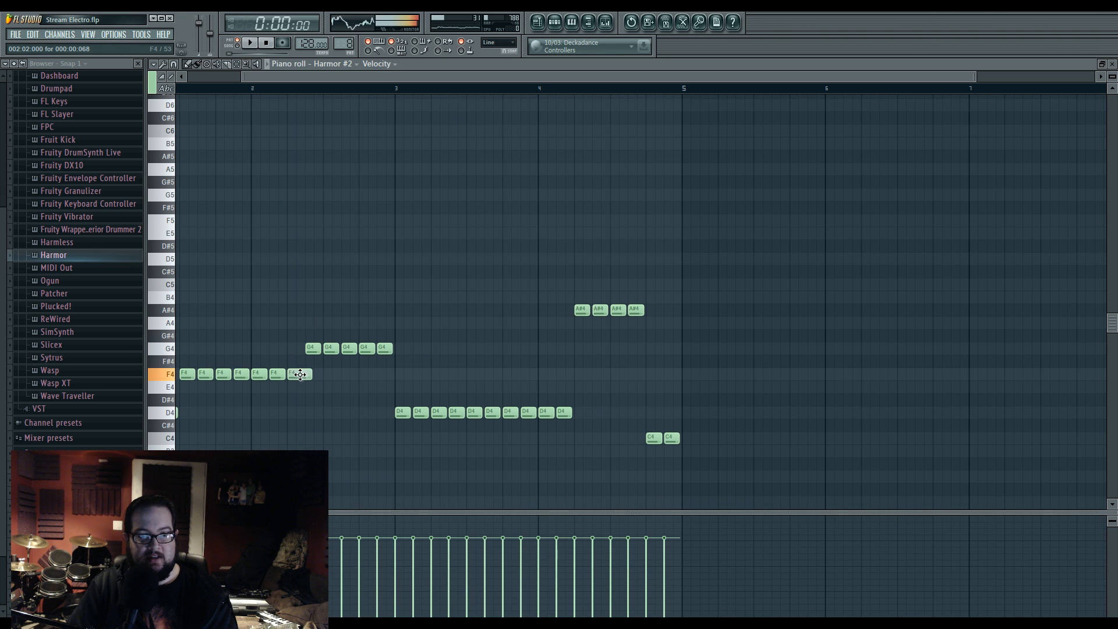
{"action": "left_click_drag", "start_coordinate": [293, 379], "coordinate": [292, 348]}
Step: Return to the playlist, open the merged clip on Track 41 in the piano roll, and examine the Harmor #2 notes against the chords
{"action": "left_click", "coordinate": [537, 22]}
{"action": "scroll", "coordinate": [396, 198], "scroll_direction": "down", "scroll_amount": 2}
{"action": "scroll", "coordinate": [624, 324], "scroll_direction": "right", "scroll_amount": 10}
{"action": "scroll", "coordinate": [559, 258], "scroll_direction": "down", "scroll_amount": 8}
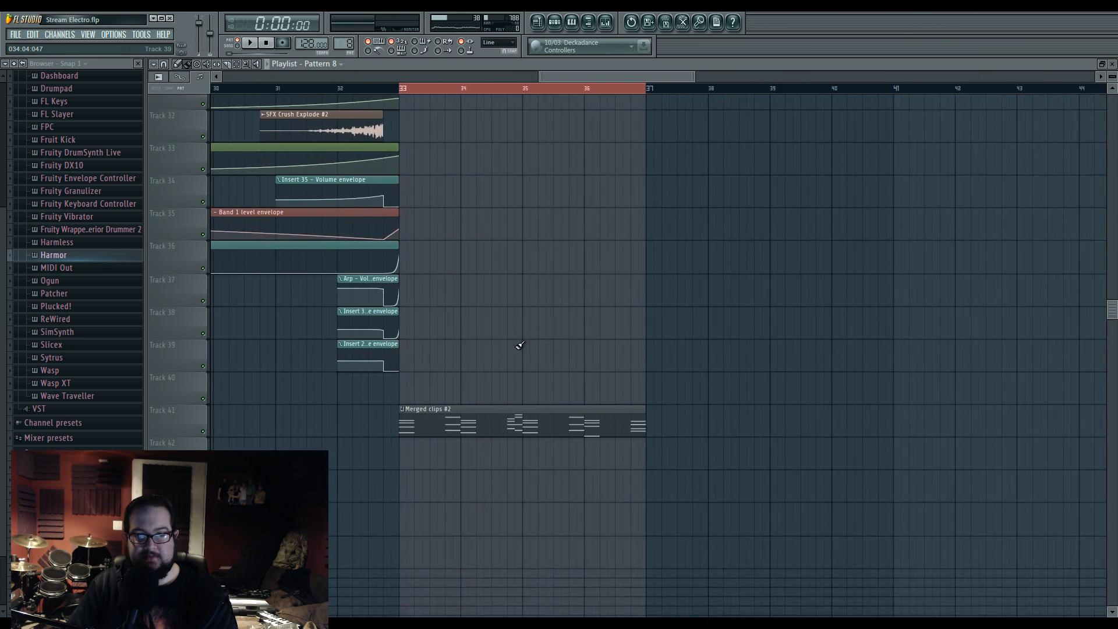
{"action": "double_click", "coordinate": [468, 409]}
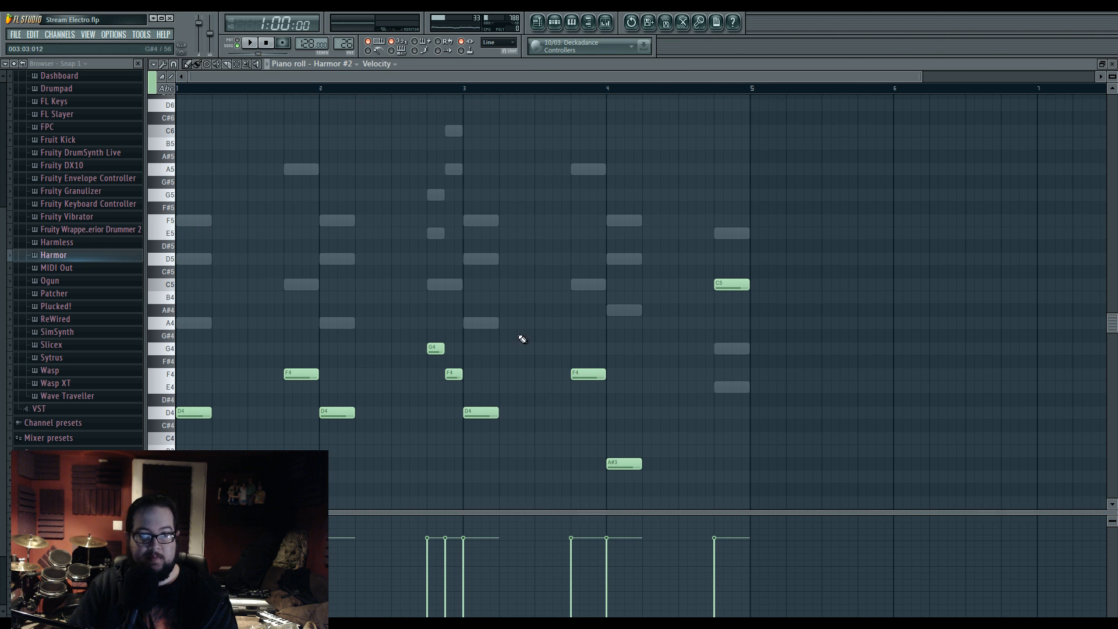
{"action": "scroll", "coordinate": [587, 320], "scroll_direction": "down", "scroll_amount": 5}
{"action": "scroll", "coordinate": [493, 248], "scroll_direction": "up", "scroll_amount": 6}
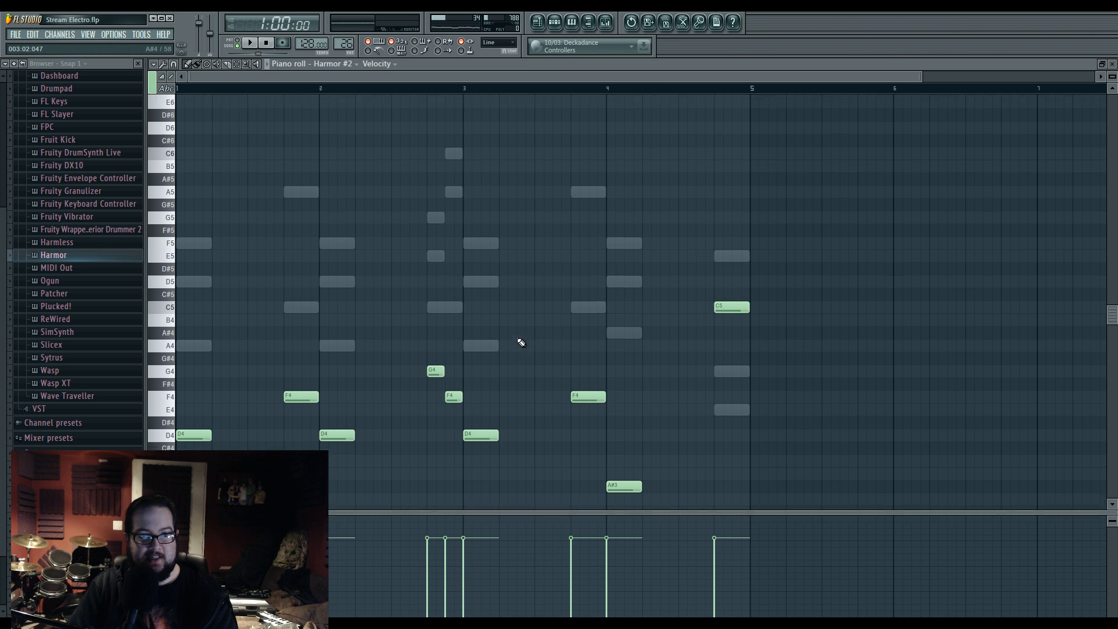
{"action": "scroll", "coordinate": [524, 315], "scroll_direction": "down", "scroll_amount": 4}
Step: View the merged pattern's channels in the step sequencer, close it, and audition the pattern briefly from the piano roll
{"action": "left_click", "coordinate": [559, 25]}
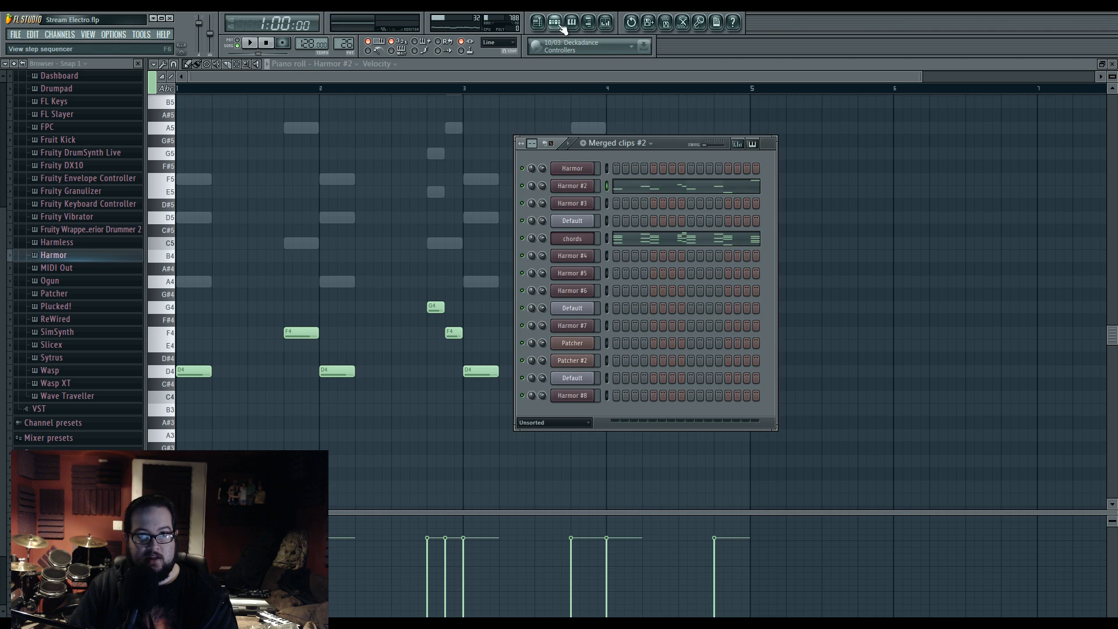
{"action": "key", "text": "F6"}
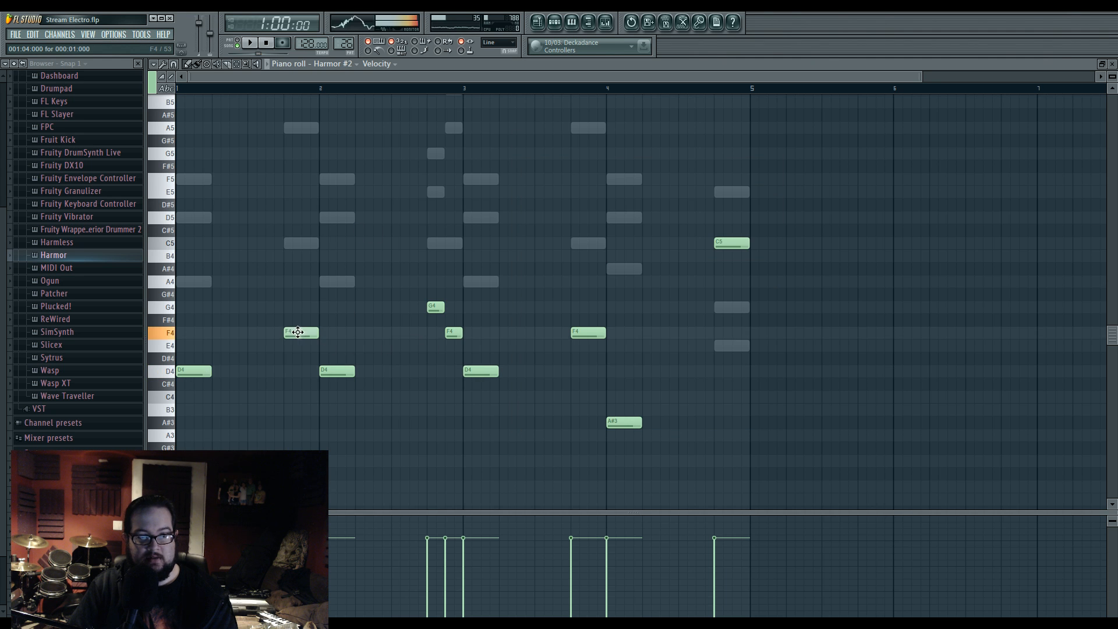
{"action": "left_click", "coordinate": [247, 44]}
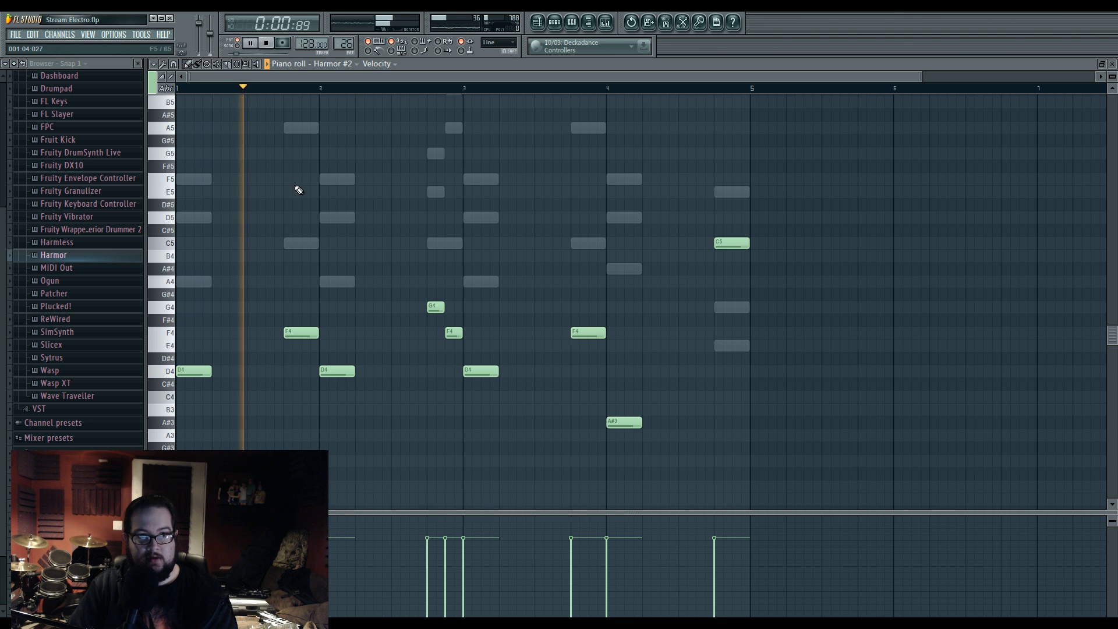
{"action": "key", "text": "space"}
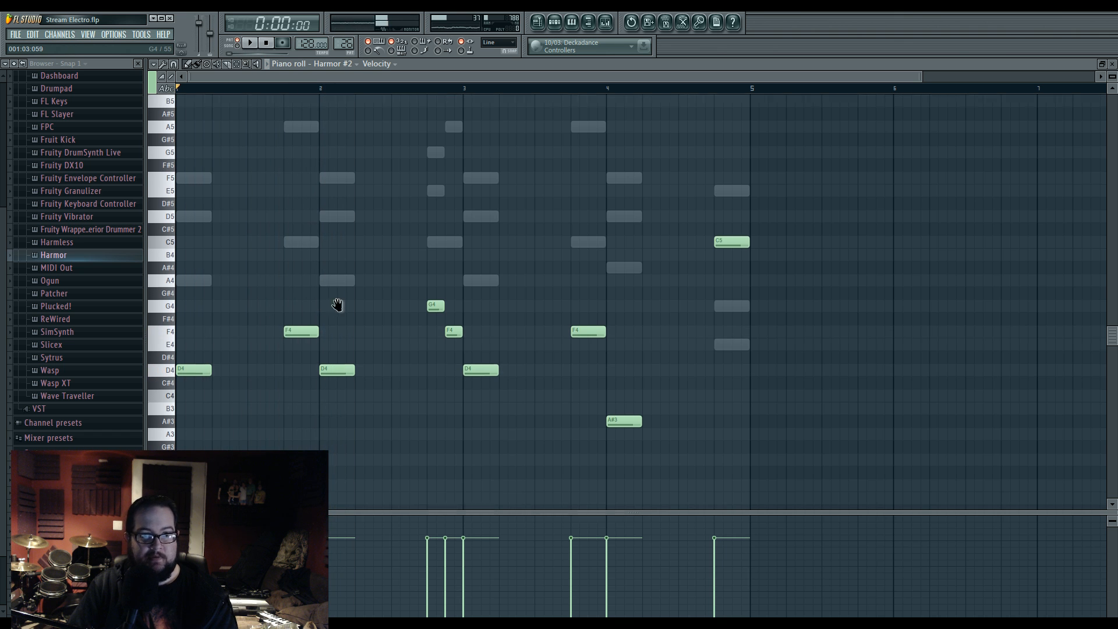
Step: Move the Harmor #2 F4 in bar 1 half a beat earlier, remove bar 2's D4, extend G4 from beat 3, and audition
{"action": "left_click_drag", "start_coordinate": [297, 330], "coordinate": [279, 337]}
{"action": "left_click_drag", "start_coordinate": [336, 368], "coordinate": [405, 307]}
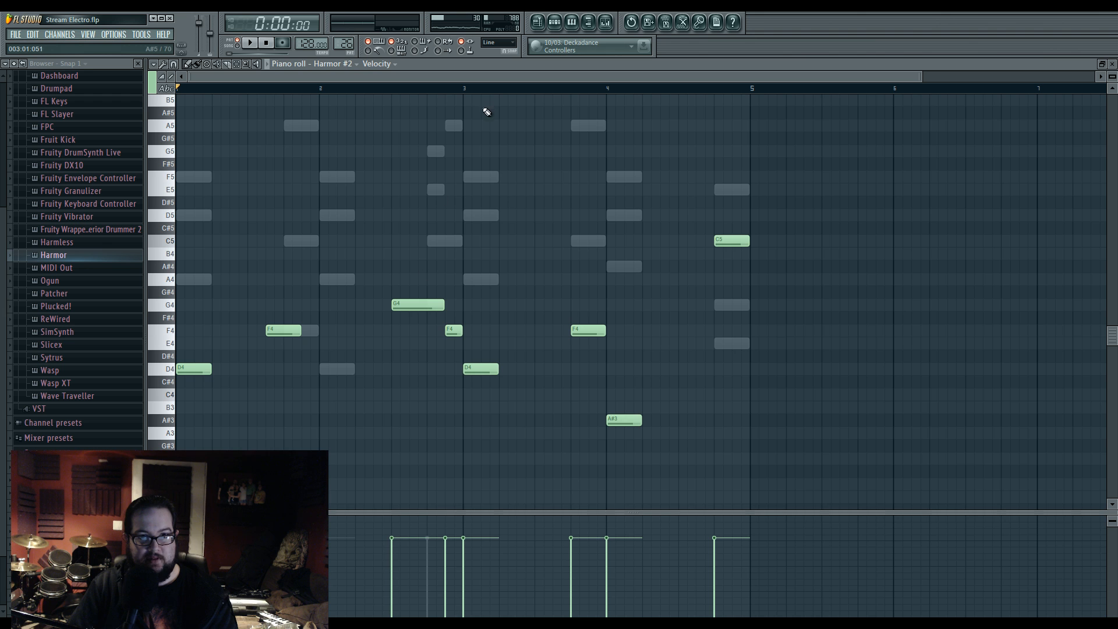
{"action": "key", "text": "space"}
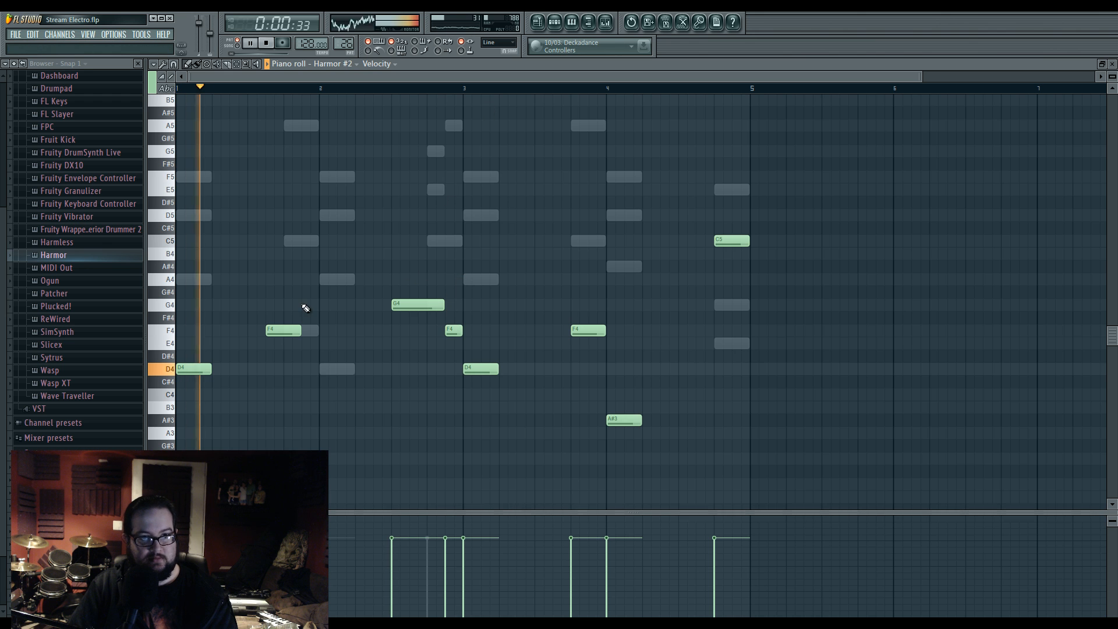
{"action": "key", "text": "space"}
Step: Switch to the chords channel and move bar 1's F4, C5 and A5 chord half a beat earlier to match the bass
{"action": "double_click", "coordinate": [294, 240]}
{"action": "scroll", "coordinate": [307, 217], "scroll_direction": "up", "scroll_amount": 1}
{"action": "left_click_drag", "start_coordinate": [265, 134], "coordinate": [314, 361]}
{"action": "key", "text": "shift+Left"}
{"action": "key", "text": "shift+Left"}
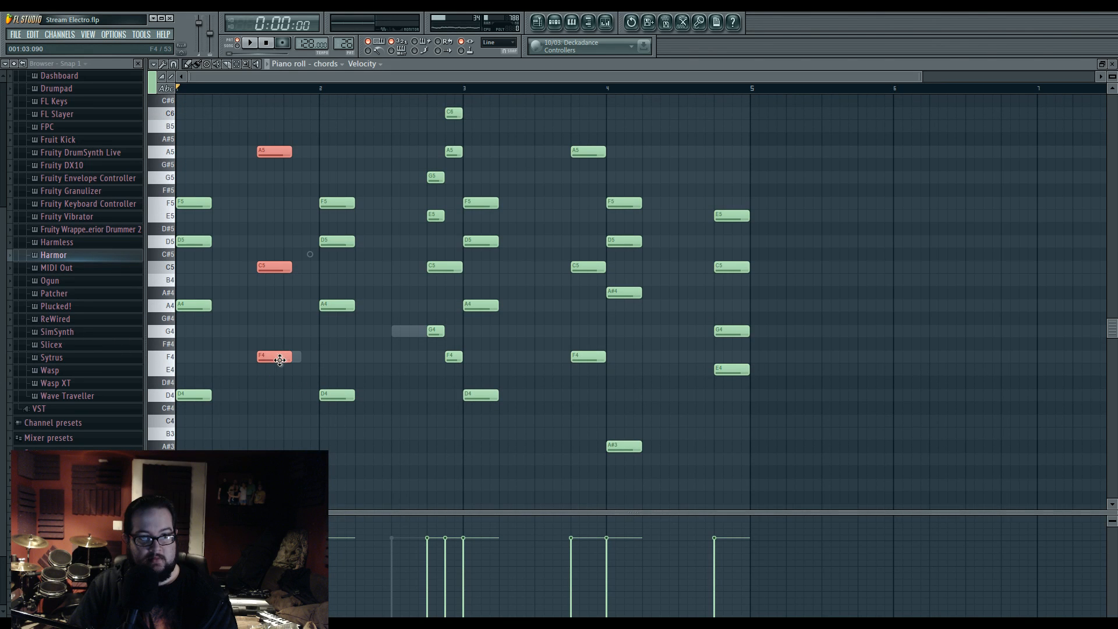
Step: Delete the D4, A4, D5 and F5 chord at the start of bar 2 and play the pattern
{"action": "left_click", "coordinate": [316, 364]}
{"action": "right_click", "coordinate": [345, 202]}
{"action": "right_click", "coordinate": [347, 305]}
{"action": "right_click", "coordinate": [348, 394]}
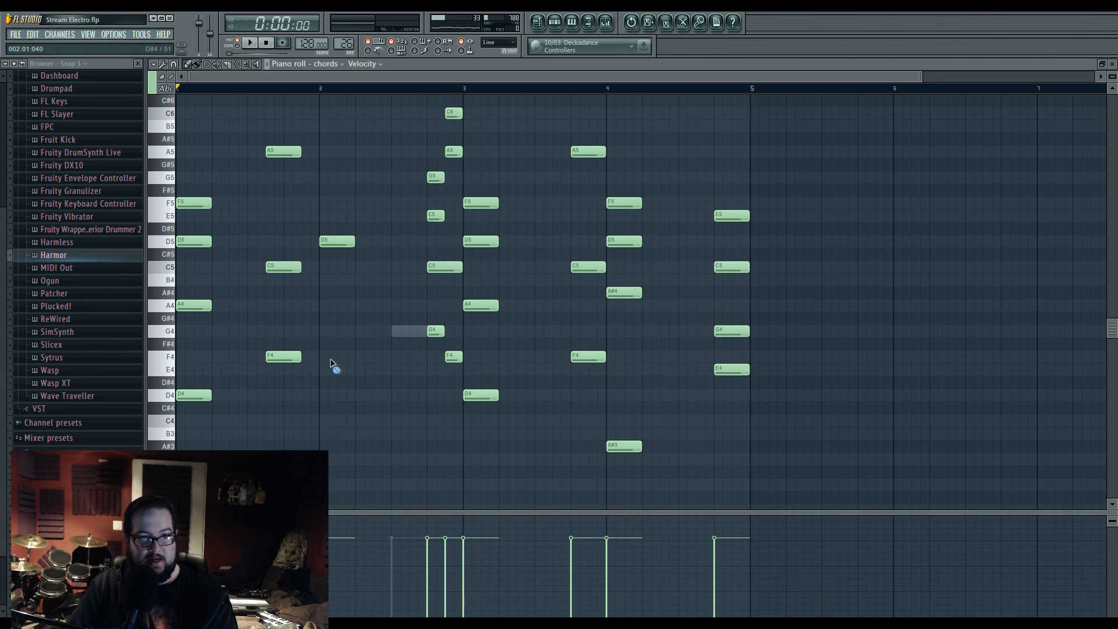
{"action": "right_click", "coordinate": [346, 241]}
{"action": "key", "text": "space"}
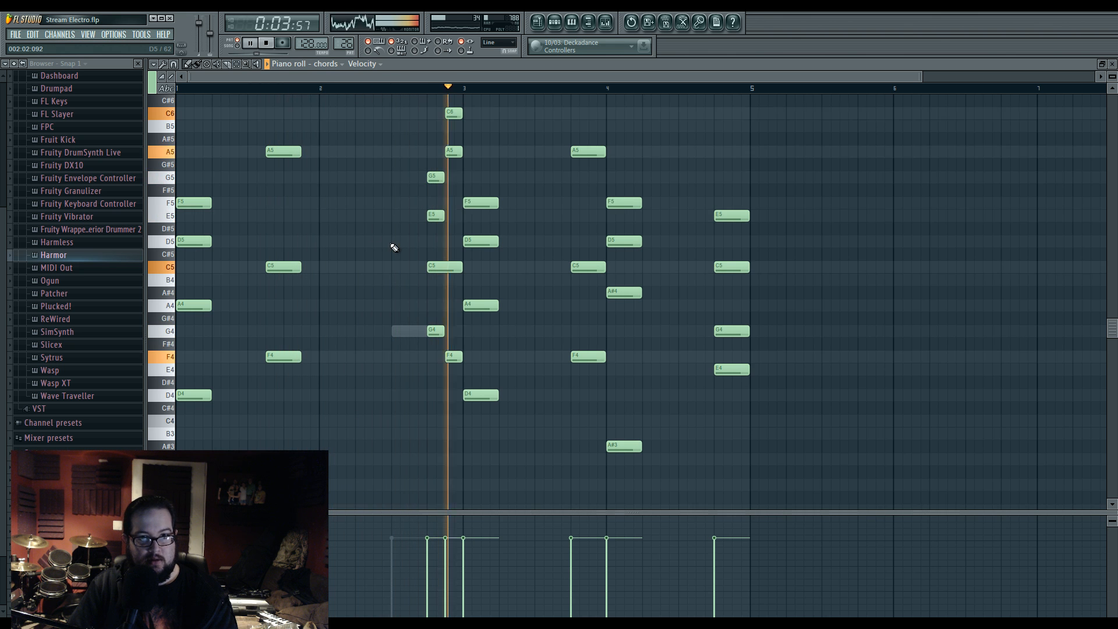
{"action": "key", "text": "space"}
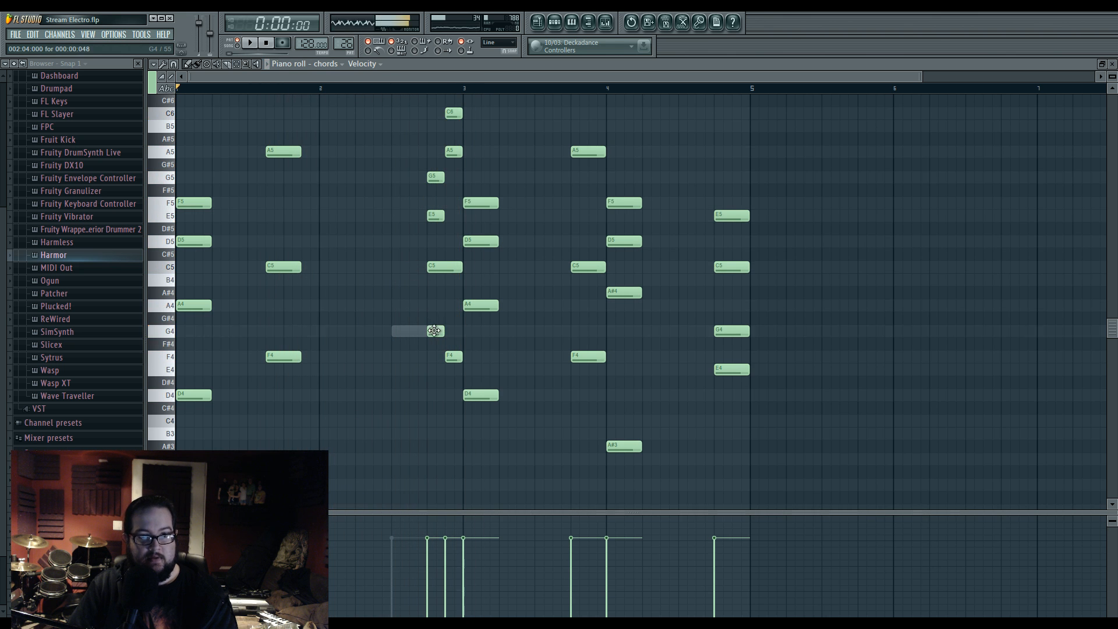
Step: Move bar 2's G4, E5 and G5 chord notes to beat 3, lengthen them to one and a half beats, and audition
{"action": "left_click_drag", "start_coordinate": [427, 332], "coordinate": [407, 336]}
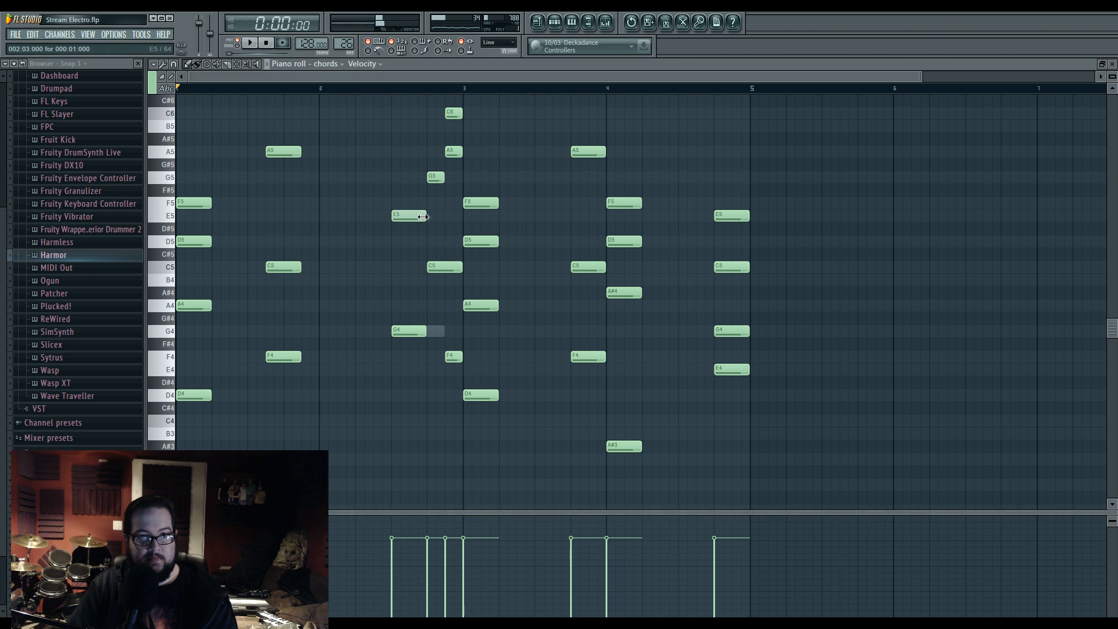
{"action": "left_click_drag", "start_coordinate": [438, 177], "coordinate": [401, 180]}
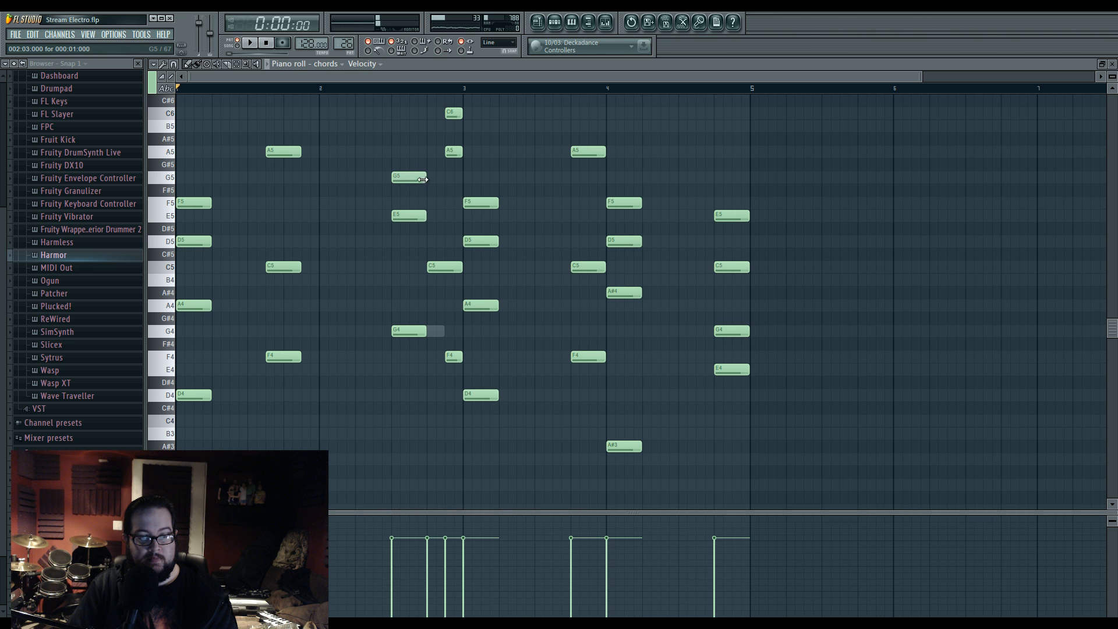
{"action": "key", "text": "space"}
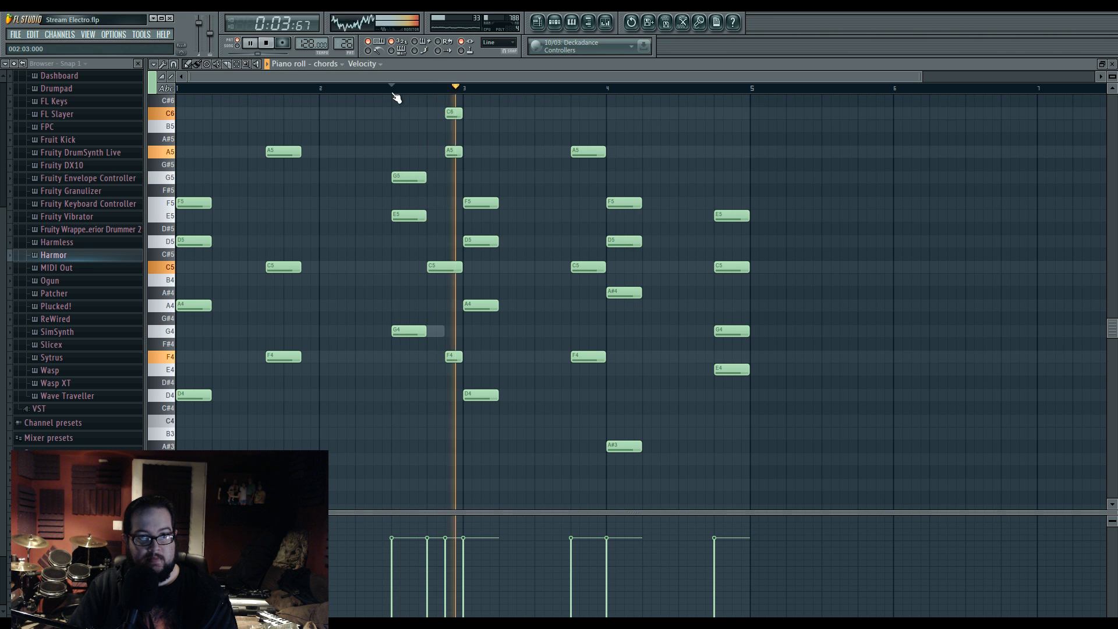
{"action": "left_click_drag", "start_coordinate": [419, 179], "coordinate": [444, 216]}
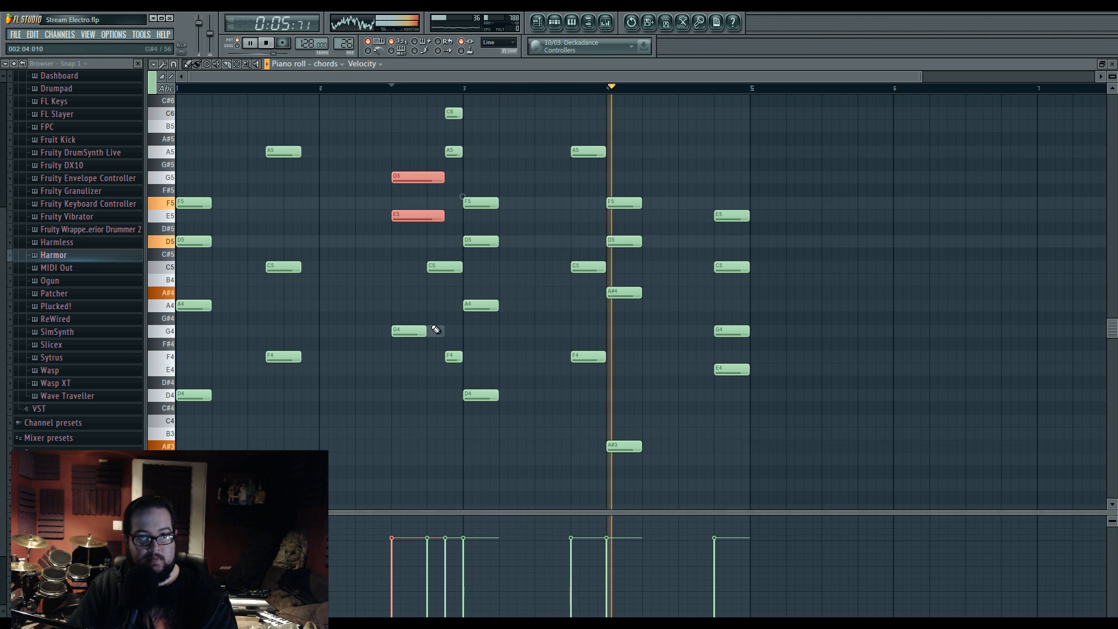
{"action": "left_click_drag", "start_coordinate": [426, 330], "coordinate": [444, 331]}
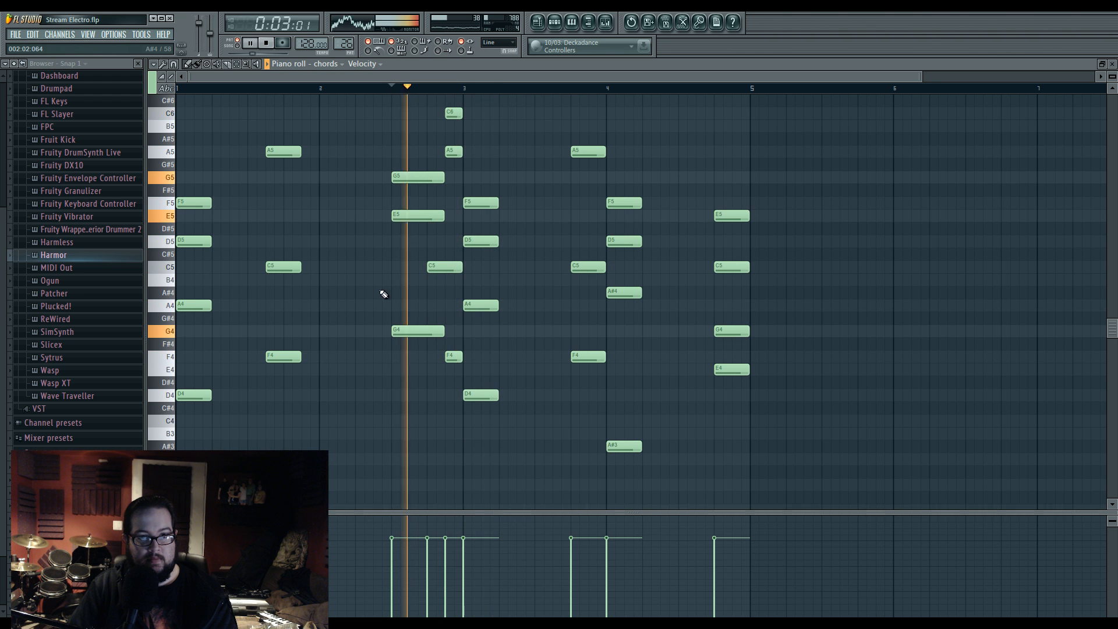
{"action": "scroll", "coordinate": [291, 192], "scroll_direction": "up", "scroll_amount": 1}
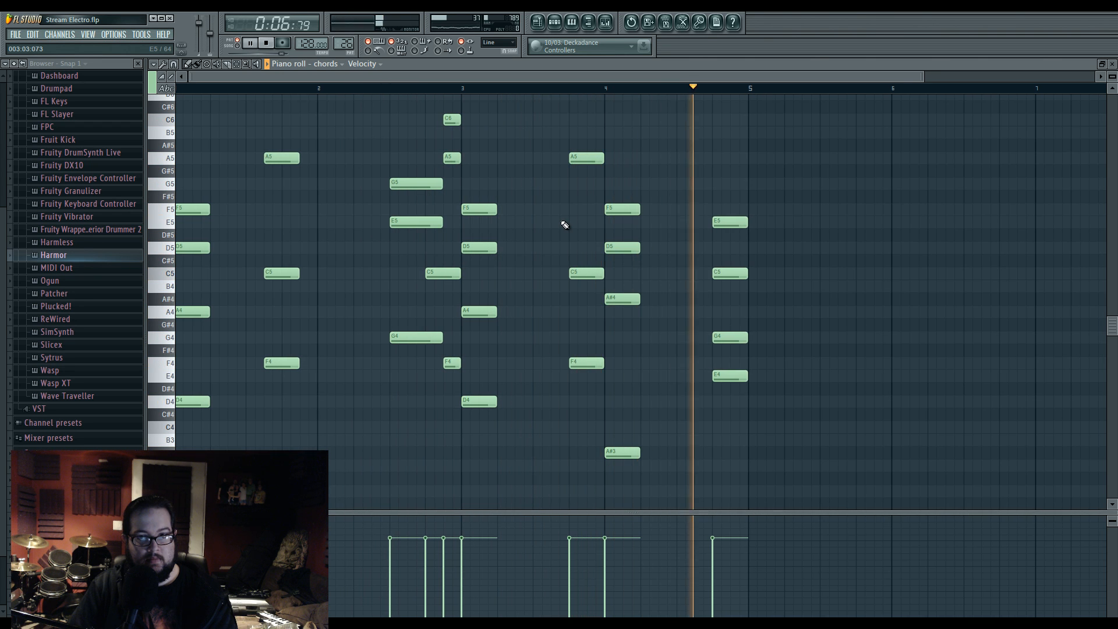
{"action": "key", "text": "space"}
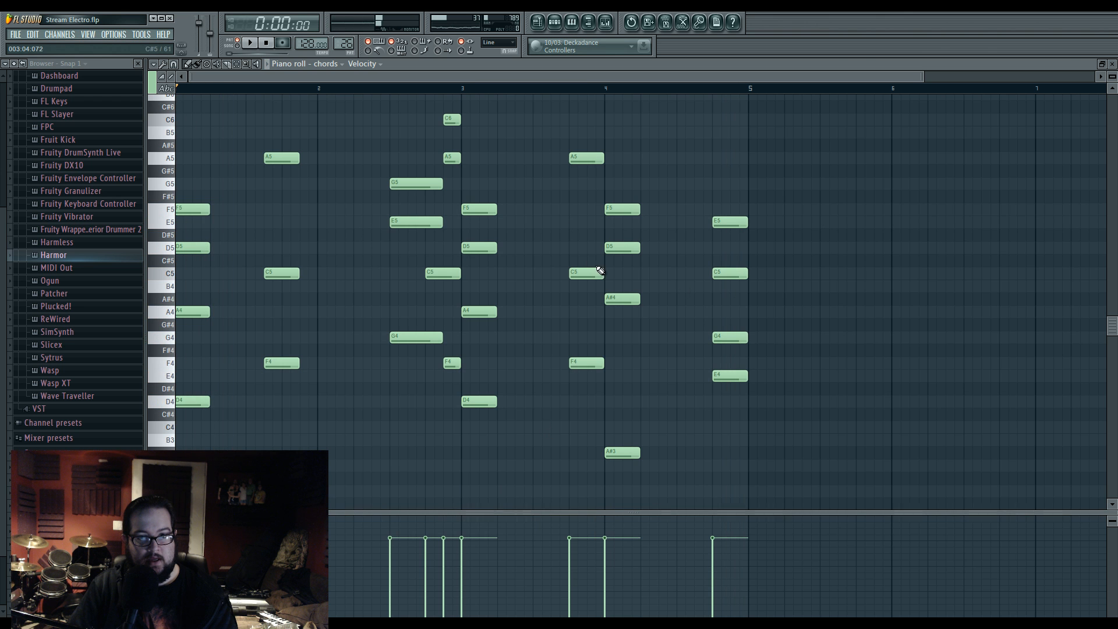
Step: Return to the playlist and move the Merged clips #2 clip from Track 41 to Track 10 at bar 33
{"action": "left_click", "coordinate": [538, 22]}
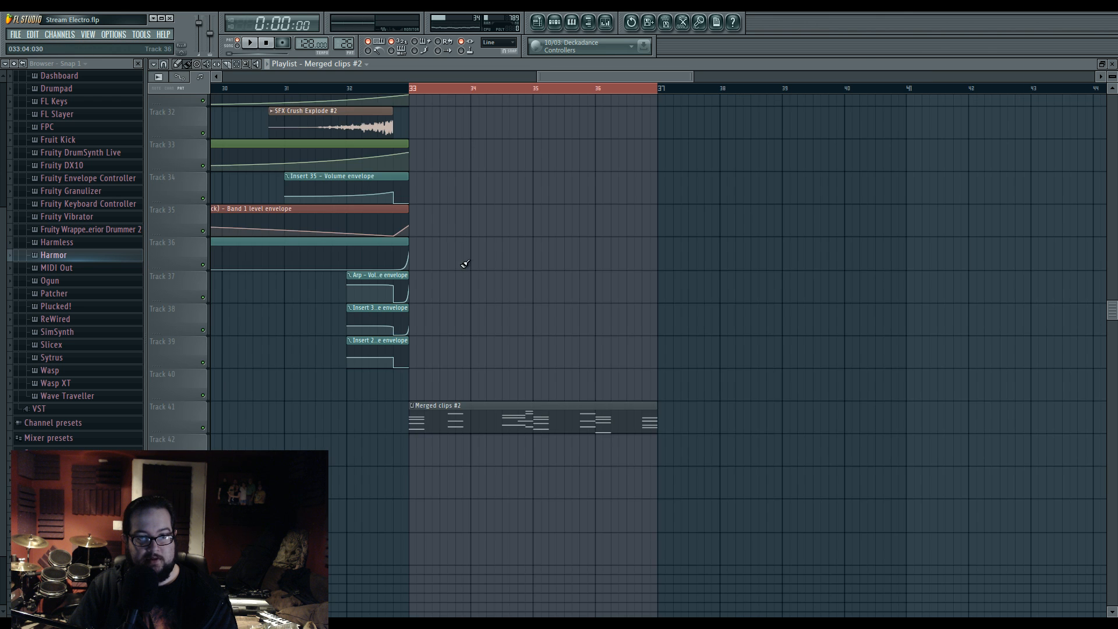
{"action": "scroll", "coordinate": [465, 264], "scroll_direction": "up", "scroll_amount": 8}
{"action": "left_click_drag", "start_coordinate": [505, 544], "coordinate": [482, 393]}
{"action": "scroll", "coordinate": [426, 336], "scroll_direction": "up", "scroll_amount": 1}
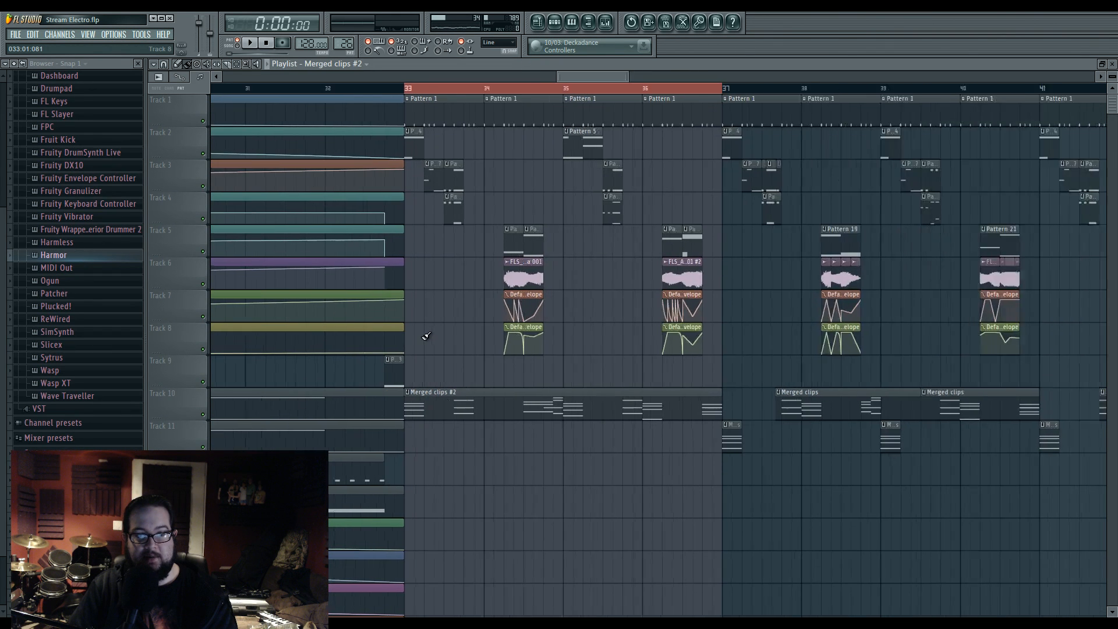
Step: Move the second Pattern 12 and Pattern 14 clips in bar 33 one beat later, ending at bar 34, and audition the section
{"action": "scroll", "coordinate": [426, 335], "scroll_direction": "up", "scroll_amount": 4}
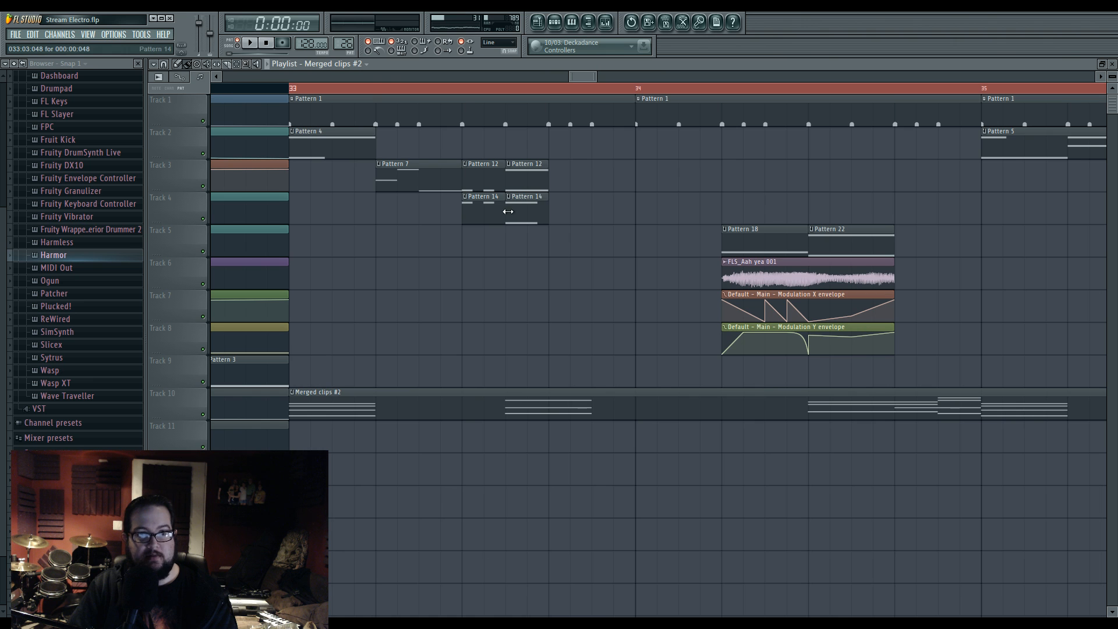
{"action": "left_click_drag", "start_coordinate": [534, 205], "coordinate": [609, 205]}
{"action": "key", "text": "space"}
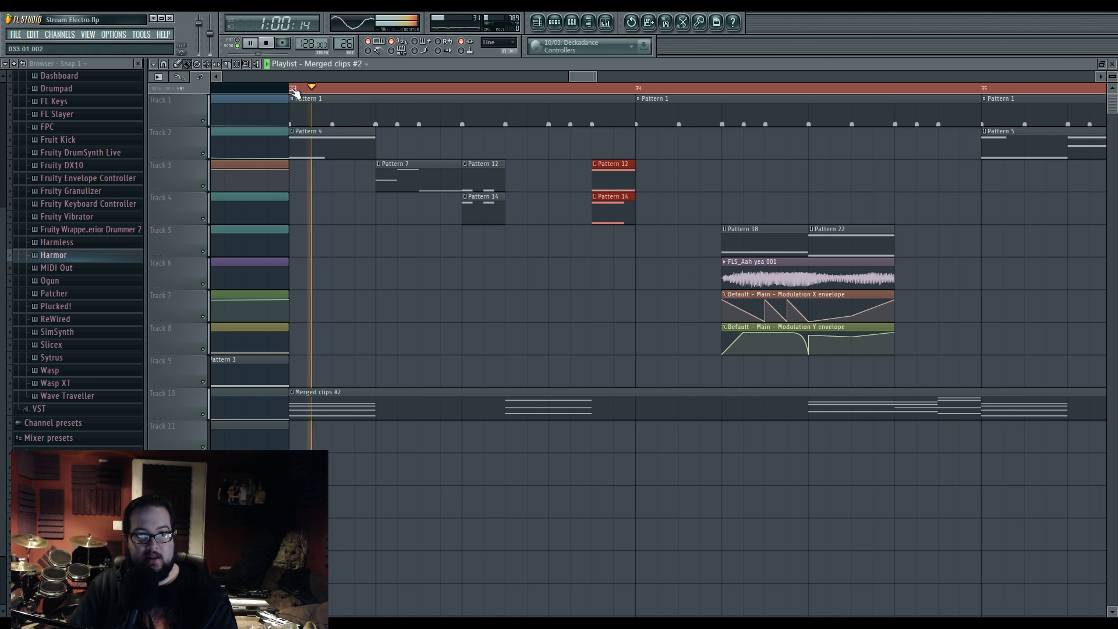
{"action": "key", "text": "space"}
{"action": "left_click", "coordinate": [550, 304]}
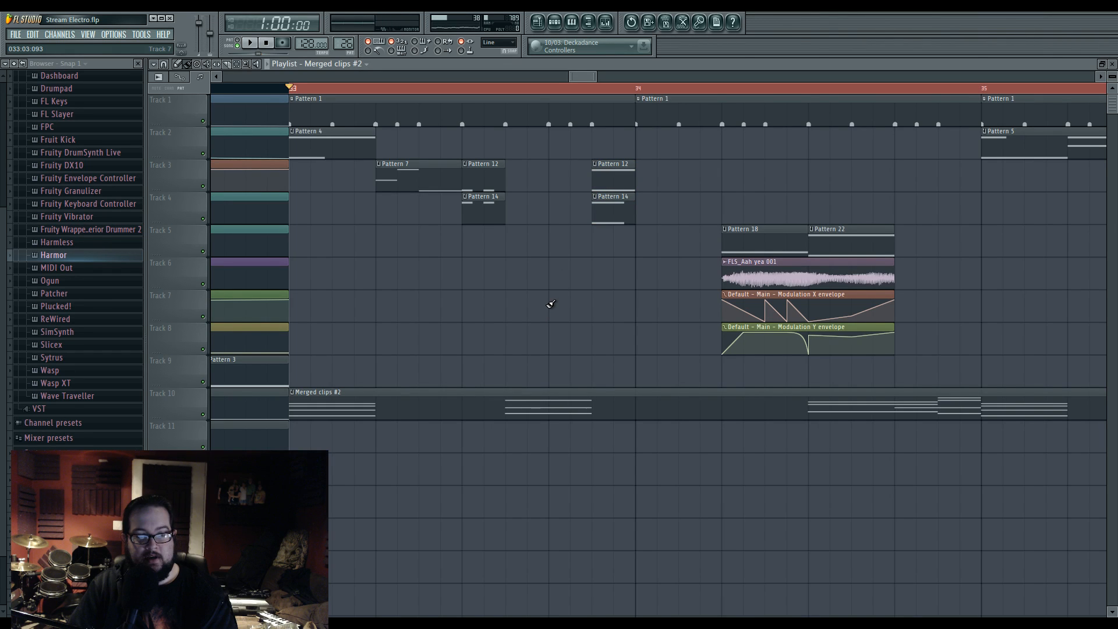
{"action": "key", "text": "space"}
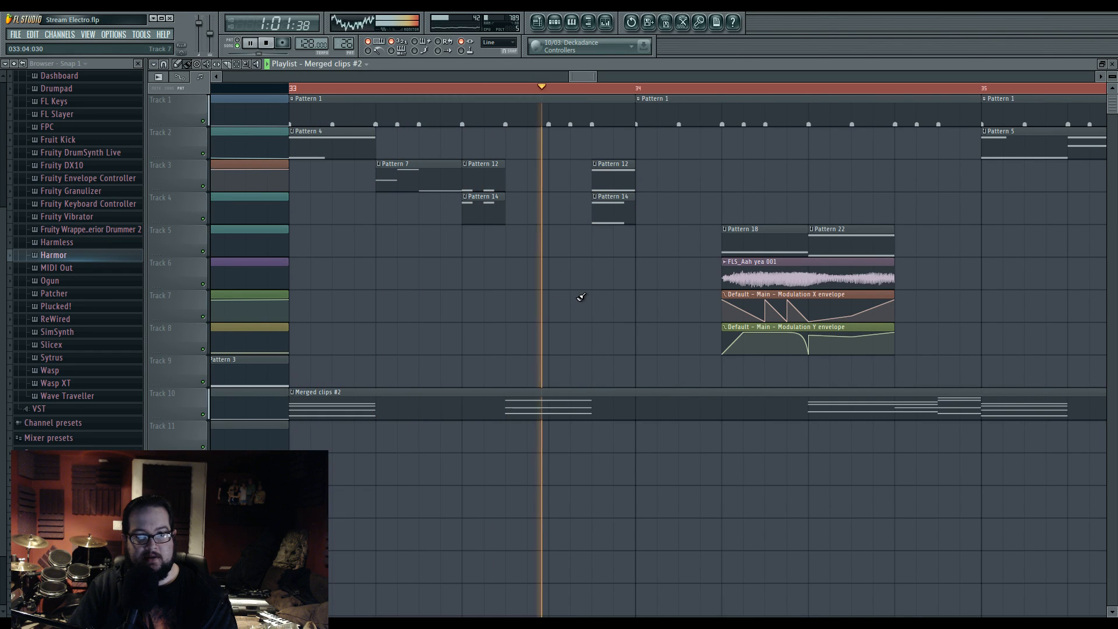
{"action": "key", "text": "space"}
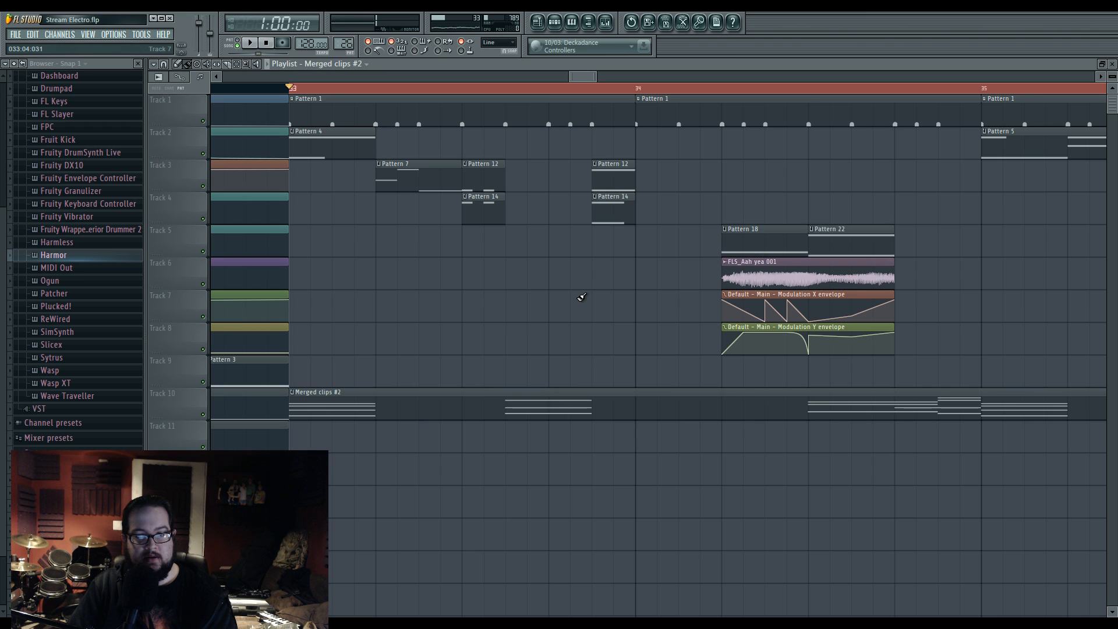
Step: Play the song from its beginning and open Pattern 8 from Track 22 to examine its Harmor #2 bass notes
{"action": "scroll", "coordinate": [621, 305], "scroll_direction": "down", "scroll_amount": 5}
{"action": "key", "text": "space"}
{"action": "scroll", "coordinate": [303, 312], "scroll_direction": "down", "scroll_amount": 3}
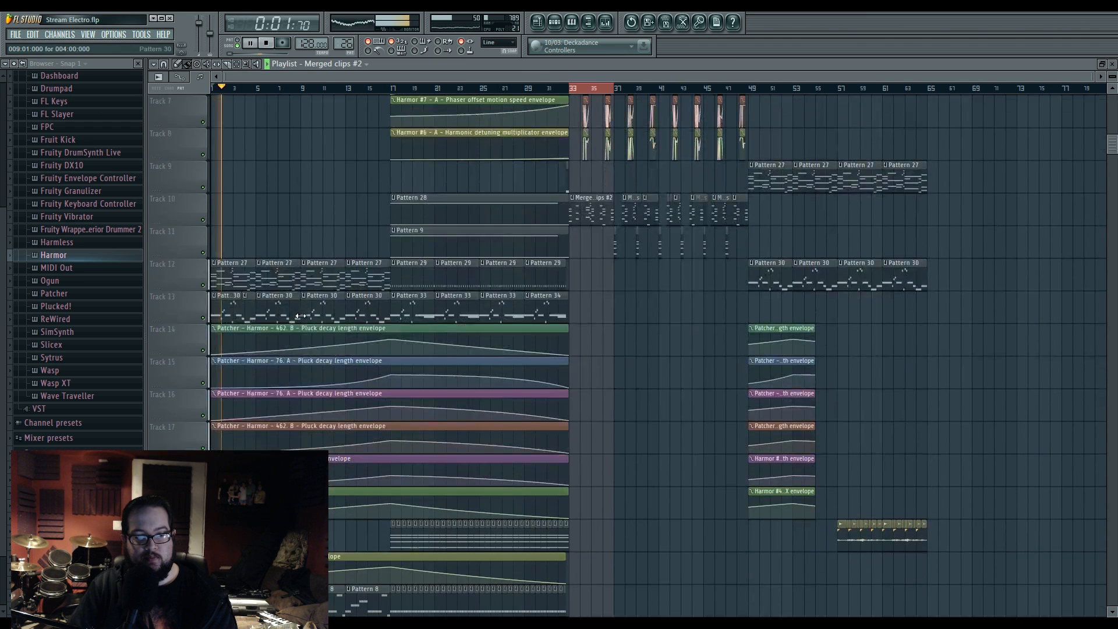
{"action": "scroll", "coordinate": [301, 316], "scroll_direction": "down", "scroll_amount": 2}
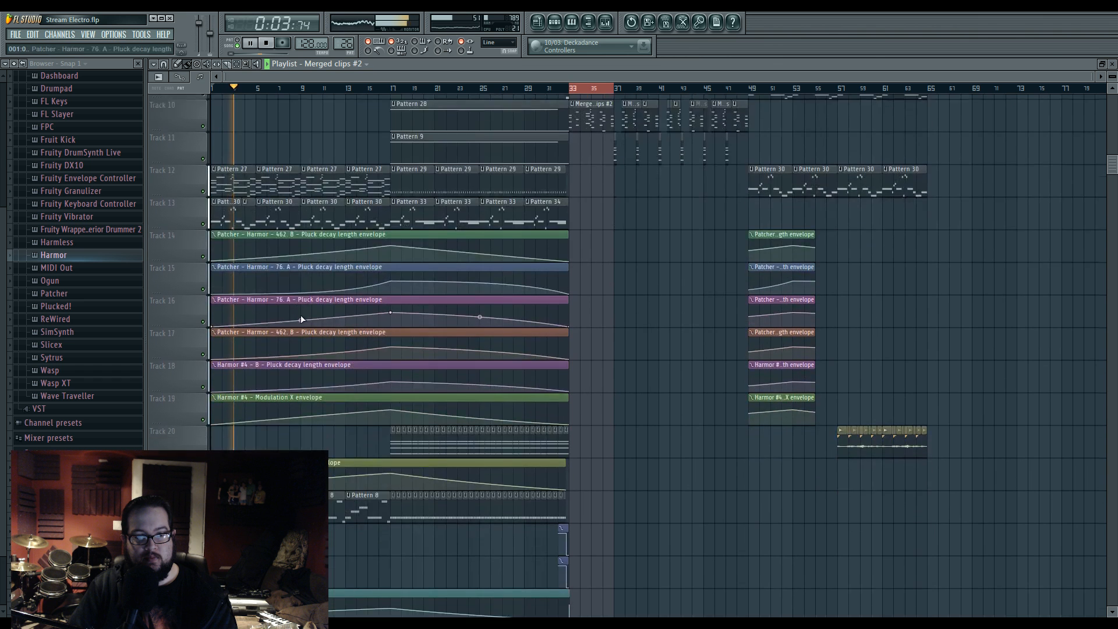
{"action": "scroll", "coordinate": [302, 318], "scroll_direction": "down", "scroll_amount": 3}
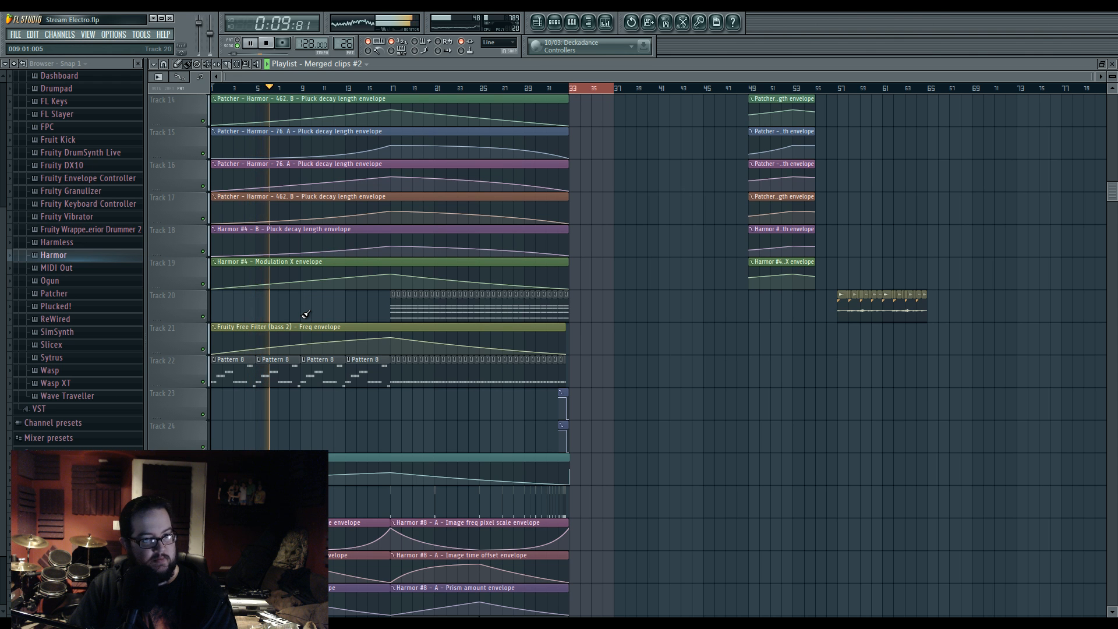
{"action": "double_click", "coordinate": [281, 376]}
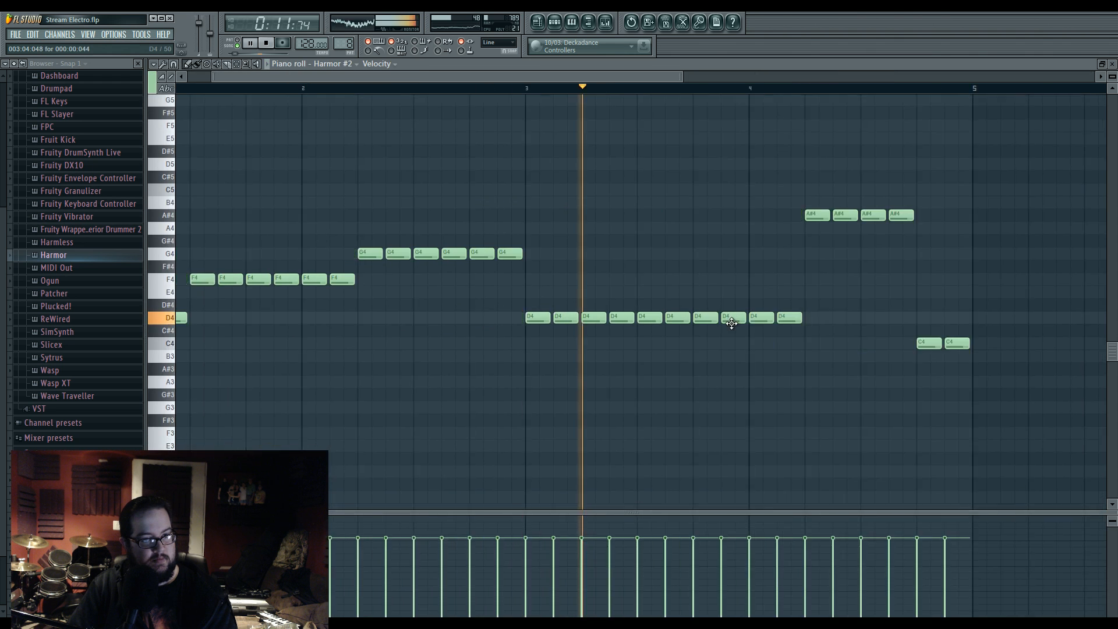
{"action": "scroll", "coordinate": [733, 329], "scroll_direction": "down", "scroll_amount": 1}
{"action": "key", "text": "space"}
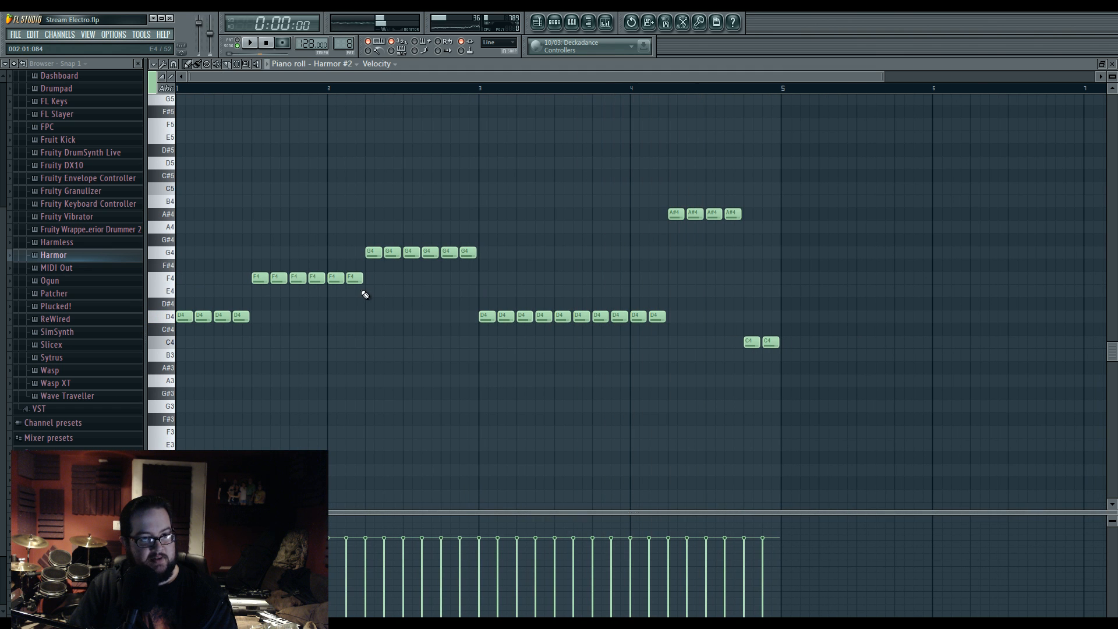
Step: Open Merged clips #2 and Pattern 8 in turn from the playlist to compare the timing of their Harmor #2 notes
{"action": "left_click", "coordinate": [537, 23]}
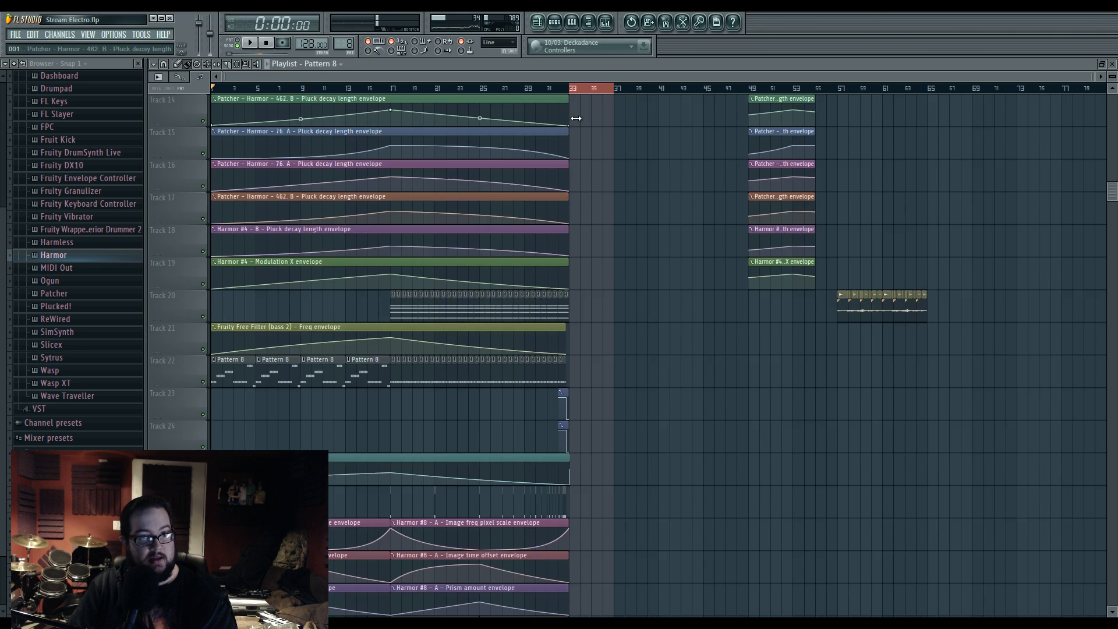
{"action": "scroll", "coordinate": [578, 232], "scroll_direction": "down", "scroll_amount": 3}
{"action": "double_click", "coordinate": [556, 396]}
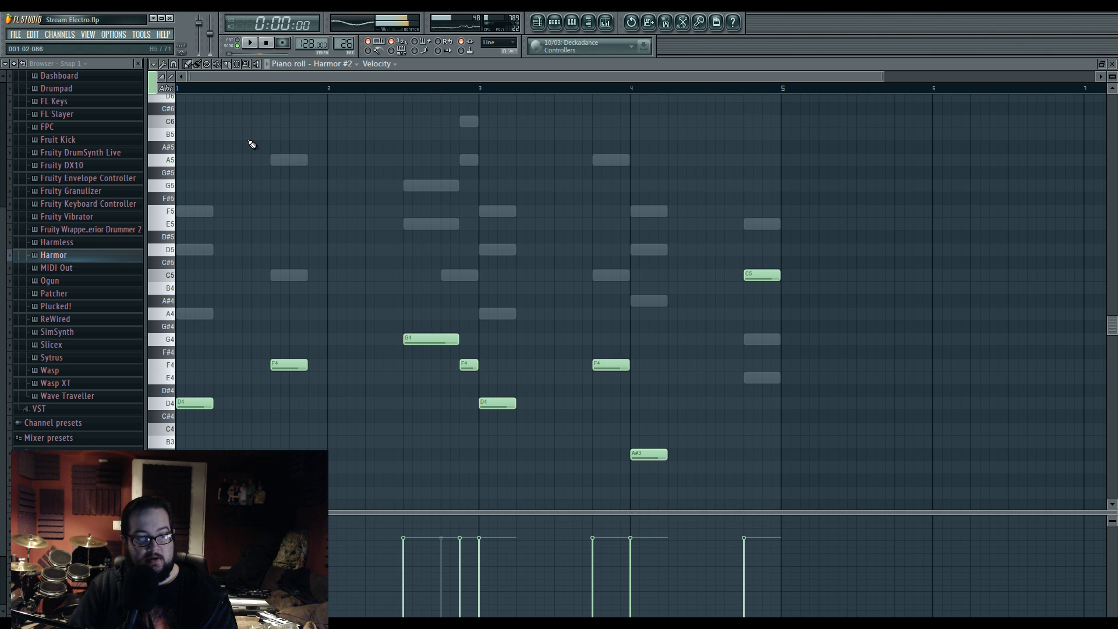
{"action": "left_click", "coordinate": [548, 26]}
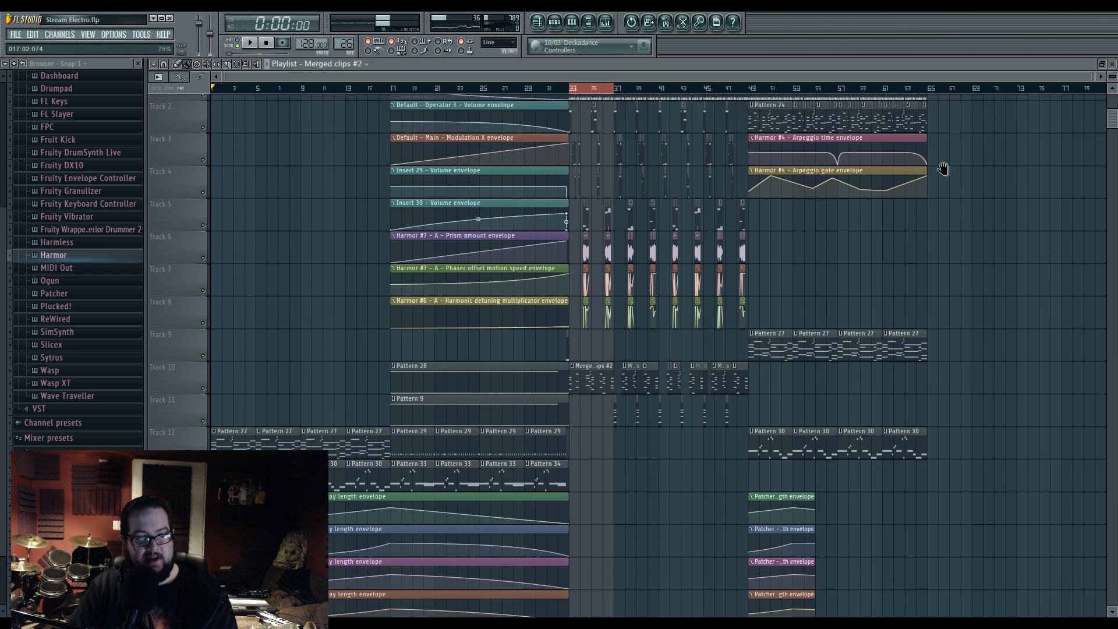
{"action": "scroll", "coordinate": [246, 437], "scroll_direction": "down", "scroll_amount": 3}
{"action": "double_click", "coordinate": [245, 429]}
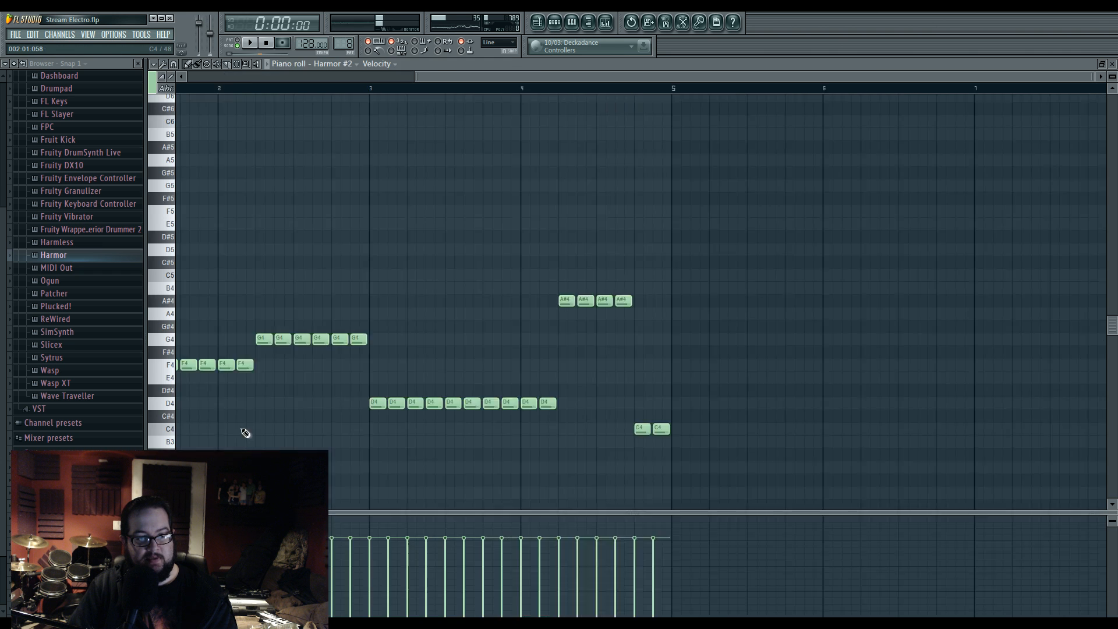
{"action": "scroll", "coordinate": [905, 399], "scroll_direction": "up", "scroll_amount": 3}
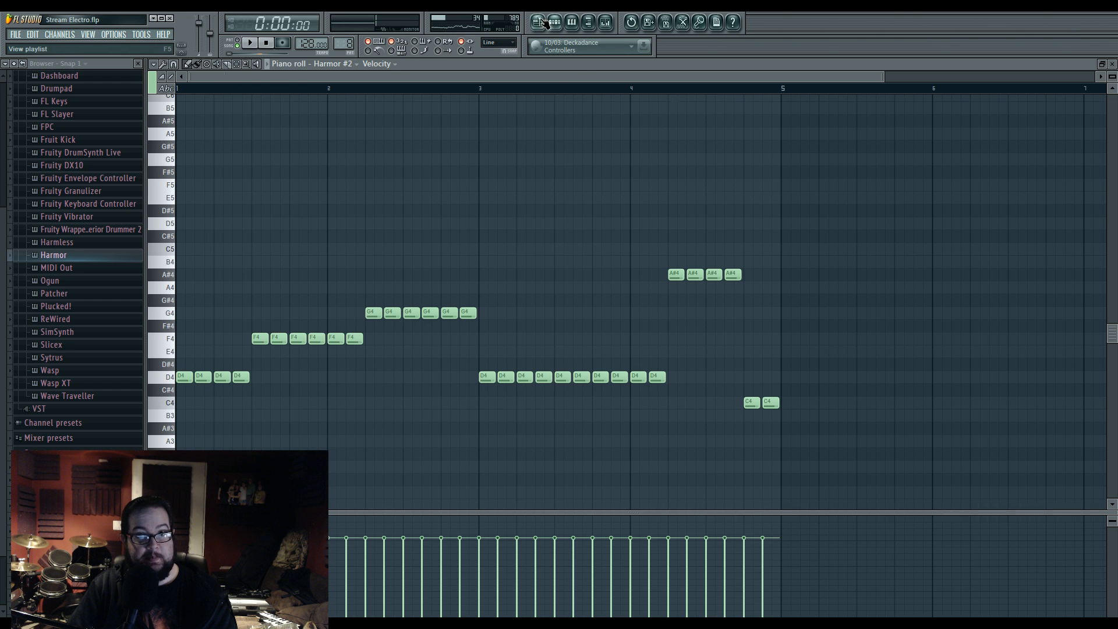
Step: Reopen Merged clips #2 and move the F4, C5 and A5 chord in the chords channel to beat 3 of bar 1
{"action": "left_click", "coordinate": [540, 22]}
{"action": "scroll", "coordinate": [629, 231], "scroll_direction": "right", "scroll_amount": 3}
{"action": "double_click", "coordinate": [450, 319]}
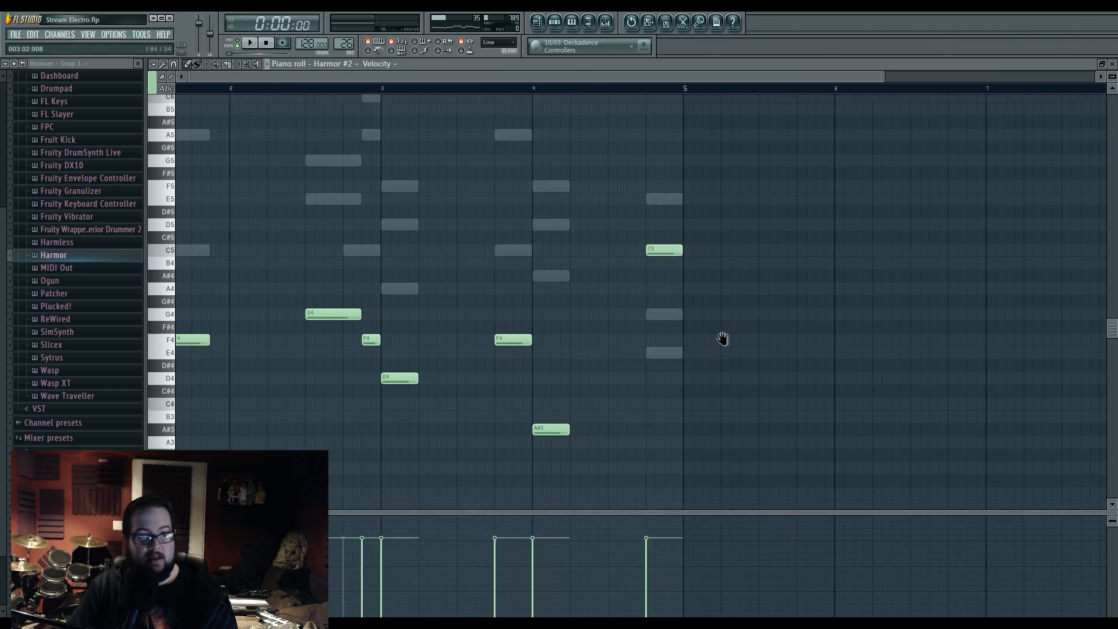
{"action": "right_click", "coordinate": [293, 273]}
{"action": "left_click_drag", "start_coordinate": [266, 140], "coordinate": [270, 359]}
{"action": "left_click", "coordinate": [326, 303], "text": "ctrl"}
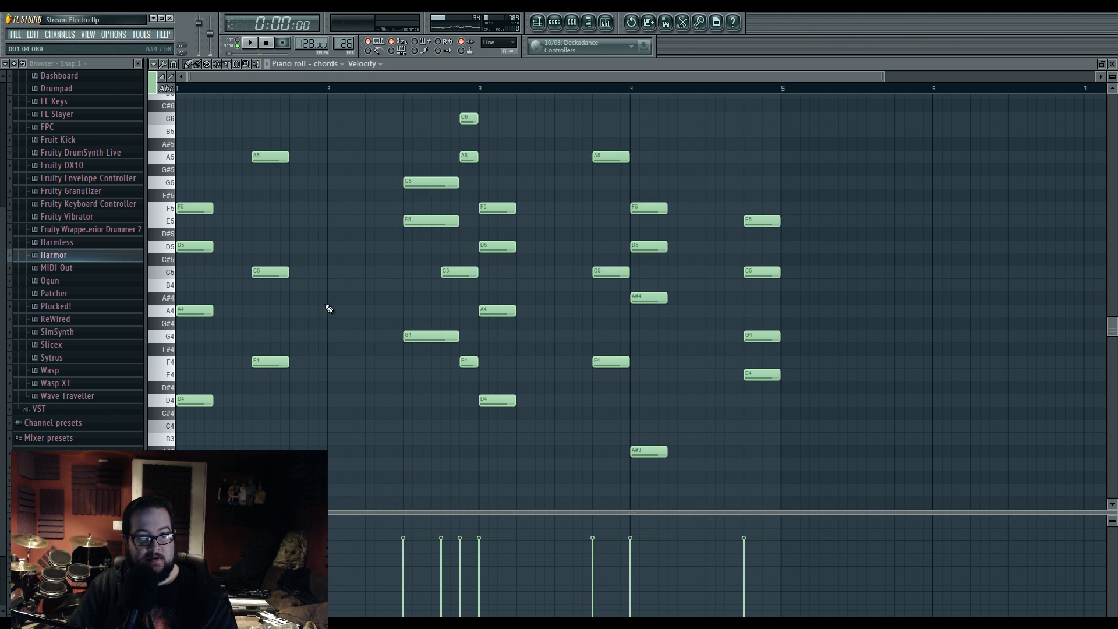
Step: Move the G4, E5 and G5 chord to beat 2 of bar 2 and play it against the matching Harmor #2 notes
{"action": "left_click_drag", "start_coordinate": [386, 162], "coordinate": [375, 349]}
{"action": "left_click", "coordinate": [410, 384]}
{"action": "double_click", "coordinate": [437, 336]}
{"action": "left_click", "coordinate": [171, 90]}
{"action": "key", "text": "space"}
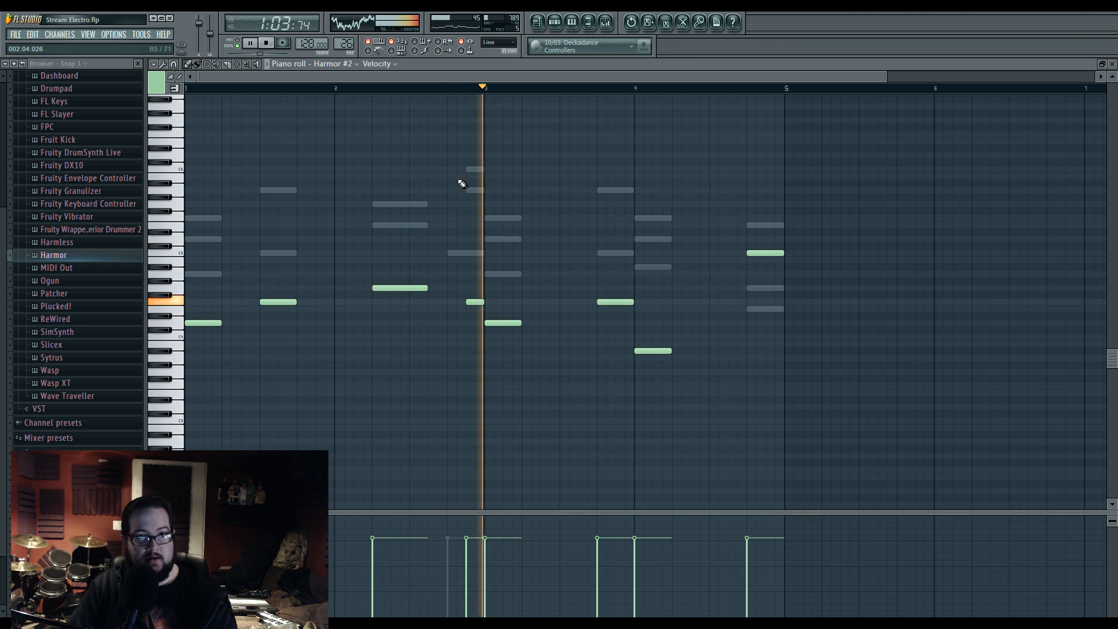
{"action": "key", "text": "space"}
Step: Return to the playlist, move bar 33's first Pattern 12 and Pattern 14 clips one beat later, and play the section
{"action": "left_click", "coordinate": [543, 26]}
{"action": "scroll", "coordinate": [540, 264], "scroll_direction": "up", "scroll_amount": 6}
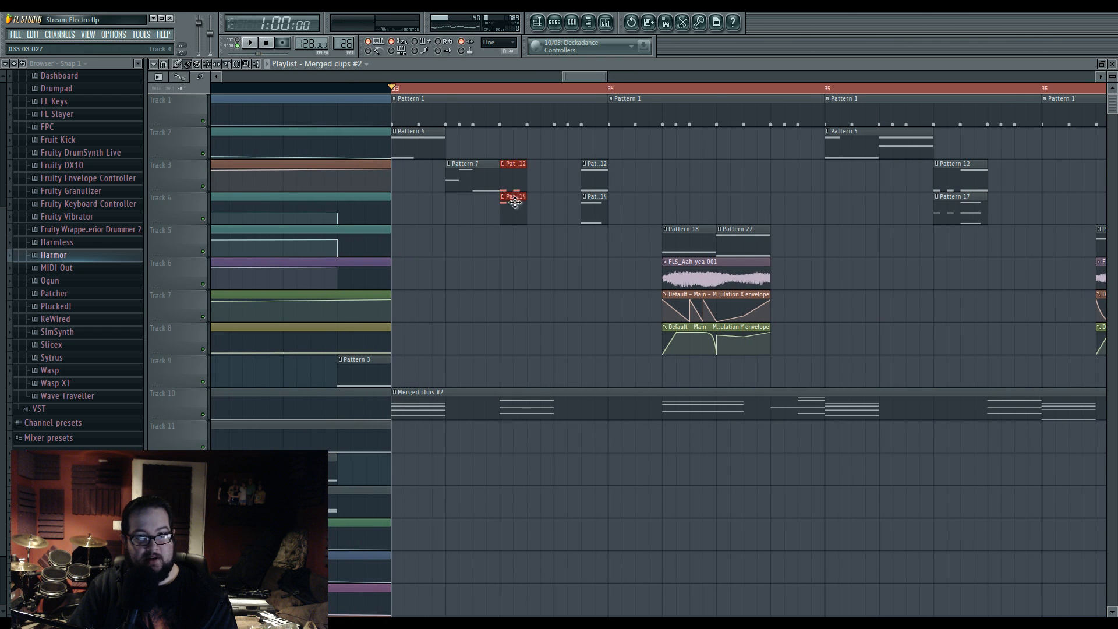
{"action": "left_click_drag", "start_coordinate": [514, 202], "coordinate": [567, 202]}
{"action": "key", "text": "space"}
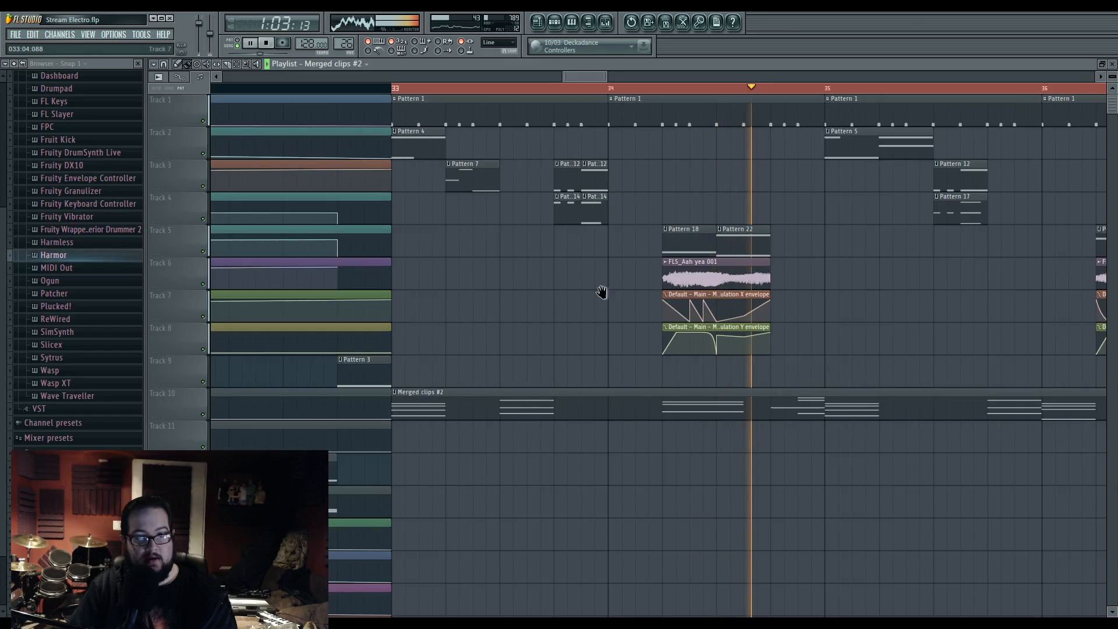
Step: Replay the section from bar 33 to check the shifted Pattern 12 and Pattern 14 clips
{"action": "key", "text": "space"}
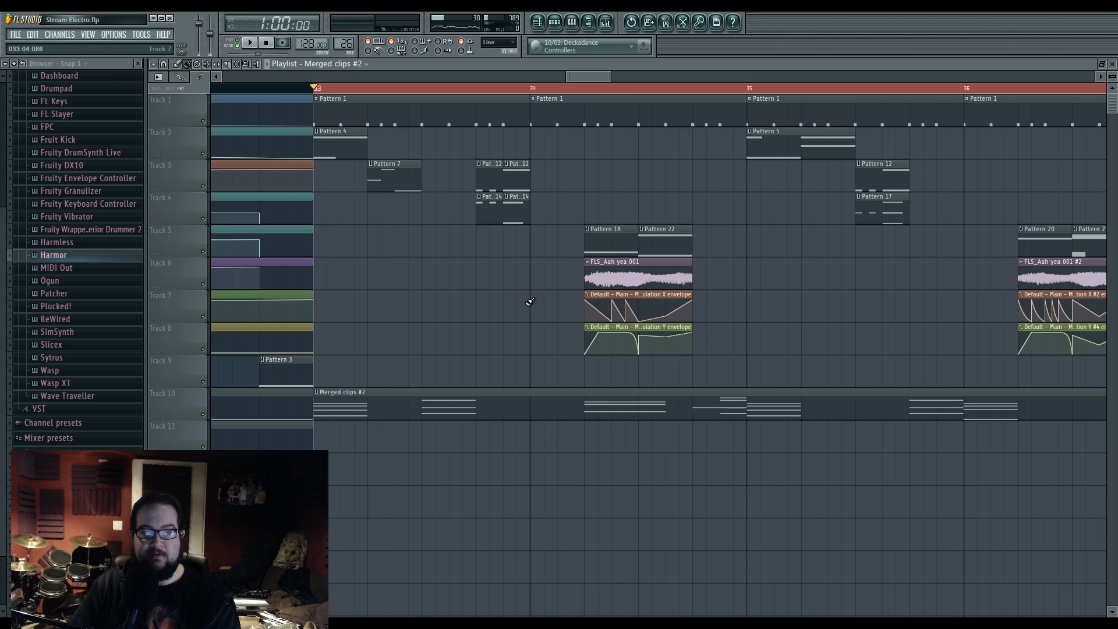
{"action": "scroll", "coordinate": [528, 302], "scroll_direction": "left", "scroll_amount": 2}
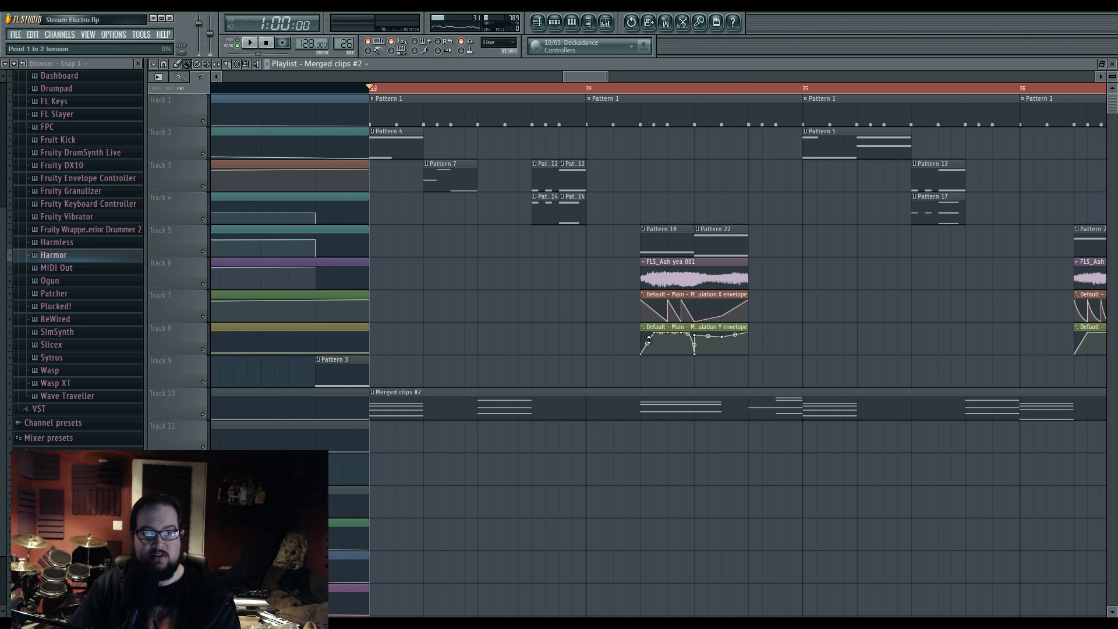
{"action": "key", "text": "space"}
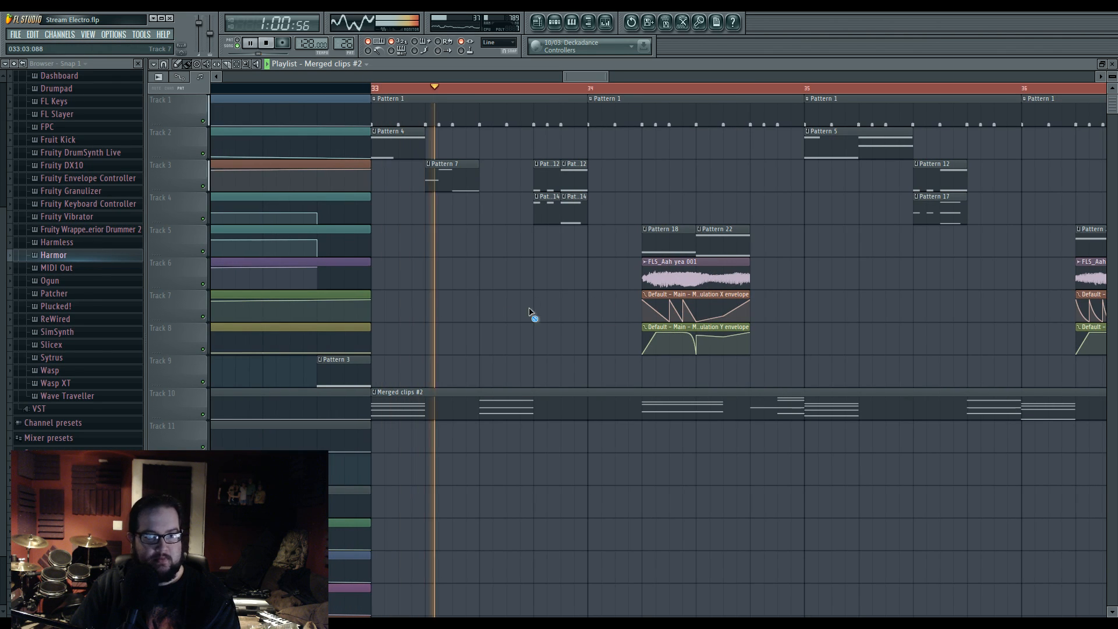
{"action": "key", "text": "space"}
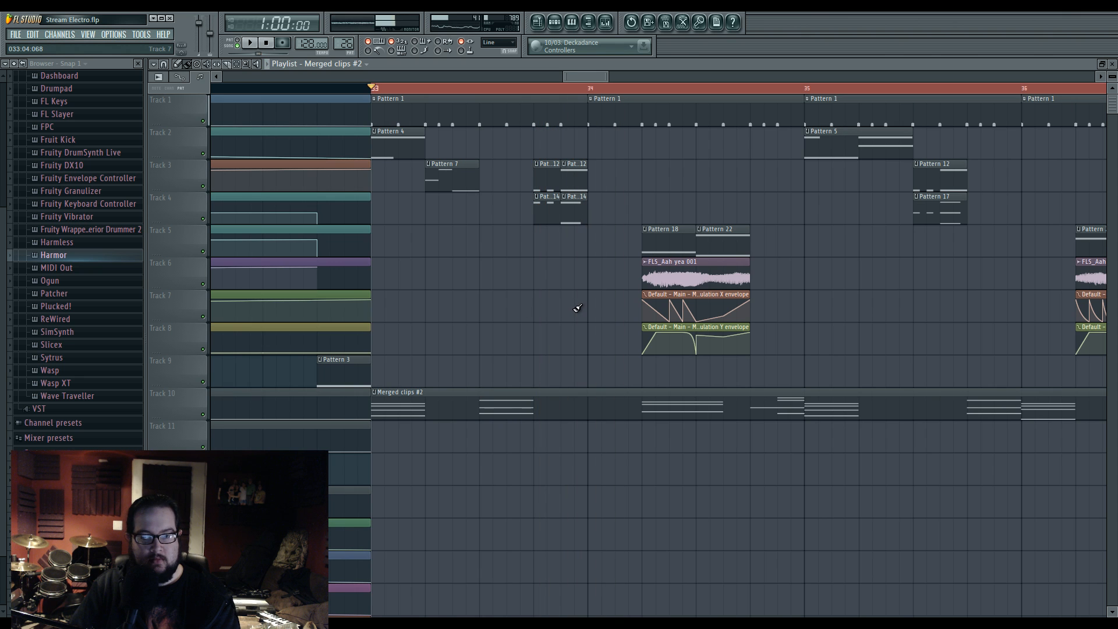
Step: Listen to the arrangement from bar 49 and from bar 37 to compare the later sections
{"action": "scroll", "coordinate": [623, 303], "scroll_direction": "down", "scroll_amount": 6}
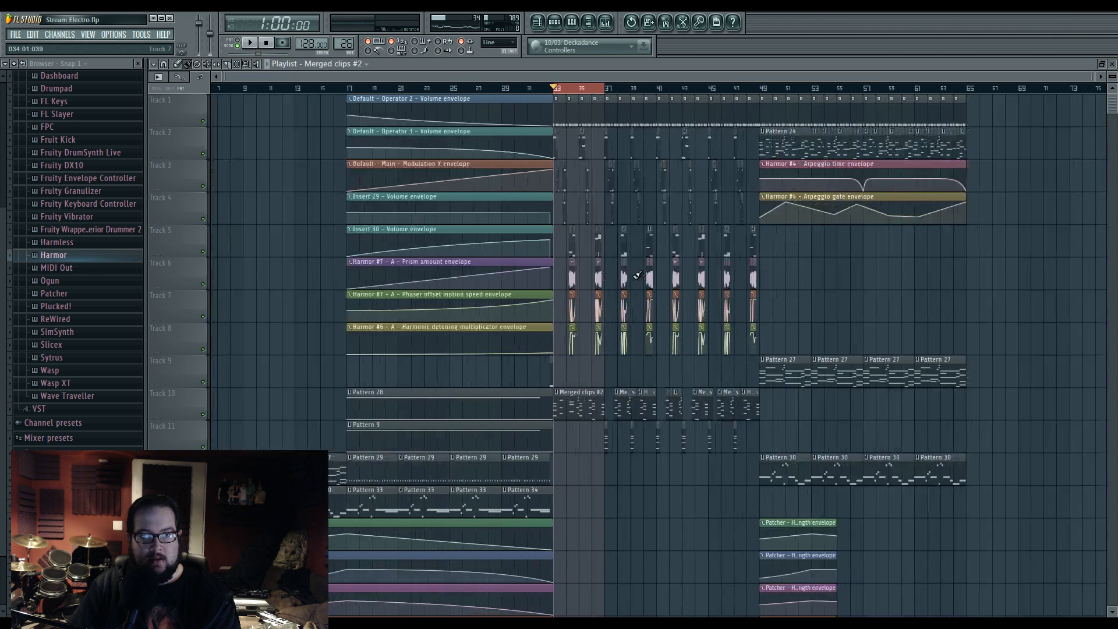
{"action": "scroll", "coordinate": [700, 177], "scroll_direction": "up", "scroll_amount": 2}
{"action": "left_click", "coordinate": [840, 89]}
{"action": "key", "text": "space"}
{"action": "left_click_drag", "start_coordinate": [973, 280], "coordinate": [773, 299]}
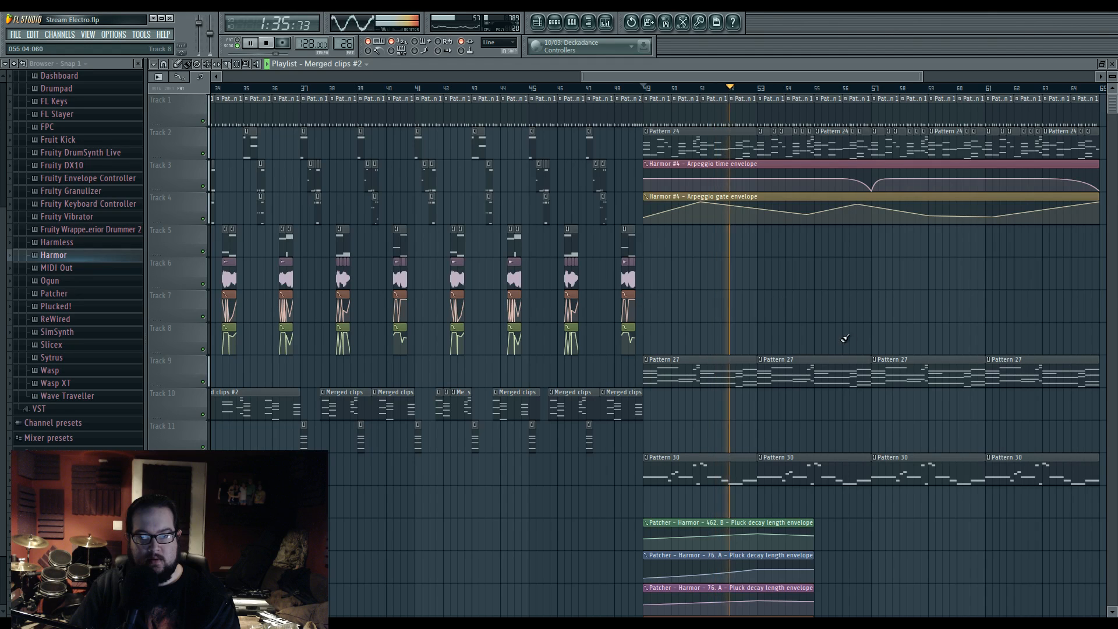
{"action": "left_click_drag", "start_coordinate": [898, 339], "coordinate": [781, 332]}
{"action": "scroll", "coordinate": [731, 304], "scroll_direction": "down", "scroll_amount": 5}
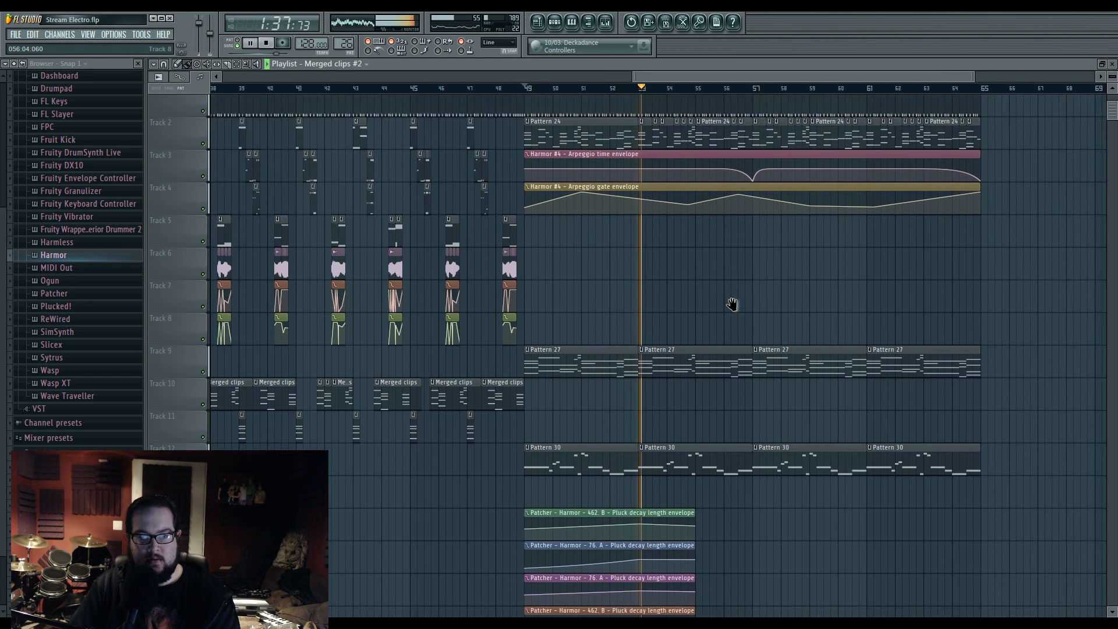
{"action": "left_click_drag", "start_coordinate": [737, 332], "coordinate": [1003, 500]}
{"action": "key", "text": "space"}
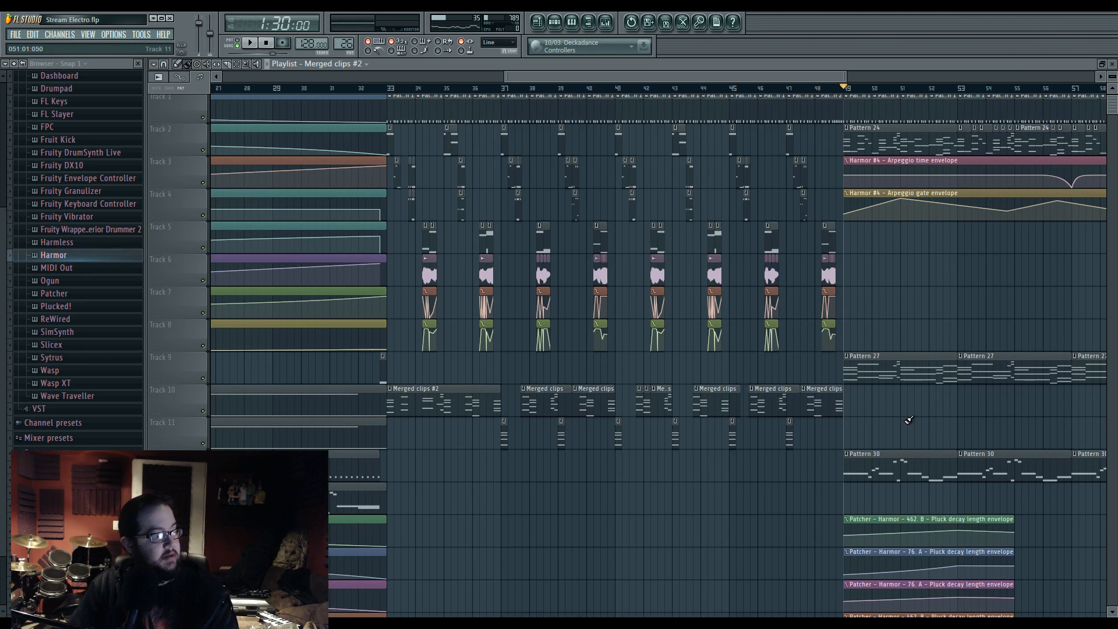
{"action": "scroll", "coordinate": [628, 326], "scroll_direction": "up", "scroll_amount": 4}
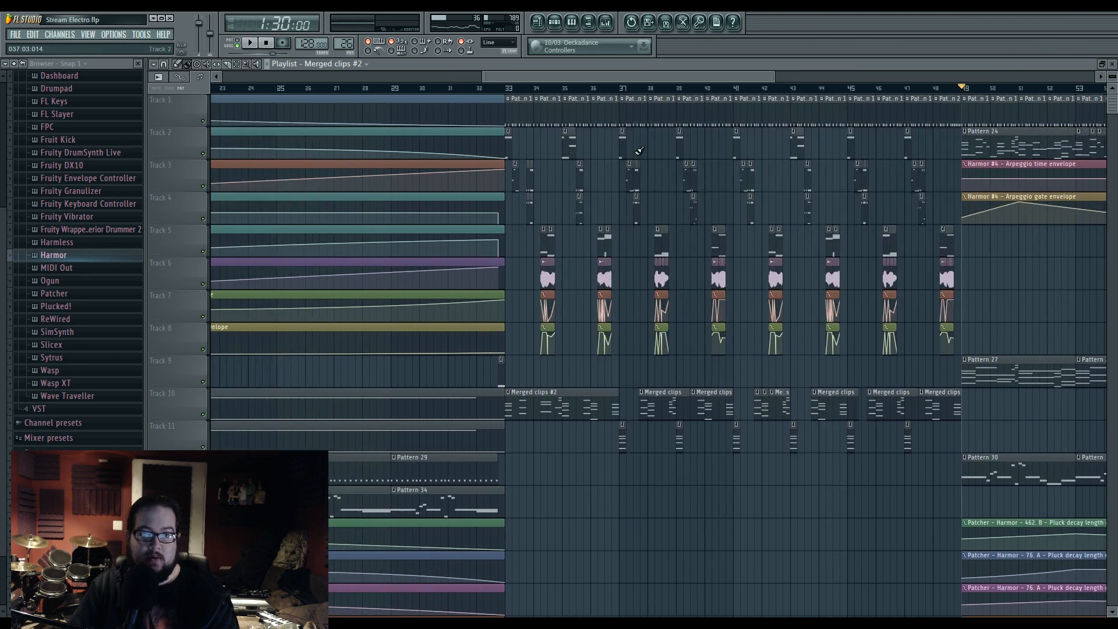
{"action": "scroll", "coordinate": [489, 249], "scroll_direction": "right", "scroll_amount": 4}
{"action": "scroll", "coordinate": [606, 279], "scroll_direction": "left", "scroll_amount": 4}
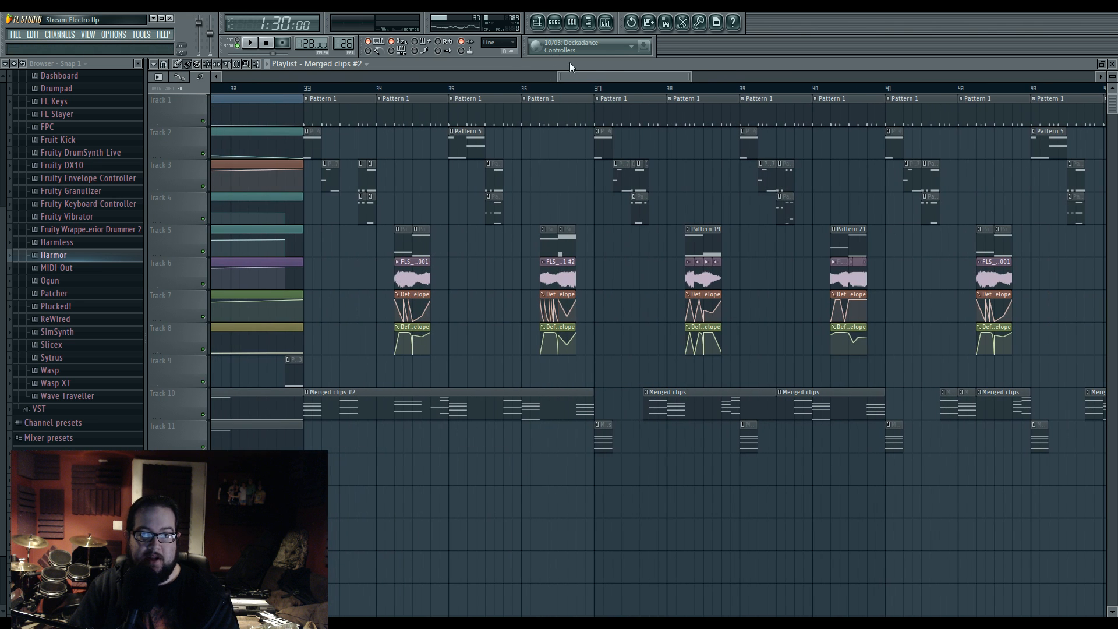
{"action": "key", "text": "space"}
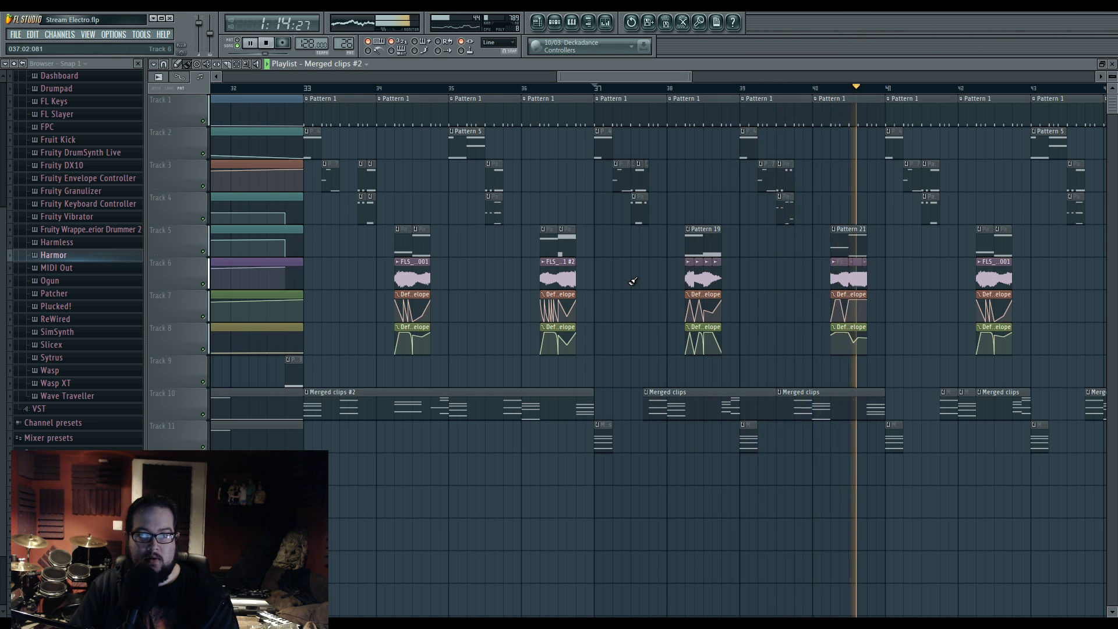
{"action": "key", "text": "space"}
Step: Move the short merged chord clips at bars 37, 39 and 41 up to Track 10, trimming the overlapping clip at bar 39, and play from bar 33
{"action": "left_click_drag", "start_coordinate": [633, 282], "coordinate": [685, 299]}
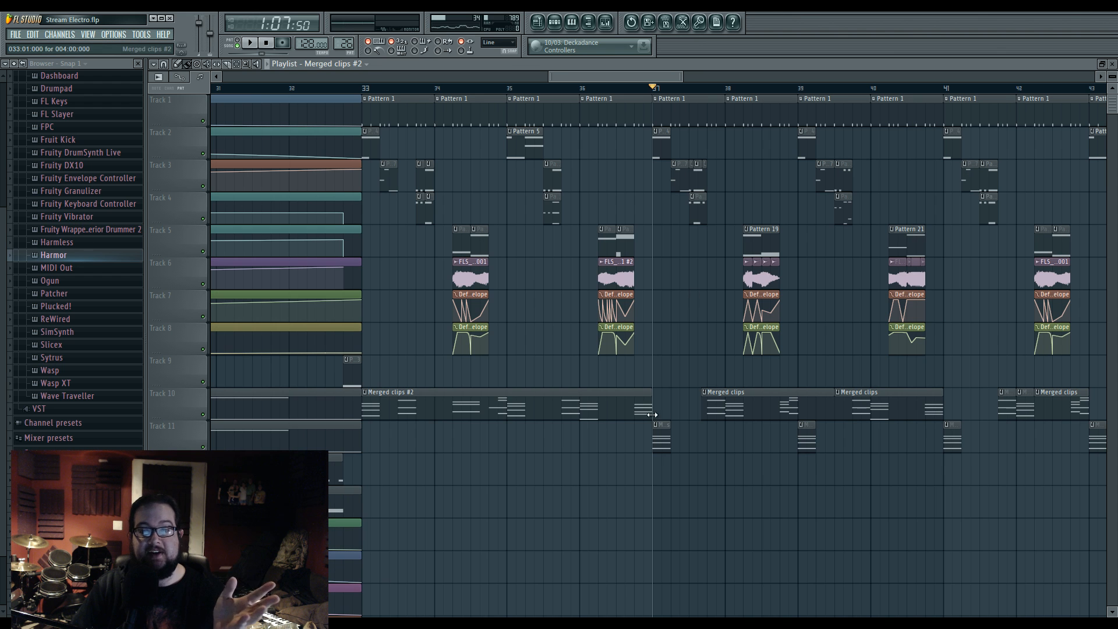
{"action": "left_click_drag", "start_coordinate": [659, 426], "coordinate": [660, 394]}
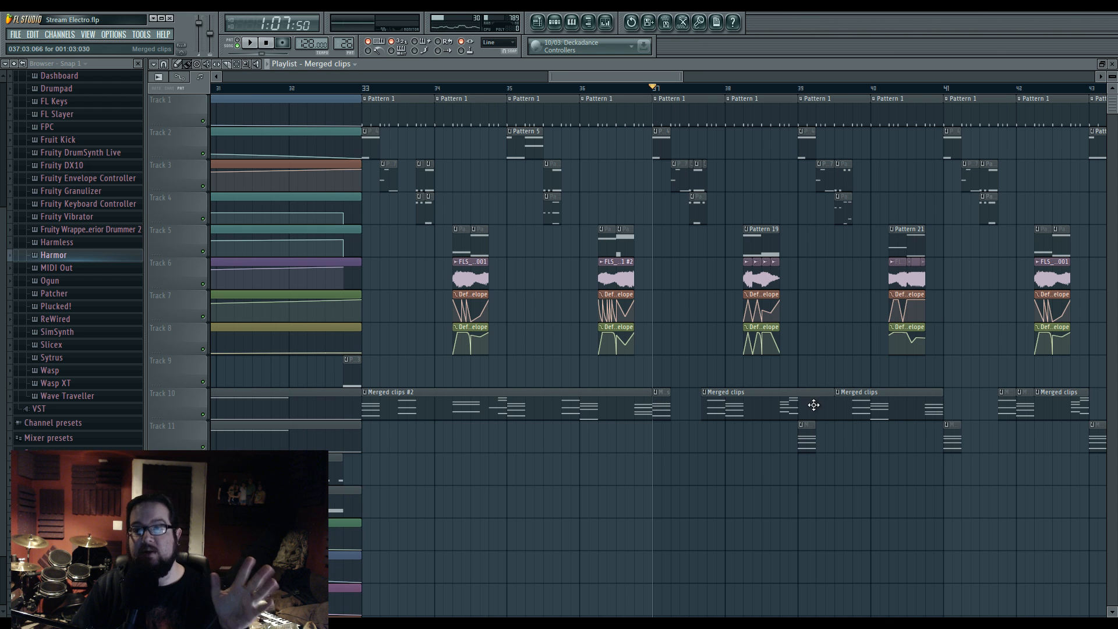
{"action": "left_click_drag", "start_coordinate": [831, 407], "coordinate": [807, 407]}
{"action": "left_click_drag", "start_coordinate": [952, 439], "coordinate": [954, 399]}
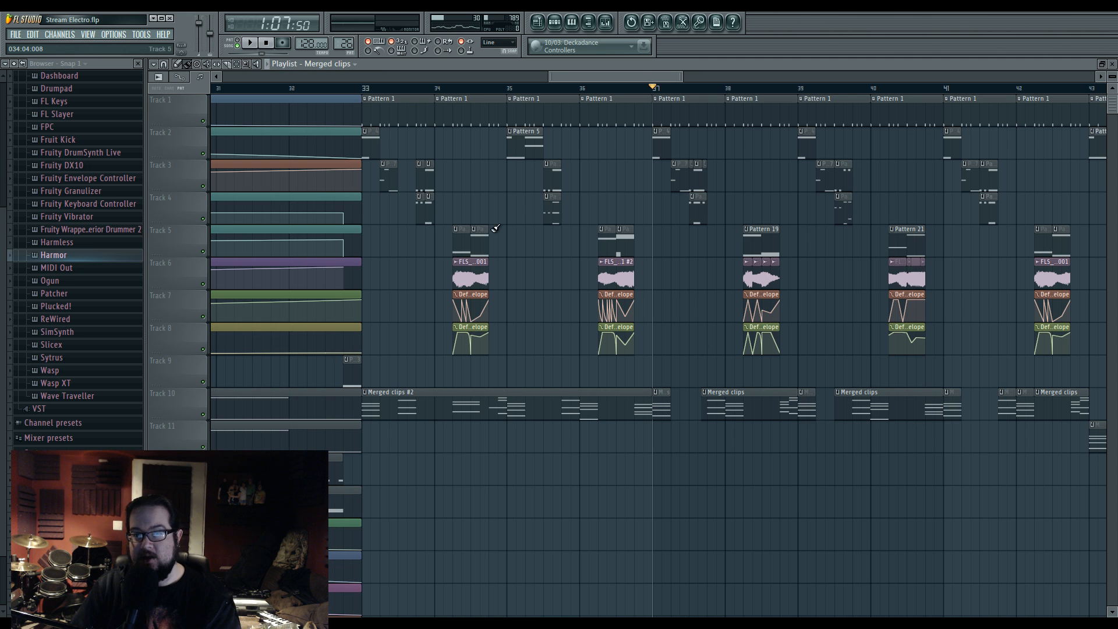
{"action": "left_click", "coordinate": [364, 90]}
{"action": "key", "text": "space"}
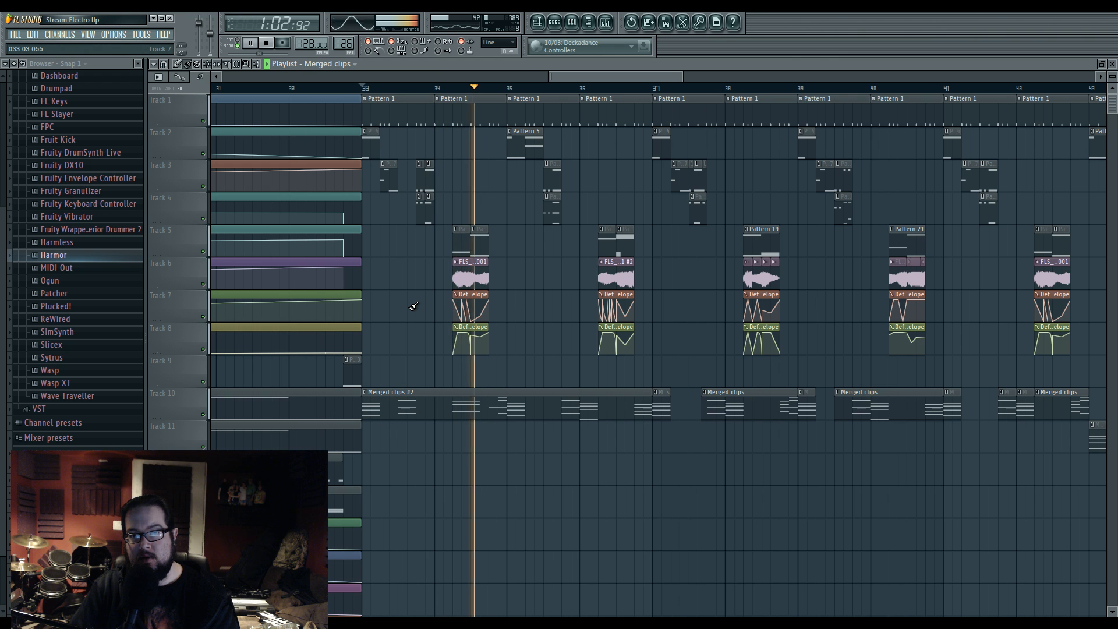
{"action": "key", "text": "space"}
Step: In Merged clips #2, try bar 1's chord on beat 1 of bar 2, and clear the beat 1 and 2 chords from chords and Harmor #2
{"action": "scroll", "coordinate": [411, 305], "scroll_direction": "up", "scroll_amount": 3}
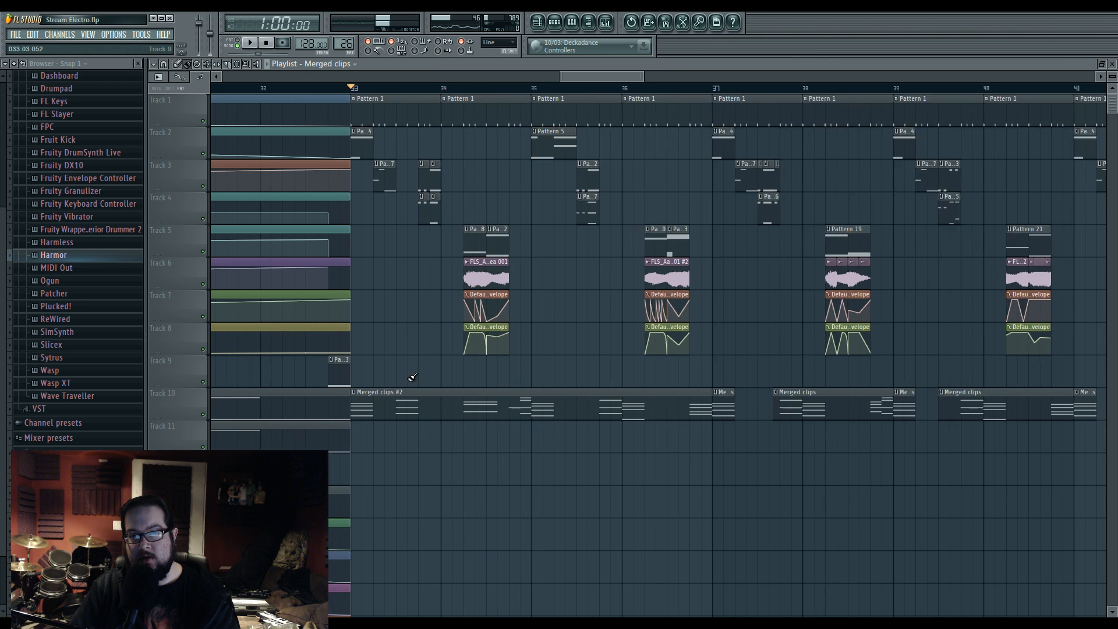
{"action": "left_click", "coordinate": [450, 404]}
{"action": "double_click", "coordinate": [450, 403]}
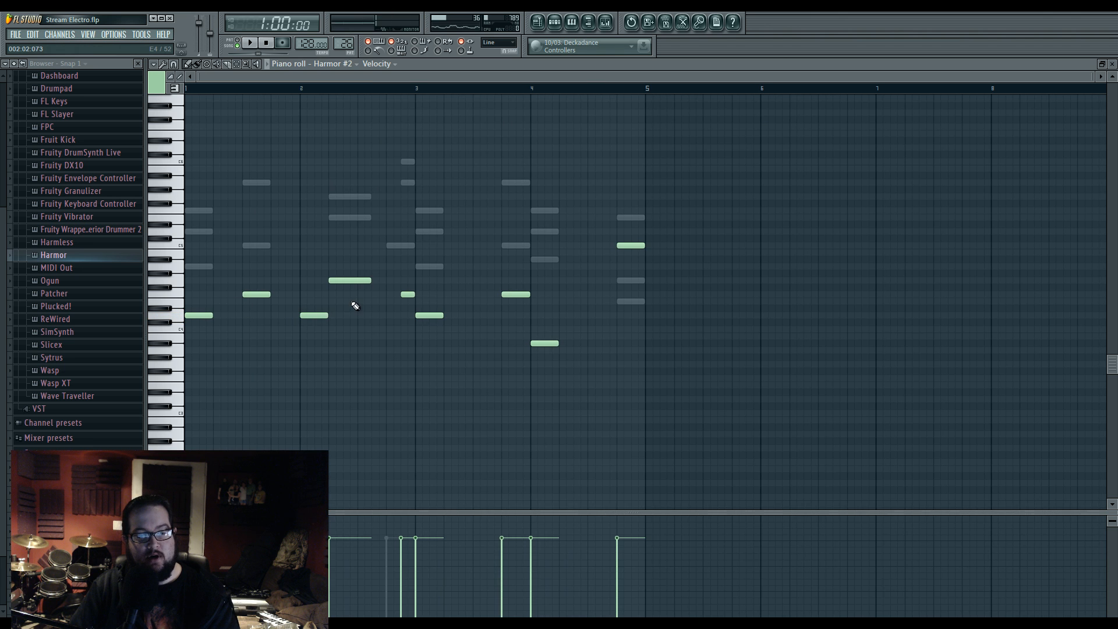
{"action": "double_click", "coordinate": [353, 201]}
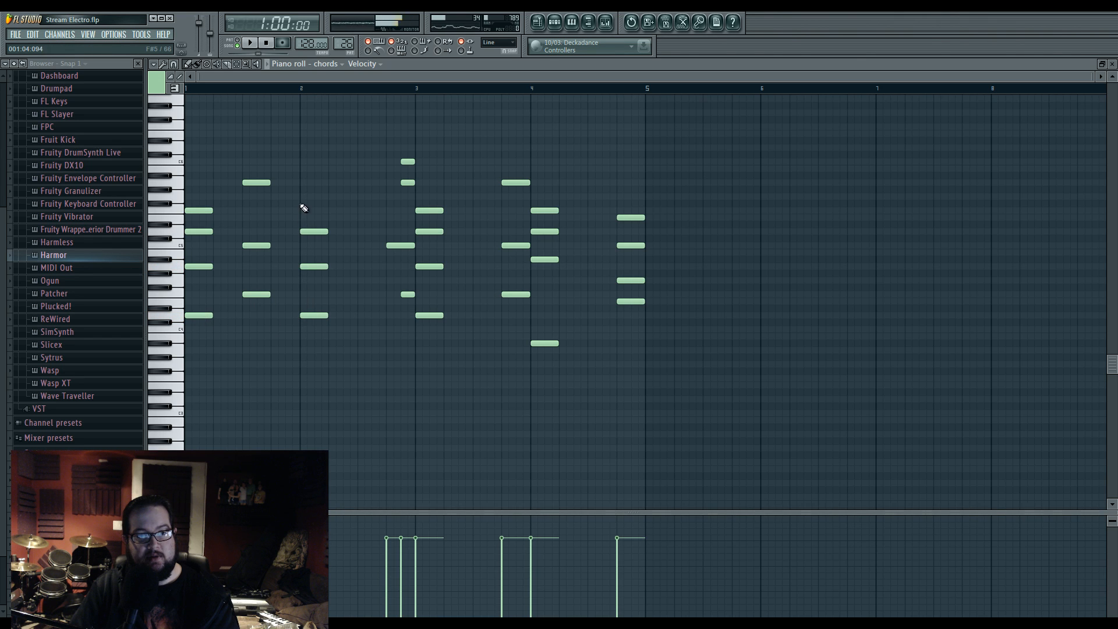
{"action": "key", "text": "space"}
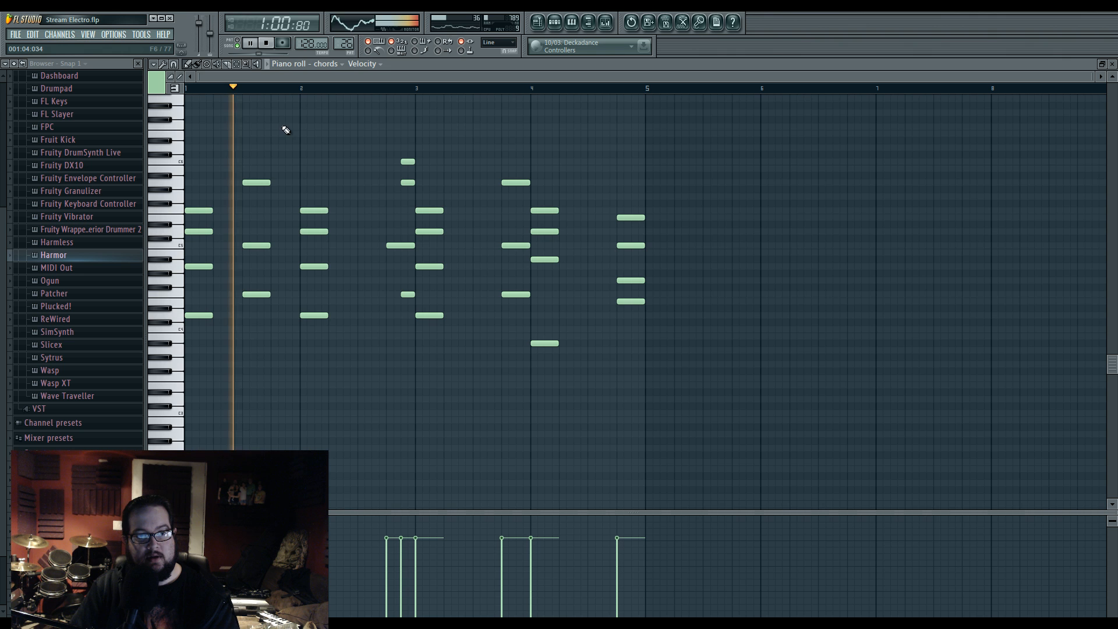
{"action": "key", "text": "space"}
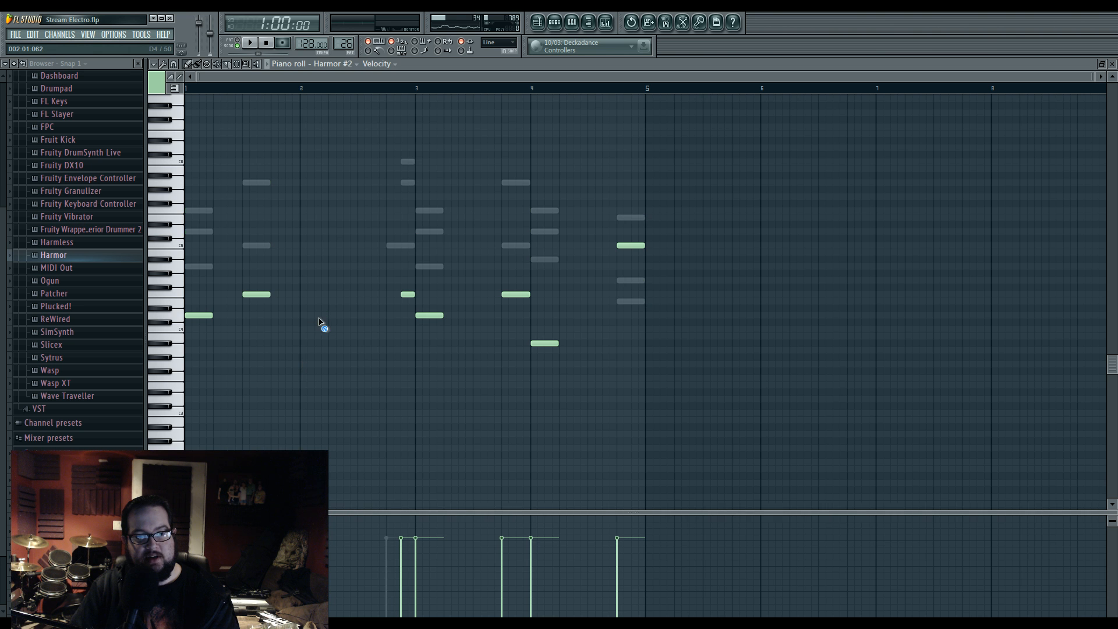
Step: Play bar 33 in the playlist and move the Pattern 18, Pattern 22, FLS_Aah yea 001 and Modulation X and Y clips to the start of bar 34
{"action": "left_click", "coordinate": [550, 22]}
{"action": "key", "text": "space"}
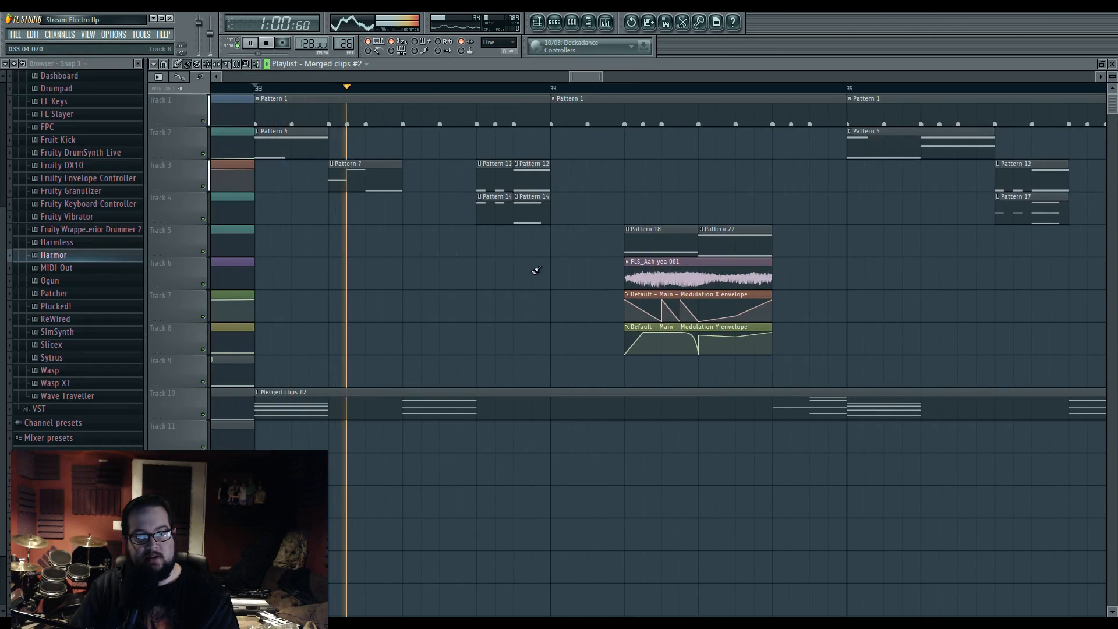
{"action": "key", "text": "space"}
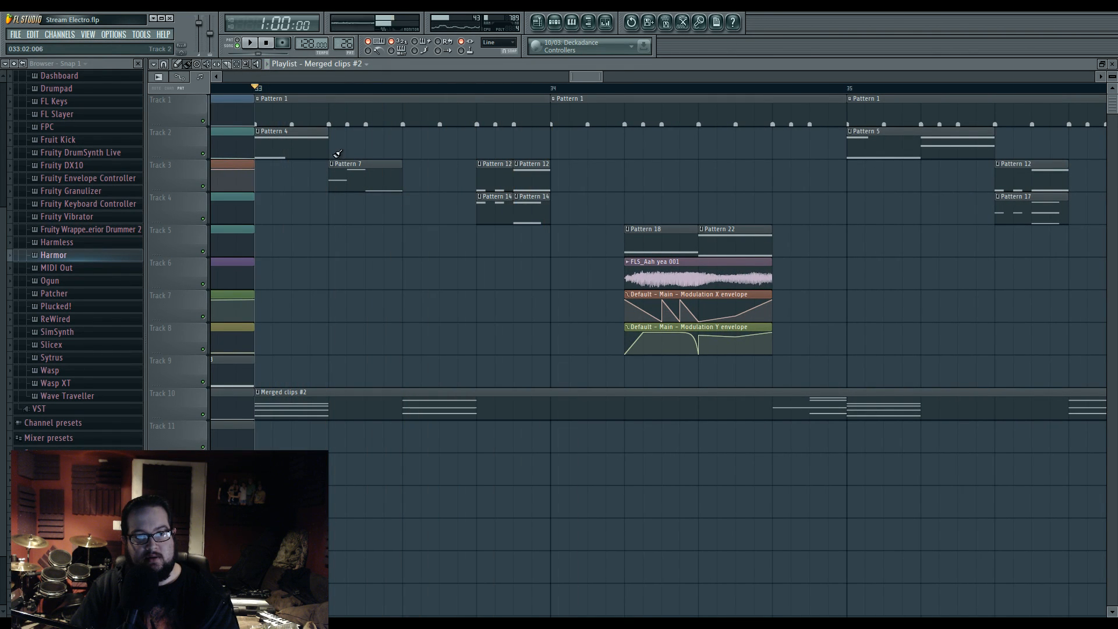
{"action": "key", "text": "space"}
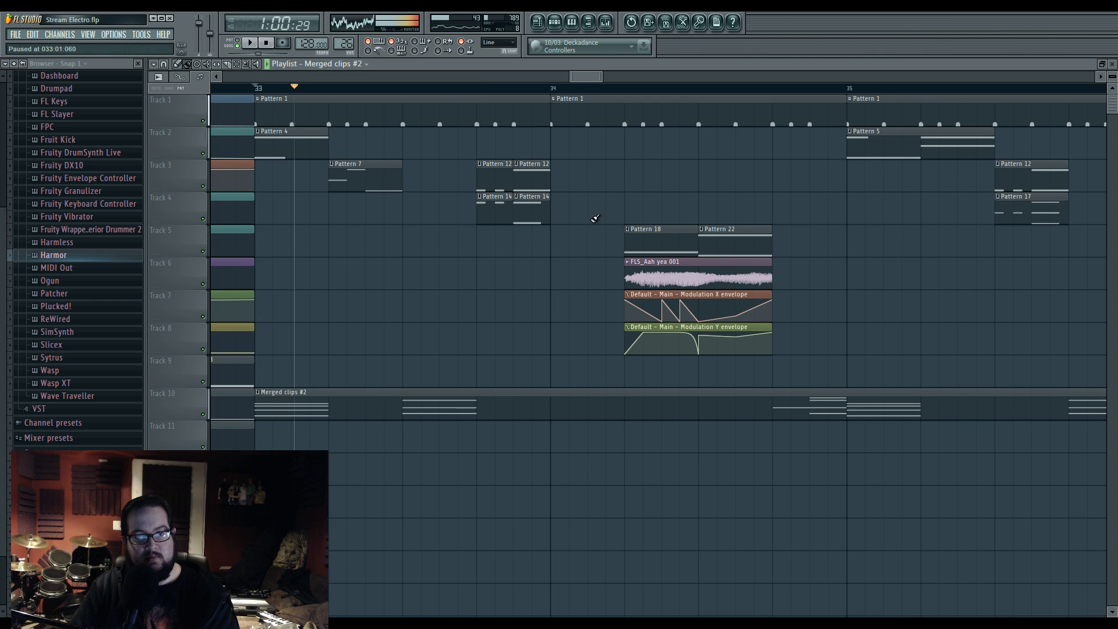
{"action": "left_click_drag", "start_coordinate": [594, 271], "coordinate": [763, 324]}
{"action": "left_click_drag", "start_coordinate": [664, 257], "coordinate": [580, 240]}
{"action": "left_click", "coordinate": [589, 176]}
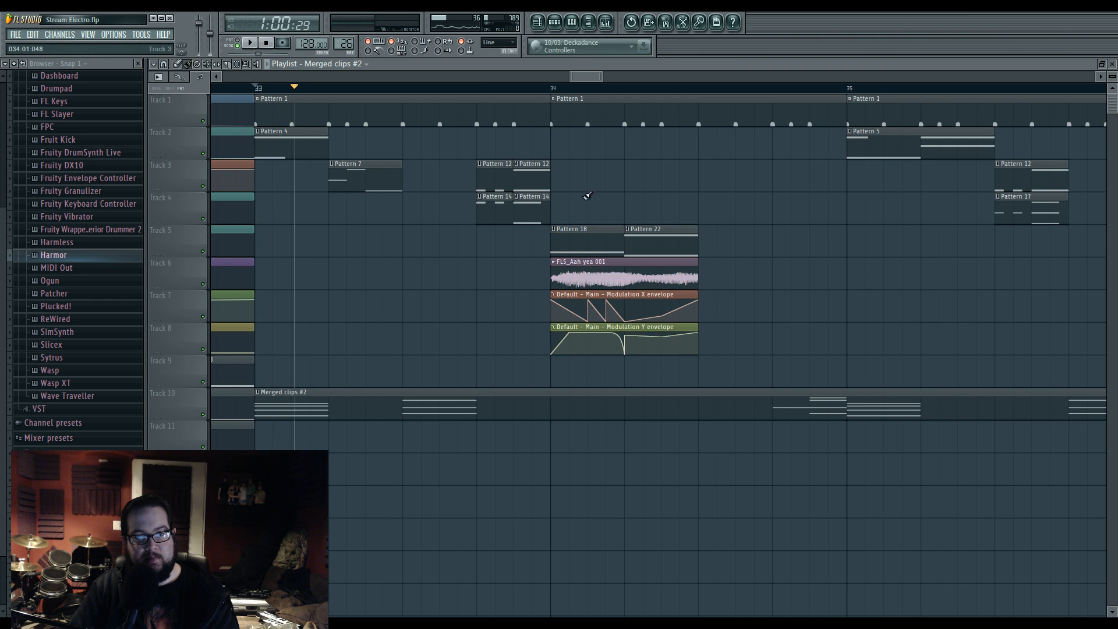
Step: Open Merged clips #2 and Pattern 18 in turn to compare their notes, and return to the playlist
{"action": "double_click", "coordinate": [456, 416]}
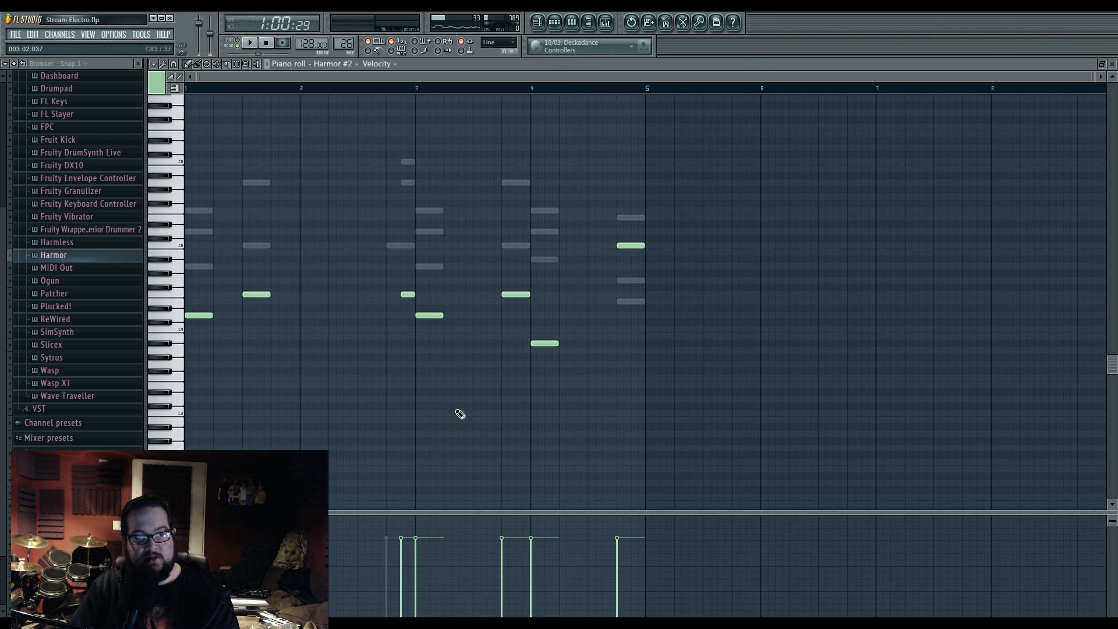
{"action": "left_click", "coordinate": [537, 23]}
{"action": "double_click", "coordinate": [369, 249]}
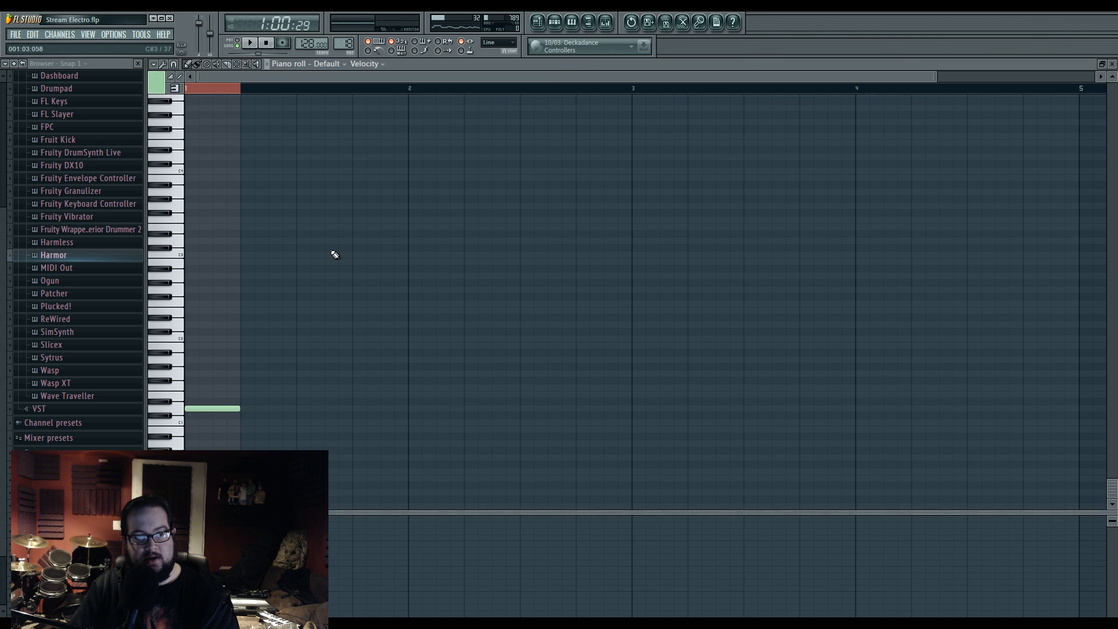
{"action": "left_click", "coordinate": [537, 25]}
Step: Make the Pattern 18, Pattern 22, Modulation X envelope and Modulation Y envelope clips at bar 34 unique
{"action": "left_click", "coordinate": [554, 230]}
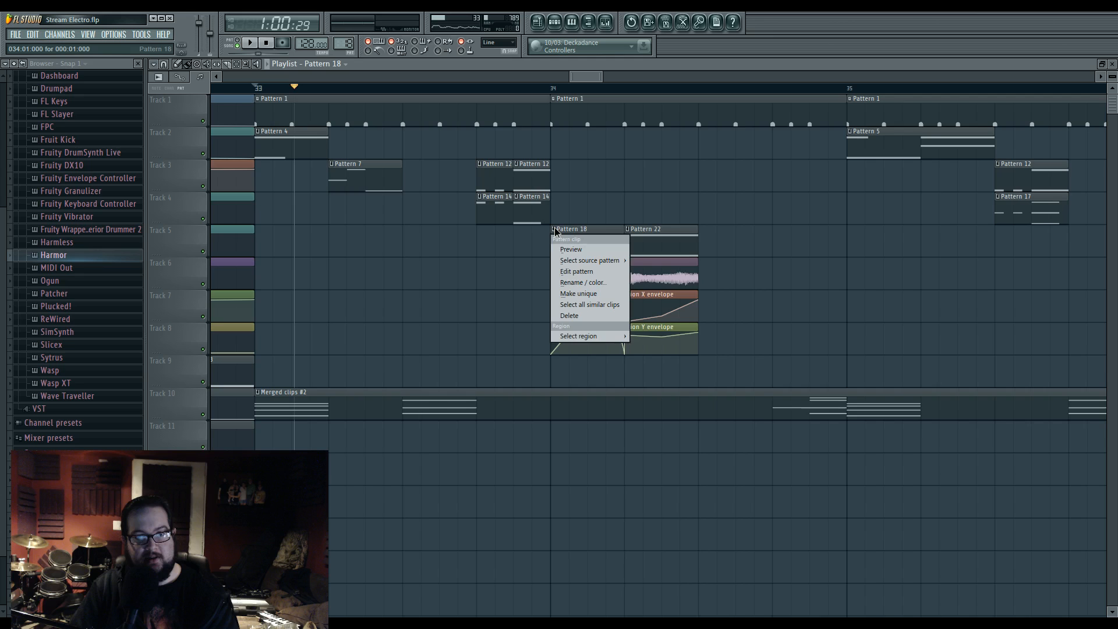
{"action": "left_click", "coordinate": [573, 294]}
{"action": "left_click", "coordinate": [628, 229]}
{"action": "left_click", "coordinate": [640, 295]}
{"action": "left_click", "coordinate": [554, 261]}
{"action": "left_click", "coordinate": [554, 294]}
{"action": "left_click", "coordinate": [577, 360]}
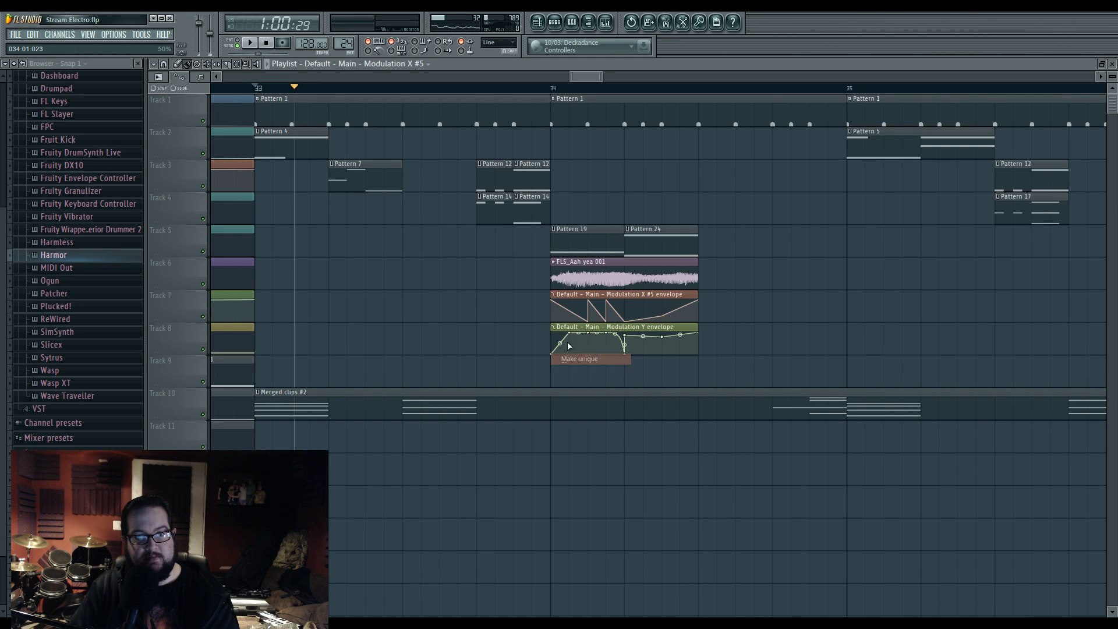
{"action": "left_click", "coordinate": [554, 327]}
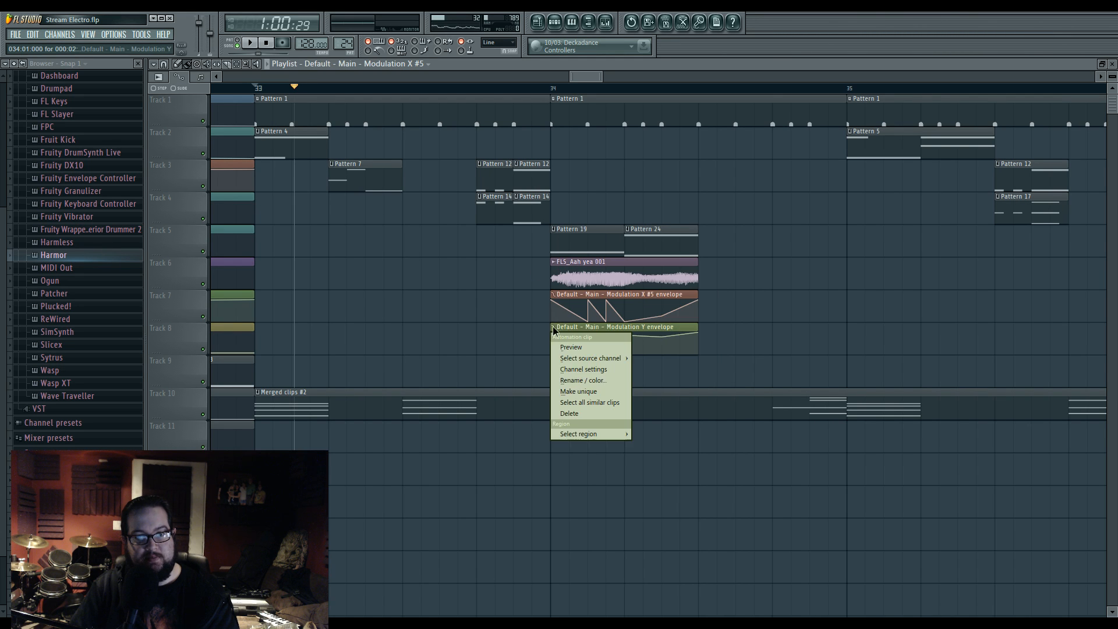
{"action": "left_click", "coordinate": [578, 392]}
Step: Open Pattern 19 at bar 34, raise its D1 note by about three semitones, and return to the playlist
{"action": "scroll", "coordinate": [503, 332], "scroll_direction": "down", "scroll_amount": 5}
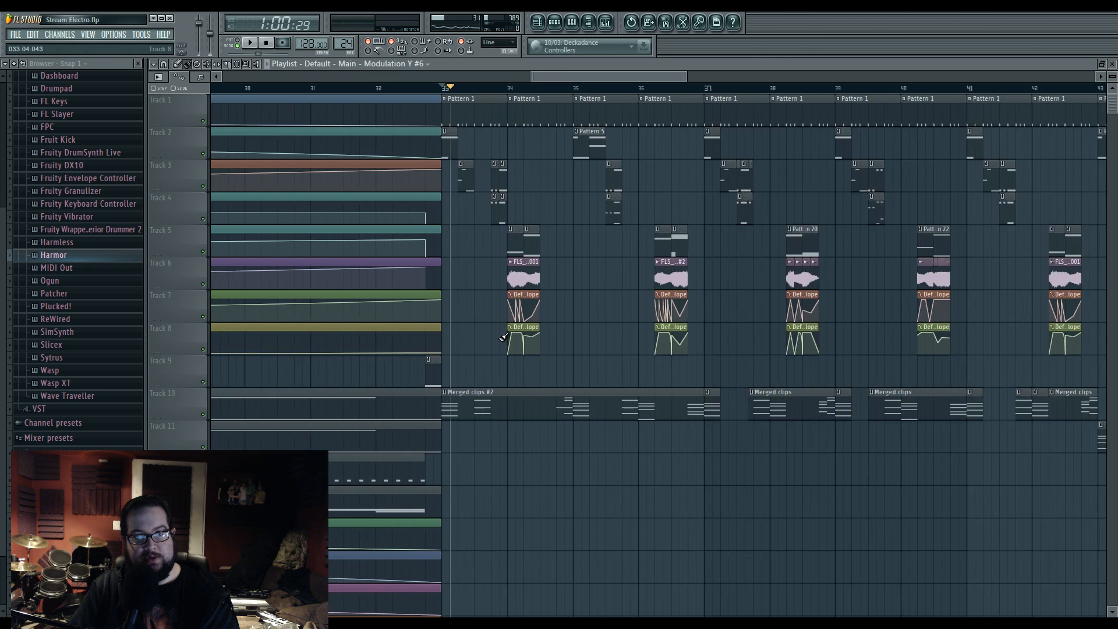
{"action": "scroll", "coordinate": [569, 320], "scroll_direction": "up", "scroll_amount": 8}
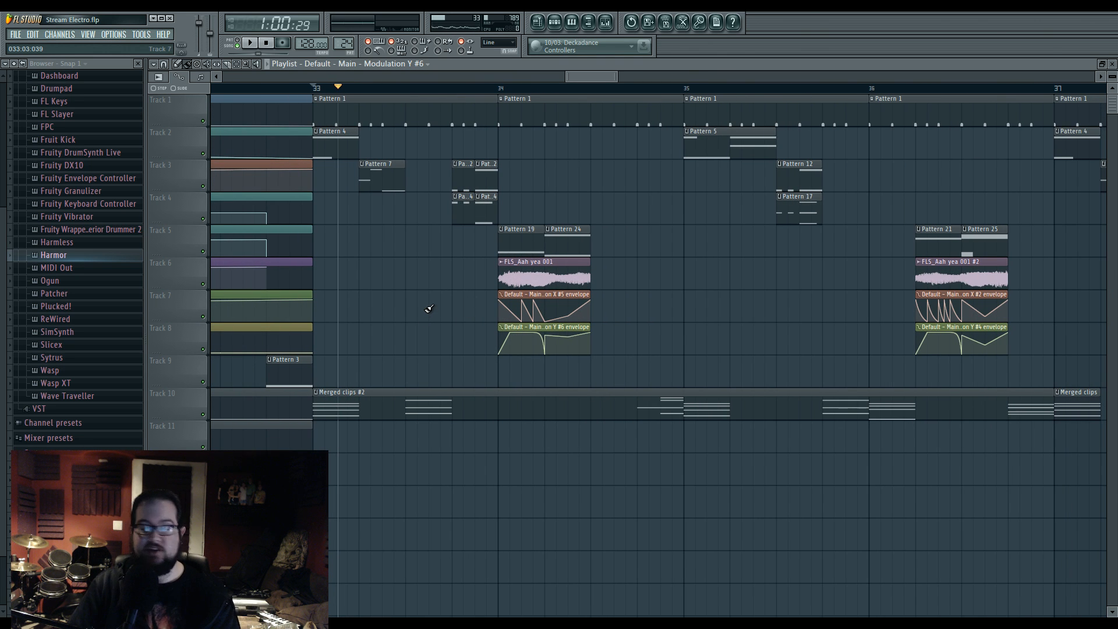
{"action": "scroll", "coordinate": [437, 308], "scroll_direction": "up", "scroll_amount": 3}
{"action": "double_click", "coordinate": [589, 249]}
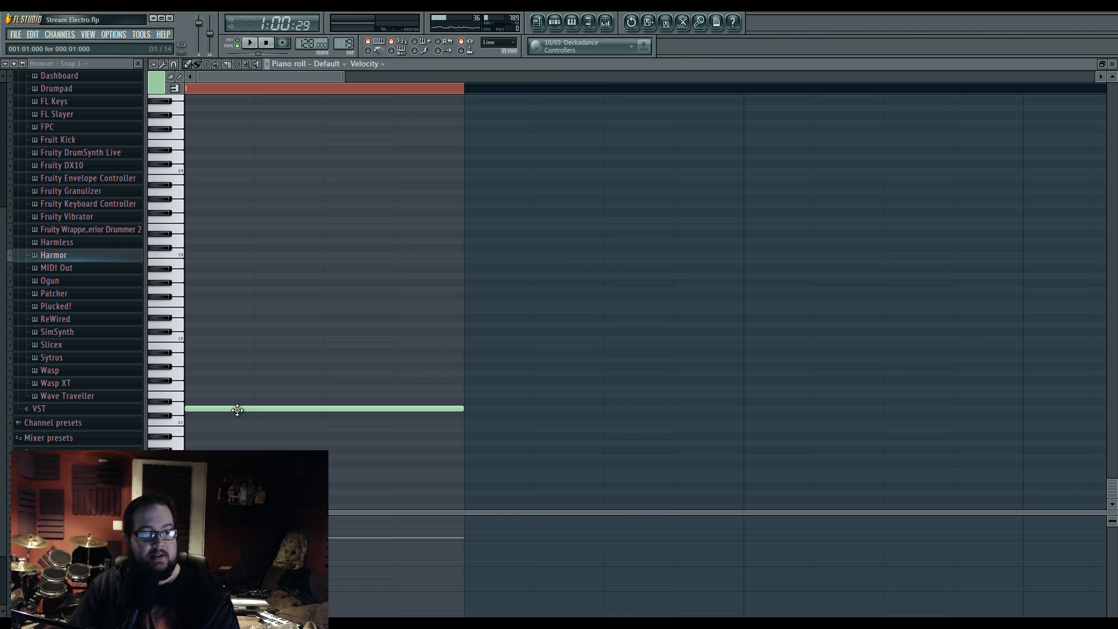
{"action": "left_click_drag", "start_coordinate": [231, 407], "coordinate": [230, 389]}
{"action": "key", "text": "F5"}
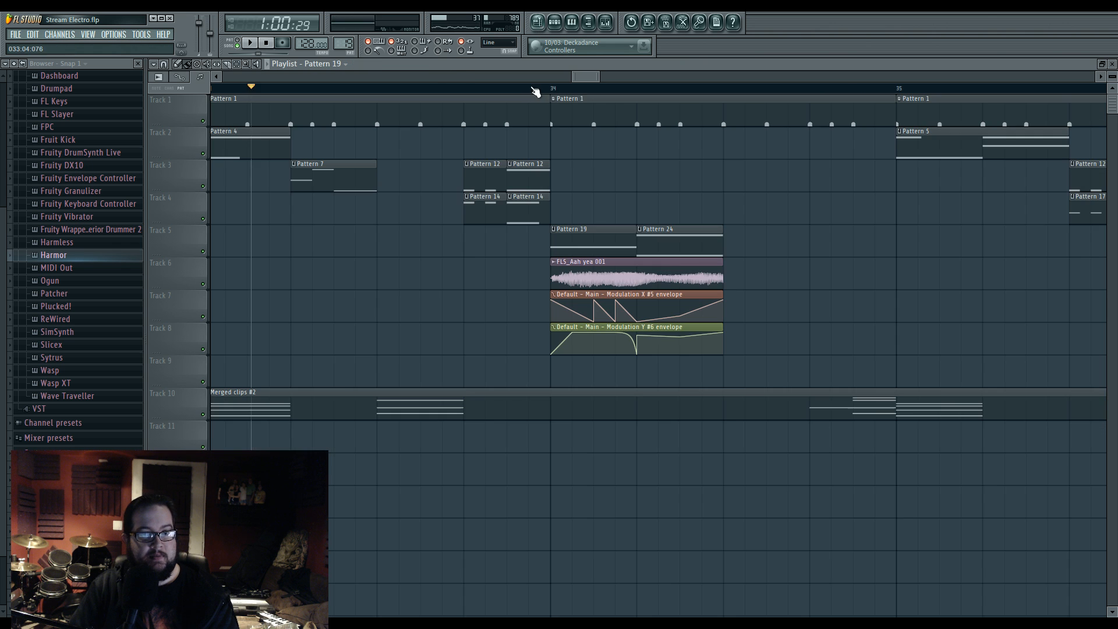
Step: Play the section leading into bar 34 and delete the Modulation Y #6 envelope clip from Track 8
{"action": "left_click", "coordinate": [553, 87]}
{"action": "key", "text": "space"}
{"action": "left_click", "coordinate": [242, 88]}
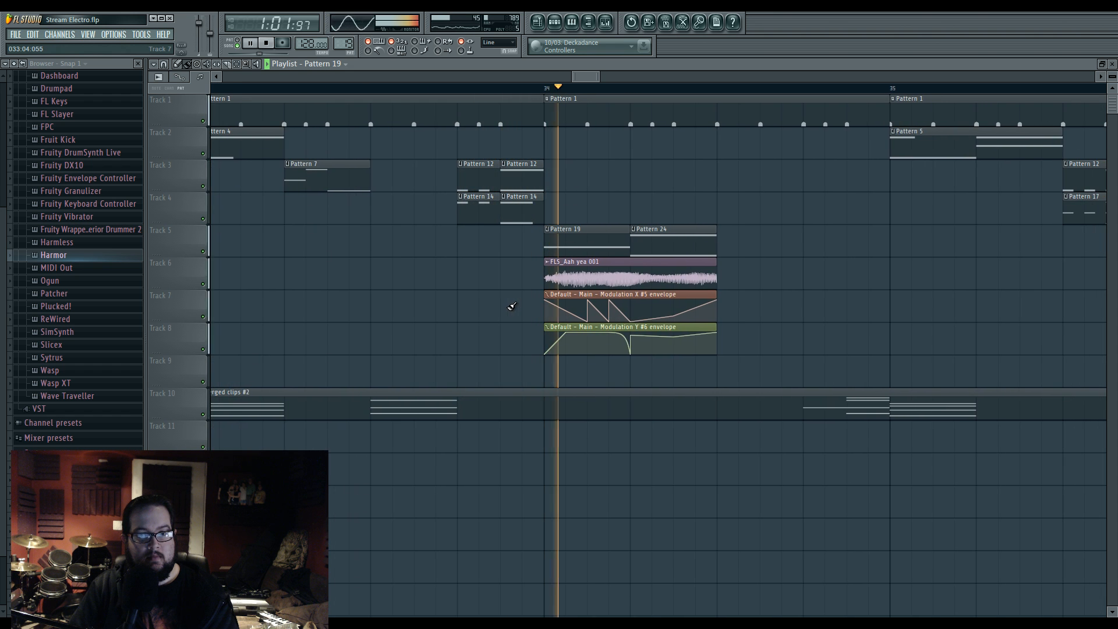
{"action": "key", "text": "space"}
{"action": "scroll", "coordinate": [518, 309], "scroll_direction": "up", "scroll_amount": 3}
{"action": "right_click", "coordinate": [595, 325]}
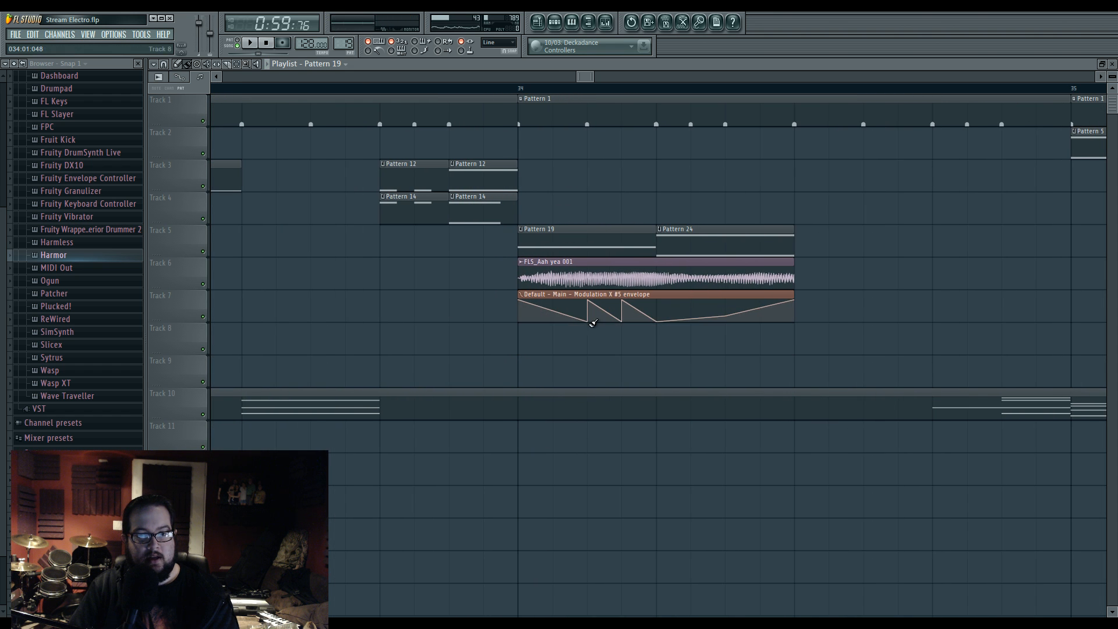
Step: Restore the deleted Modulation Y #6 envelope clip and reshape the Modulation X #5 envelope into two triangular peaks over bar 34's first beat
{"action": "right_click", "coordinate": [593, 323]}
{"action": "left_click", "coordinate": [606, 333]}
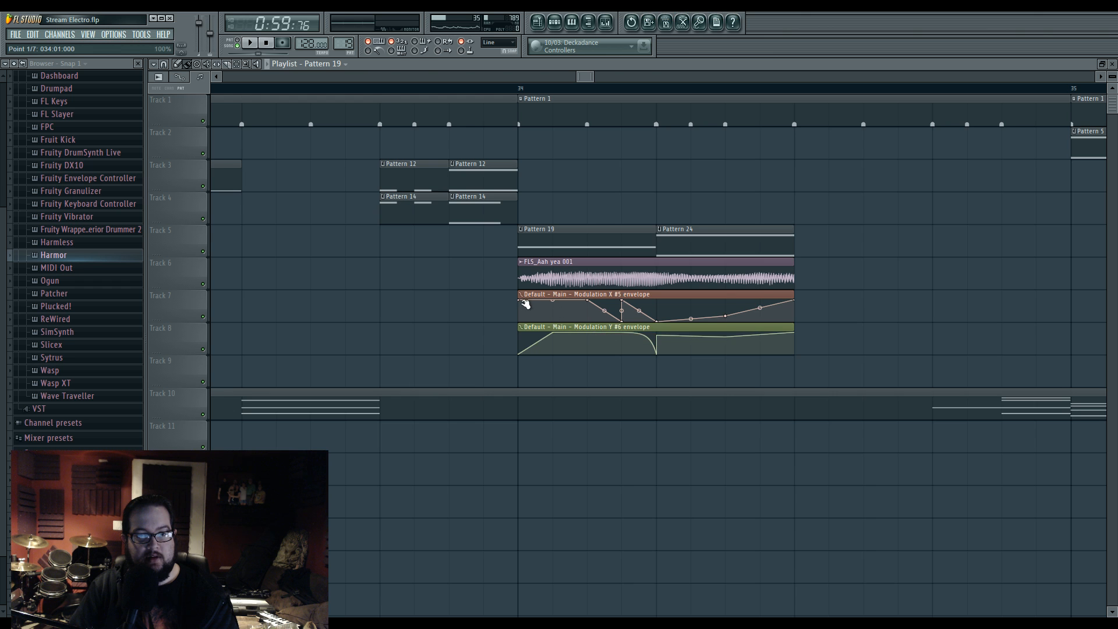
{"action": "right_click", "coordinate": [588, 300]}
{"action": "left_click", "coordinate": [605, 316]}
{"action": "right_click", "coordinate": [623, 322]}
{"action": "left_click", "coordinate": [637, 336]}
{"action": "right_click", "coordinate": [588, 314]}
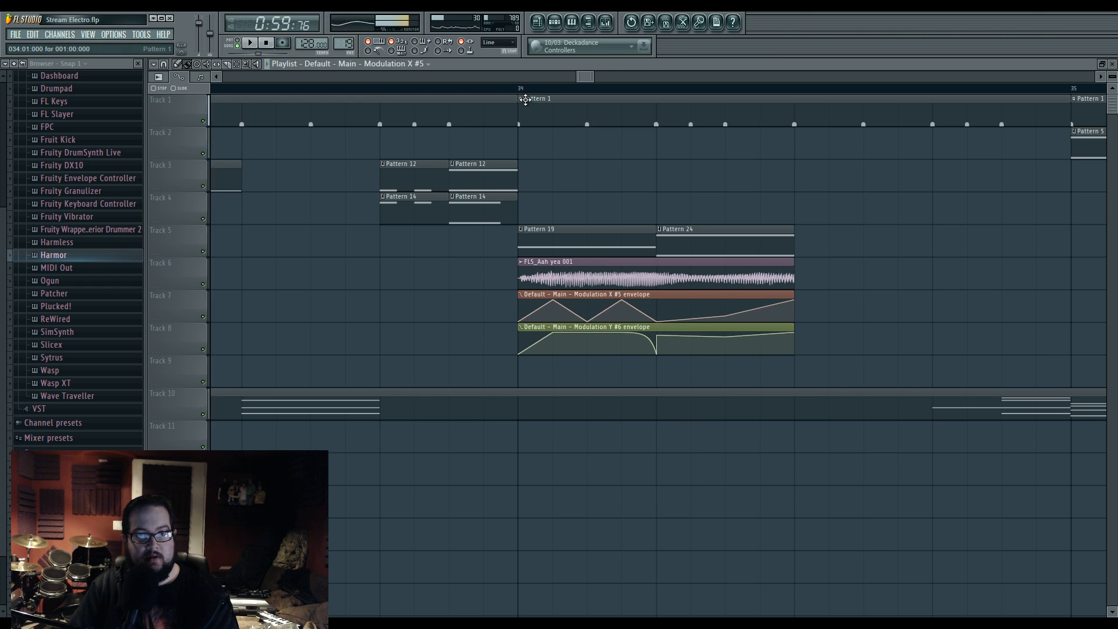
Step: Try Pattern 19's note about an octave higher, play it, lower it back and return to the playlist
{"action": "double_click", "coordinate": [554, 250]}
{"action": "left_click_drag", "start_coordinate": [238, 389], "coordinate": [227, 301]}
{"action": "key", "text": "space"}
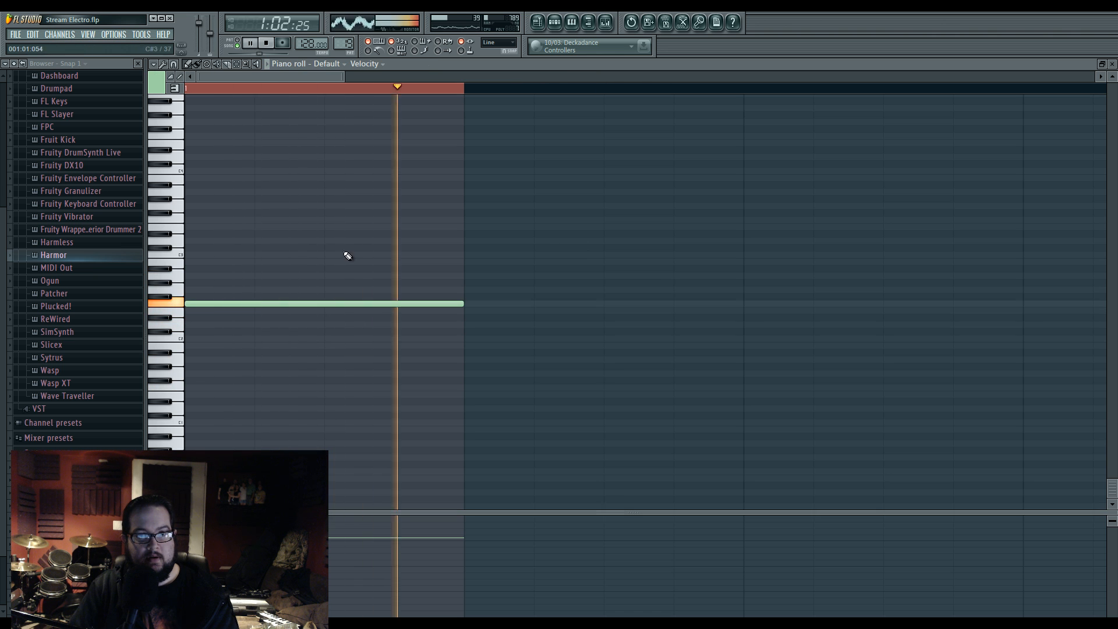
{"action": "key", "text": "space"}
{"action": "left_click_drag", "start_coordinate": [278, 303], "coordinate": [240, 388]}
{"action": "key", "text": "space"}
{"action": "left_click", "coordinate": [538, 24]}
Step: Lower the first beat of the Modulation Y #6 envelope at bar 34 into a shallow bump, replaying the section repeatedly
{"action": "key", "text": "space"}
{"action": "left_click_drag", "start_coordinate": [553, 332], "coordinate": [587, 348]}
{"action": "key", "text": "space"}
{"action": "key", "text": "space"}
{"action": "key", "text": "space"}
{"action": "key", "text": "space"}
{"action": "key", "text": "space"}
{"action": "key", "text": "space"}
{"action": "key", "text": "space"}
{"action": "key", "text": "space"}
{"action": "key", "text": "space"}
Step: Slip the audio inside the FLS_Aah yea 001 clip at bar 34 and replay the section to judge the timing
{"action": "left_click", "coordinate": [219, 65]}
{"action": "left_click_drag", "start_coordinate": [608, 279], "coordinate": [666, 282]}
{"action": "key", "text": "space"}
{"action": "key", "text": "space"}
{"action": "key", "text": "space"}
{"action": "key", "text": "space"}
{"action": "key", "text": "space"}
{"action": "key", "text": "space"}
{"action": "key", "text": "space"}
{"action": "key", "text": "space"}
{"action": "key", "text": "space"}
{"action": "key", "text": "space"}
{"action": "key", "text": "space"}
{"action": "key", "text": "space"}
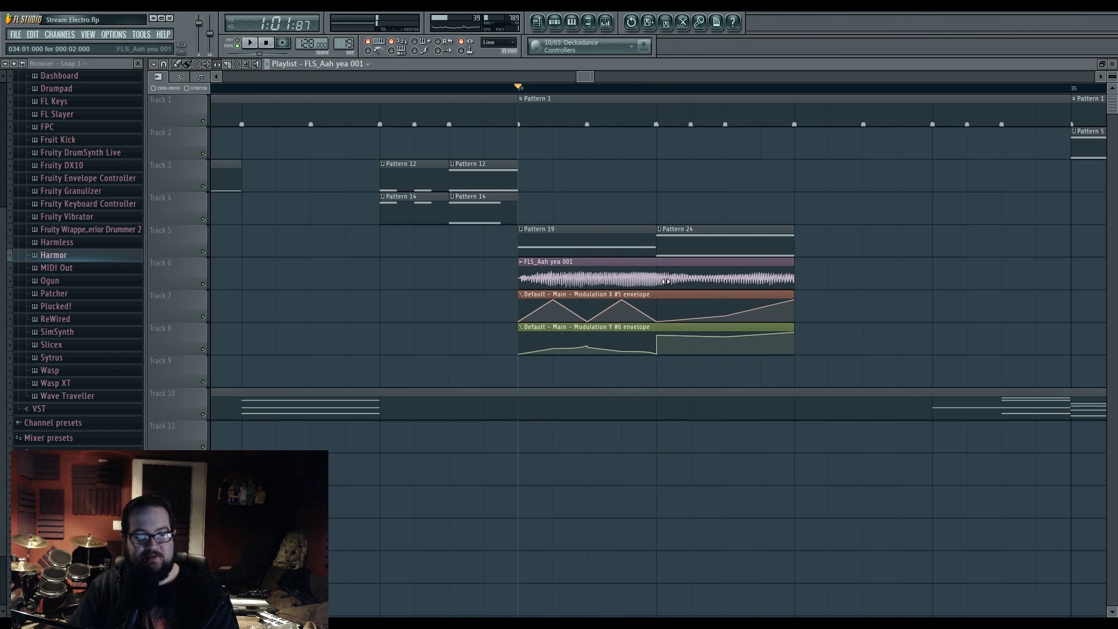
Step: Play the section around the bar 36 fill to check how the neighbouring clips sound
{"action": "scroll", "coordinate": [666, 282], "scroll_direction": "down", "scroll_amount": 4}
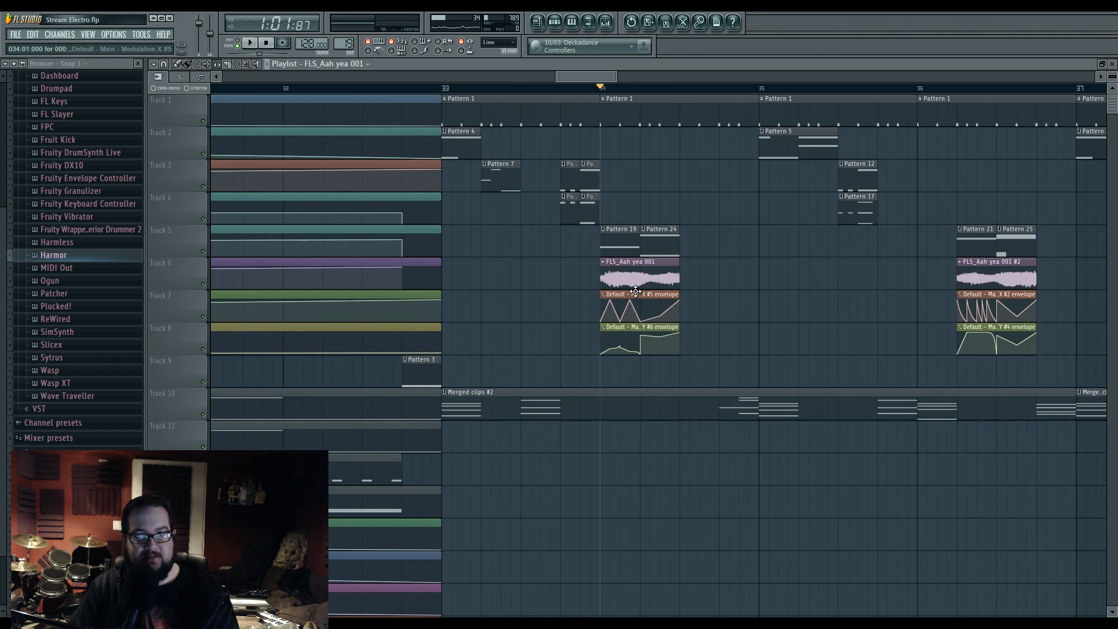
{"action": "left_click", "coordinate": [955, 88]}
{"action": "key", "text": "space"}
{"action": "key", "text": "space"}
{"action": "left_click_drag", "start_coordinate": [789, 238], "coordinate": [778, 294]}
Step: Add a new Sytrus channel and load its Default preset
{"action": "left_click", "coordinate": [555, 22]}
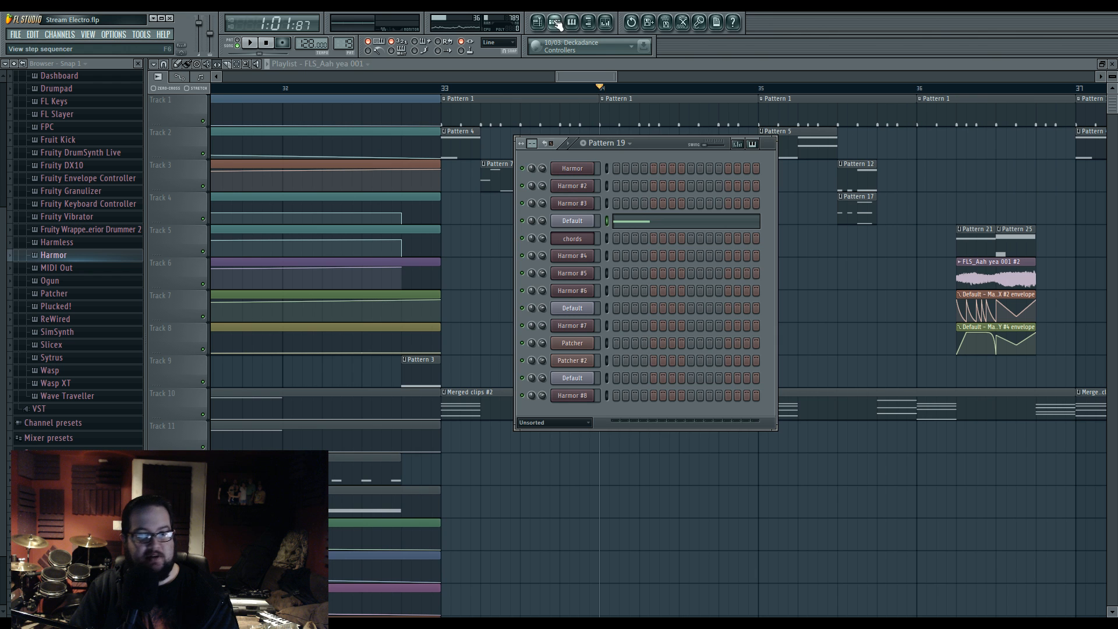
{"action": "left_click", "coordinate": [60, 35]}
{"action": "mouse_move", "coordinate": [88, 47]}
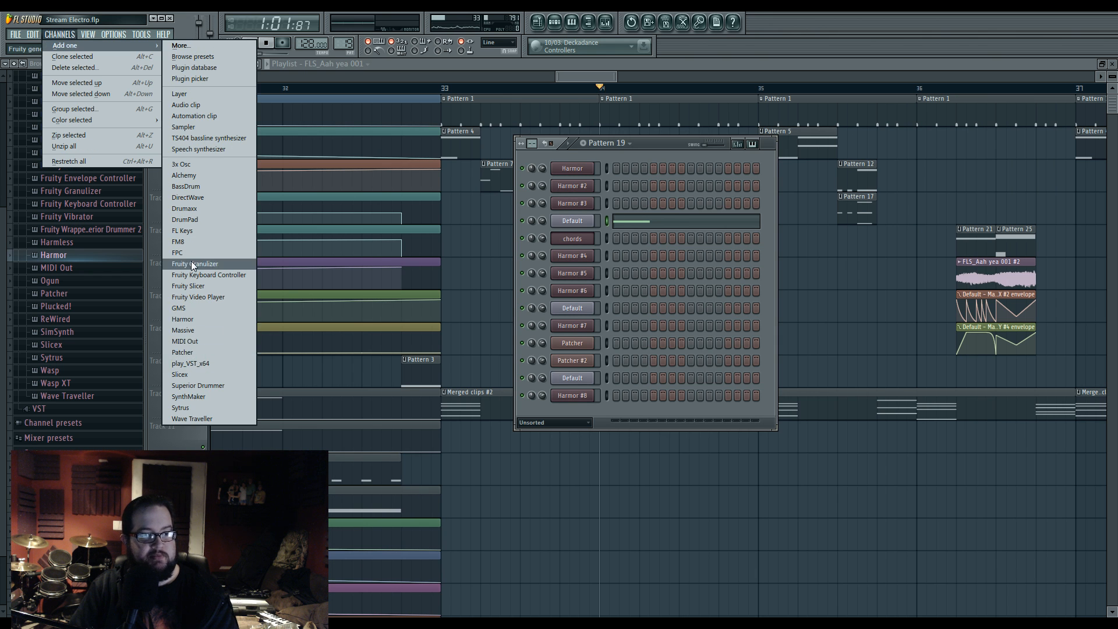
{"action": "left_click", "coordinate": [209, 407]}
{"action": "left_click_drag", "start_coordinate": [450, 315], "coordinate": [525, 272]}
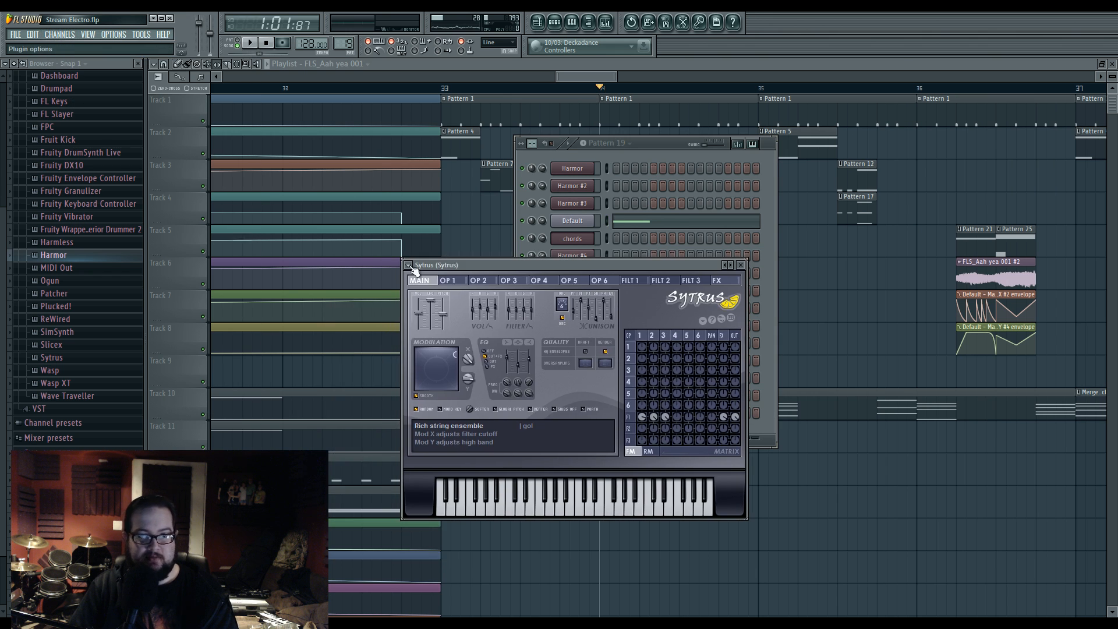
{"action": "left_click", "coordinate": [408, 265]}
{"action": "mouse_move", "coordinate": [452, 296]}
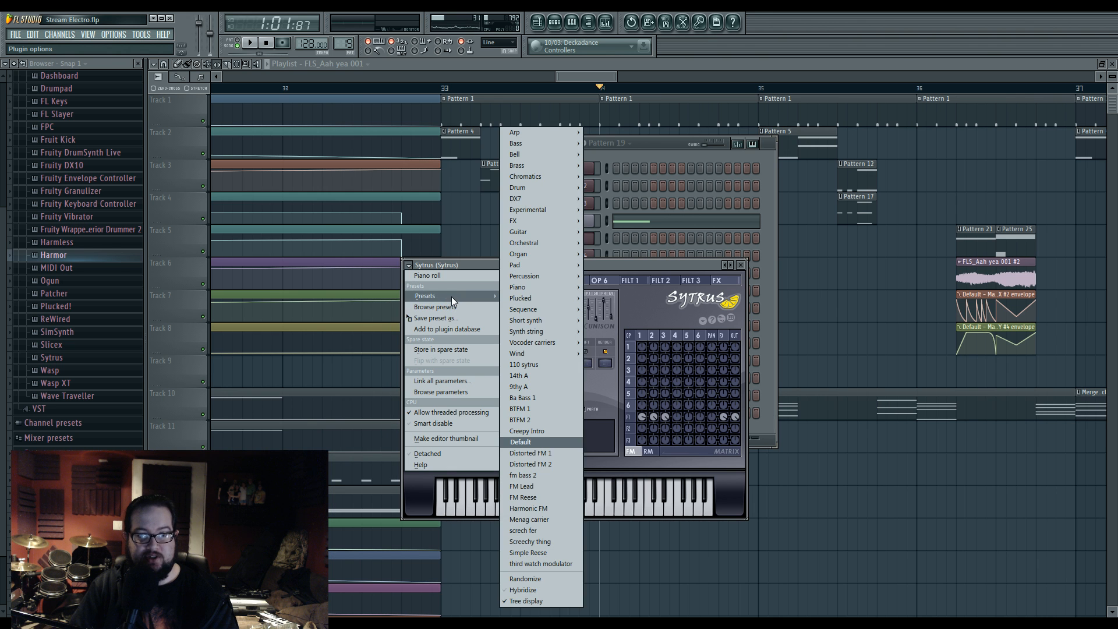
{"action": "left_click", "coordinate": [541, 454]}
Step: Create a new empty pattern for the Sytrus channel
{"action": "left_click", "coordinate": [666, 141]}
{"action": "left_click", "coordinate": [344, 44]}
{"action": "left_click", "coordinate": [469, 58]}
{"action": "key", "text": "Return"}
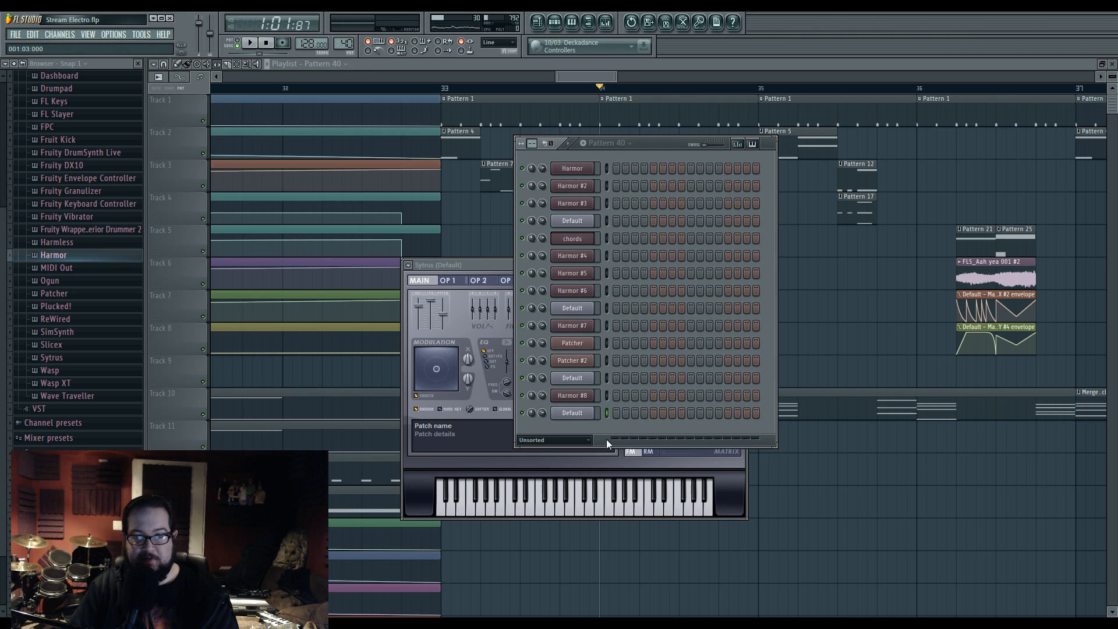
Step: Route the new Sytrus channel to mixer Insert 19 and bring its instrument window forward
{"action": "left_click", "coordinate": [588, 414]}
{"action": "left_click_drag", "start_coordinate": [994, 122], "coordinate": [994, 113]}
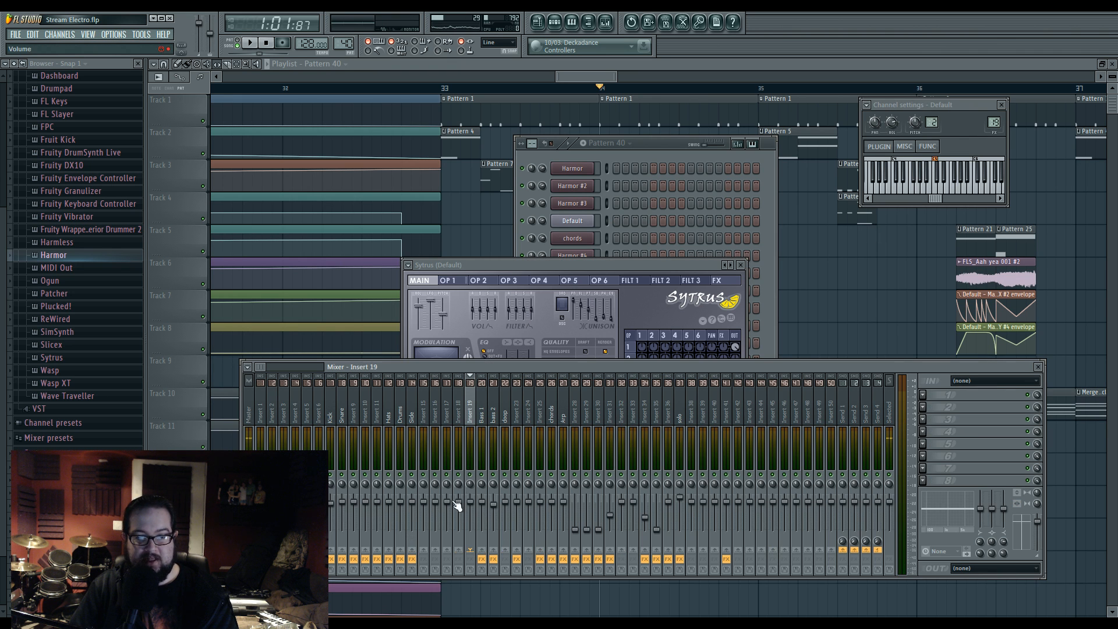
{"action": "left_click", "coordinate": [605, 265]}
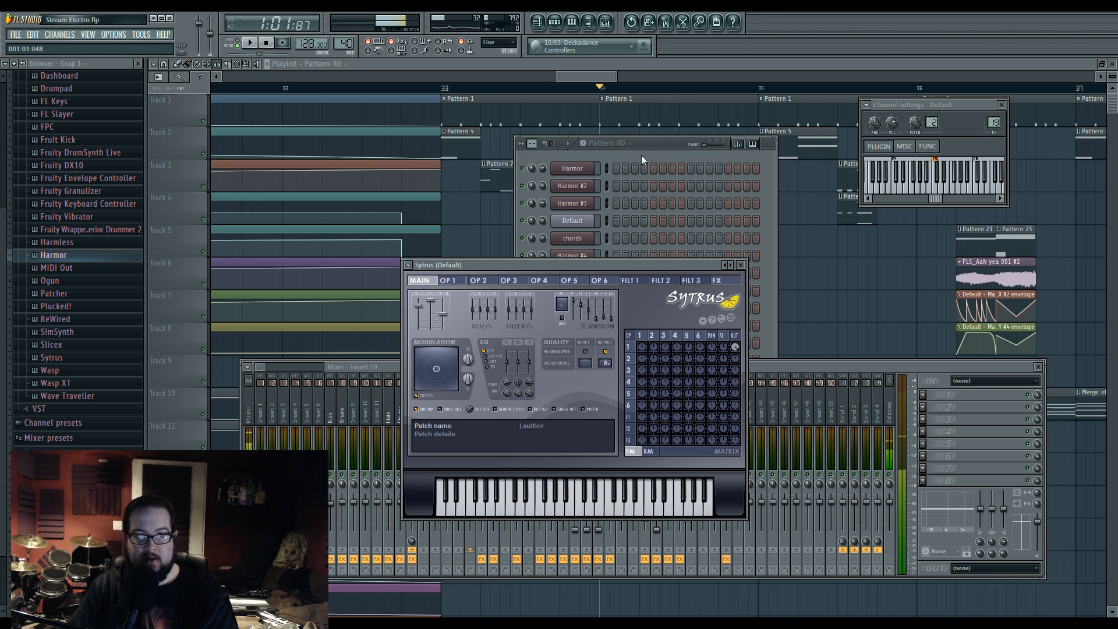
{"action": "left_click", "coordinate": [649, 146]}
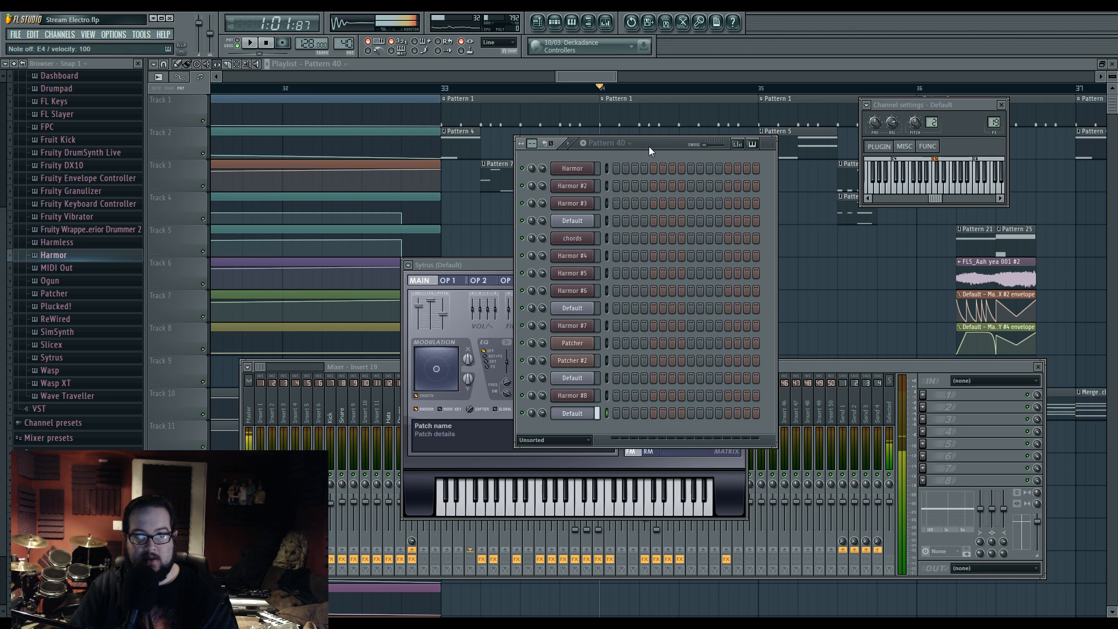
Step: Set Operator 1's frequency ratio to 4.0000 and Operator 2's to 0.2500 in Sytrus
{"action": "left_click", "coordinate": [511, 270]}
{"action": "left_click", "coordinate": [642, 346]}
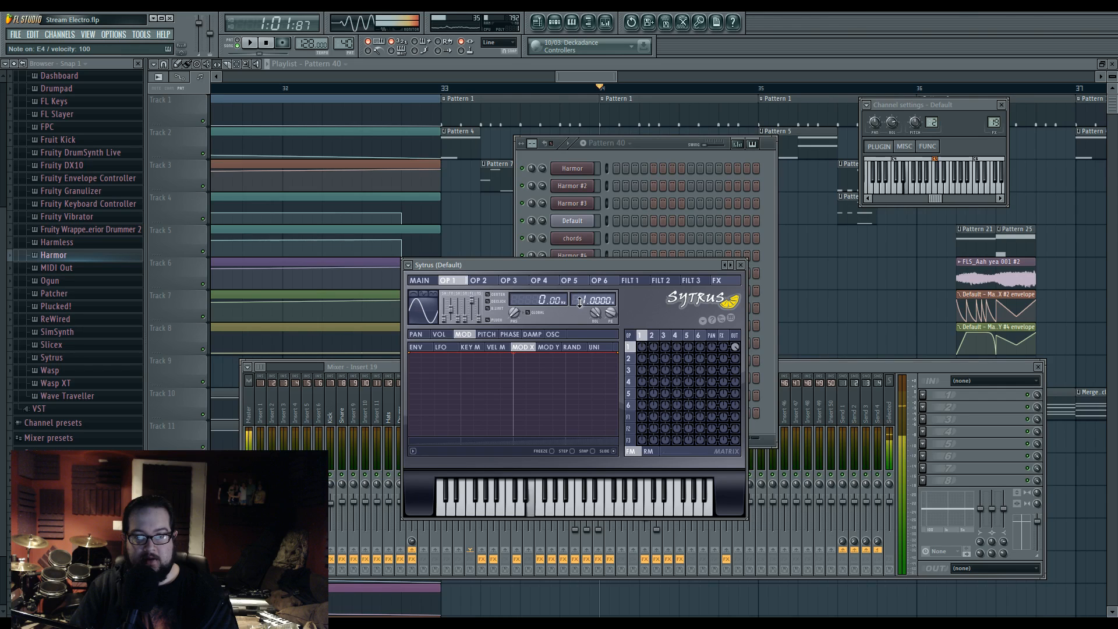
{"action": "left_click_drag", "start_coordinate": [581, 297], "coordinate": [580, 288]}
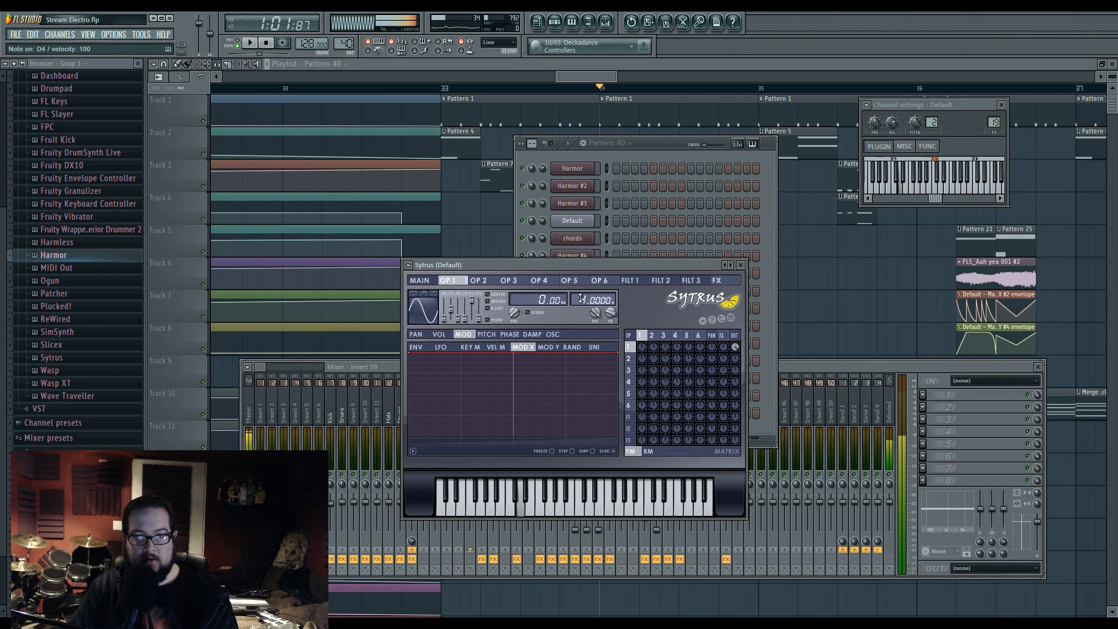
{"action": "left_click", "coordinate": [478, 280]}
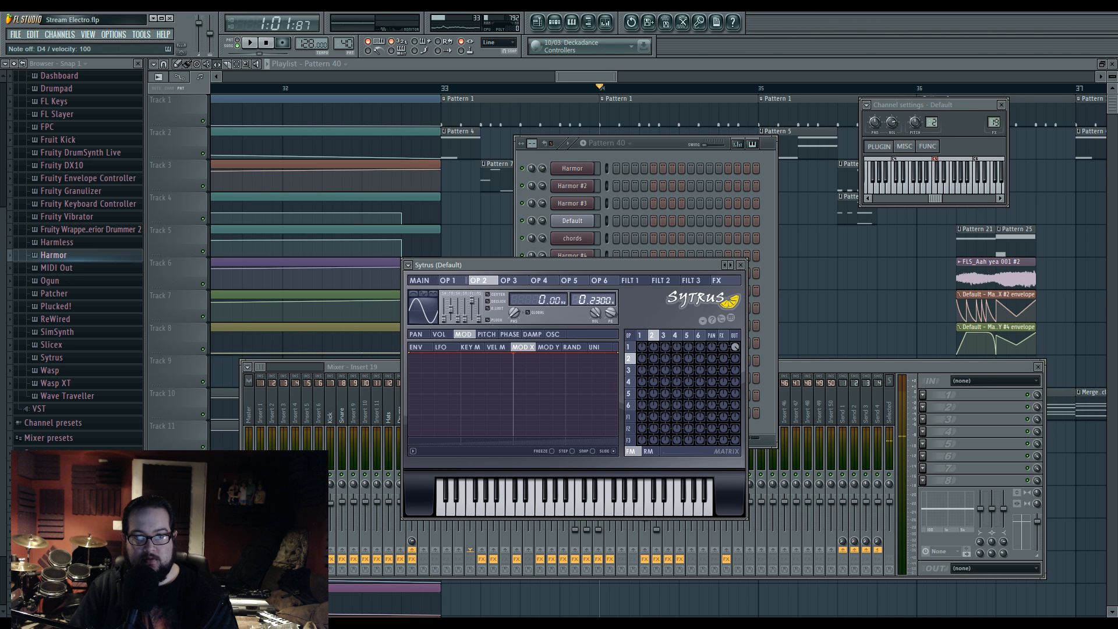
Step: Modulate Operator 1 with Operator 2, and slope Operator 1's Mod X modulation curve down to about 8% at its end
{"action": "left_click_drag", "start_coordinate": [653, 346], "coordinate": [652, 361]}
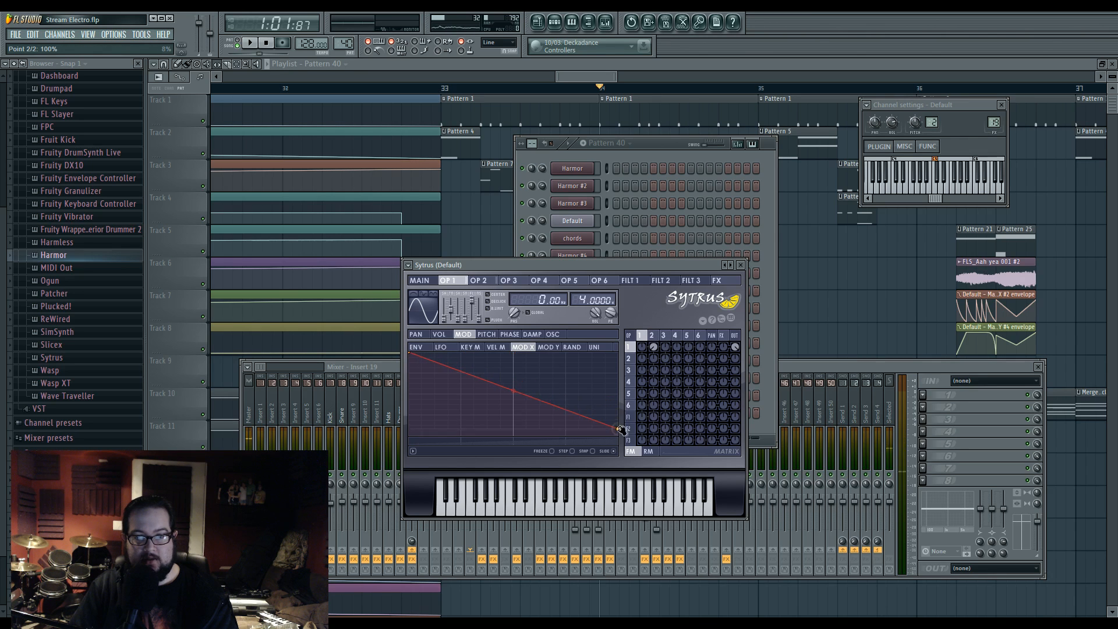
{"action": "left_click", "coordinate": [419, 280]}
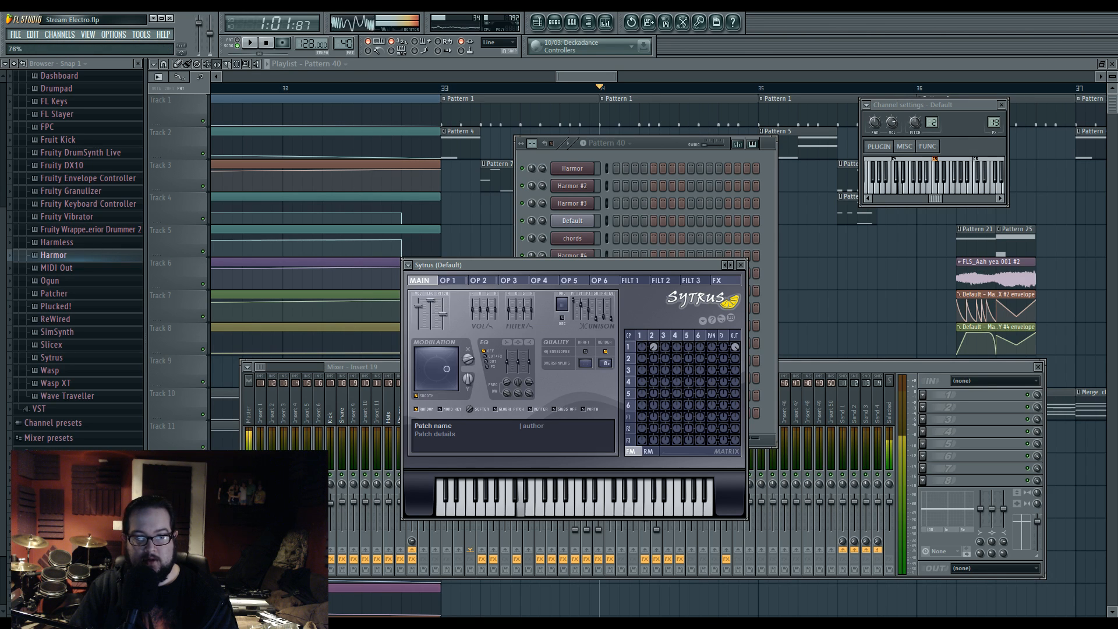
{"action": "left_click_drag", "start_coordinate": [472, 375], "coordinate": [473, 402]}
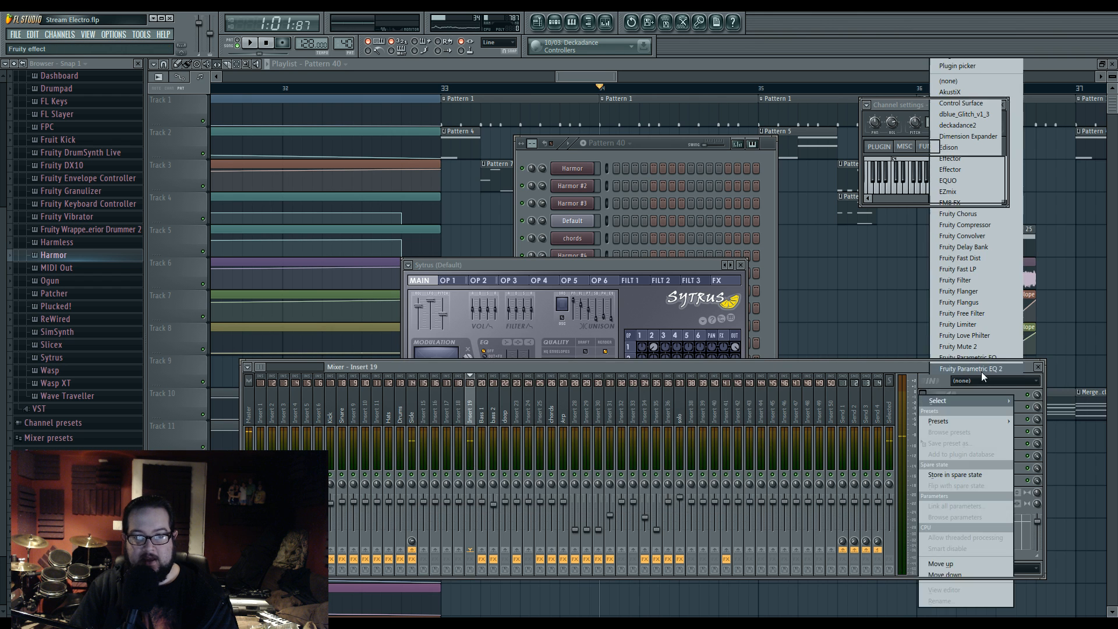
Step: Add Fruity Parametric EQ 2 to mixer Insert 19 and play Sytrus notes to examine their spectrum while adjusting the modulation
{"action": "left_click", "coordinate": [980, 368]}
{"action": "left_click_drag", "start_coordinate": [570, 264], "coordinate": [733, 159]}
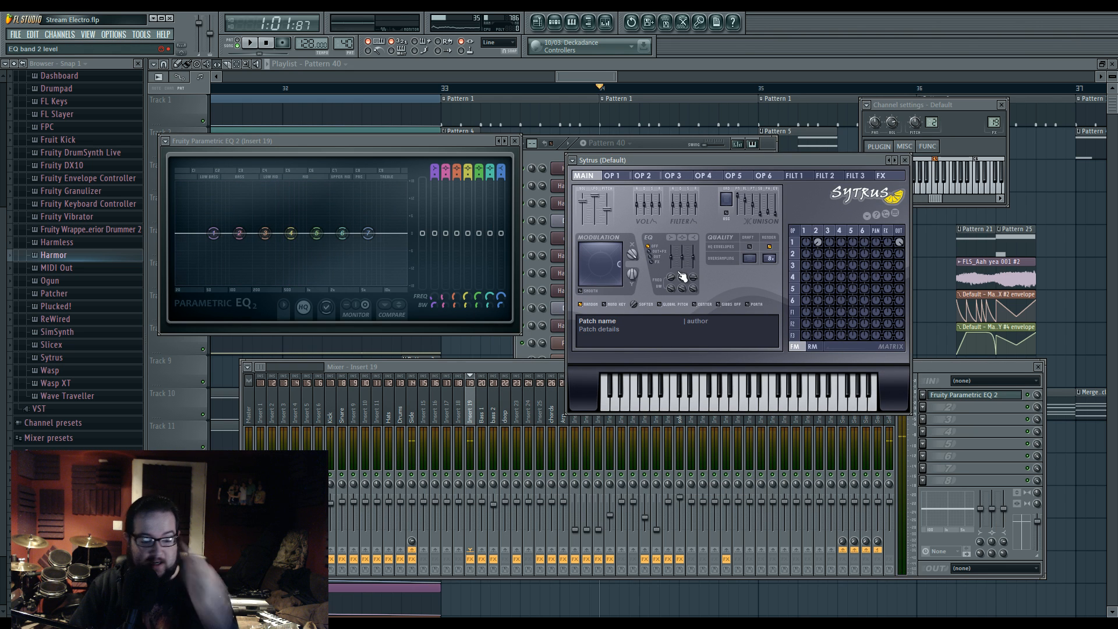
{"action": "key", "text": "x"}
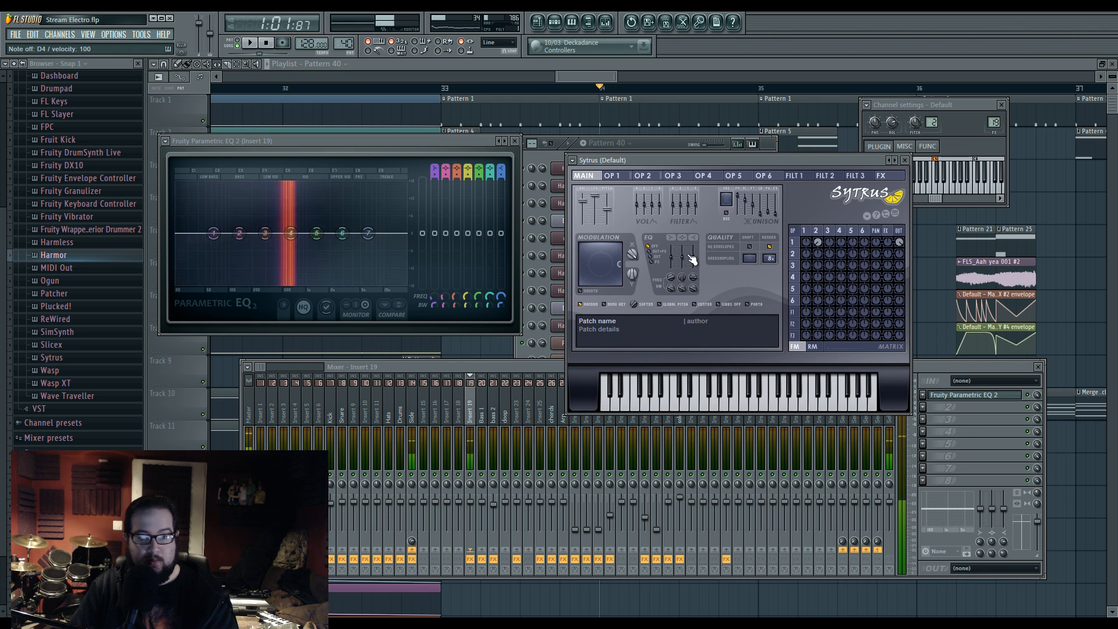
{"action": "left_click_drag", "start_coordinate": [630, 257], "coordinate": [630, 291]}
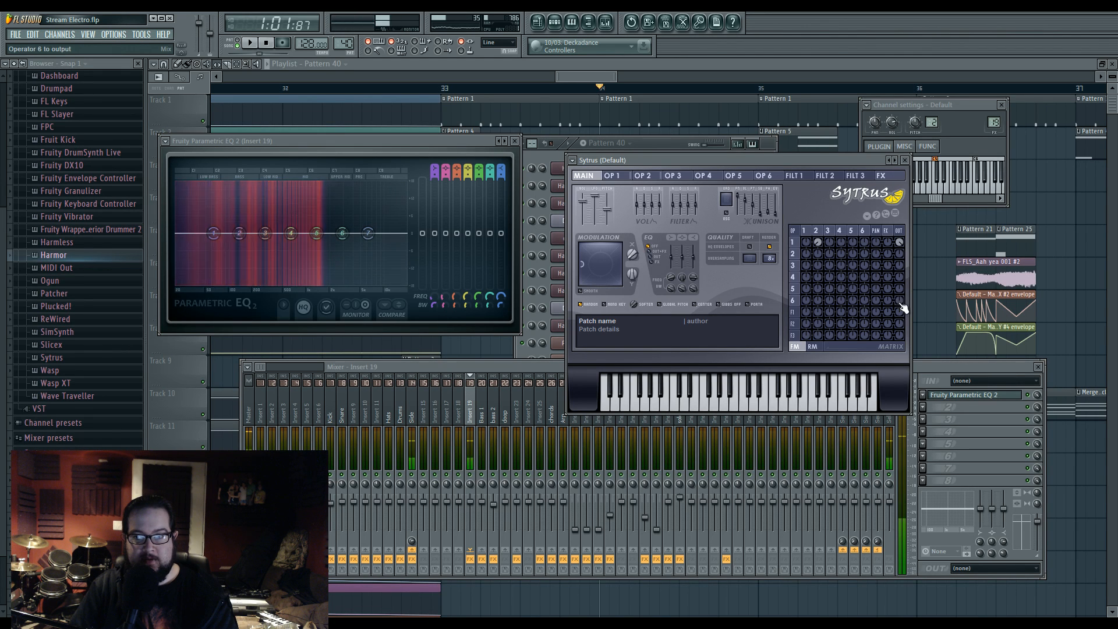
Step: Send Operator 6 to the output, set its frequency ratio to 0.2500 and audition the X modulation sweep
{"action": "left_click", "coordinate": [791, 312]}
{"action": "left_click", "coordinate": [793, 298]}
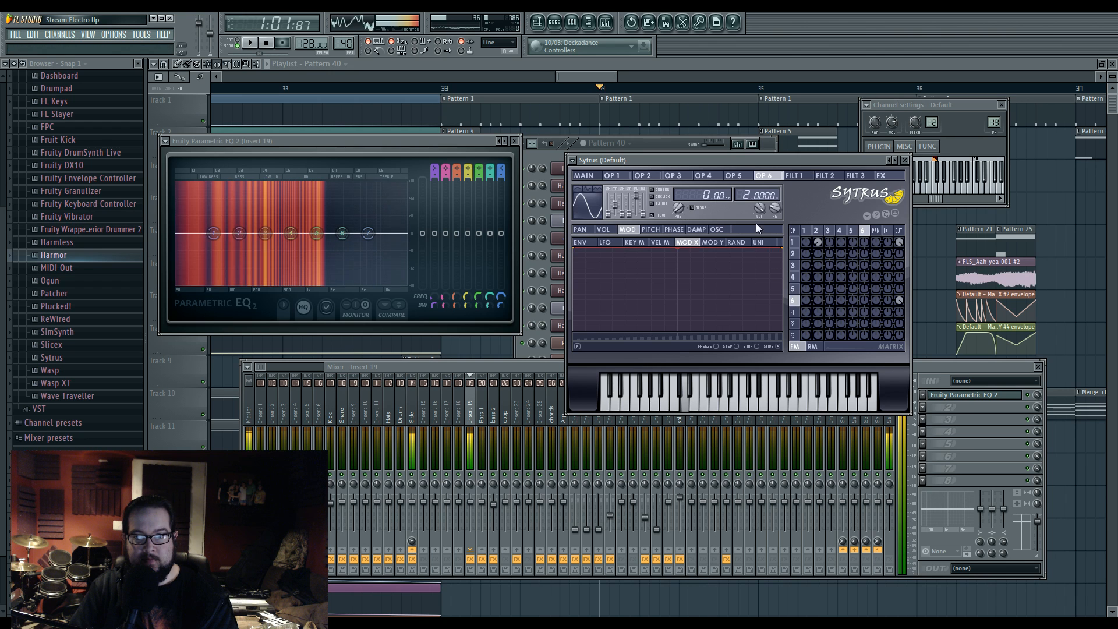
{"action": "left_click_drag", "start_coordinate": [750, 202], "coordinate": [750, 227]}
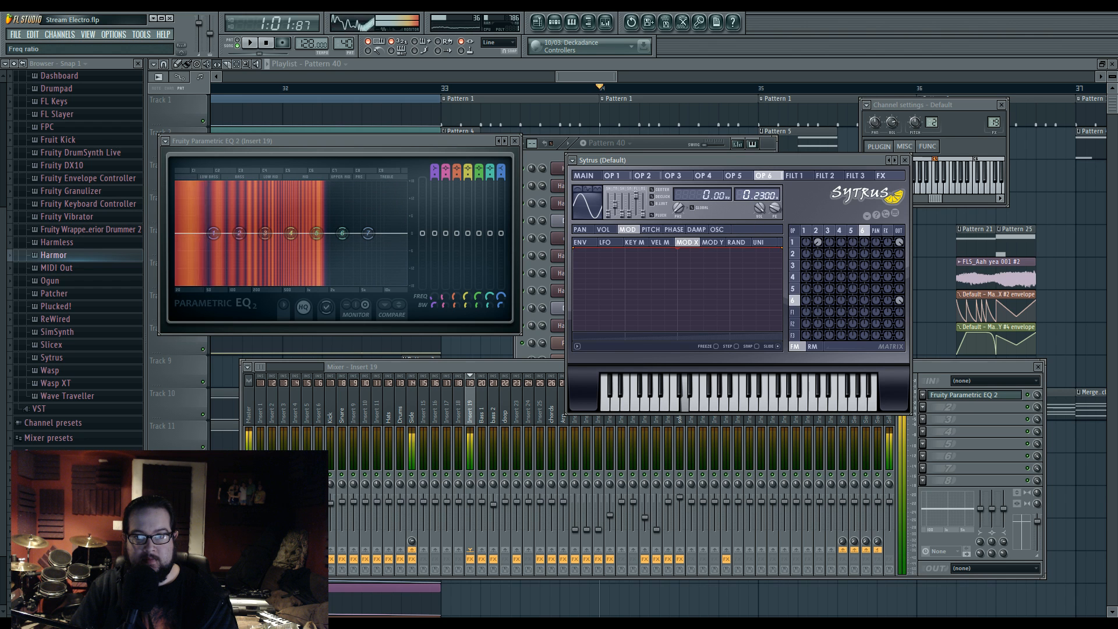
{"action": "left_click", "coordinate": [585, 175]}
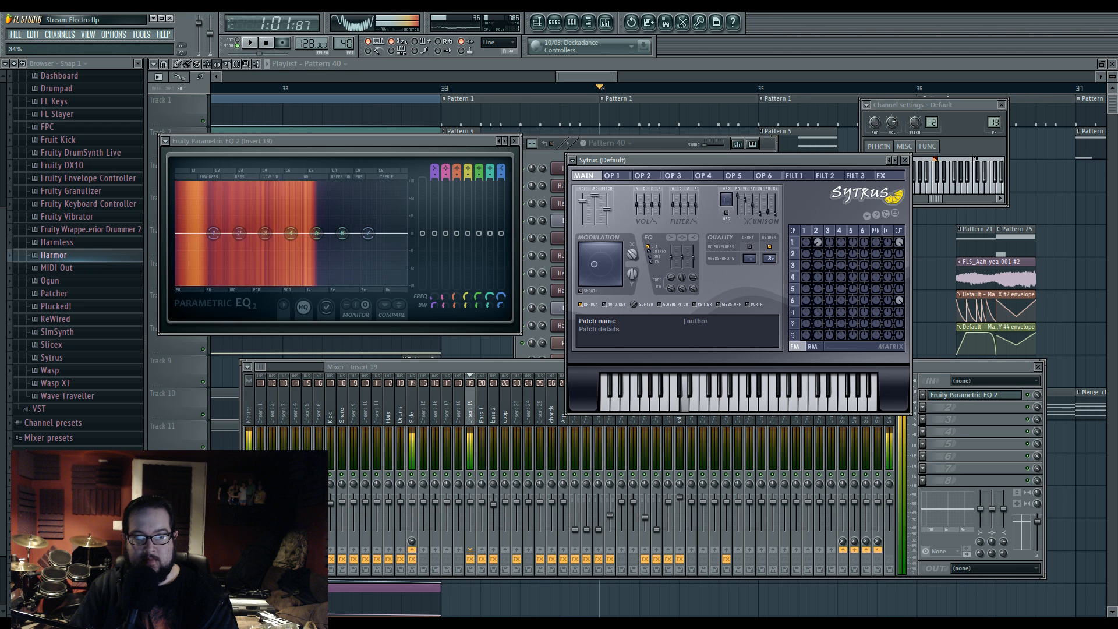
Step: Set Operator 1's frequency ratio to 5.0000 and audition the X modulation sweep
{"action": "left_click", "coordinate": [804, 230]}
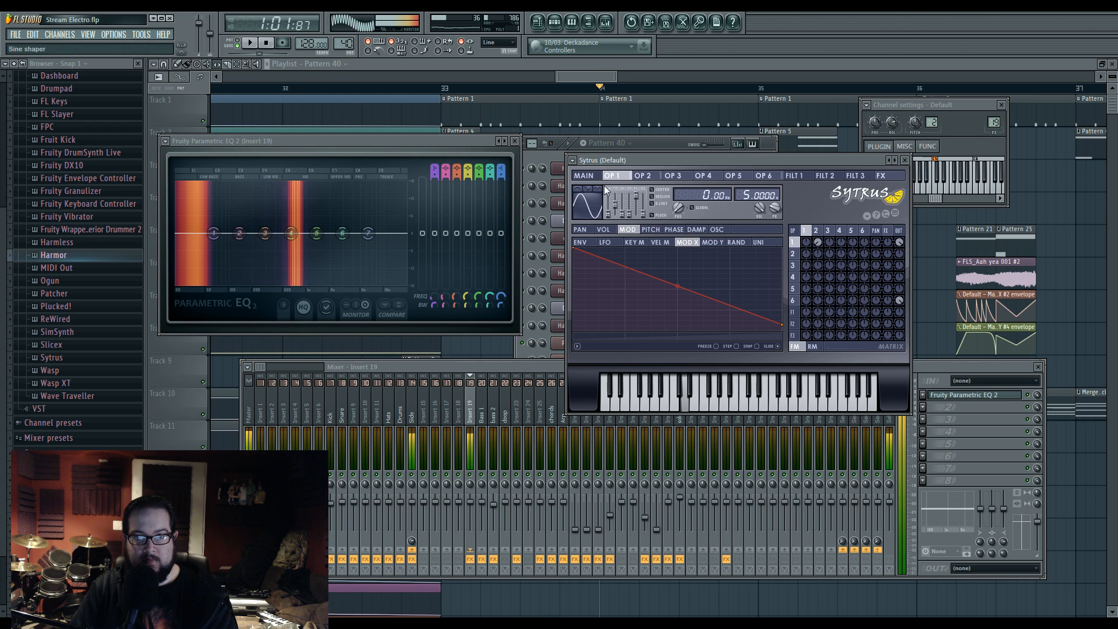
{"action": "left_click", "coordinate": [584, 175]}
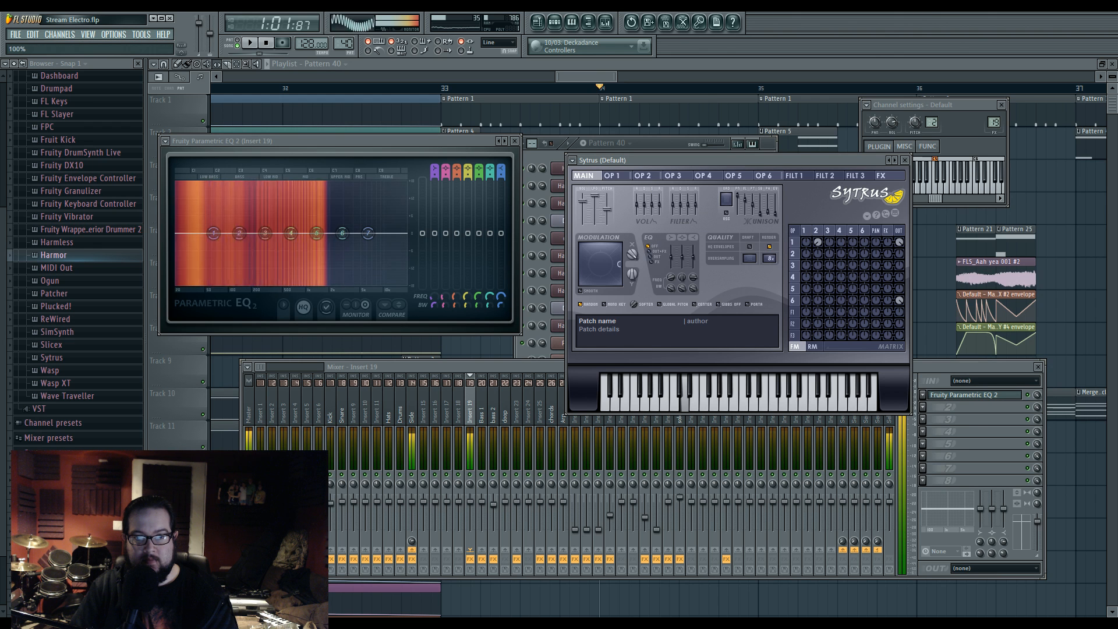
Step: Try sloping Operator 1's Mod X pitch curve up to about 26% at its end, and audition the sweep
{"action": "left_click", "coordinate": [804, 230]}
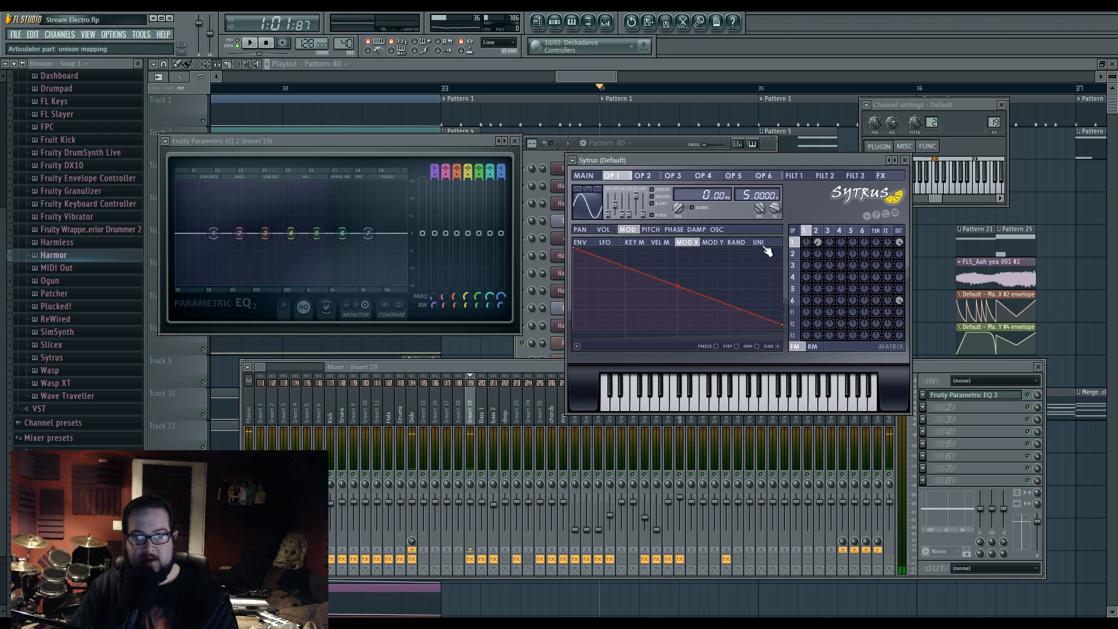
{"action": "left_click_drag", "start_coordinate": [778, 290], "coordinate": [783, 279]}
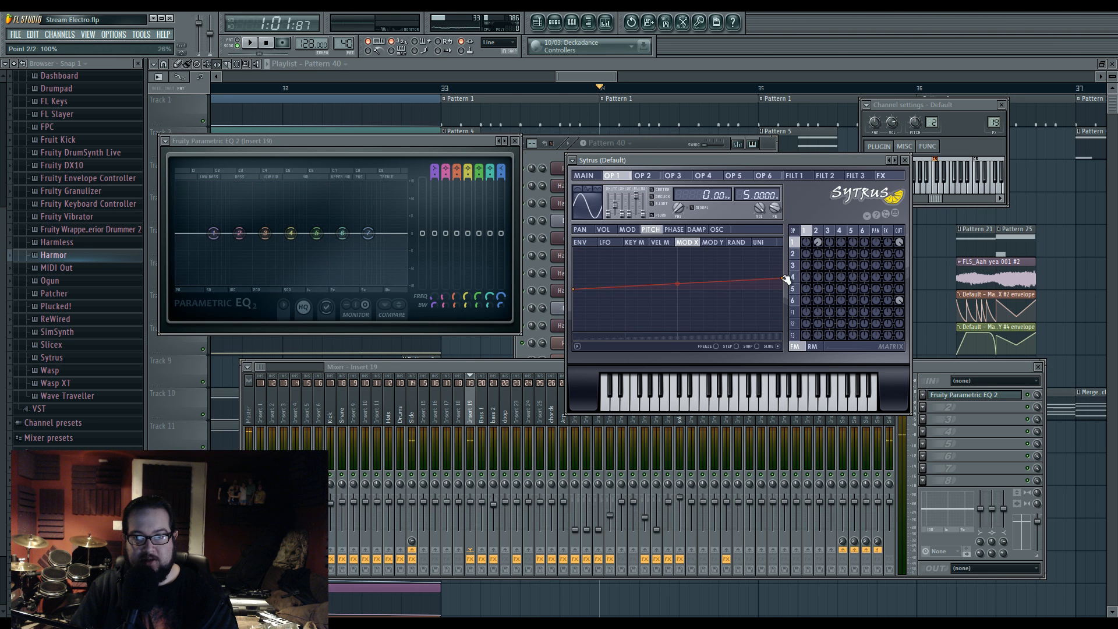
{"action": "left_click", "coordinate": [600, 176]}
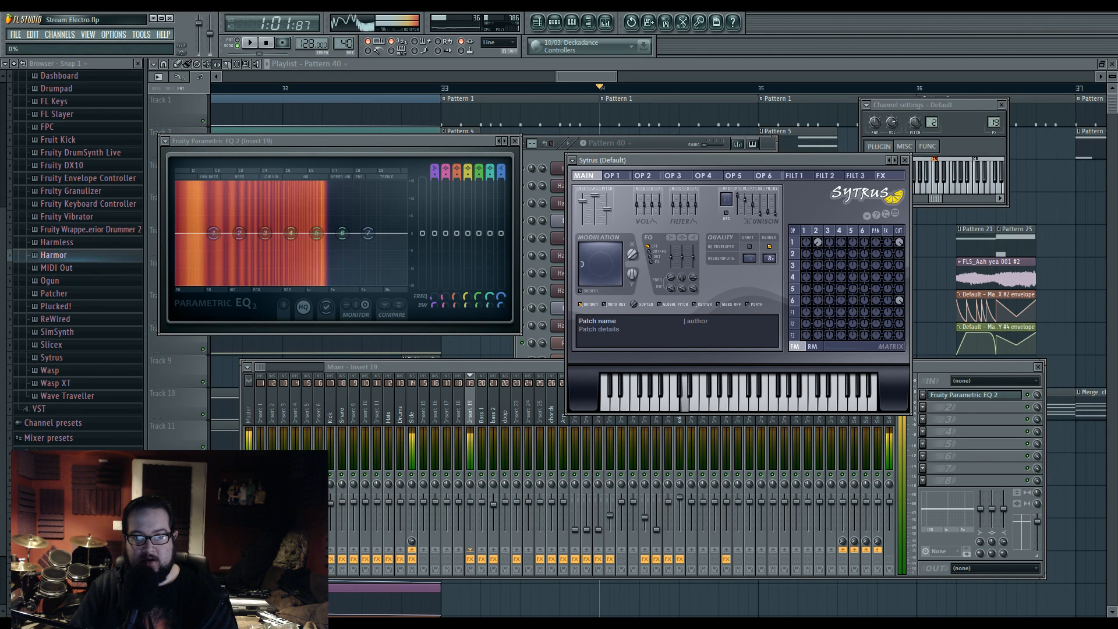
Step: Try sloping Operator 1's Mod X pitch curve slightly below centre at its end, and audition the sweep
{"action": "left_click", "coordinate": [612, 175]}
{"action": "left_click_drag", "start_coordinate": [784, 279], "coordinate": [784, 302]}
{"action": "left_click", "coordinate": [588, 175]}
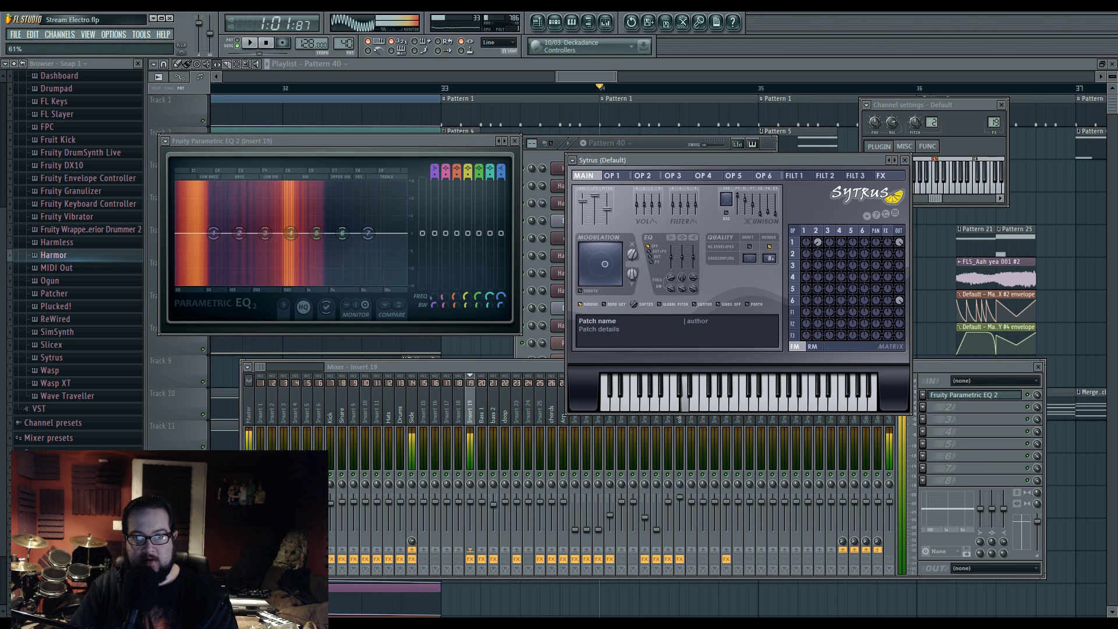
Step: Add a raised midpoint to Operator 1's Mod X pitch curve, set its end to about 4%, and audition the sweep
{"action": "left_click", "coordinate": [610, 176]}
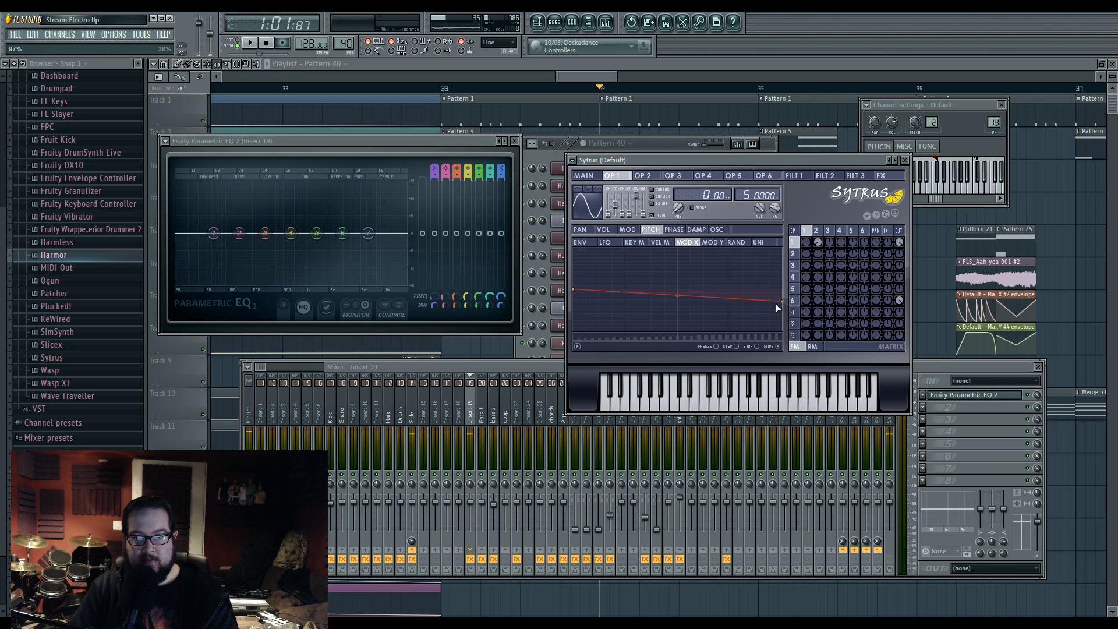
{"action": "right_click", "coordinate": [682, 265]}
{"action": "mouse_move", "coordinate": [784, 300]}
{"action": "left_mouse_down"}
{"action": "mouse_move", "coordinate": [784, 275]}
{"action": "mouse_move", "coordinate": [784, 287]}
{"action": "left_mouse_up"}
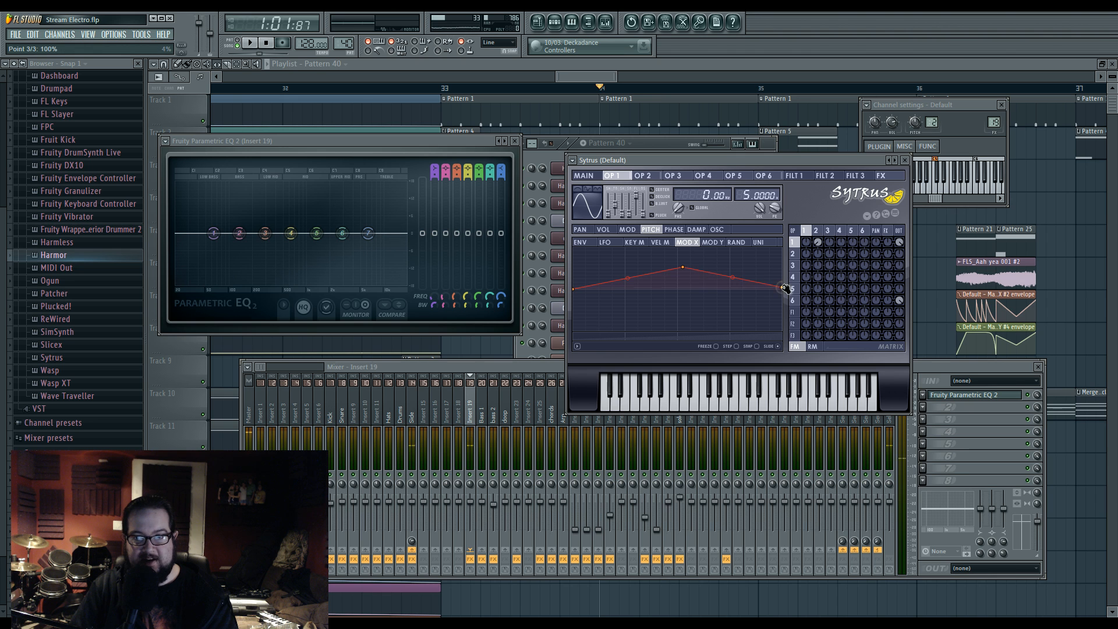
{"action": "left_click", "coordinate": [591, 175]}
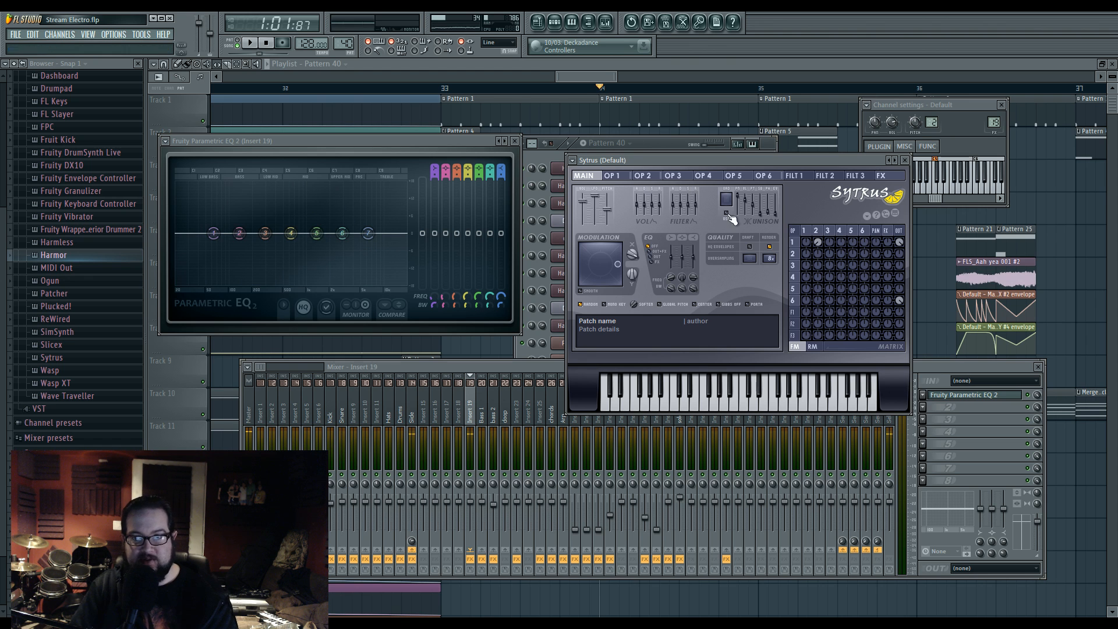
Step: Reshape Operator 2's waveform into a triangle and audition the X modulation sweep
{"action": "left_click", "coordinate": [818, 232]}
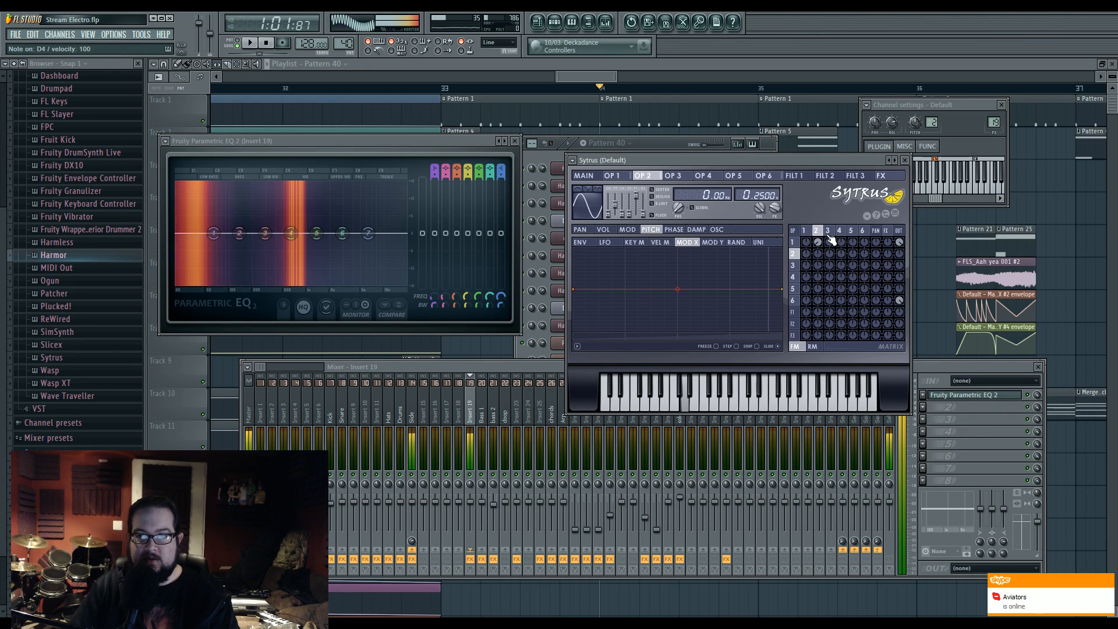
{"action": "left_click_drag", "start_coordinate": [818, 241], "coordinate": [818, 233]}
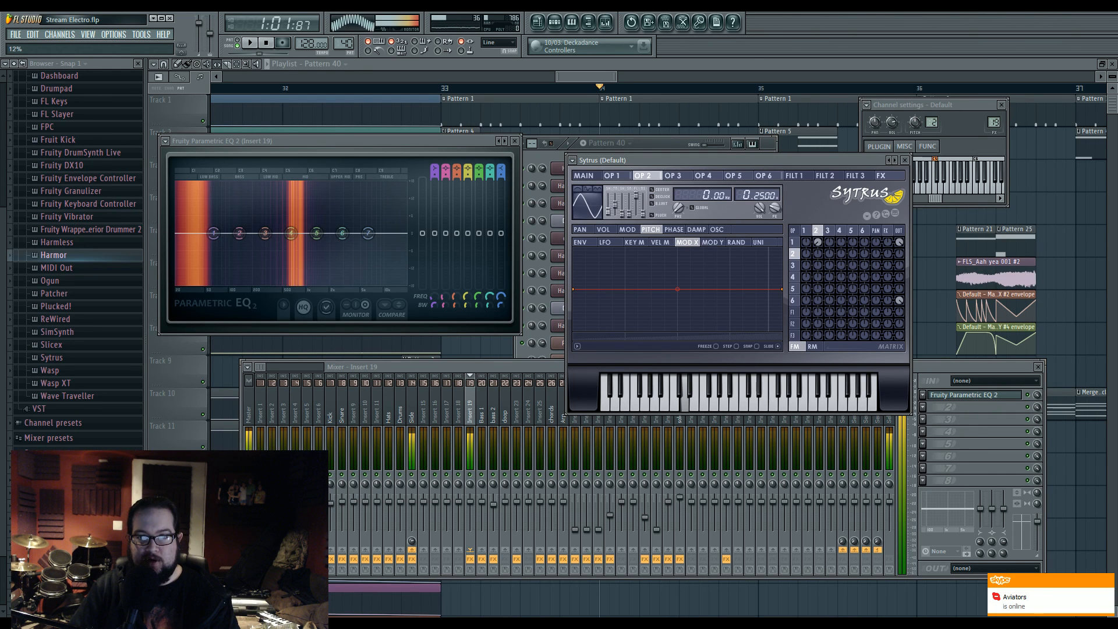
{"action": "left_click", "coordinate": [584, 175]}
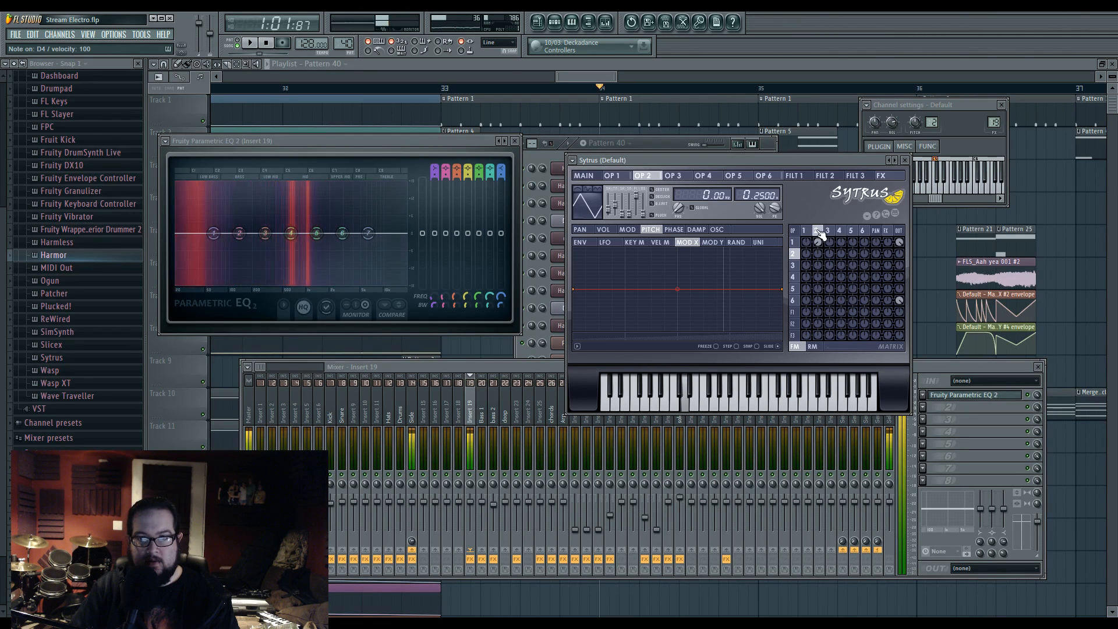
{"action": "left_click", "coordinate": [642, 175]}
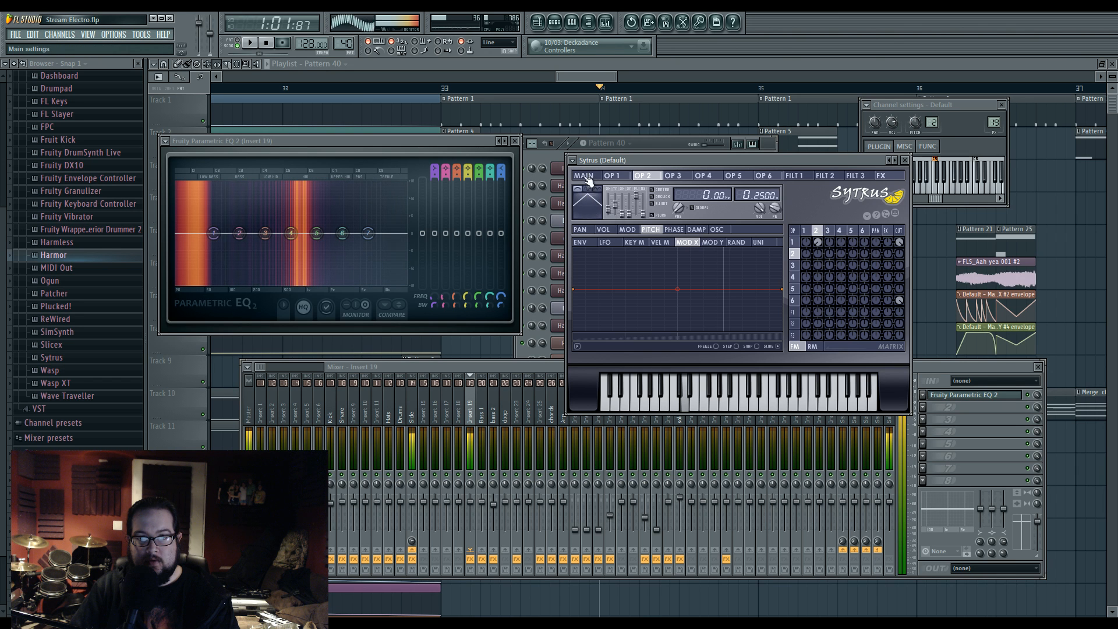
{"action": "left_click", "coordinate": [584, 176]}
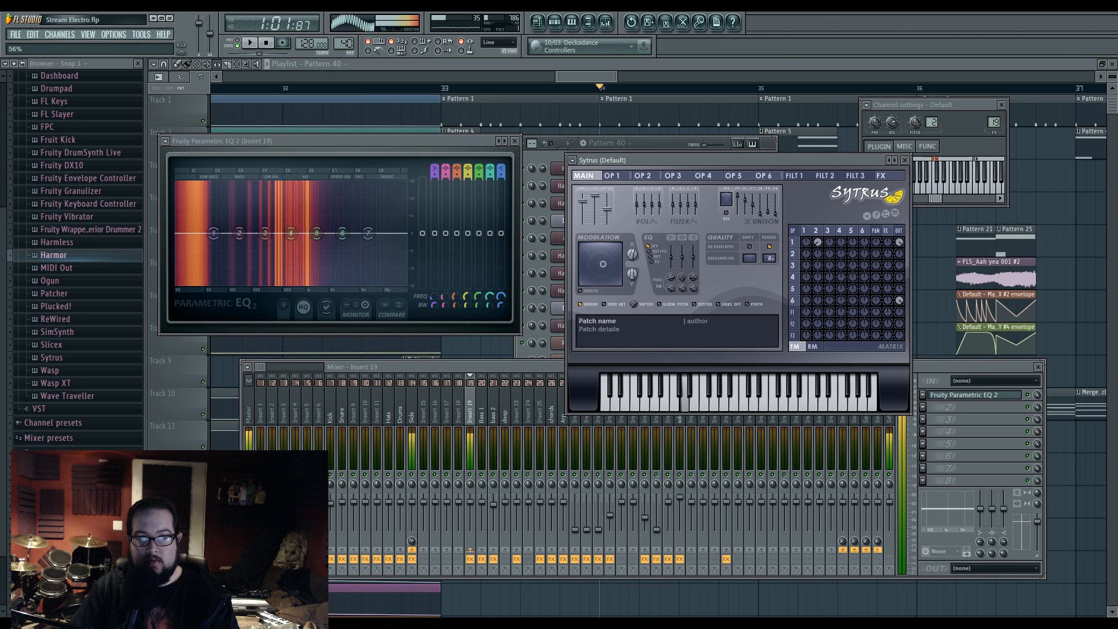
{"action": "left_click_drag", "start_coordinate": [587, 263], "coordinate": [606, 264]}
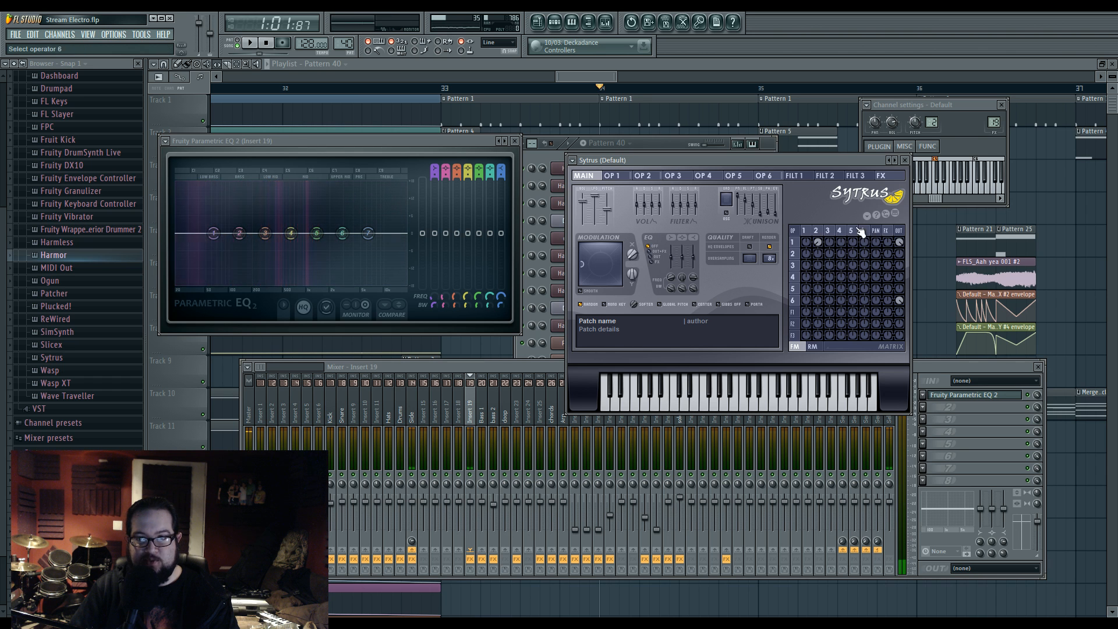
Step: Delete the raised midpoint from Operator 1's Mod X pitch curve, flatten the curve to centre, and audition the sweep
{"action": "left_click", "coordinate": [792, 241]}
{"action": "right_click", "coordinate": [688, 292]}
{"action": "left_click", "coordinate": [705, 308]}
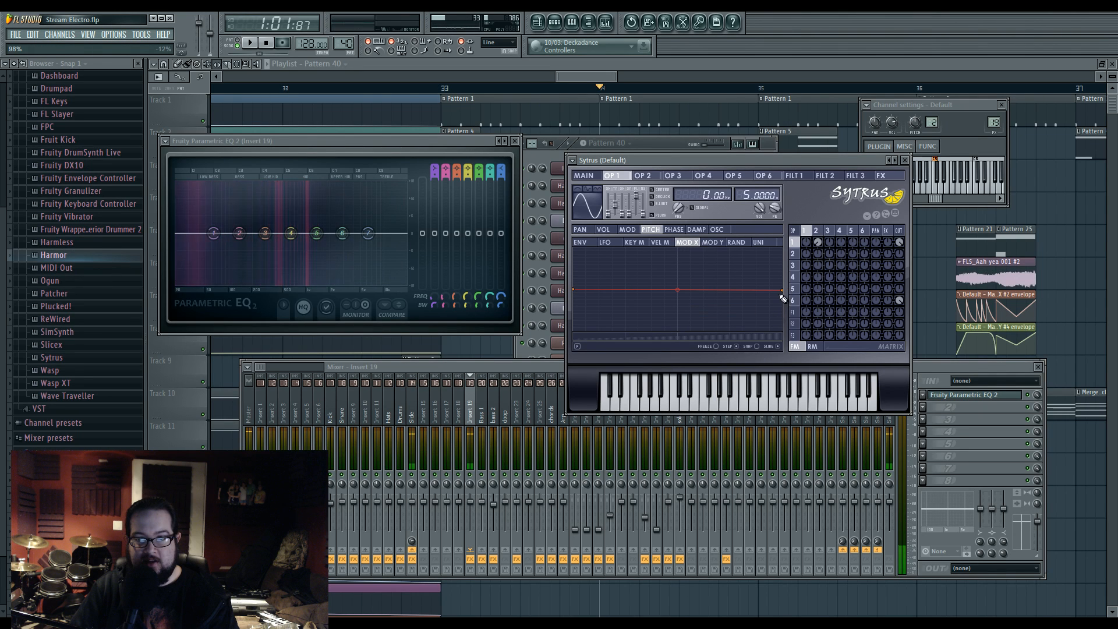
{"action": "left_click", "coordinate": [757, 346]}
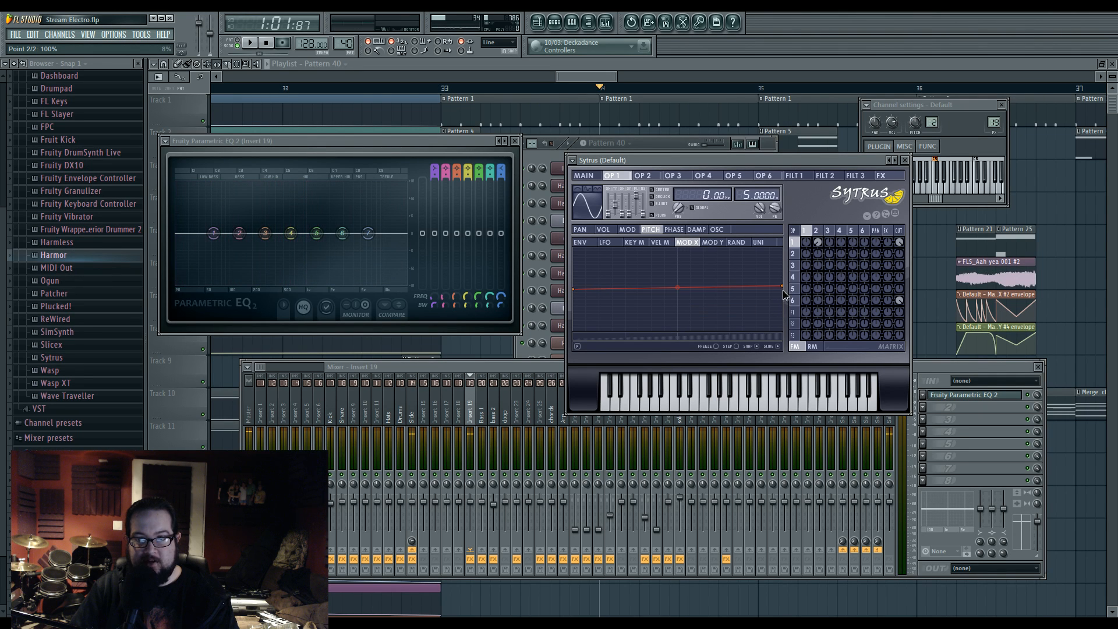
{"action": "left_click", "coordinate": [583, 175]}
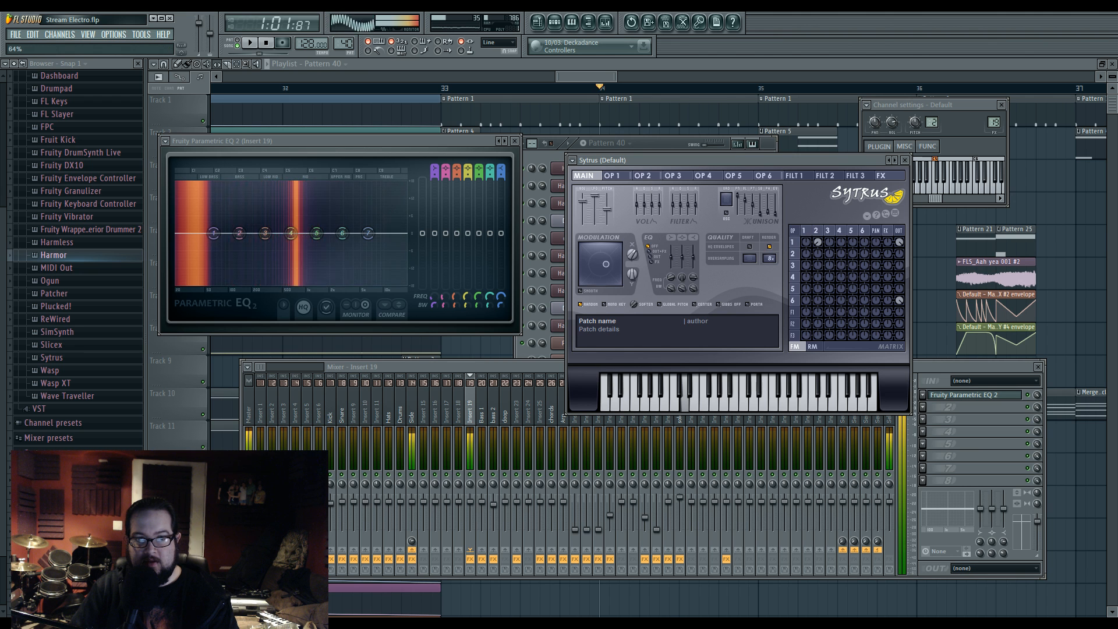
{"action": "left_click", "coordinate": [612, 175]}
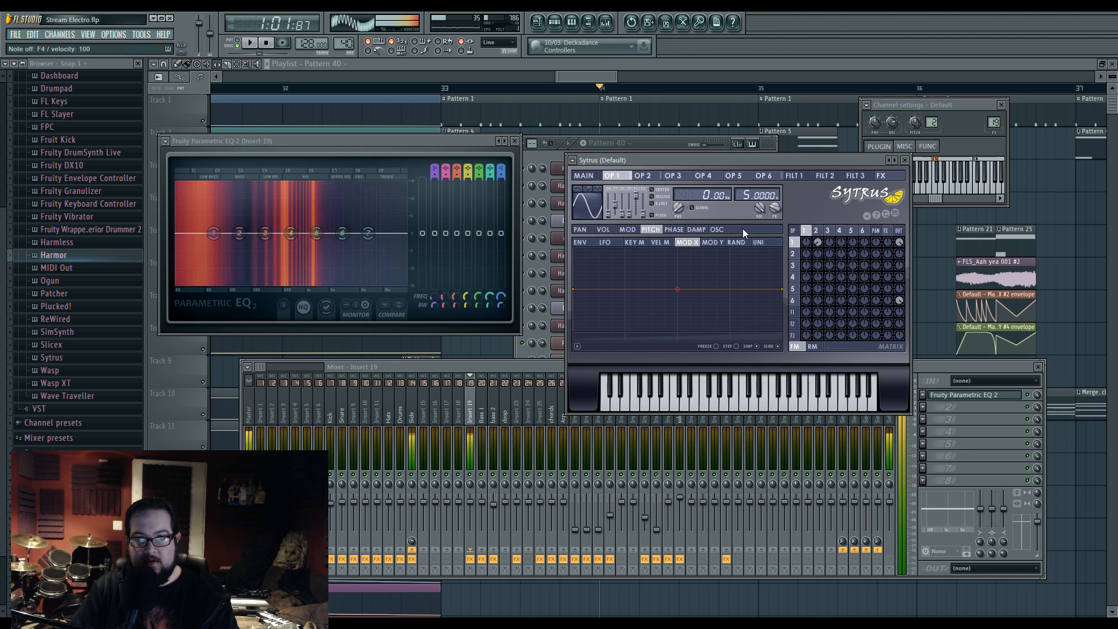
Step: Reshape Operator 2's triangle waveform so that its second half is flat, auditioning the X modulation sweep
{"action": "left_click", "coordinate": [642, 175]}
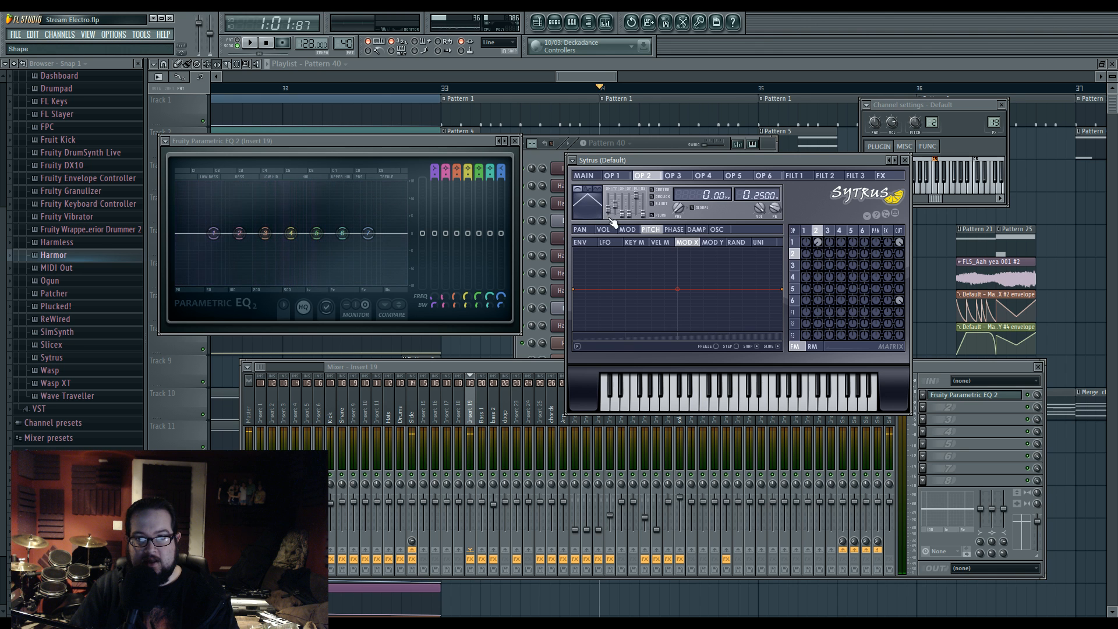
{"action": "left_click", "coordinate": [584, 177]}
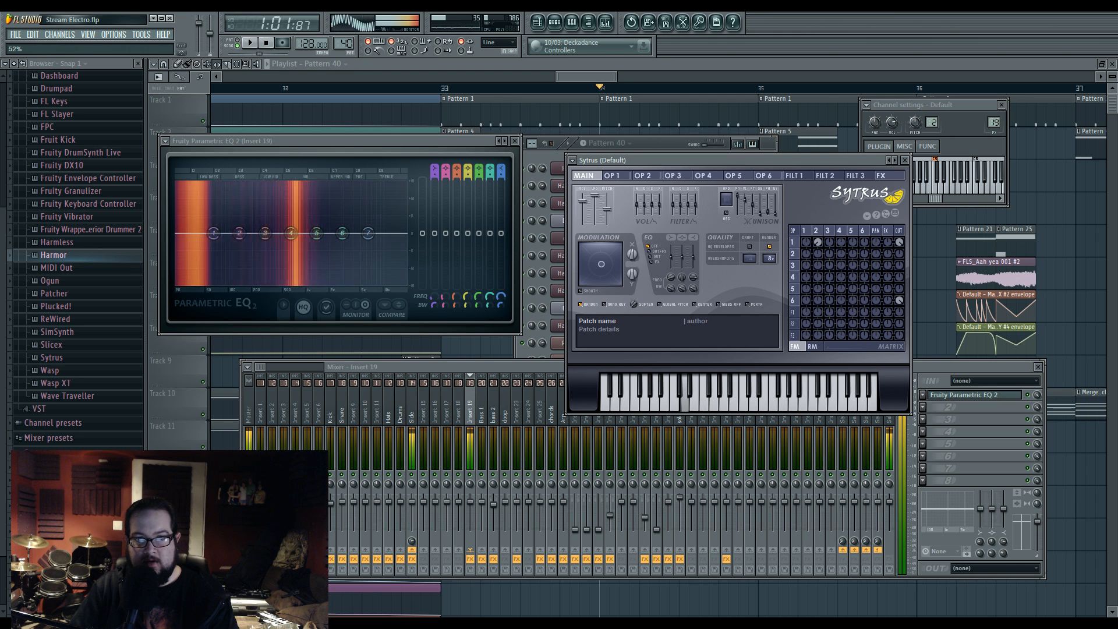
{"action": "left_click", "coordinate": [817, 231]}
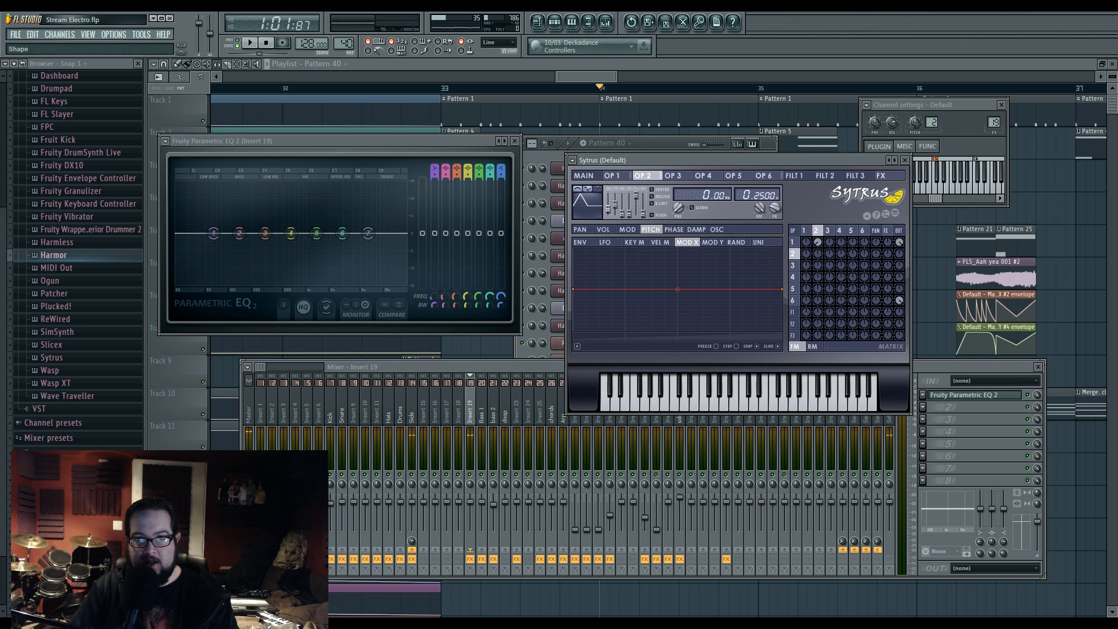
Step: Send Operator 3 to the output and raise Operator 4's frequency modulation of Operator 3 in the matrix
{"action": "left_click", "coordinate": [584, 175]}
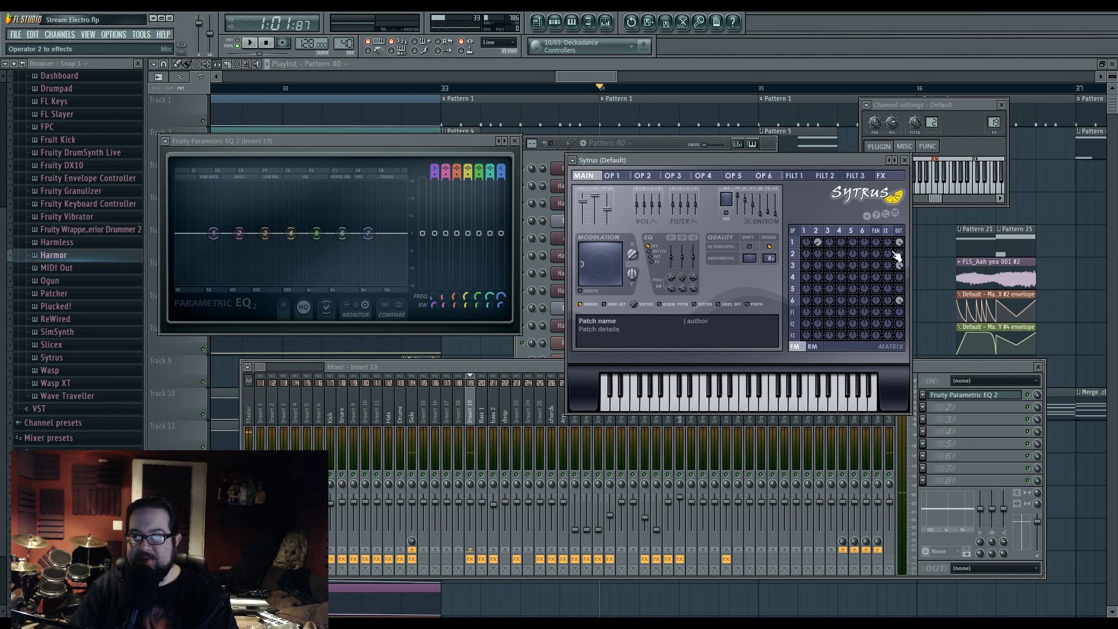
{"action": "left_click", "coordinate": [840, 233]}
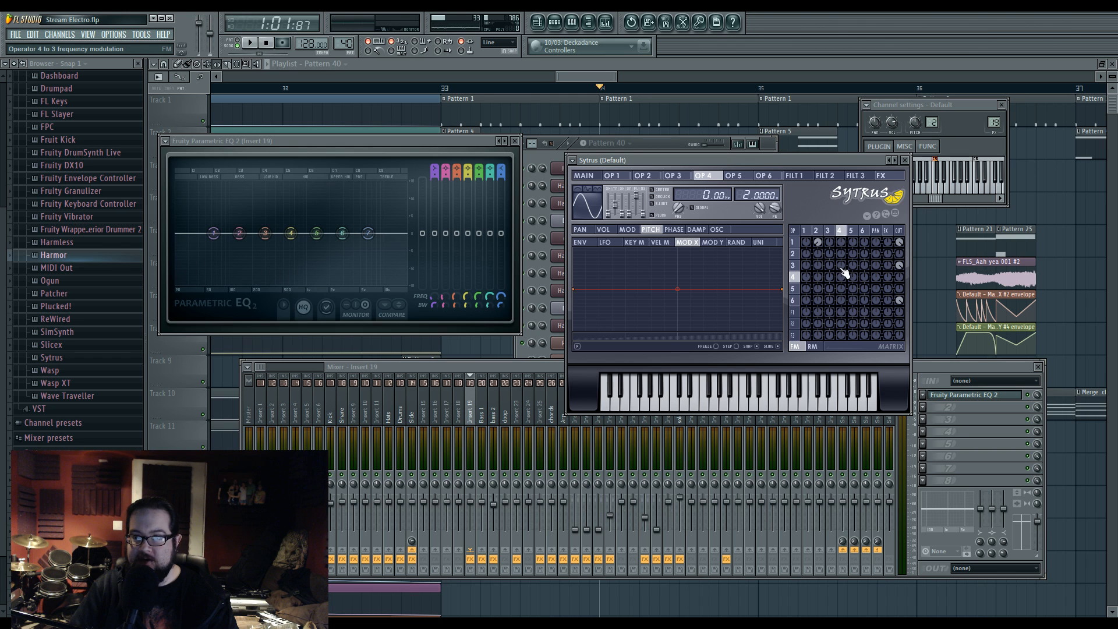
{"action": "left_click_drag", "start_coordinate": [842, 266], "coordinate": [842, 256]}
Step: Slope Operator 3's Mod X modulation curve down to about 25% at its end and audition the sound
{"action": "left_click", "coordinate": [792, 265]}
{"action": "left_click", "coordinate": [627, 229]}
{"action": "left_click_drag", "start_coordinate": [780, 298], "coordinate": [778, 312]}
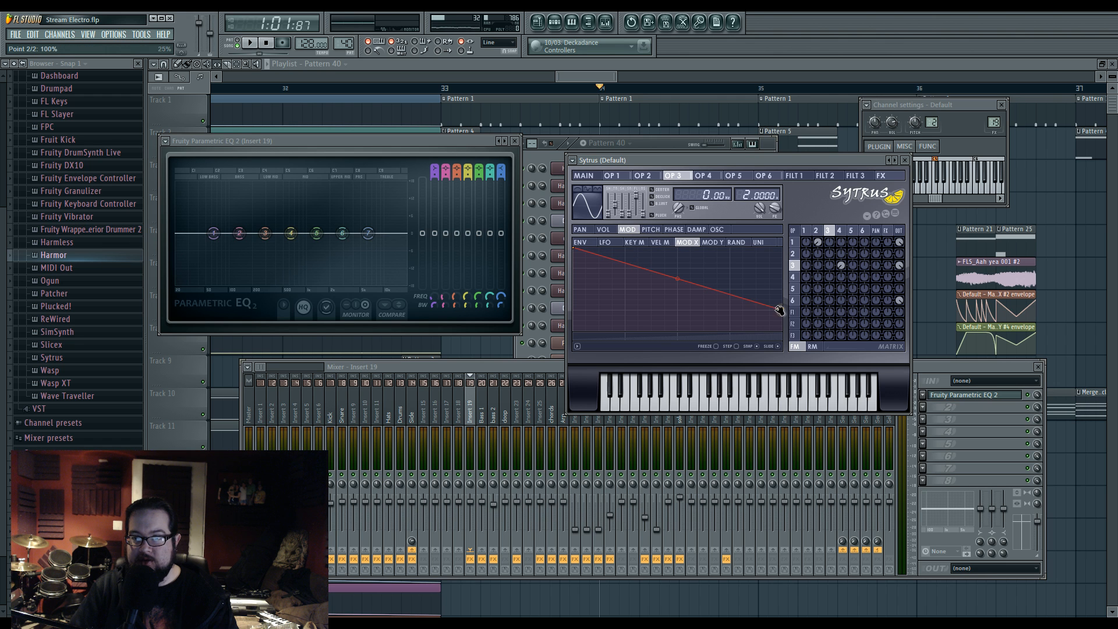
{"action": "left_click", "coordinate": [584, 176]}
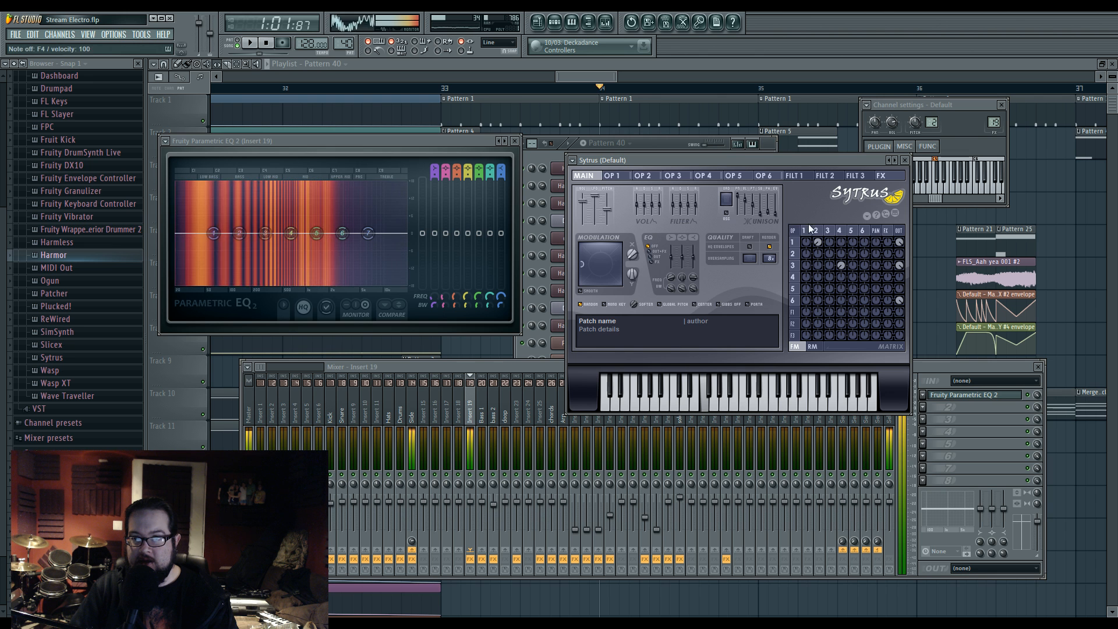
Step: Set Operator 3's frequency ratio to 5.0000 and audition the X modulation sweep
{"action": "left_click", "coordinate": [829, 231]}
{"action": "left_click_drag", "start_coordinate": [747, 196], "coordinate": [747, 187]}
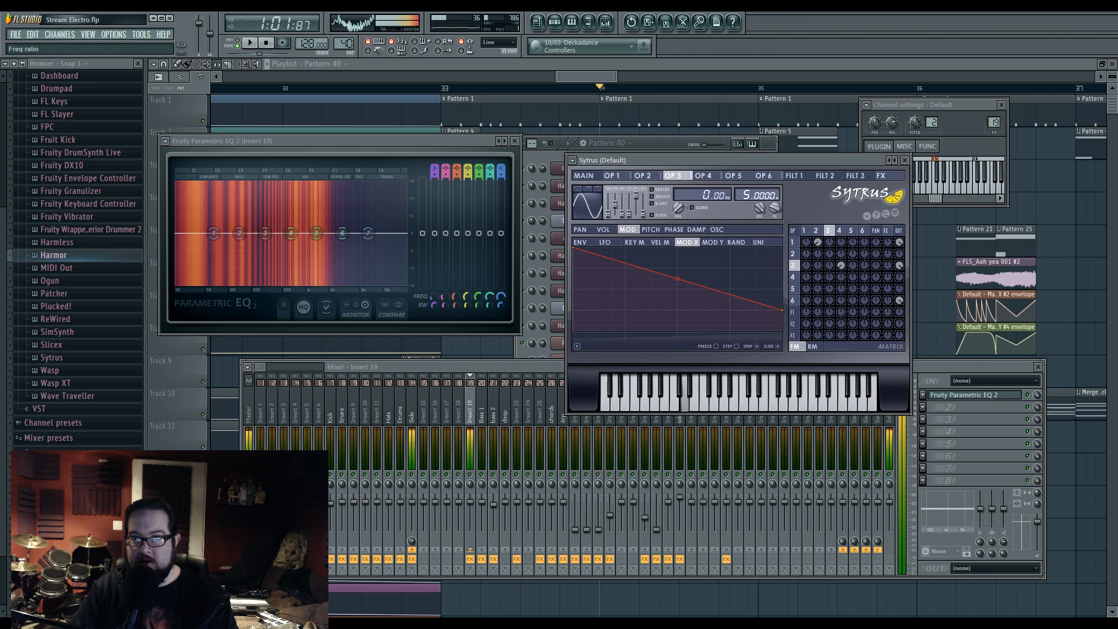
{"action": "left_click", "coordinate": [805, 231]}
{"action": "left_click", "coordinate": [829, 231]}
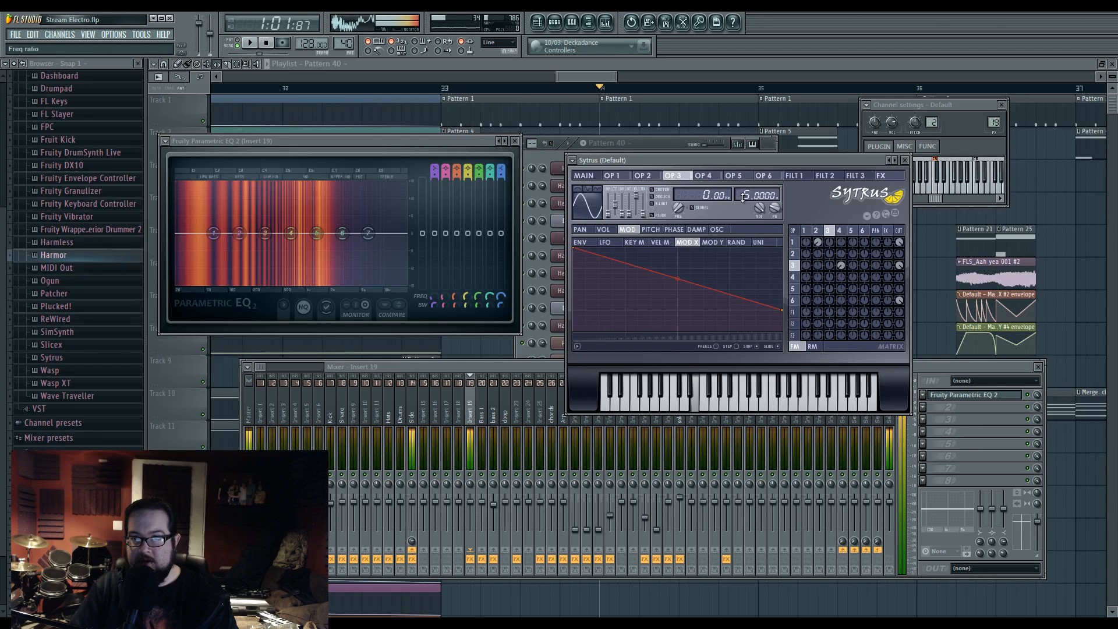
{"action": "left_click", "coordinate": [584, 175]}
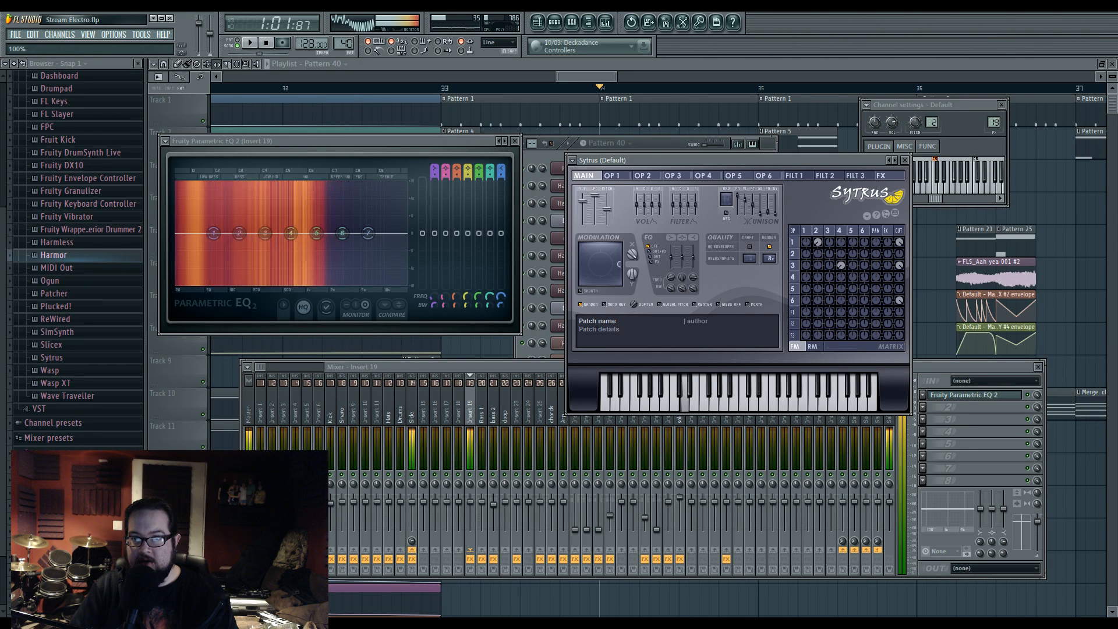
Step: Route Operator 3 through Filter 1, enable its waveshaper with a curve that stays at zero before rising and levelling off, and audition it
{"action": "left_click_drag", "start_coordinate": [632, 253], "coordinate": [632, 239]}
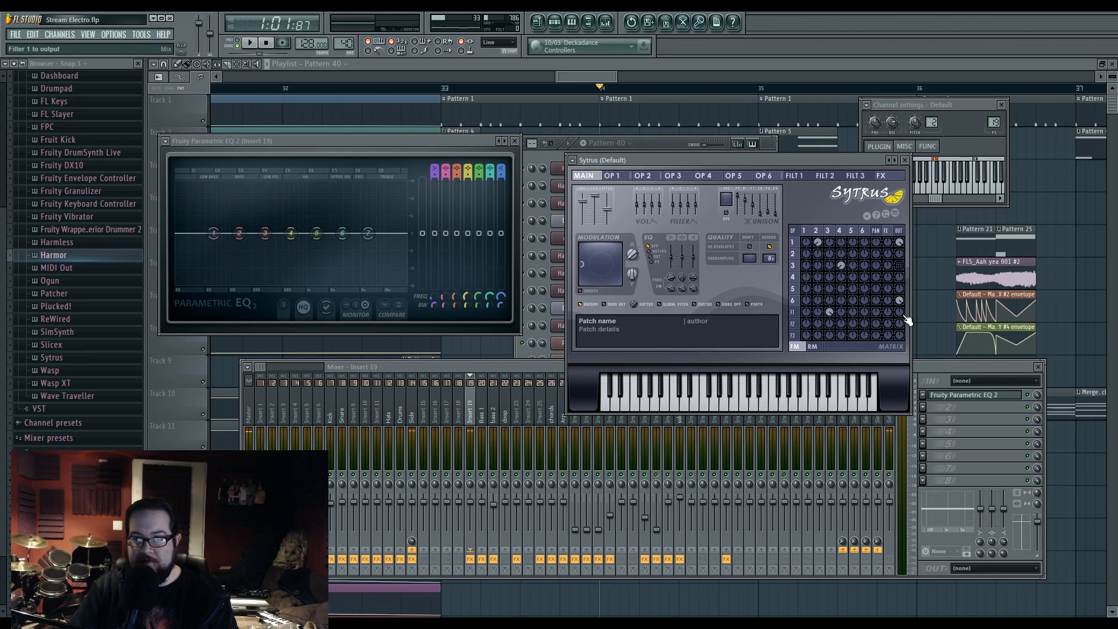
{"action": "left_click", "coordinate": [791, 311]}
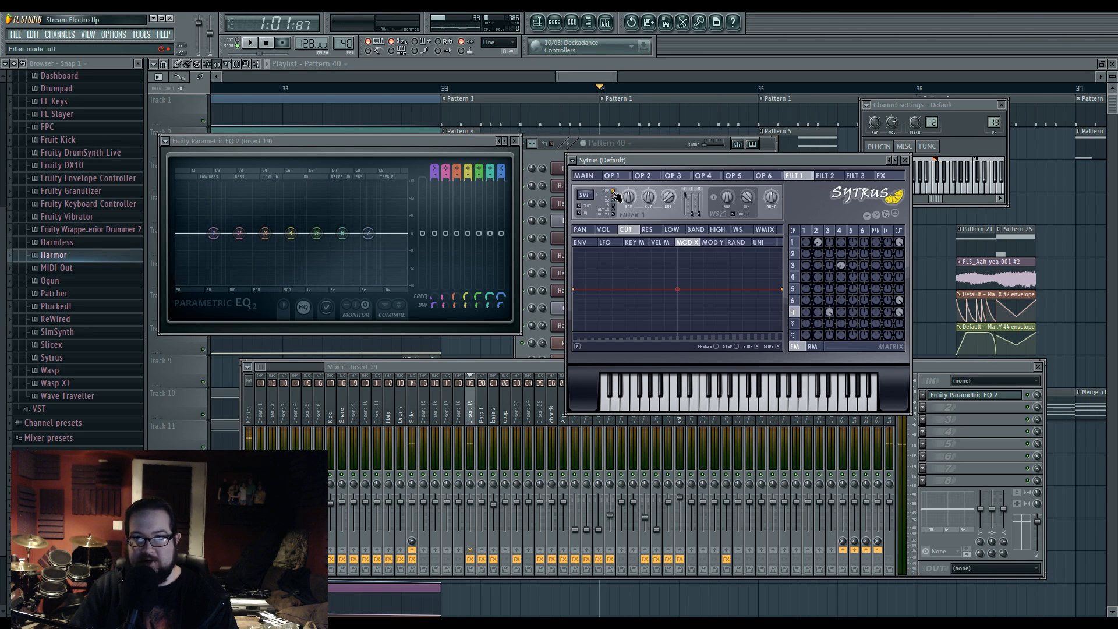
{"action": "left_click", "coordinate": [737, 229]}
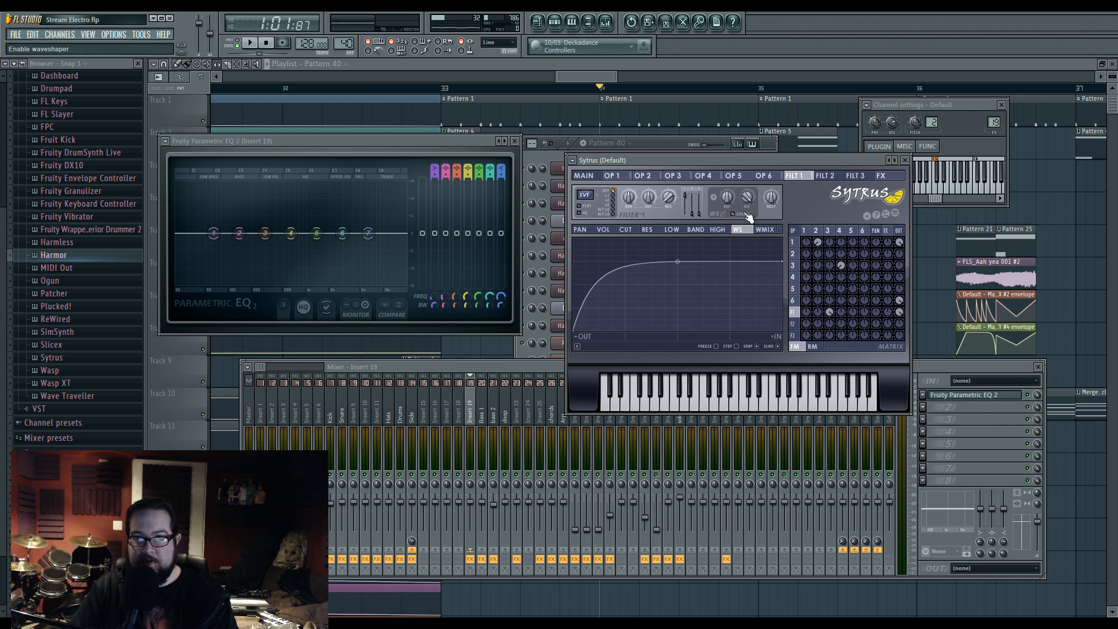
{"action": "right_click", "coordinate": [625, 330]}
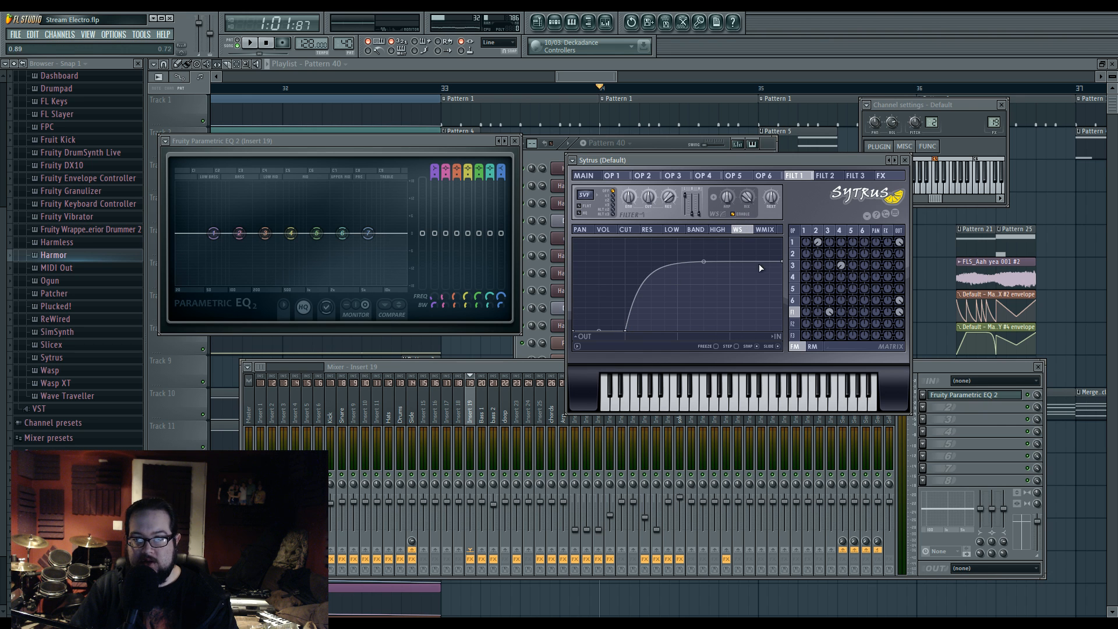
{"action": "left_click", "coordinate": [583, 175]}
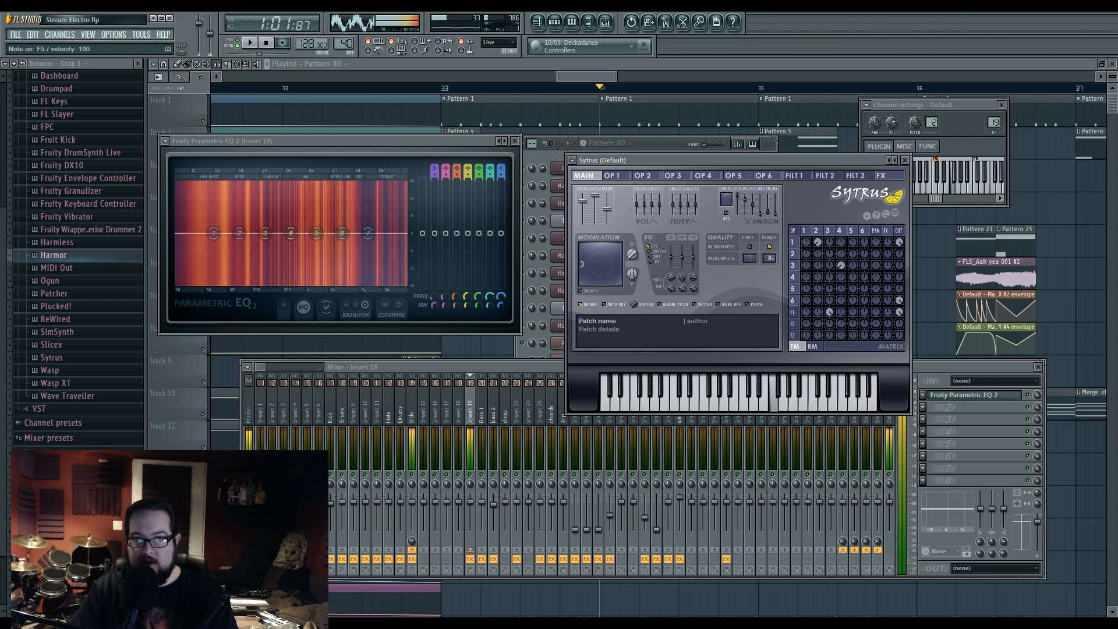
Step: Reshape Operator 4's waveform into a sine and audition the modulated sound
{"action": "left_click", "coordinate": [839, 231]}
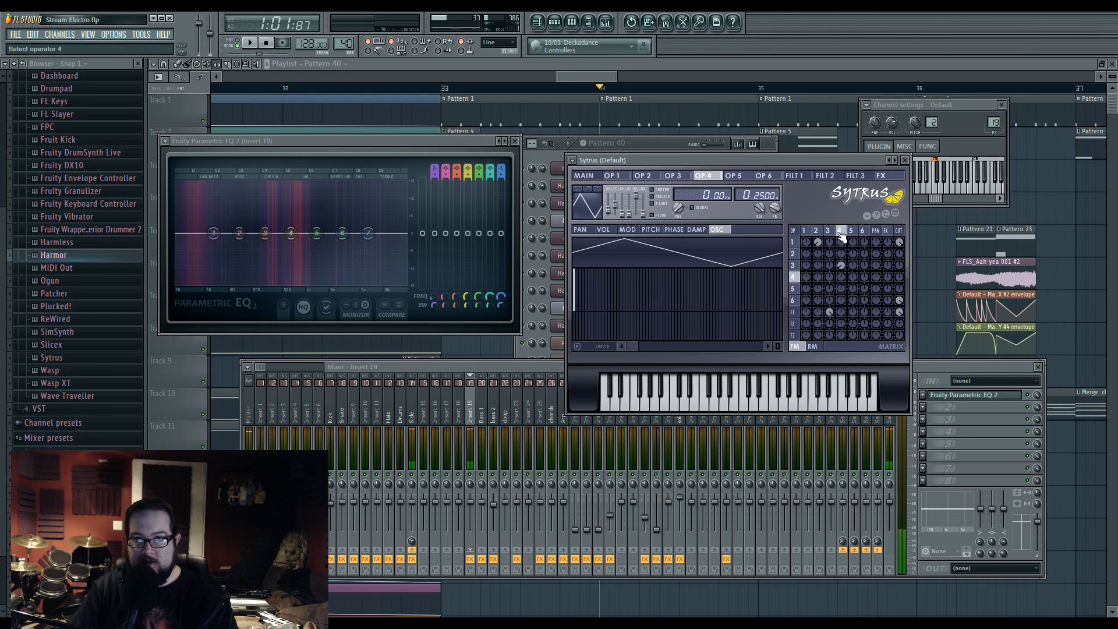
{"action": "left_click_drag", "start_coordinate": [608, 208], "coordinate": [607, 215]}
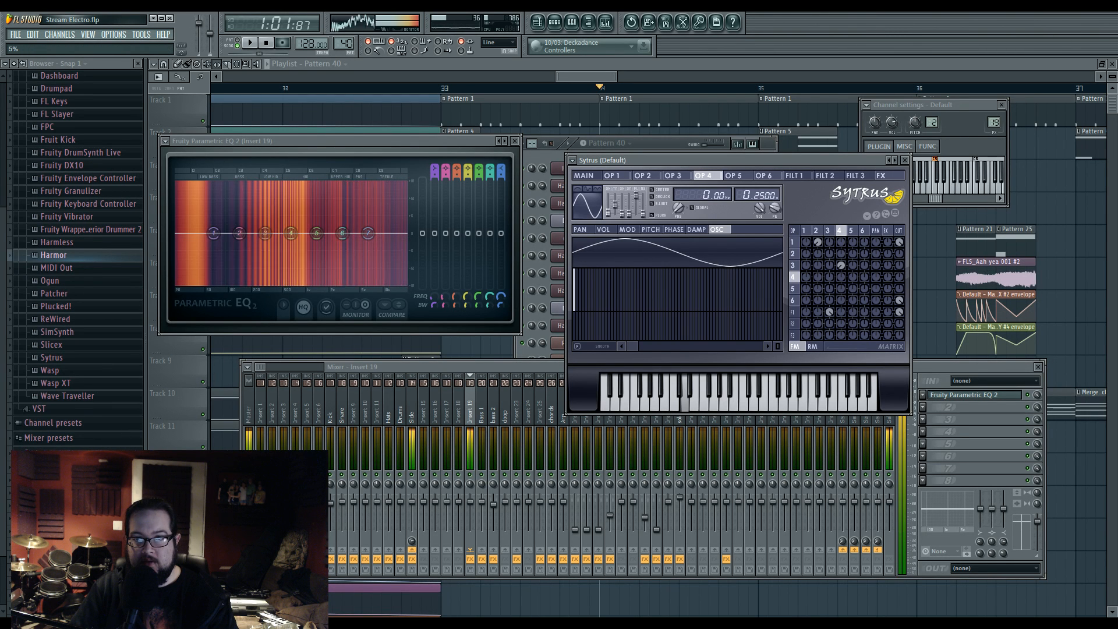
{"action": "left_click", "coordinate": [593, 176]}
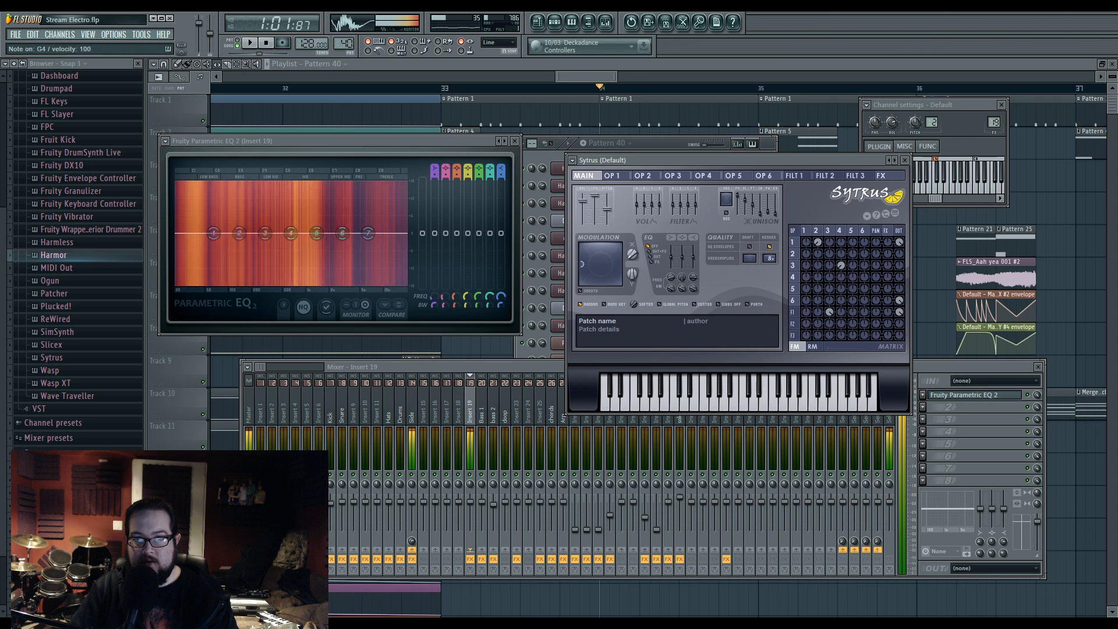
{"action": "mouse_move", "coordinate": [632, 254]}
{"action": "left_mouse_down"}
{"action": "mouse_move", "coordinate": [633, 225]}
{"action": "mouse_move", "coordinate": [632, 283]}
{"action": "mouse_move", "coordinate": [632, 233]}
{"action": "mouse_move", "coordinate": [629, 262]}
{"action": "left_mouse_up"}
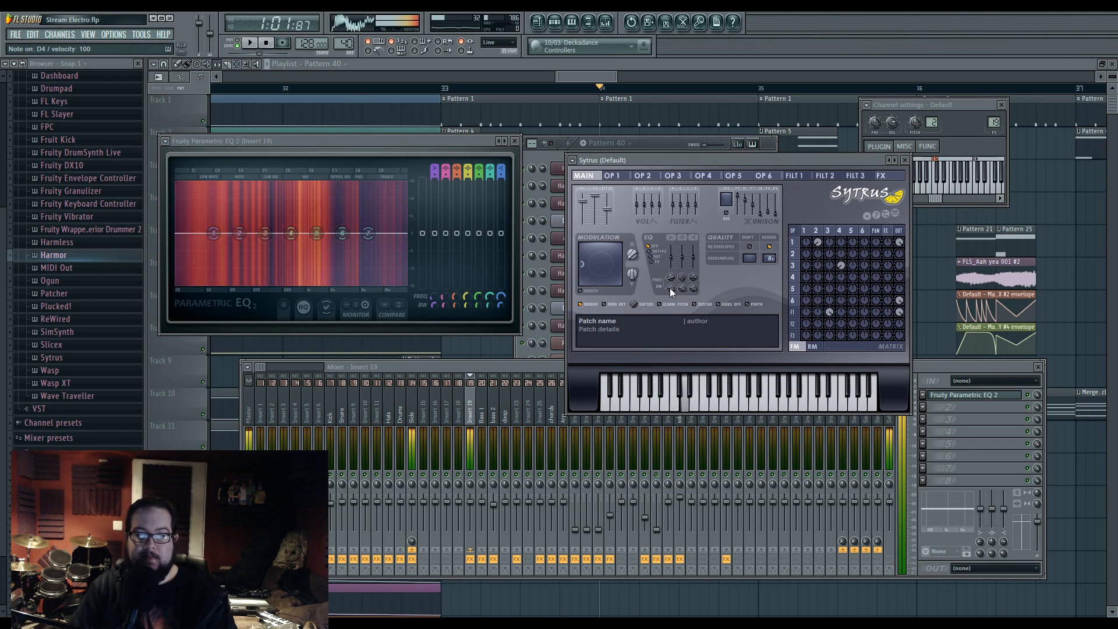
Step: Detune Operator 4's frequency ratio to 0.2510 and audition the sound
{"action": "left_click", "coordinate": [655, 145]}
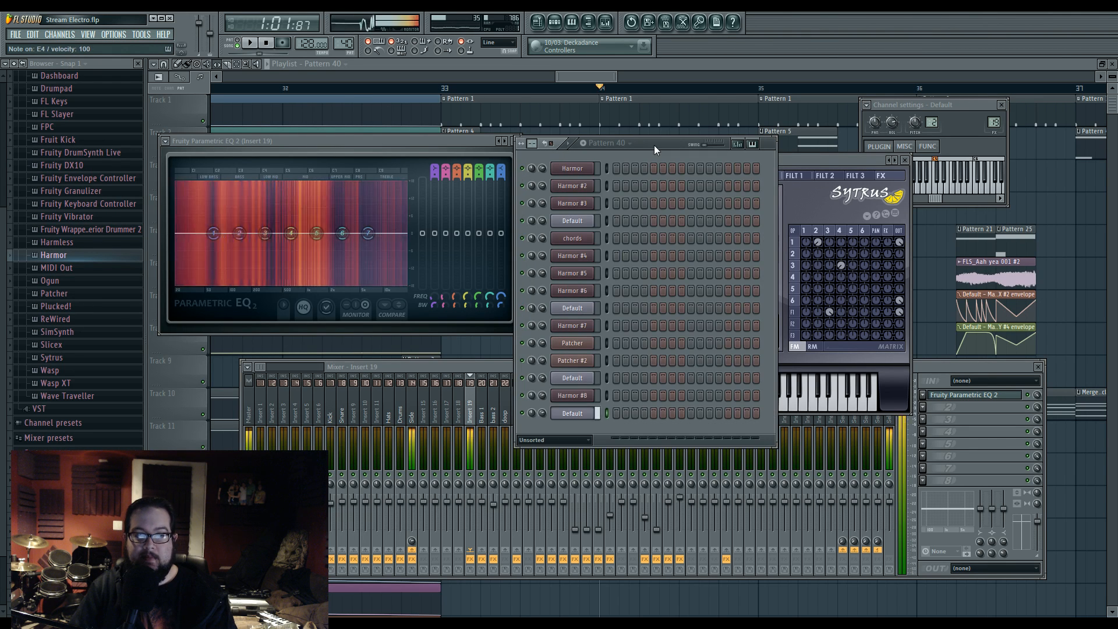
{"action": "left_click", "coordinate": [833, 162]}
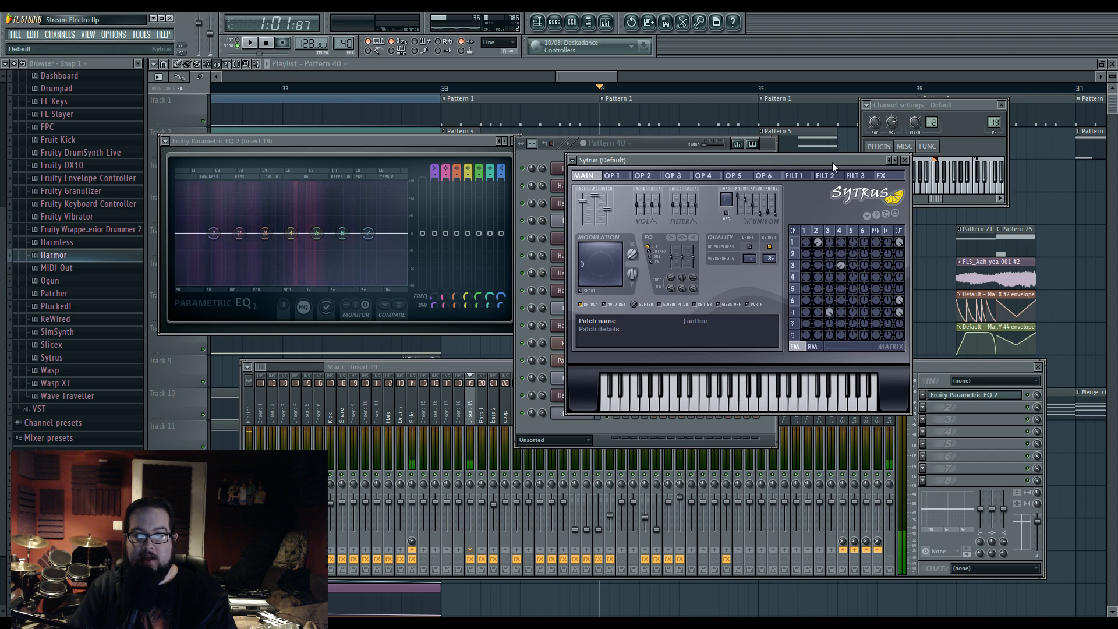
{"action": "left_click", "coordinate": [840, 230]}
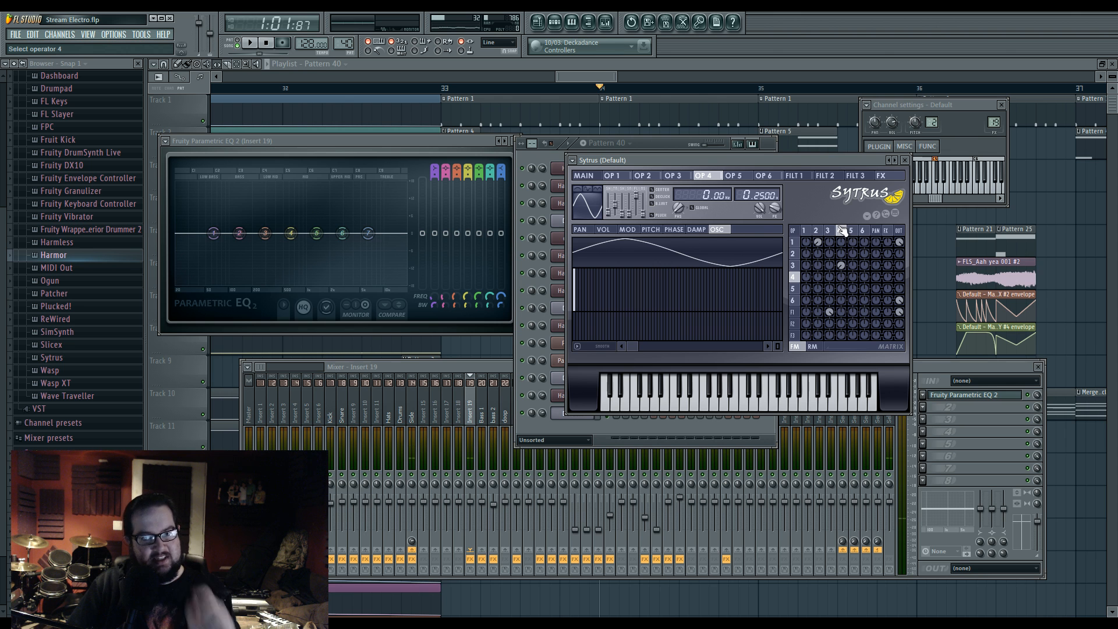
{"action": "key", "text": "c"}
{"action": "left_click_drag", "start_coordinate": [753, 193], "coordinate": [766, 197]}
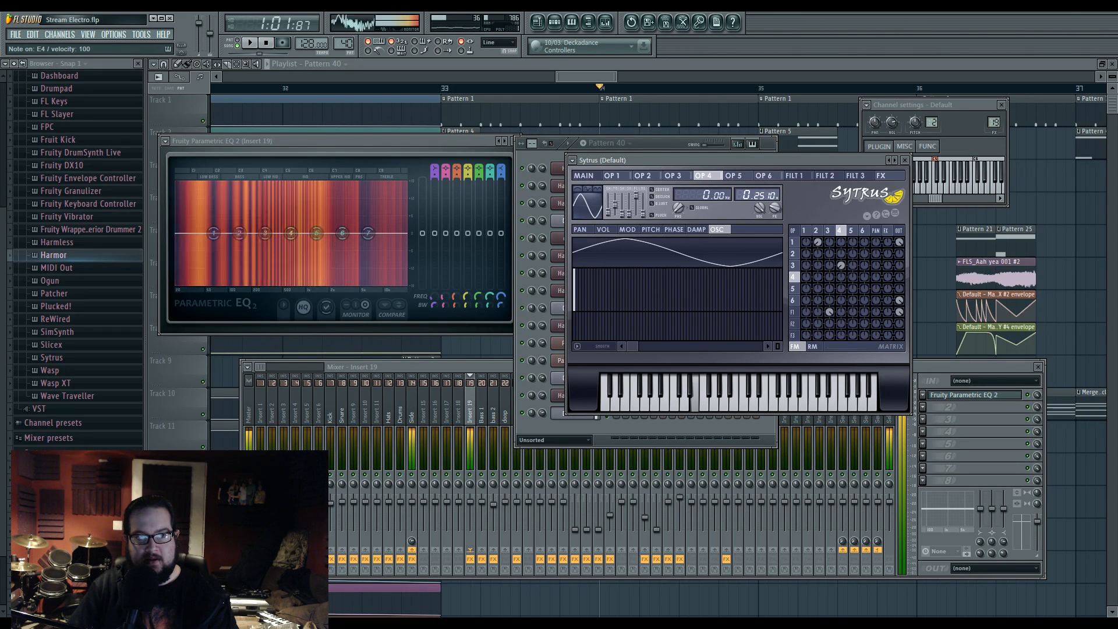
{"action": "key", "text": "n"}
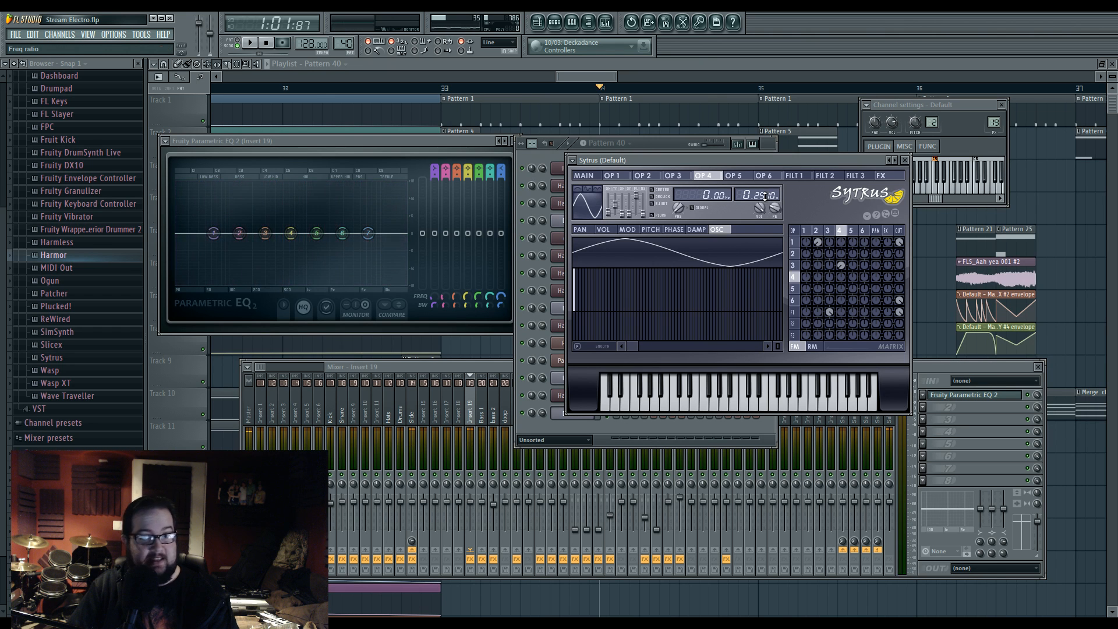
Step: Try detuning Operator 1's frequency ratio to 5.0400 and panning Filter 1 100% right, auditioning the modulation sweep
{"action": "left_click", "coordinate": [817, 231]}
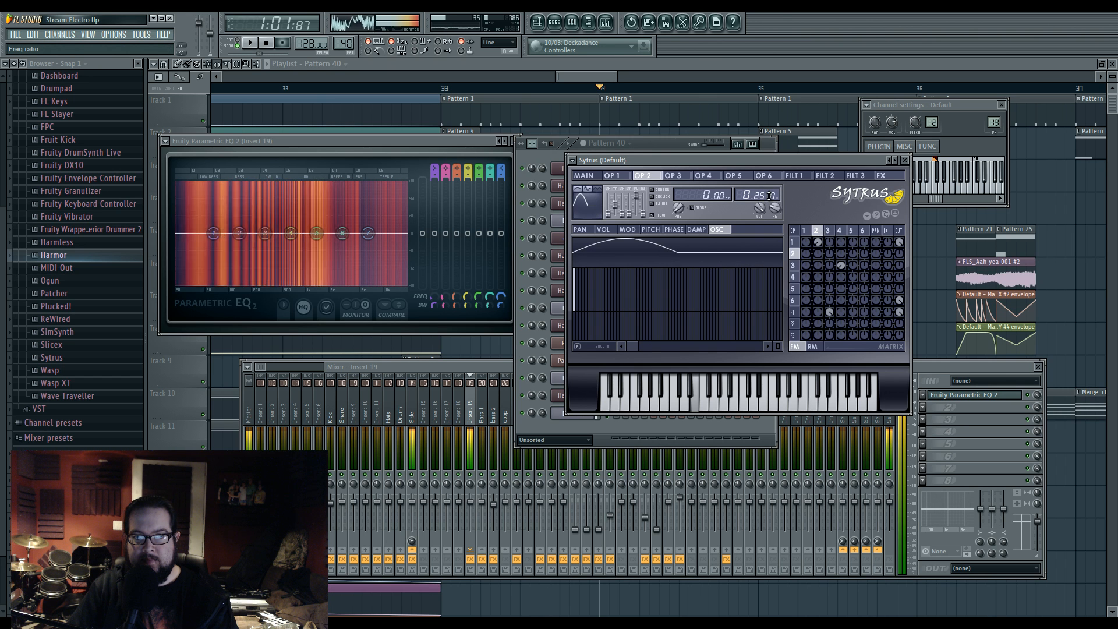
{"action": "left_click", "coordinate": [804, 230]}
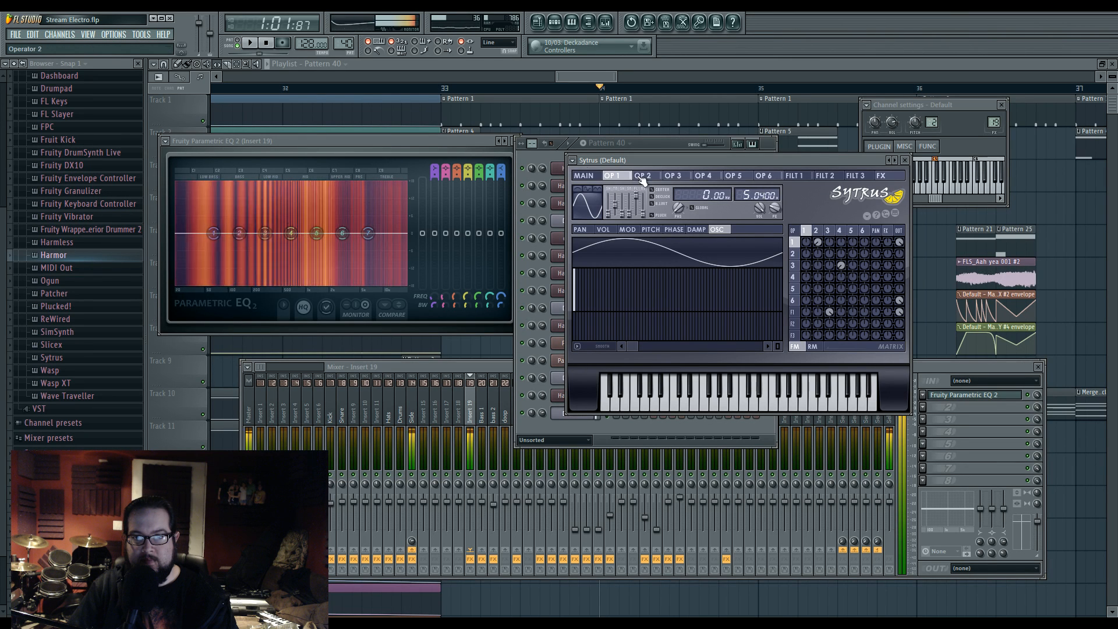
{"action": "left_click", "coordinate": [583, 175]}
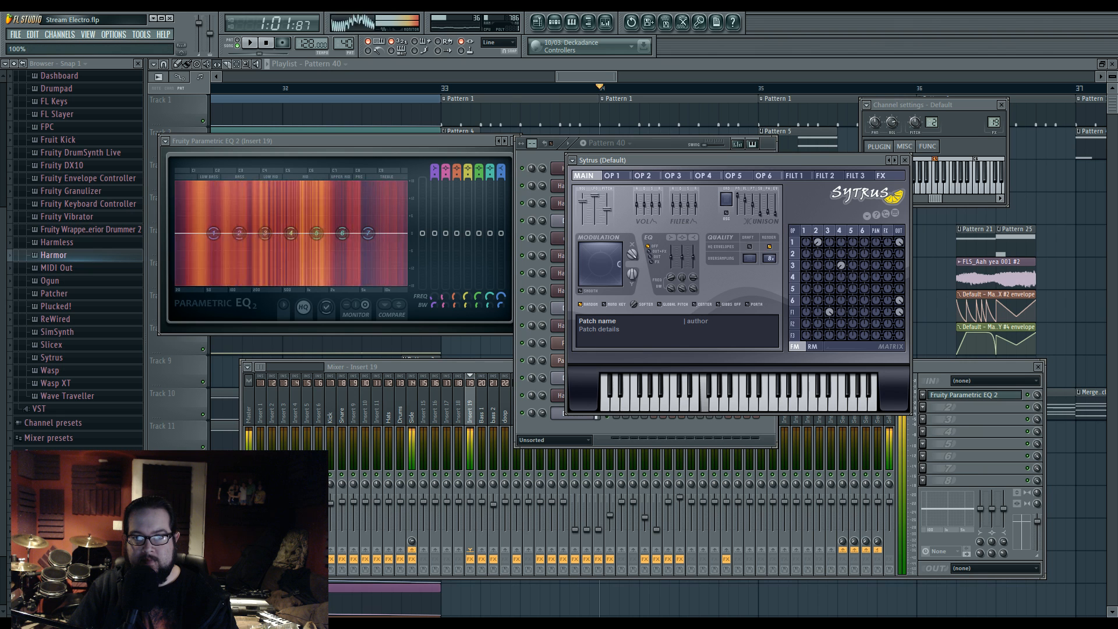
{"action": "left_click", "coordinate": [813, 230]}
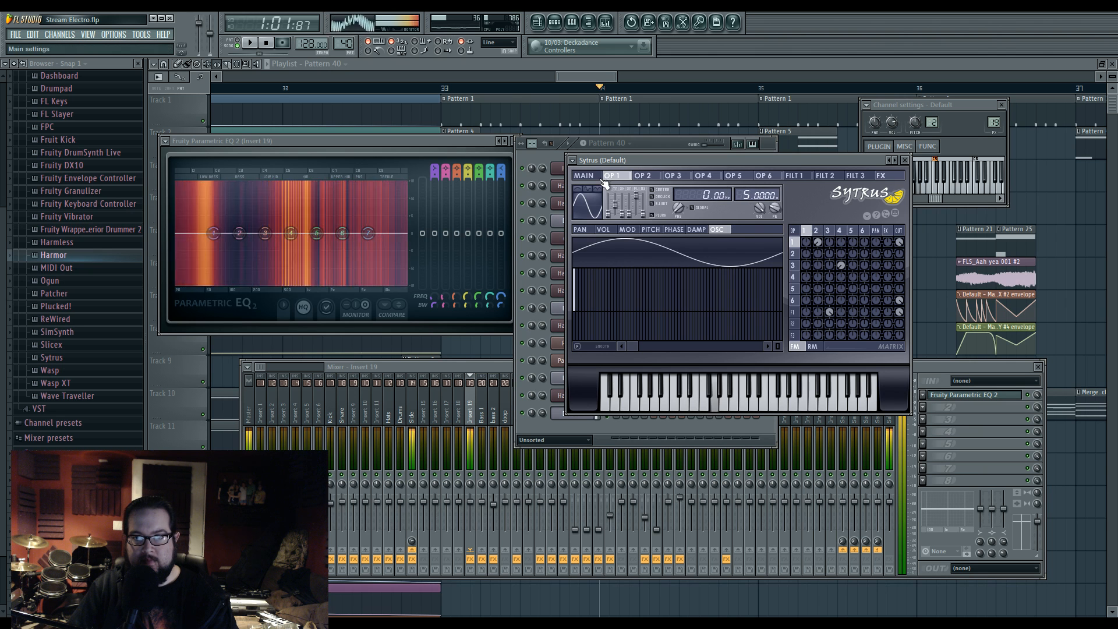
{"action": "left_click", "coordinate": [599, 176]}
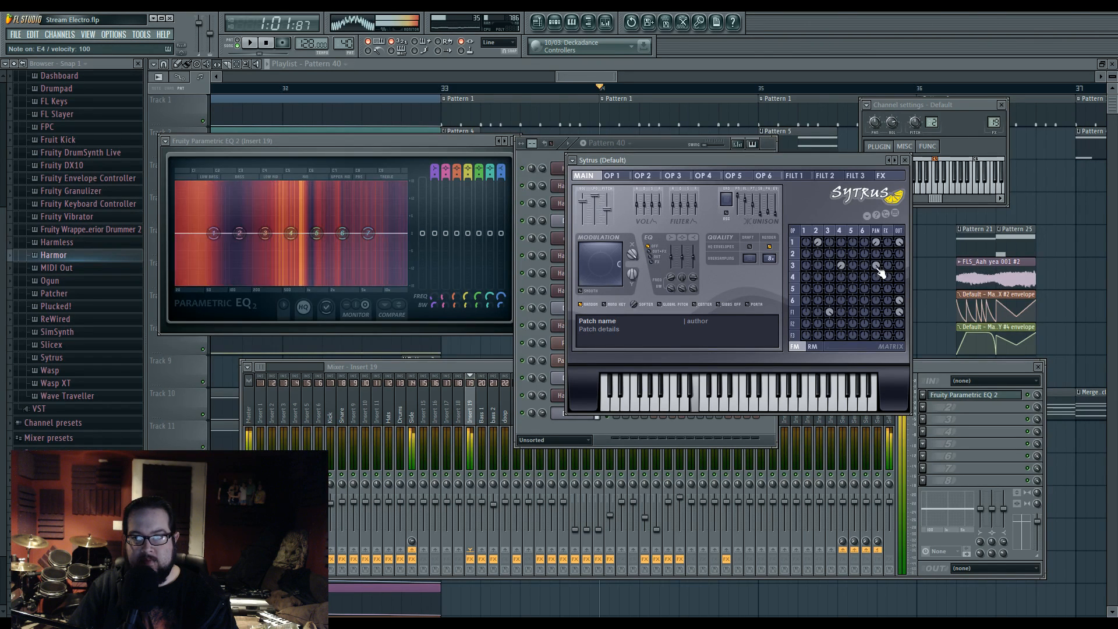
{"action": "left_click_drag", "start_coordinate": [877, 313], "coordinate": [877, 291]}
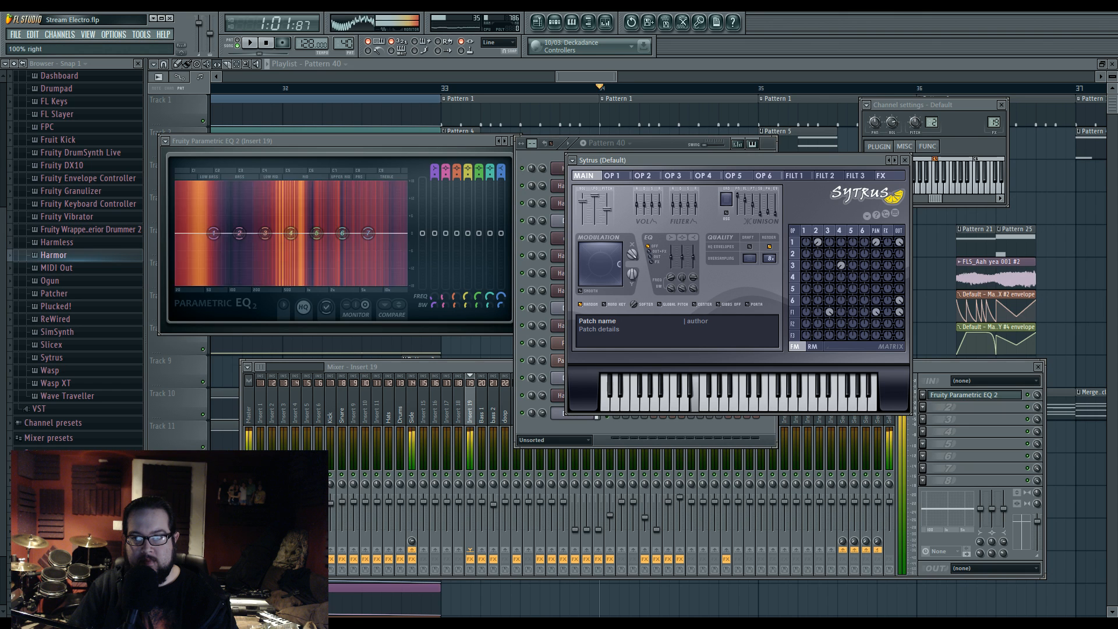
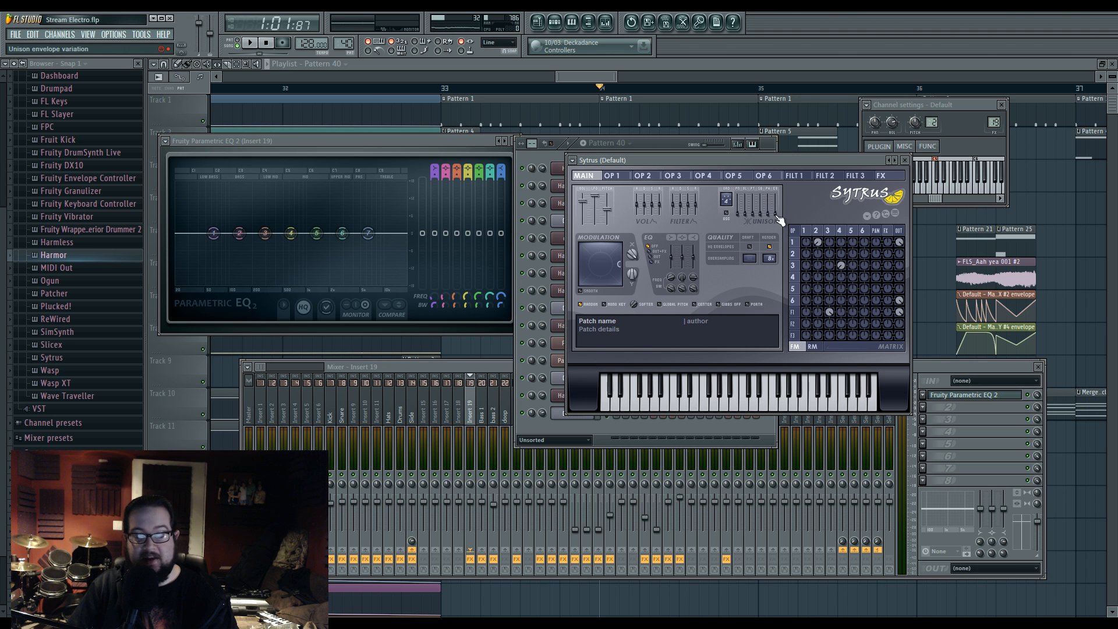
Step: Shape Operator 2's phase unison curve with a peak of about 50% at 33%, a dip of about -50% at 67%, and a slightly negative end
{"action": "left_click", "coordinate": [817, 231]}
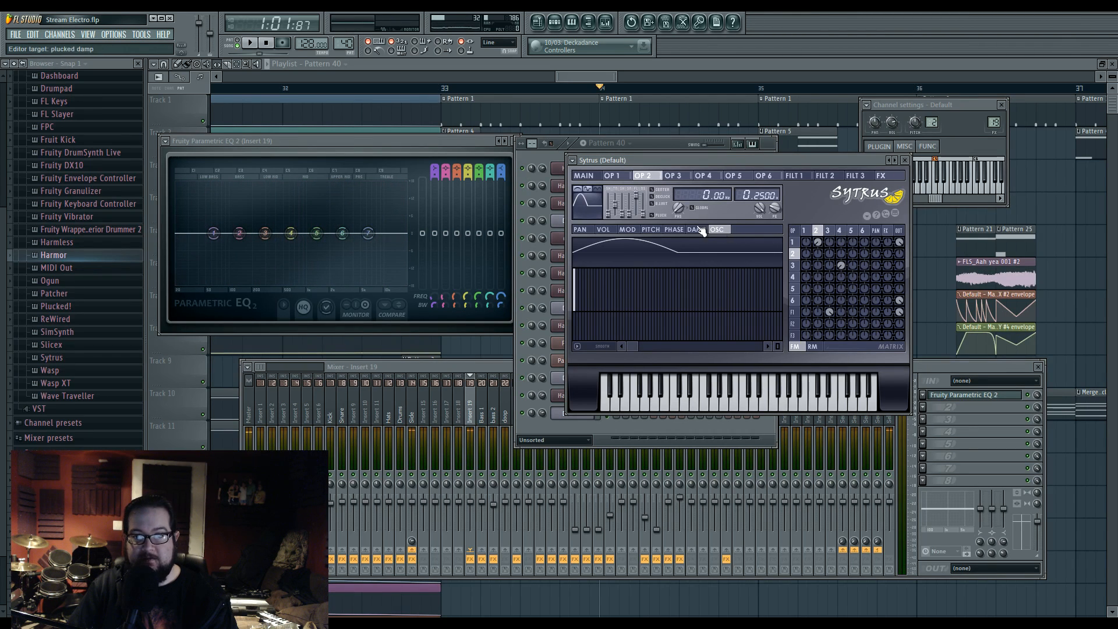
{"action": "left_click", "coordinate": [676, 229]}
{"action": "left_click", "coordinate": [758, 243]}
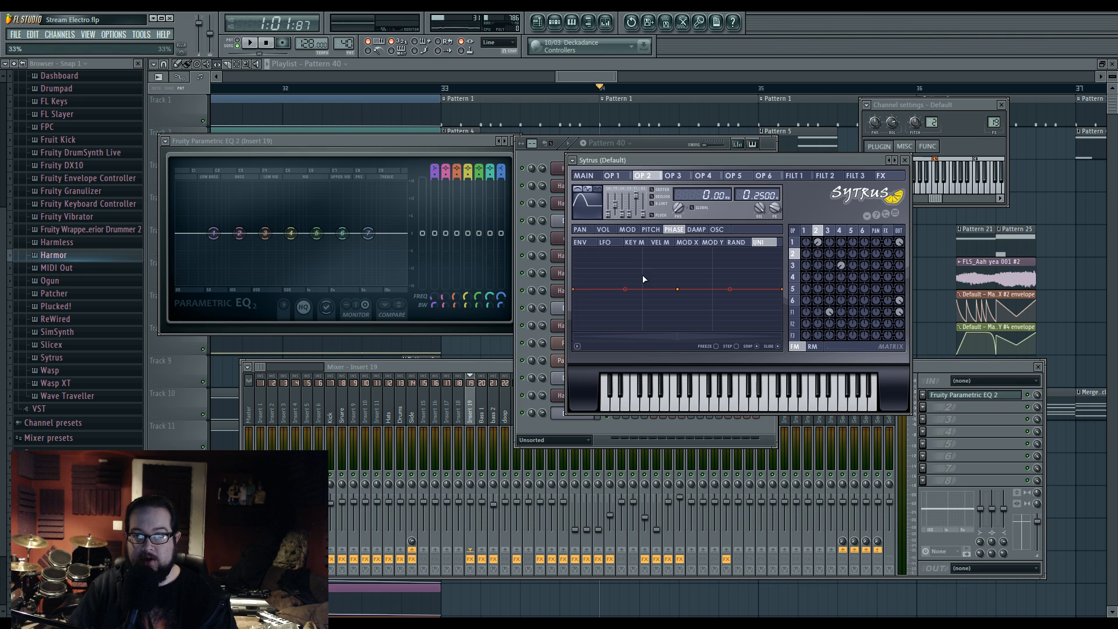
{"action": "right_click", "coordinate": [682, 289]}
{"action": "left_click", "coordinate": [734, 296]}
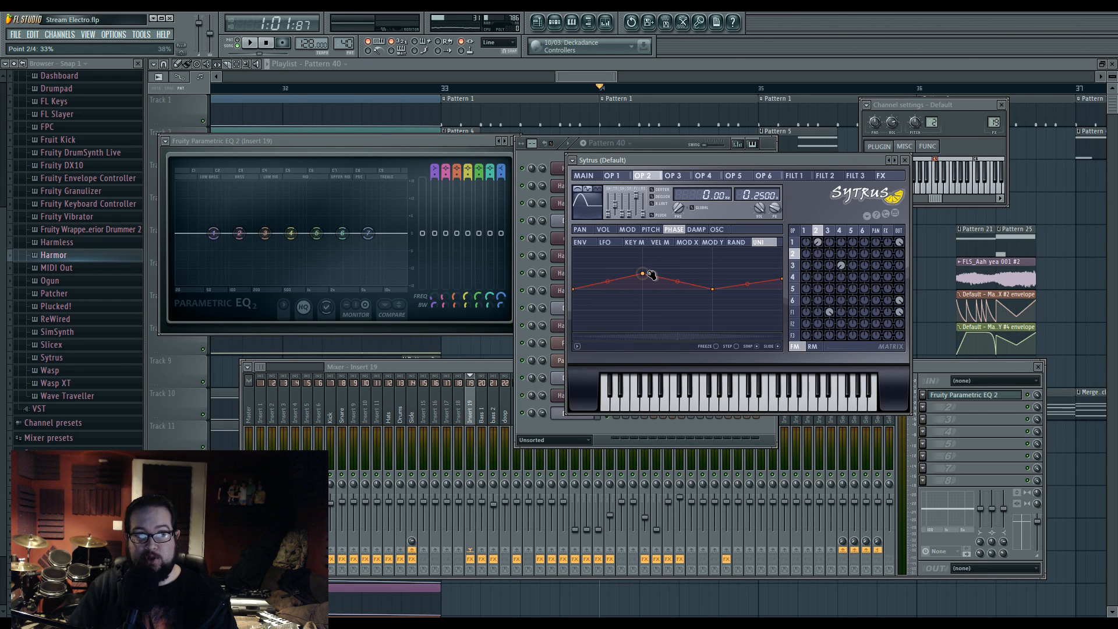
{"action": "left_click_drag", "start_coordinate": [715, 290], "coordinate": [711, 309]}
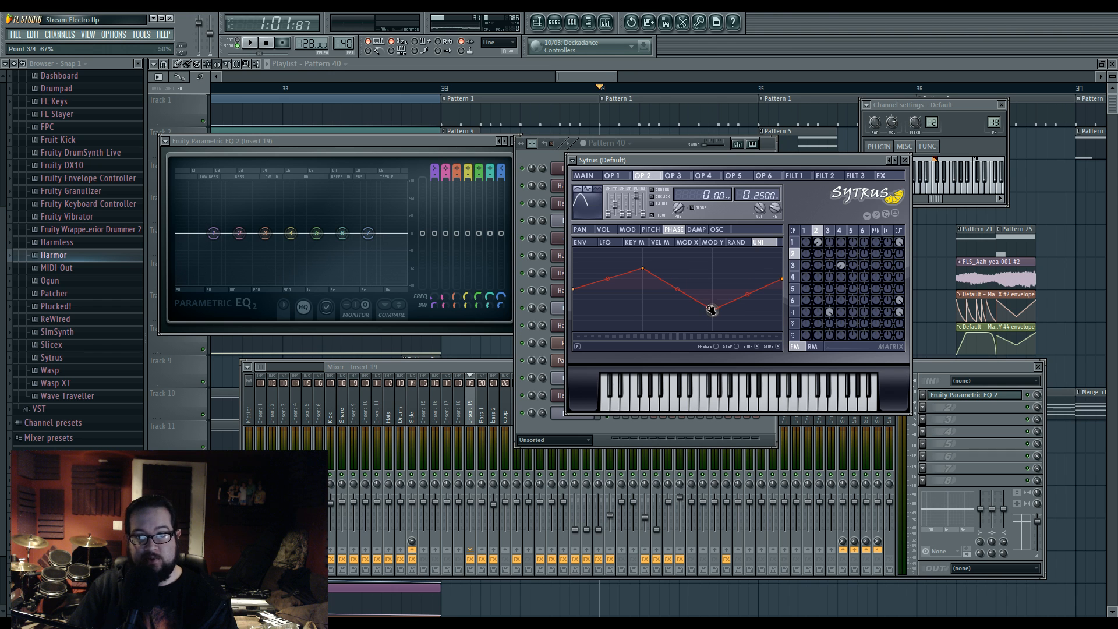
{"action": "left_click_drag", "start_coordinate": [786, 281], "coordinate": [787, 304]}
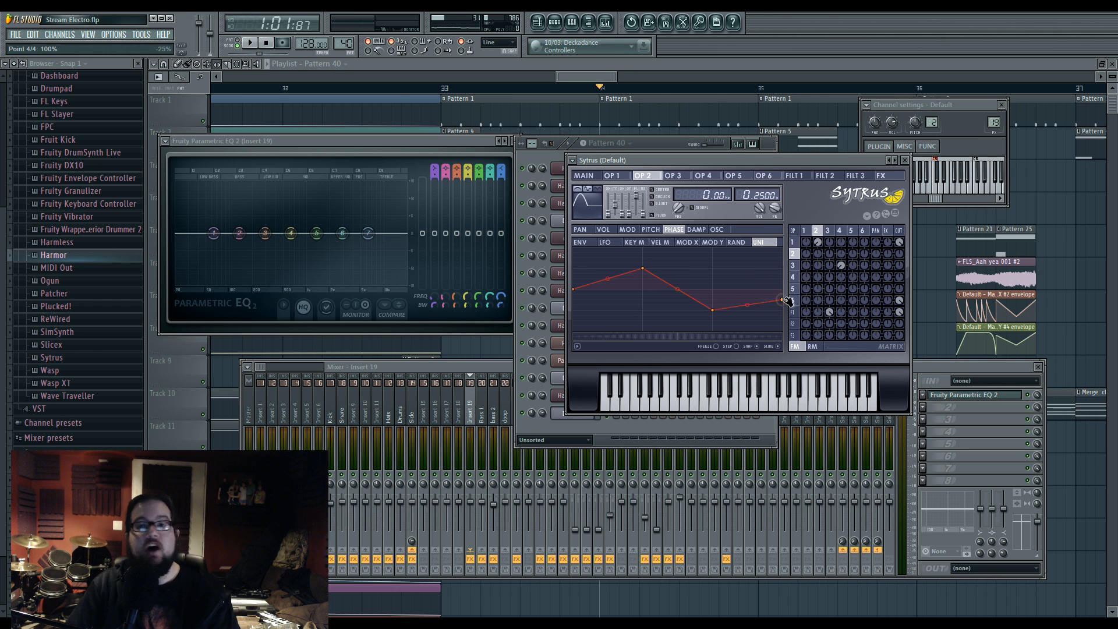
Step: Adjust the Sytrus unison variation settings and audition them across the X modulation range
{"action": "left_click", "coordinate": [583, 175]}
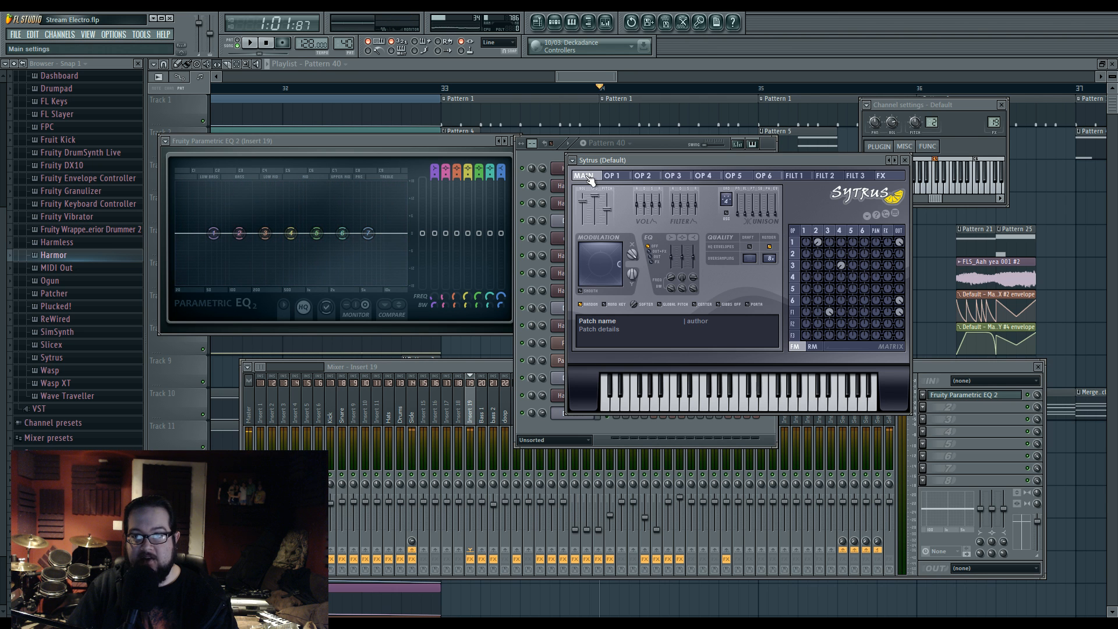
{"action": "left_click", "coordinate": [743, 218]}
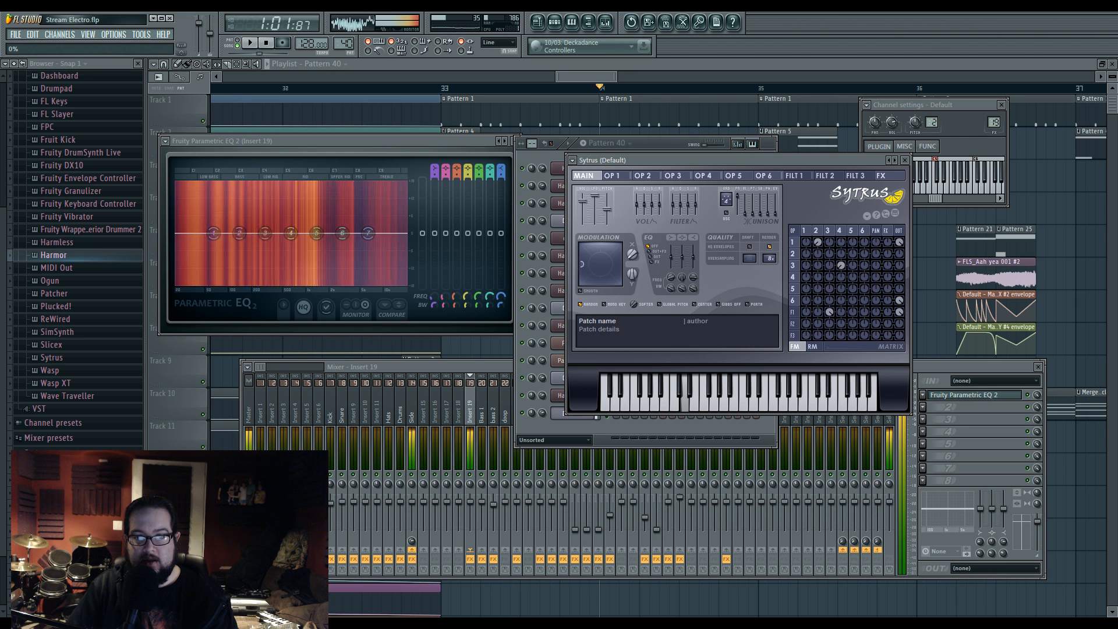
{"action": "left_click", "coordinate": [742, 204]}
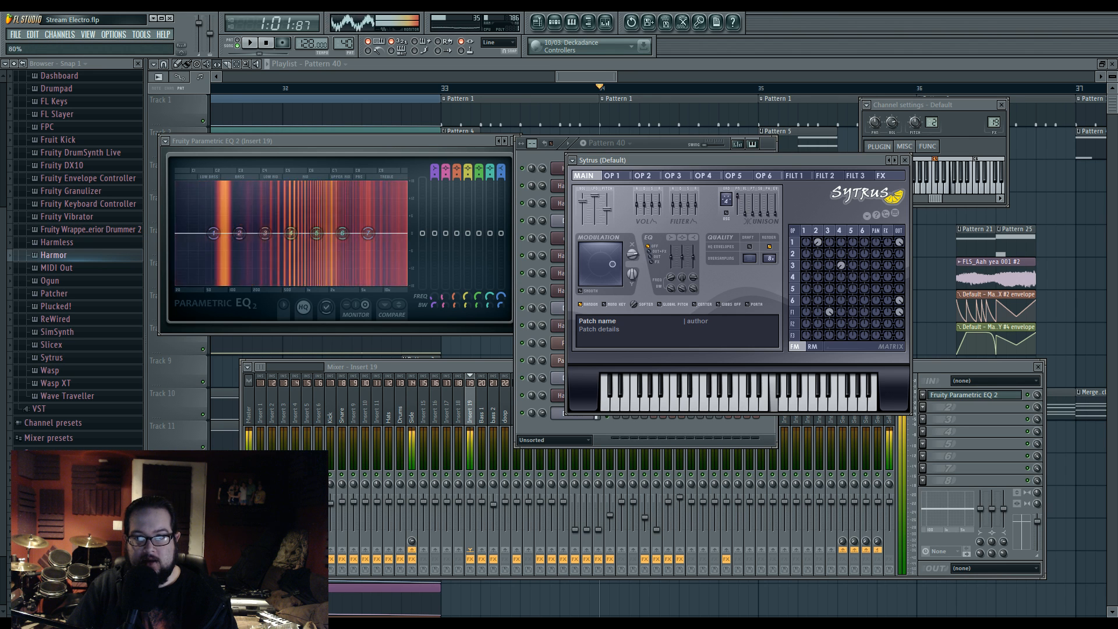
Step: Dip Operator 1's modulation unison curve slightly at the 33% point and audition it with an X modulation sweep
{"action": "left_click", "coordinate": [819, 231]}
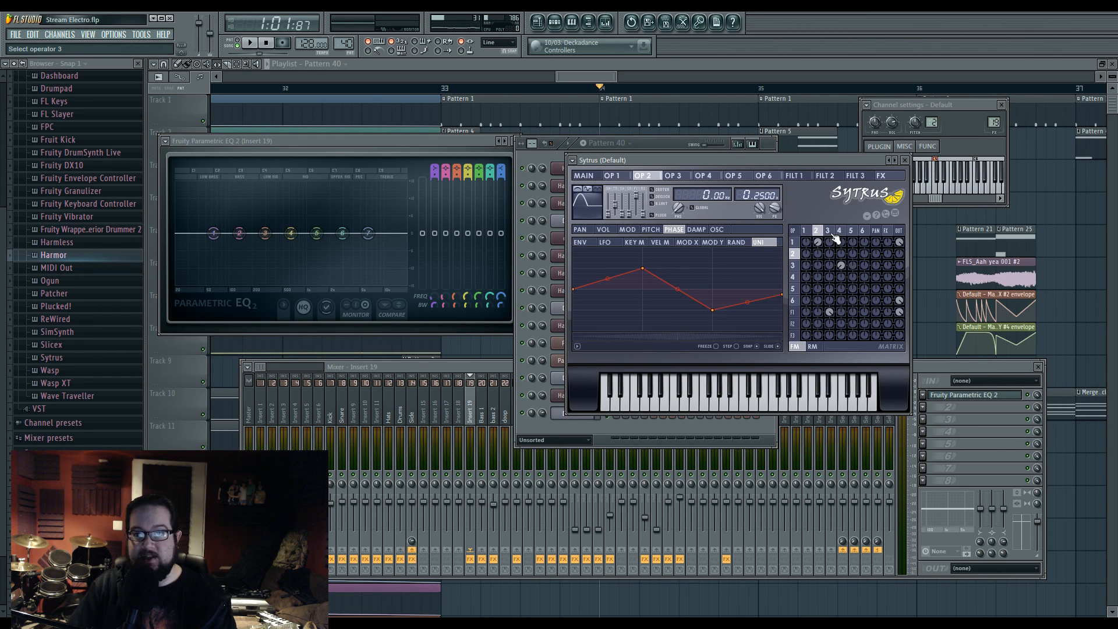
{"action": "left_click", "coordinate": [627, 229]}
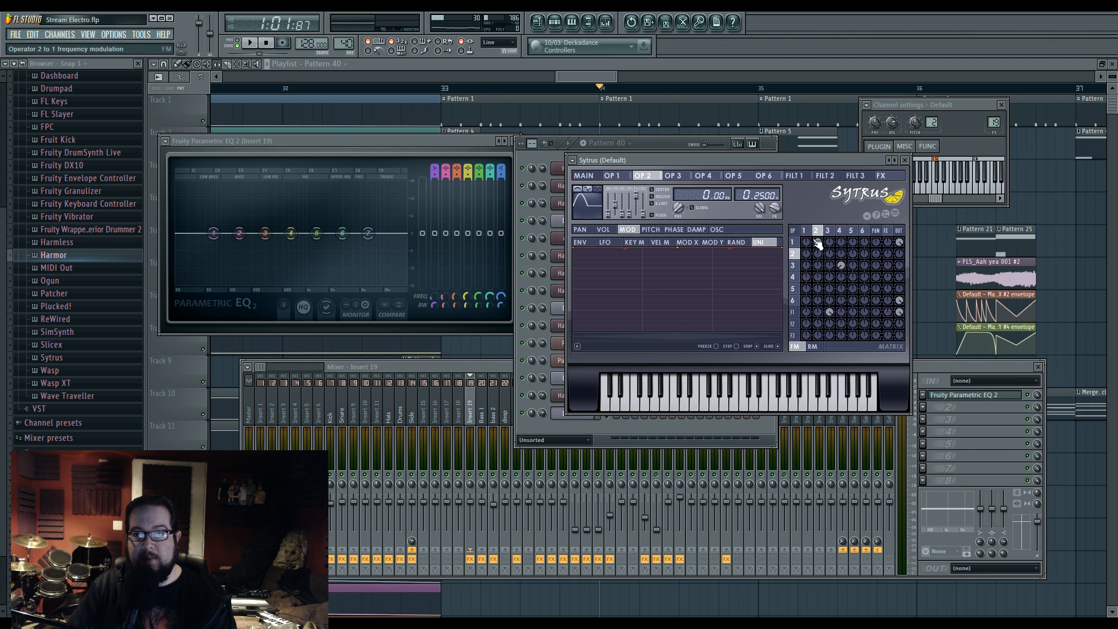
{"action": "left_click", "coordinate": [804, 230]}
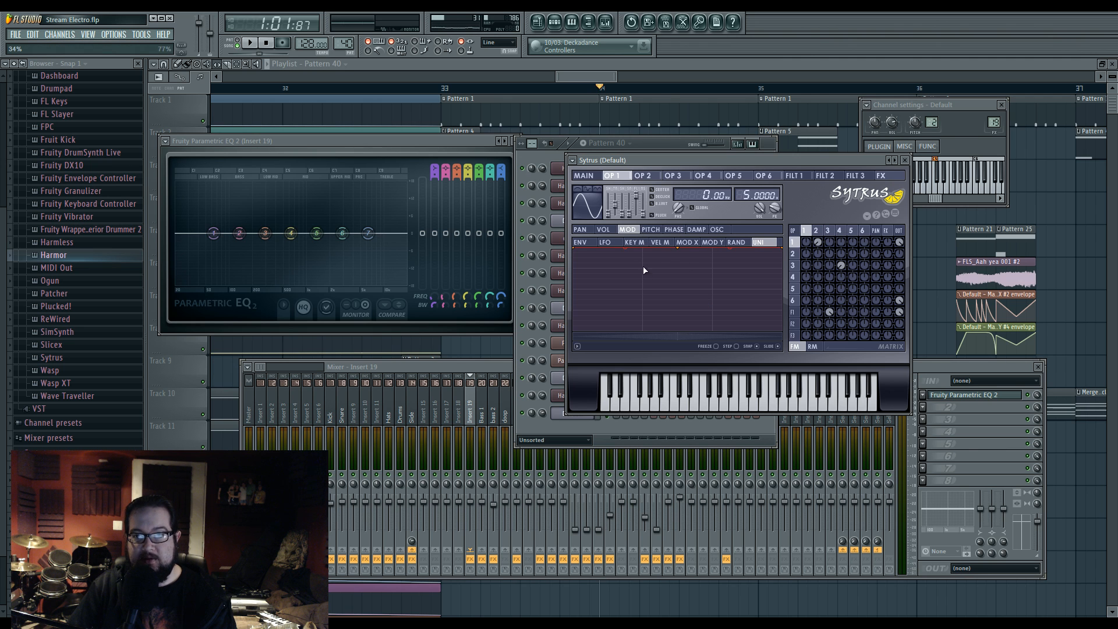
{"action": "left_click", "coordinate": [583, 175]}
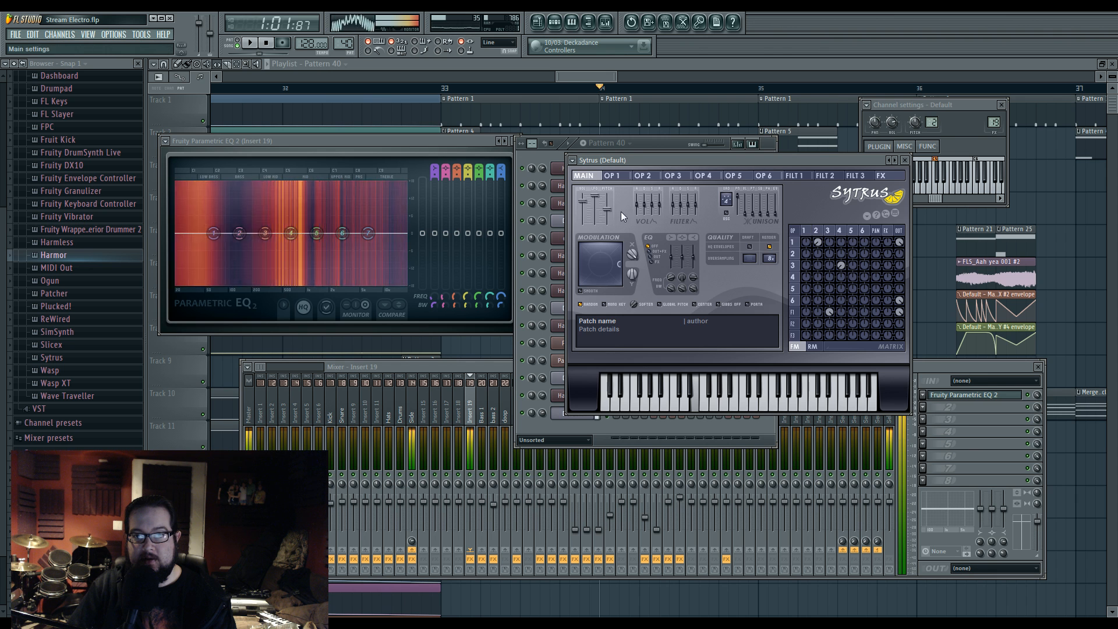
{"action": "left_click_drag", "start_coordinate": [582, 263], "coordinate": [618, 264]}
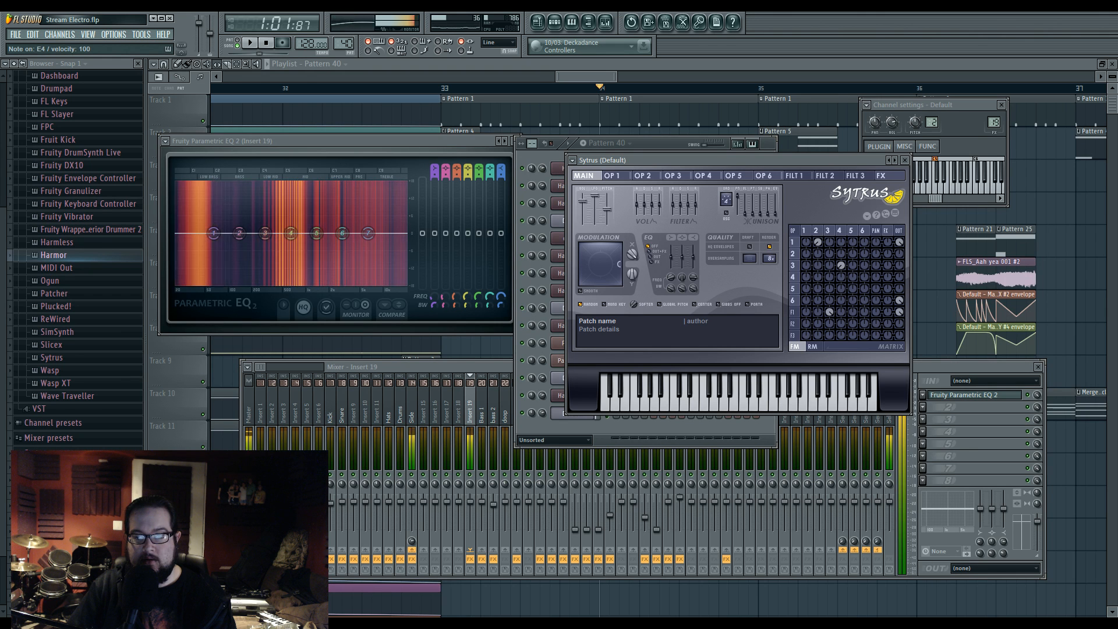
Step: Make Filter 1's waveshaper curve start rising earlier, at about 13% of its input, and audition it over the X modulation range
{"action": "left_click", "coordinate": [794, 315]}
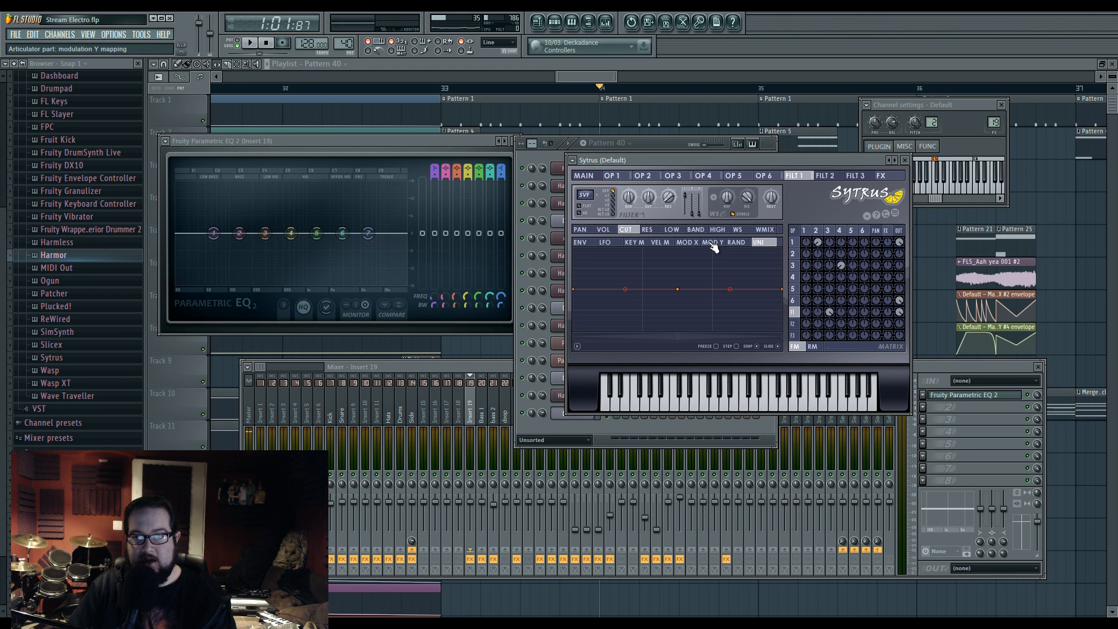
{"action": "left_click", "coordinate": [739, 230]}
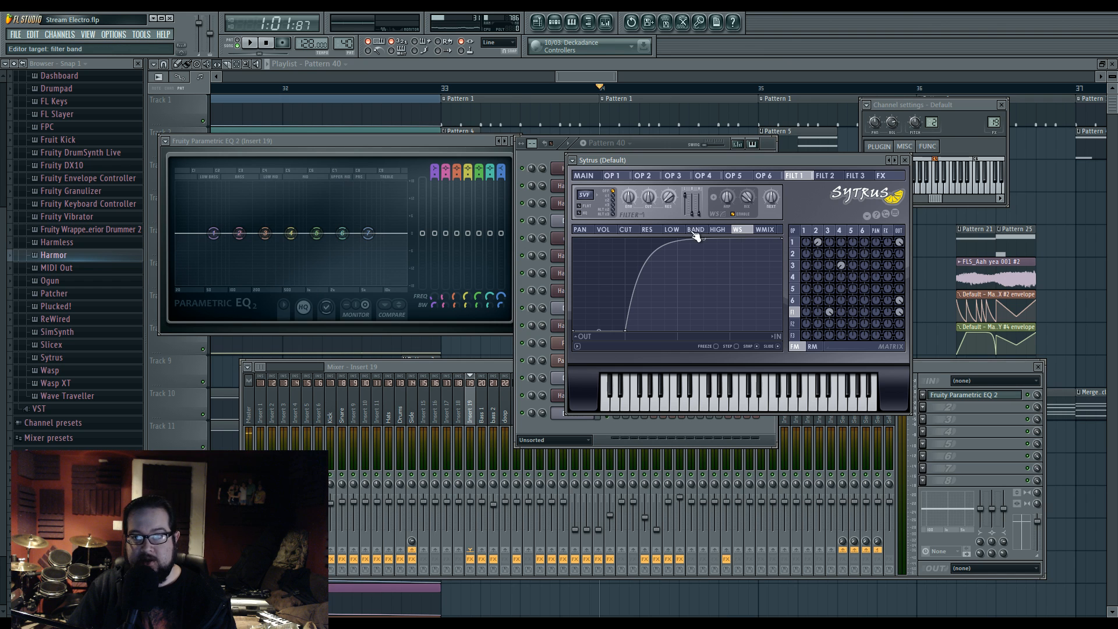
{"action": "left_click_drag", "start_coordinate": [624, 329], "coordinate": [602, 338]}
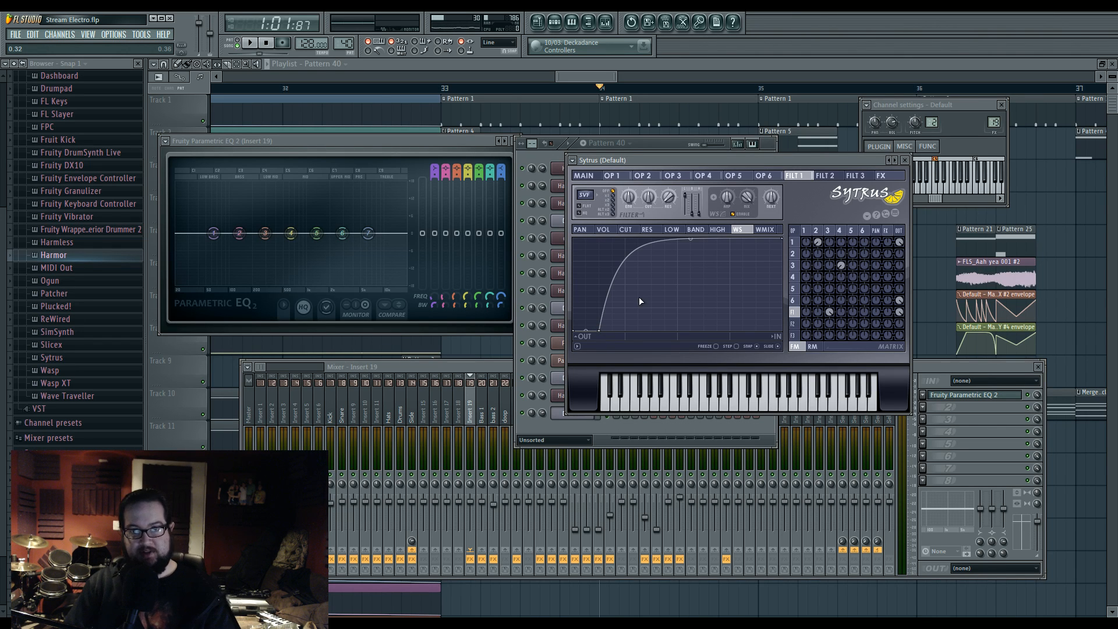
{"action": "left_click", "coordinate": [584, 176]}
{"action": "mouse_move", "coordinate": [602, 263]}
{"action": "left_mouse_down"}
{"action": "mouse_move", "coordinate": [619, 263]}
{"action": "mouse_move", "coordinate": [585, 264]}
{"action": "left_mouse_up"}
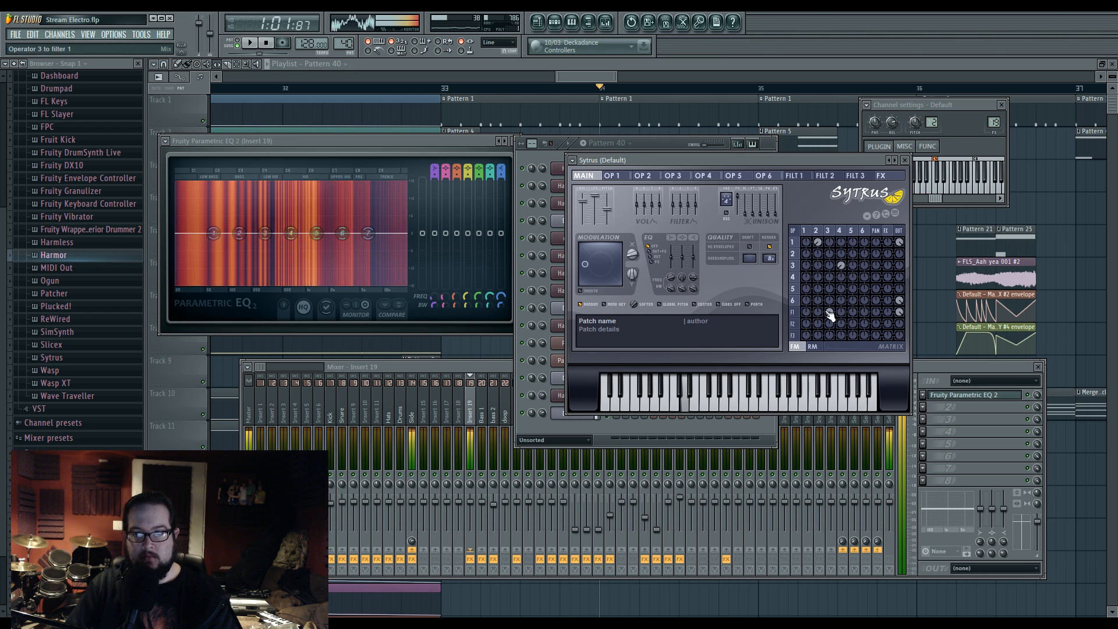
{"action": "mouse_move", "coordinate": [581, 263]}
{"action": "left_mouse_down"}
{"action": "mouse_move", "coordinate": [618, 264]}
{"action": "mouse_move", "coordinate": [581, 264]}
{"action": "left_mouse_up"}
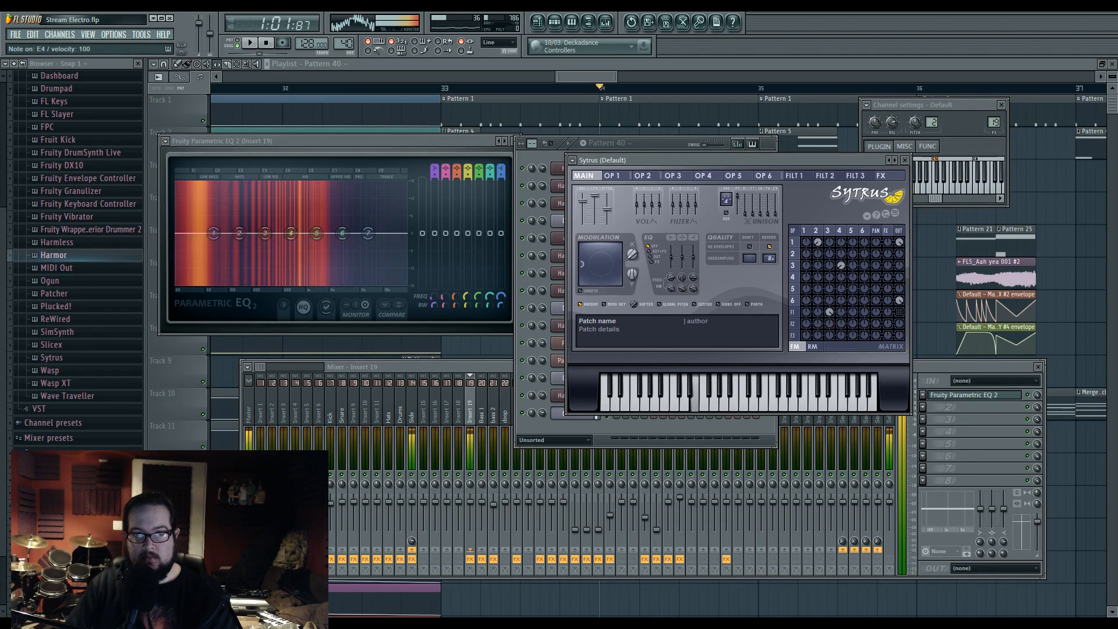
Step: Reshape Operator 2's phase unison curve, with its 33% point at the minimum and its end at the maximum, and audition the result
{"action": "left_click", "coordinate": [818, 231]}
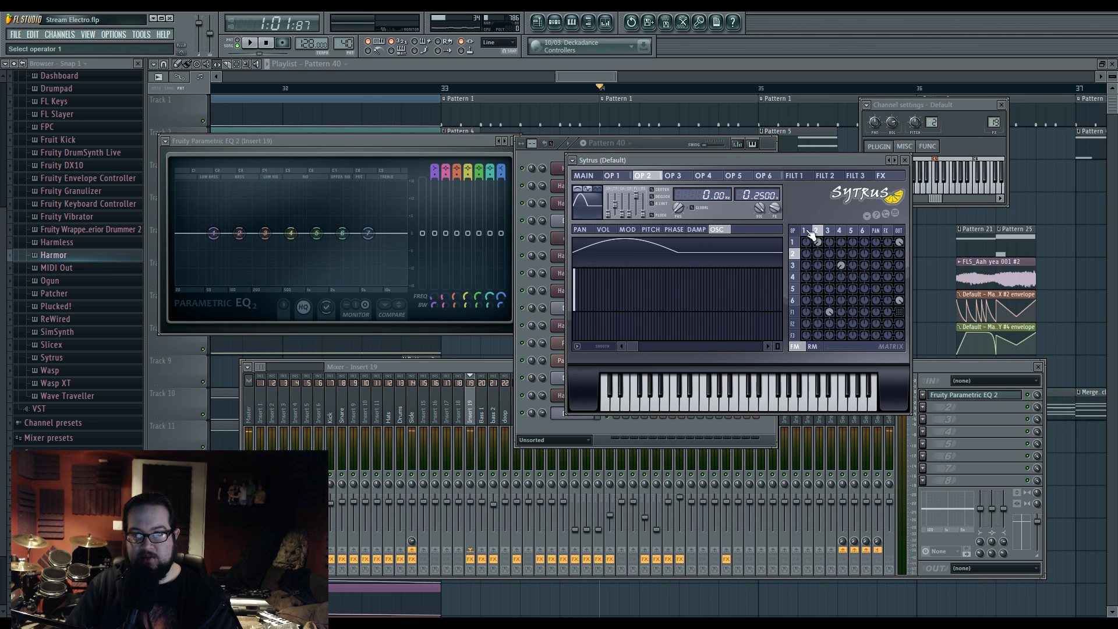
{"action": "left_click", "coordinate": [806, 230]}
{"action": "left_click", "coordinate": [636, 230]}
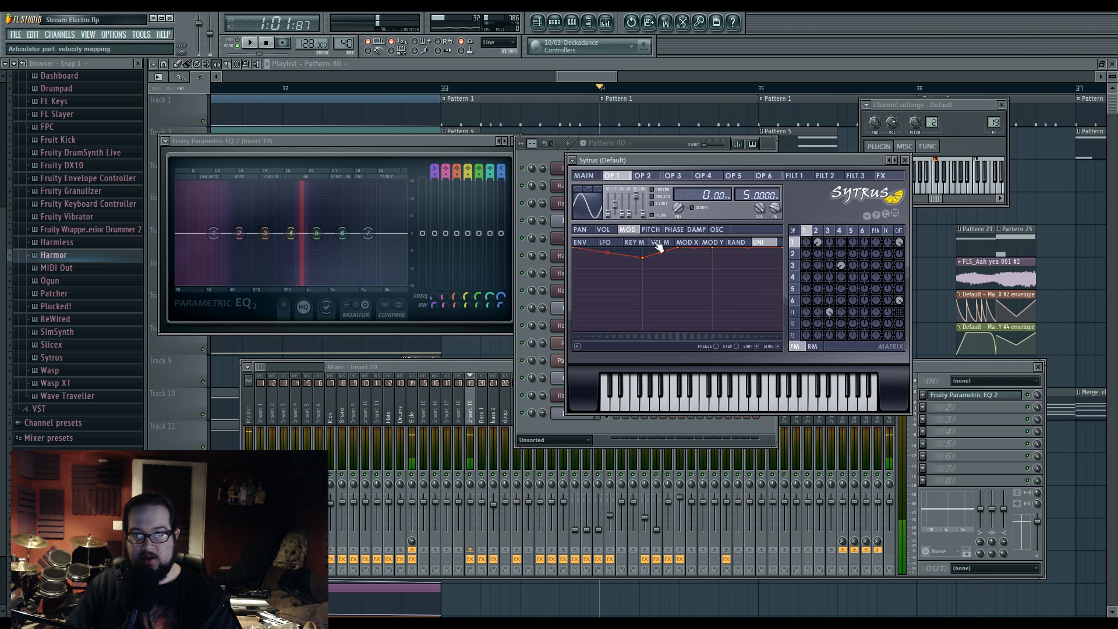
{"action": "left_click", "coordinate": [583, 176]}
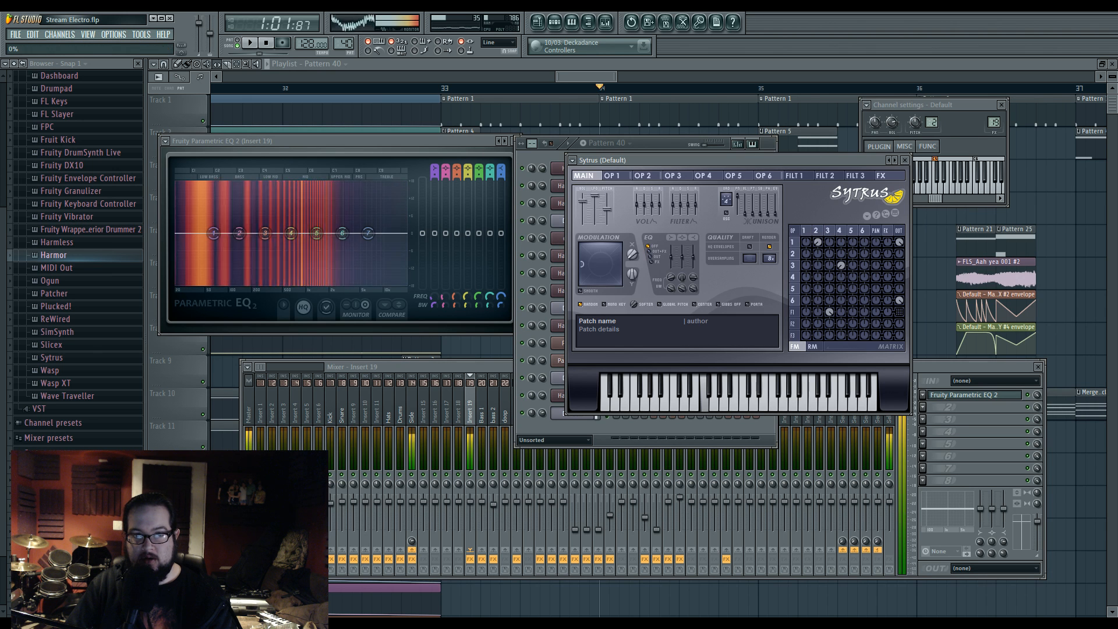
{"action": "left_click", "coordinate": [818, 231]}
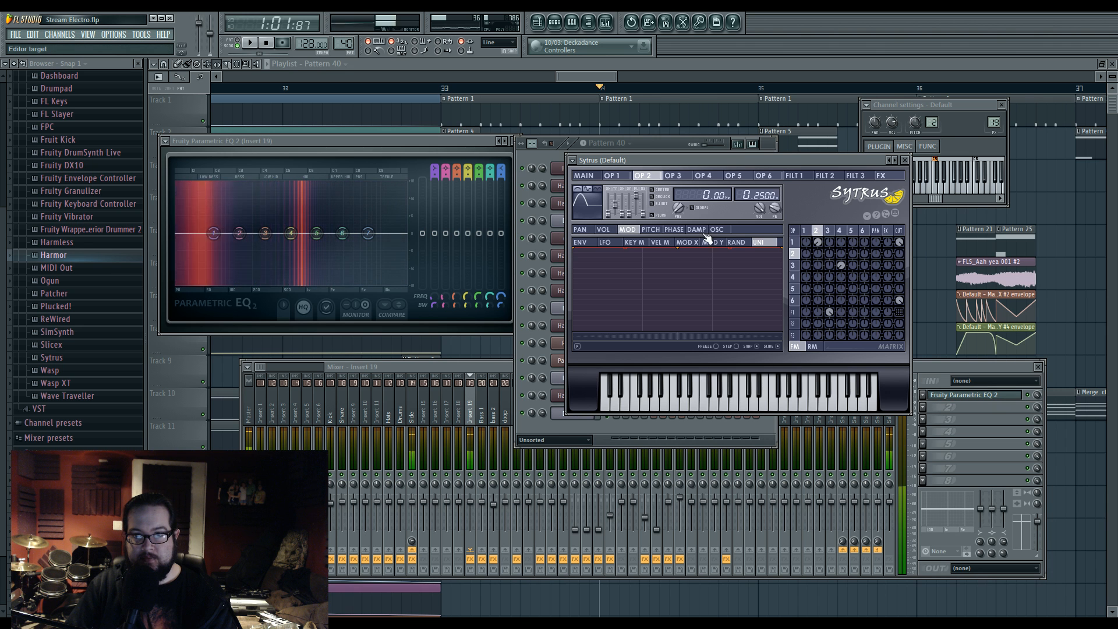
{"action": "left_click", "coordinate": [674, 230]}
{"action": "left_click_drag", "start_coordinate": [713, 310], "coordinate": [706, 295]}
{"action": "left_click_drag", "start_coordinate": [642, 269], "coordinate": [642, 284]}
{"action": "left_click_drag", "start_coordinate": [782, 294], "coordinate": [782, 247]}
{"action": "left_click_drag", "start_coordinate": [643, 284], "coordinate": [642, 330]}
{"action": "left_click_drag", "start_coordinate": [574, 288], "coordinate": [618, 264]}
{"action": "left_click", "coordinate": [592, 177]}
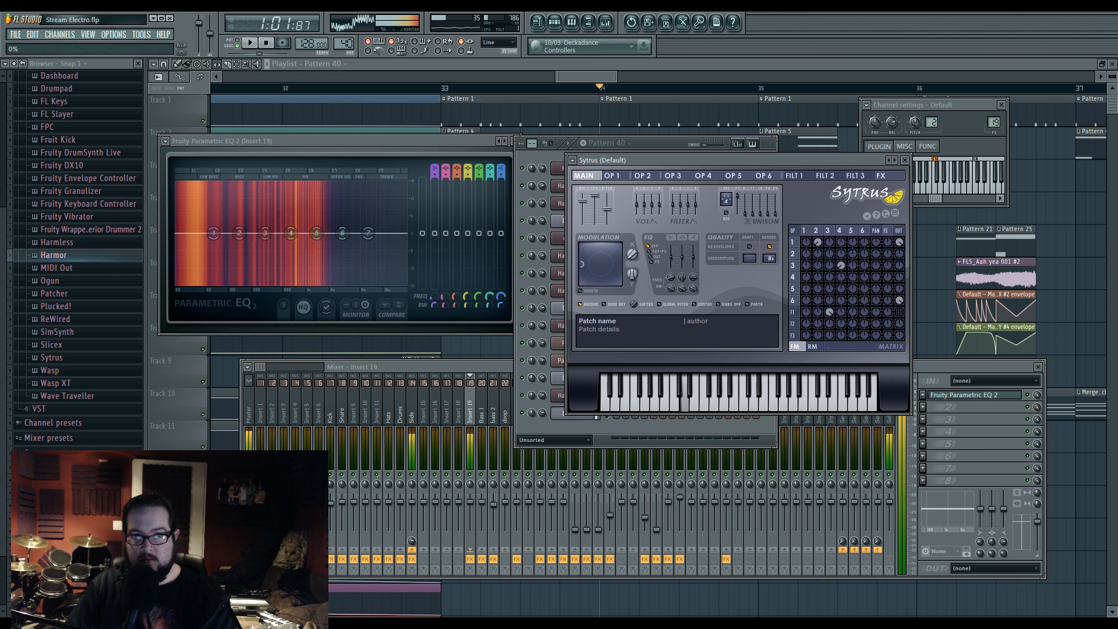
Step: Set the 33% and 67% points of Operator 2's phase unison curve to the centre level and audition the patch
{"action": "left_click", "coordinate": [642, 175]}
{"action": "left_click_drag", "start_coordinate": [644, 324], "coordinate": [642, 288]}
{"action": "left_click_drag", "start_coordinate": [713, 294], "coordinate": [715, 289]}
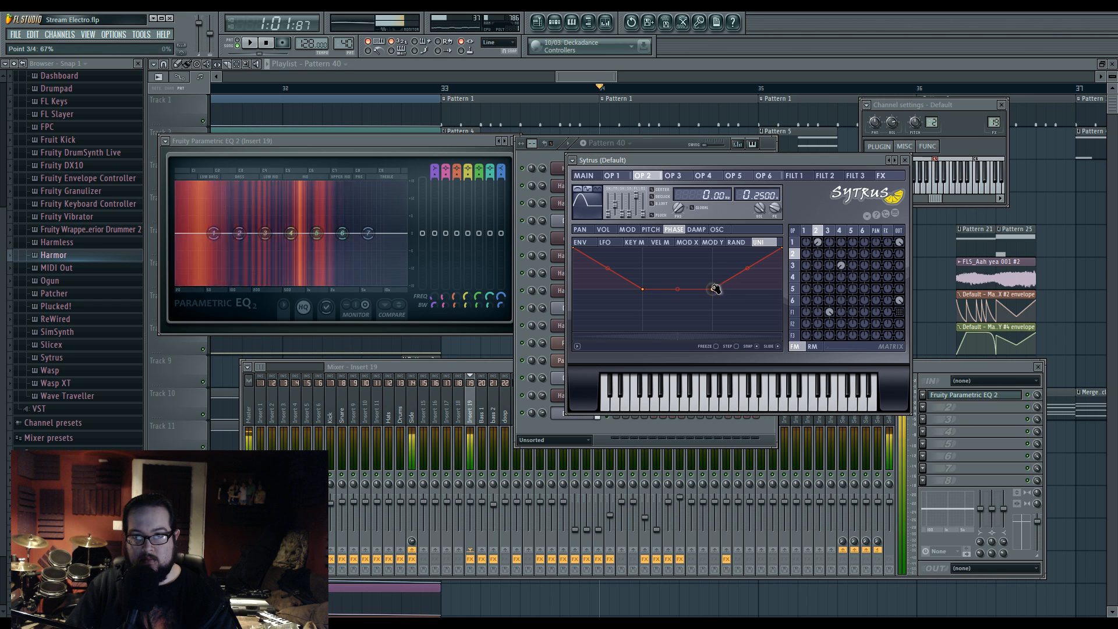
{"action": "left_click", "coordinate": [584, 175]}
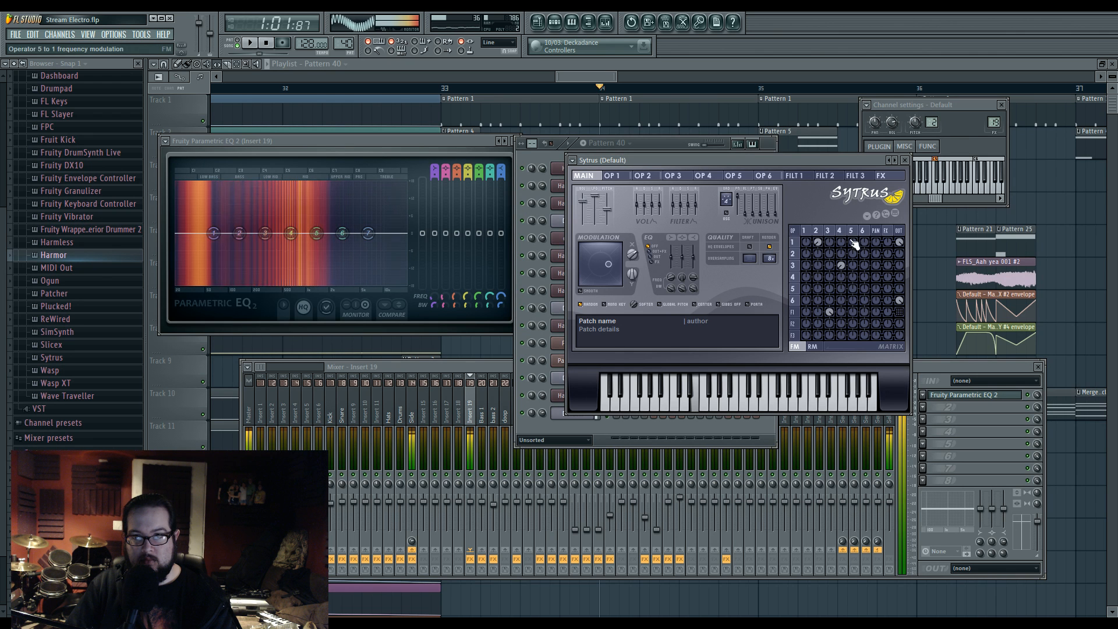
Step: Check the phase unison curves of Operators 1 to 3 and audition the patch over the X modulation range
{"action": "left_click", "coordinate": [809, 232]}
{"action": "left_click", "coordinate": [815, 231]}
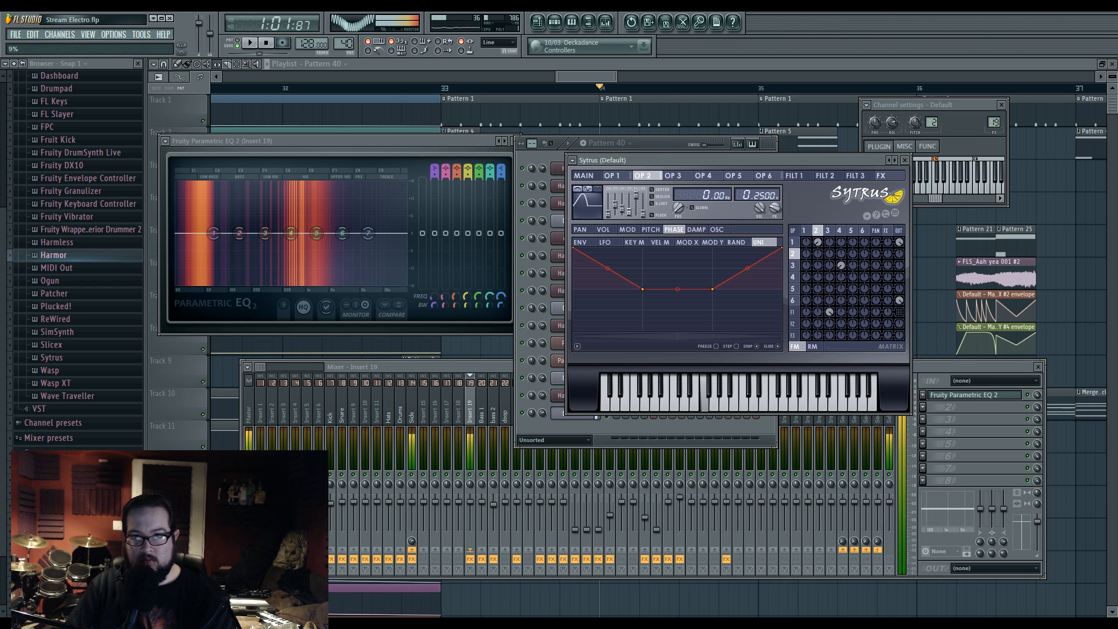
{"action": "left_click", "coordinate": [589, 178]}
{"action": "mouse_move", "coordinate": [632, 254]}
{"action": "left_mouse_down"}
{"action": "mouse_move", "coordinate": [632, 210]}
{"action": "mouse_move", "coordinate": [633, 262]}
{"action": "mouse_move", "coordinate": [632, 238]}
{"action": "left_mouse_up"}
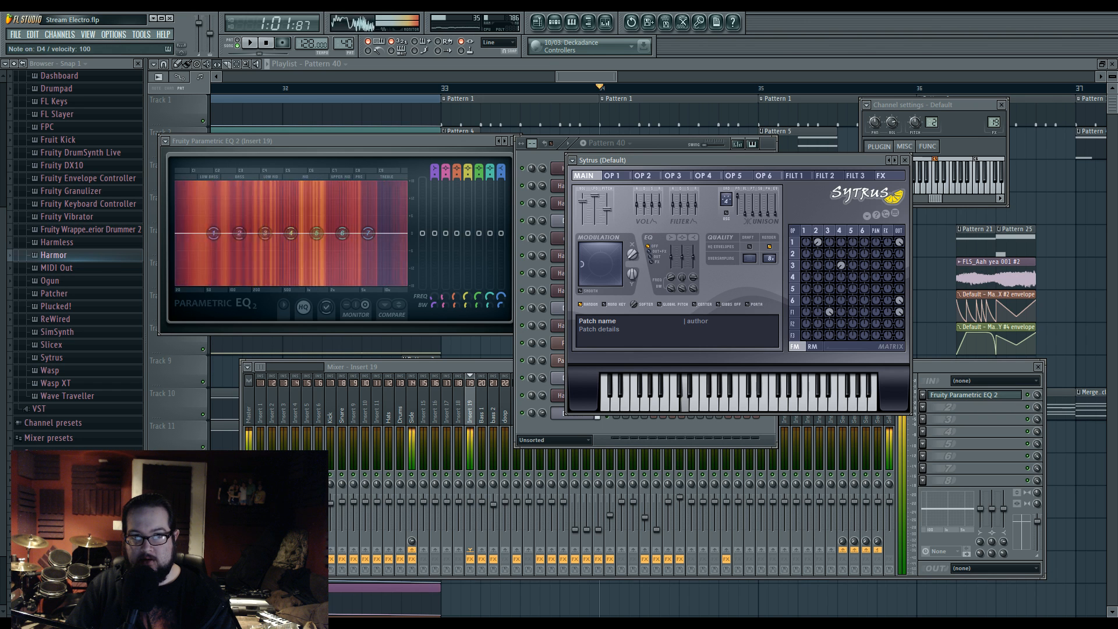
{"action": "left_click", "coordinate": [829, 231]}
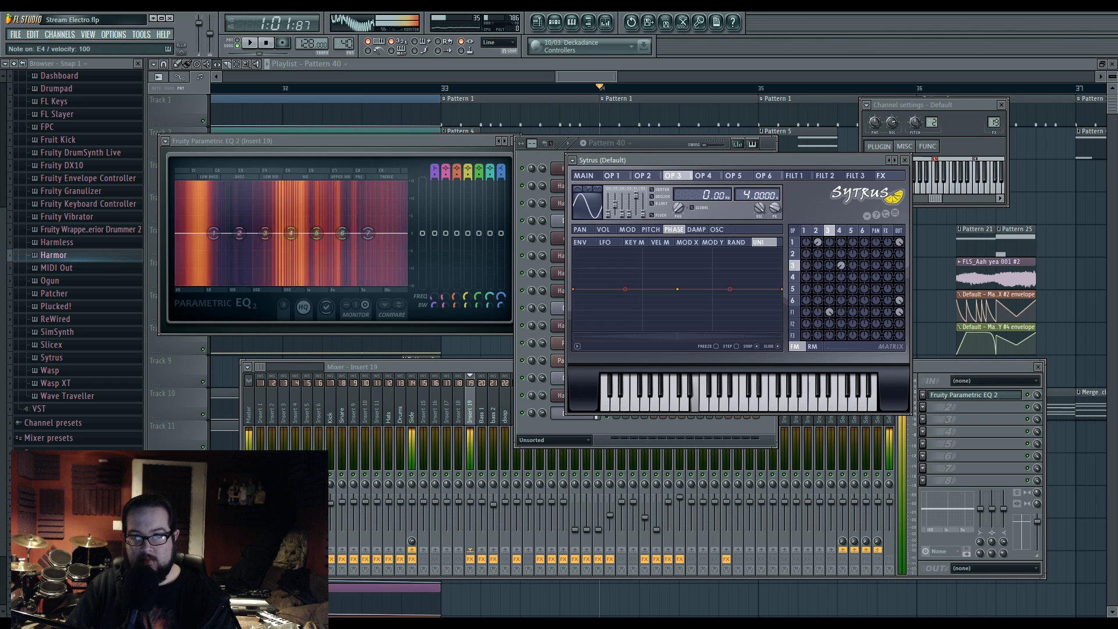
{"action": "left_click", "coordinate": [594, 178]}
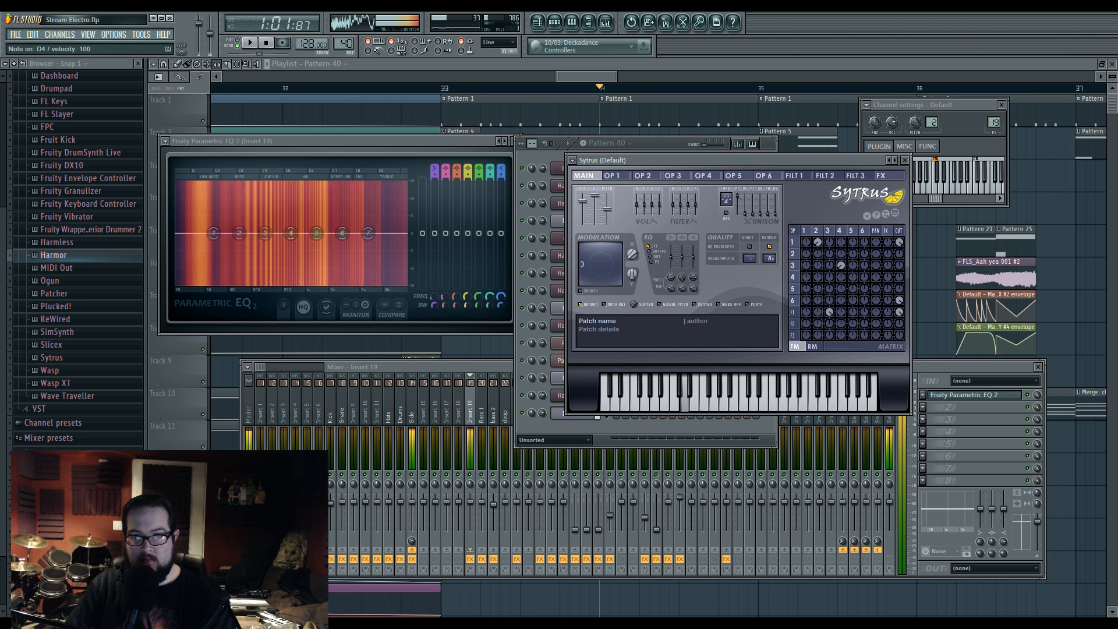
{"action": "left_click_drag", "start_coordinate": [617, 264], "coordinate": [632, 294]}
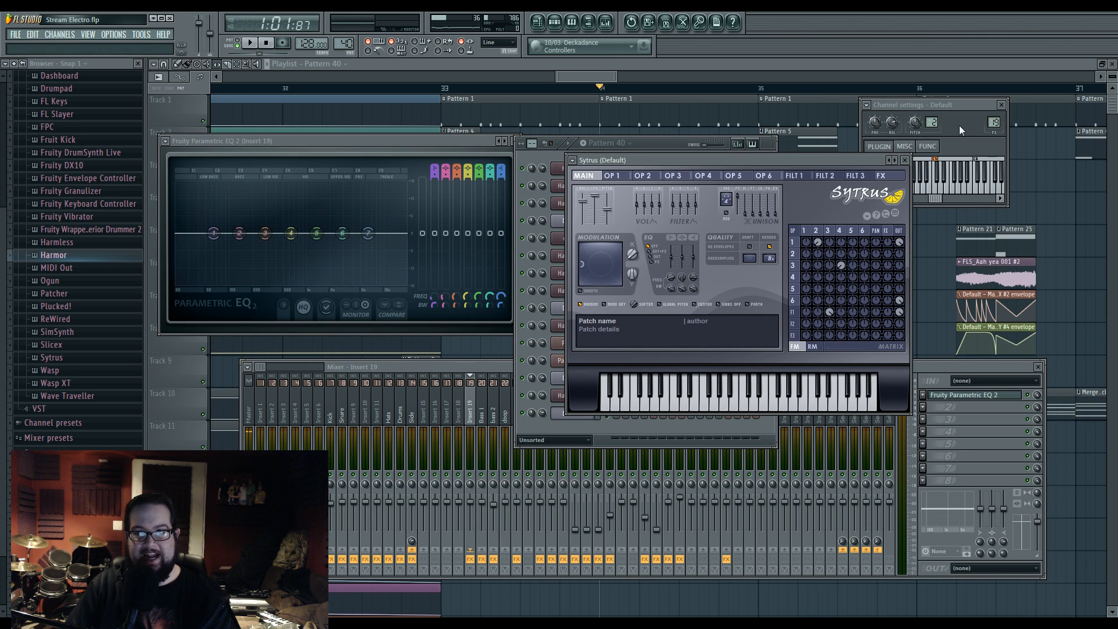
Step: Draw one half-bar note at the start of Pattern 40 in the piano roll of the Sytrus channel
{"action": "left_click", "coordinate": [994, 122]}
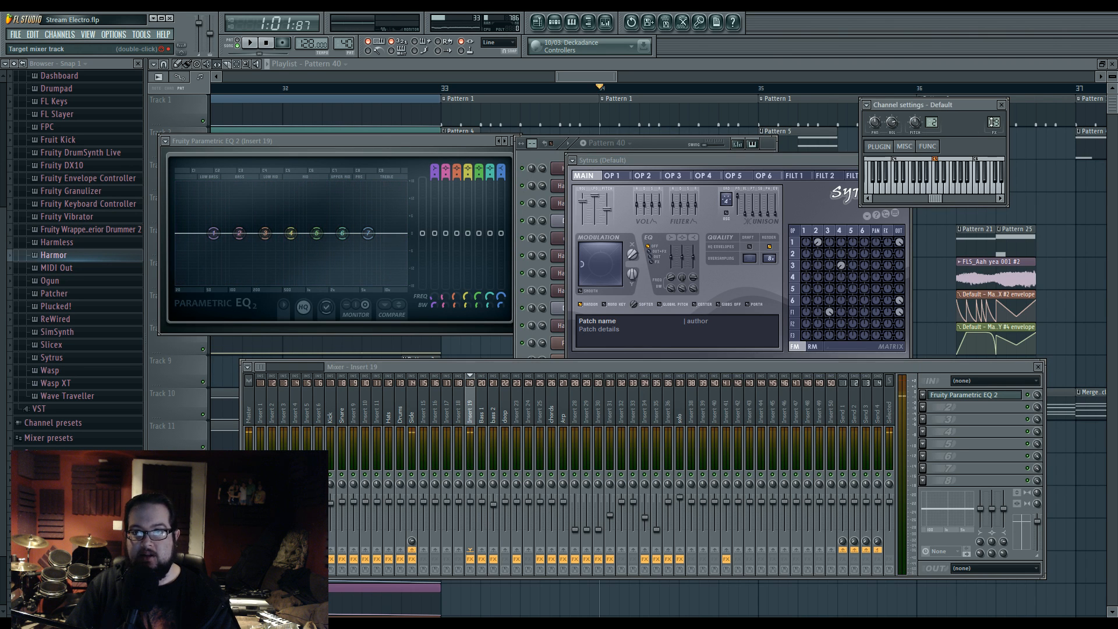
{"action": "left_click", "coordinate": [664, 146]}
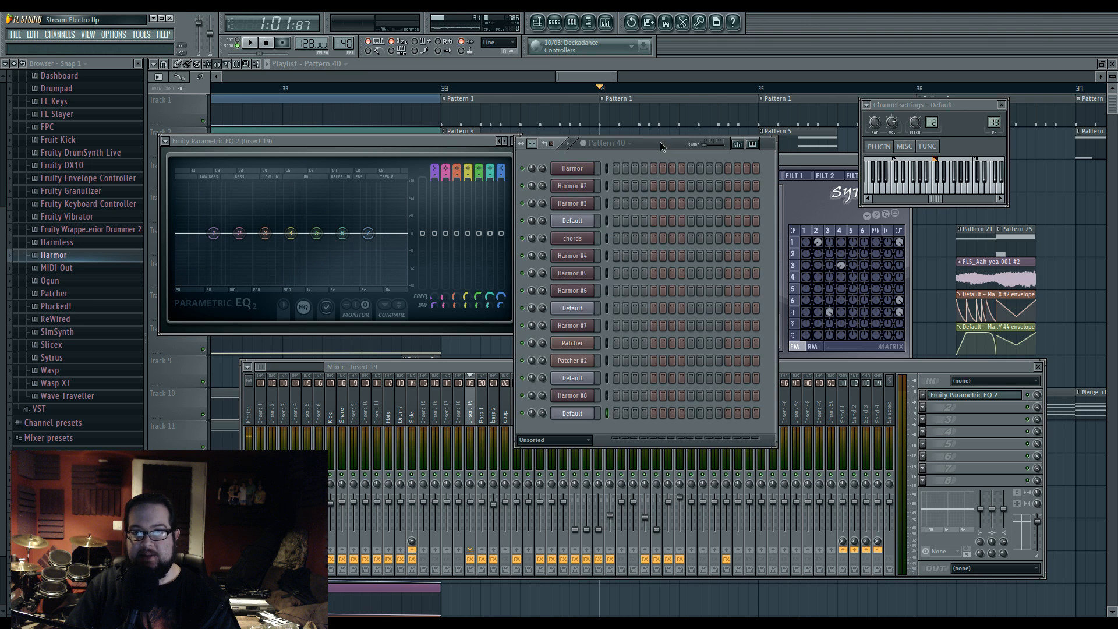
{"action": "right_click", "coordinate": [593, 407]}
{"action": "left_click", "coordinate": [613, 413]}
{"action": "left_click", "coordinate": [183, 354]}
{"action": "left_click", "coordinate": [182, 409]}
{"action": "left_click", "coordinate": [188, 371]}
{"action": "left_click", "coordinate": [188, 337]}
{"action": "left_click", "coordinate": [187, 316]}
{"action": "left_click_drag", "start_coordinate": [189, 337], "coordinate": [189, 351]}
{"action": "right_click", "coordinate": [202, 315]}
{"action": "right_click", "coordinate": [230, 372]}
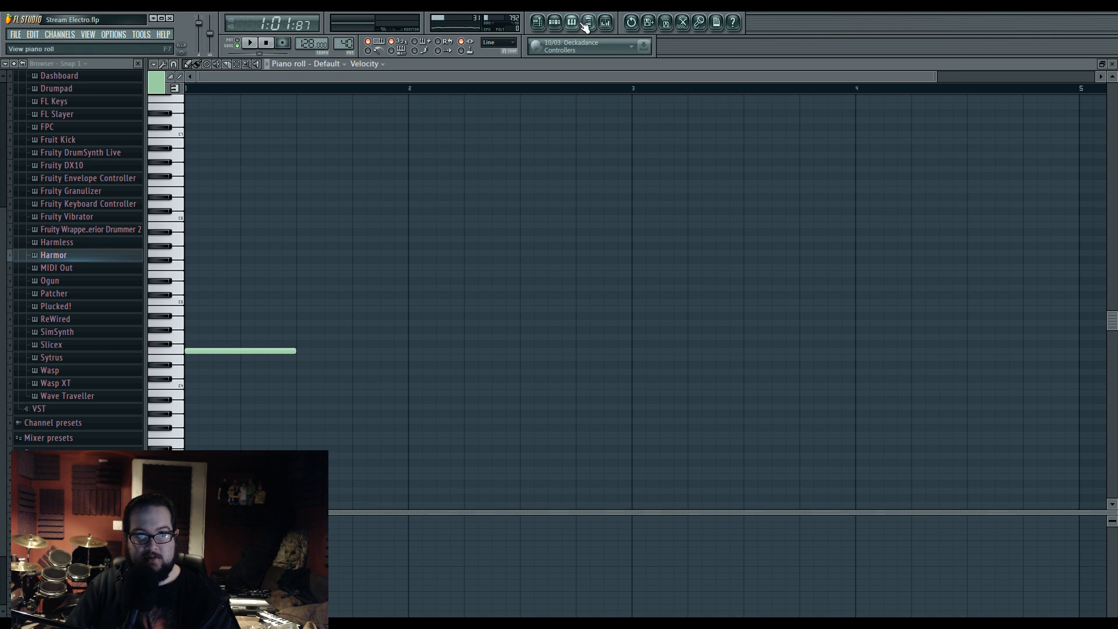
Step: Place a Pattern 40 clip on Track 9 of the playlist, starting exactly at bar 34
{"action": "left_click", "coordinate": [540, 26]}
{"action": "left_click", "coordinate": [611, 373]}
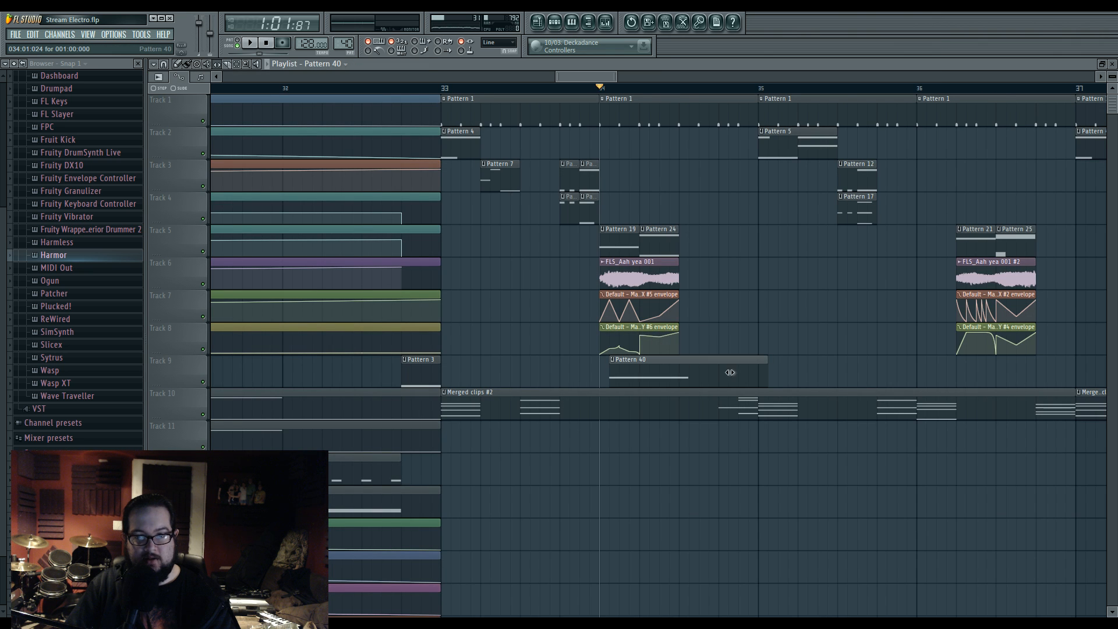
{"action": "left_click_drag", "start_coordinate": [727, 359], "coordinate": [717, 360]}
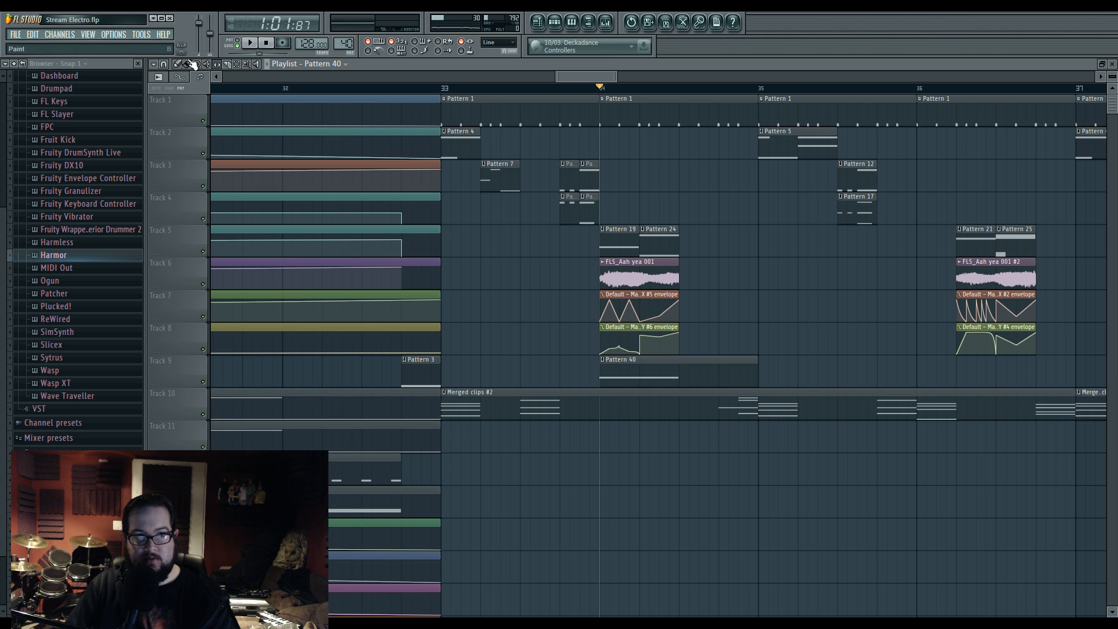
Step: Mute the bar 34 clips on Tracks 5 to 8, then trim Pattern 40 to half a bar and move it to Track 11
{"action": "key", "text": "t"}
{"action": "mouse_move", "coordinate": [663, 232]}
{"action": "left_mouse_down"}
{"action": "mouse_move", "coordinate": [629, 245]}
{"action": "mouse_move", "coordinate": [635, 340]}
{"action": "left_mouse_up"}
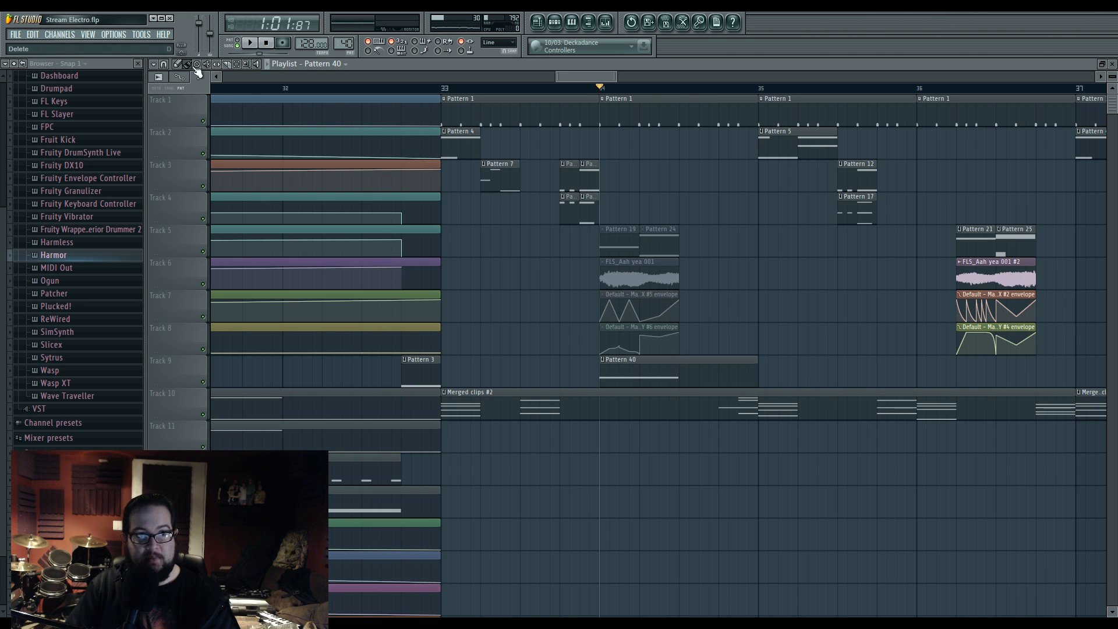
{"action": "left_click_drag", "start_coordinate": [755, 375], "coordinate": [636, 428]}
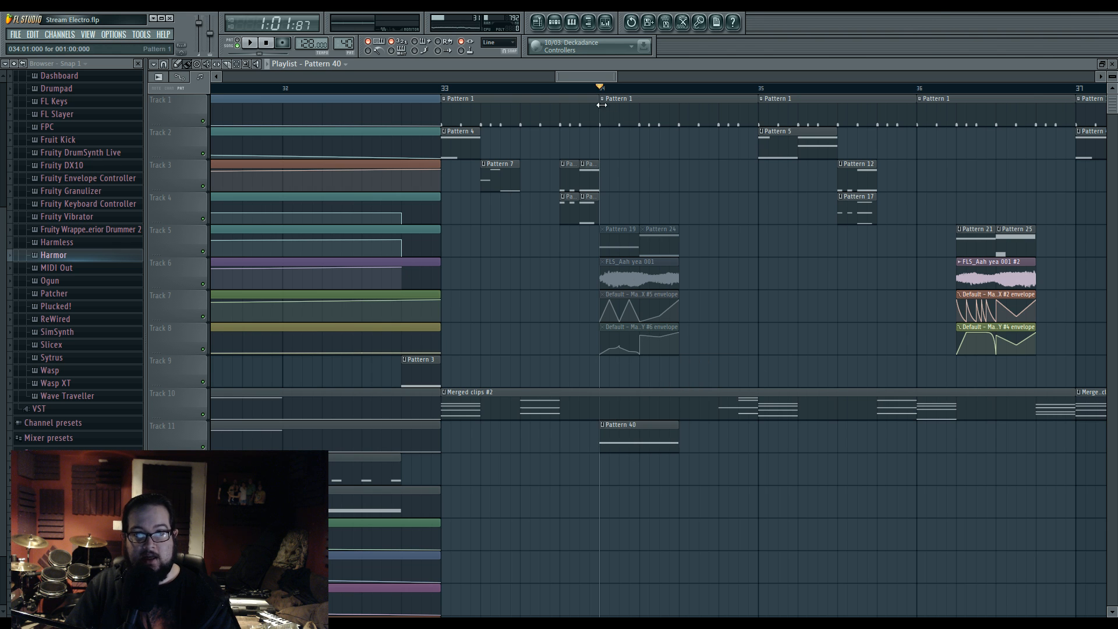
Step: Create a Sytrus Modulation X automation clip spanning the first half of bar 34 and move it to Track 12
{"action": "left_click_drag", "start_coordinate": [600, 92], "coordinate": [678, 99]}
{"action": "left_click", "coordinate": [611, 25]}
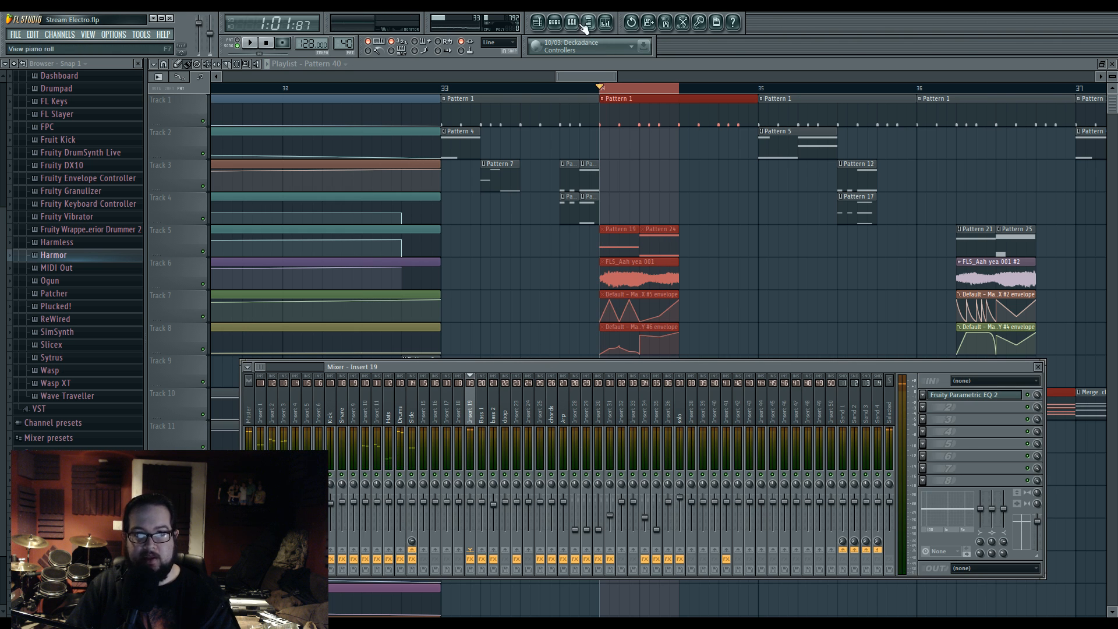
{"action": "key", "text": "F6"}
{"action": "left_click", "coordinate": [568, 415]}
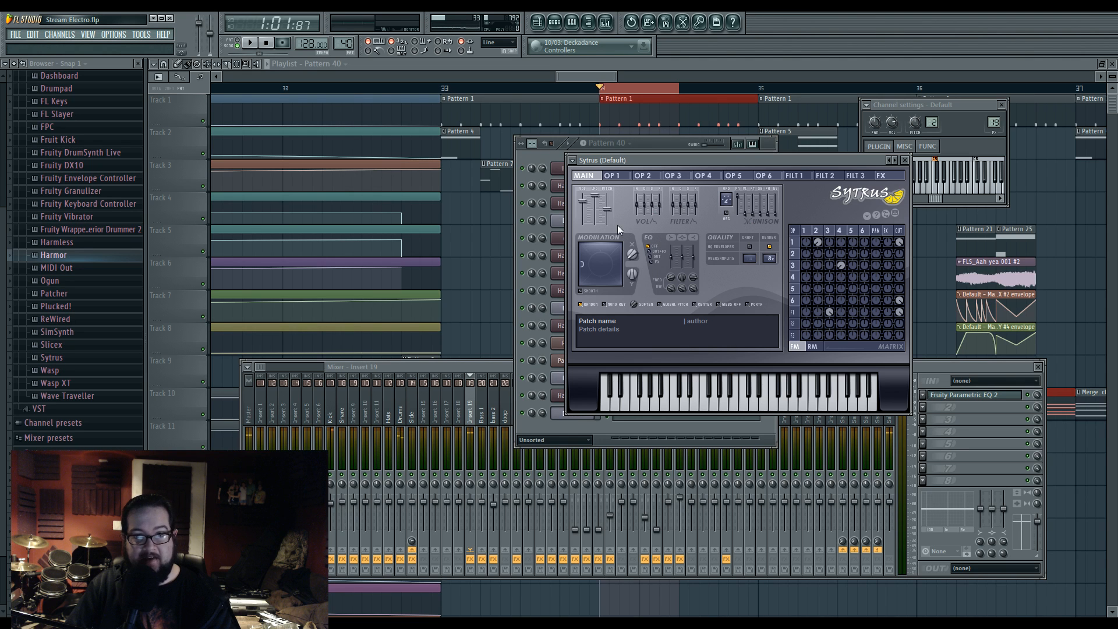
{"action": "right_click", "coordinate": [630, 258]}
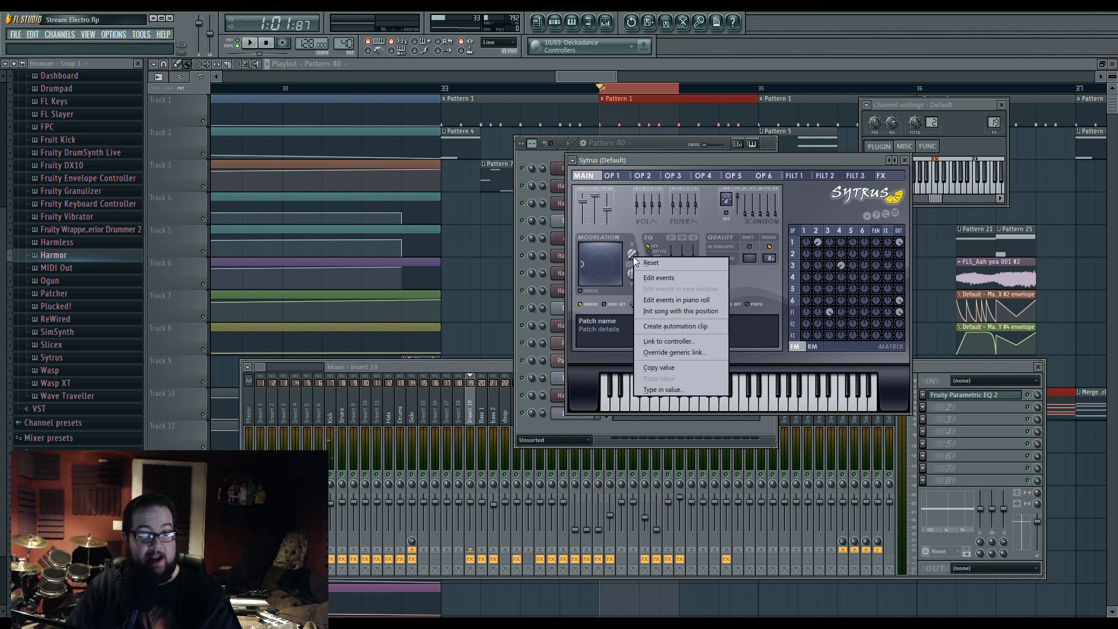
{"action": "left_click", "coordinate": [676, 326]}
{"action": "left_click", "coordinate": [588, 611]}
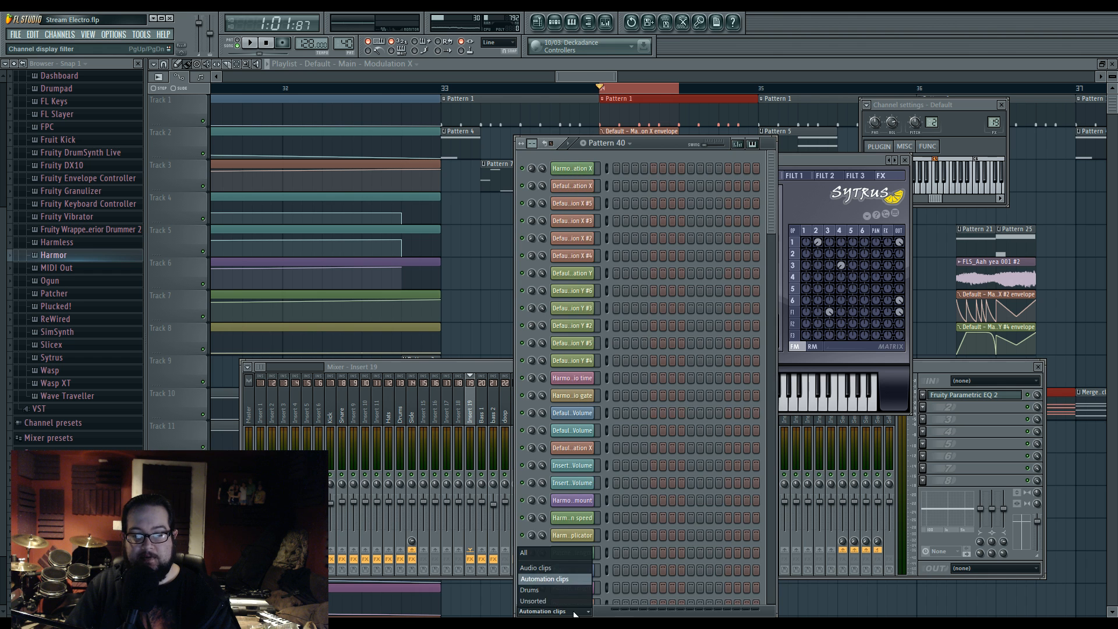
{"action": "left_click", "coordinate": [577, 601]}
{"action": "key", "text": "F12"}
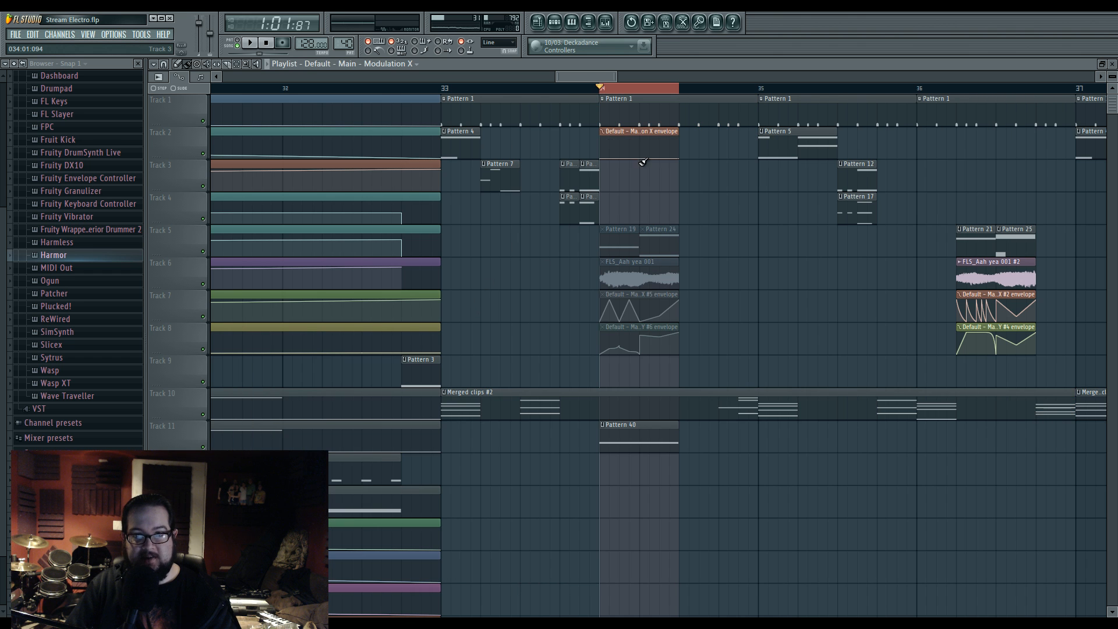
{"action": "left_click_drag", "start_coordinate": [633, 133], "coordinate": [637, 475]}
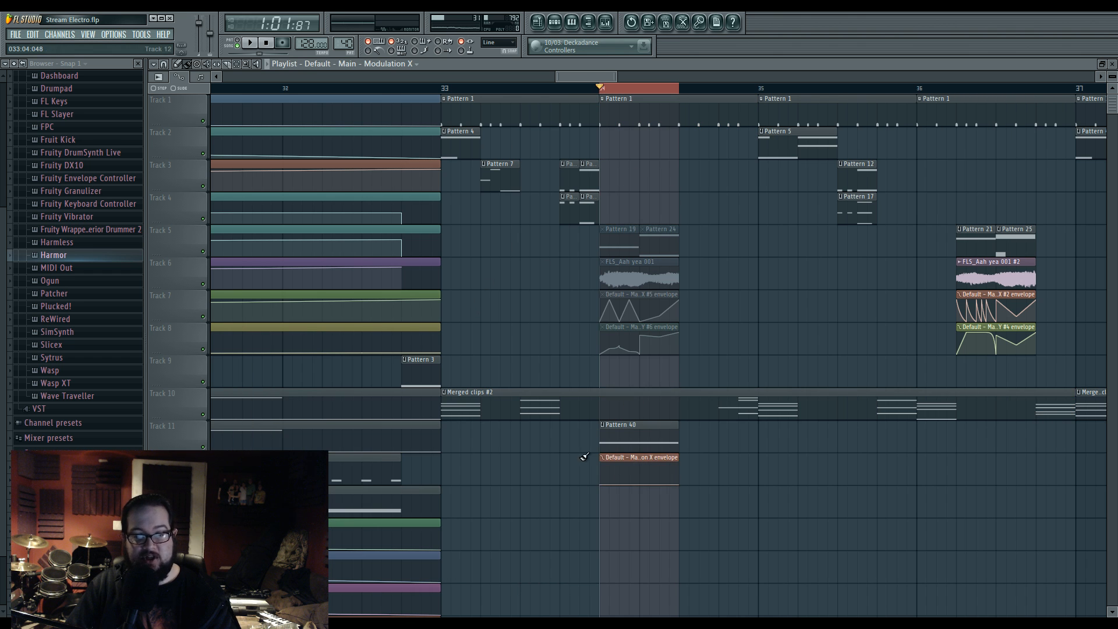
Step: Shape the Modulation X envelope into two quick triangles in its first half and one slower triangle in its second, and audition it
{"action": "scroll", "coordinate": [629, 482], "scroll_direction": "up", "scroll_amount": 3}
{"action": "scroll", "coordinate": [623, 448], "scroll_direction": "down", "scroll_amount": 2}
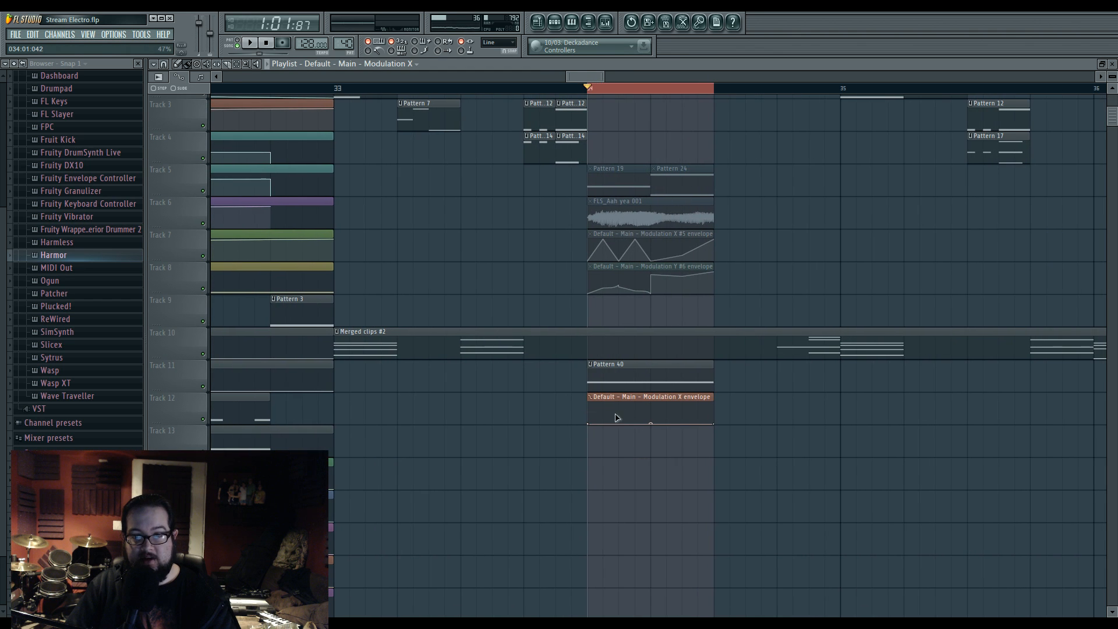
{"action": "left_click", "coordinate": [650, 424]}
{"action": "left_click", "coordinate": [682, 402]}
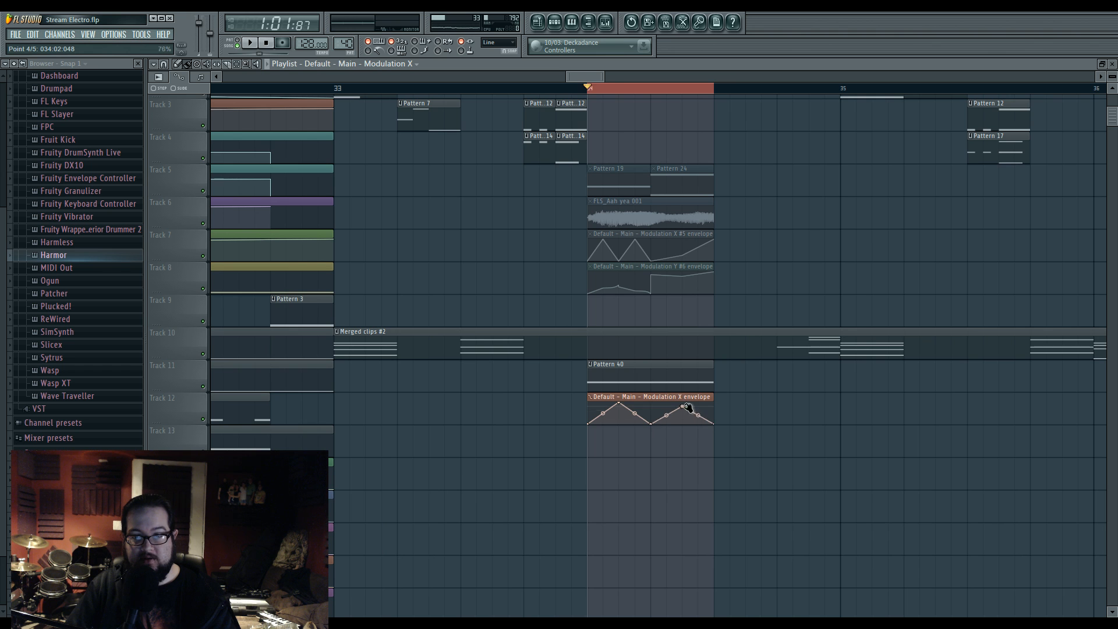
{"action": "key", "text": "space"}
{"action": "key", "text": "space"}
{"action": "right_click", "coordinate": [614, 401]}
{"action": "left_click", "coordinate": [624, 421]}
{"action": "key", "text": "space"}
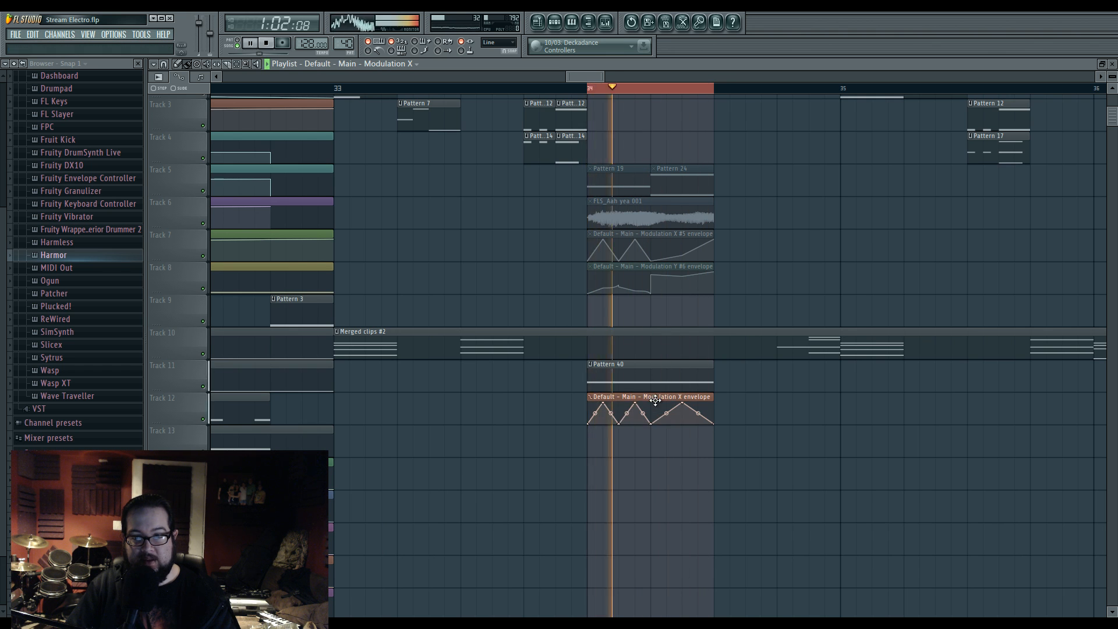
Step: Change Sytrus Operator 1's modulation curve for Mod X to a double curve and bend it into a falling S shape
{"action": "left_click", "coordinate": [560, 24]}
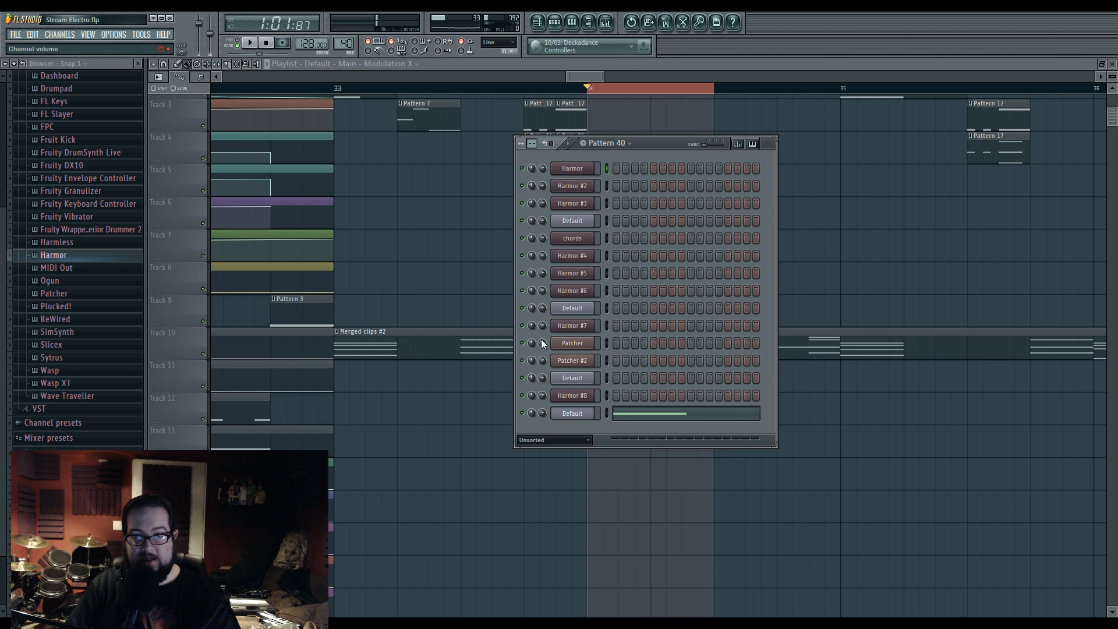
{"action": "left_click", "coordinate": [572, 413]}
{"action": "left_click", "coordinate": [804, 242]}
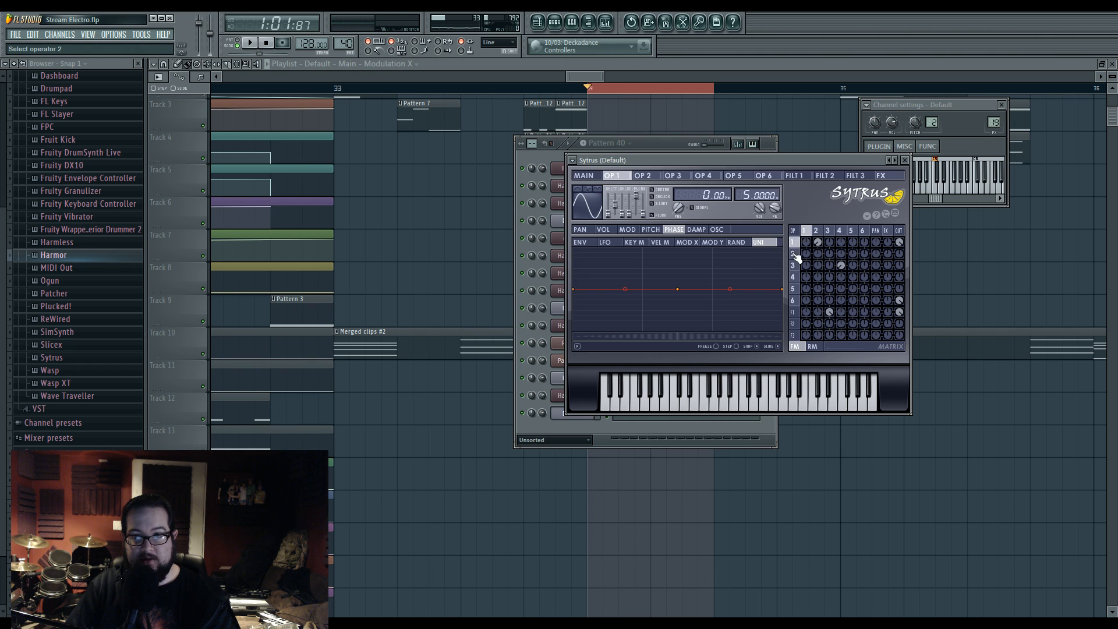
{"action": "left_click", "coordinate": [687, 242]}
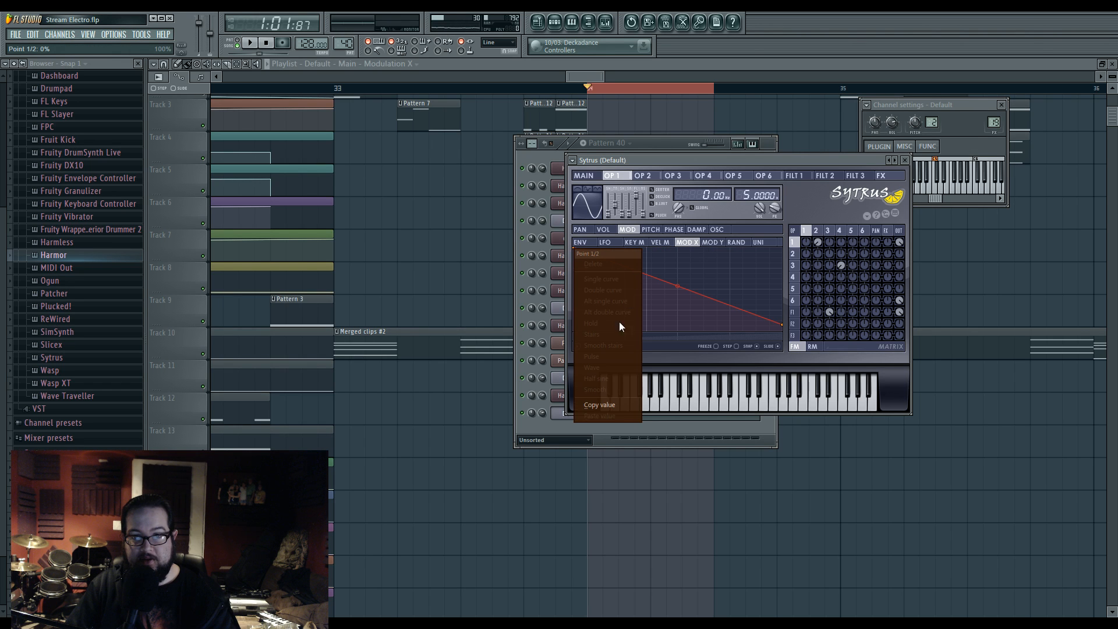
{"action": "right_click", "coordinate": [783, 325]}
{"action": "left_click", "coordinate": [809, 367]}
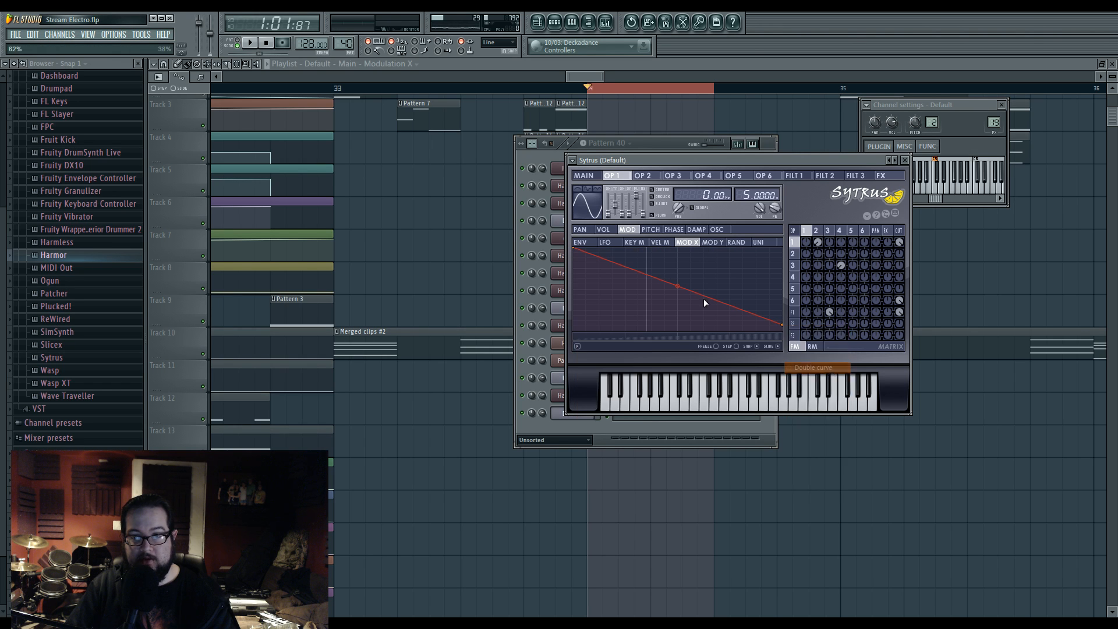
{"action": "left_click_drag", "start_coordinate": [674, 284], "coordinate": [677, 285]}
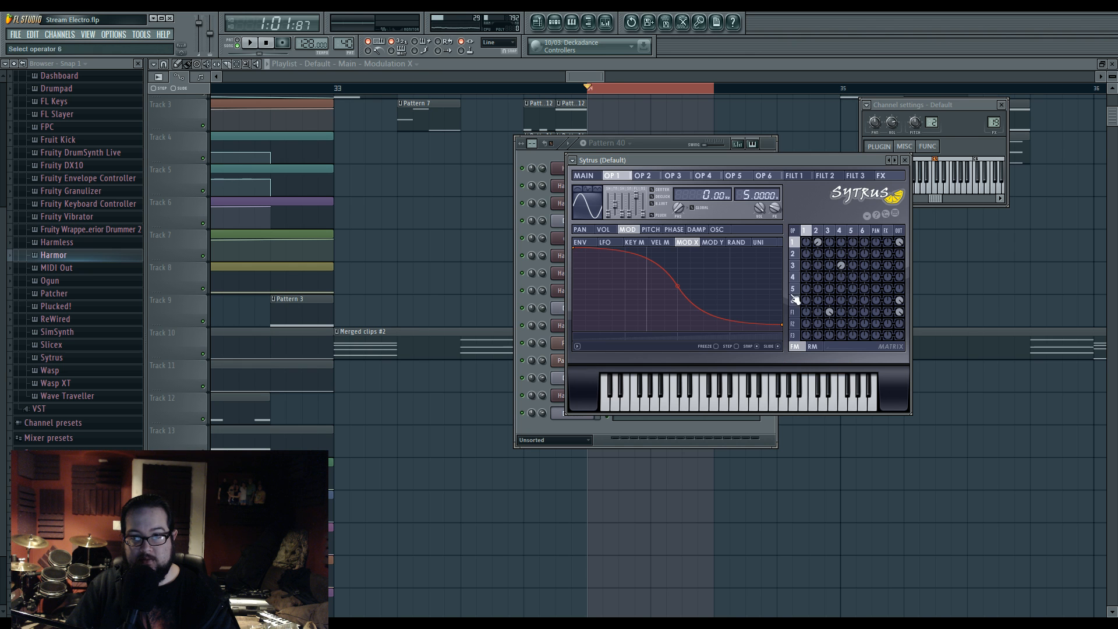
Step: Lower the end of Operator 3's Mod X modulation curve slightly, bend it into a falling double curve, and audition the loop
{"action": "left_click", "coordinate": [792, 265]}
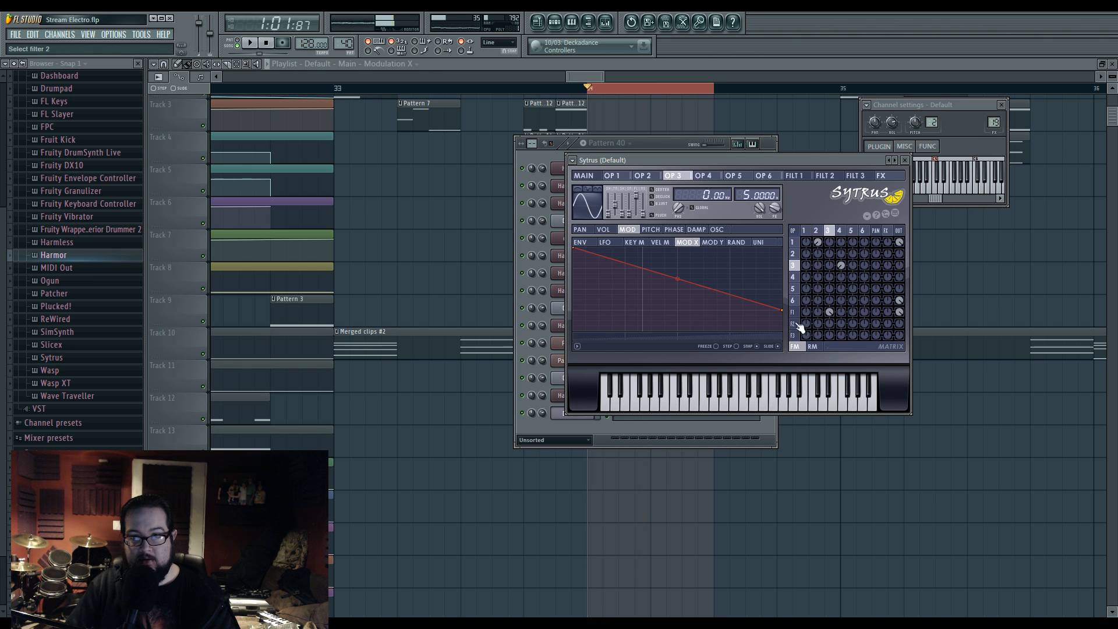
{"action": "right_click", "coordinate": [782, 311]}
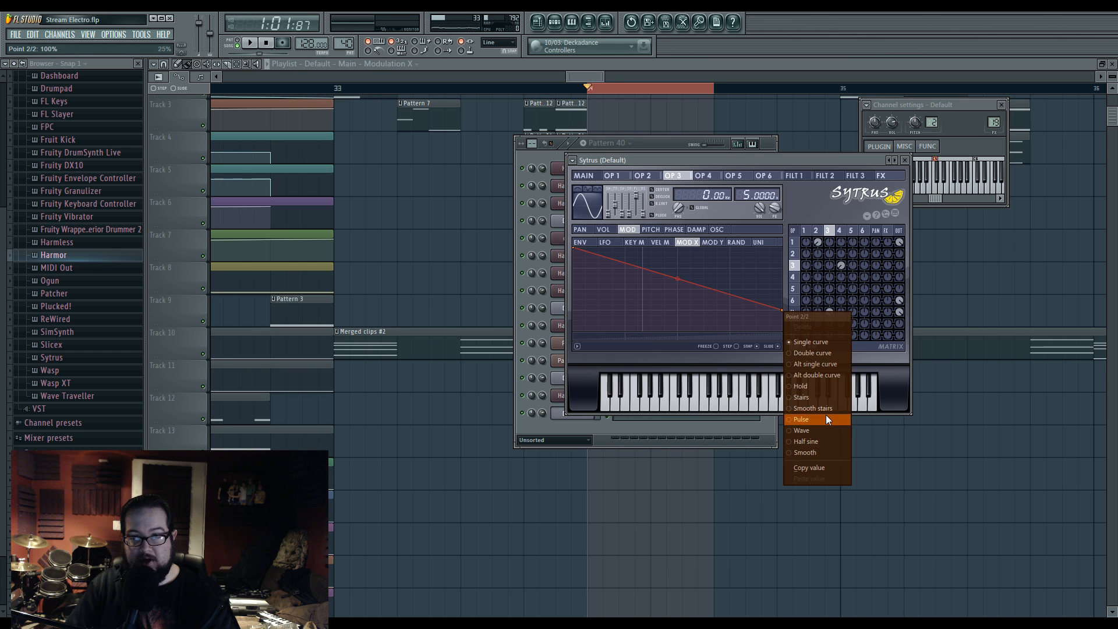
{"action": "left_click", "coordinate": [830, 362]}
{"action": "key", "text": "space"}
{"action": "left_click_drag", "start_coordinate": [673, 285], "coordinate": [673, 279]}
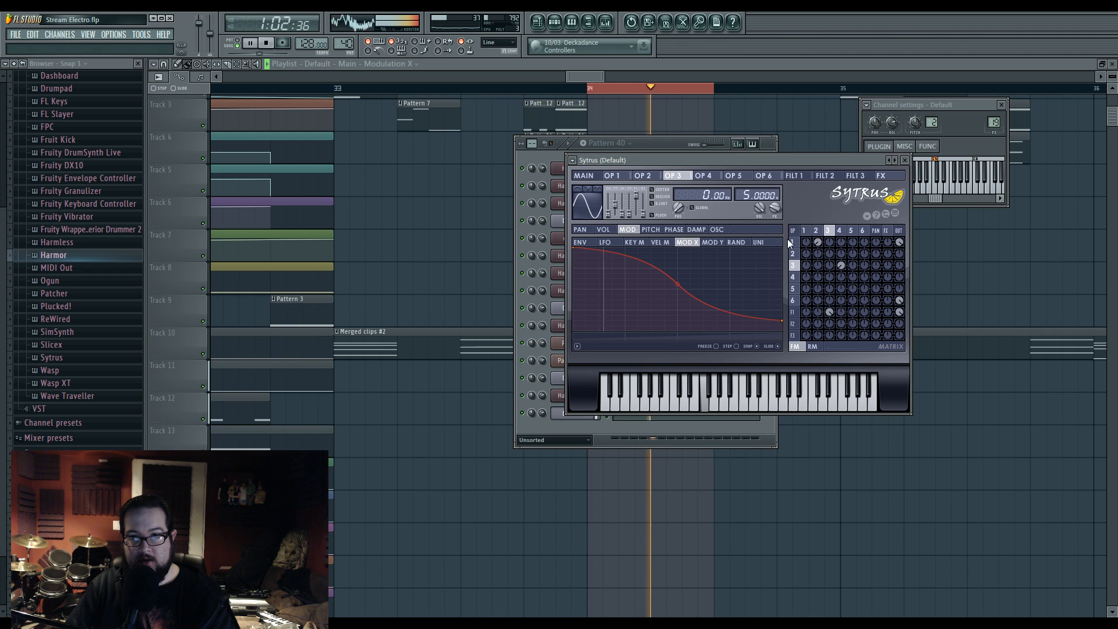
{"action": "key", "text": "space"}
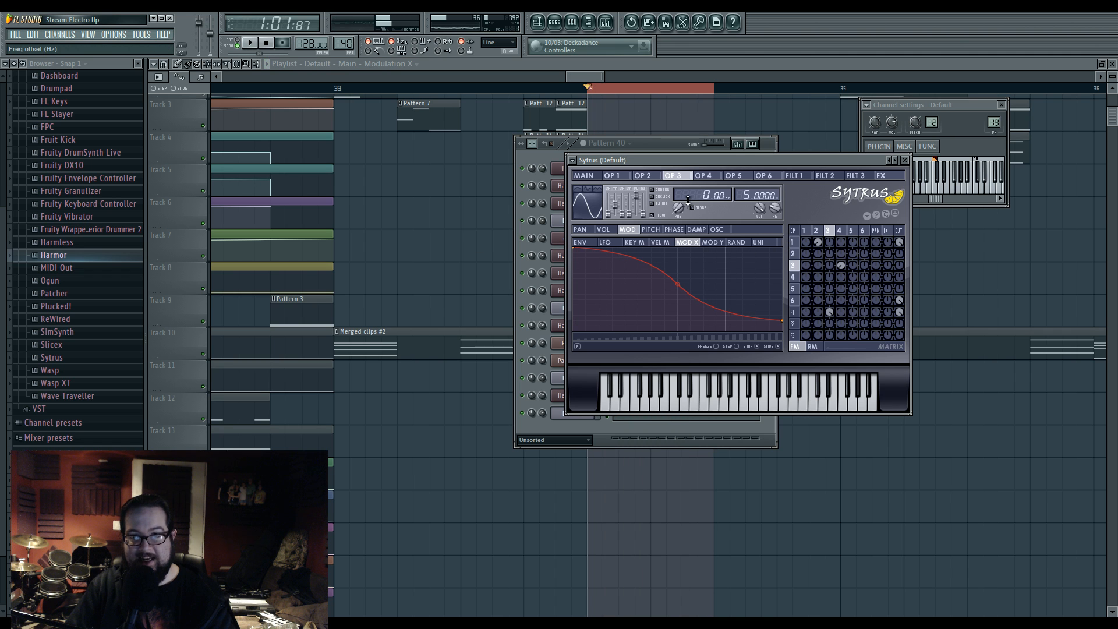
Step: Make the Modulation X envelope jump to its maximum at the midpoint, audition it, and check the main settings of Sytrus
{"action": "key", "text": "F12"}
{"action": "scroll", "coordinate": [526, 231], "scroll_direction": "up", "scroll_amount": 2}
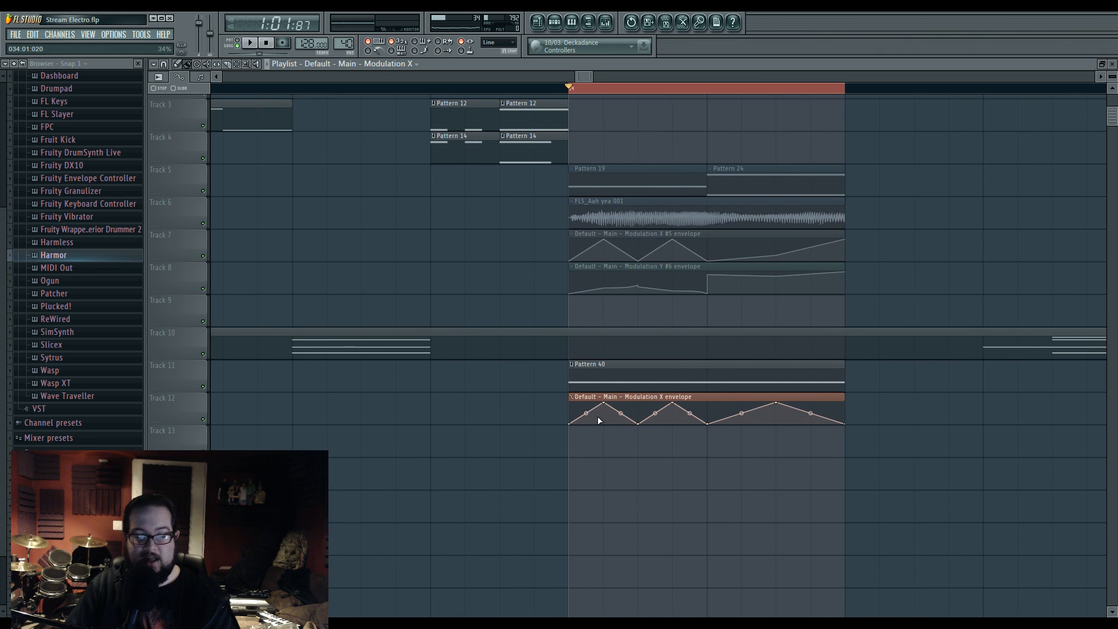
{"action": "left_click_drag", "start_coordinate": [708, 423], "coordinate": [708, 403]}
{"action": "key", "text": "space"}
{"action": "key", "text": "space"}
{"action": "key", "text": "F6"}
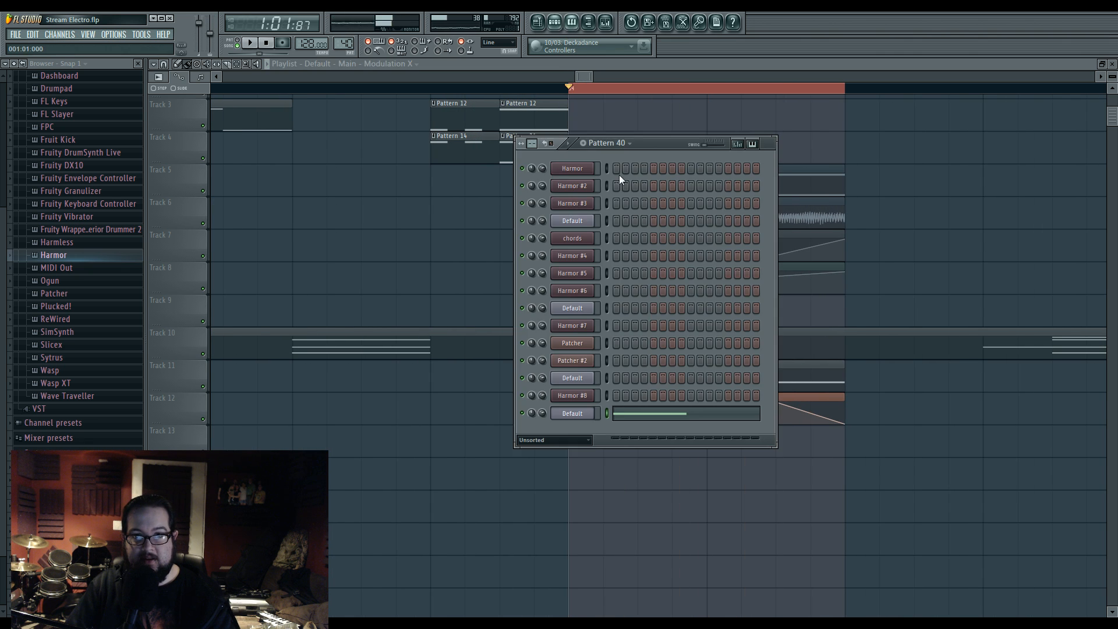
{"action": "left_click", "coordinate": [569, 415]}
{"action": "left_click", "coordinate": [584, 175]}
{"action": "key", "text": "F5"}
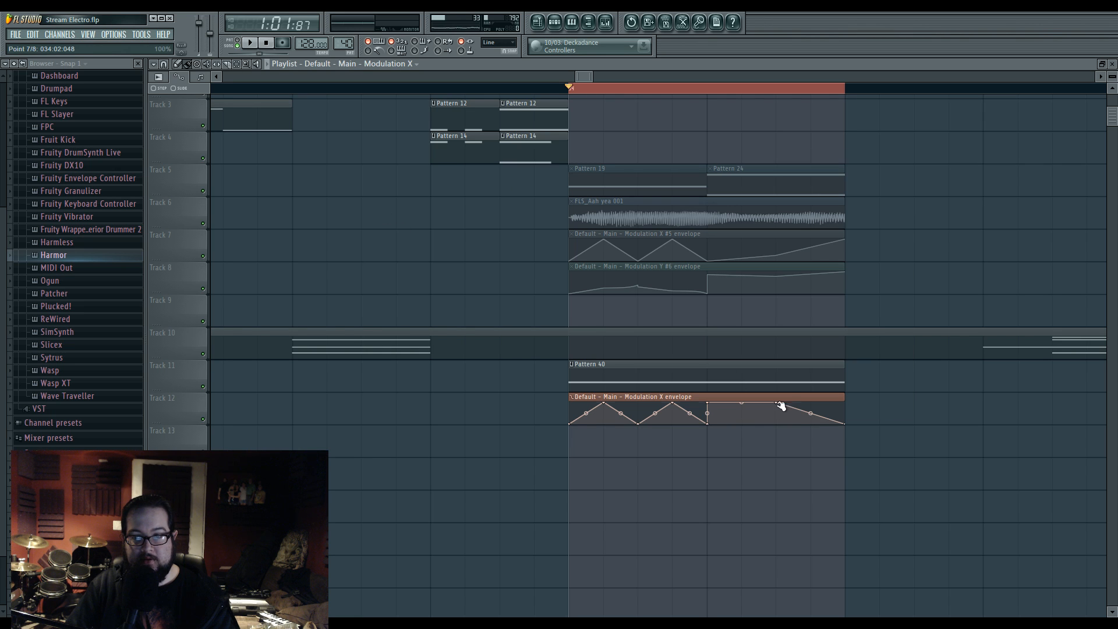
Step: Reshape the second half of the Modulation X envelope into two falling ramps followed by one triangle, and audition it
{"action": "left_click_drag", "start_coordinate": [780, 405], "coordinate": [779, 428]}
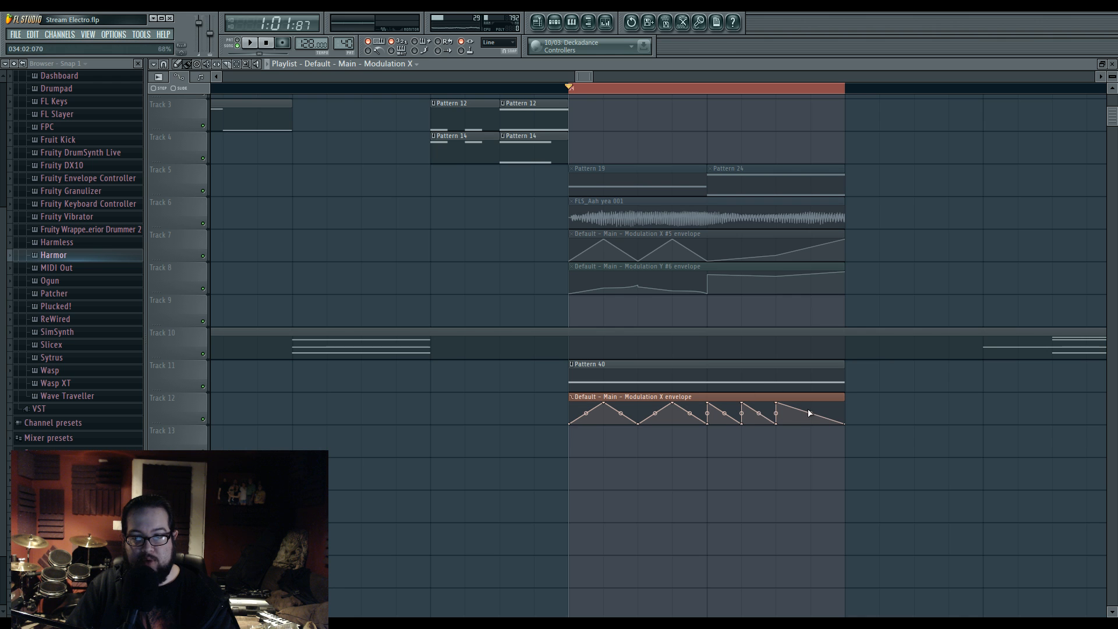
{"action": "key", "text": "space"}
{"action": "left_click_drag", "start_coordinate": [776, 403], "coordinate": [811, 401]}
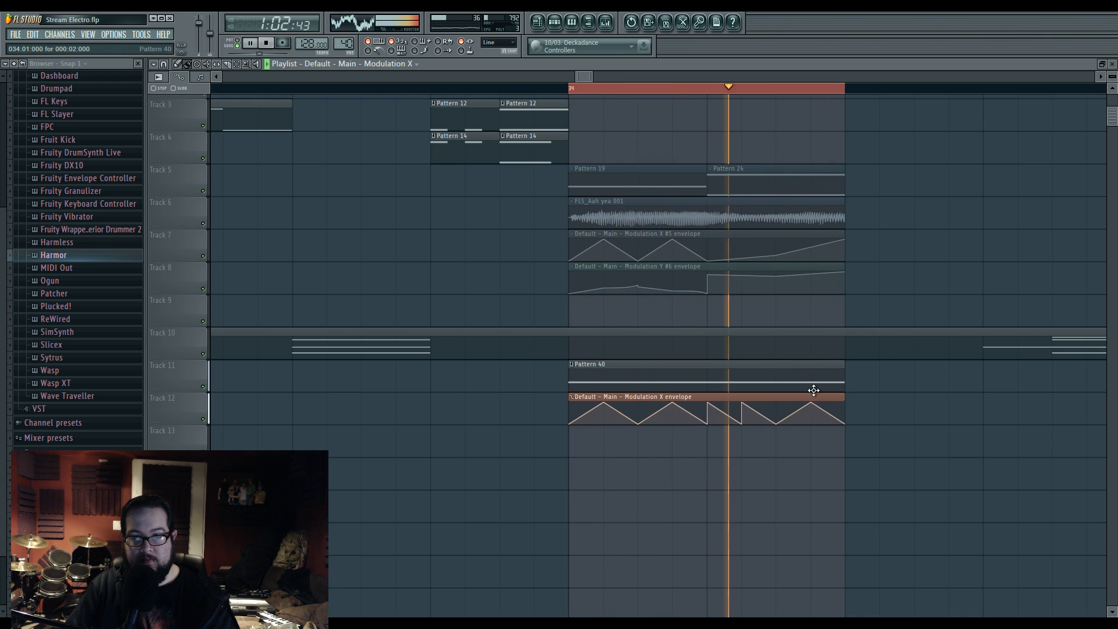
{"action": "key", "text": "space"}
Step: Show the channel list and mixer, play the loop briefly, and open the Sytrus instrument beside its channel settings
{"action": "left_click", "coordinate": [555, 22]}
{"action": "left_click", "coordinate": [605, 23]}
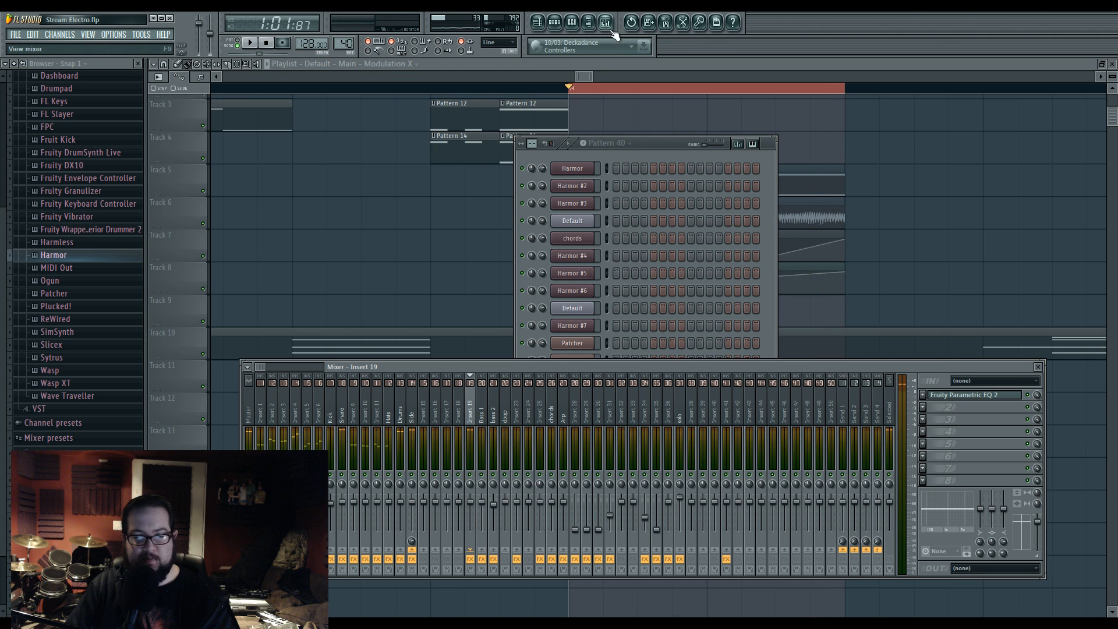
{"action": "key", "text": "space"}
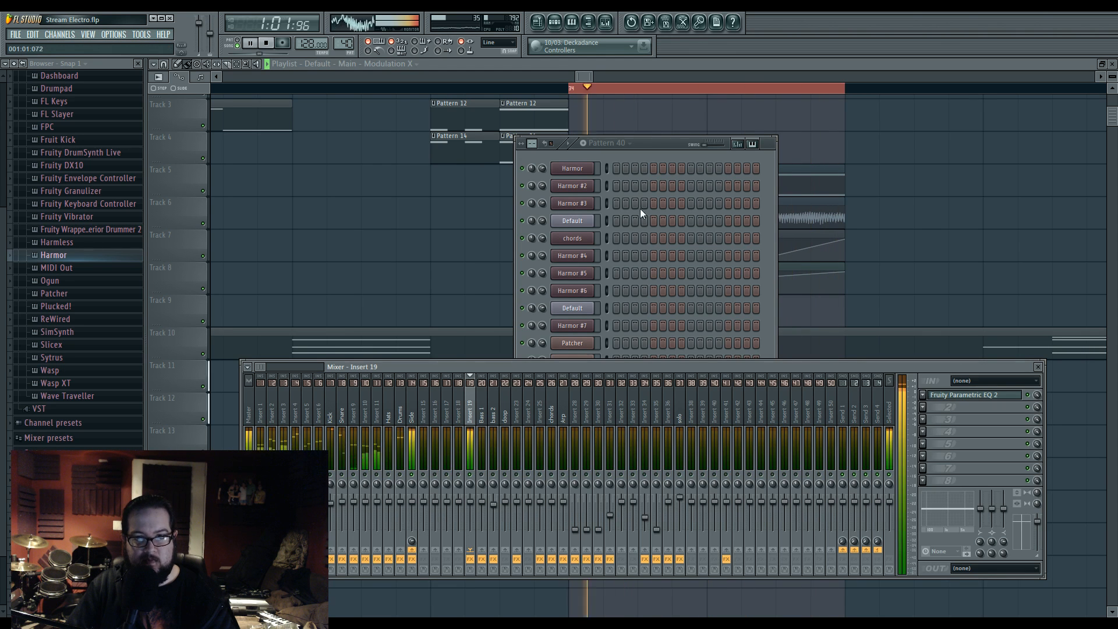
{"action": "left_click", "coordinate": [651, 145]}
{"action": "key", "text": "space"}
{"action": "left_click", "coordinate": [572, 413]}
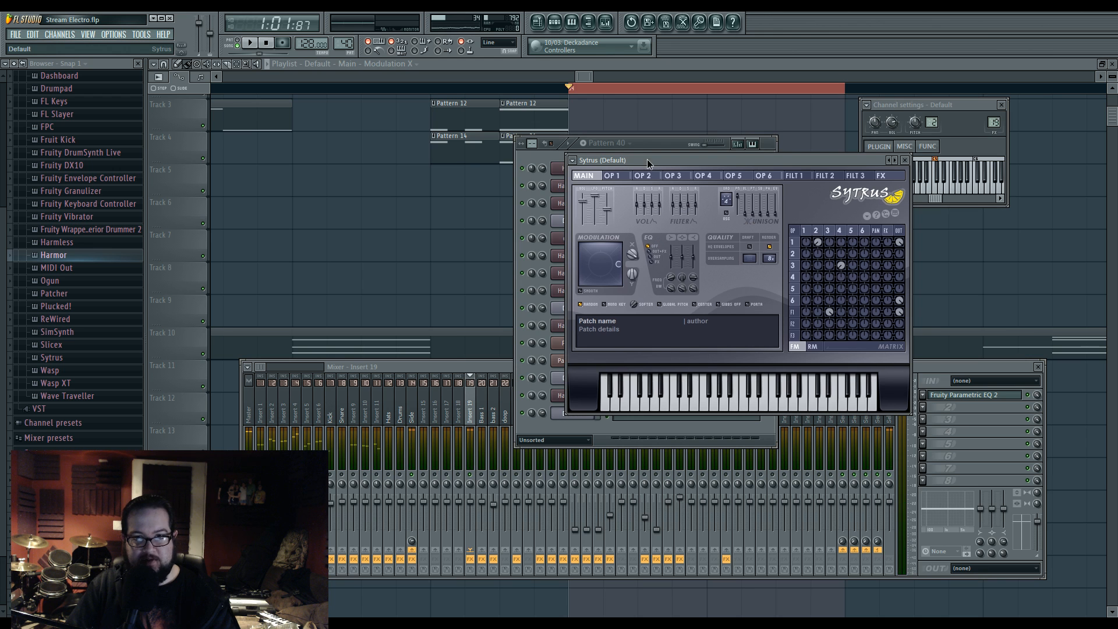
{"action": "left_click_drag", "start_coordinate": [649, 159], "coordinate": [555, 145]}
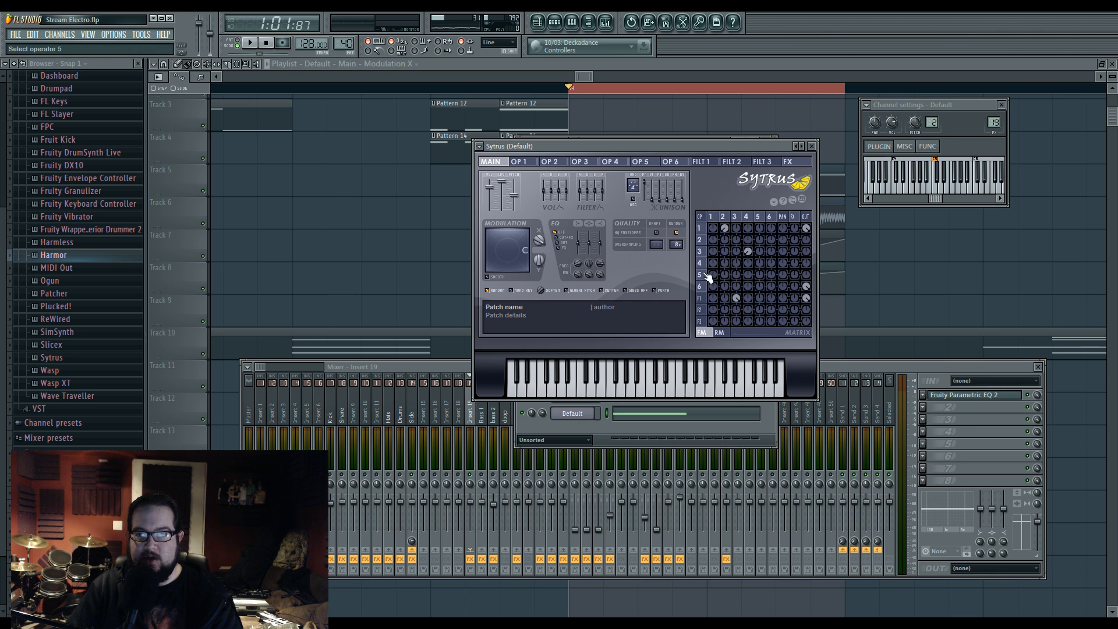
Step: Examine the Mod X modulation curves of Sytrus Operators 3, 5 and 6
{"action": "left_click", "coordinate": [726, 225]}
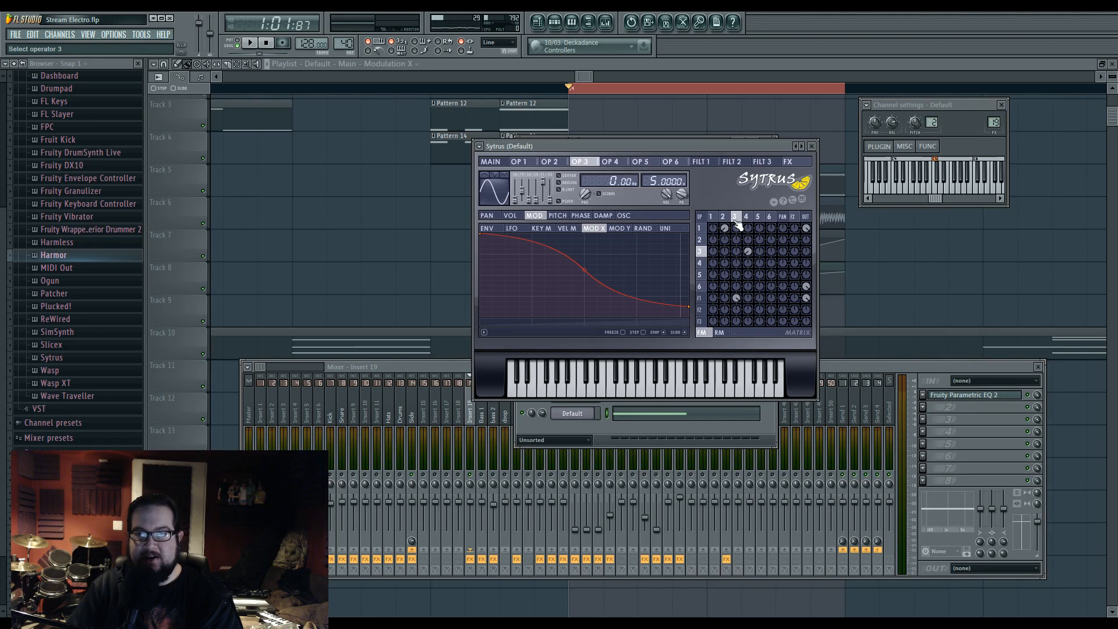
{"action": "left_click", "coordinate": [762, 221]}
{"action": "left_click", "coordinate": [770, 221]}
{"action": "left_click", "coordinate": [759, 222]}
{"action": "left_click", "coordinate": [769, 221]}
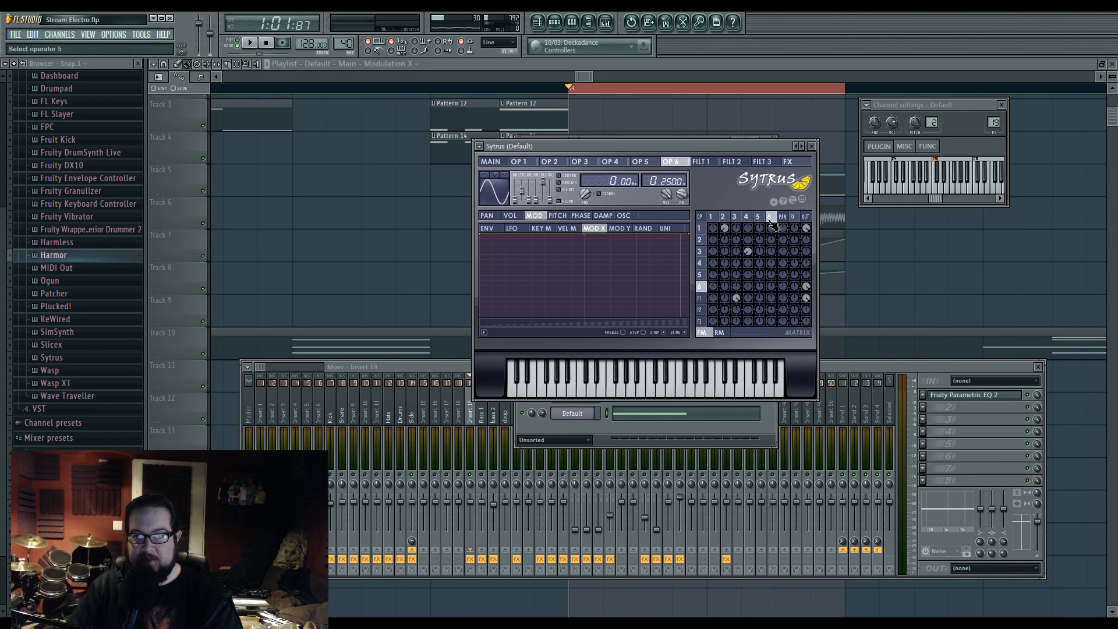
{"action": "left_click", "coordinate": [759, 221]}
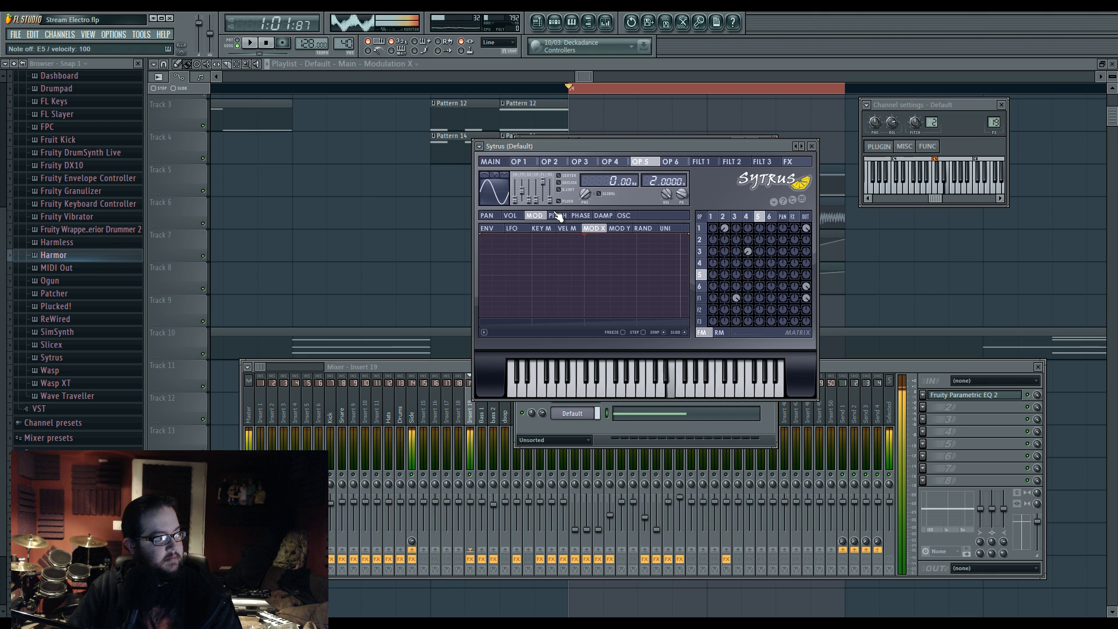
Step: Alter Operator 2's waveform with the Even option while the loop plays
{"action": "key", "text": "space"}
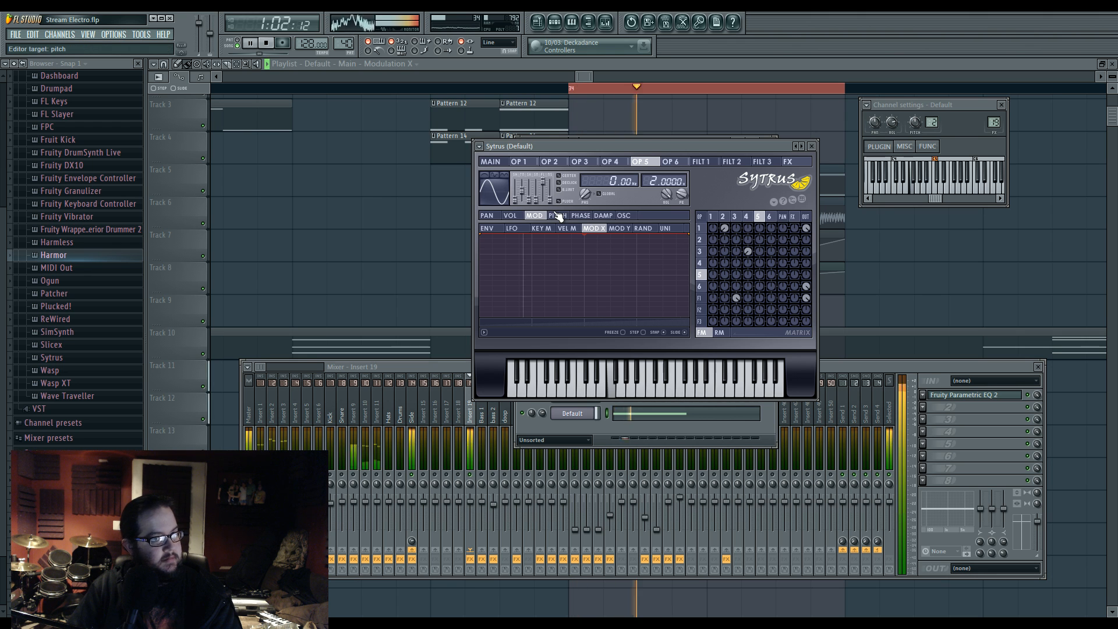
{"action": "left_click", "coordinate": [723, 217]}
{"action": "left_click", "coordinate": [496, 176]}
{"action": "left_click", "coordinate": [496, 175]}
{"action": "left_click", "coordinate": [494, 177]}
{"action": "left_click", "coordinate": [496, 178]}
{"action": "left_click", "coordinate": [497, 178]}
{"action": "left_click", "coordinate": [500, 180]}
{"action": "left_click", "coordinate": [504, 182]}
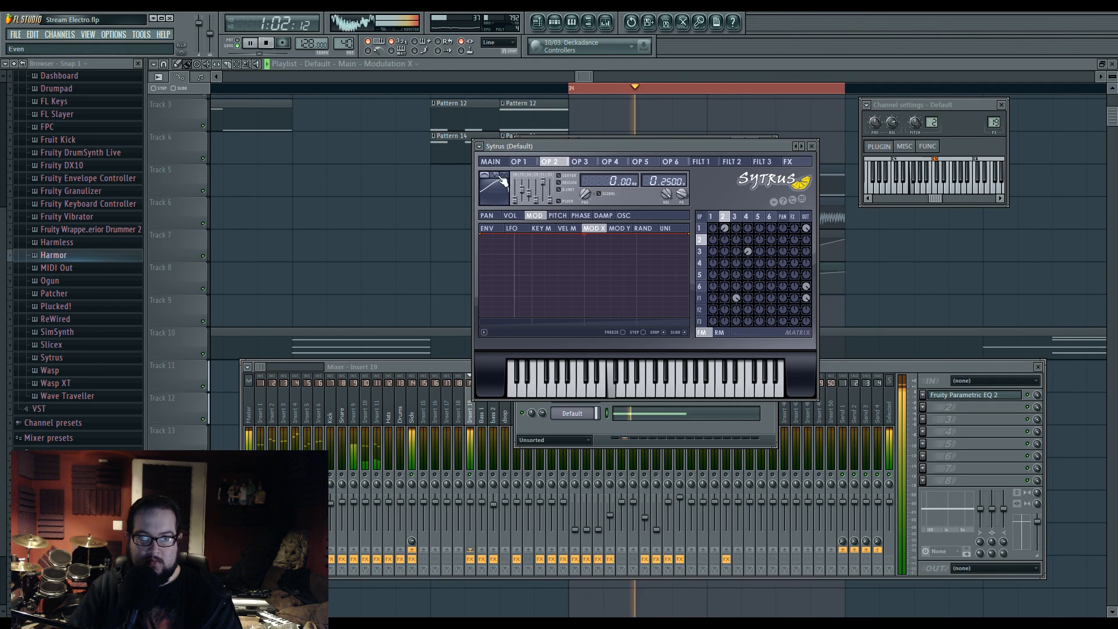
{"action": "left_click", "coordinate": [497, 180]}
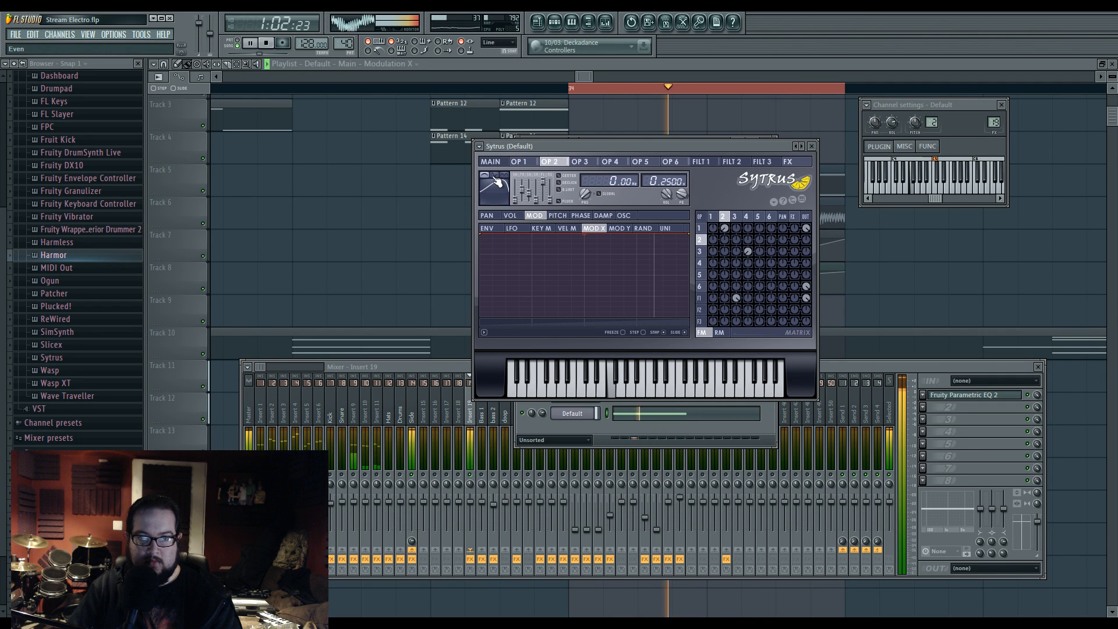
Step: Shape Operator 6's waveform into a rounded square with its slider at 28%, and audition the loop
{"action": "left_click", "coordinate": [699, 286]}
{"action": "key", "text": "space"}
{"action": "key", "text": "space"}
{"action": "scroll", "coordinate": [524, 194], "scroll_direction": "up", "scroll_amount": 3}
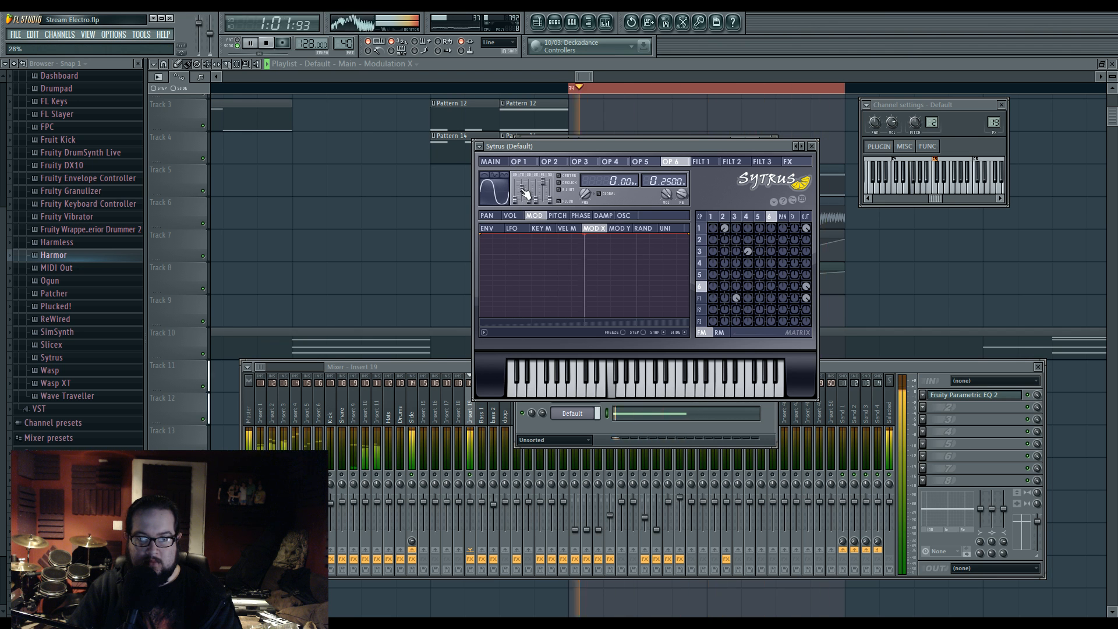
Step: Shift the lower bend point of Filter 1's waveshaper curve to 0.31 while the loop plays
{"action": "left_click", "coordinate": [704, 301]}
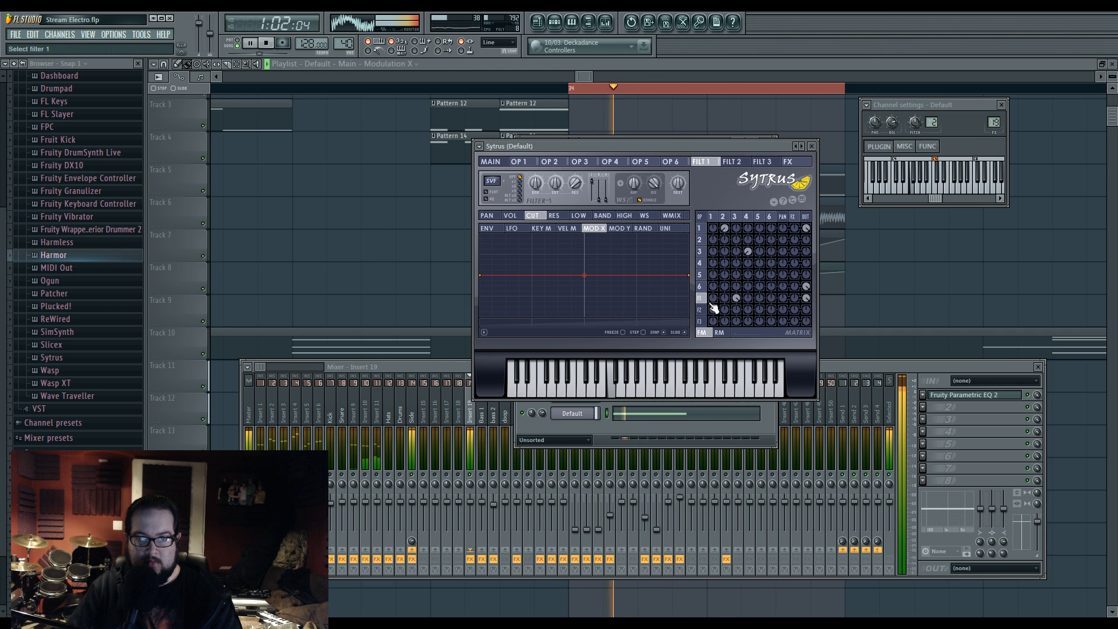
{"action": "key", "text": "space"}
{"action": "left_click", "coordinate": [654, 217]}
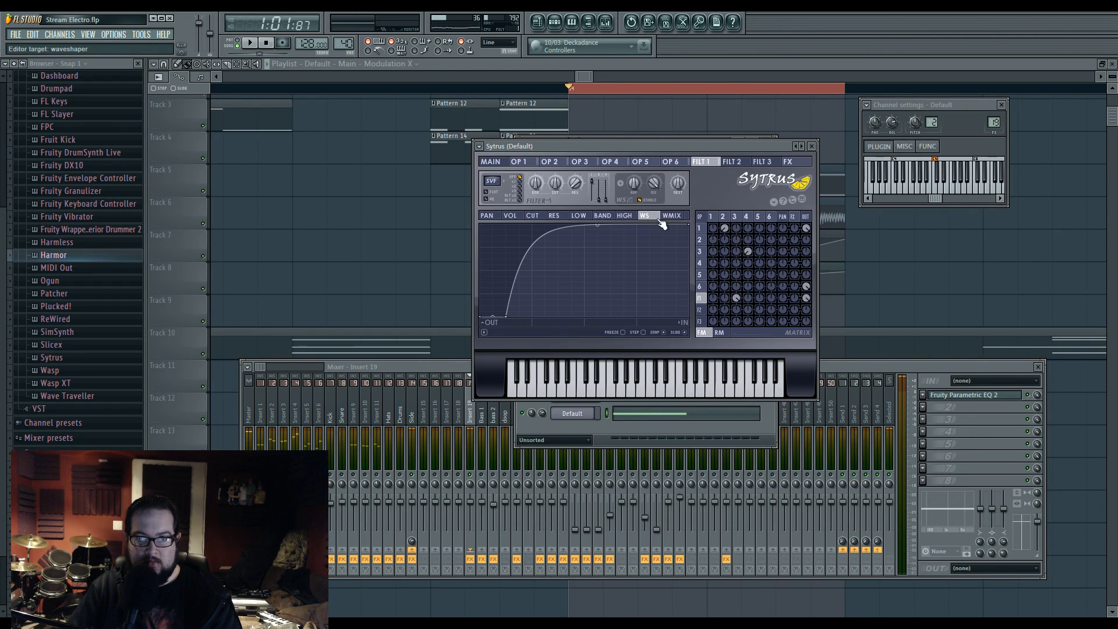
{"action": "key", "text": "space"}
{"action": "left_click_drag", "start_coordinate": [506, 317], "coordinate": [544, 318]}
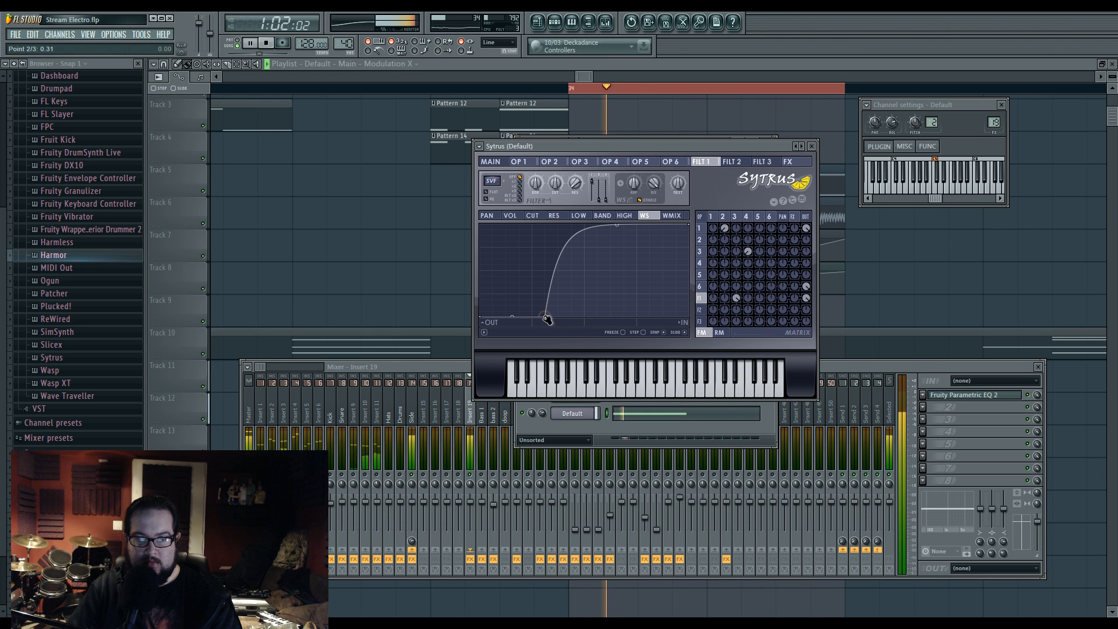
Step: Adjust Operator 1's frequency ratio, and give Operator 3 a ratio of 5 with a triangle-like waveform
{"action": "left_click", "coordinate": [700, 229]}
{"action": "left_click", "coordinate": [734, 216]}
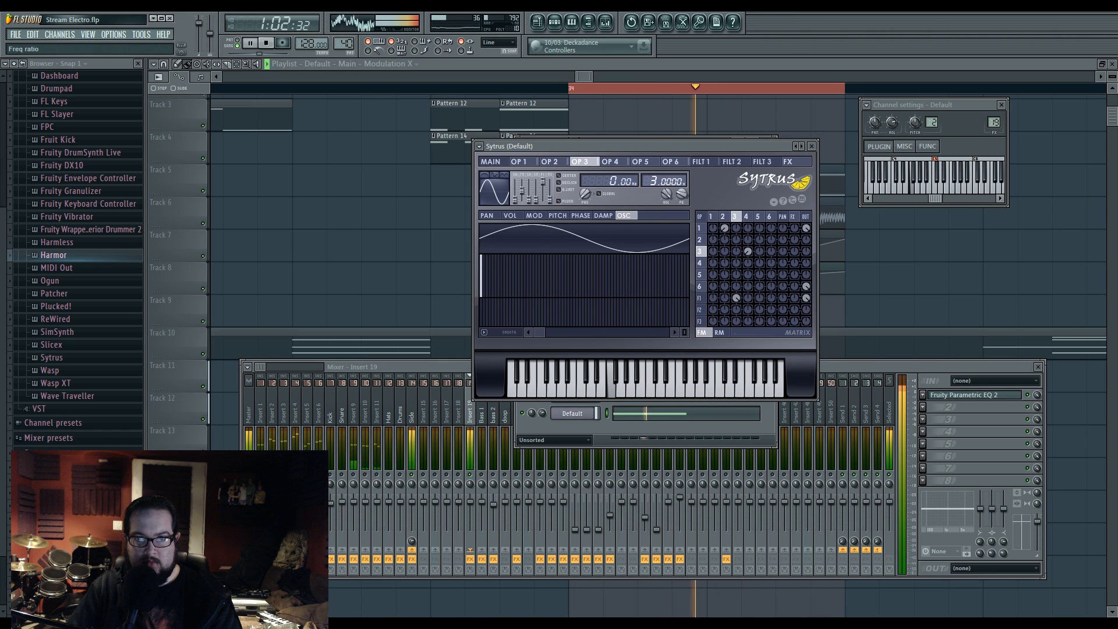
{"action": "left_click", "coordinate": [722, 216]}
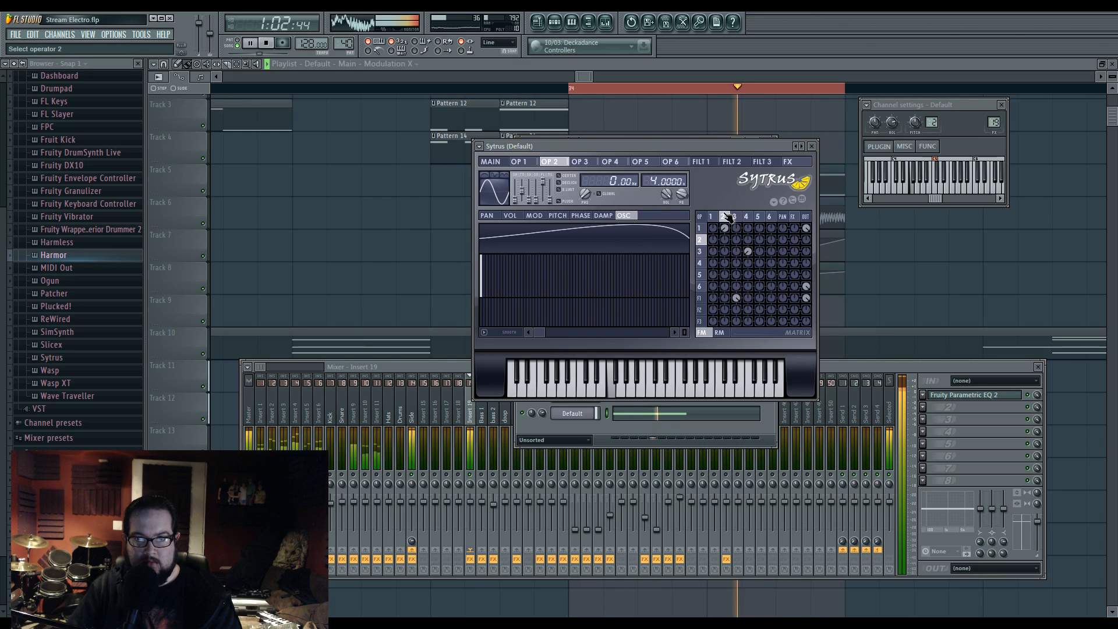
{"action": "left_click", "coordinate": [713, 216]}
{"action": "left_click_drag", "start_coordinate": [650, 181], "coordinate": [650, 177]}
{"action": "left_click", "coordinate": [735, 216]}
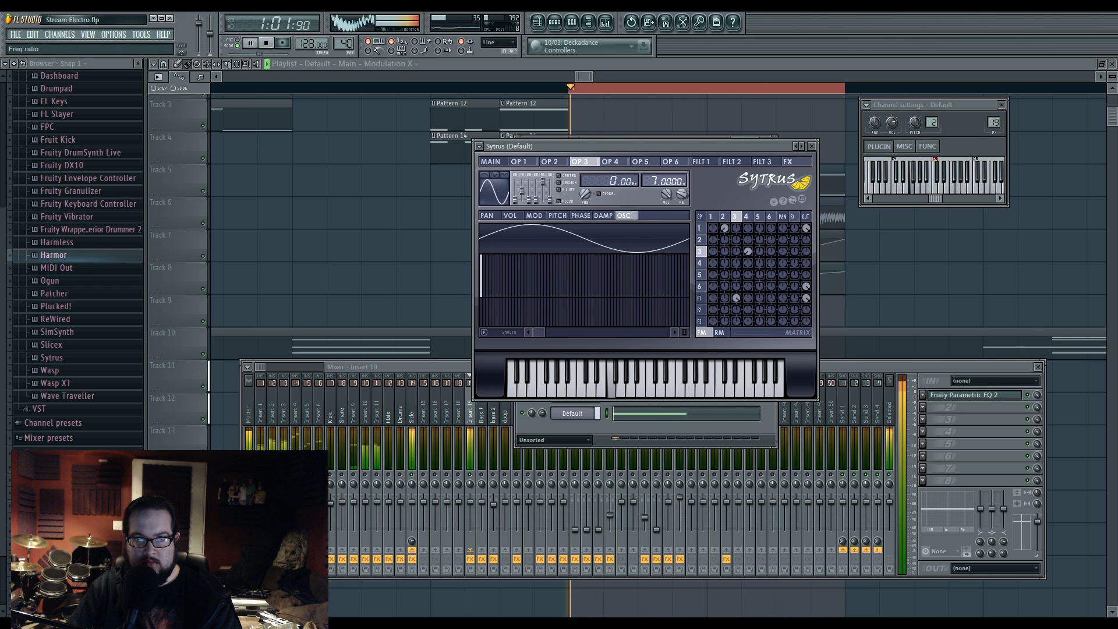
{"action": "left_click_drag", "start_coordinate": [650, 181], "coordinate": [650, 187]}
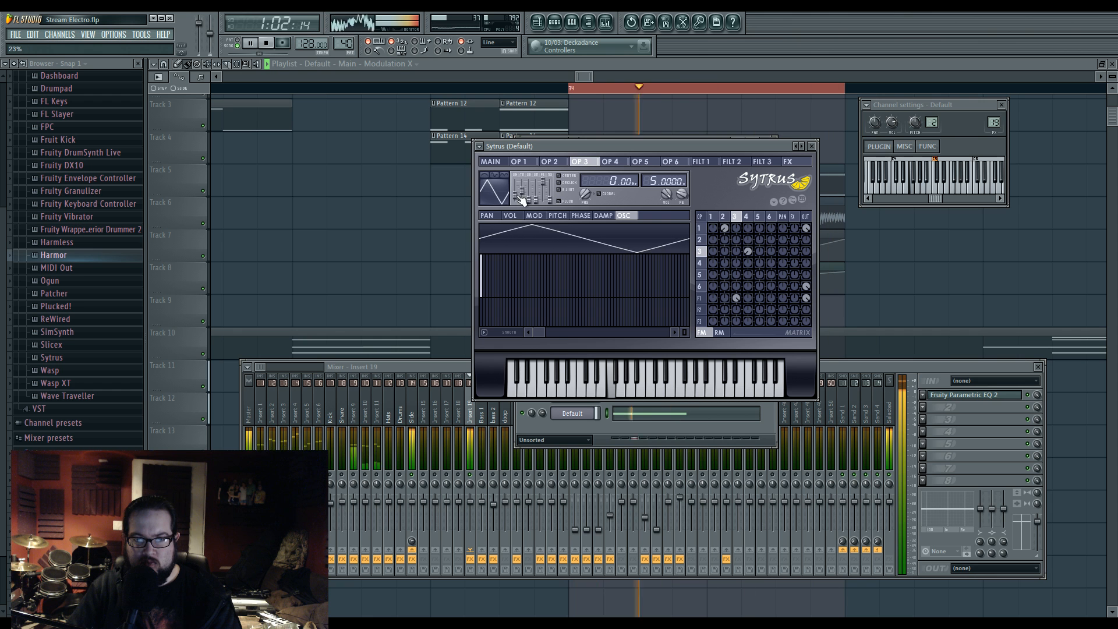
Step: Give Operator 1 a triangle-like waveform and a frequency ratio of 6, and stop playback after auditioning it
{"action": "left_click", "coordinate": [519, 161]}
{"action": "left_click", "coordinate": [493, 174]}
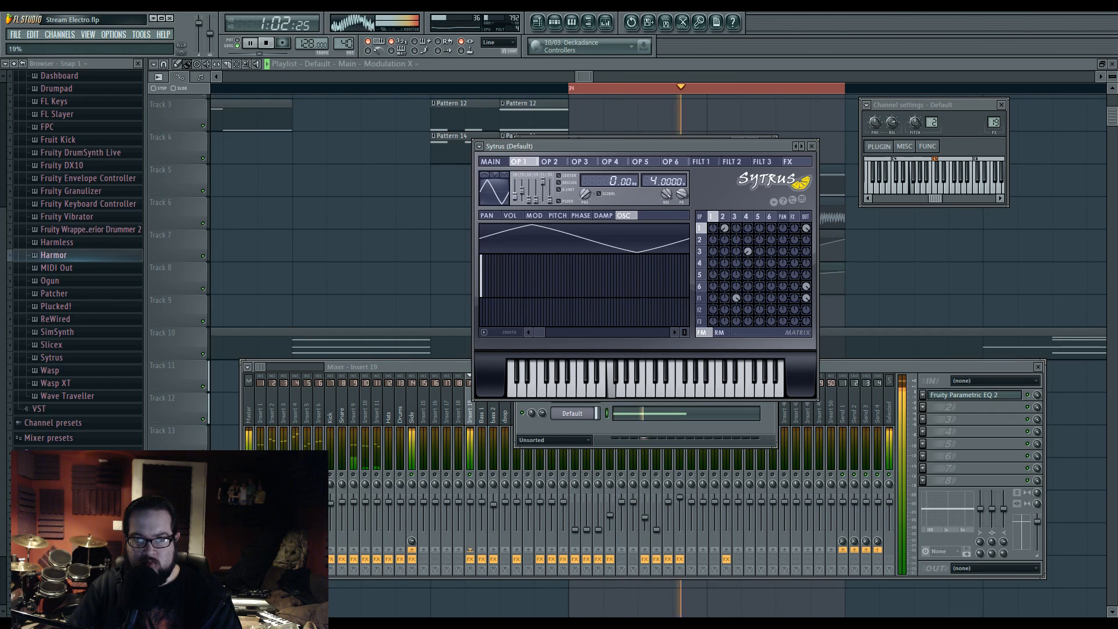
{"action": "left_click_drag", "start_coordinate": [664, 181], "coordinate": [663, 176]}
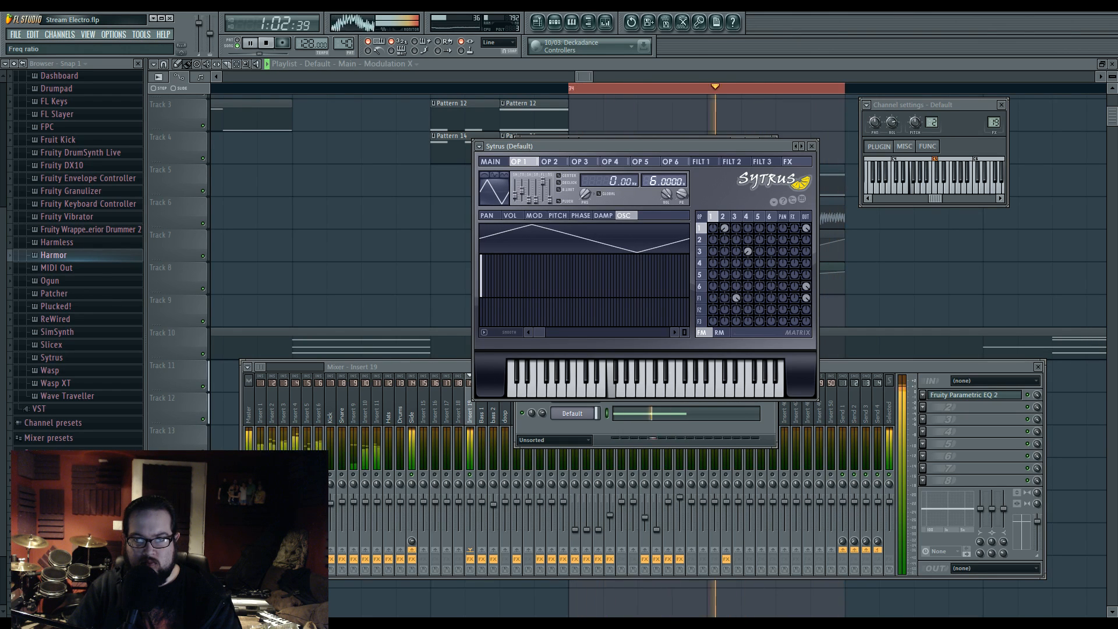
{"action": "left_click", "coordinate": [724, 217]}
{"action": "key", "text": "space"}
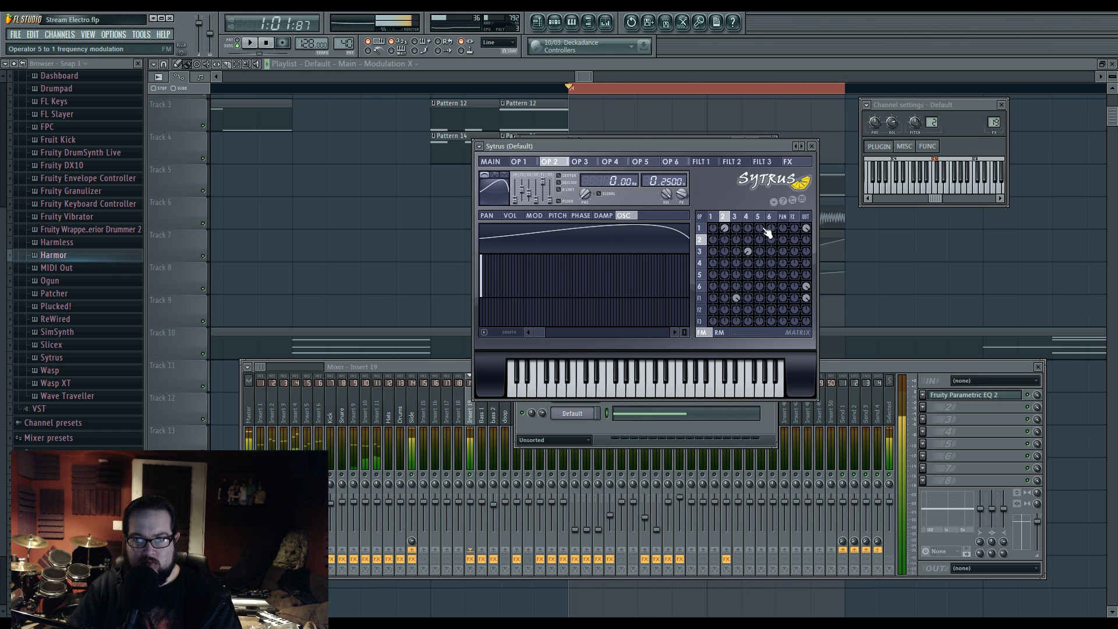
Step: Give Operator 5 a frequency ratio of 15 and a triangle-like waveform, and adjust its frequency modulation of Operator 1
{"action": "left_click", "coordinate": [759, 217]}
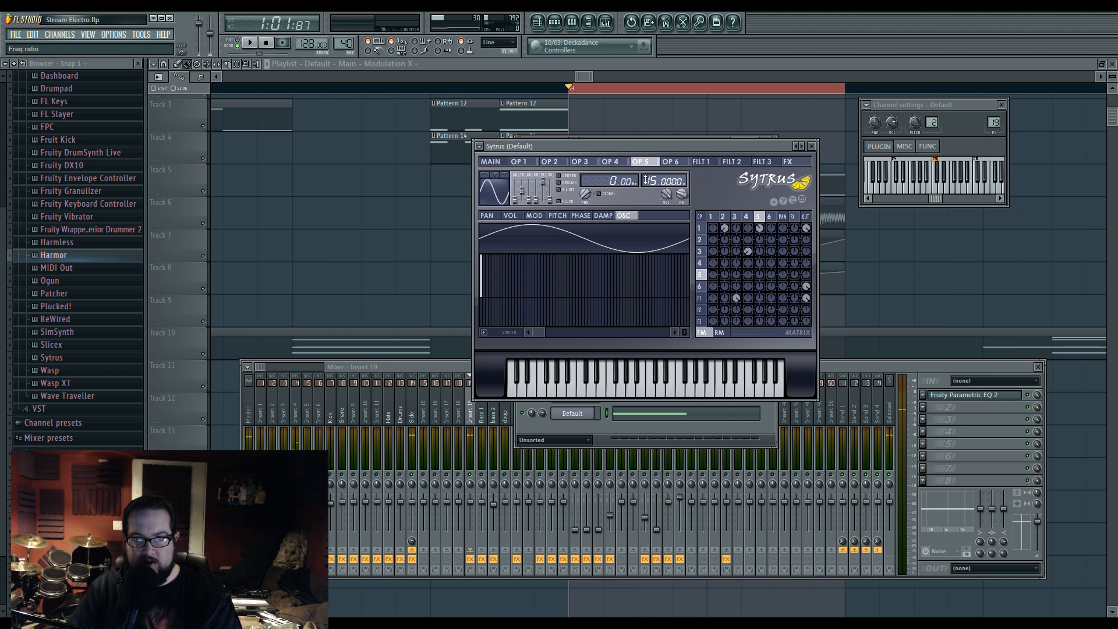
{"action": "key", "text": "space"}
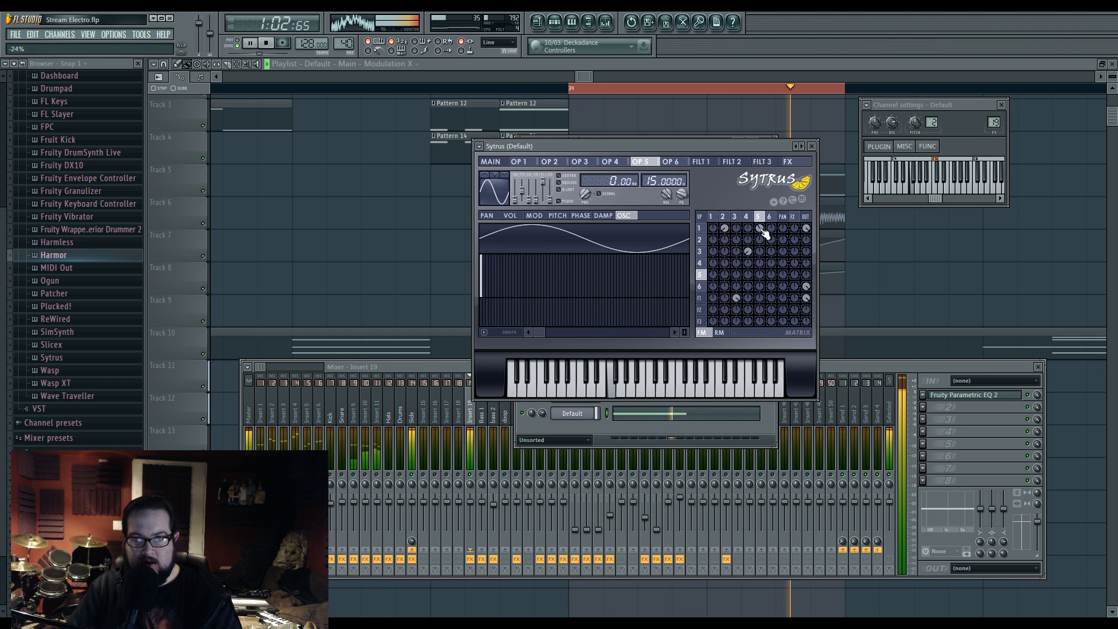
{"action": "left_click_drag", "start_coordinate": [761, 228], "coordinate": [761, 210]}
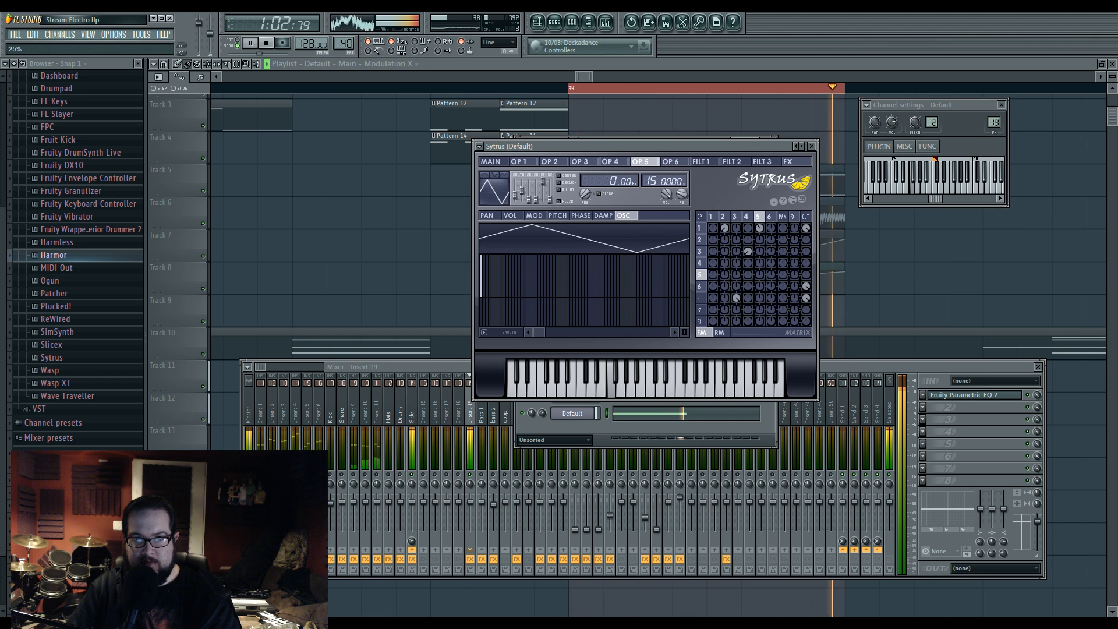
{"action": "key", "text": "space"}
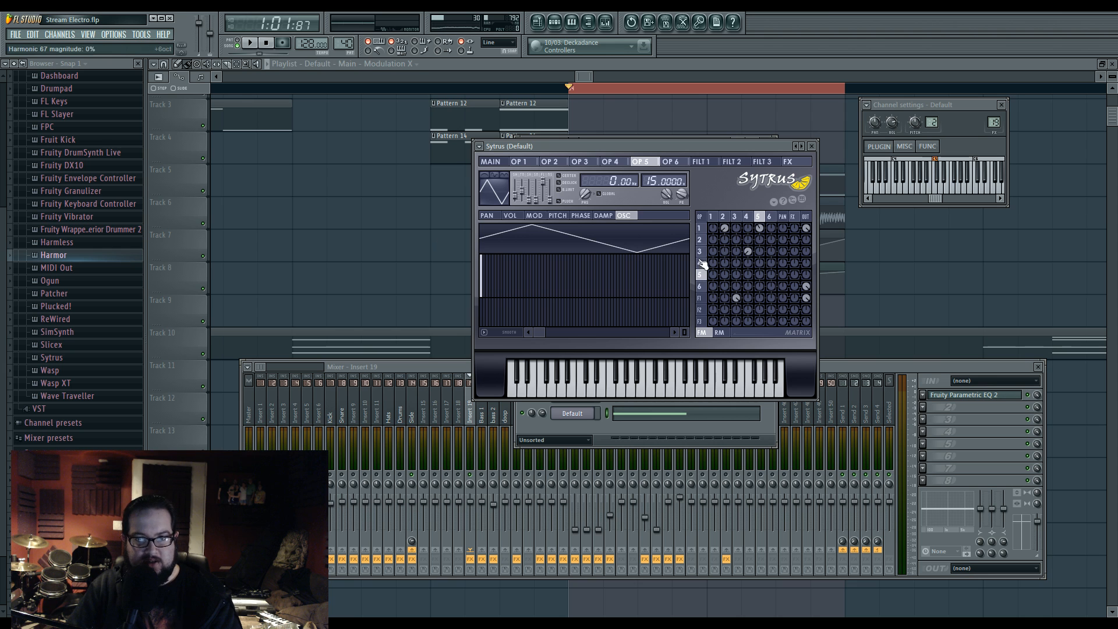
Step: Delete the valley between the first two peaks of the Modulation X envelope and remove the first peak's point, auditioning the loop
{"action": "key", "text": "F12"}
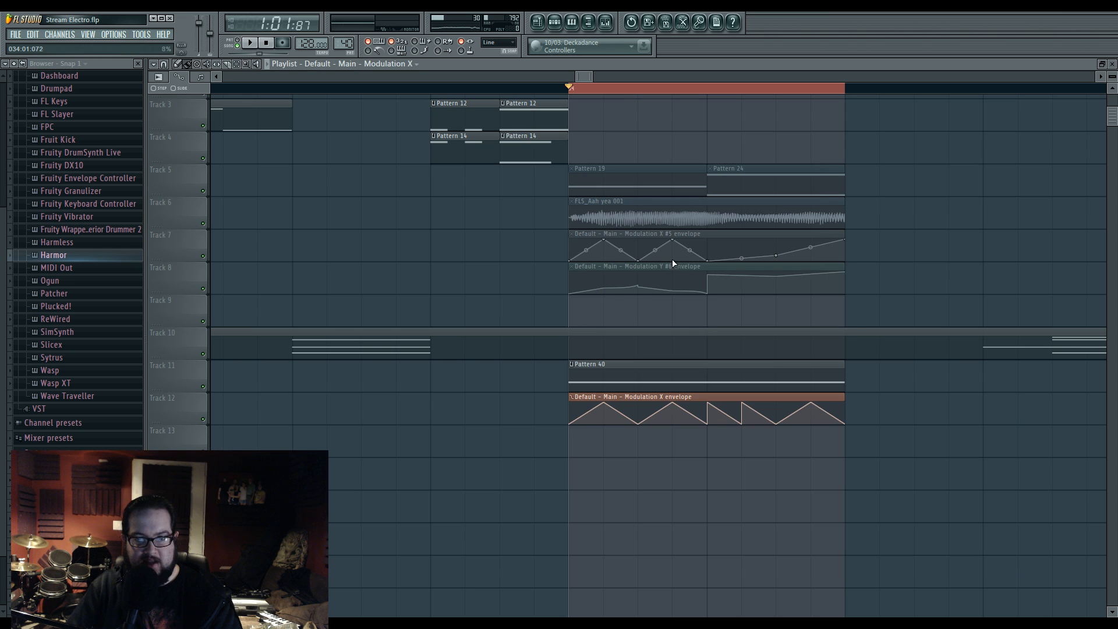
{"action": "right_click", "coordinate": [641, 424]}
{"action": "left_click", "coordinate": [655, 438]}
{"action": "key", "text": "space"}
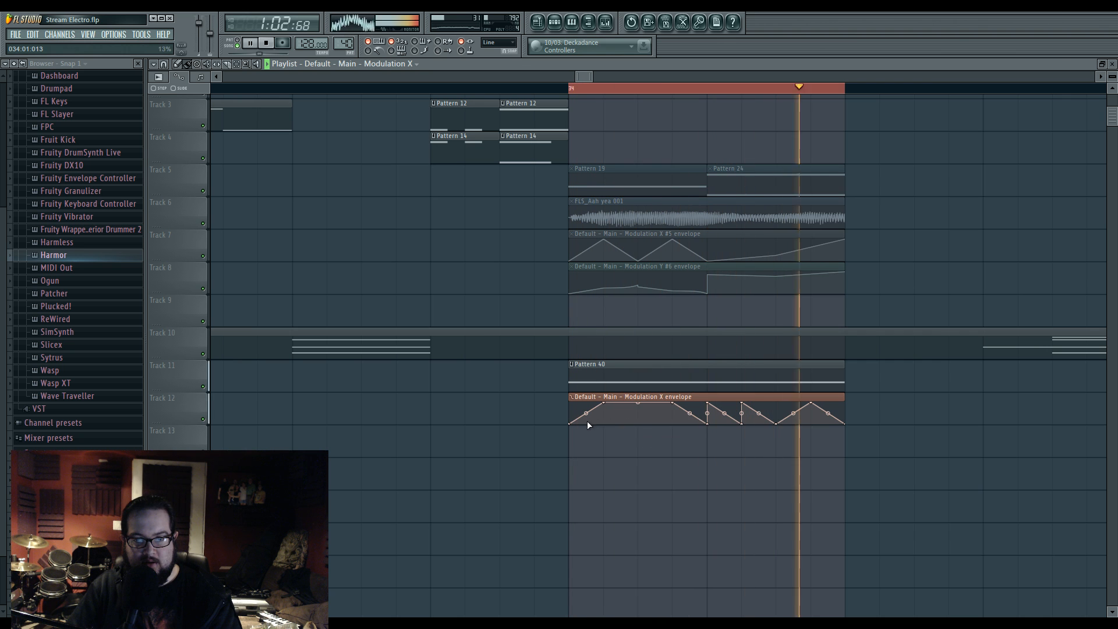
{"action": "right_click", "coordinate": [603, 402]}
{"action": "key", "text": "space"}
Step: Rework the start point of the Modulation X envelope and the points around its midpoint
{"action": "right_click", "coordinate": [570, 423]}
{"action": "left_click", "coordinate": [660, 524]}
{"action": "right_click", "coordinate": [679, 419]}
{"action": "left_click", "coordinate": [698, 421]}
{"action": "right_click", "coordinate": [707, 423]}
{"action": "left_click", "coordinate": [735, 436]}
Step: Open Pattern 40's Sytrus notes and place an F3 slide note at the start, below the long held note
{"action": "scroll", "coordinate": [639, 266], "scroll_direction": "up", "scroll_amount": 2}
{"action": "scroll", "coordinate": [623, 326], "scroll_direction": "down", "scroll_amount": 2}
{"action": "double_click", "coordinate": [617, 361]}
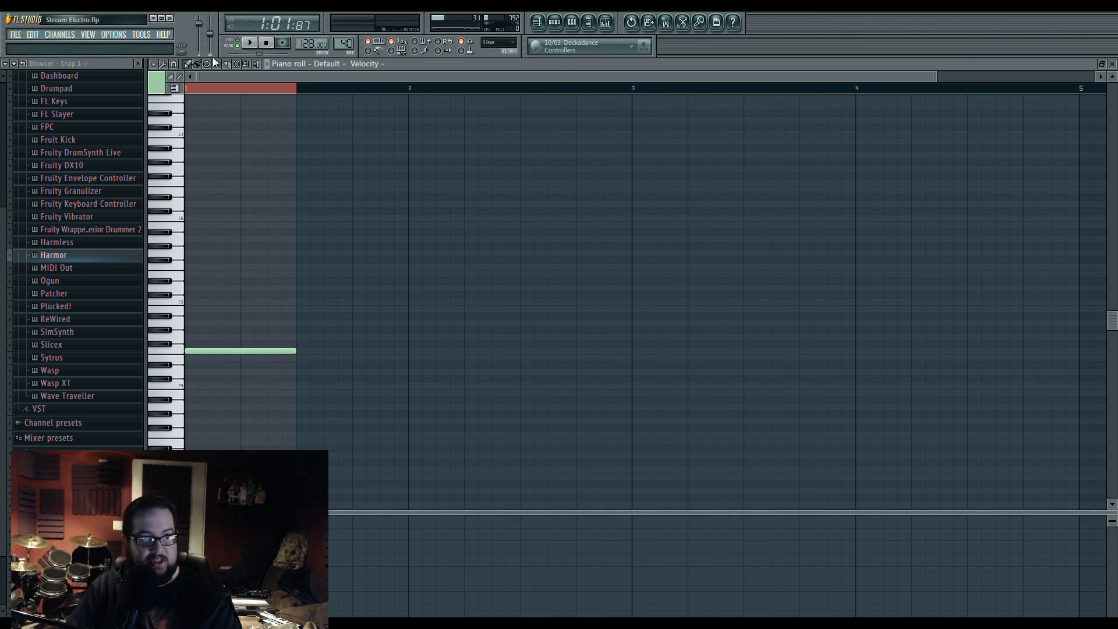
{"action": "left_click", "coordinate": [172, 81]}
{"action": "scroll", "coordinate": [219, 325], "scroll_direction": "down", "scroll_amount": 2}
{"action": "left_click", "coordinate": [232, 392]}
{"action": "left_click_drag", "start_coordinate": [293, 392], "coordinate": [380, 392]}
{"action": "key", "text": "ctrl+z"}
{"action": "left_click", "coordinate": [273, 400]}
{"action": "key", "text": "ctrl+z"}
{"action": "left_click", "coordinate": [298, 406]}
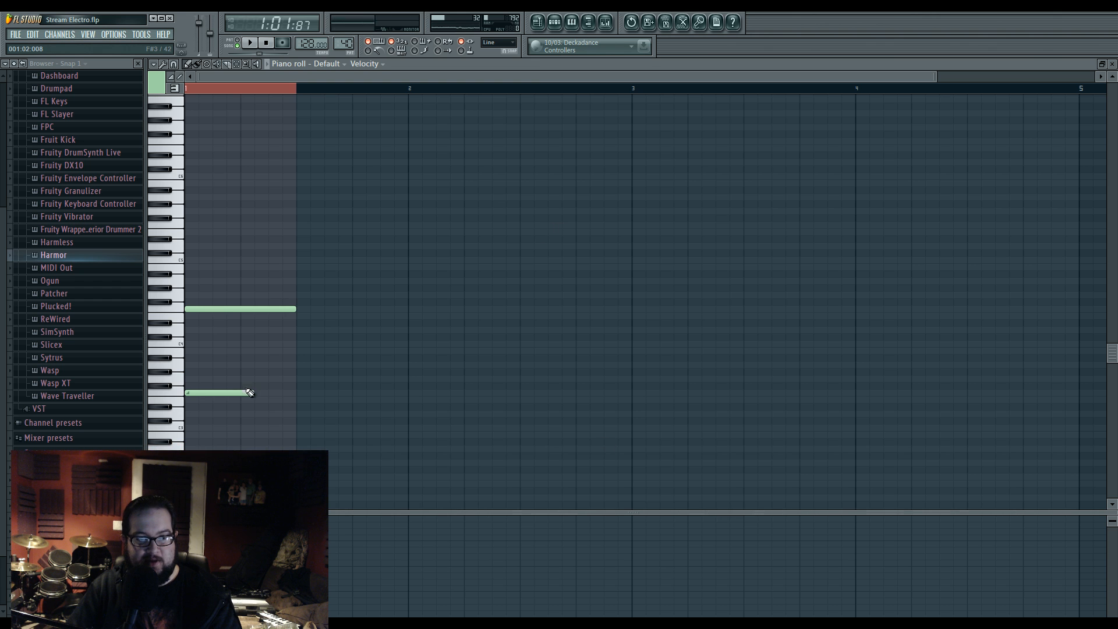
Step: Shorten the first slide note and add 48-tick slides to F5 at 1:02:000 and F3 at 1:02:048 during playback
{"action": "key", "text": "space"}
{"action": "left_click_drag", "start_coordinate": [249, 392], "coordinate": [212, 393]}
{"action": "left_click", "coordinate": [247, 226]}
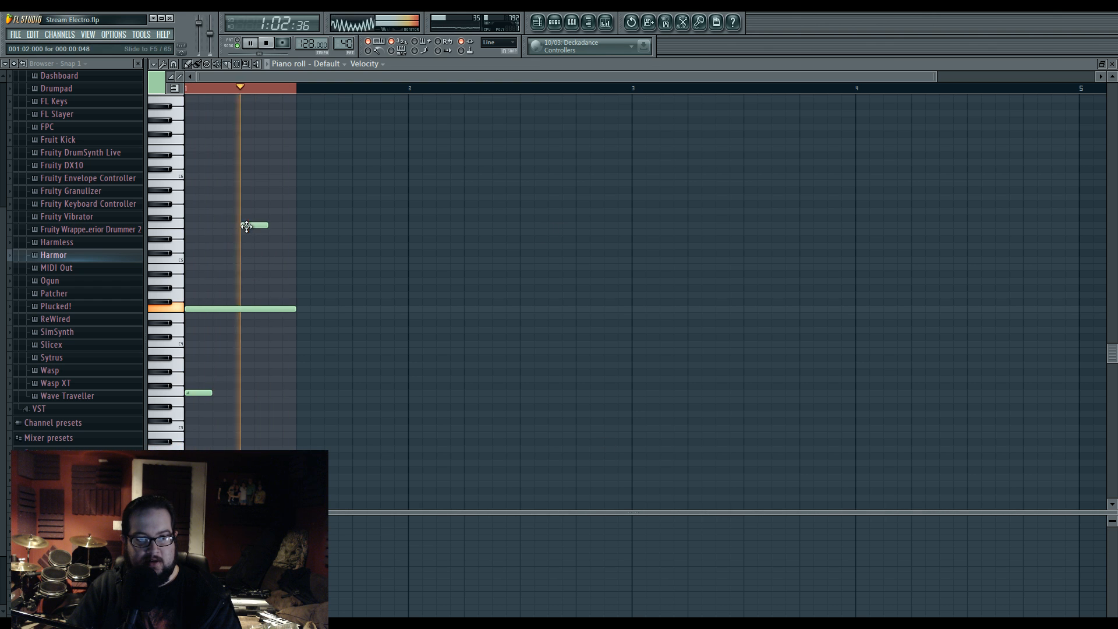
{"action": "left_click", "coordinate": [279, 352]}
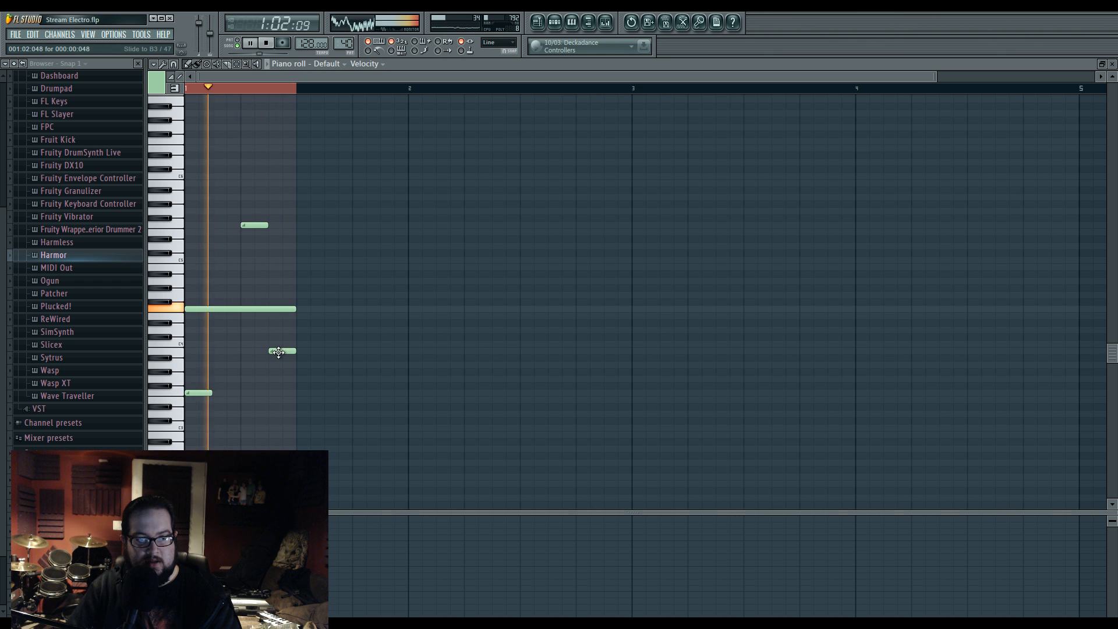
{"action": "left_click_drag", "start_coordinate": [279, 351], "coordinate": [278, 394]}
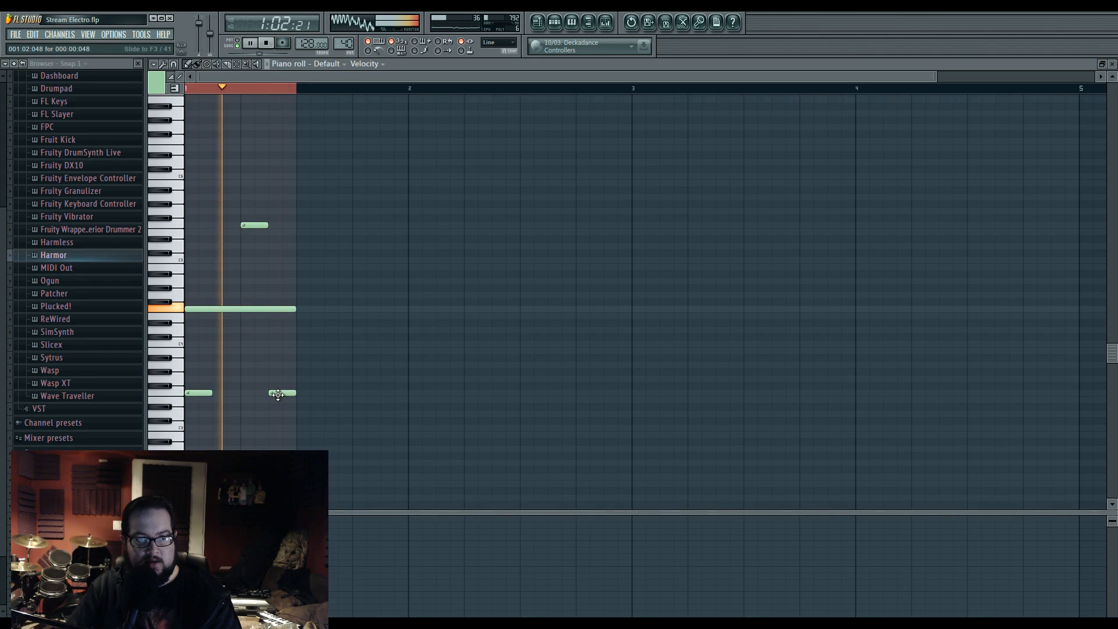
Step: Open Pattern 40's Sytrus and toggle the Half option on operator 2's waveform during playback, and return to the notes
{"action": "left_click", "coordinate": [554, 22]}
{"action": "left_click", "coordinate": [576, 413]}
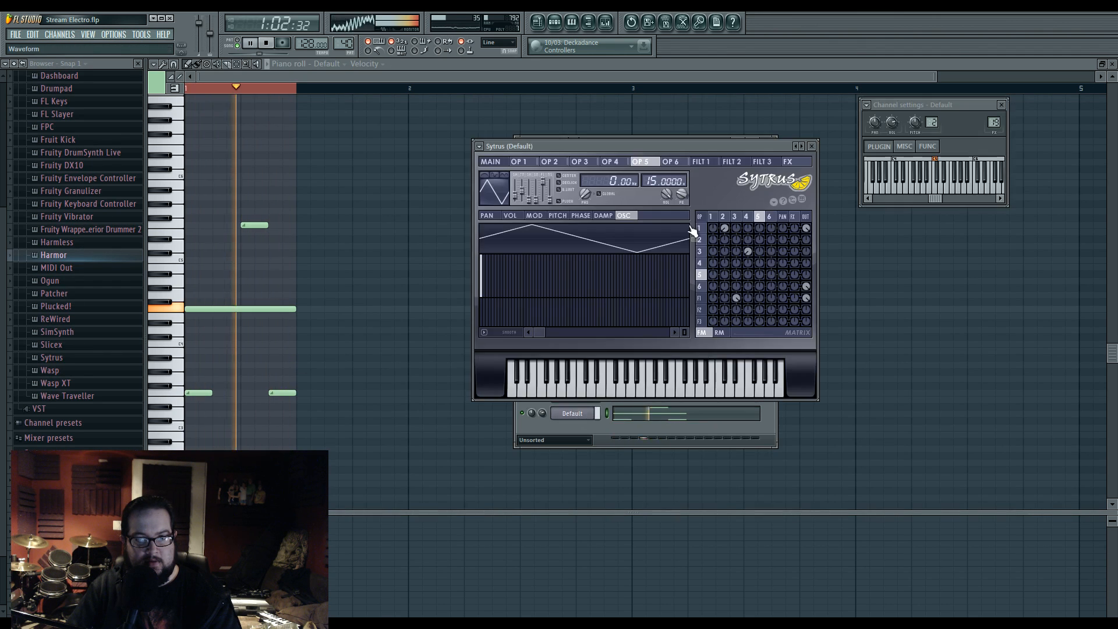
{"action": "left_click", "coordinate": [699, 240]}
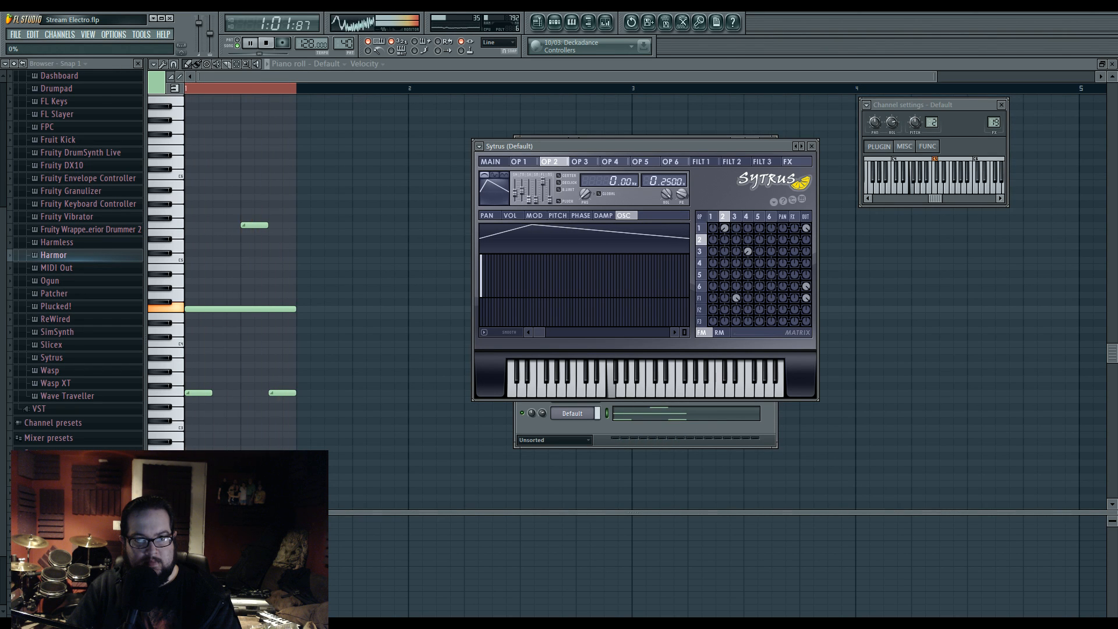
{"action": "left_click", "coordinate": [489, 177]}
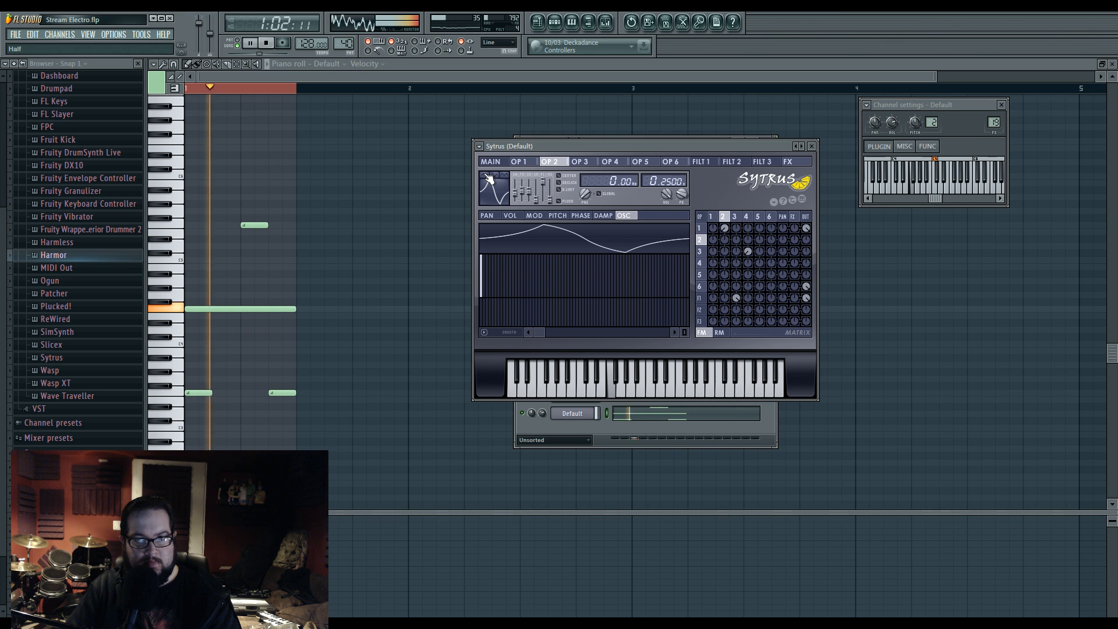
{"action": "key", "text": "Escape"}
{"action": "key", "text": "space"}
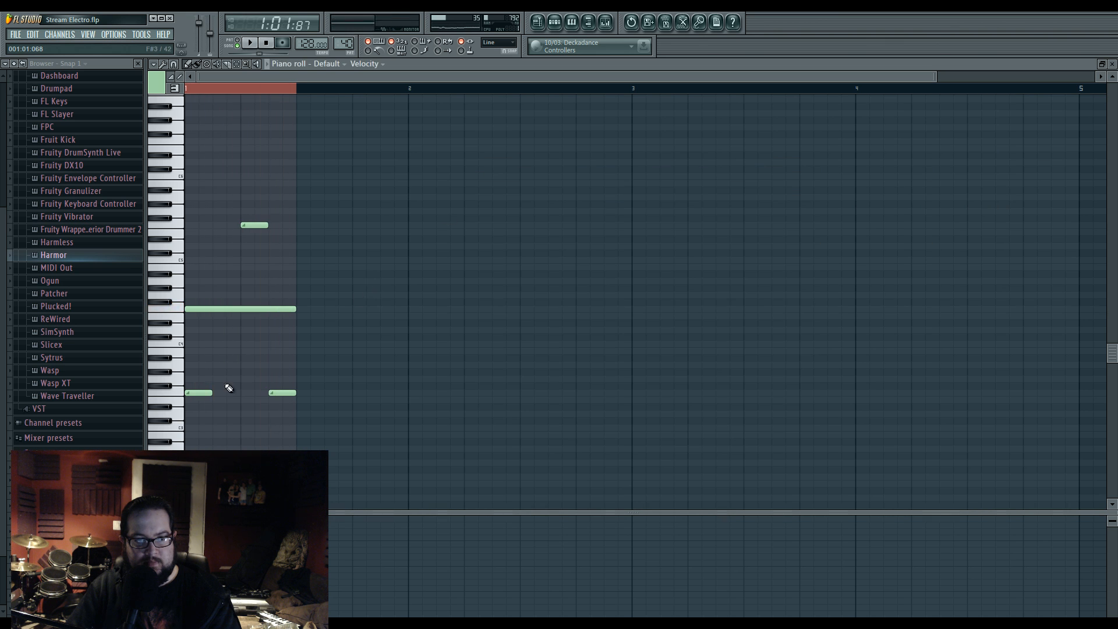
Step: Move the first slide note to F4 and the long held note up to B4 while the loop plays
{"action": "key", "text": "space"}
{"action": "left_click_drag", "start_coordinate": [206, 351], "coordinate": [204, 247]}
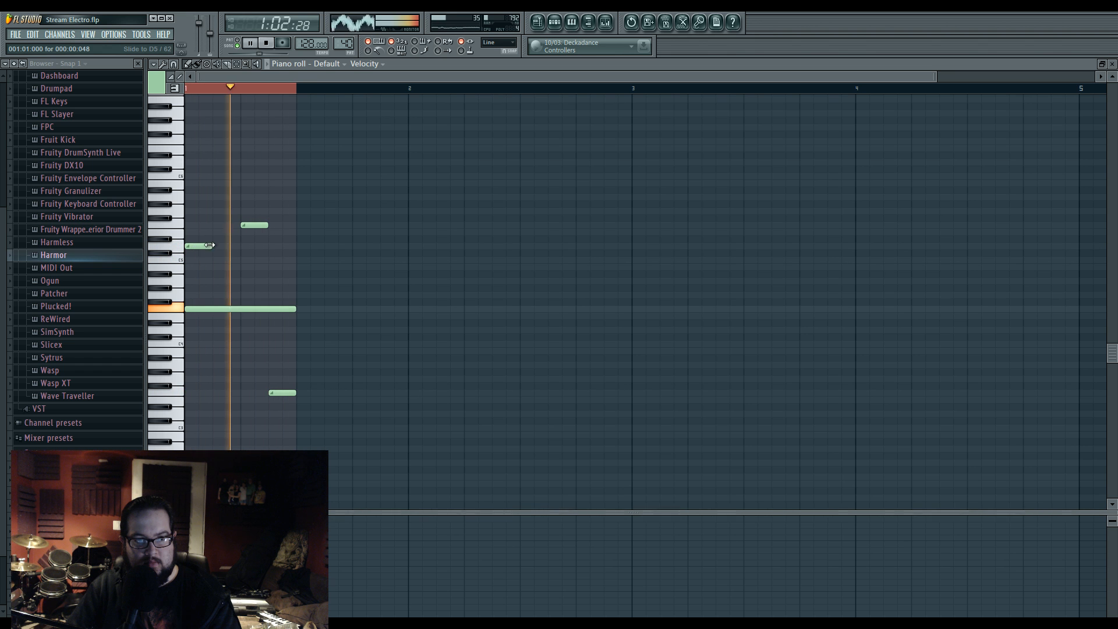
{"action": "mouse_move", "coordinate": [210, 309]}
{"action": "left_mouse_down"}
{"action": "mouse_move", "coordinate": [210, 267]}
{"action": "mouse_move", "coordinate": [201, 314]}
{"action": "mouse_move", "coordinate": [237, 316]}
{"action": "mouse_move", "coordinate": [212, 309]}
{"action": "left_mouse_up"}
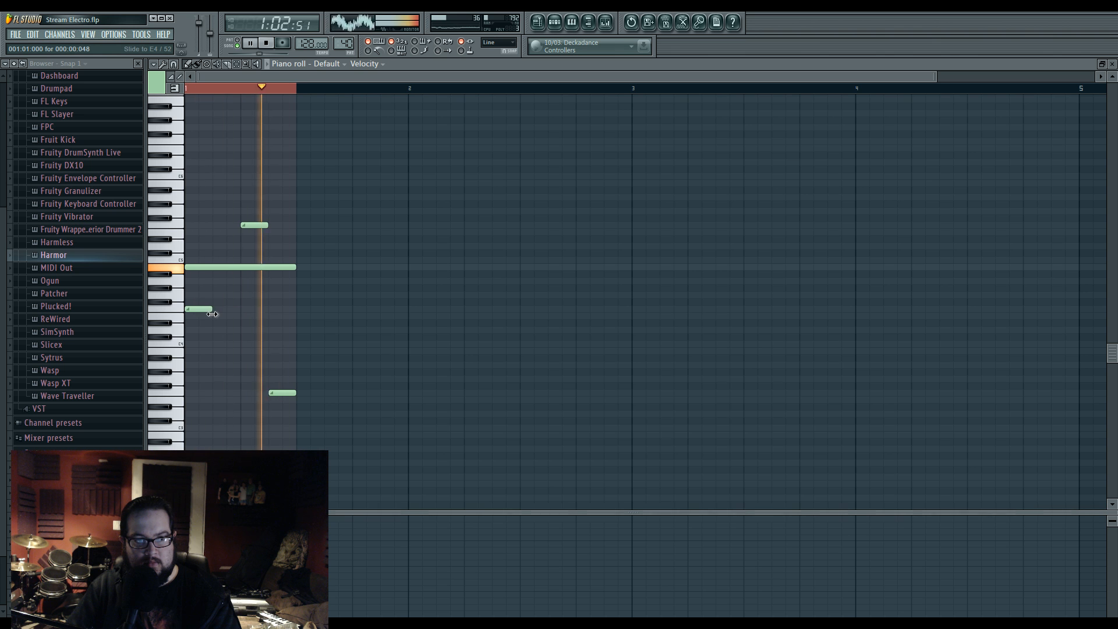
{"action": "left_click_drag", "start_coordinate": [195, 391], "coordinate": [193, 309]}
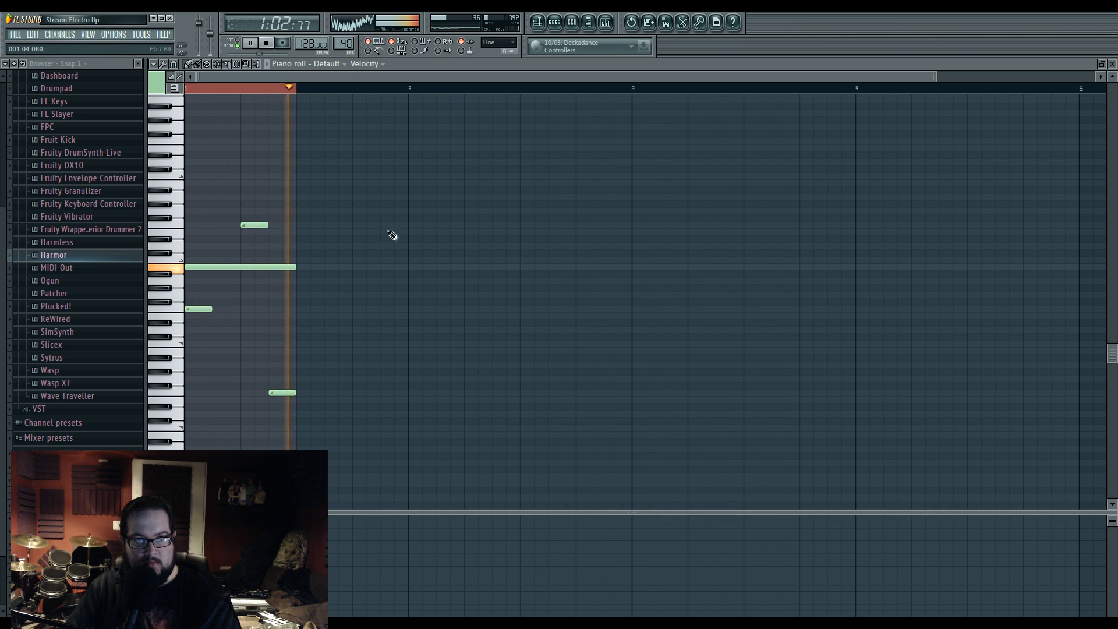
Step: Open Fruity Parametric EQ 2 on mixer Insert 19, dip the mids with bands 4 and 5, and move band 6 into the highs
{"action": "key", "text": "F5"}
{"action": "key", "text": "space"}
{"action": "scroll", "coordinate": [539, 144], "scroll_direction": "down", "scroll_amount": 3}
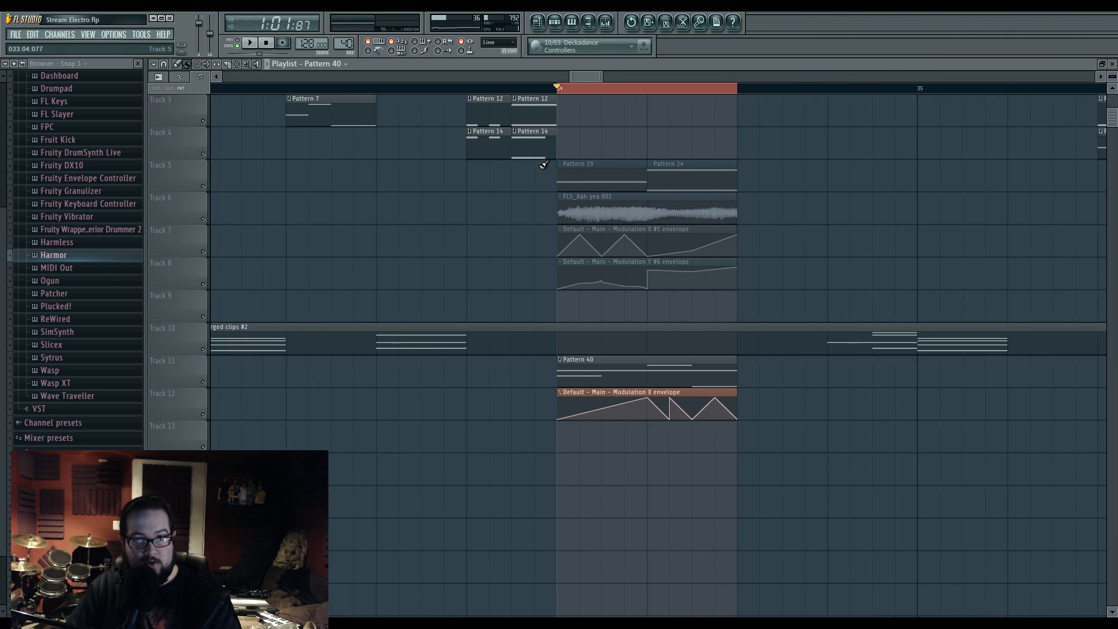
{"action": "left_click", "coordinate": [605, 22]}
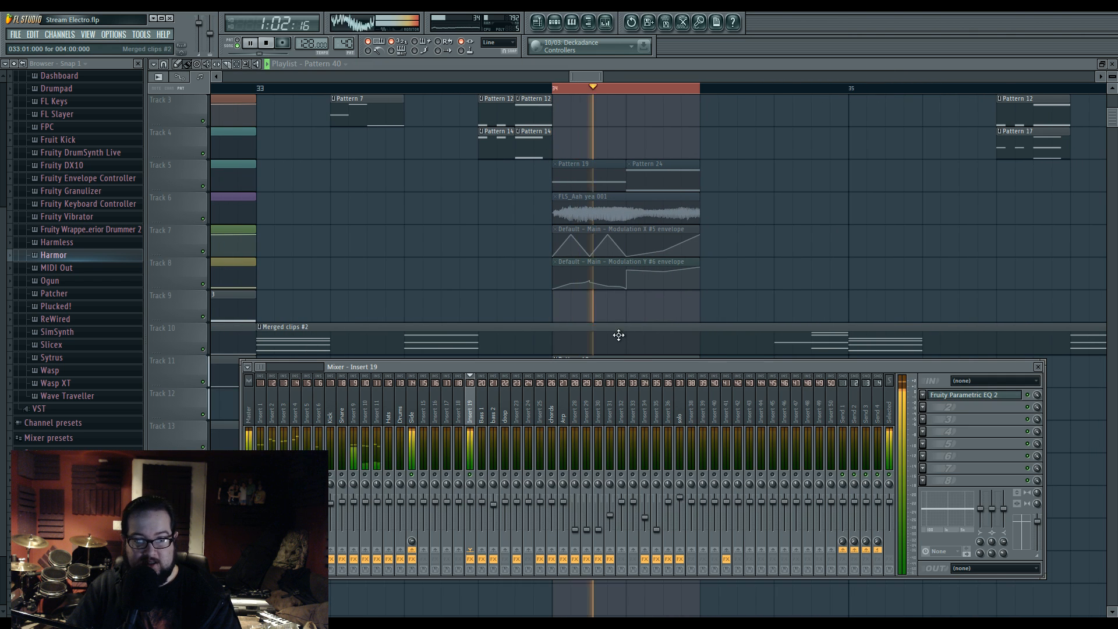
{"action": "left_click", "coordinate": [923, 408]}
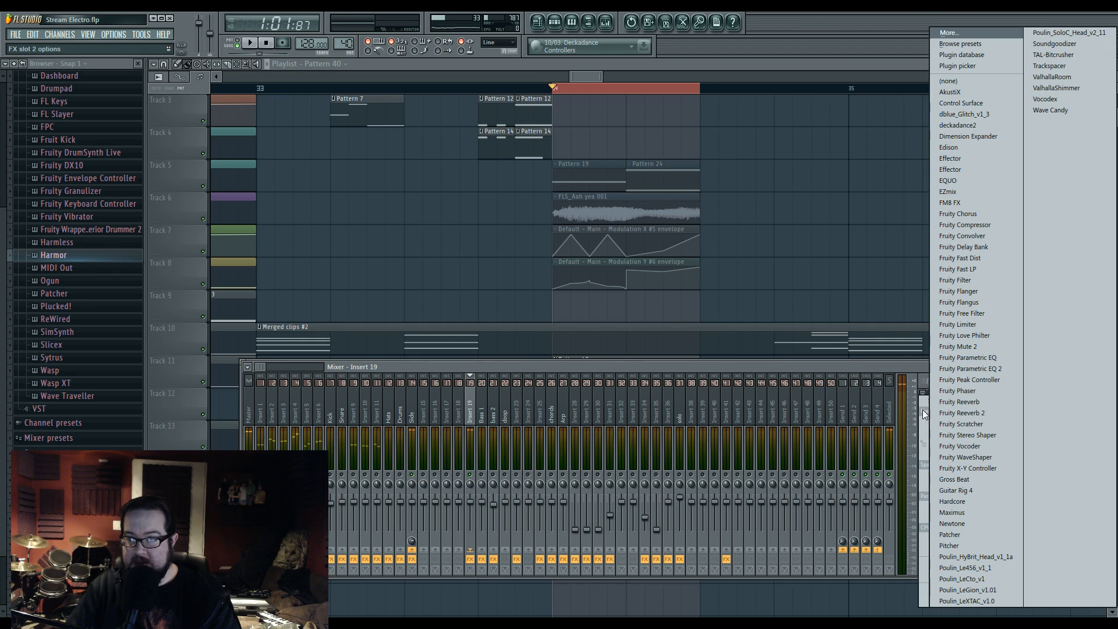
{"action": "key", "text": "Escape"}
{"action": "left_click", "coordinate": [955, 394]}
{"action": "key", "text": "space"}
{"action": "left_click_drag", "start_coordinate": [342, 233], "coordinate": [376, 229]}
{"action": "left_click_drag", "start_coordinate": [313, 249], "coordinate": [273, 247]}
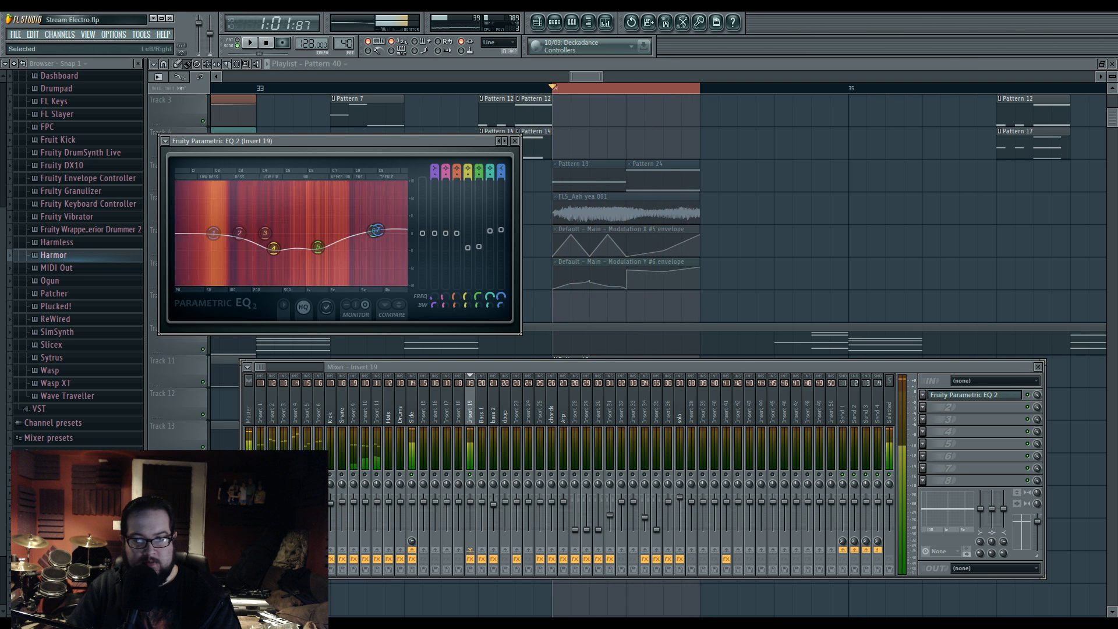
{"action": "key", "text": "space"}
Step: Load Fruity WaveShaper in Insert 19's second effect slot, bow its curve upward, and add a point near the curve's start
{"action": "left_click", "coordinate": [923, 406]}
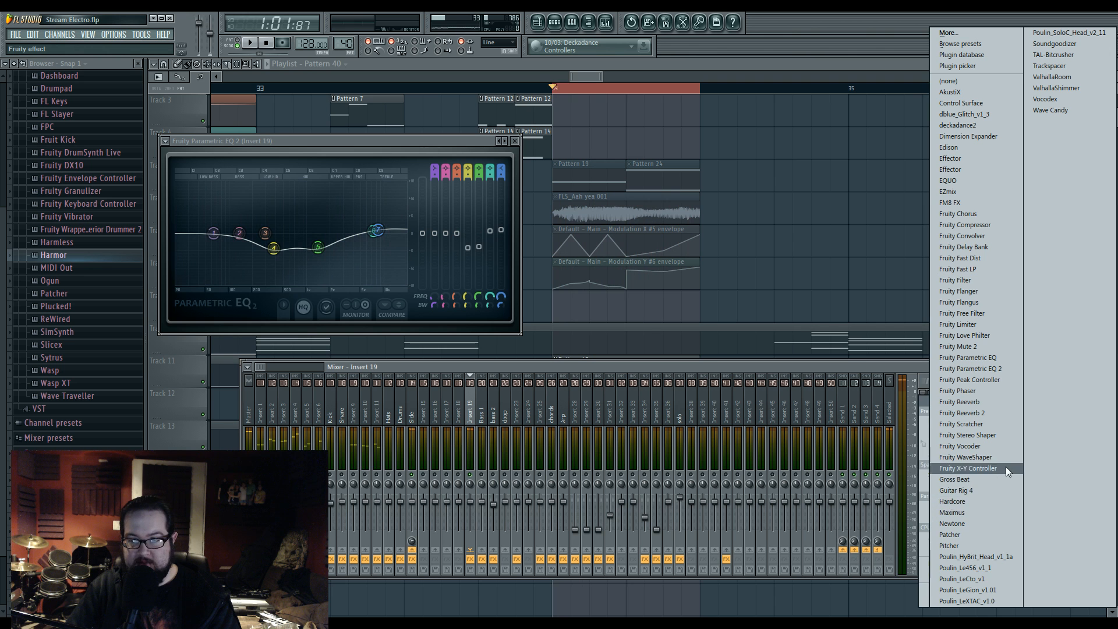
{"action": "left_click", "coordinate": [965, 457]}
{"action": "key", "text": "space"}
{"action": "left_click_drag", "start_coordinate": [259, 245], "coordinate": [259, 201]}
{"action": "right_click", "coordinate": [201, 298]}
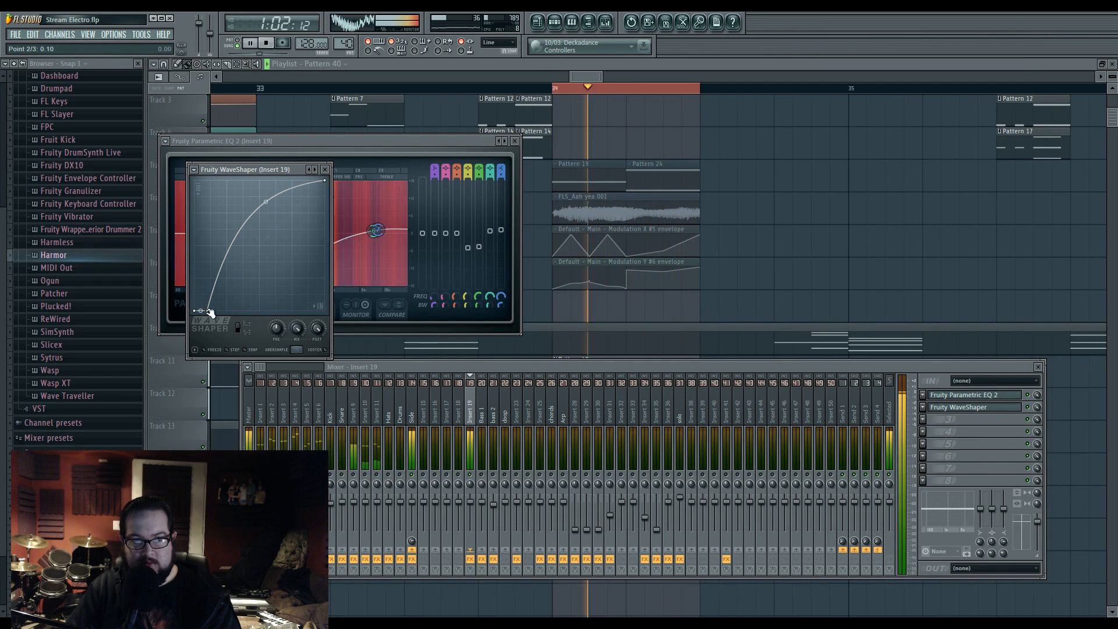
{"action": "left_click_drag", "start_coordinate": [206, 298], "coordinate": [204, 296]}
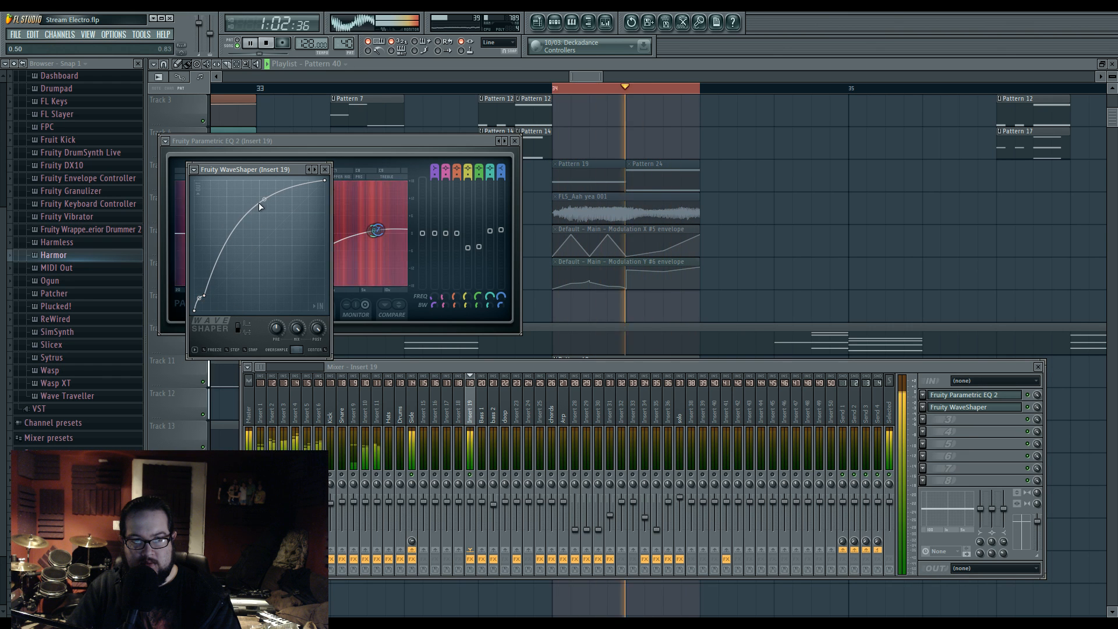
Step: Shift Insert 19's EQ band 5 to a higher frequency and slightly deepen the dips at bands 4 and 5
{"action": "left_click", "coordinate": [972, 395]}
{"action": "left_click_drag", "start_coordinate": [361, 232], "coordinate": [345, 250]}
{"action": "mouse_move", "coordinate": [273, 249]}
{"action": "left_mouse_down"}
{"action": "mouse_move", "coordinate": [355, 250]}
{"action": "mouse_move", "coordinate": [275, 251]}
{"action": "left_mouse_up"}
{"action": "key", "text": "space"}
{"action": "left_click_drag", "start_coordinate": [344, 254], "coordinate": [344, 251]}
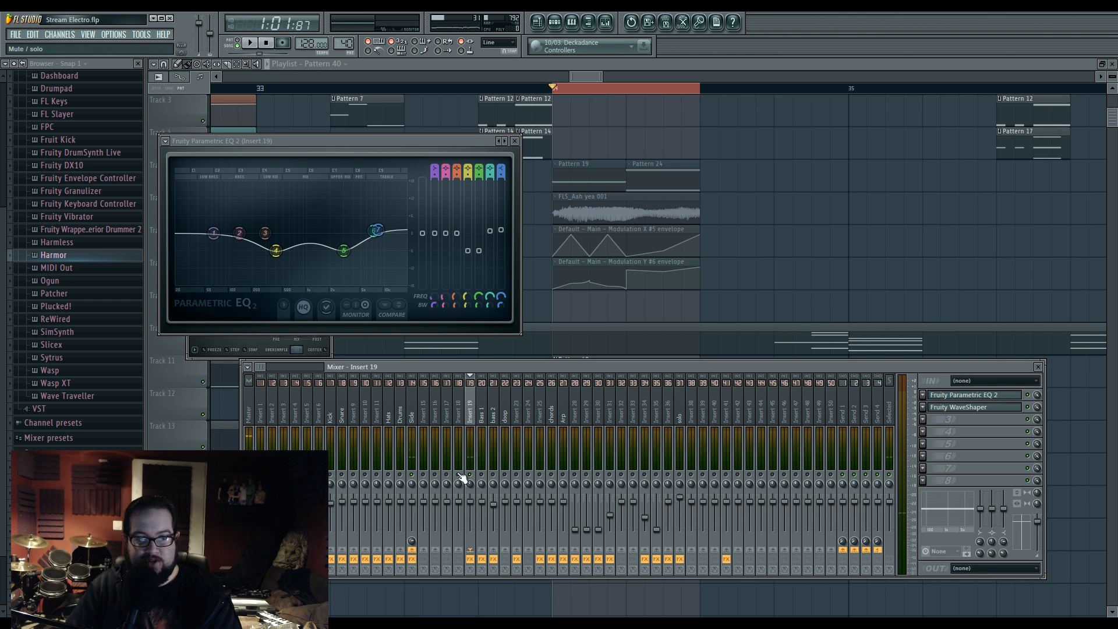
Step: Clear the playlist's time selection and play the arrangement from bar 33
{"action": "key", "text": "F5"}
{"action": "left_click", "coordinate": [277, 88]}
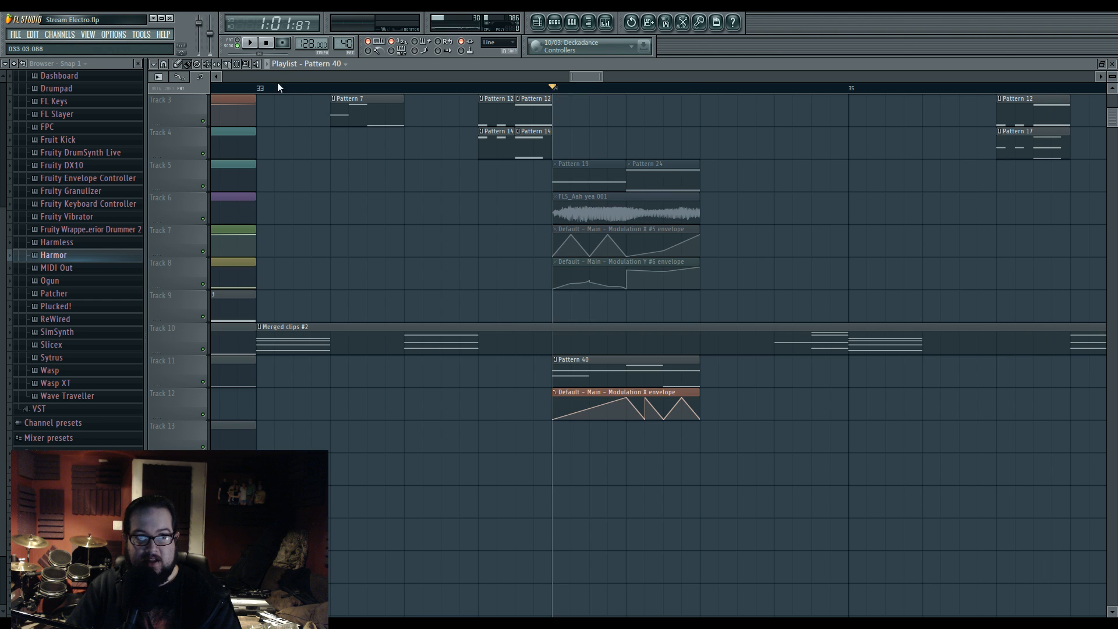
{"action": "key", "text": "space"}
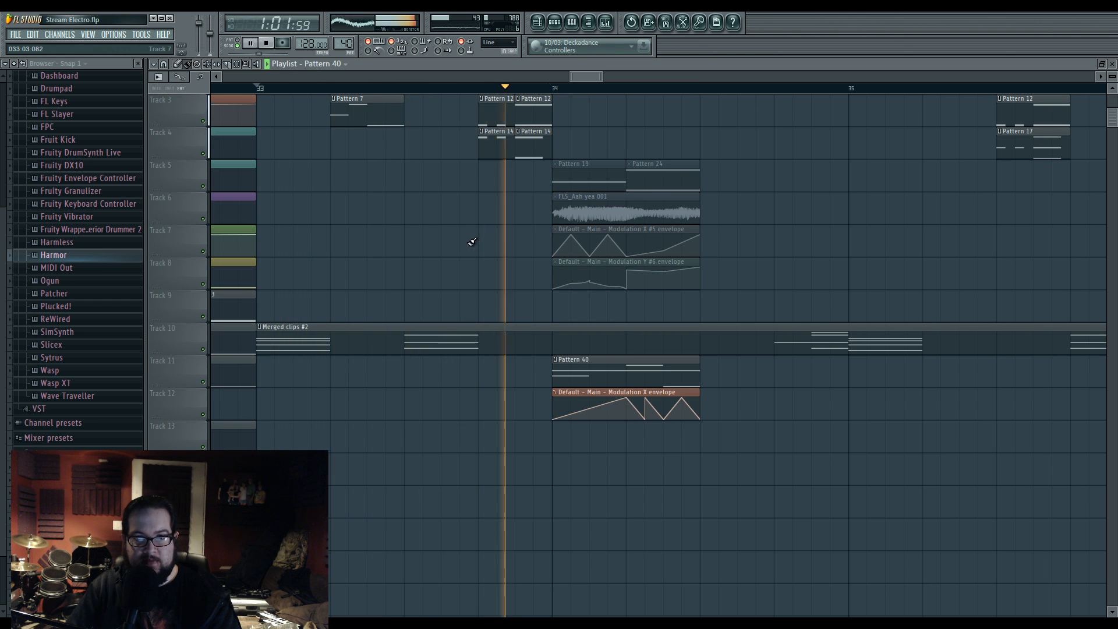
{"action": "key", "text": "space"}
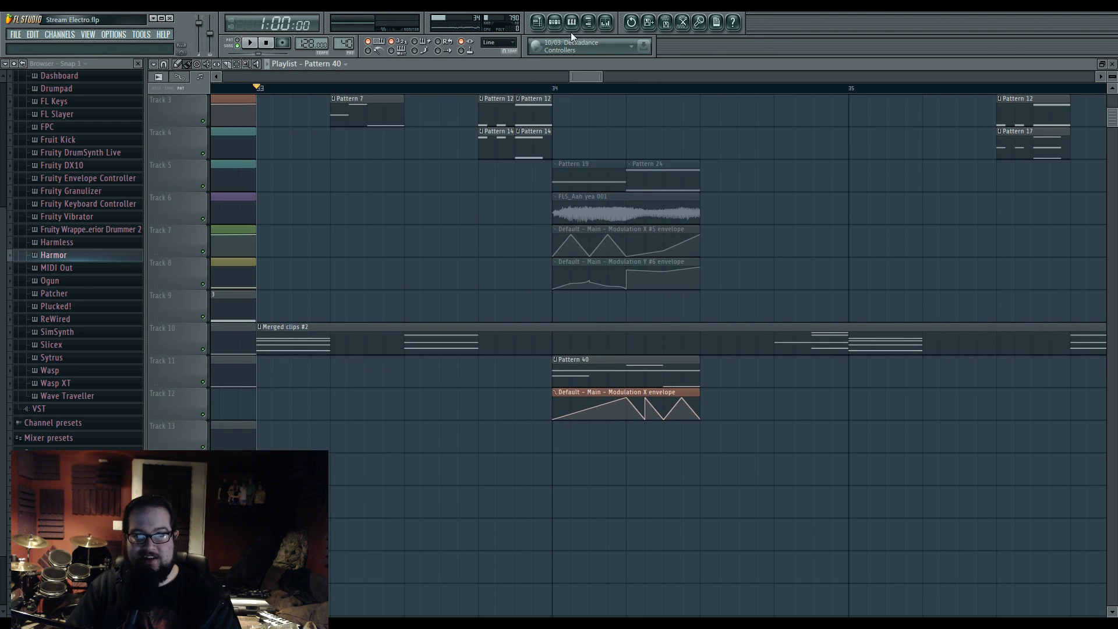
Step: Lower Insert 19's mixer fader to 69% (-7.5 dB) and audition it in the arrangement
{"action": "left_click", "coordinate": [605, 24]}
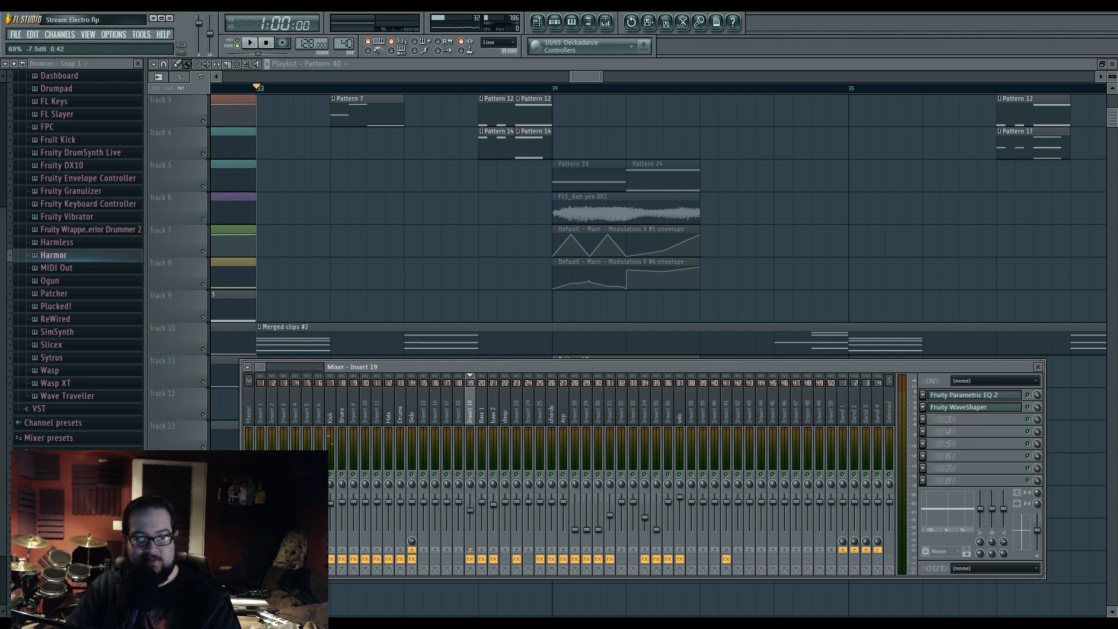
{"action": "key", "text": "space"}
{"action": "key", "text": "F9"}
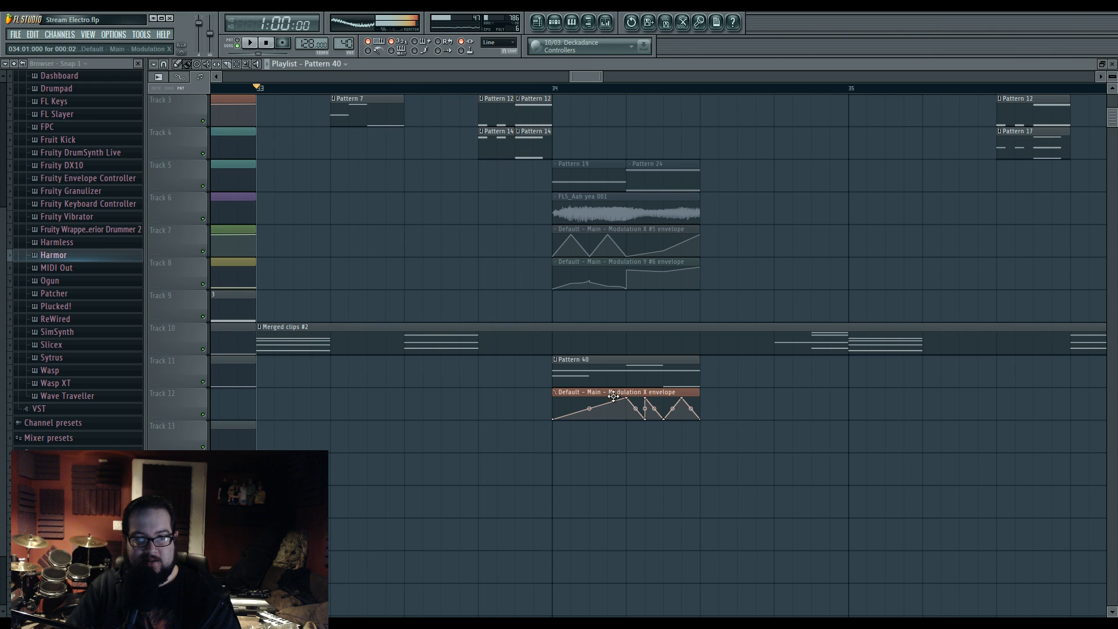
Step: In Pattern 40, move the held note to F6 at one beat, set the F4 slide to 72 ticks, and delete the other slides
{"action": "double_click", "coordinate": [586, 364]}
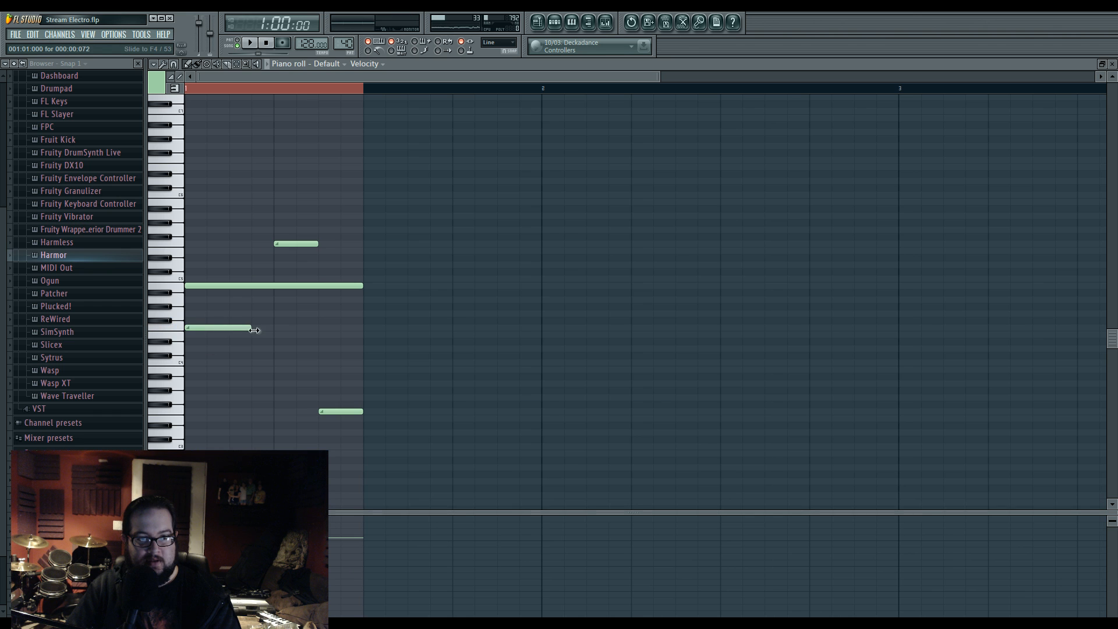
{"action": "left_click_drag", "start_coordinate": [212, 285], "coordinate": [248, 162]}
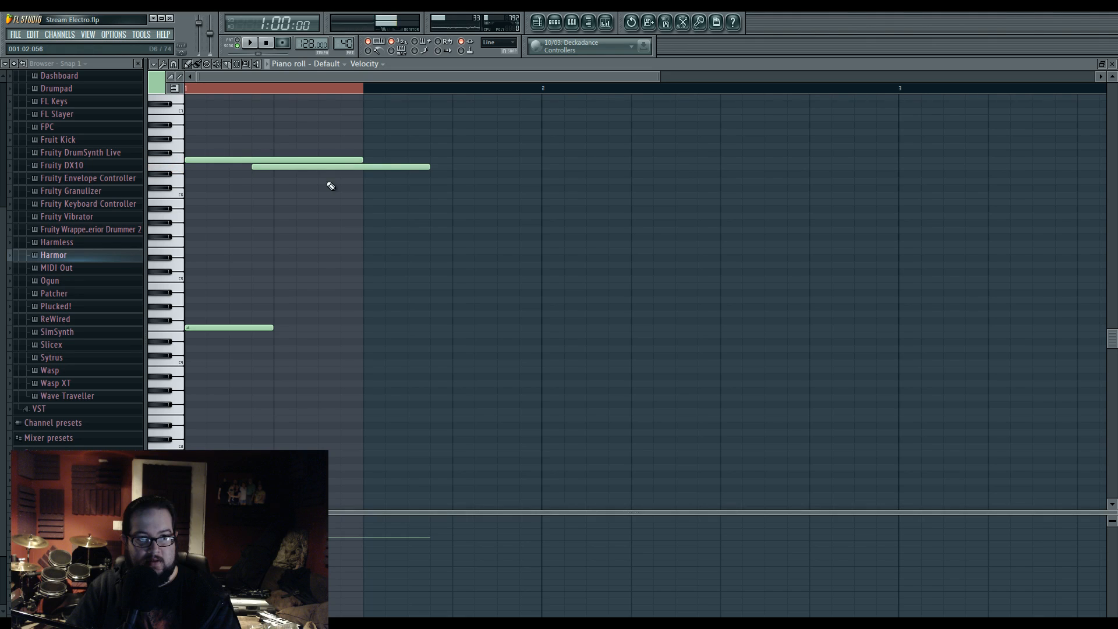
{"action": "right_click", "coordinate": [282, 167]}
{"action": "key", "text": "space"}
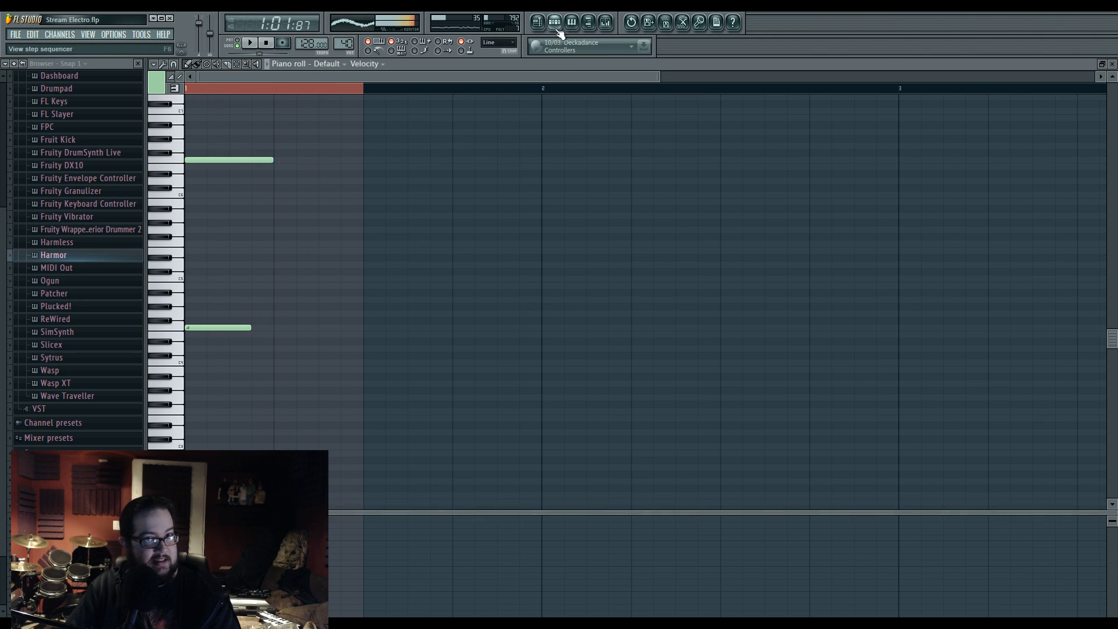
Step: On Insert 19's Parametric EQ 2, pull band 6 below the center line, flatten band 5, and reduce band 4's dip
{"action": "left_click", "coordinate": [606, 23]}
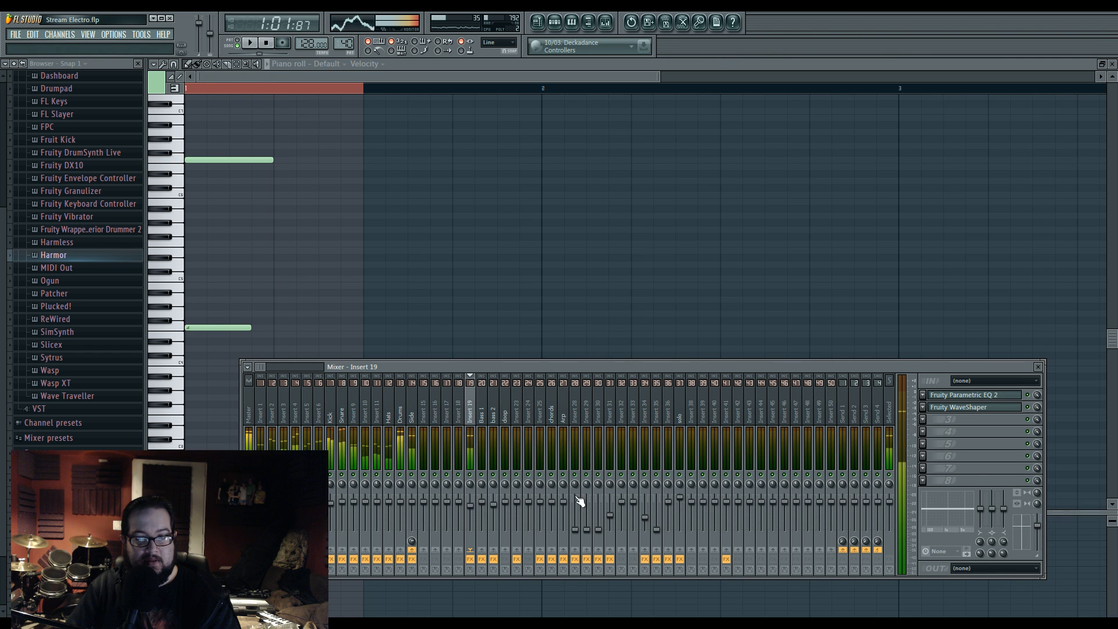
{"action": "left_click", "coordinate": [978, 396]}
{"action": "mouse_move", "coordinate": [376, 230]}
{"action": "left_mouse_down"}
{"action": "mouse_move", "coordinate": [384, 250]}
{"action": "mouse_move", "coordinate": [371, 239]}
{"action": "left_mouse_up"}
{"action": "left_click_drag", "start_coordinate": [275, 250], "coordinate": [274, 242]}
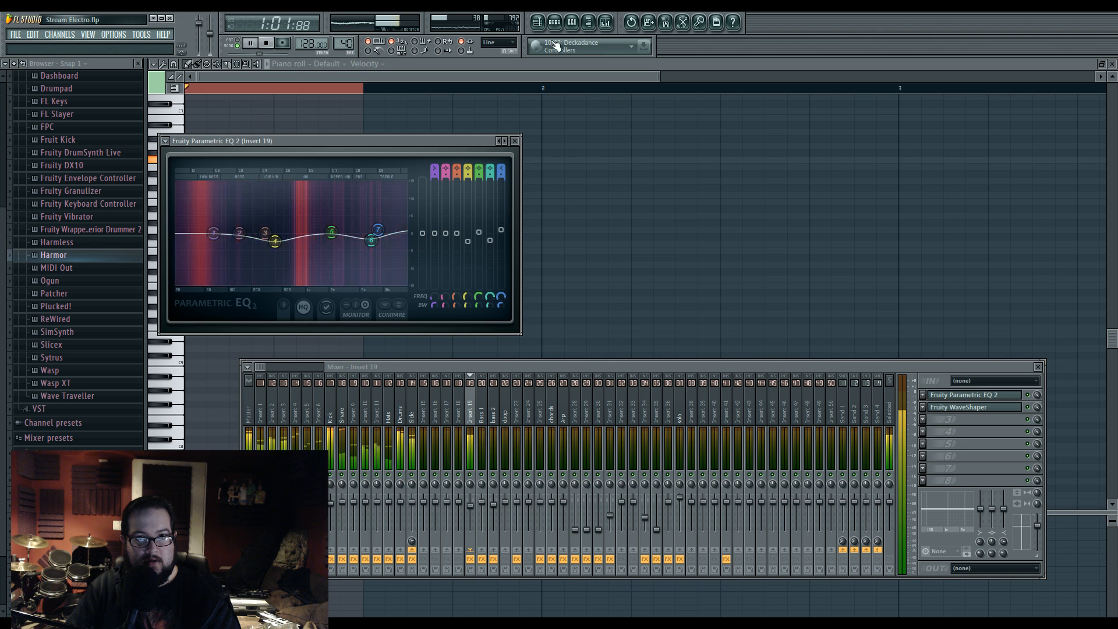
Step: In Sytrus, set operator 1's frequency ratio to 4.0000 and adjust operator 2's waveform with its first shape slider during playback
{"action": "key", "text": "F6"}
{"action": "left_click", "coordinate": [576, 413]}
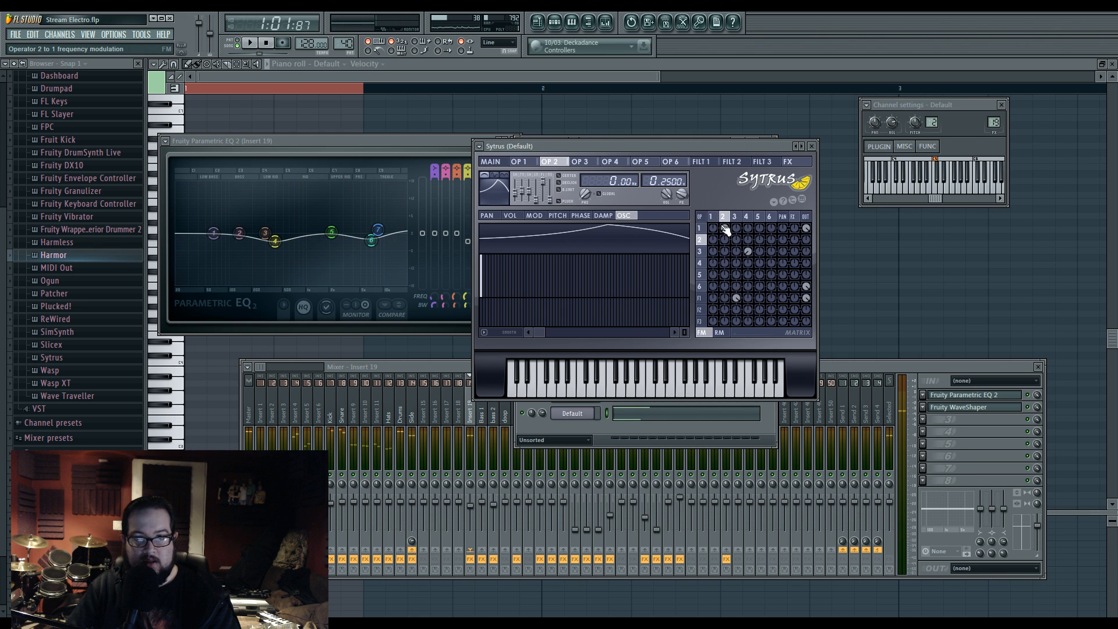
{"action": "key", "text": "space"}
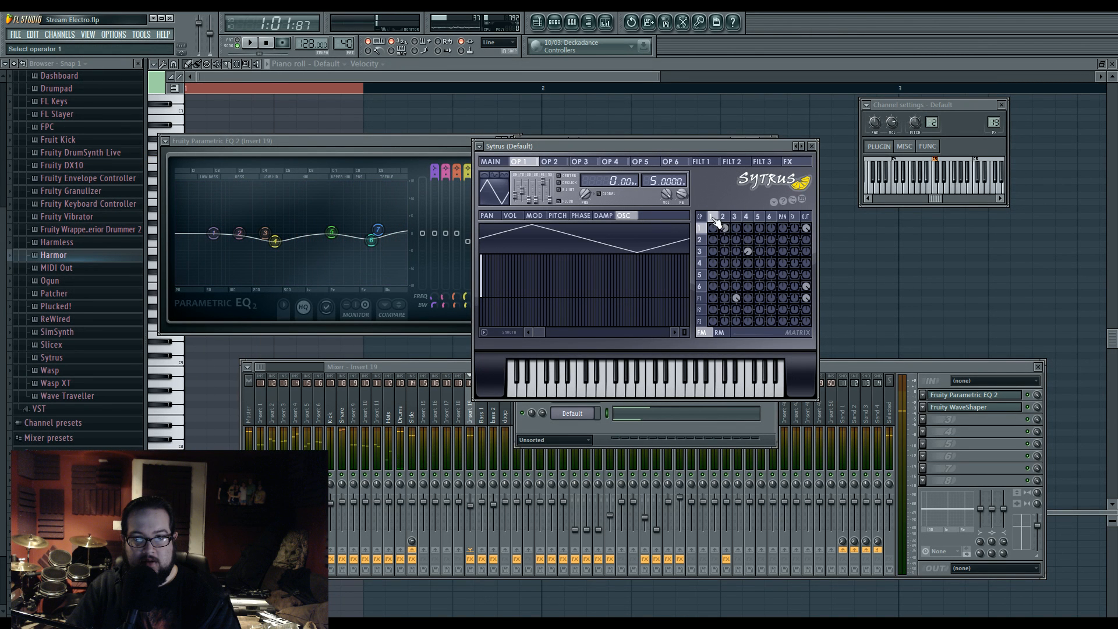
{"action": "key", "text": "space"}
{"action": "left_click_drag", "start_coordinate": [657, 180], "coordinate": [656, 187]}
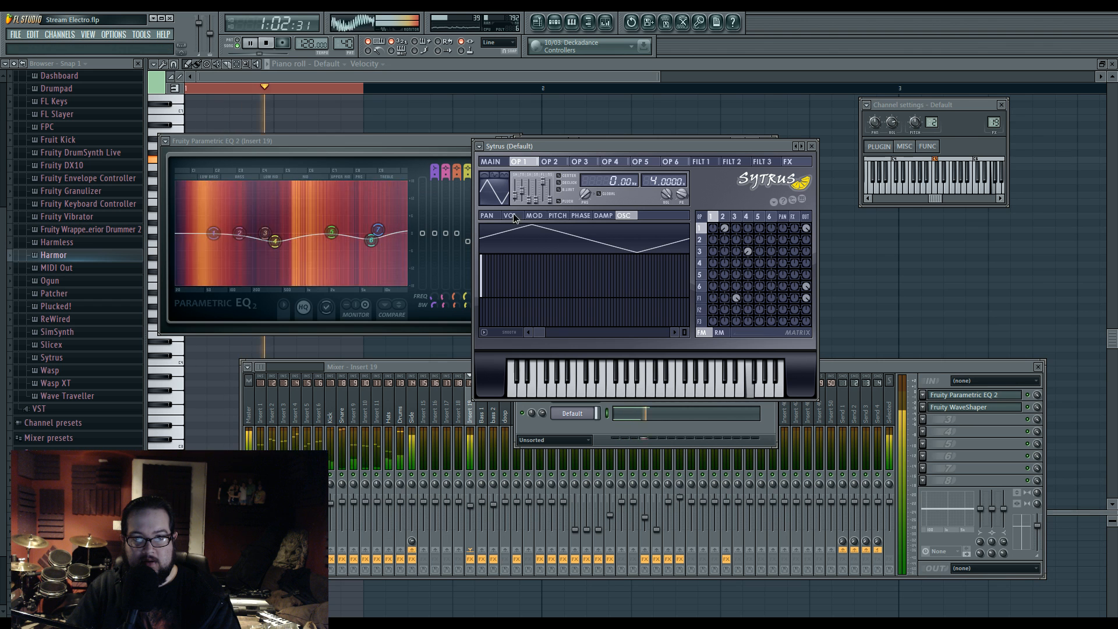
{"action": "key", "text": "space"}
{"action": "left_click", "coordinate": [549, 162]}
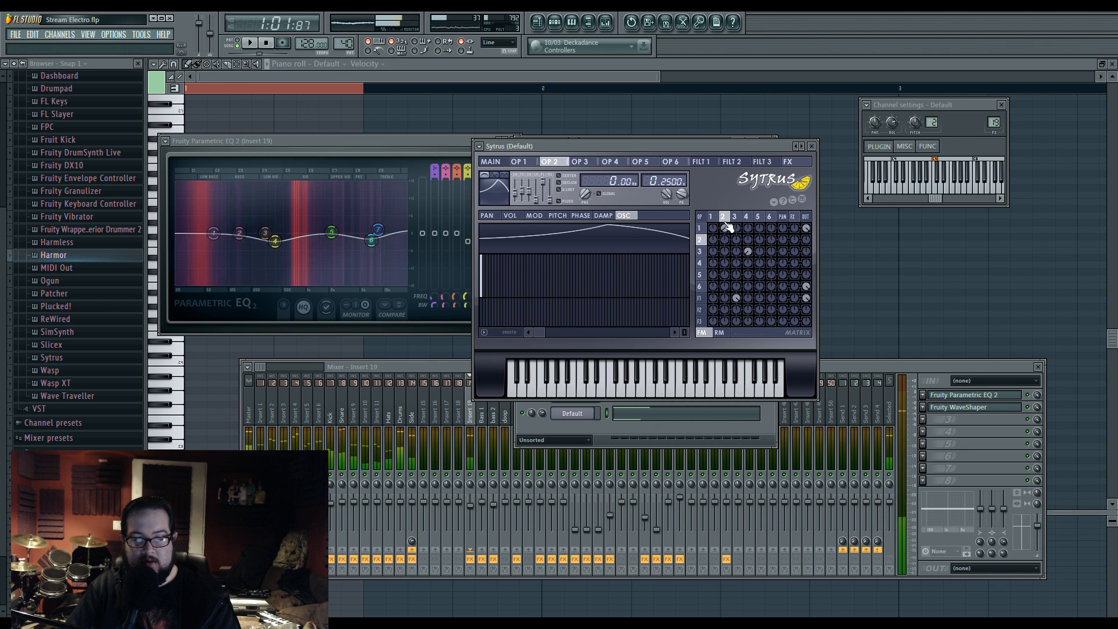
{"action": "left_click_drag", "start_coordinate": [519, 202], "coordinate": [519, 197]}
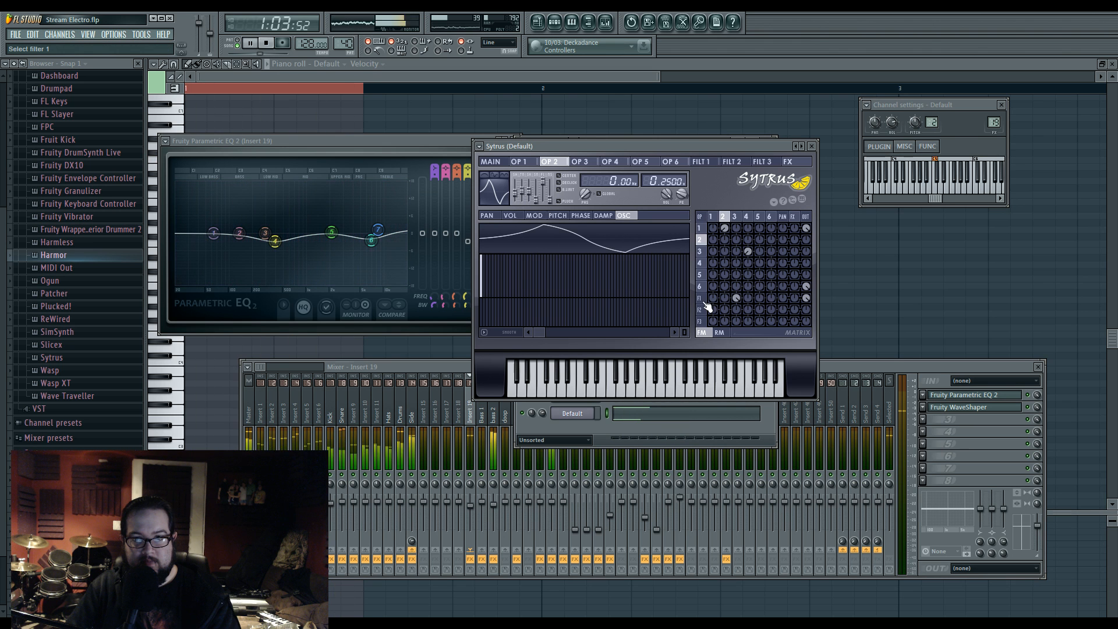
Step: Reshape operator 1's Modulation X mapping for input modulation into a straight descending line ending slightly higher, auditioning the loop
{"action": "left_click", "coordinate": [545, 214]}
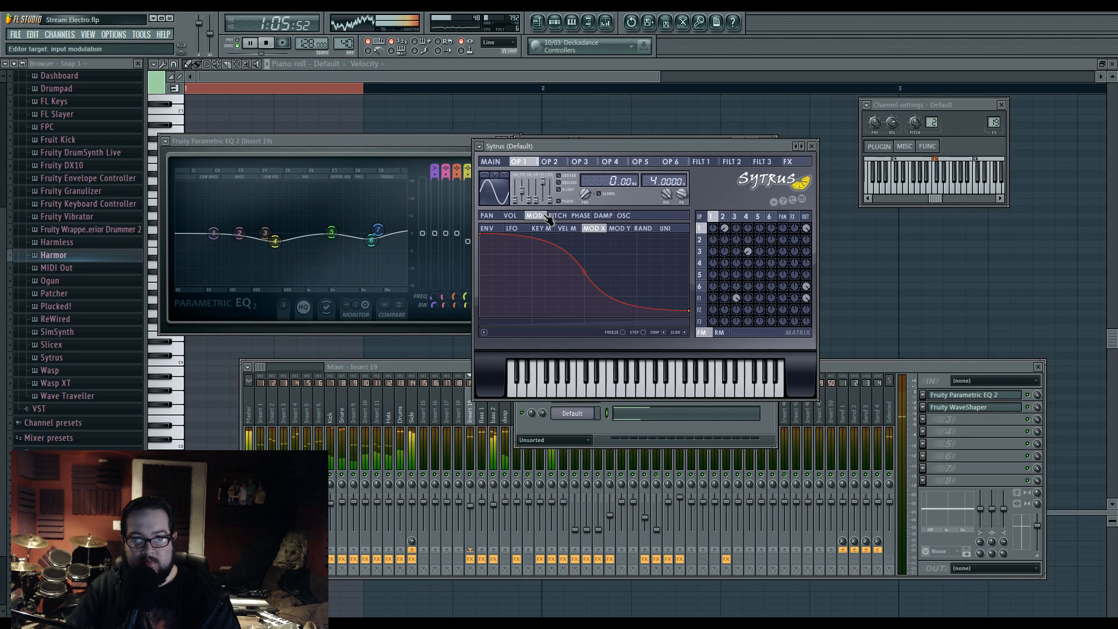
{"action": "key", "text": "space"}
{"action": "left_click_drag", "start_coordinate": [689, 310], "coordinate": [689, 301]}
{"action": "left_click_drag", "start_coordinate": [597, 285], "coordinate": [585, 264]}
{"action": "key", "text": "space"}
{"action": "left_click_drag", "start_coordinate": [689, 301], "coordinate": [691, 307]}
{"action": "key", "text": "space"}
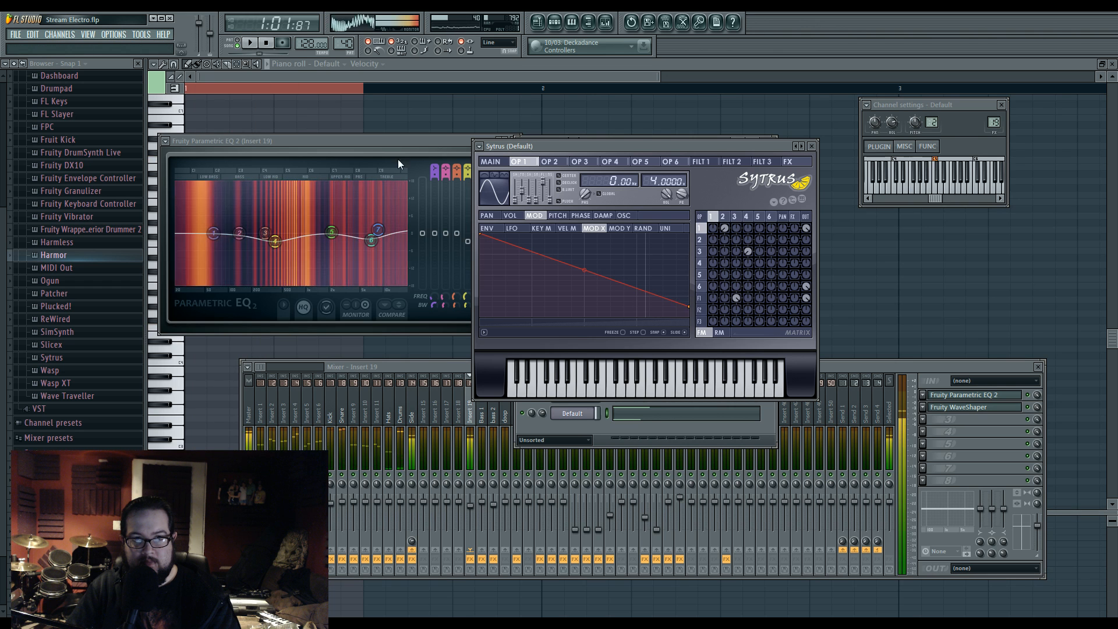
Step: Close the plugin windows, delete Pattern 40's F6 note, and place a one-beat F3 note at the start
{"action": "key", "text": "F12"}
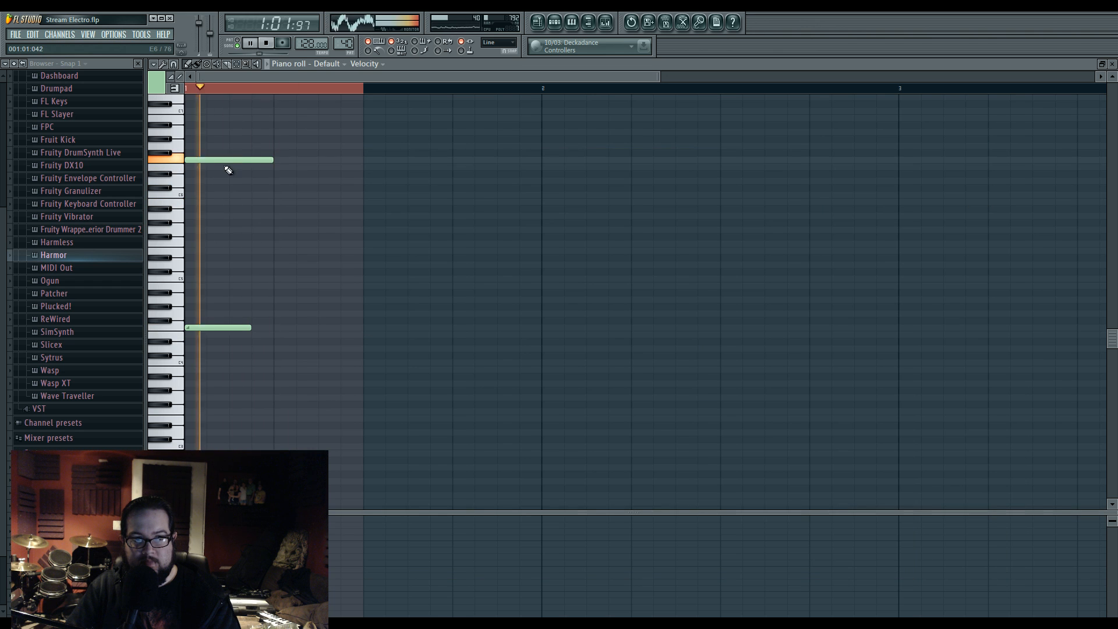
{"action": "left_click_drag", "start_coordinate": [228, 243], "coordinate": [197, 269]}
{"action": "right_click", "coordinate": [197, 269]}
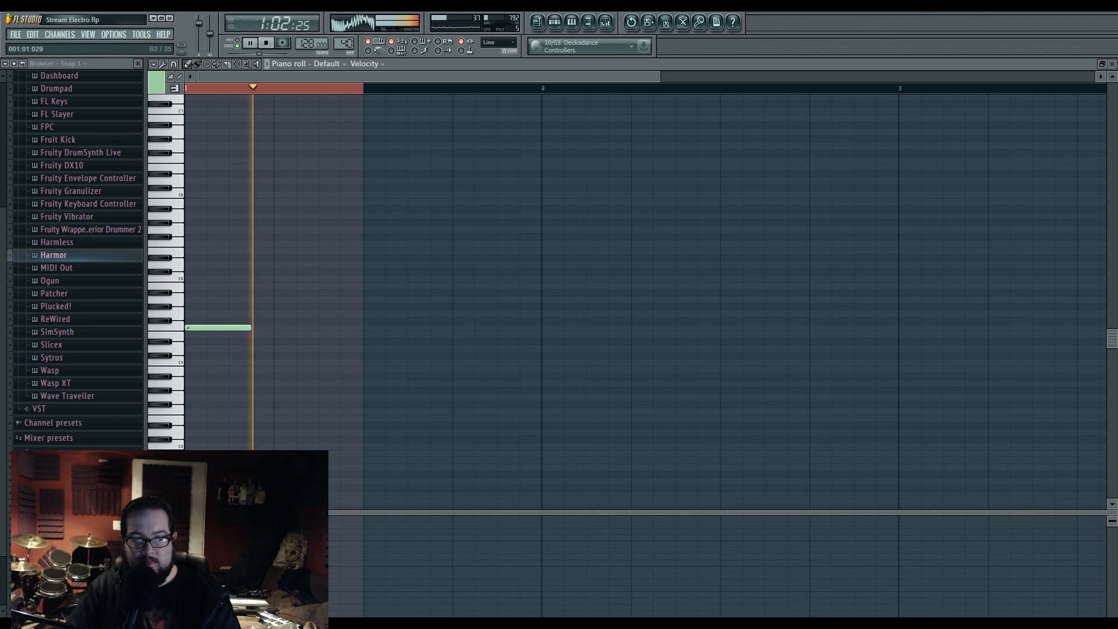
{"action": "left_click", "coordinate": [217, 411]}
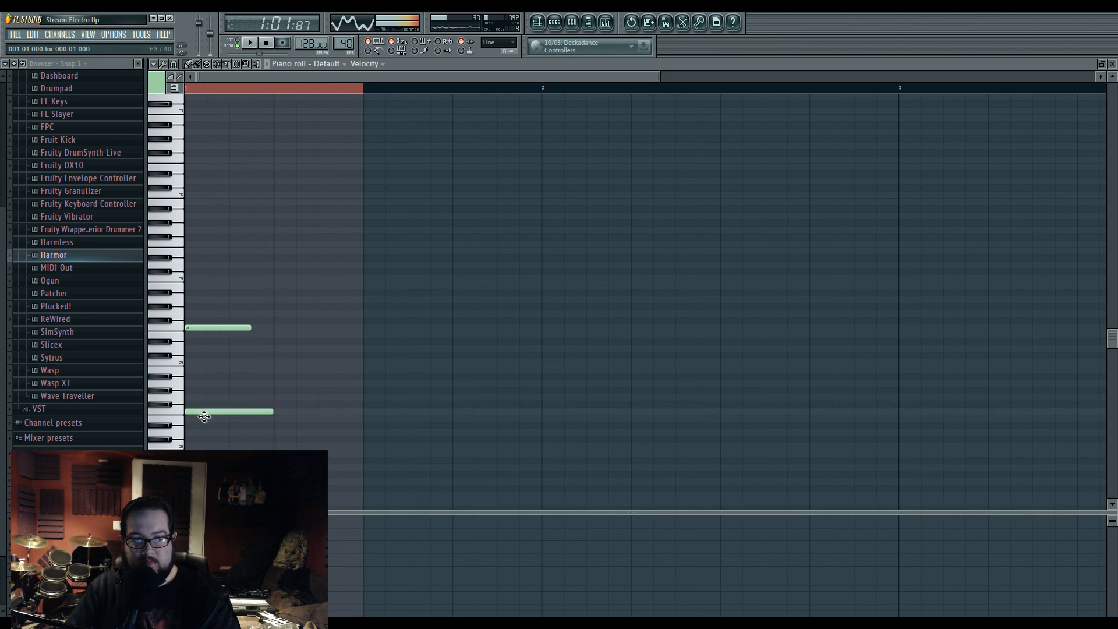
Step: Audition Pattern 40, shorten its F4 slide note to half a beat, and return to the playlist
{"action": "key", "text": "space"}
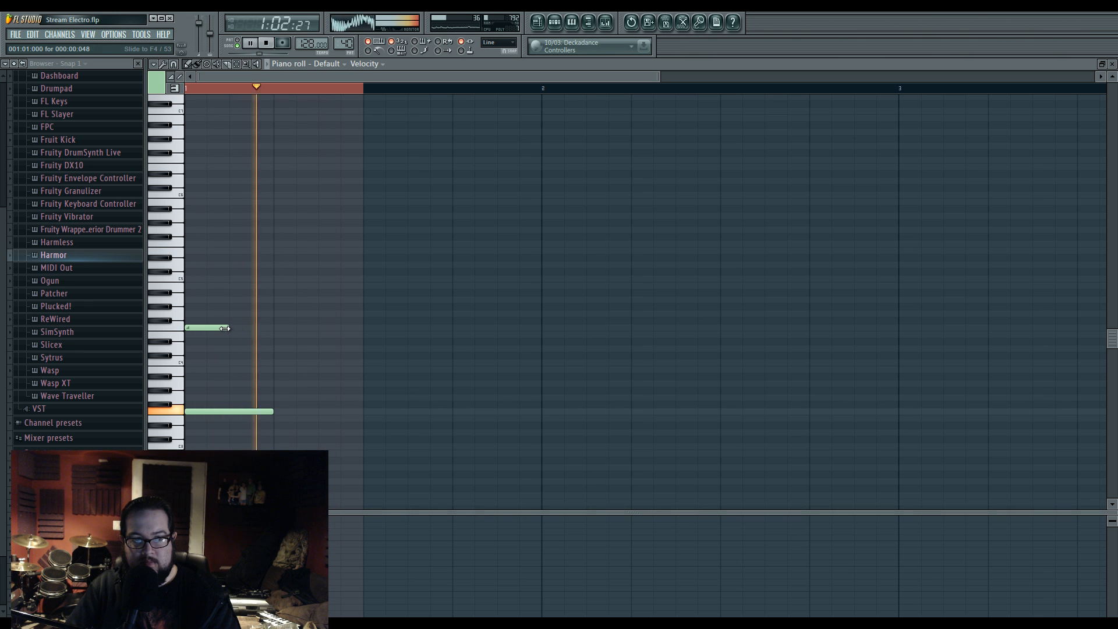
{"action": "key", "text": "space"}
{"action": "left_click", "coordinate": [537, 22]}
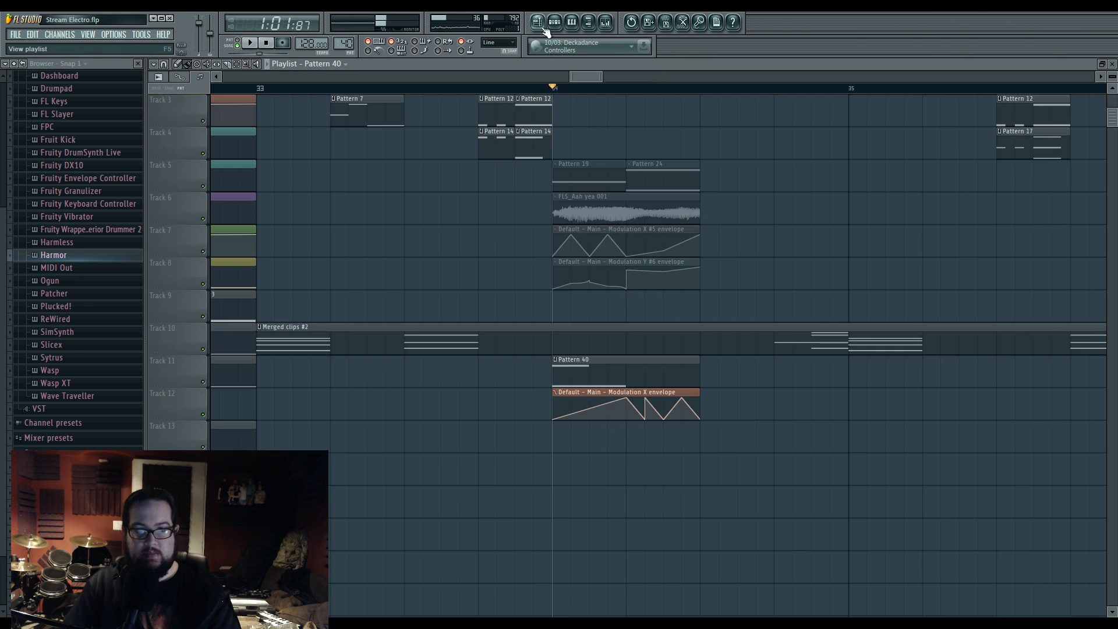
Step: Unmute the clips on Tracks 5 to 8 and move them one beat later, and trim Pattern 40 and its envelope to one beat
{"action": "left_click_drag", "start_coordinate": [547, 161], "coordinate": [641, 282]}
{"action": "left_click_drag", "start_coordinate": [600, 178], "coordinate": [670, 181]}
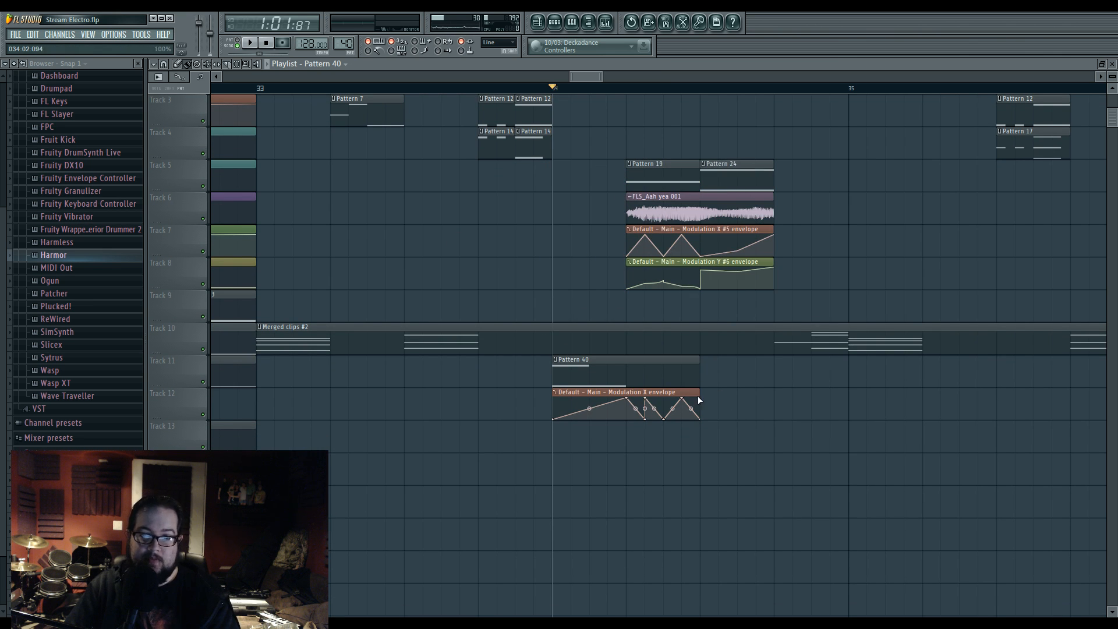
{"action": "left_click_drag", "start_coordinate": [696, 370], "coordinate": [627, 369]}
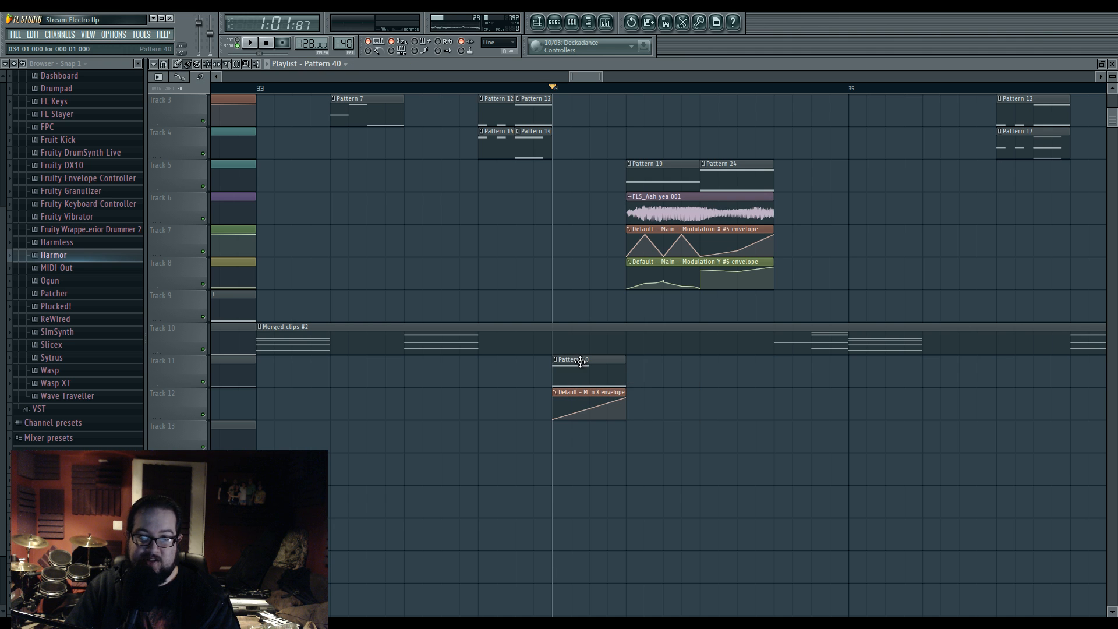
Step: Audition from bar 34 and raise the third point of the Modulation X #5 envelope to 100%, making a plateau in its first half
{"action": "scroll", "coordinate": [570, 230], "scroll_direction": "up", "scroll_amount": 2}
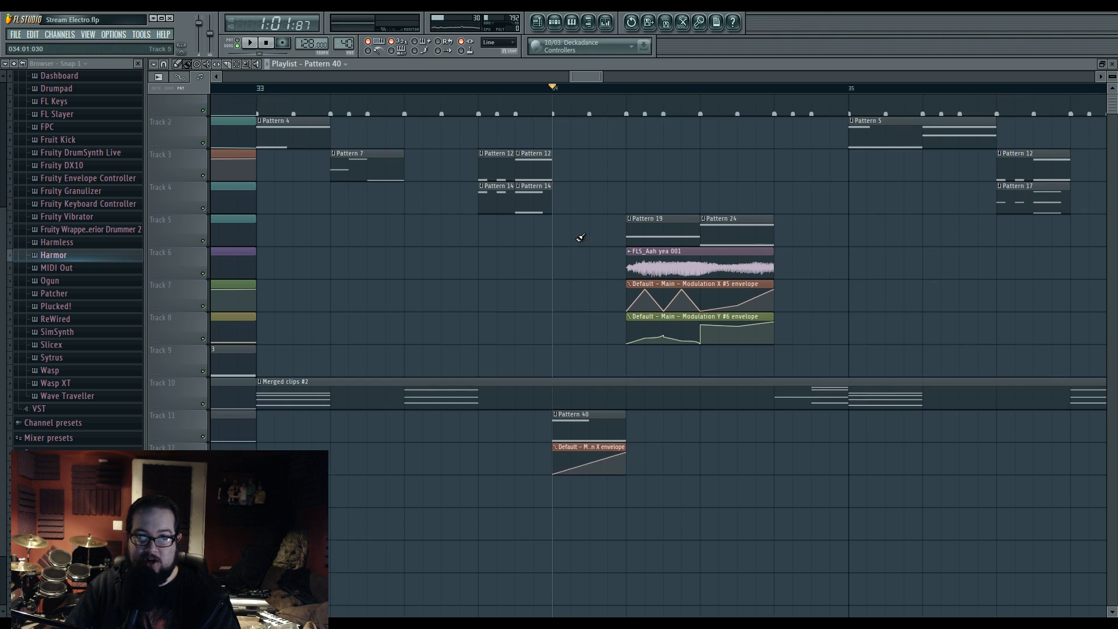
{"action": "scroll", "coordinate": [579, 318], "scroll_direction": "right", "scroll_amount": 1}
{"action": "scroll", "coordinate": [579, 318], "scroll_direction": "up", "scroll_amount": 1}
{"action": "key", "text": "space"}
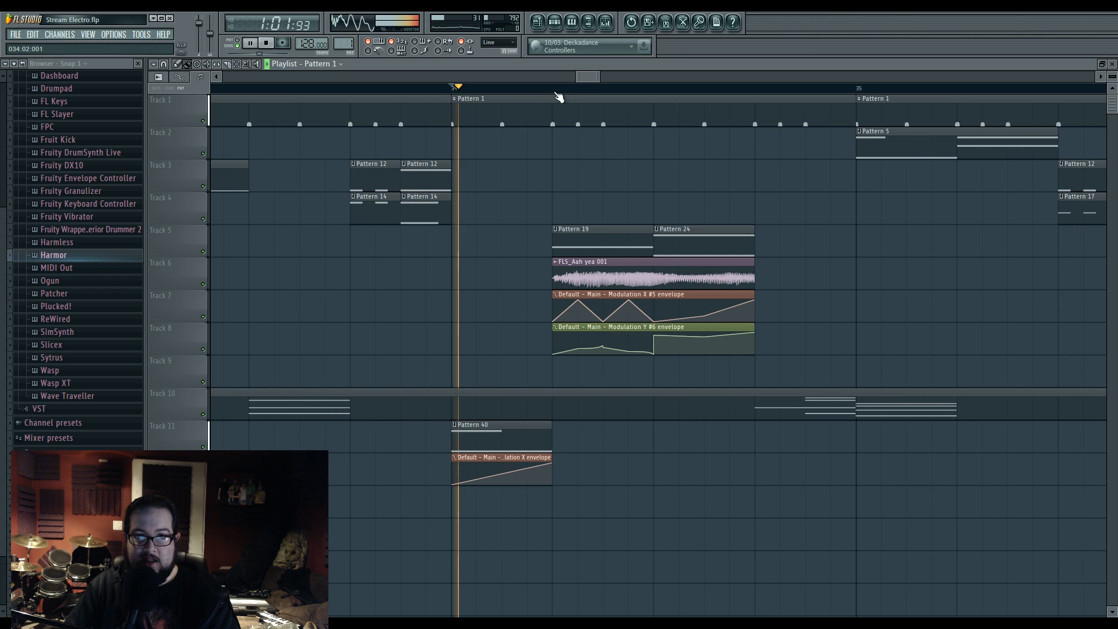
{"action": "key", "text": "space"}
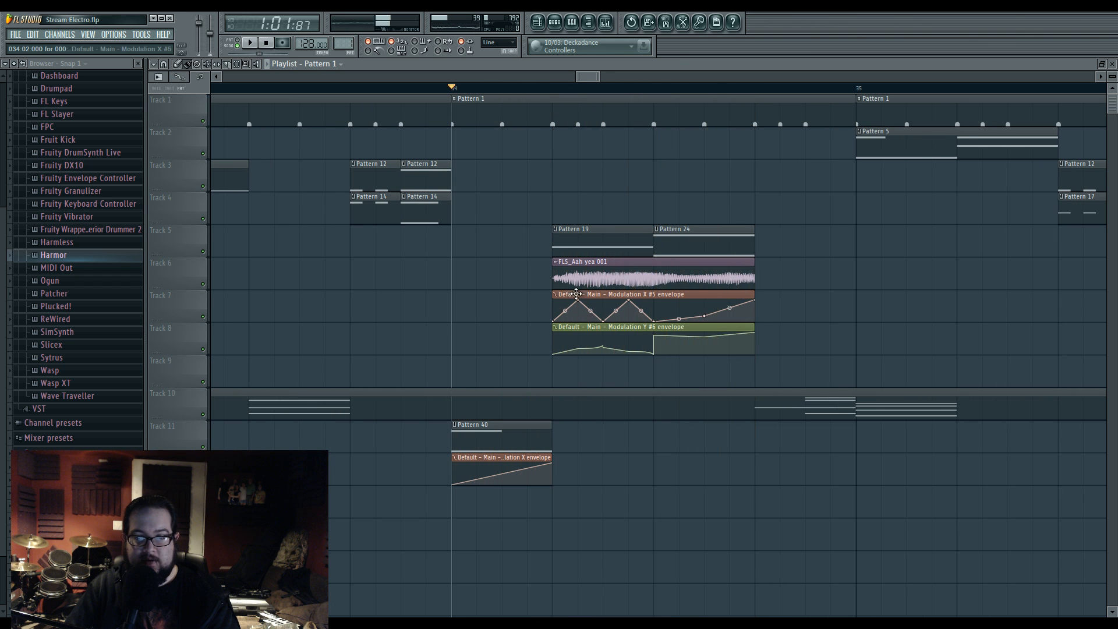
{"action": "scroll", "coordinate": [567, 286], "scroll_direction": "up", "scroll_amount": 1}
{"action": "left_click", "coordinate": [618, 309]}
{"action": "key", "text": "space"}
{"action": "mouse_move", "coordinate": [621, 301]}
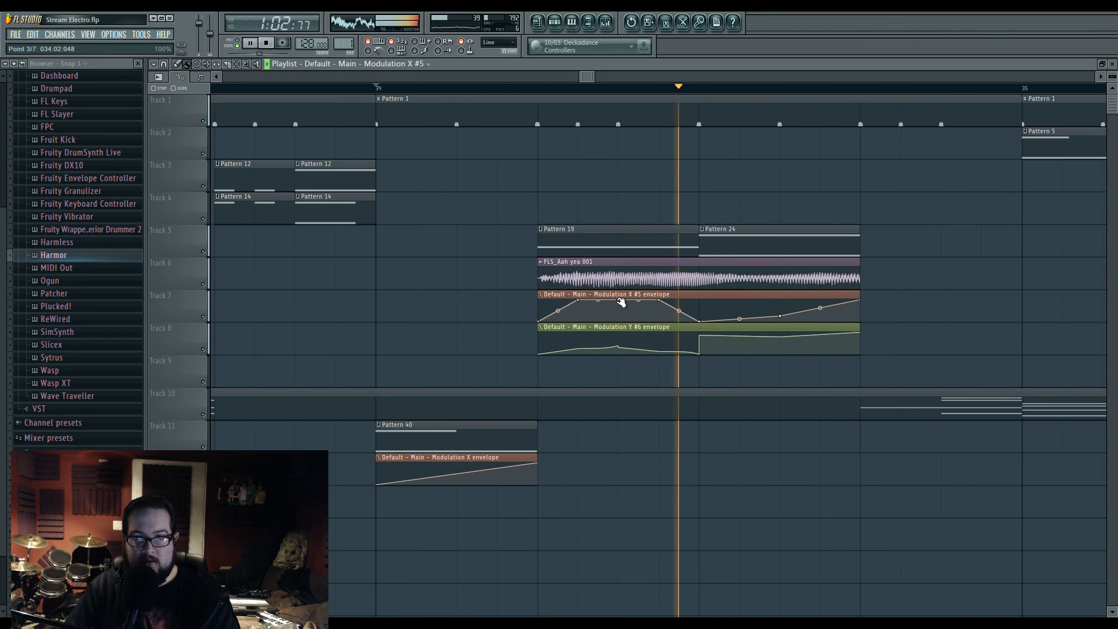
Step: Slip the FLS_Aah yea 001 audio within its Track 6 clip to skip the quiet beginning, and audition from bar 33
{"action": "left_click", "coordinate": [551, 275]}
{"action": "left_click_drag", "start_coordinate": [550, 276], "coordinate": [697, 279]}
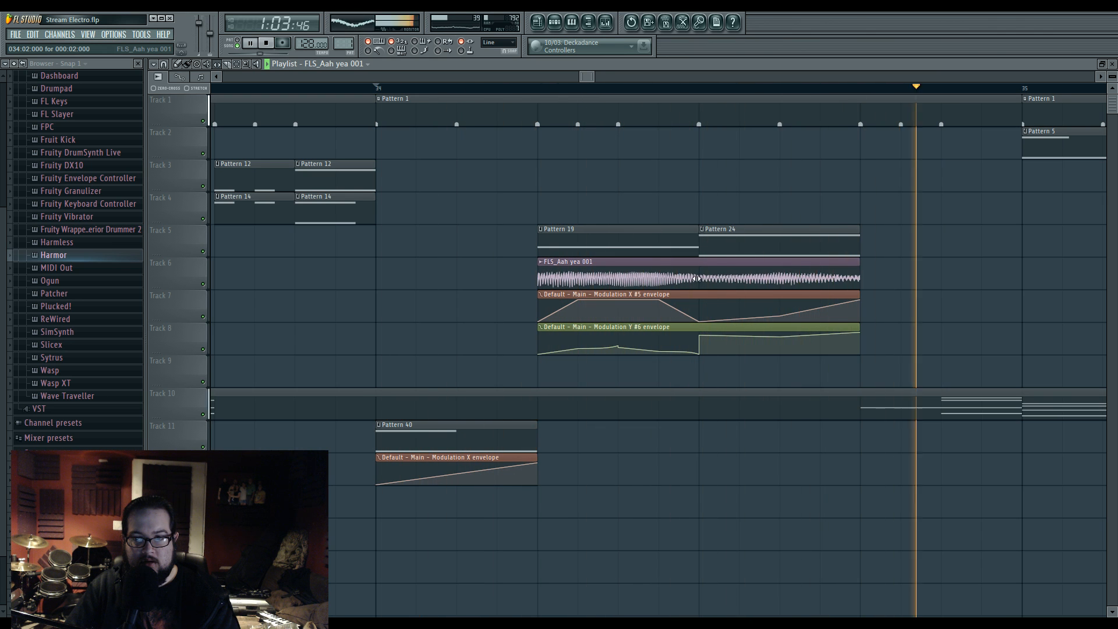
{"action": "scroll", "coordinate": [697, 279], "scroll_direction": "down", "scroll_amount": 5}
{"action": "key", "text": "F9"}
{"action": "key", "text": "space"}
{"action": "left_click", "coordinate": [479, 94]}
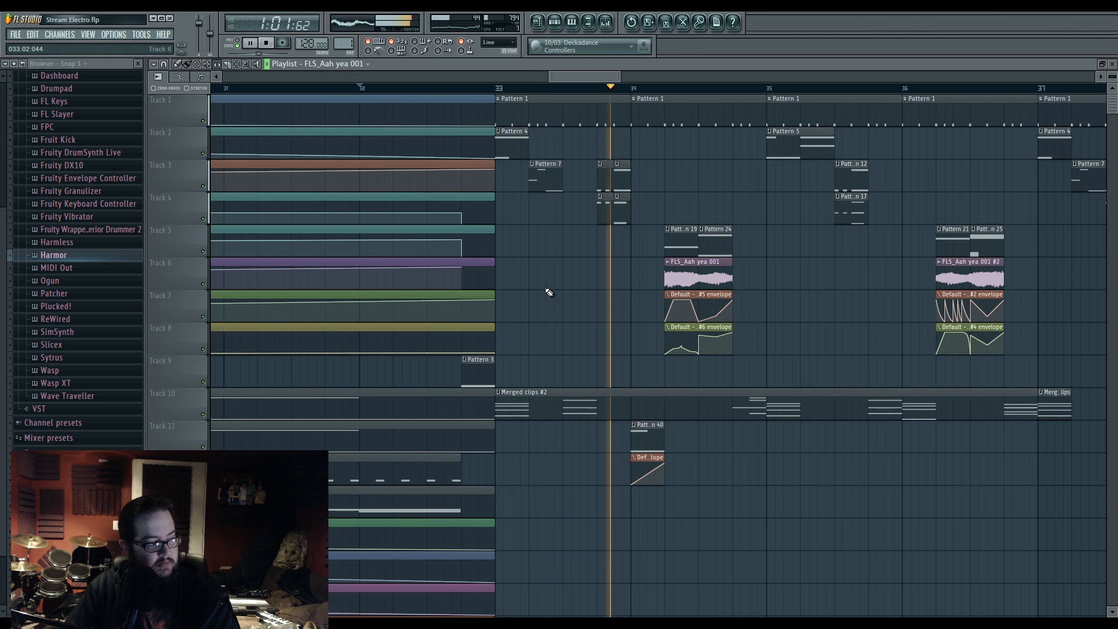
{"action": "key", "text": "space"}
Step: Select the first beat of bar 34 and load the Distorted FM 1 preset in the last Default Sytrus channel of the Unsorted group
{"action": "mouse_move", "coordinate": [632, 78]}
{"action": "left_mouse_down"}
{"action": "mouse_move", "coordinate": [529, 82]}
{"action": "mouse_move", "coordinate": [637, 80]}
{"action": "left_mouse_up"}
{"action": "scroll", "coordinate": [582, 102], "scroll_direction": "up", "scroll_amount": 3}
{"action": "left_click", "coordinate": [478, 89]}
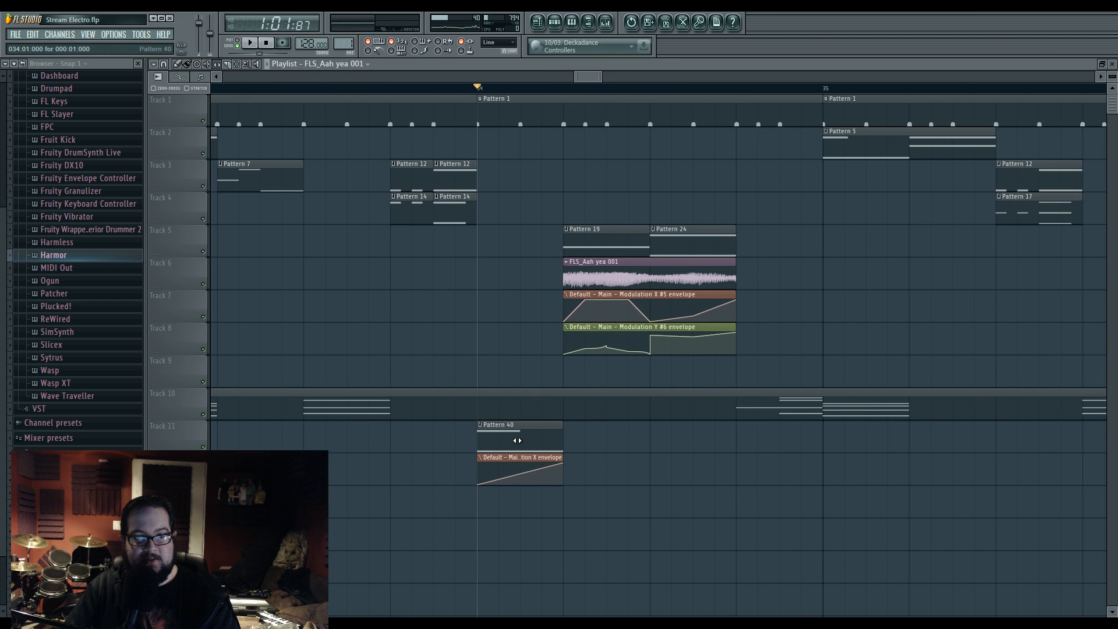
{"action": "double_click", "coordinate": [488, 96]}
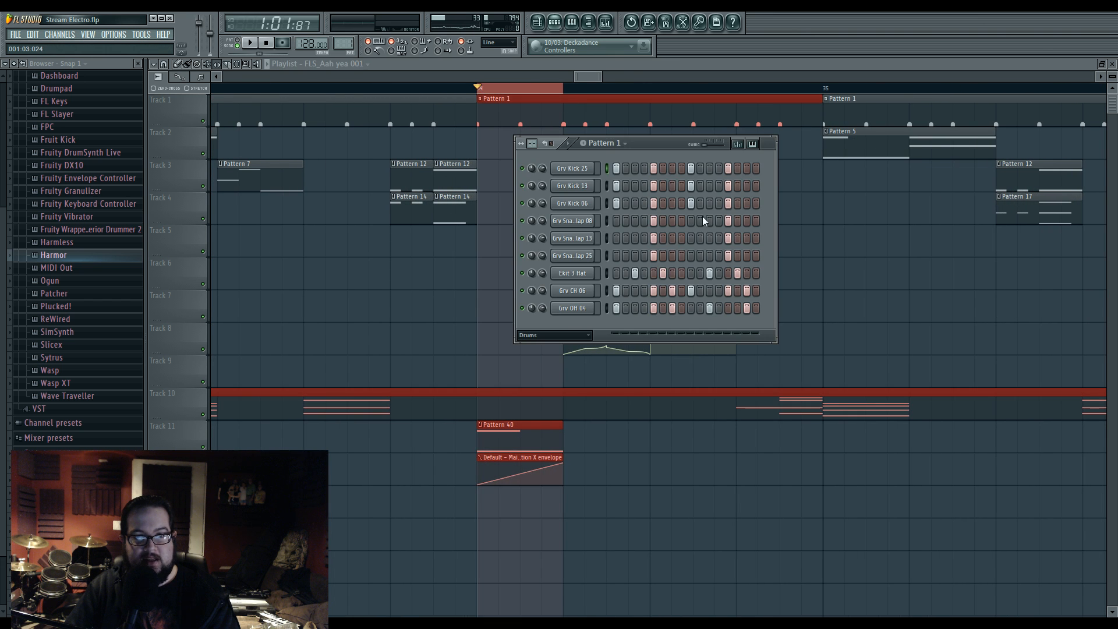
{"action": "left_click", "coordinate": [562, 335]}
{"action": "left_click", "coordinate": [553, 391]}
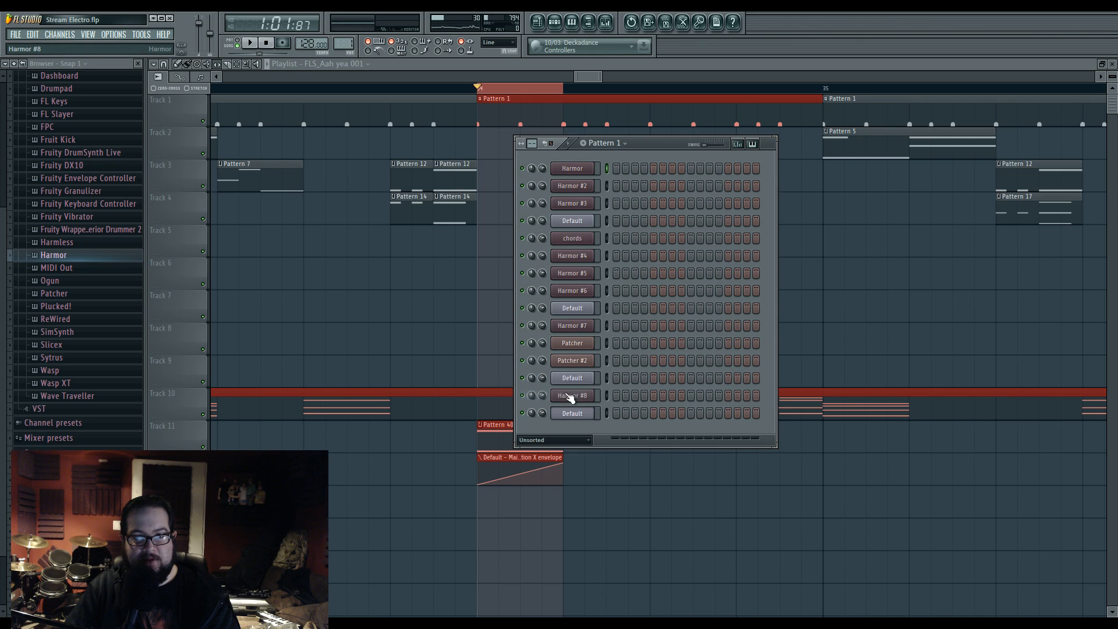
{"action": "left_click", "coordinate": [583, 415]}
{"action": "left_click", "coordinate": [479, 146]}
{"action": "mouse_move", "coordinate": [513, 177]}
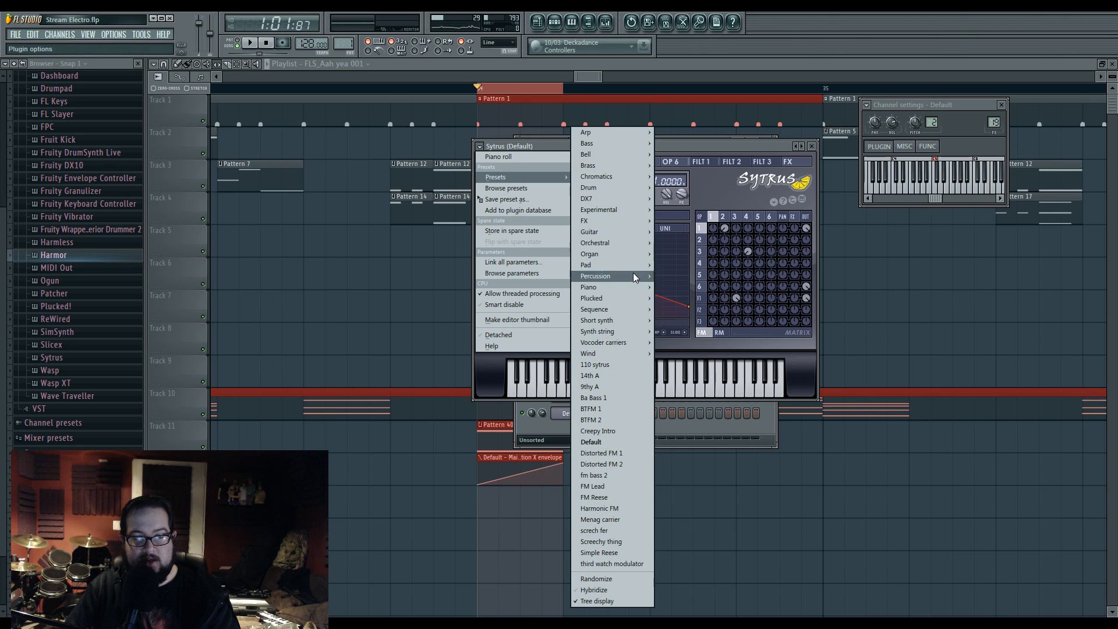
{"action": "left_click", "coordinate": [616, 454]}
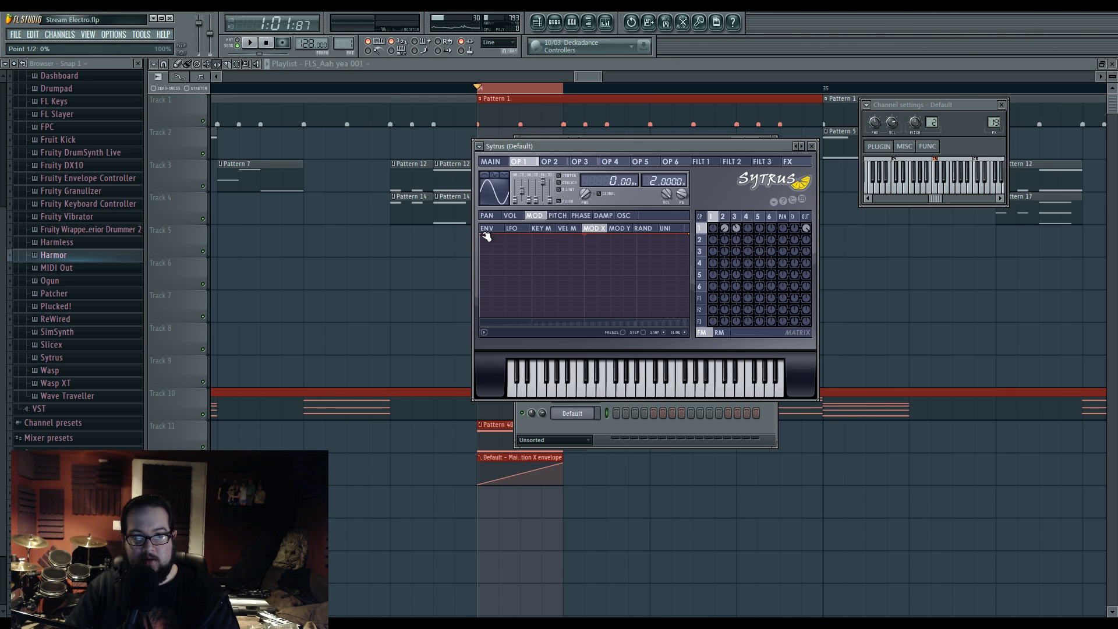
Step: Make operator 1's Modulation X mapping rise linearly and set the frequency ratios to 0.2400 for operators 1 and 2 and 62.0000 for operator 3
{"action": "left_click", "coordinate": [490, 161]}
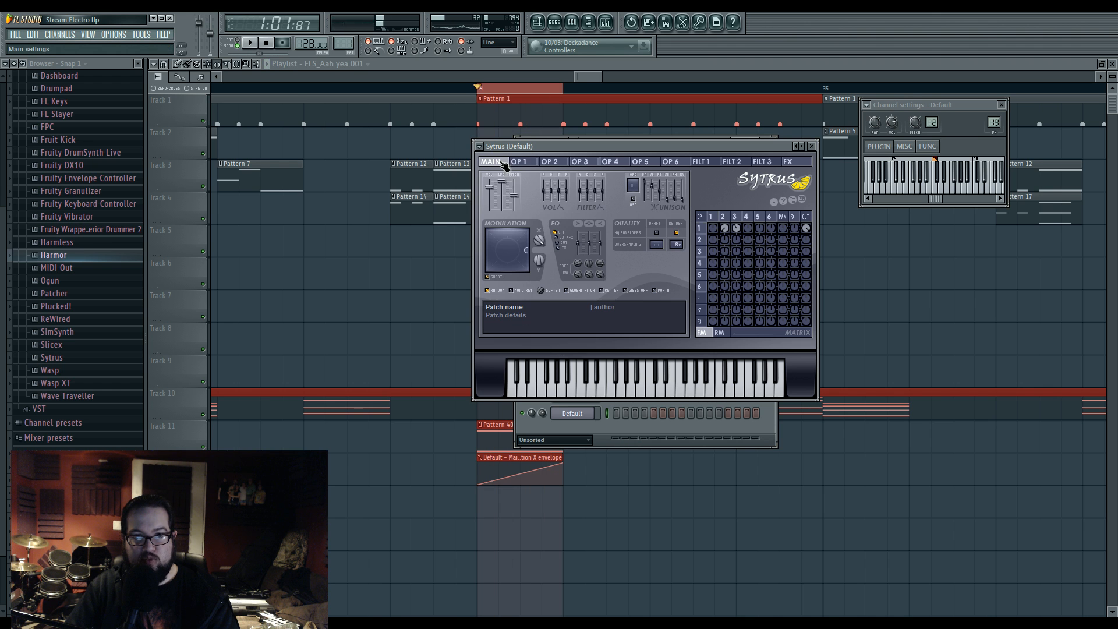
{"action": "left_click", "coordinate": [728, 230]}
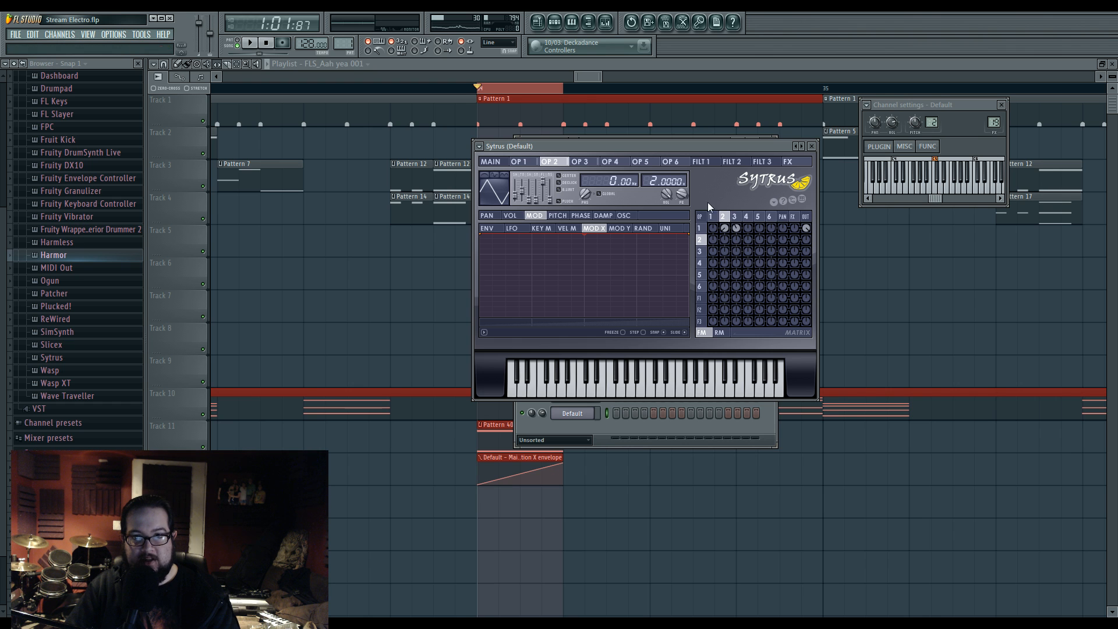
{"action": "left_click", "coordinate": [716, 217]}
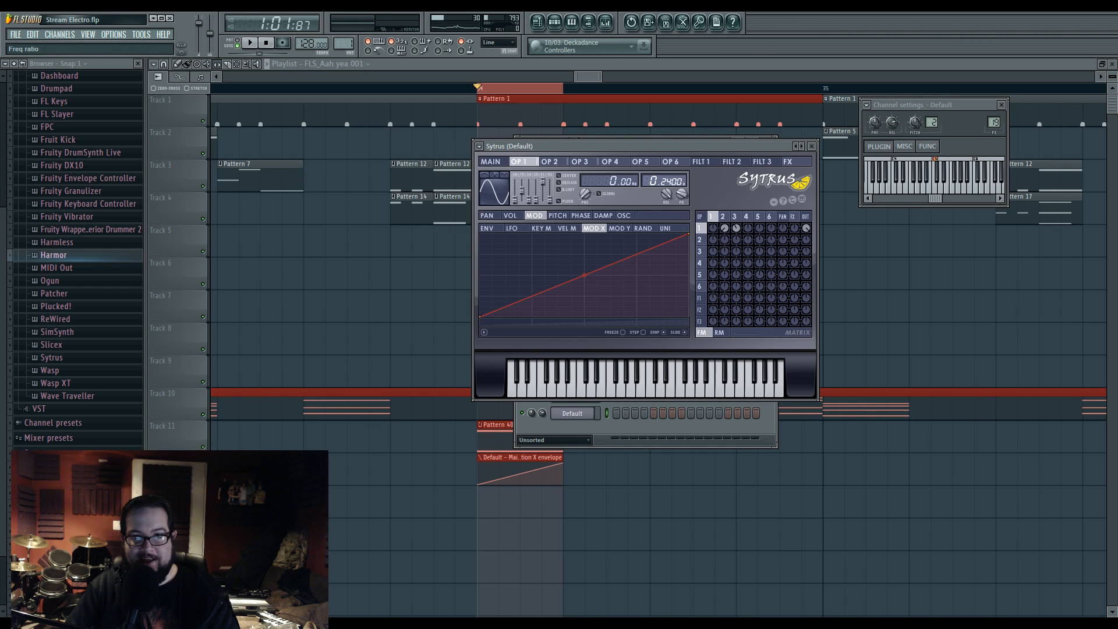
{"action": "left_click", "coordinate": [724, 217]}
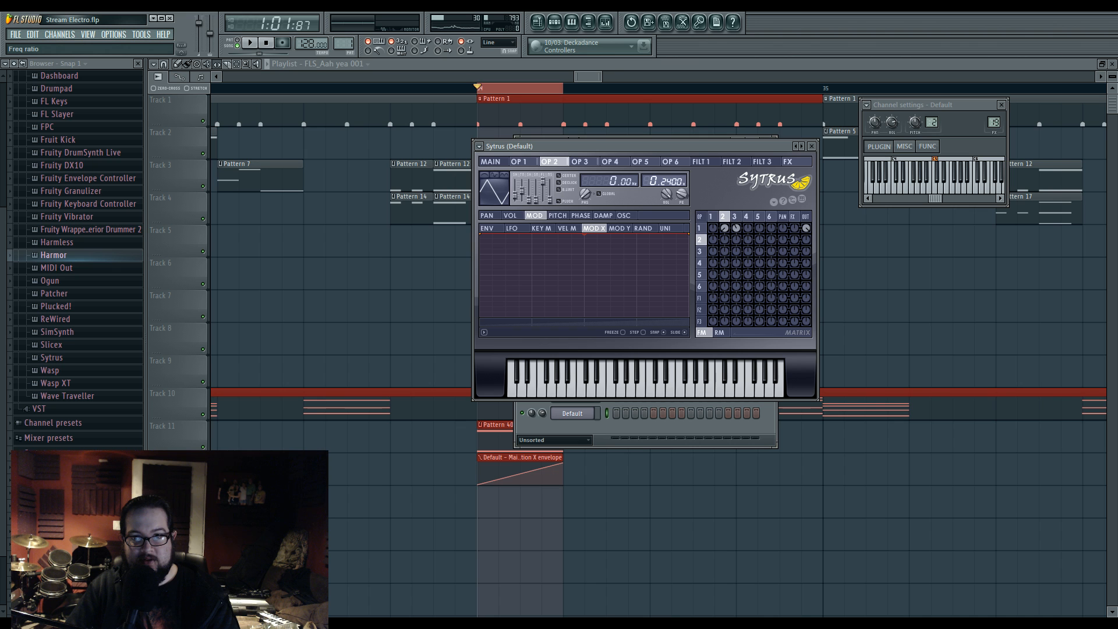
{"action": "left_click", "coordinate": [735, 217]}
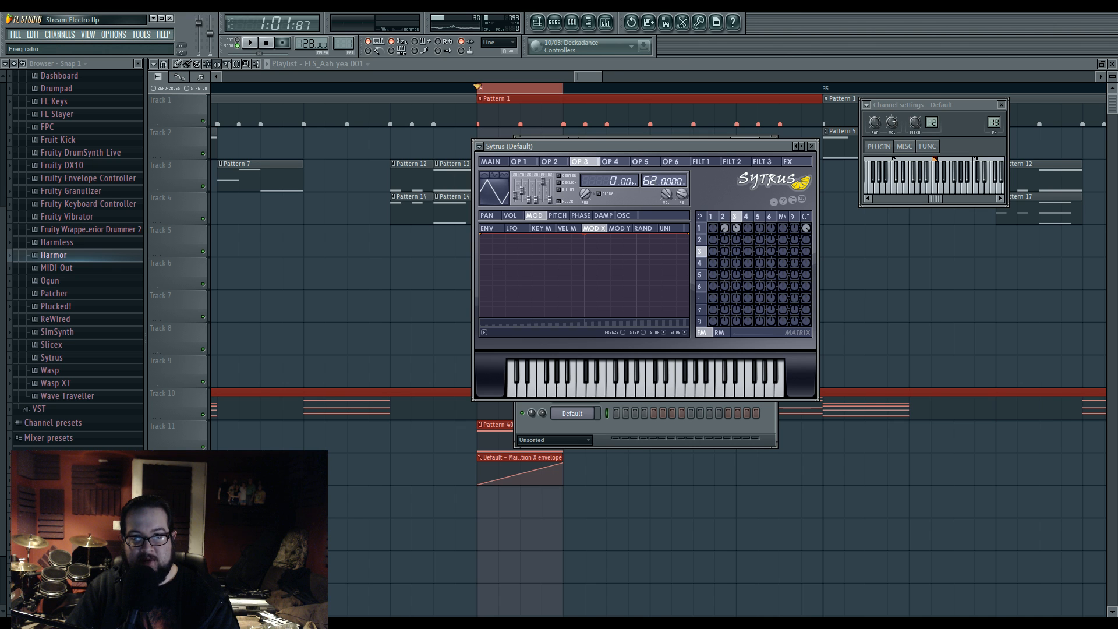
Step: Set operator 3's frequency ratio to 8 while auditioning different ratios against the playing loop
{"action": "scroll", "coordinate": [664, 181], "scroll_direction": "up", "scroll_amount": 3}
{"action": "key", "text": "space"}
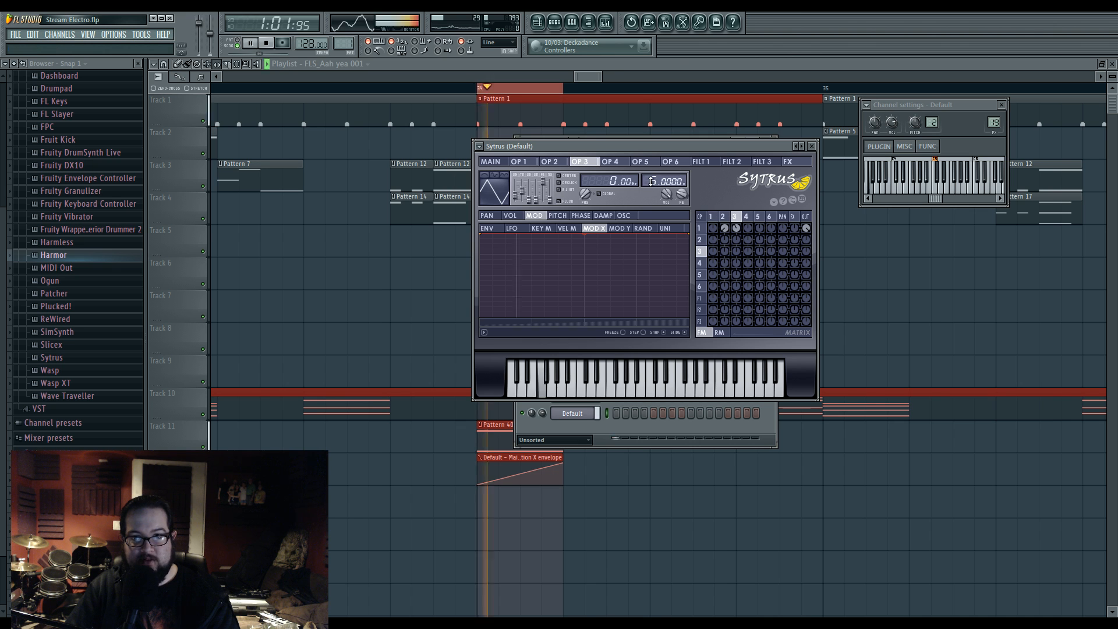
{"action": "scroll", "coordinate": [663, 181], "scroll_direction": "down", "scroll_amount": 2}
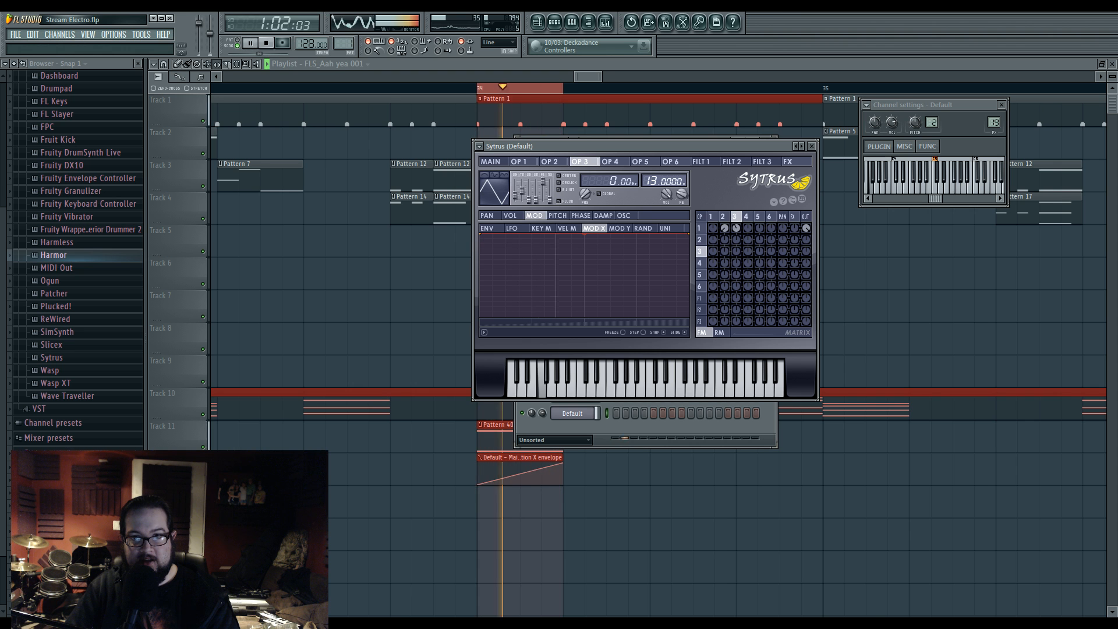
{"action": "scroll", "coordinate": [663, 182], "scroll_direction": "up", "scroll_amount": 1}
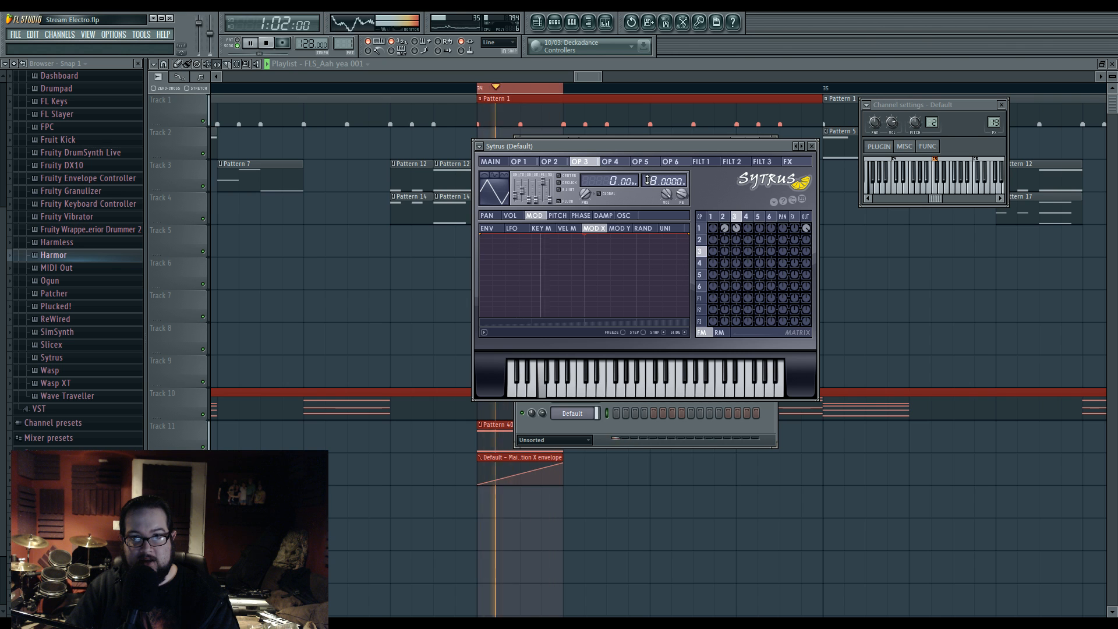
{"action": "key", "text": "space"}
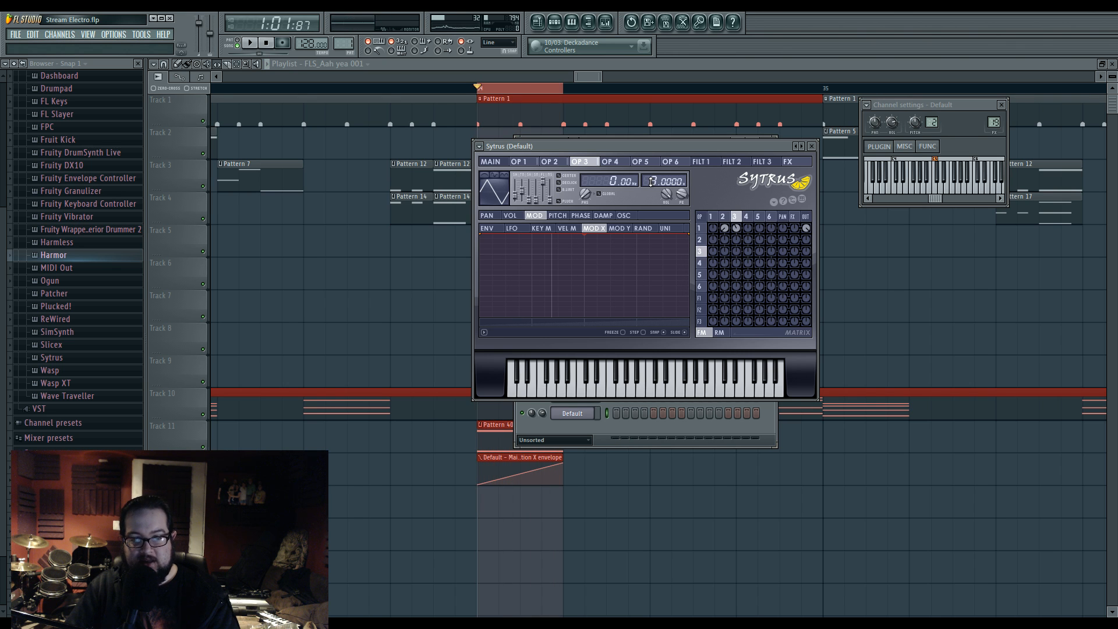
{"action": "key", "text": "space"}
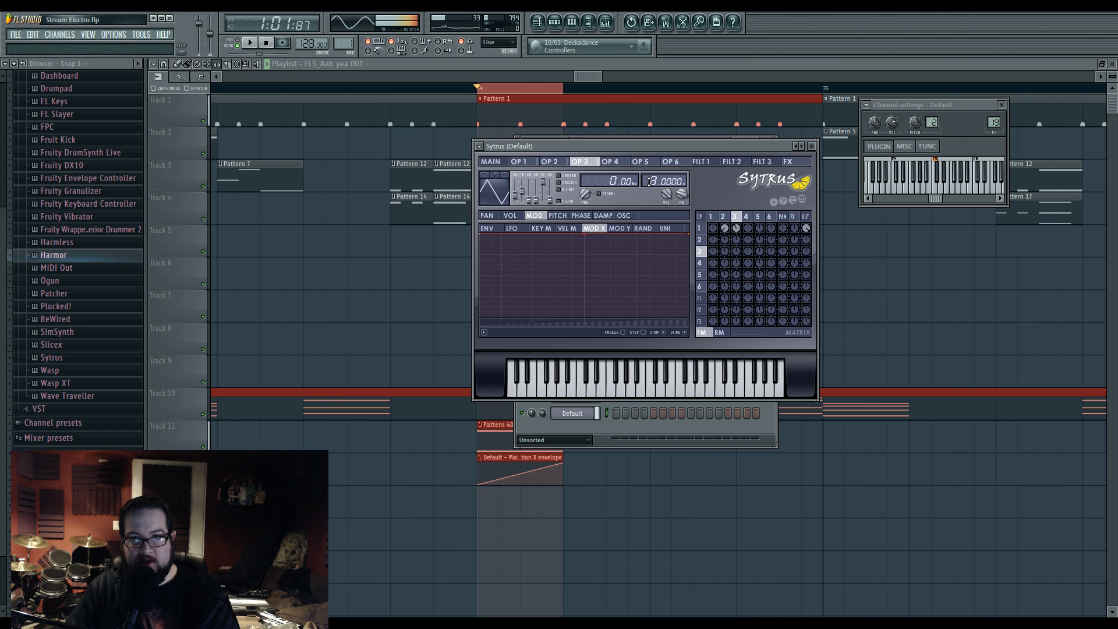
{"action": "key", "text": "space"}
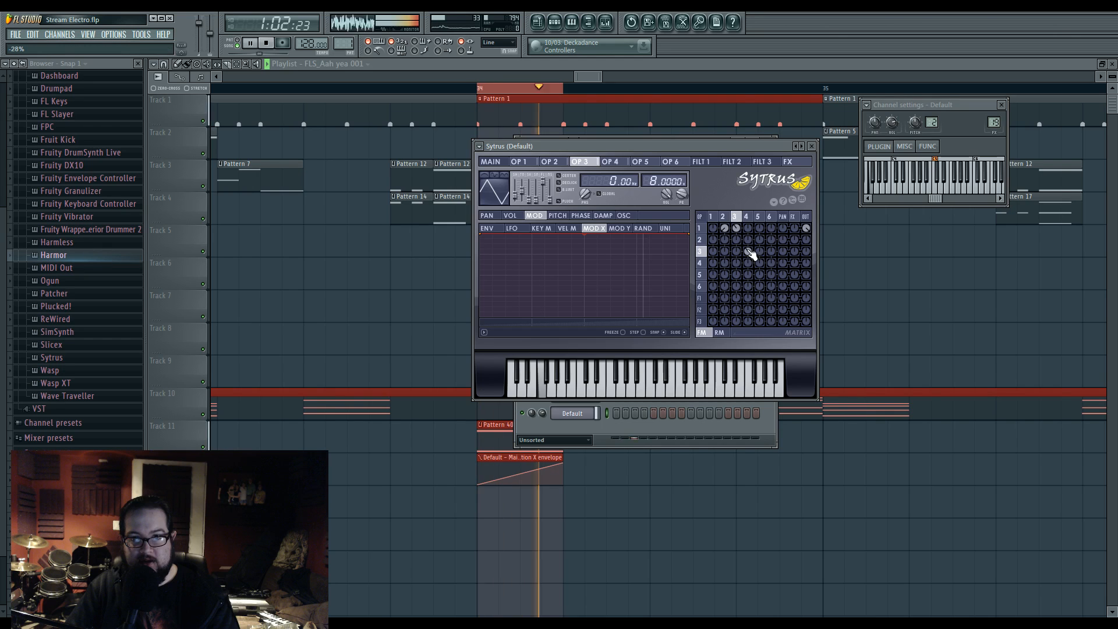
Step: Modulate operator 3 with operator 4, set operator 4's frequency ratio to 0.25, and audition the loop
{"action": "left_click", "coordinate": [746, 216]}
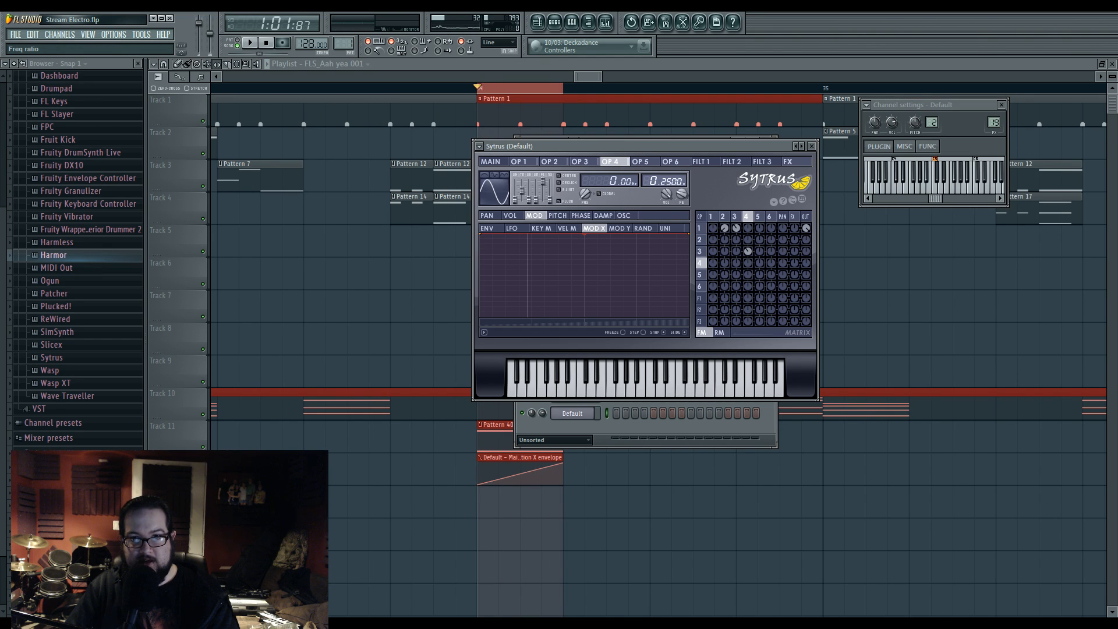
{"action": "key", "text": "space"}
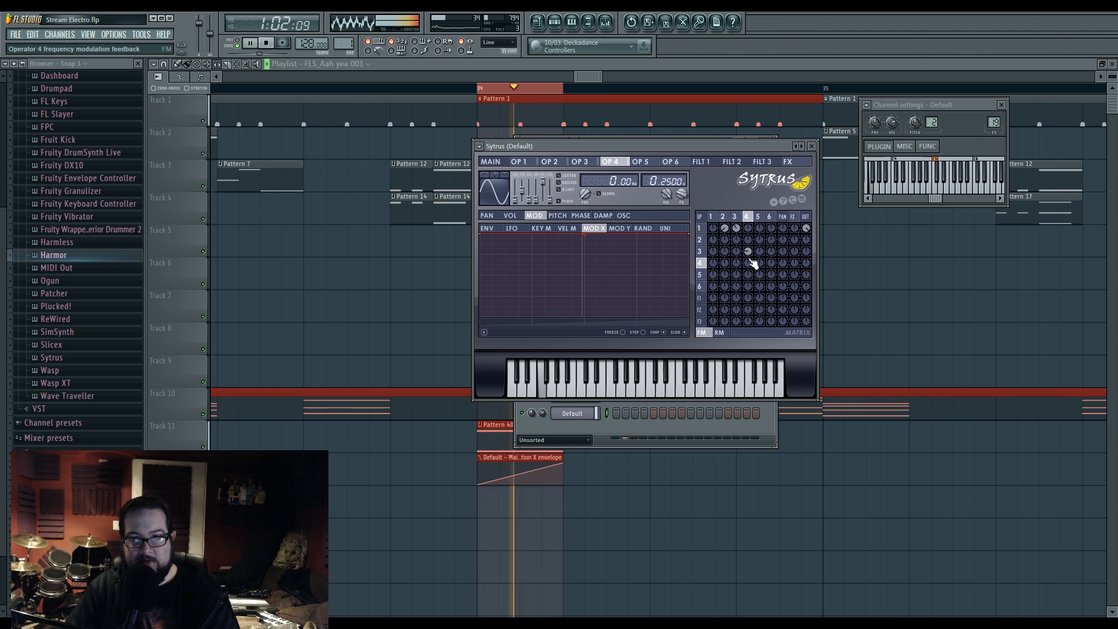
{"action": "key", "text": "space"}
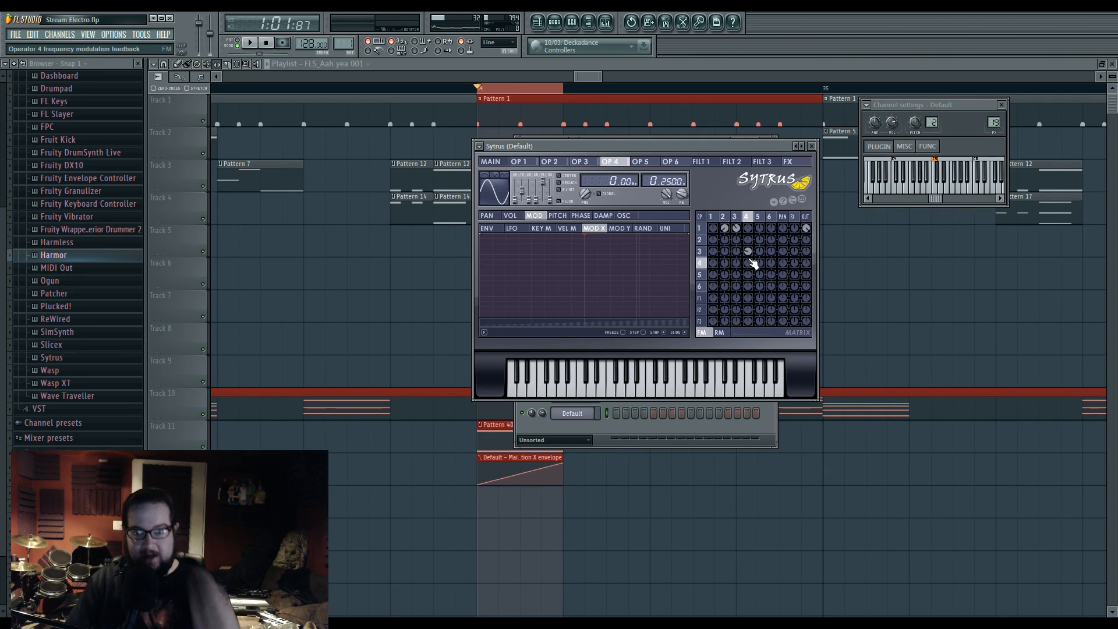
Step: Raise operator 3's output level in the matrix and audition the loop
{"action": "left_click", "coordinate": [735, 217]}
{"action": "left_click", "coordinate": [728, 219]}
{"action": "left_click", "coordinate": [735, 219]}
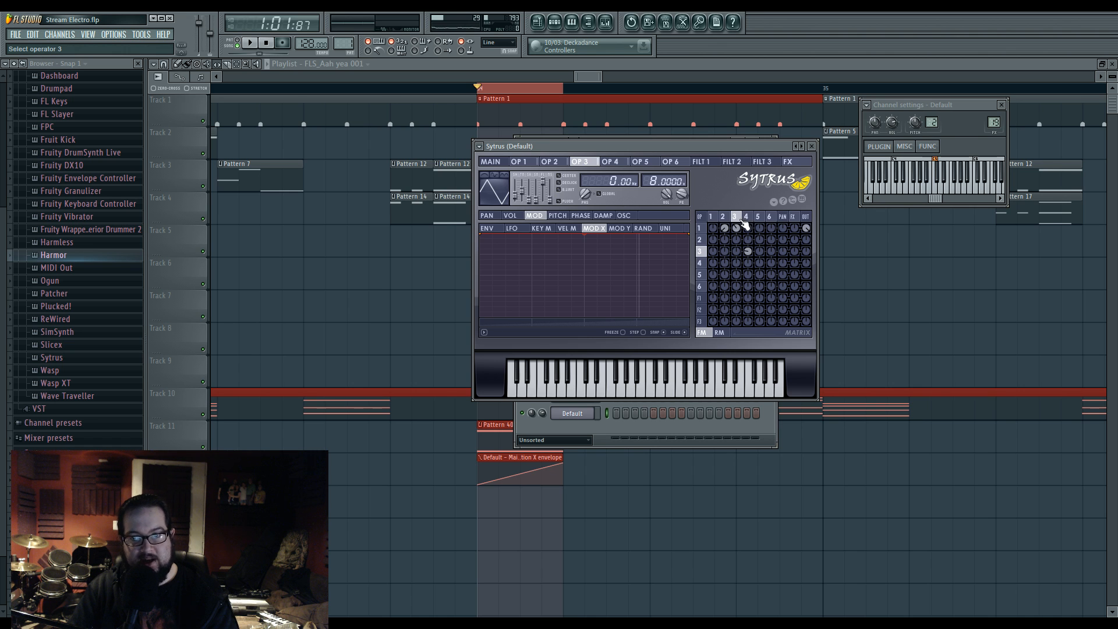
{"action": "left_click_drag", "start_coordinate": [806, 251], "coordinate": [810, 260]}
{"action": "key", "text": "space"}
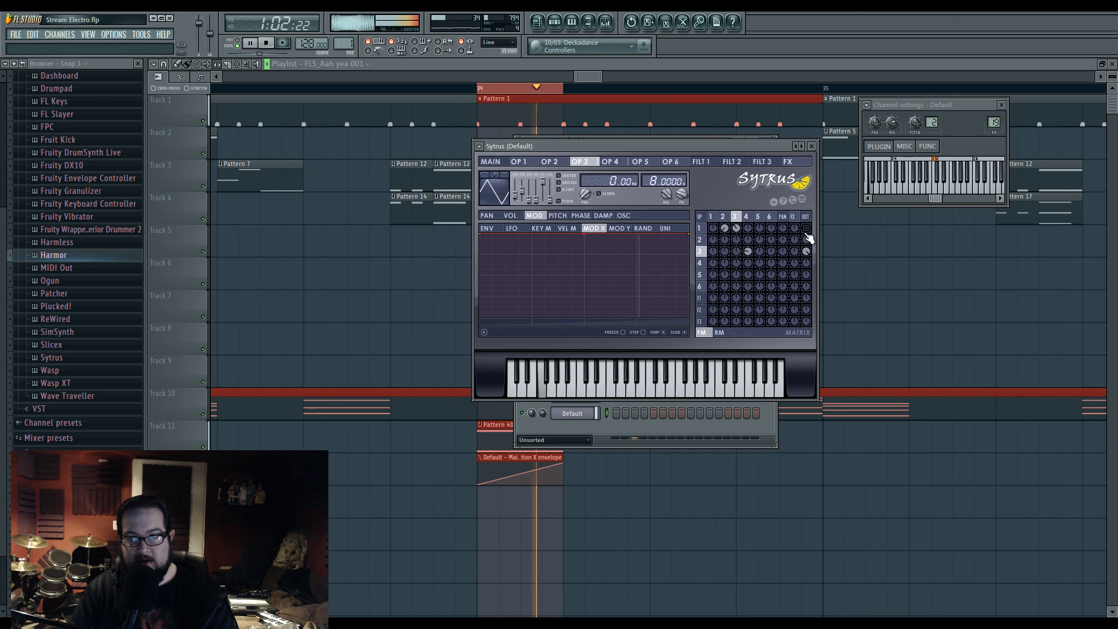
{"action": "key", "text": "space"}
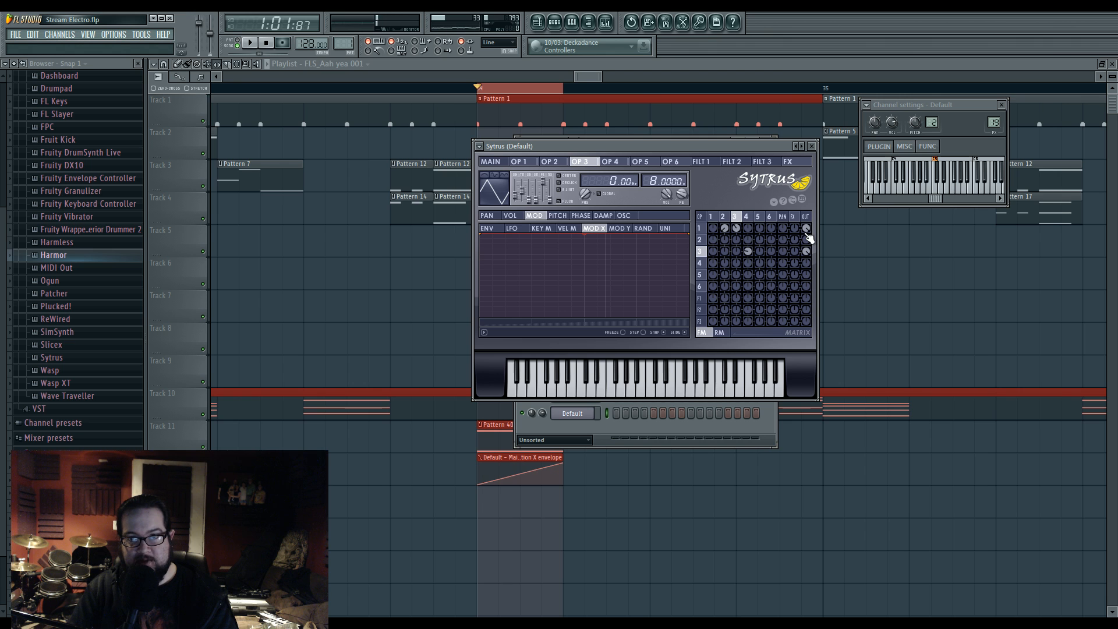
Step: Lower the end point of operator 3's modulation Mod X curve to 19% and play the loop
{"action": "left_click", "coordinate": [749, 252]}
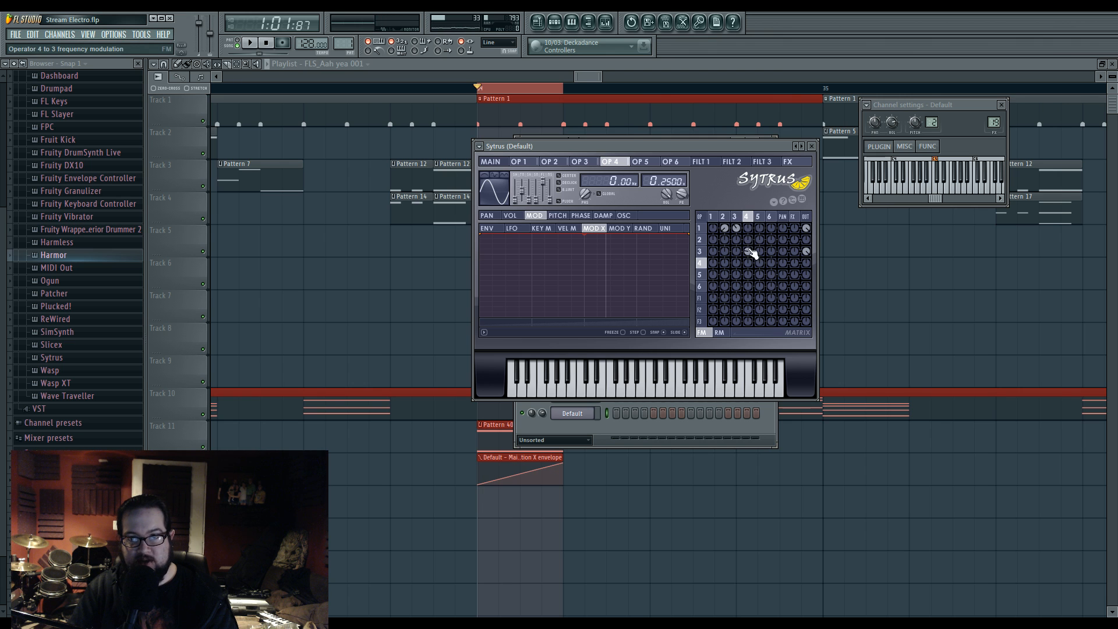
{"action": "left_click", "coordinate": [700, 251]}
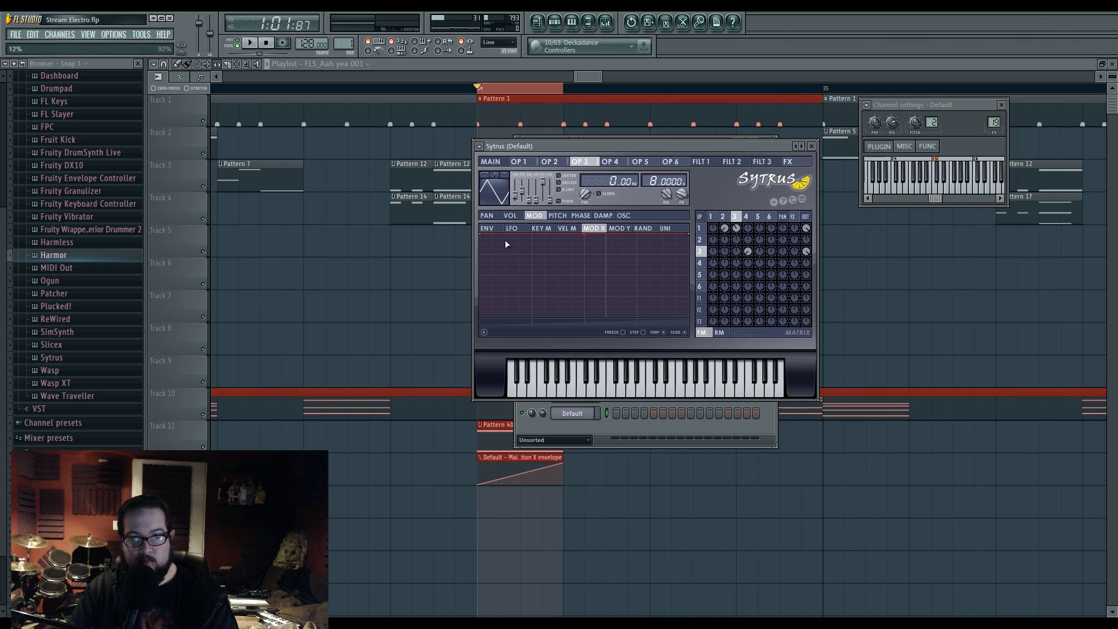
{"action": "left_click_drag", "start_coordinate": [692, 276], "coordinate": [692, 302]}
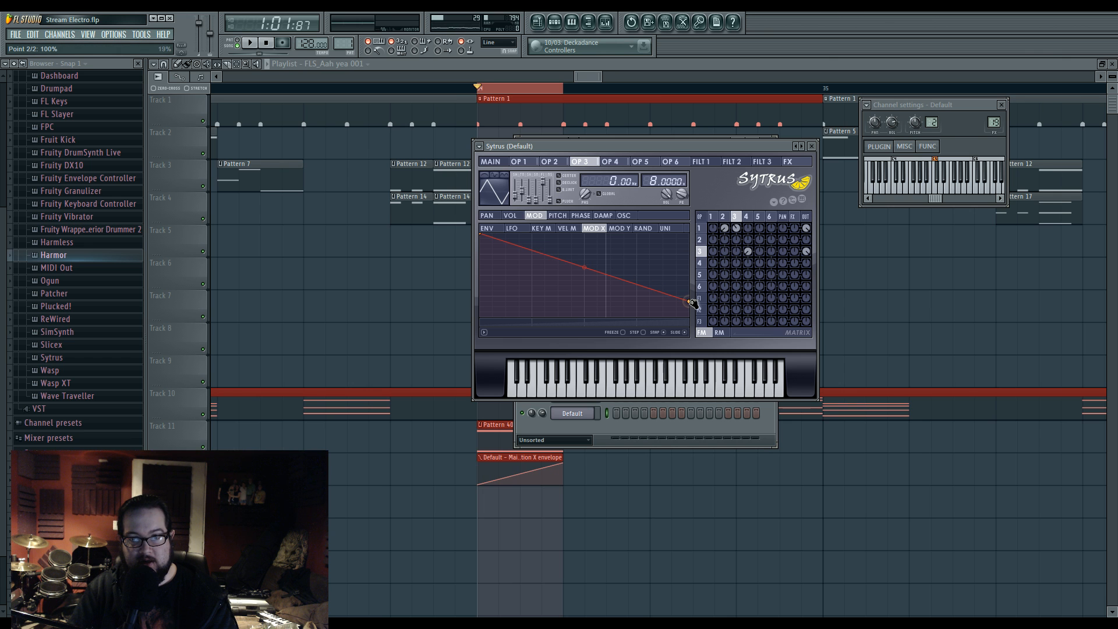
{"action": "key", "text": "space"}
{"action": "mouse_move", "coordinate": [584, 268]}
{"action": "left_mouse_down"}
{"action": "mouse_move", "coordinate": [584, 289]}
{"action": "mouse_move", "coordinate": [584, 234]}
{"action": "mouse_move", "coordinate": [585, 309]}
{"action": "mouse_move", "coordinate": [585, 269]}
{"action": "left_mouse_up"}
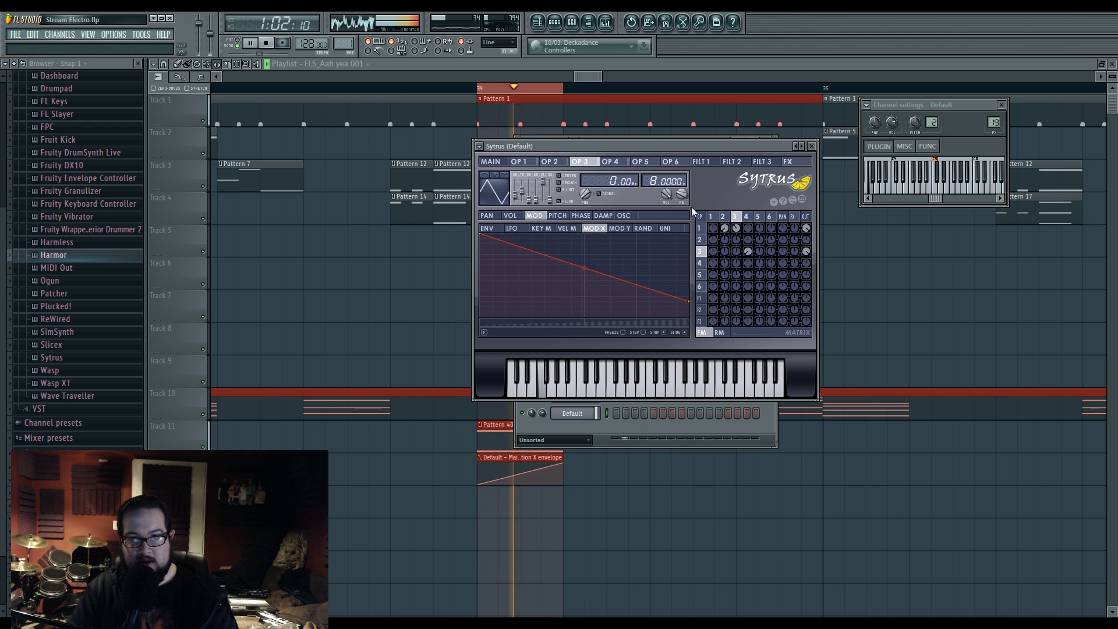
Step: Try different oscillator shape settings on operator 4 while the loop plays
{"action": "left_click", "coordinate": [747, 217]}
{"action": "mouse_move", "coordinate": [524, 205]}
{"action": "left_mouse_down"}
{"action": "mouse_move", "coordinate": [524, 190]}
{"action": "mouse_move", "coordinate": [524, 201]}
{"action": "left_mouse_up"}
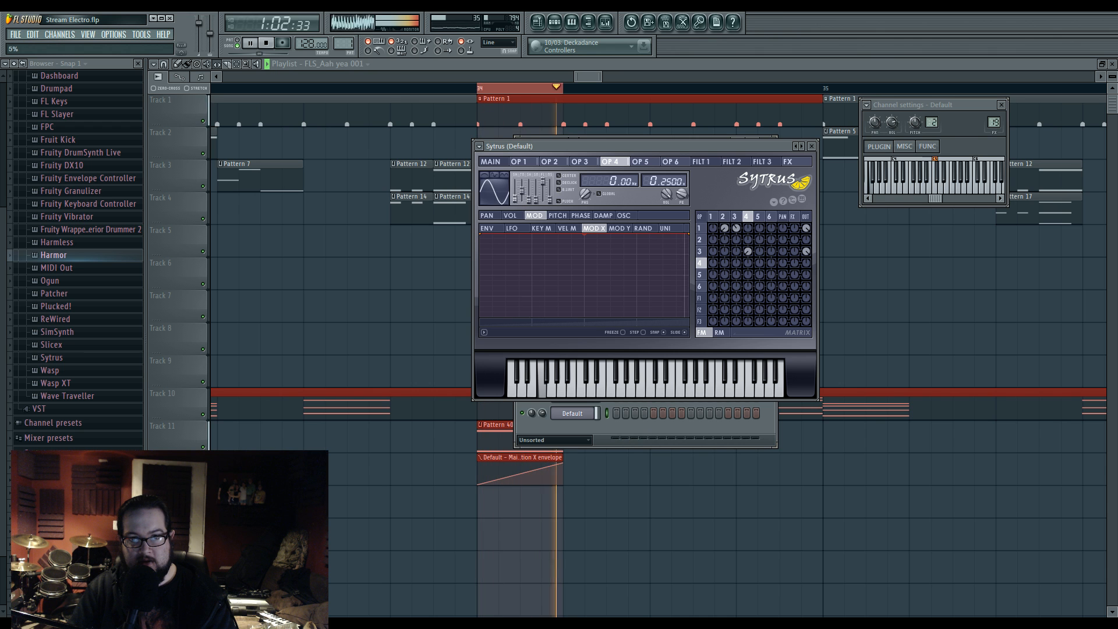
{"action": "left_click", "coordinate": [495, 178]}
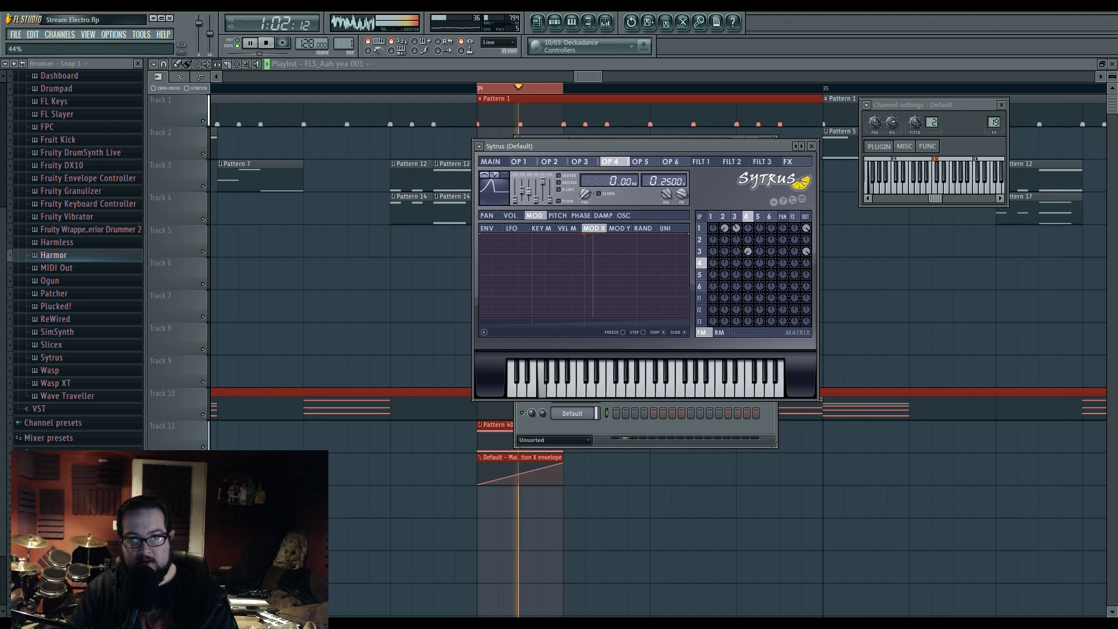
{"action": "left_click_drag", "start_coordinate": [542, 208], "coordinate": [531, 192]}
{"action": "left_click", "coordinate": [494, 176]}
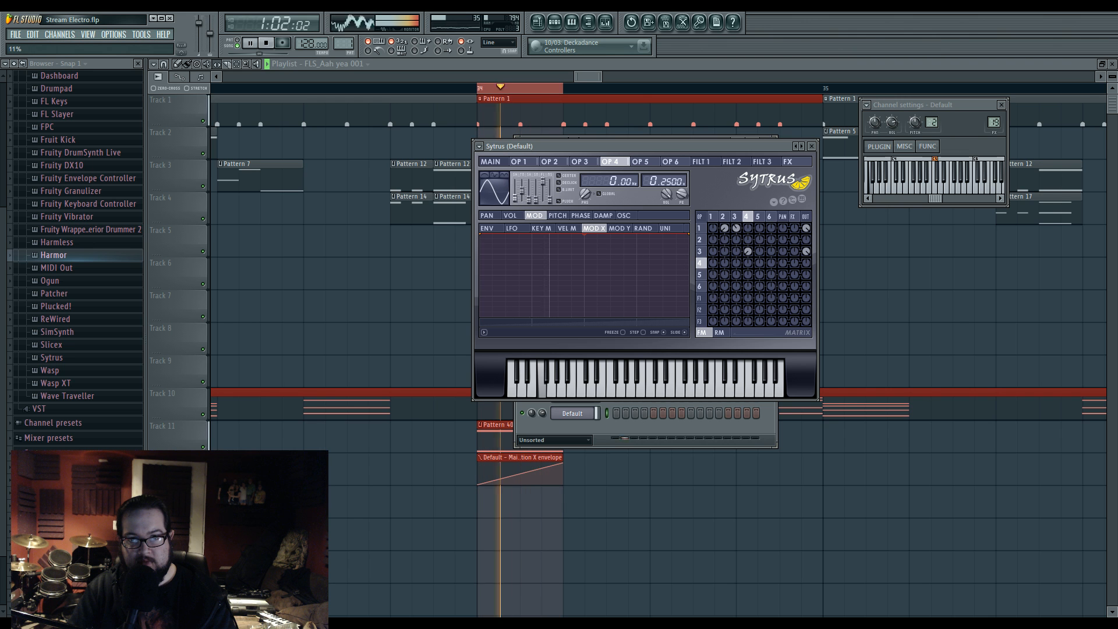
{"action": "mouse_move", "coordinate": [526, 199]}
{"action": "left_mouse_down"}
{"action": "mouse_move", "coordinate": [526, 186]}
{"action": "mouse_move", "coordinate": [532, 197]}
{"action": "left_mouse_up"}
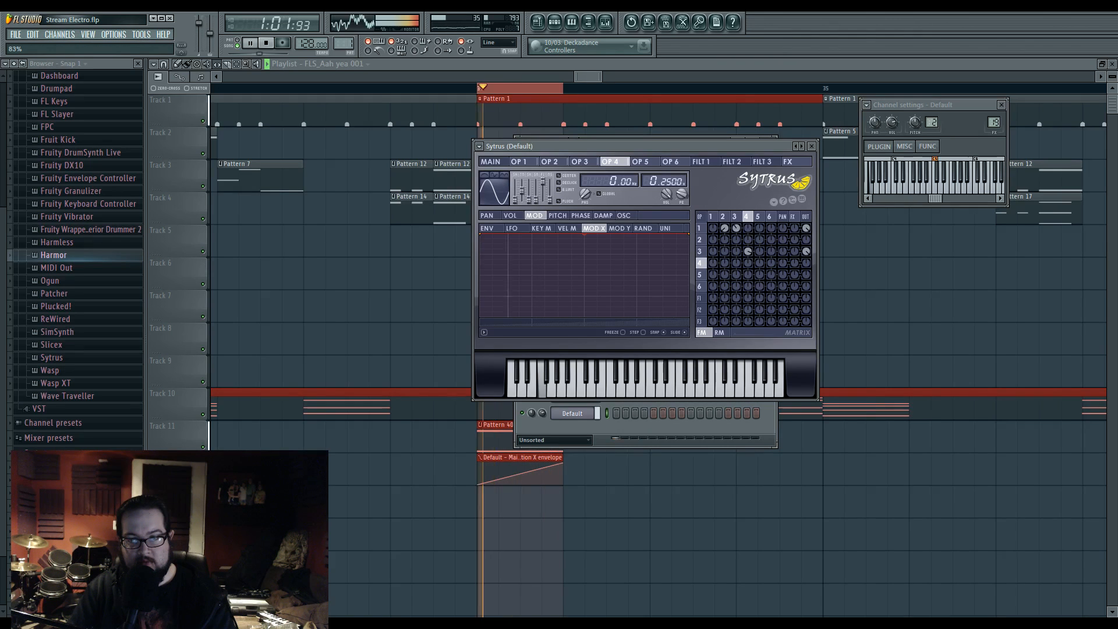
Step: Modulate operator 4 with operator 5 at about -6% and set operator 5's frequency ratio to 0.5
{"action": "left_click_drag", "start_coordinate": [759, 251], "coordinate": [764, 266]}
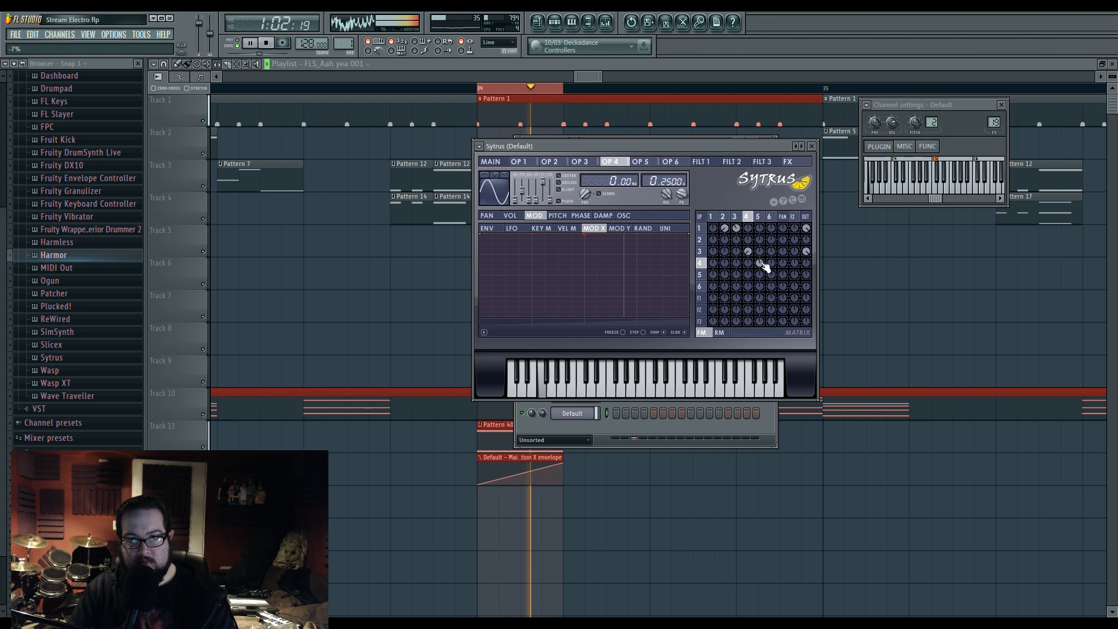
{"action": "left_click", "coordinate": [640, 161]}
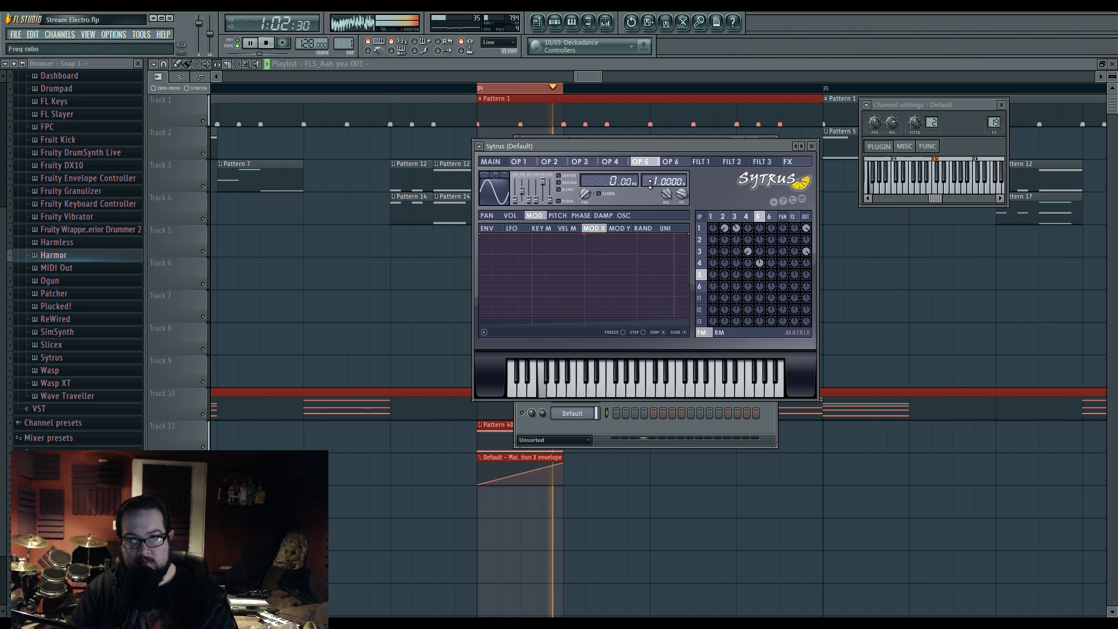
{"action": "left_click_drag", "start_coordinate": [654, 180], "coordinate": [654, 192]}
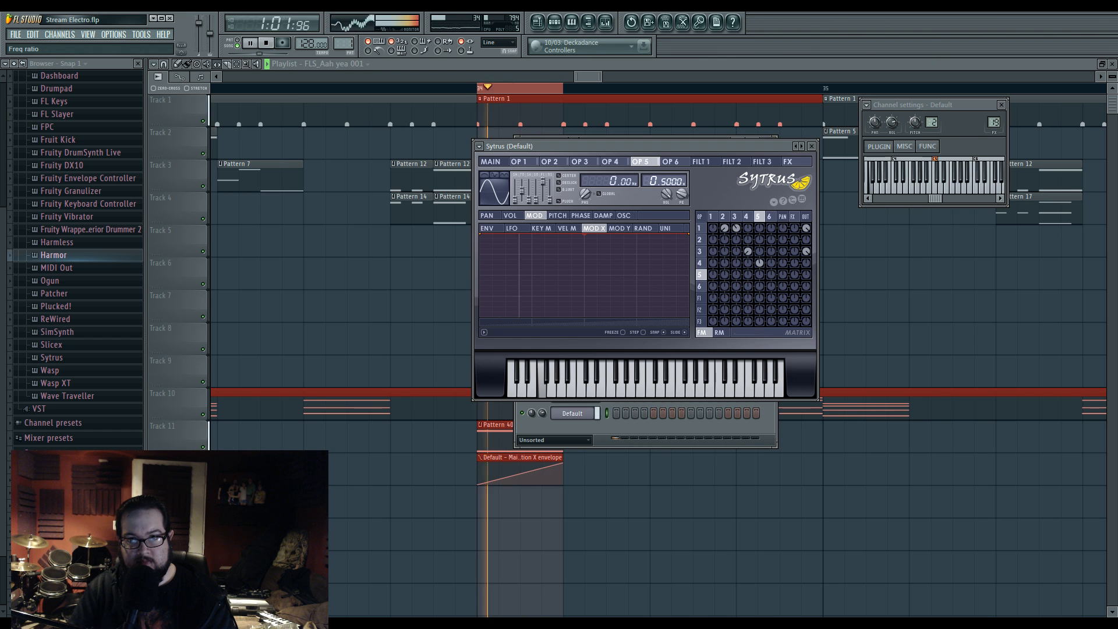
{"action": "left_click_drag", "start_coordinate": [757, 270], "coordinate": [764, 269]}
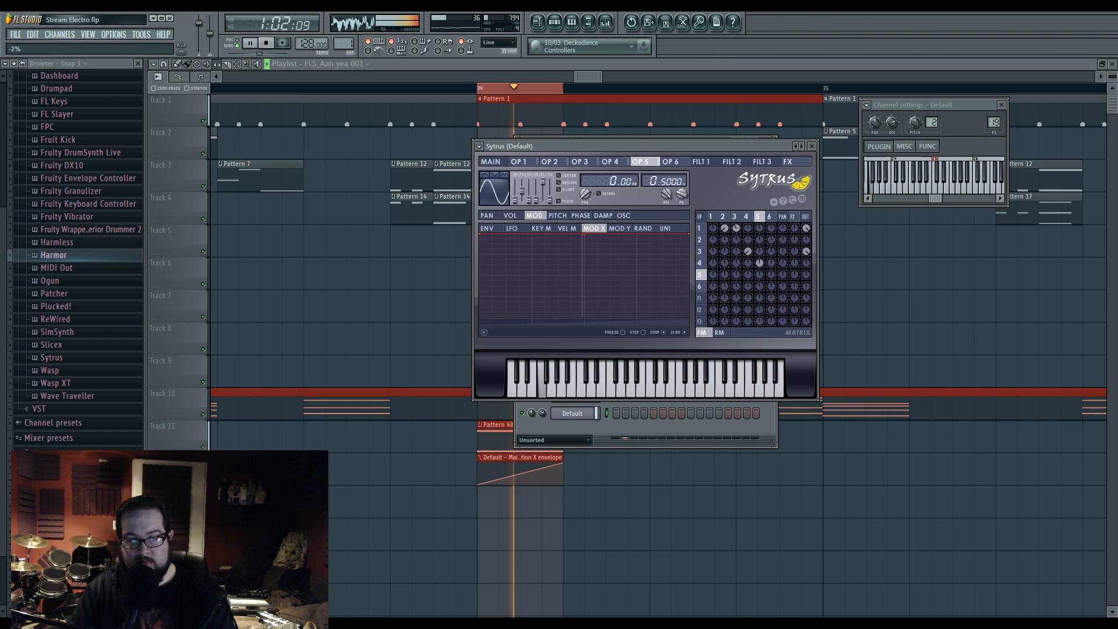
{"action": "scroll", "coordinate": [763, 269], "scroll_direction": "down", "scroll_amount": 4}
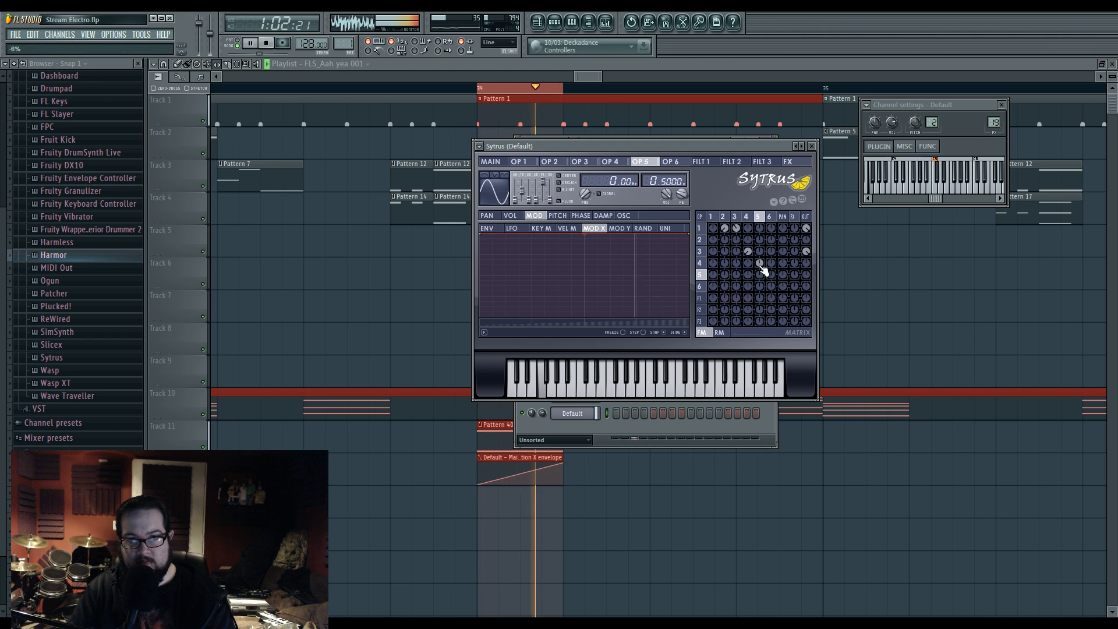
Step: Open the piano roll for the Sytrus channel and delete the high and low notes, keeping only the middle slide note
{"action": "key", "text": "F12"}
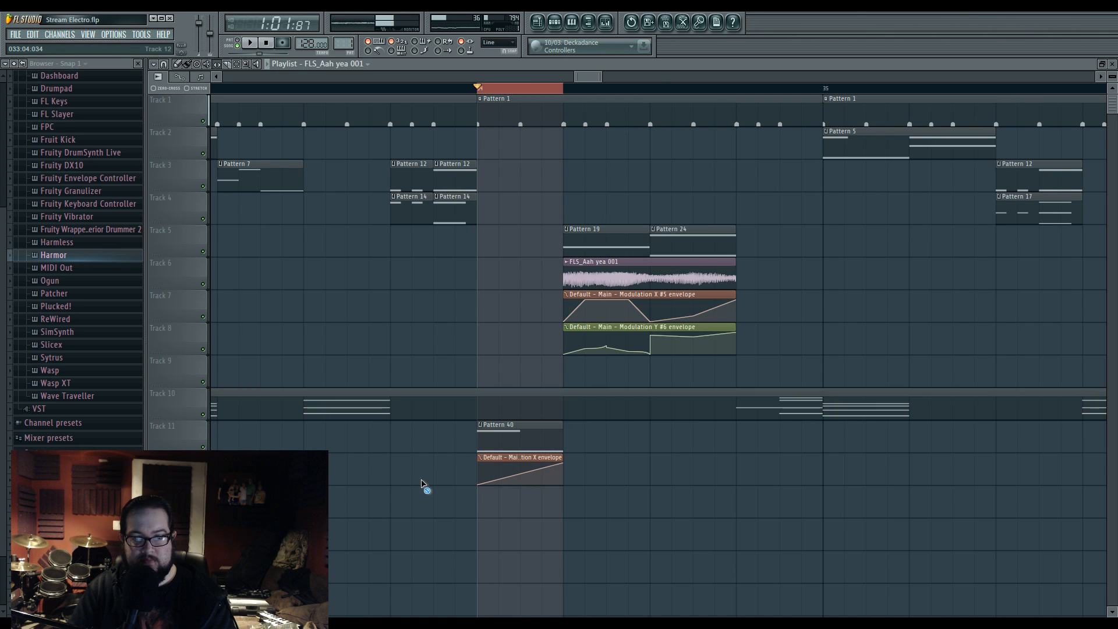
{"action": "key", "text": "F7"}
{"action": "key", "text": "space"}
{"action": "left_click_drag", "start_coordinate": [218, 407], "coordinate": [226, 183]}
{"action": "key", "text": "space"}
{"action": "left_click_drag", "start_coordinate": [231, 375], "coordinate": [195, 420]}
{"action": "right_click", "coordinate": [194, 419]}
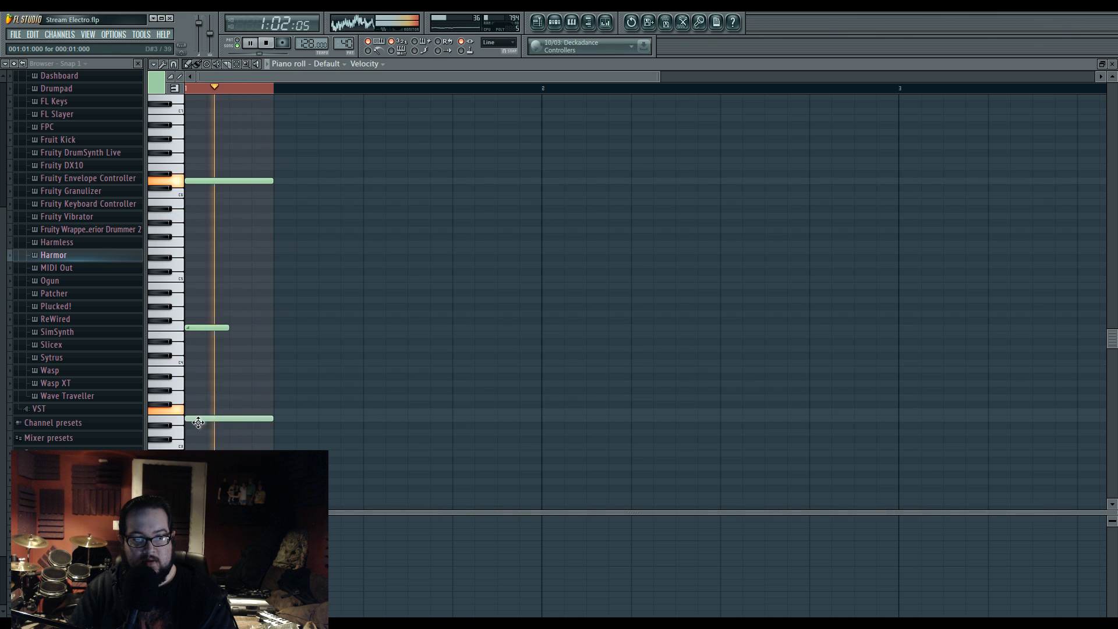
{"action": "left_click_drag", "start_coordinate": [236, 181], "coordinate": [217, 420]}
{"action": "right_click", "coordinate": [217, 420]}
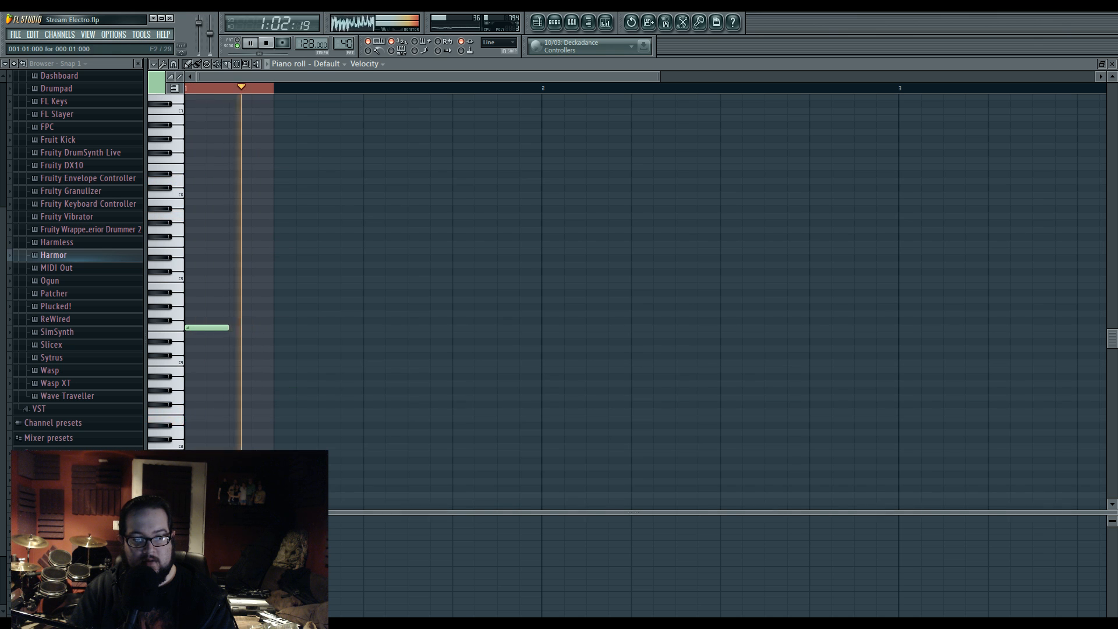
Step: Replace the short slide note with a regular note on the same pitch spanning the whole loop region
{"action": "key", "text": "space"}
{"action": "left_click", "coordinate": [199, 341]}
{"action": "right_click", "coordinate": [215, 327]}
{"action": "left_click_drag", "start_coordinate": [211, 341], "coordinate": [193, 324]}
{"action": "key", "text": "space"}
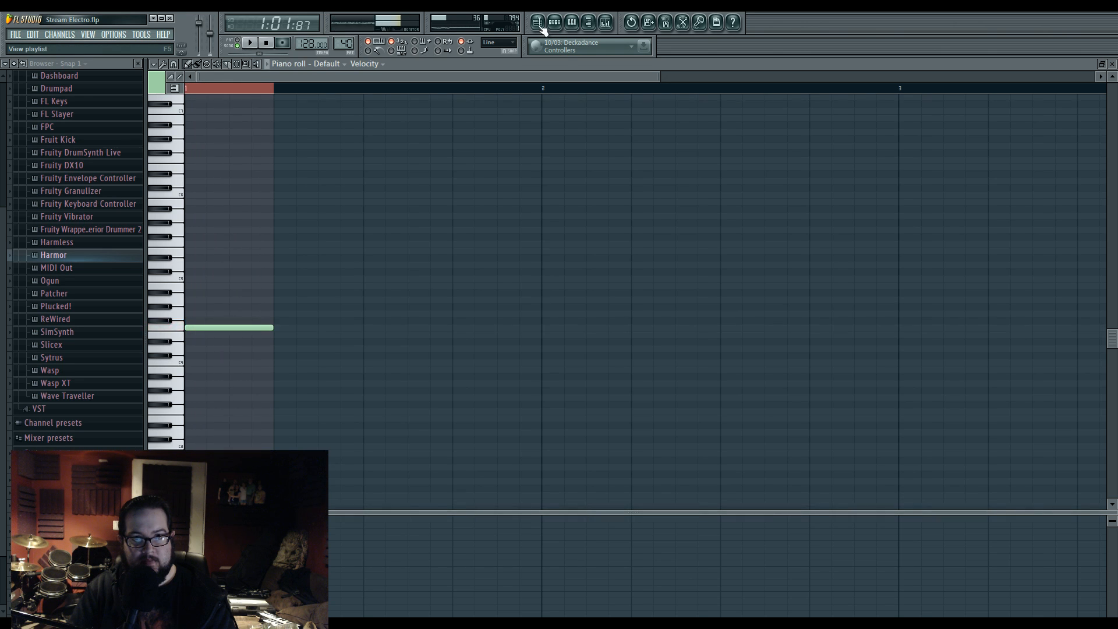
Step: Return to the playlist, reopen the Sytrus channel from the channel rack and show operator 3's settings
{"action": "left_click", "coordinate": [538, 23]}
{"action": "key", "text": "space"}
{"action": "left_click", "coordinate": [556, 25]}
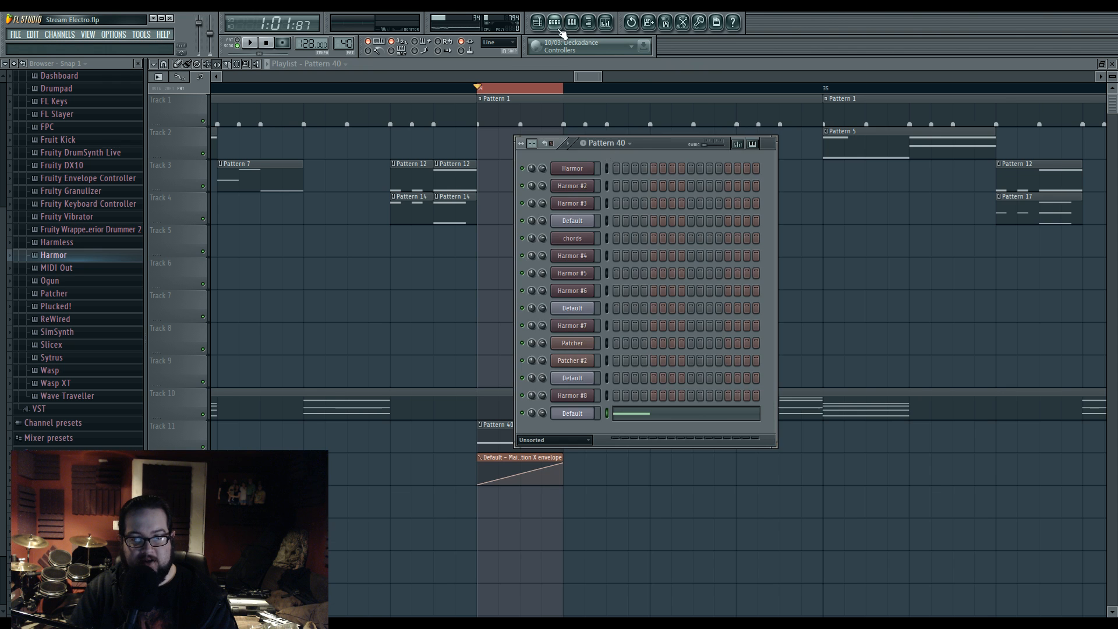
{"action": "left_click", "coordinate": [591, 413]}
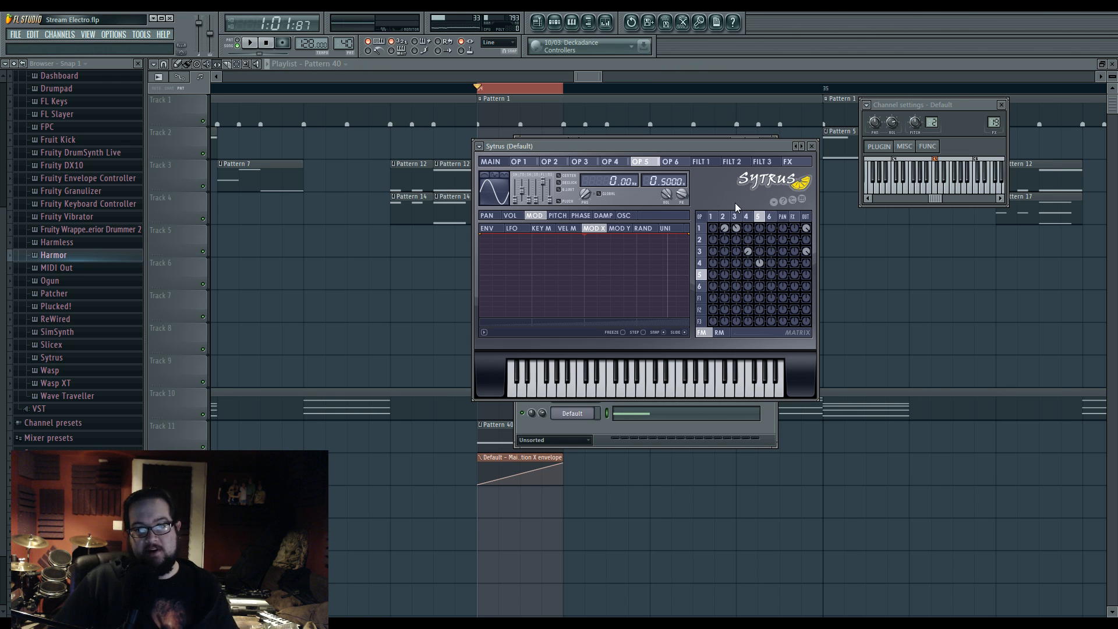
{"action": "left_click", "coordinate": [723, 216]}
{"action": "left_click", "coordinate": [736, 218]}
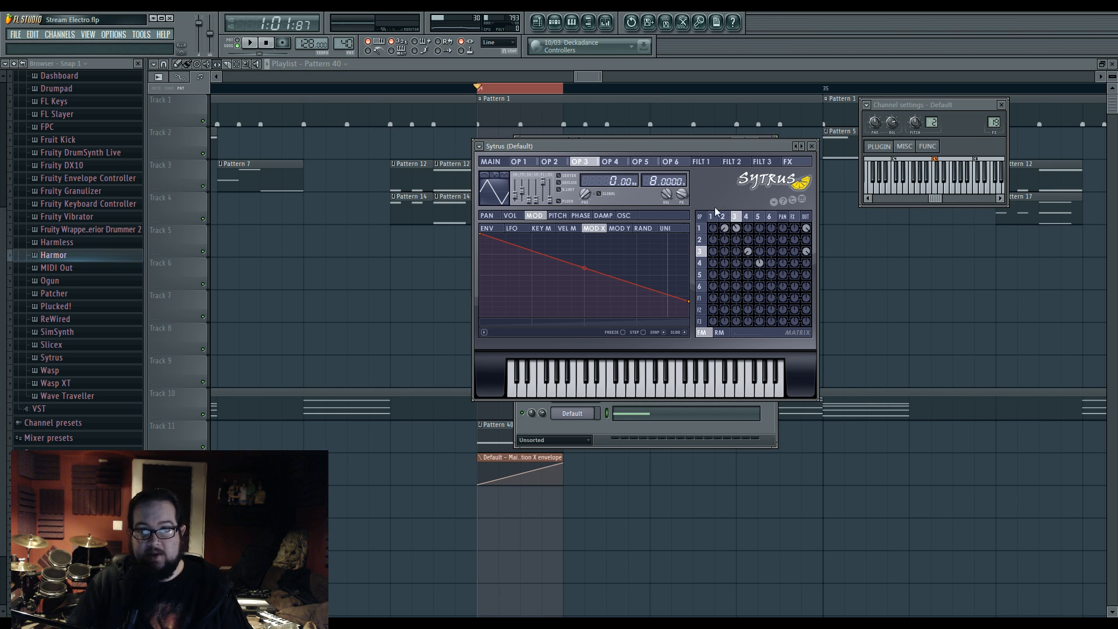
Step: Lower the end point of operator 3's Mod X curve almost to the bottom while the loop plays
{"action": "key", "text": "space"}
{"action": "mouse_move", "coordinate": [687, 309]}
{"action": "left_mouse_down"}
{"action": "mouse_move", "coordinate": [691, 319]}
{"action": "mouse_move", "coordinate": [693, 287]}
{"action": "mouse_move", "coordinate": [691, 318]}
{"action": "left_mouse_up"}
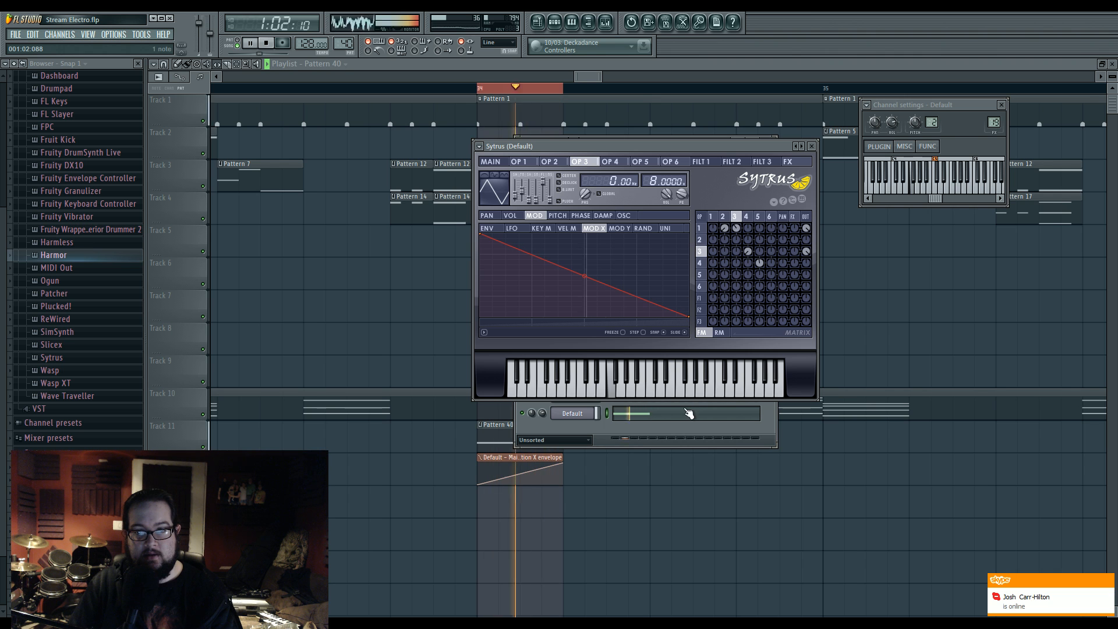
{"action": "key", "text": "space"}
Step: Open the Parametric EQ 2 on Insert 19 and tune the band 5 cut to about 1761 Hz while the loop plays
{"action": "key", "text": "F9"}
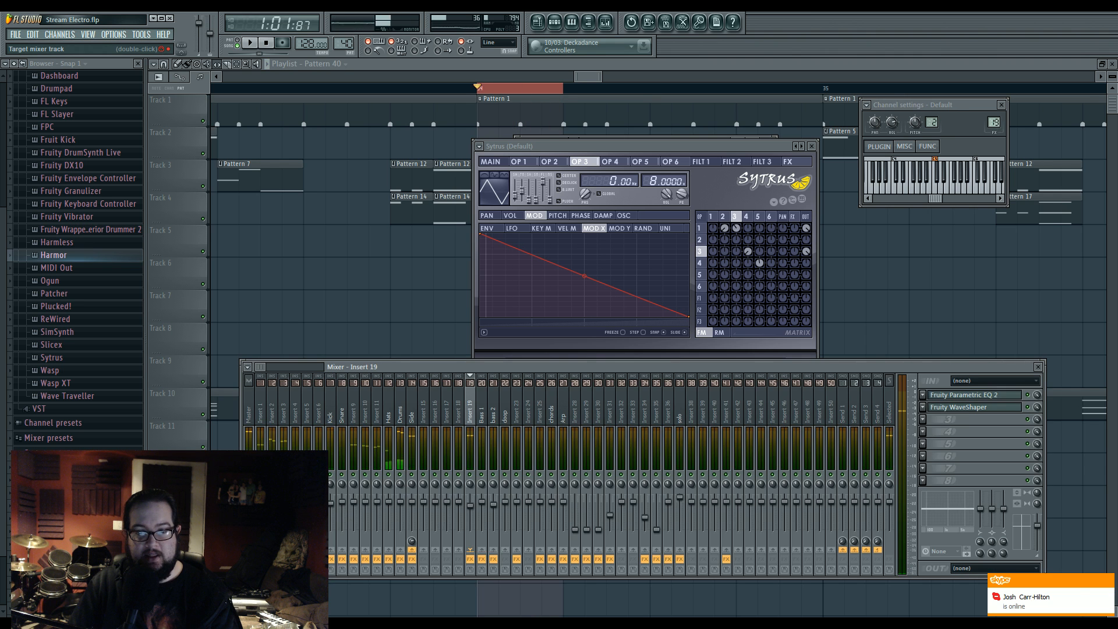
{"action": "key", "text": "space"}
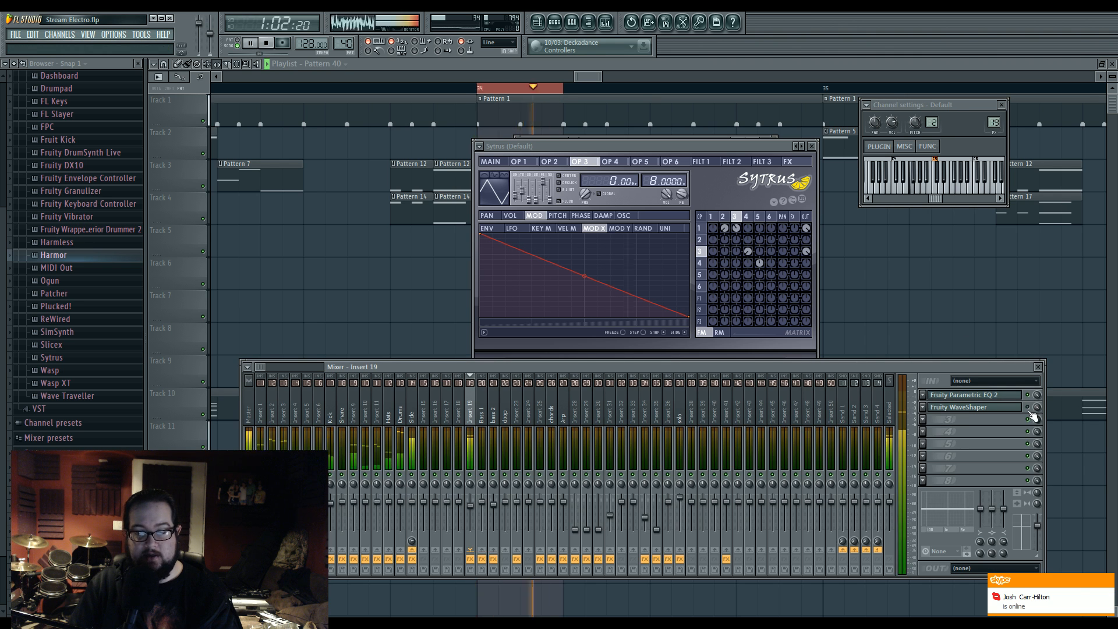
{"action": "left_click", "coordinate": [972, 395]}
{"action": "left_click_drag", "start_coordinate": [371, 255], "coordinate": [324, 244]}
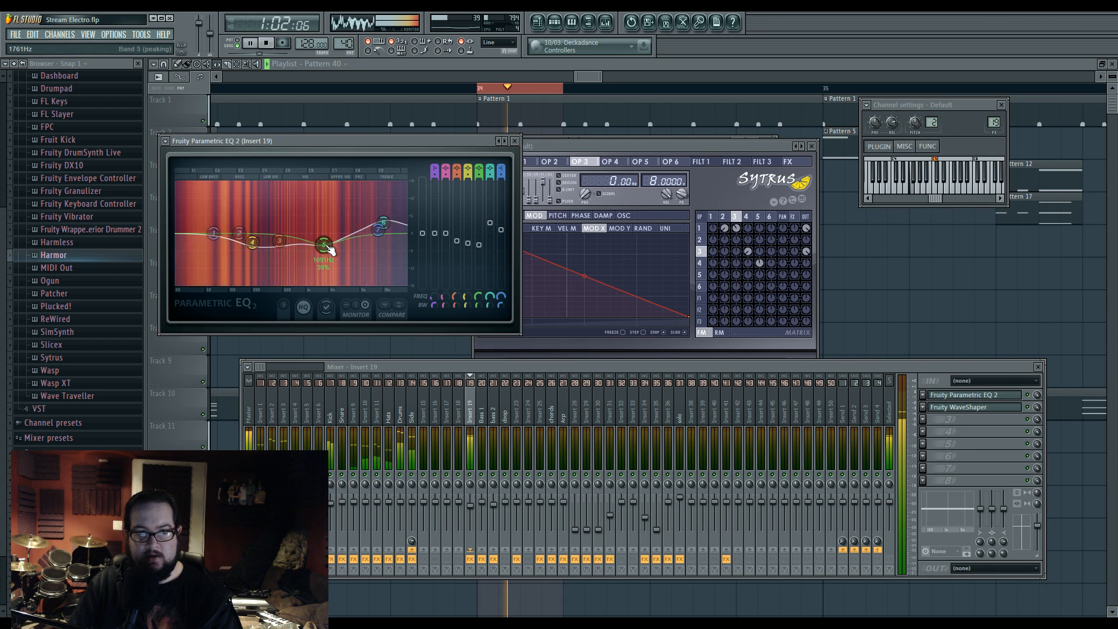
{"action": "key", "text": "space"}
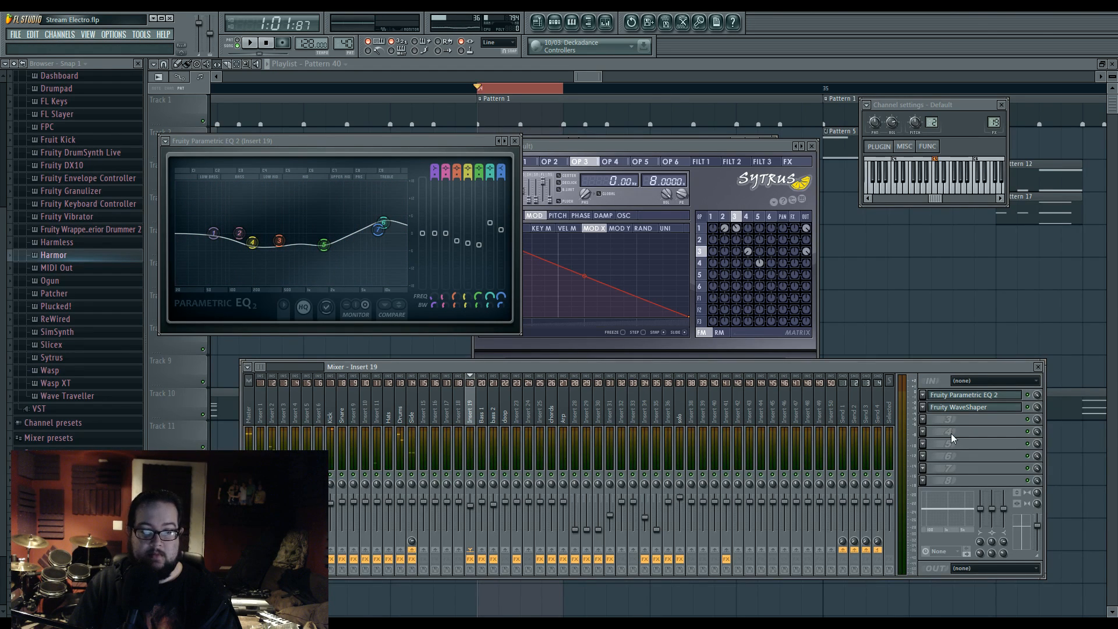
Step: Route Sytrus operator 6 to the output with a 0.2500 frequency ratio and a volume Mod X curve rising from zero
{"action": "left_click", "coordinate": [766, 161]}
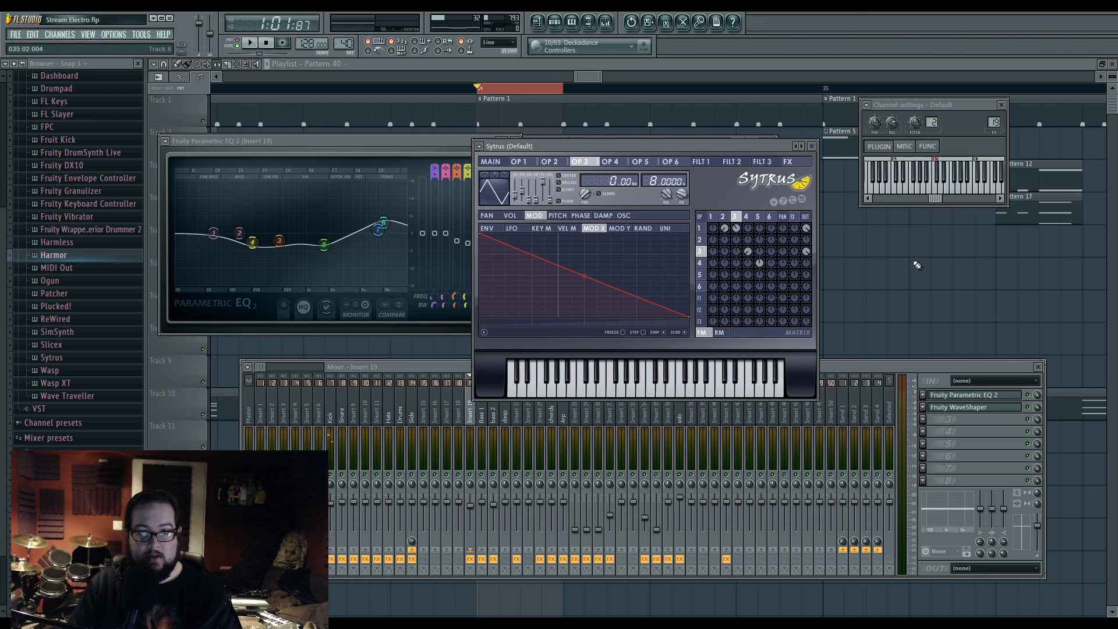
{"action": "left_click", "coordinate": [698, 288]}
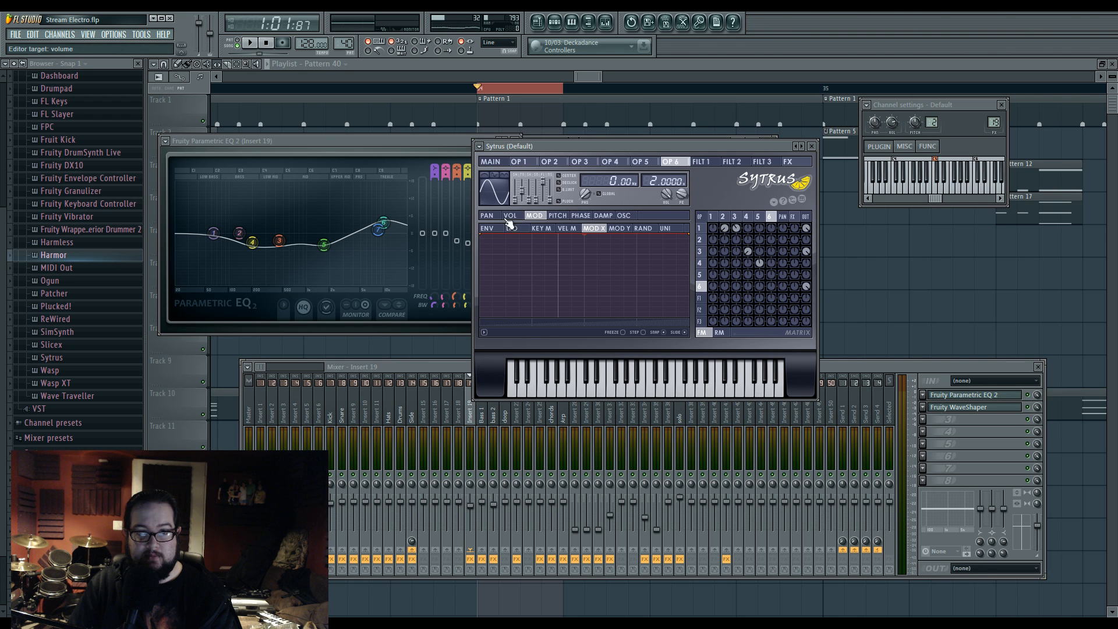
{"action": "key", "text": "space"}
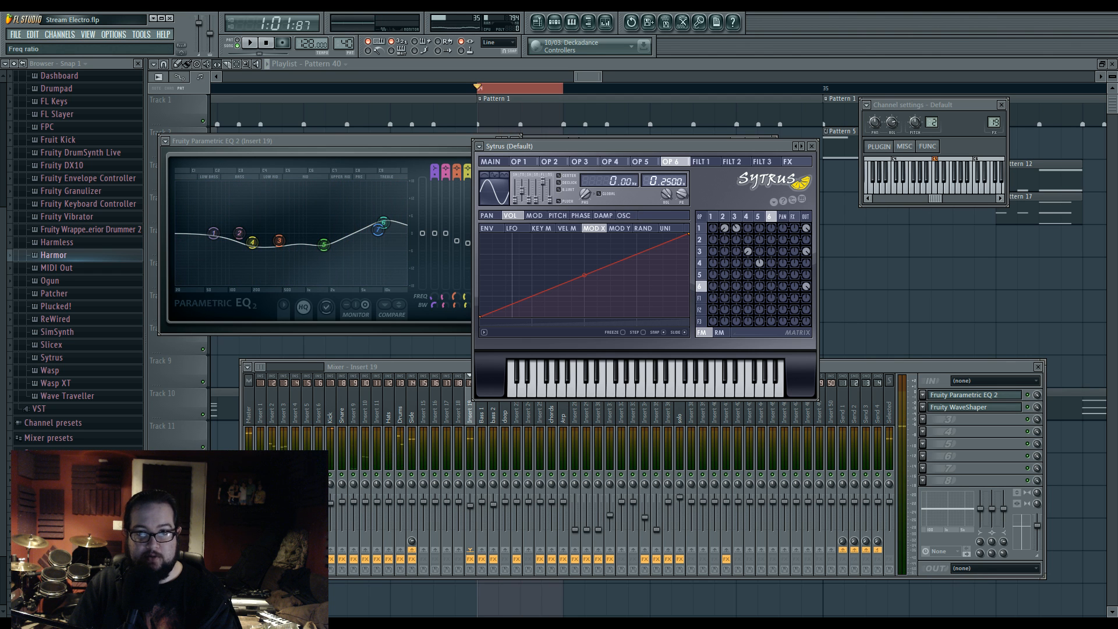
{"action": "key", "text": "space"}
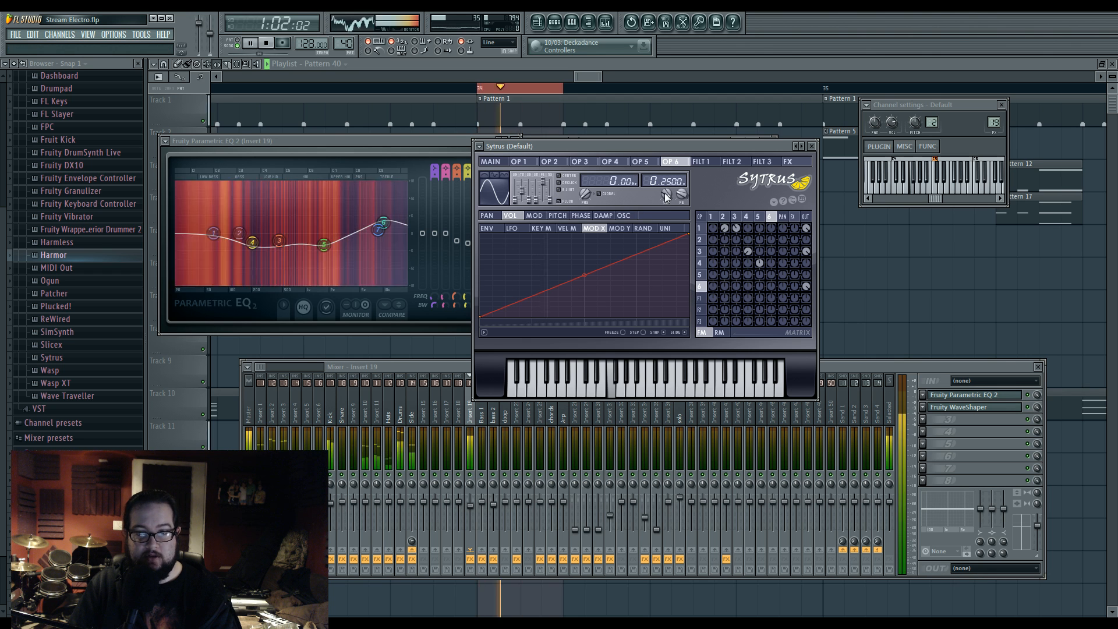
Step: Shift band 5 of Insert 19's Parametric EQ 2 to a slightly higher frequency
{"action": "left_click", "coordinate": [940, 421]}
{"action": "left_click", "coordinate": [984, 394]}
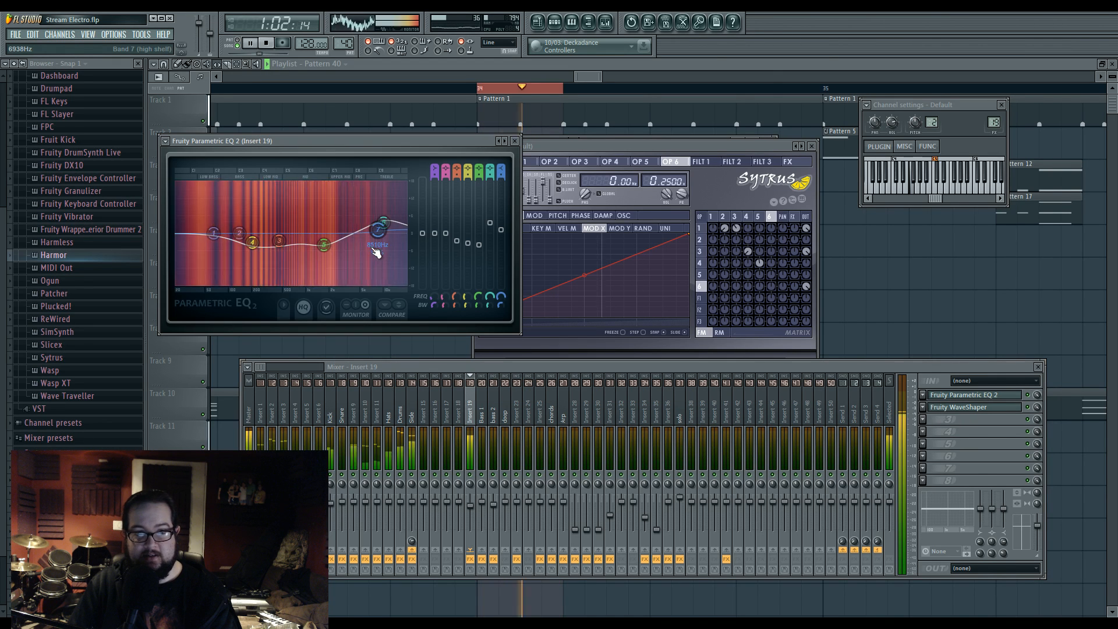
{"action": "mouse_move", "coordinate": [323, 244]}
{"action": "left_mouse_down"}
{"action": "mouse_move", "coordinate": [312, 249]}
{"action": "mouse_move", "coordinate": [327, 245]}
{"action": "left_mouse_up"}
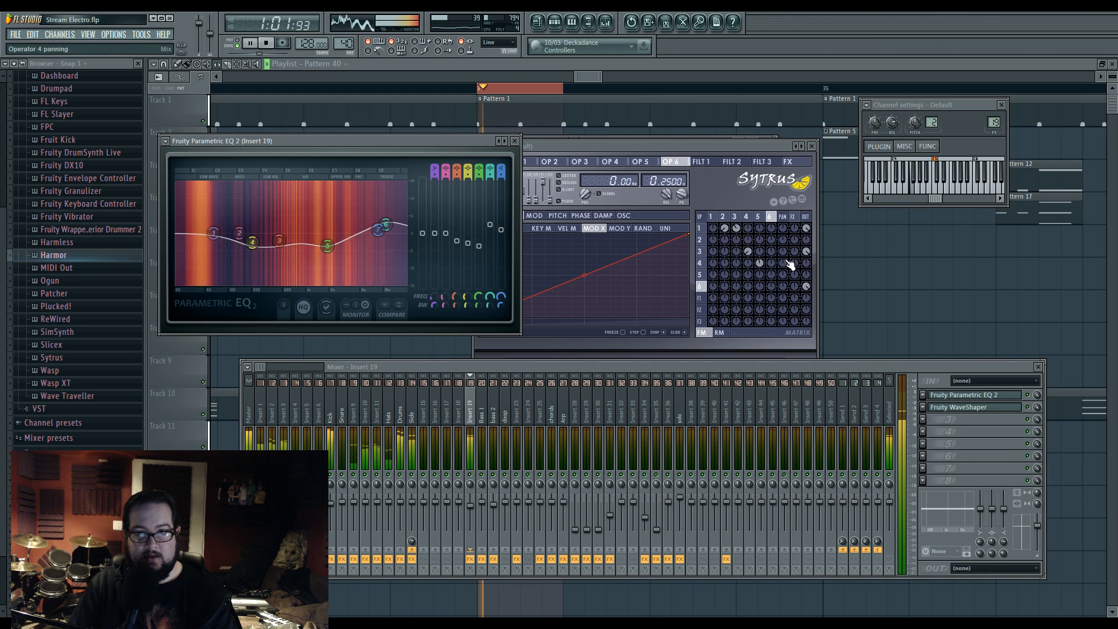
Step: Return to Sytrus operator 3 and raise its frequency ratio to 10.0000 while the loop plays
{"action": "left_click", "coordinate": [641, 146]}
{"action": "left_click", "coordinate": [490, 161]}
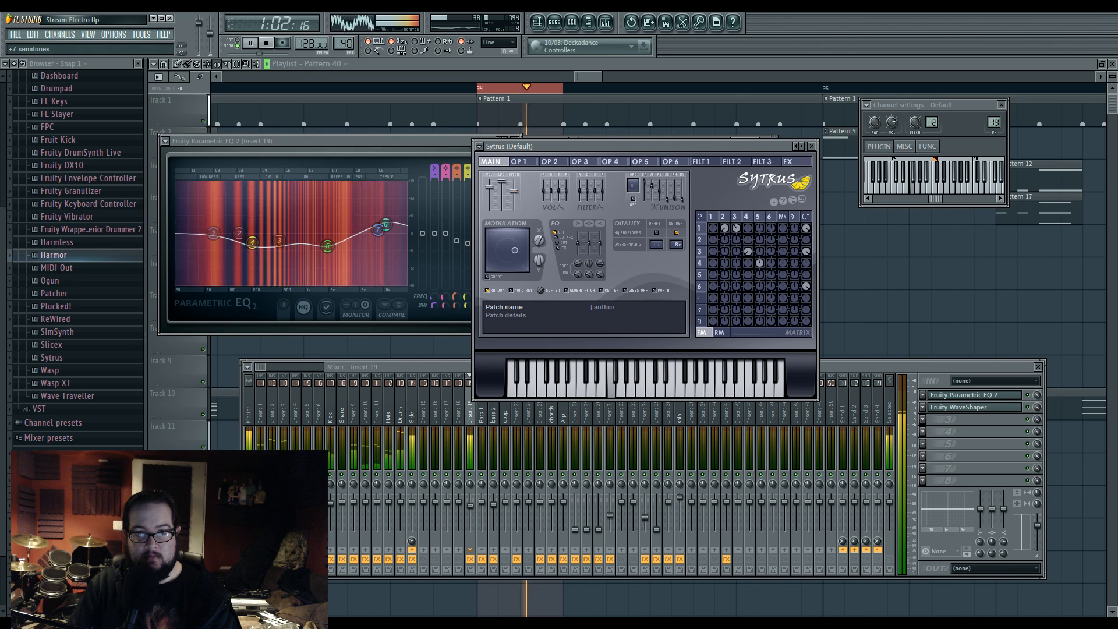
{"action": "left_click", "coordinate": [734, 216]}
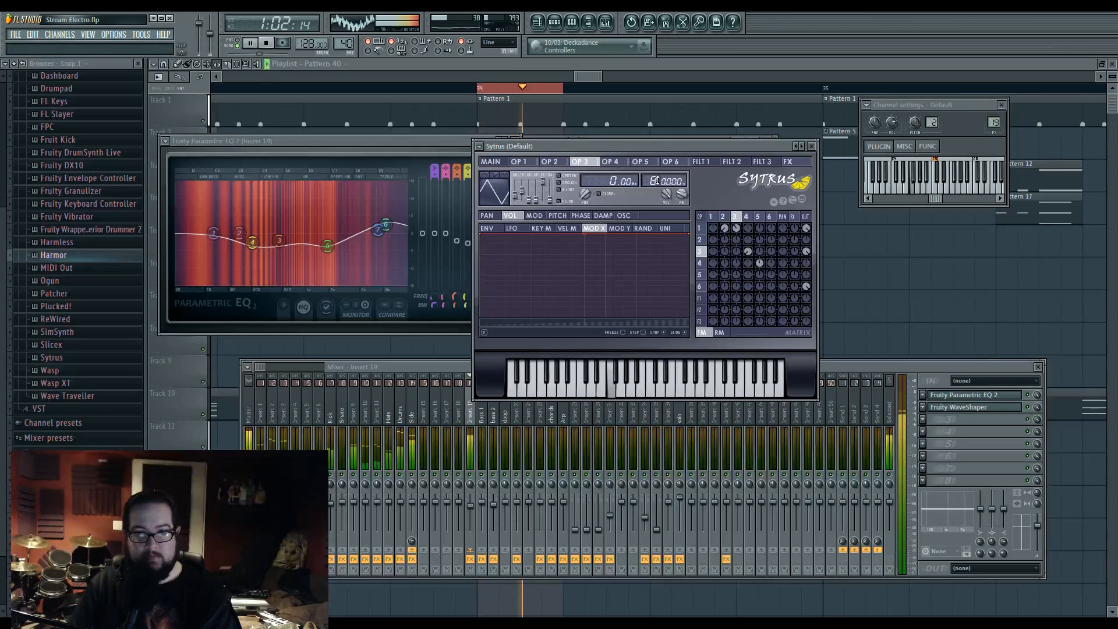
{"action": "left_click_drag", "start_coordinate": [660, 177], "coordinate": [660, 152]}
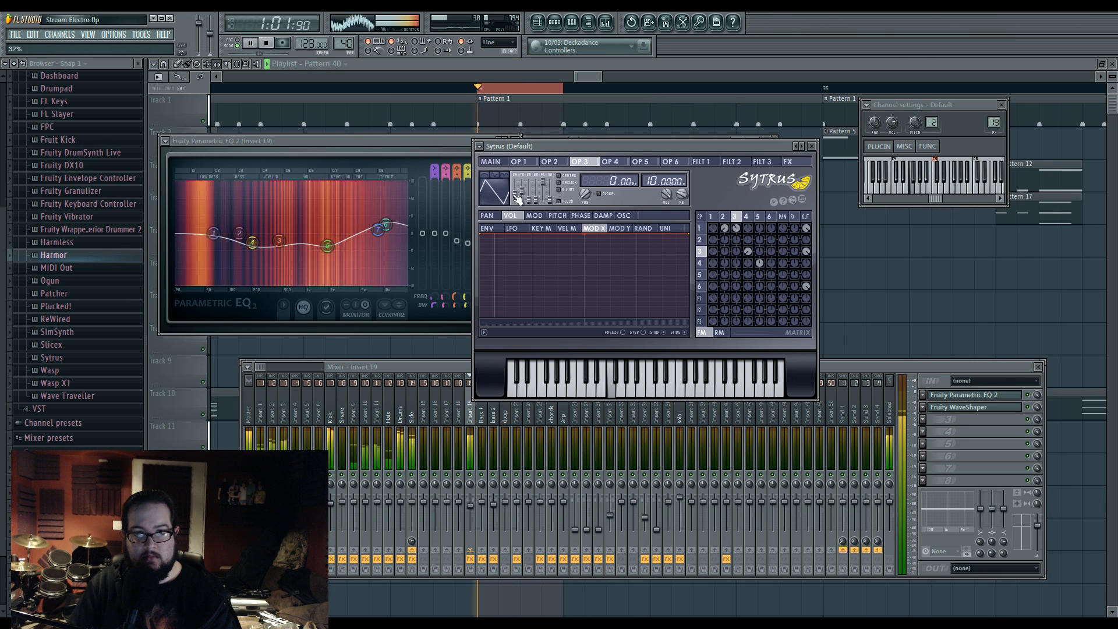
{"action": "key", "text": "space"}
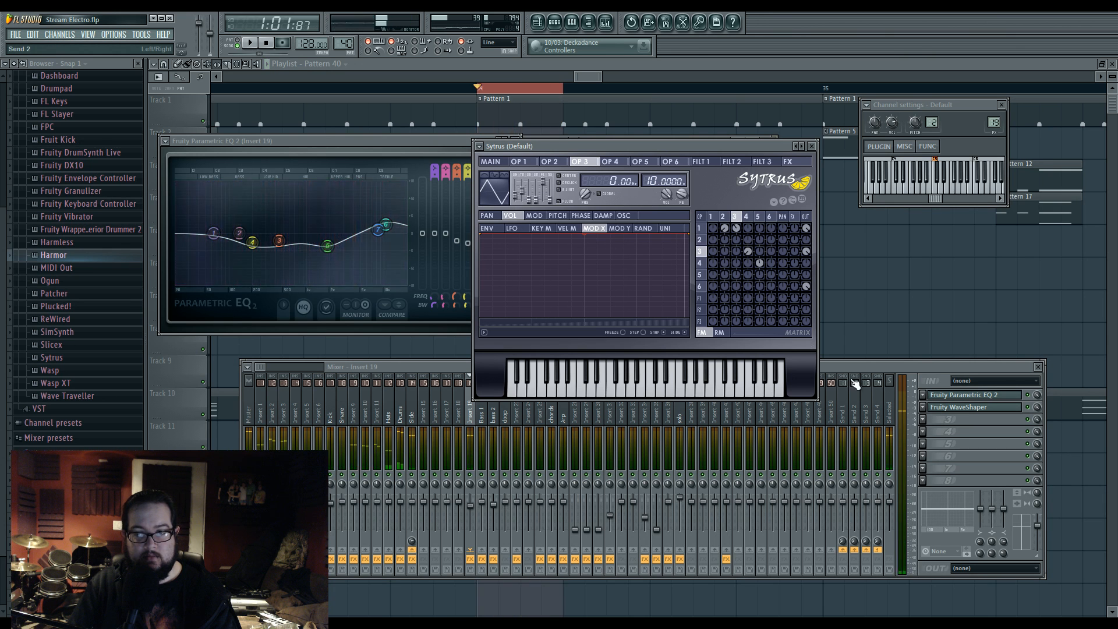
Step: Check the Fruity Limiter on the Side mixer track and close all plugin and mixer windows
{"action": "left_click", "coordinate": [412, 418]}
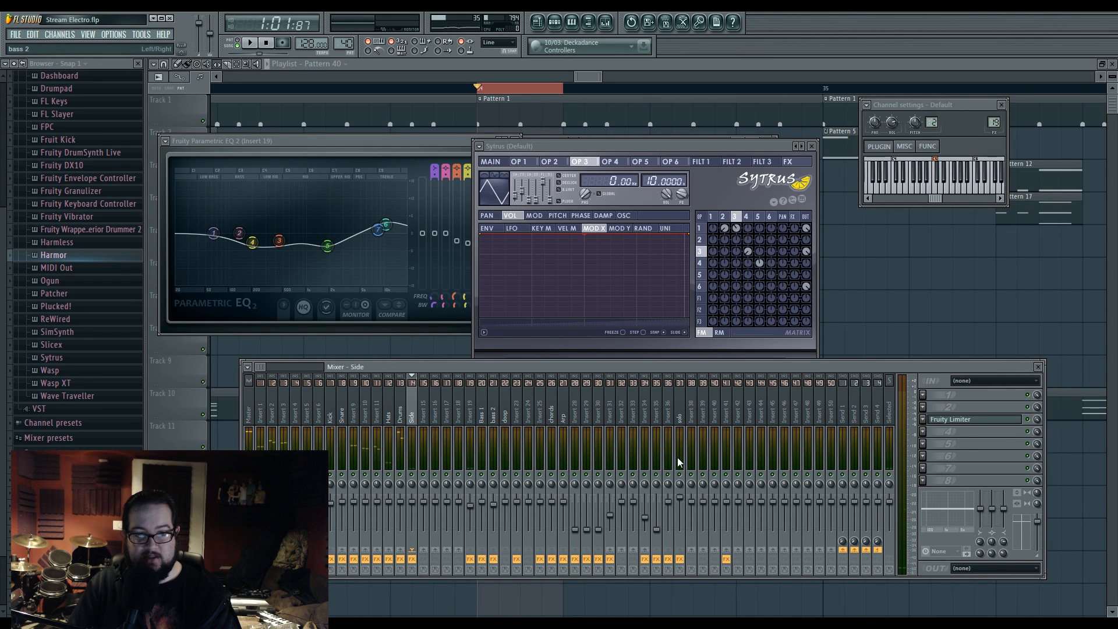
{"action": "left_click", "coordinate": [966, 421]}
{"action": "key", "text": "F12"}
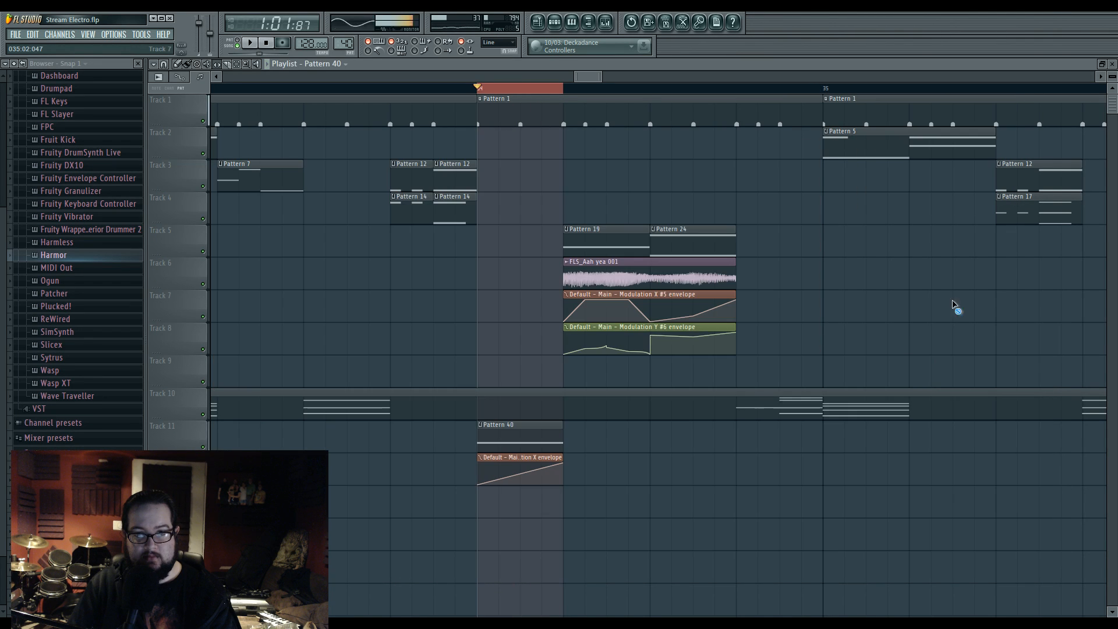
Step: Play the arrangement from bar 33 without the loop selection, and lower the note in Pattern 40's piano roll by one semitone
{"action": "scroll", "coordinate": [549, 109], "scroll_direction": "down", "scroll_amount": 3}
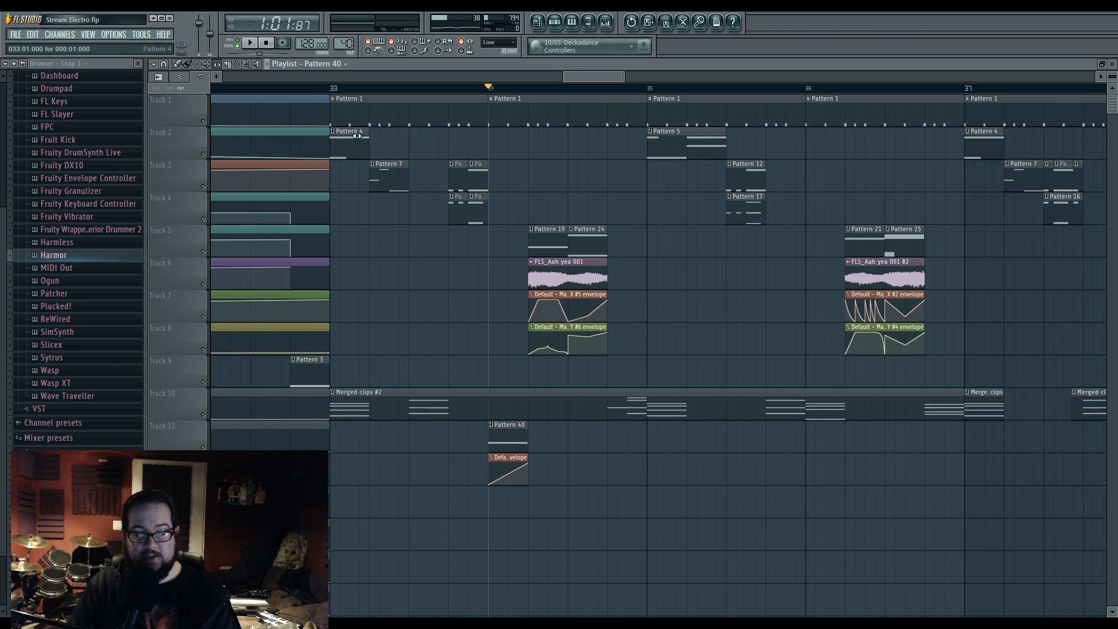
{"action": "key", "text": "space"}
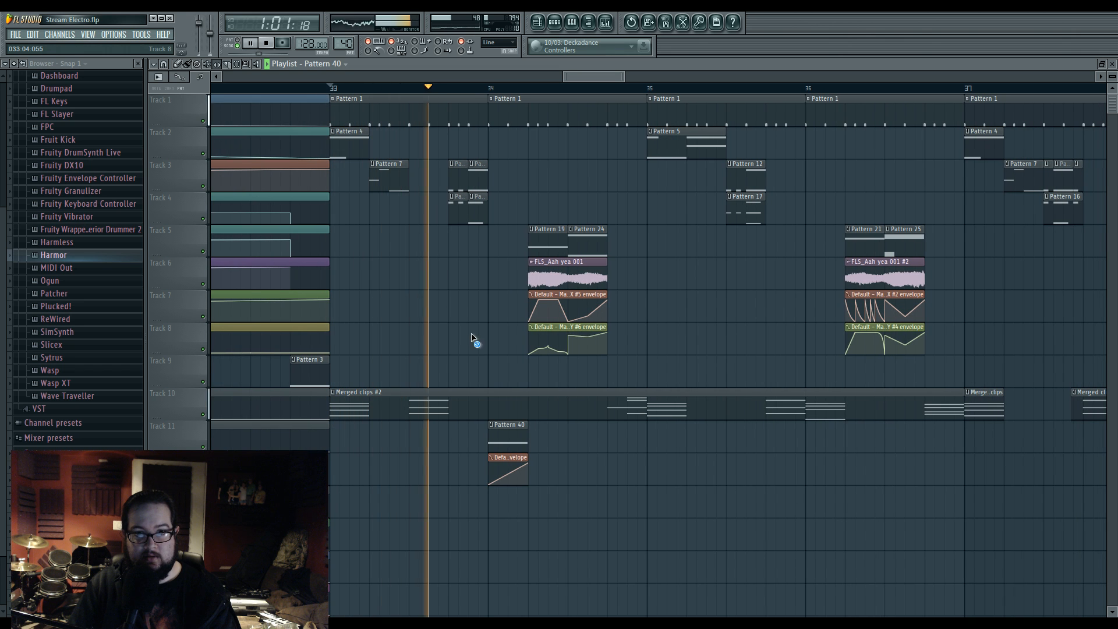
{"action": "key", "text": "space"}
{"action": "double_click", "coordinate": [510, 434]}
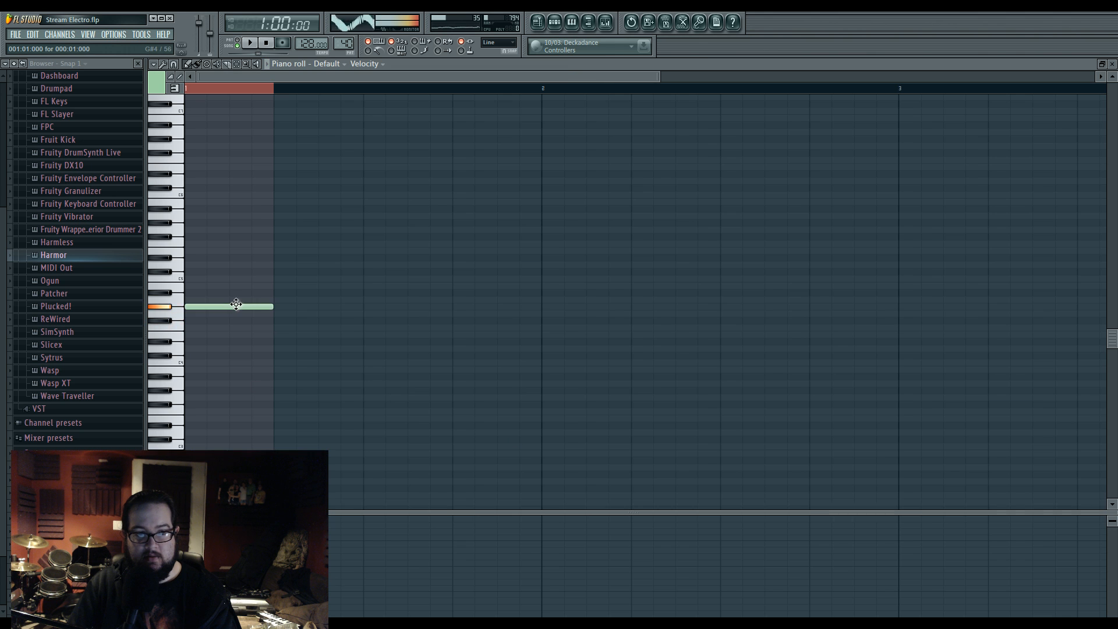
Step: Reopen the Default Sytrus channel's mixer track, Insert 19, and move Fruity Parametric EQ 2 below Fruity WaveShaper in the effects chain
{"action": "left_click", "coordinate": [555, 23]}
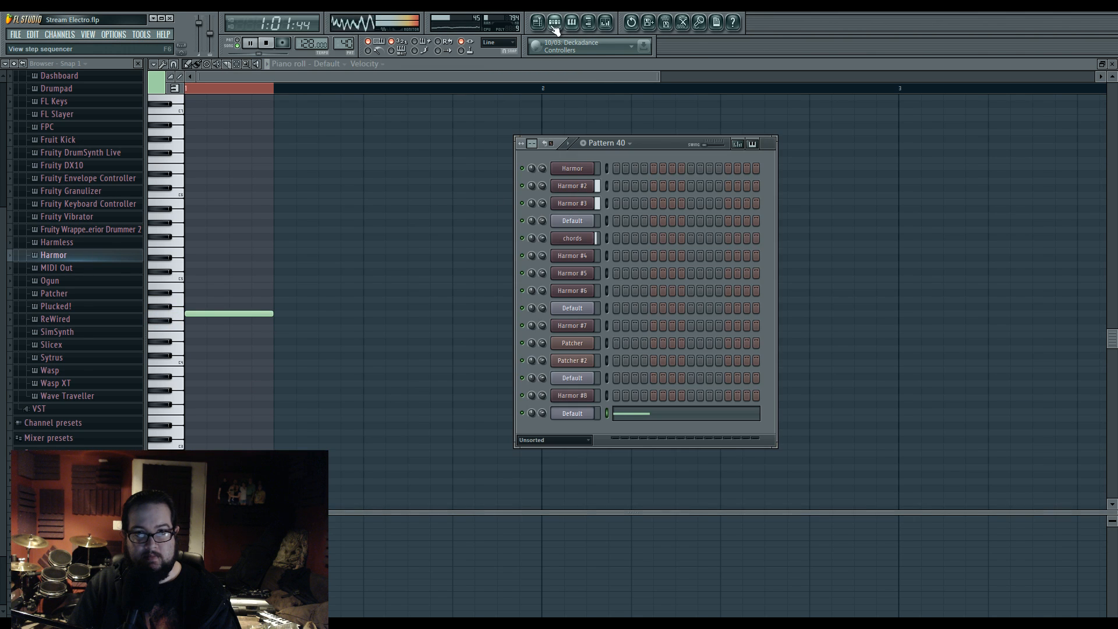
{"action": "left_click", "coordinate": [572, 378]}
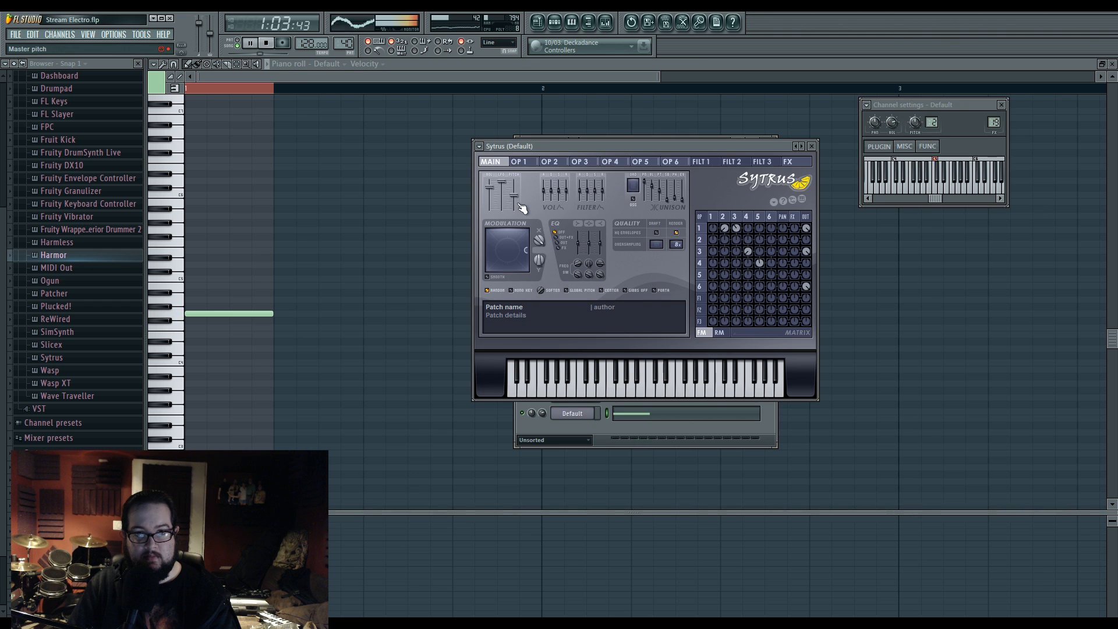
{"action": "double_click", "coordinate": [994, 122]}
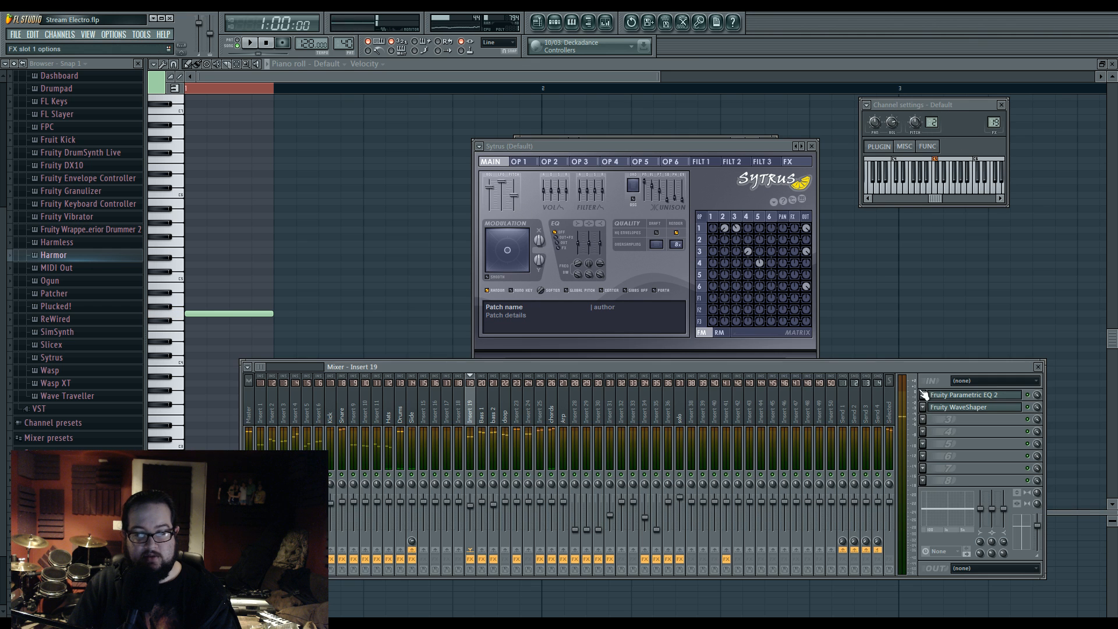
{"action": "left_click", "coordinate": [978, 397]}
{"action": "left_click", "coordinate": [978, 397]}
{"action": "key", "text": "space"}
{"action": "left_click_drag", "start_coordinate": [978, 397], "coordinate": [979, 411]}
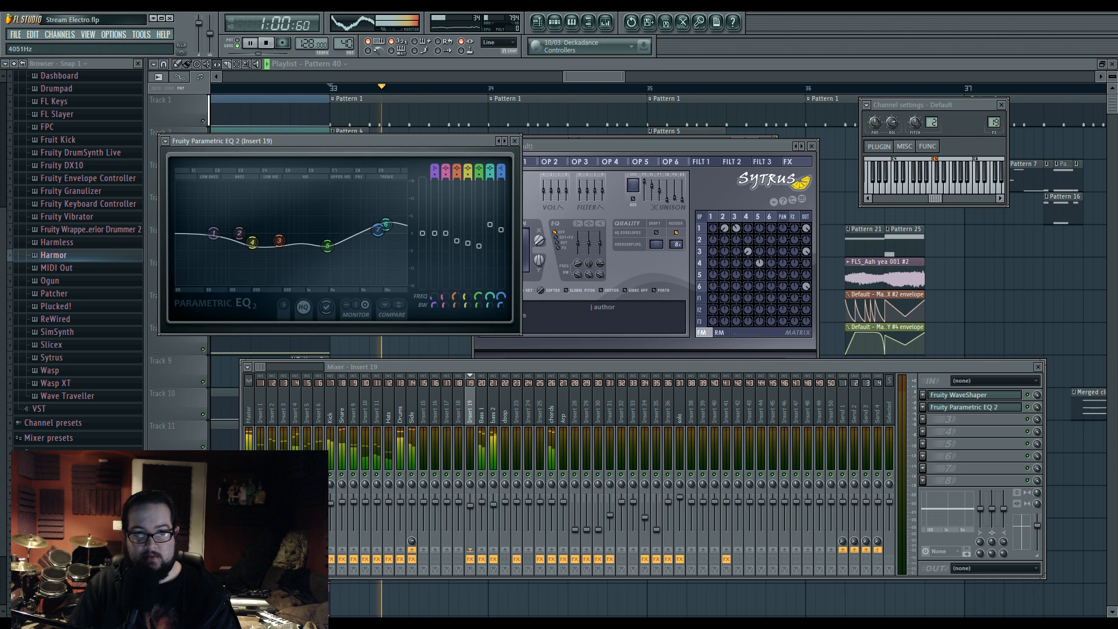
Step: Deepen the EQ cuts of bands 3 and 5 at slightly lower frequencies, close the windows and replay the part around bar 34
{"action": "key", "text": "space"}
{"action": "left_click_drag", "start_coordinate": [282, 247], "coordinate": [266, 253]}
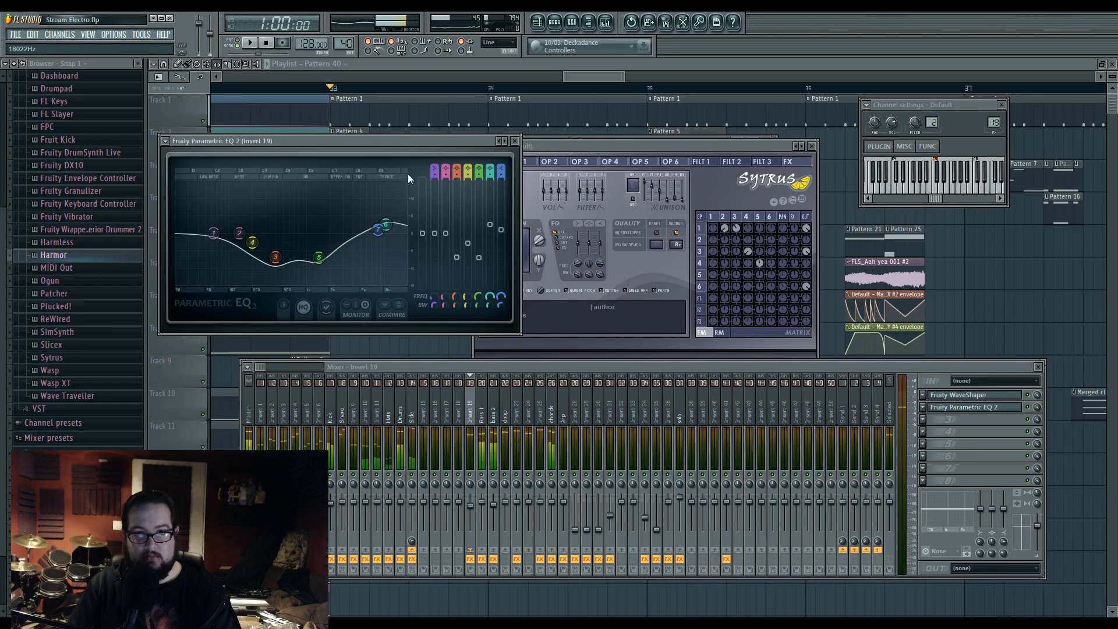
{"action": "key", "text": "F12"}
{"action": "left_click", "coordinate": [493, 90]}
{"action": "key", "text": "space"}
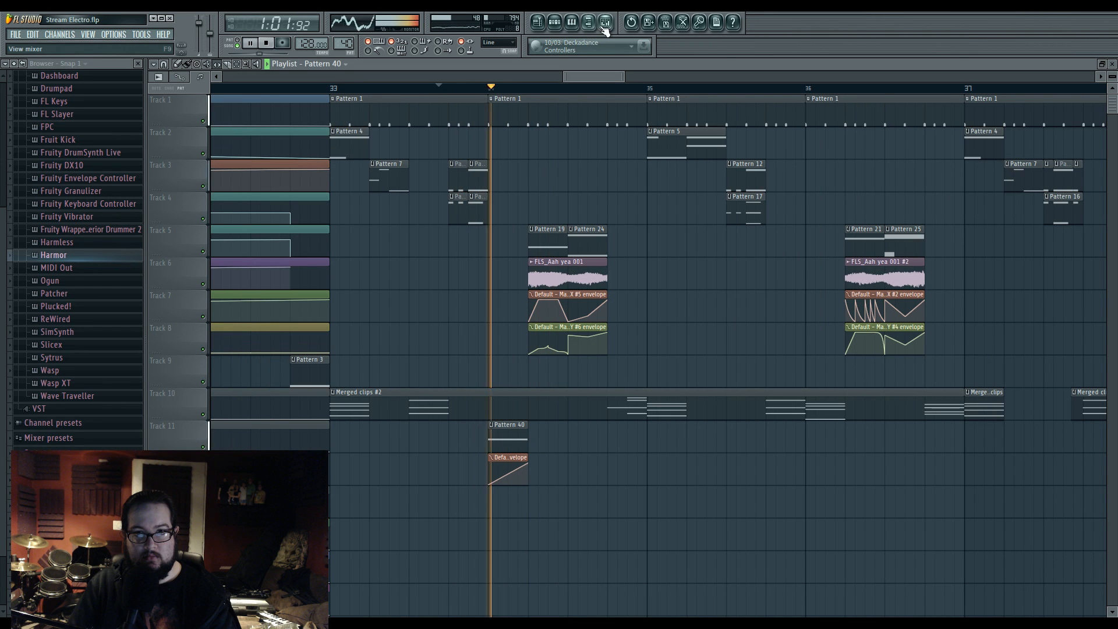
Step: Reopen Insert 19's Parametric EQ 2, tune band 5 to about 1691 Hz and shift band 3 lower in frequency
{"action": "key", "text": "F9"}
{"action": "left_click", "coordinate": [965, 413]}
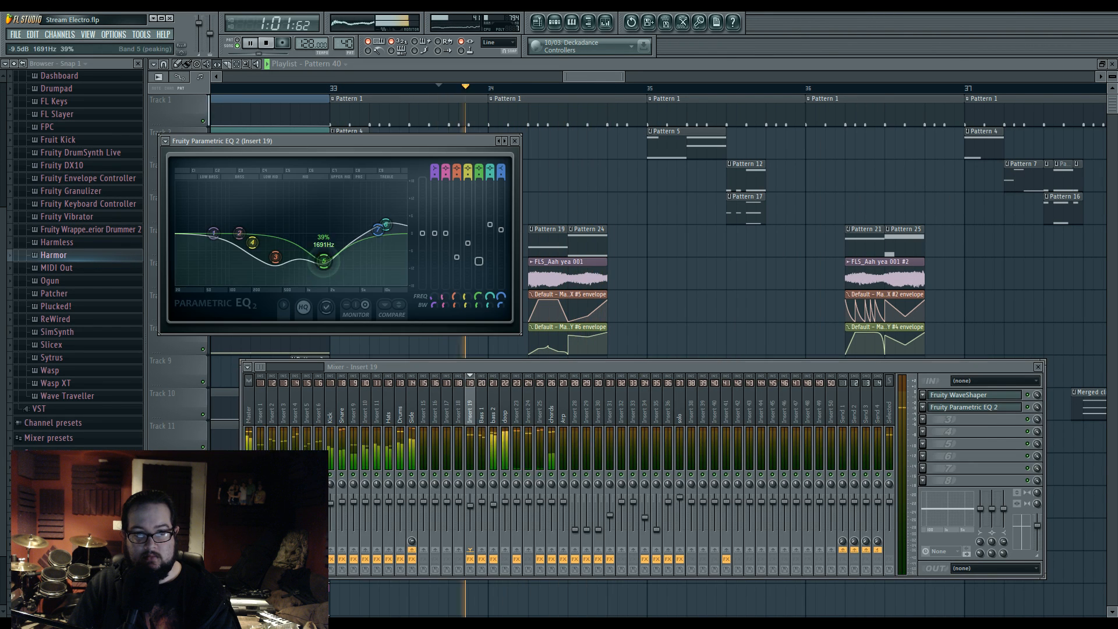
{"action": "key", "text": "space"}
{"action": "key", "text": "space"}
{"action": "left_click_drag", "start_coordinate": [323, 259], "coordinate": [322, 260]}
{"action": "left_click_drag", "start_coordinate": [276, 257], "coordinate": [268, 257]}
{"action": "key", "text": "space"}
{"action": "key", "text": "space"}
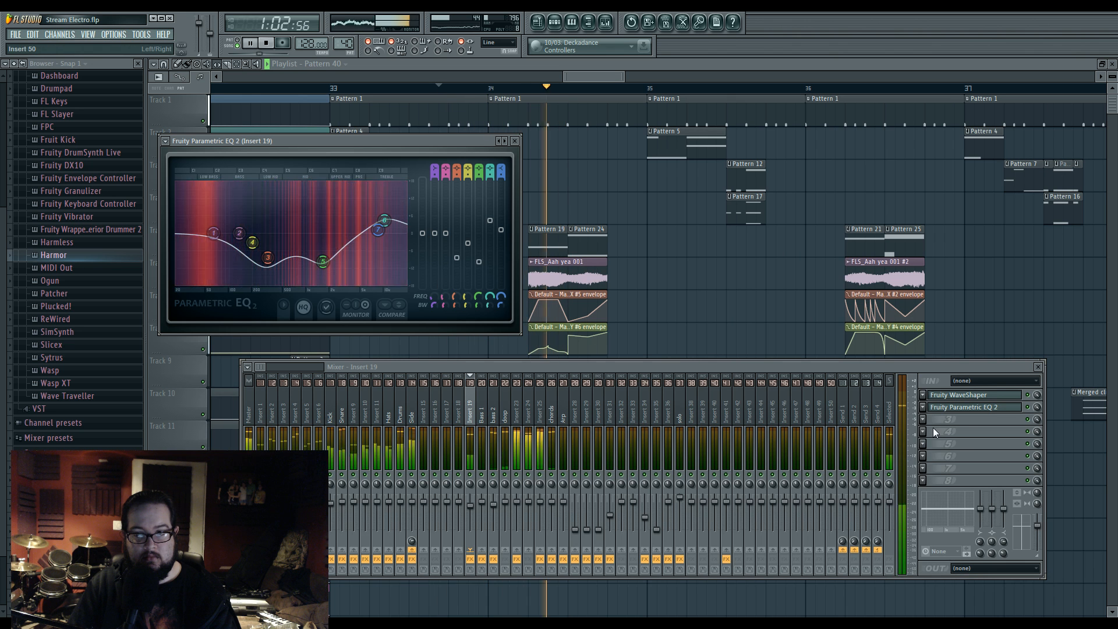
Step: Open Insert 19's Fruity WaveShaper and raise the upper middle point of its curve for stronger distortion
{"action": "left_click", "coordinate": [978, 396]}
{"action": "key", "text": "space"}
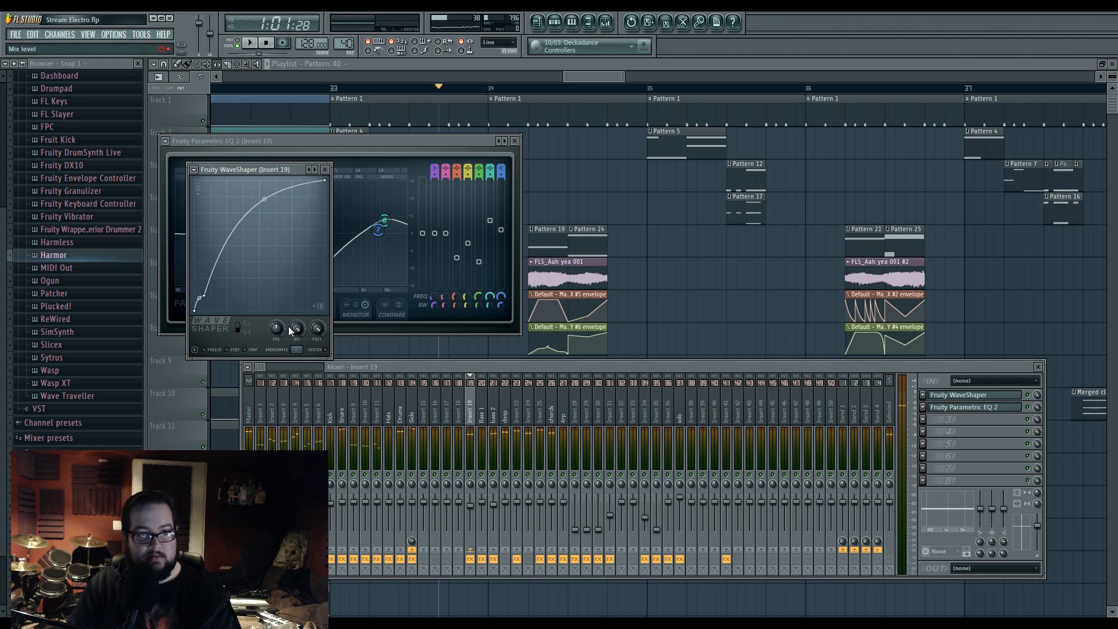
{"action": "key", "text": "space"}
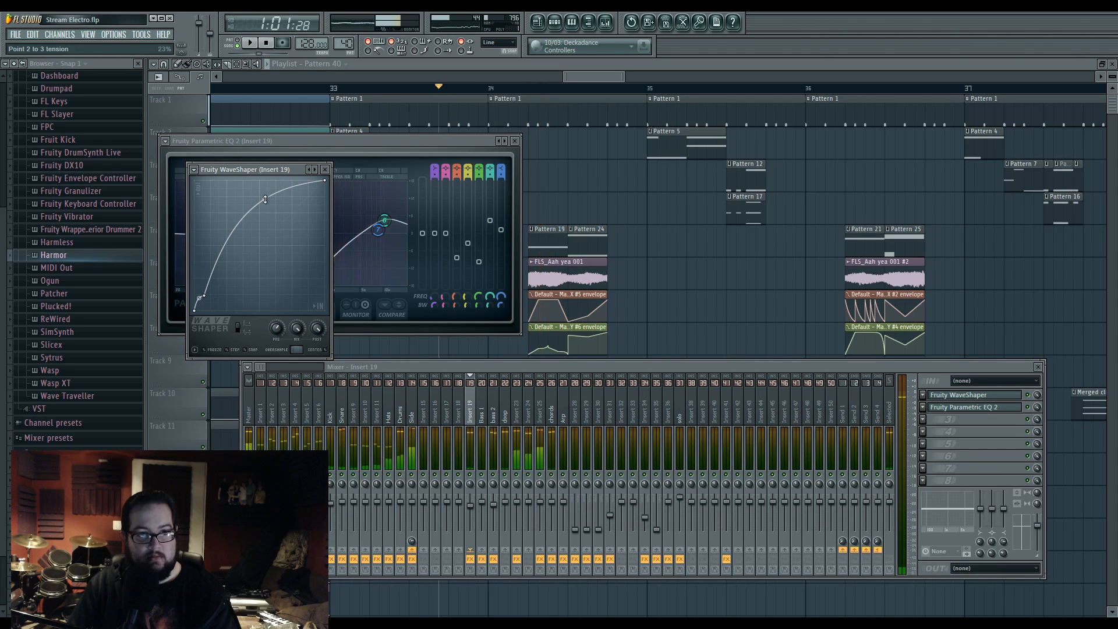
{"action": "key", "text": "space"}
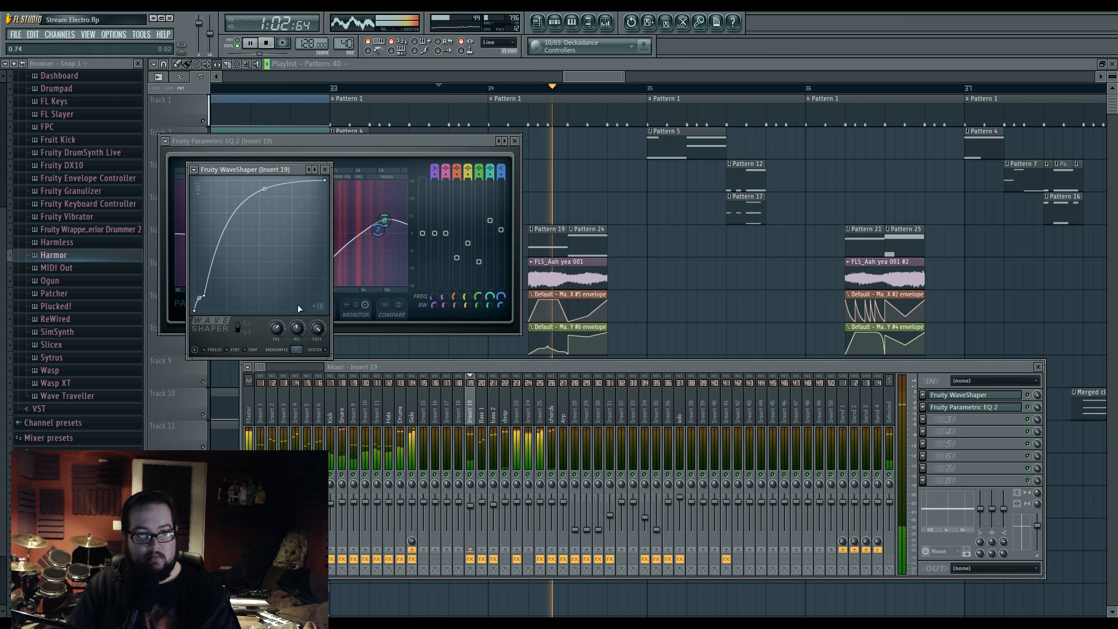
Step: Add points to the Modulation X envelope under Pattern 40 so the ramp peaks about three quarters through and holds its maximum
{"action": "key", "text": "F12"}
{"action": "scroll", "coordinate": [514, 466], "scroll_direction": "up", "scroll_amount": 3}
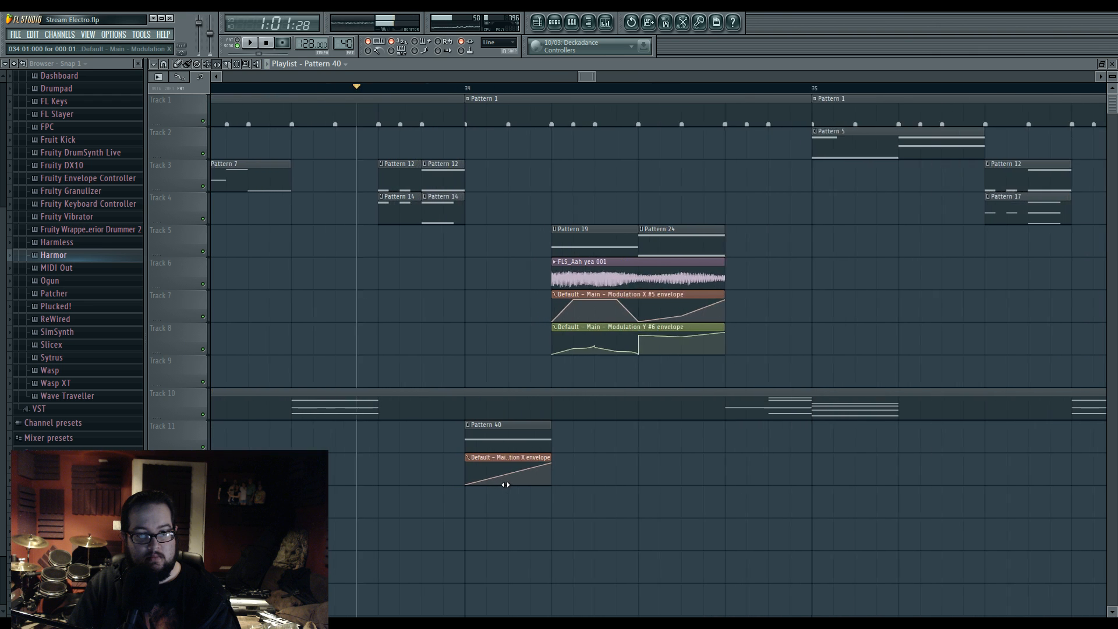
{"action": "key", "text": "space"}
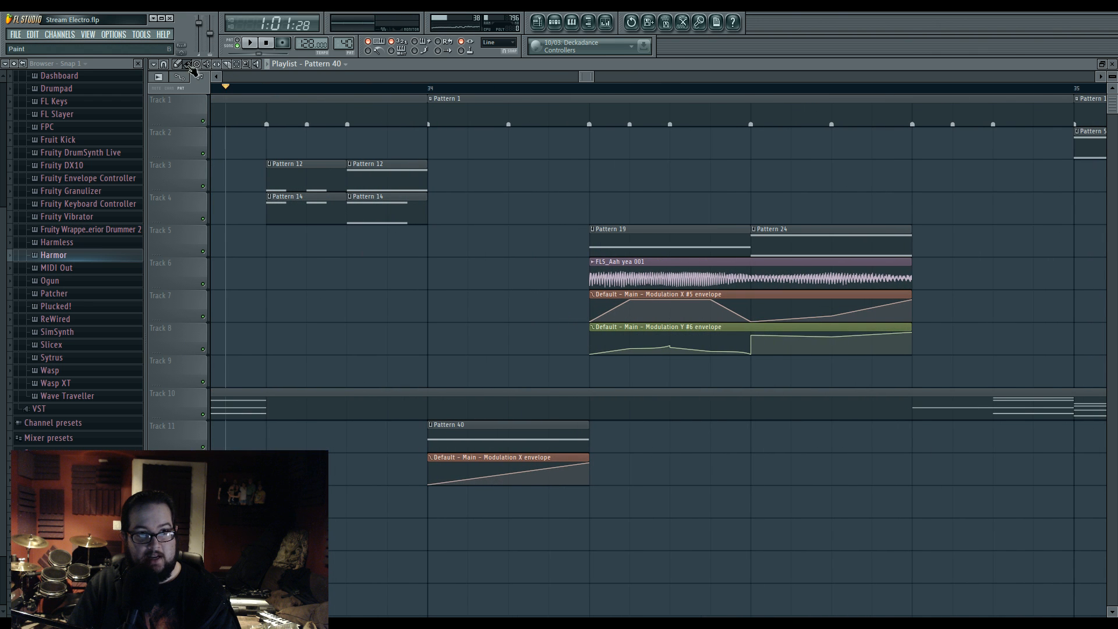
{"action": "left_click_drag", "start_coordinate": [512, 464], "coordinate": [513, 474]}
{"action": "key", "text": "space"}
{"action": "right_click", "coordinate": [549, 463]}
Step: Reshape the start of the Modulation X envelope to fall from maximum to 0% at 034:01:048 before it rises again
{"action": "key", "text": "space"}
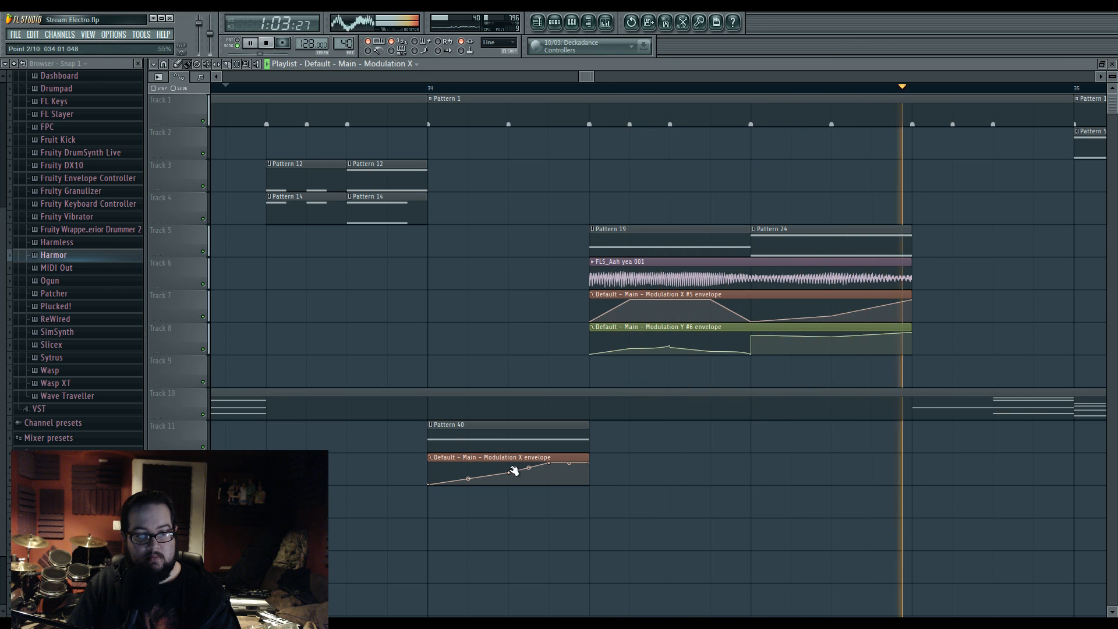
{"action": "right_click", "coordinate": [473, 486]}
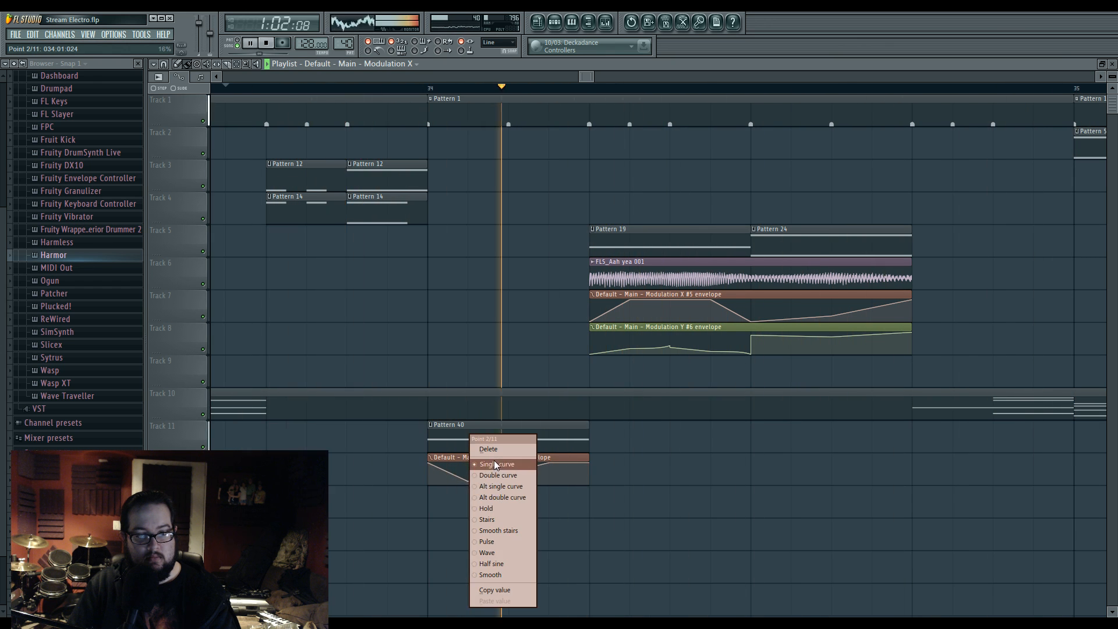
{"action": "left_click", "coordinate": [496, 464]}
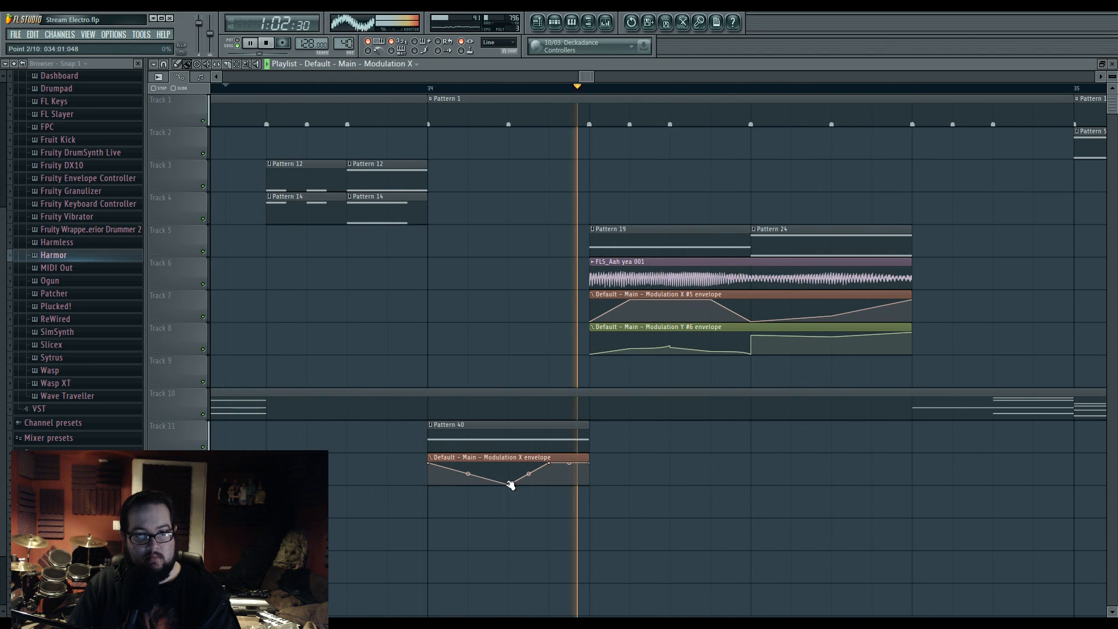
Step: Bend the falling first segment of the Modulation X envelope under Pattern 40 into a smooth downward-bowed curve
{"action": "left_click_drag", "start_coordinate": [469, 474], "coordinate": [468, 481]}
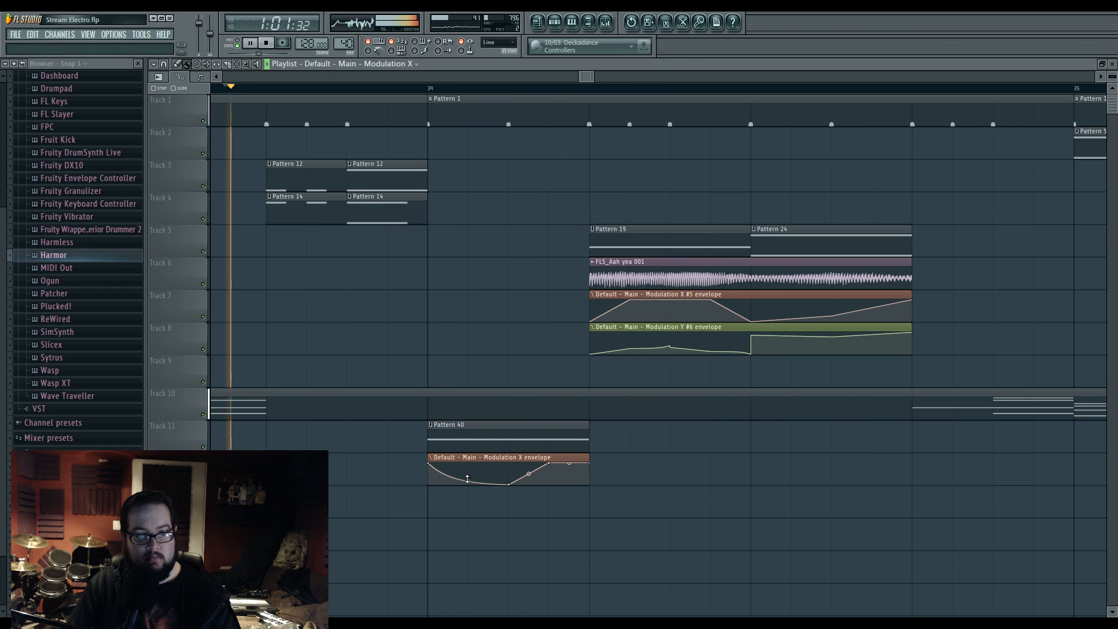
{"action": "key", "text": "space"}
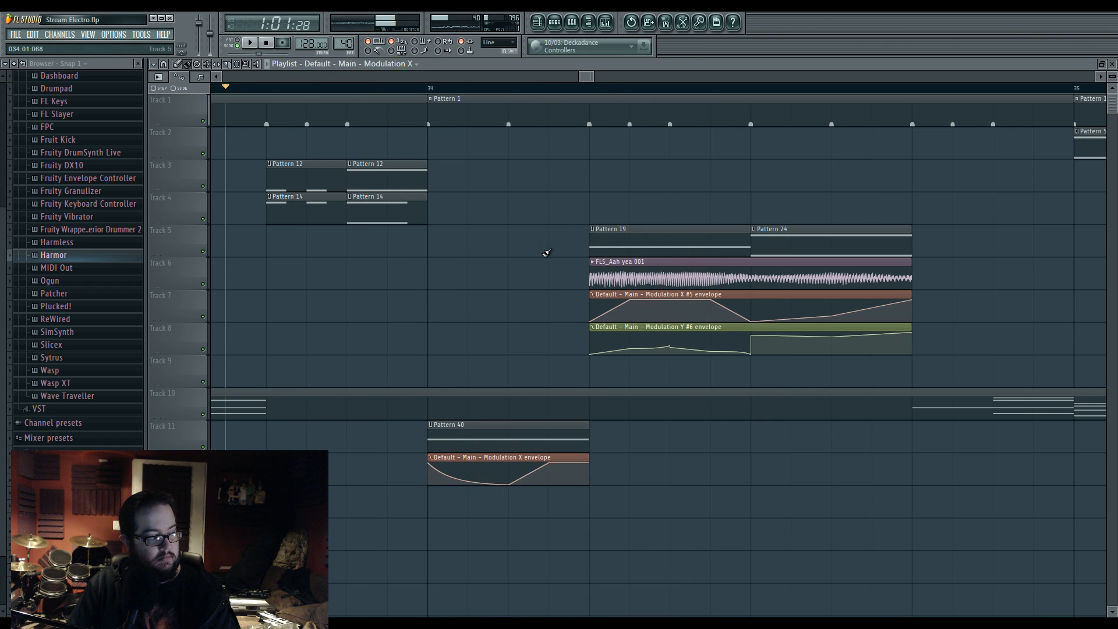
Step: Play the section from bar 33 repeatedly to check how the Pattern 40 sound sits with the surrounding clips
{"action": "scroll", "coordinate": [499, 267], "scroll_direction": "down", "scroll_amount": 5}
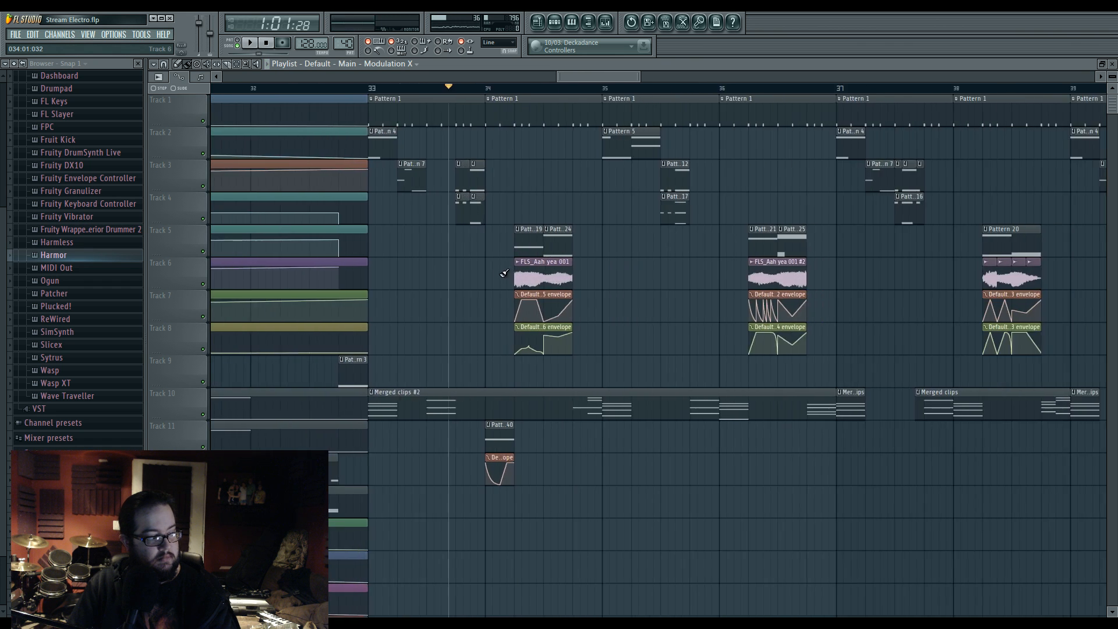
{"action": "scroll", "coordinate": [582, 325], "scroll_direction": "down", "scroll_amount": 3}
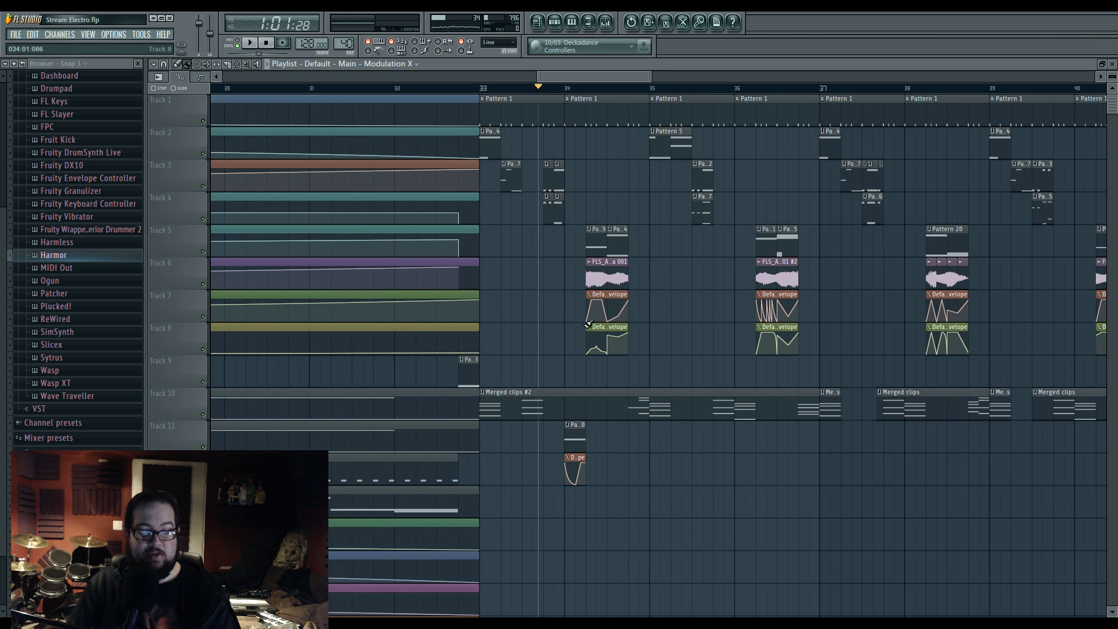
{"action": "scroll", "coordinate": [603, 202], "scroll_direction": "up", "scroll_amount": 3}
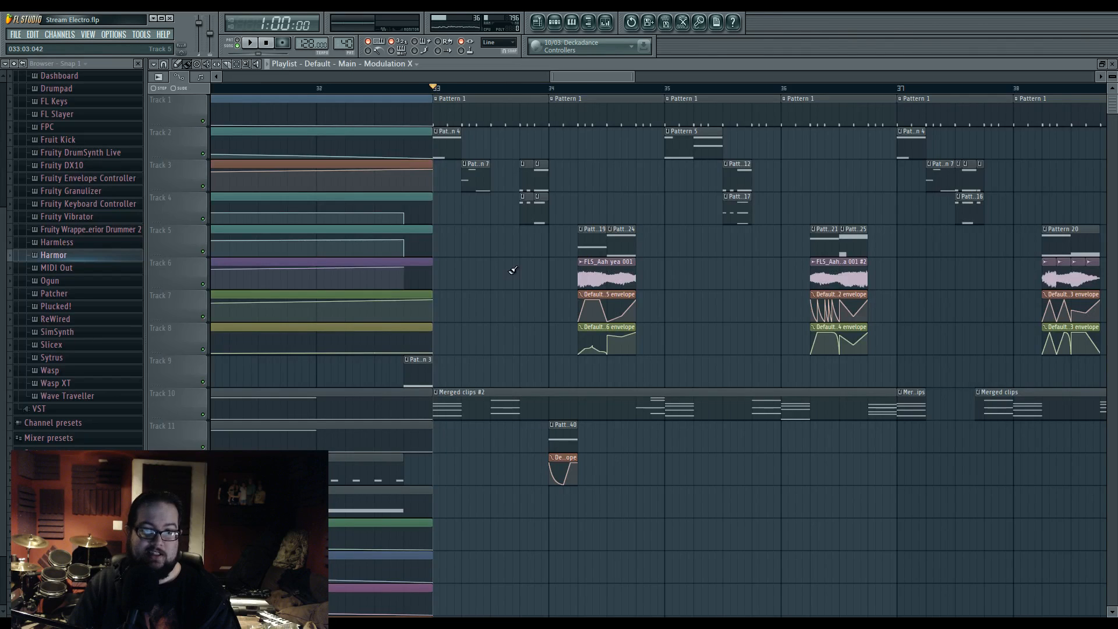
{"action": "scroll", "coordinate": [512, 301], "scroll_direction": "up", "scroll_amount": 4}
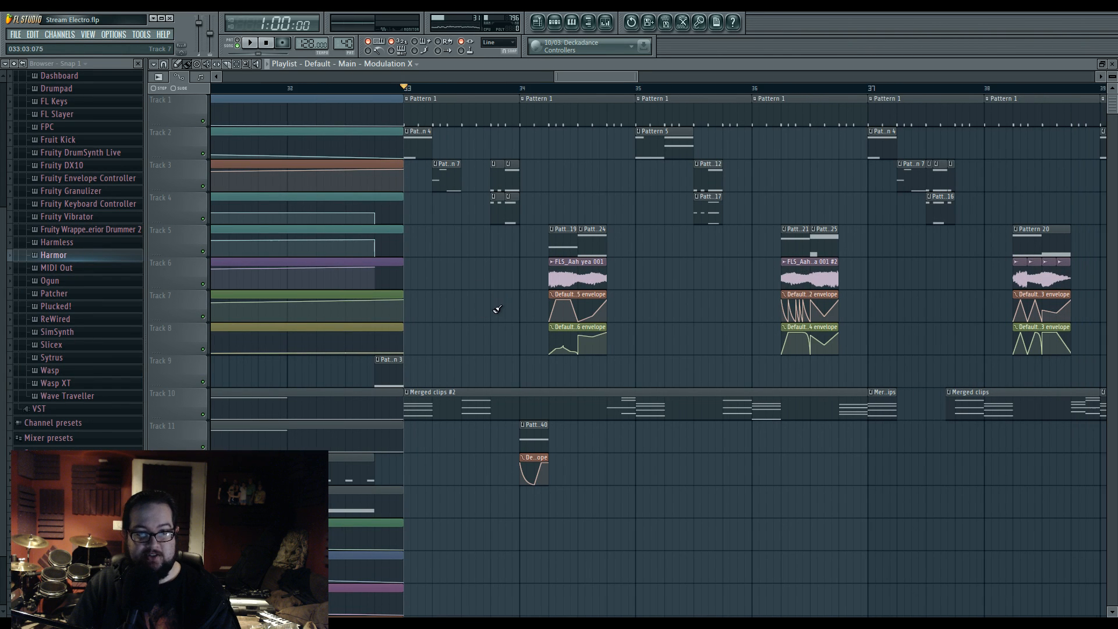
{"action": "key", "text": "space"}
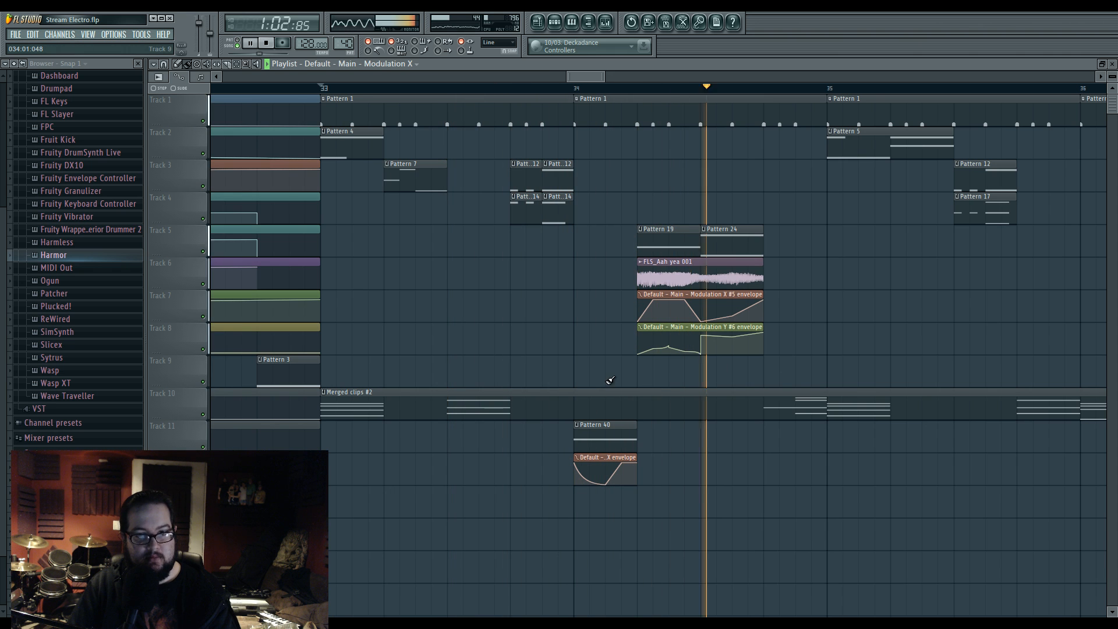
{"action": "key", "text": "space"}
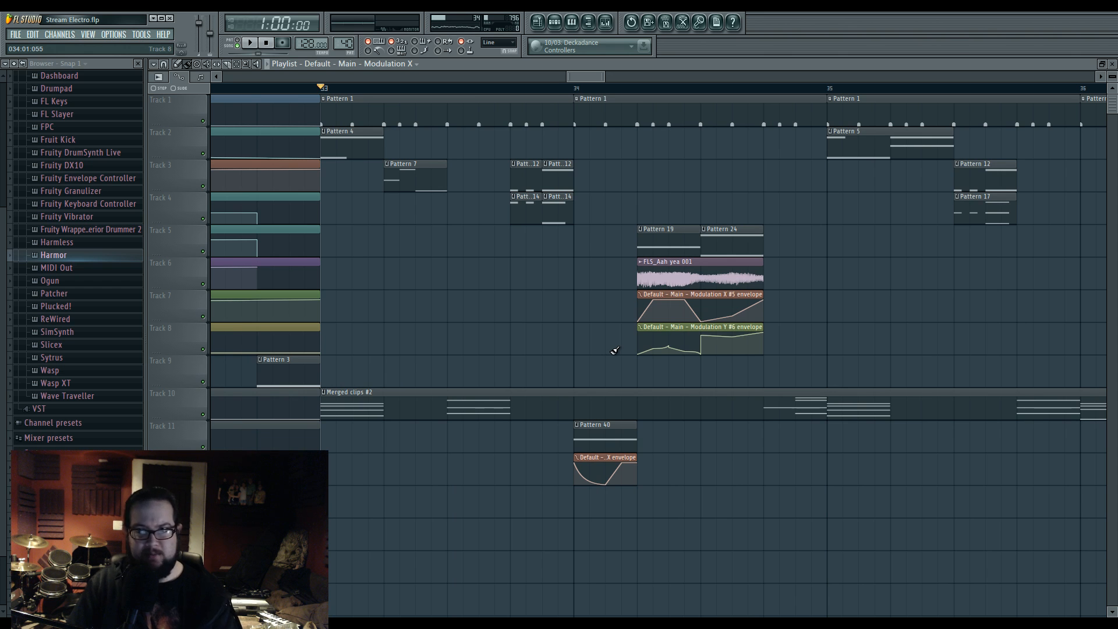
{"action": "key", "text": "space"}
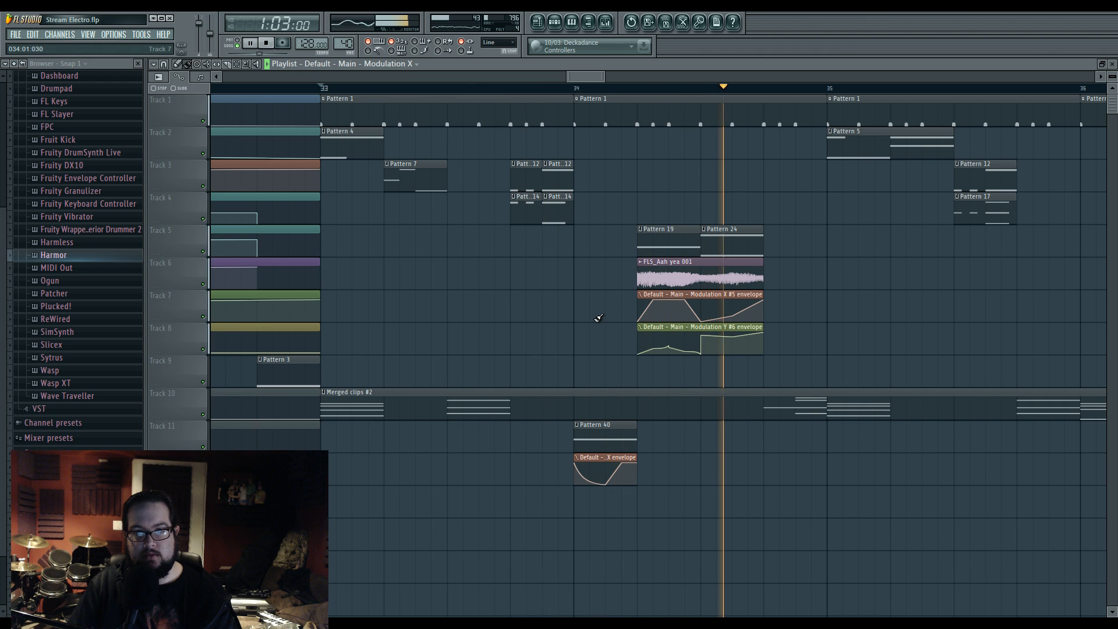
{"action": "key", "text": "space"}
{"action": "key", "text": "space"}
{"action": "key", "text": "space"}
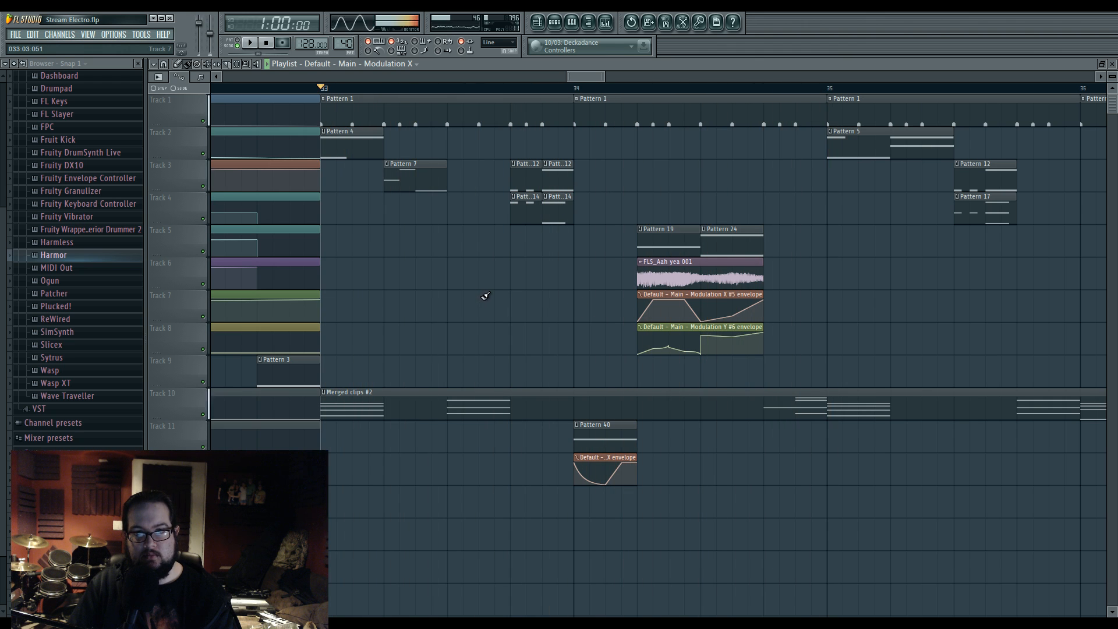
Step: Delete the chord at 001:03 of Merged clips #2 from both the Harmor #2 and chords channels and audition the section
{"action": "double_click", "coordinate": [473, 394]}
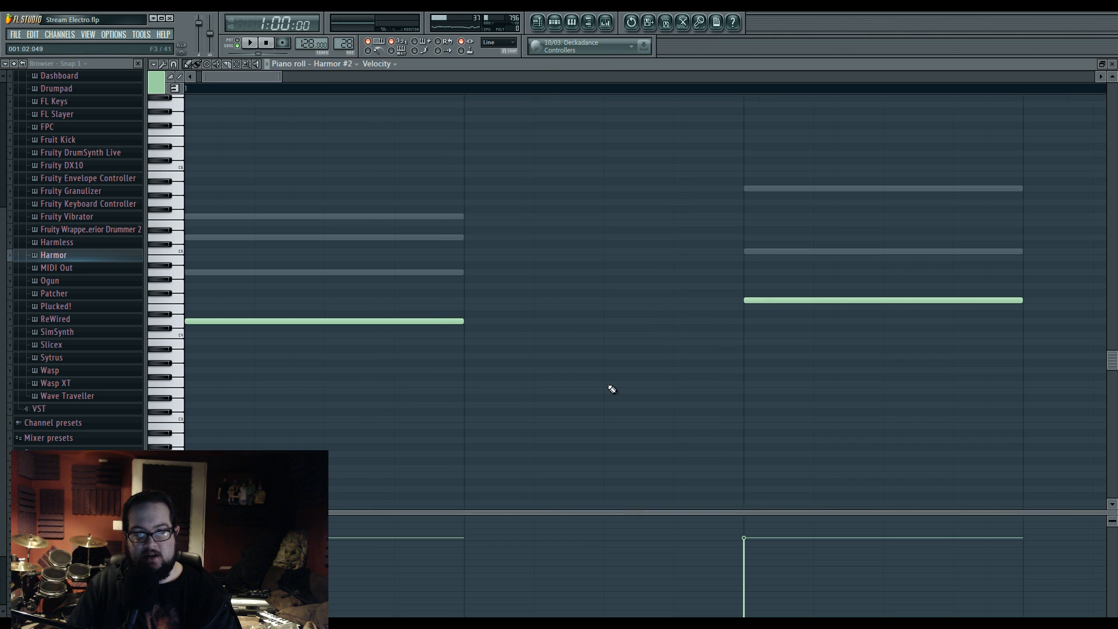
{"action": "scroll", "coordinate": [609, 389], "scroll_direction": "down", "scroll_amount": 4}
{"action": "scroll", "coordinate": [607, 391], "scroll_direction": "down", "scroll_amount": 2}
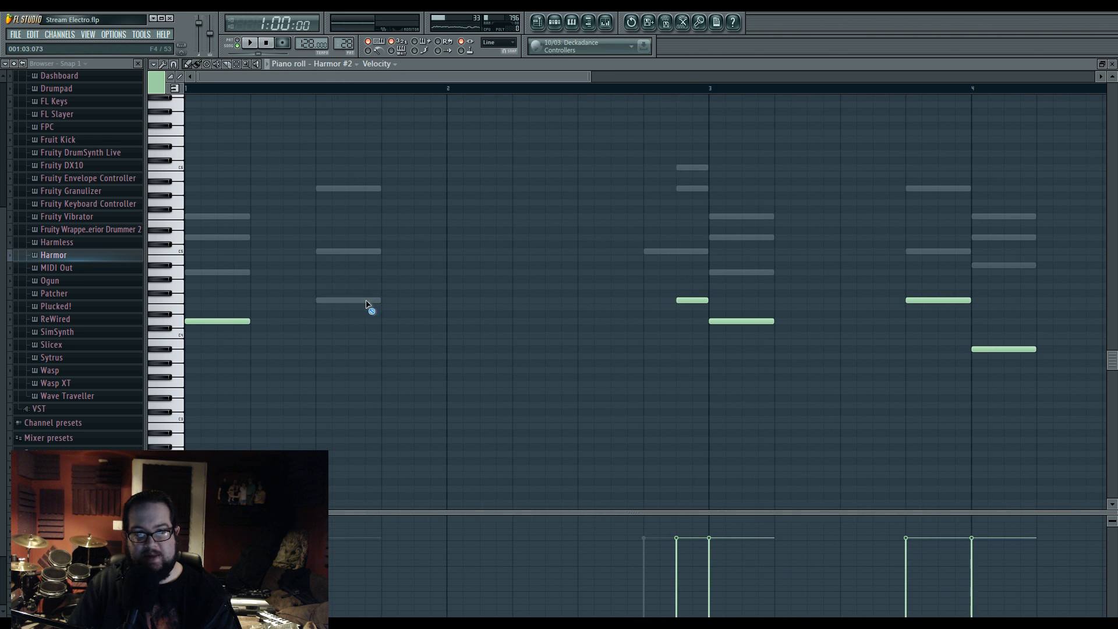
{"action": "double_click", "coordinate": [353, 252]}
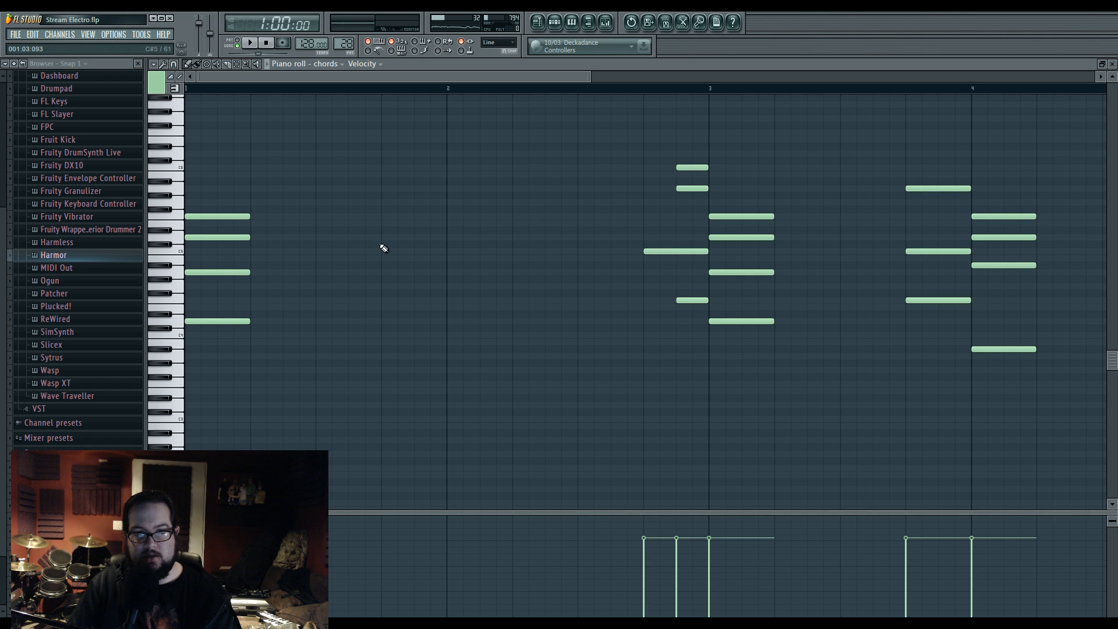
{"action": "key", "text": "F5"}
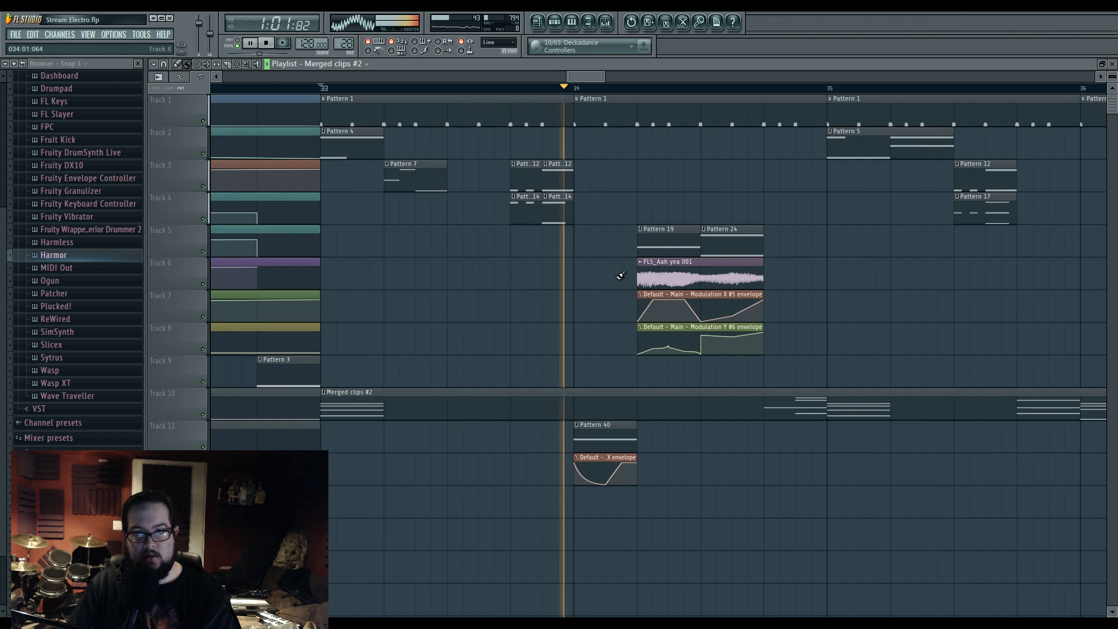
{"action": "left_click", "coordinate": [617, 484]}
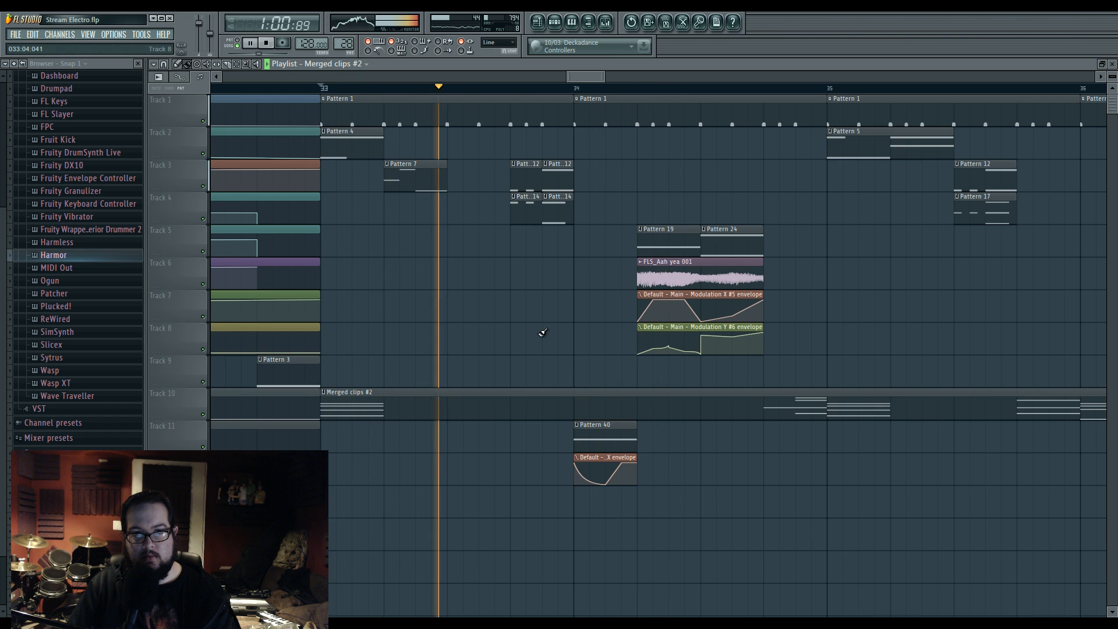
{"action": "key", "text": "space"}
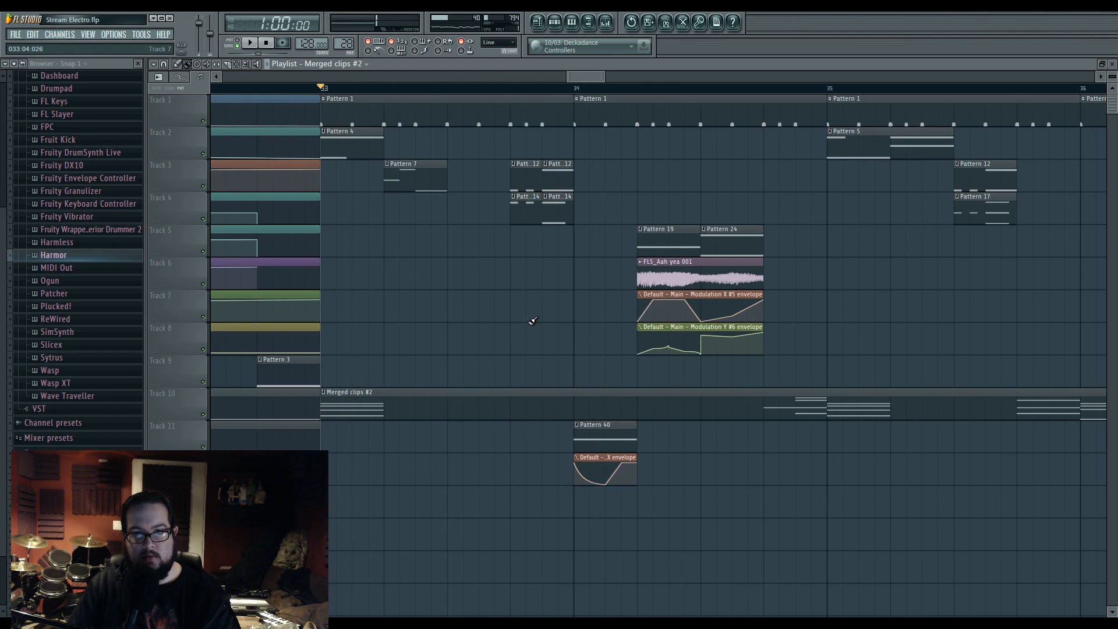
Step: Move the Pattern 12 and Pattern 14 clips on Tracks 3 and 4 to 033:03, and Pattern 40 with its envelope to 033:04
{"action": "left_click_drag", "start_coordinate": [485, 200], "coordinate": [571, 169]}
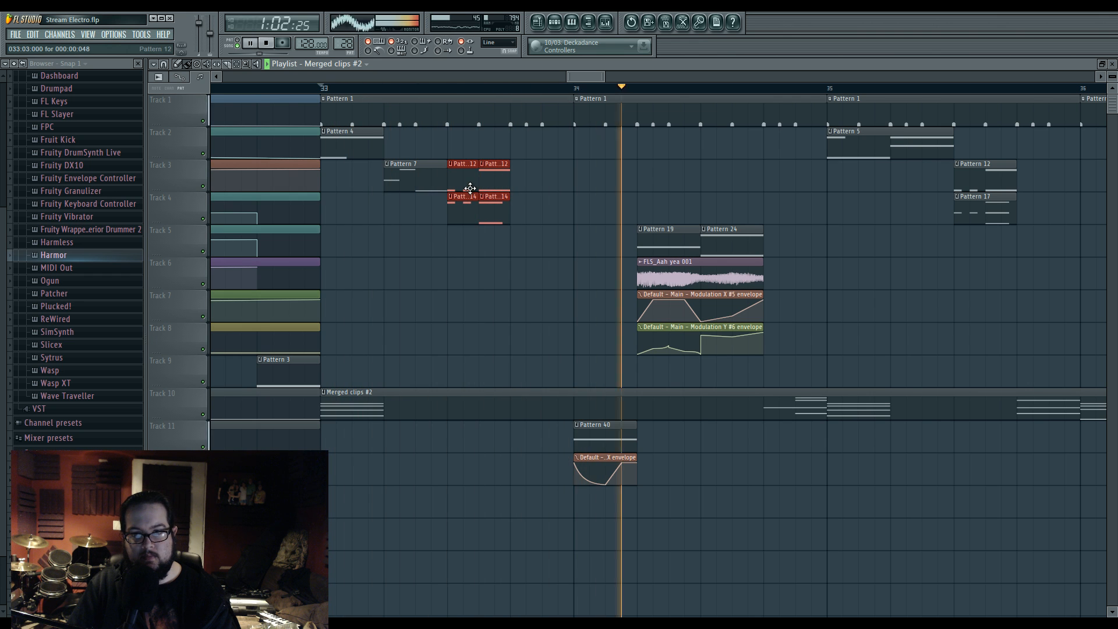
{"action": "left_click_drag", "start_coordinate": [553, 426], "coordinate": [555, 453]}
{"action": "key", "text": "space"}
{"action": "double_click", "coordinate": [542, 448]}
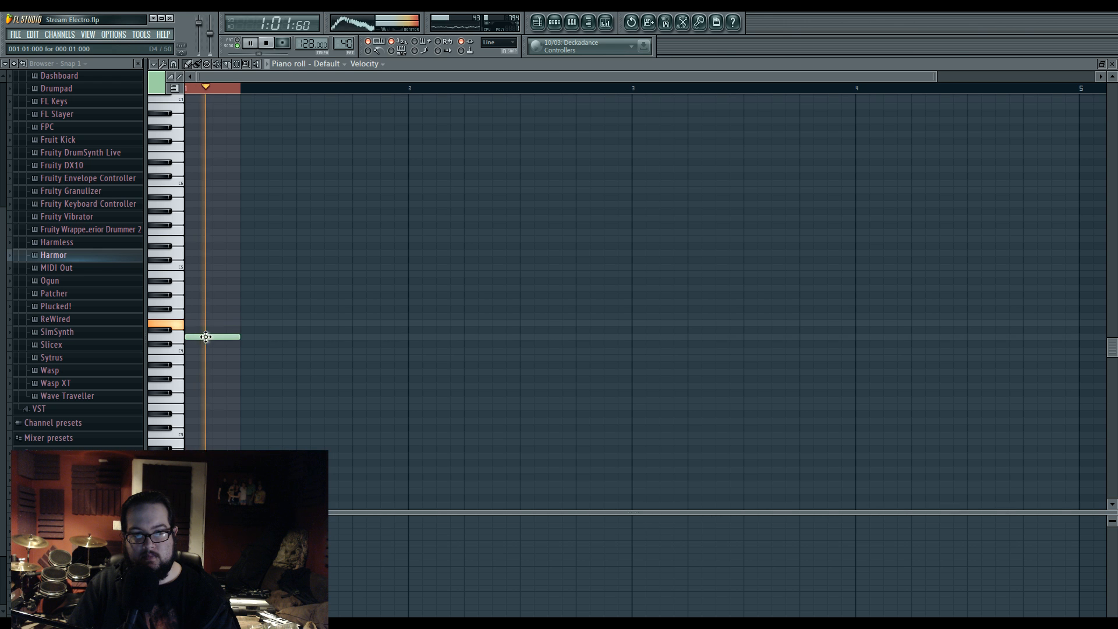
{"action": "left_click", "coordinate": [538, 23]}
{"action": "key", "text": "space"}
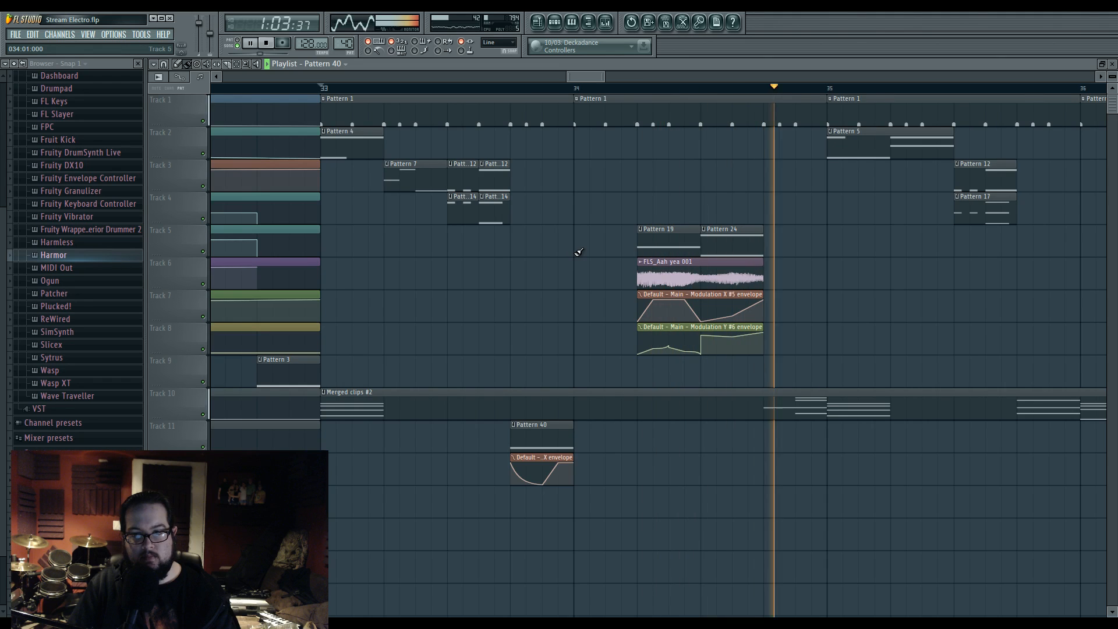
Step: Delete the chord at 003:04 of Merged clips #2 from both the Harmor #2 and chords channels
{"action": "scroll", "coordinate": [726, 312], "scroll_direction": "down", "scroll_amount": 2}
{"action": "scroll", "coordinate": [725, 318], "scroll_direction": "down", "scroll_amount": 1}
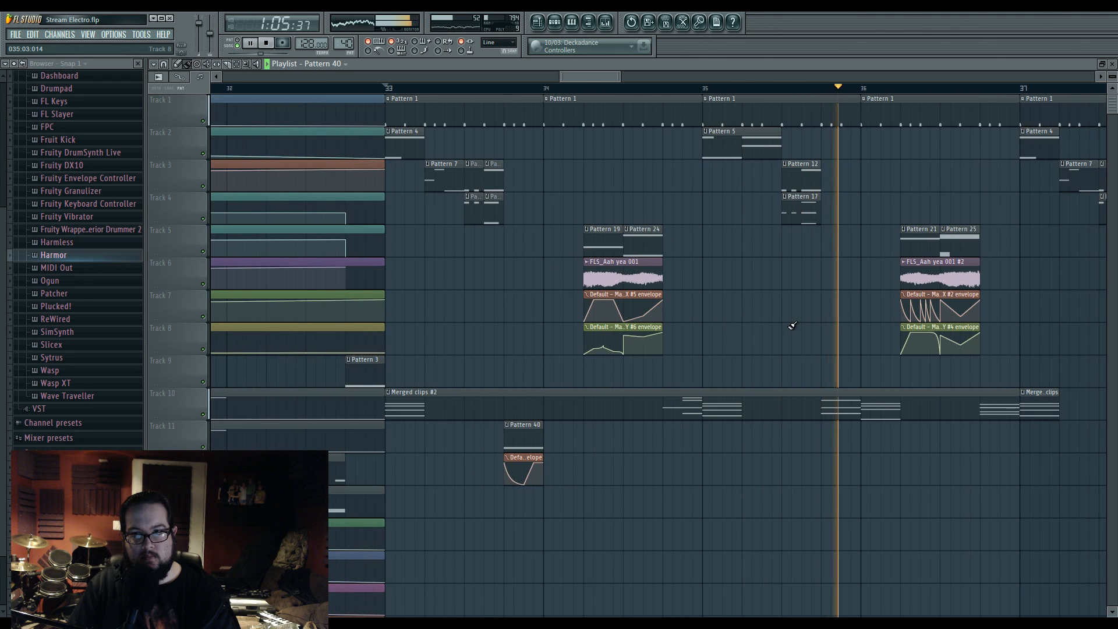
{"action": "key", "text": "space"}
{"action": "double_click", "coordinate": [829, 389]}
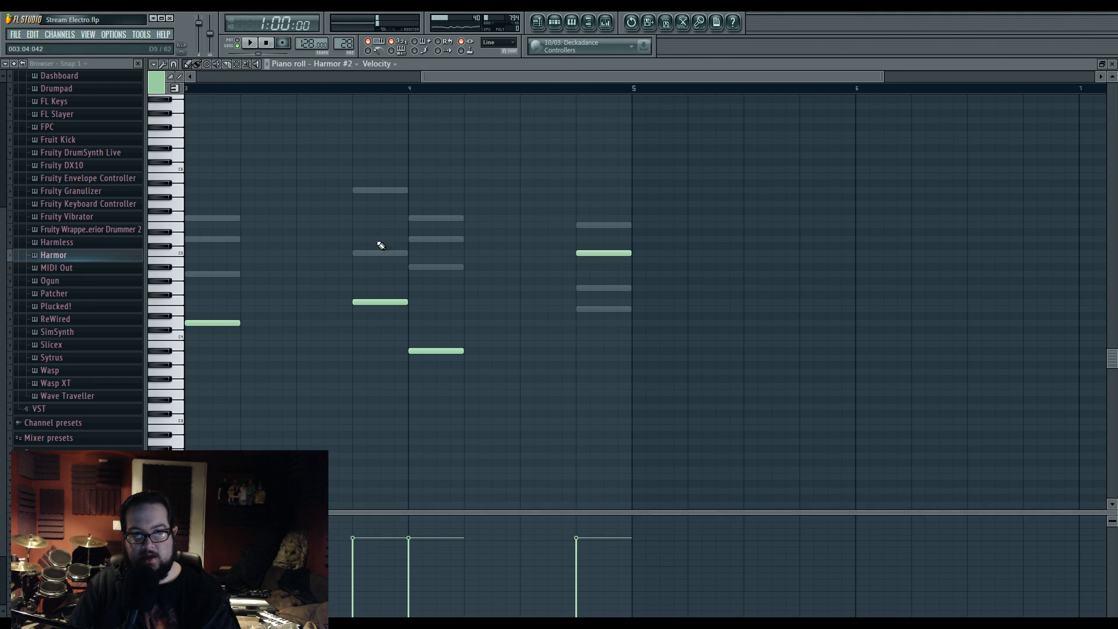
{"action": "double_click", "coordinate": [380, 301]}
{"action": "key", "text": "F5"}
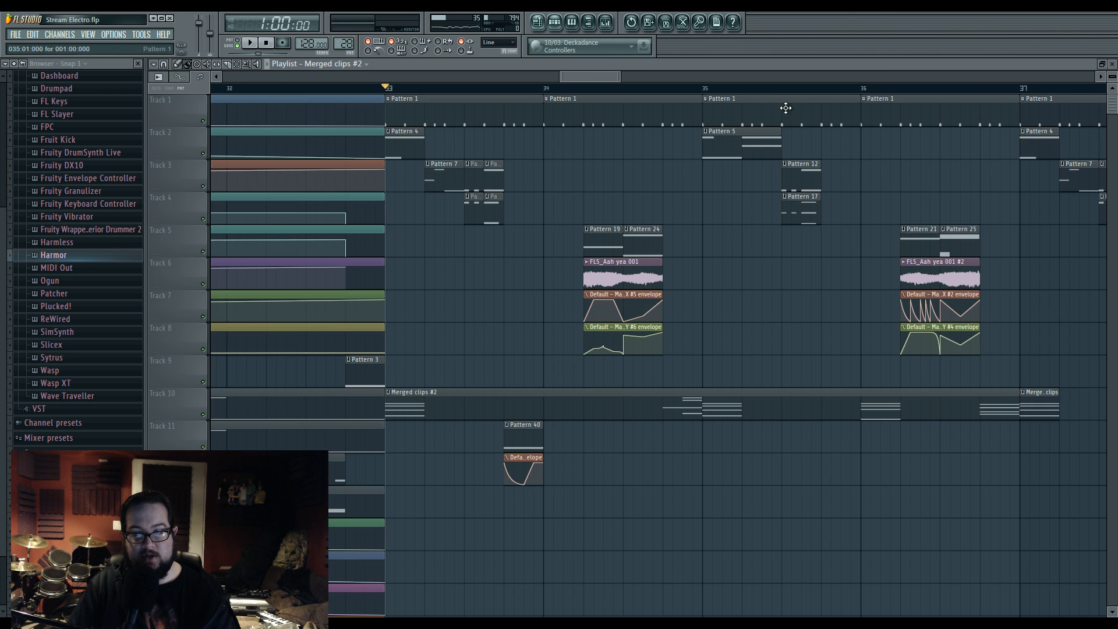
Step: Play the section from bar 33 and examine the Harmor #2 notes of Merged clips #2
{"action": "key", "text": "space"}
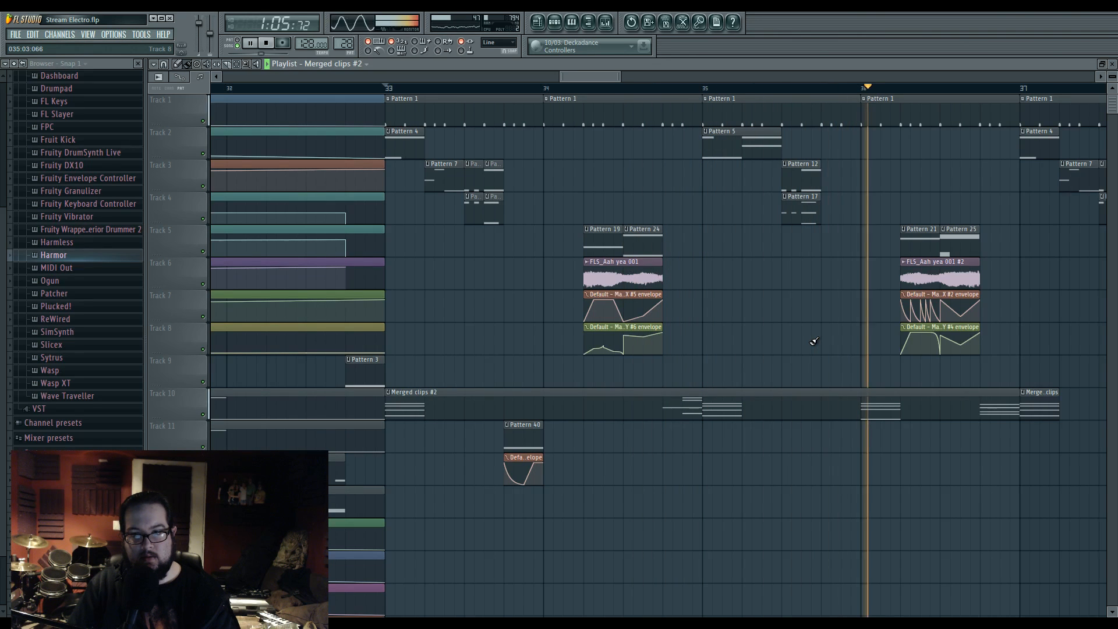
{"action": "double_click", "coordinate": [724, 409]}
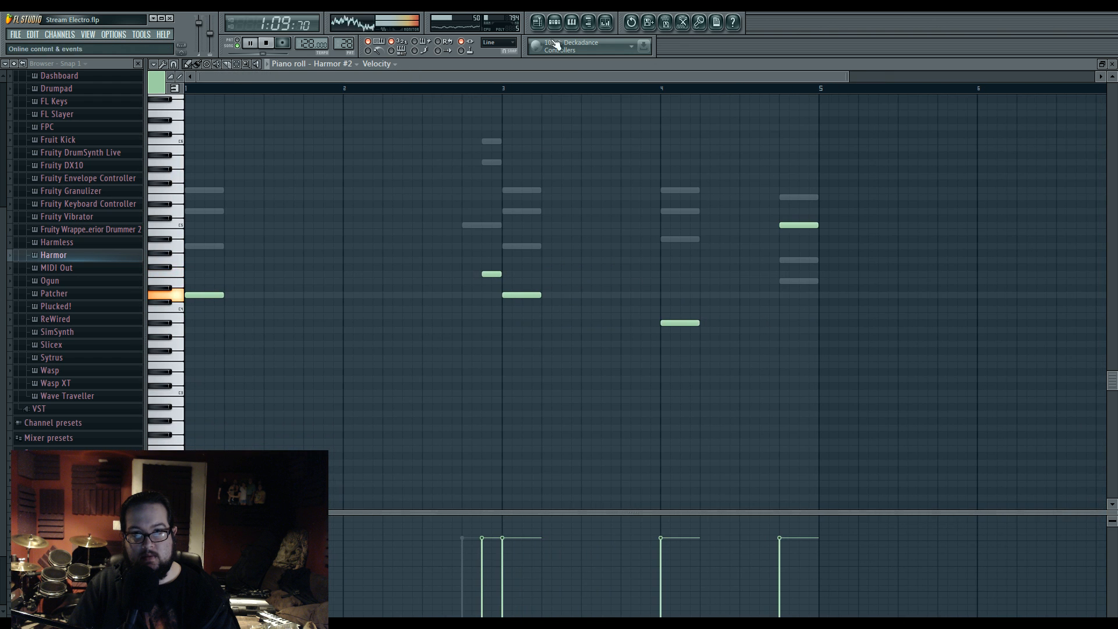
{"action": "left_click", "coordinate": [546, 22]}
{"action": "double_click", "coordinate": [726, 401]}
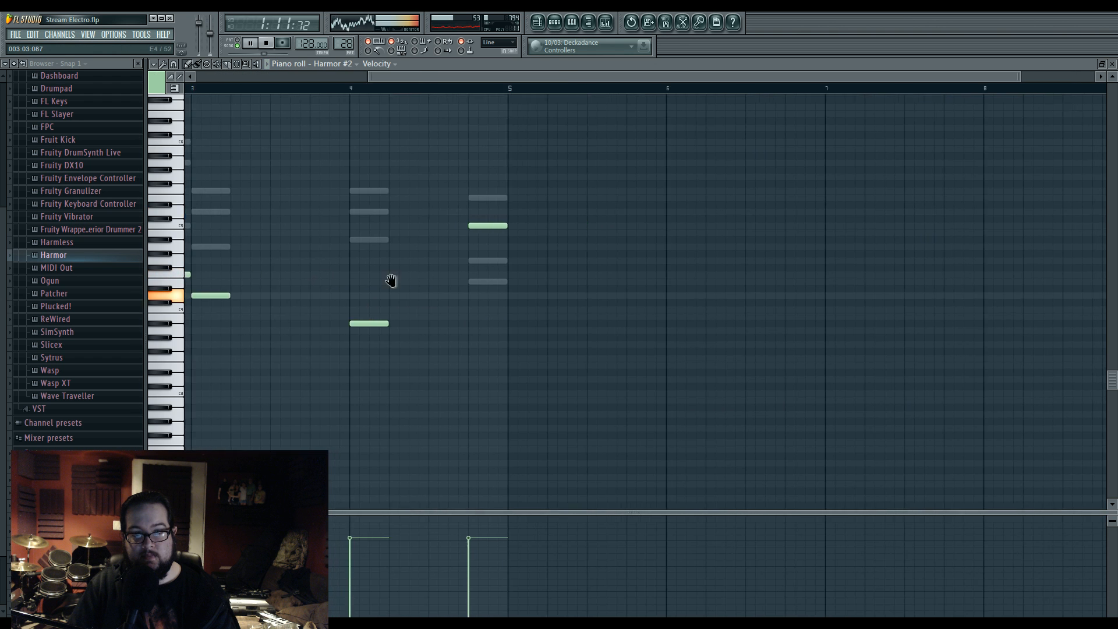
{"action": "left_click", "coordinate": [573, 23]}
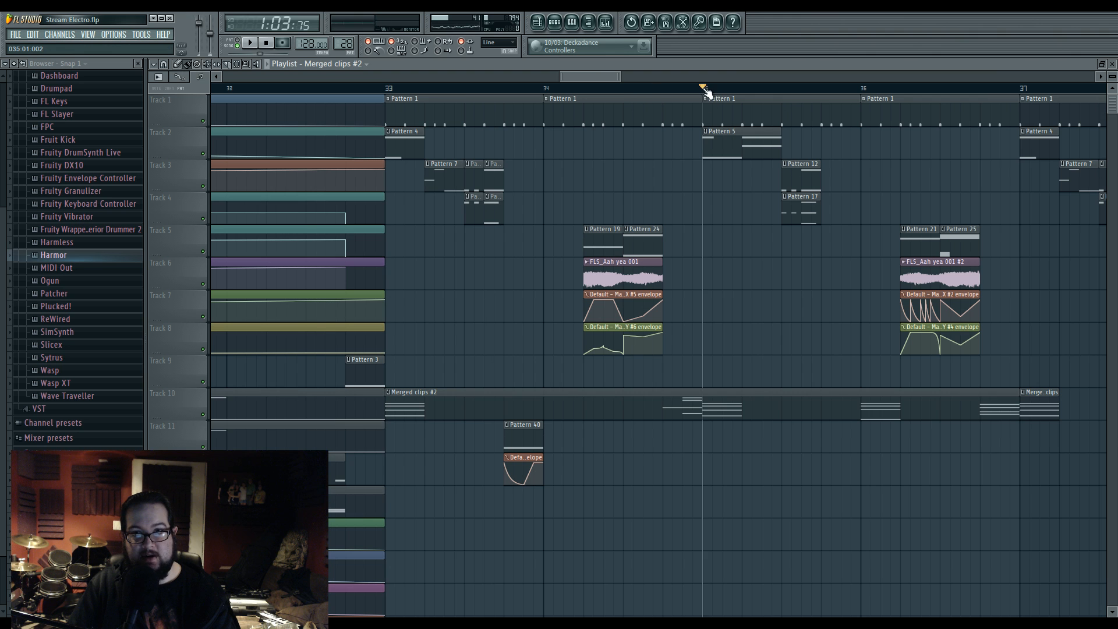
{"action": "left_click", "coordinate": [388, 89]}
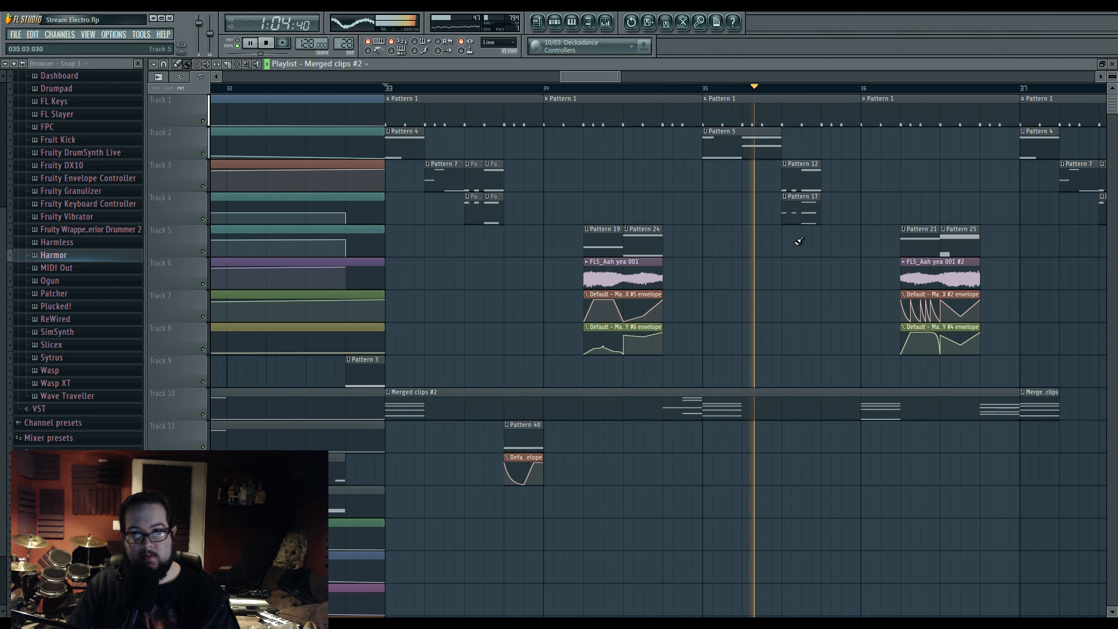
{"action": "scroll", "coordinate": [846, 274], "scroll_direction": "right", "scroll_amount": 3}
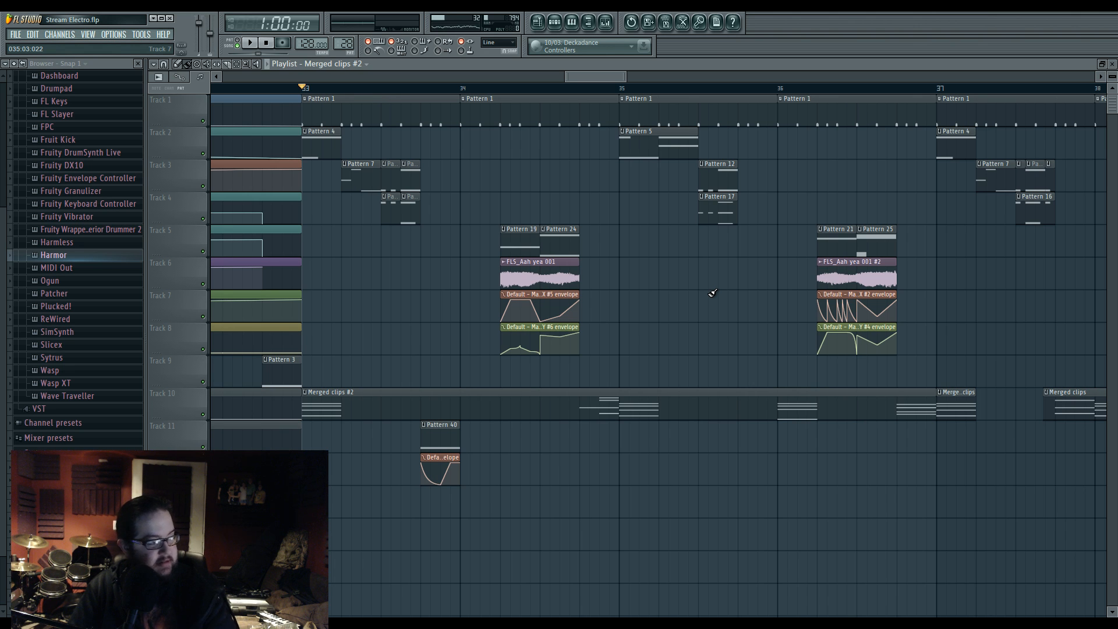
Step: Select bars 33 through 36 in the playlist as the playback loop range
{"action": "left_click_drag", "start_coordinate": [304, 94], "coordinate": [930, 100]}
{"action": "left_click", "coordinate": [446, 263]}
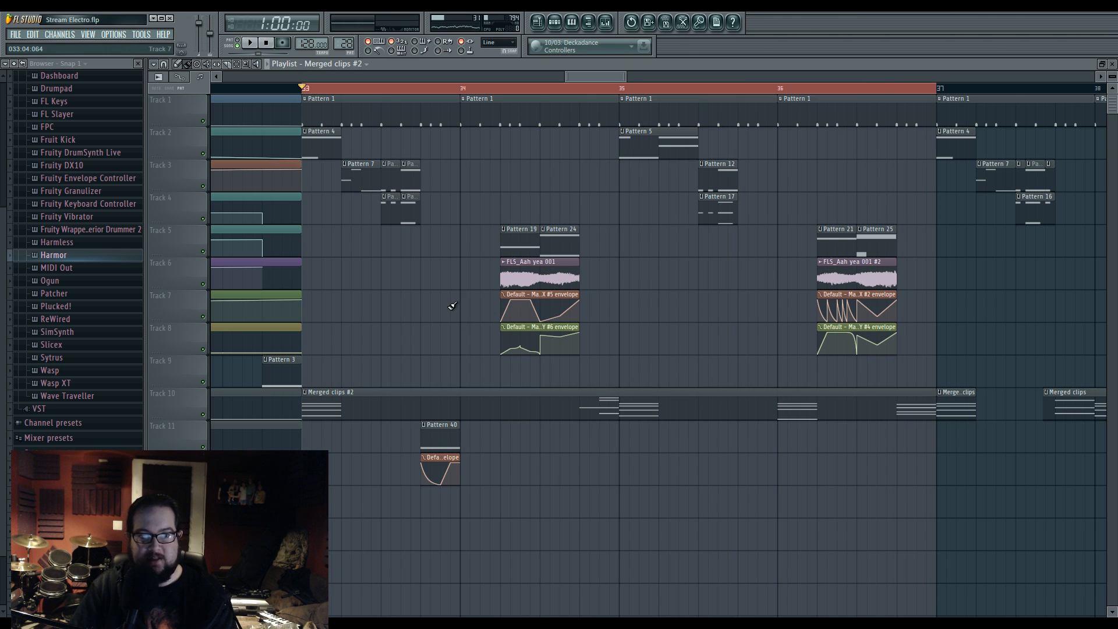
{"action": "scroll", "coordinate": [423, 348], "scroll_direction": "up", "scroll_amount": 4}
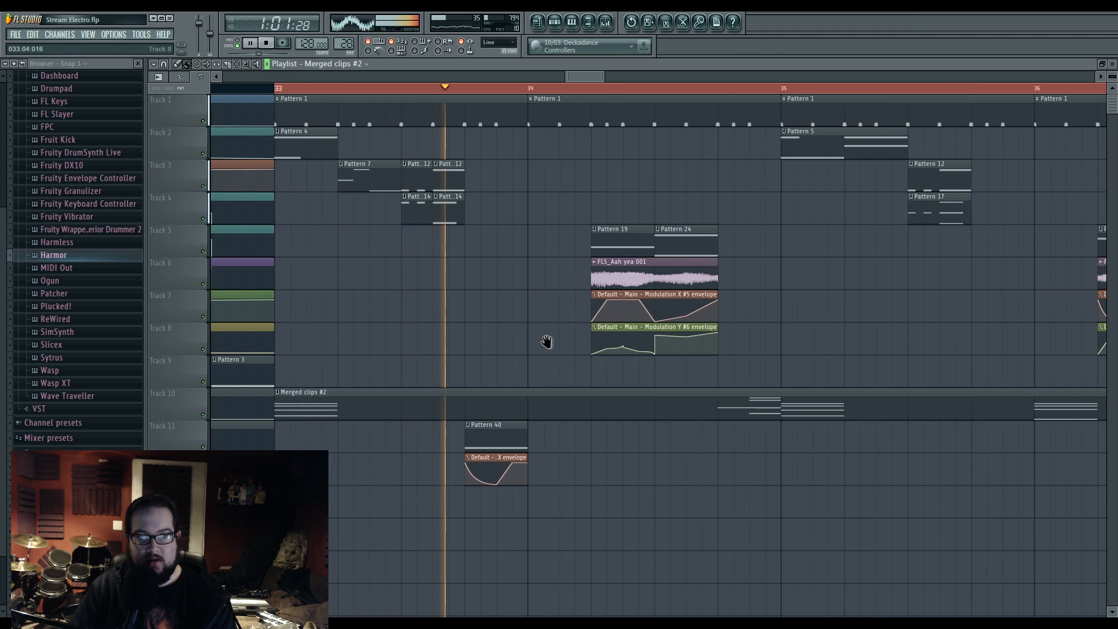
Step: Place a copy of Pattern 4 on Track 2 at bar 34, audition it and make the copy unique
{"action": "key", "text": "space"}
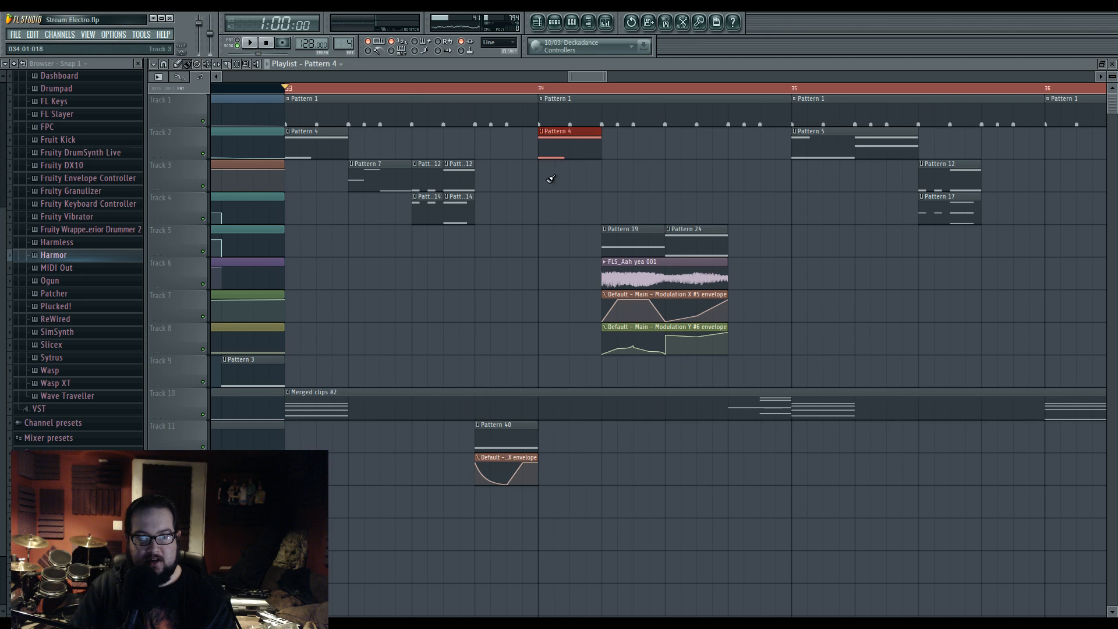
{"action": "key", "text": "space"}
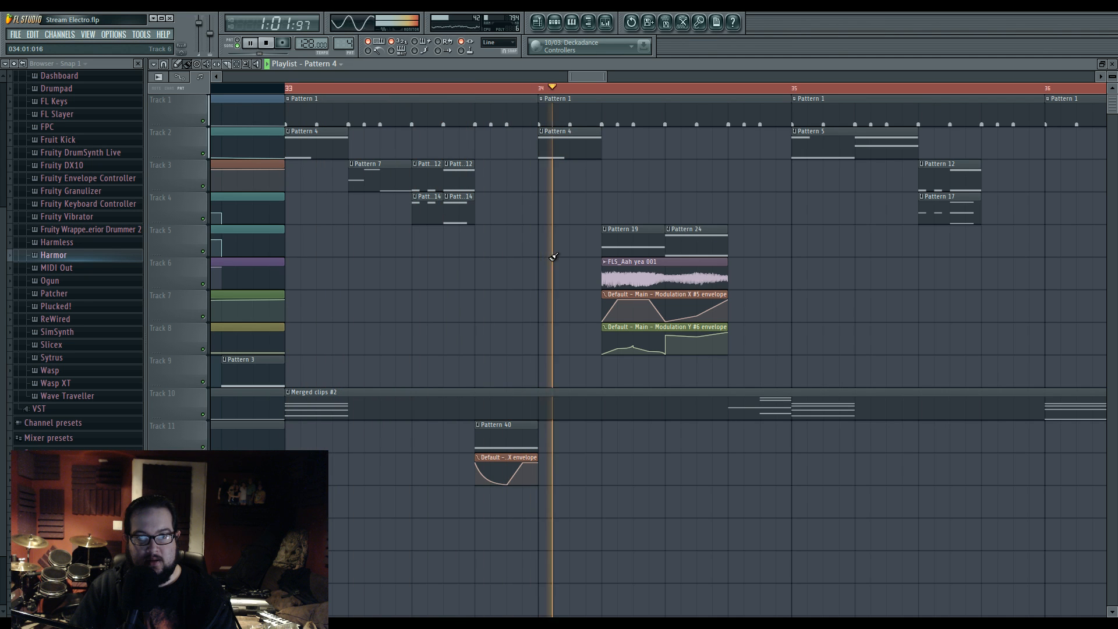
{"action": "left_click", "coordinate": [541, 132]}
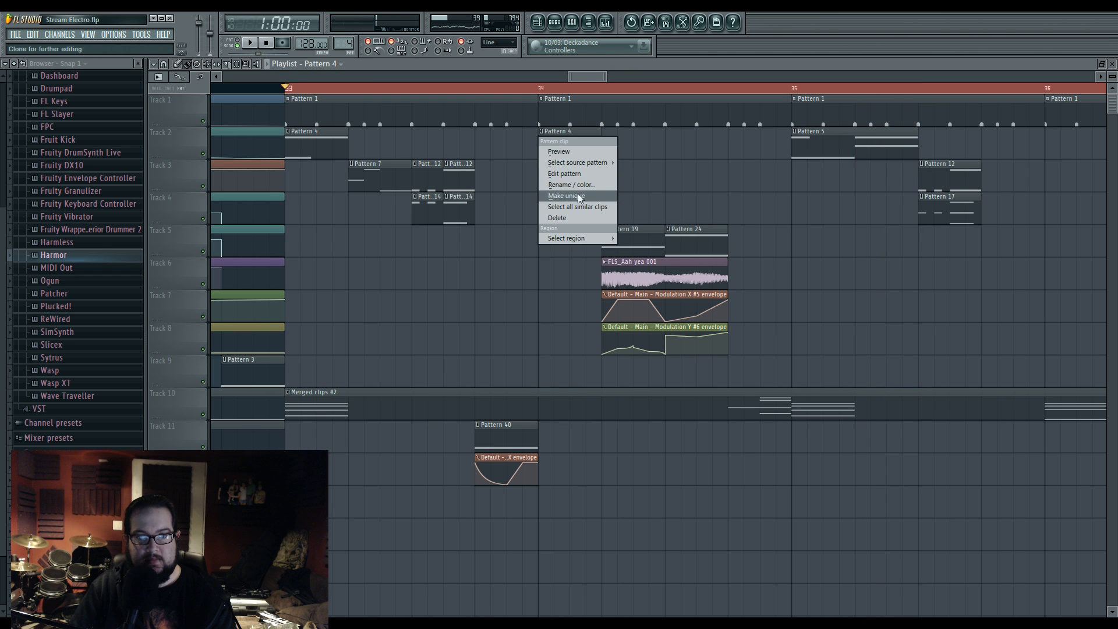
{"action": "left_click", "coordinate": [579, 197]}
Step: Clone the Harmor channel of the bar 34 pattern and route the clone to mixer Insert 18
{"action": "double_click", "coordinate": [561, 132]}
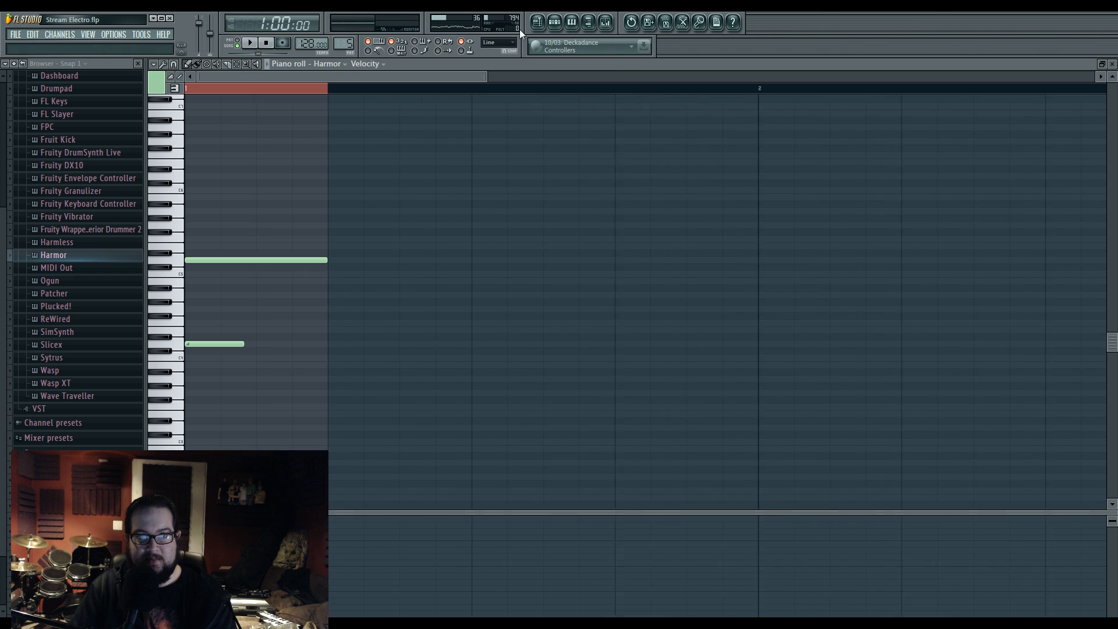
{"action": "left_click", "coordinate": [555, 25]}
{"action": "right_click", "coordinate": [578, 168]}
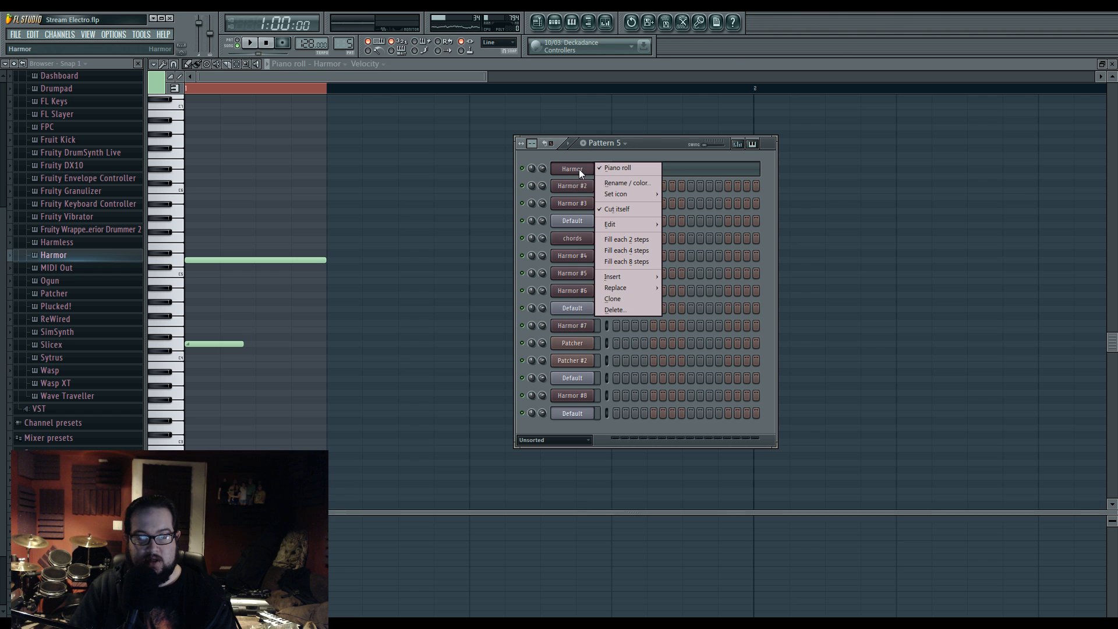
{"action": "left_click", "coordinate": [644, 300]}
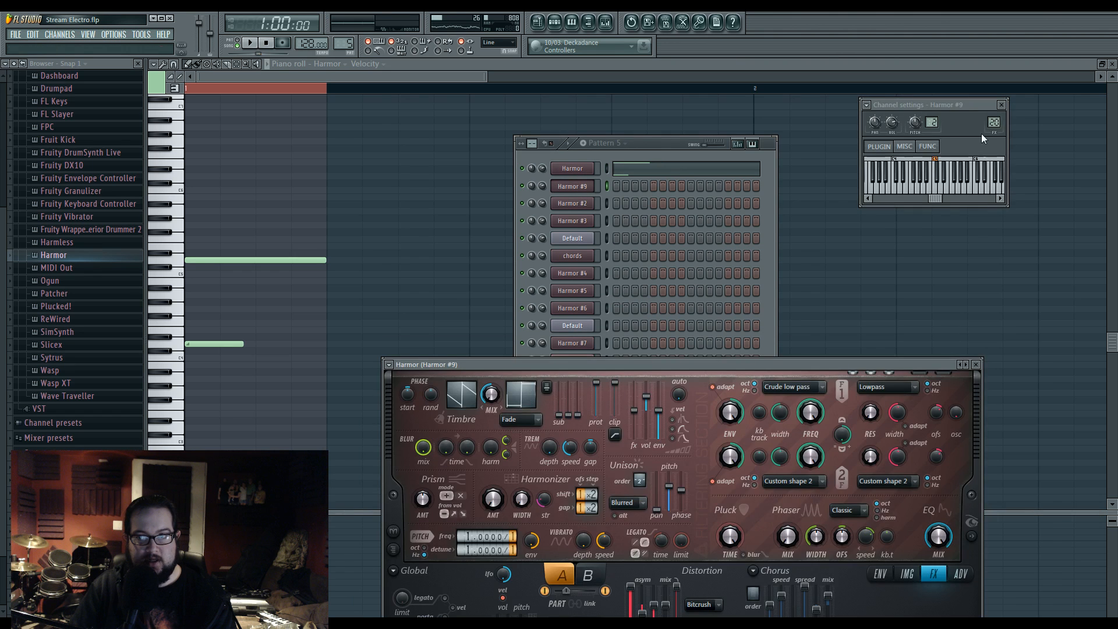
{"action": "double_click", "coordinate": [994, 122]}
{"action": "scroll", "coordinate": [994, 122], "scroll_direction": "up", "scroll_amount": 2}
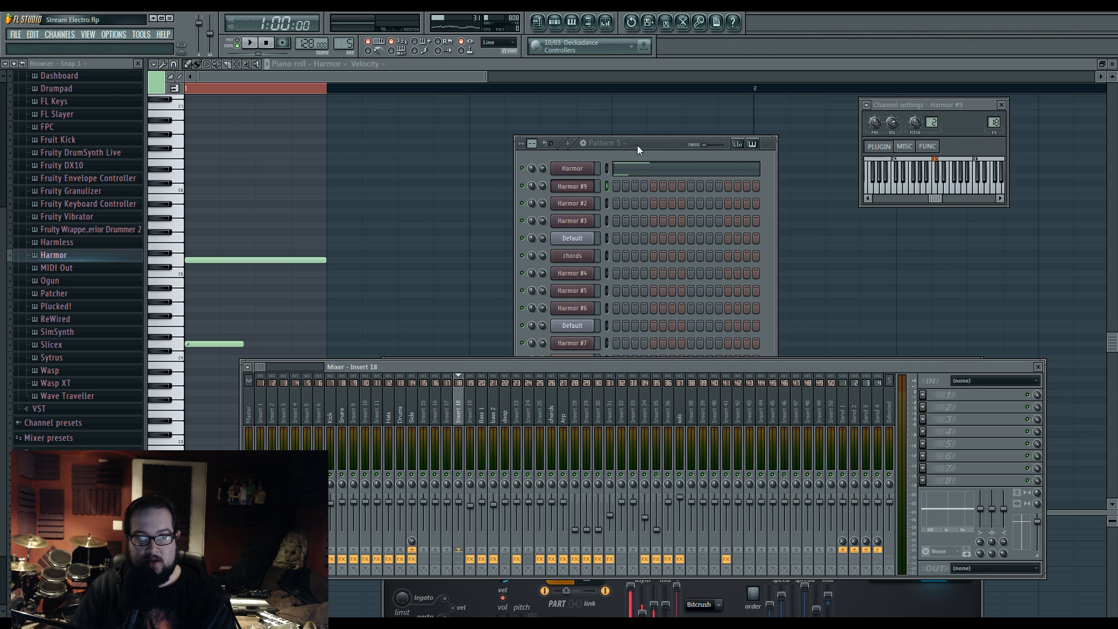
Step: Replace the Harmor notes in Pattern 5 with a single one-beat D4 note on the Harmor #9 channel
{"action": "left_click", "coordinate": [606, 169]}
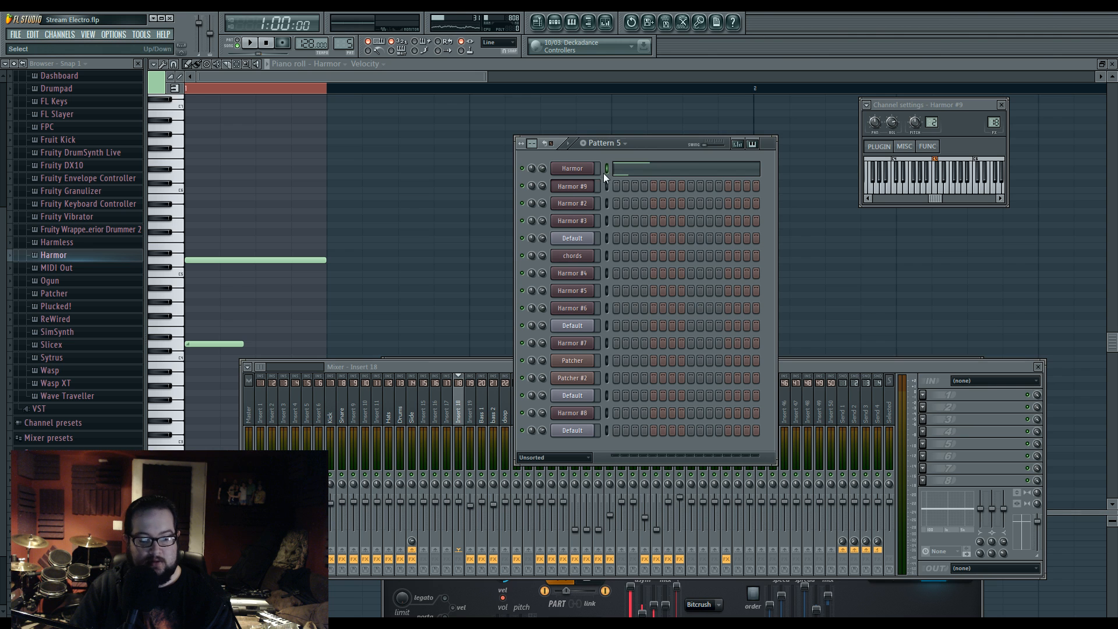
{"action": "left_click", "coordinate": [606, 186]}
{"action": "right_click", "coordinate": [595, 181]}
{"action": "left_click", "coordinate": [614, 187]}
{"action": "left_click", "coordinate": [211, 371]}
{"action": "left_click", "coordinate": [538, 23]}
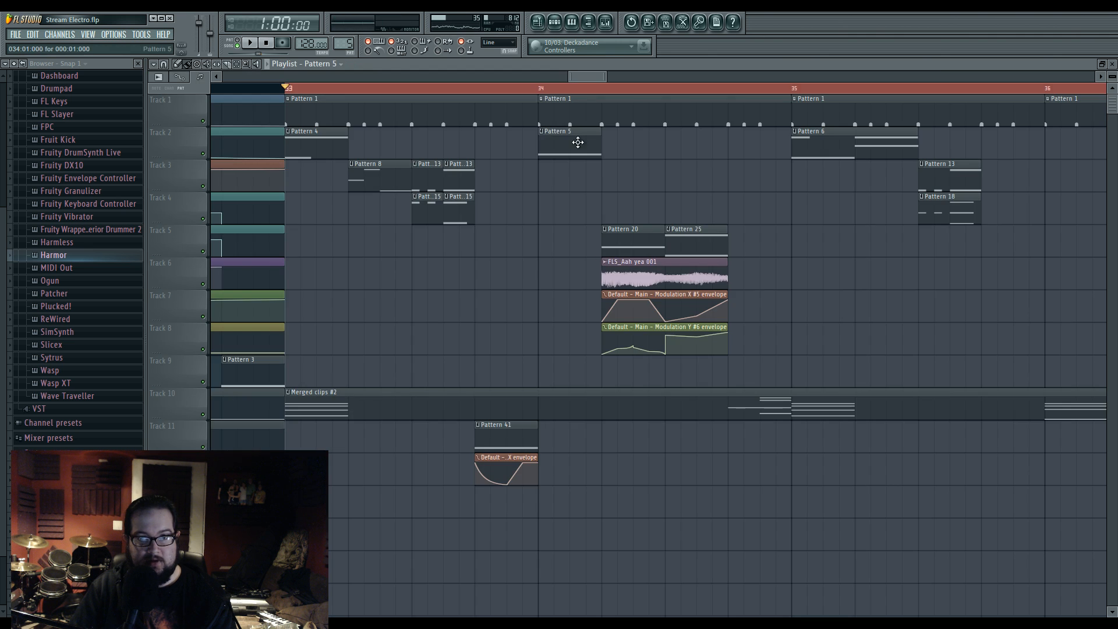
{"action": "left_click", "coordinate": [571, 22]}
Step: Load the Default preset into Harmor #9
{"action": "left_click", "coordinate": [554, 22]}
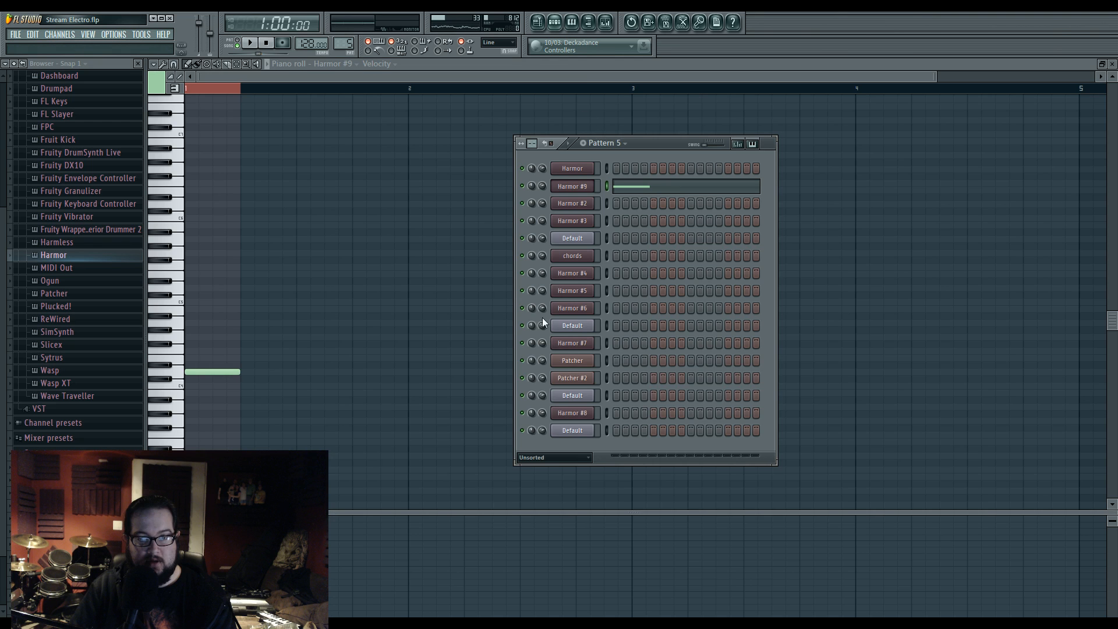
{"action": "left_click", "coordinate": [584, 189]}
{"action": "left_click", "coordinate": [368, 206]}
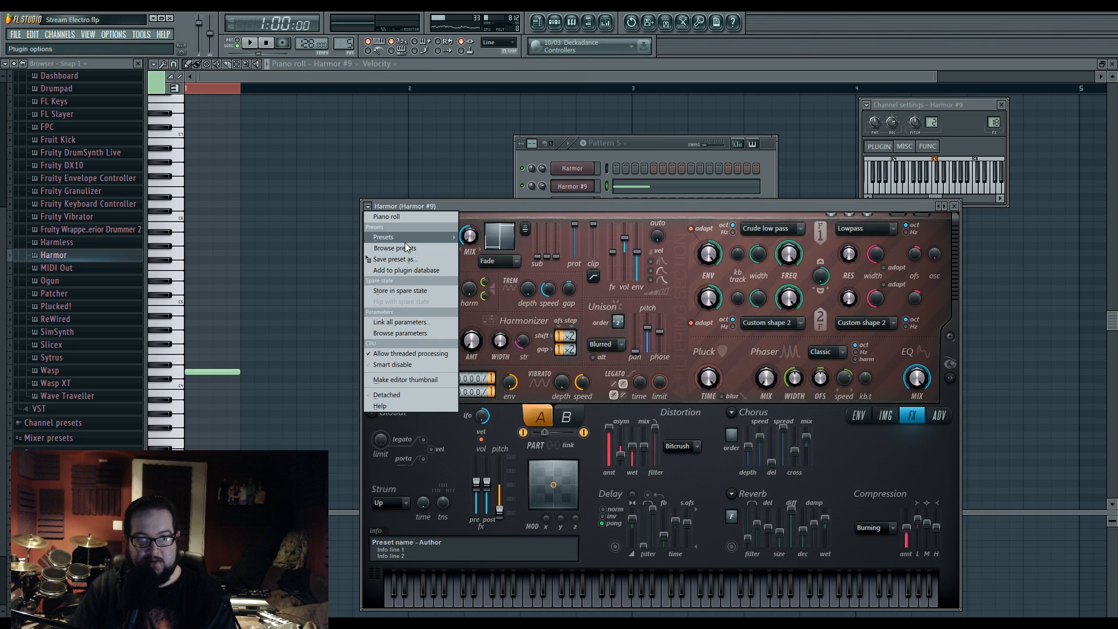
{"action": "left_click", "coordinate": [406, 248]}
{"action": "left_click", "coordinate": [509, 564]}
Step: Reveal Harmor's spectral display and lower the global pitch slider
{"action": "left_click_drag", "start_coordinate": [581, 202], "coordinate": [511, 114]}
{"action": "left_click", "coordinate": [890, 292]}
{"action": "left_click_drag", "start_coordinate": [432, 397], "coordinate": [431, 422]}
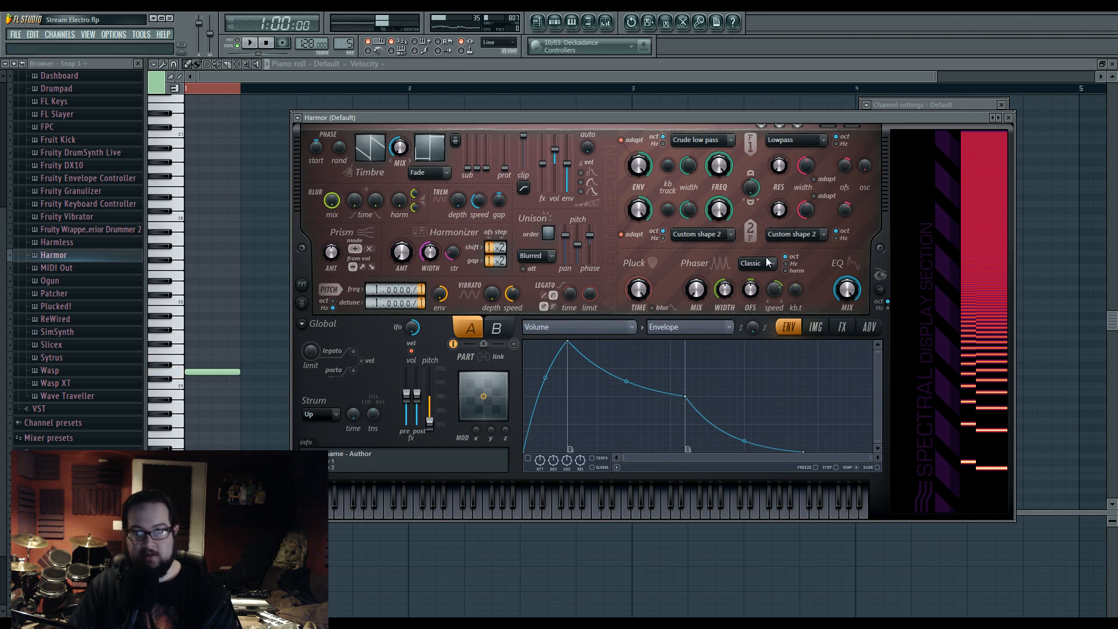
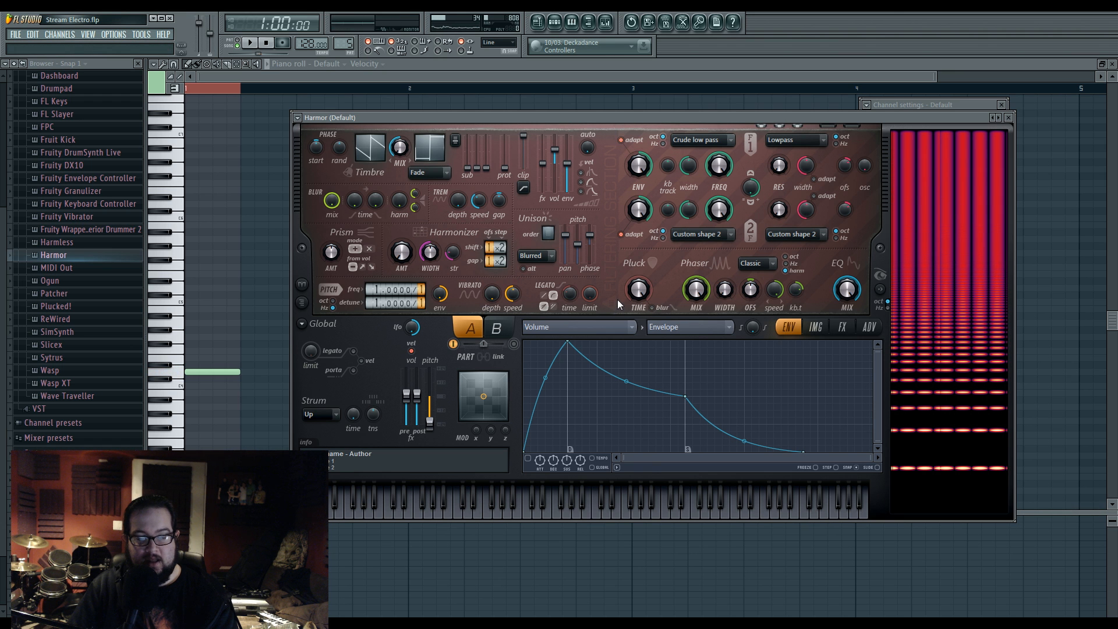
Step: Draw and enable a unison pitch thickness envelope that falls from maximum to zero by about 0:39
{"action": "right_click", "coordinate": [579, 236]}
{"action": "left_click", "coordinate": [613, 267]}
{"action": "left_click", "coordinate": [629, 446]}
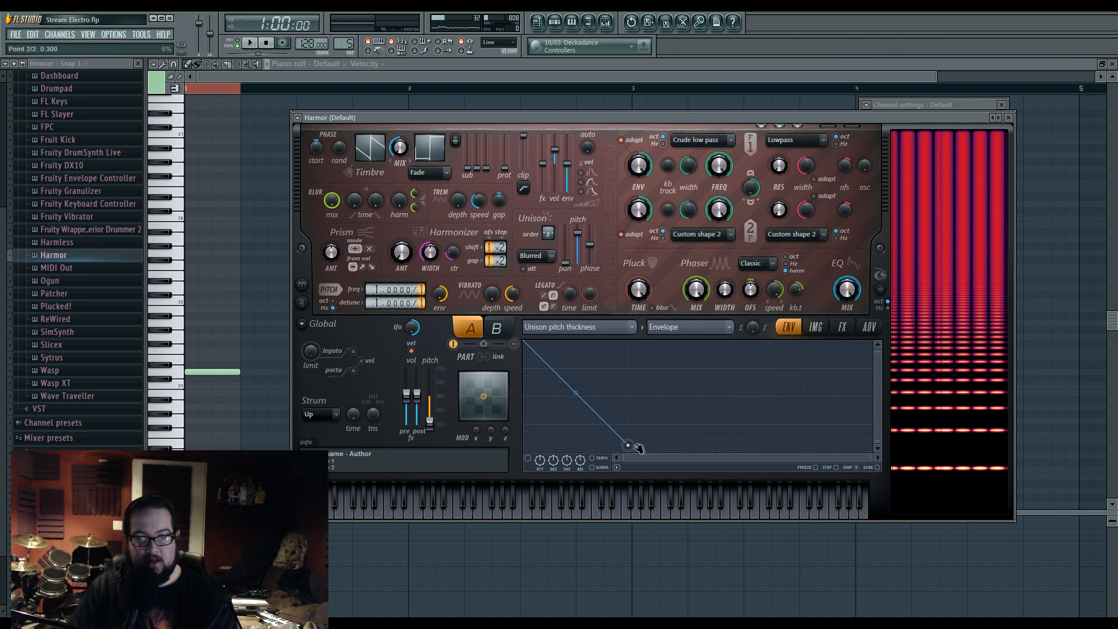
{"action": "left_click_drag", "start_coordinate": [631, 446], "coordinate": [663, 451]}
{"action": "left_click", "coordinate": [528, 459]}
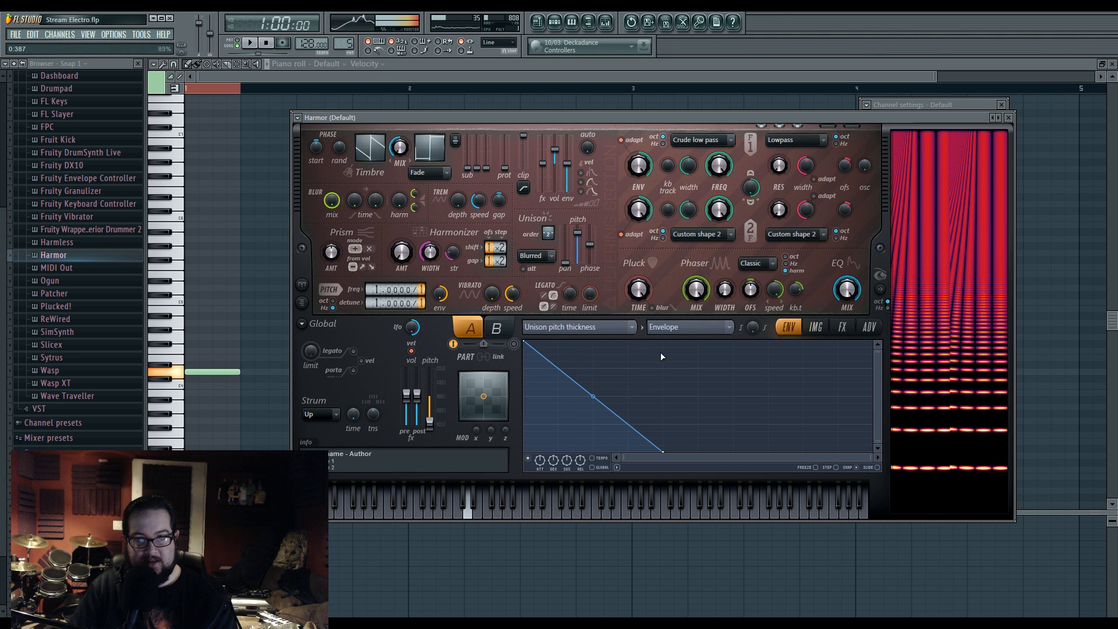
{"action": "left_click_drag", "start_coordinate": [749, 292], "coordinate": [749, 287]}
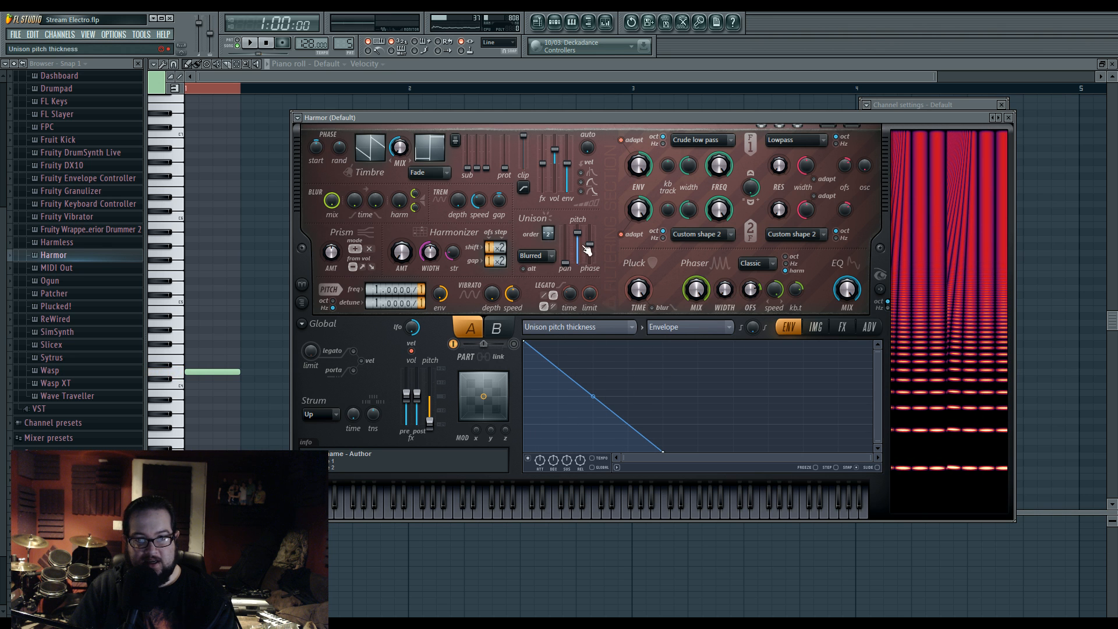
Step: Shape the Harmonic unison pitch curve to dip to minimum near the start and rise to maximum at the end
{"action": "left_click", "coordinate": [589, 327]}
{"action": "left_click", "coordinate": [728, 321]}
{"action": "left_click_drag", "start_coordinate": [557, 421], "coordinate": [562, 456]}
{"action": "left_click_drag", "start_coordinate": [870, 397], "coordinate": [871, 342]}
{"action": "mouse_move", "coordinate": [720, 397]}
{"action": "left_mouse_down"}
{"action": "mouse_move", "coordinate": [719, 358]}
{"action": "mouse_move", "coordinate": [717, 393]}
{"action": "left_mouse_up"}
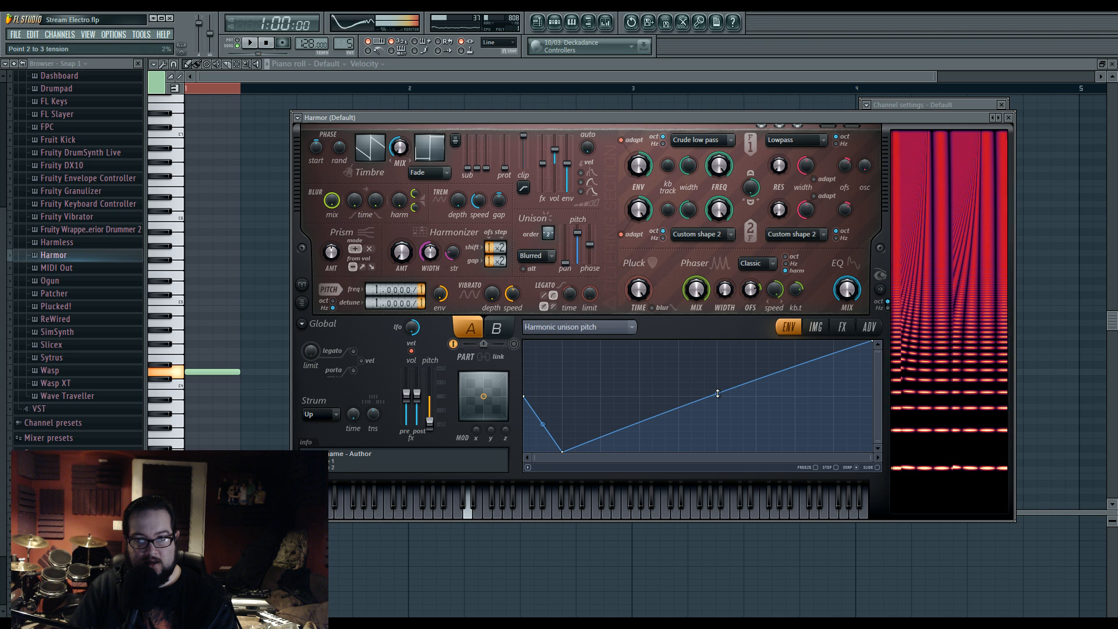
Step: Set the distortion type to Log and adjust the unison phase
{"action": "left_click", "coordinate": [842, 327]}
{"action": "left_click", "coordinate": [612, 357]}
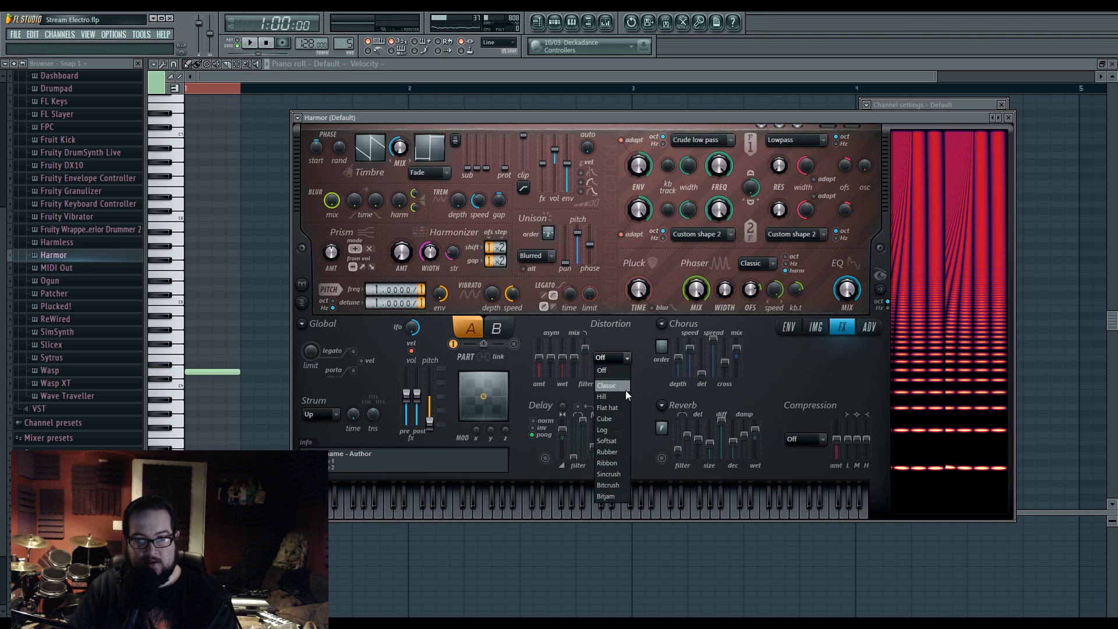
{"action": "left_click", "coordinate": [619, 431]}
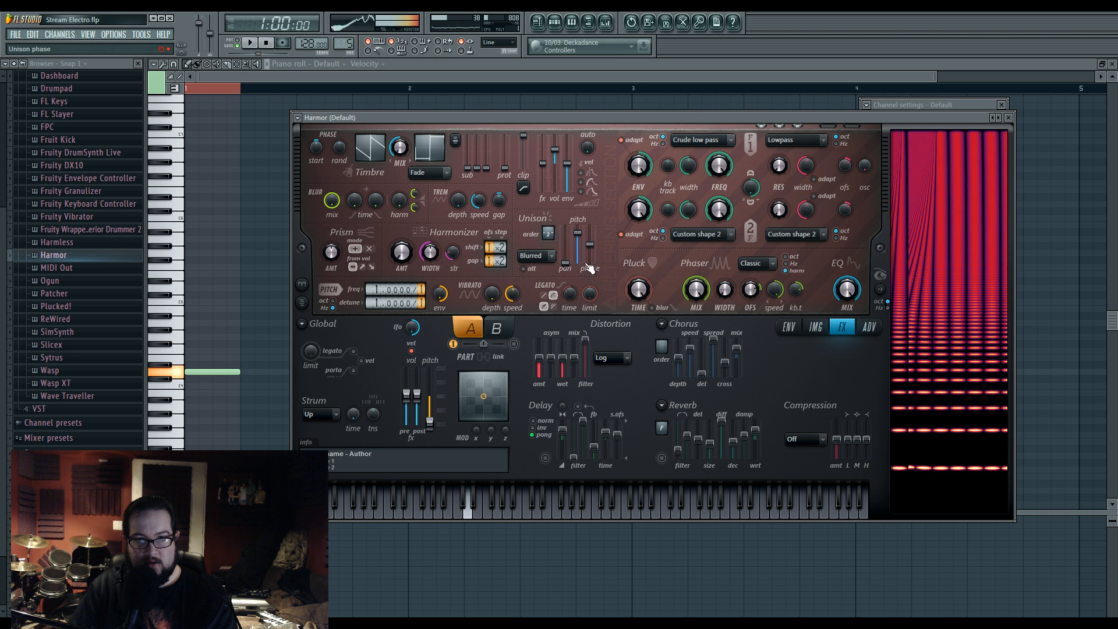
{"action": "left_click_drag", "start_coordinate": [590, 244], "coordinate": [590, 238]}
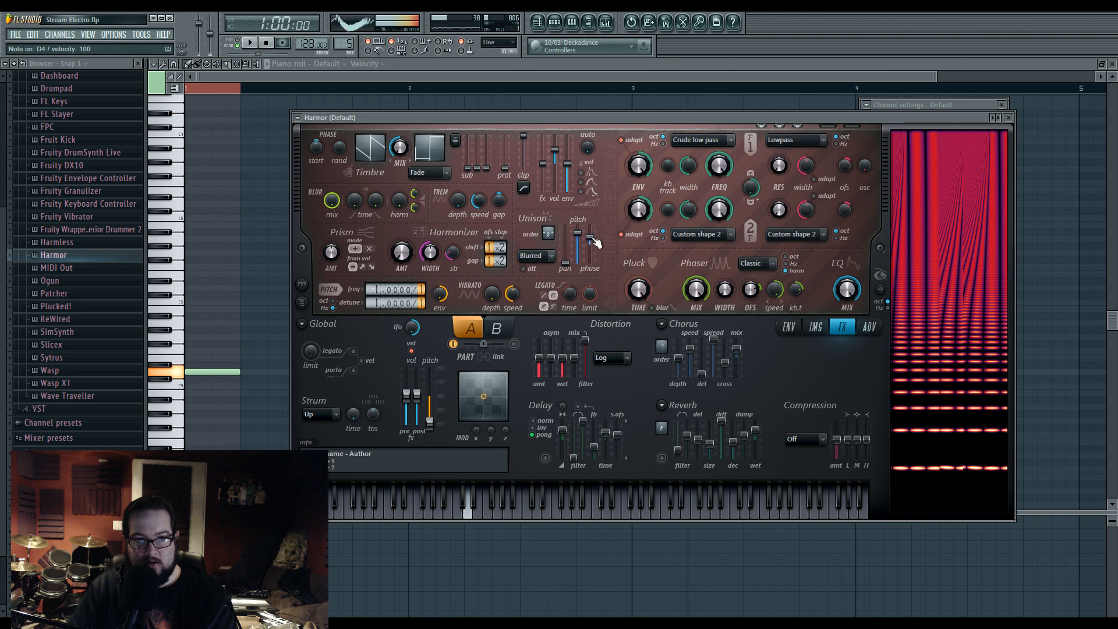
{"action": "left_click_drag", "start_coordinate": [589, 237], "coordinate": [590, 239]}
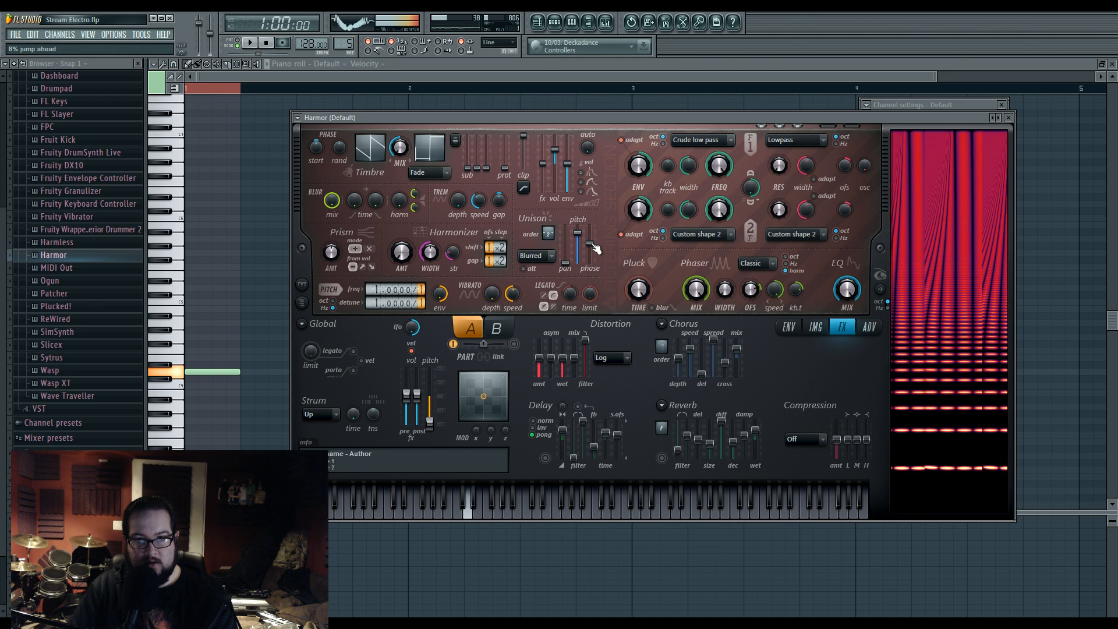
Step: Try the Hill distortion type and set the unison type to Uniform
{"action": "left_click", "coordinate": [612, 357]}
{"action": "left_click", "coordinate": [621, 396]}
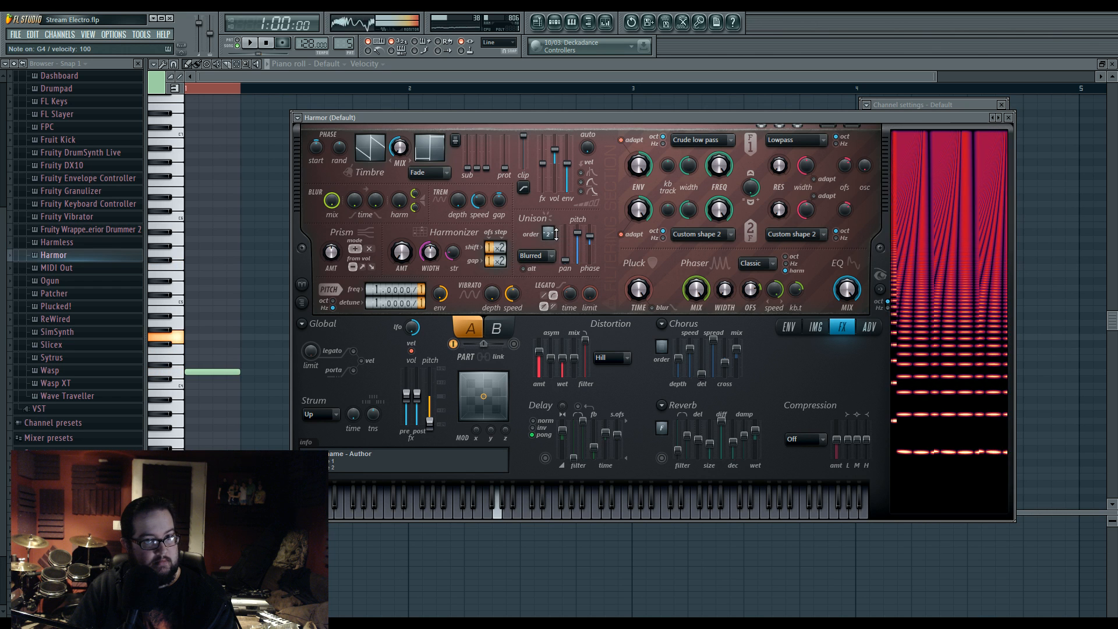
{"action": "left_click", "coordinate": [540, 258]}
{"action": "left_click", "coordinate": [537, 290]}
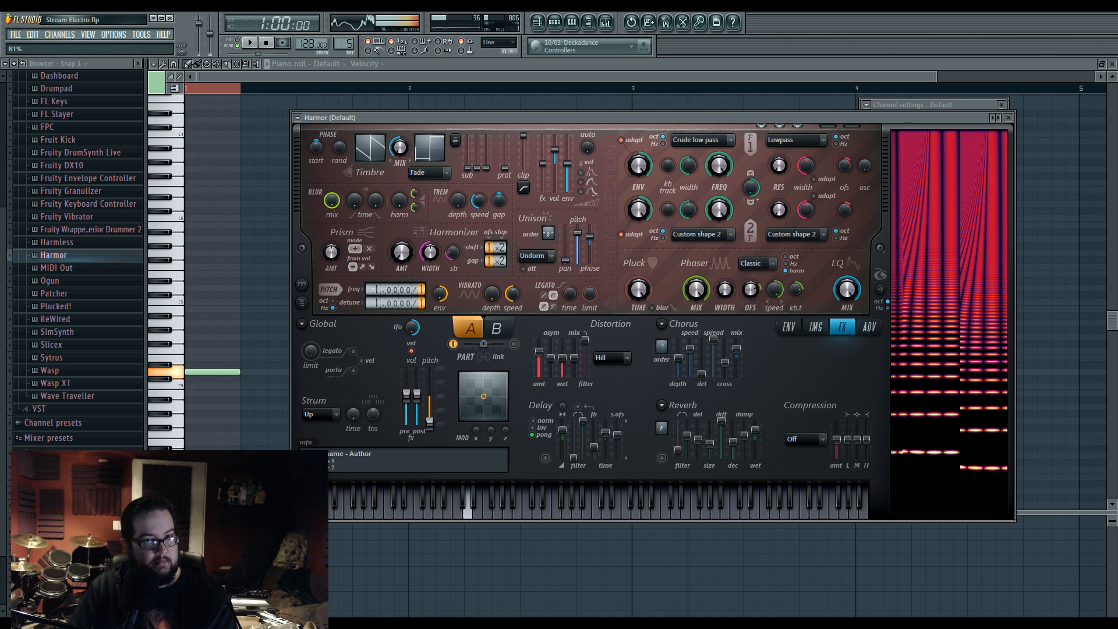
Step: Switch the distortion type back to Log and adjust the unison phase and pitch thickness
{"action": "left_click", "coordinate": [610, 357]}
{"action": "left_click", "coordinate": [611, 425]}
{"action": "left_click_drag", "start_coordinate": [590, 235], "coordinate": [594, 246]}
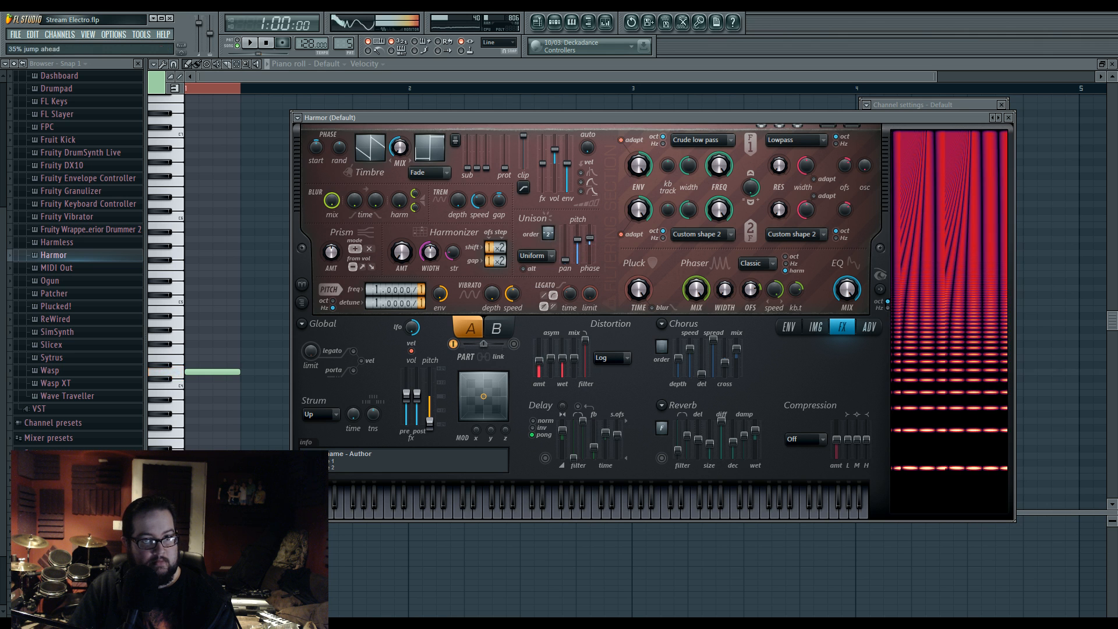
{"action": "left_click_drag", "start_coordinate": [577, 241], "coordinate": [580, 239]}
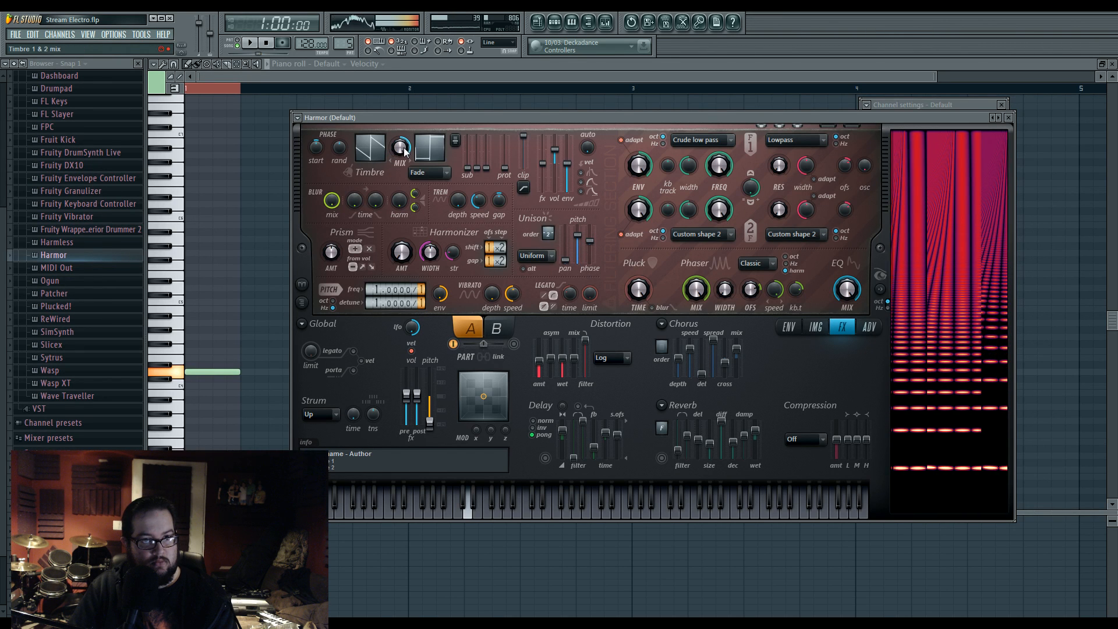
Step: Set Harmor's pitch detune to 2.0000 and its compression to Burning
{"action": "left_click_drag", "start_coordinate": [367, 312], "coordinate": [376, 310]}
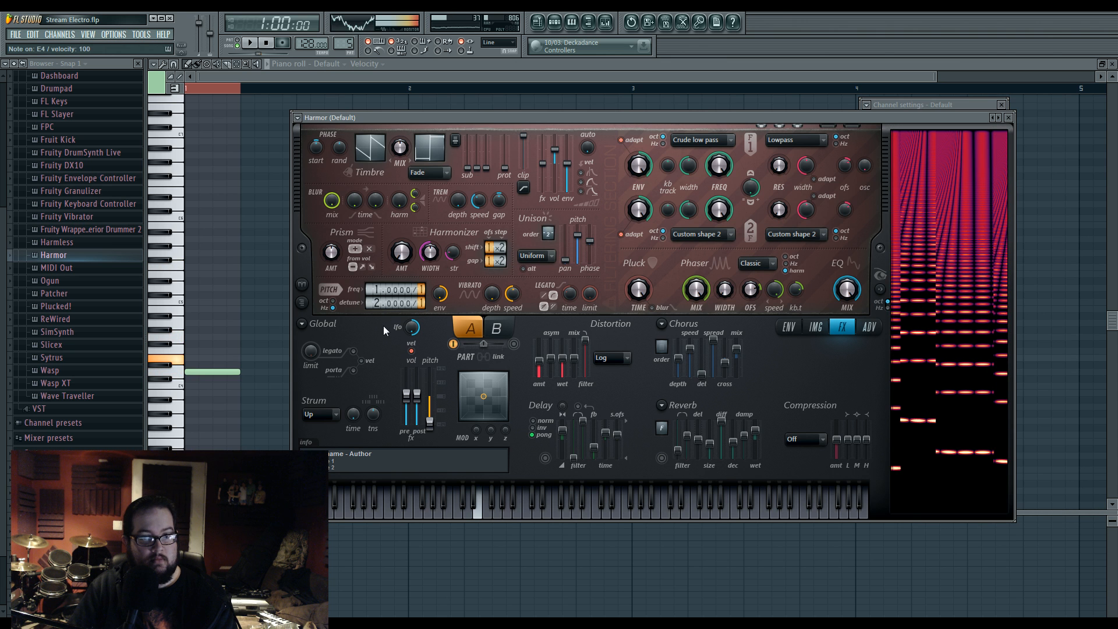
{"action": "left_click", "coordinate": [803, 439]}
{"action": "left_click", "coordinate": [800, 501]}
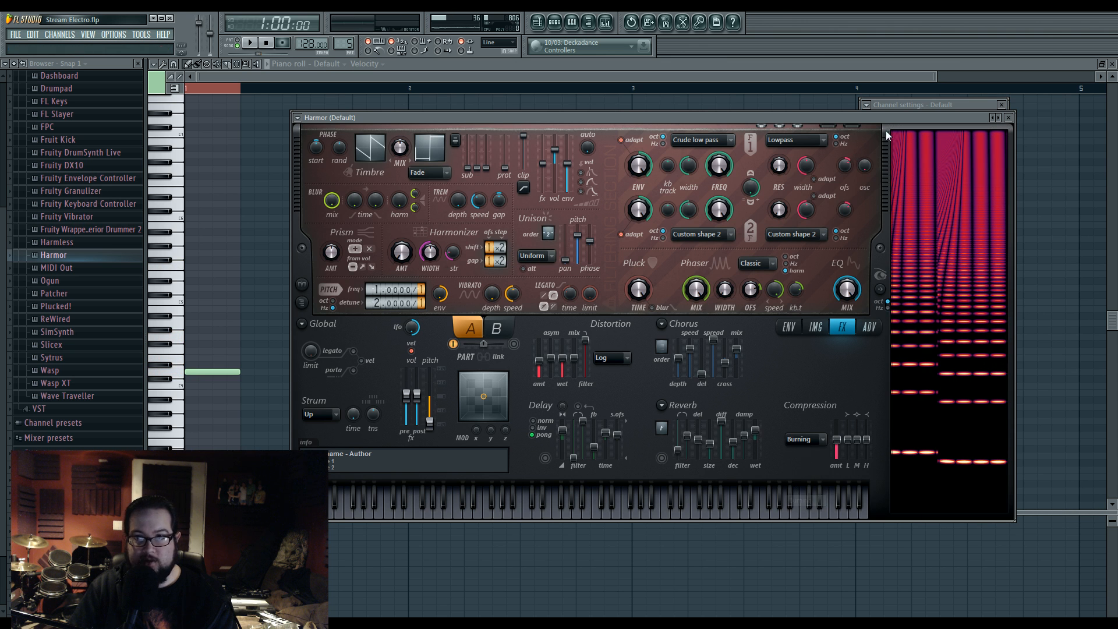
Step: Return to the playlist and play the section from bar 33 to hear the new Harmor sound in context
{"action": "left_click", "coordinate": [931, 105]}
{"action": "left_click", "coordinate": [554, 22]}
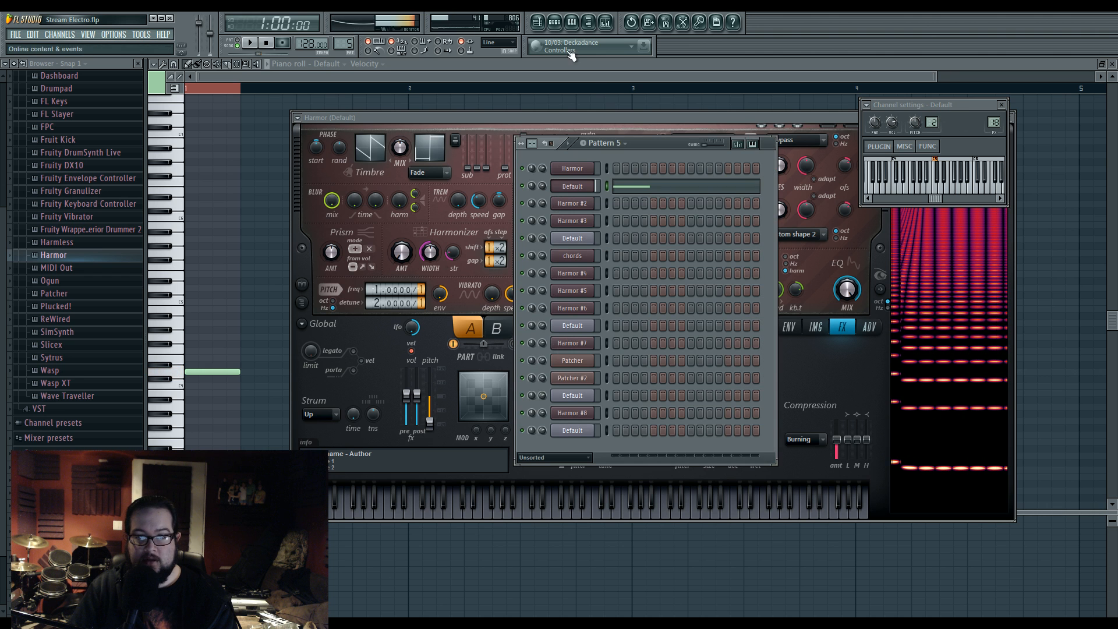
{"action": "left_click", "coordinate": [537, 22]}
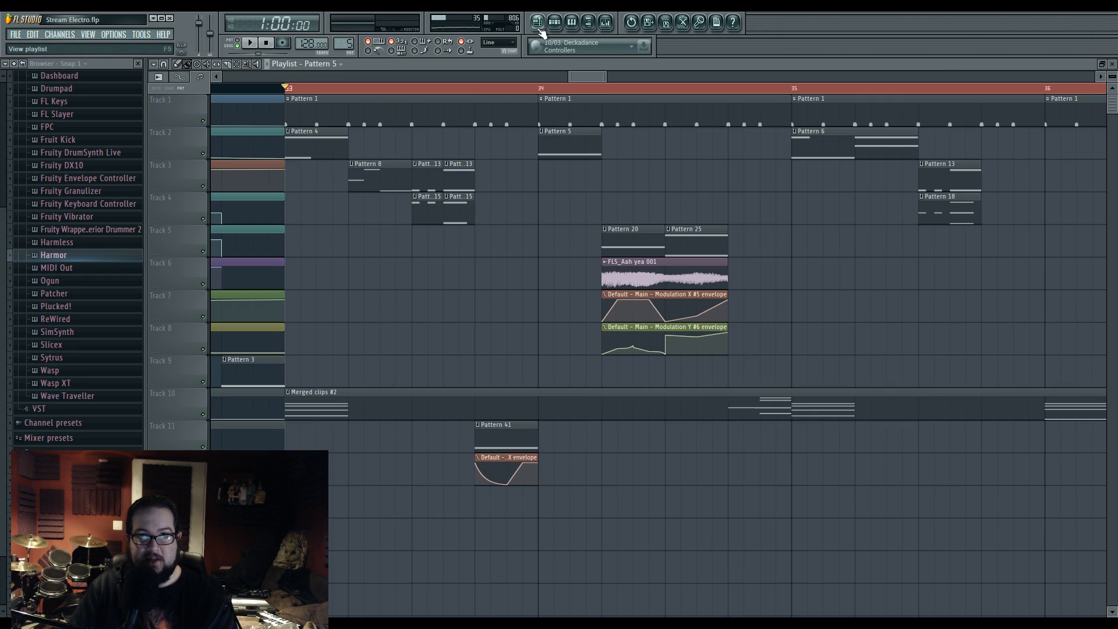
{"action": "key", "text": "space"}
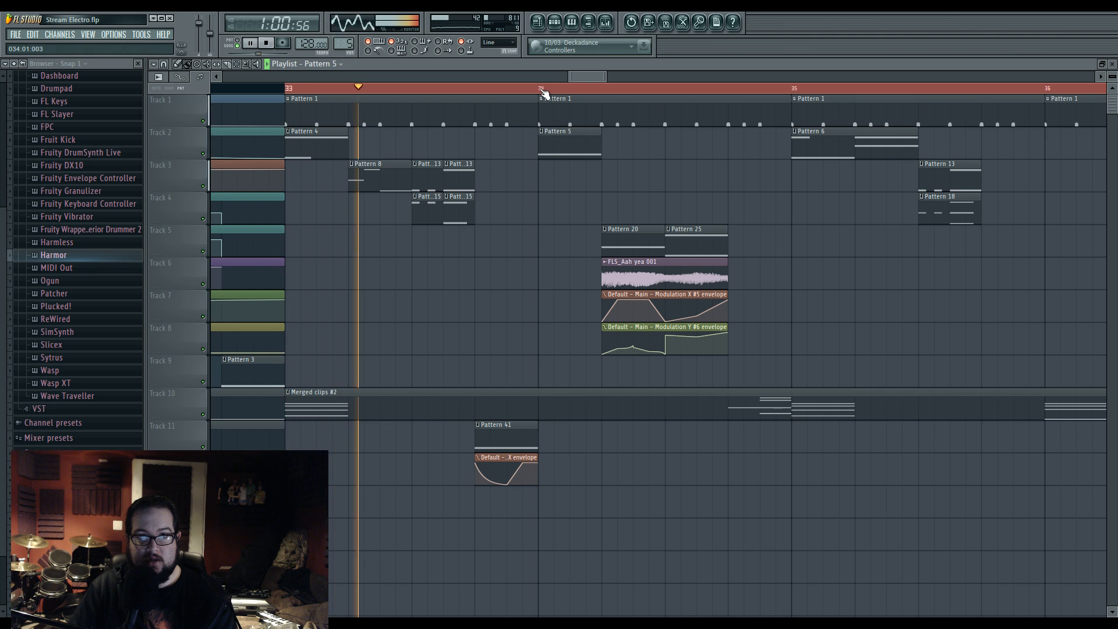
{"action": "key", "text": "space"}
{"action": "key", "text": "space"}
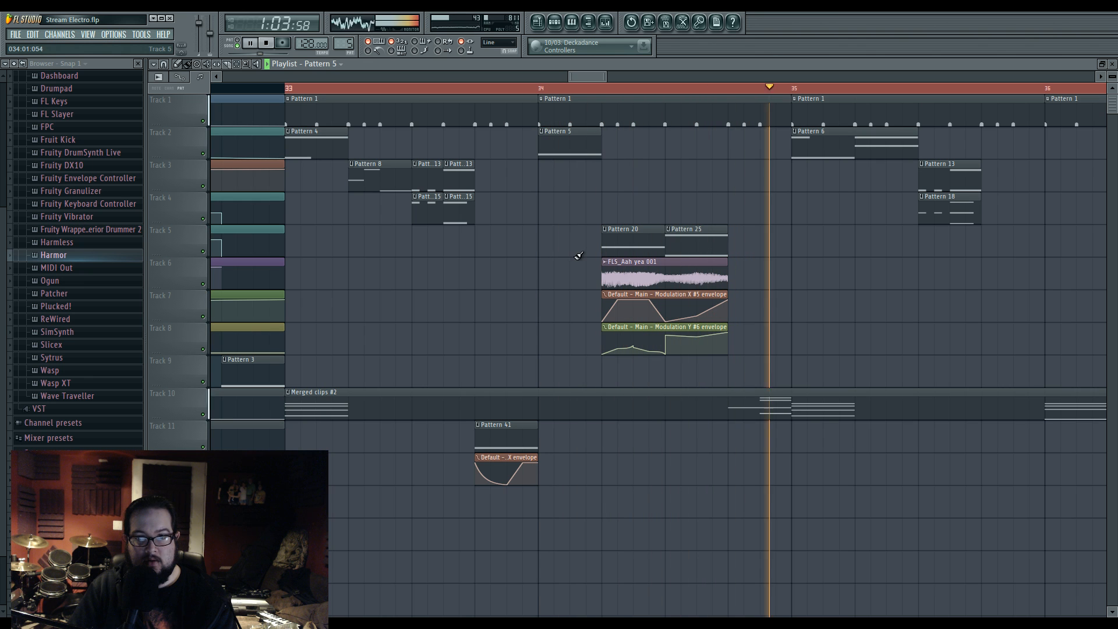
{"action": "key", "text": "space"}
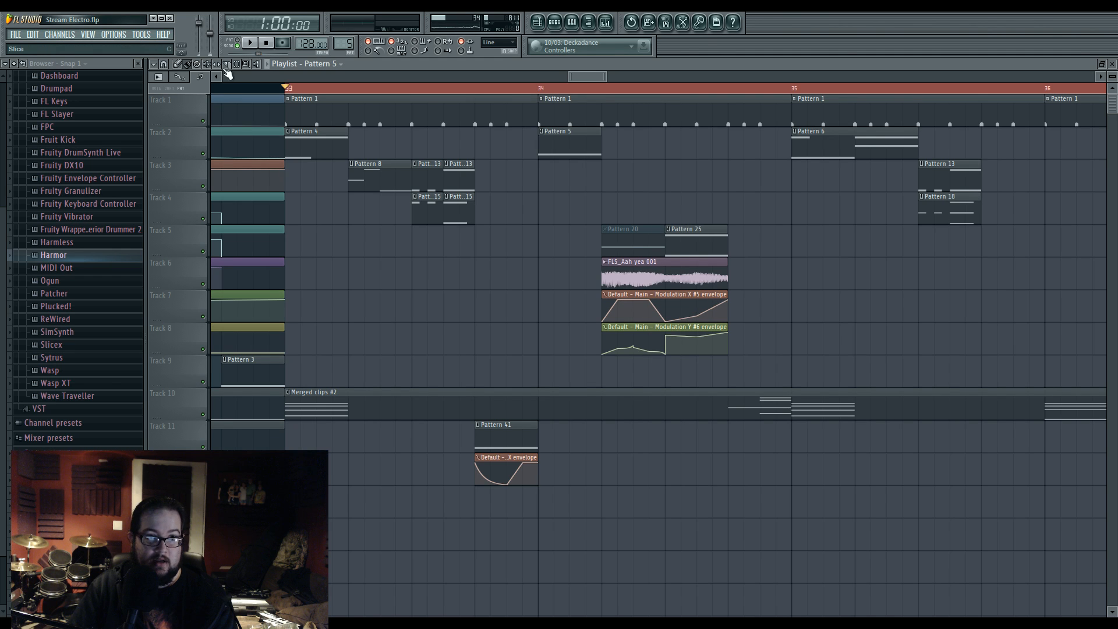
Step: Slice the vocal and modulation envelope clips on Tracks 6 to 8 at beat 3 of bar 34 and remove their first halves
{"action": "left_click_drag", "start_coordinate": [672, 322], "coordinate": [670, 321]}
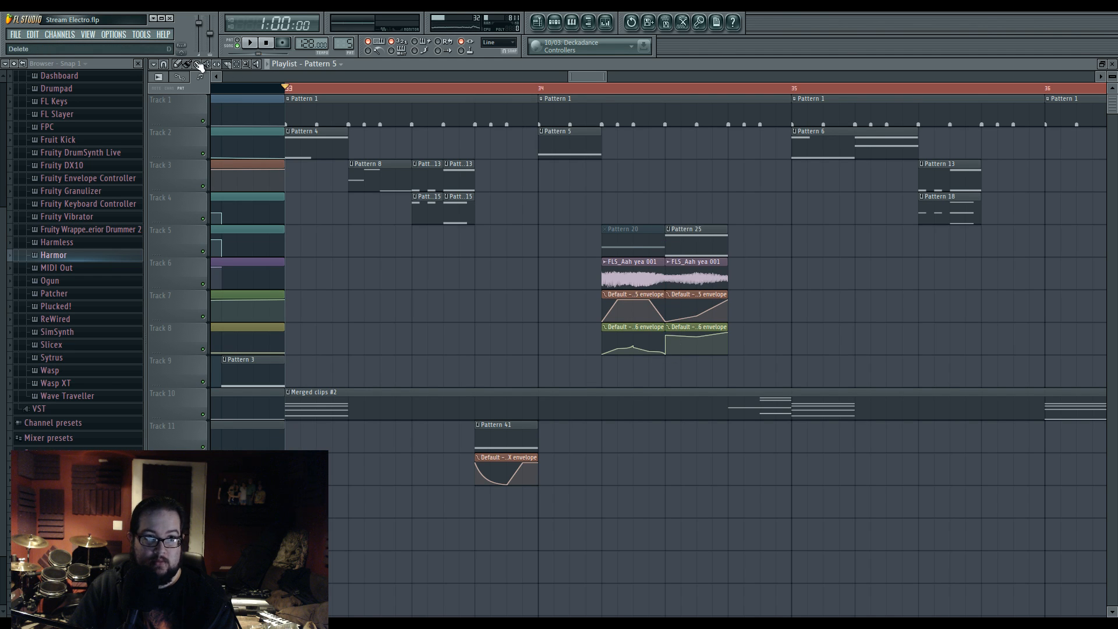
{"action": "left_click_drag", "start_coordinate": [616, 267], "coordinate": [632, 355]}
{"action": "key", "text": "space"}
Step: Extend the Pattern 5 clip at bar 34 and its D4 note to two beats, and audition the result
{"action": "left_click_drag", "start_coordinate": [600, 150], "coordinate": [664, 153]}
{"action": "double_click", "coordinate": [651, 151]}
{"action": "left_click_drag", "start_coordinate": [240, 373], "coordinate": [296, 381]}
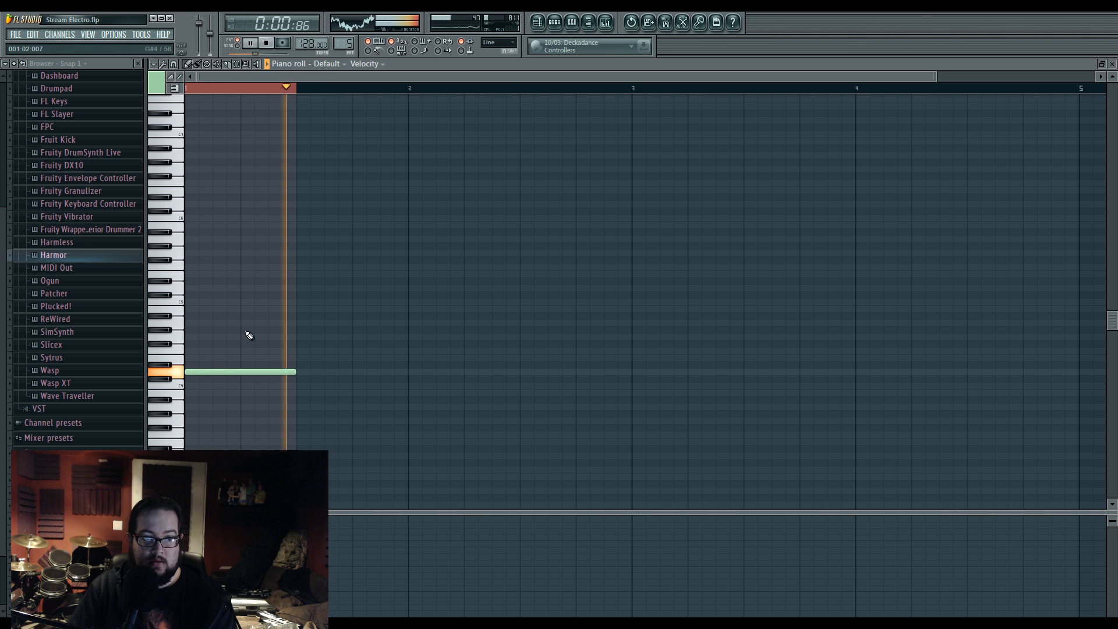
{"action": "key", "text": "space"}
Step: Audition the two-beat note of Pattern 5 at higher and lower pitches and return it to D4
{"action": "left_click_drag", "start_coordinate": [200, 370], "coordinate": [194, 169]}
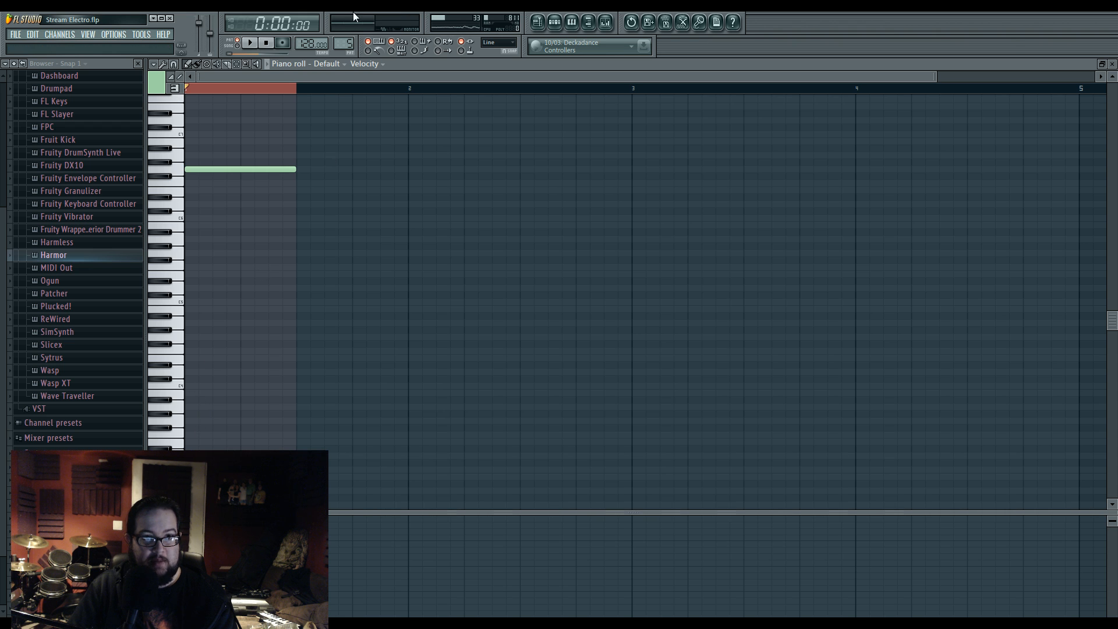
{"action": "left_click", "coordinate": [249, 43]}
{"action": "key", "text": "space"}
{"action": "left_click_drag", "start_coordinate": [195, 170], "coordinate": [194, 368]}
{"action": "key", "text": "space"}
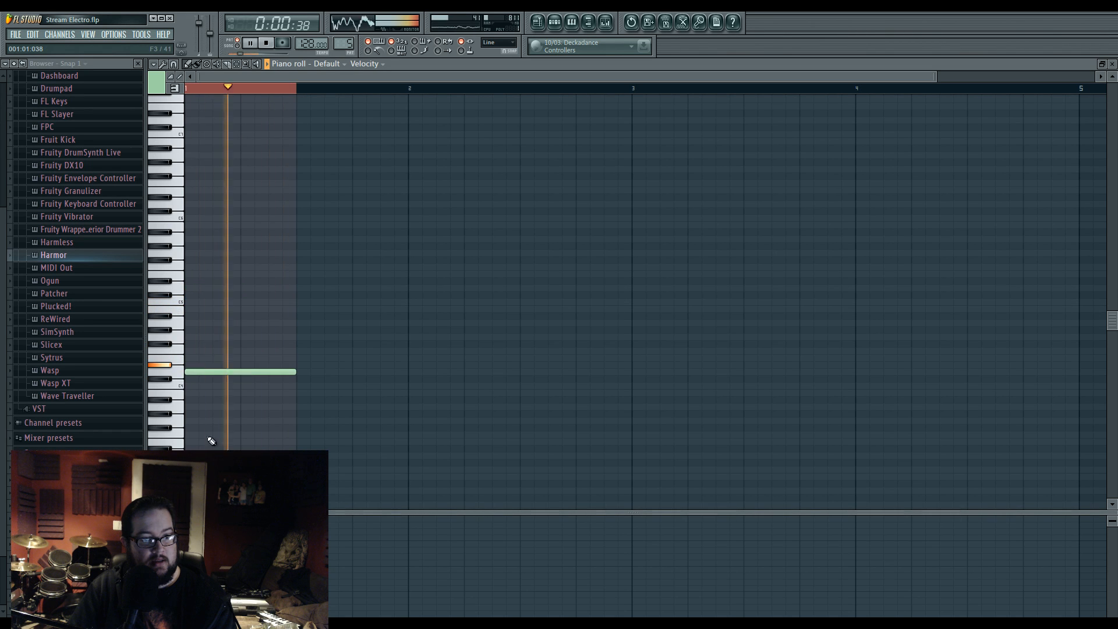
{"action": "right_click", "coordinate": [225, 373]}
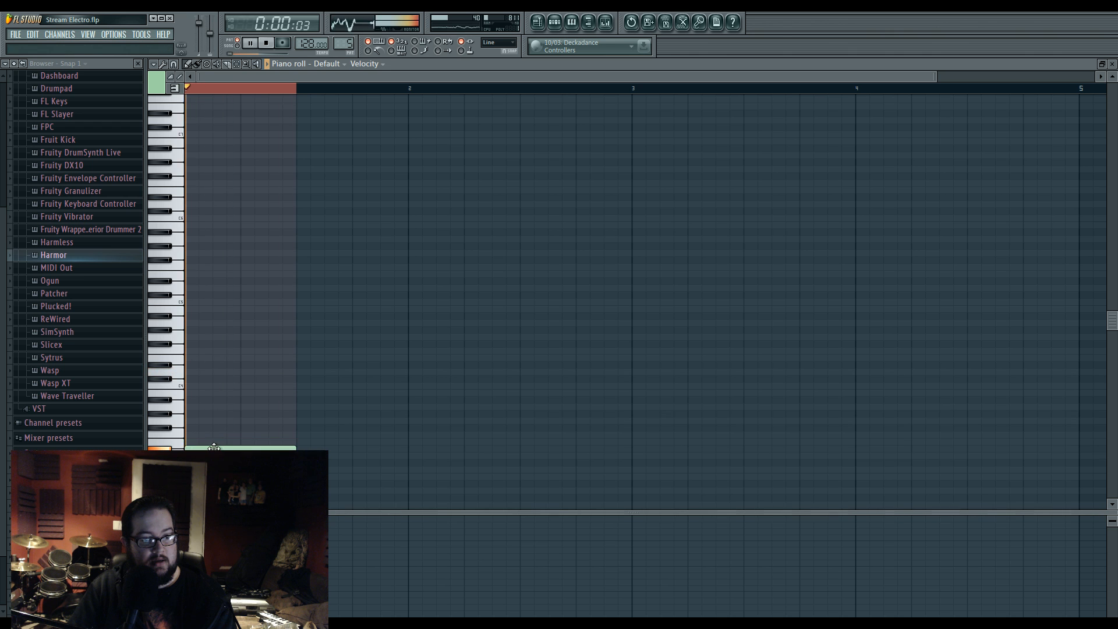
{"action": "left_click", "coordinate": [199, 371]}
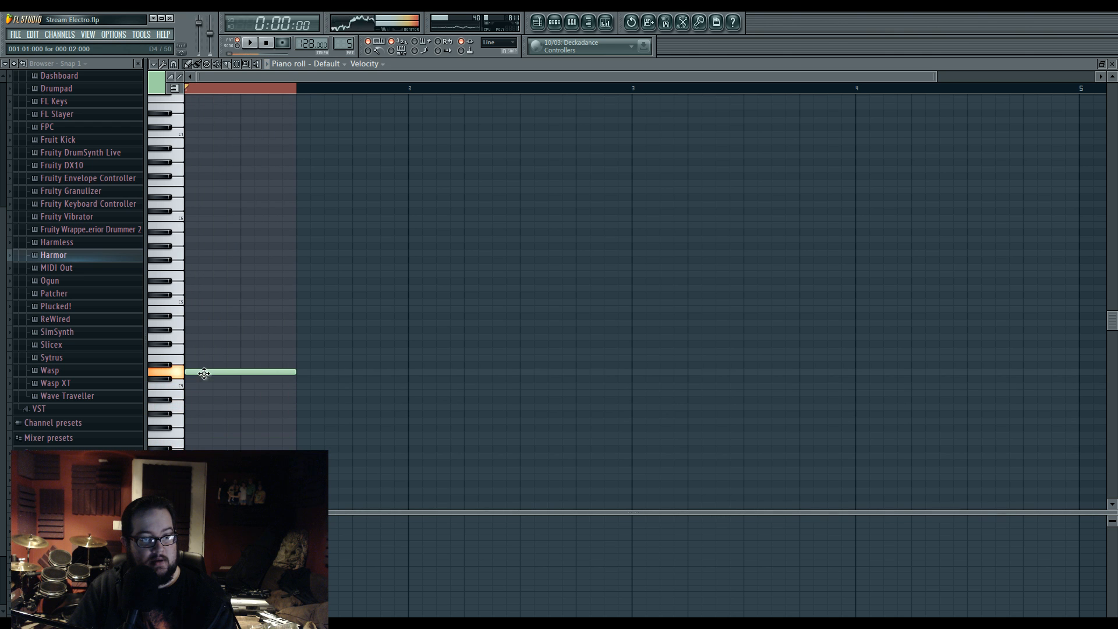
Step: Move the two-beat D4 note up two octaves to D6 and add a half-beat D4 note at the pattern's start
{"action": "key", "text": "space"}
{"action": "left_click_drag", "start_coordinate": [200, 371], "coordinate": [199, 199]}
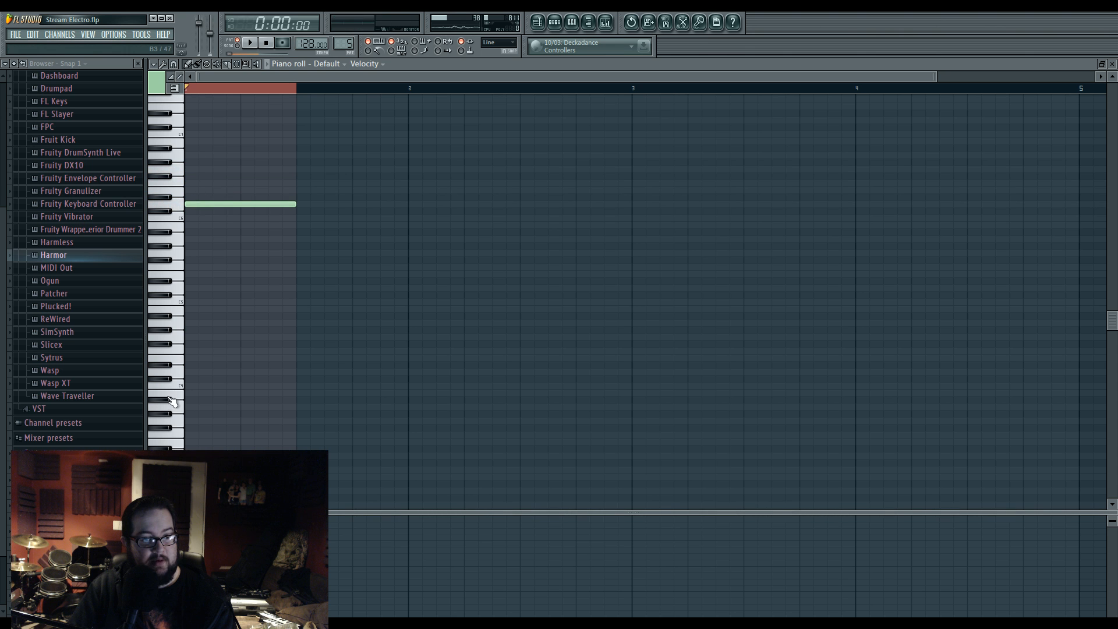
{"action": "left_click", "coordinate": [199, 373]}
{"action": "key", "text": "space"}
{"action": "left_click_drag", "start_coordinate": [298, 373], "coordinate": [212, 373]}
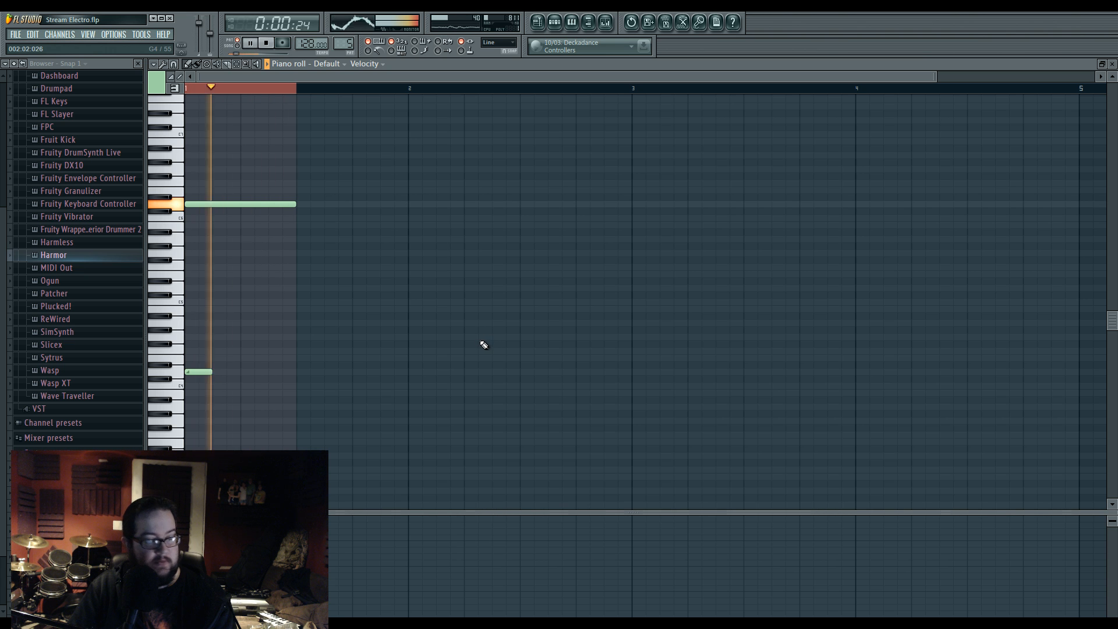
Step: Reopen Harmor during pattern playback and reshape part A's harmonic unison pitch envelope into a steep initial dip followed by a nearly straight rise
{"action": "left_click", "coordinate": [555, 22]}
{"action": "left_click", "coordinate": [538, 23]}
{"action": "key", "text": "space"}
{"action": "left_click", "coordinate": [555, 22]}
{"action": "left_click", "coordinate": [579, 187]}
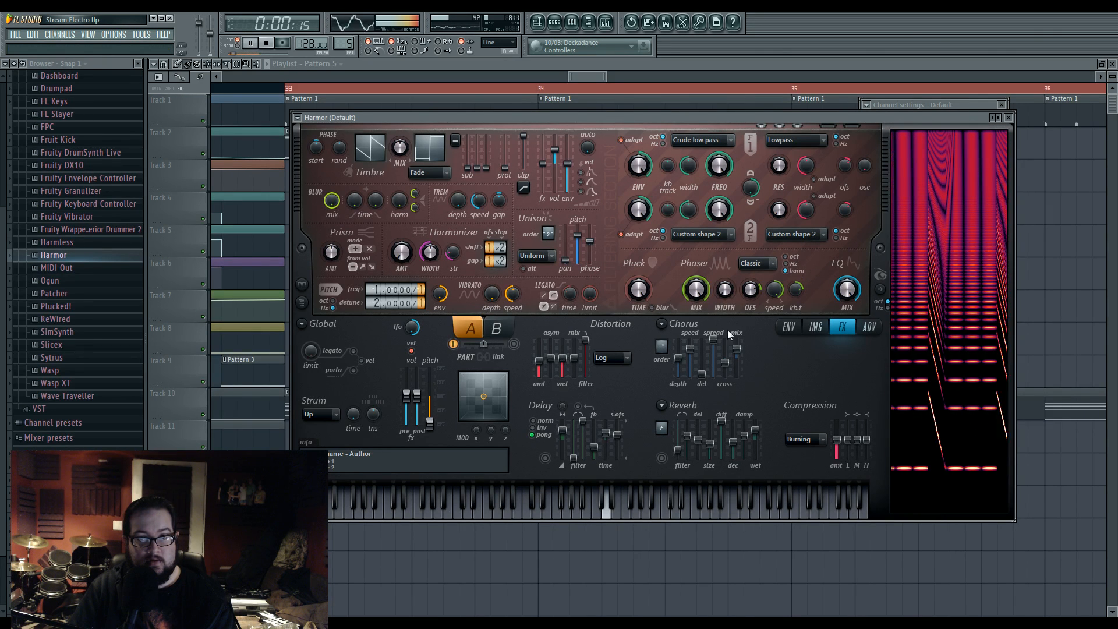
{"action": "left_click", "coordinate": [788, 326]}
{"action": "mouse_move", "coordinate": [717, 394]}
{"action": "left_mouse_down"}
{"action": "mouse_move", "coordinate": [718, 359]}
{"action": "mouse_move", "coordinate": [717, 391]}
{"action": "left_mouse_up"}
{"action": "left_click_drag", "start_coordinate": [552, 454], "coordinate": [536, 451]}
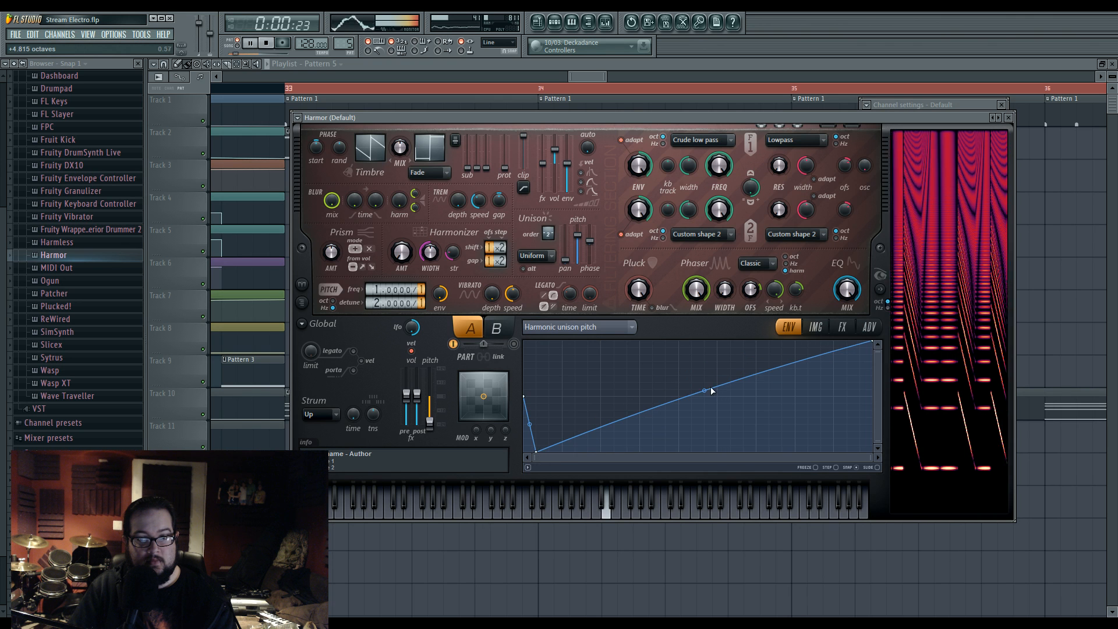
{"action": "left_click_drag", "start_coordinate": [710, 390], "coordinate": [840, 385]}
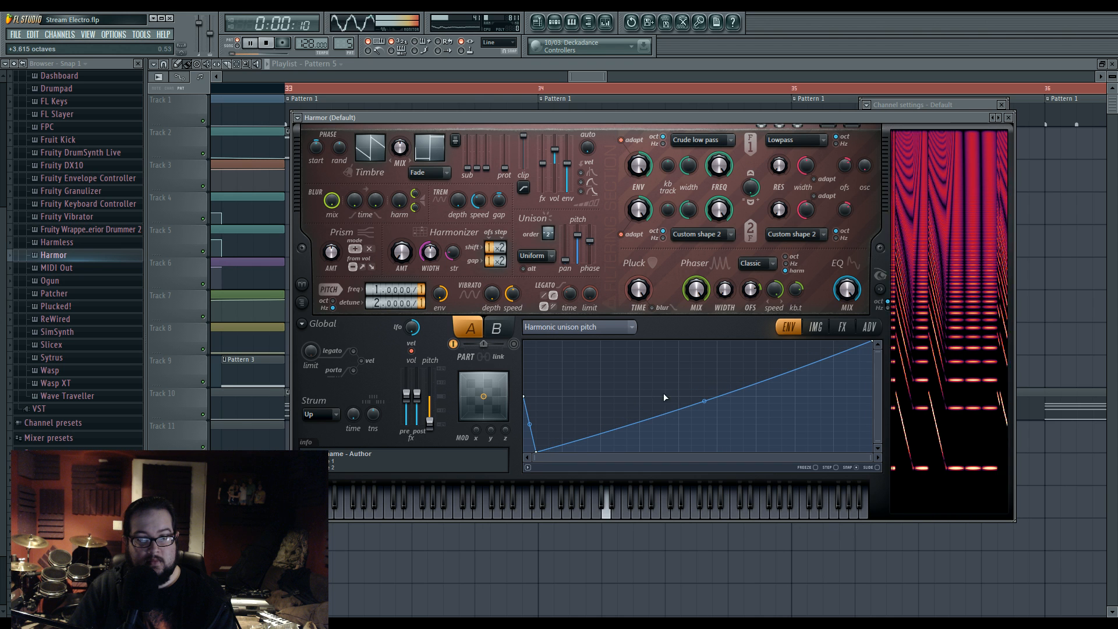
{"action": "left_click_drag", "start_coordinate": [702, 400], "coordinate": [704, 393]}
{"action": "key", "text": "space"}
Step: Copy Harmor's part A and paste it into part B
{"action": "left_click", "coordinate": [301, 323]}
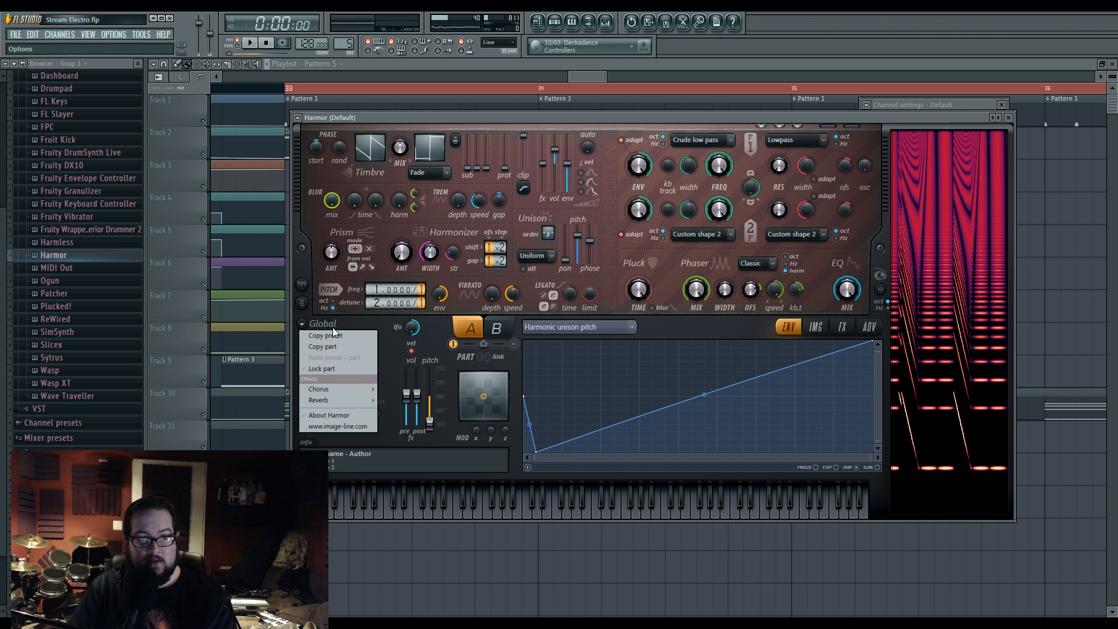
{"action": "left_click", "coordinate": [346, 349]}
{"action": "left_click", "coordinate": [496, 328]}
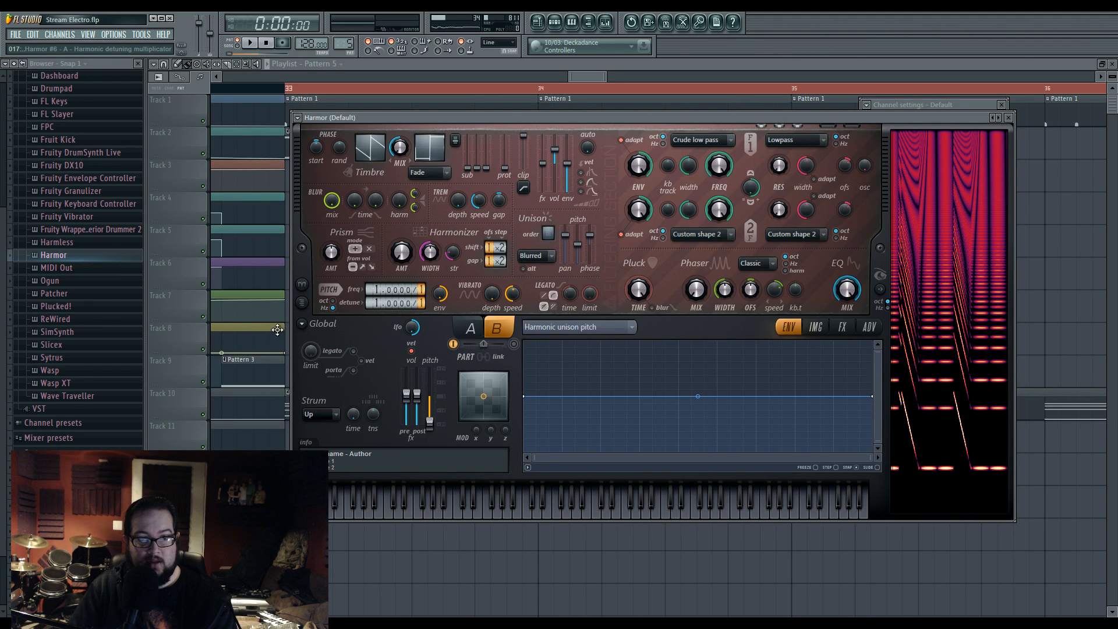
{"action": "left_click", "coordinate": [302, 325]}
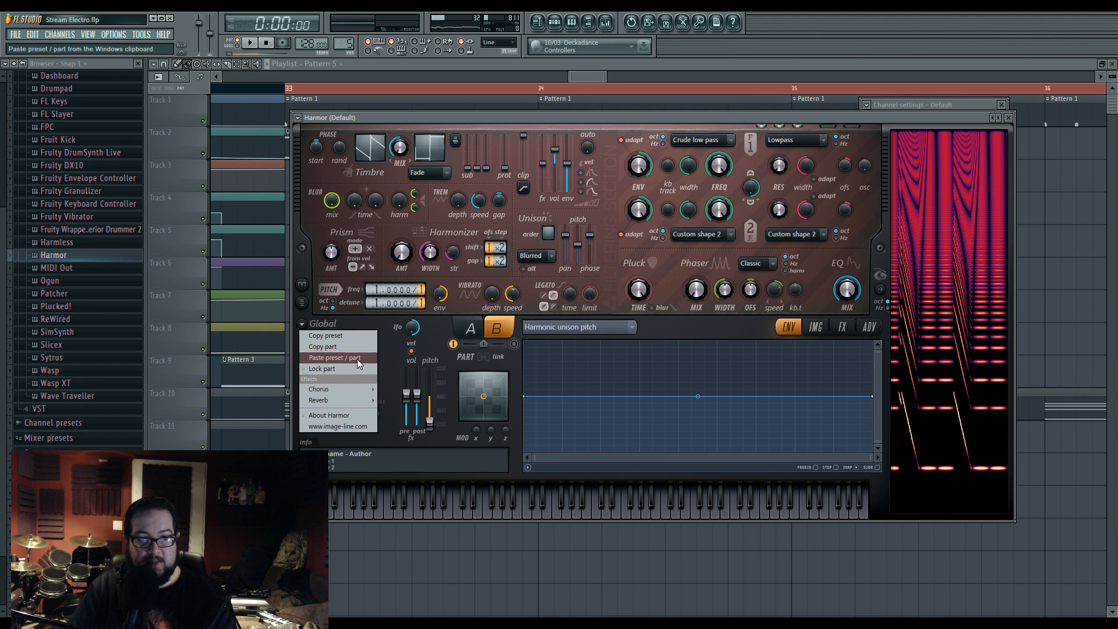
{"action": "left_click", "coordinate": [353, 362]}
Step: Change part B's pitch detune and adjust its unison pitch and phase amounts while the pattern plays
{"action": "key", "text": "space"}
{"action": "left_click_drag", "start_coordinate": [577, 235], "coordinate": [578, 252]}
{"action": "left_click_drag", "start_coordinate": [379, 303], "coordinate": [379, 310]}
{"action": "left_click_drag", "start_coordinate": [576, 250], "coordinate": [582, 236]}
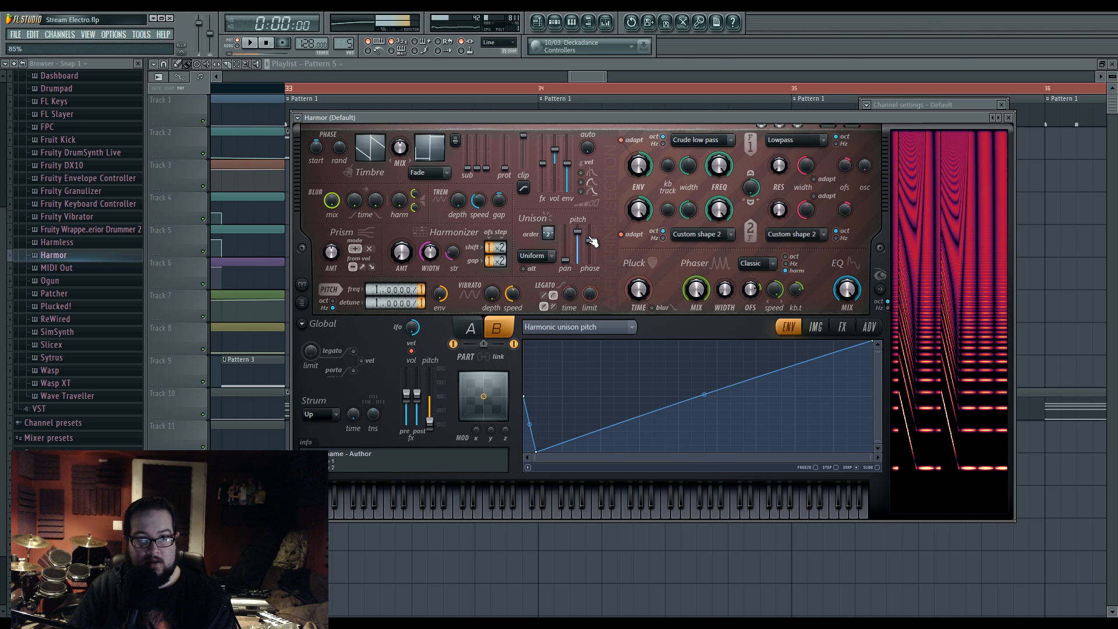
{"action": "left_click", "coordinate": [595, 247]}
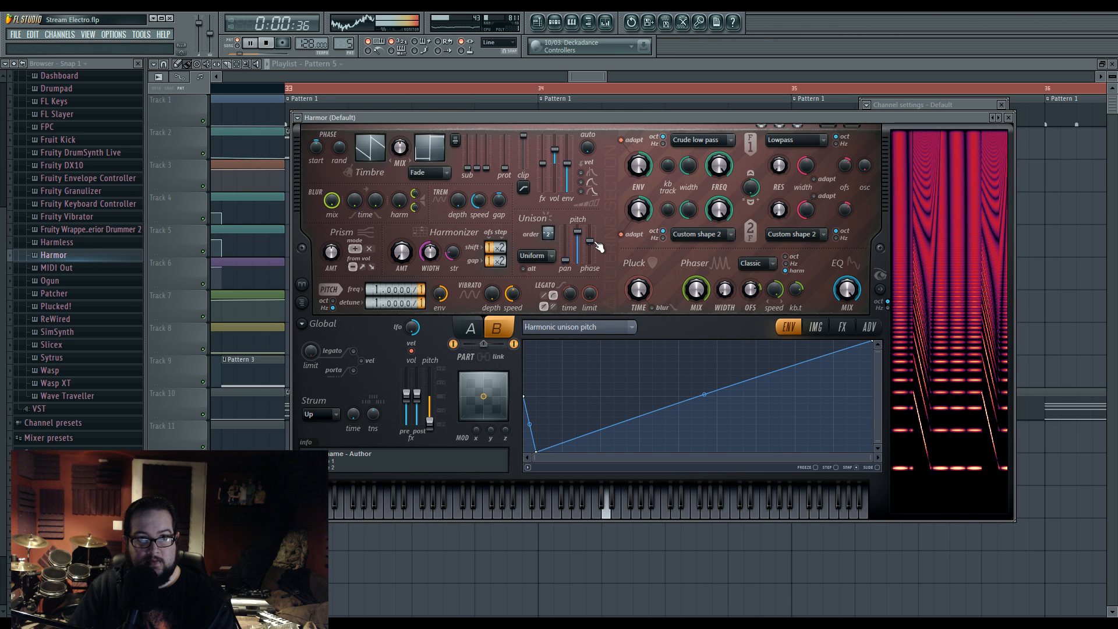
Step: Load Maximus into the first effect slot of mixer Insert 18 and audition Harmor through it
{"action": "left_click", "coordinate": [605, 22]}
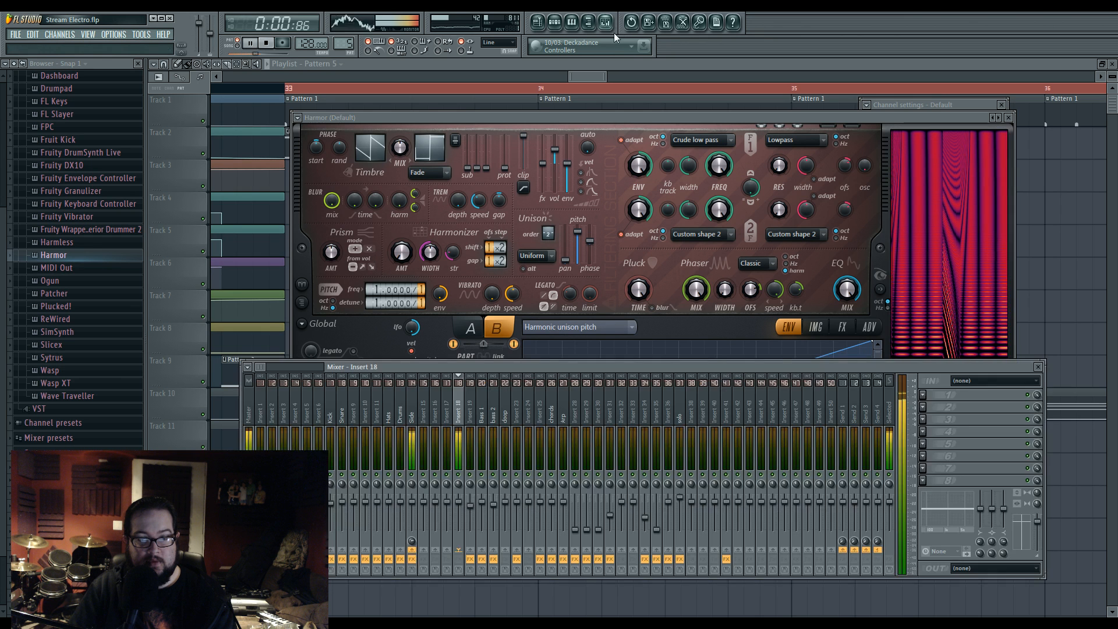
{"action": "key", "text": "space"}
{"action": "left_click", "coordinate": [924, 399]}
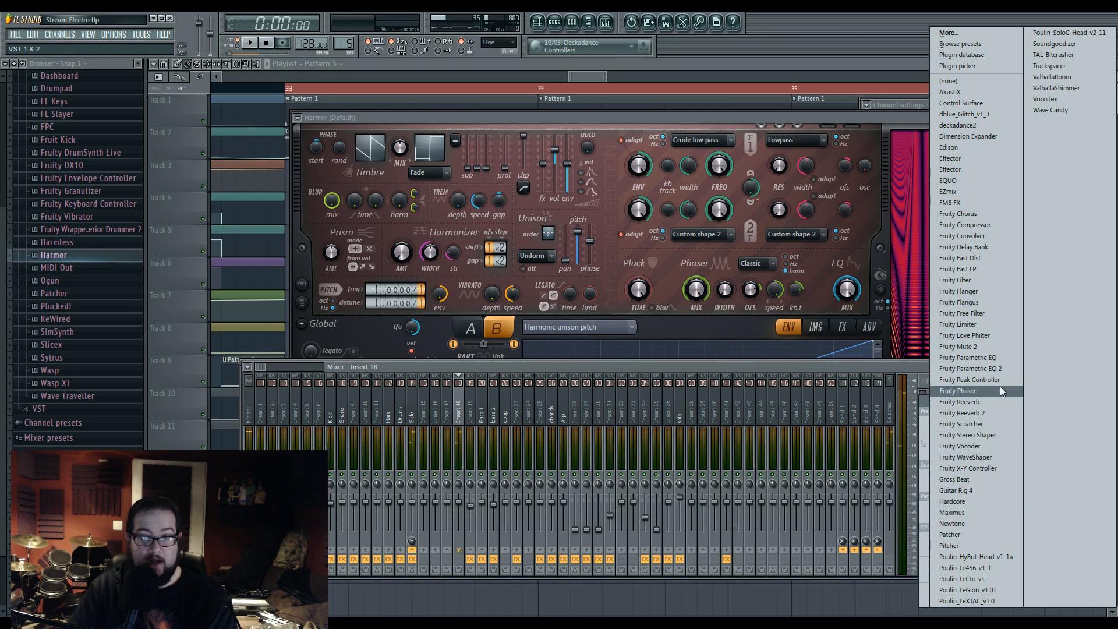
{"action": "left_click", "coordinate": [952, 513]}
{"action": "left_click", "coordinate": [499, 141]}
{"action": "left_click", "coordinate": [550, 238]}
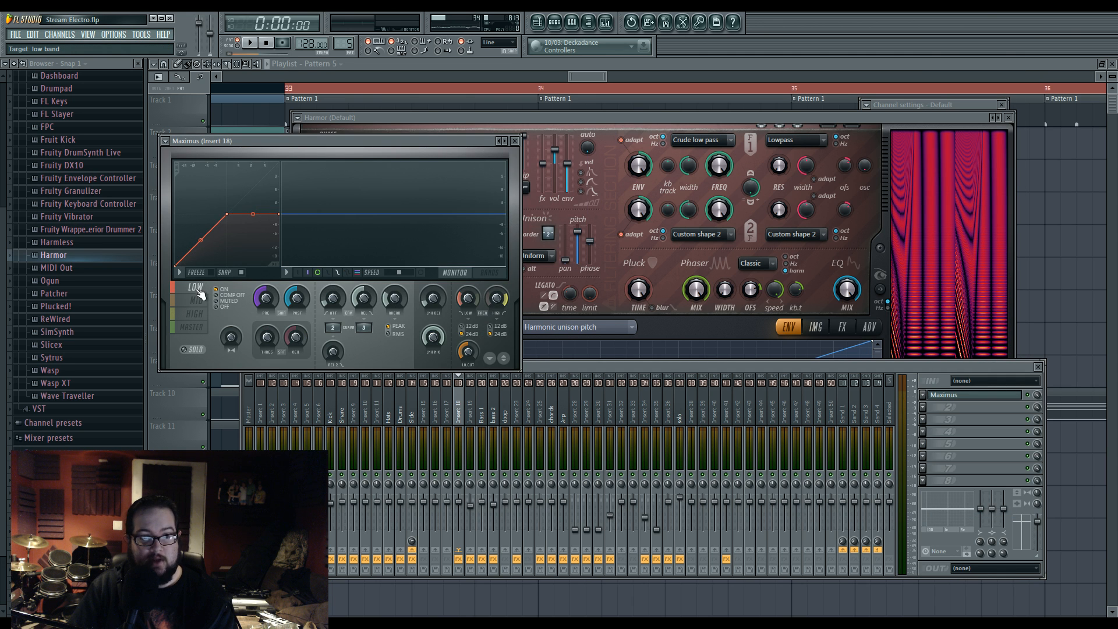
{"action": "left_click", "coordinate": [550, 255]}
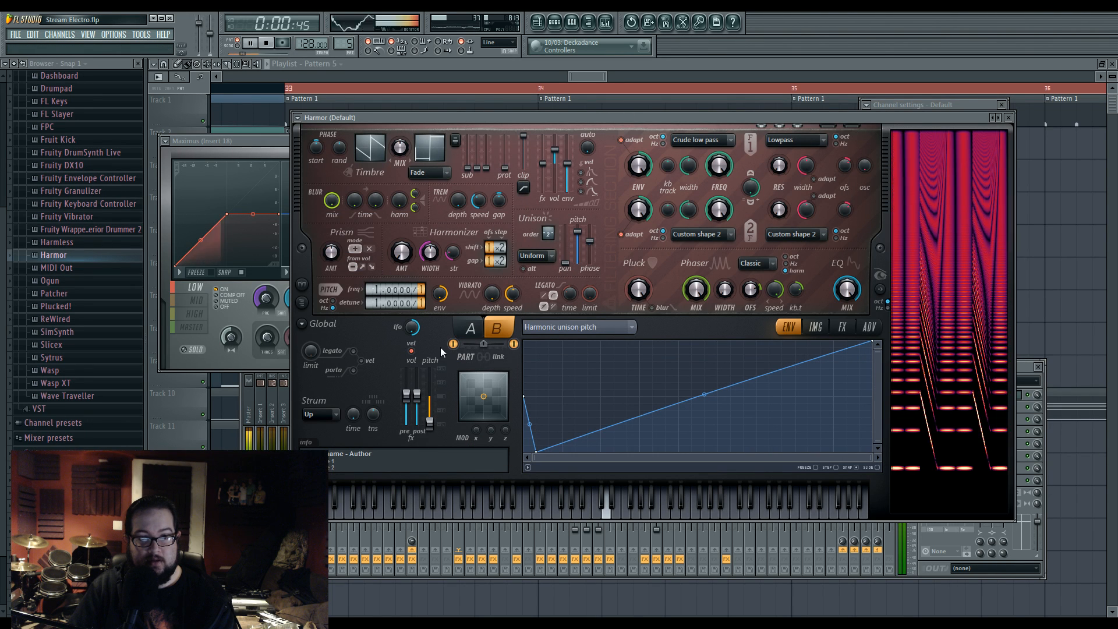
Step: Examine the playing Harmor sound in Maximus's bands view and return to the monitor view
{"action": "left_click", "coordinate": [206, 244]}
{"action": "left_click", "coordinate": [489, 273]}
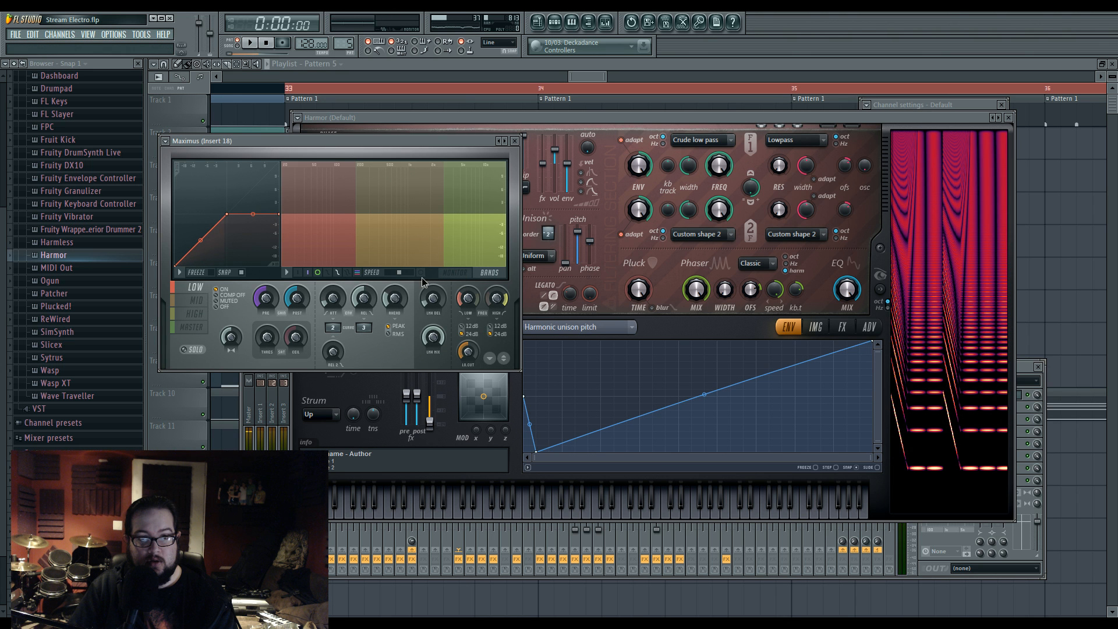
{"action": "key", "text": "space"}
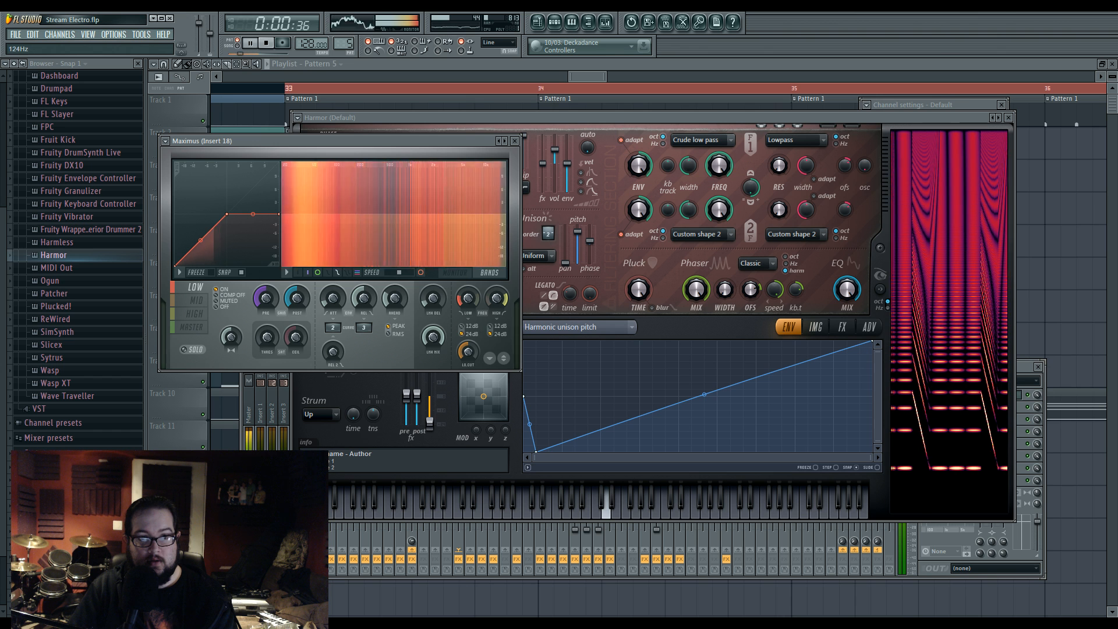
{"action": "left_click", "coordinate": [455, 272]}
{"action": "key", "text": "space"}
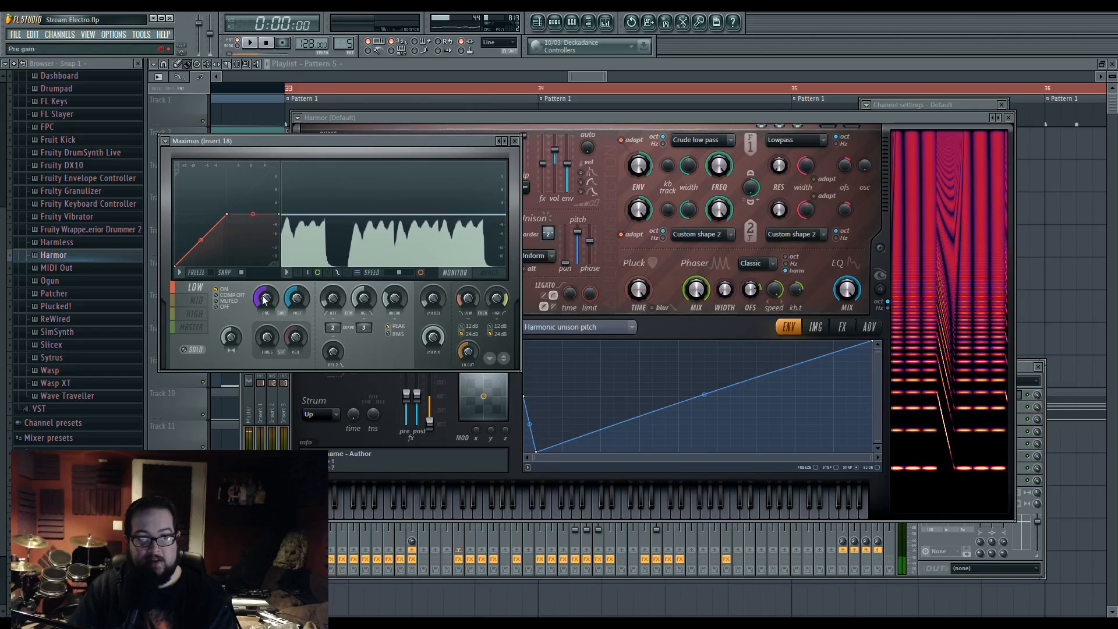
Step: Inspect Maximus's other bands and straighten the master compression curve into a full diagonal while the pattern plays
{"action": "left_click", "coordinate": [197, 301]}
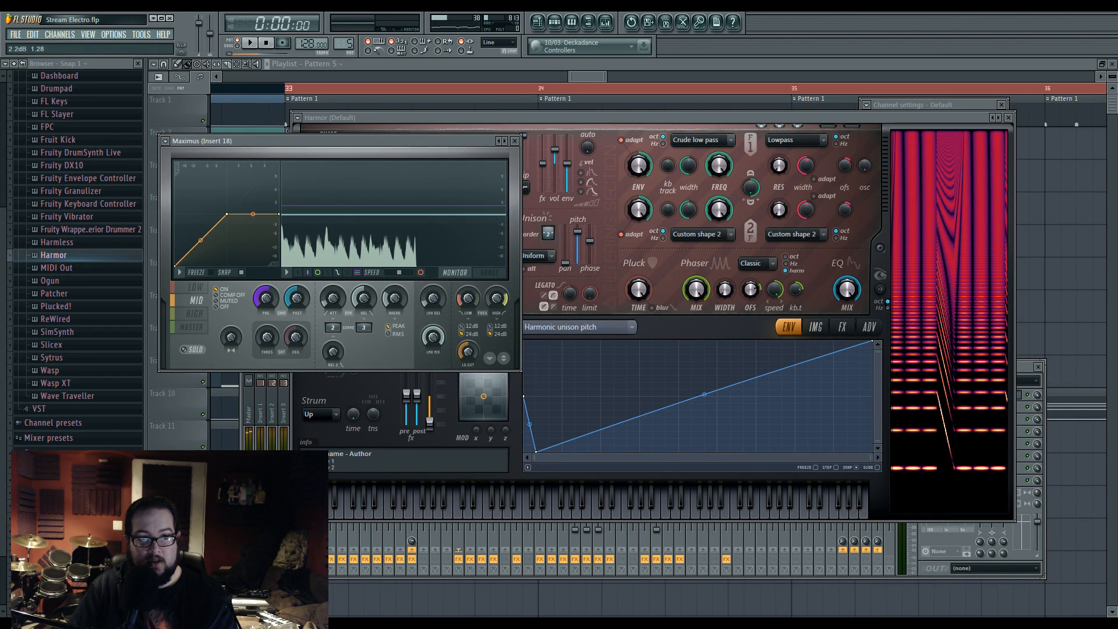
{"action": "left_click", "coordinate": [194, 313]}
{"action": "key", "text": "space"}
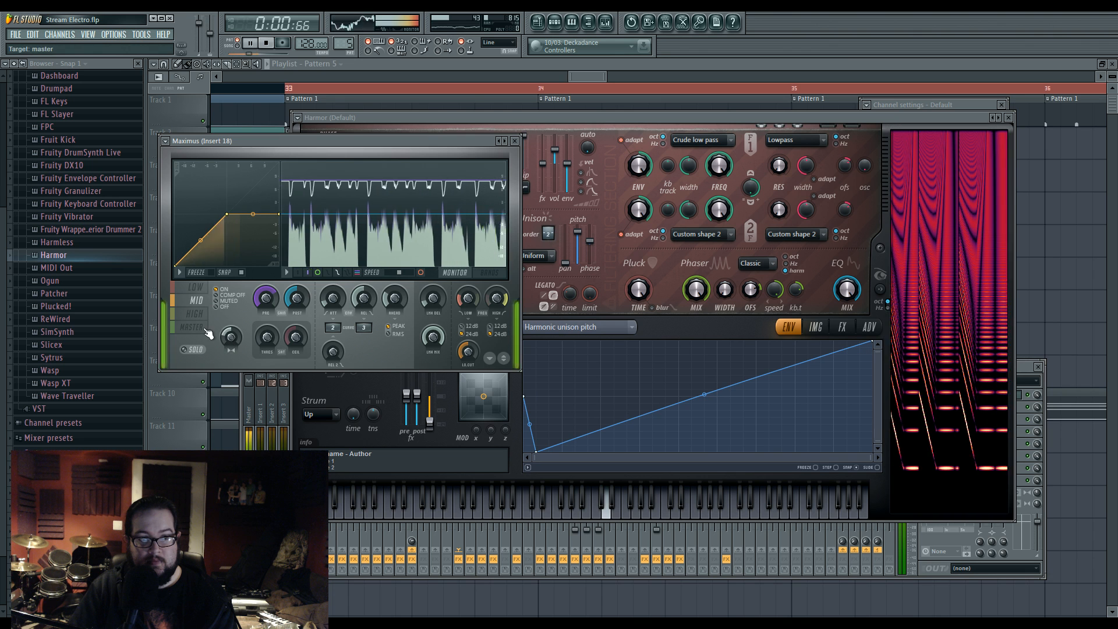
{"action": "left_click", "coordinate": [205, 330]}
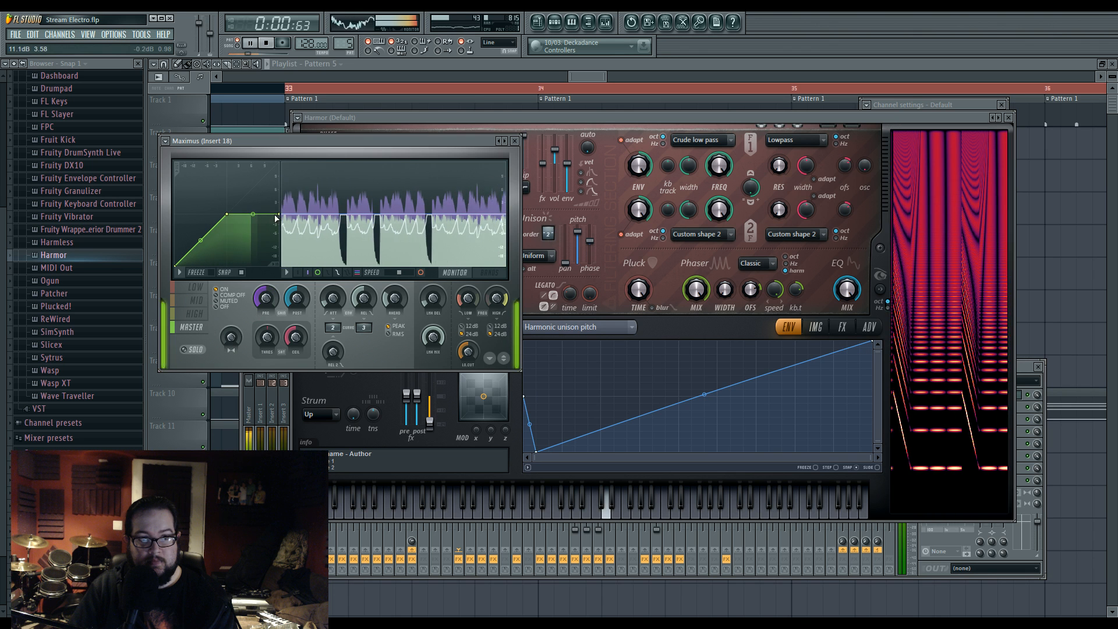
{"action": "left_click_drag", "start_coordinate": [276, 219], "coordinate": [279, 163]}
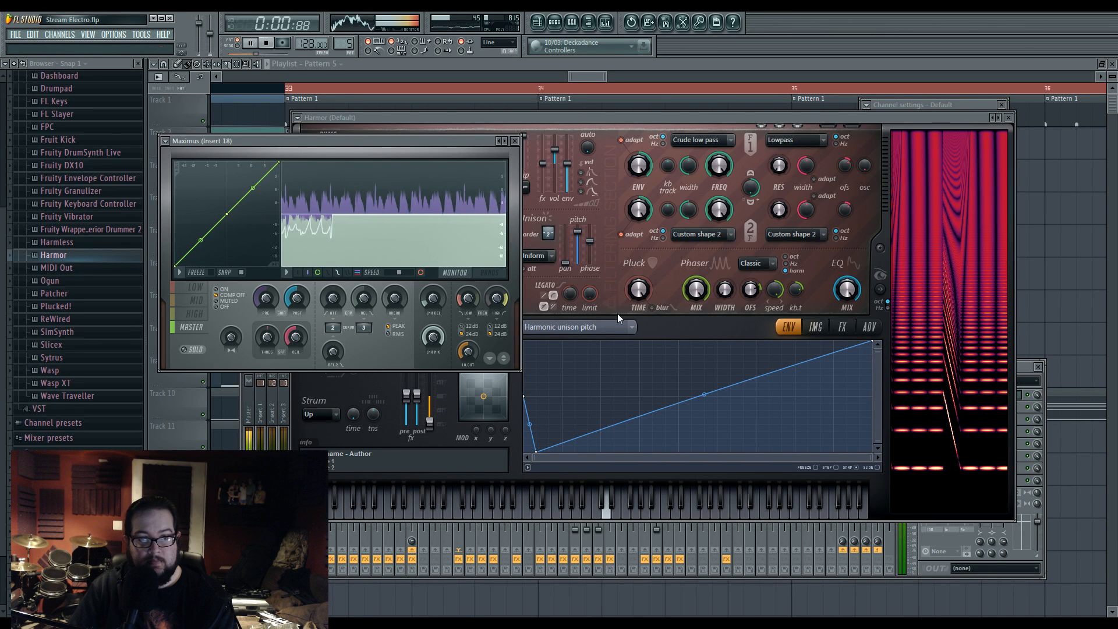
{"action": "key", "text": "F9"}
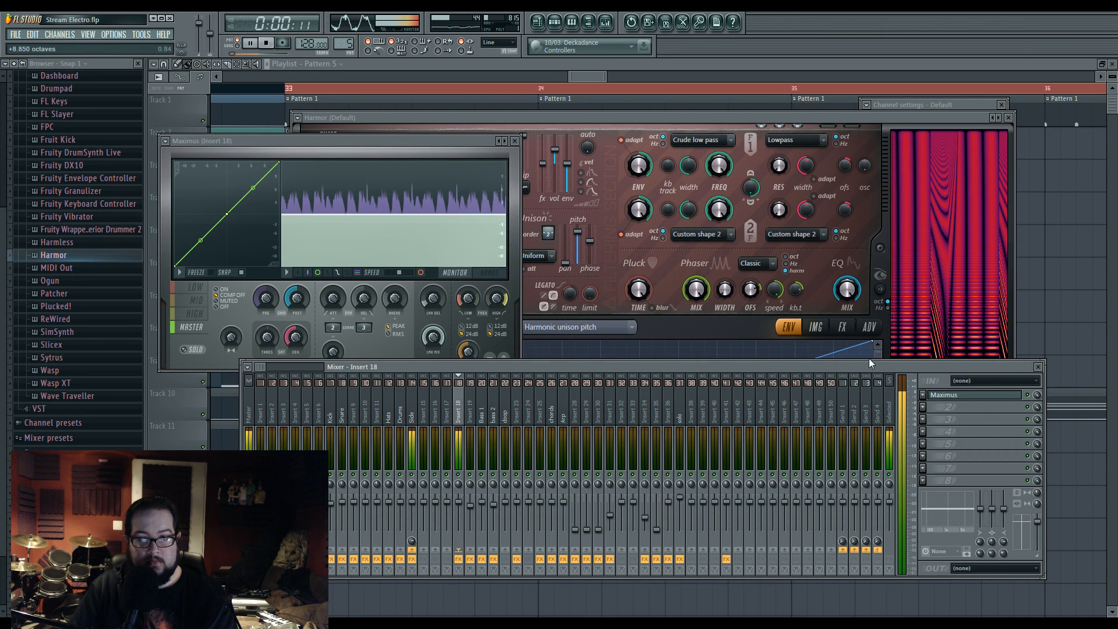
{"action": "key", "text": "space"}
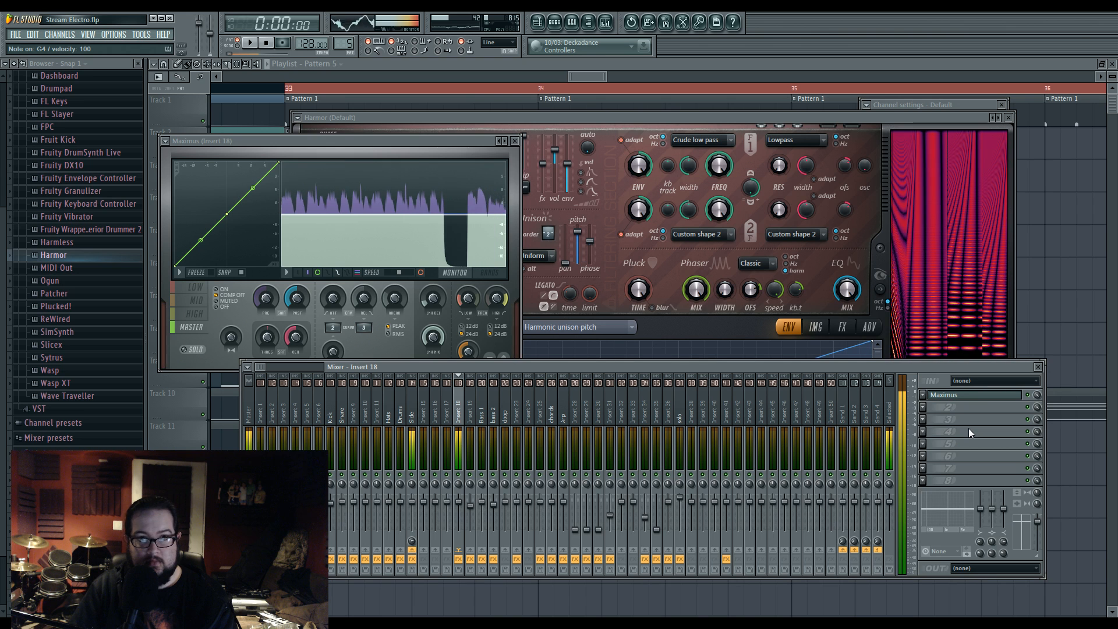
Step: Enable Harmor's reverb for part B and adjust its filter, size and wet level while the pattern plays
{"action": "left_click", "coordinate": [818, 125]}
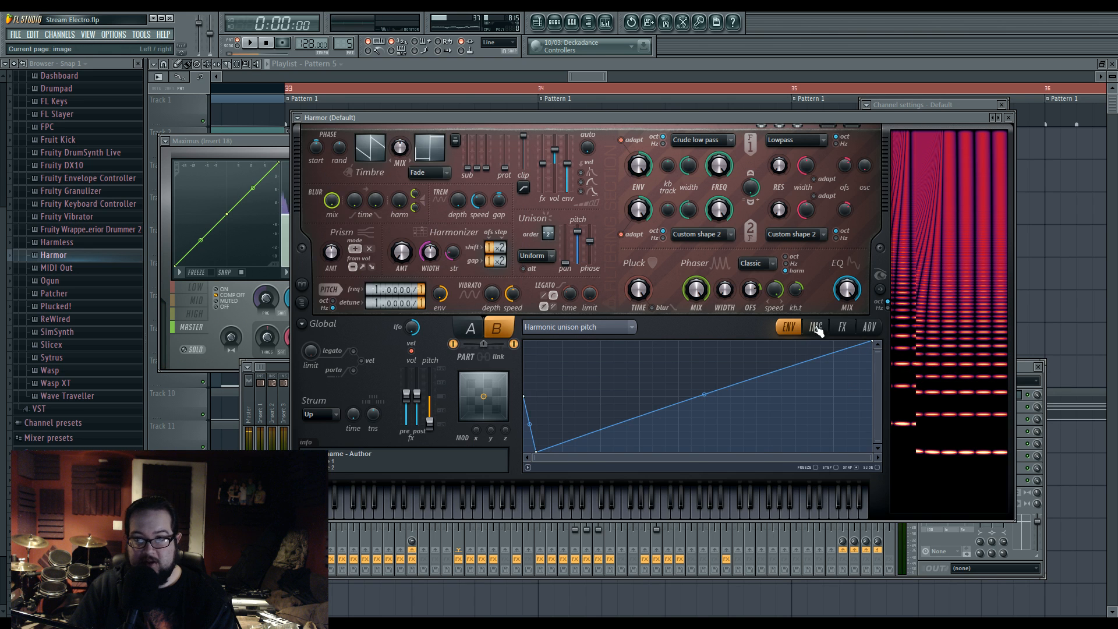
{"action": "left_click", "coordinate": [842, 327]}
{"action": "left_click", "coordinate": [663, 458]}
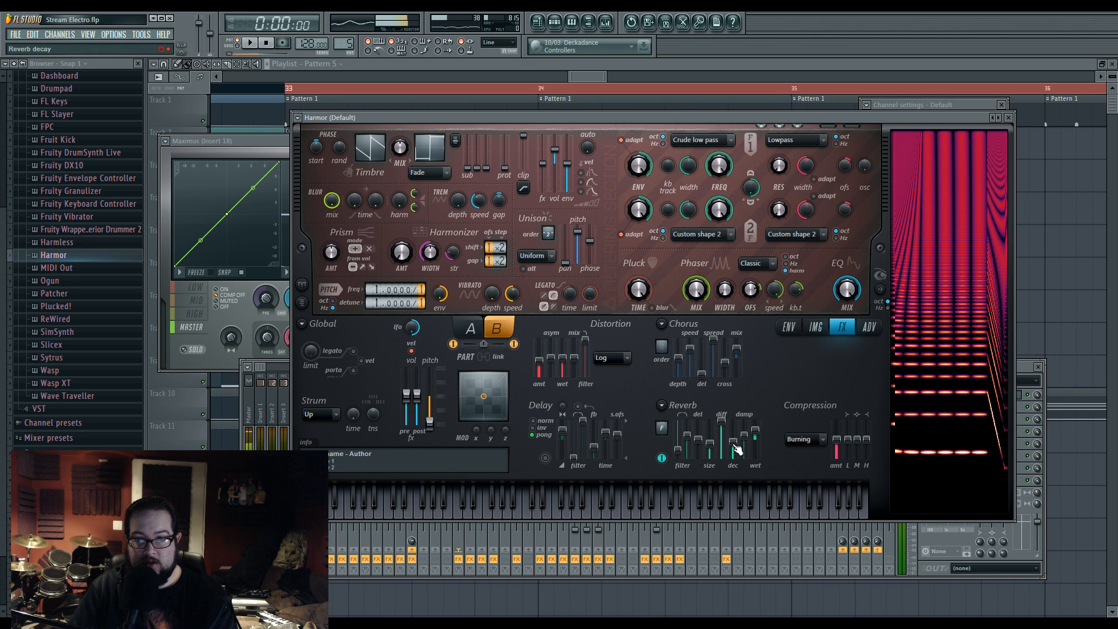
{"action": "key", "text": "space"}
{"action": "left_click_drag", "start_coordinate": [709, 443], "coordinate": [677, 457]}
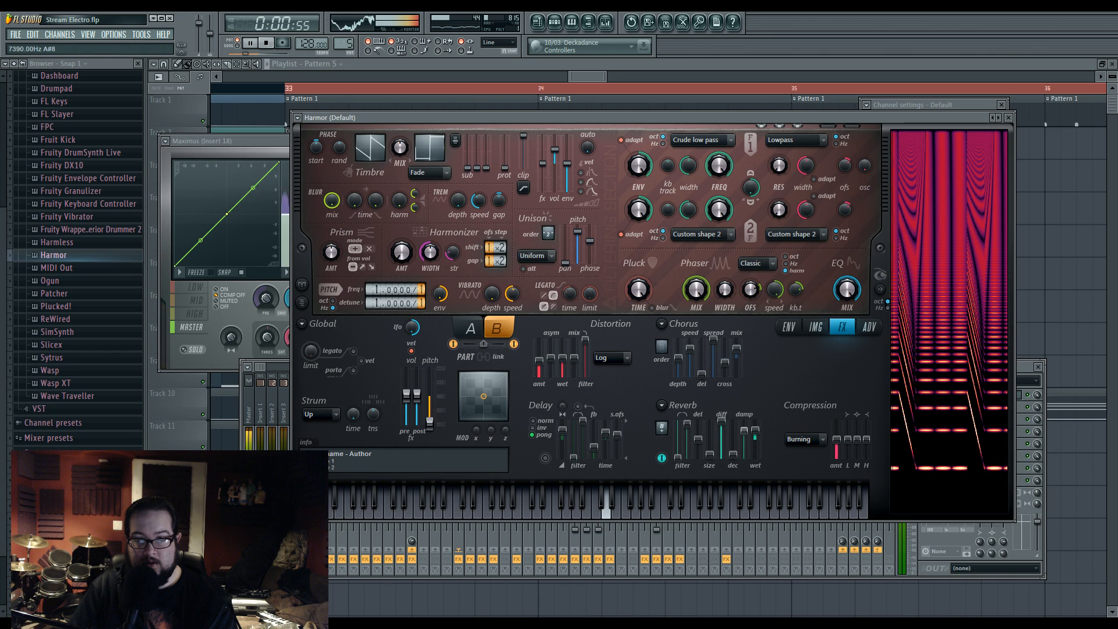
{"action": "left_click_drag", "start_coordinate": [755, 431], "coordinate": [758, 455]}
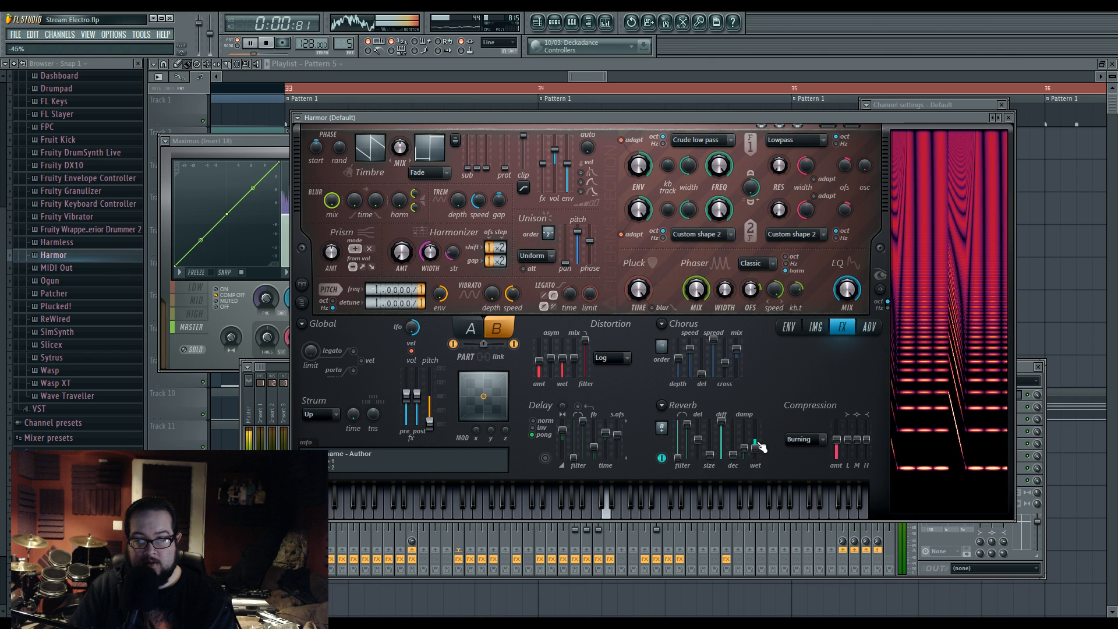
{"action": "key", "text": "space"}
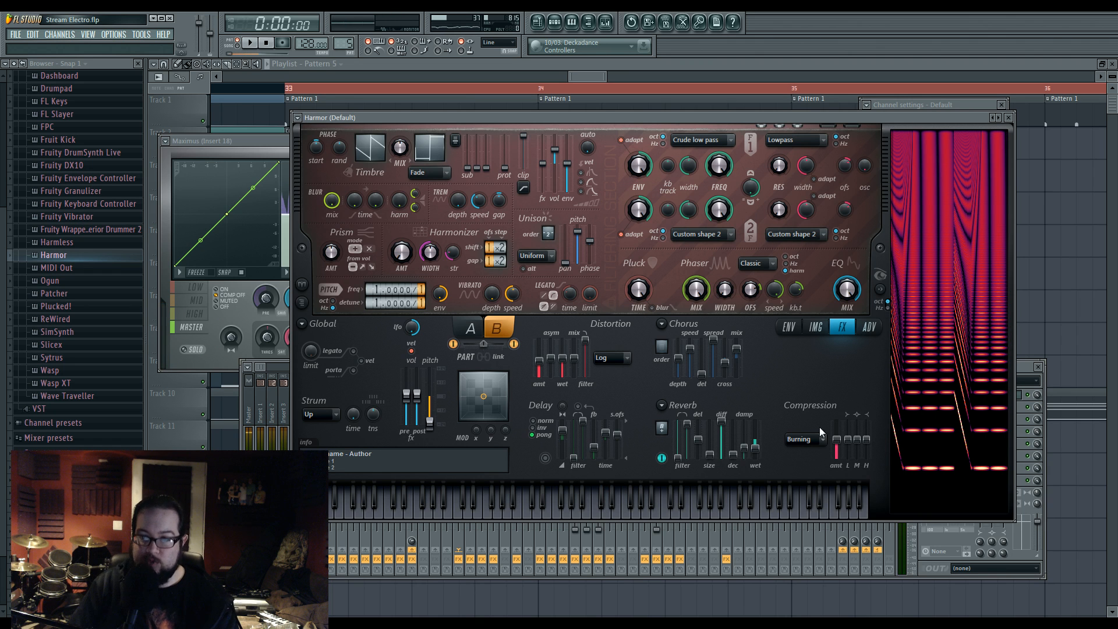
Step: Raise the band amounts of part B's Burning compression and adjust its unison pan during playback
{"action": "key", "text": "space"}
{"action": "left_click_drag", "start_coordinate": [857, 441], "coordinate": [857, 433]}
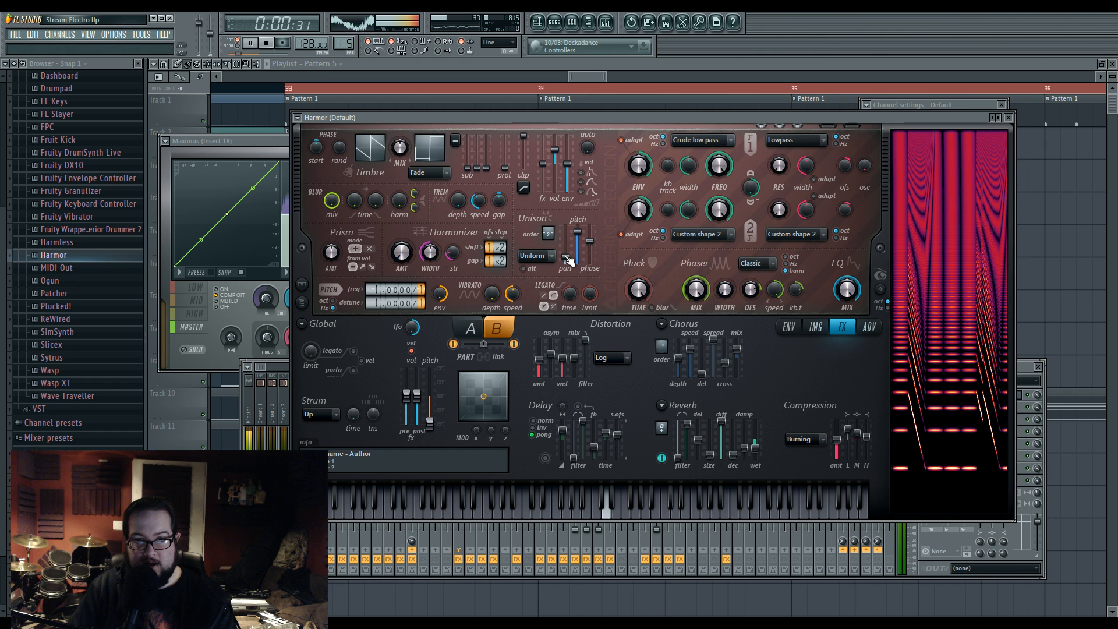
{"action": "left_click", "coordinate": [479, 326]}
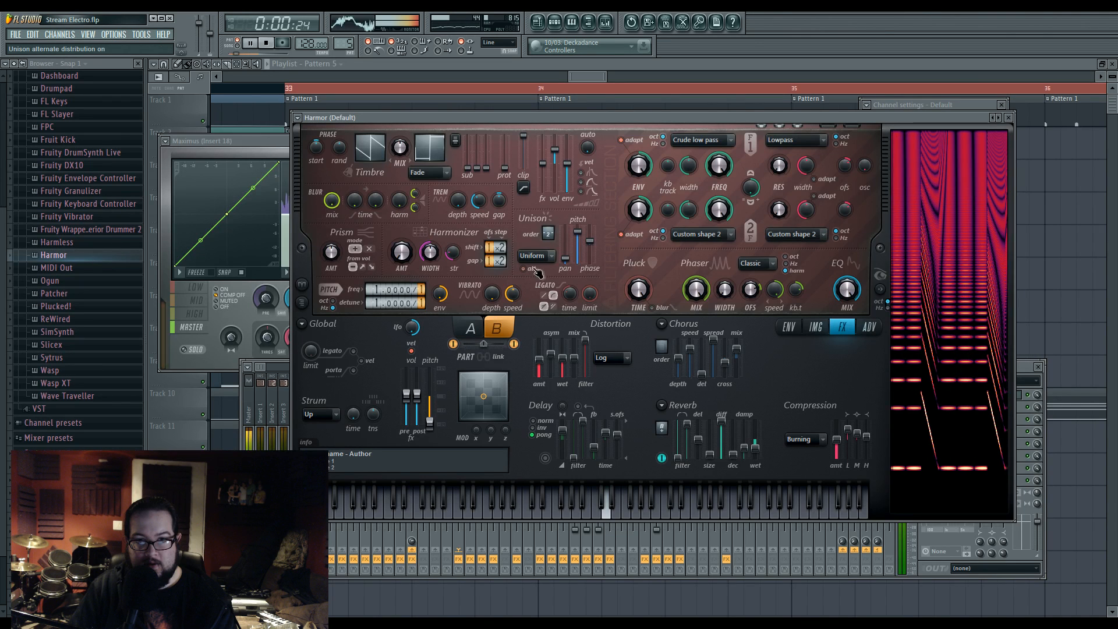
{"action": "left_click_drag", "start_coordinate": [565, 258], "coordinate": [565, 261]}
{"action": "key", "text": "space"}
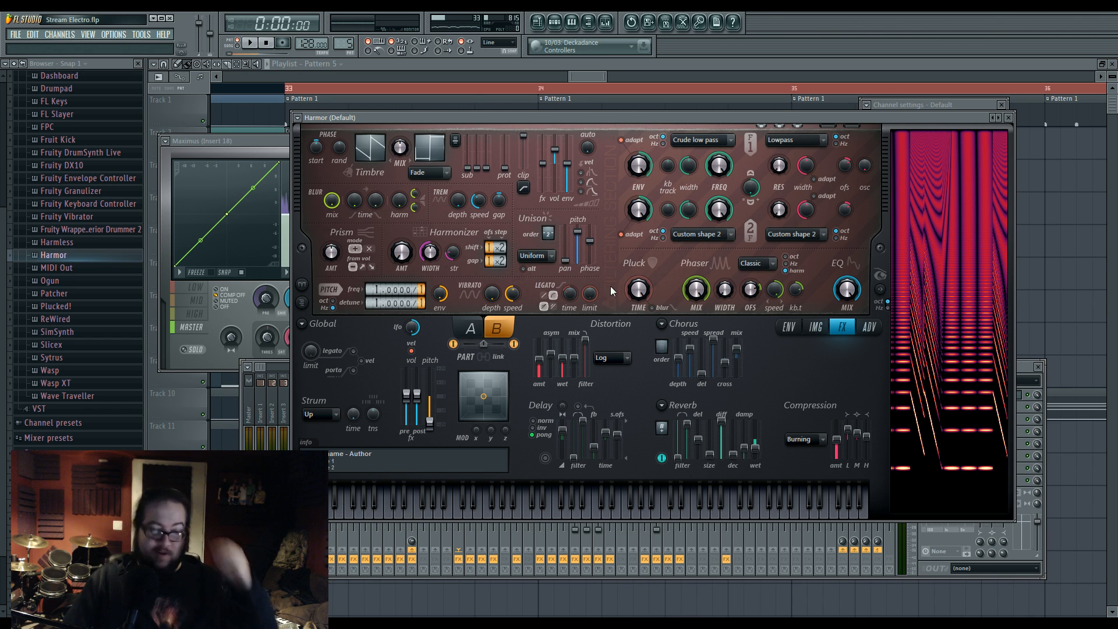
Step: Return to the playlist and play the drop from bar 33 in song mode
{"action": "left_click", "coordinate": [550, 61]}
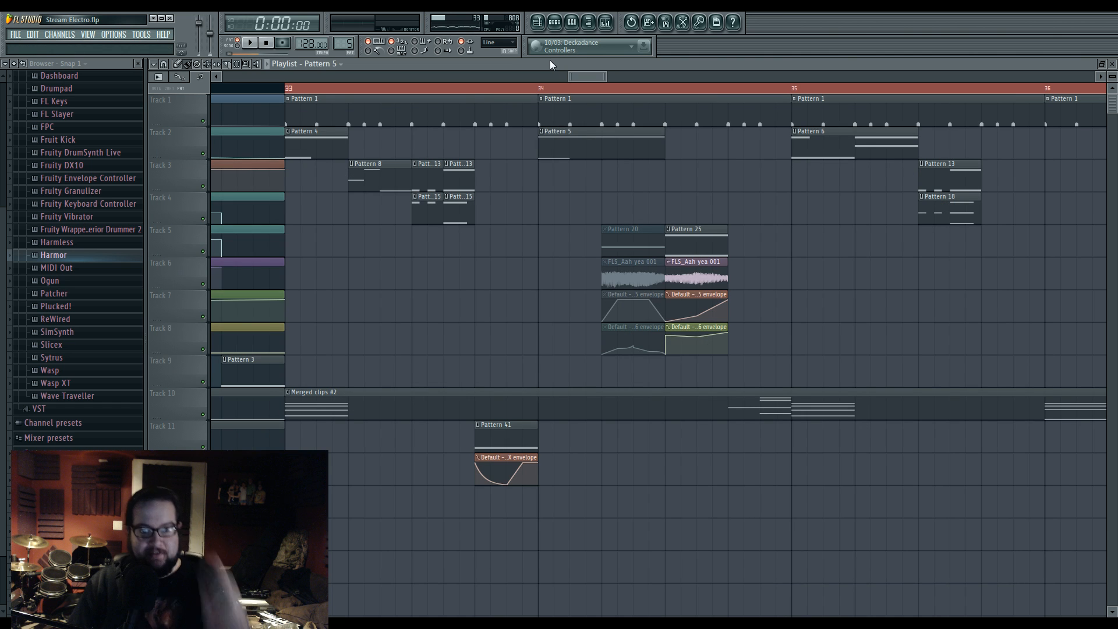
{"action": "key", "text": "space"}
{"action": "key", "text": "l"}
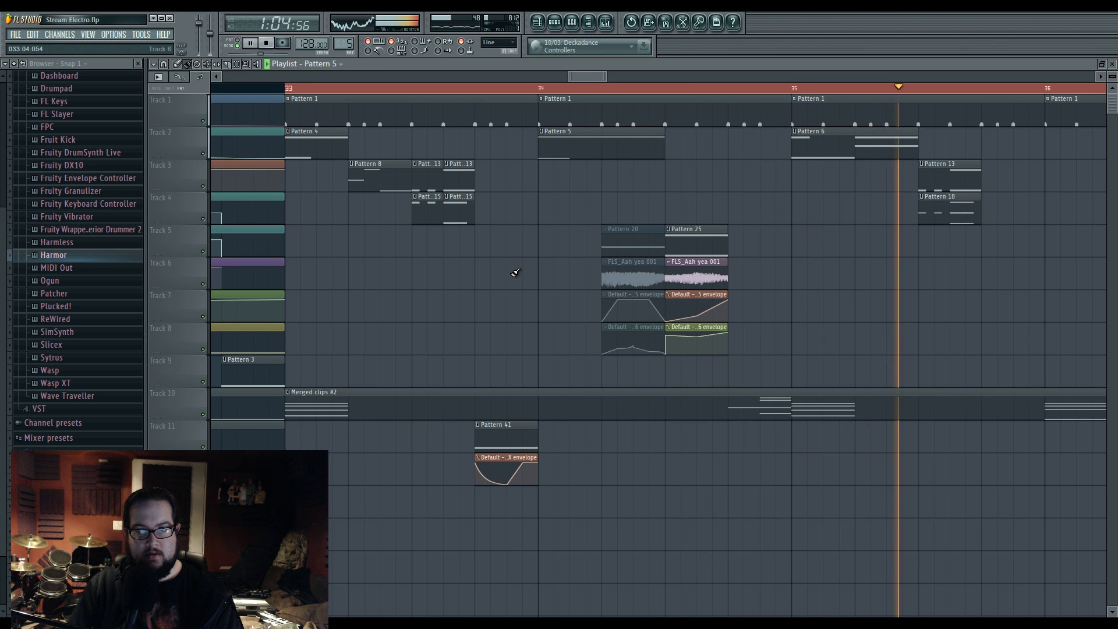
Step: Reopen the Harmor sound of Pattern 5 and replay the song section around bar 34 with its controls in view
{"action": "left_click", "coordinate": [555, 23]}
{"action": "key", "text": "space"}
{"action": "left_click", "coordinate": [572, 186]}
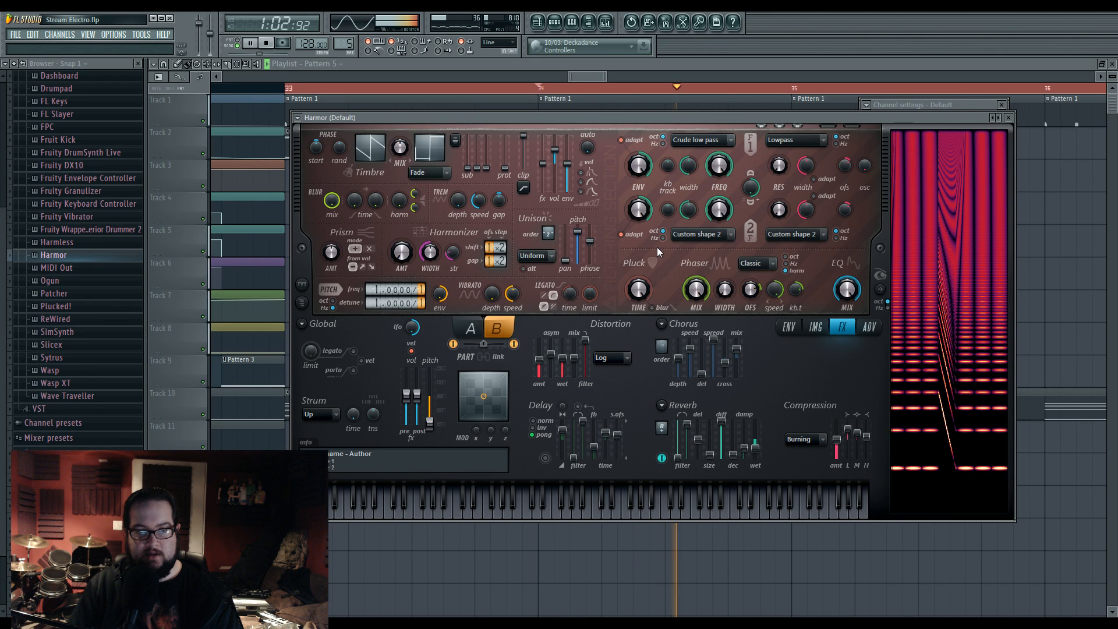
{"action": "key", "text": "space"}
{"action": "key", "text": "space"}
{"action": "key", "text": "space"}
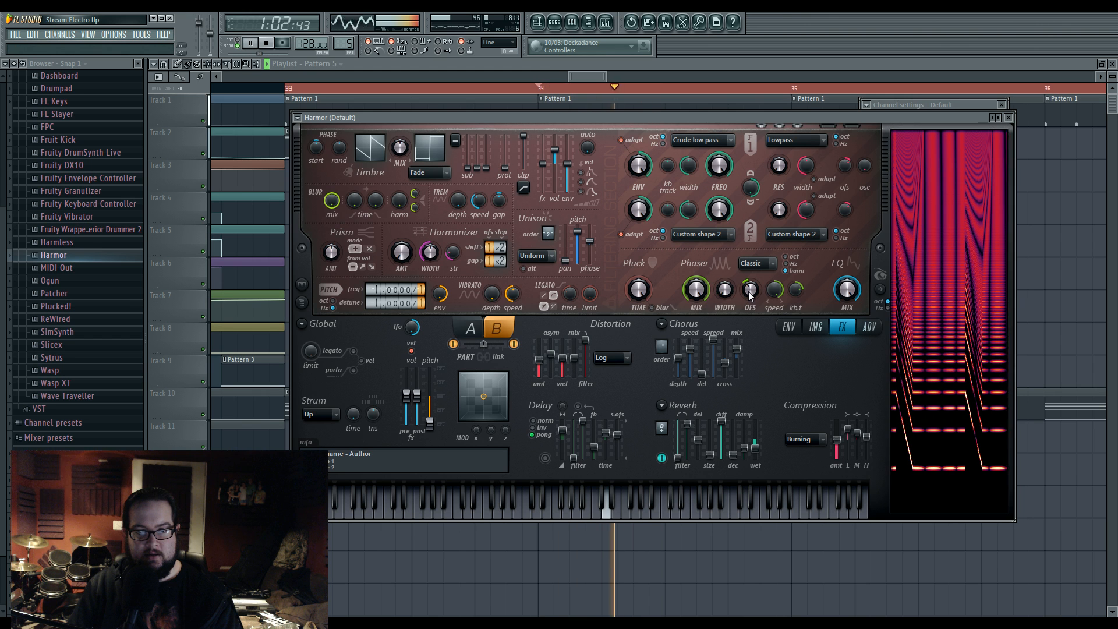
Step: Replay the song around bar 34 repeatedly to audition the phaser offset of Pattern 5's Harmor sound
{"action": "key", "text": "space"}
{"action": "key", "text": "space"}
{"action": "key", "text": "space"}
{"action": "key", "text": "space"}
{"action": "key", "text": "space"}
{"action": "key", "text": "space"}
{"action": "key", "text": "space"}
{"action": "key", "text": "space"}
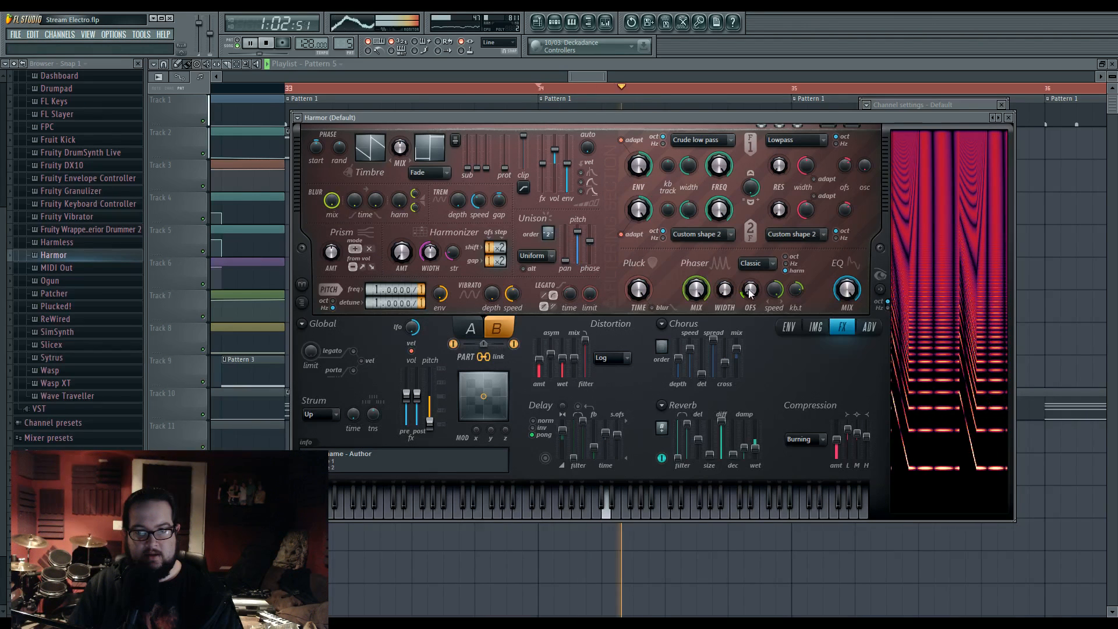
{"action": "key", "text": "space"}
{"action": "key", "text": "space"}
{"action": "key", "text": "space"}
{"action": "key", "text": "space"}
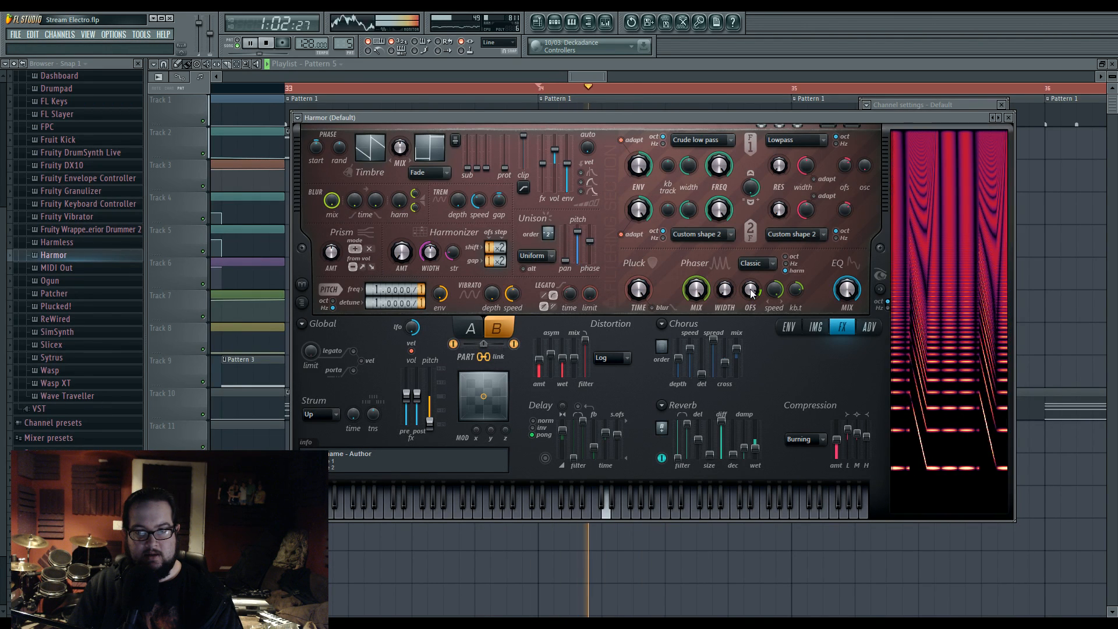
Step: Restart playback at bar 34 several more times to judge the Harmor phaser speed in context
{"action": "key", "text": "space"}
{"action": "key", "text": "space"}
{"action": "key", "text": "space"}
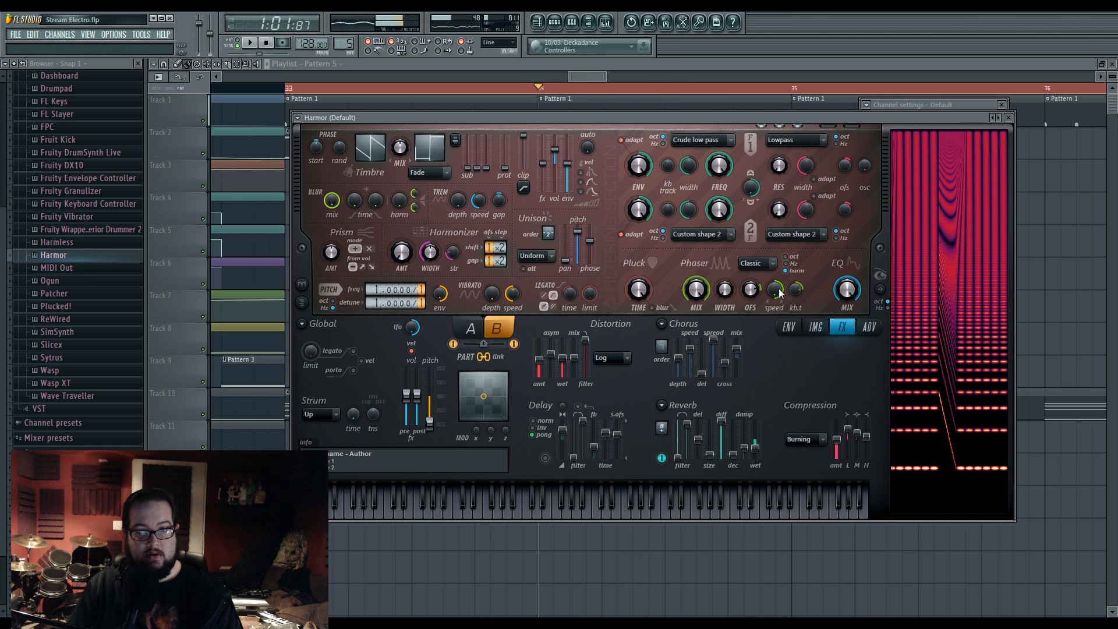
{"action": "key", "text": "space"}
{"action": "key", "text": "space"}
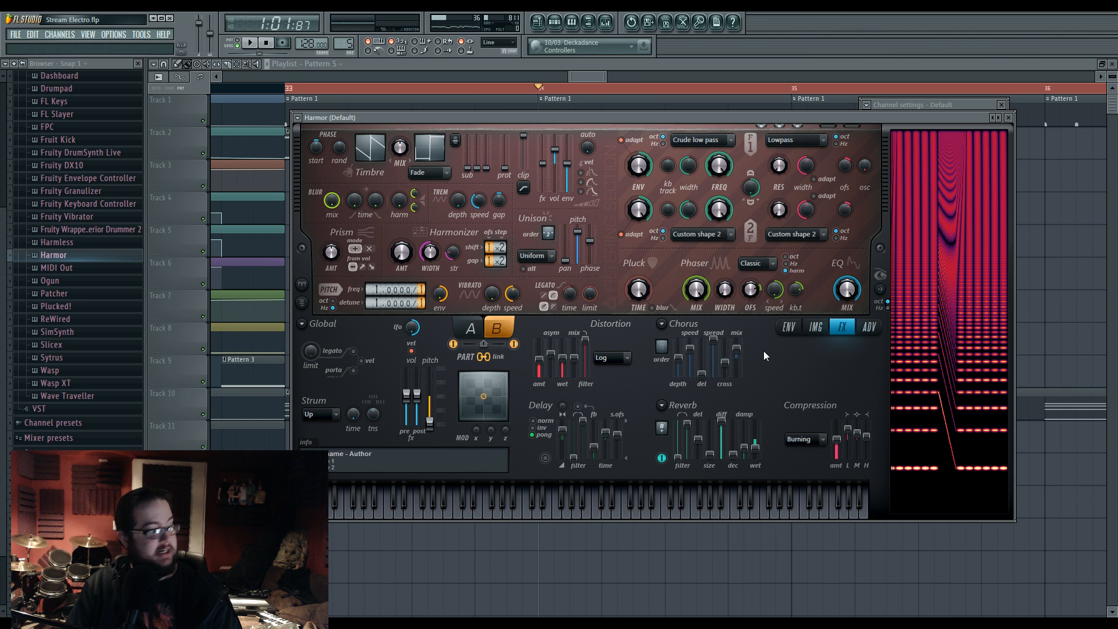
{"action": "key", "text": "space"}
{"action": "key", "text": "space"}
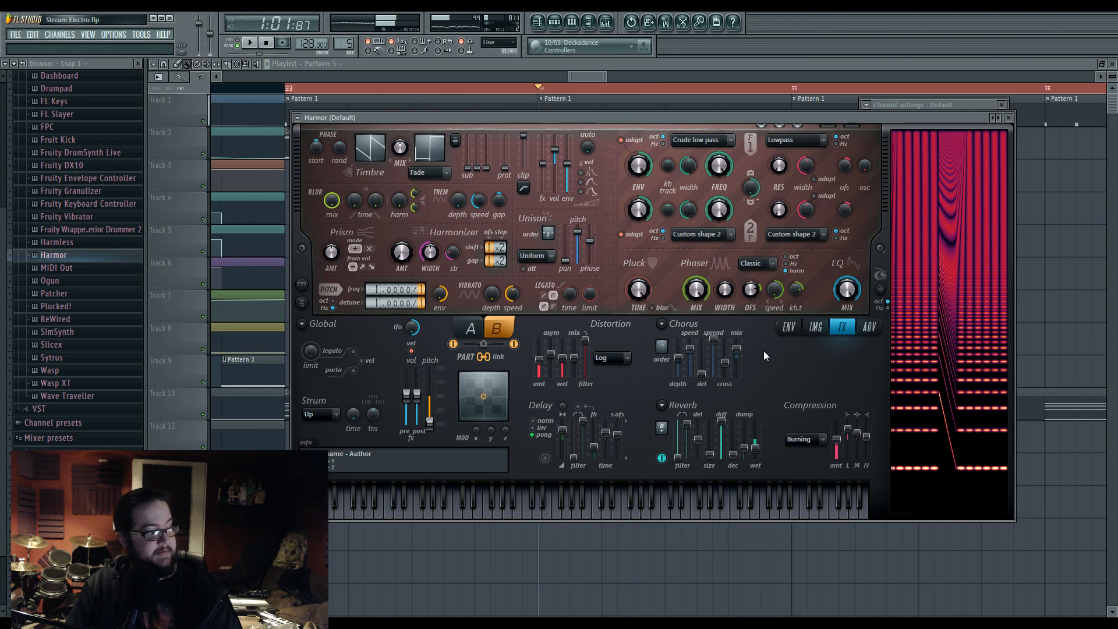
{"action": "key", "text": "space"}
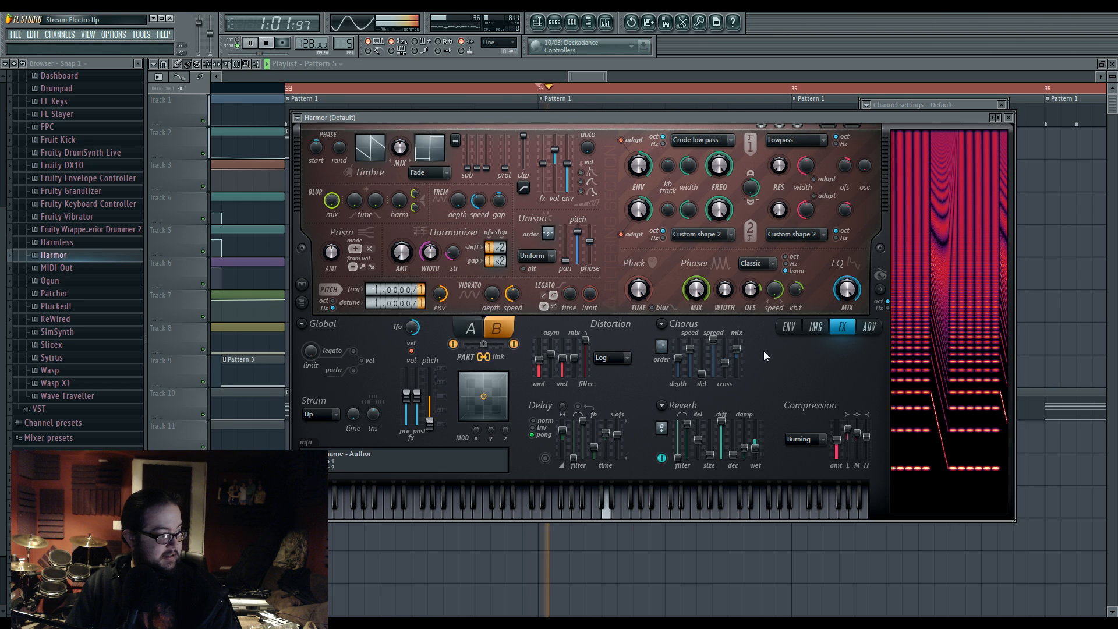
{"action": "key", "text": "space"}
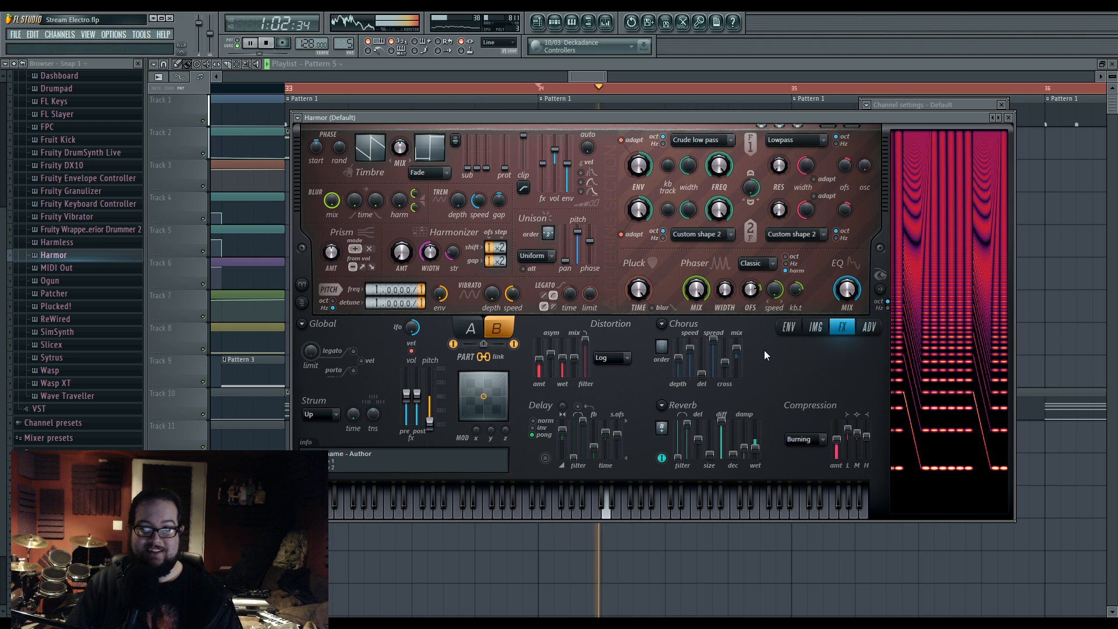
Step: Return to the playlist, widen the view to bars 33–37 and play the drop from bar 33
{"action": "key", "text": "F5"}
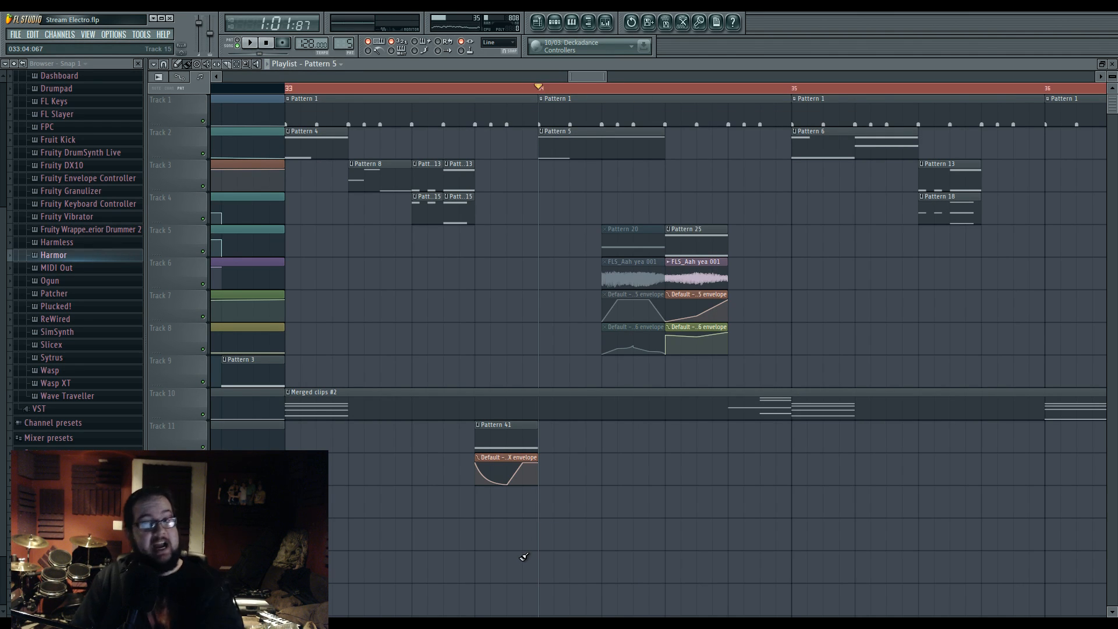
{"action": "scroll", "coordinate": [546, 552], "scroll_direction": "down", "scroll_amount": 3}
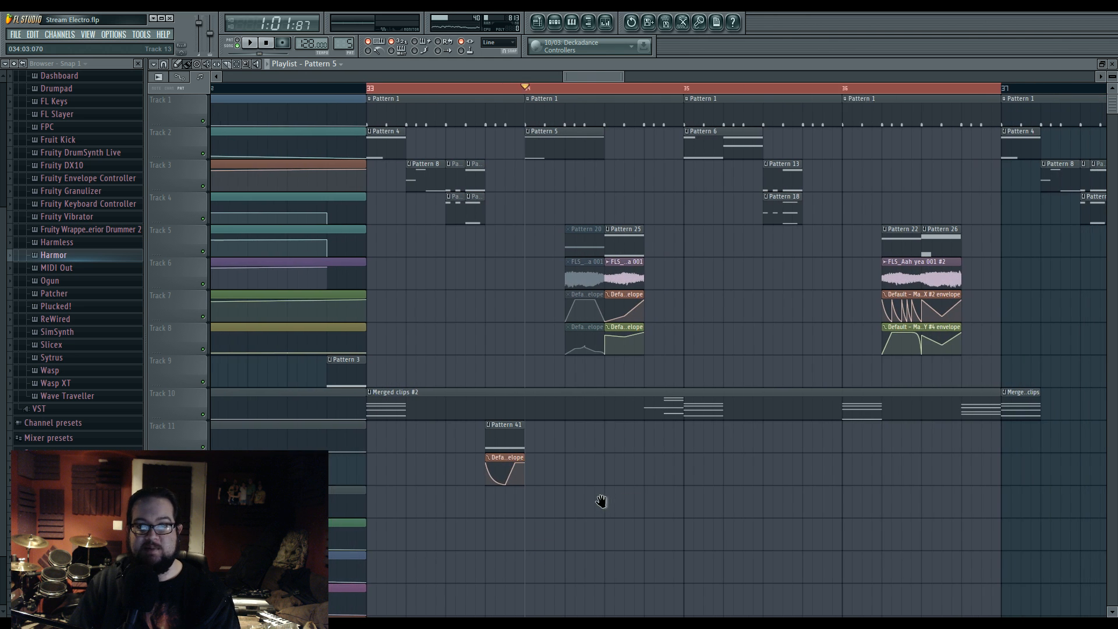
{"action": "scroll", "coordinate": [601, 501], "scroll_direction": "right", "scroll_amount": 1}
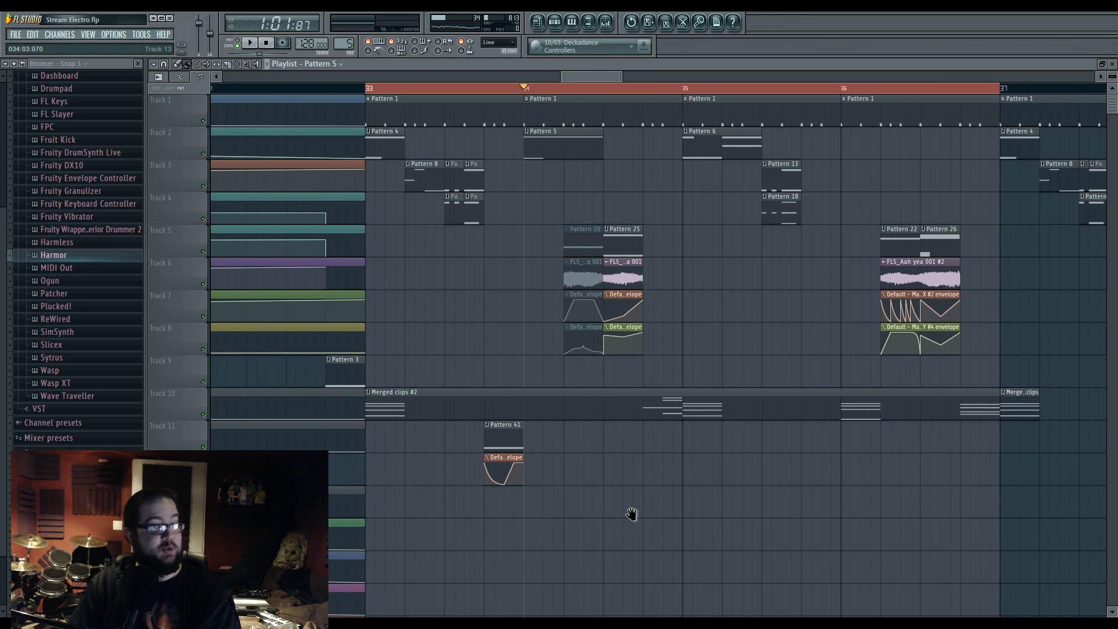
{"action": "key", "text": "space"}
{"action": "left_click", "coordinate": [368, 88]}
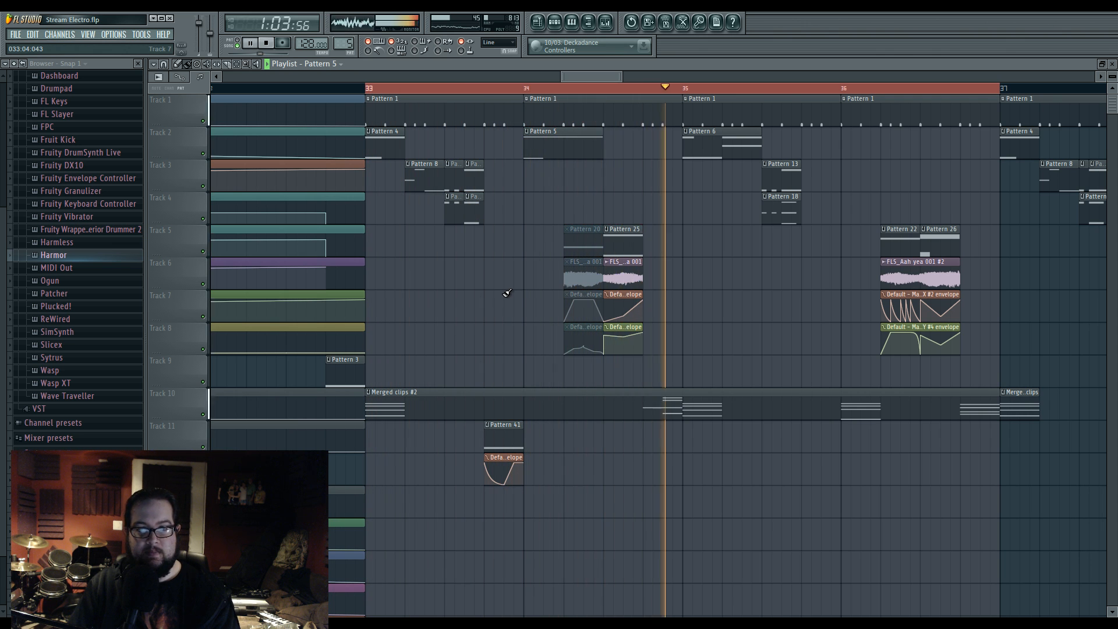
Step: Add a one-beat pattern at the end of bar 35 on Track 2, with a D6 note and a half-beat slide to D4
{"action": "key", "text": "space"}
{"action": "left_click", "coordinate": [794, 139]}
{"action": "left_click", "coordinate": [814, 139]}
{"action": "left_click", "coordinate": [825, 174]}
{"action": "left_click_drag", "start_coordinate": [738, 221], "coordinate": [453, 242]}
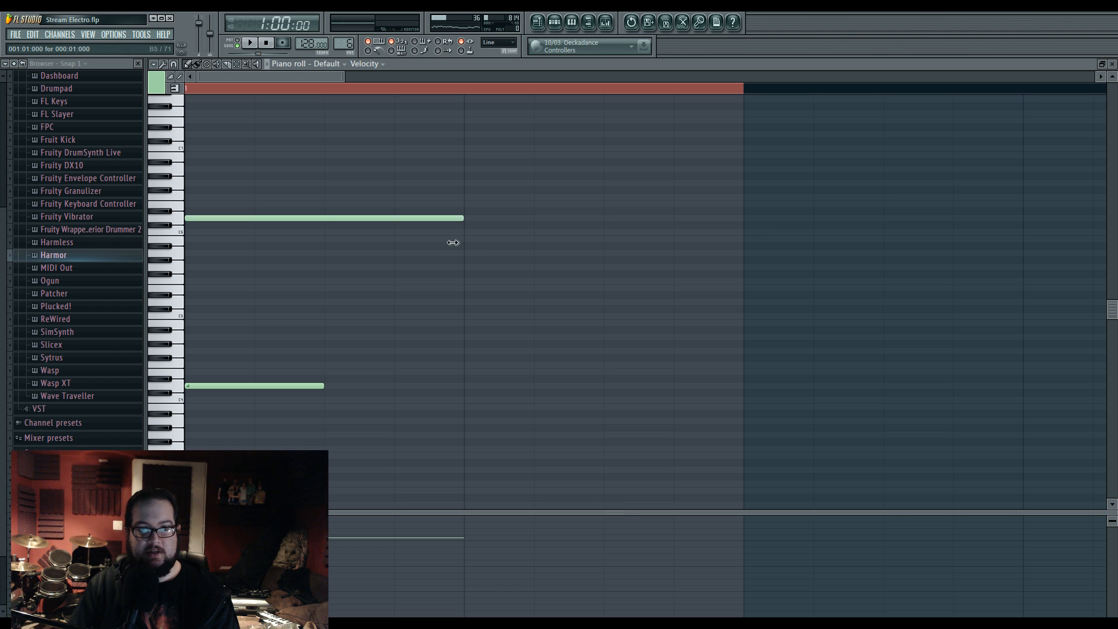
Step: Try a rising slide by placing the held note on D4 and the slide note on D6, and play it
{"action": "left_click_drag", "start_coordinate": [266, 222], "coordinate": [240, 387]}
{"action": "left_click_drag", "start_coordinate": [237, 387], "coordinate": [274, 253]}
{"action": "right_click", "coordinate": [274, 254]}
{"action": "left_click_drag", "start_coordinate": [252, 384], "coordinate": [249, 218]}
{"action": "key", "text": "space"}
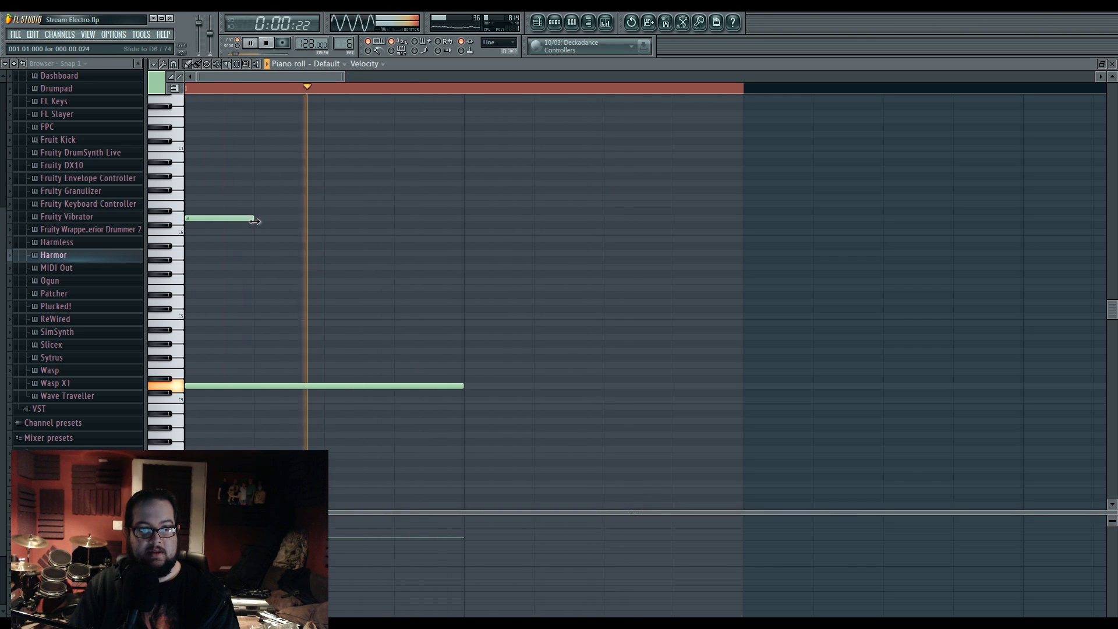
Step: Try a lower slide with the held note on C3 and the slide note on D5, and audition it
{"action": "key", "text": "space"}
{"action": "key", "text": "space"}
{"action": "left_click_drag", "start_coordinate": [232, 384], "coordinate": [232, 469]}
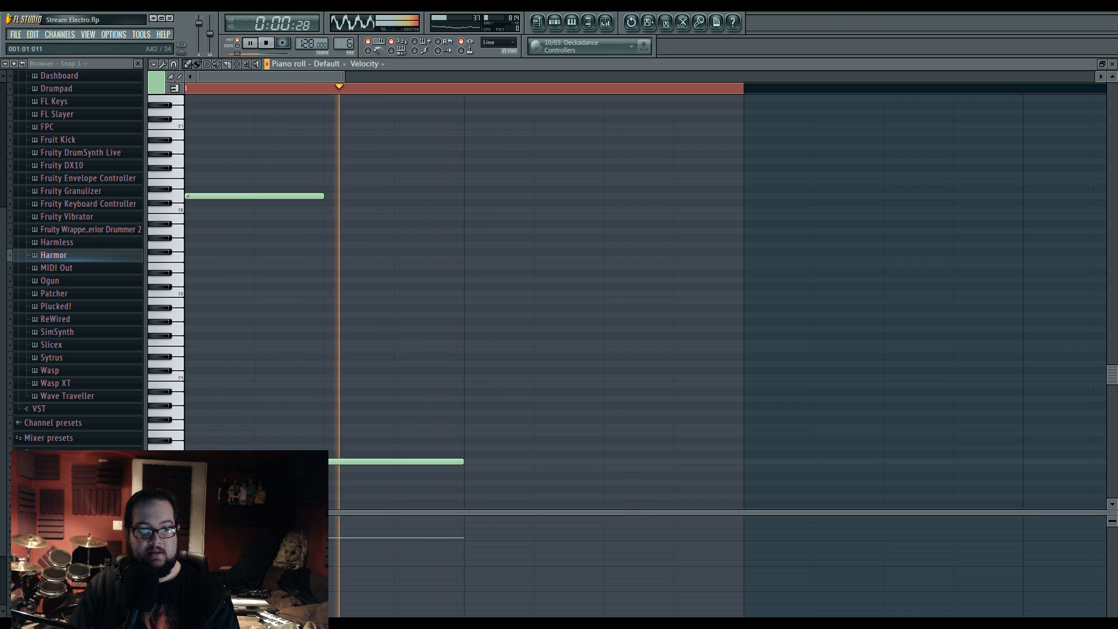
{"action": "scroll", "coordinate": [259, 350], "scroll_direction": "down", "scroll_amount": 3}
{"action": "left_click_drag", "start_coordinate": [321, 133], "coordinate": [280, 218]}
{"action": "key", "text": "space"}
{"action": "key", "text": "space"}
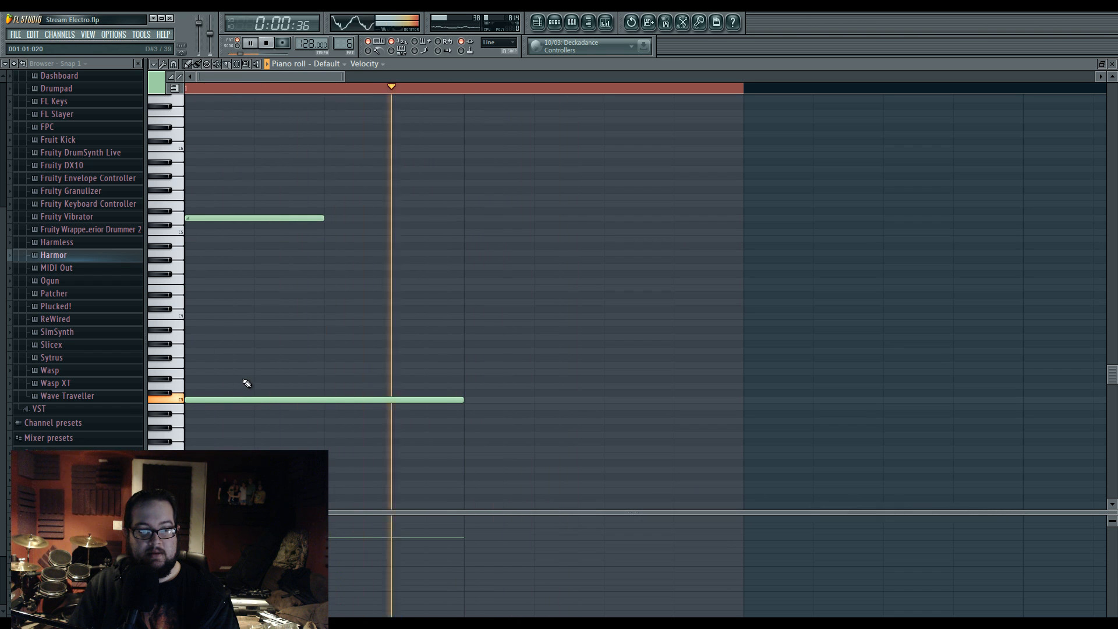
Step: Delete the slide note, move the held note up to D5 and audition the pattern
{"action": "scroll", "coordinate": [245, 382], "scroll_direction": "down", "scroll_amount": 2}
{"action": "mouse_move", "coordinate": [241, 218]}
{"action": "left_mouse_down"}
{"action": "mouse_move", "coordinate": [200, 220]}
{"action": "mouse_move", "coordinate": [236, 219]}
{"action": "left_mouse_up"}
{"action": "right_click", "coordinate": [235, 220]}
{"action": "left_click_drag", "start_coordinate": [207, 399], "coordinate": [209, 219]}
{"action": "key", "text": "space"}
{"action": "key", "text": "space"}
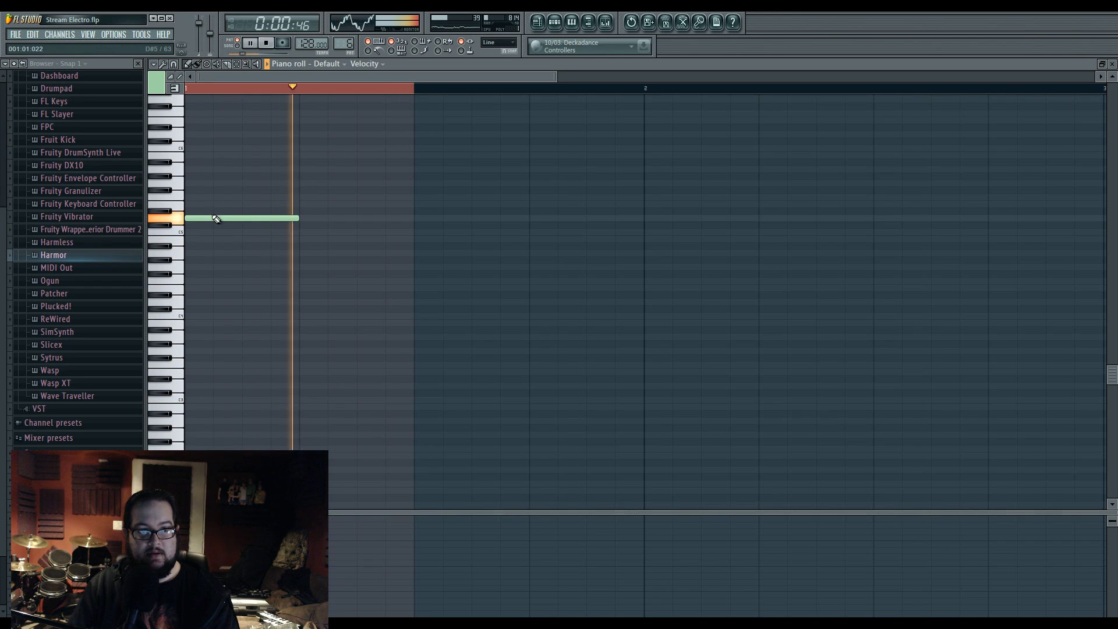
Step: Return to the playlist and play the drop from bar 33 to hear the new Pattern 6 clip in context
{"action": "left_click", "coordinate": [539, 23]}
{"action": "scroll", "coordinate": [796, 89], "scroll_direction": "down", "scroll_amount": 5}
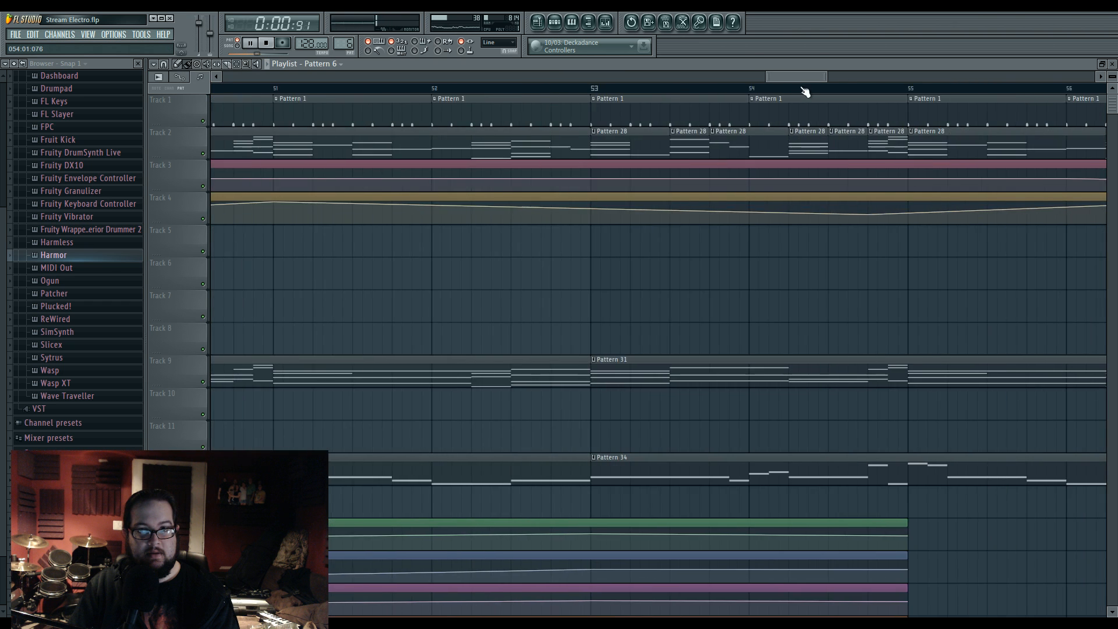
{"action": "left_click_drag", "start_coordinate": [505, 77], "coordinate": [606, 76]}
{"action": "left_click", "coordinate": [644, 88]}
{"action": "key", "text": "space"}
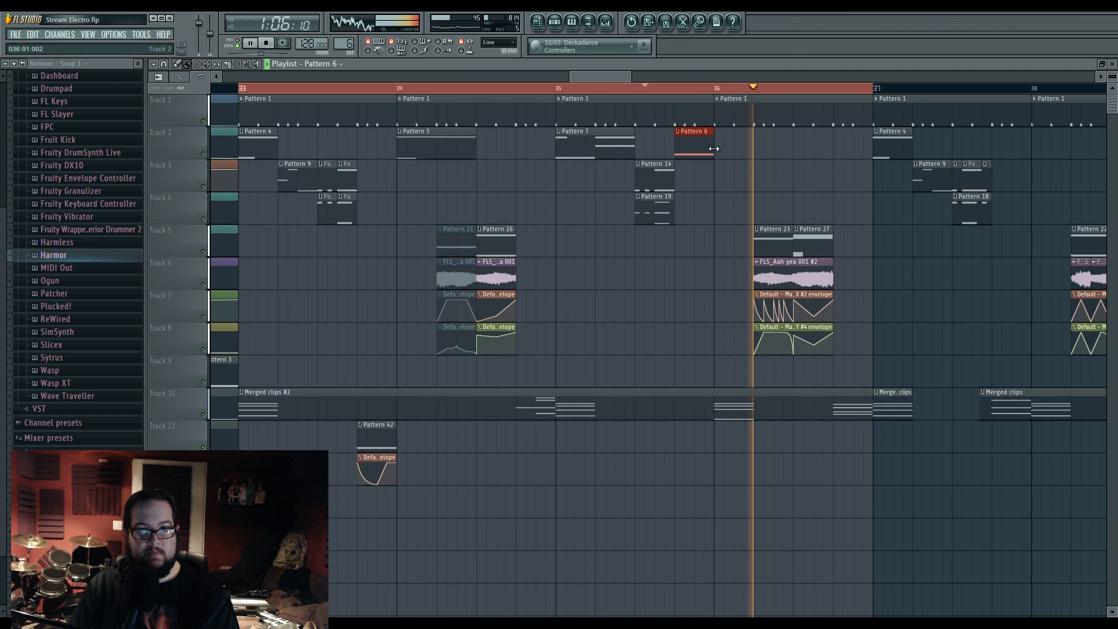
{"action": "left_click", "coordinate": [317, 88]}
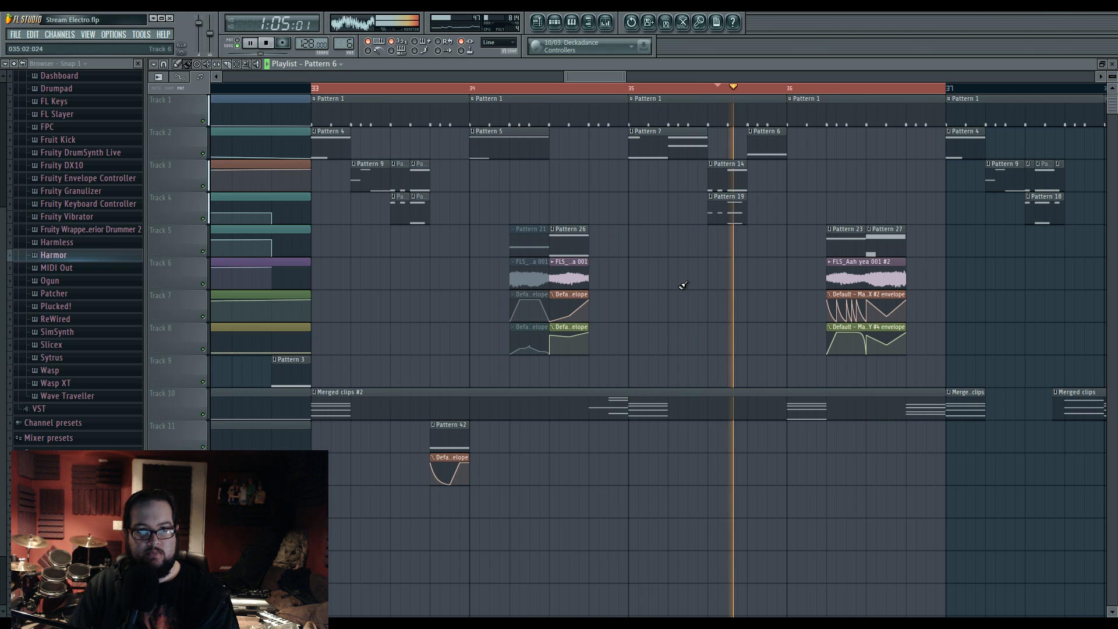
{"action": "key", "text": "space"}
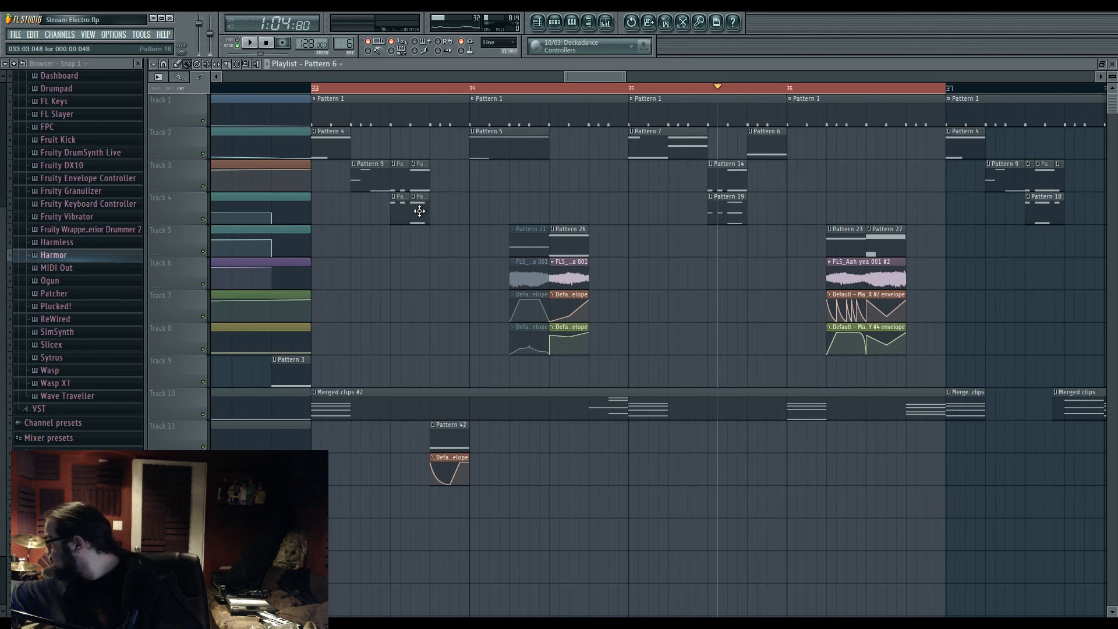
Step: Replay the drop and check the track levels in the mixer
{"action": "key", "text": "space"}
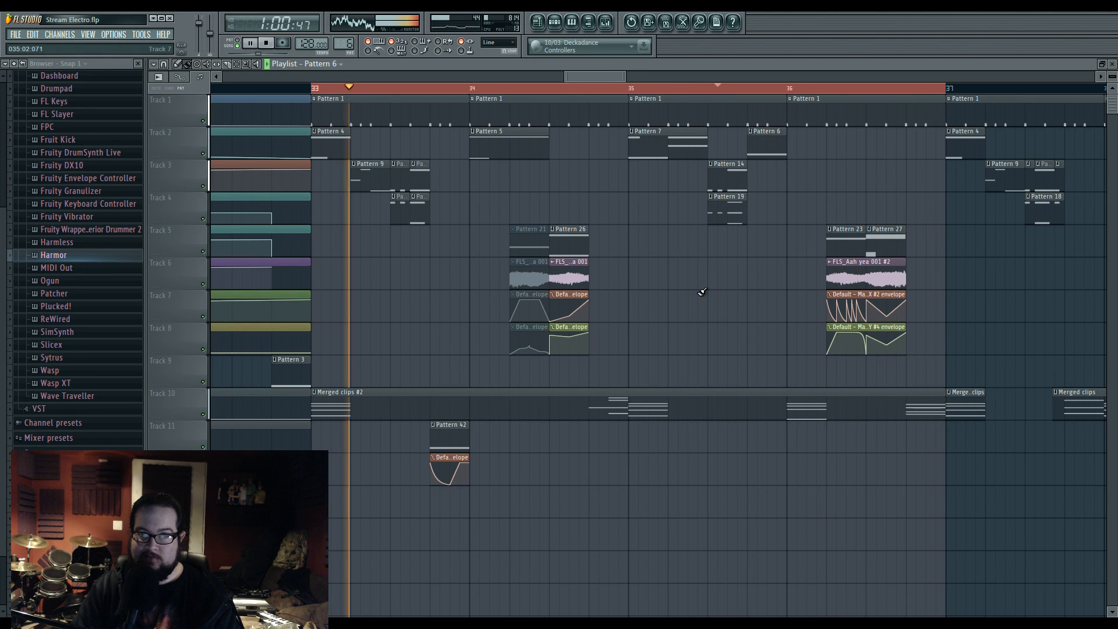
{"action": "left_click", "coordinate": [606, 22]}
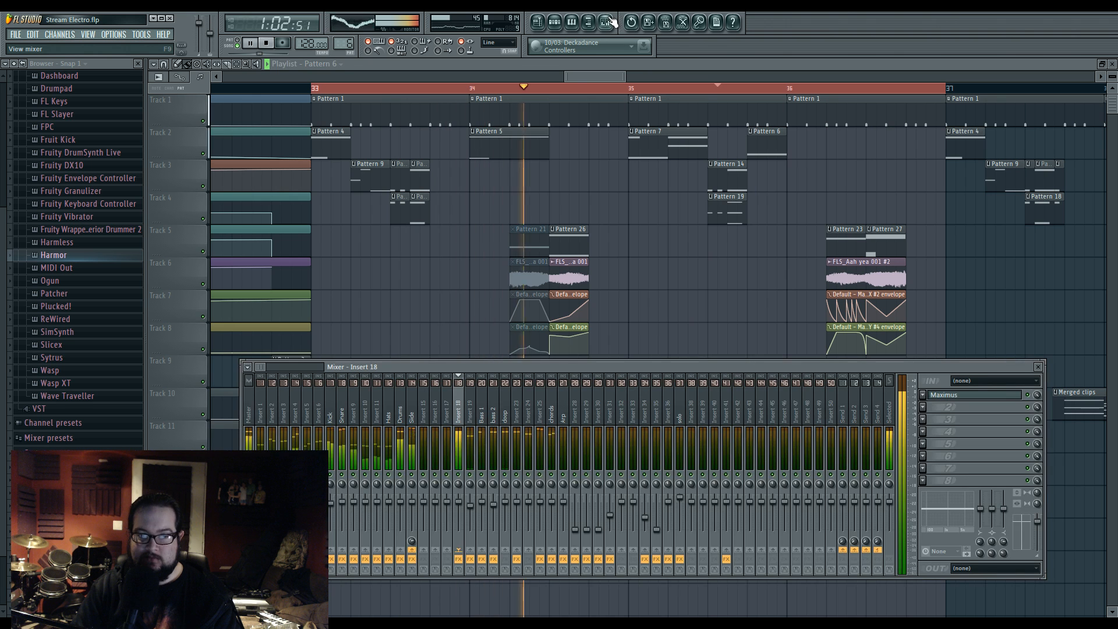
{"action": "left_click", "coordinate": [606, 23]}
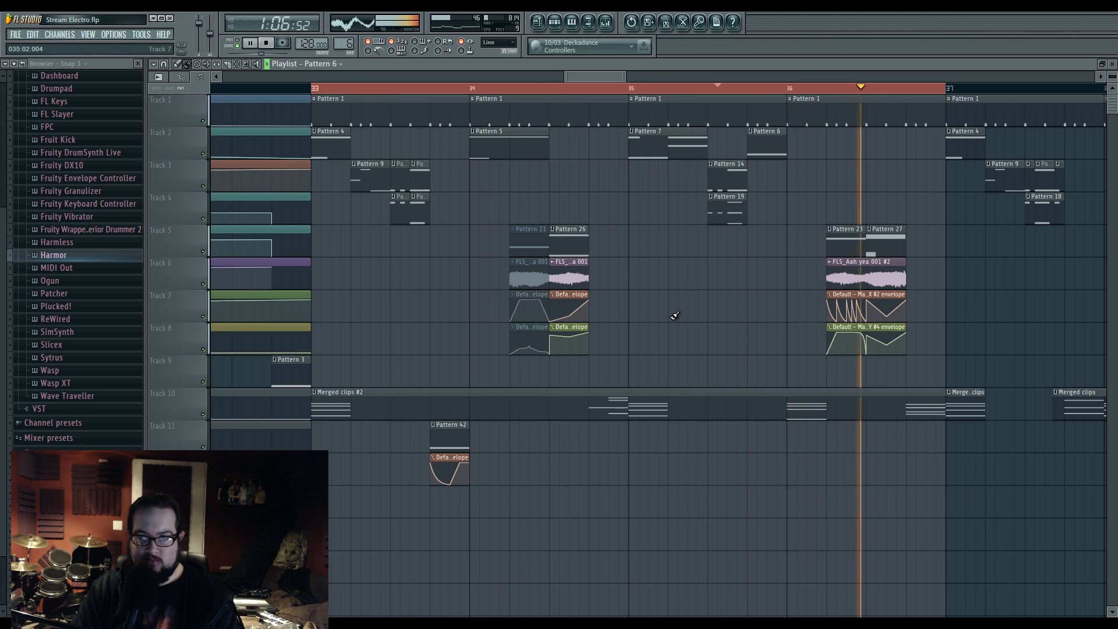
Step: Play from the start of the Pattern 42 clip before bar 34 and check its levels in the mixer
{"action": "key", "text": "space"}
{"action": "left_click", "coordinate": [435, 95]}
{"action": "key", "text": "space"}
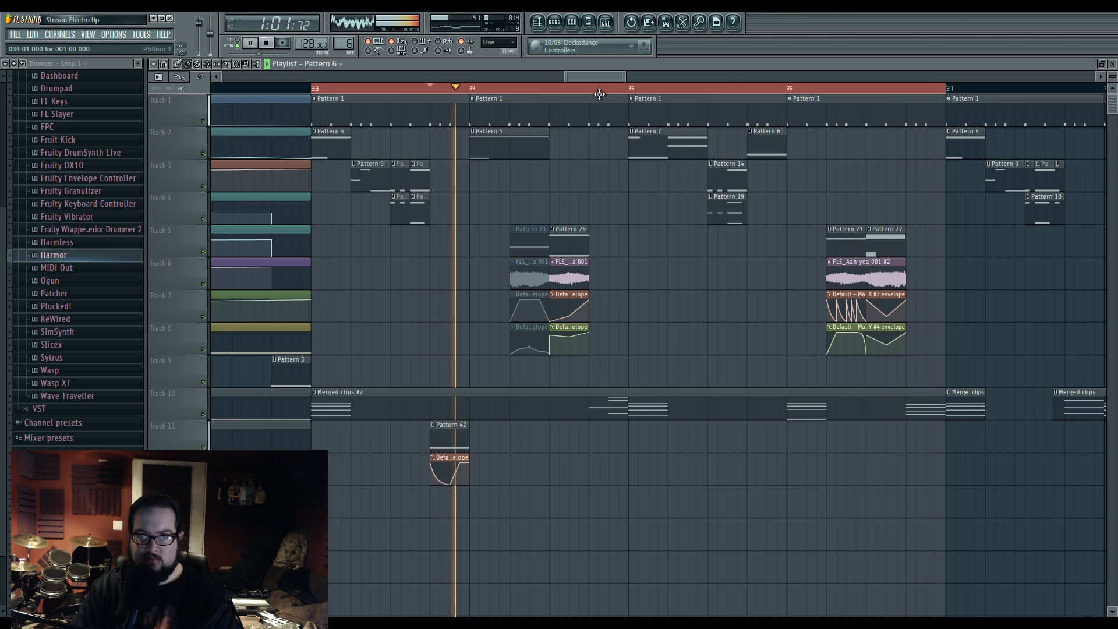
{"action": "key", "text": "F9"}
{"action": "key", "text": "space"}
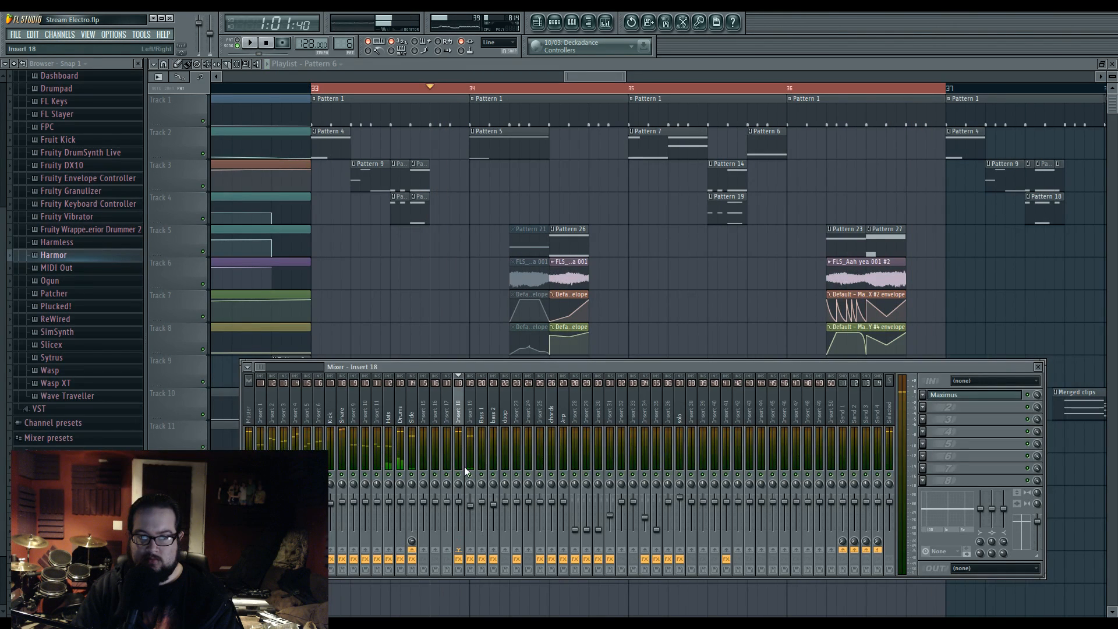
{"action": "key", "text": "space"}
{"action": "key", "text": "F9"}
Step: Open the last channel's Sytrus sound and set operator 3's frequency ratio to 10
{"action": "key", "text": "F6"}
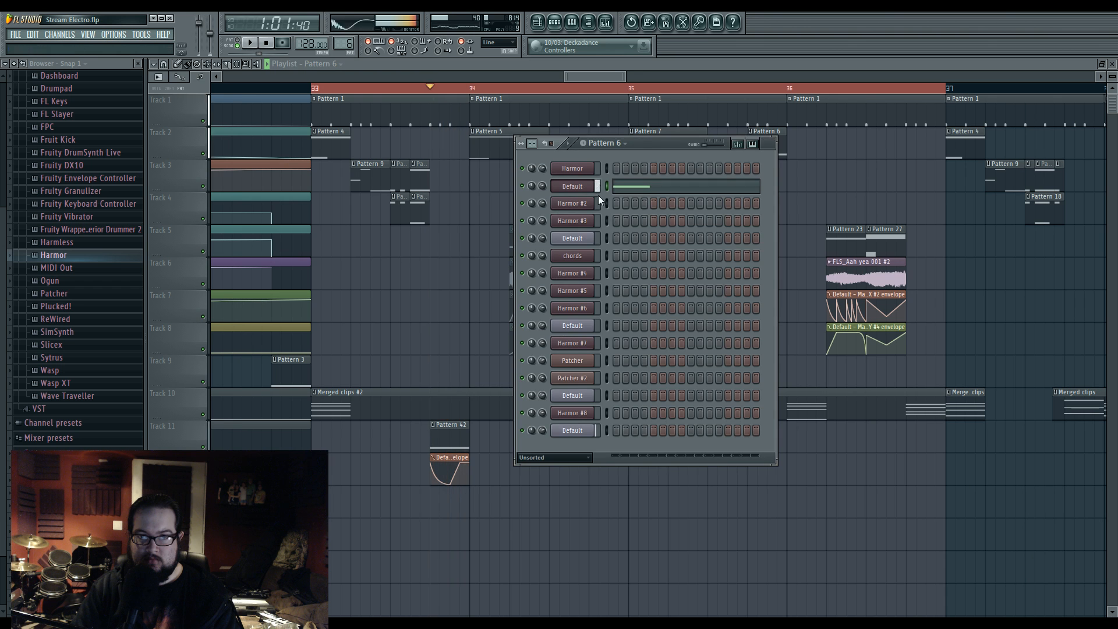
{"action": "left_click", "coordinate": [580, 434]}
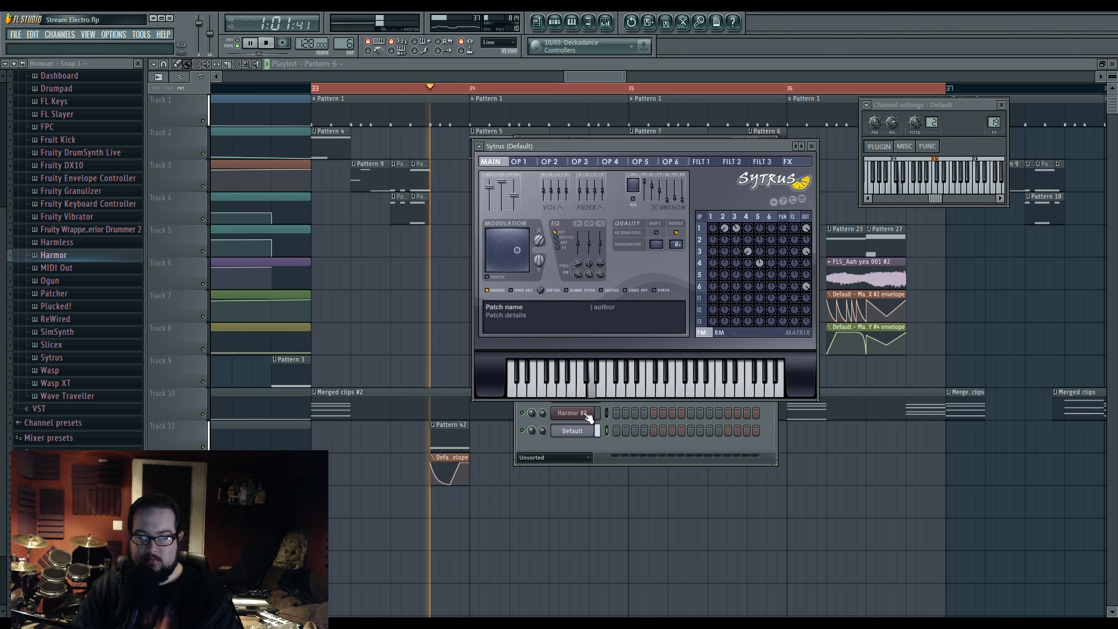
{"action": "left_click", "coordinate": [749, 216]}
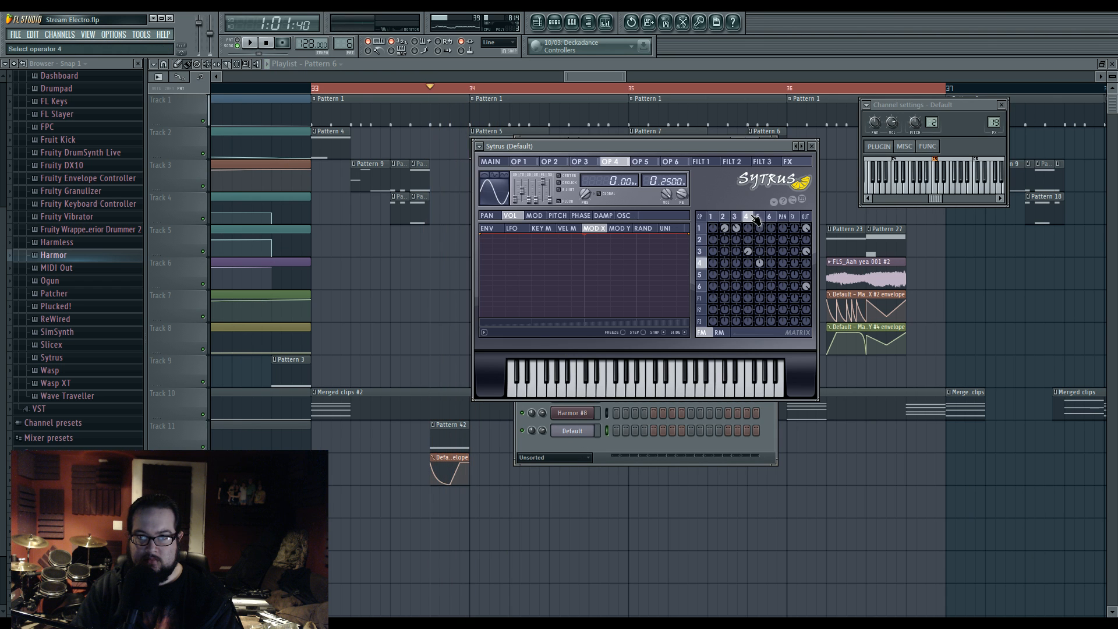
{"action": "left_click_drag", "start_coordinate": [652, 181], "coordinate": [664, 183]}
{"action": "key", "text": "space"}
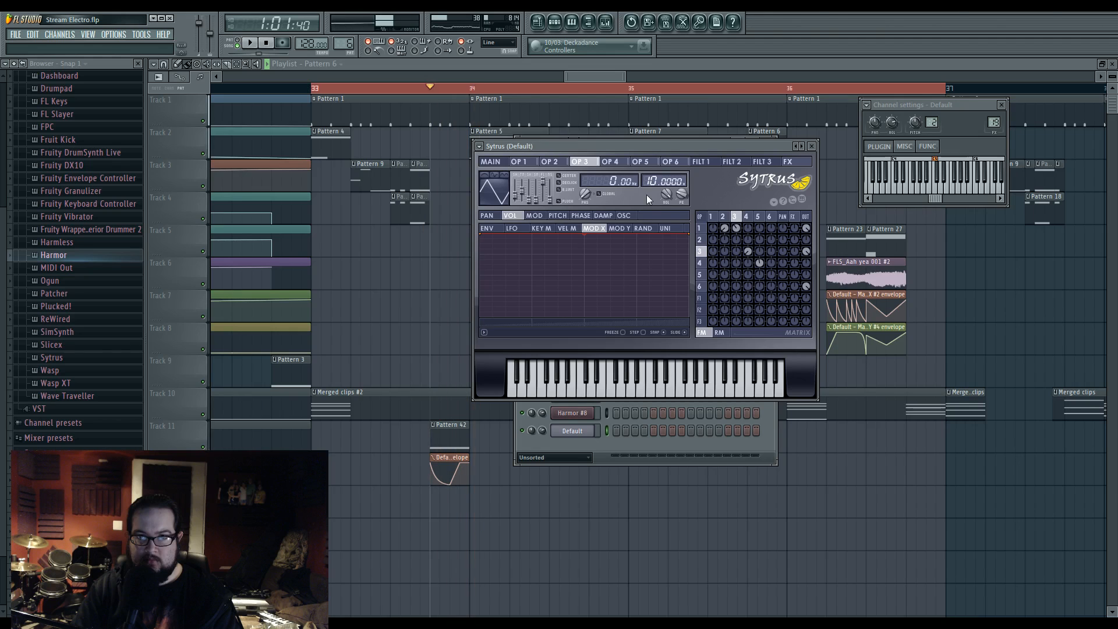
Step: Shift the first-harmonic phase of operator 3's oscillator to 56% and adjust operator 2's harmonic phase
{"action": "left_click", "coordinate": [623, 214]}
{"action": "left_click_drag", "start_coordinate": [499, 294], "coordinate": [485, 313]}
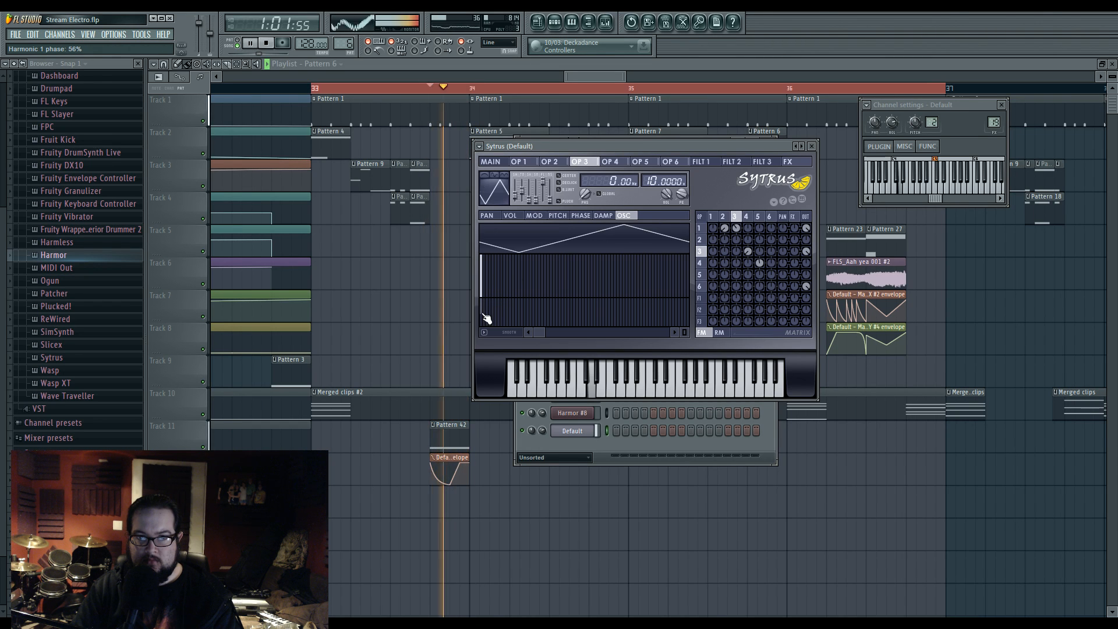
{"action": "left_click", "coordinate": [724, 219]}
{"action": "left_click_drag", "start_coordinate": [483, 309], "coordinate": [485, 314]}
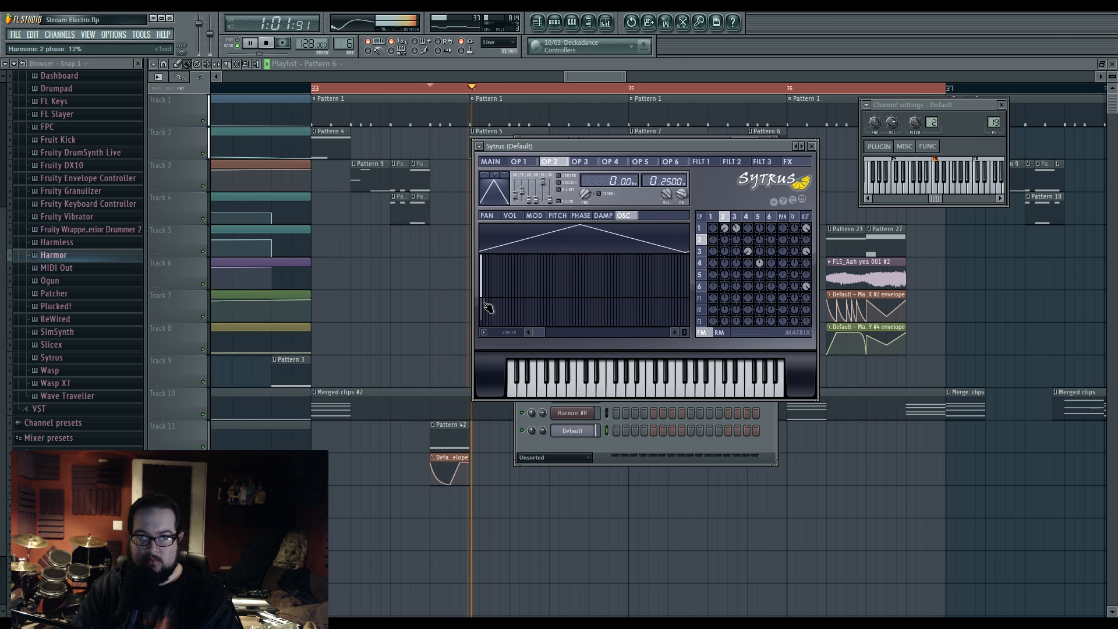
Step: Set operator 4's first-harmonic phase to 38% and shift operator 5's harmonic phase while replaying the sound
{"action": "left_click", "coordinate": [746, 216]}
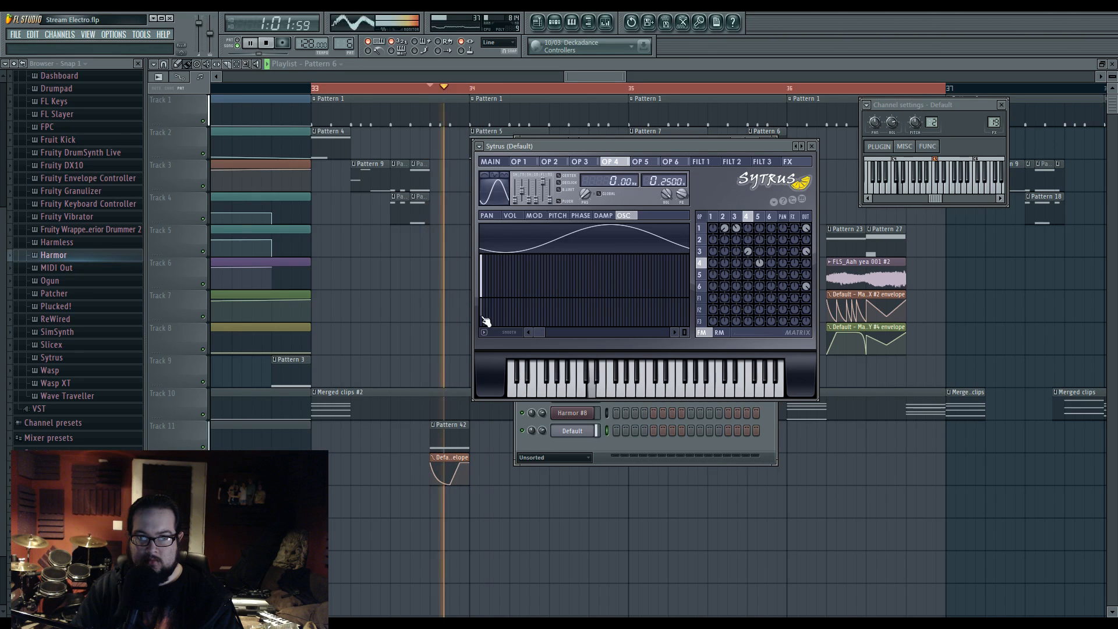
{"action": "left_click_drag", "start_coordinate": [486, 315], "coordinate": [486, 322]}
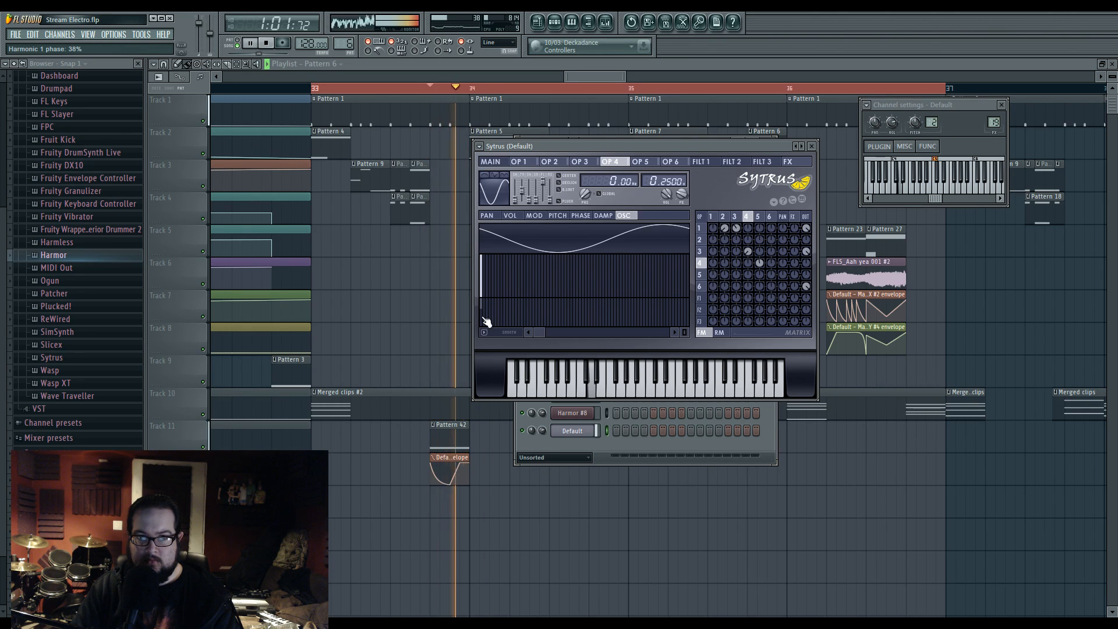
{"action": "left_click", "coordinate": [757, 216]}
{"action": "key", "text": "space"}
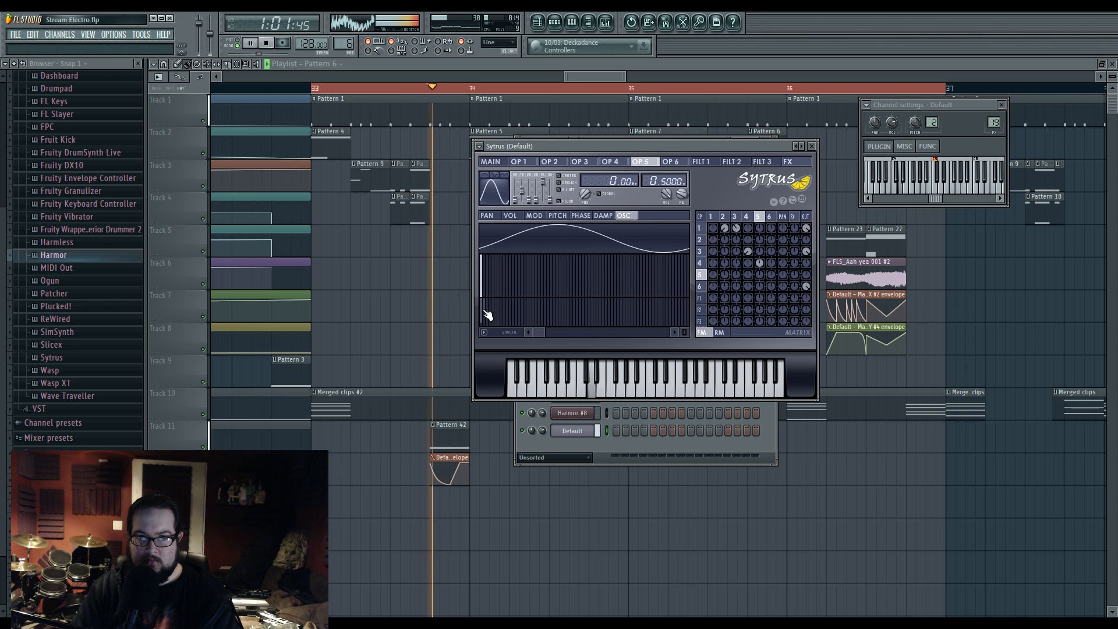
{"action": "left_click_drag", "start_coordinate": [484, 310], "coordinate": [488, 304]}
{"action": "key", "text": "space"}
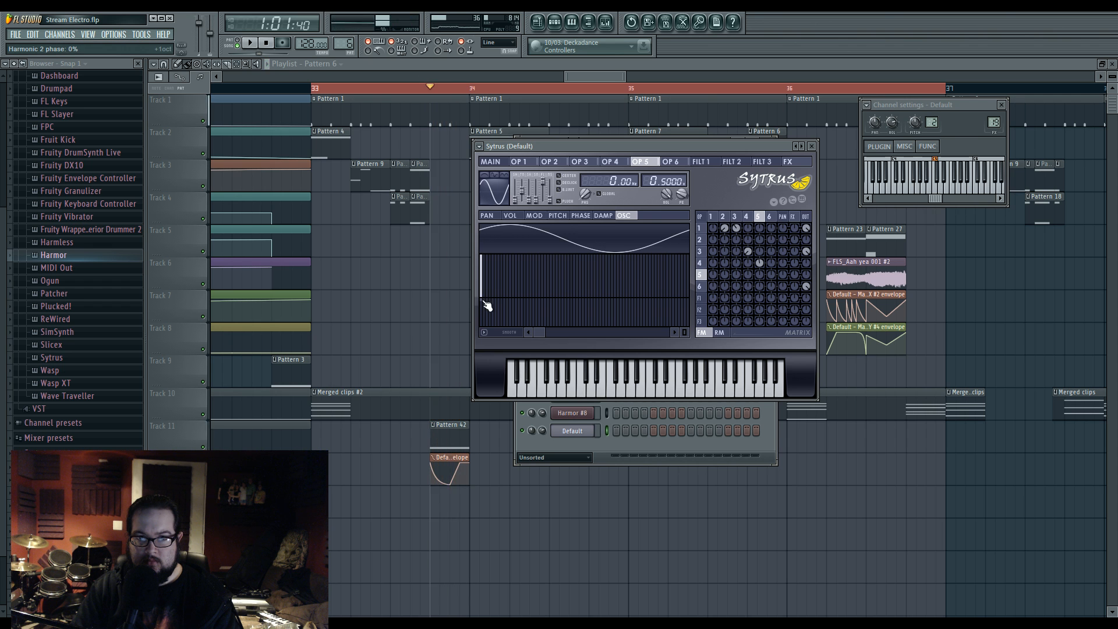
Step: Shape operator 3's Mod X pitch envelope to rise to a plateau and fall below centre, replaying the sound while adjusting it
{"action": "left_click", "coordinate": [734, 216]}
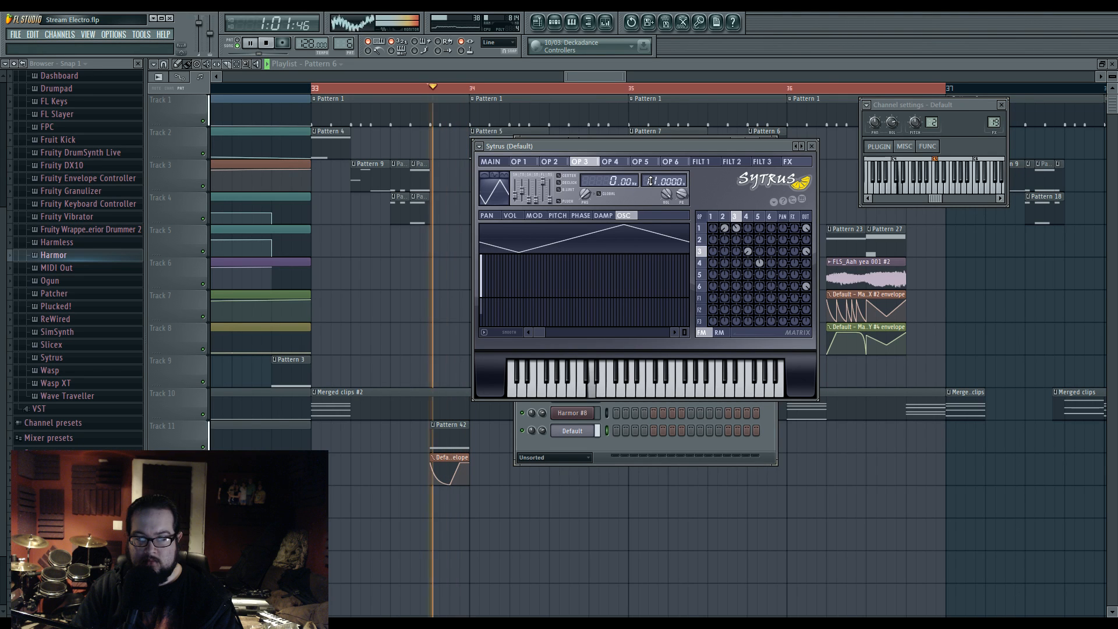
{"action": "key", "text": "space"}
{"action": "left_click", "coordinate": [558, 215]}
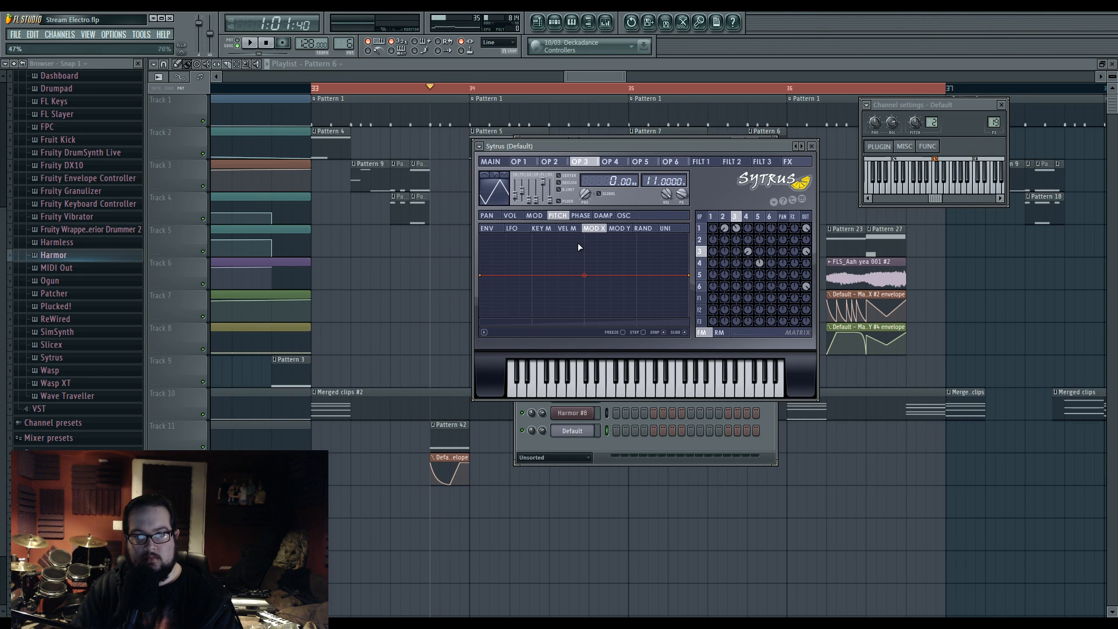
{"action": "key", "text": "space"}
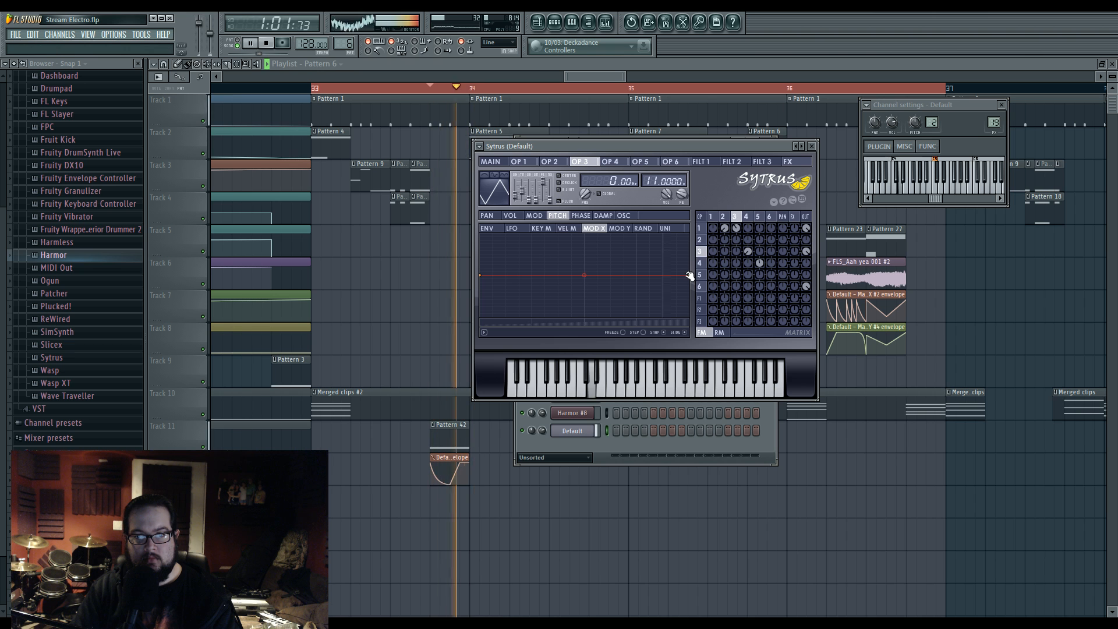
{"action": "left_click_drag", "start_coordinate": [690, 262], "coordinate": [691, 286]}
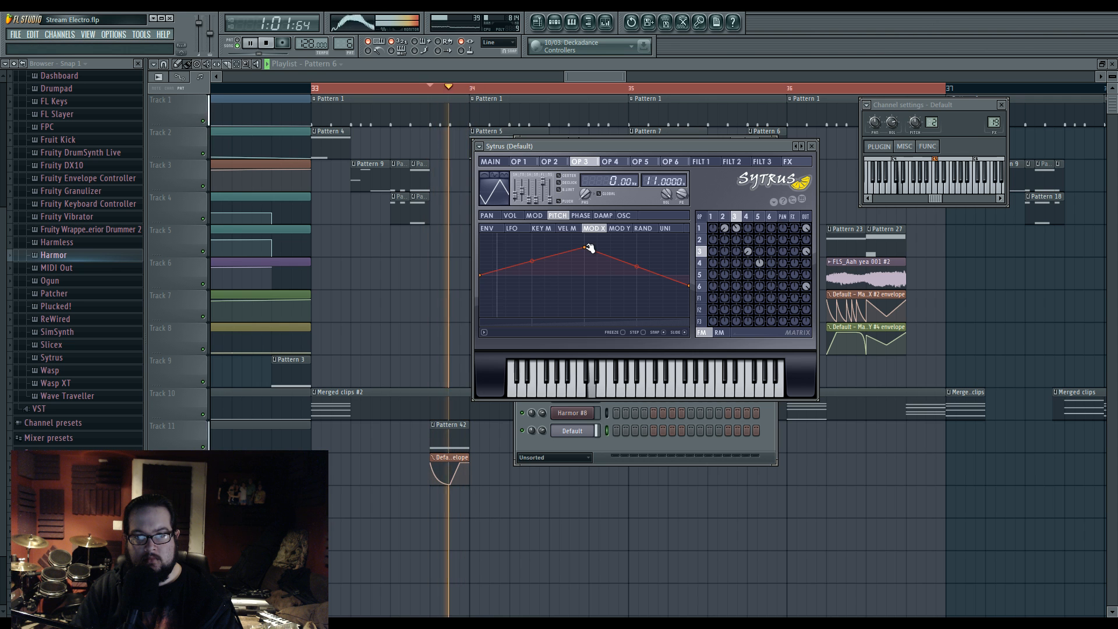
{"action": "left_click_drag", "start_coordinate": [688, 286], "coordinate": [691, 256]}
{"action": "key", "text": "space"}
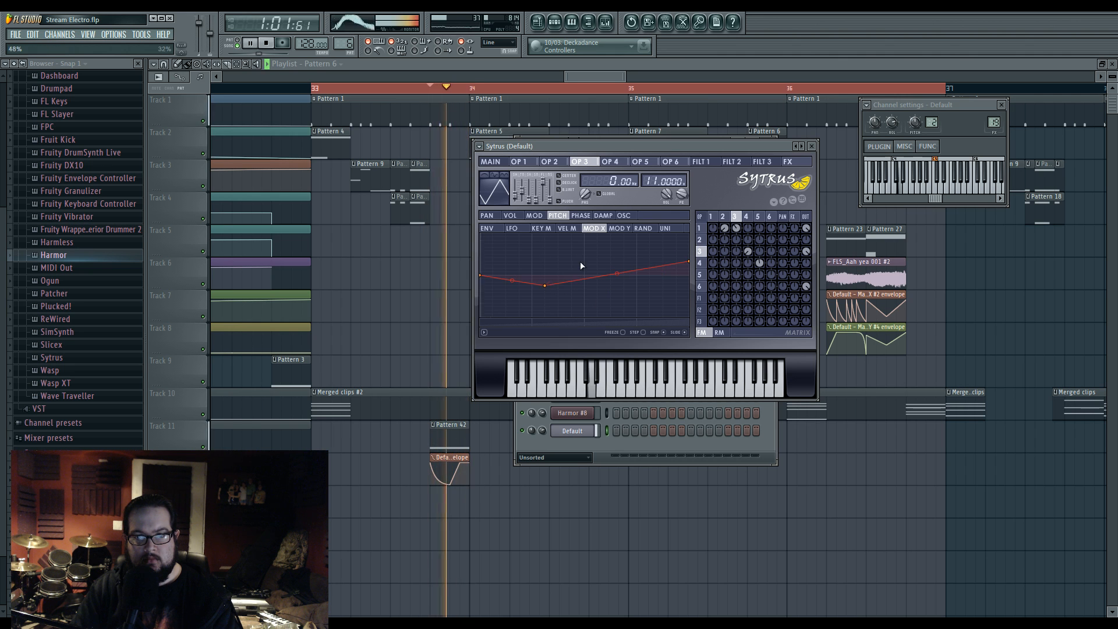
{"action": "left_click_drag", "start_coordinate": [589, 239], "coordinate": [588, 257]}
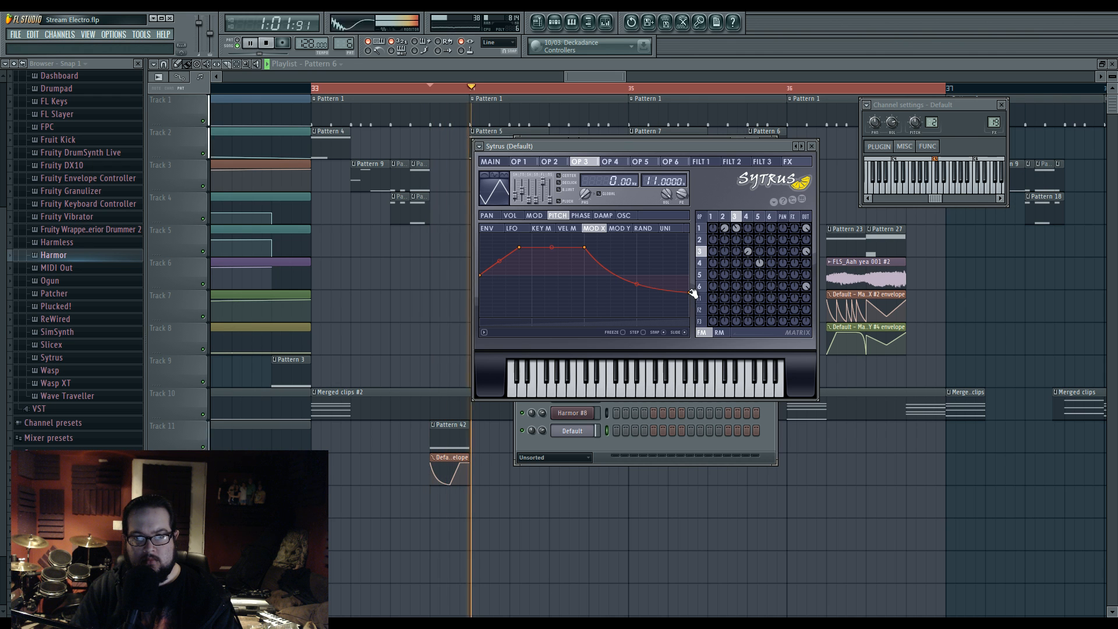
Step: Show the mixer alongside Sytrus and examine the FM and ring modulation matrices across the operators
{"action": "left_click", "coordinate": [606, 23]}
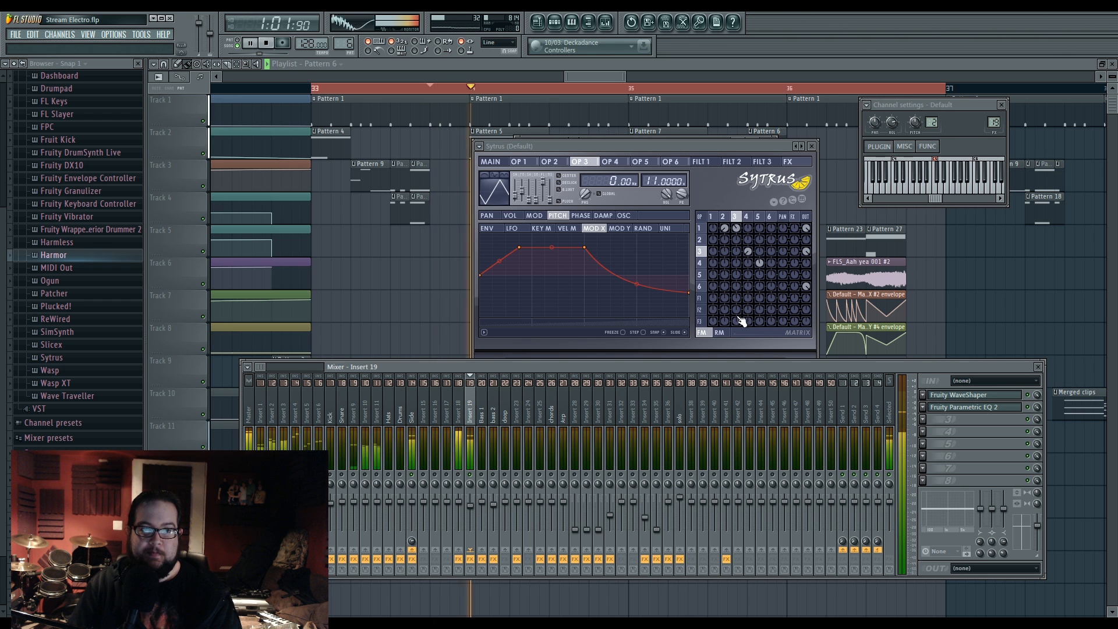
{"action": "left_click", "coordinate": [692, 172]}
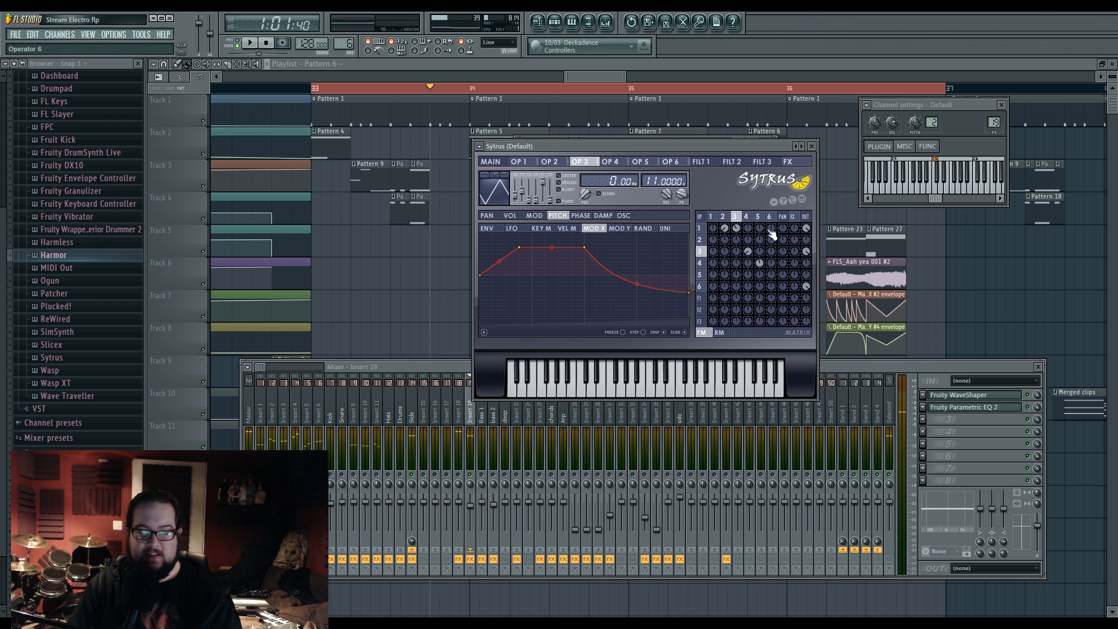
{"action": "left_click", "coordinate": [721, 332]}
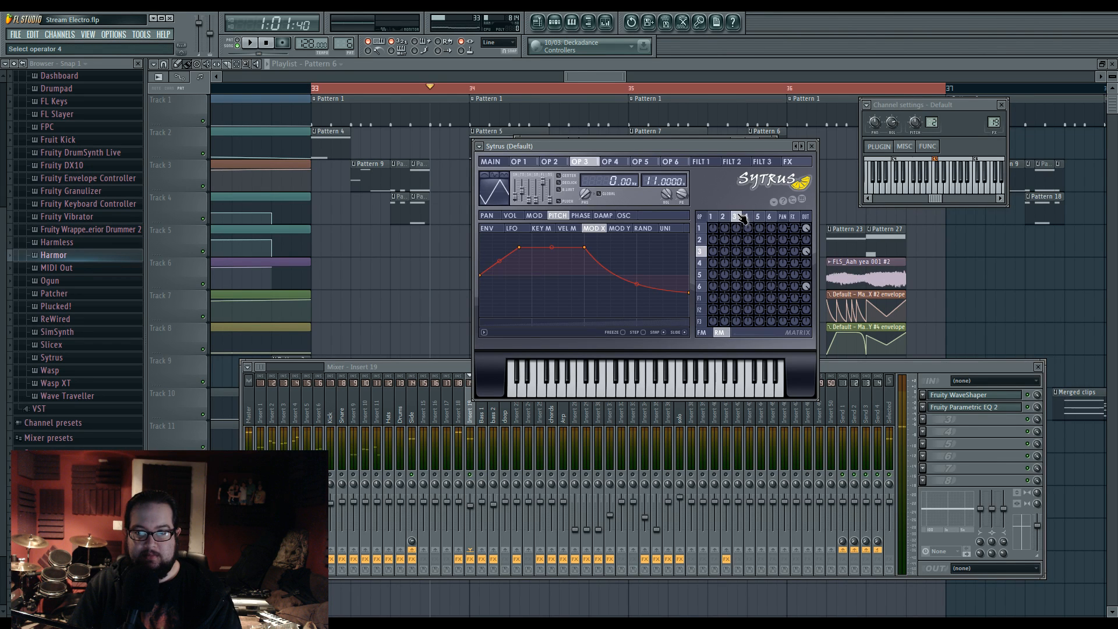
{"action": "left_click", "coordinate": [723, 217]}
{"action": "left_click", "coordinate": [710, 216]}
{"action": "left_click", "coordinate": [734, 216]}
{"action": "left_click", "coordinate": [757, 216]}
{"action": "left_click", "coordinate": [769, 216]}
{"action": "left_click", "coordinate": [757, 216]}
{"action": "left_click", "coordinate": [702, 333]}
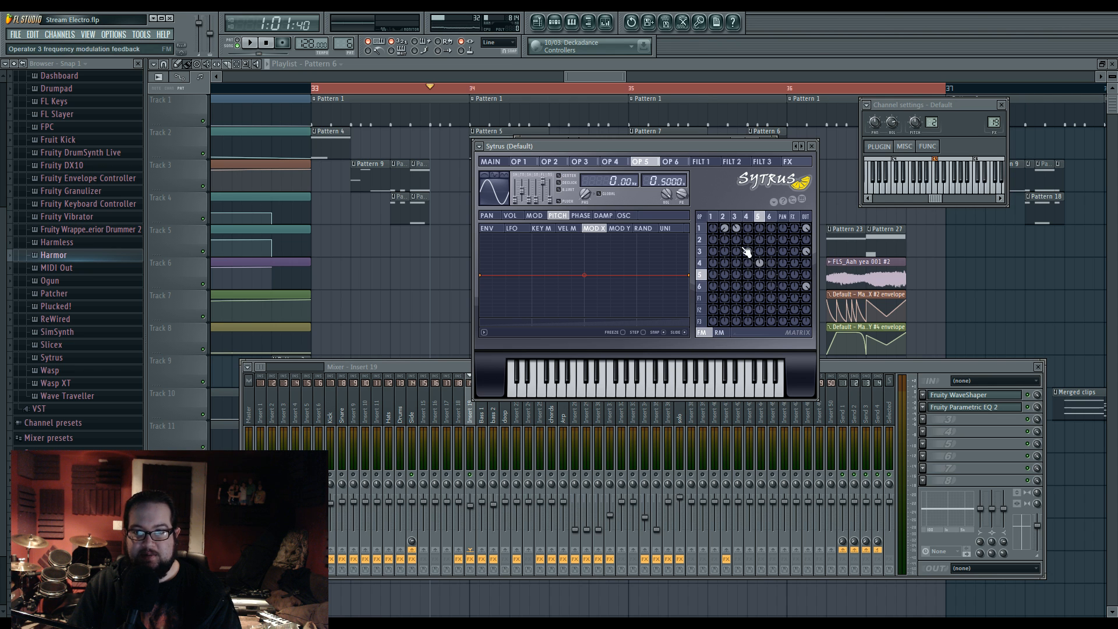
{"action": "left_click", "coordinate": [719, 333]}
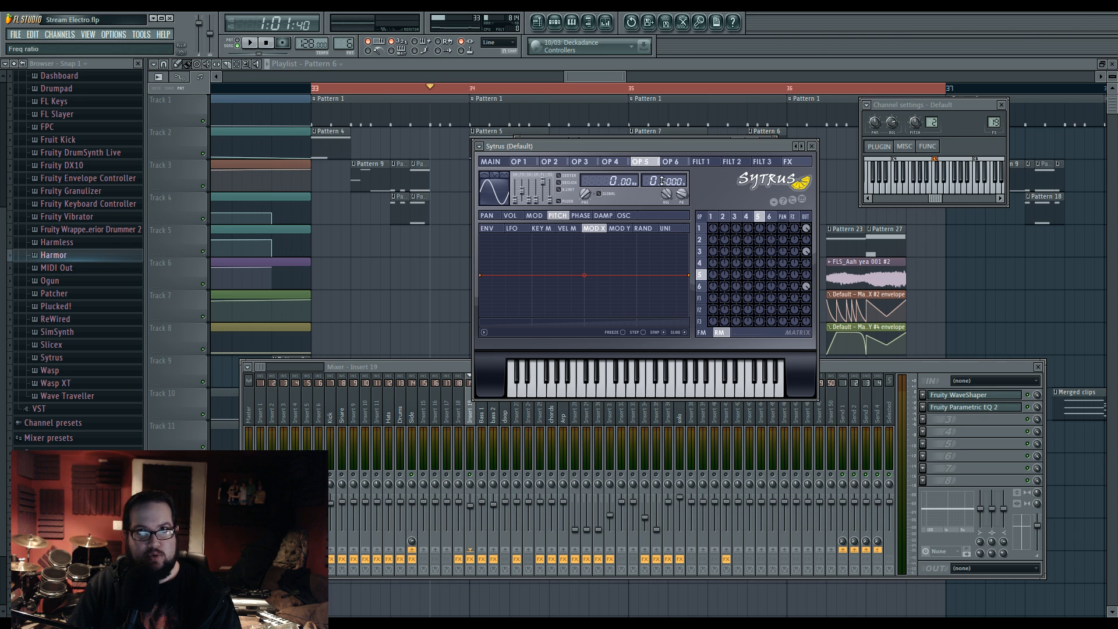
Step: Try ring modulation from operator 5 to operators 2, 3 and 4, including -100% and 82% amounts, while replaying the sound
{"action": "left_click_drag", "start_coordinate": [760, 228], "coordinate": [762, 233]}
{"action": "key", "text": "space"}
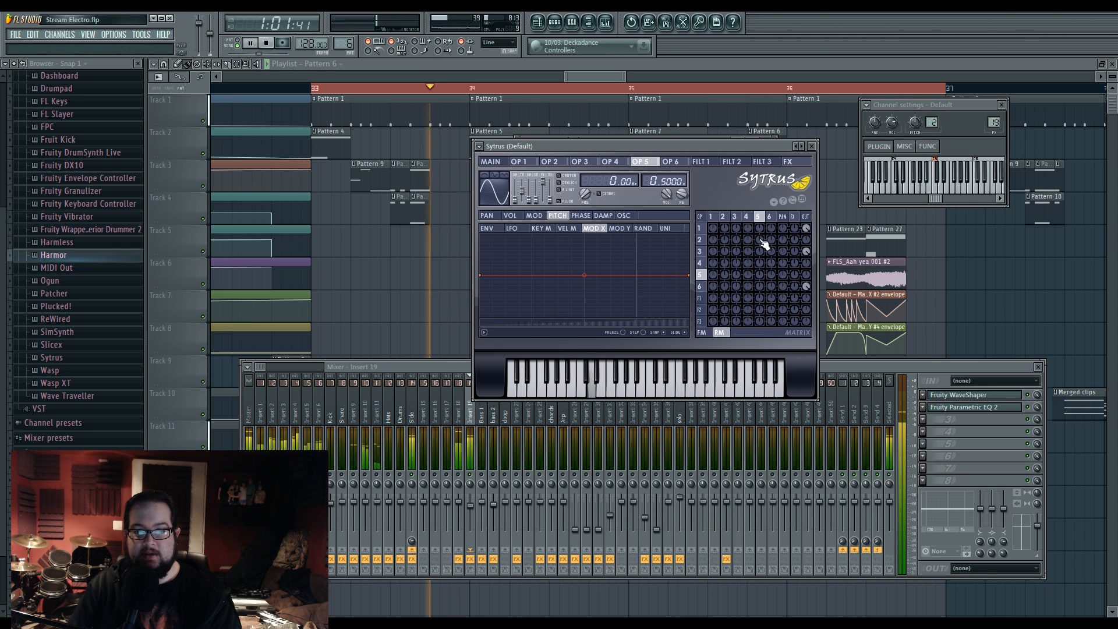
{"action": "key", "text": "space"}
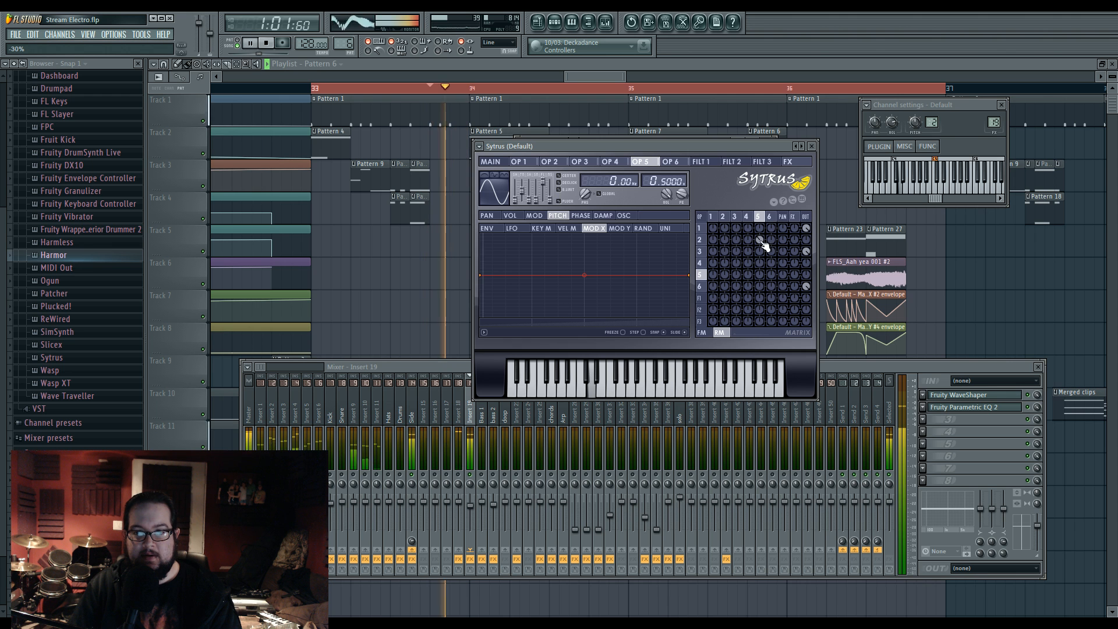
{"action": "left_click_drag", "start_coordinate": [760, 251], "coordinate": [760, 247]}
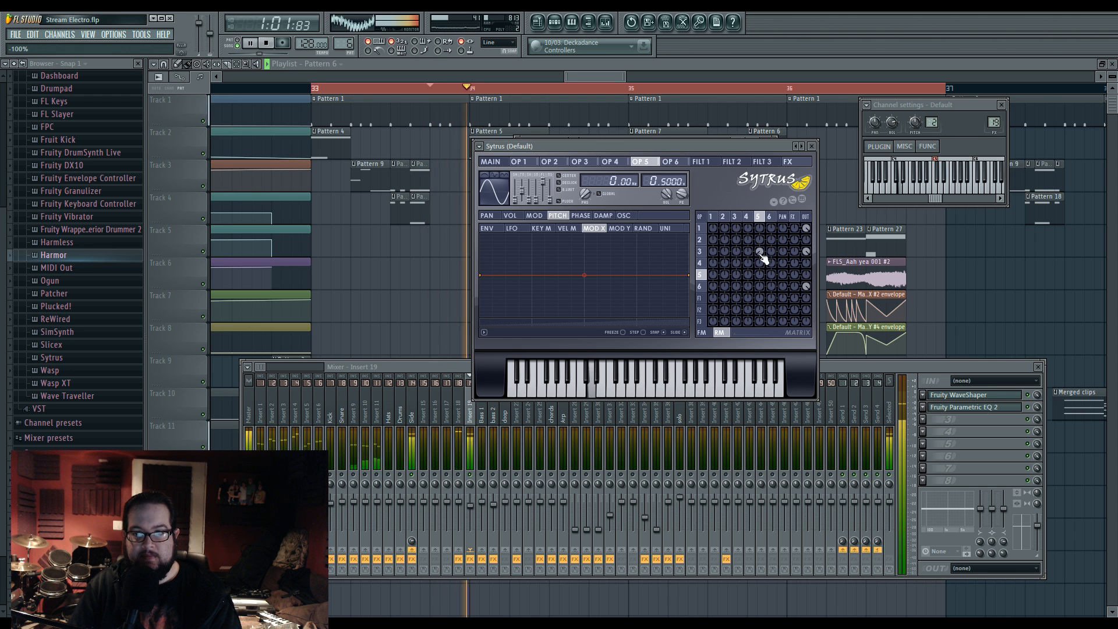
{"action": "key", "text": "space"}
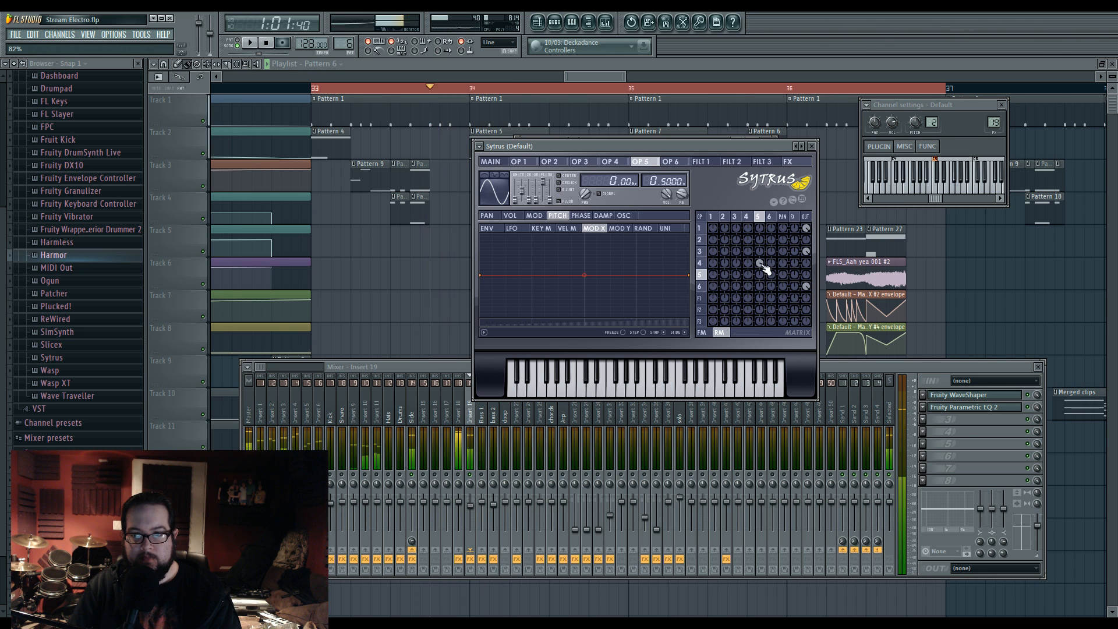
{"action": "key", "text": "space"}
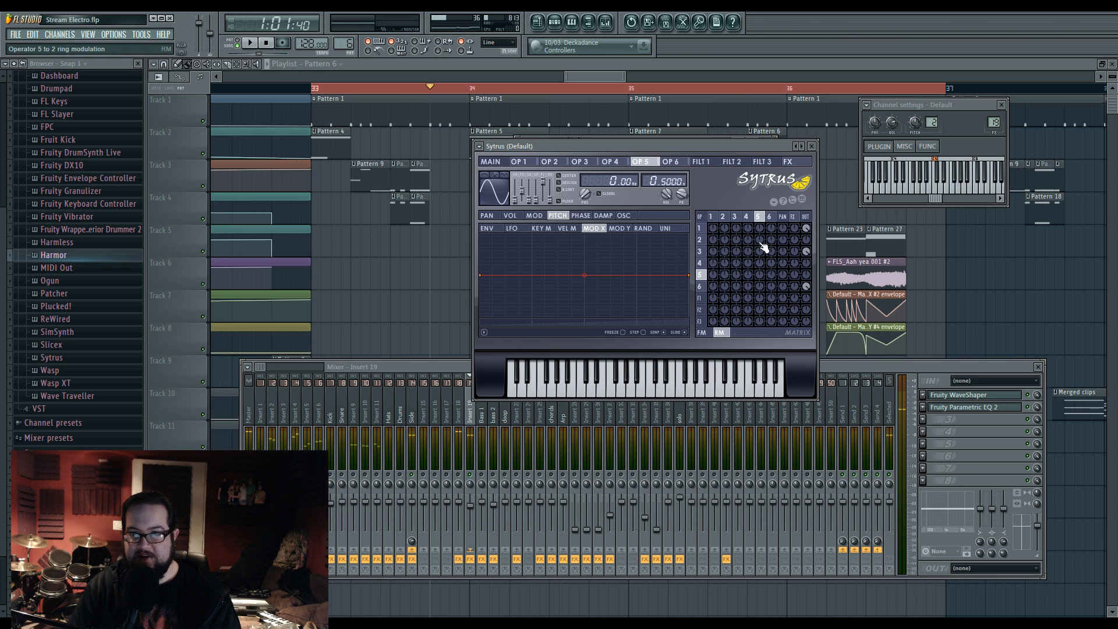
Step: Try ring modulation from operator 3 to operators 4, 5 and 2, reset it to 0% and return to the FM matrix
{"action": "left_click", "coordinate": [735, 218]}
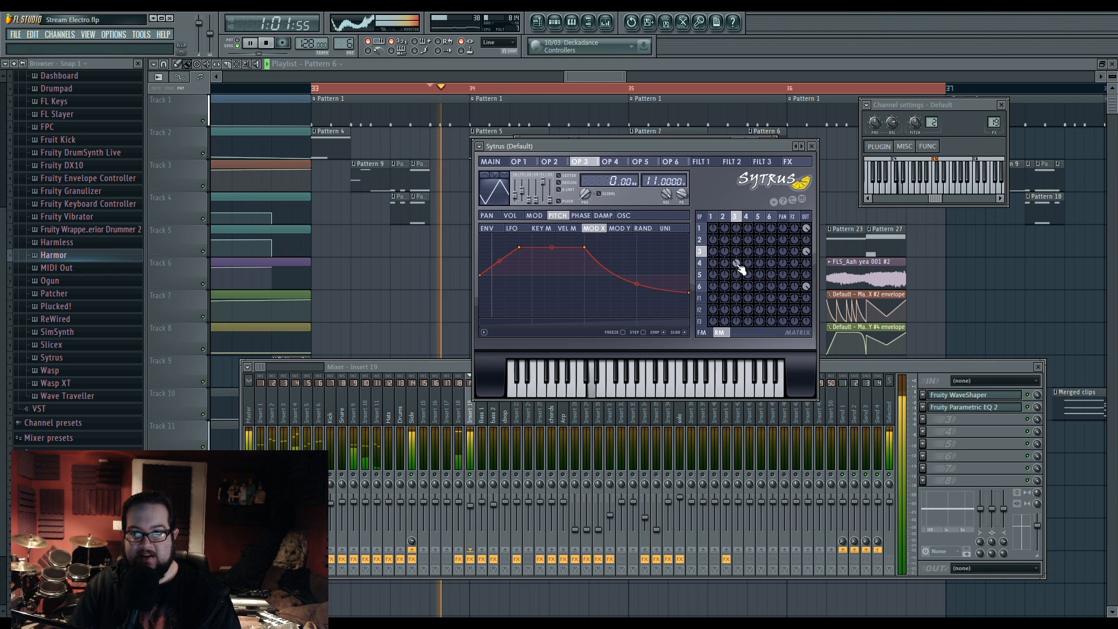
{"action": "left_click_drag", "start_coordinate": [739, 270], "coordinate": [738, 280]}
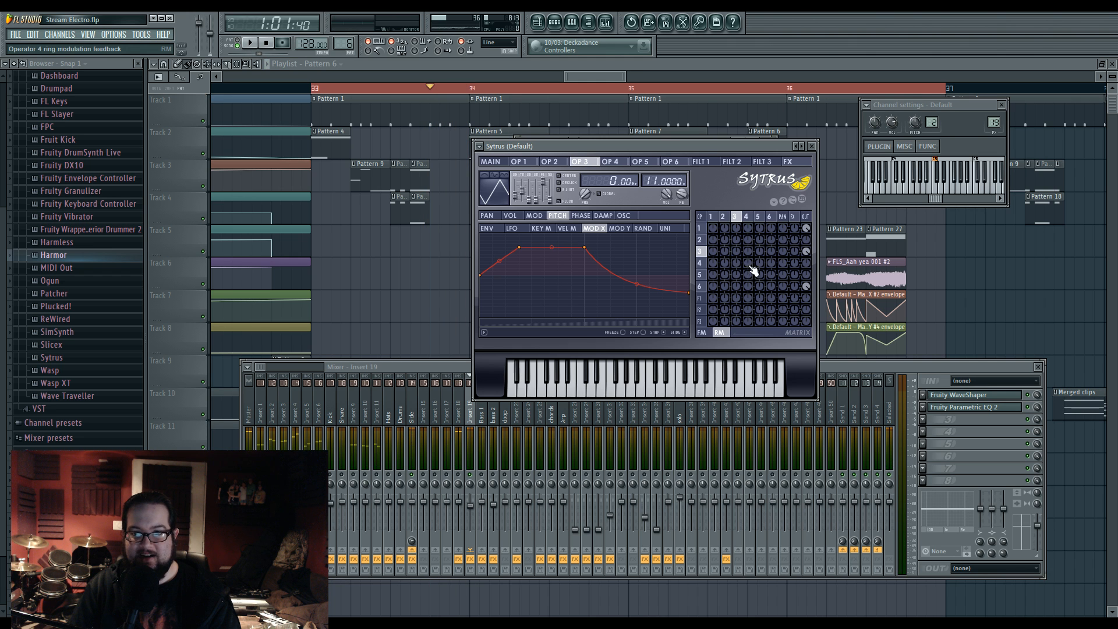
{"action": "key", "text": "space"}
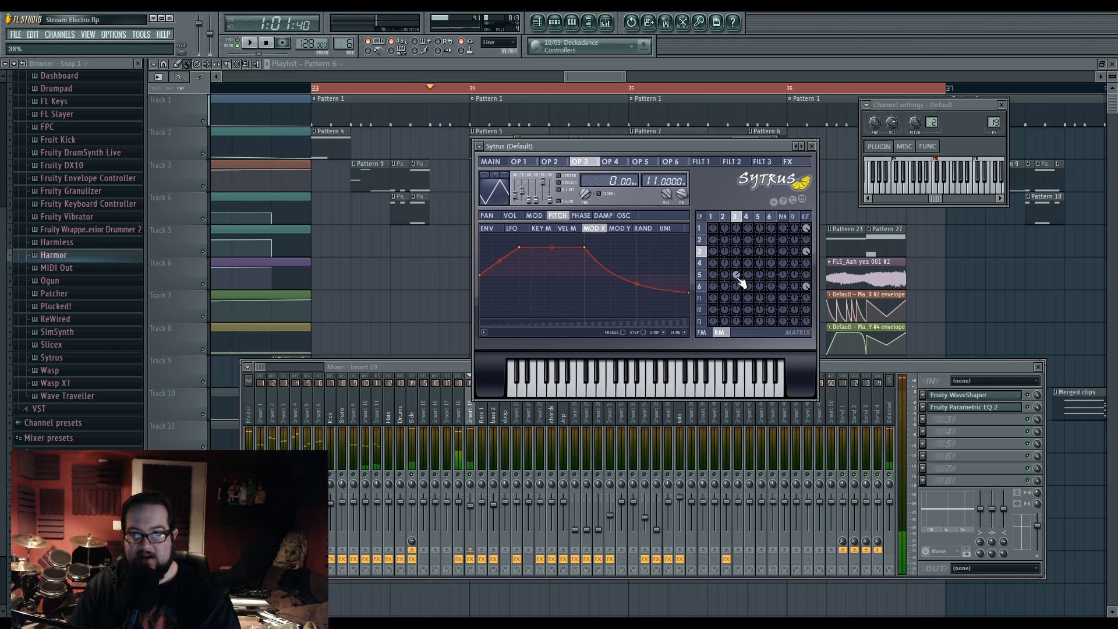
{"action": "left_click_drag", "start_coordinate": [734, 242], "coordinate": [738, 245]}
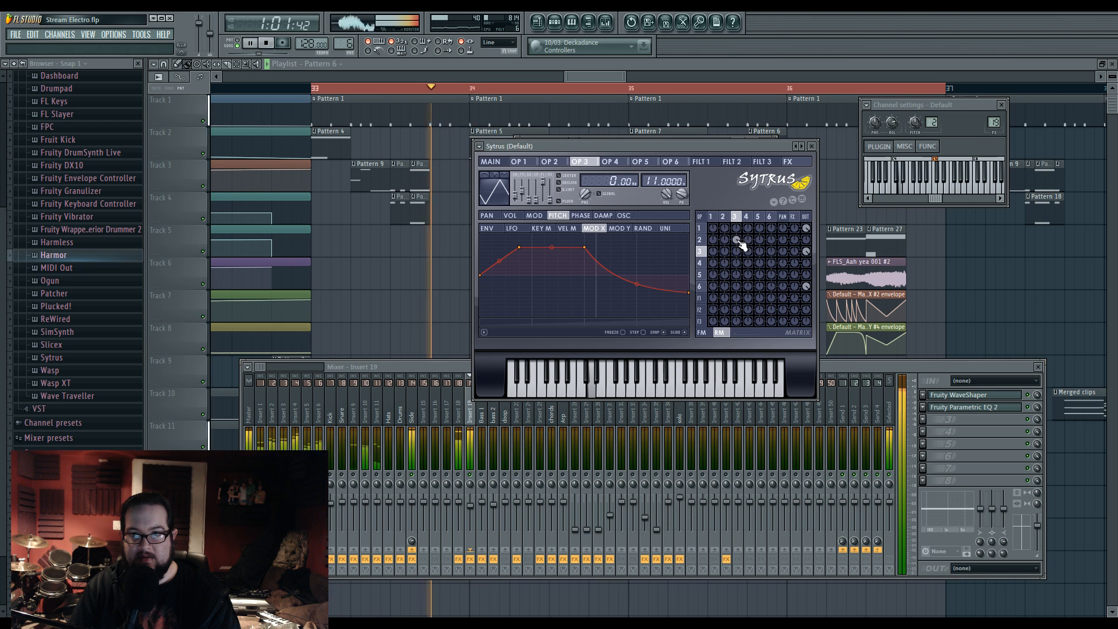
{"action": "left_click_drag", "start_coordinate": [740, 244], "coordinate": [742, 248]}
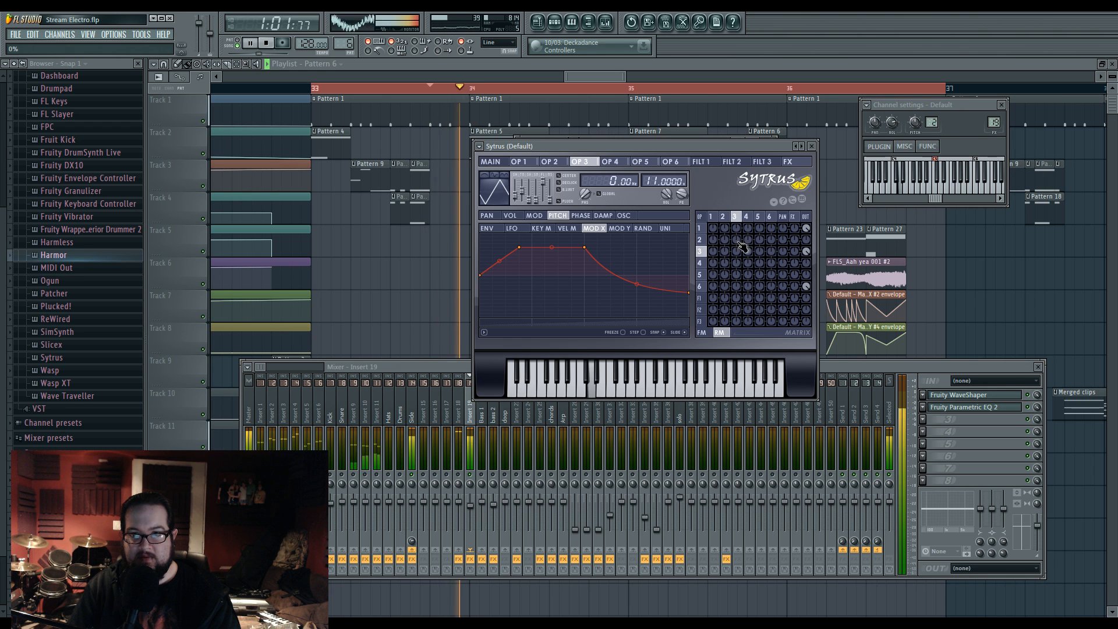
{"action": "left_click", "coordinate": [702, 333]}
{"action": "key", "text": "space"}
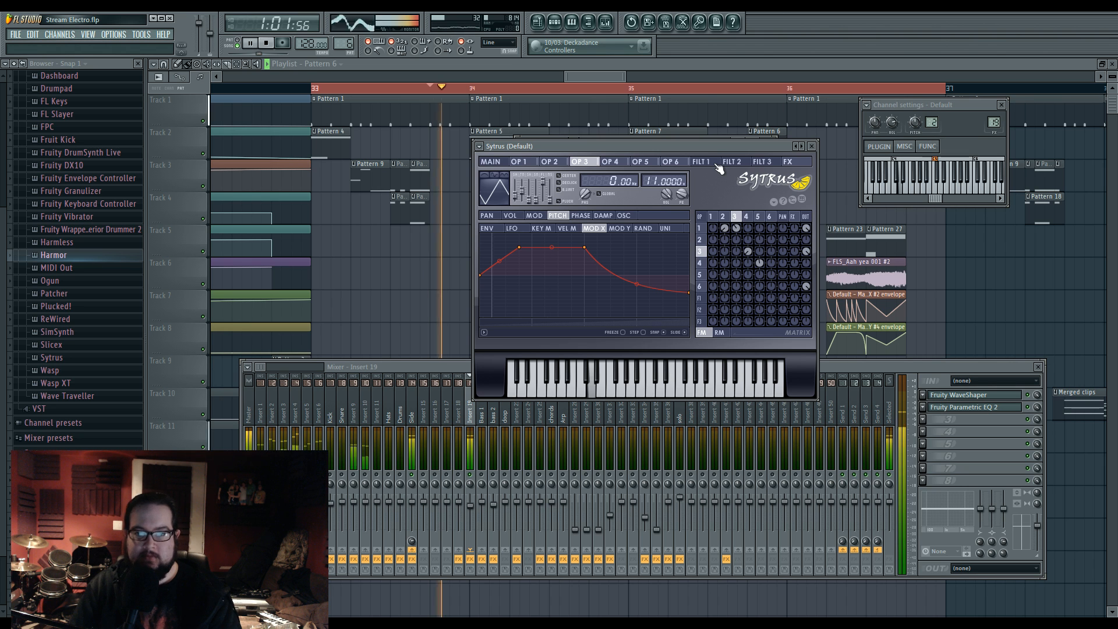
Step: Open Insert 19's Fruity WaveShaper and Parametric EQ 2, and shift EQ band 3 slightly higher in frequency while replaying
{"action": "left_click", "coordinate": [961, 395]}
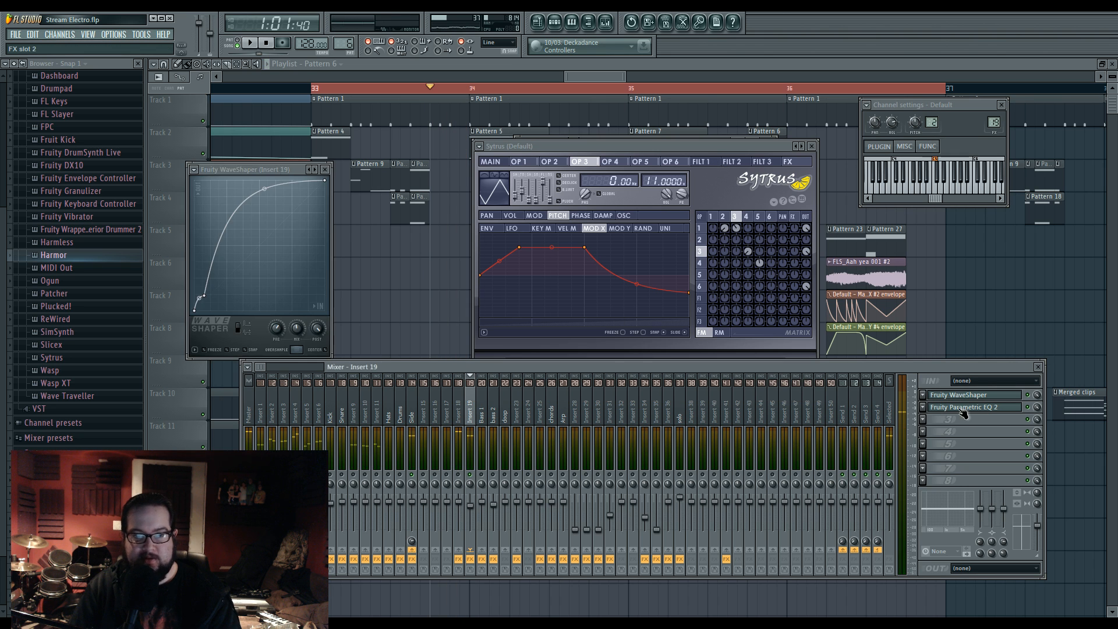
{"action": "left_click", "coordinate": [961, 407]}
{"action": "key", "text": "space"}
{"action": "mouse_move", "coordinate": [267, 257]}
{"action": "left_mouse_down"}
{"action": "mouse_move", "coordinate": [271, 243]}
{"action": "mouse_move", "coordinate": [312, 250]}
{"action": "mouse_move", "coordinate": [323, 231]}
{"action": "mouse_move", "coordinate": [323, 249]}
{"action": "mouse_move", "coordinate": [357, 253]}
{"action": "mouse_move", "coordinate": [273, 250]}
{"action": "mouse_move", "coordinate": [282, 256]}
{"action": "left_mouse_up"}
{"action": "key", "text": "space"}
{"action": "key", "text": "space"}
Step: Add Maximus to Insert 19's third effect slot and load its Default preset
{"action": "left_click", "coordinate": [997, 448]}
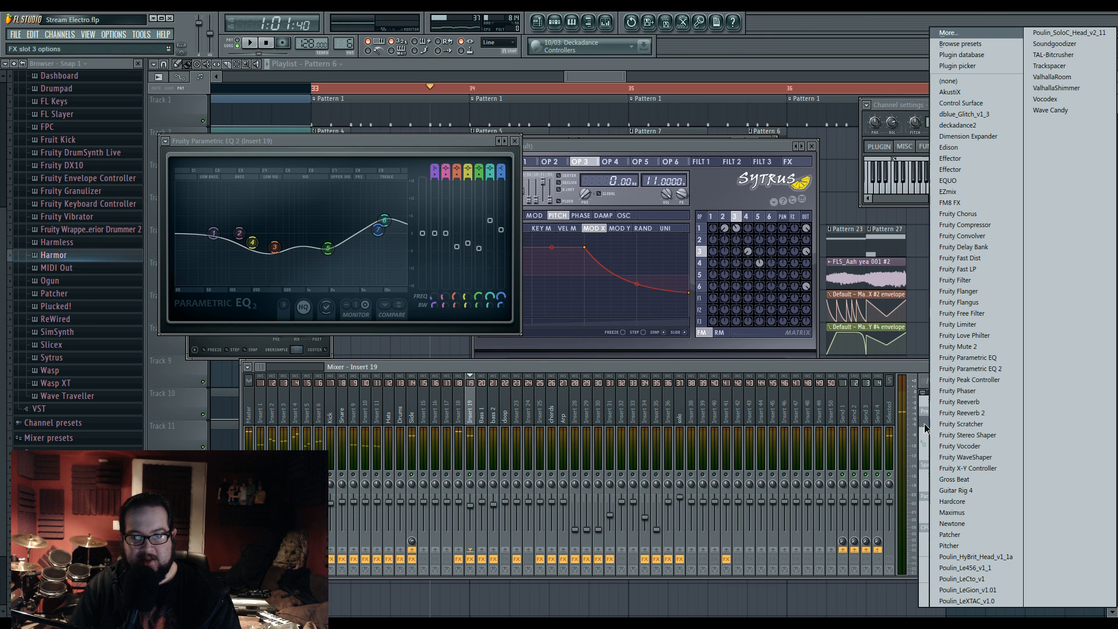
{"action": "left_click", "coordinate": [976, 511]}
{"action": "left_click", "coordinate": [555, 197]}
{"action": "left_click", "coordinate": [582, 284]}
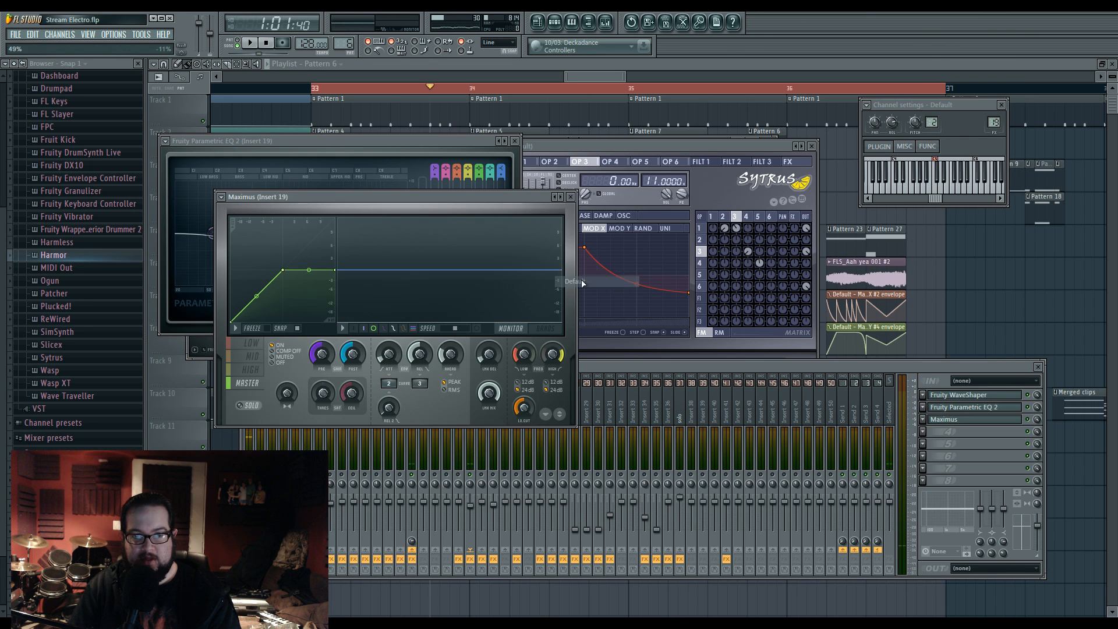
Step: Raise the pre gain of Maximus's Low, Mid and High bands while replaying and monitoring the sound, including the Master band
{"action": "left_click", "coordinate": [254, 344]}
{"action": "key", "text": "space"}
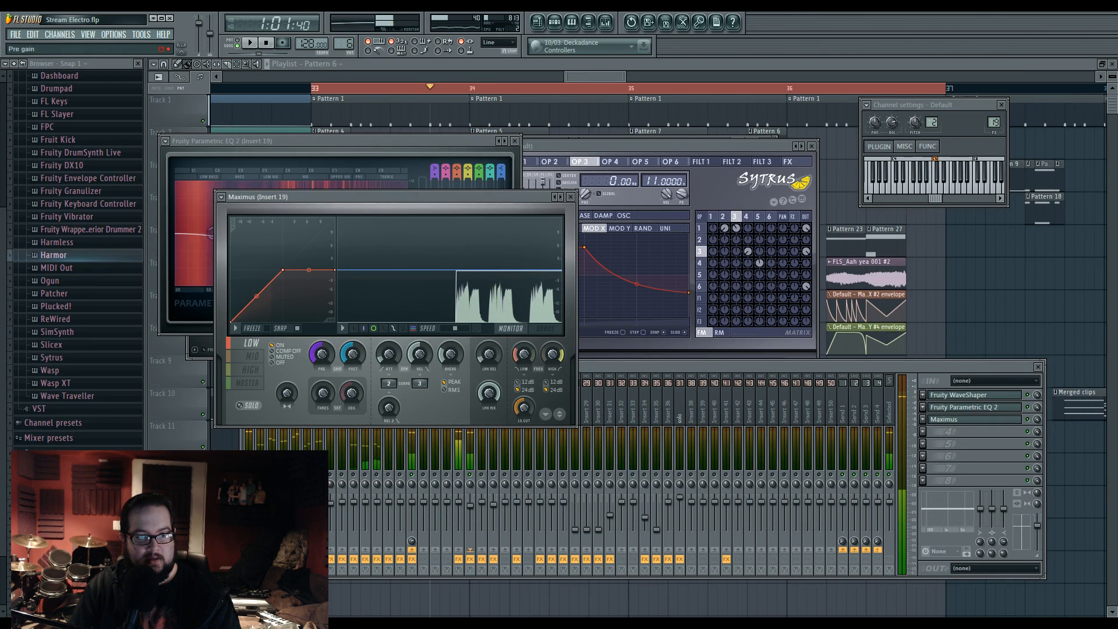
{"action": "left_click", "coordinate": [545, 327]}
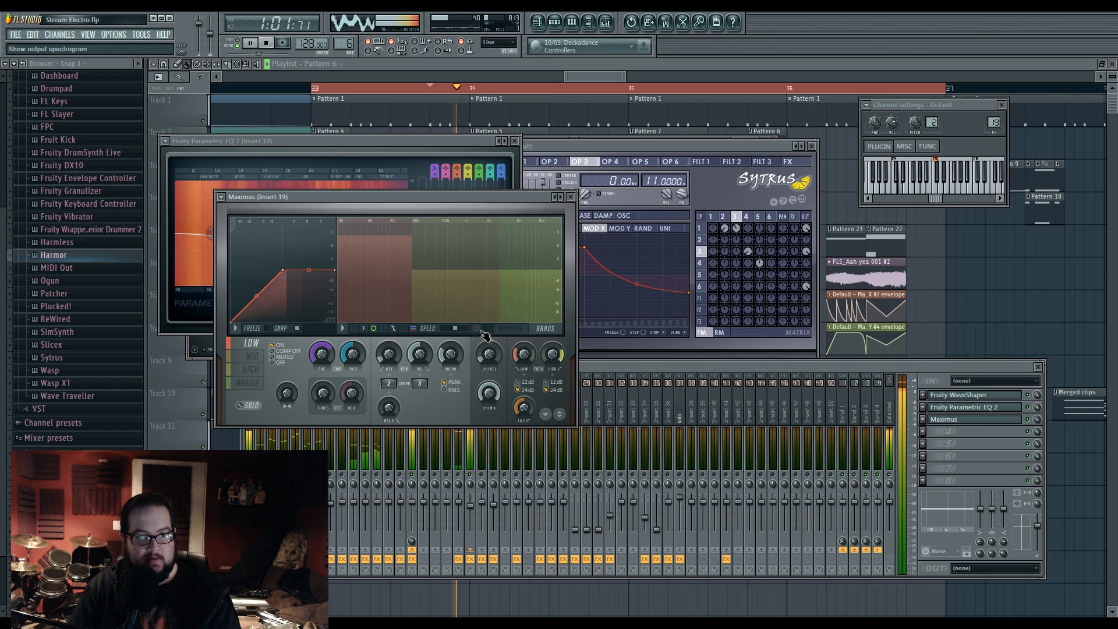
{"action": "left_click", "coordinate": [511, 327]}
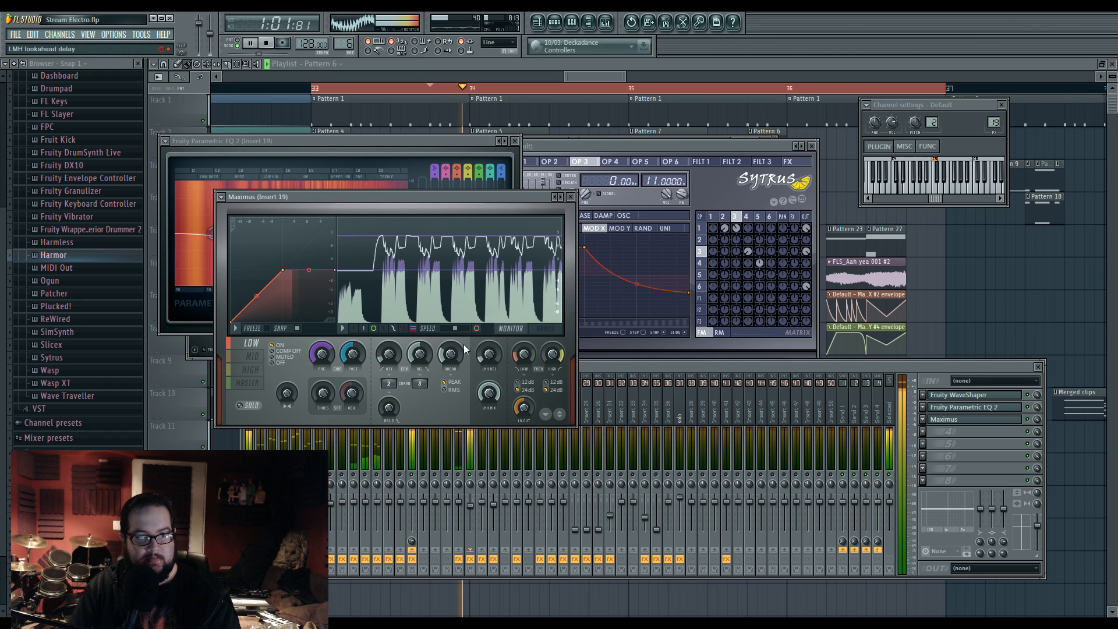
{"action": "key", "text": "space"}
{"action": "key", "text": "space"}
{"action": "left_click", "coordinate": [252, 356]}
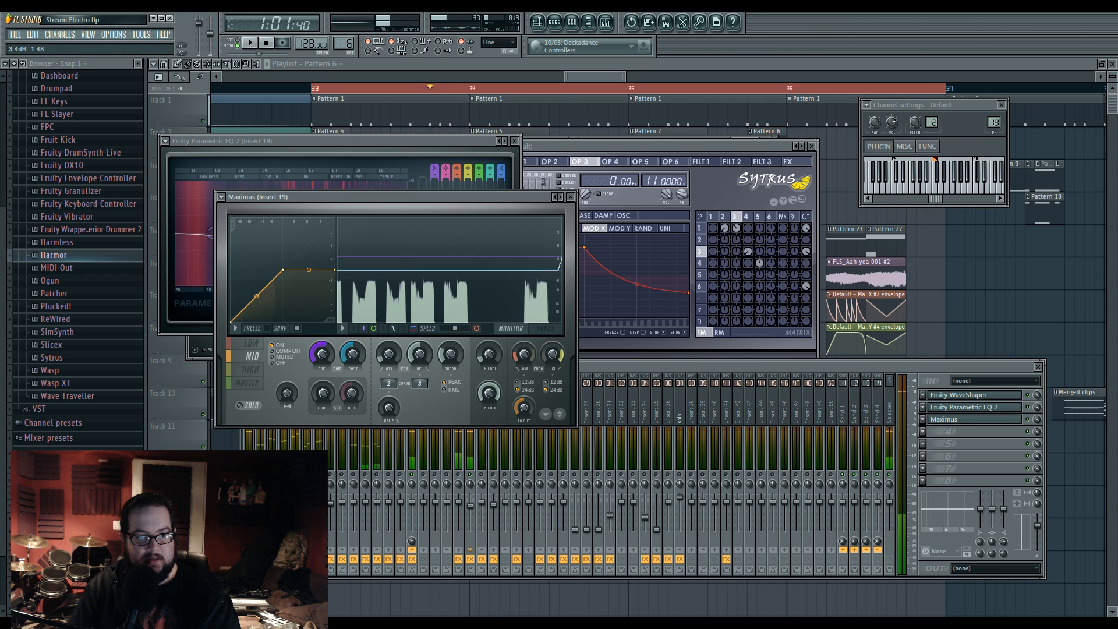
{"action": "left_click", "coordinate": [250, 370]}
{"action": "left_click", "coordinate": [249, 384]}
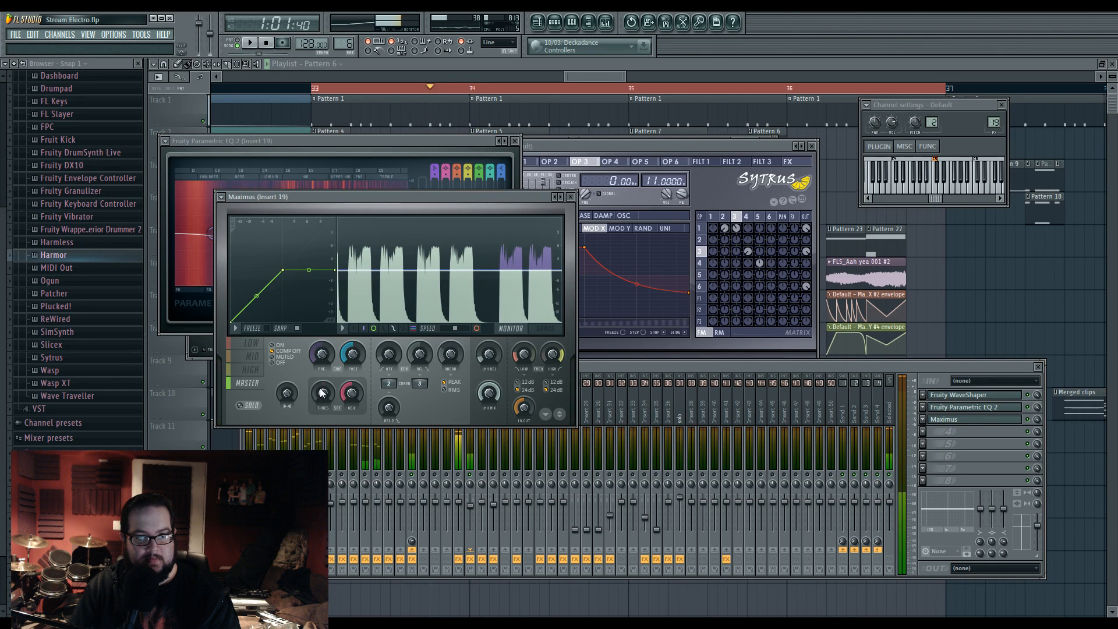
{"action": "key", "text": "space"}
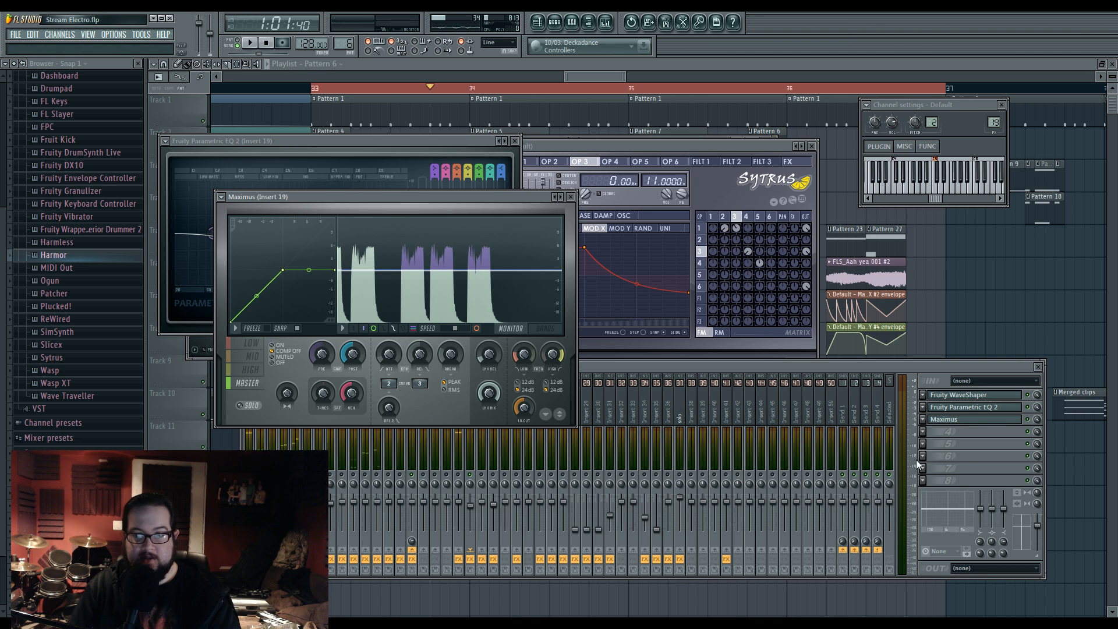
Step: Review the Low, Mid and High band settings in Insert 19's Maximus
{"action": "left_click", "coordinate": [955, 449]}
{"action": "left_click", "coordinate": [431, 195]}
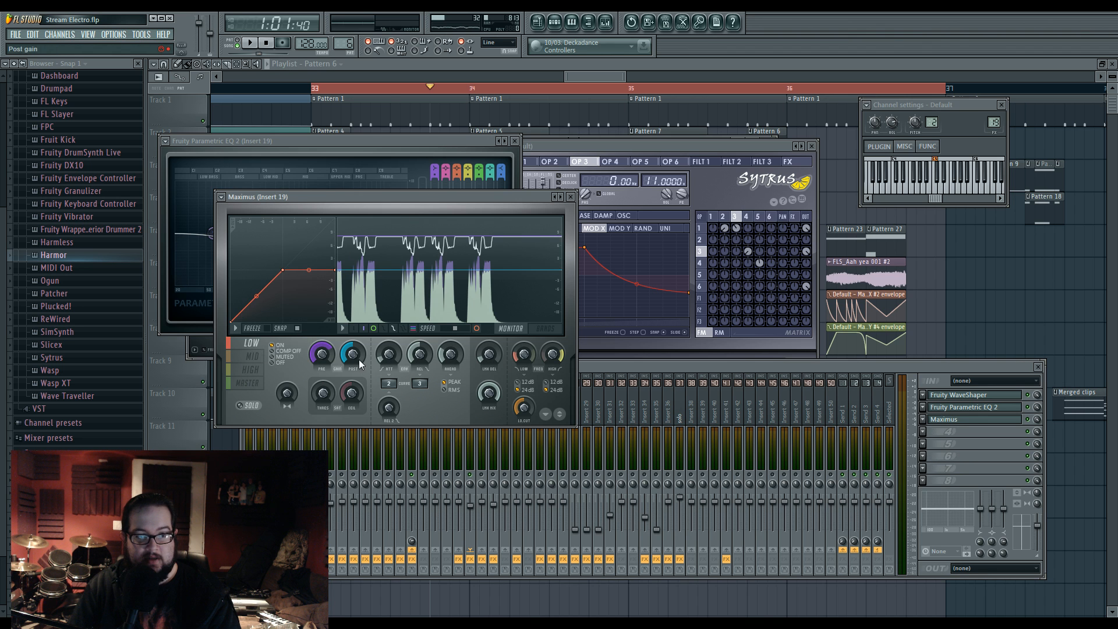
{"action": "left_click", "coordinate": [260, 355]}
{"action": "left_click", "coordinate": [259, 369]}
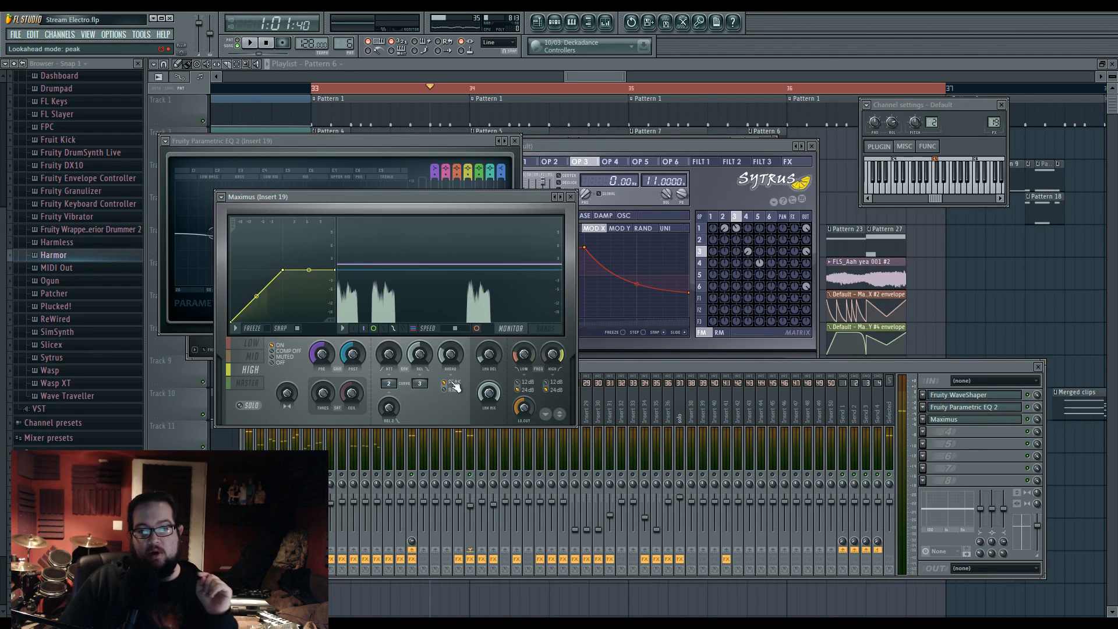
Step: Load Fruity Limiter into the first effect slot of mixer track Insert 43 and move its window clear of Maximus
{"action": "left_click", "coordinate": [703, 371]}
{"action": "left_click_drag", "start_coordinate": [270, 368], "coordinate": [317, 369]}
{"action": "left_click", "coordinate": [634, 404]}
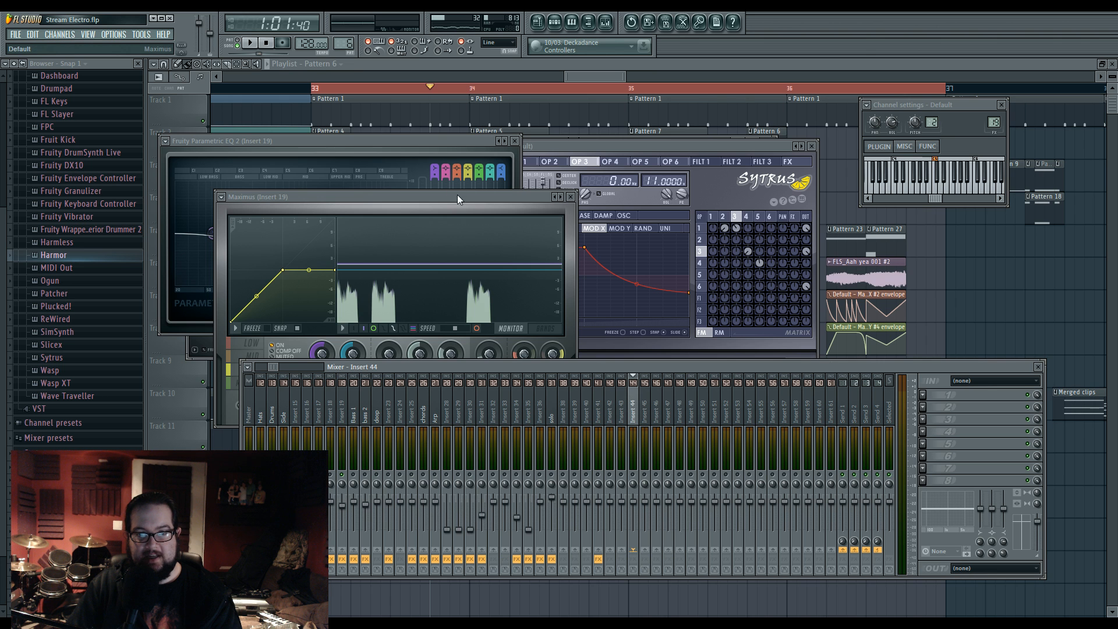
{"action": "left_click_drag", "start_coordinate": [457, 196], "coordinate": [458, 178]}
{"action": "left_click", "coordinate": [622, 410]}
{"action": "left_click", "coordinate": [943, 419]}
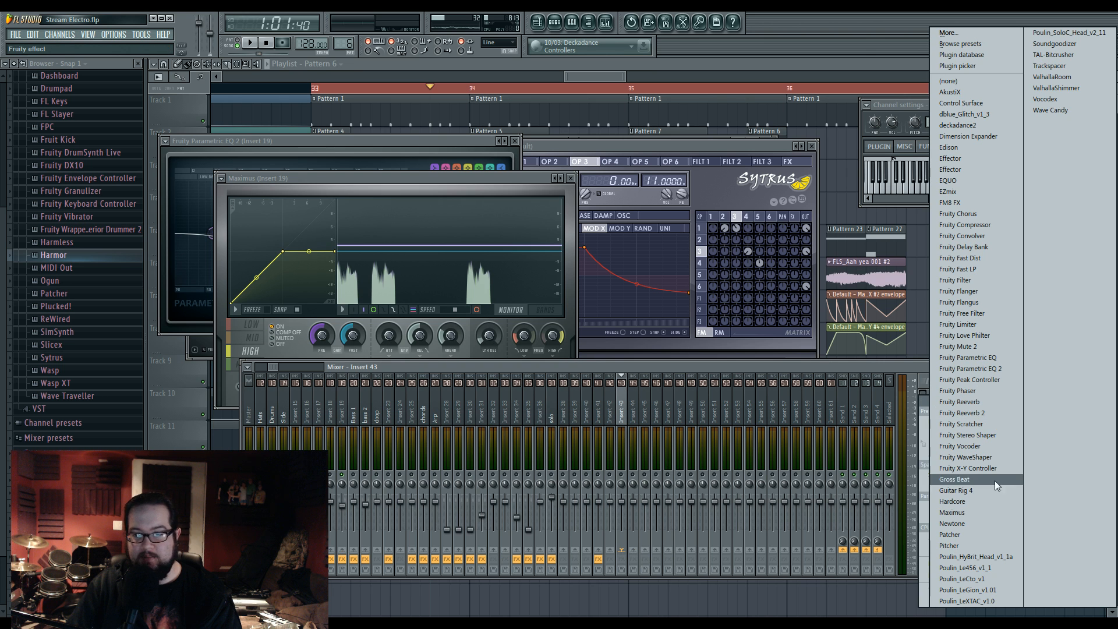
{"action": "left_click", "coordinate": [958, 324]}
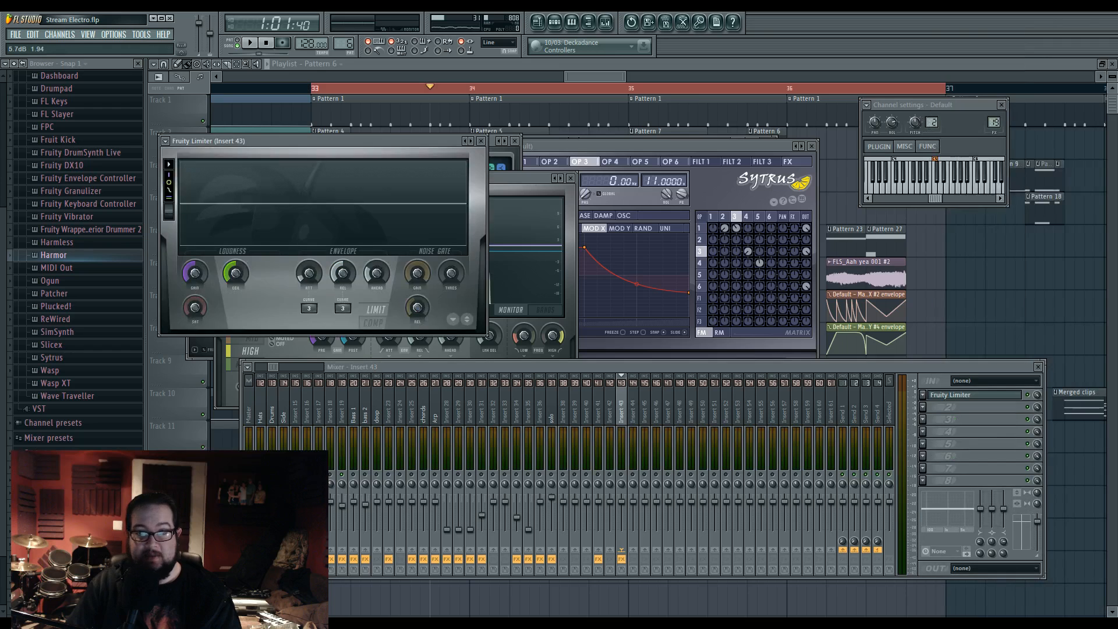
{"action": "left_click_drag", "start_coordinate": [424, 145], "coordinate": [610, 205]}
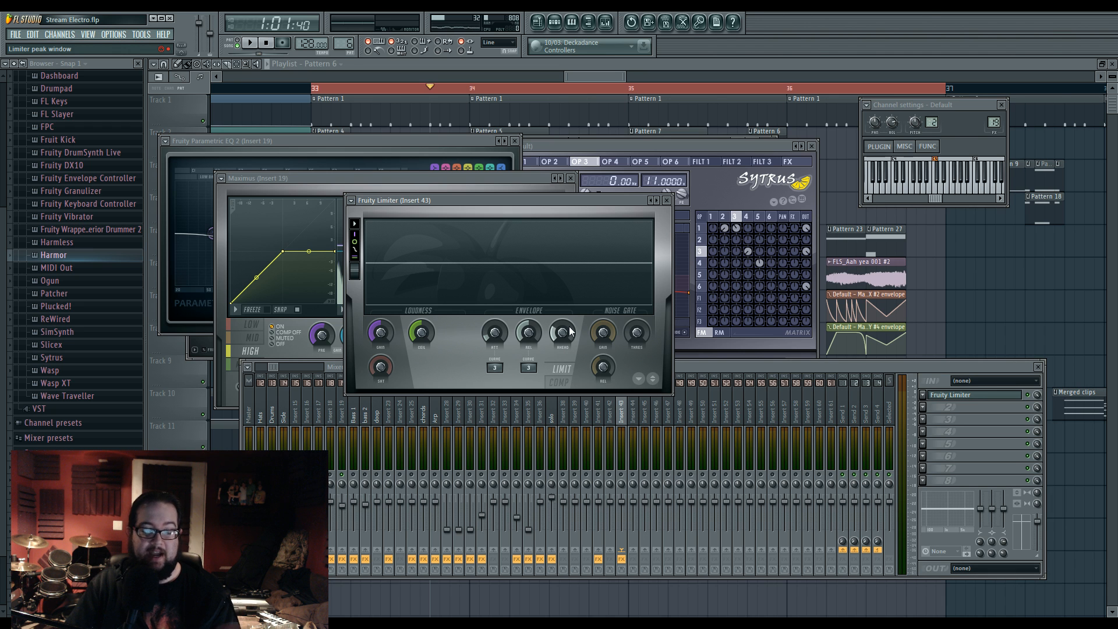
Step: Examine the lookahead delay of the High and Low bands in Insert 19's Maximus and close it
{"action": "left_click", "coordinate": [502, 179]}
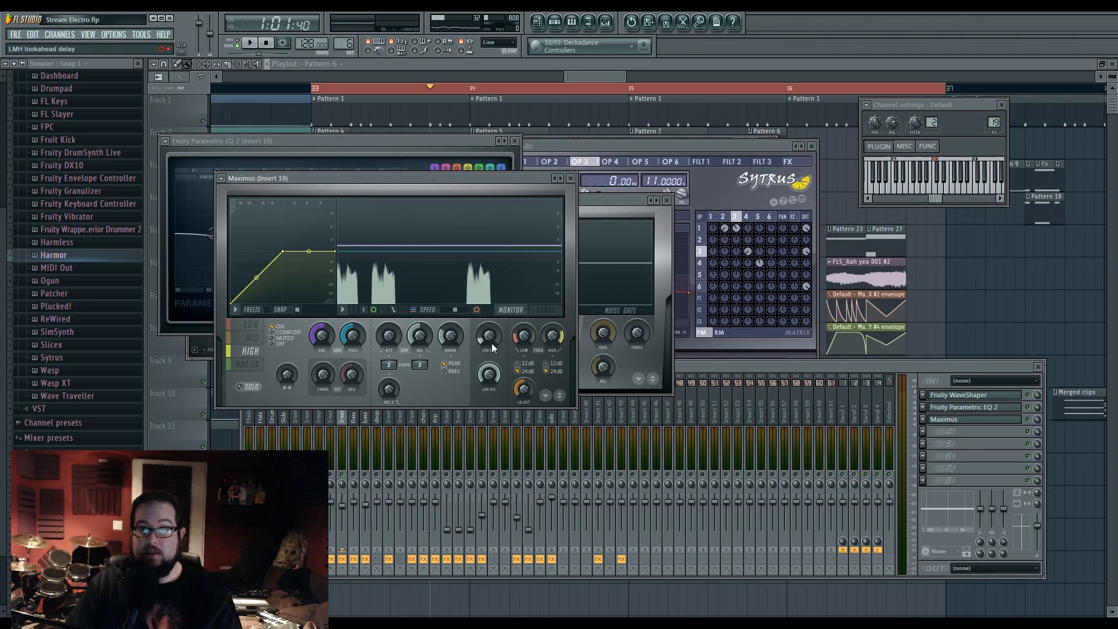
{"action": "left_click", "coordinate": [258, 328]}
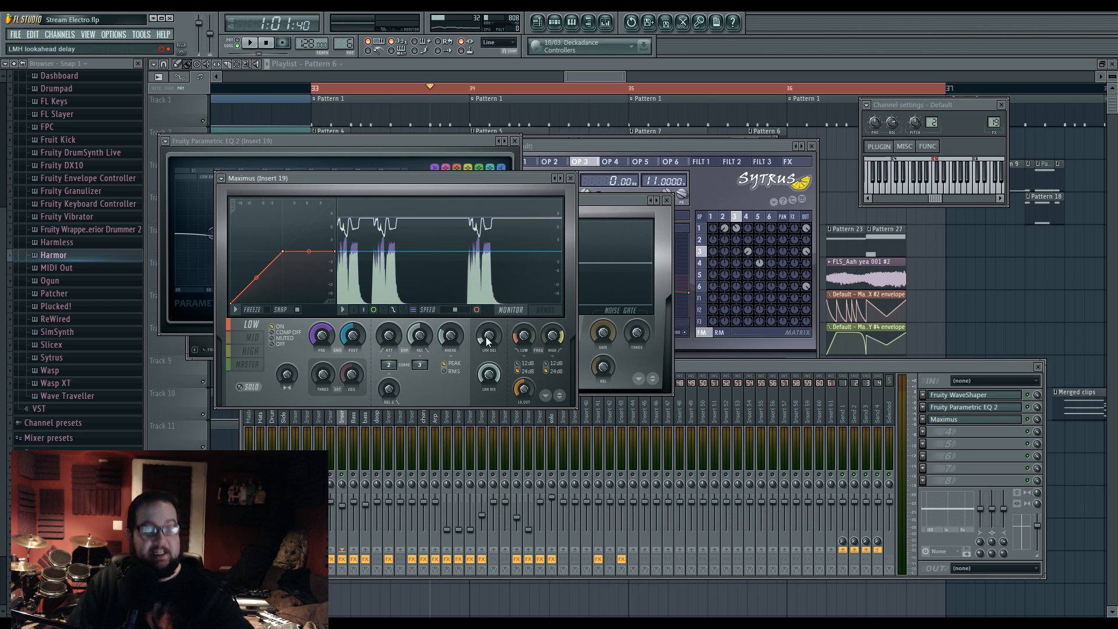
{"action": "left_click", "coordinate": [571, 179]}
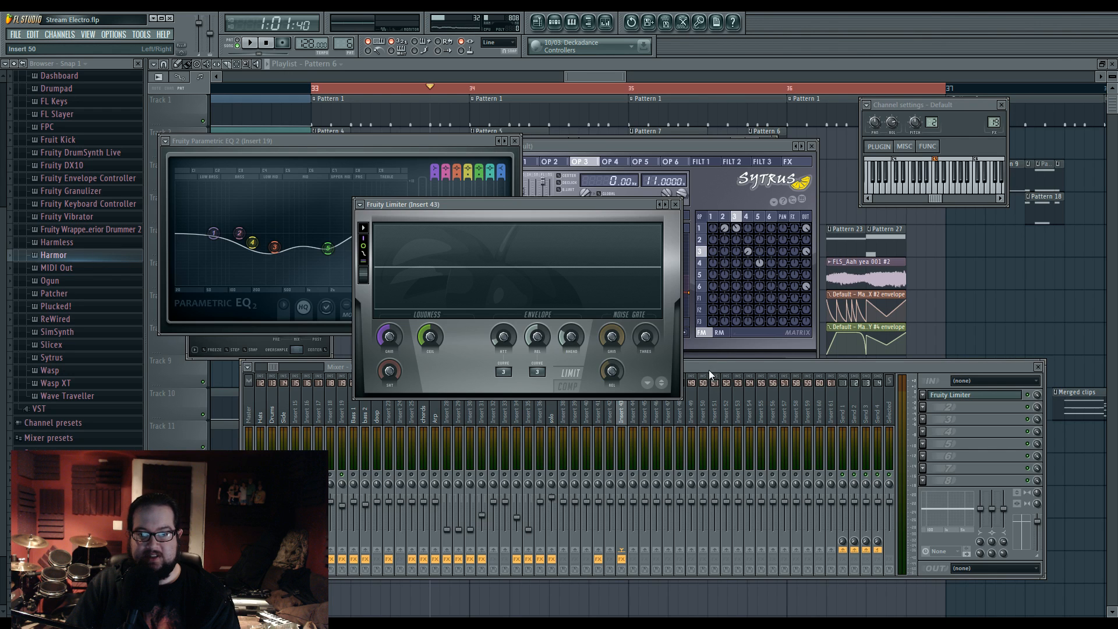
Step: Add the VT_RimShot sample from the Vintage folder as a new channel and route it to Insert 43
{"action": "scroll", "coordinate": [76, 262], "scroll_direction": "down", "scroll_amount": 8}
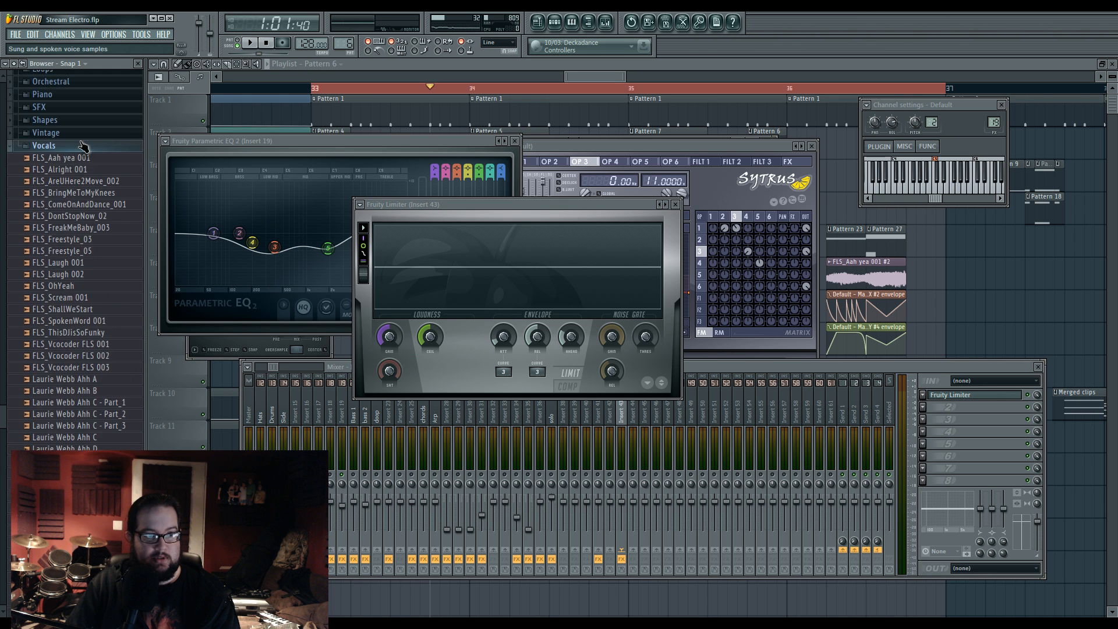
{"action": "left_click", "coordinate": [46, 237]}
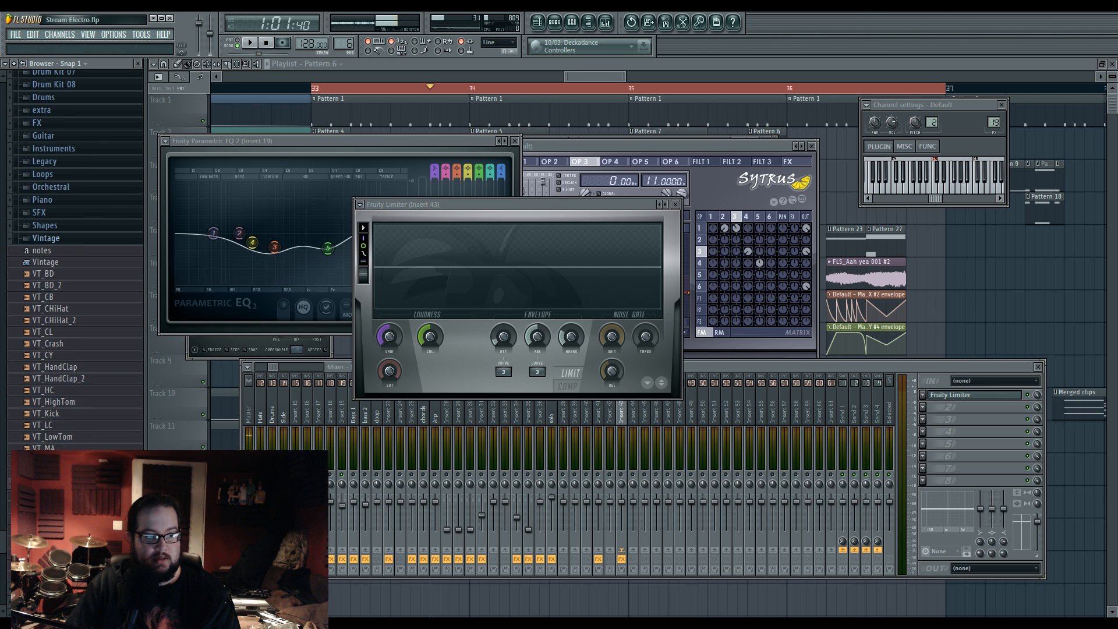
{"action": "left_click", "coordinate": [562, 26]}
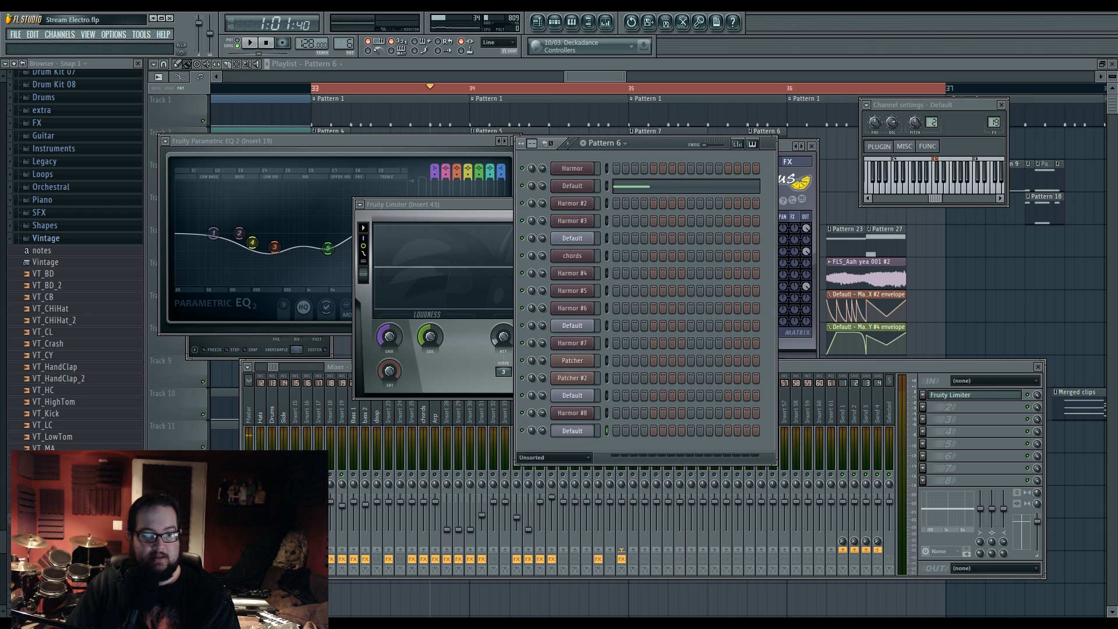
{"action": "left_click_drag", "start_coordinate": [47, 506], "coordinate": [531, 408]}
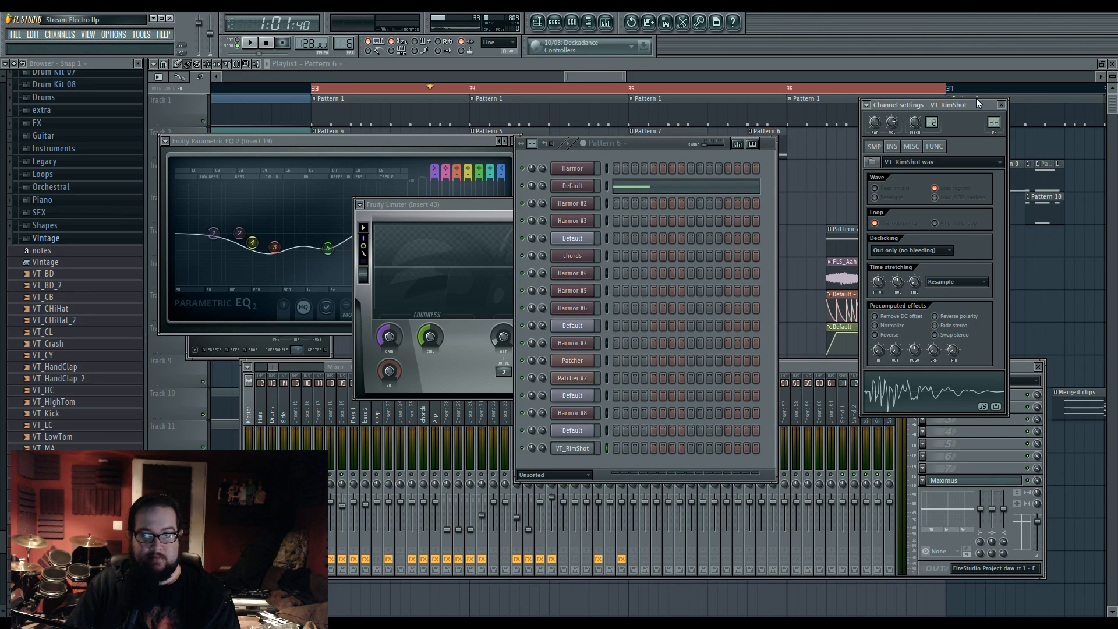
{"action": "left_click", "coordinate": [994, 123]}
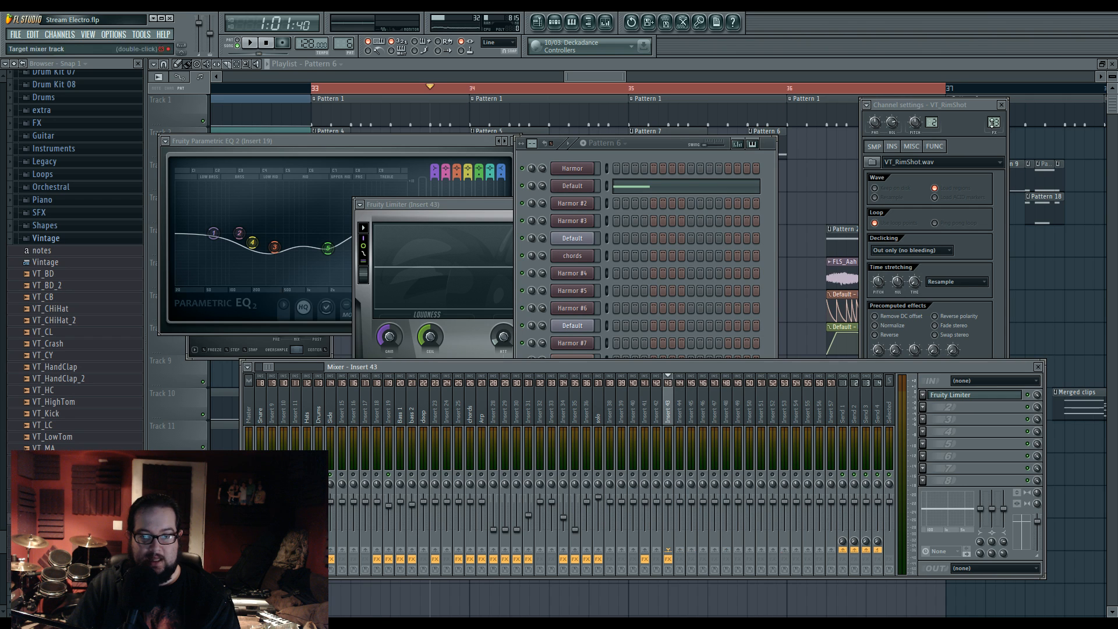
{"action": "left_click", "coordinate": [500, 206]}
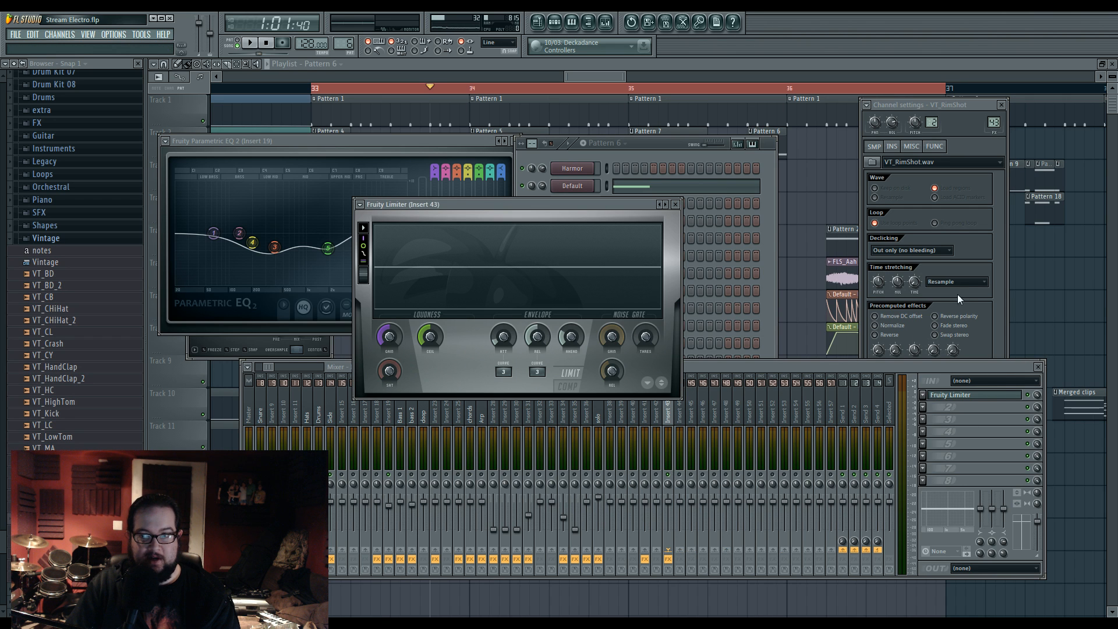
Step: Reverse the rim shot's polarity and set the Fruity Limiter's lookahead to 0.00 ms while auditioning the sample
{"action": "left_click", "coordinate": [955, 316]}
{"action": "left_click", "coordinate": [934, 397]}
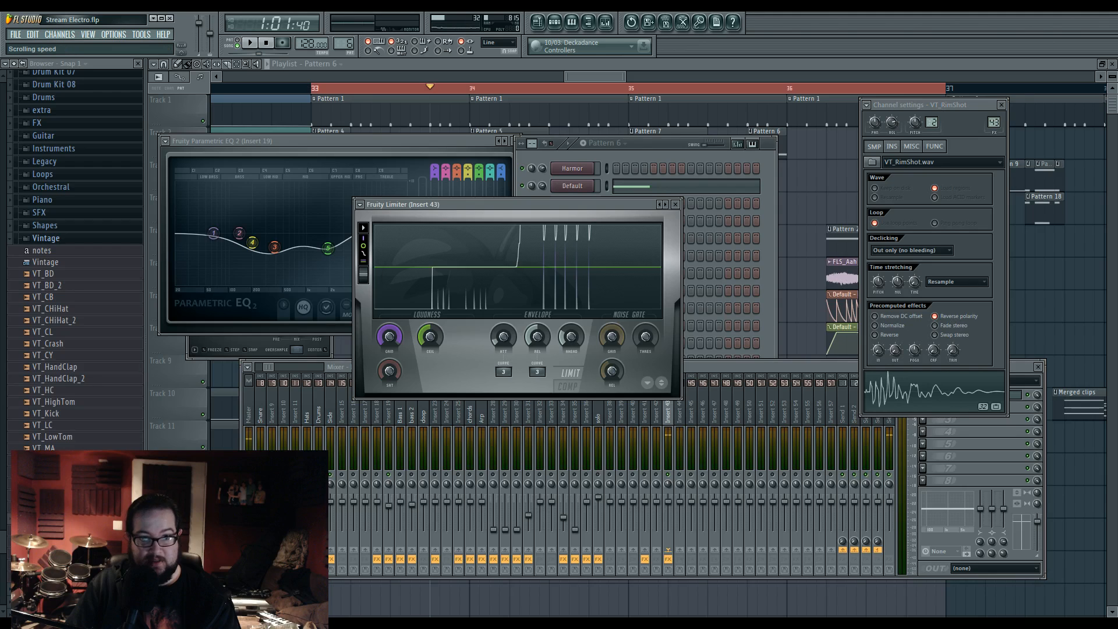
{"action": "left_click", "coordinate": [927, 398]}
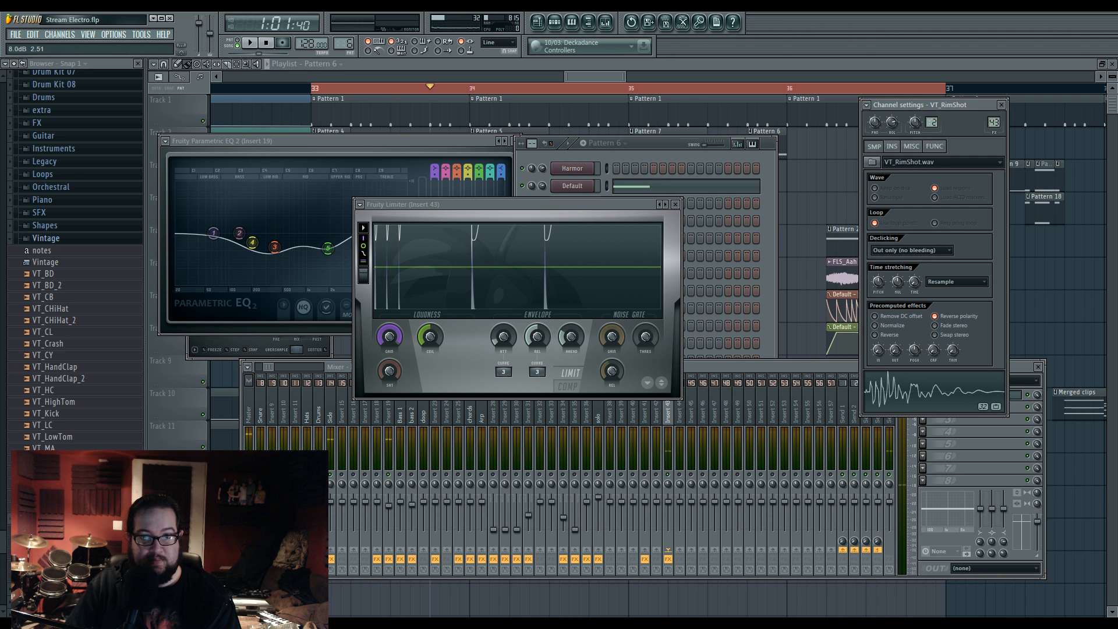
{"action": "left_click_drag", "start_coordinate": [571, 336], "coordinate": [571, 332]}
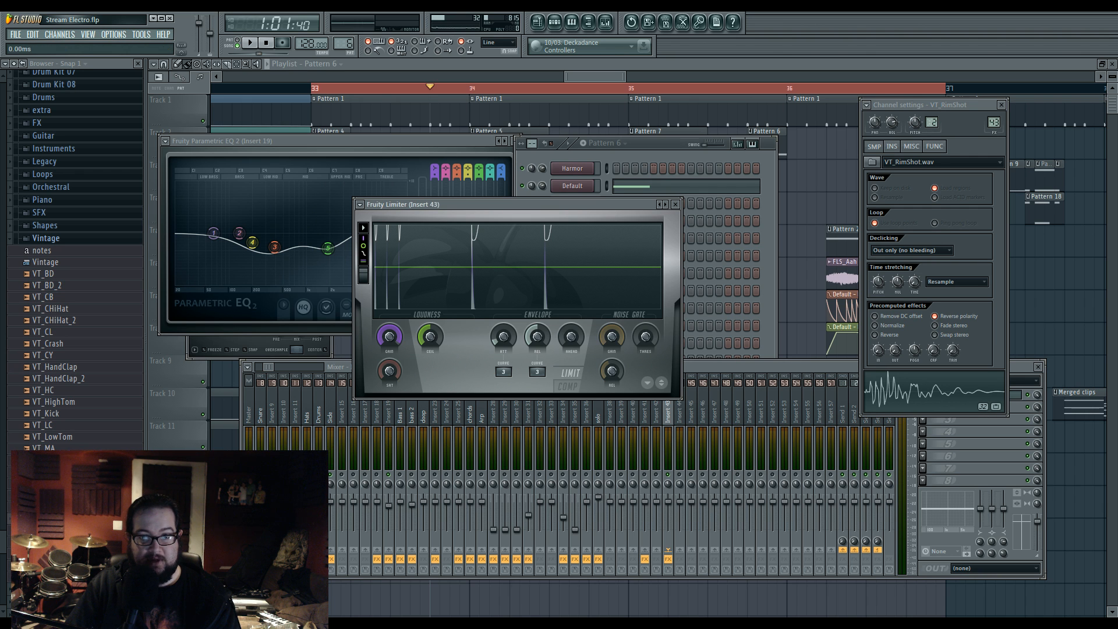
{"action": "left_click", "coordinate": [885, 388]}
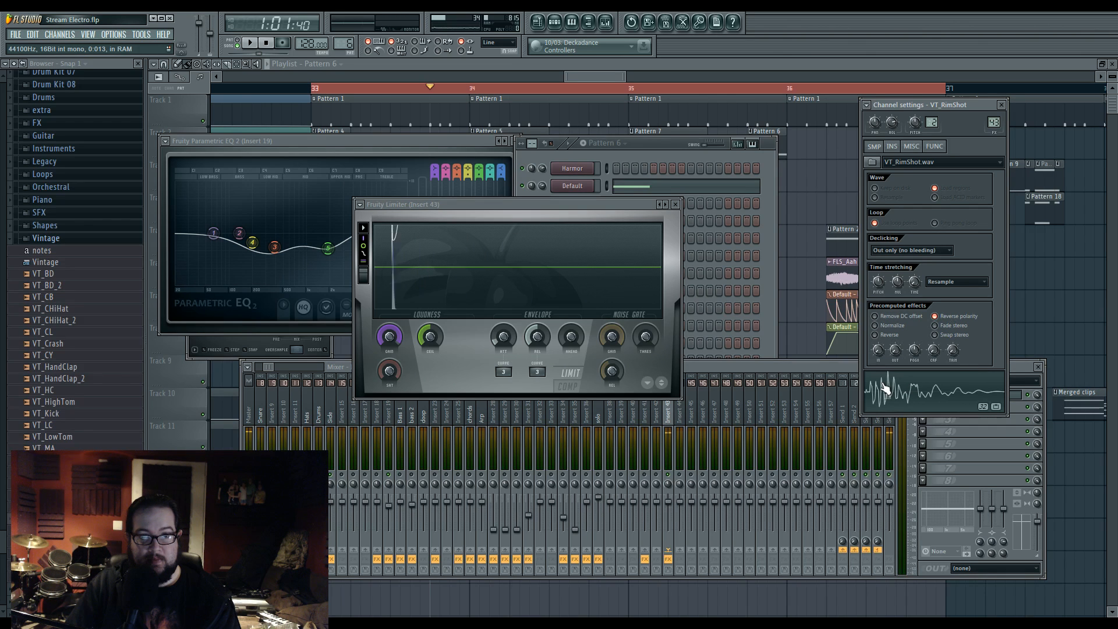
{"action": "left_click", "coordinate": [885, 387]}
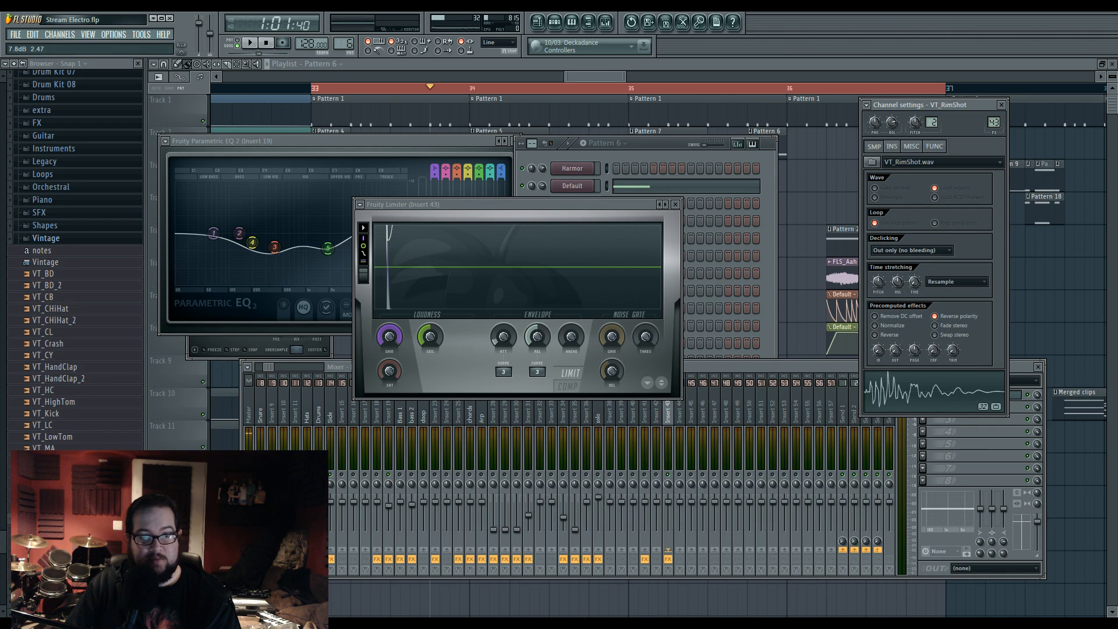
Step: Audition the rim shot through Insert 43's Fruity Limiter and switch the limiter to its compressor settings
{"action": "left_click", "coordinate": [890, 393]}
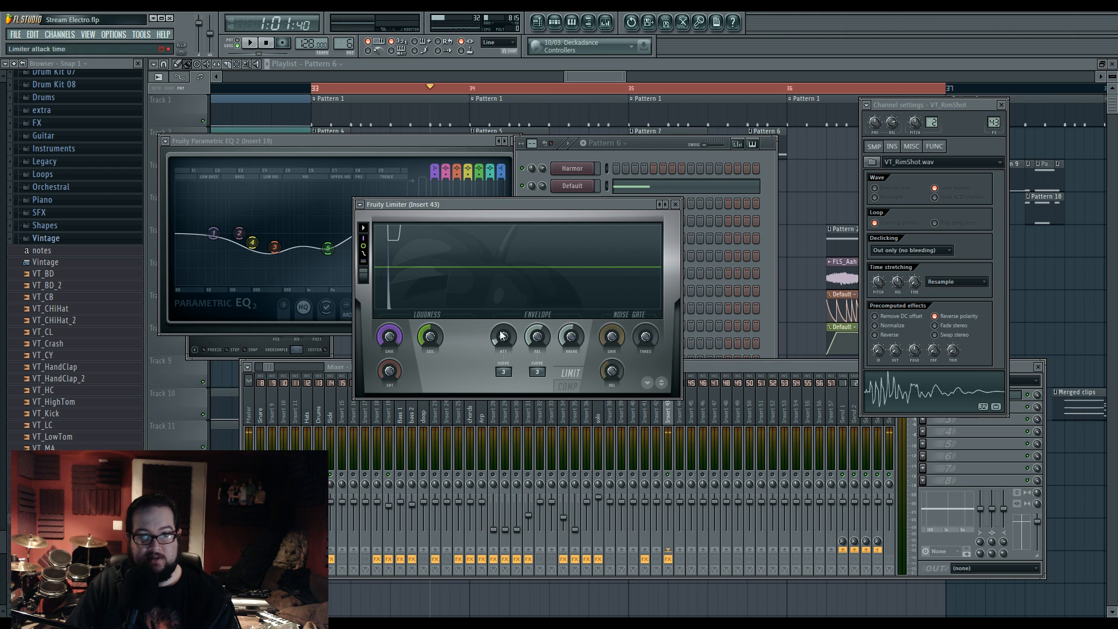
{"action": "left_click", "coordinate": [871, 393]}
{"action": "left_click", "coordinate": [881, 395]}
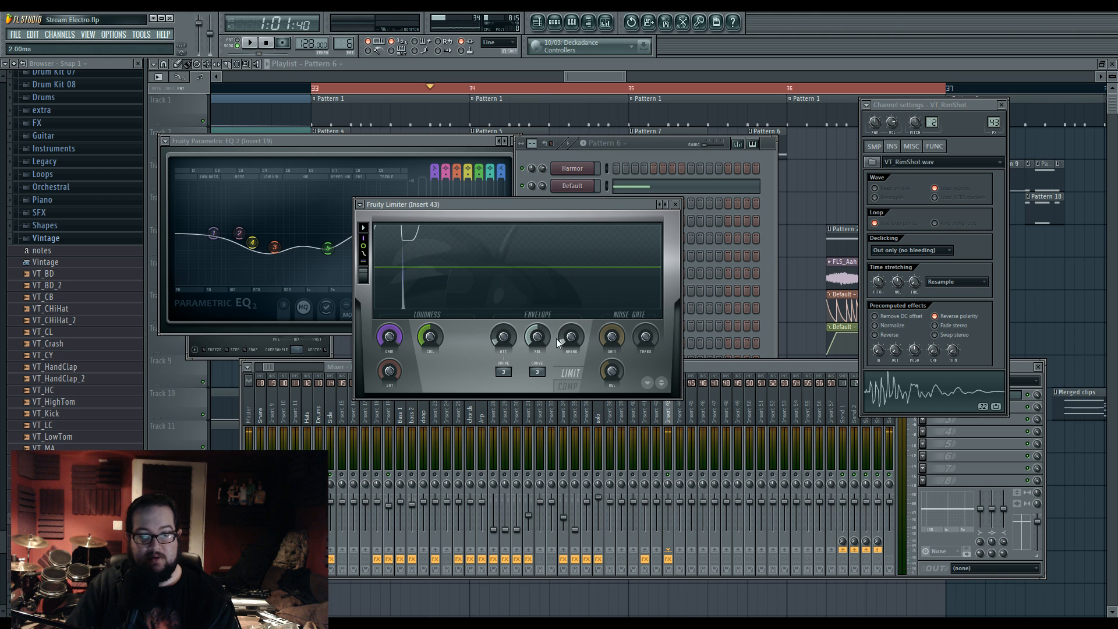
{"action": "left_click", "coordinate": [565, 386]}
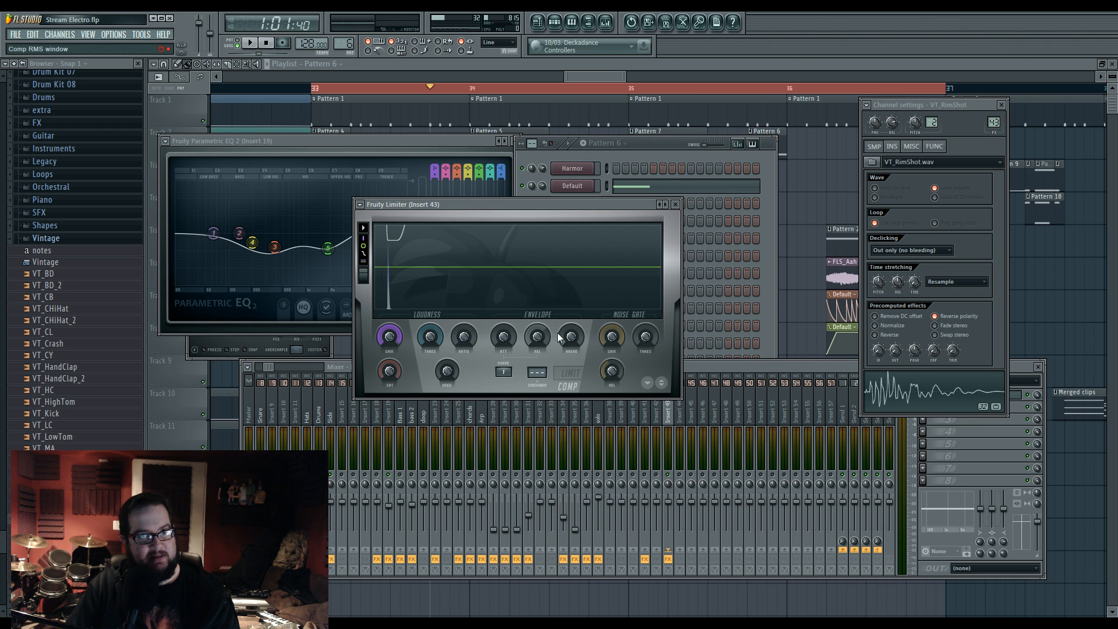
Step: Remove Fruity Limiter from Insert 43's first effect slot
{"action": "left_click", "coordinate": [731, 365]}
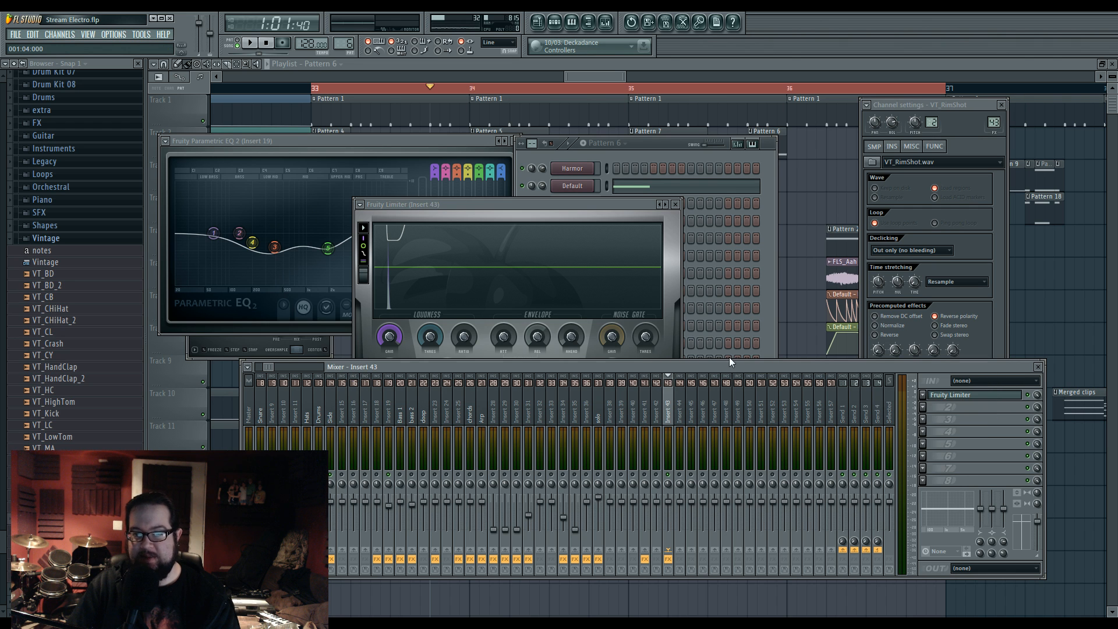
{"action": "right_click", "coordinate": [967, 402]}
{"action": "mouse_move", "coordinate": [940, 386]}
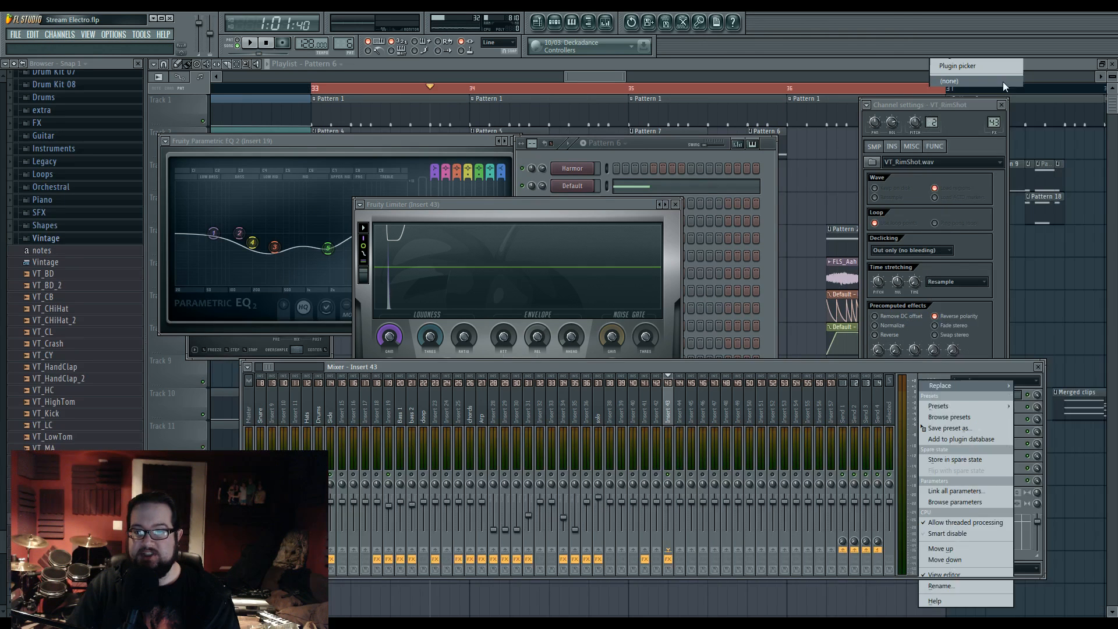
{"action": "left_click", "coordinate": [1003, 82]}
Step: Delete the VT_RimShot channel from the step sequencer
{"action": "left_click", "coordinate": [678, 151]}
{"action": "right_click", "coordinate": [594, 447]}
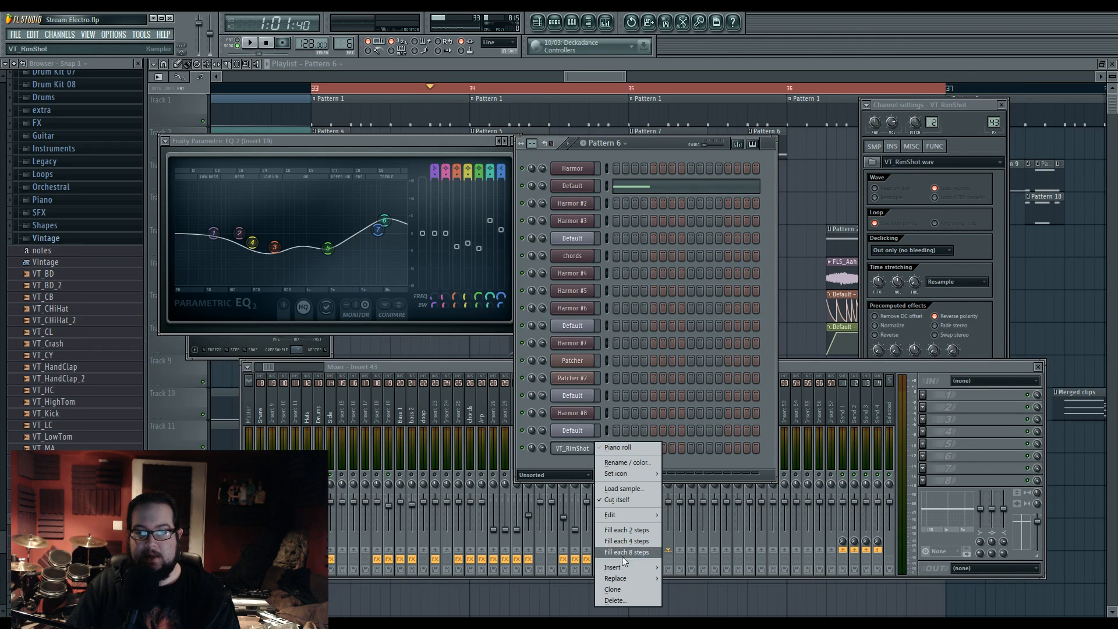
{"action": "left_click", "coordinate": [614, 600]}
{"action": "left_click", "coordinate": [615, 347]}
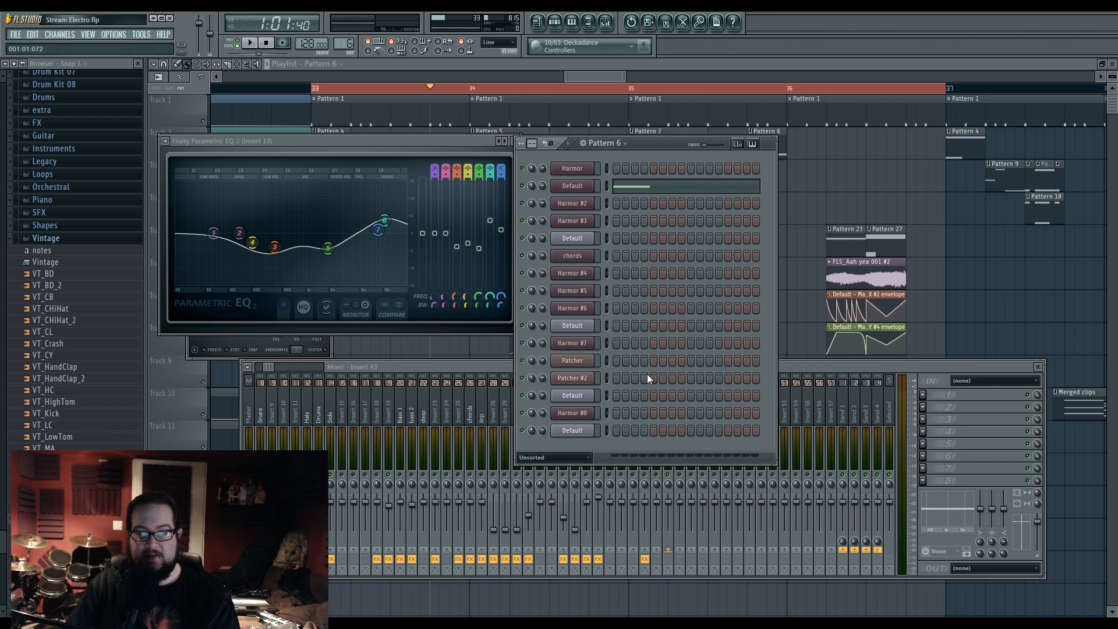
Step: Close the open windows, select bars 33 through 36 in the playlist and play the section
{"action": "left_click", "coordinate": [500, 366]}
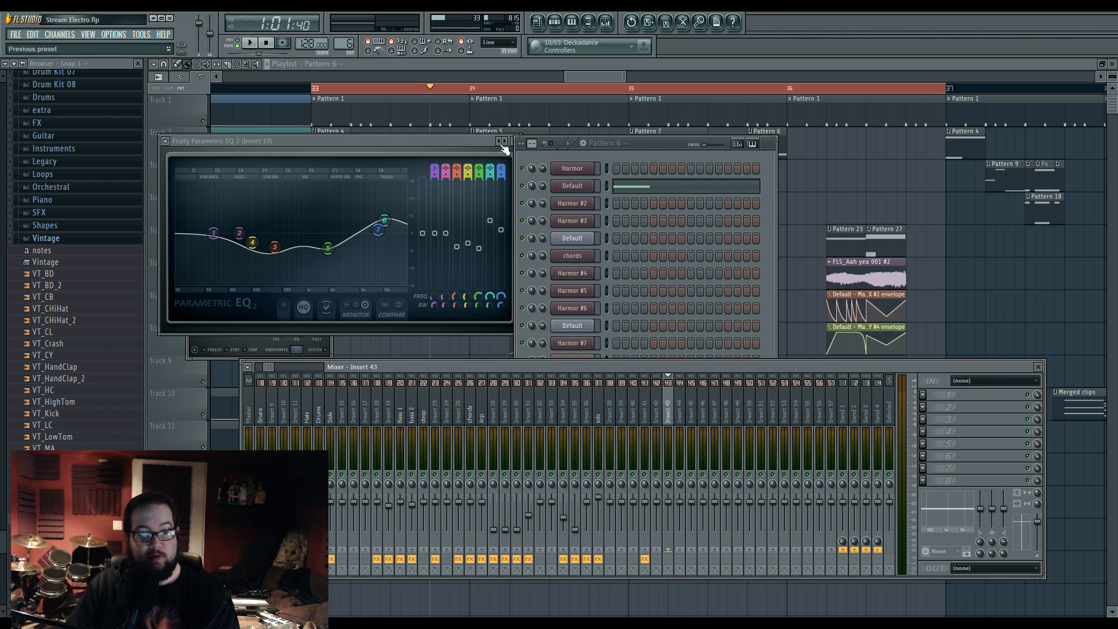
{"action": "key", "text": "F12"}
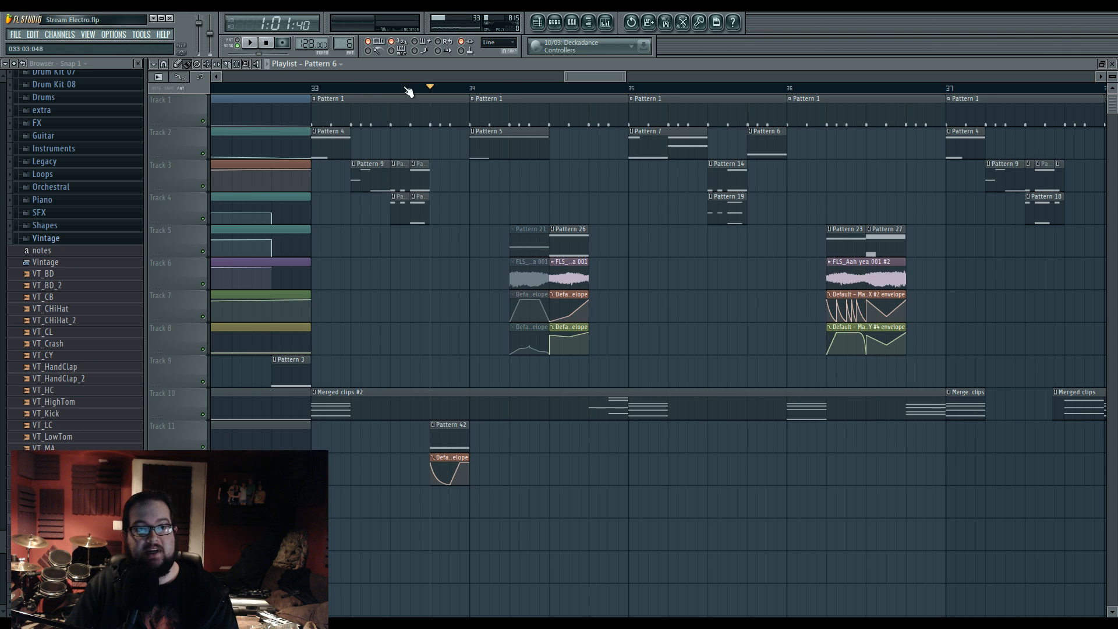
{"action": "left_click_drag", "start_coordinate": [315, 90], "coordinate": [934, 100]}
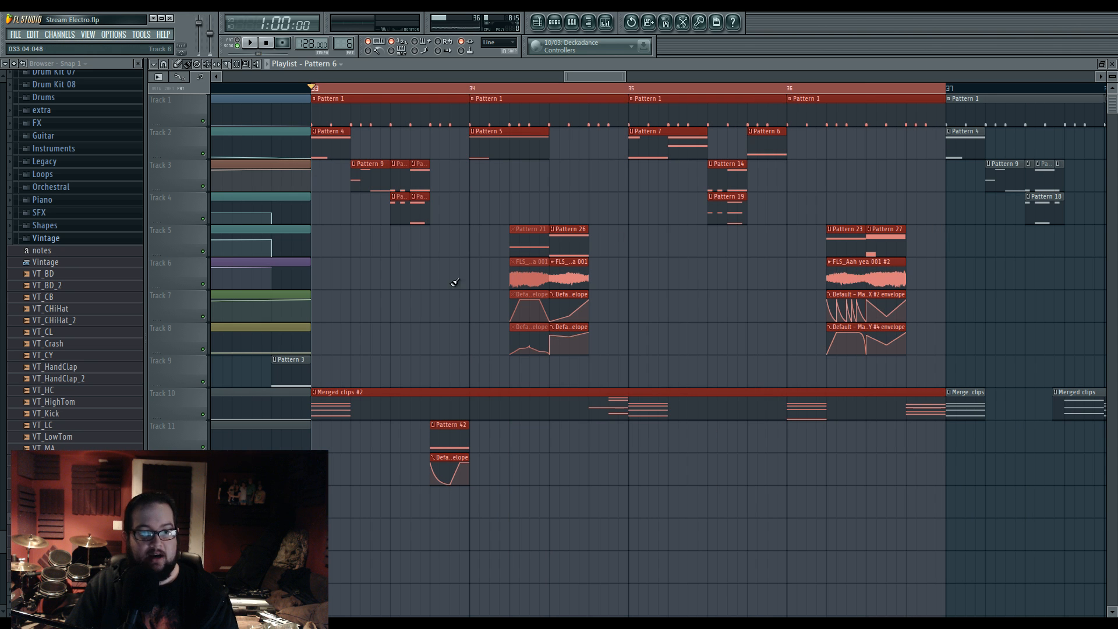
{"action": "left_click", "coordinate": [425, 297]}
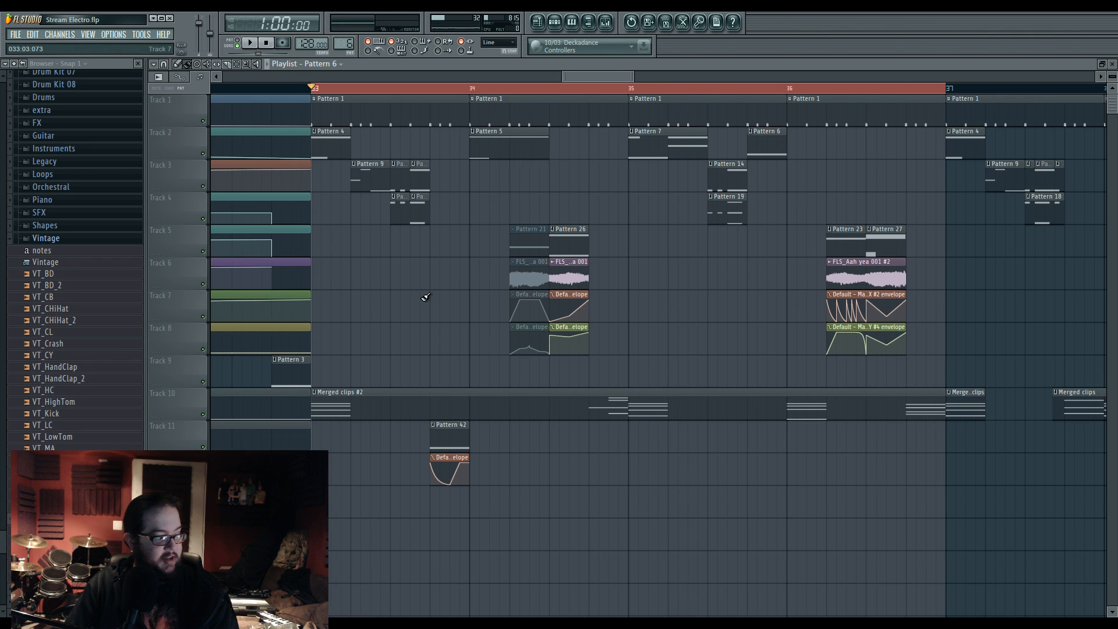
{"action": "scroll", "coordinate": [426, 298], "scroll_direction": "down", "scroll_amount": 2}
{"action": "scroll", "coordinate": [426, 298], "scroll_direction": "down", "scroll_amount": 1}
{"action": "scroll", "coordinate": [426, 298], "scroll_direction": "down", "scroll_amount": 1}
{"action": "key", "text": "space"}
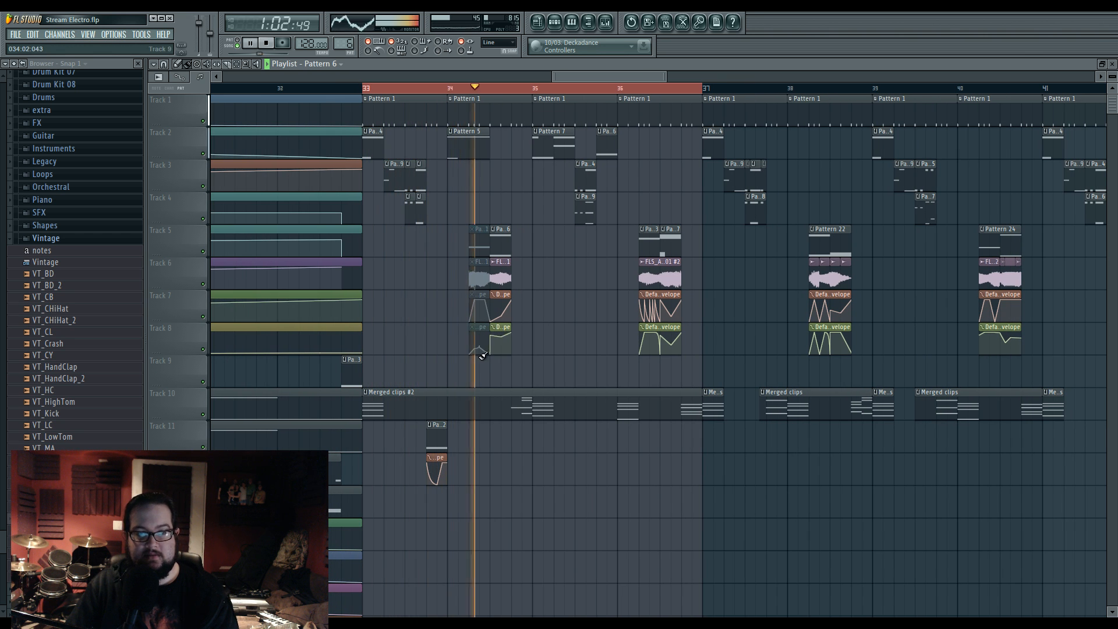
Step: Replay from the Pattern 42 clip in bar 33 and open Insert 19's Fruity Parametric EQ 2 from the mixer
{"action": "left_click", "coordinate": [426, 87]}
{"action": "left_click", "coordinate": [609, 25]}
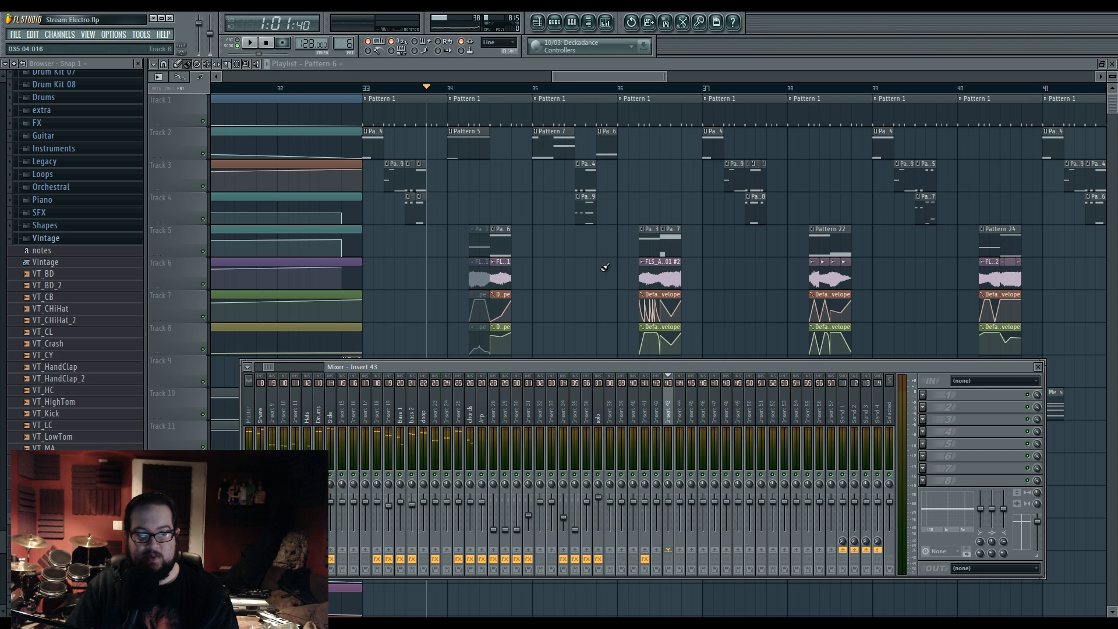
{"action": "left_click", "coordinate": [390, 414]}
{"action": "key", "text": "space"}
{"action": "left_click", "coordinate": [974, 407]}
Step: Lower EQ bands 3 and 4, shift band 4 higher in frequency, boost band 6, and set band 5 to -10.7 dB at 2862 Hz while replaying
{"action": "mouse_move", "coordinate": [255, 265]}
{"action": "left_mouse_down"}
{"action": "mouse_move", "coordinate": [334, 249]}
{"action": "mouse_move", "coordinate": [356, 271]}
{"action": "mouse_move", "coordinate": [252, 267]}
{"action": "left_mouse_up"}
{"action": "left_click_drag", "start_coordinate": [252, 242], "coordinate": [302, 253]}
{"action": "mouse_move", "coordinate": [384, 219]}
{"action": "left_mouse_down"}
{"action": "mouse_move", "coordinate": [392, 230]}
{"action": "mouse_move", "coordinate": [400, 210]}
{"action": "mouse_move", "coordinate": [392, 229]}
{"action": "left_mouse_up"}
{"action": "key", "text": "space"}
{"action": "key", "text": "space"}
{"action": "key", "text": "space"}
{"action": "key", "text": "space"}
{"action": "key", "text": "space"}
{"action": "mouse_move", "coordinate": [342, 265]}
{"action": "left_mouse_down"}
{"action": "mouse_move", "coordinate": [294, 256]}
{"action": "mouse_move", "coordinate": [341, 264]}
{"action": "left_mouse_up"}
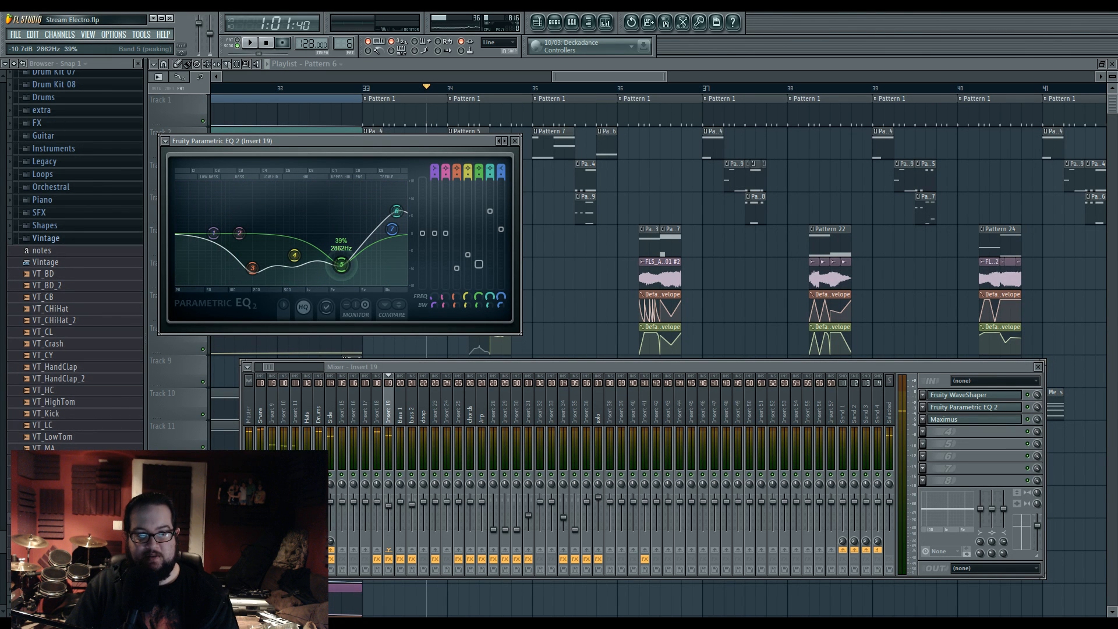
{"action": "key", "text": "space"}
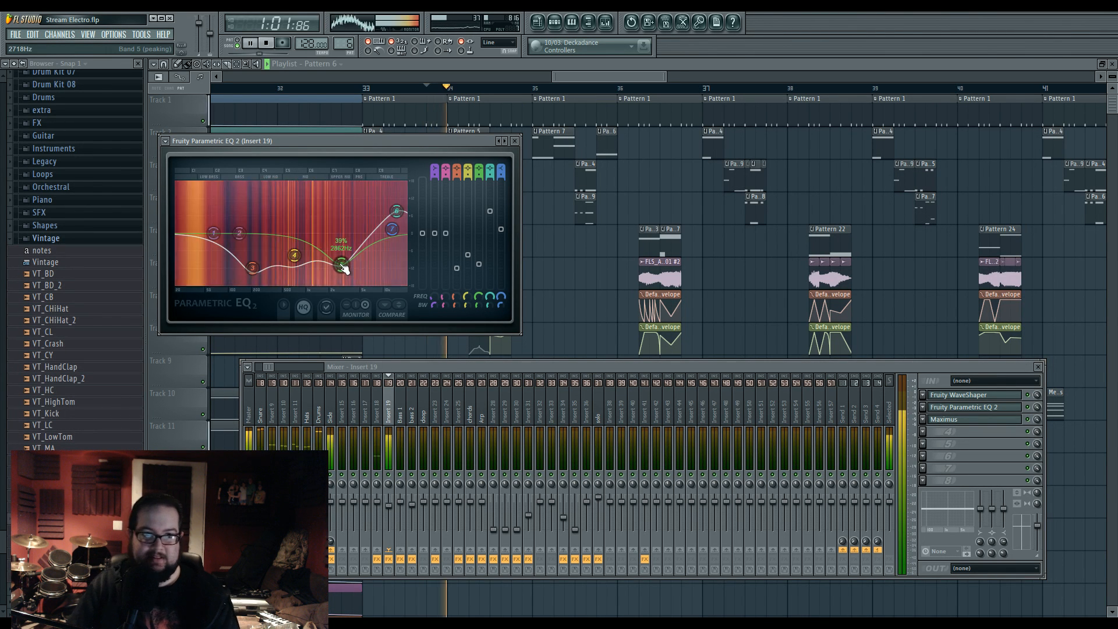
Step: Close the EQ and mixer windows, stop playback and return the playback position to bar 33
{"action": "key", "text": "F12"}
{"action": "left_click", "coordinate": [364, 88]}
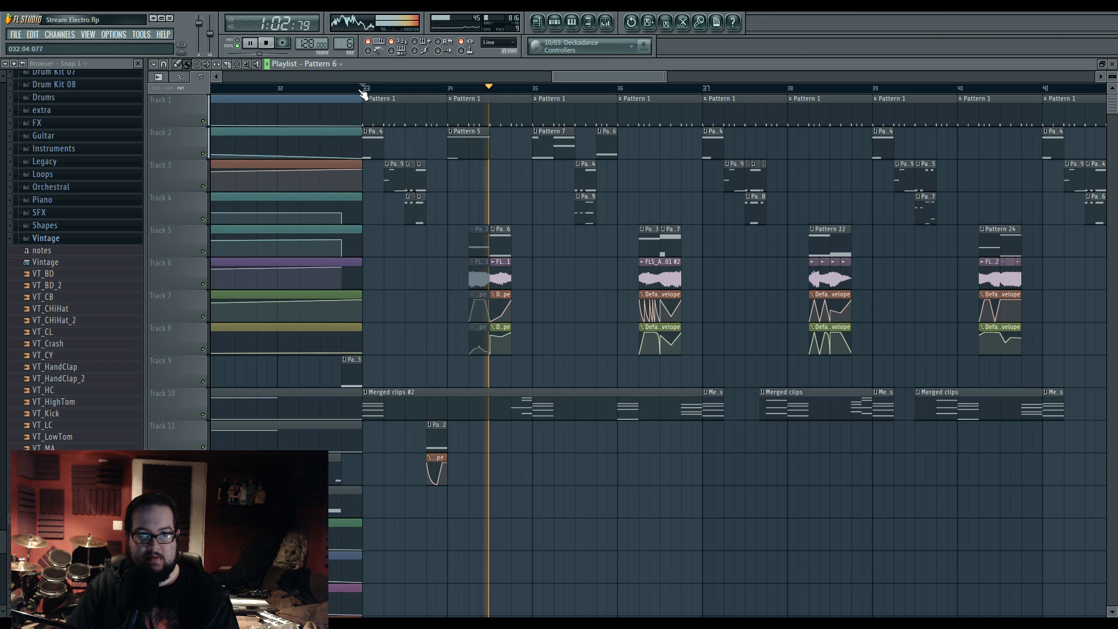
{"action": "key", "text": "space"}
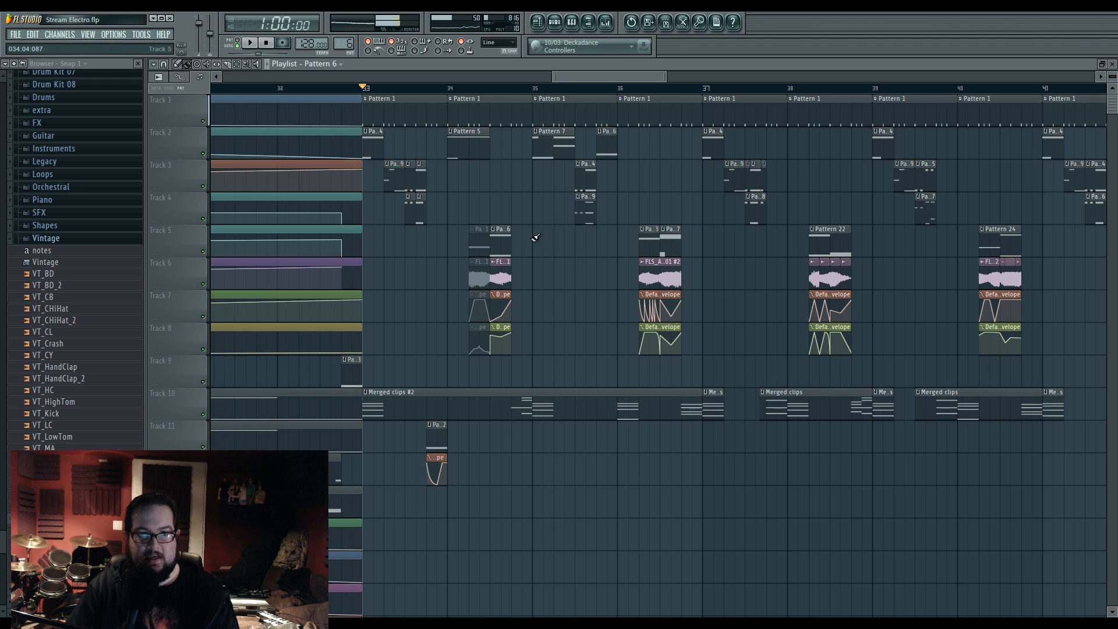
Step: Set the playback position in bar 34, move it back to bar 33, play the drop and stop it
{"action": "left_click", "coordinate": [501, 88]}
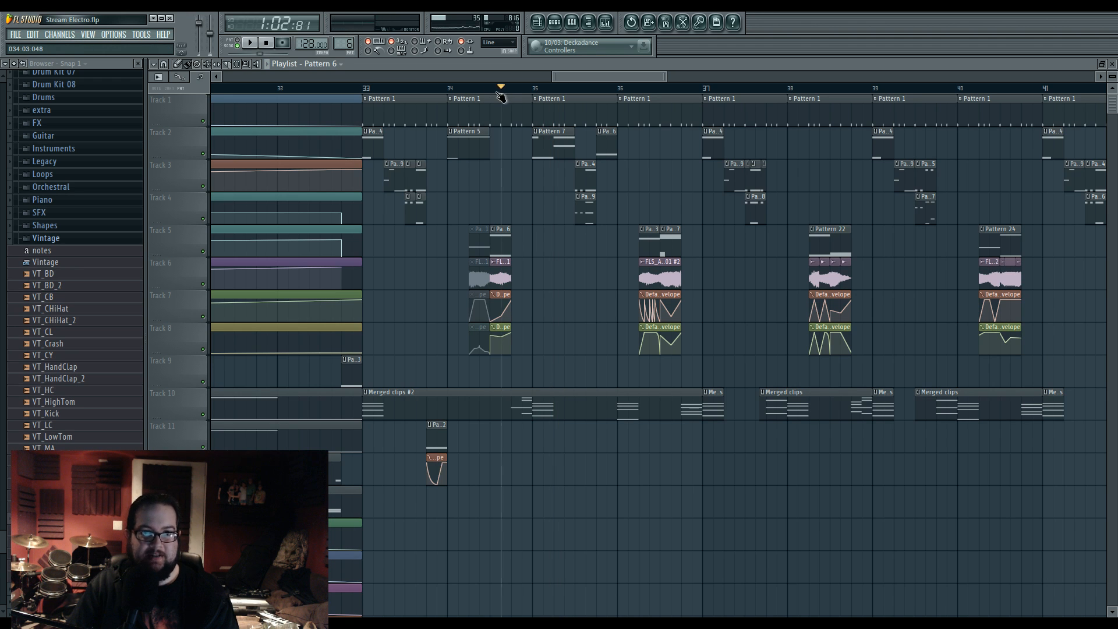
{"action": "mouse_move", "coordinate": [501, 93]}
{"action": "left_mouse_down"}
{"action": "mouse_move", "coordinate": [510, 98]}
{"action": "mouse_move", "coordinate": [494, 96]}
{"action": "left_mouse_up"}
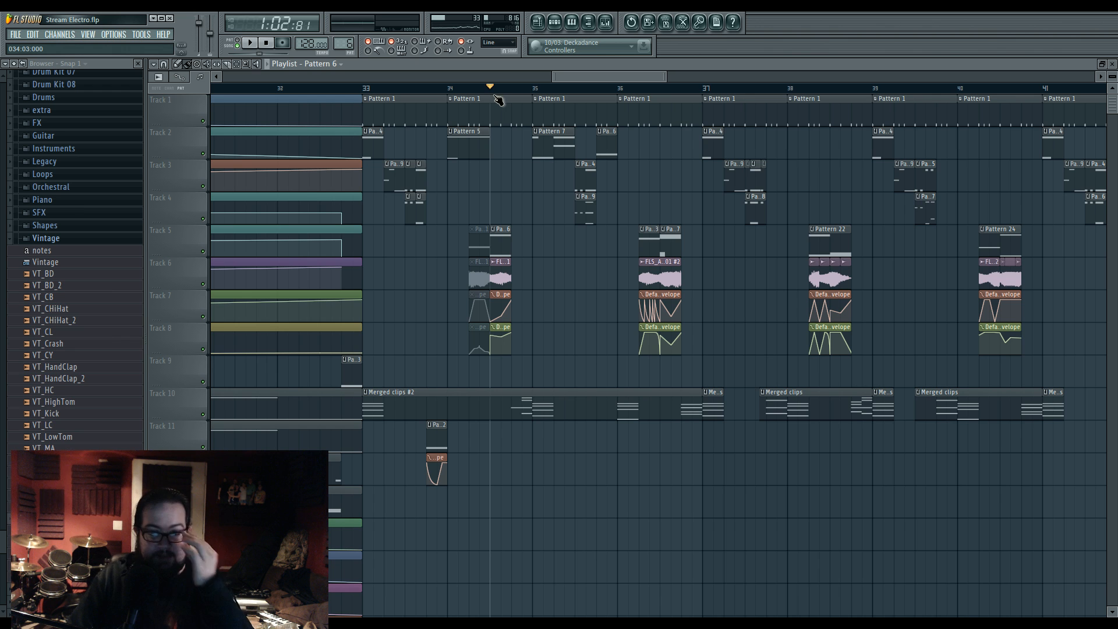
{"action": "left_click_drag", "start_coordinate": [496, 100], "coordinate": [497, 106]}
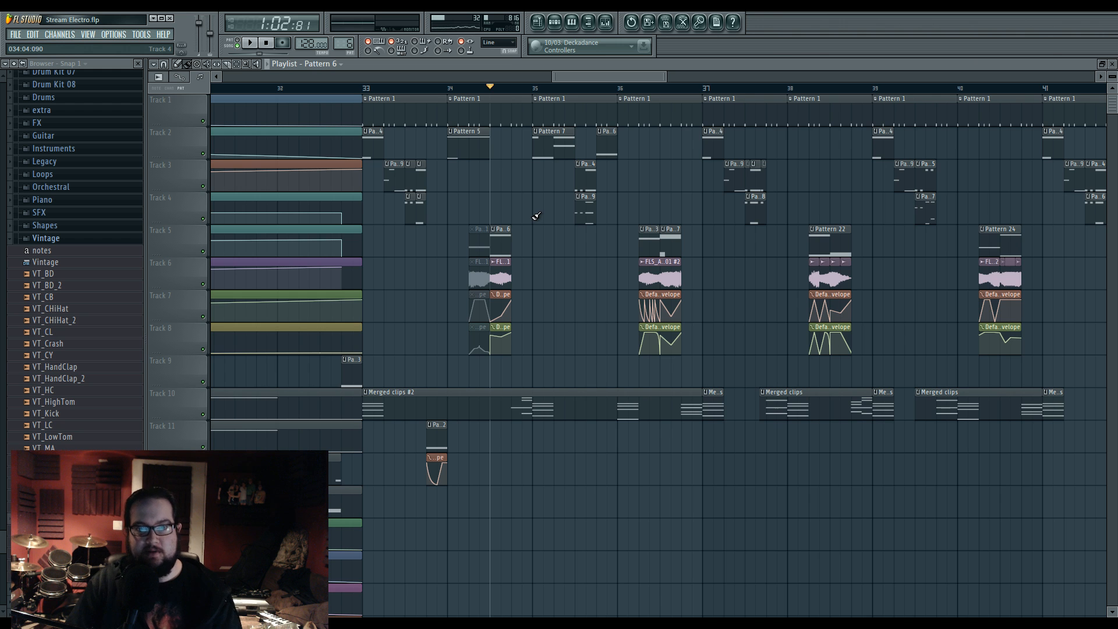
{"action": "scroll", "coordinate": [526, 255], "scroll_direction": "up", "scroll_amount": 4}
{"action": "left_click", "coordinate": [381, 88]}
{"action": "key", "text": "space"}
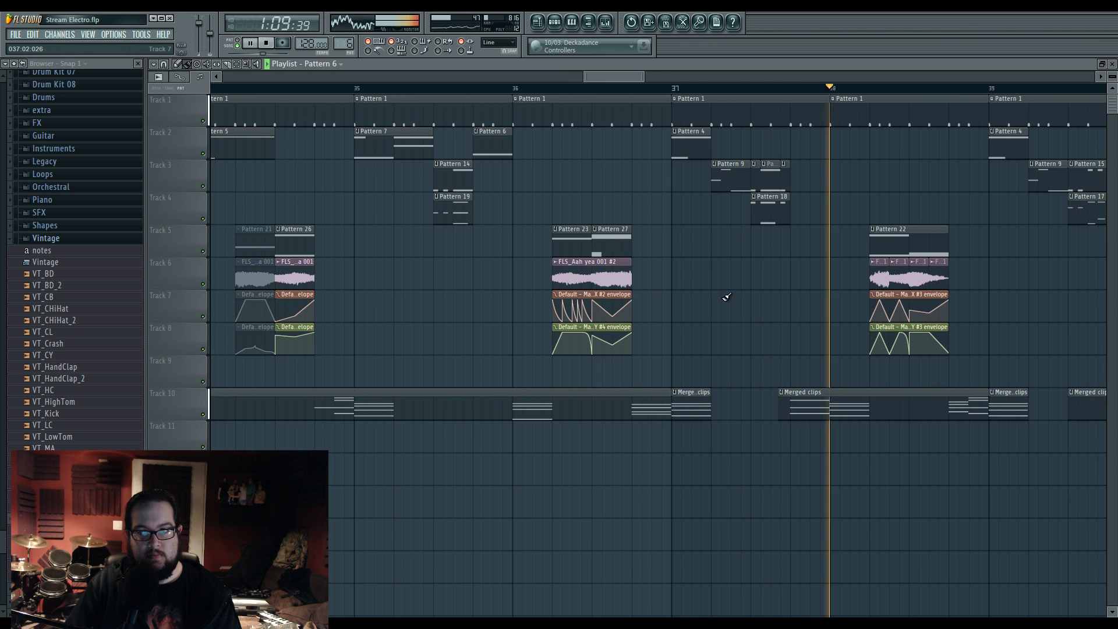
{"action": "scroll", "coordinate": [763, 257], "scroll_direction": "down", "scroll_amount": 2}
{"action": "key", "text": "space"}
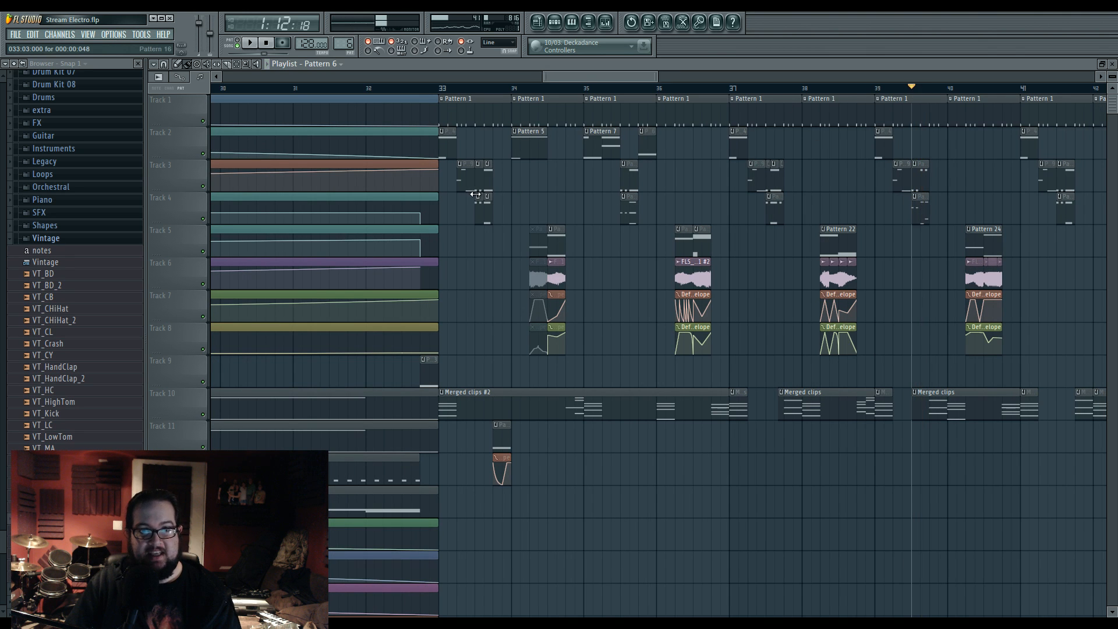
Step: Set the playback position mid-bar 33 and replace the sliced Pattern 14 and Pattern 16 clips there with single unsliced clips
{"action": "scroll", "coordinate": [459, 74], "scroll_direction": "up", "scroll_amount": 3}
{"action": "scroll", "coordinate": [458, 74], "scroll_direction": "up", "scroll_amount": 1}
{"action": "left_click", "coordinate": [458, 87]}
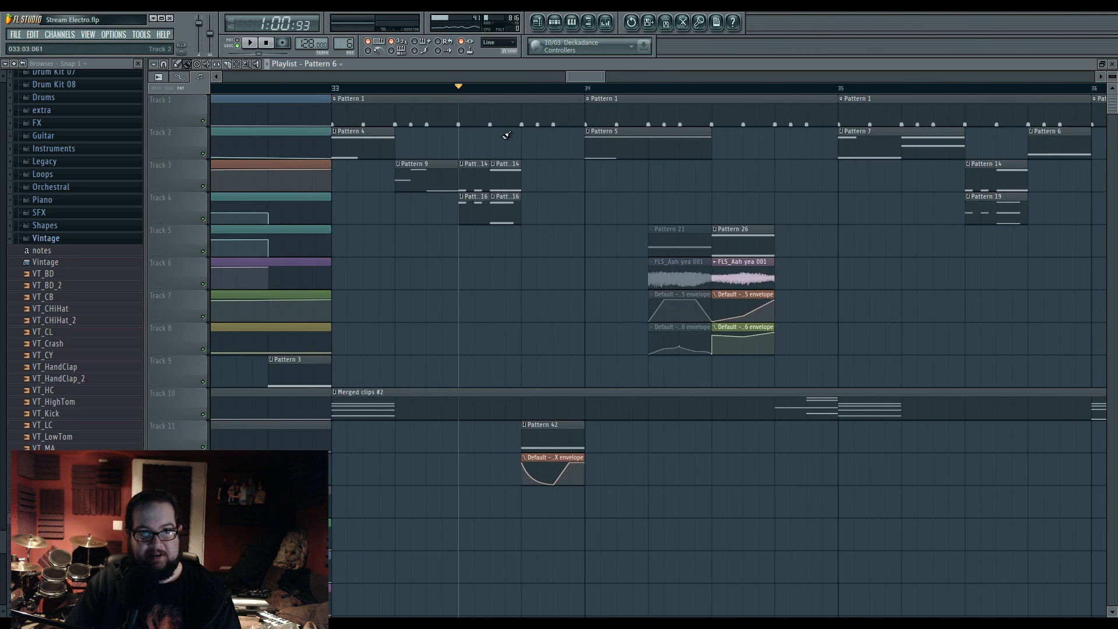
{"action": "double_click", "coordinate": [494, 177]}
{"action": "left_click", "coordinate": [542, 23]}
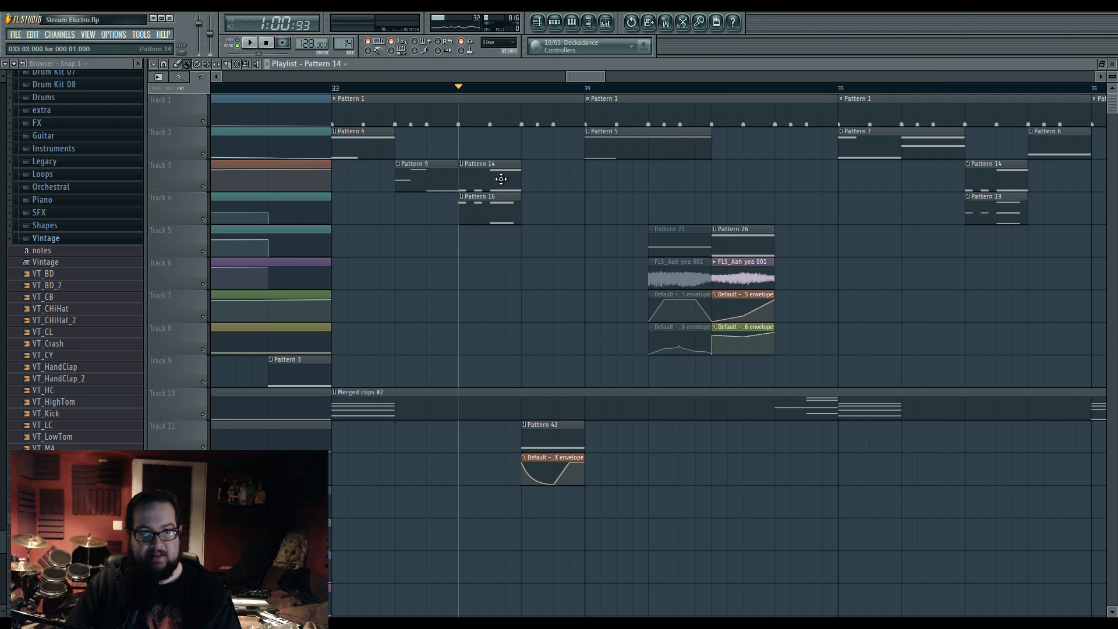
Step: Open Pattern 16's Harmor #3 notes in the piano roll and move all of them down one octave
{"action": "double_click", "coordinate": [486, 204]}
{"action": "key", "text": "space"}
{"action": "key", "text": "space"}
{"action": "left_click_drag", "start_coordinate": [282, 357], "coordinate": [185, 224]}
{"action": "left_click_drag", "start_coordinate": [221, 259], "coordinate": [221, 343]}
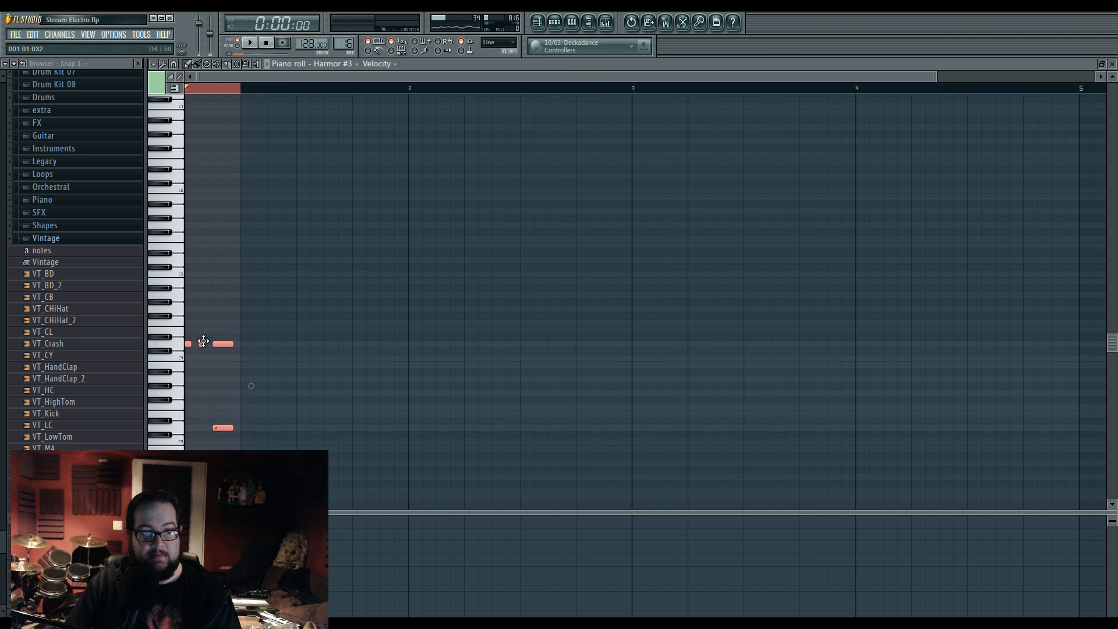
Step: During playback, raise Harmor #3's low slide note to D5 and shorten it, then stop and return to the playlist
{"action": "key", "text": "space"}
{"action": "left_click", "coordinate": [226, 402]}
{"action": "left_click_drag", "start_coordinate": [226, 428], "coordinate": [215, 256]}
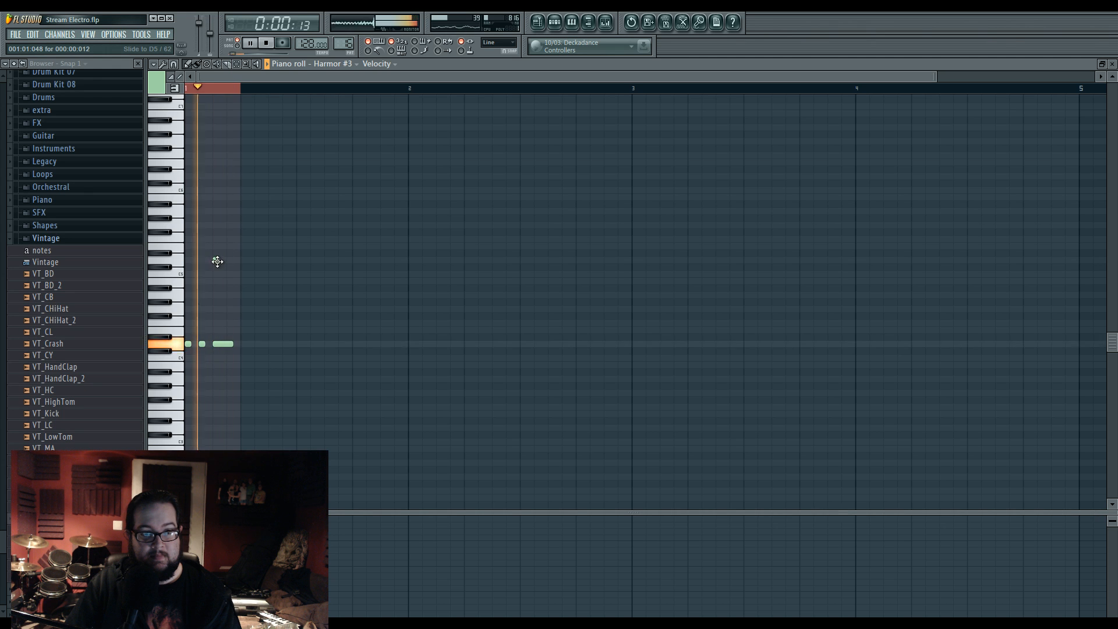
{"action": "left_click", "coordinate": [537, 22]}
{"action": "key", "text": "space"}
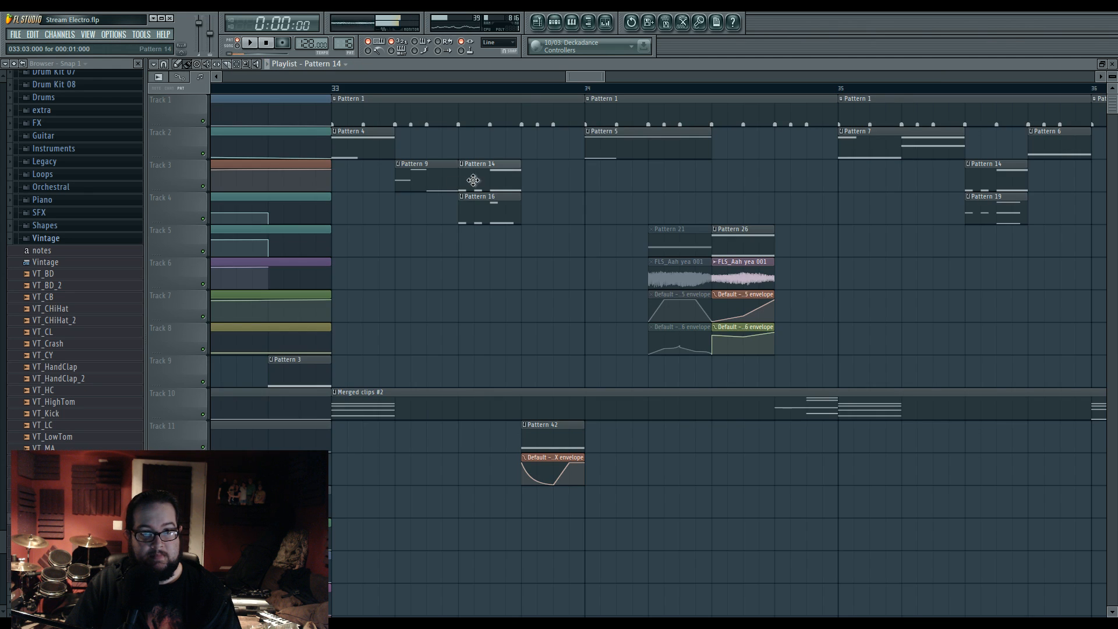
Step: Open Pattern 14's Harmor #2 notes and shorten the D4 slide note during playback, then stop
{"action": "key", "text": "F7"}
{"action": "left_click", "coordinate": [245, 44]}
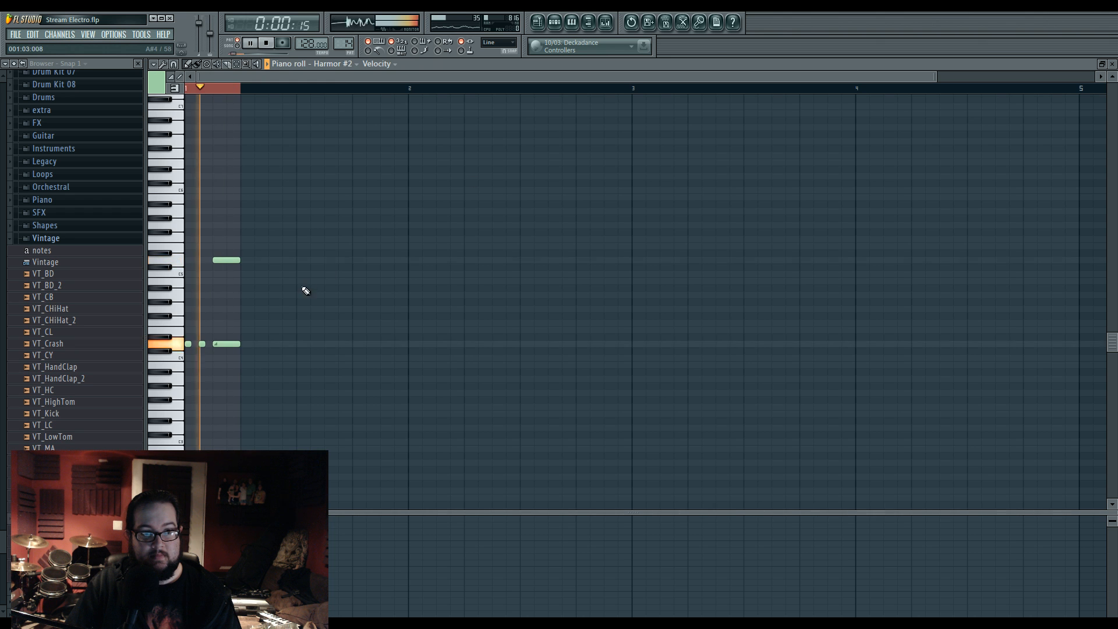
{"action": "left_click_drag", "start_coordinate": [238, 344], "coordinate": [217, 343]}
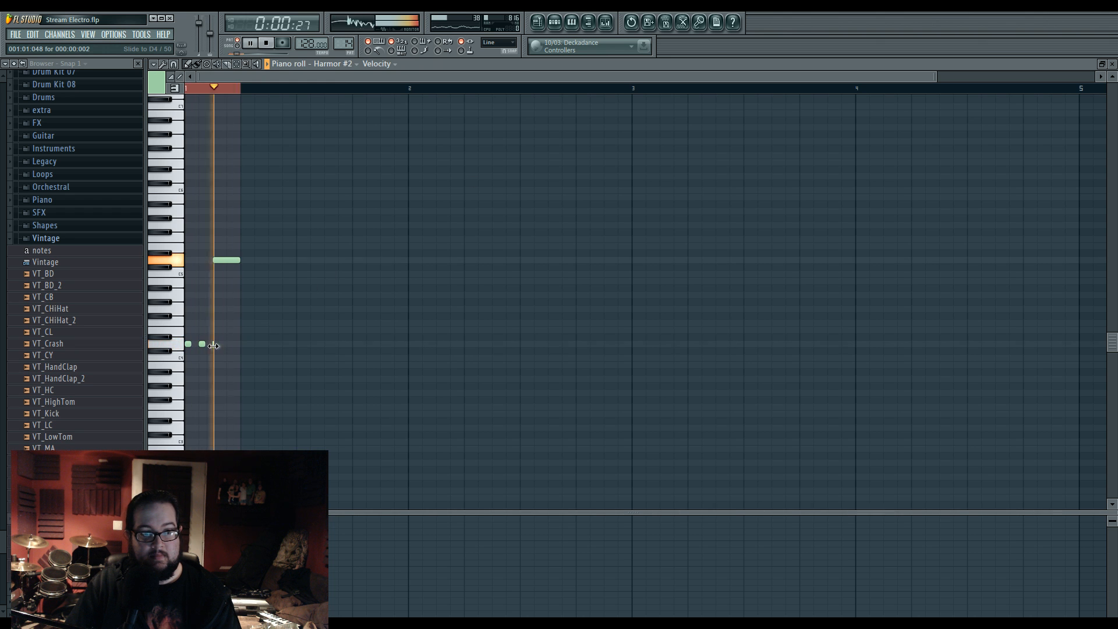
{"action": "key", "text": "space"}
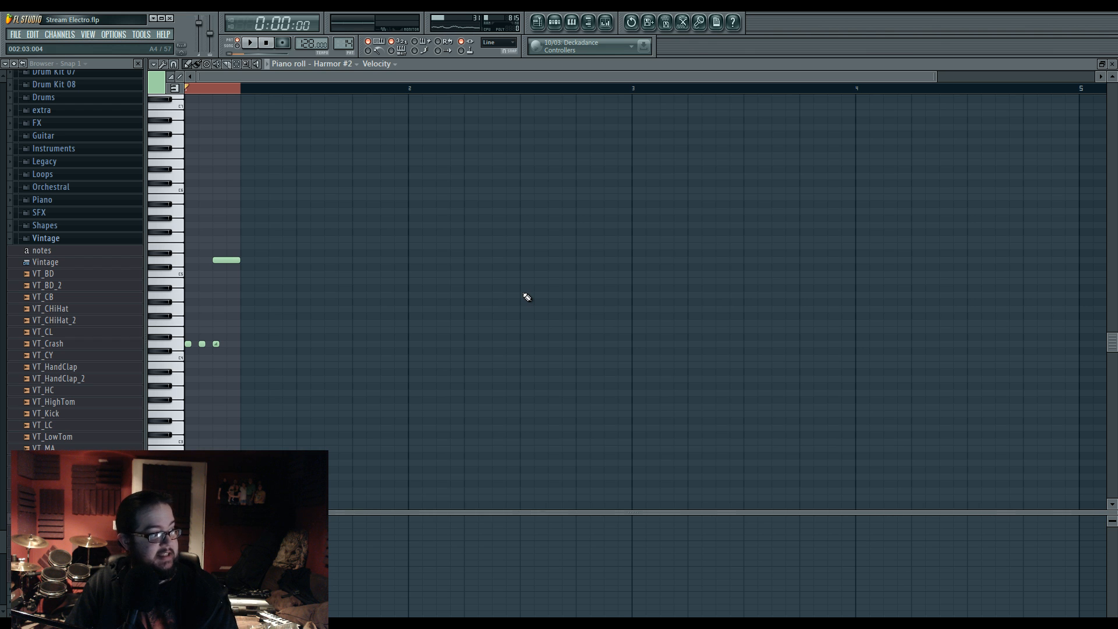
Step: Return to the playlist and replay the drop from bar 33 to hear the edited Pattern 14 and 16 clips
{"action": "left_click", "coordinate": [538, 23]}
{"action": "key", "text": "space"}
{"action": "left_click", "coordinate": [345, 89]}
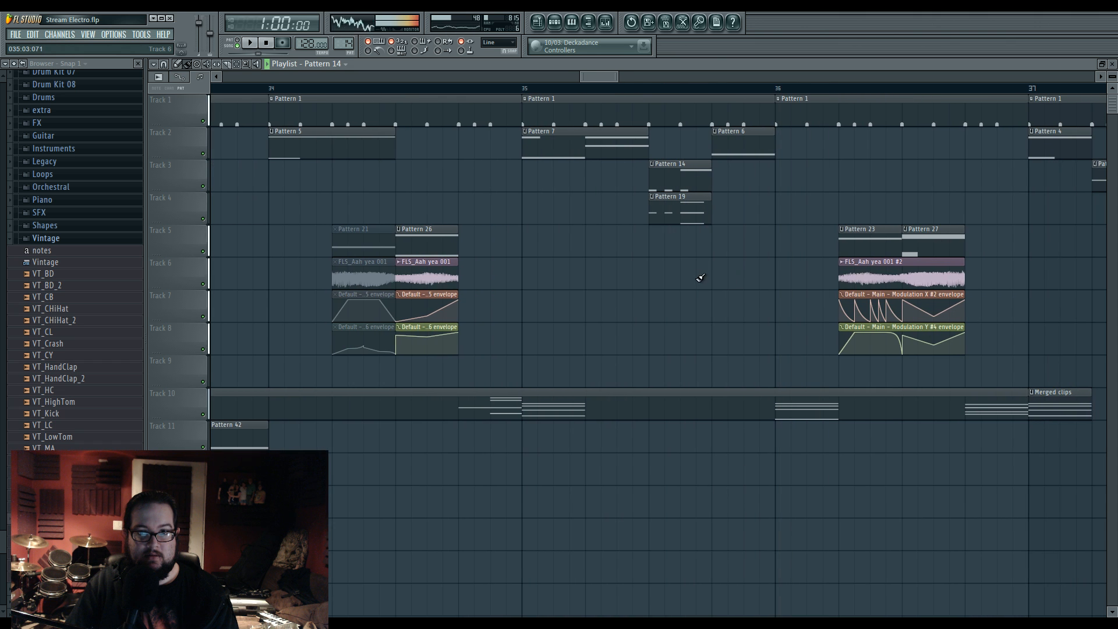
{"action": "scroll", "coordinate": [606, 329], "scroll_direction": "down", "scroll_amount": 3}
{"action": "scroll", "coordinate": [669, 330], "scroll_direction": "up", "scroll_amount": 2}
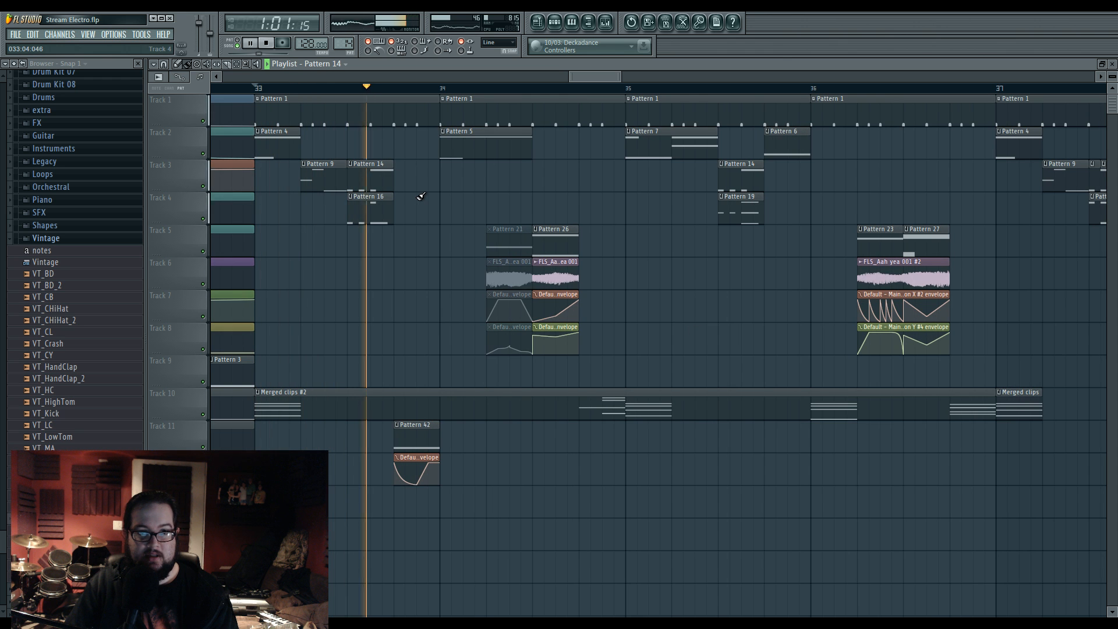
{"action": "key", "text": "space"}
Step: Open Pattern 5's notes and its Default channel's Harmor, briefly playing the pattern
{"action": "double_click", "coordinate": [462, 147]}
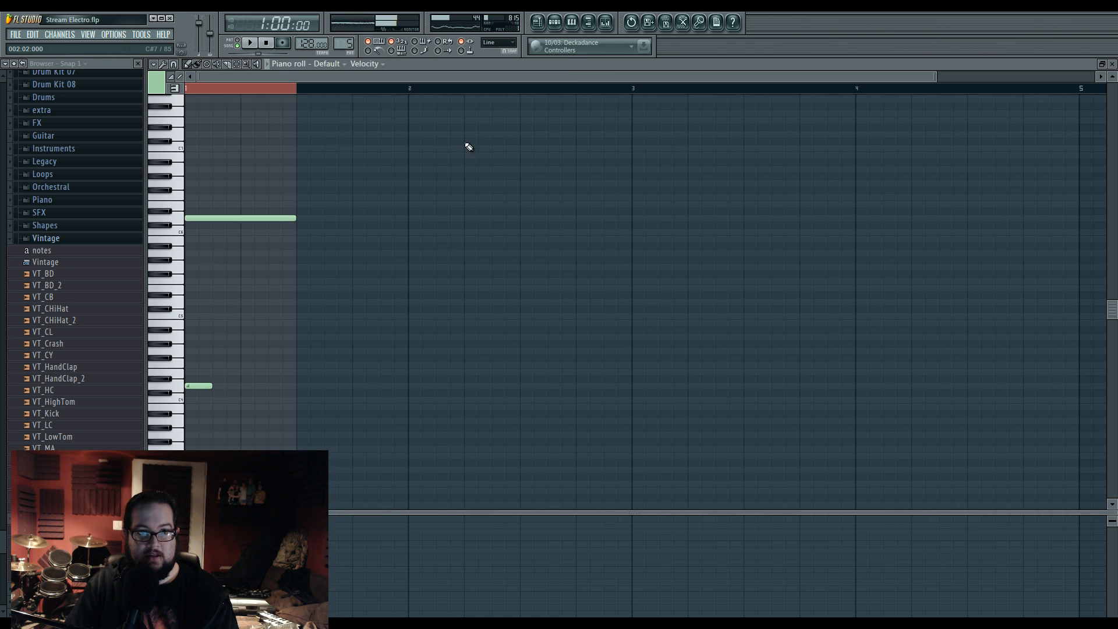
{"action": "left_click", "coordinate": [553, 23]}
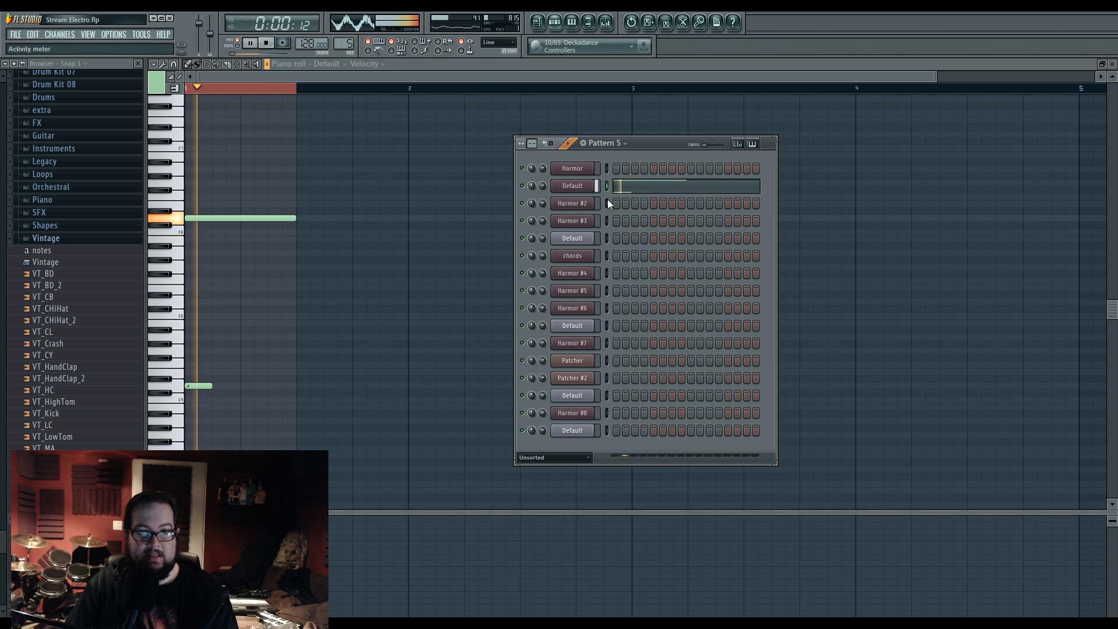
{"action": "left_click", "coordinate": [575, 191]}
{"action": "key", "text": "space"}
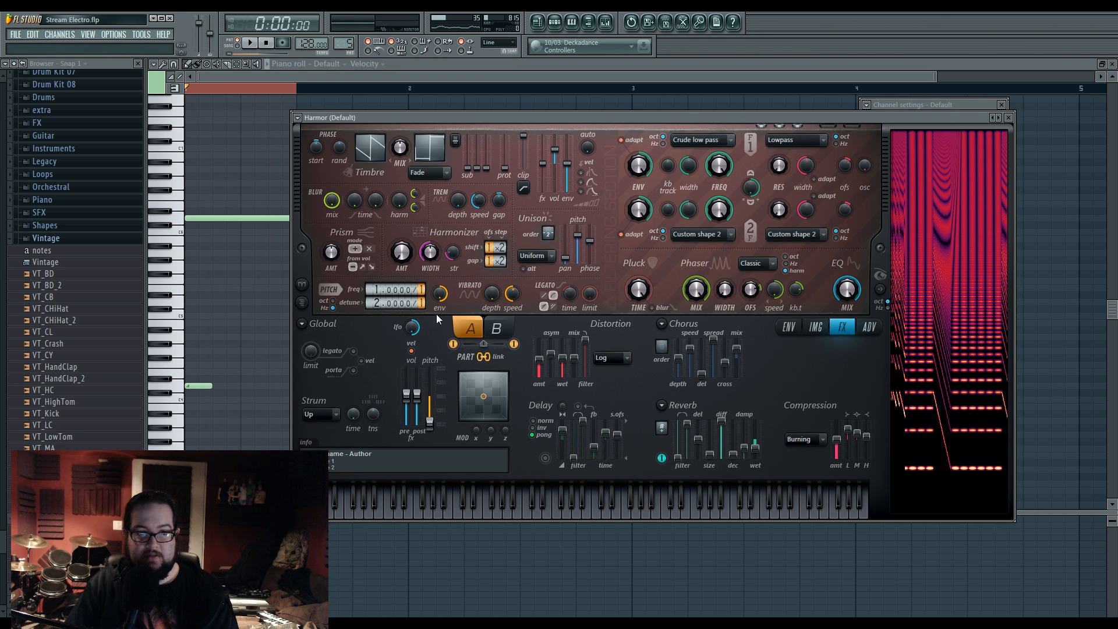
Step: Try other pitch detune ratios in Harmor while Pattern 5 plays, then stop playback
{"action": "key", "text": "space"}
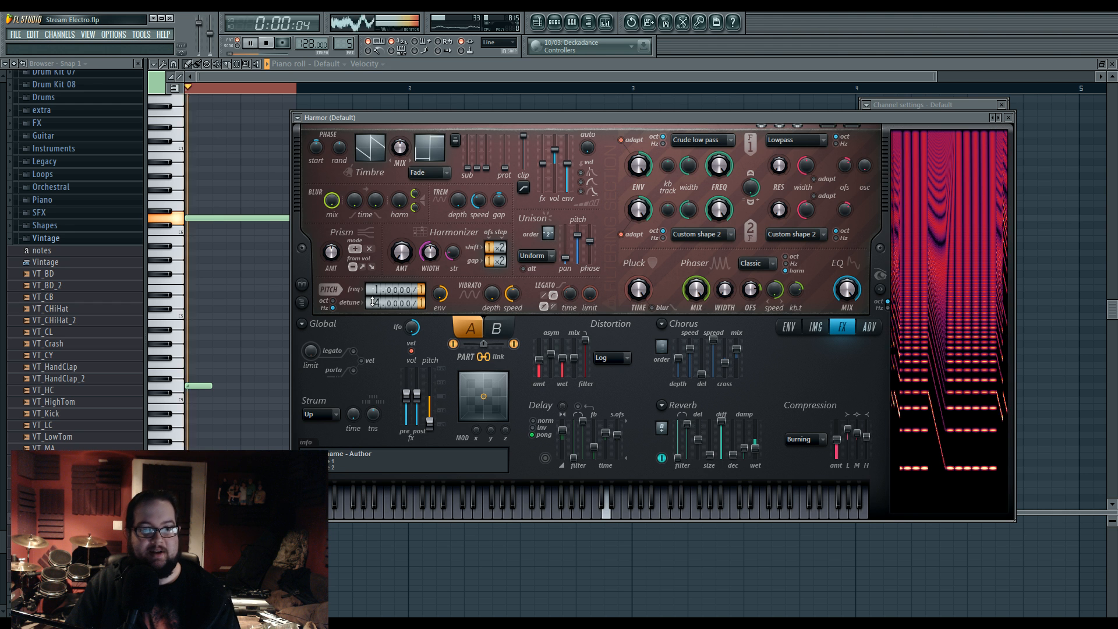
{"action": "scroll", "coordinate": [373, 302], "scroll_direction": "down", "scroll_amount": 1}
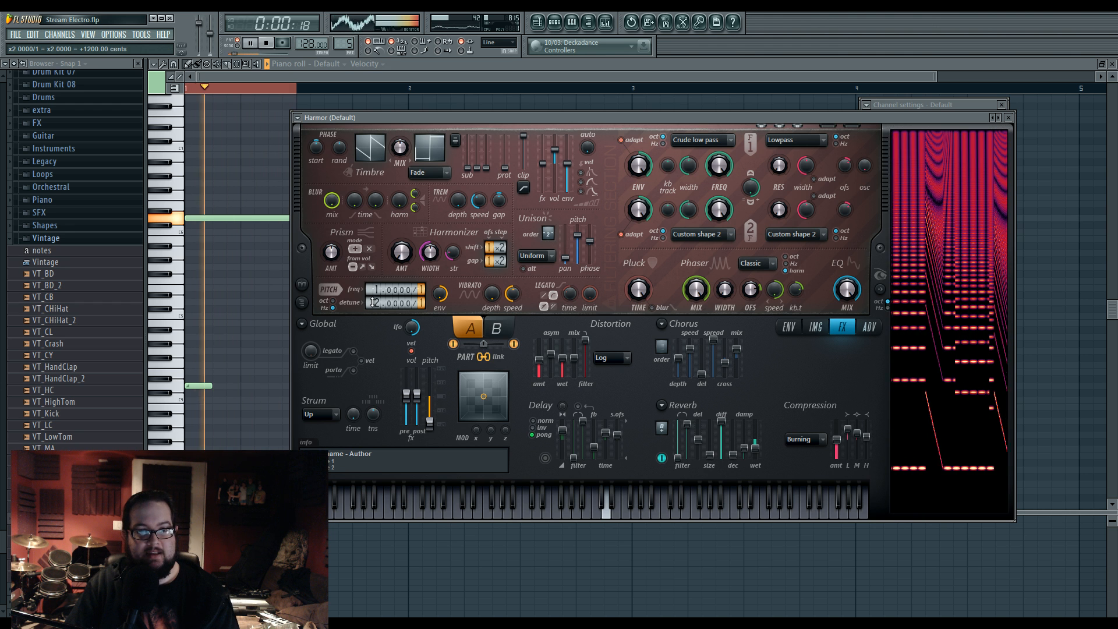
{"action": "scroll", "coordinate": [421, 290], "scroll_direction": "up", "scroll_amount": 1}
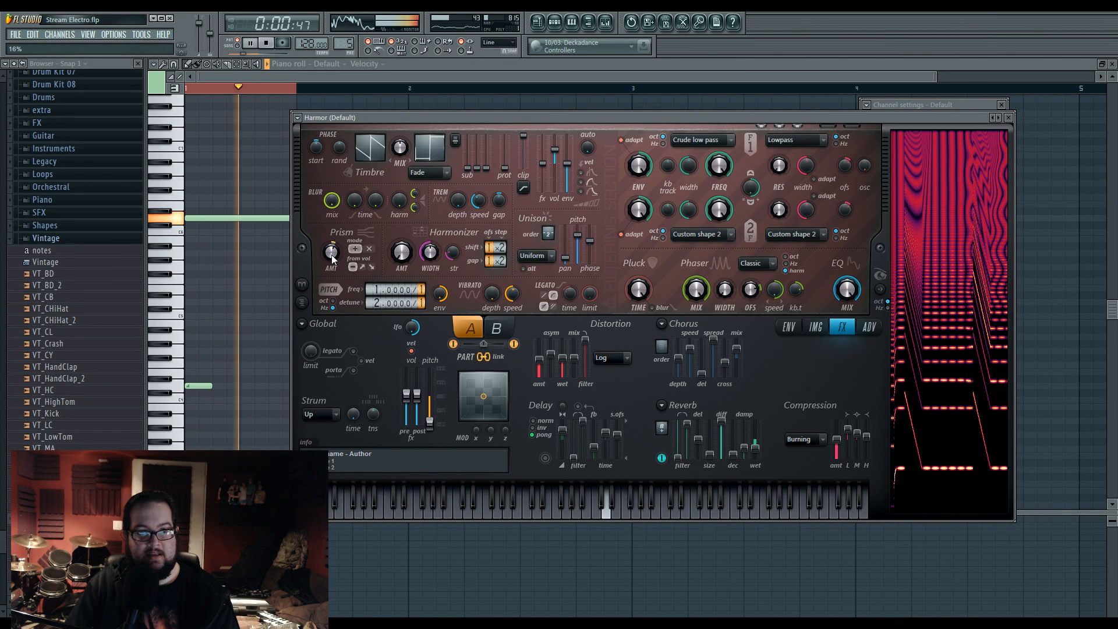
{"action": "key", "text": "space"}
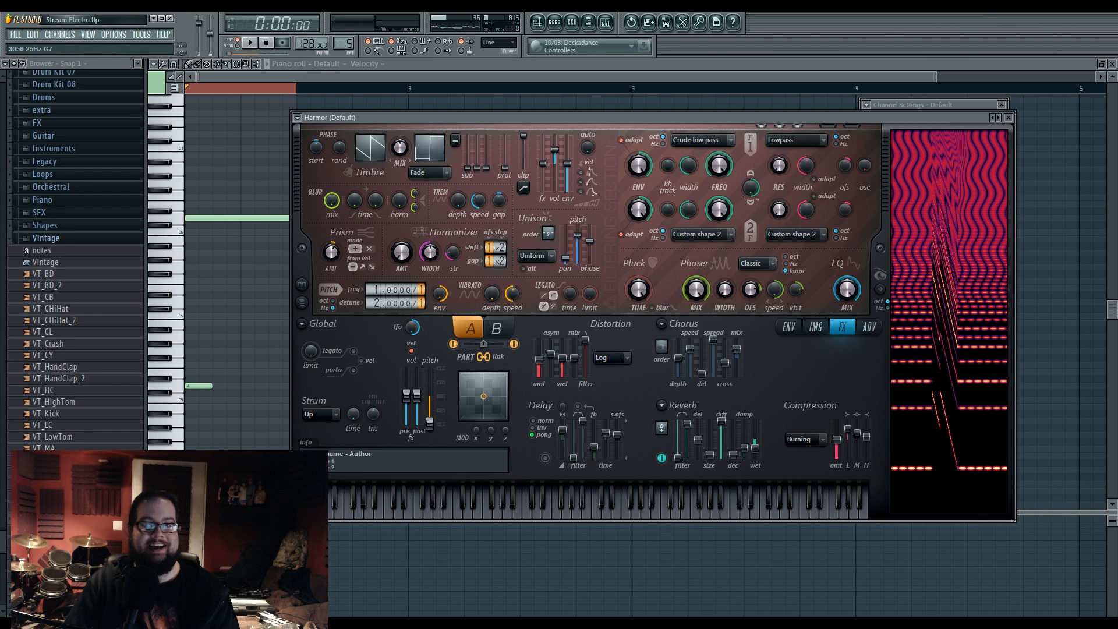
Step: Open the Prism amount envelope in Harmor's part B, enable it and shape it into a straight decay from its maximum
{"action": "right_click", "coordinate": [336, 253]}
{"action": "left_click", "coordinate": [374, 285]}
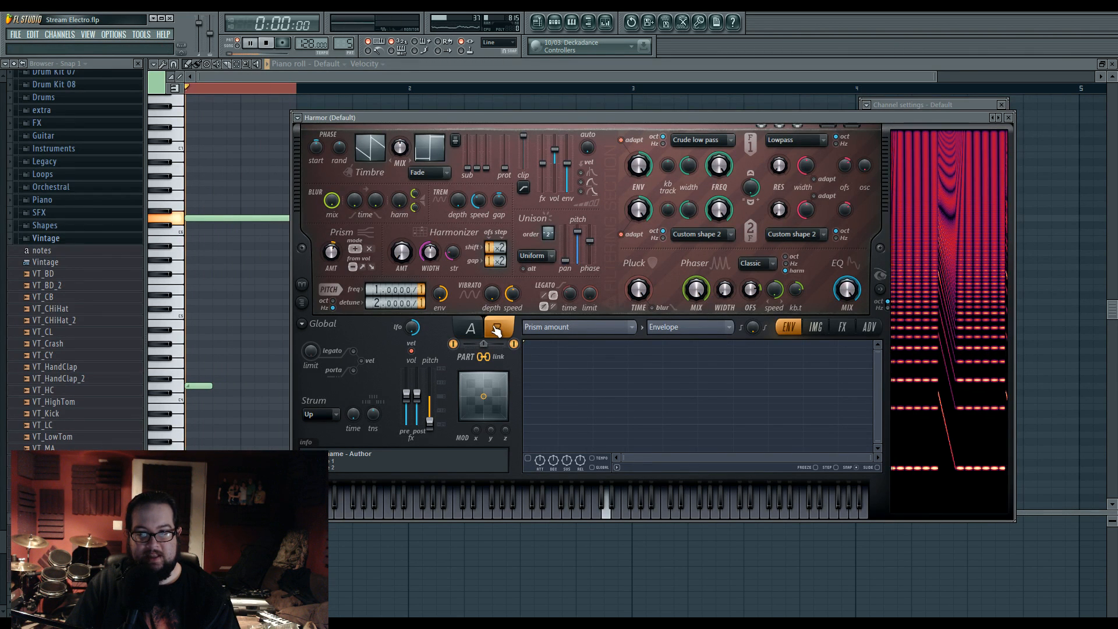
{"action": "key", "text": "space"}
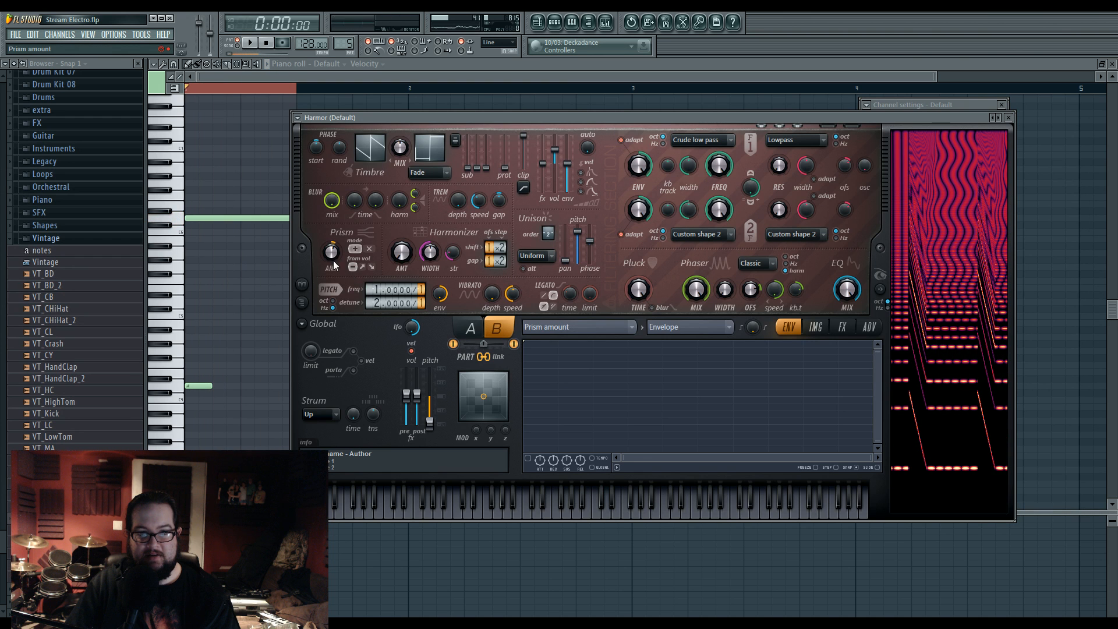
{"action": "right_click", "coordinate": [332, 252]}
{"action": "left_click", "coordinate": [376, 285]}
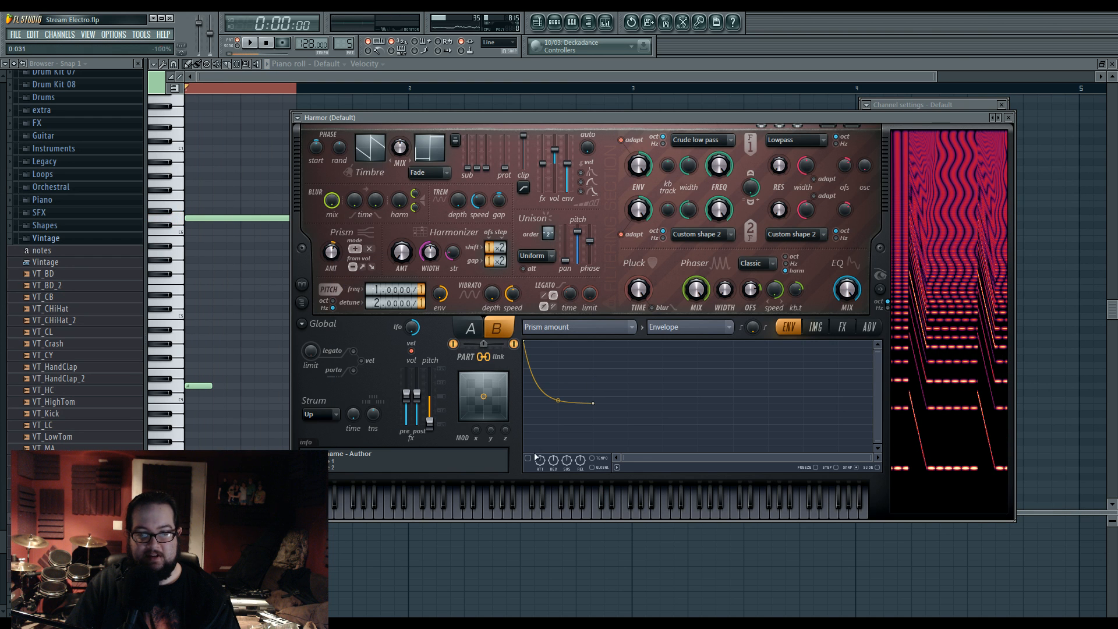
{"action": "key", "text": "space"}
{"action": "left_click_drag", "start_coordinate": [592, 403], "coordinate": [558, 371]}
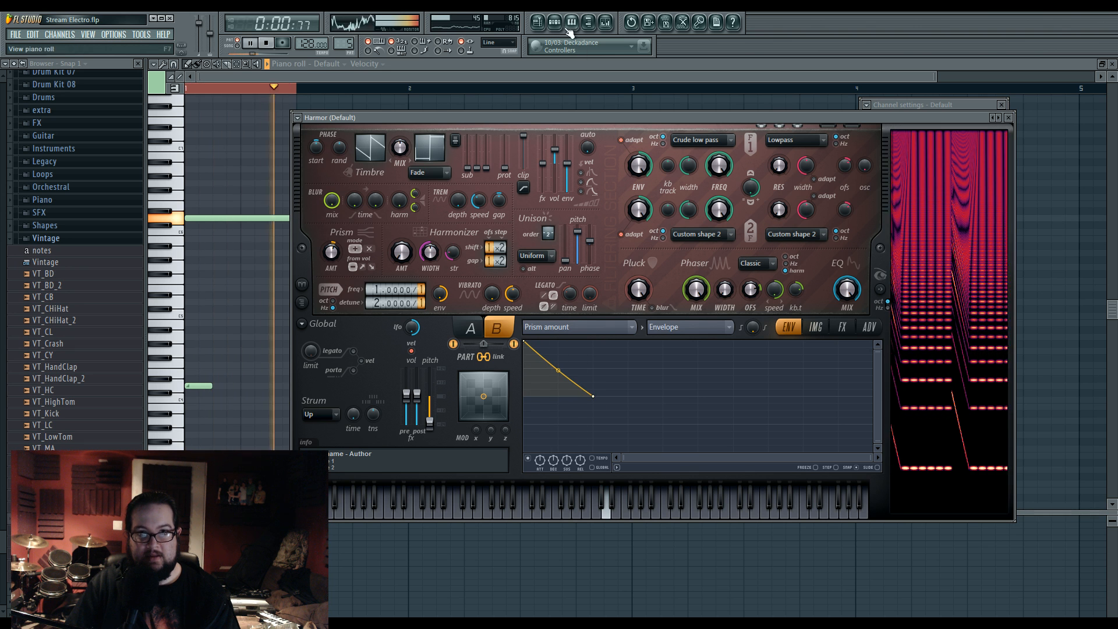
Step: Replay the playlist from bar 34, then reopen Harmor on Pattern 5's Default channel with playback running
{"action": "left_click", "coordinate": [548, 22]}
{"action": "key", "text": "space"}
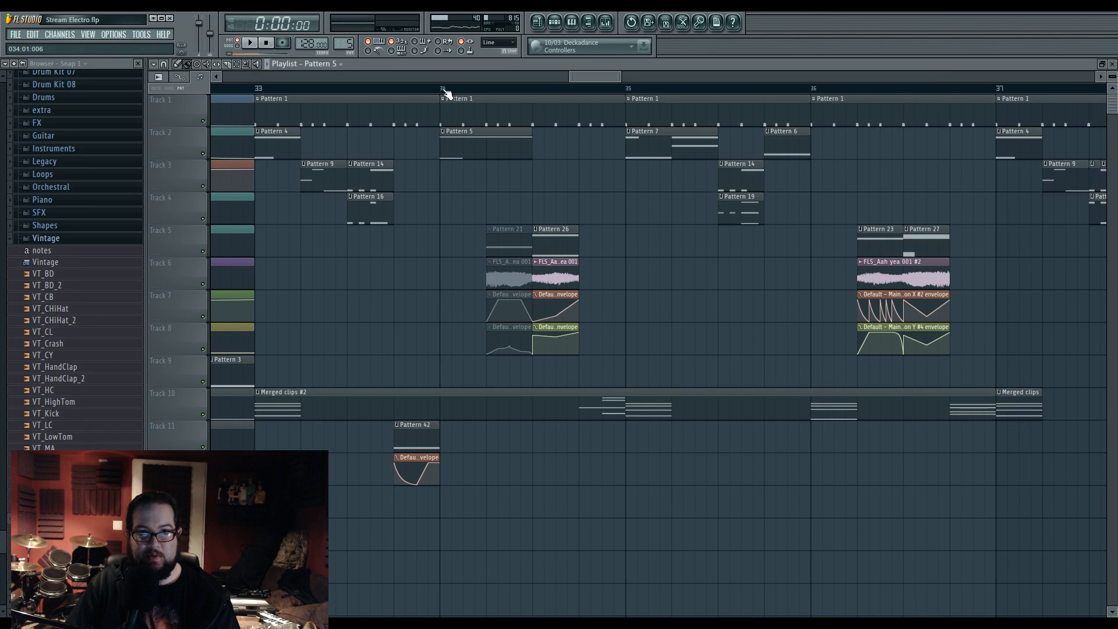
{"action": "key", "text": "space"}
{"action": "key", "text": "F7"}
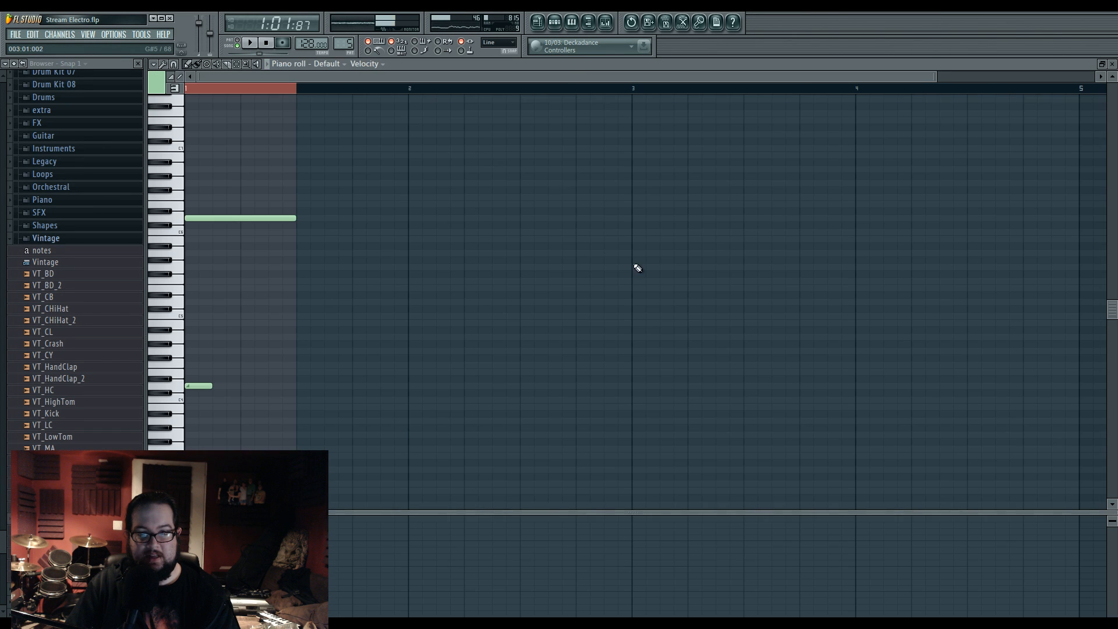
{"action": "left_click", "coordinate": [554, 23]}
{"action": "key", "text": "space"}
{"action": "left_click", "coordinate": [577, 187]}
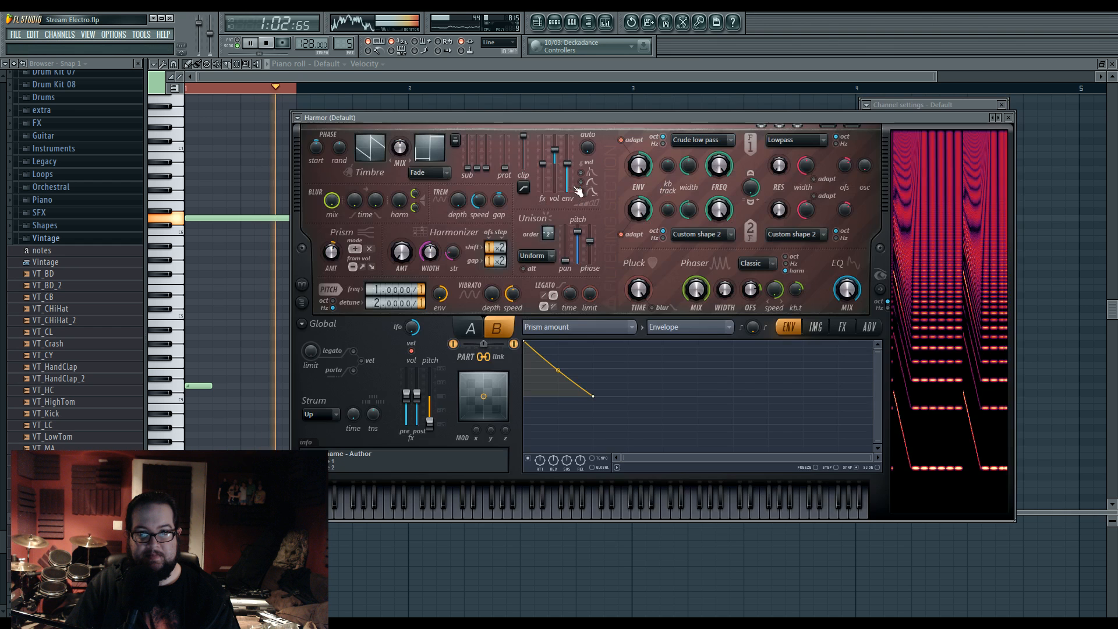
Step: Expand the channel settings, open Maximus on mixer Insert 18 and select its High band
{"action": "left_click", "coordinate": [932, 106]}
{"action": "double_click", "coordinate": [991, 121]}
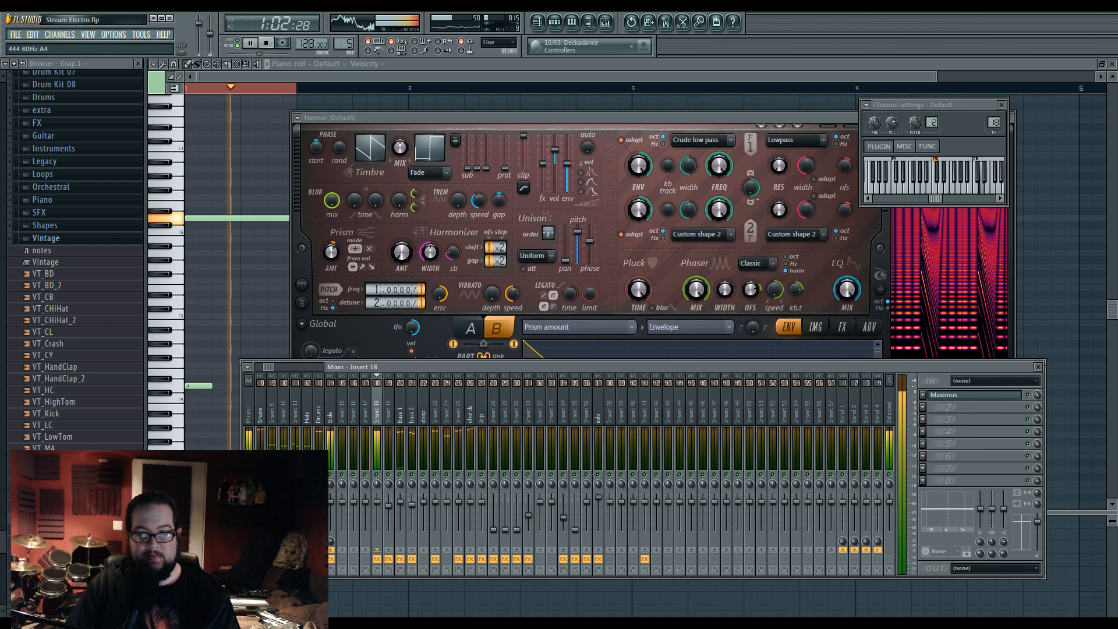
{"action": "left_click", "coordinate": [966, 395]}
{"action": "left_click", "coordinate": [201, 314]}
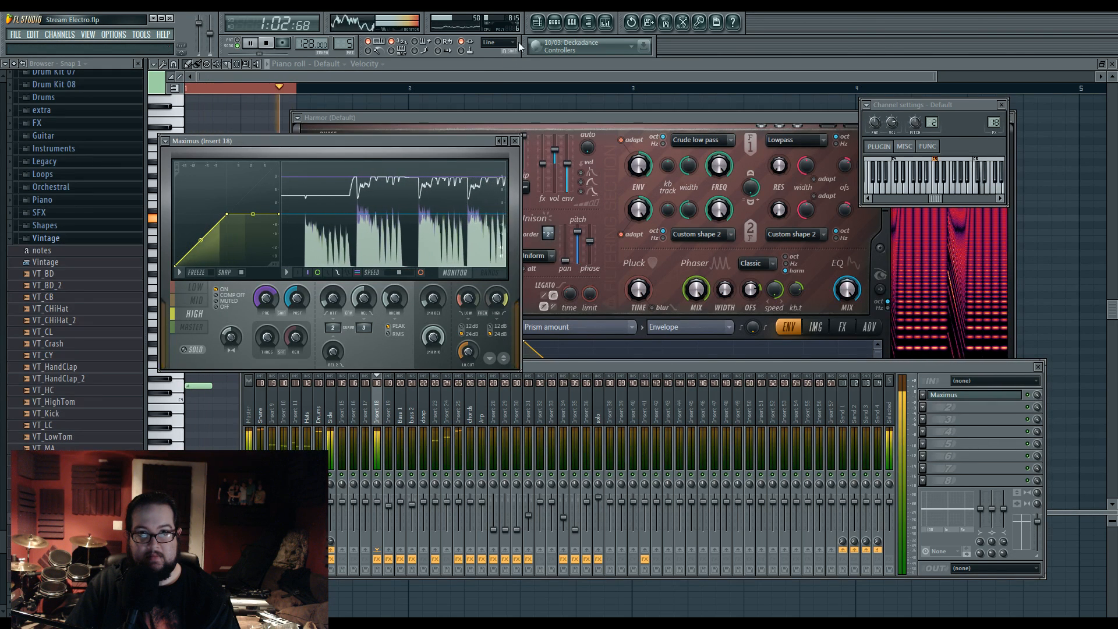
Step: Bring Harmor forward on its effects page, then return to the playlist and play from bar 34
{"action": "left_click", "coordinate": [607, 119]}
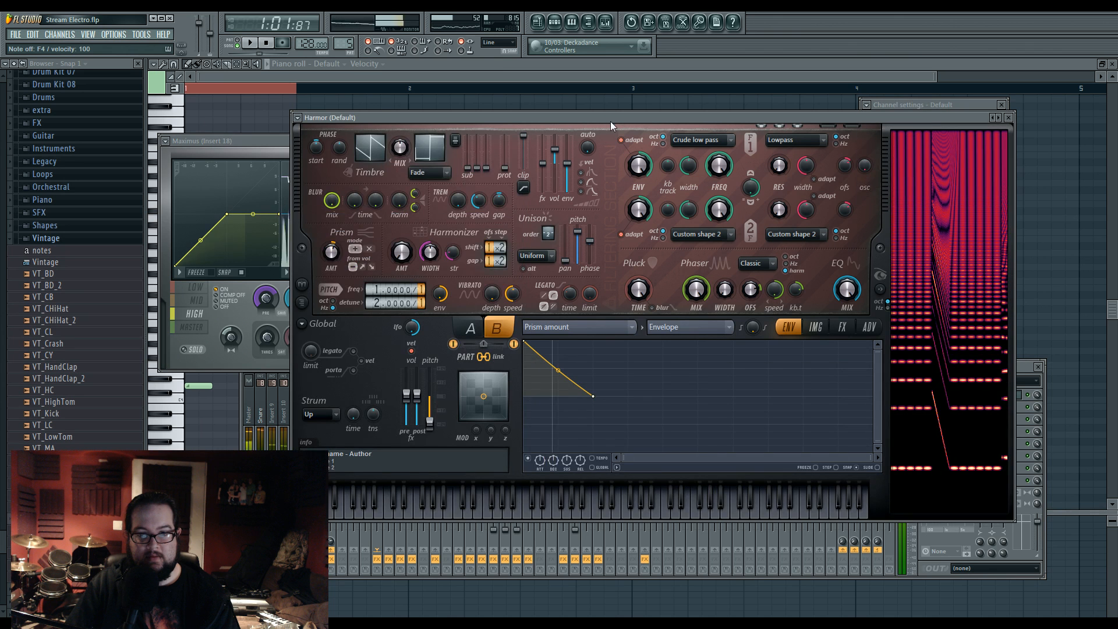
{"action": "left_click", "coordinate": [843, 327]}
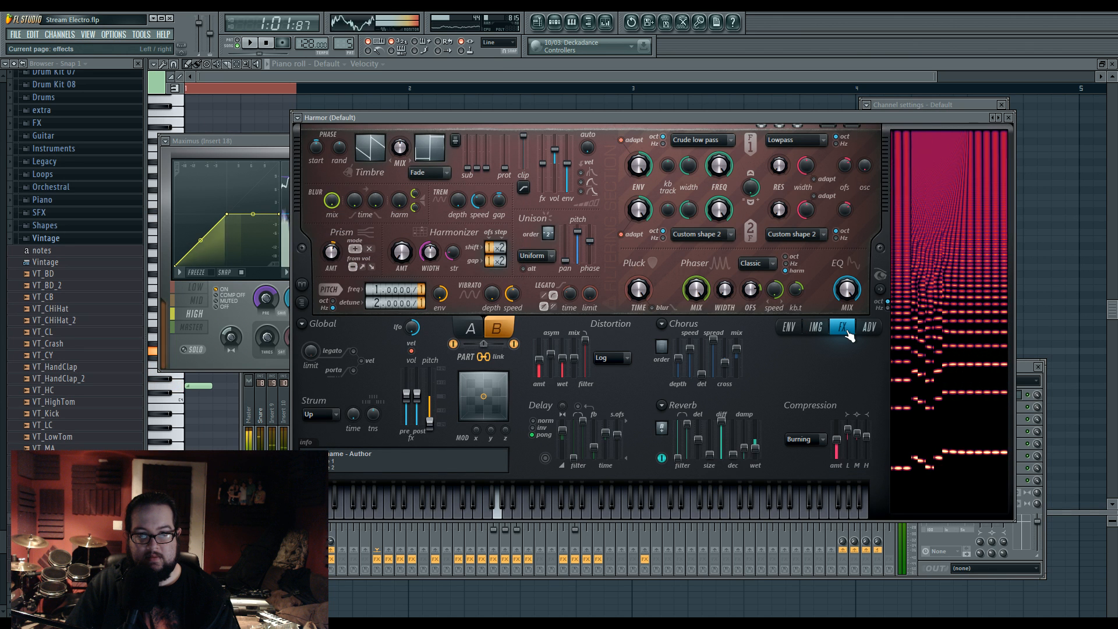
{"action": "key", "text": "F5"}
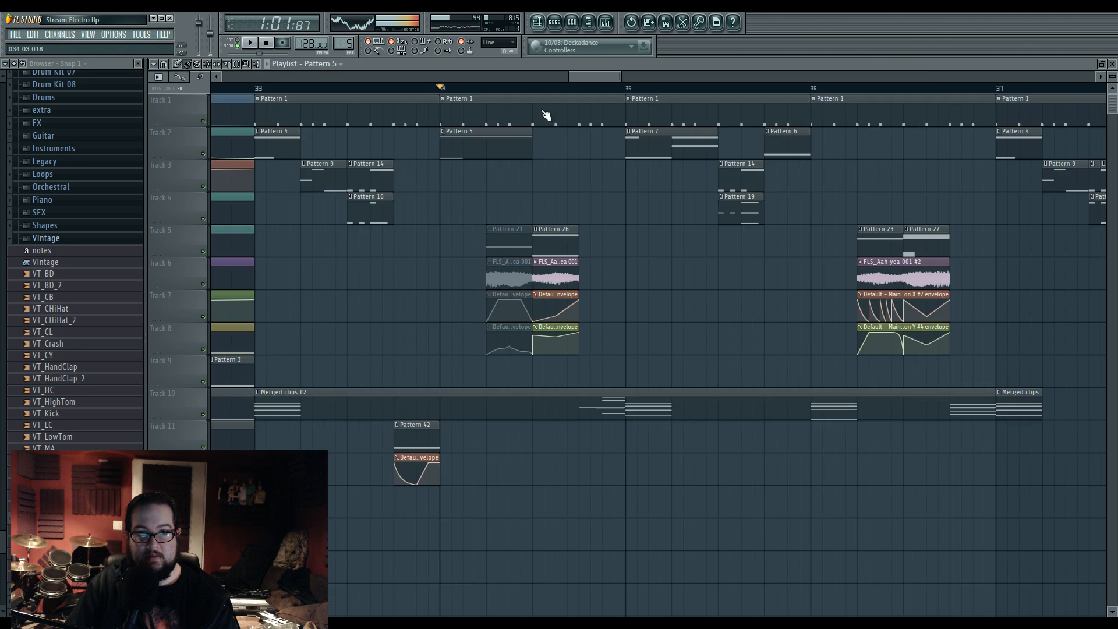
{"action": "scroll", "coordinate": [624, 262], "scroll_direction": "down", "scroll_amount": 2}
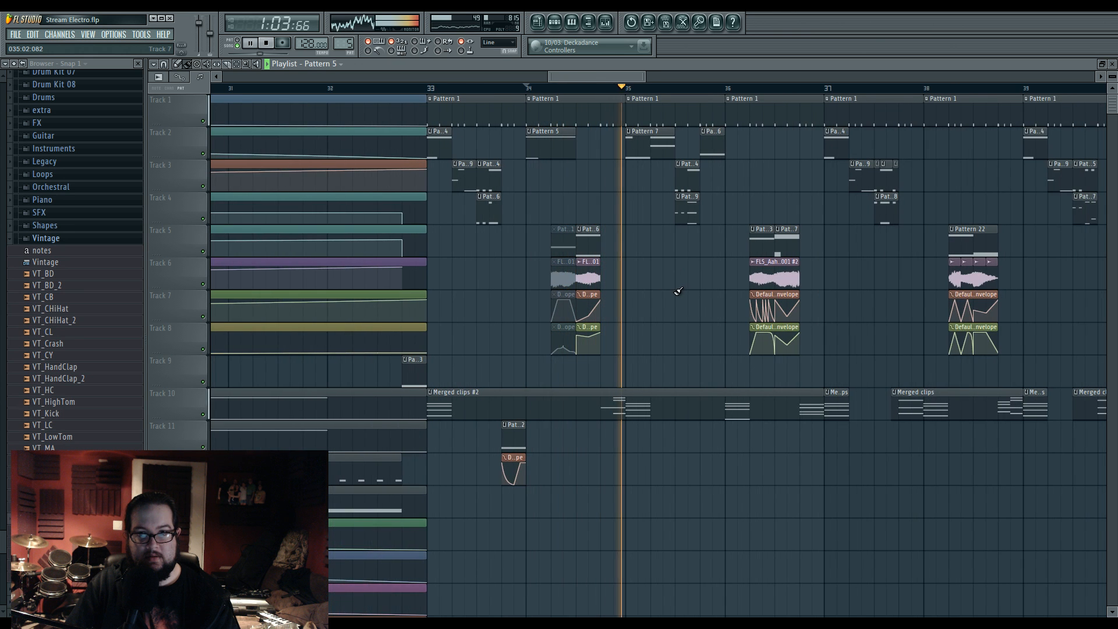
Step: Play the drop from bar 34, then move back to the intro around bar 10 and audition it
{"action": "scroll", "coordinate": [669, 287], "scroll_direction": "up", "scroll_amount": 2}
{"action": "left_click_drag", "start_coordinate": [730, 280], "coordinate": [657, 285]}
{"action": "left_click", "coordinate": [434, 87]}
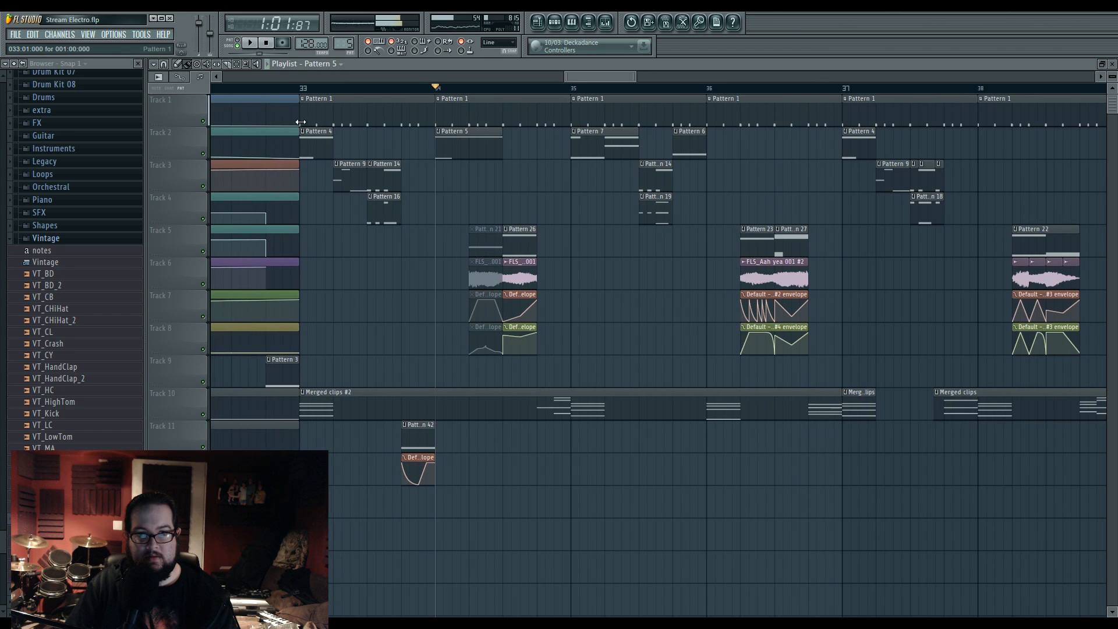
{"action": "left_click", "coordinate": [301, 77]}
{"action": "left_click", "coordinate": [945, 88]}
{"action": "key", "text": "space"}
{"action": "scroll", "coordinate": [833, 227], "scroll_direction": "down", "scroll_amount": 5}
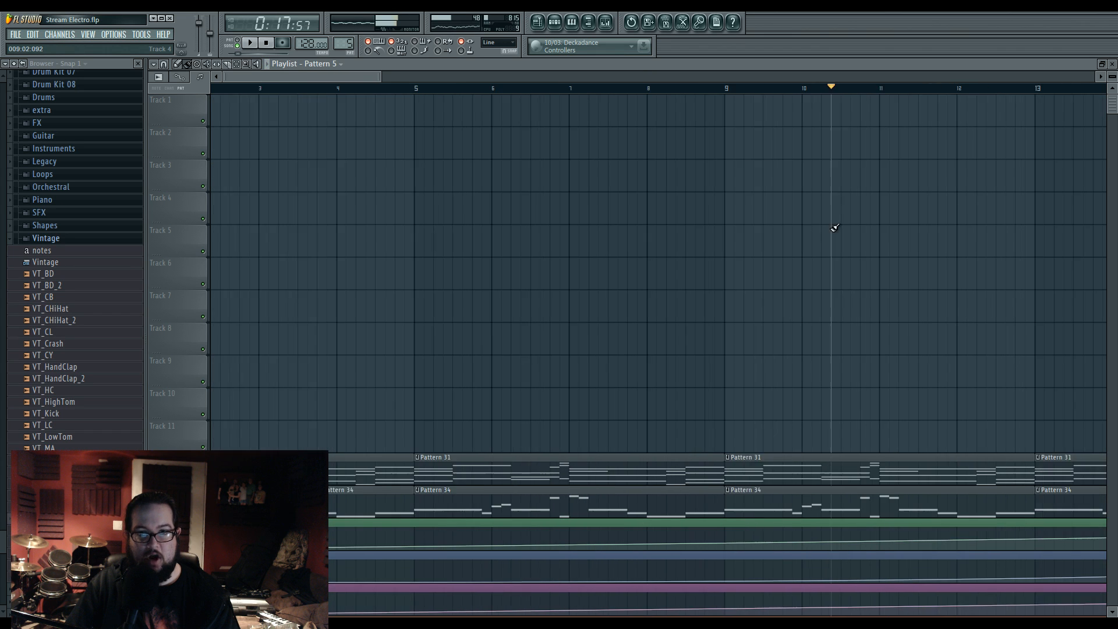
Step: Return to bar 33 and replay the opening bars of the drop
{"action": "left_click_drag", "start_coordinate": [1003, 233], "coordinate": [826, 227]}
{"action": "left_click_drag", "start_coordinate": [1083, 250], "coordinate": [407, 285]}
{"action": "scroll", "coordinate": [407, 285], "scroll_direction": "up", "scroll_amount": 3}
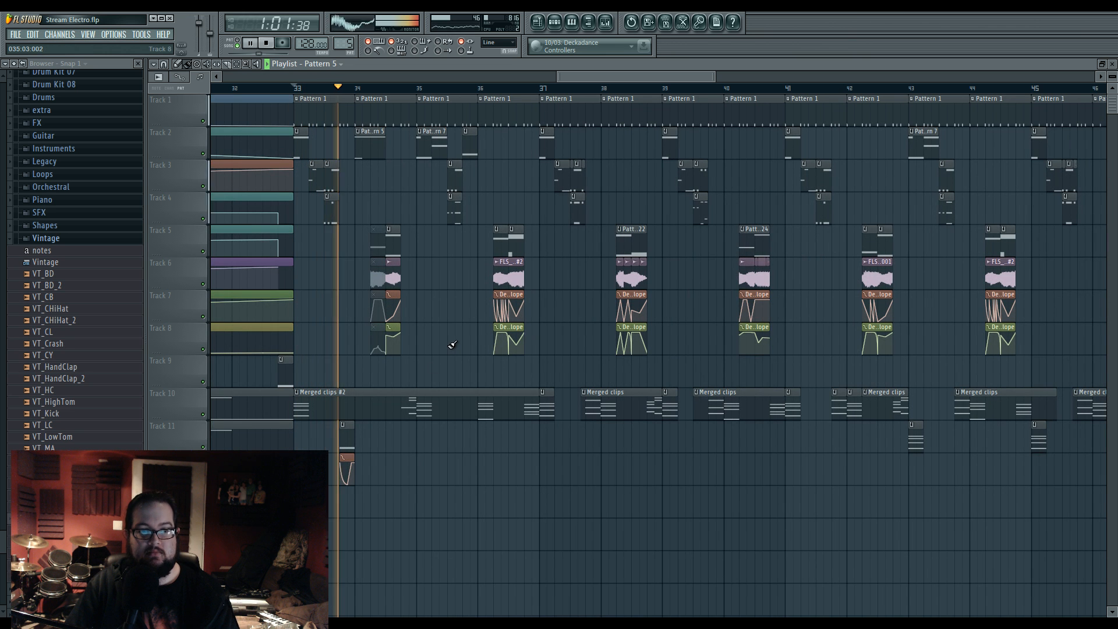
{"action": "scroll", "coordinate": [362, 349], "scroll_direction": "up", "scroll_amount": 4}
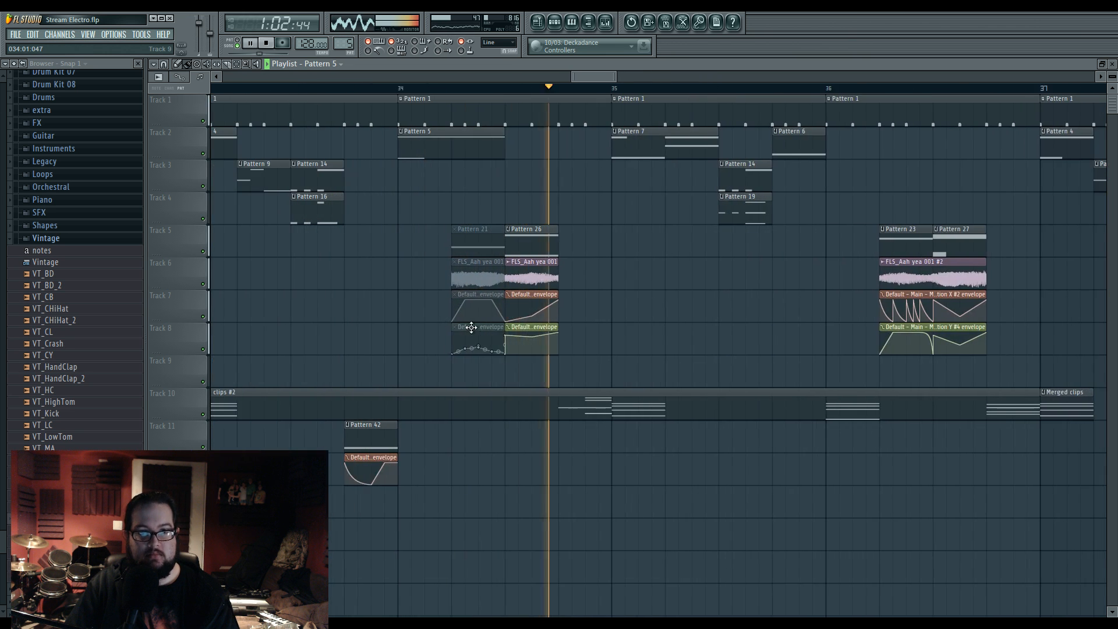
{"action": "key", "text": "space"}
{"action": "key", "text": "space"}
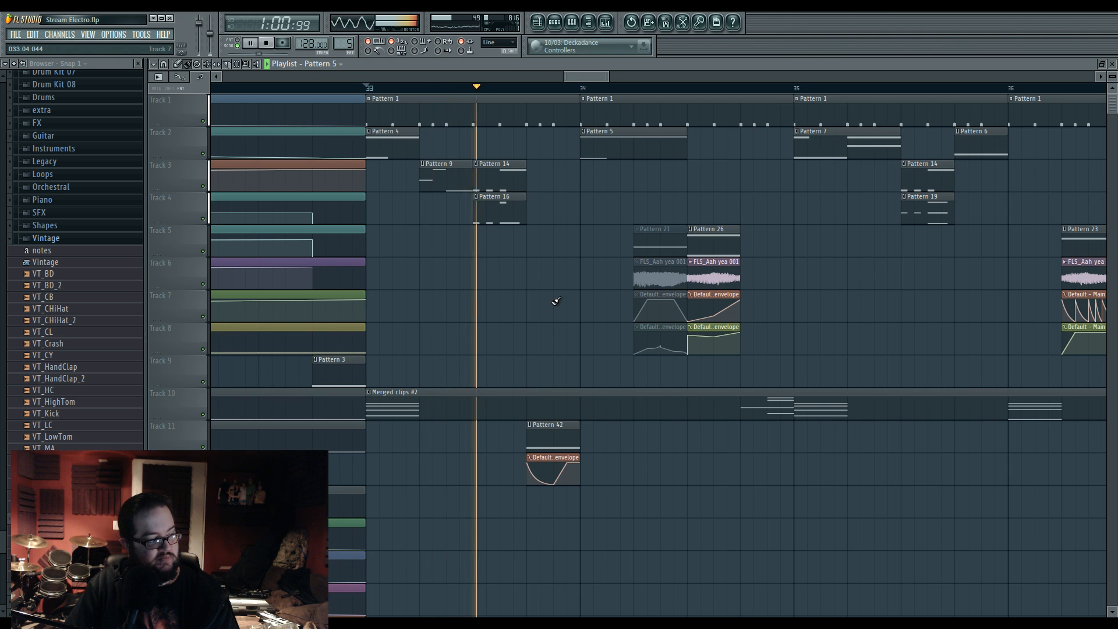
{"action": "key", "text": "space"}
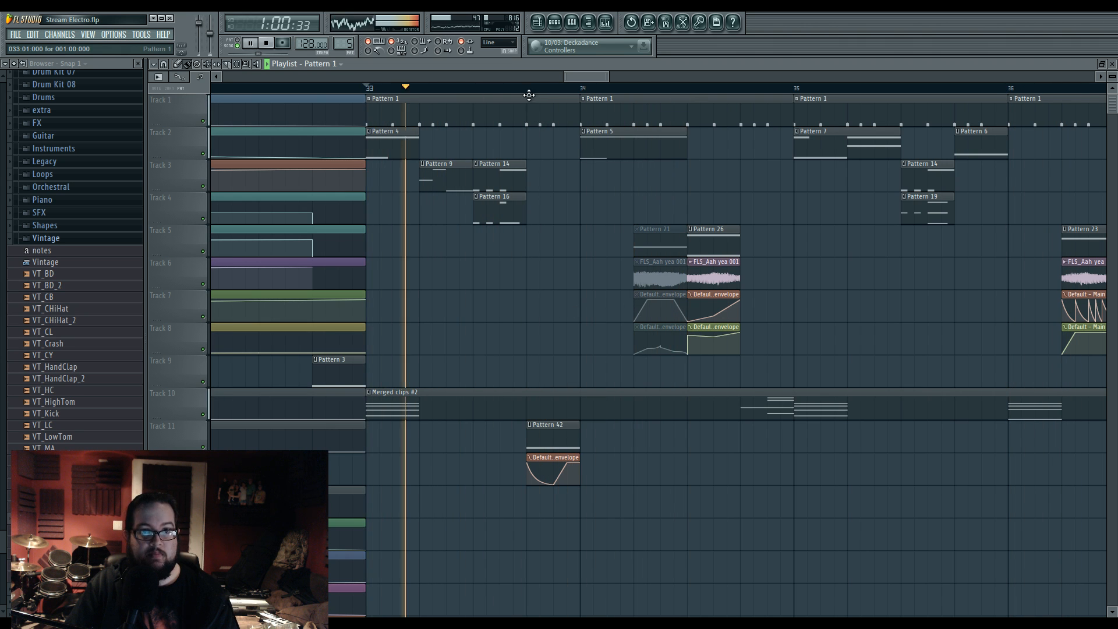
Step: Open the unsorted Default Sytrus channel, go to its mixer Insert 19 and show its Fruity Parametric EQ 2
{"action": "left_click", "coordinate": [556, 24]}
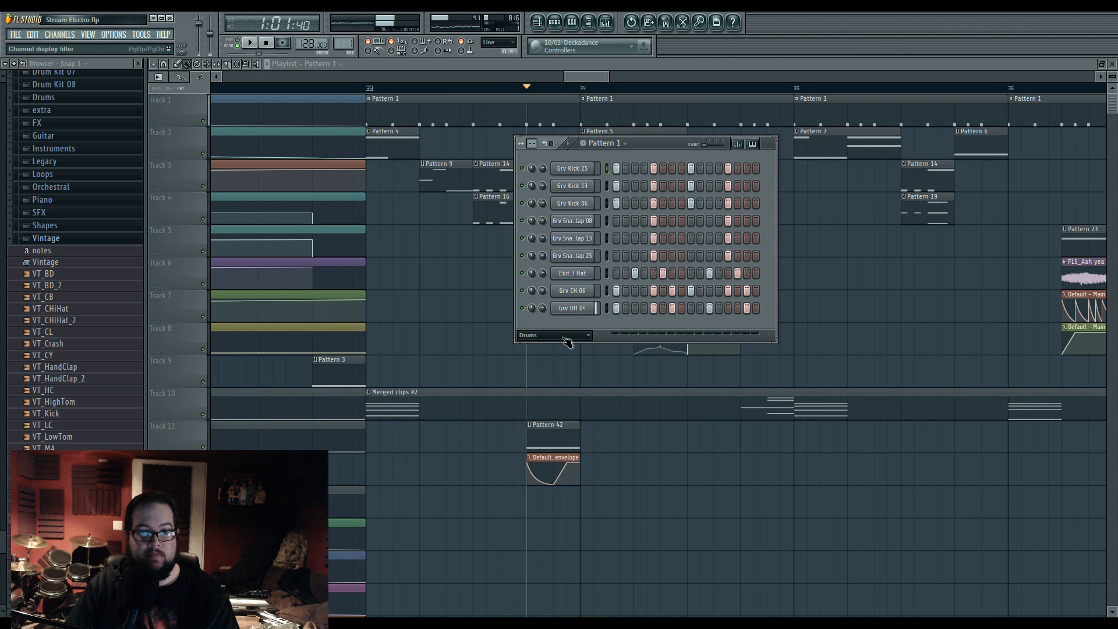
{"action": "left_click", "coordinate": [563, 395]}
{"action": "left_click", "coordinate": [572, 431]}
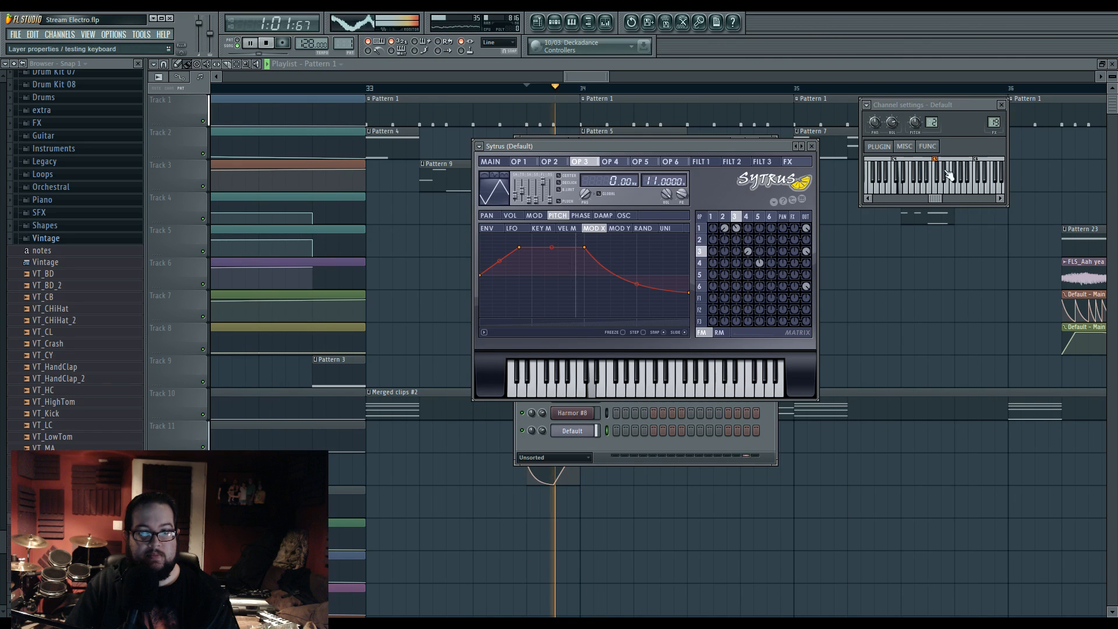
{"action": "double_click", "coordinate": [995, 122]}
{"action": "left_click", "coordinate": [963, 407]}
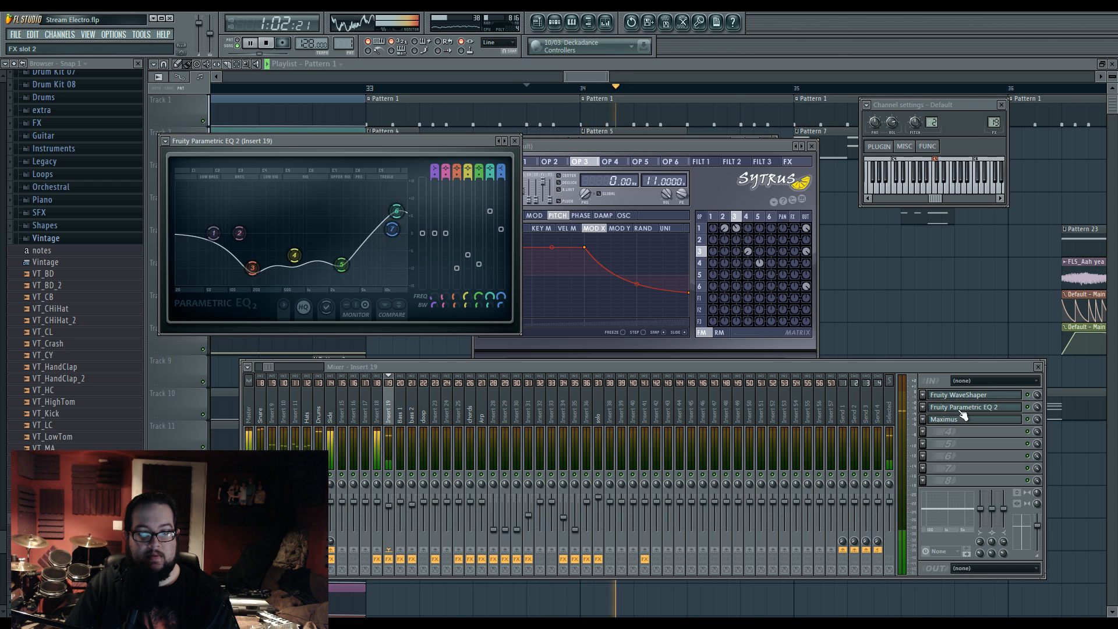
{"action": "key", "text": "space"}
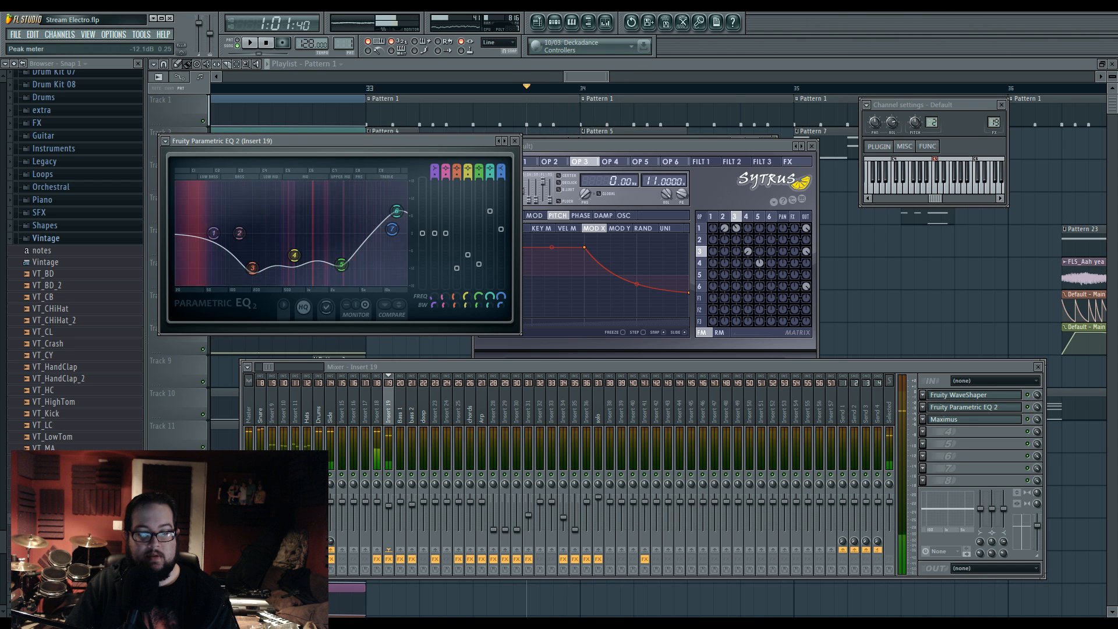
Step: Reorder Insert 19's effects so Maximus comes before Fruity Parametric EQ 2, and reopen the equalizer
{"action": "left_click", "coordinate": [958, 419]}
{"action": "left_click", "coordinate": [958, 419]}
{"action": "left_click", "coordinate": [958, 420]}
{"action": "left_click", "coordinate": [958, 420]}
{"action": "left_click", "coordinate": [962, 407]}
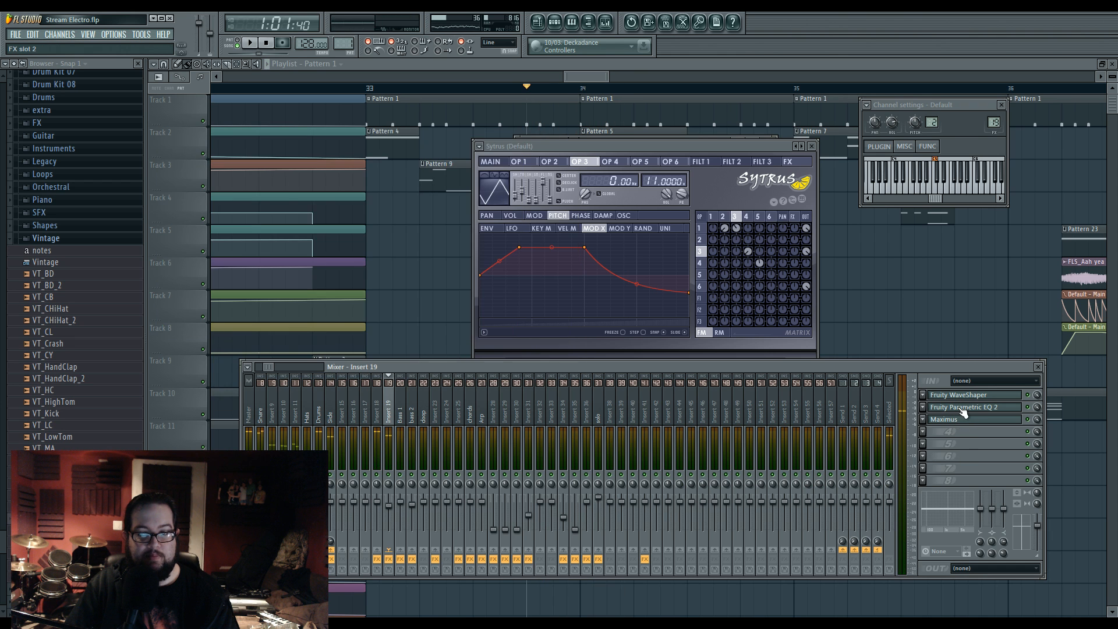
{"action": "left_click", "coordinate": [963, 419]}
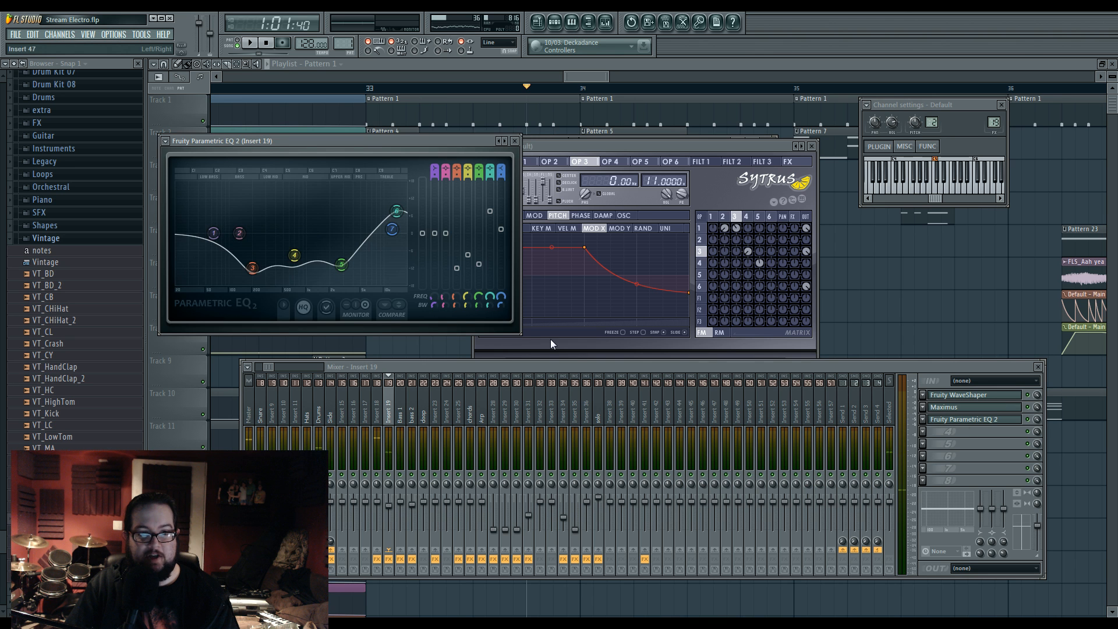
Step: Shift Insert 19's EQ bands 3, 4 and 5 lower, with band 5 at about 2015 Hz, and replay from bar 33
{"action": "left_click_drag", "start_coordinate": [337, 271], "coordinate": [245, 252]}
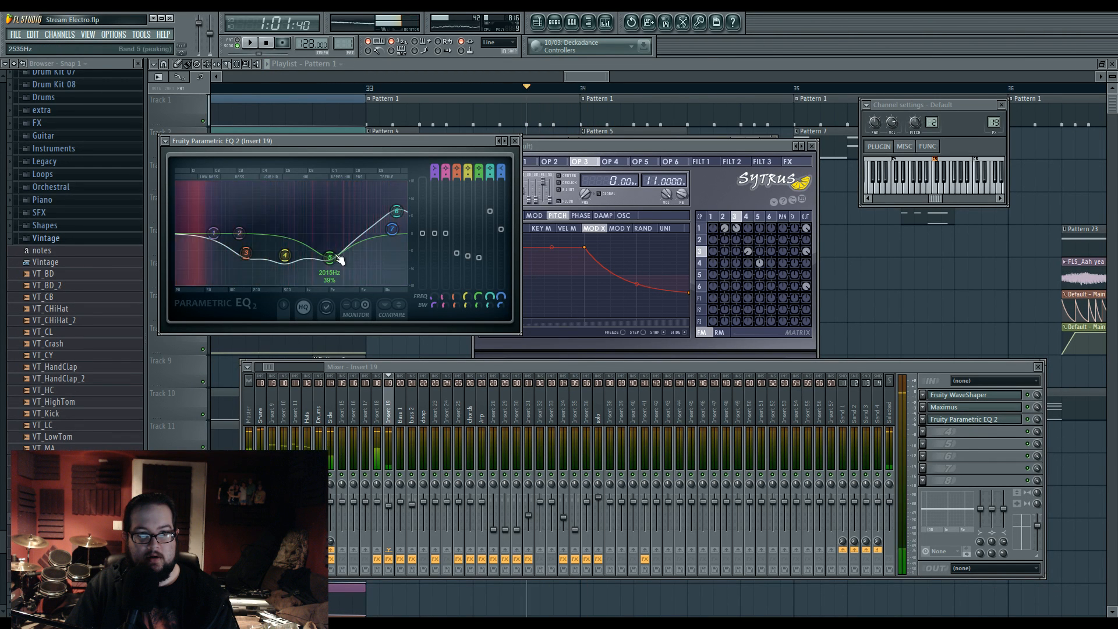
{"action": "left_click", "coordinate": [371, 90]}
{"action": "key", "text": "F12"}
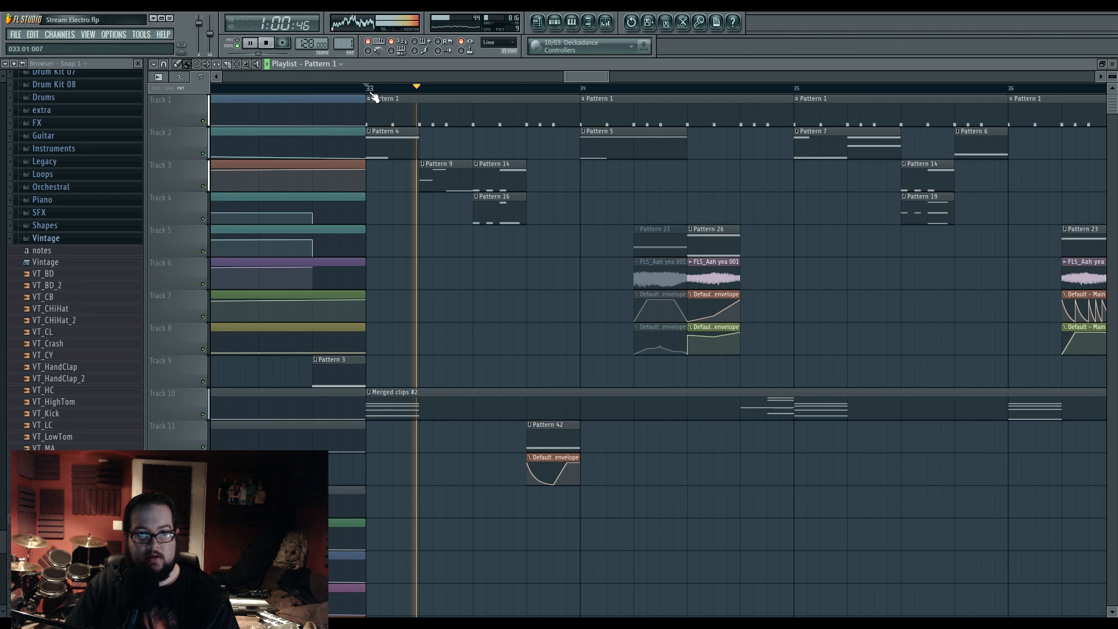
Step: Add Fruity Parametric EQ 2 after Maximus on mixer Insert 18 and cut band 3 at about 127 Hz
{"action": "left_click", "coordinate": [605, 22]}
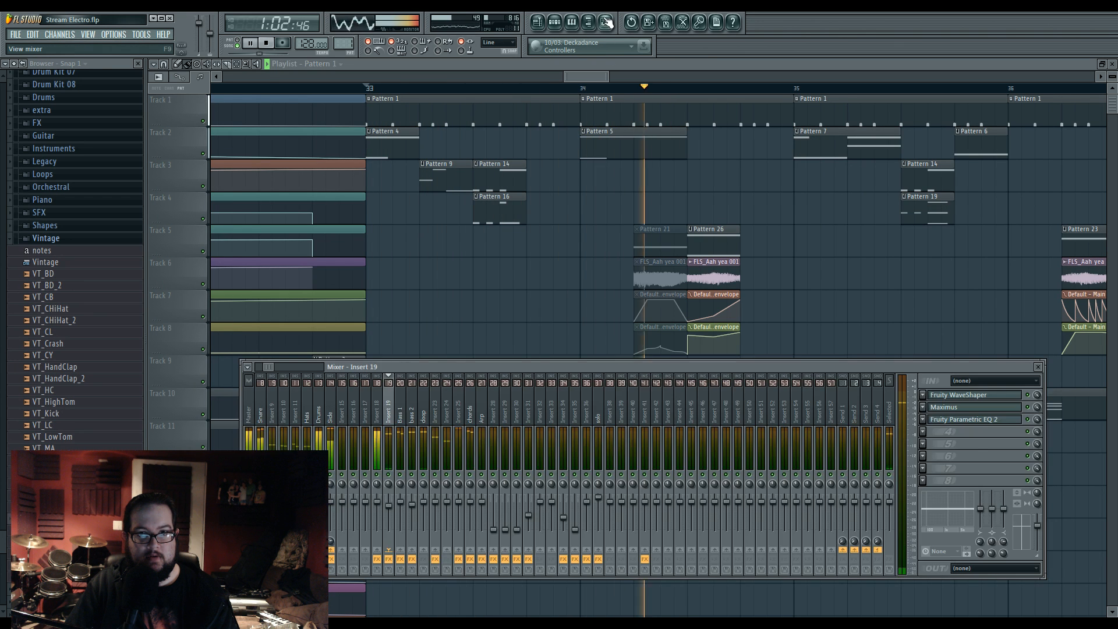
{"action": "left_click", "coordinate": [377, 407]}
{"action": "left_click", "coordinate": [926, 406]}
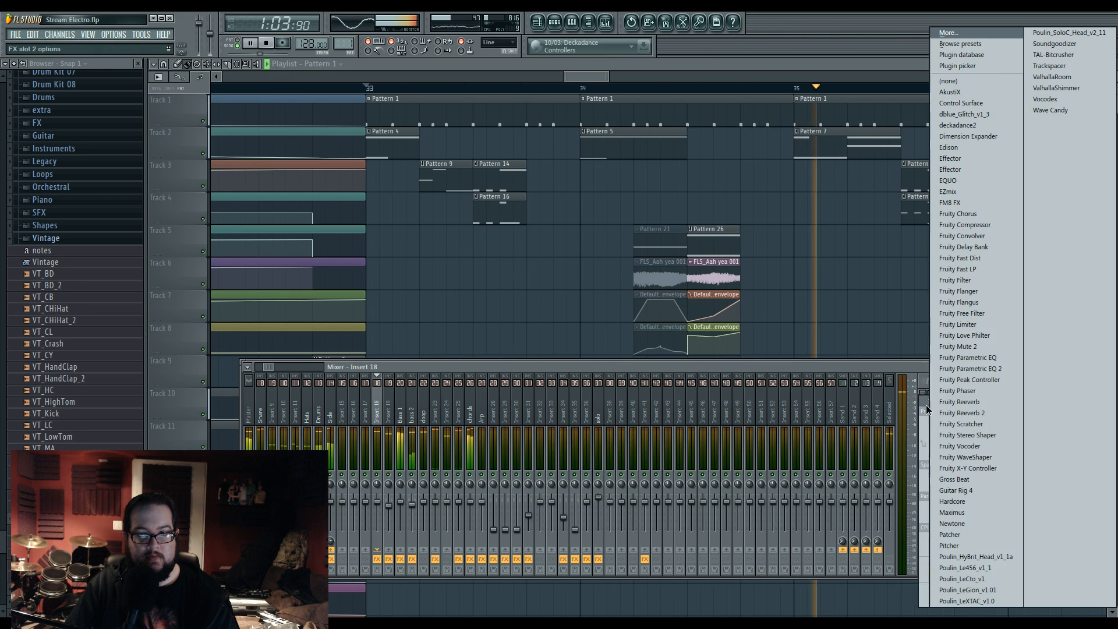
{"action": "left_click", "coordinate": [990, 382]}
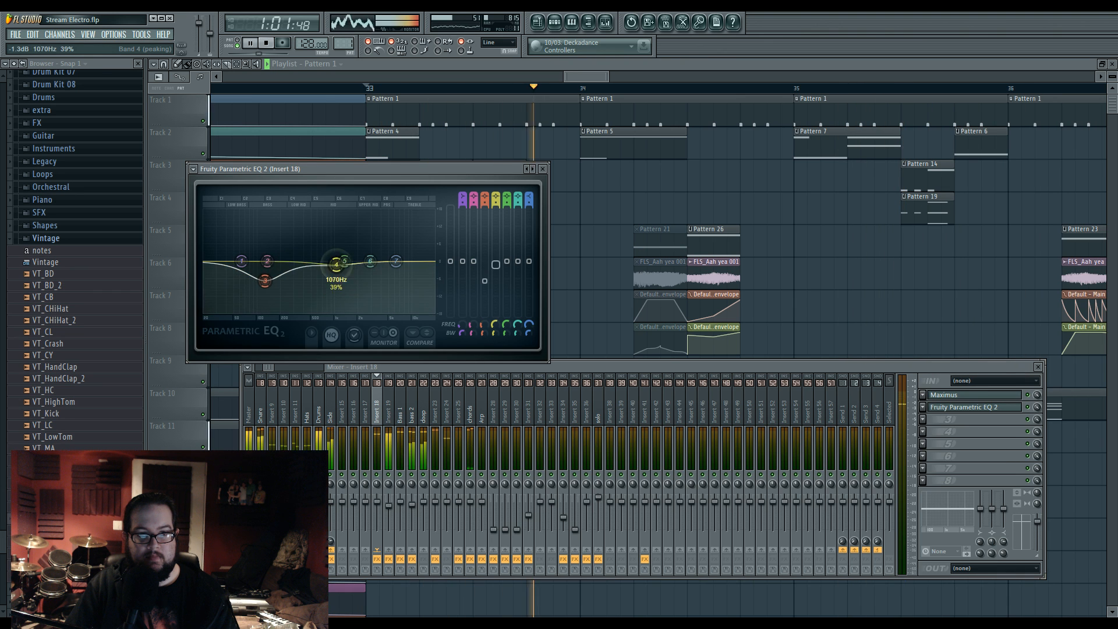
Step: Boost the high treble with band 4 of Insert 18's EQ, dip band 6 slightly, and replay from bar 34
{"action": "left_click_drag", "start_coordinate": [327, 272], "coordinate": [416, 246]}
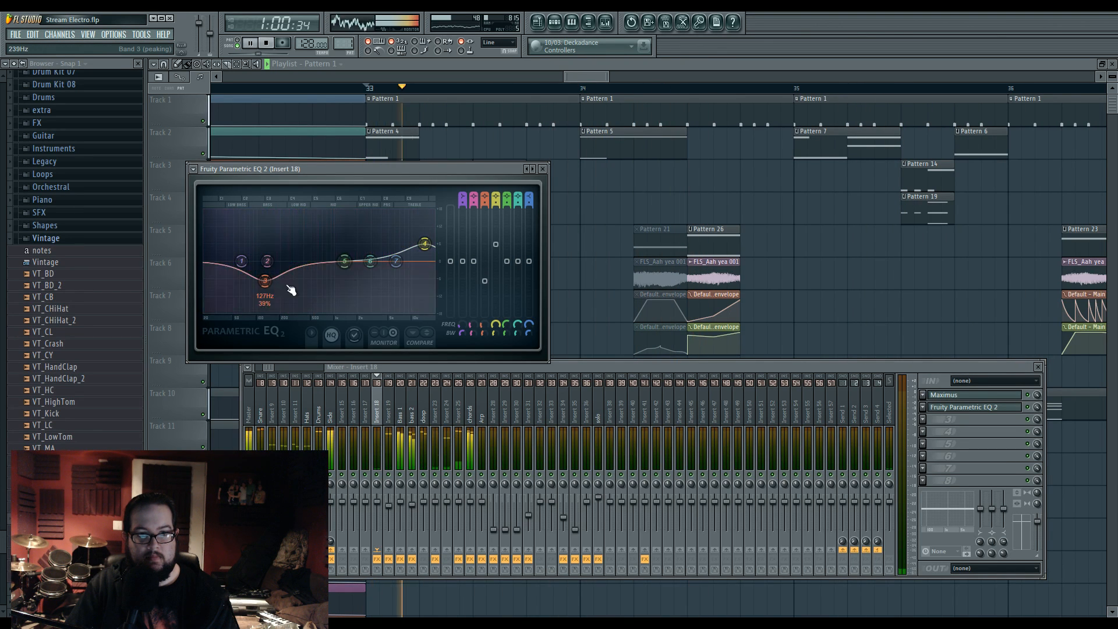
{"action": "left_click", "coordinate": [269, 284]}
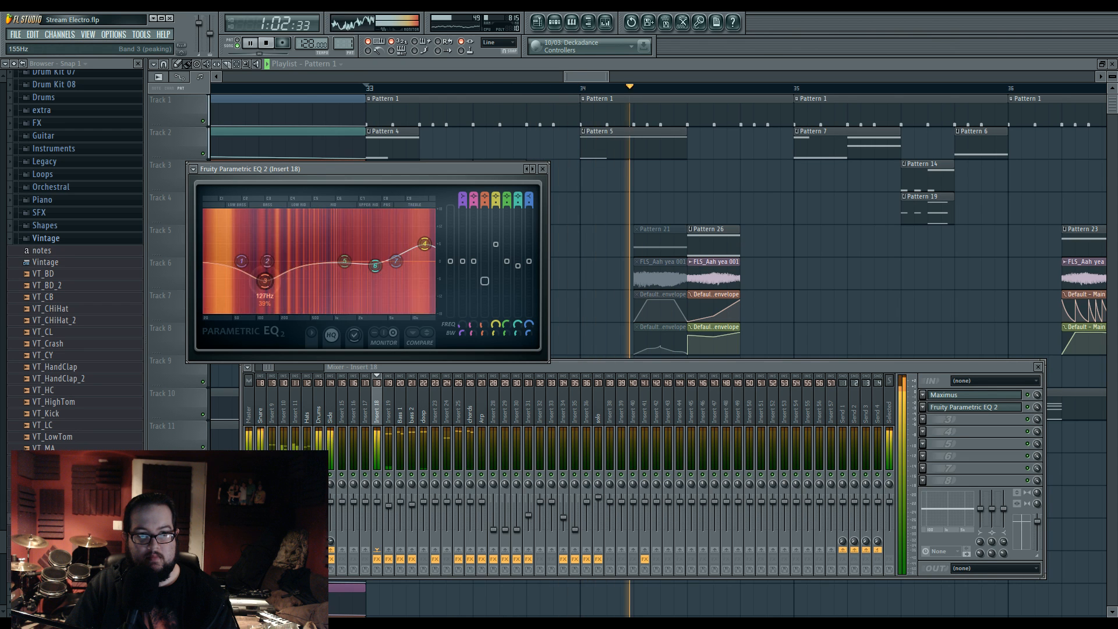
{"action": "left_click", "coordinate": [587, 104]}
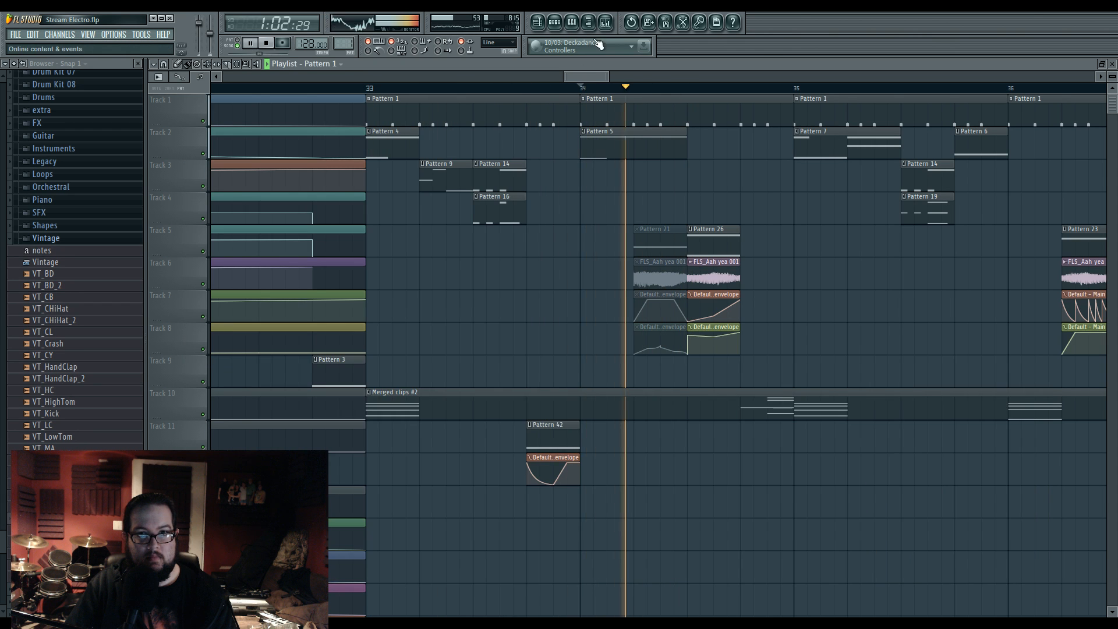
Step: Move Insert 18's EQ band 6 down to a low-mid boost, reduce band 4's boost, and compare with the EQ bypassed
{"action": "left_click", "coordinate": [946, 407]}
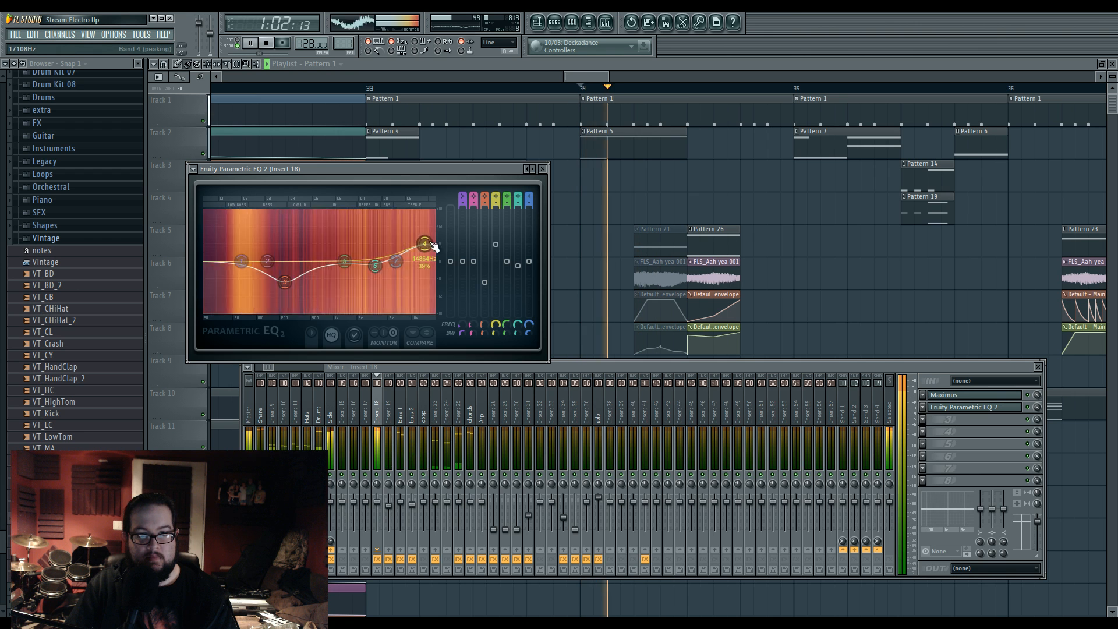
{"action": "left_click_drag", "start_coordinate": [375, 266], "coordinate": [319, 259]}
{"action": "left_click", "coordinate": [1029, 410]}
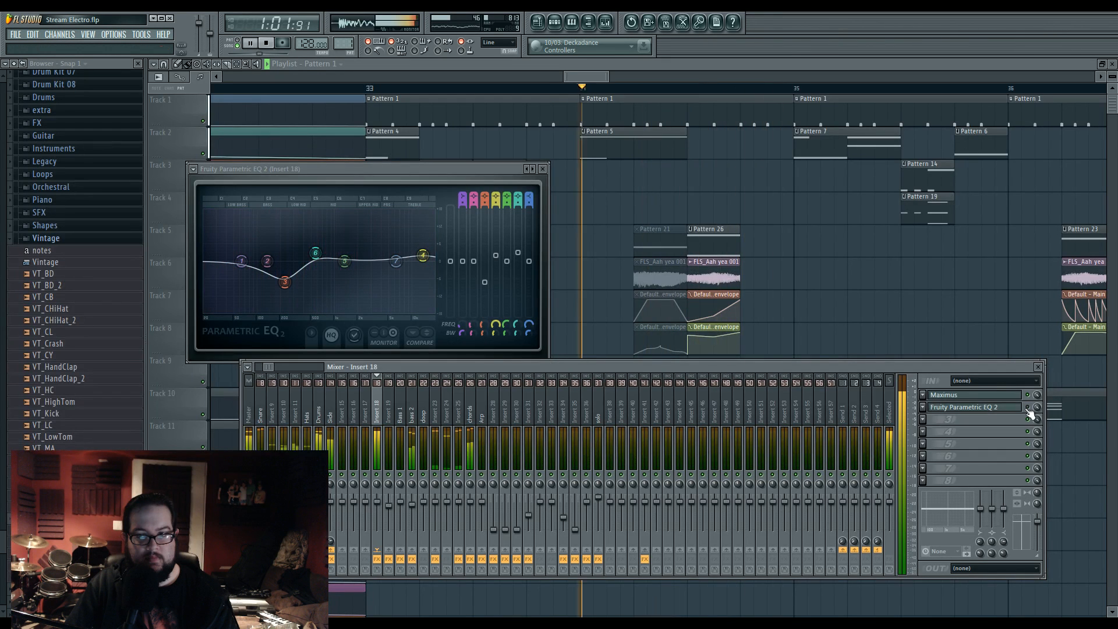
{"action": "key", "text": "F12"}
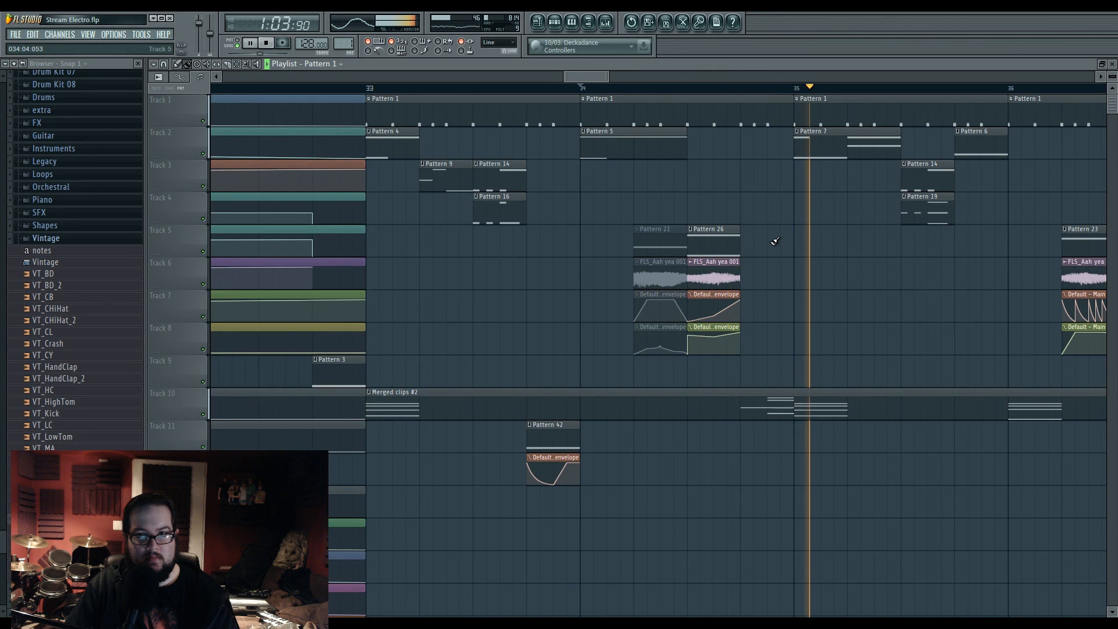
Step: Stop playback and make the Pattern 23 clip in bar 36 unique
{"action": "scroll", "coordinate": [771, 242], "scroll_direction": "down", "scroll_amount": 3}
{"action": "scroll", "coordinate": [705, 269], "scroll_direction": "down", "scroll_amount": 2}
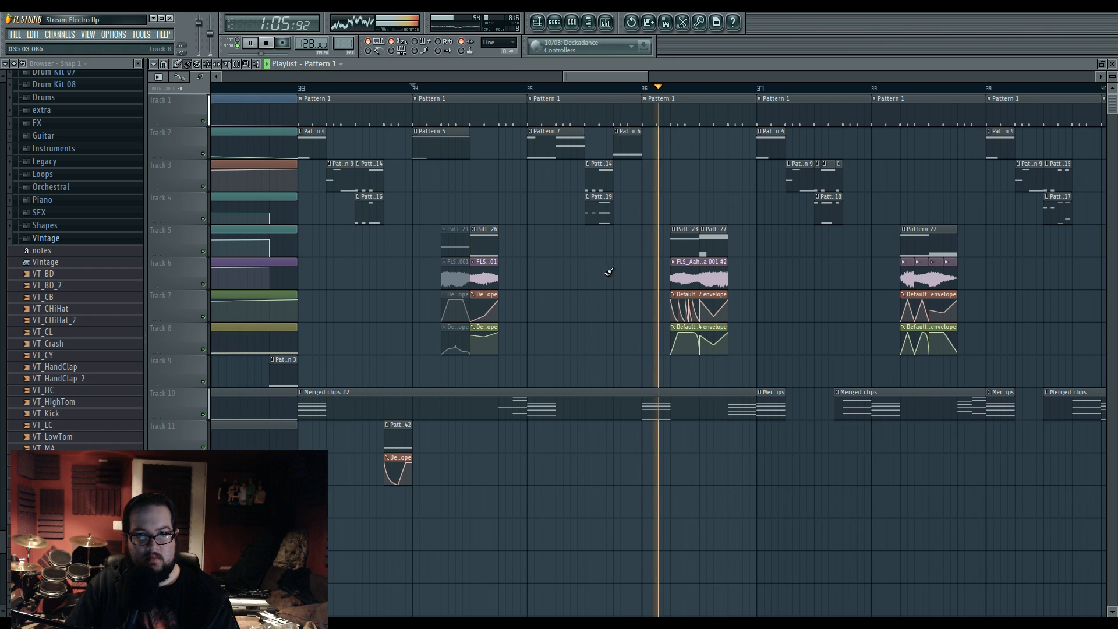
{"action": "scroll", "coordinate": [613, 283], "scroll_direction": "up", "scroll_amount": 4}
{"action": "key", "text": "space"}
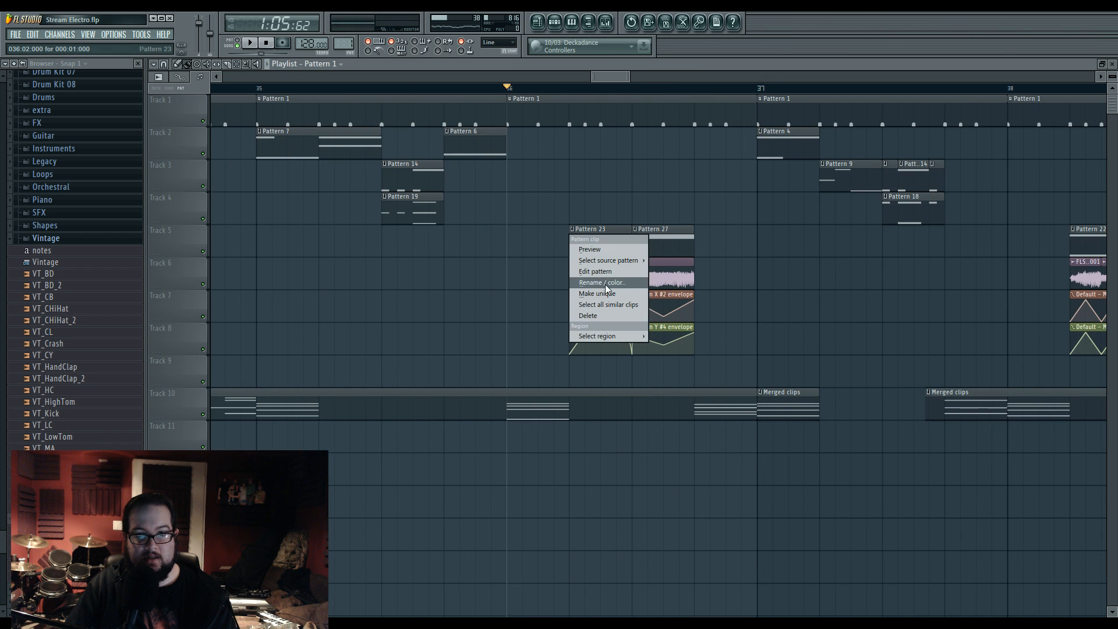
{"action": "left_click", "coordinate": [608, 292]}
Step: Check the Harmor #2 chord notes at bar 36, open the unique pattern's Default note in the piano roll, and replay bar 36
{"action": "double_click", "coordinate": [542, 399]}
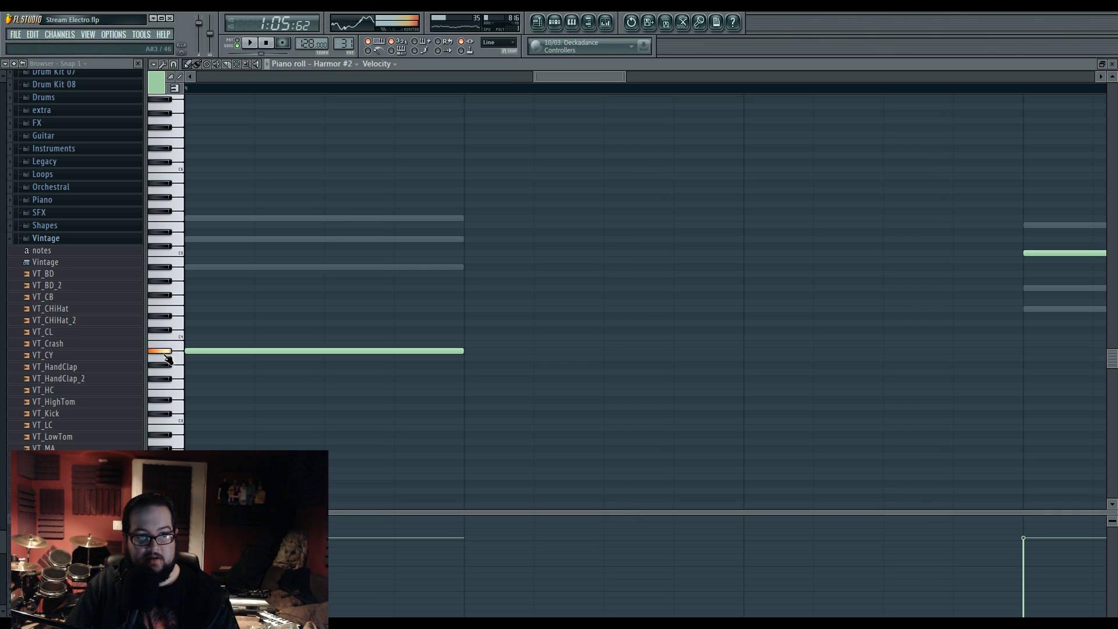
{"action": "left_click", "coordinate": [539, 23]}
{"action": "double_click", "coordinate": [637, 254]}
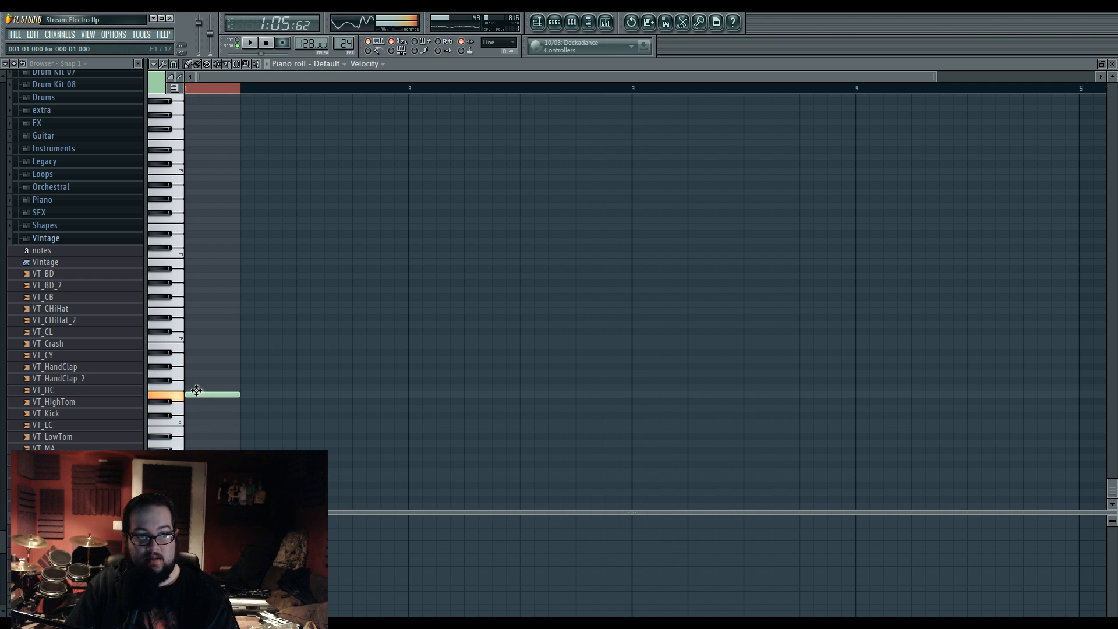
{"action": "left_click", "coordinate": [537, 25]}
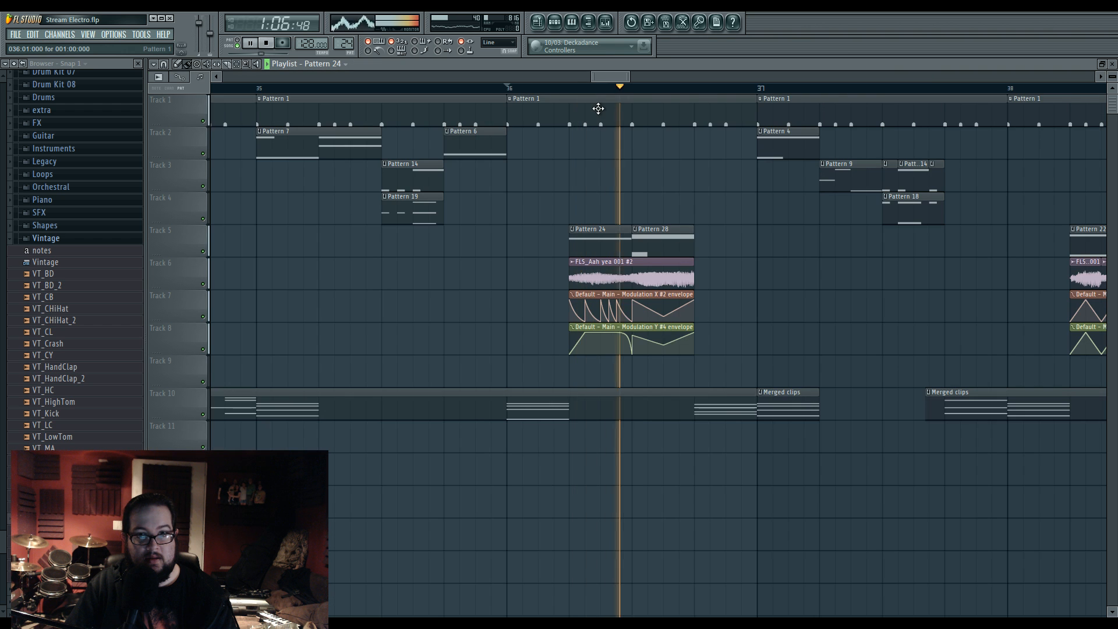
Step: Make the Modulation X #2 envelope clip in bar 36 unique and reshape its second half into one rising curve
{"action": "scroll", "coordinate": [638, 236], "scroll_direction": "up", "scroll_amount": 2}
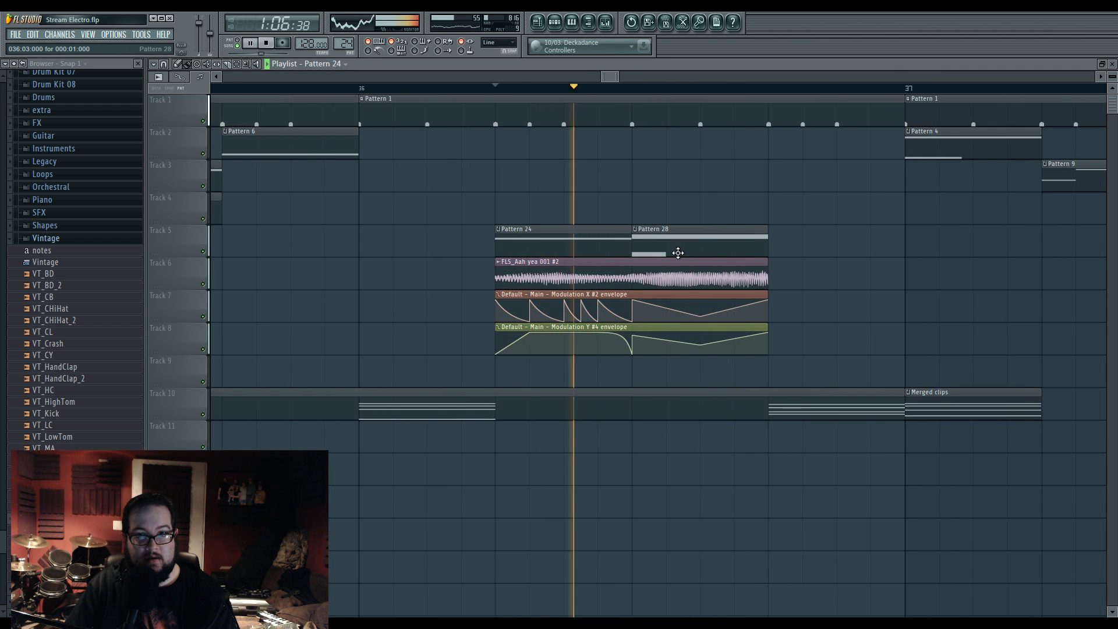
{"action": "left_click", "coordinate": [503, 296]}
{"action": "left_click", "coordinate": [524, 359]}
{"action": "right_click", "coordinate": [634, 299]}
{"action": "left_click", "coordinate": [651, 313]}
{"action": "right_click", "coordinate": [698, 311]}
{"action": "left_click", "coordinate": [715, 325]}
{"action": "right_click", "coordinate": [634, 307]}
{"action": "left_click", "coordinate": [654, 321]}
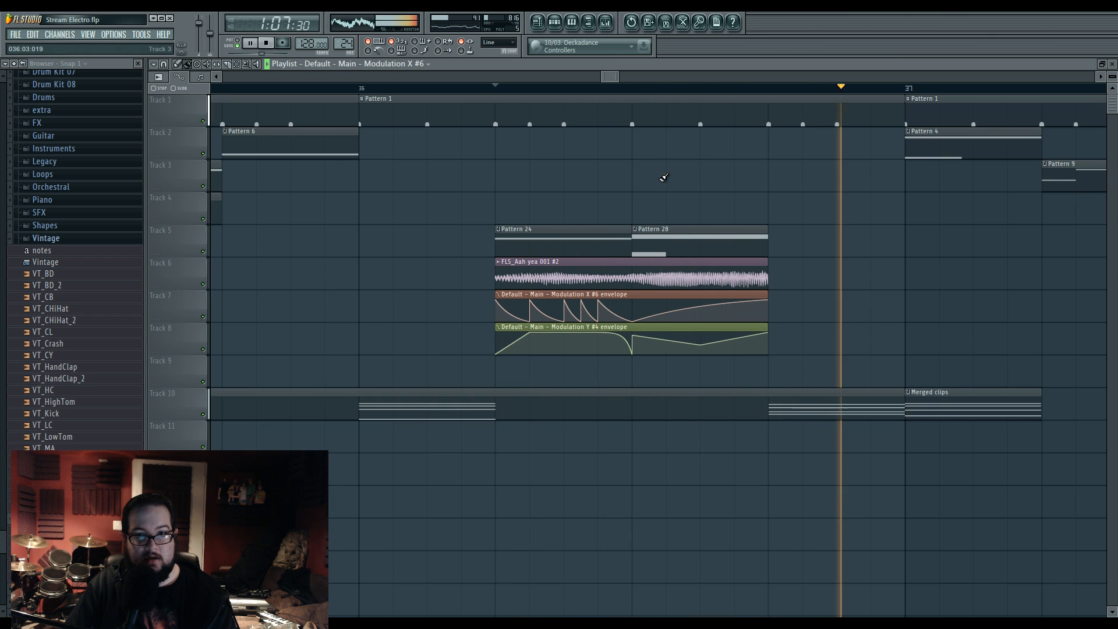
Step: Make the Pattern 28 clip unique, then lower its short note and lengthen it to half a beat
{"action": "right_click", "coordinate": [633, 231]}
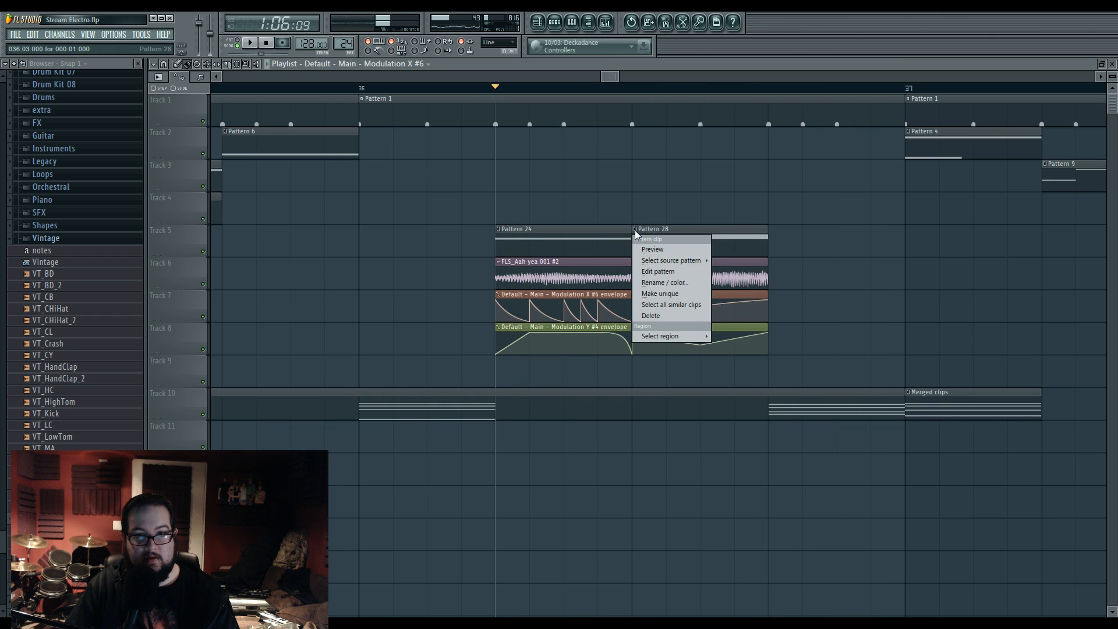
{"action": "left_click", "coordinate": [662, 285]}
{"action": "right_click", "coordinate": [638, 233]}
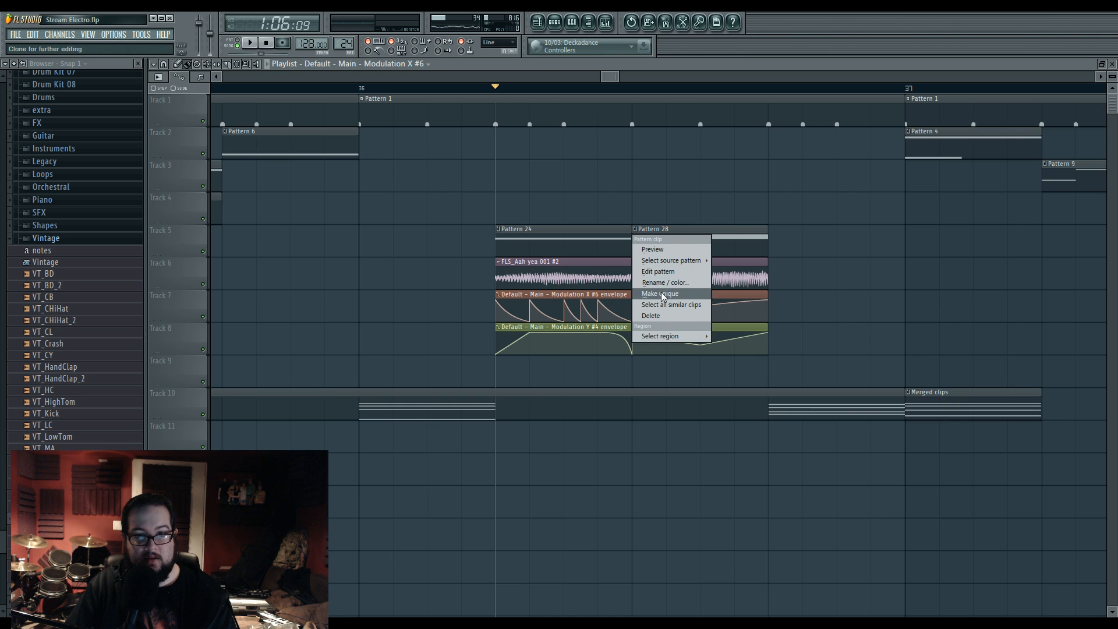
{"action": "left_click", "coordinate": [665, 293]}
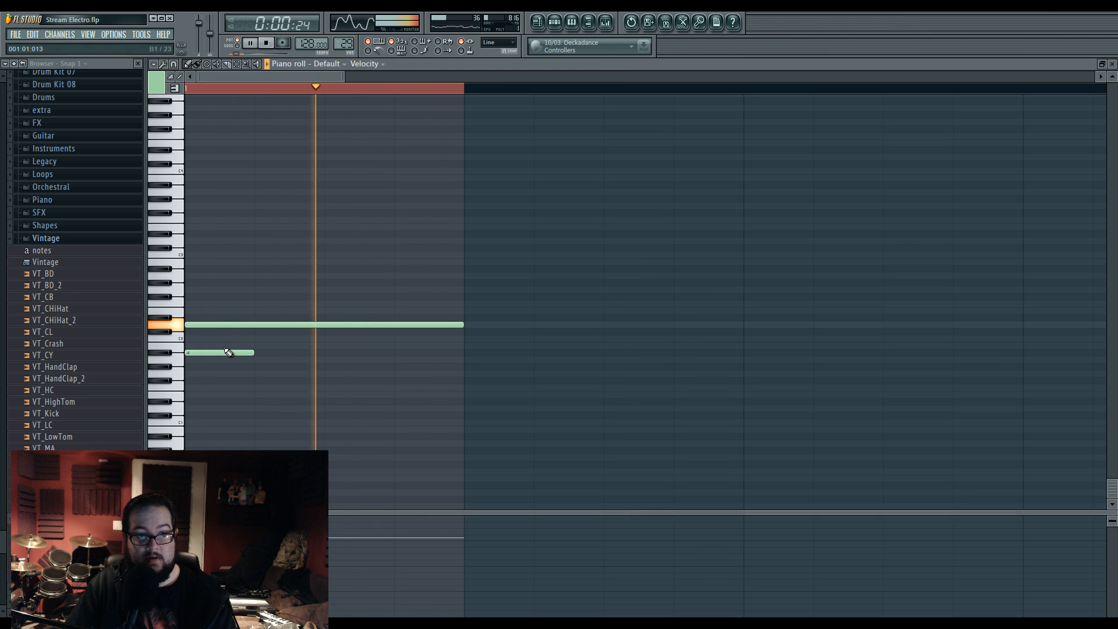
{"action": "left_click_drag", "start_coordinate": [197, 445], "coordinate": [197, 433]}
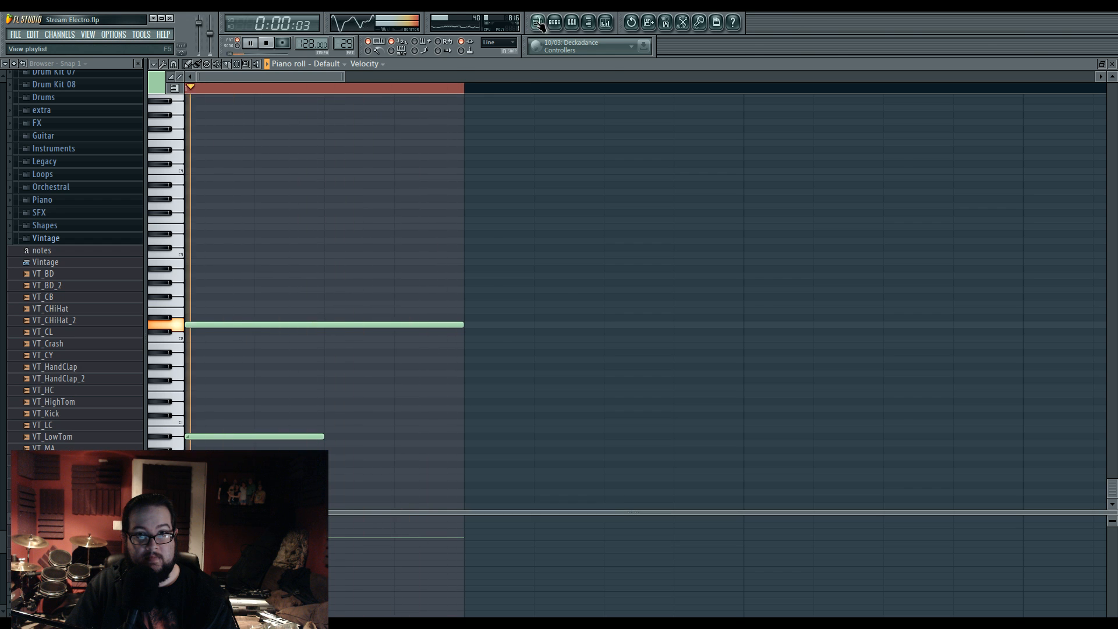
Step: Lower the second half of the Modulation Y #4 envelope clip in bar 36 in the playlist and replay the bar
{"action": "key", "text": "F5"}
{"action": "left_click", "coordinate": [493, 92]}
{"action": "left_click", "coordinate": [637, 336]}
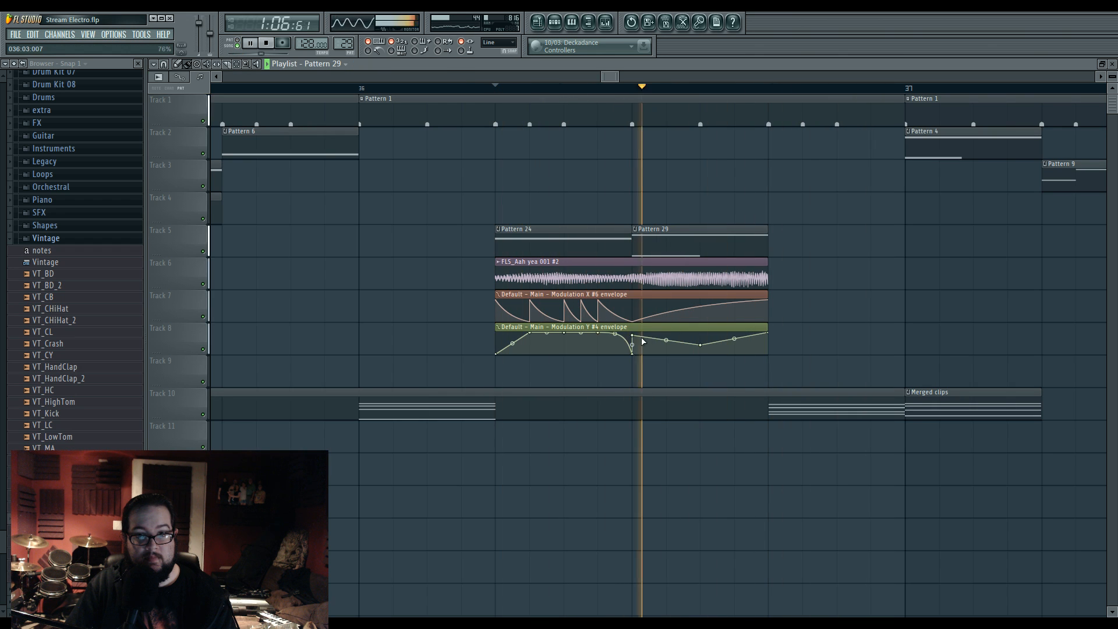
{"action": "left_click_drag", "start_coordinate": [770, 337], "coordinate": [769, 349]}
{"action": "left_click_drag", "start_coordinate": [701, 345], "coordinate": [701, 356]}
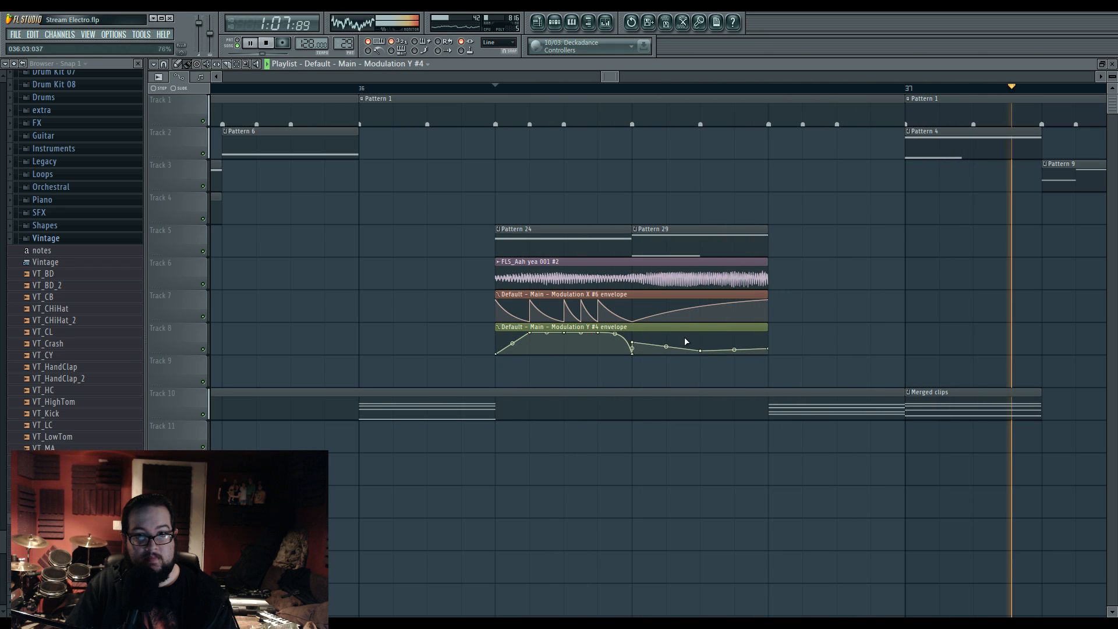
{"action": "key", "text": "space"}
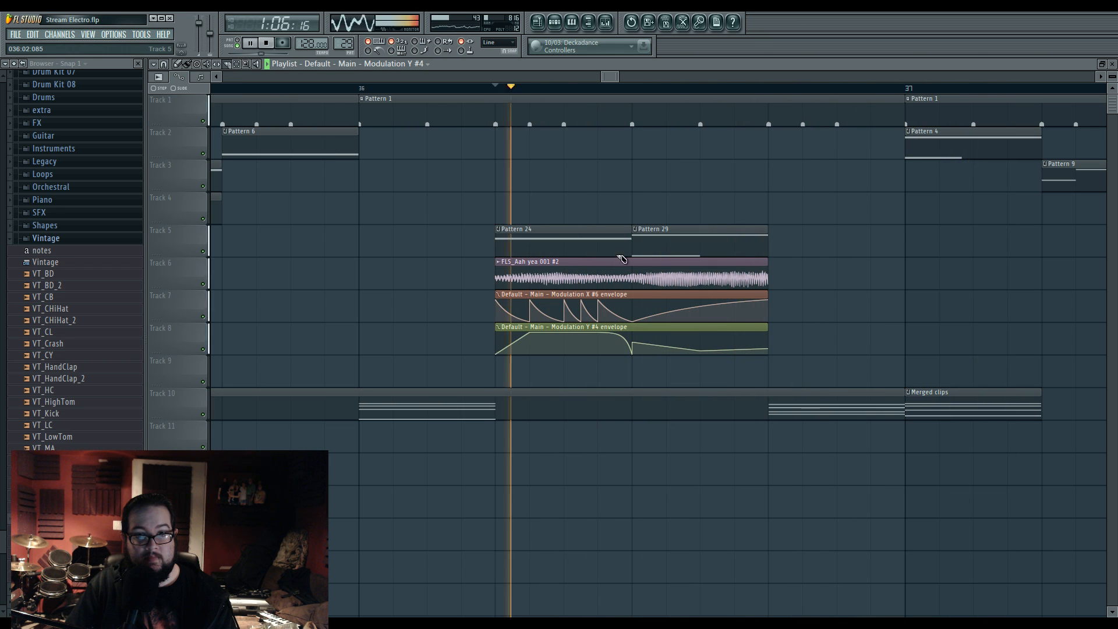
Step: Divide the FLS_Aah yea 001 #2 audio clip in bar 36 into two one-beat clips and shift their audio content
{"action": "left_click", "coordinate": [751, 285]}
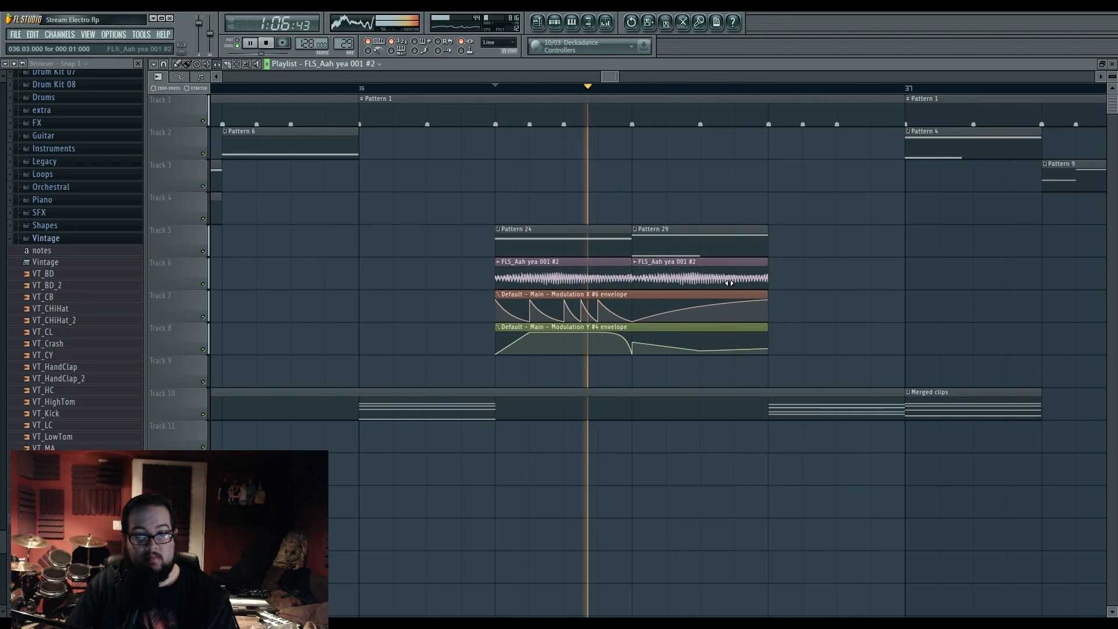
{"action": "key", "text": "space"}
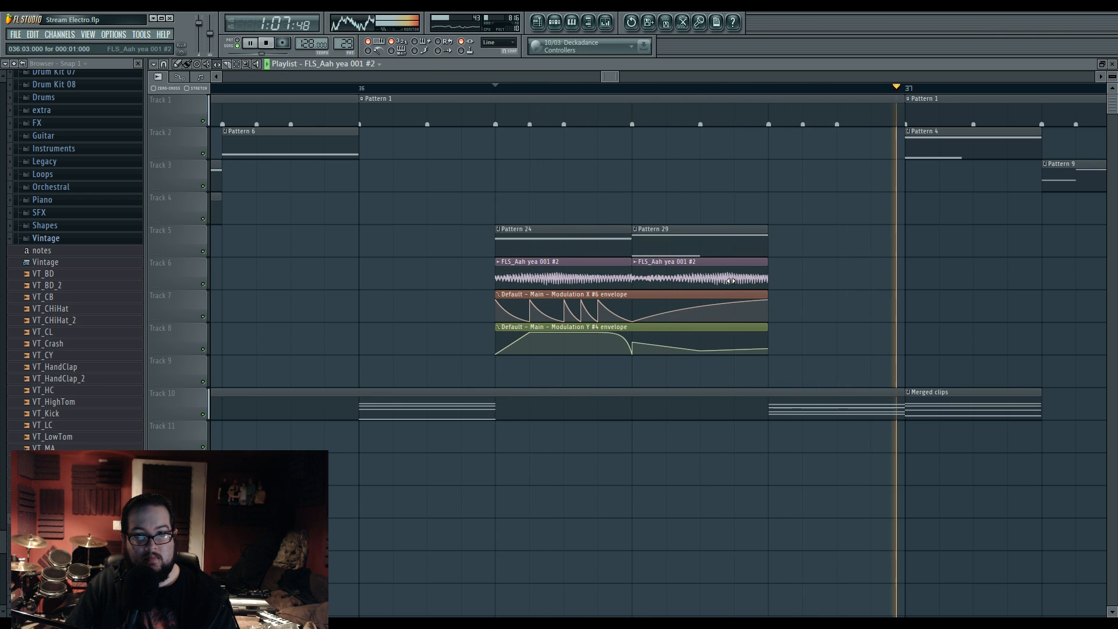
{"action": "key", "text": "space"}
{"action": "key", "text": "space"}
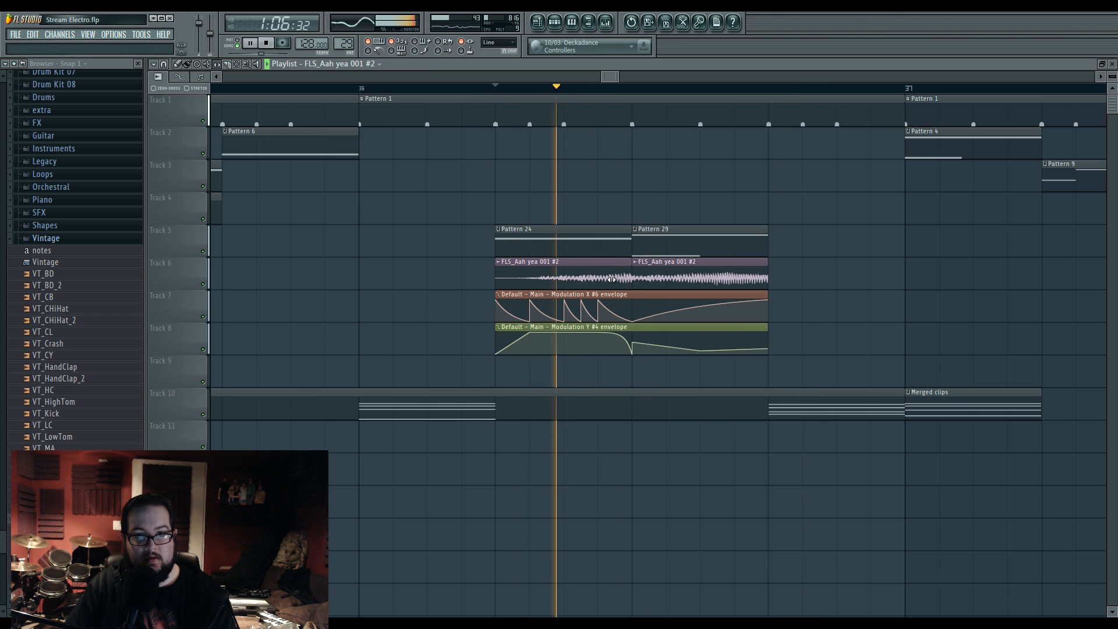
{"action": "key", "text": "space"}
Step: Play the drop from bar 33 into bar 37 to check the edited clips in bar 36
{"action": "scroll", "coordinate": [420, 295], "scroll_direction": "down", "scroll_amount": 3}
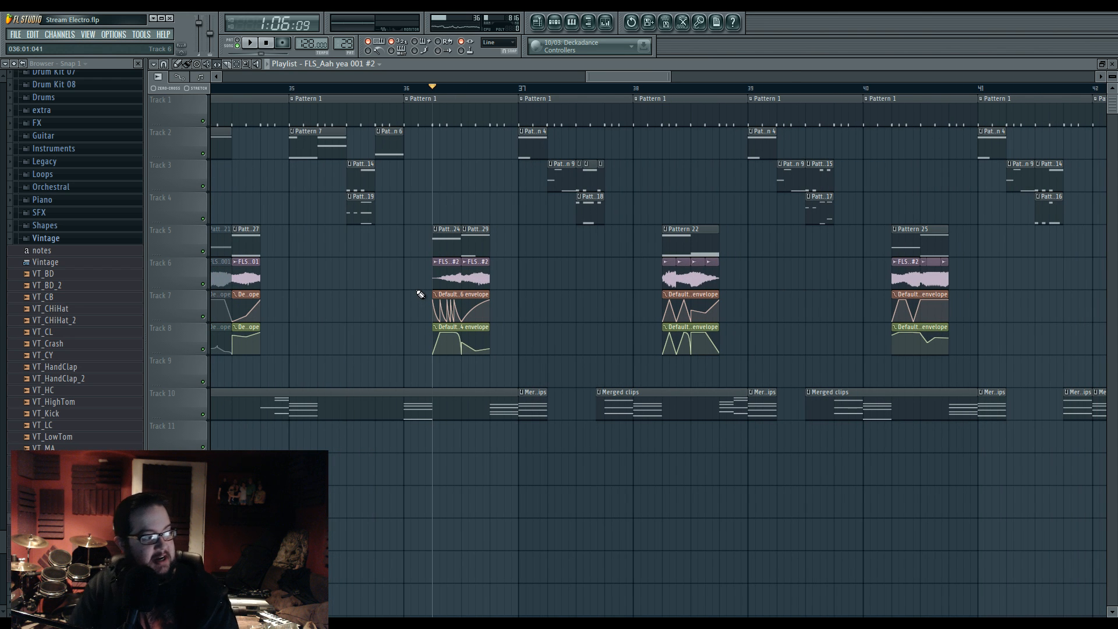
{"action": "scroll", "coordinate": [477, 261], "scroll_direction": "up", "scroll_amount": 5}
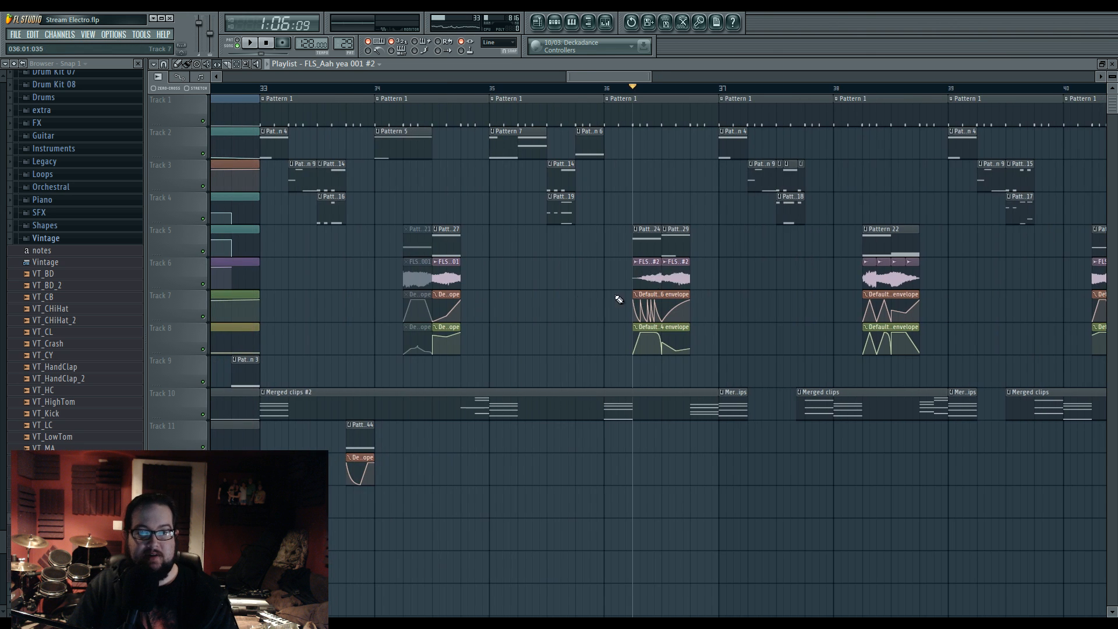
{"action": "left_click", "coordinate": [401, 93]}
{"action": "key", "text": "space"}
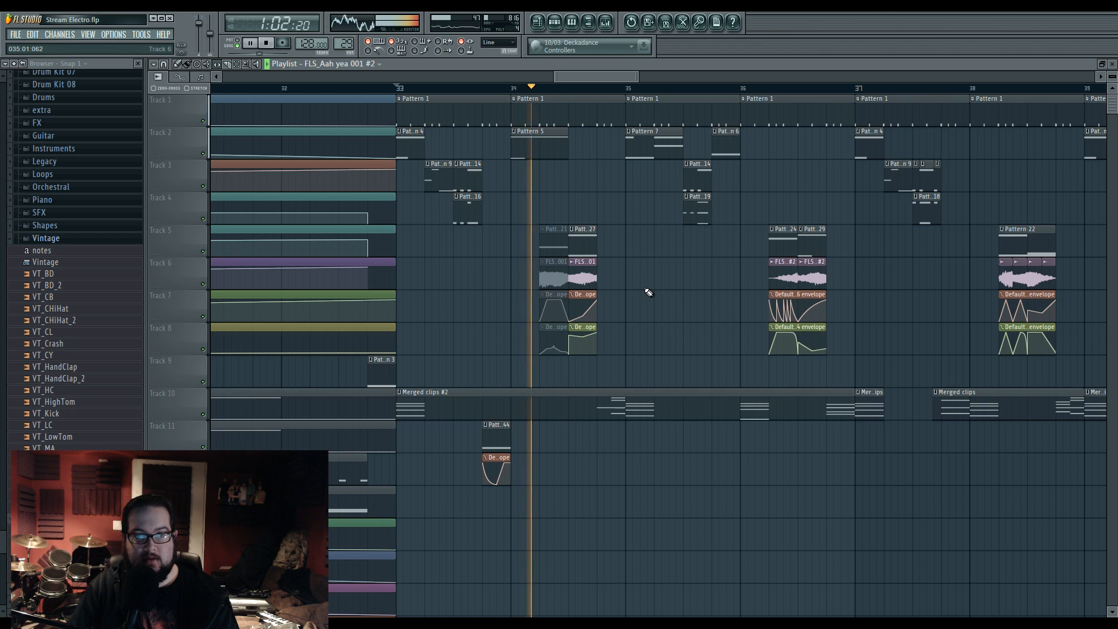
{"action": "scroll", "coordinate": [612, 308], "scroll_direction": "down", "scroll_amount": 1}
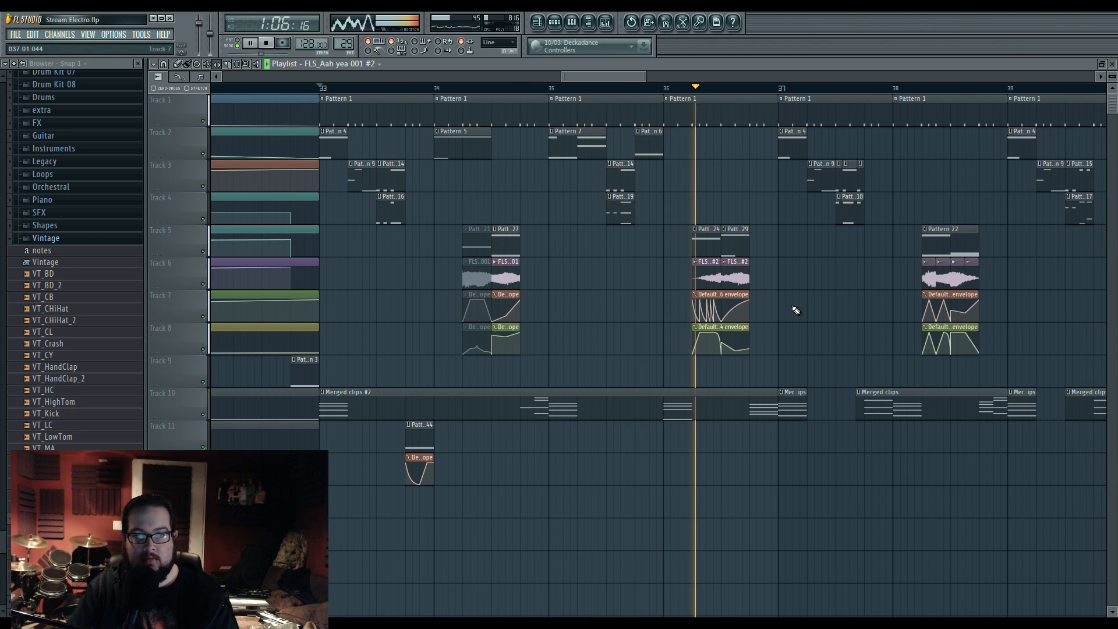
{"action": "scroll", "coordinate": [839, 300], "scroll_direction": "down", "scroll_amount": 1}
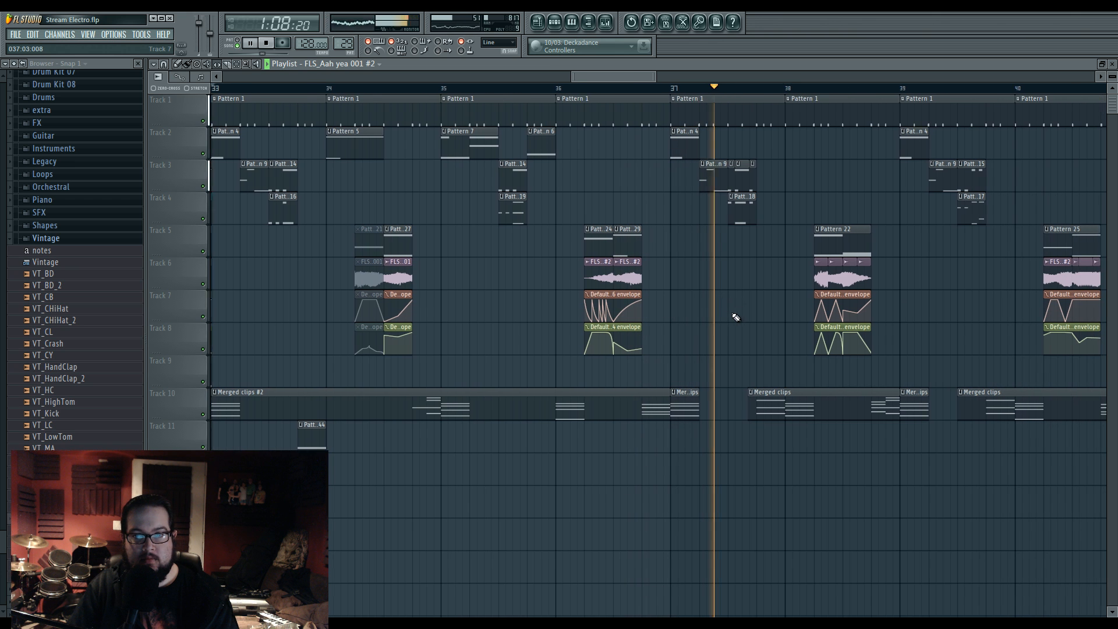
{"action": "key", "text": "space"}
Step: Replay the drop from bar 33 into bar 38, examining the arrangement of the clips up to bar 49
{"action": "scroll", "coordinate": [773, 315], "scroll_direction": "down", "scroll_amount": 1}
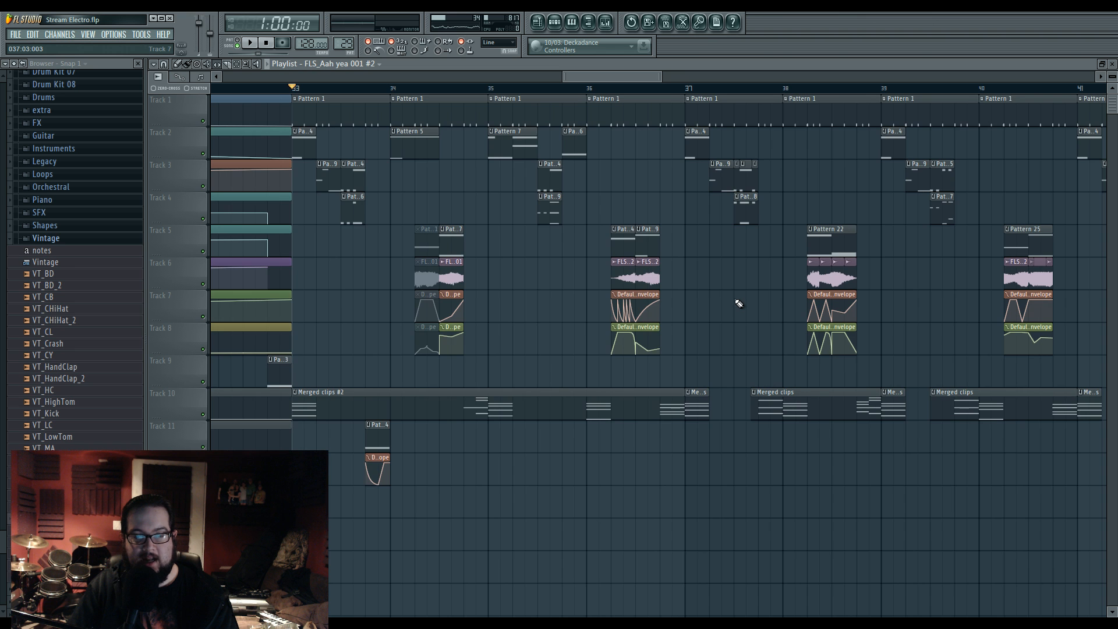
{"action": "scroll", "coordinate": [740, 303], "scroll_direction": "down", "scroll_amount": 3}
{"action": "scroll", "coordinate": [739, 303], "scroll_direction": "up", "scroll_amount": 3}
{"action": "scroll", "coordinate": [739, 304], "scroll_direction": "down", "scroll_amount": 1}
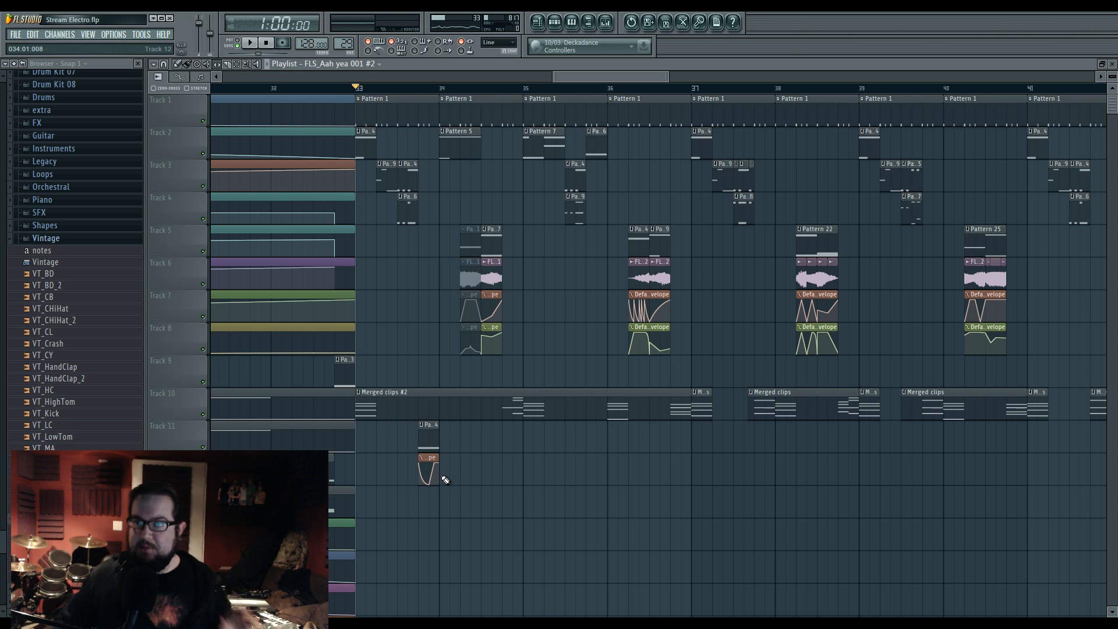
{"action": "key", "text": "space"}
{"action": "key", "text": "space"}
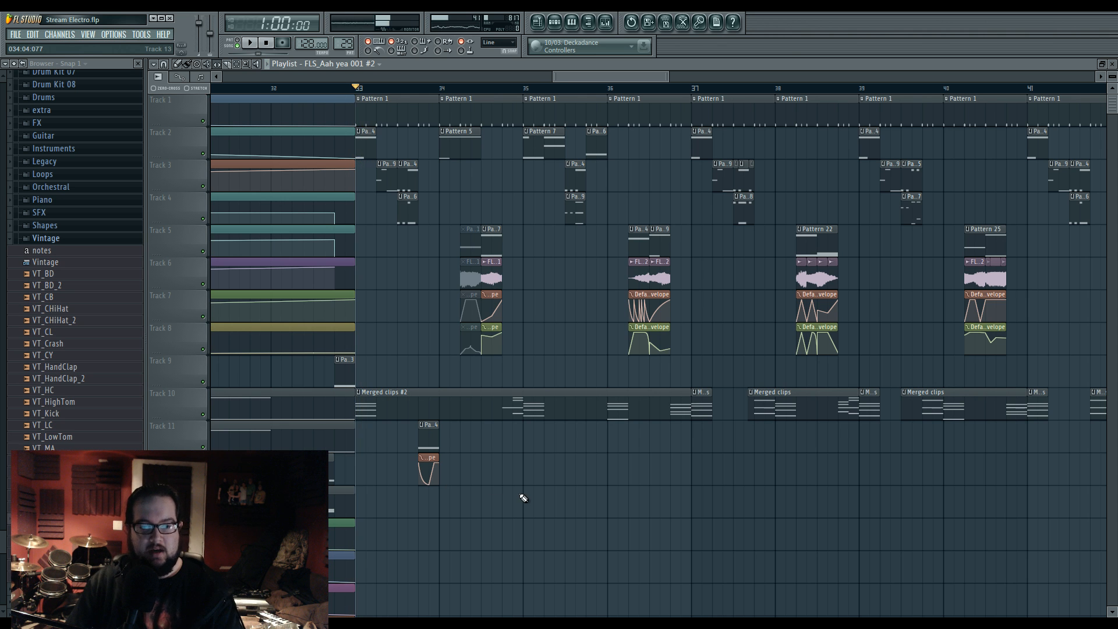
{"action": "scroll", "coordinate": [524, 499], "scroll_direction": "down", "scroll_amount": 5}
{"action": "key", "text": "space"}
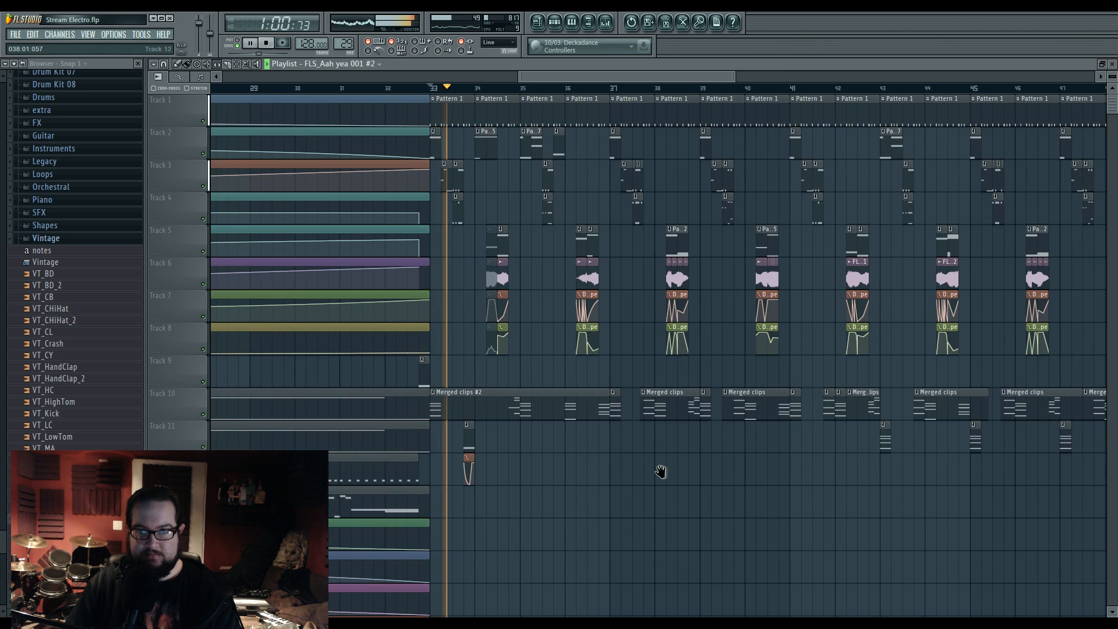
{"action": "left_click_drag", "start_coordinate": [660, 470], "coordinate": [582, 492]}
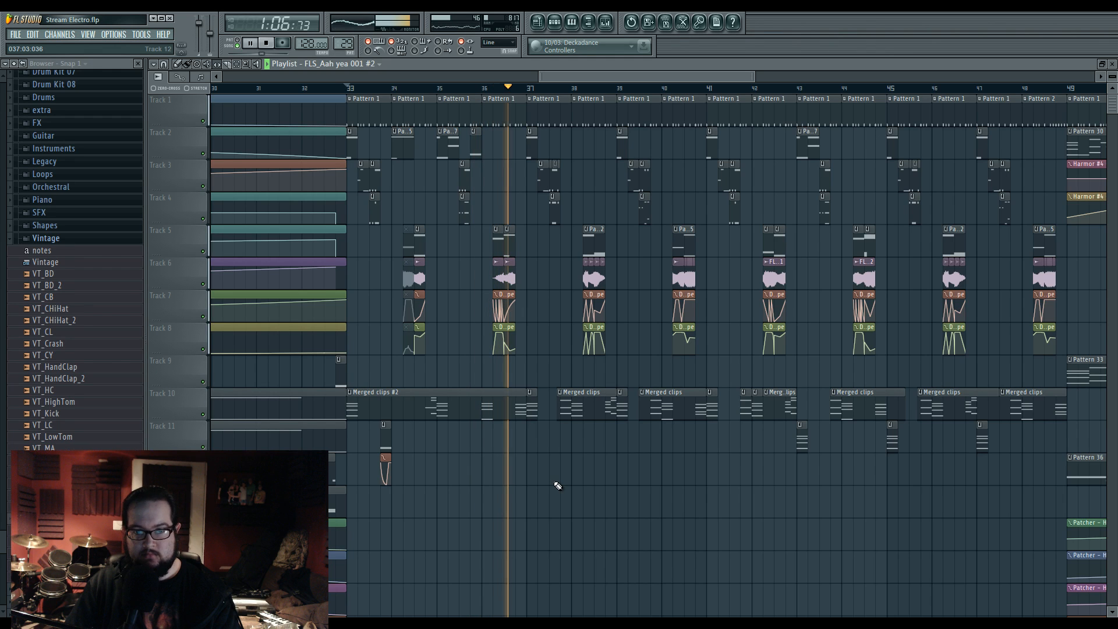
{"action": "scroll", "coordinate": [569, 476], "scroll_direction": "up", "scroll_amount": 1}
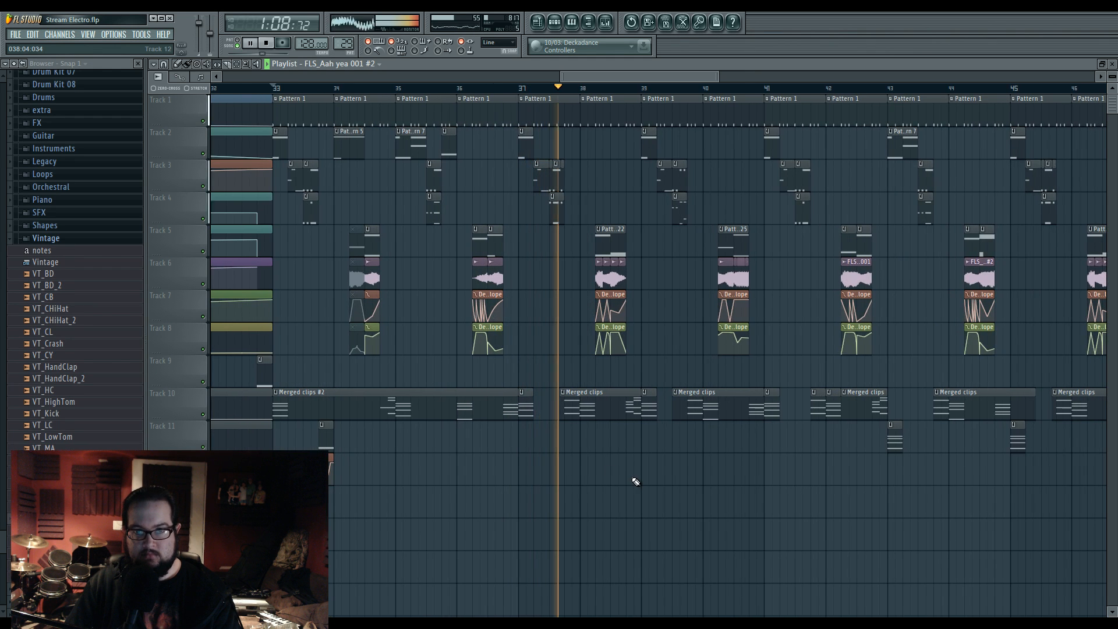
Step: Slice the Merged clips chord clip on Track 10 at bar 38, delete the part before it, and replay bar 37
{"action": "key", "text": "space"}
{"action": "left_click_drag", "start_coordinate": [561, 409], "coordinate": [571, 412]}
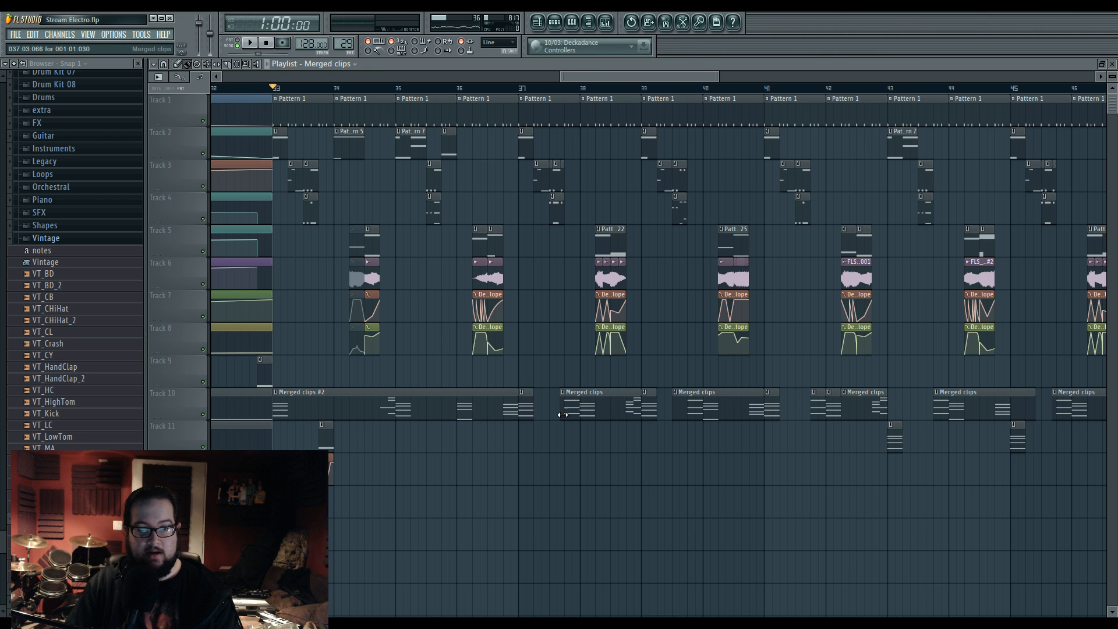
{"action": "scroll", "coordinate": [562, 414], "scroll_direction": "up", "scroll_amount": 4}
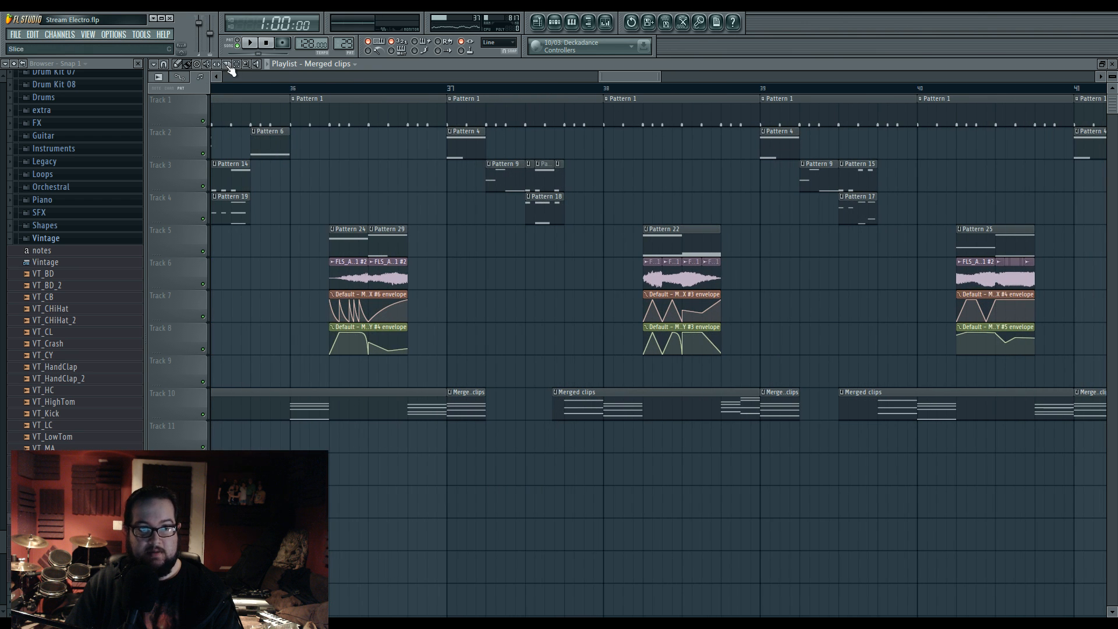
{"action": "right_click", "coordinate": [569, 406]}
{"action": "key", "text": "space"}
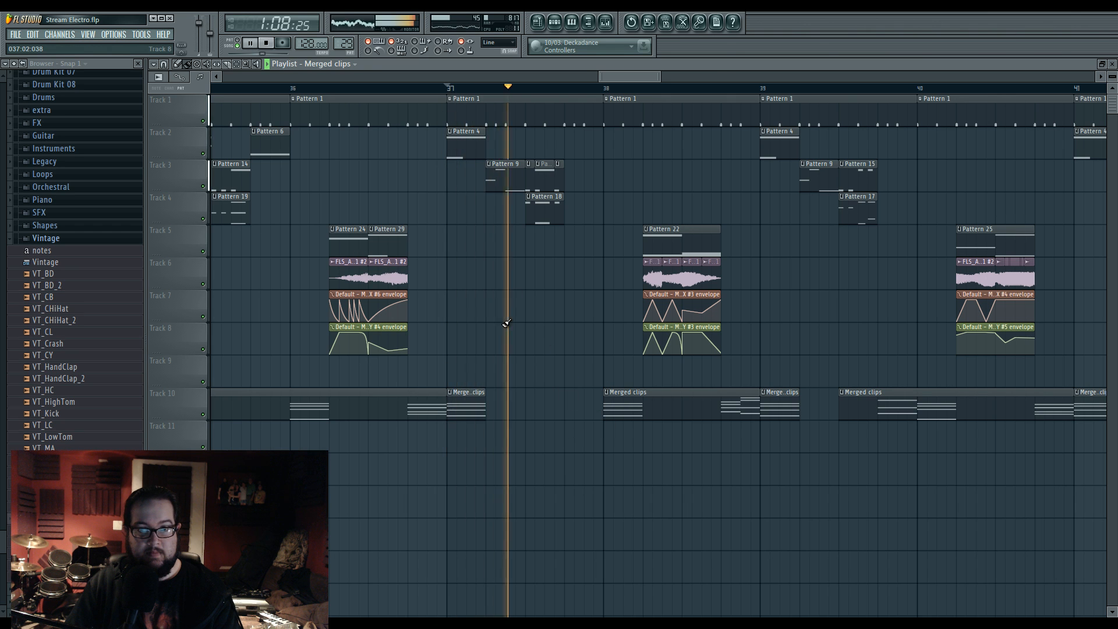
Step: Copy the Track 11 pattern clip and its Modulation X envelope from bar 33 to bar 37's last beat, and make the pattern copy unique
{"action": "scroll", "coordinate": [506, 324], "scroll_direction": "down", "scroll_amount": 4}
{"action": "key", "text": "space"}
{"action": "left_click_drag", "start_coordinate": [406, 438], "coordinate": [691, 441]}
{"action": "scroll", "coordinate": [760, 466], "scroll_direction": "up", "scroll_amount": 6}
{"action": "right_click", "coordinate": [417, 431]}
{"action": "left_click", "coordinate": [456, 467]}
Step: Raise the unique pattern's Default note to F4 in the piano roll and replay bar 37
{"action": "left_click", "coordinate": [236, 41]}
{"action": "left_click", "coordinate": [178, 376]}
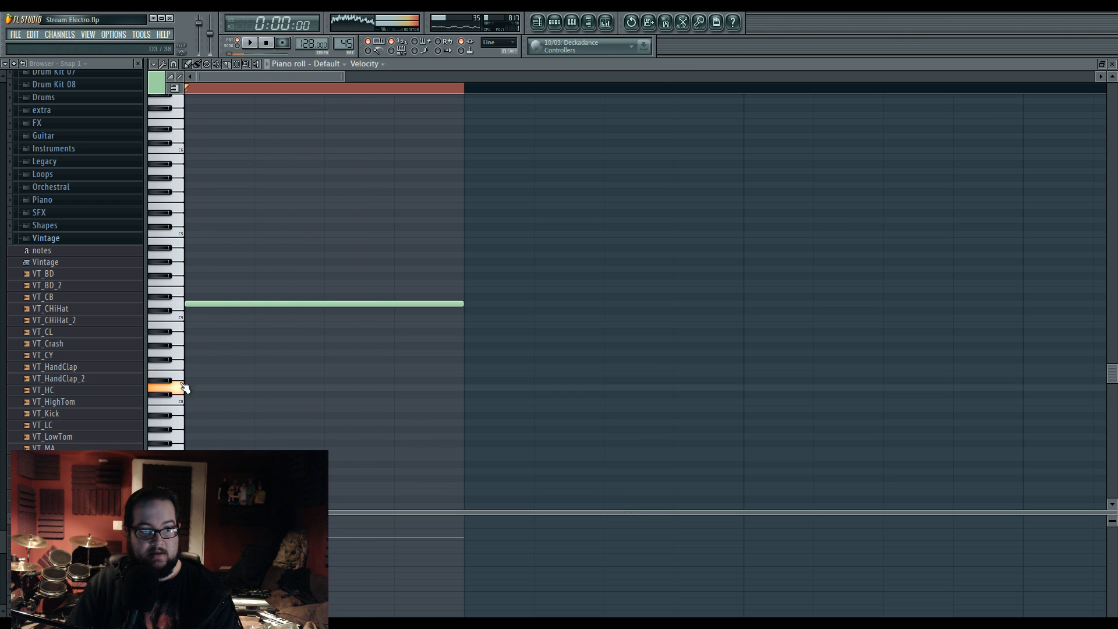
{"action": "mouse_move", "coordinate": [205, 305]}
{"action": "left_mouse_down"}
{"action": "mouse_move", "coordinate": [201, 275]}
{"action": "mouse_move", "coordinate": [204, 285]}
{"action": "left_mouse_up"}
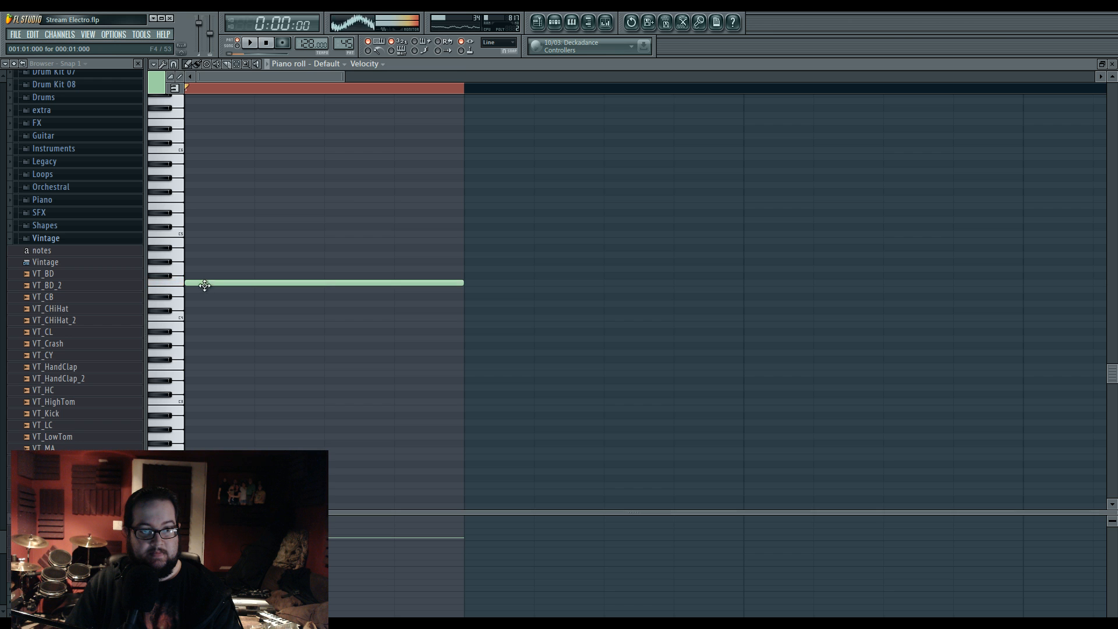
{"action": "left_click", "coordinate": [538, 23]}
{"action": "key", "text": "space"}
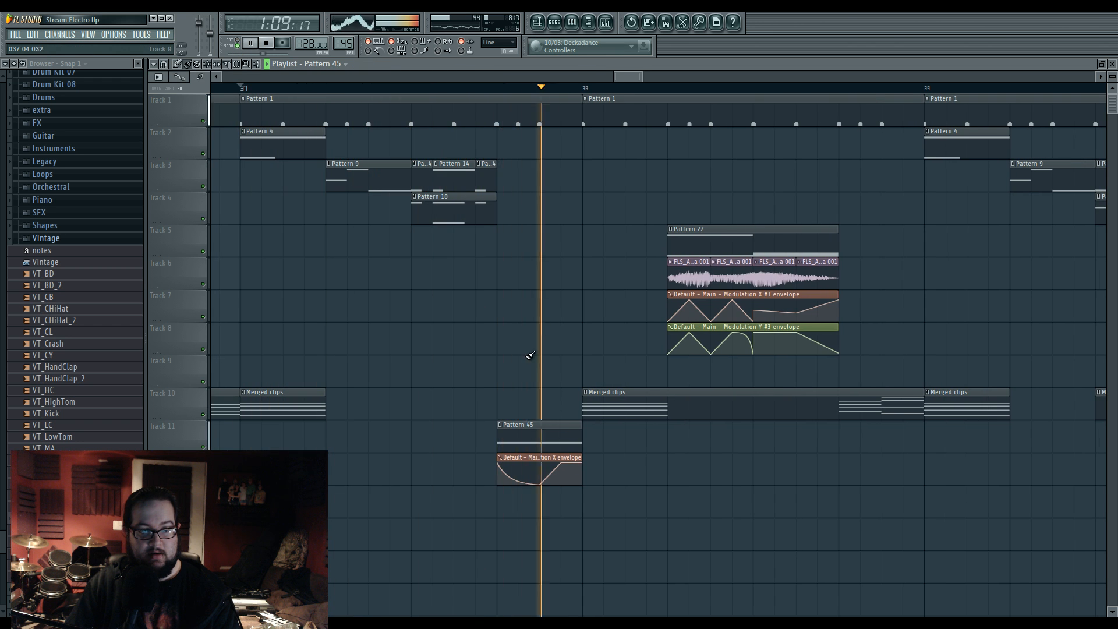
Step: Make the Modulation X envelope clip below Pattern 45 unique and stop playback
{"action": "left_click", "coordinate": [504, 461]}
{"action": "left_click", "coordinate": [535, 532]}
{"action": "scroll", "coordinate": [517, 509], "scroll_direction": "up", "scroll_amount": 3, "text": "ctrl"}
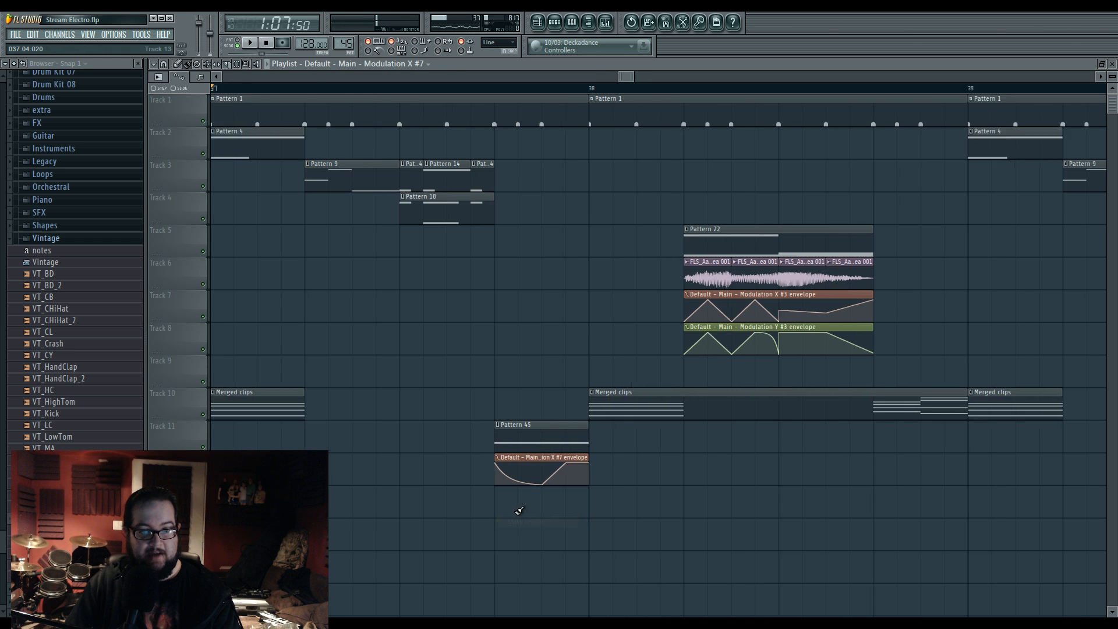
{"action": "key", "text": "space"}
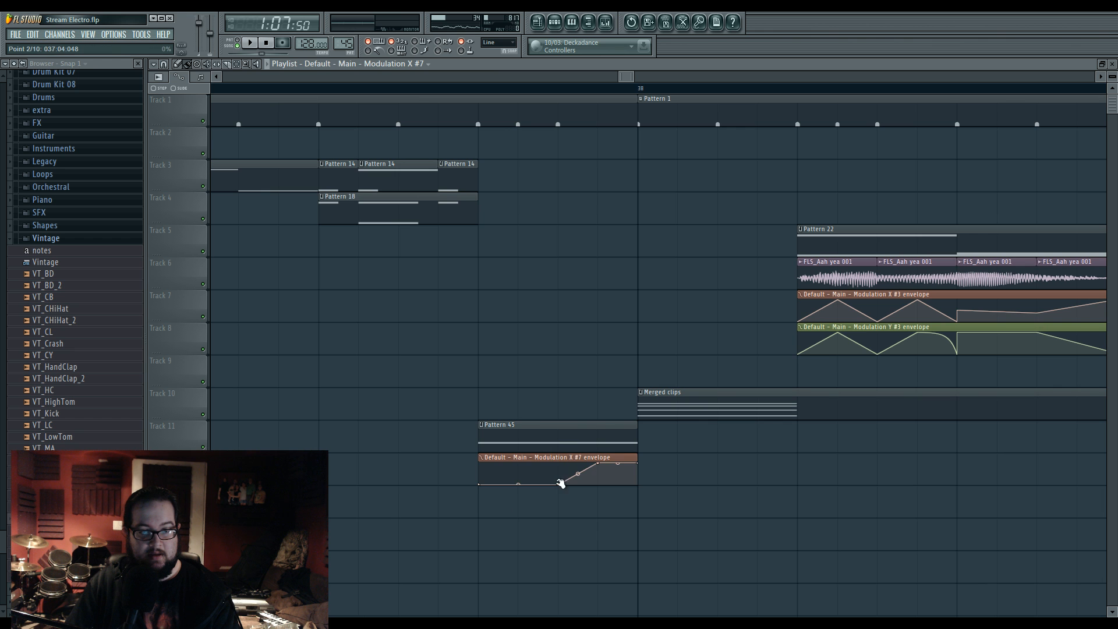
Step: Reshape the Modulation X #7 envelope to rise to a mid-clip peak, then fall to zero before the end, and replay it
{"action": "left_click_drag", "start_coordinate": [560, 483], "coordinate": [558, 463]}
{"action": "left_click", "coordinate": [478, 86]}
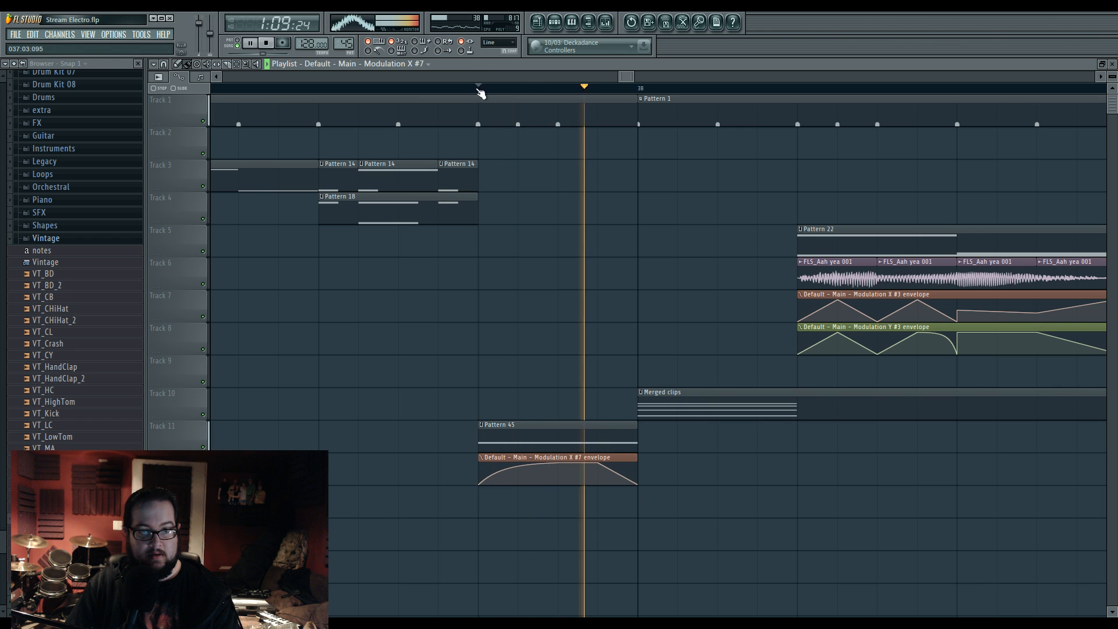
{"action": "left_click_drag", "start_coordinate": [598, 463], "coordinate": [557, 464]}
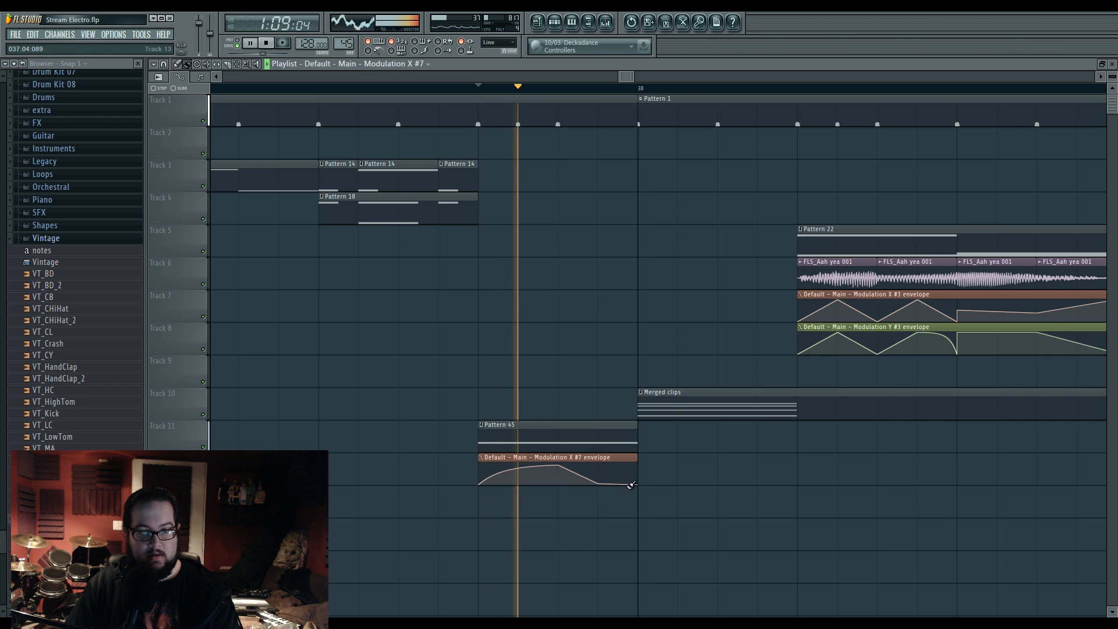
{"action": "left_click_drag", "start_coordinate": [598, 478], "coordinate": [602, 490]}
{"action": "key", "text": "space"}
{"action": "key", "text": "space"}
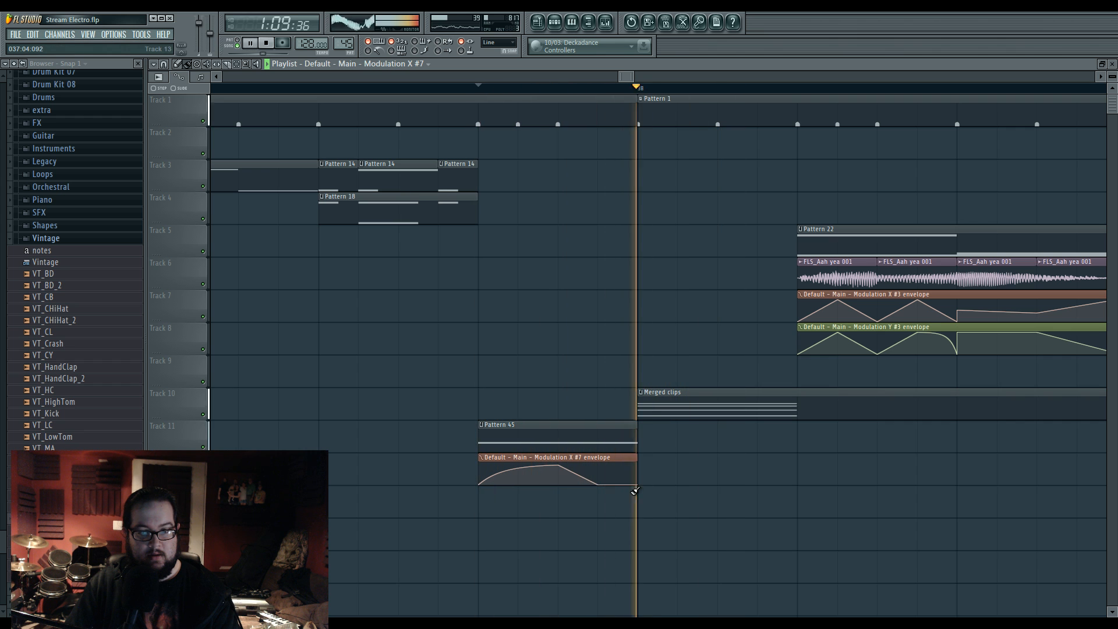
Step: Try an earlier peak in the Modulation X #7 envelope with a longer fall toward the clip's end
{"action": "key", "text": "space"}
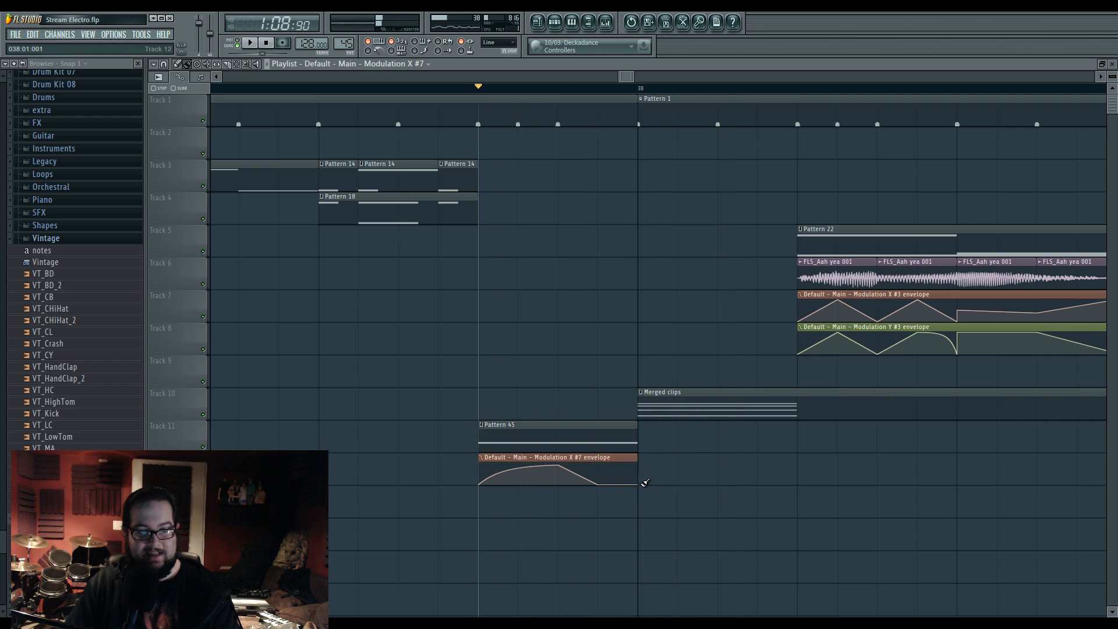
{"action": "key", "text": "space"}
{"action": "left_click_drag", "start_coordinate": [639, 474], "coordinate": [638, 480]}
{"action": "left_click_drag", "start_coordinate": [558, 465], "coordinate": [518, 466]}
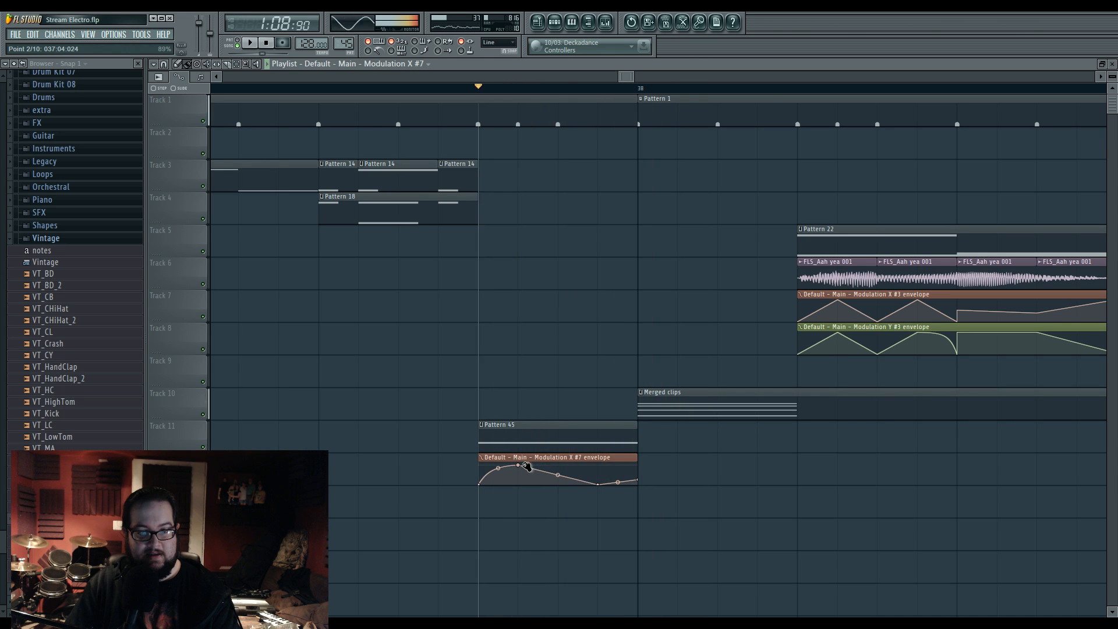
{"action": "left_click_drag", "start_coordinate": [598, 484], "coordinate": [641, 487]}
Step: Delete the two inner points of the Modulation X #7 envelope, replaying the clip between edits
{"action": "right_click", "coordinate": [598, 481]}
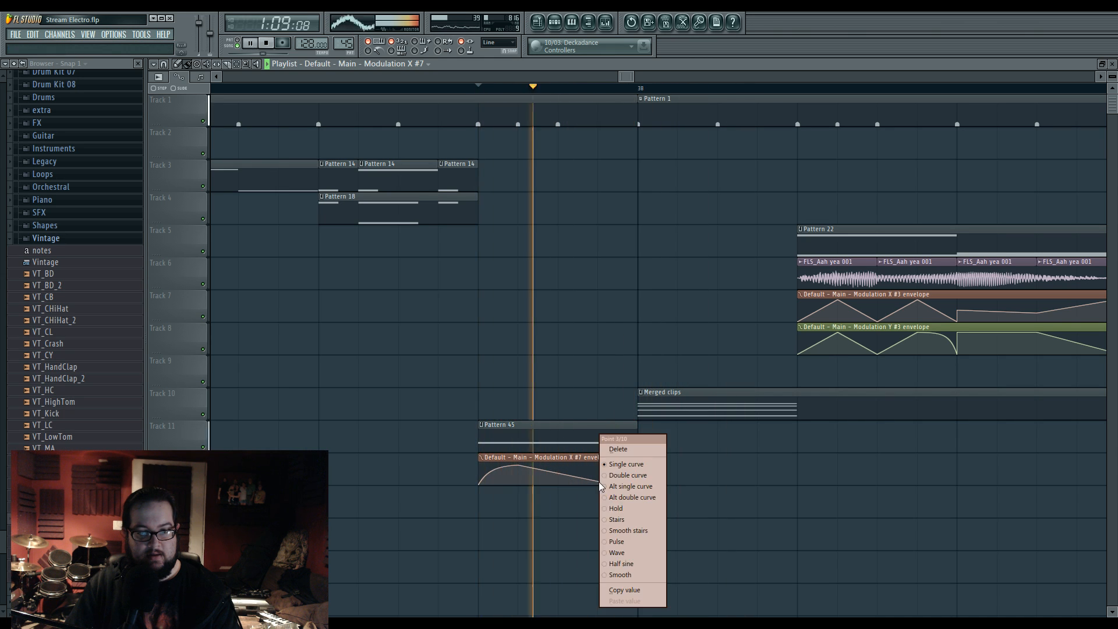
{"action": "left_click", "coordinate": [626, 448]}
{"action": "key", "text": "space"}
{"action": "right_click", "coordinate": [517, 464]}
{"action": "left_click", "coordinate": [544, 448]}
{"action": "key", "text": "space"}
Step: Shape the Modulation X #7 envelope into one convex curve falling from a high start to zero, and replay into bar 38
{"action": "left_click_drag", "start_coordinate": [558, 479], "coordinate": [558, 464]}
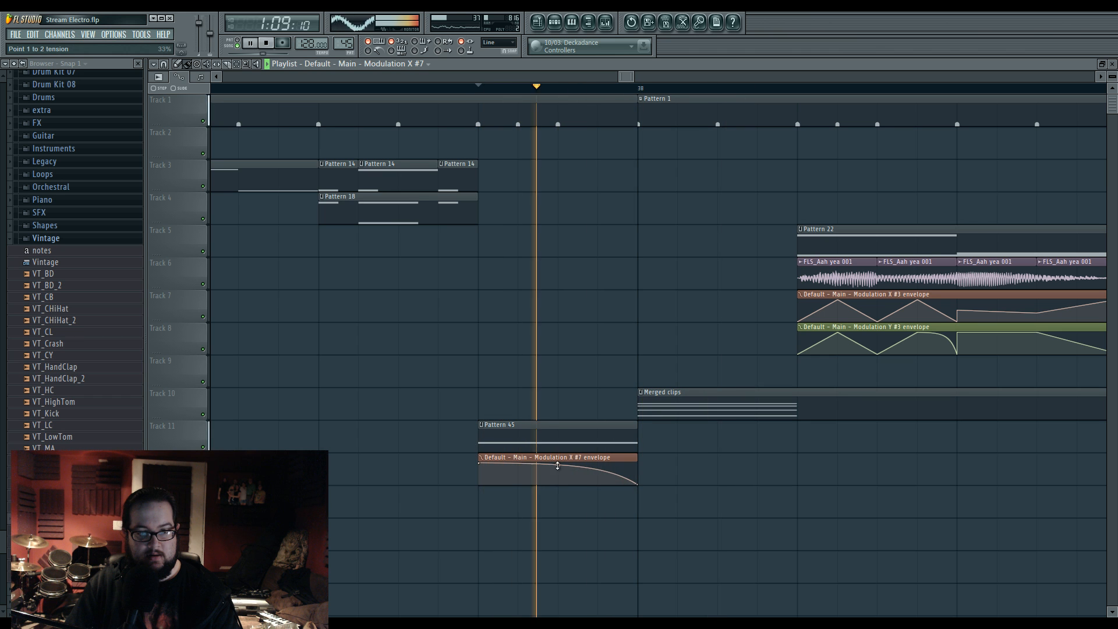
{"action": "left_click_drag", "start_coordinate": [558, 466], "coordinate": [558, 469]}
{"action": "key", "text": "space"}
{"action": "key", "text": "space"}
{"action": "scroll", "coordinate": [524, 345], "scroll_direction": "down", "scroll_amount": 4, "text": "ctrl"}
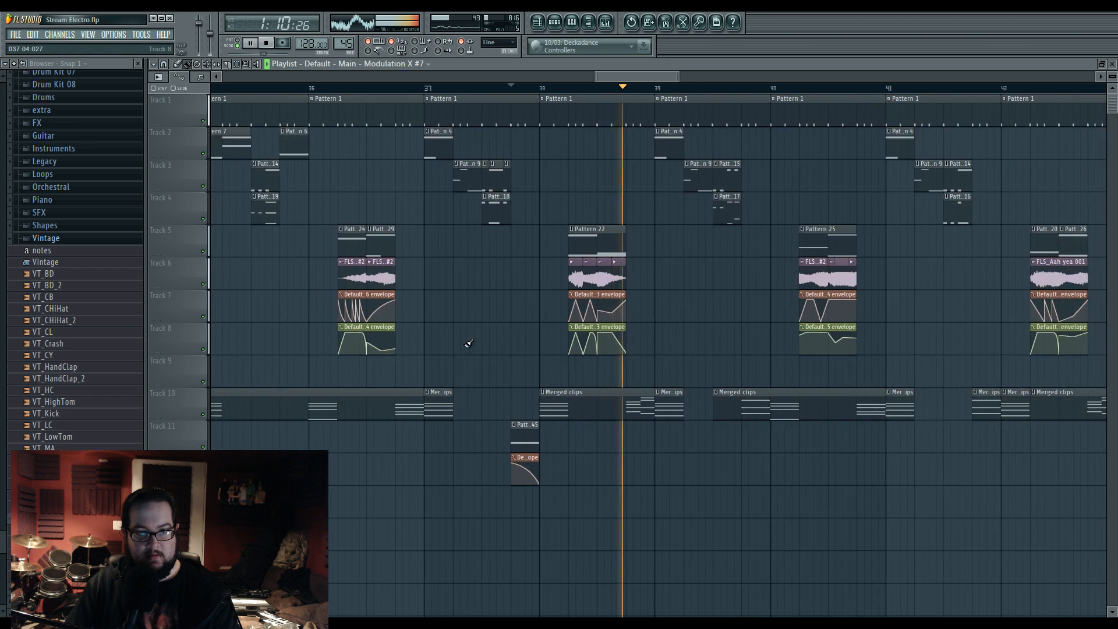
{"action": "scroll", "coordinate": [495, 347], "scroll_direction": "left", "scroll_amount": 2}
{"action": "key", "text": "space"}
{"action": "scroll", "coordinate": [624, 368], "scroll_direction": "down", "scroll_amount": 2, "text": "ctrl"}
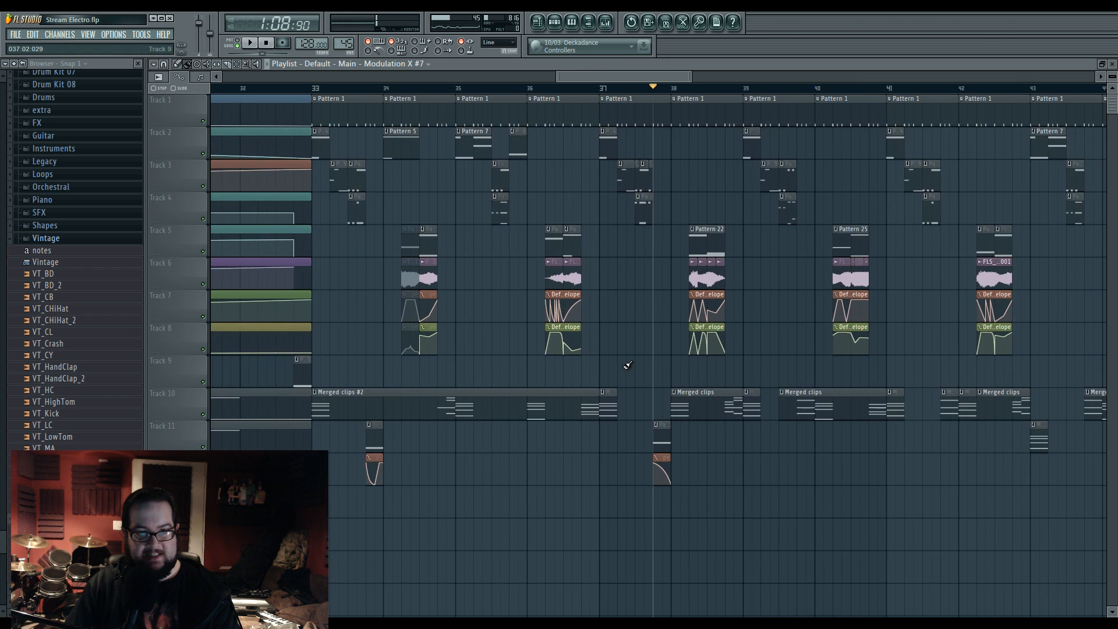
Step: Adjust the Pattern 45 note in the piano roll, replay from bar 37's last beat, and return to the playlist
{"action": "key", "text": "F7"}
{"action": "key", "text": "space"}
{"action": "left_click_drag", "start_coordinate": [212, 321], "coordinate": [242, 283]}
{"action": "key", "text": "space"}
{"action": "key", "text": "space"}
{"action": "key", "text": "F5"}
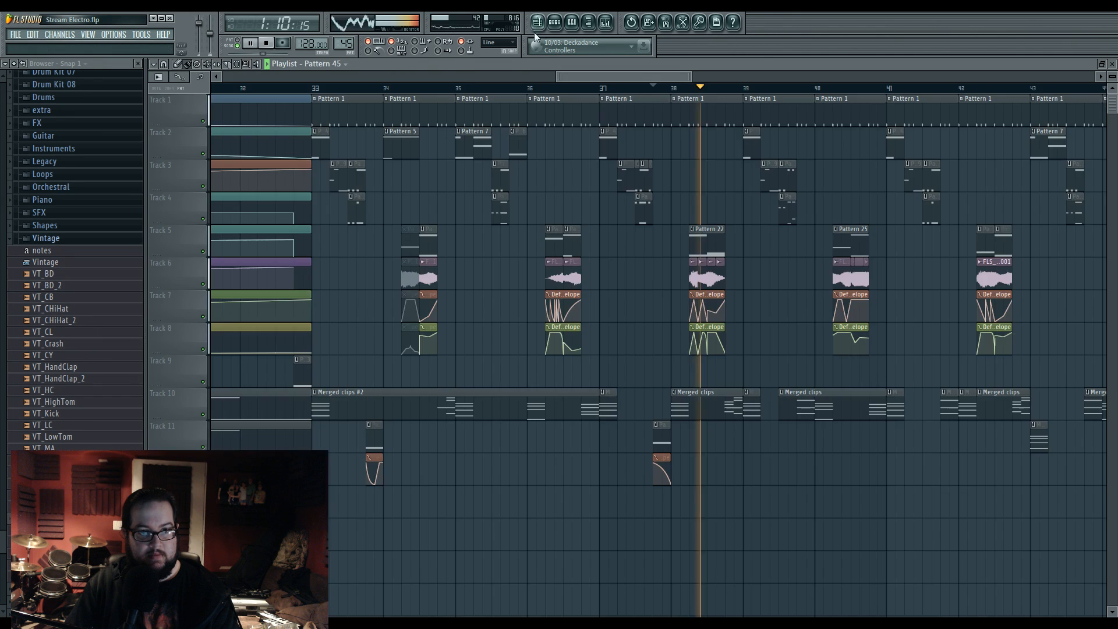
Step: Play the drop from bar 33, stop, and place the playhead on the last beat of bar 37
{"action": "left_click", "coordinate": [313, 88]}
{"action": "key", "text": "space"}
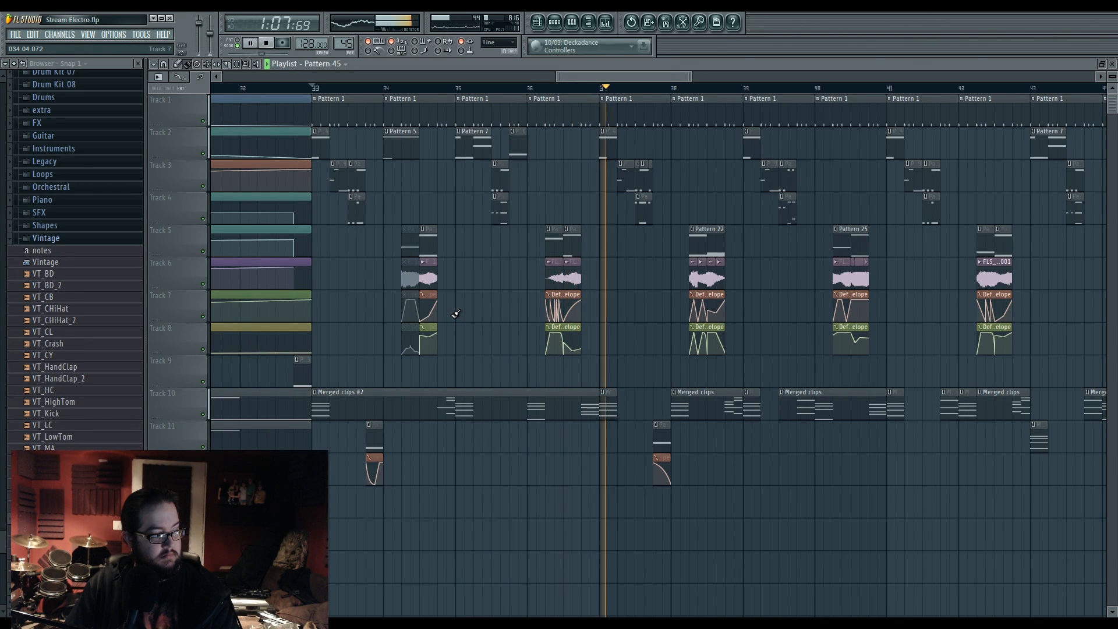
{"action": "key", "text": "space"}
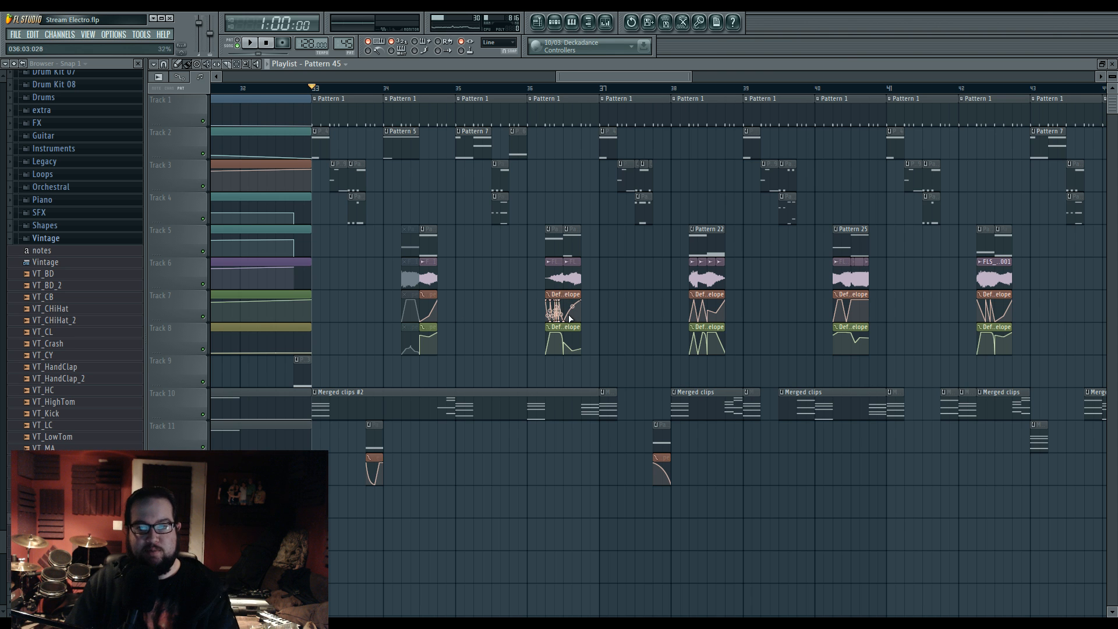
{"action": "scroll", "coordinate": [650, 315], "scroll_direction": "up", "scroll_amount": 2}
{"action": "left_click", "coordinate": [690, 90]}
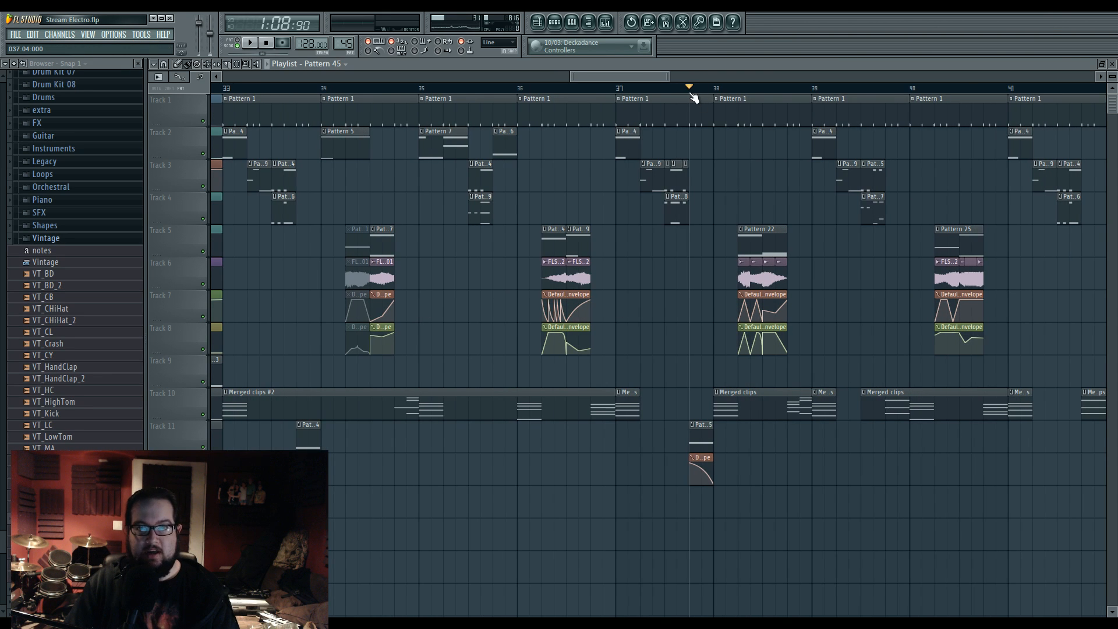
Step: Slightly adjust the Fruity Parametric EQ 2 on mixer Insert 19, and return to the playlist
{"action": "left_click", "coordinate": [606, 24]}
{"action": "left_click", "coordinate": [388, 416]}
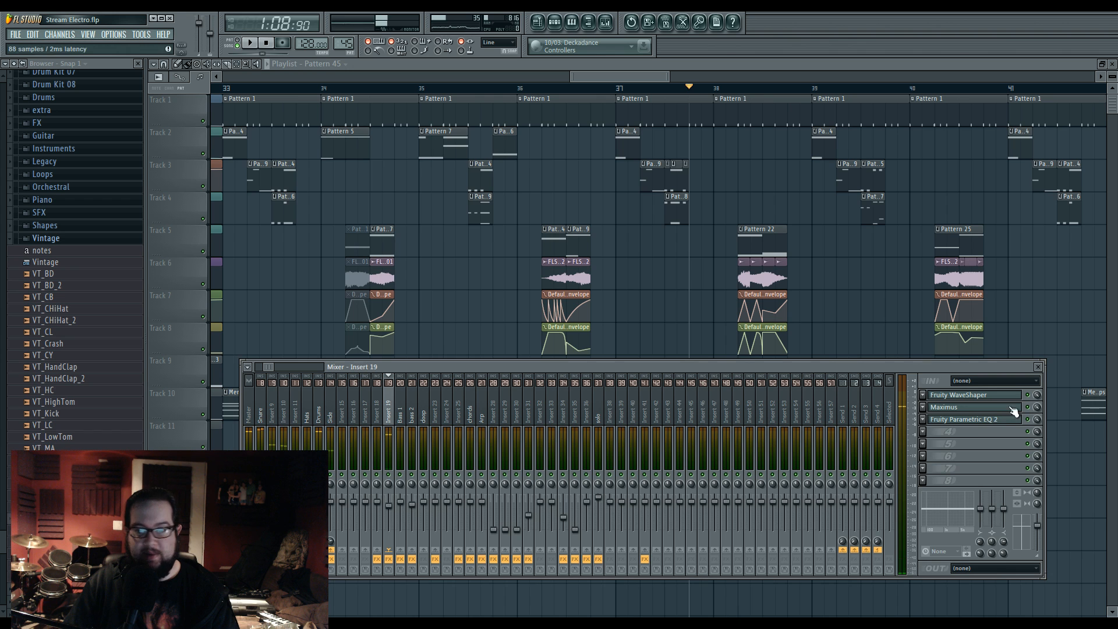
{"action": "left_click", "coordinate": [982, 421]}
{"action": "left_click_drag", "start_coordinate": [389, 232], "coordinate": [391, 229]}
{"action": "left_click", "coordinate": [701, 312]}
{"action": "scroll", "coordinate": [701, 312], "scroll_direction": "down", "scroll_amount": 3}
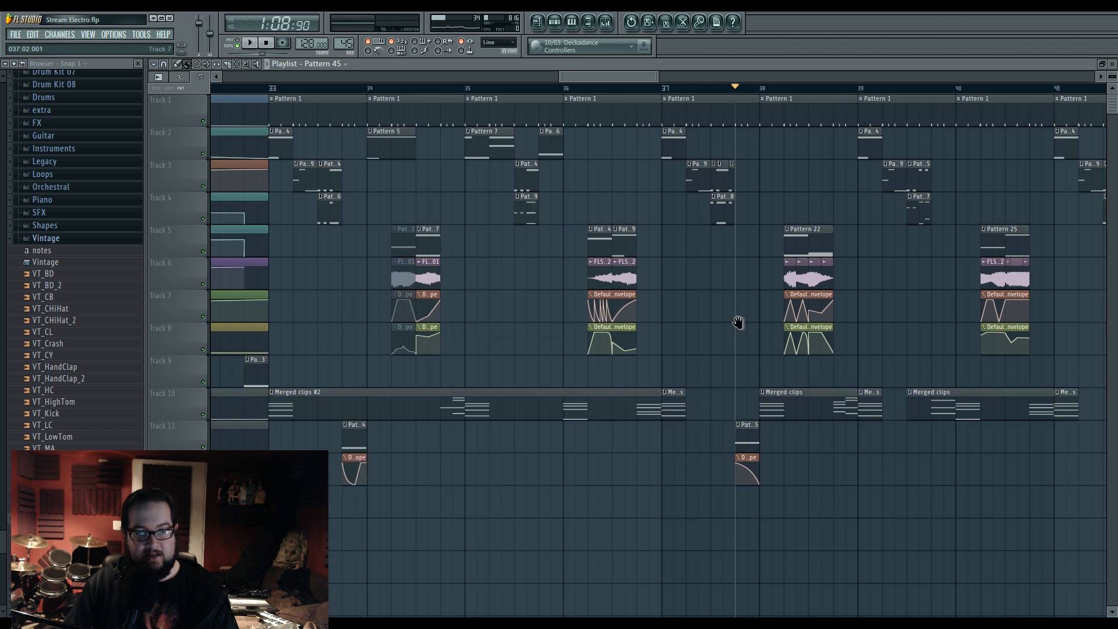
{"action": "scroll", "coordinate": [558, 338], "scroll_direction": "down", "scroll_amount": 1}
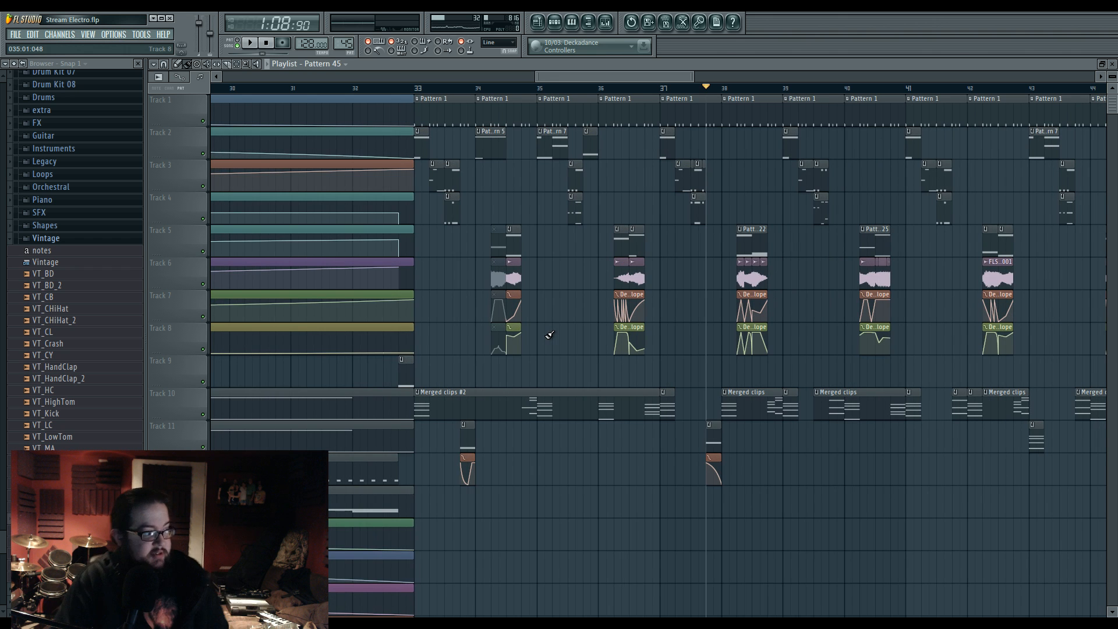
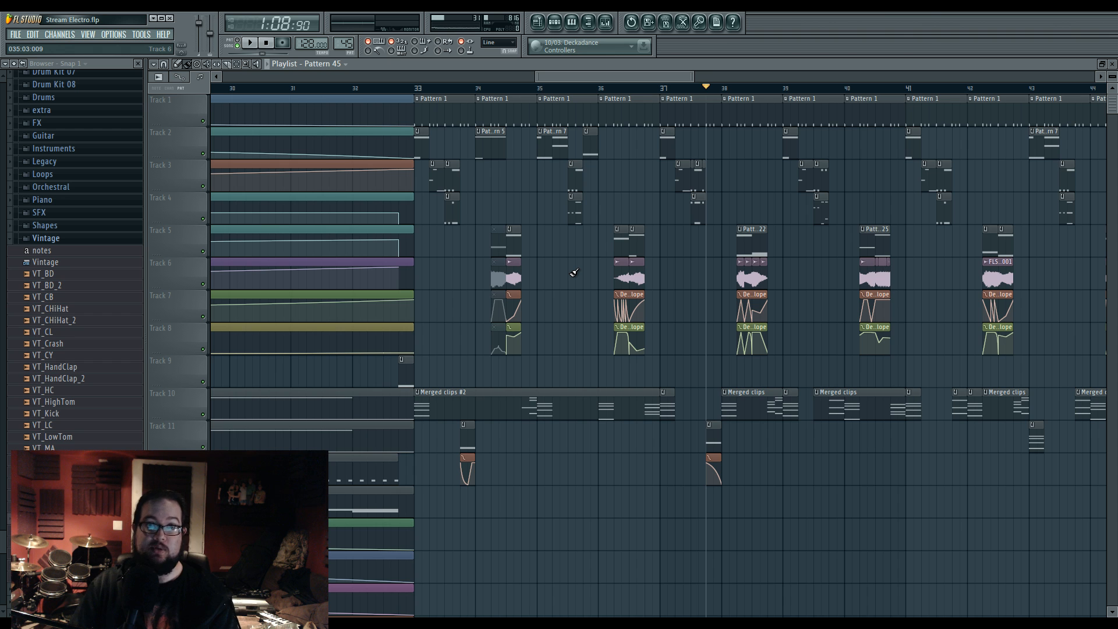
Step: Return the playhead to bar 33 and collapse the open Vintage, Packs, Generators and Plugin presets folders in the browser
{"action": "left_click", "coordinate": [418, 88]}
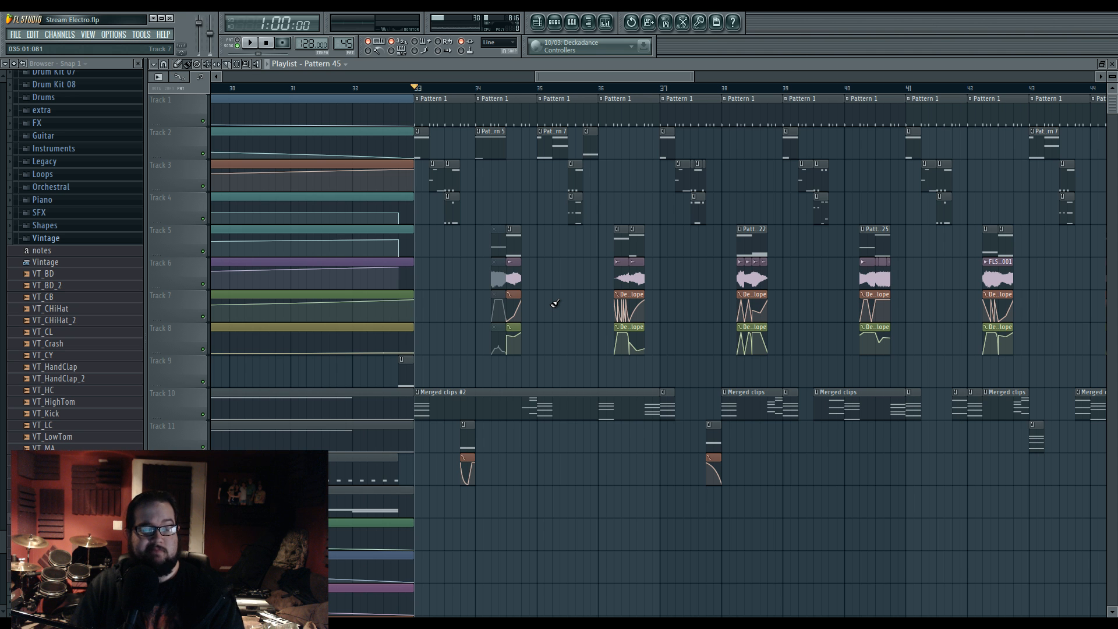
{"action": "left_click", "coordinate": [36, 238]}
{"action": "scroll", "coordinate": [70, 269], "scroll_direction": "up", "scroll_amount": 10}
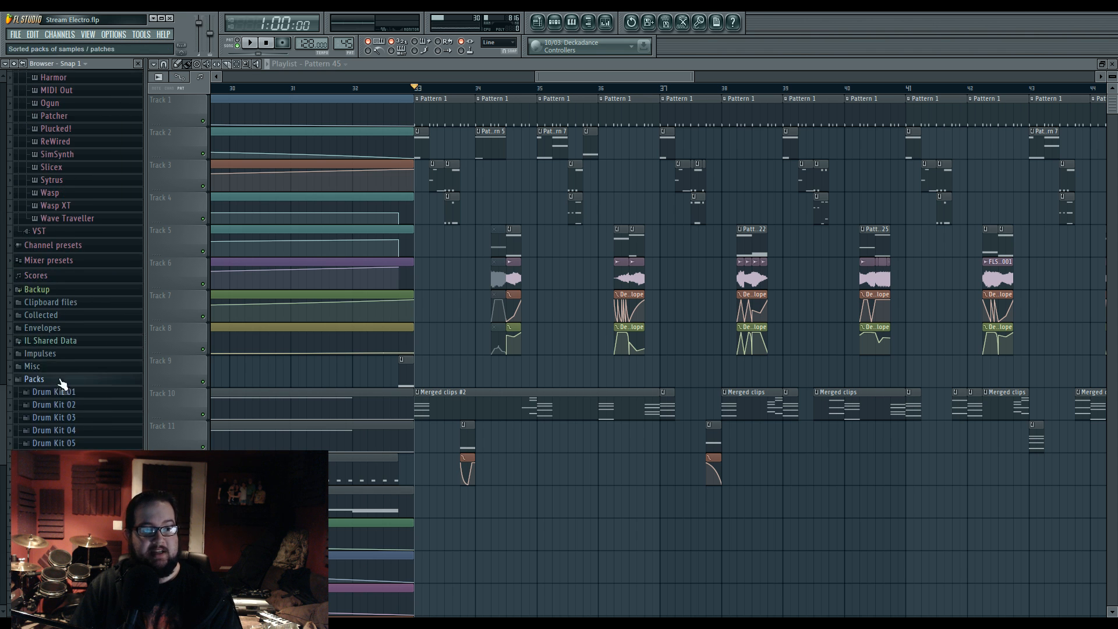
{"action": "scroll", "coordinate": [74, 233], "scroll_direction": "up", "scroll_amount": 3}
{"action": "left_click", "coordinate": [76, 149]}
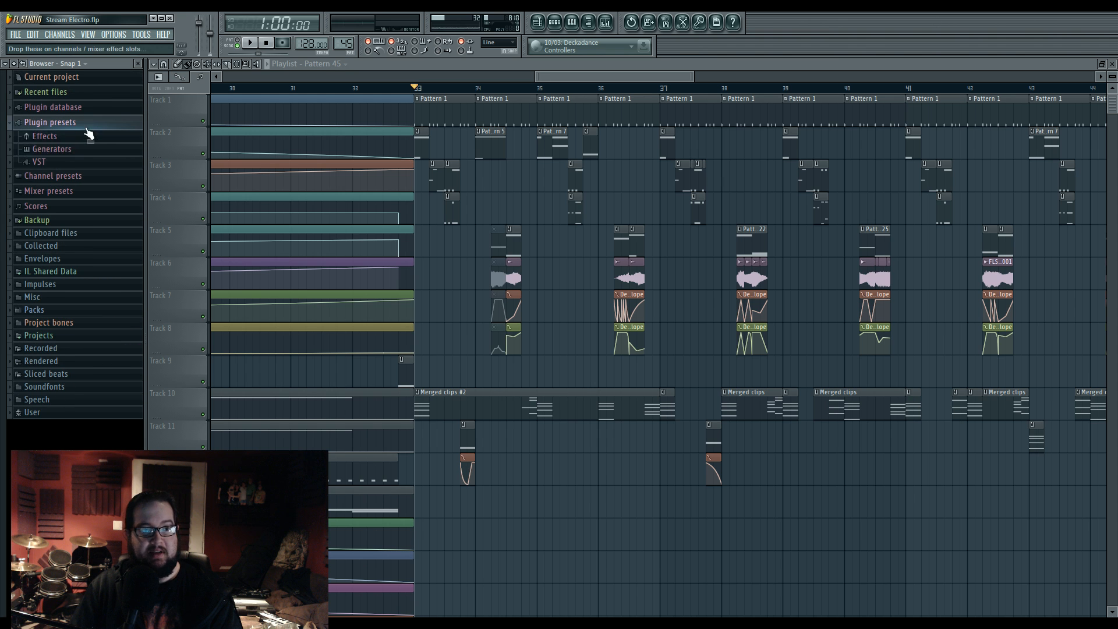
{"action": "left_click", "coordinate": [58, 123]}
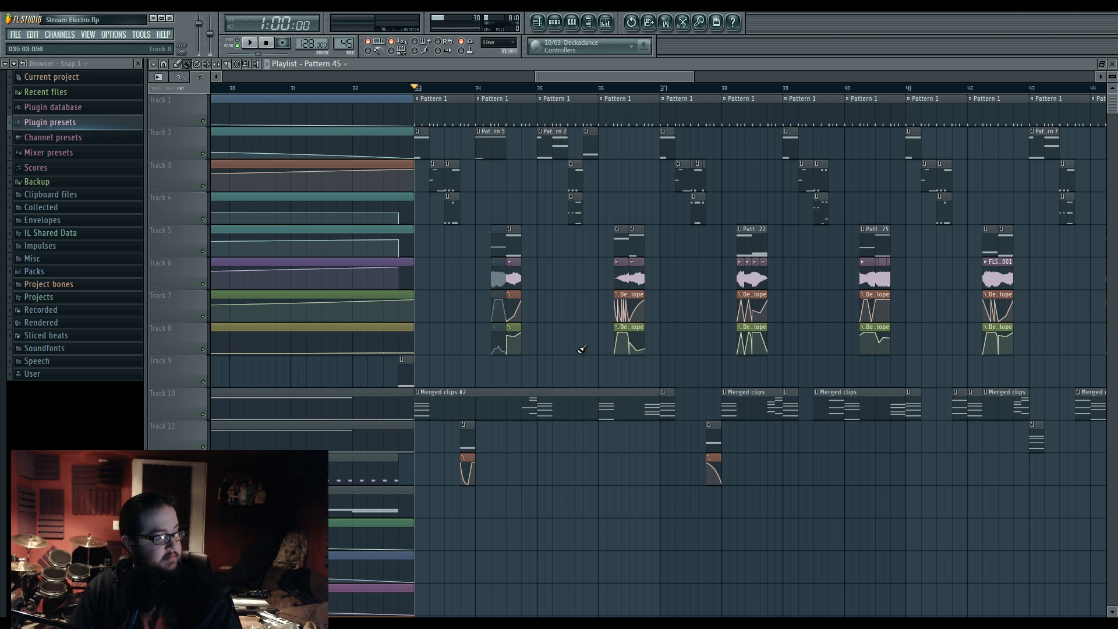
Step: Play the drop twice from bar 33 to review the arrangement with the bar 37 fill
{"action": "key", "text": "space"}
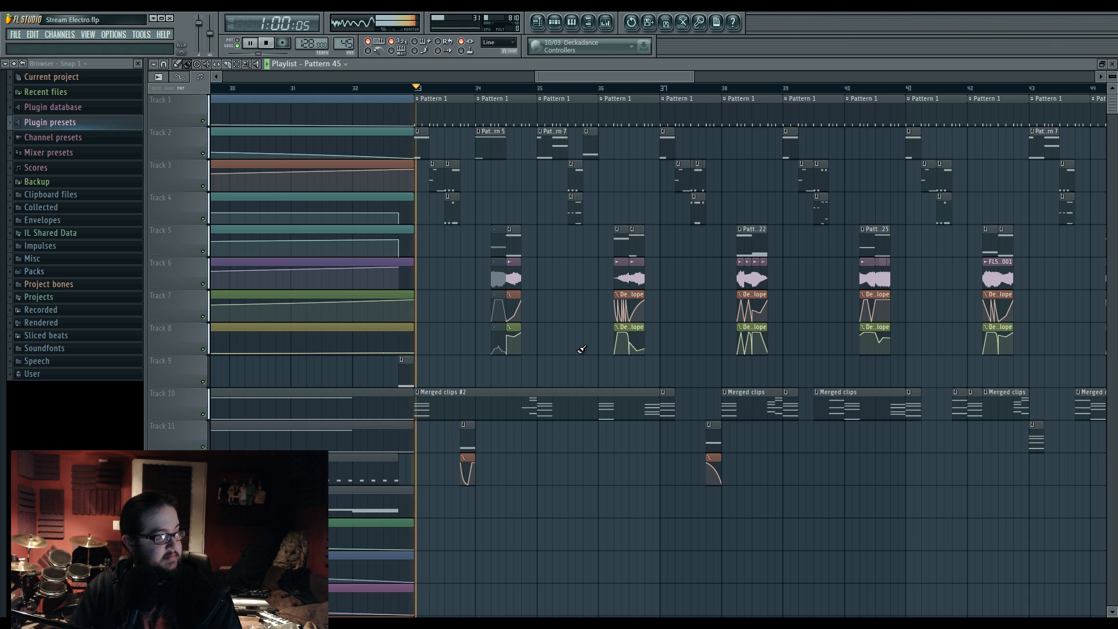
{"action": "key", "text": "space"}
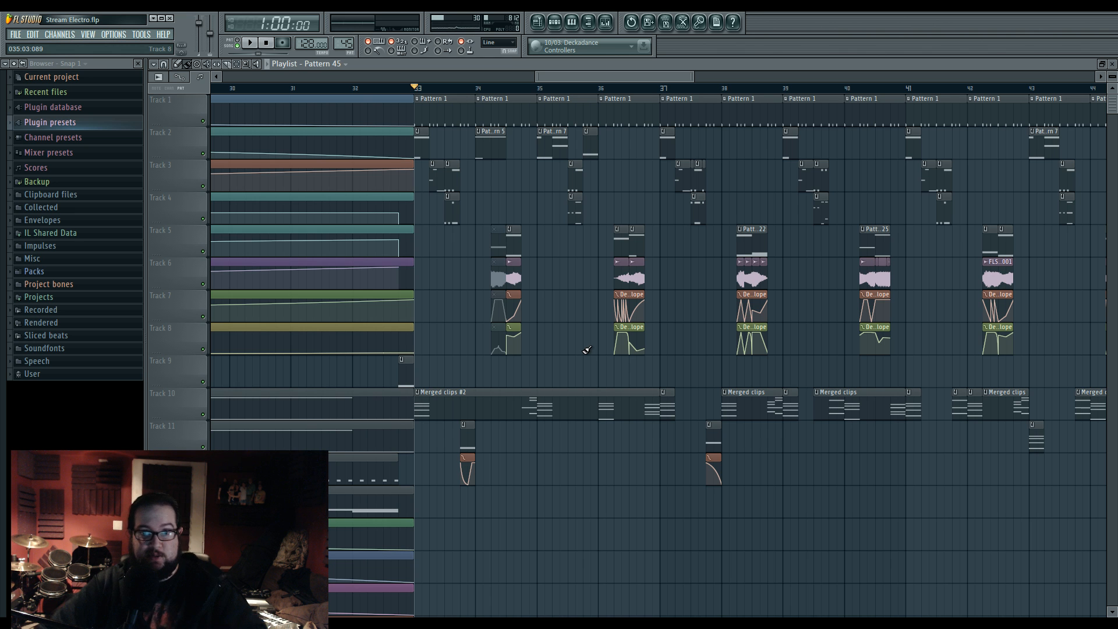
{"action": "key", "text": "space"}
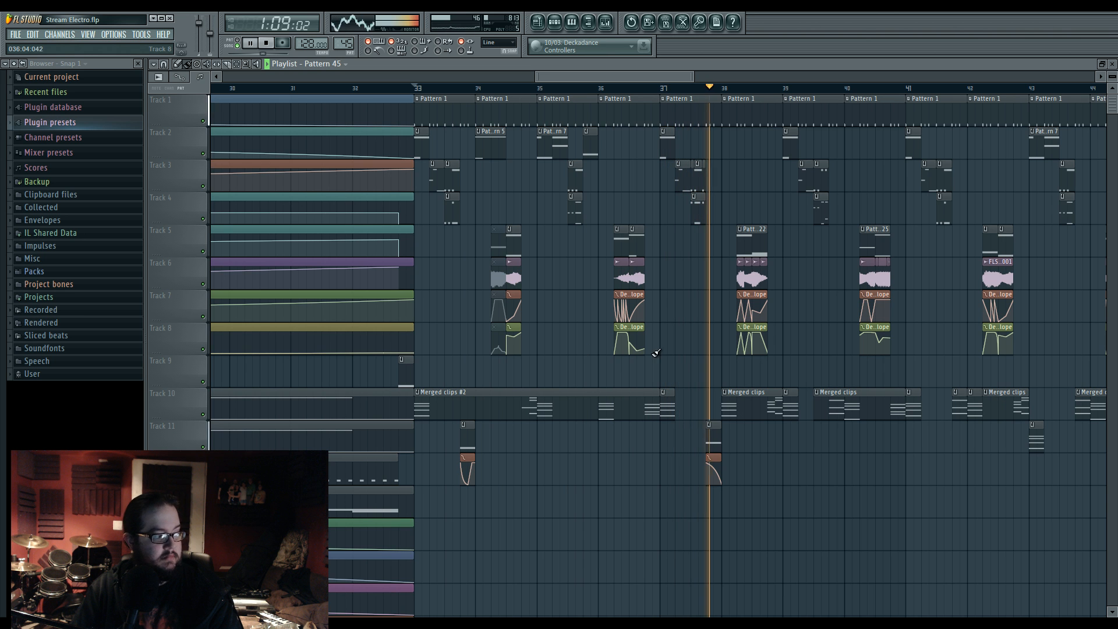
{"action": "scroll", "coordinate": [788, 350], "scroll_direction": "up", "scroll_amount": 3, "text": "ctrl"}
{"action": "scroll", "coordinate": [816, 337], "scroll_direction": "up", "scroll_amount": 3}
{"action": "scroll", "coordinate": [814, 327], "scroll_direction": "down", "scroll_amount": 5, "text": "ctrl"}
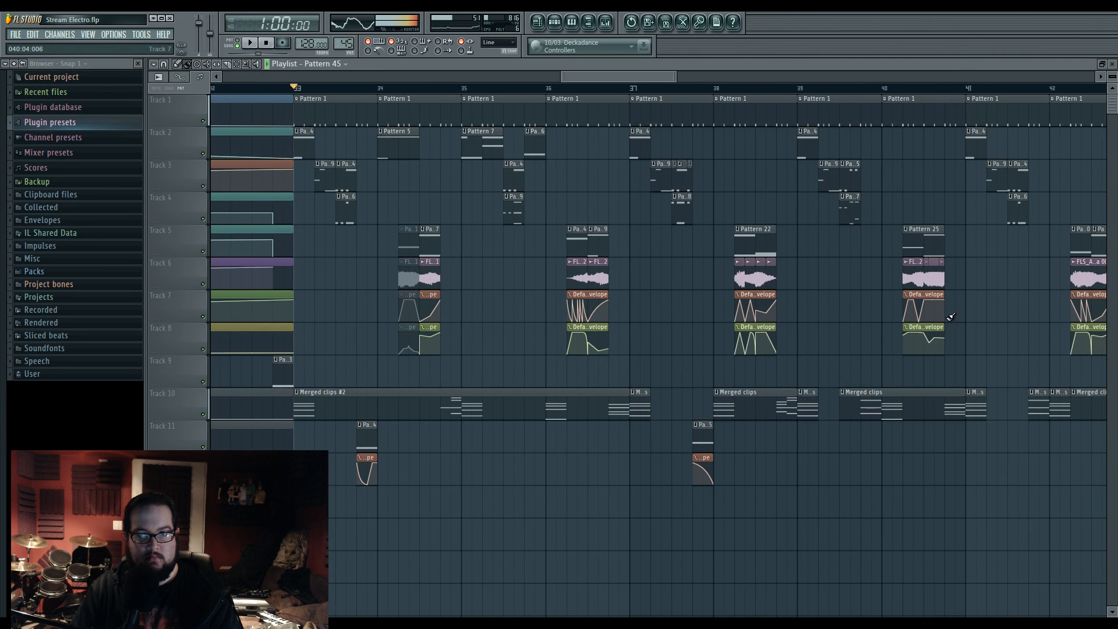
{"action": "key", "text": "space"}
Step: Replay the drop from bar 37, stop, and examine the Pattern 25 clip and its modulation envelopes in bar 40
{"action": "scroll", "coordinate": [943, 316], "scroll_direction": "up", "scroll_amount": 3}
{"action": "left_click", "coordinate": [856, 92]}
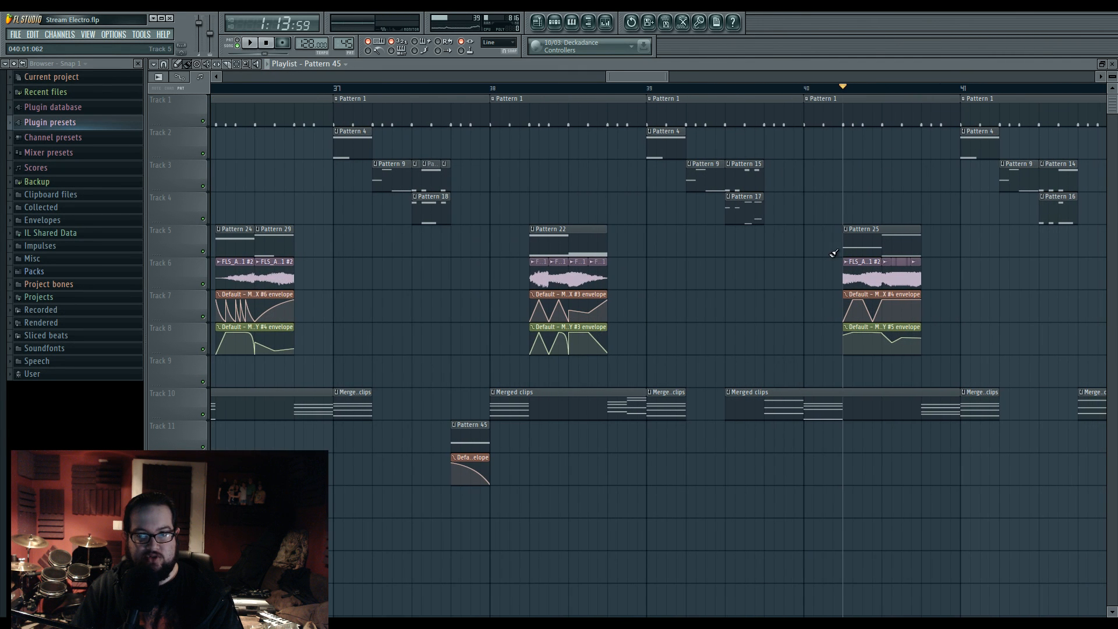
{"action": "scroll", "coordinate": [743, 281], "scroll_direction": "down", "scroll_amount": 4, "text": "ctrl"}
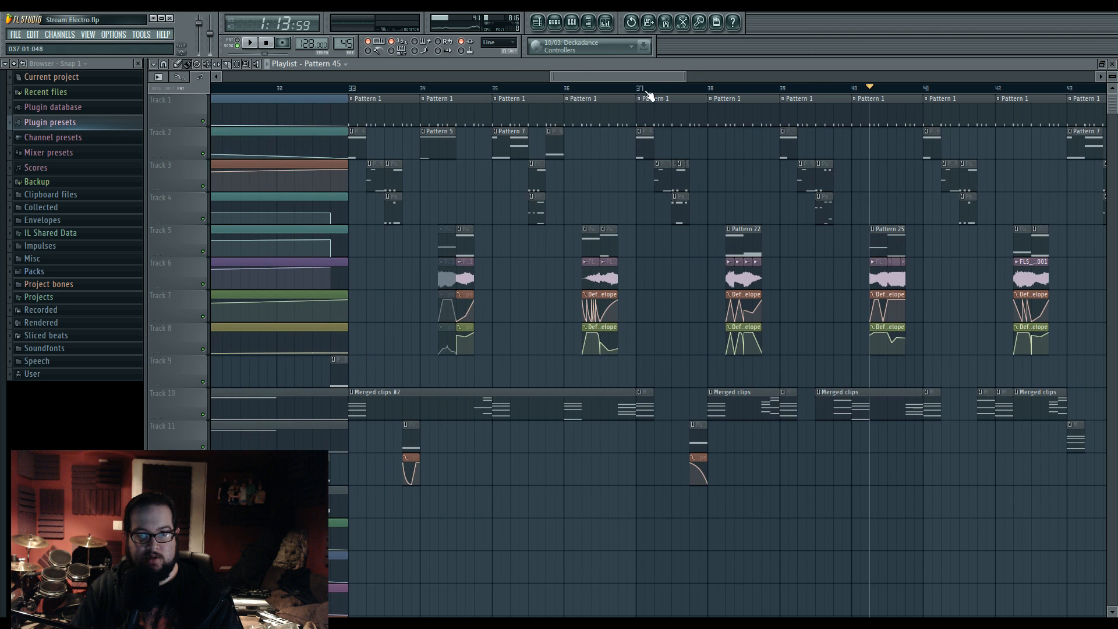
{"action": "left_click", "coordinate": [637, 91]}
{"action": "key", "text": "space"}
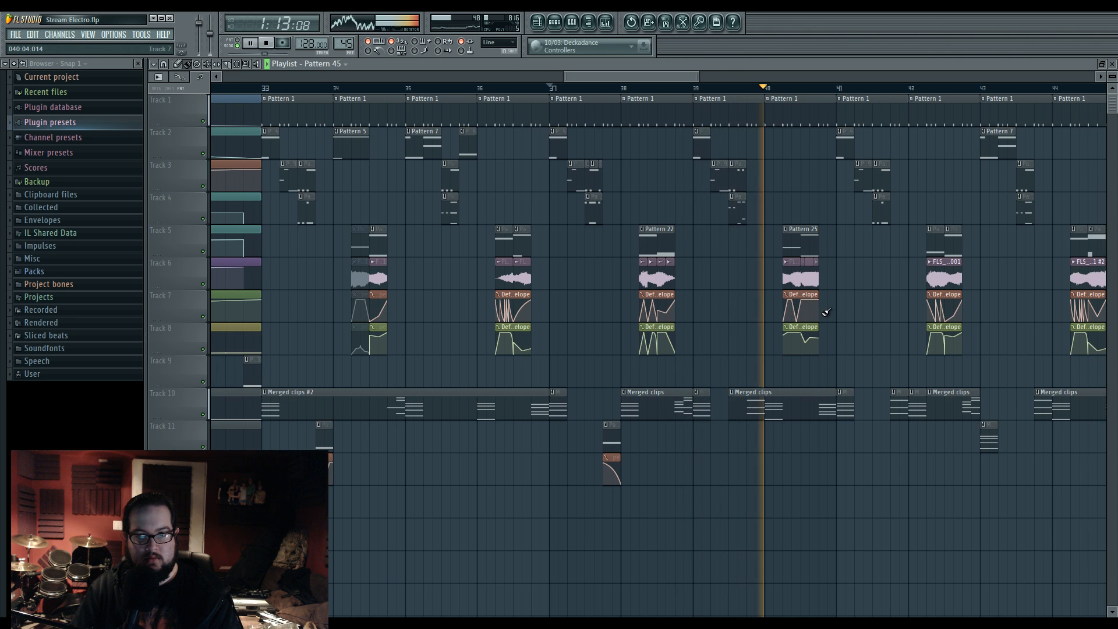
{"action": "scroll", "coordinate": [851, 327], "scroll_direction": "up", "scroll_amount": 2, "text": "ctrl"}
{"action": "scroll", "coordinate": [773, 317], "scroll_direction": "up", "scroll_amount": 1, "text": "ctrl"}
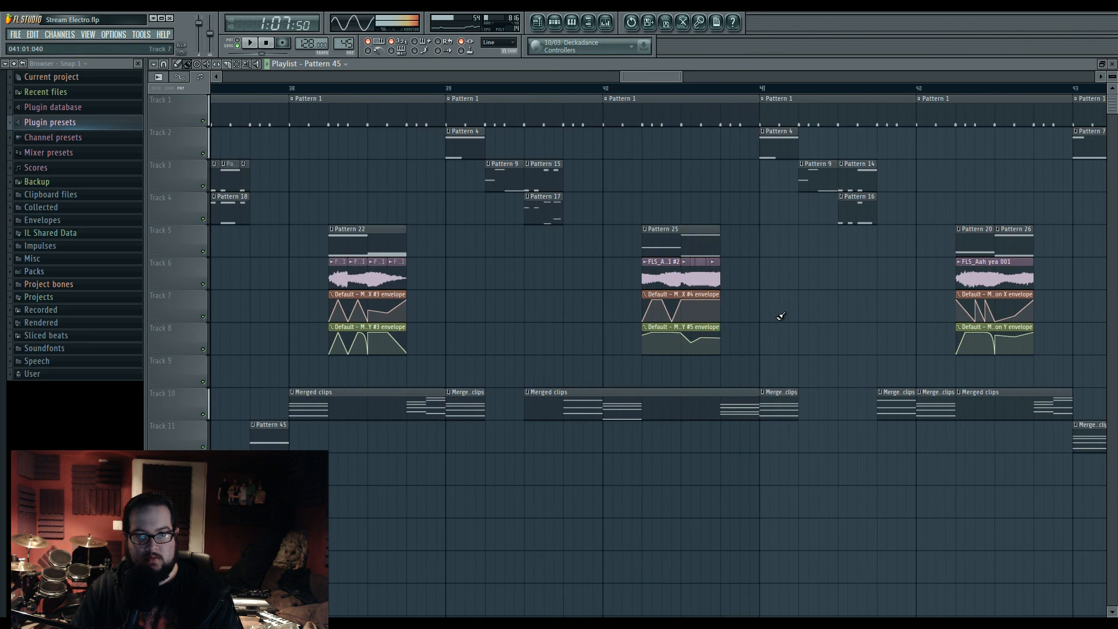
{"action": "key", "text": "space"}
{"action": "scroll", "coordinate": [585, 269], "scroll_direction": "up", "scroll_amount": 2, "text": "ctrl"}
{"action": "scroll", "coordinate": [608, 248], "scroll_direction": "up", "scroll_amount": 1, "text": "ctrl"}
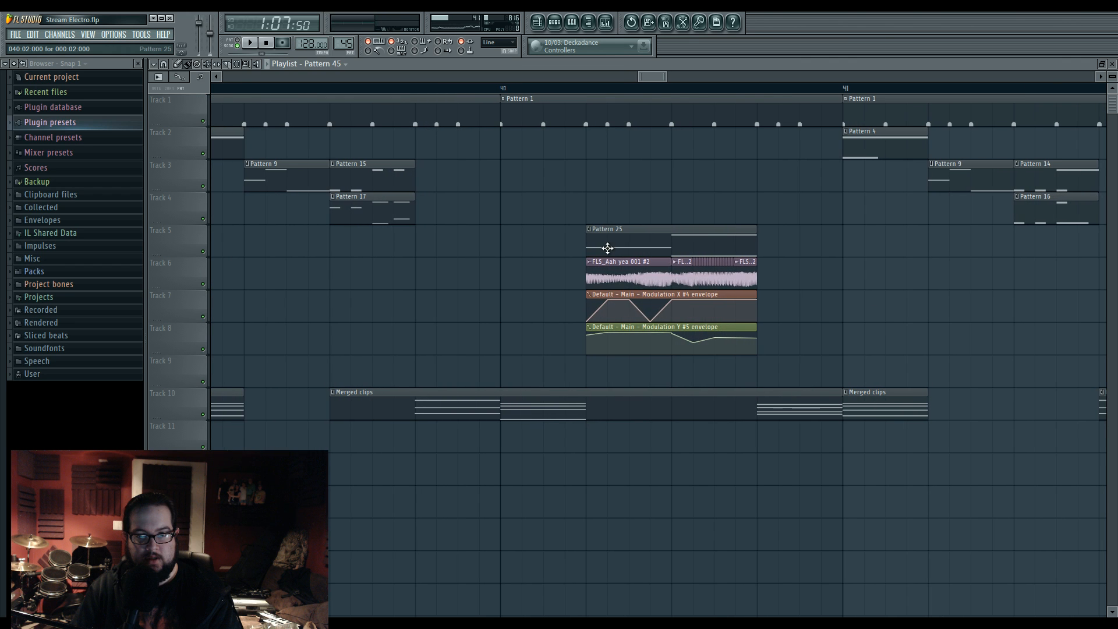
Step: Make the Pattern 25 clip unique, delete its two second-half notes and extend the first note over both beats
{"action": "left_click", "coordinate": [590, 229]}
{"action": "left_click", "coordinate": [621, 295]}
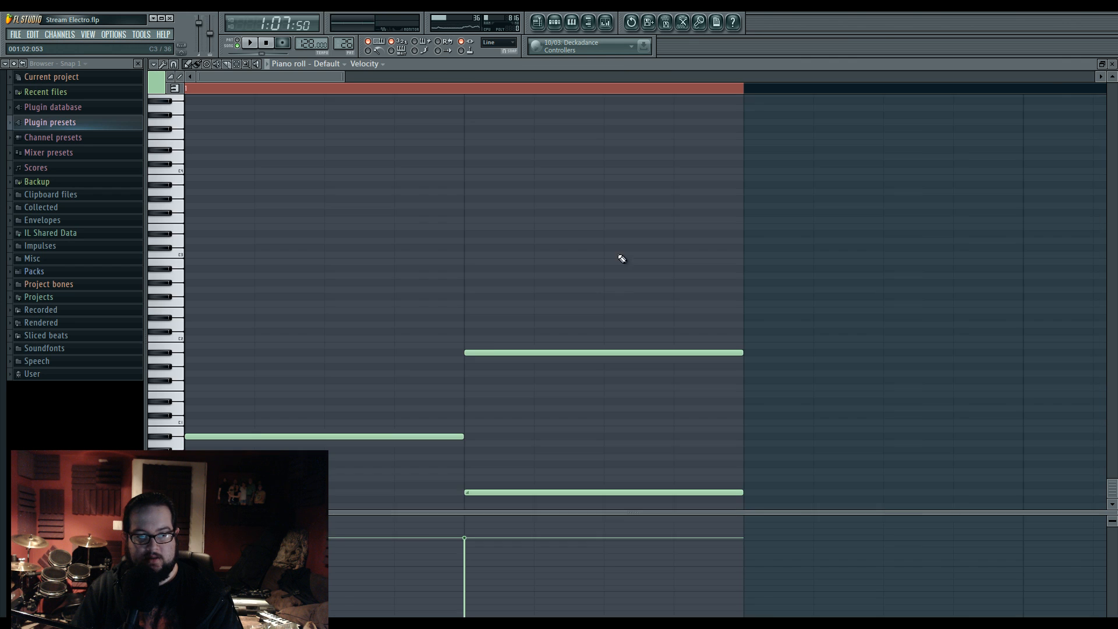
{"action": "scroll", "coordinate": [408, 385], "scroll_direction": "down", "scroll_amount": 1, "text": "ctrl"}
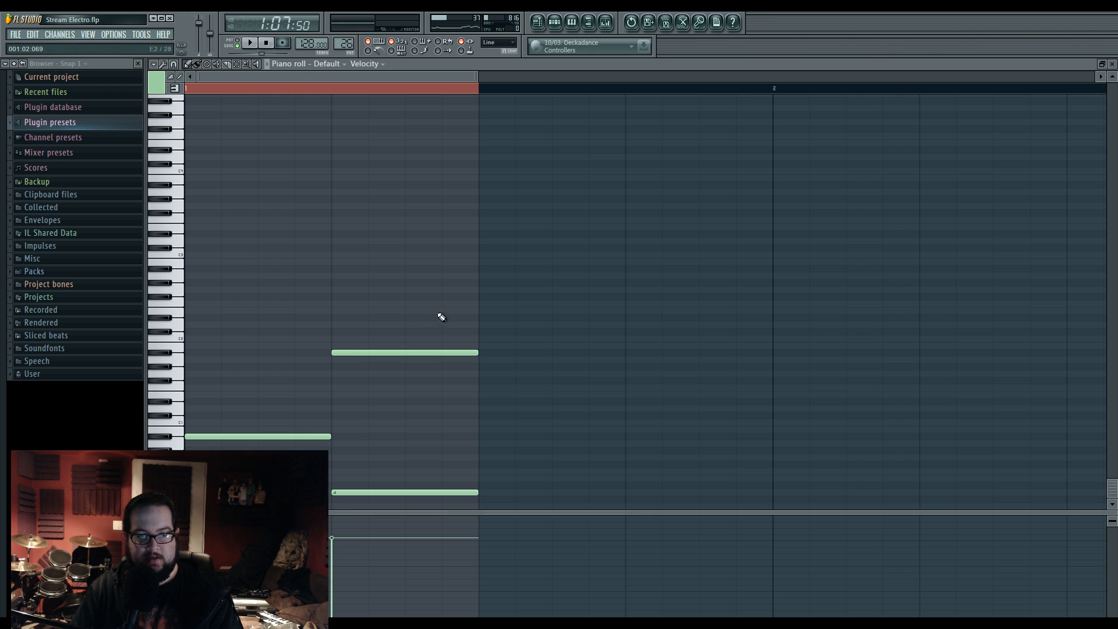
{"action": "right_click", "coordinate": [372, 351]}
{"action": "right_click", "coordinate": [376, 492]}
{"action": "left_click_drag", "start_coordinate": [331, 435], "coordinate": [471, 436]}
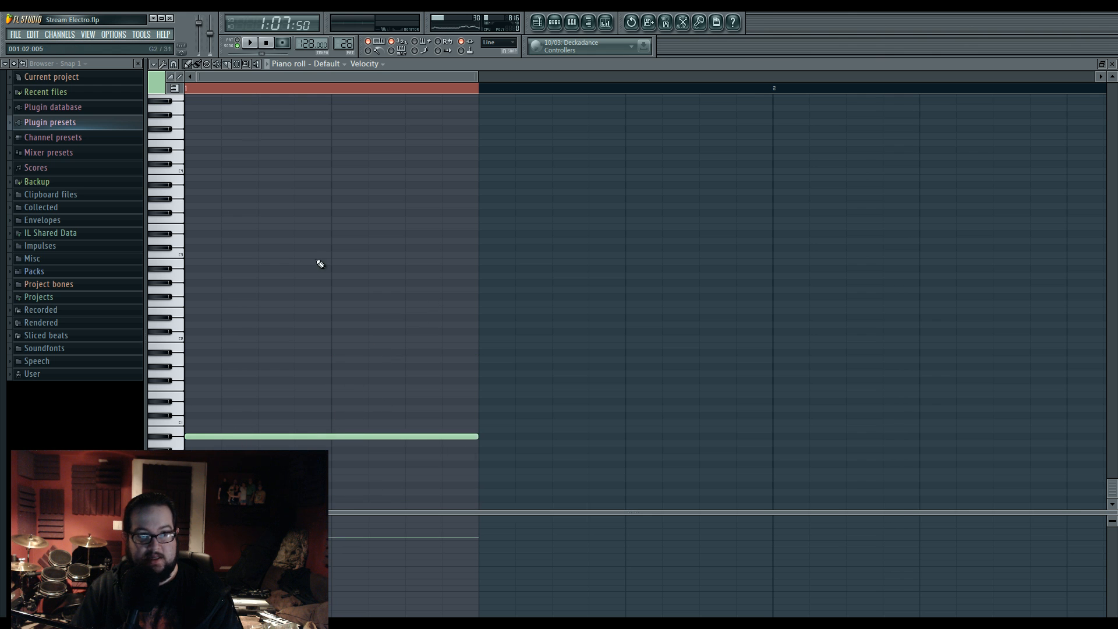
Step: Add a slide note about half a beat long above the sustained note and audition the pattern in the playlist
{"action": "left_click", "coordinate": [273, 408]}
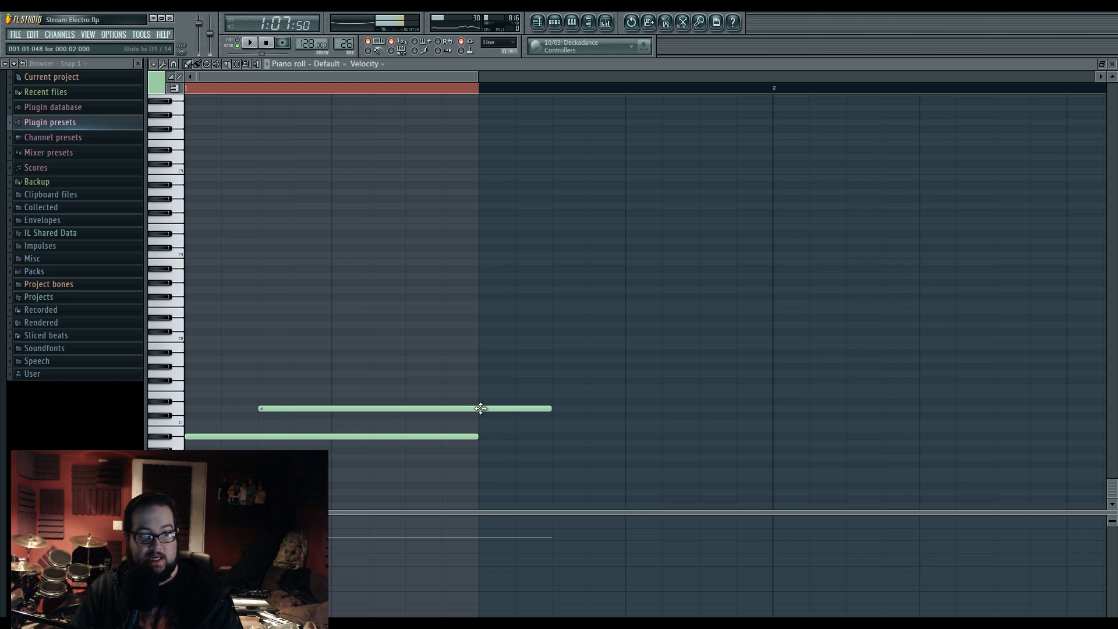
{"action": "left_click_drag", "start_coordinate": [552, 408], "coordinate": [354, 410]}
{"action": "left_click", "coordinate": [538, 22]}
{"action": "key", "text": "space"}
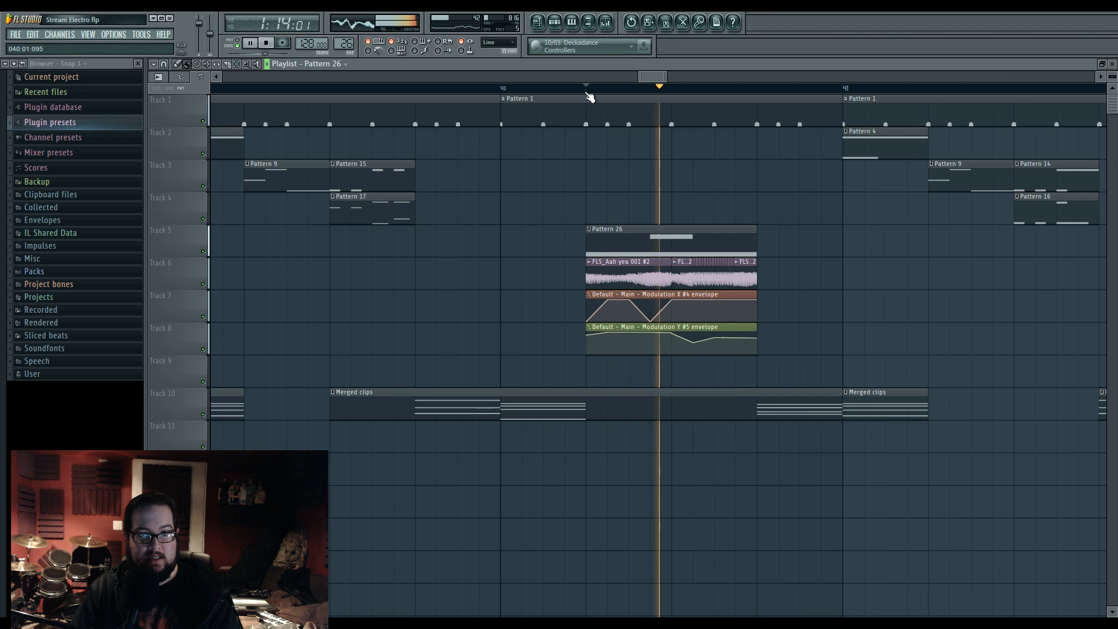
{"action": "key", "text": "space"}
Step: Make the Modulation X and Modulation Y automation clips beneath Pattern 26 unique
{"action": "scroll", "coordinate": [722, 306], "scroll_direction": "up", "scroll_amount": 2}
{"action": "scroll", "coordinate": [716, 306], "scroll_direction": "up", "scroll_amount": 2}
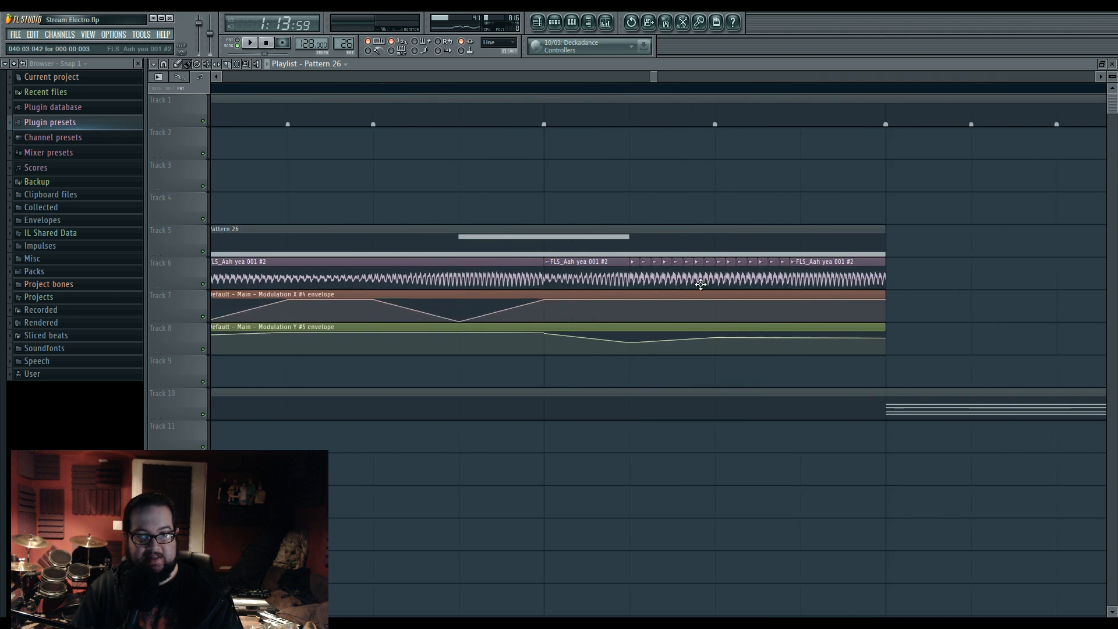
{"action": "scroll", "coordinate": [717, 306], "scroll_direction": "down", "scroll_amount": 4}
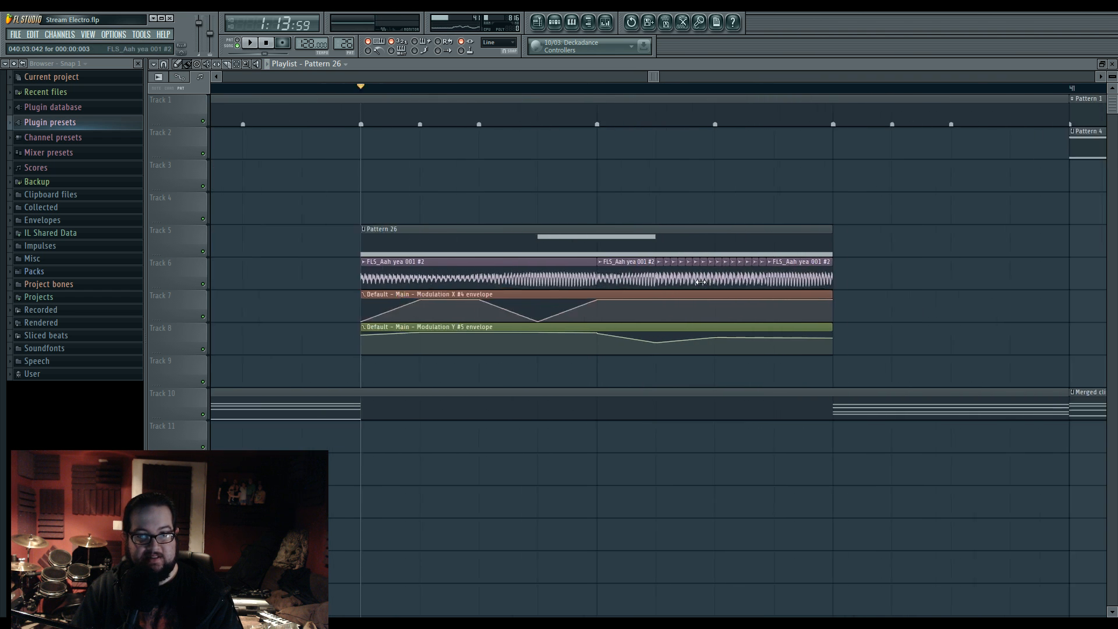
{"action": "left_click", "coordinate": [559, 294]}
{"action": "left_click", "coordinate": [577, 359]}
{"action": "left_click", "coordinate": [559, 327]}
{"action": "left_click", "coordinate": [578, 392]}
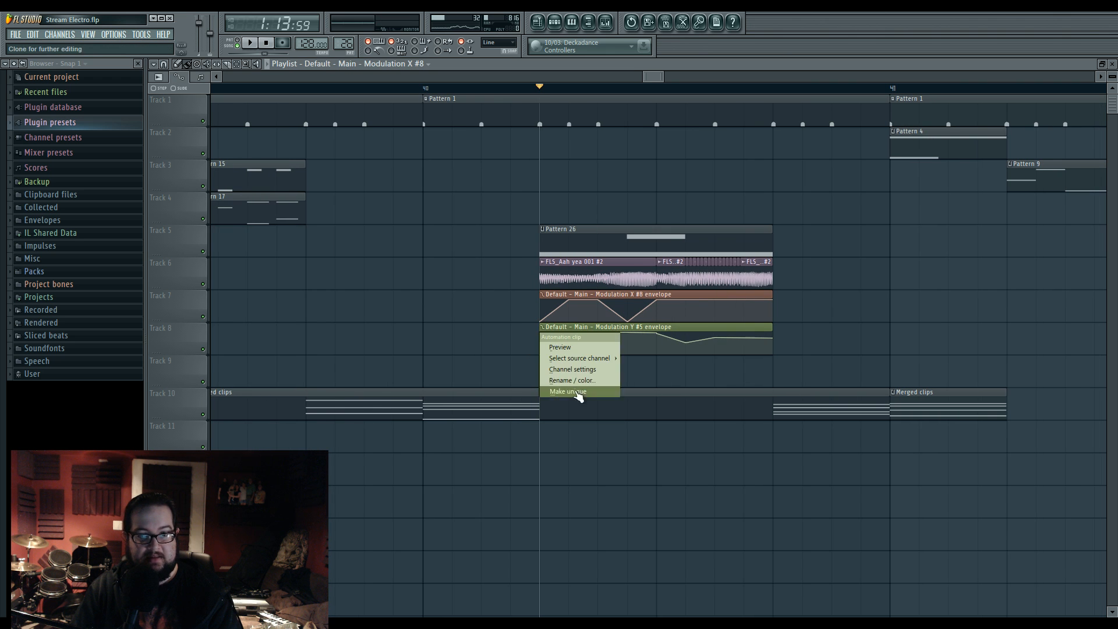
Step: Delete all intermediate points from the Modulation X envelope, leaving one straight upward ramp, and play back the section
{"action": "right_click", "coordinate": [568, 300]}
{"action": "right_click", "coordinate": [597, 300]}
{"action": "right_click", "coordinate": [627, 324]}
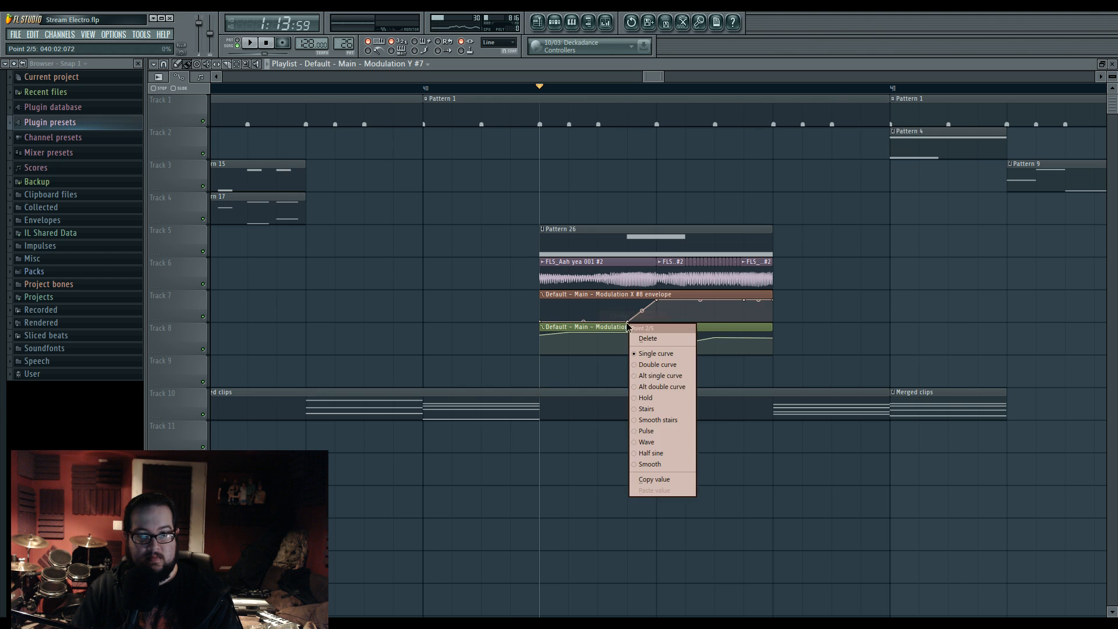
{"action": "left_click", "coordinate": [647, 338]}
{"action": "right_click", "coordinate": [657, 301]}
{"action": "left_click", "coordinate": [671, 316]}
{"action": "right_click", "coordinate": [744, 300]}
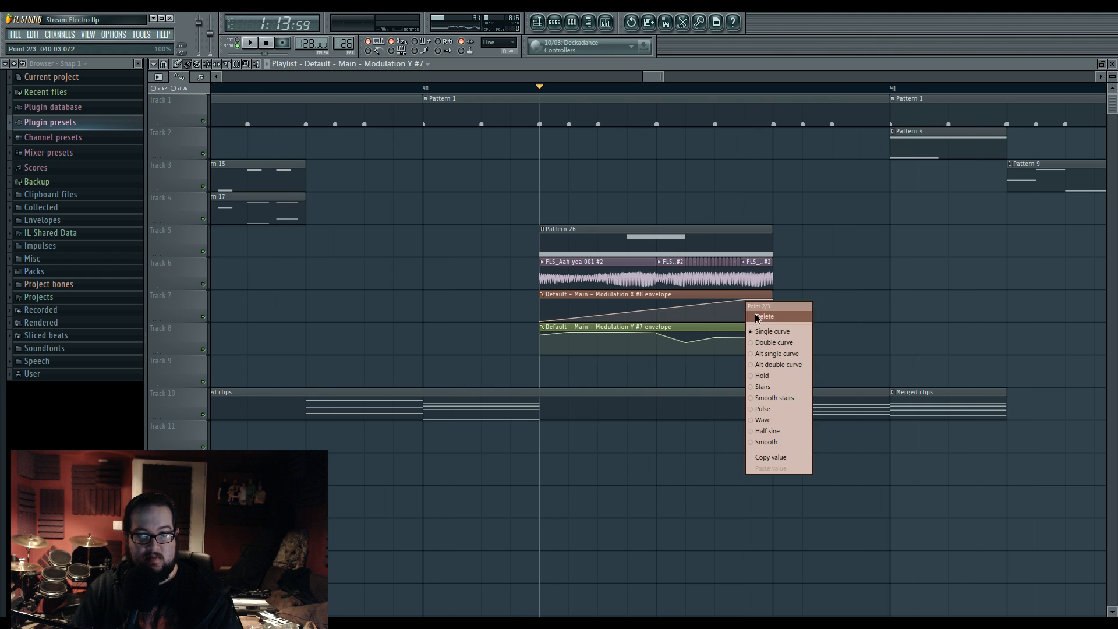
{"action": "left_click", "coordinate": [763, 316]}
{"action": "key", "text": "space"}
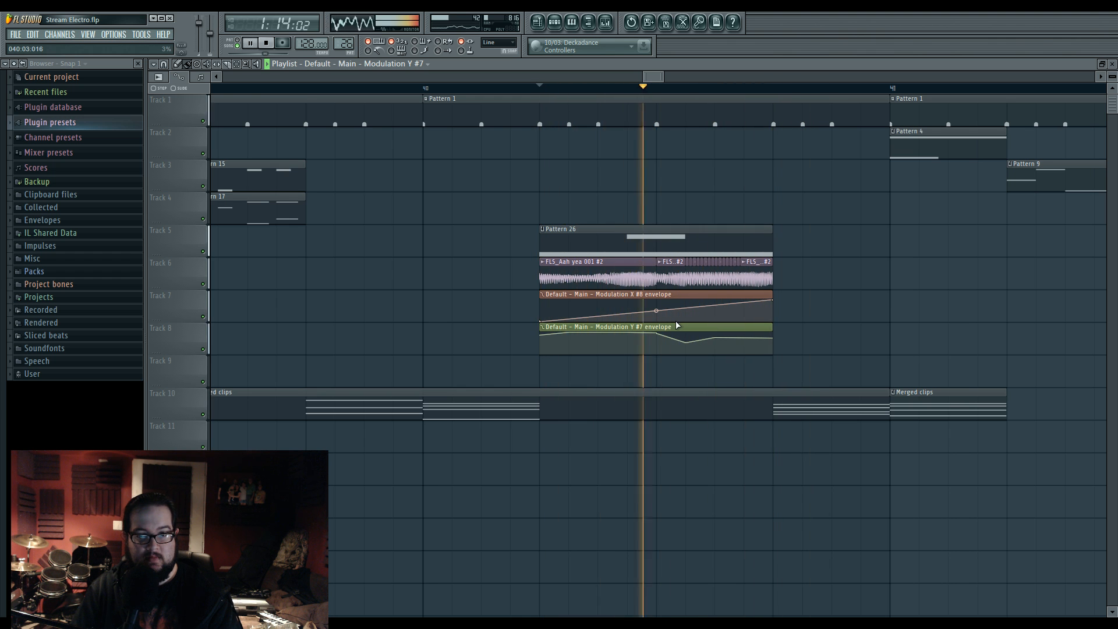
{"action": "key", "text": "space"}
{"action": "key", "text": "space"}
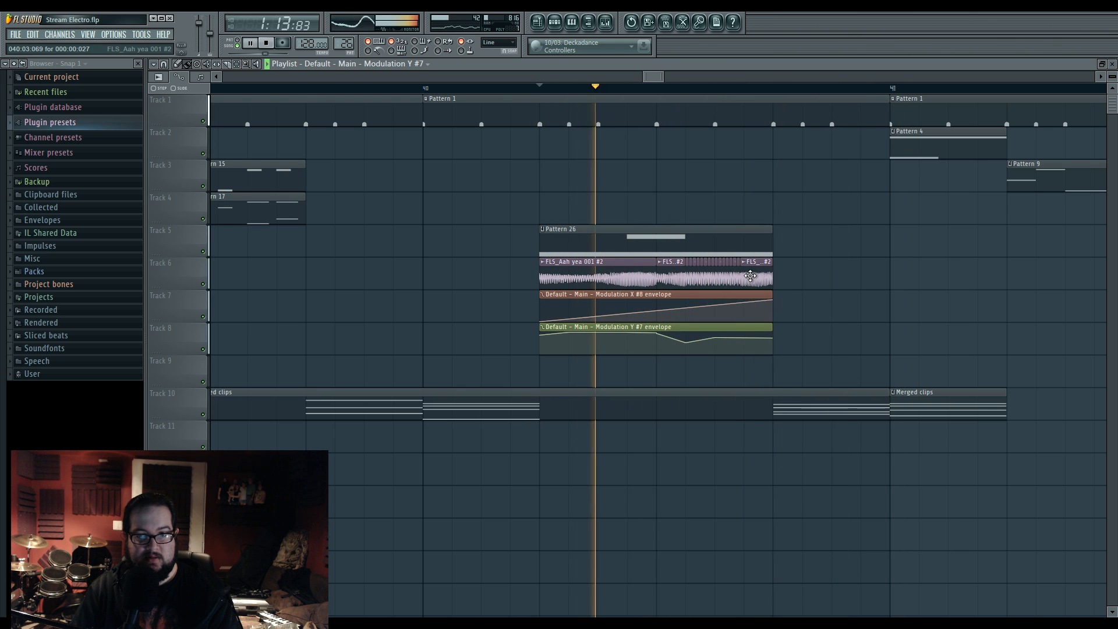
{"action": "key", "text": "space"}
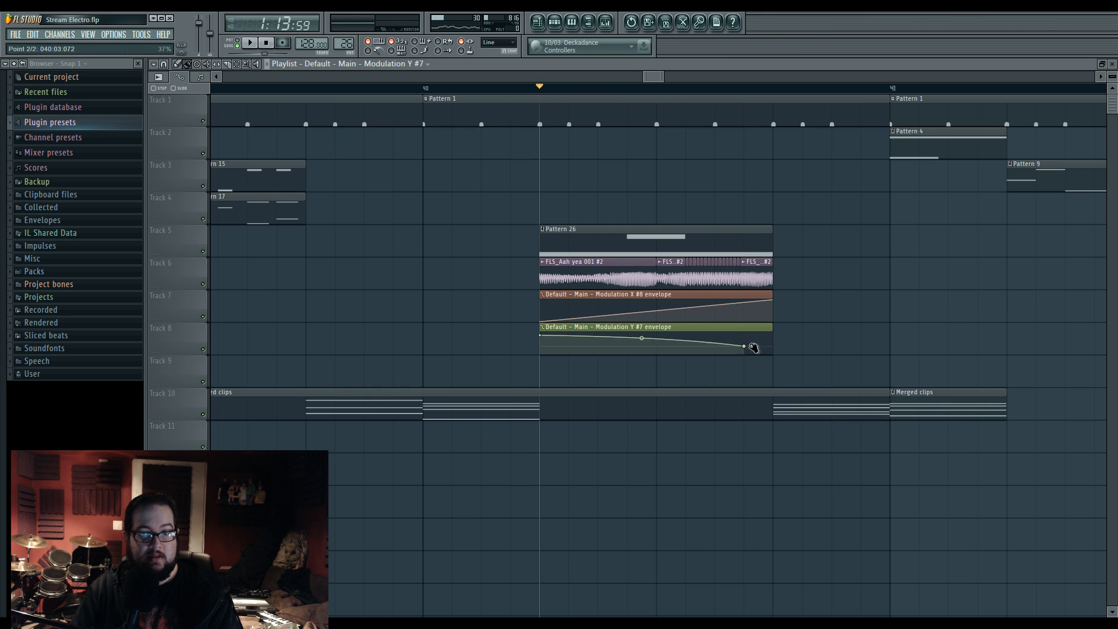
Step: Reshape the Modulation Y envelope into a single gently curved rise from near minimum to near maximum while auditioning it
{"action": "key", "text": "space"}
{"action": "left_click_drag", "start_coordinate": [657, 340], "coordinate": [657, 347]}
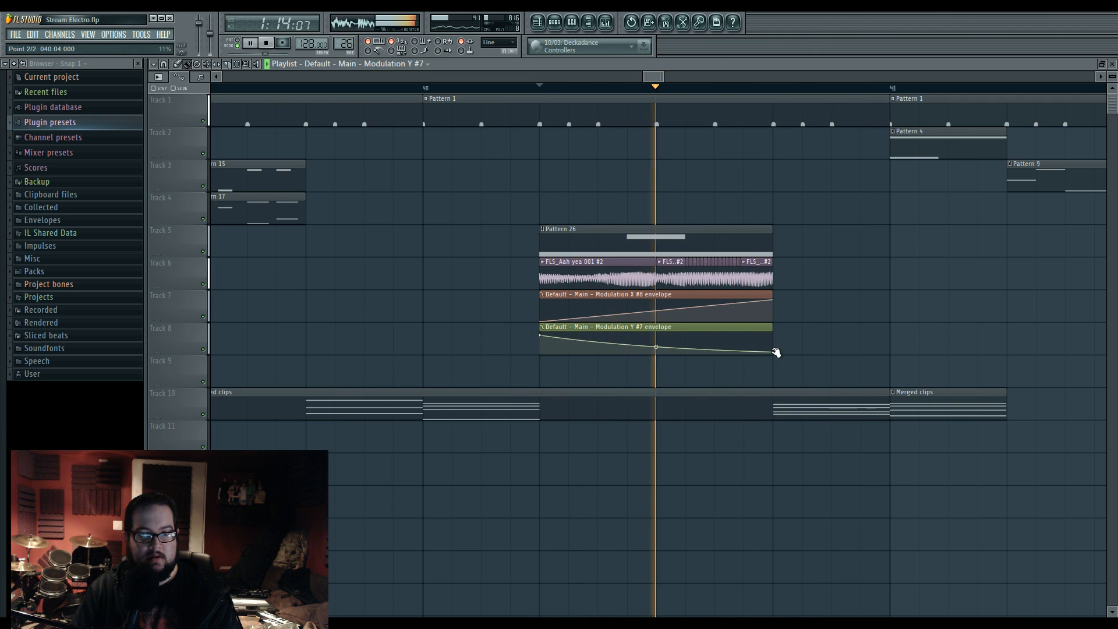
{"action": "left_click_drag", "start_coordinate": [774, 351], "coordinate": [773, 332]}
{"action": "left_click_drag", "start_coordinate": [540, 335], "coordinate": [541, 353]}
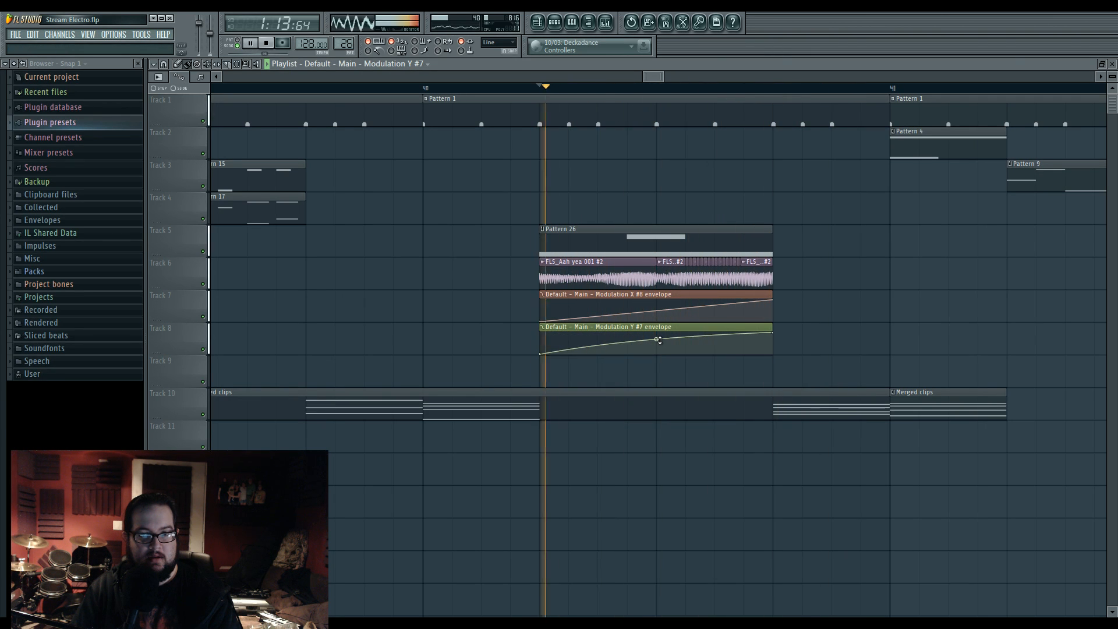
{"action": "key", "text": "space"}
{"action": "key", "text": "space"}
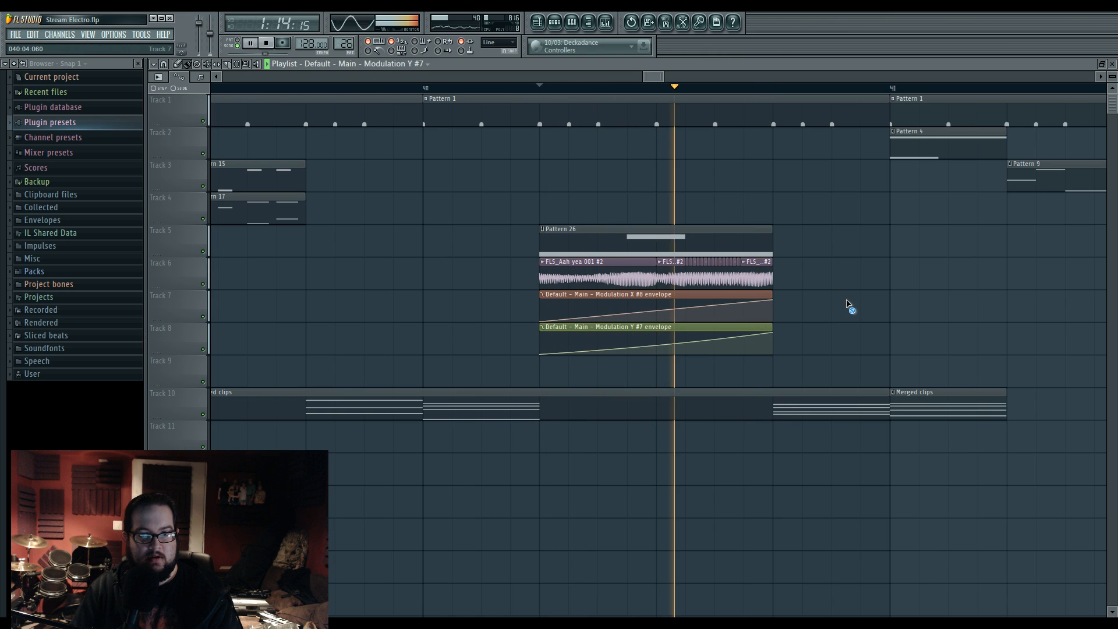
{"action": "key", "text": "space"}
{"action": "key", "text": "space"}
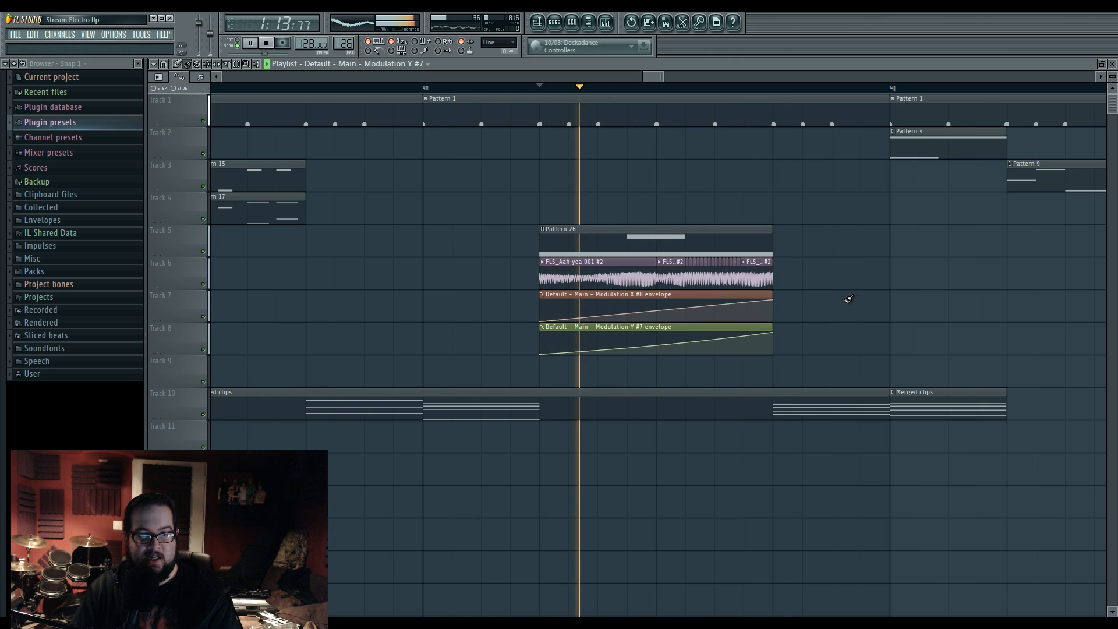
{"action": "key", "text": "space"}
{"action": "key", "text": "space"}
Step: Slip the audio inside the first FLS_Aah yea 001 #2 clip on Track 6, replaying the section to judge its timing
{"action": "left_click", "coordinate": [606, 280]}
{"action": "key", "text": "space"}
{"action": "key", "text": "space"}
{"action": "key", "text": "space"}
{"action": "key", "text": "space"}
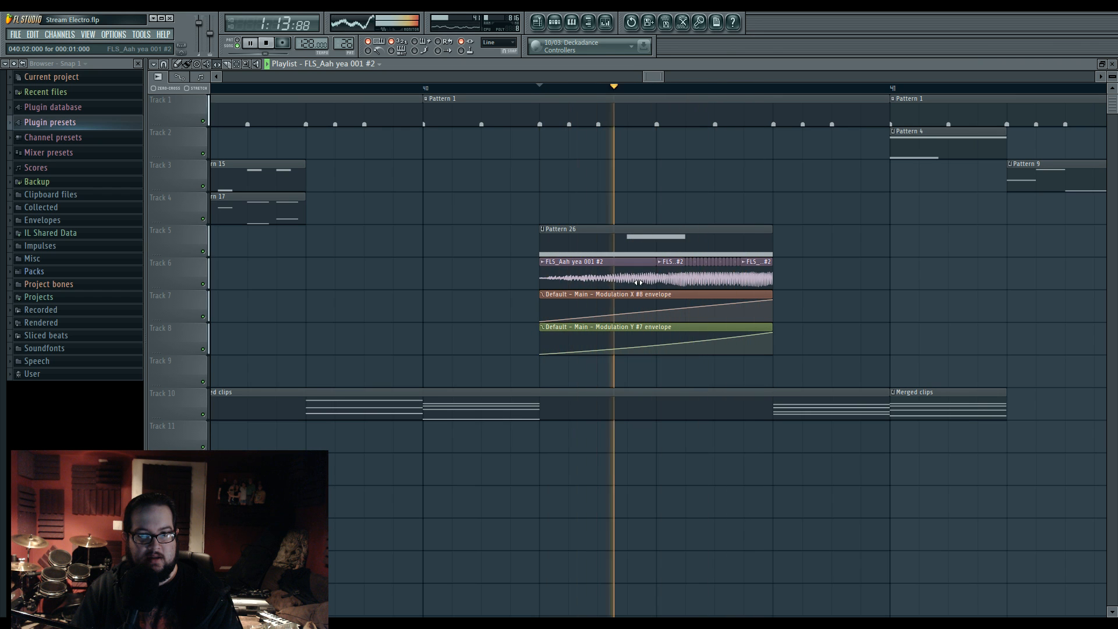
{"action": "key", "text": "space"}
{"action": "key", "text": "space"}
{"action": "key", "text": "space"}
{"action": "key", "text": "space"}
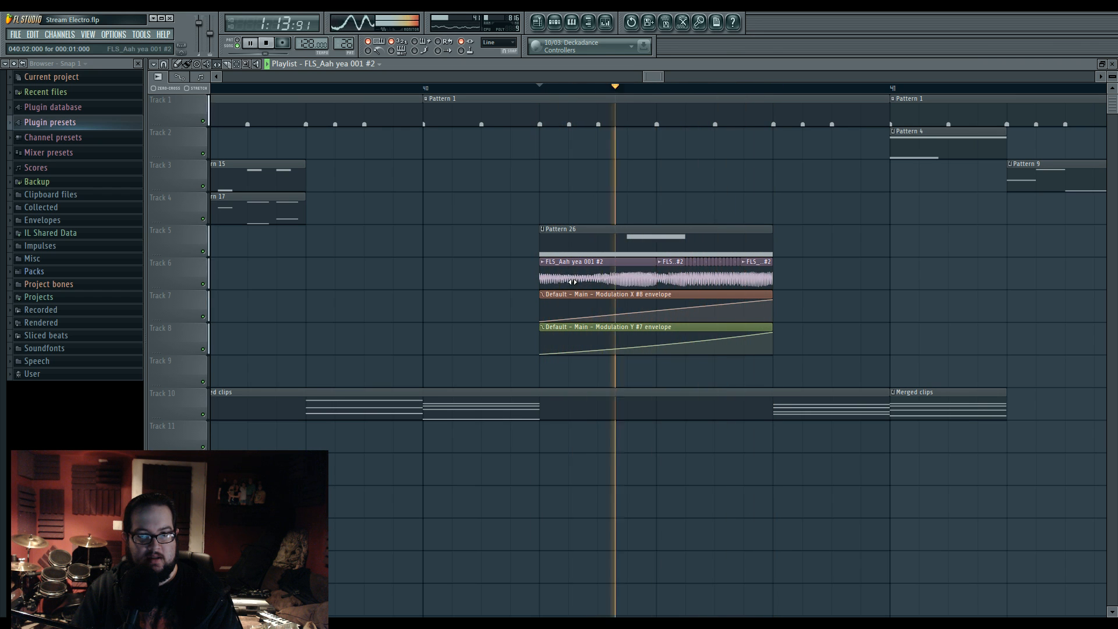
{"action": "key", "text": "space"}
{"action": "key", "text": "space"}
{"action": "key", "text": "space"}
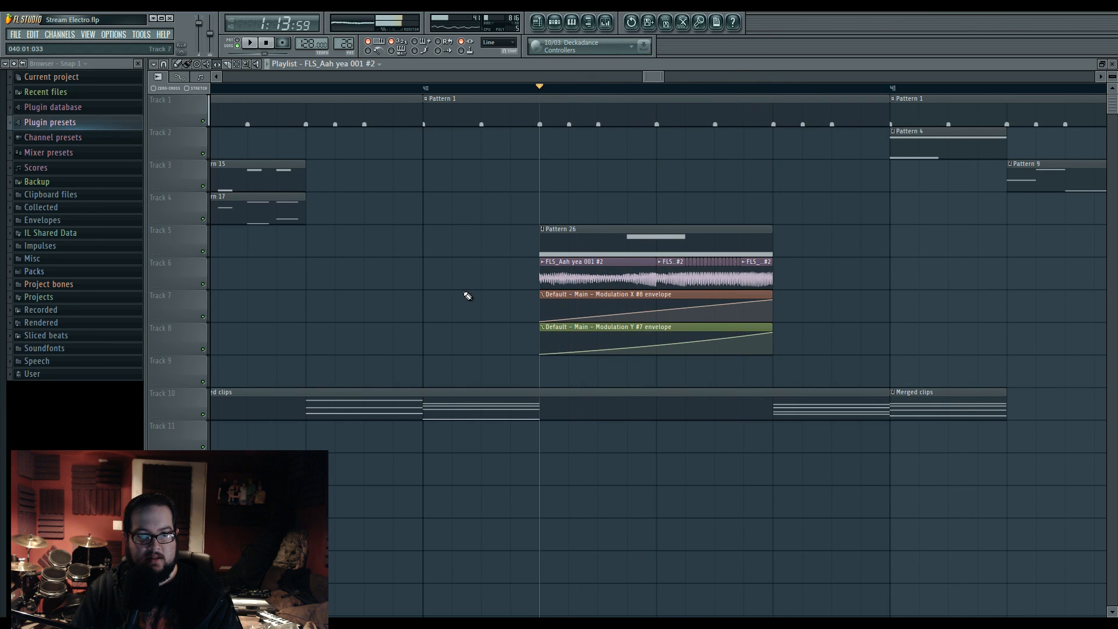
{"action": "scroll", "coordinate": [464, 294], "scroll_direction": "down", "scroll_amount": 2}
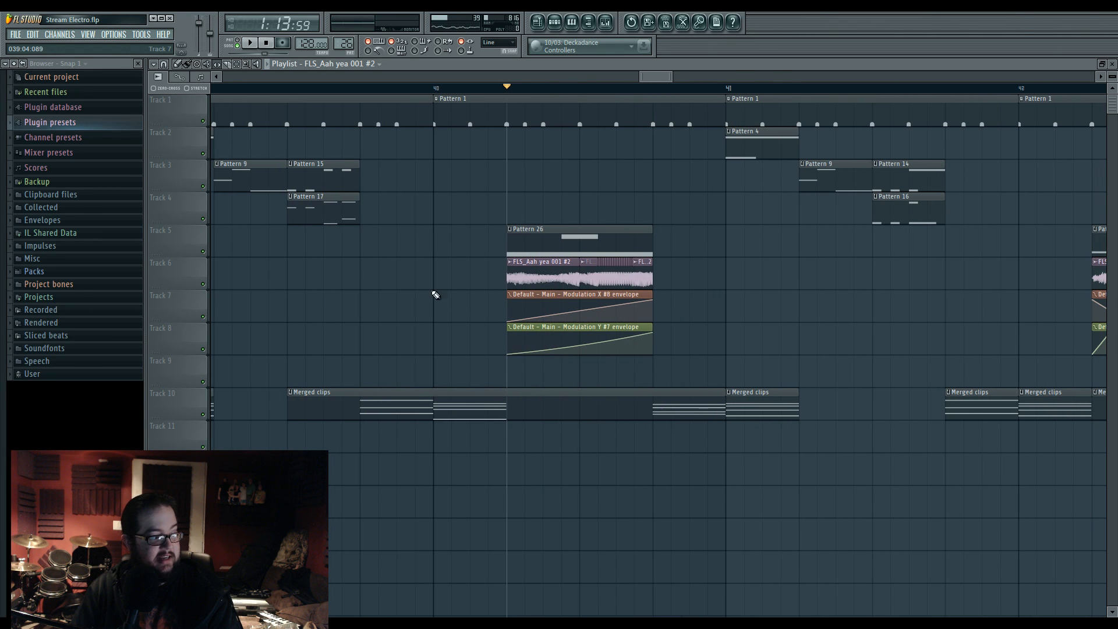
{"action": "scroll", "coordinate": [477, 289], "scroll_direction": "down", "scroll_amount": 4}
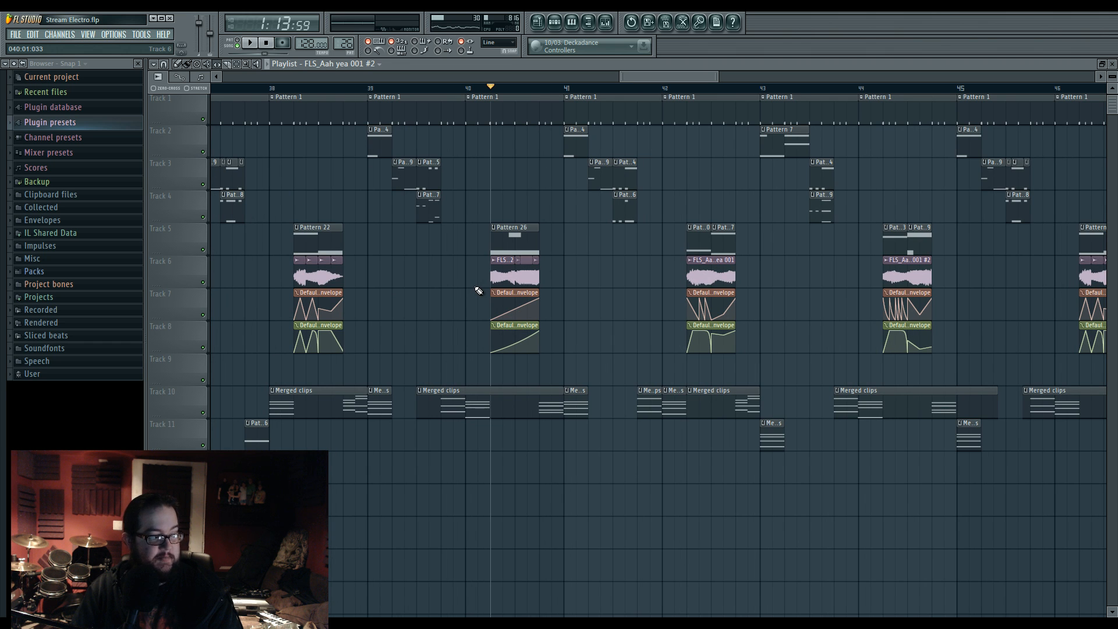
{"action": "scroll", "coordinate": [691, 299], "scroll_direction": "left", "scroll_amount": 5}
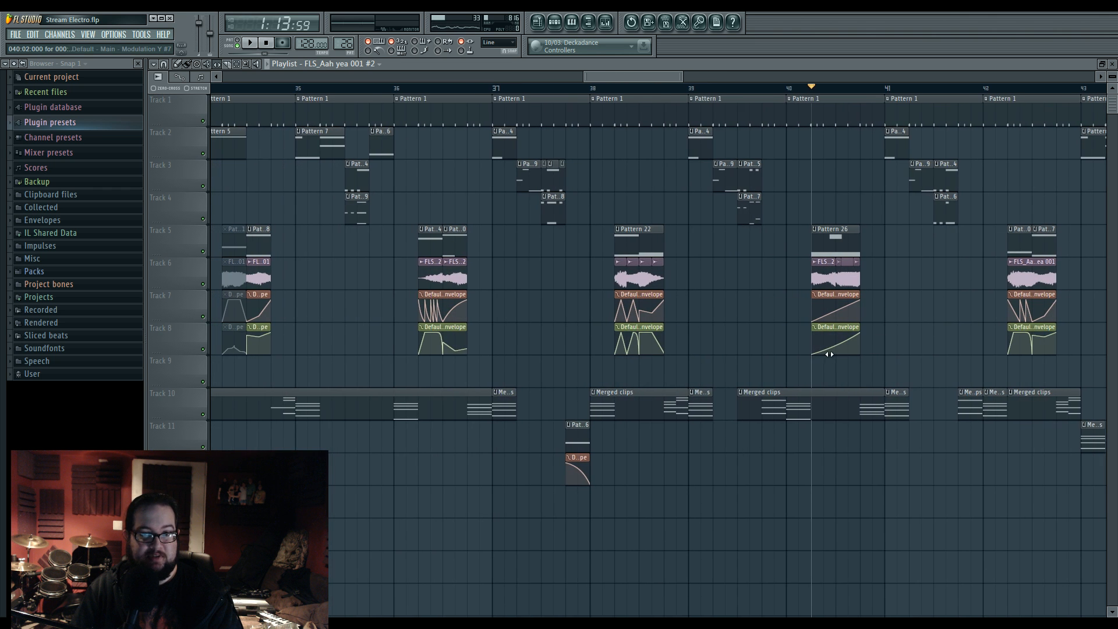
{"action": "scroll", "coordinate": [517, 309], "scroll_direction": "left", "scroll_amount": 4}
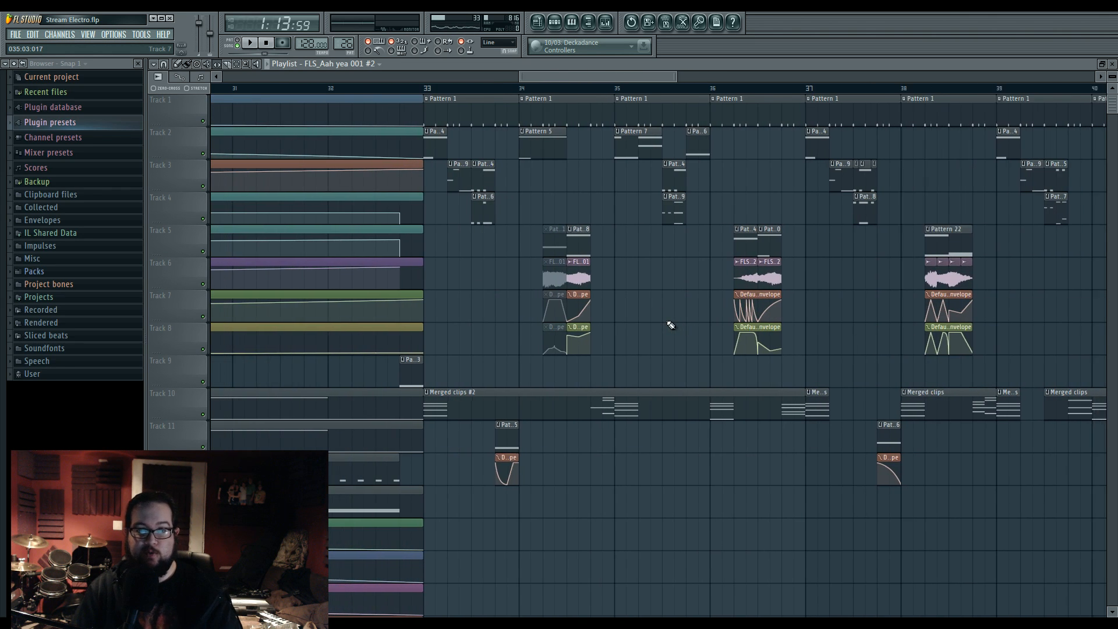
{"action": "scroll", "coordinate": [671, 325], "scroll_direction": "down", "scroll_amount": 3}
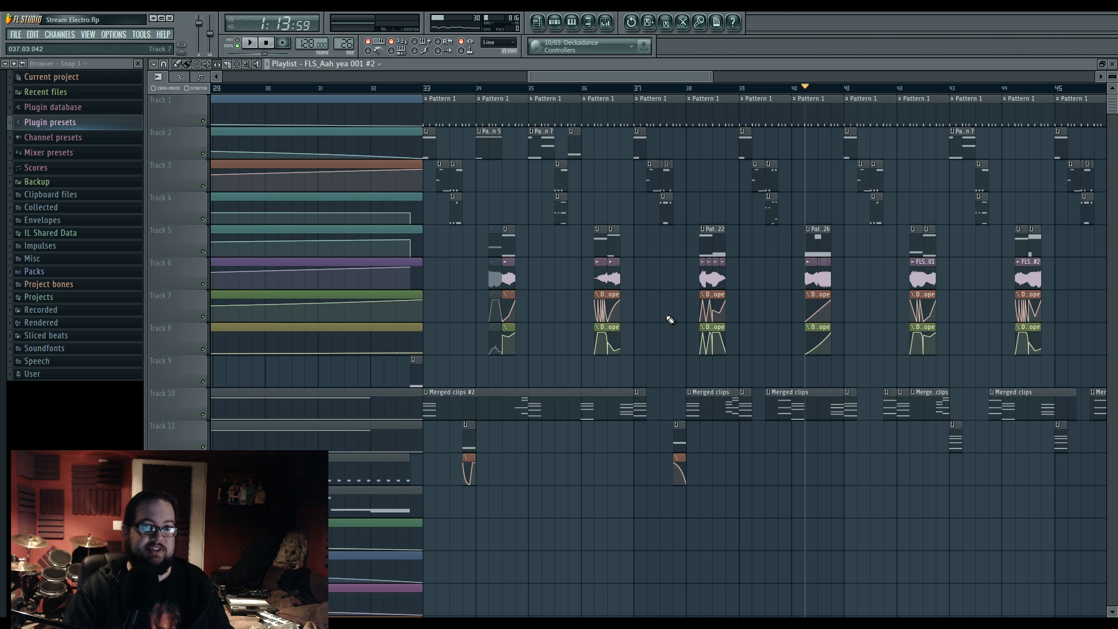
Step: Inspect the Soundgoodizer presets of Maximus on the mixer's Master track and close the mixer without loading one
{"action": "left_click", "coordinate": [605, 22]}
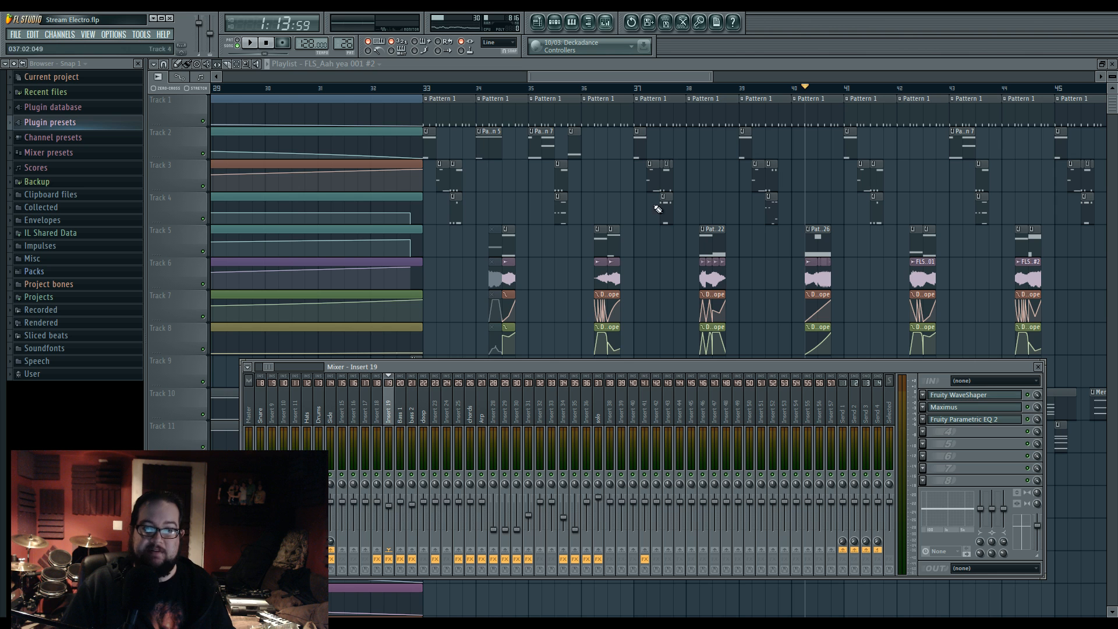
{"action": "left_click", "coordinate": [249, 411]}
{"action": "left_click", "coordinate": [972, 480]}
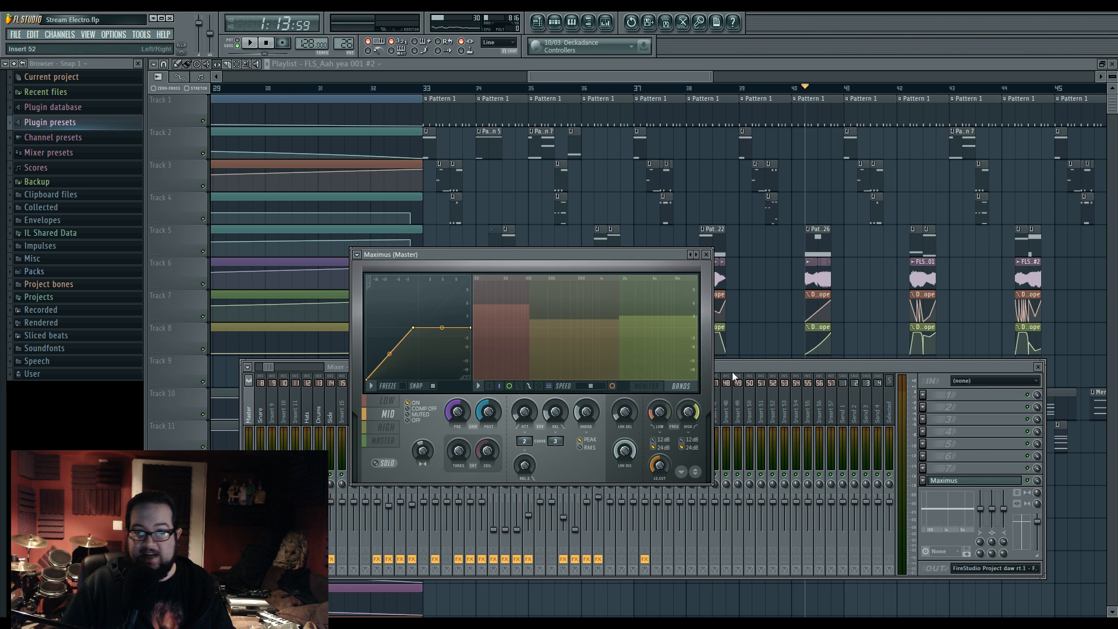
{"action": "right_click", "coordinate": [692, 255]}
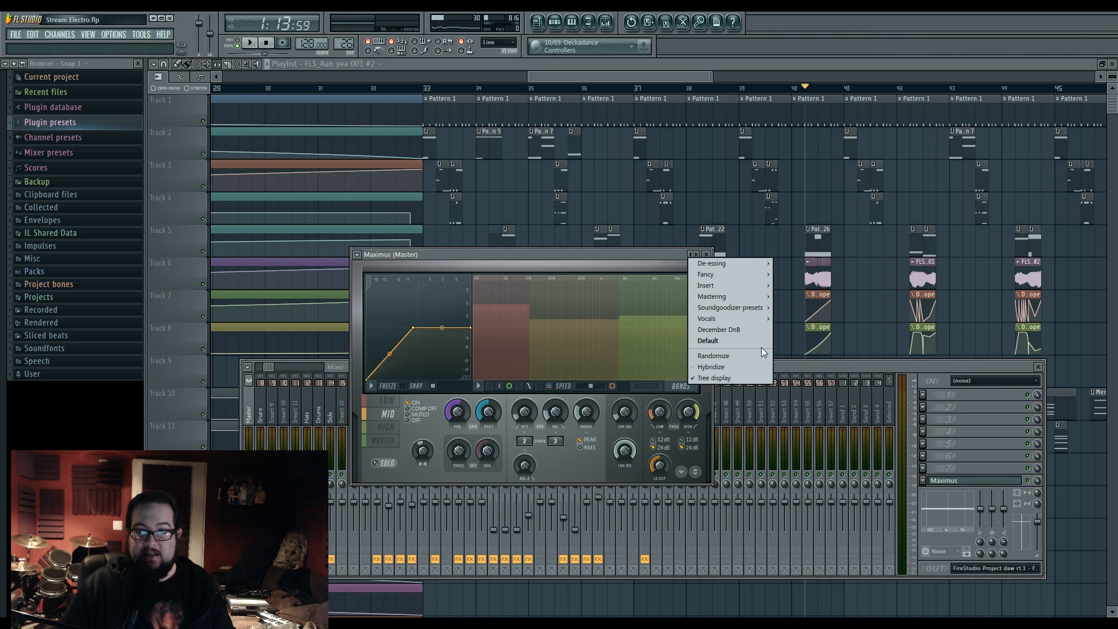
{"action": "mouse_move", "coordinate": [757, 306]}
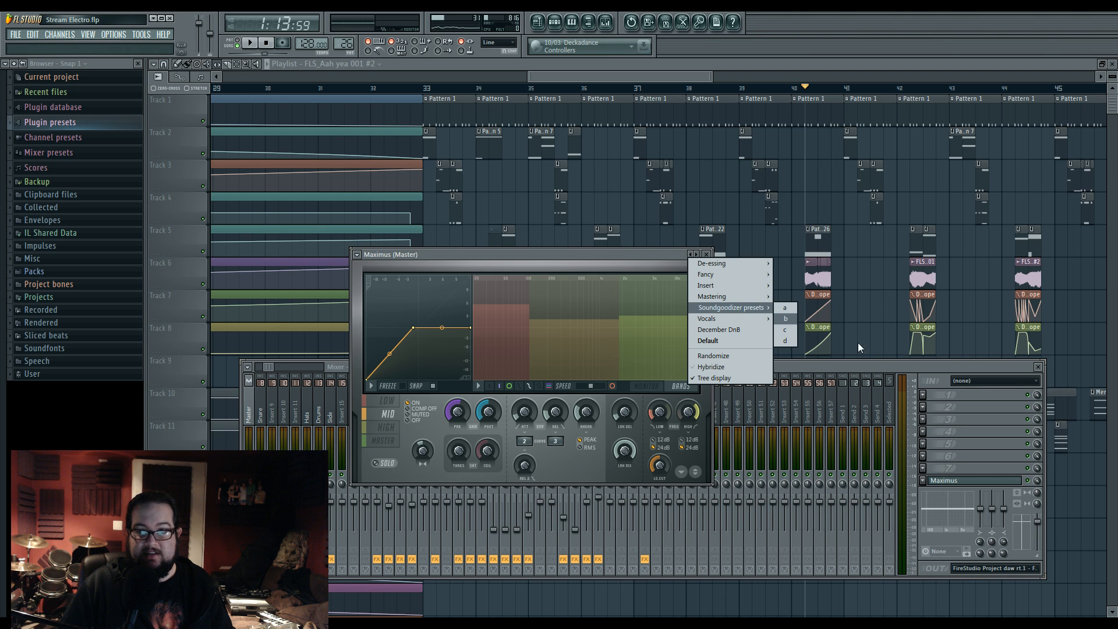
{"action": "left_click", "coordinate": [846, 368]}
{"action": "key", "text": "F12"}
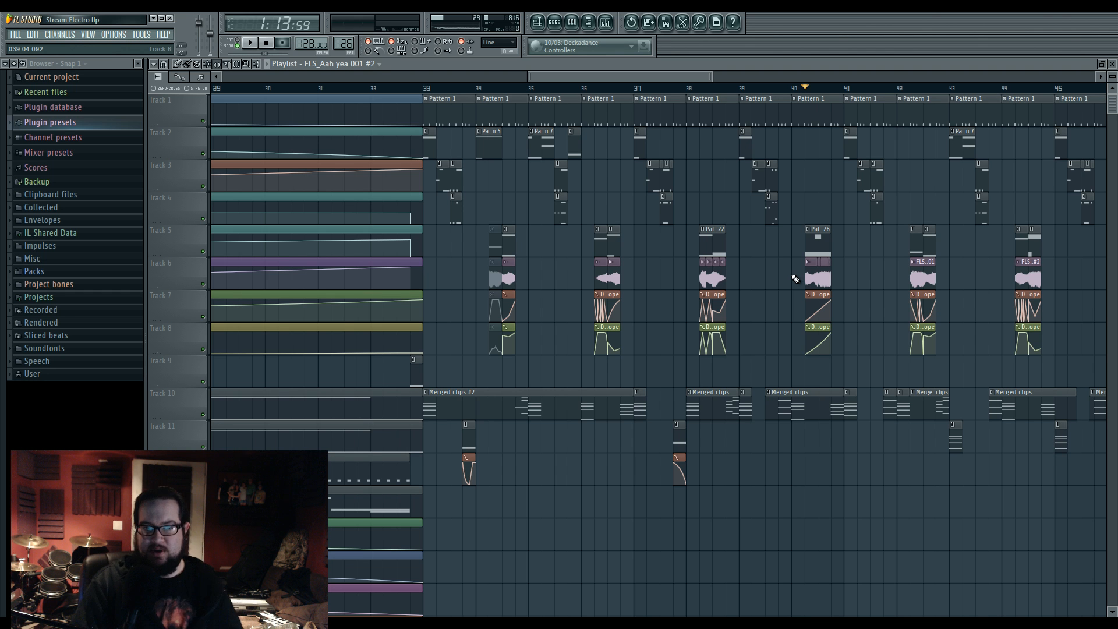
Step: Play the arrangement from the edited Pattern 26 section with the whole drop in view
{"action": "scroll", "coordinate": [800, 294], "scroll_direction": "up", "scroll_amount": 4}
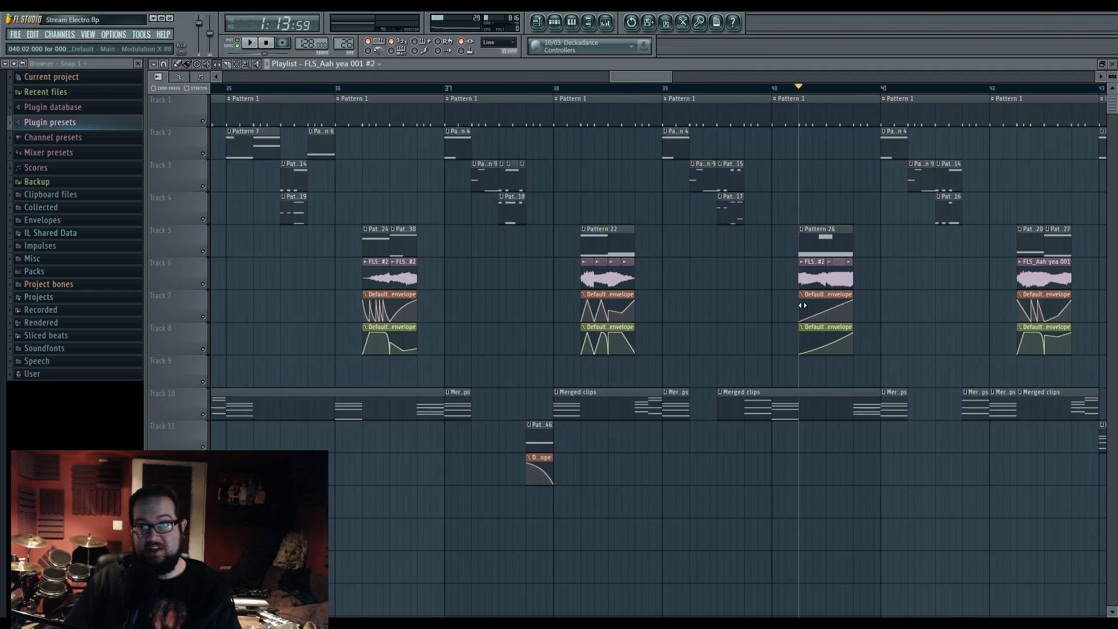
{"action": "scroll", "coordinate": [799, 299], "scroll_direction": "down", "scroll_amount": 2}
{"action": "scroll", "coordinate": [799, 300], "scroll_direction": "down", "scroll_amount": 1}
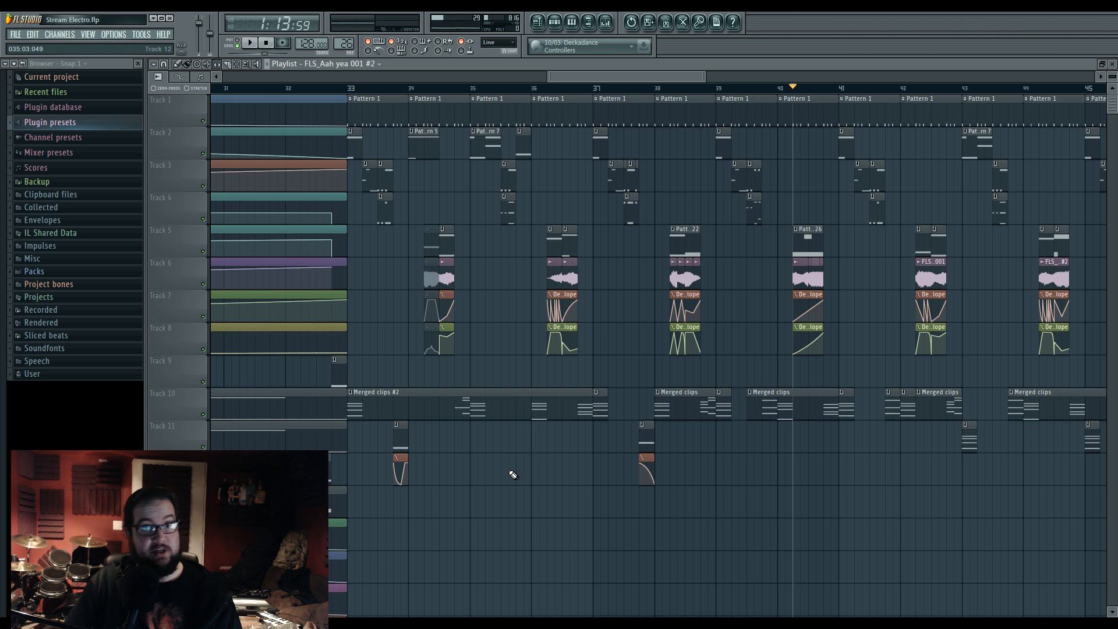
{"action": "scroll", "coordinate": [530, 471], "scroll_direction": "right", "scroll_amount": 1}
{"action": "scroll", "coordinate": [529, 471], "scroll_direction": "down", "scroll_amount": 4}
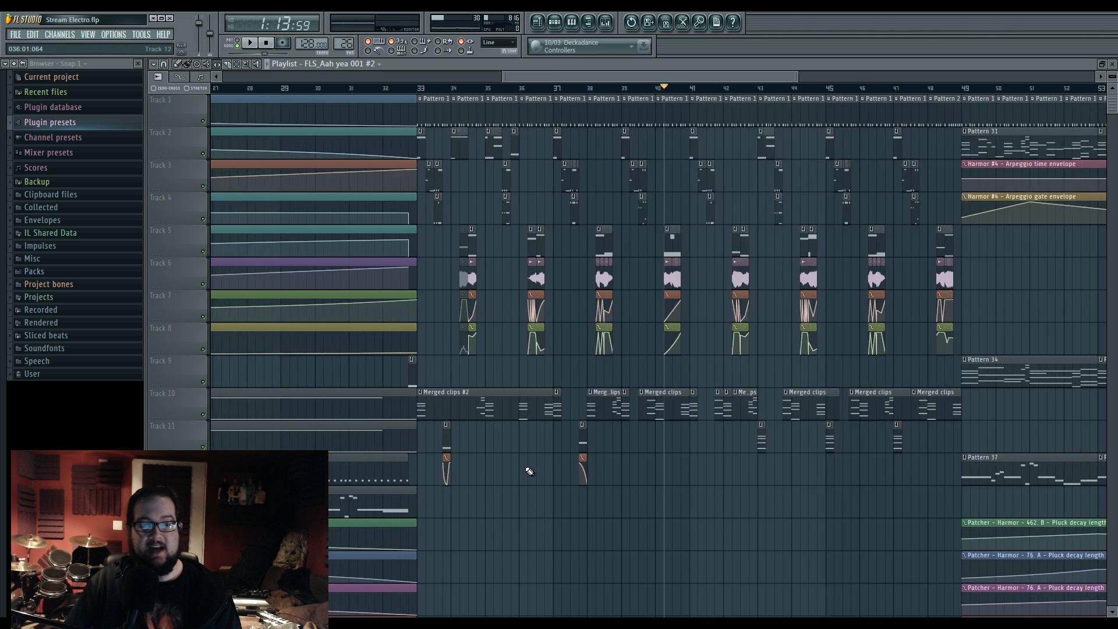
{"action": "scroll", "coordinate": [678, 512], "scroll_direction": "up", "scroll_amount": 2}
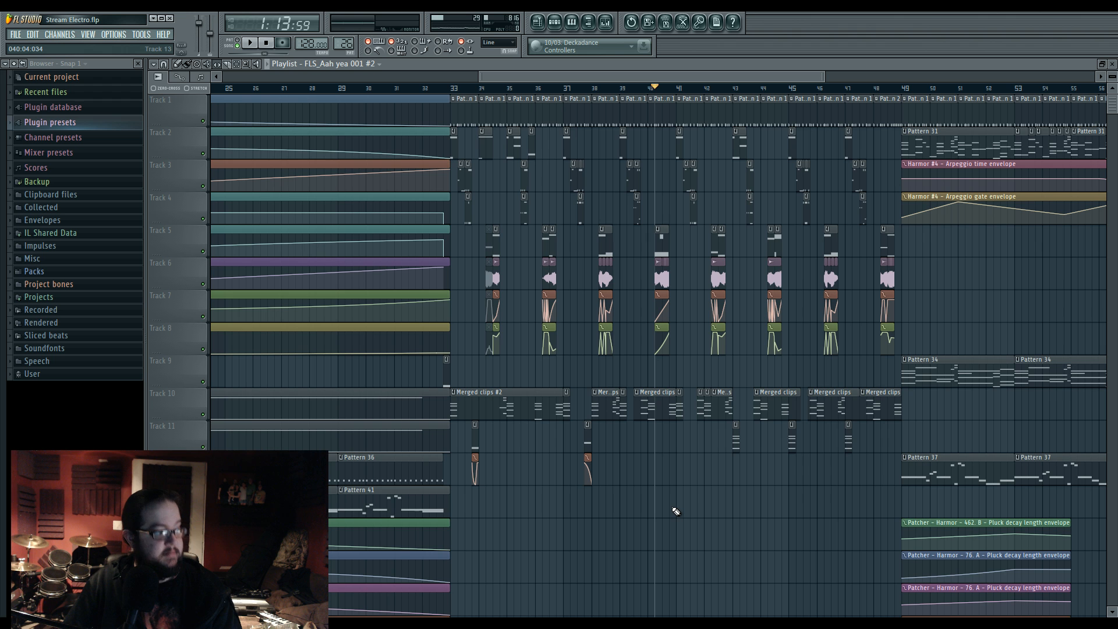
{"action": "key", "text": "space"}
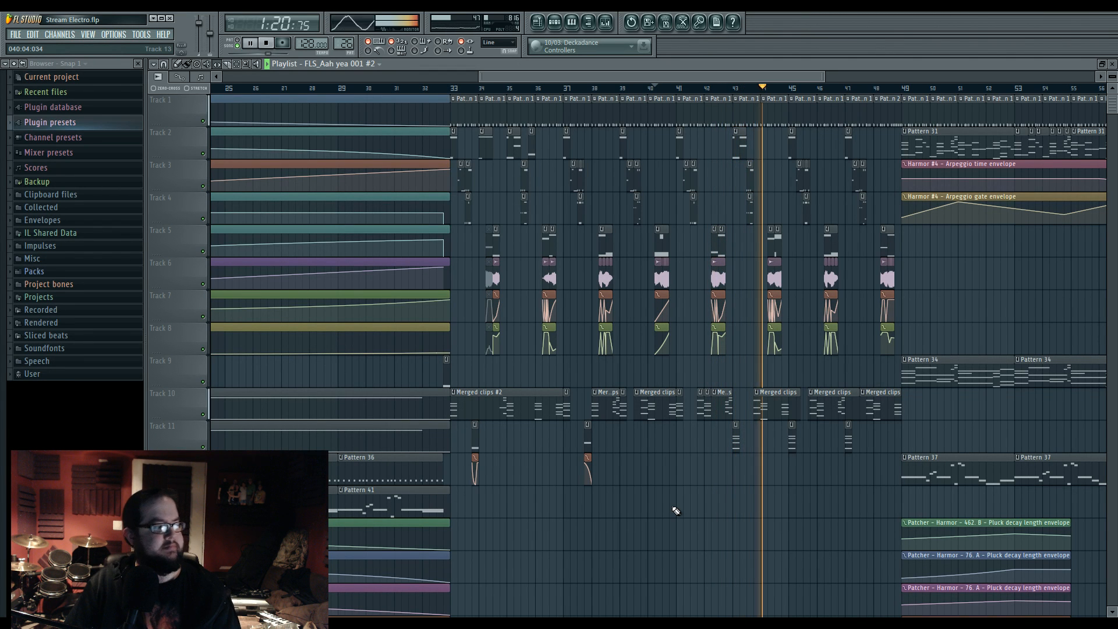
Step: Play the drop from bar 33 and listen past the Pattern 26 section to judge where another fill is needed
{"action": "scroll", "coordinate": [718, 518], "scroll_direction": "up", "scroll_amount": 3}
{"action": "key", "text": "space"}
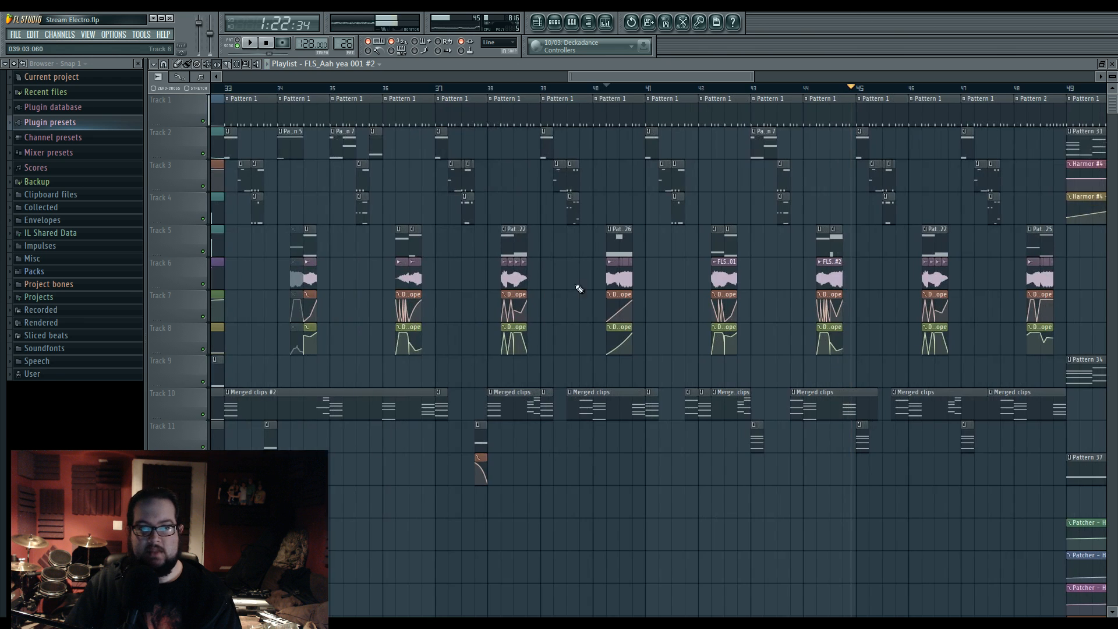
{"action": "left_click_drag", "start_coordinate": [277, 76], "coordinate": [591, 97]}
{"action": "left_click", "coordinate": [394, 90]}
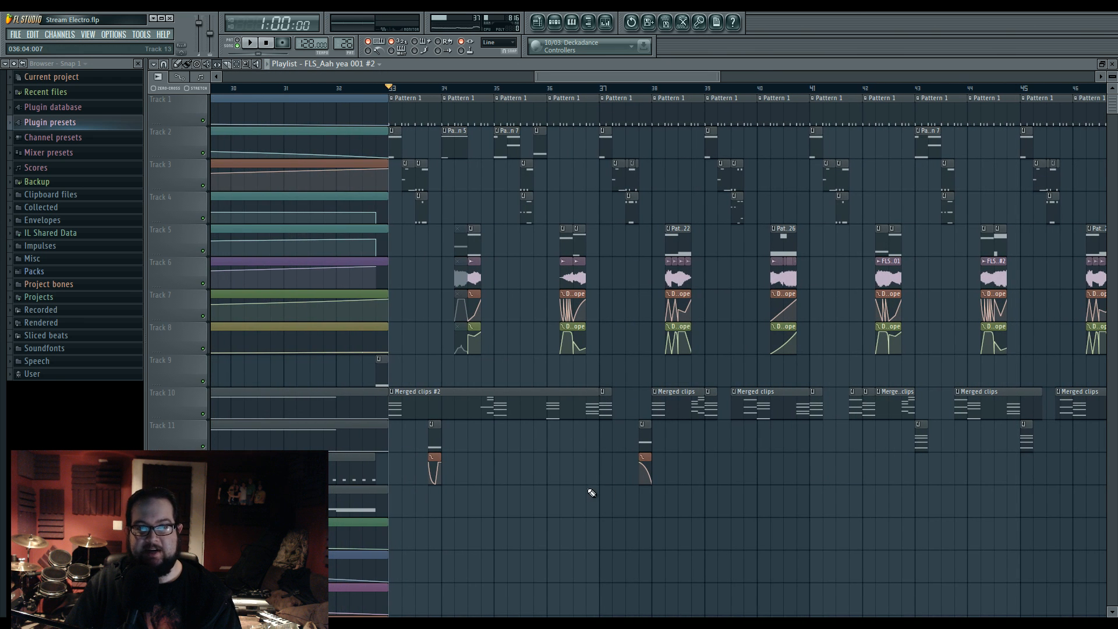
{"action": "key", "text": "alt+Tab"}
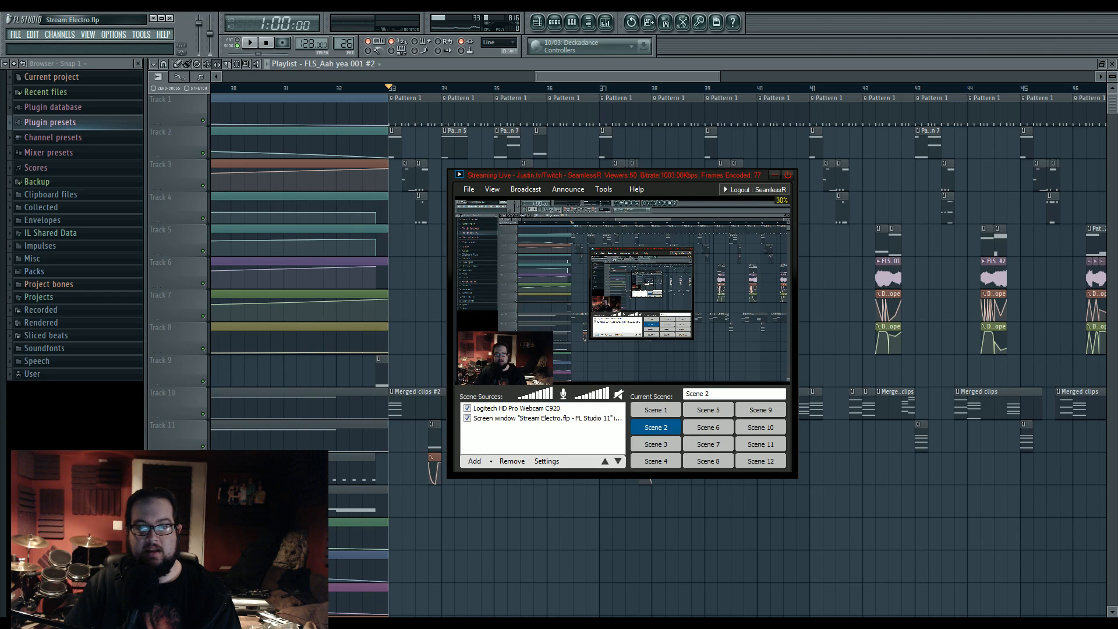
{"action": "key", "text": "alt+Tab"}
{"action": "key", "text": "space"}
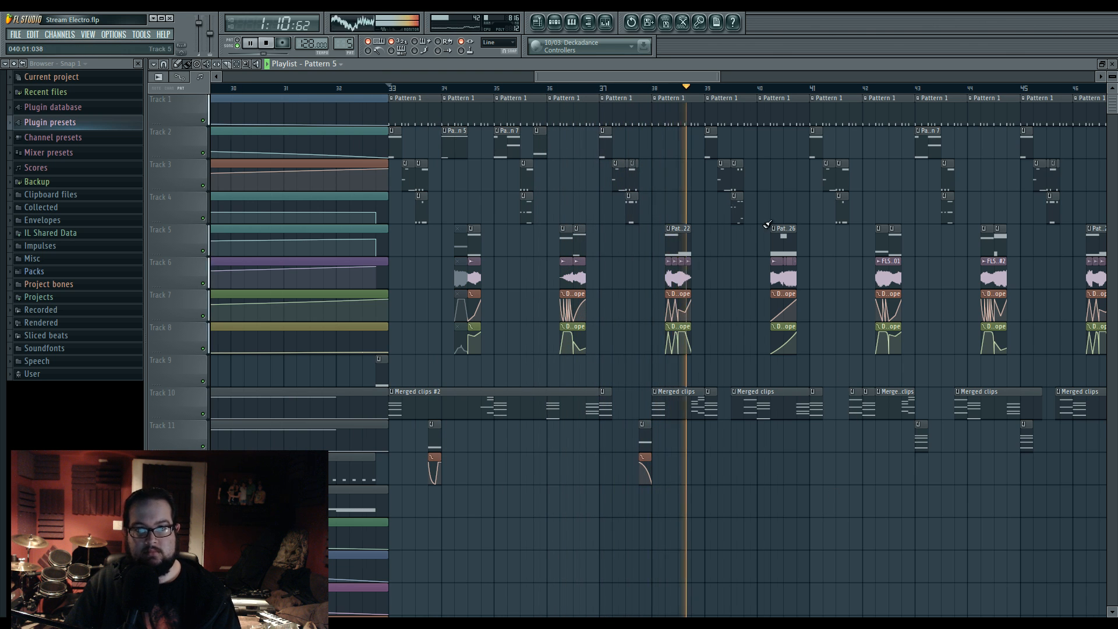
{"action": "scroll", "coordinate": [711, 242], "scroll_direction": "up", "scroll_amount": 3}
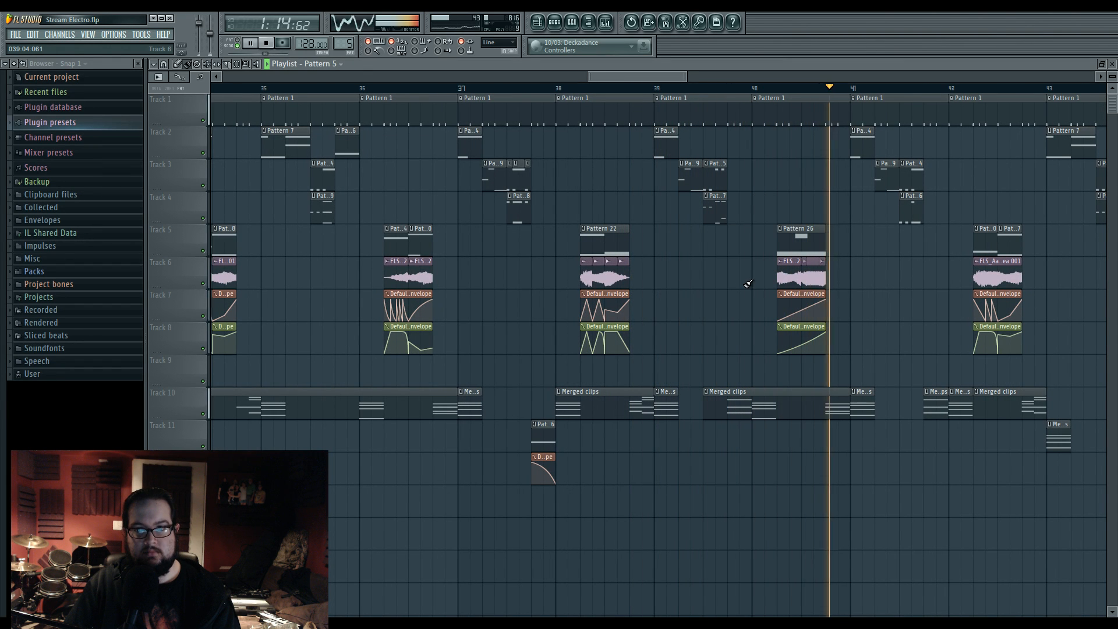
{"action": "scroll", "coordinate": [748, 283], "scroll_direction": "down", "scroll_amount": 1}
{"action": "key", "text": "space"}
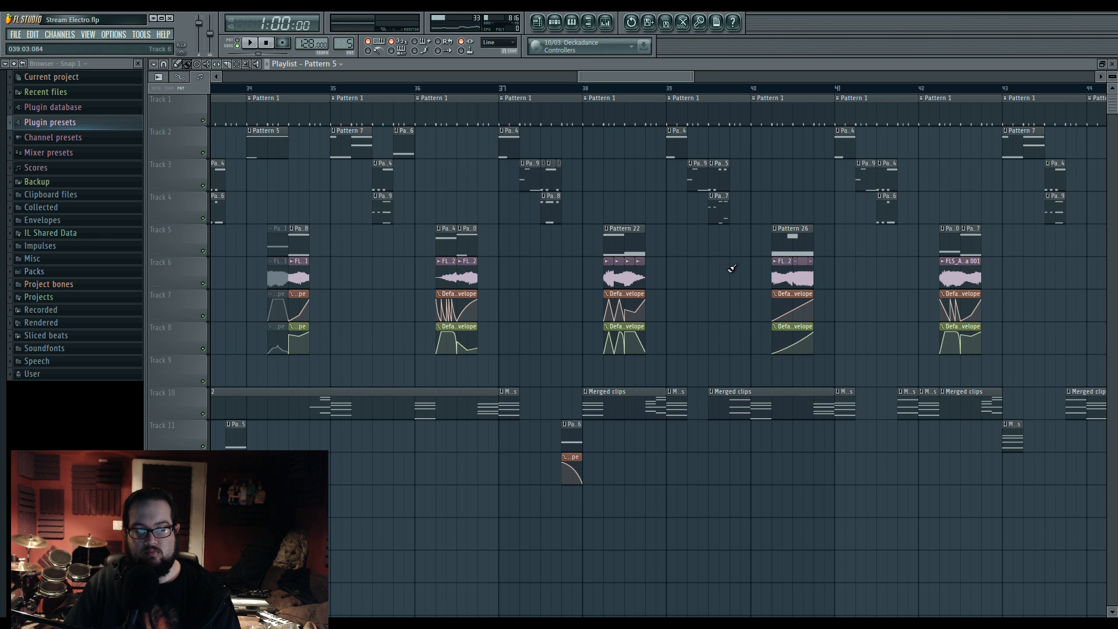
Step: Replay the section from the end of bar 35 through bar 38 to check the gap in the fills
{"action": "scroll", "coordinate": [746, 273], "scroll_direction": "left", "scroll_amount": 1}
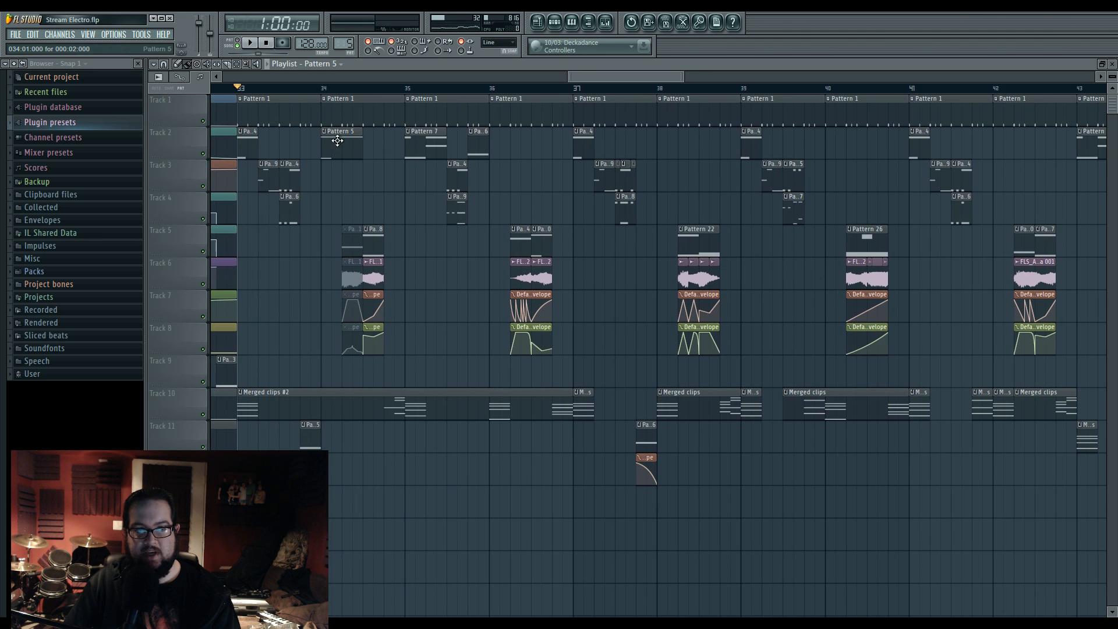
{"action": "left_click", "coordinate": [489, 91]}
{"action": "key", "text": "space"}
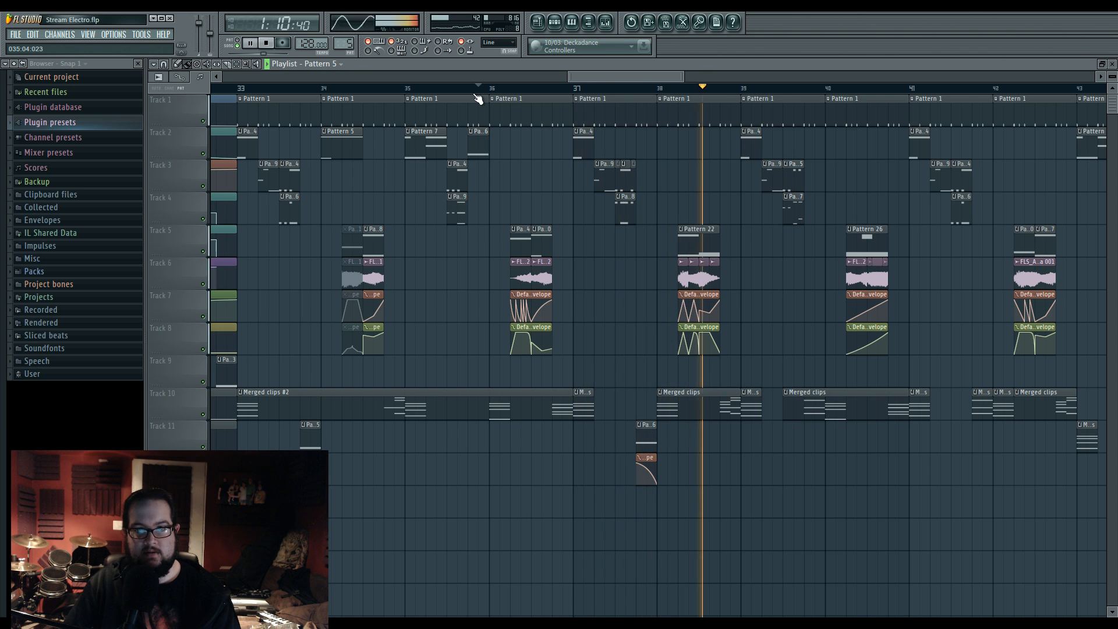
{"action": "key", "text": "space"}
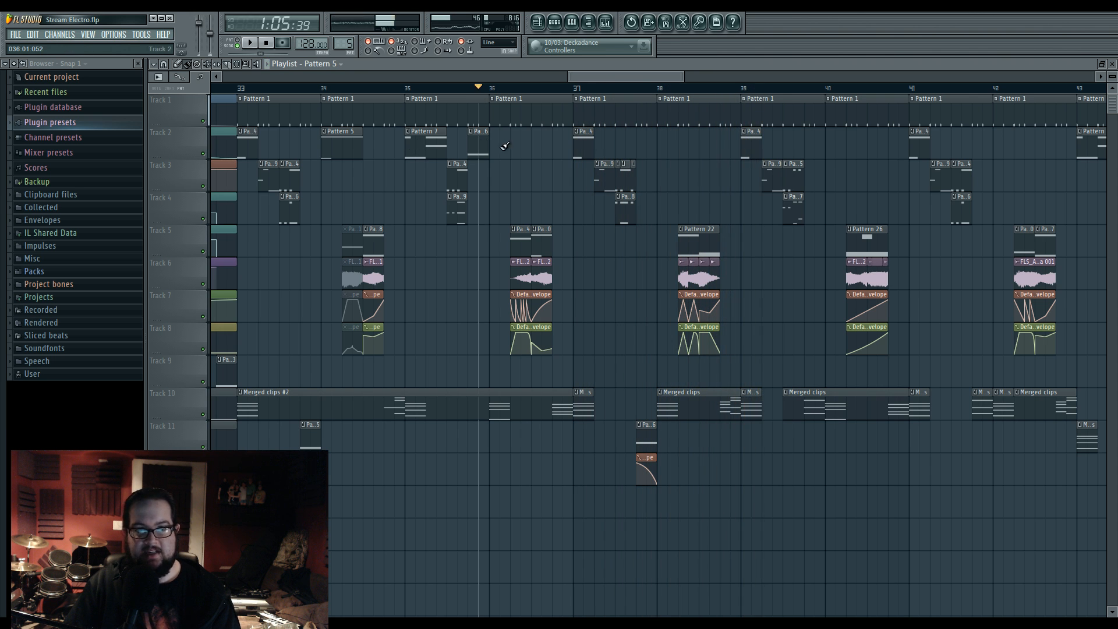
Step: Place Pattern 6 on Track 2 in the last beat before bar 39 and make the Track 10 Merged clips at bar 38 unique
{"action": "left_click", "coordinate": [724, 142]}
{"action": "scroll", "coordinate": [728, 146], "scroll_direction": "up", "scroll_amount": 3}
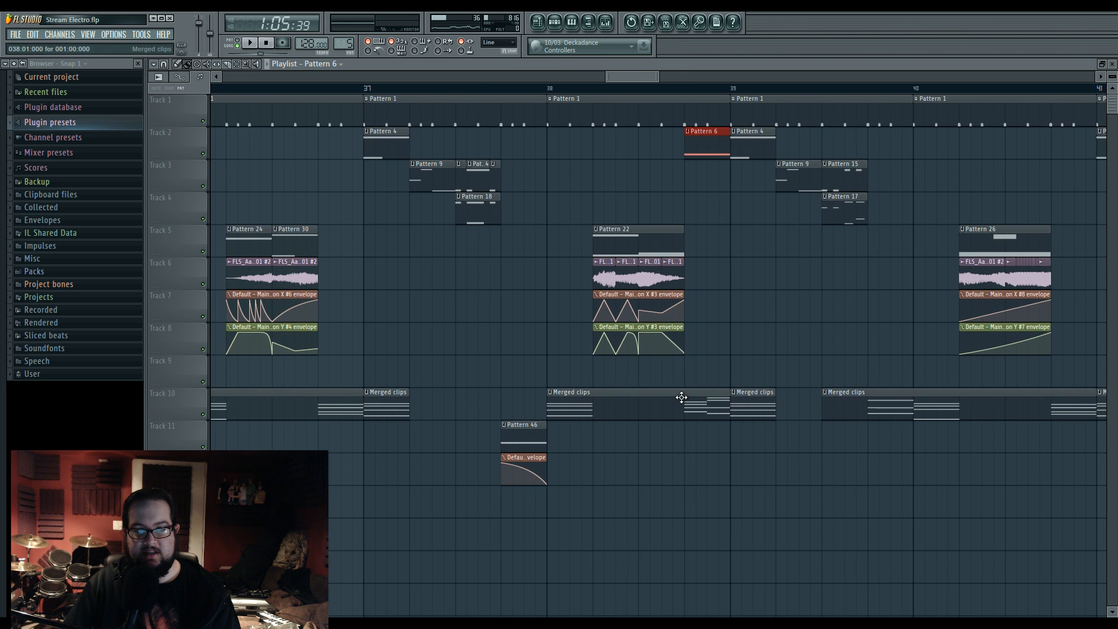
{"action": "left_click", "coordinate": [692, 412]}
{"action": "left_click", "coordinate": [550, 392]}
{"action": "left_click", "coordinate": [599, 456]}
{"action": "double_click", "coordinate": [706, 407]}
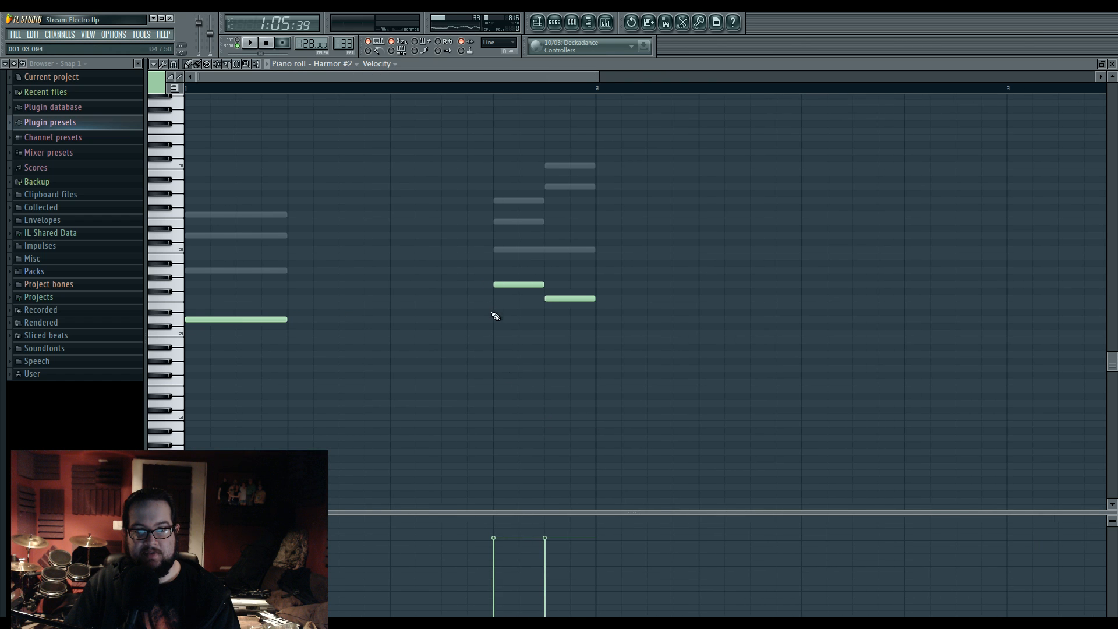
{"action": "key", "text": "F5"}
Step: Make the new Pattern 6 clip unique and turn its note into two half-beat notes, G5 followed by F5
{"action": "left_click", "coordinate": [687, 132]}
{"action": "left_click", "coordinate": [737, 196]}
{"action": "double_click", "coordinate": [706, 145]}
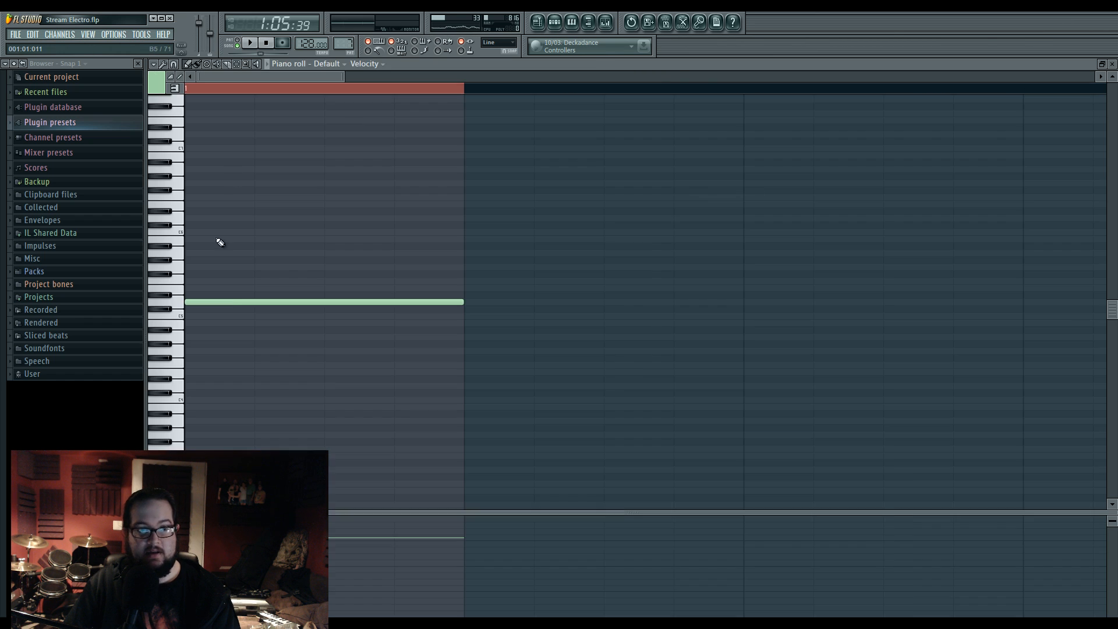
{"action": "left_click_drag", "start_coordinate": [222, 299], "coordinate": [222, 263]}
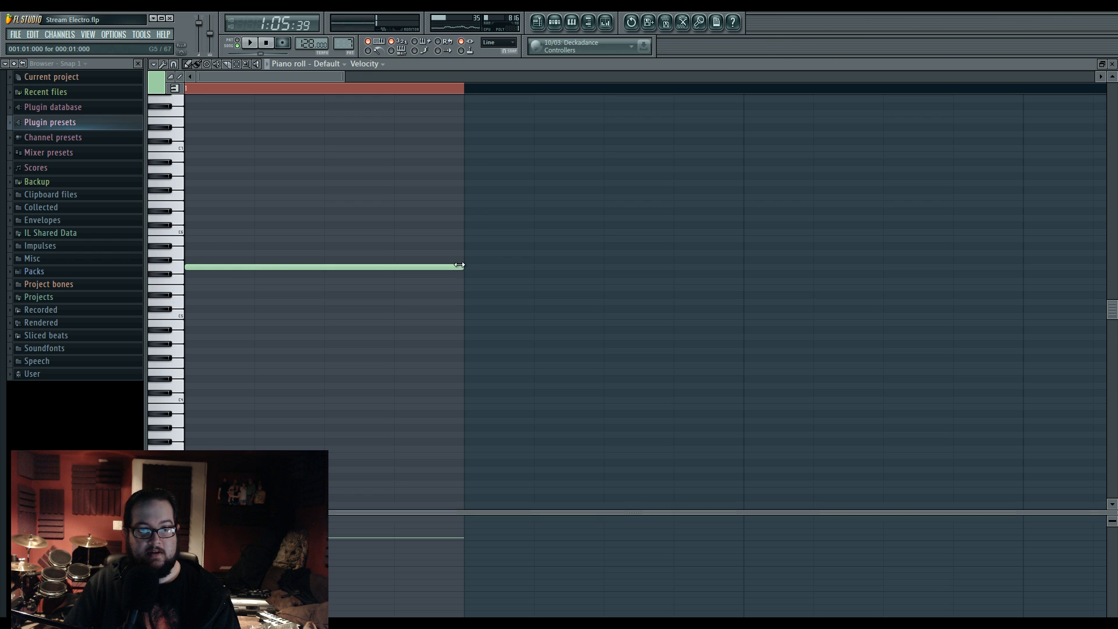
{"action": "left_click_drag", "start_coordinate": [463, 268], "coordinate": [340, 277]}
{"action": "left_click", "coordinate": [325, 280]}
Step: Play the arrangement from bar 38 to hear the two-note fill
{"action": "left_click", "coordinate": [537, 22]}
{"action": "key", "text": "space"}
{"action": "left_click", "coordinate": [686, 88]}
{"action": "left_click", "coordinate": [548, 88]}
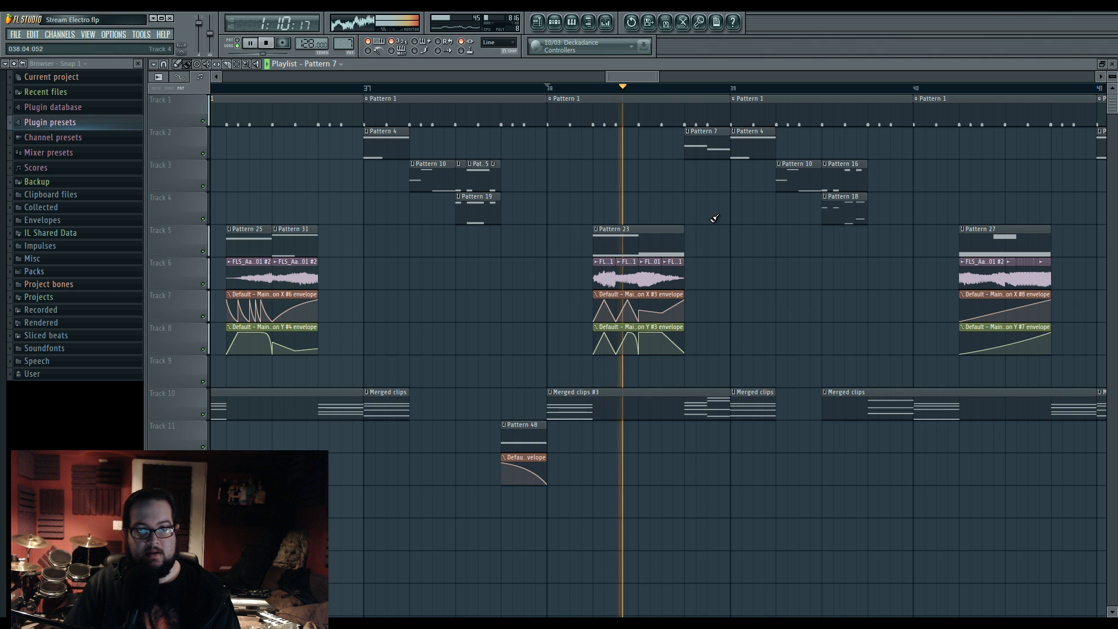
Step: Try both notes of the fill two octaves lower and replay the section
{"action": "key", "text": "F7"}
{"action": "key", "text": "space"}
{"action": "key", "text": "ctrl+Down"}
{"action": "key", "text": "ctrl+Down"}
{"action": "key", "text": "space"}
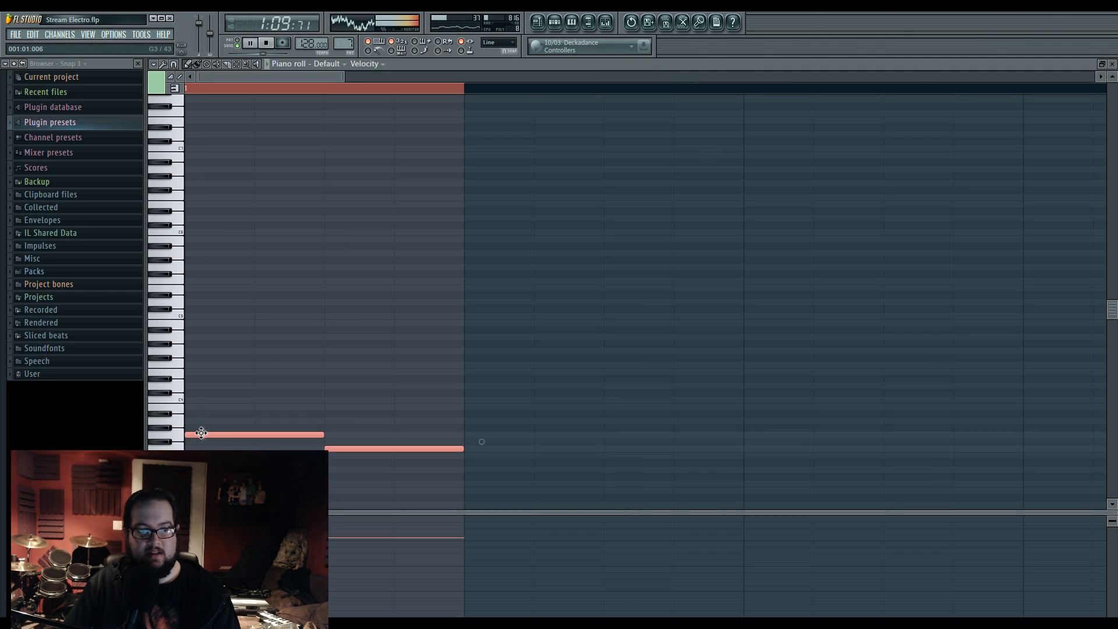
{"action": "key", "text": "space"}
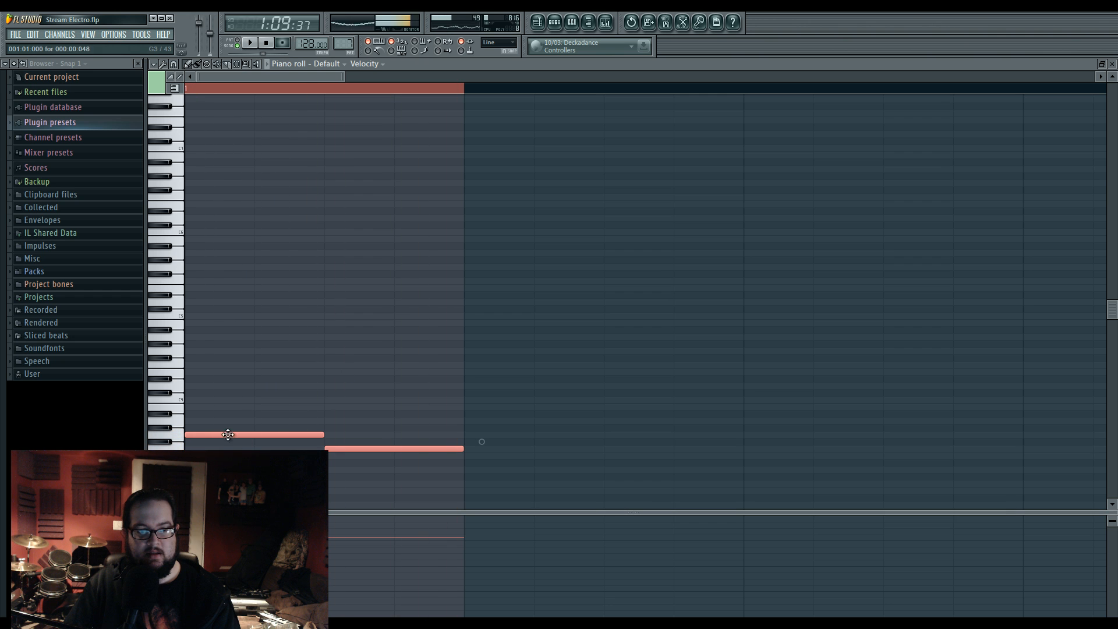
Step: Replace the fill's two notes with a single full-beat note on G6
{"action": "left_click_drag", "start_coordinate": [186, 440], "coordinate": [192, 181]}
{"action": "left_click", "coordinate": [290, 225]}
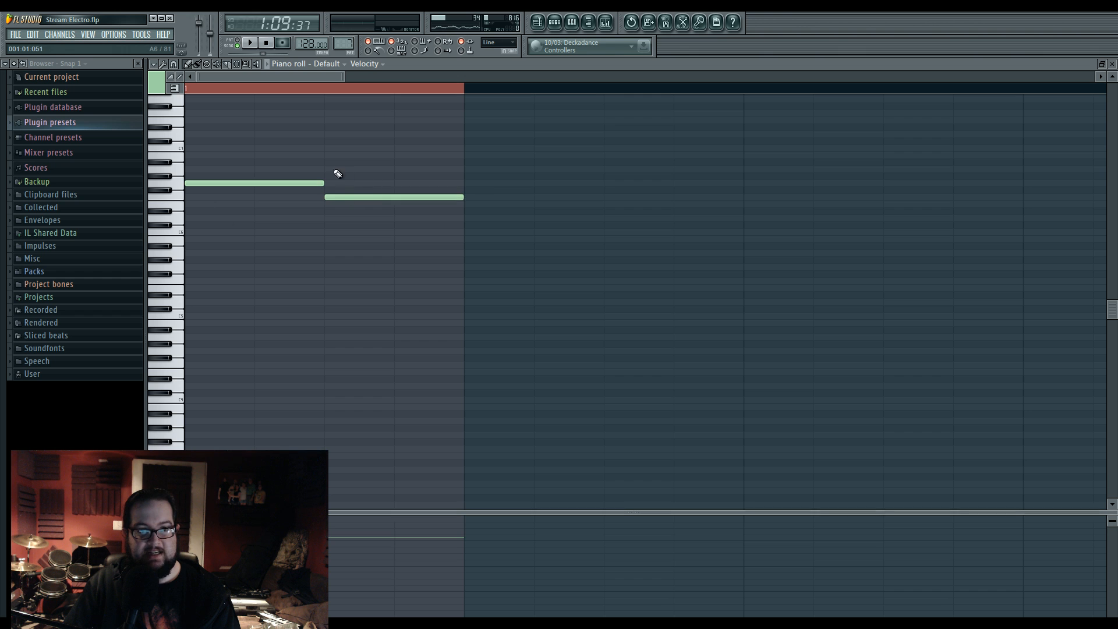
{"action": "right_click", "coordinate": [349, 197]}
{"action": "left_click_drag", "start_coordinate": [323, 183], "coordinate": [428, 185]}
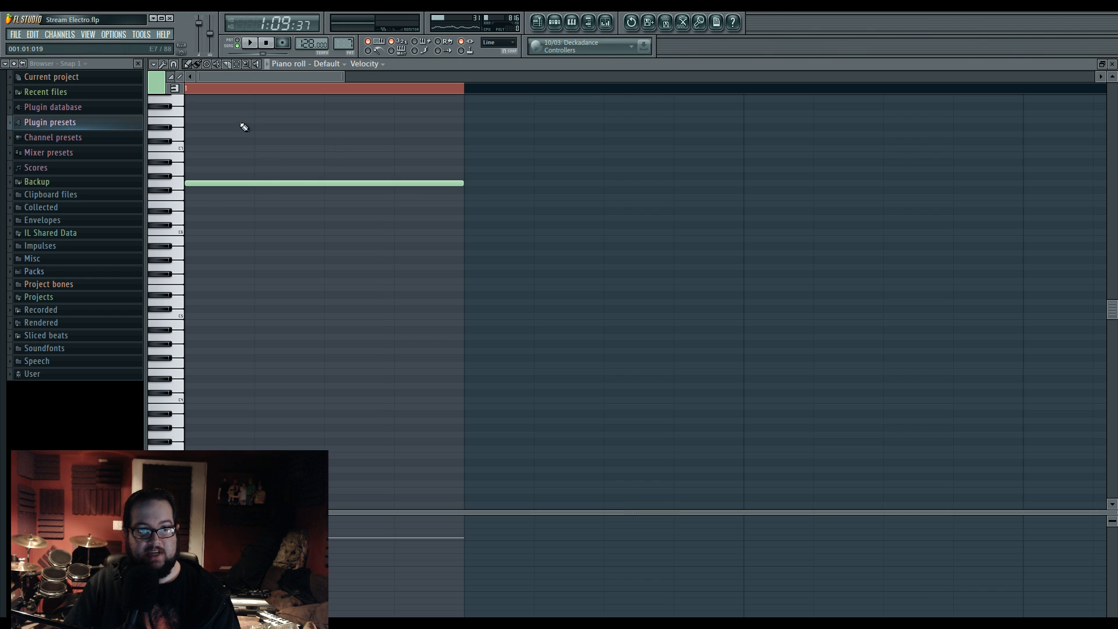
Step: Add a quarter-beat slide note two semitones below, starting a quarter beat in, and lower both notes by one octave
{"action": "left_click", "coordinate": [268, 198]}
{"action": "left_click_drag", "start_coordinate": [532, 197], "coordinate": [408, 214]}
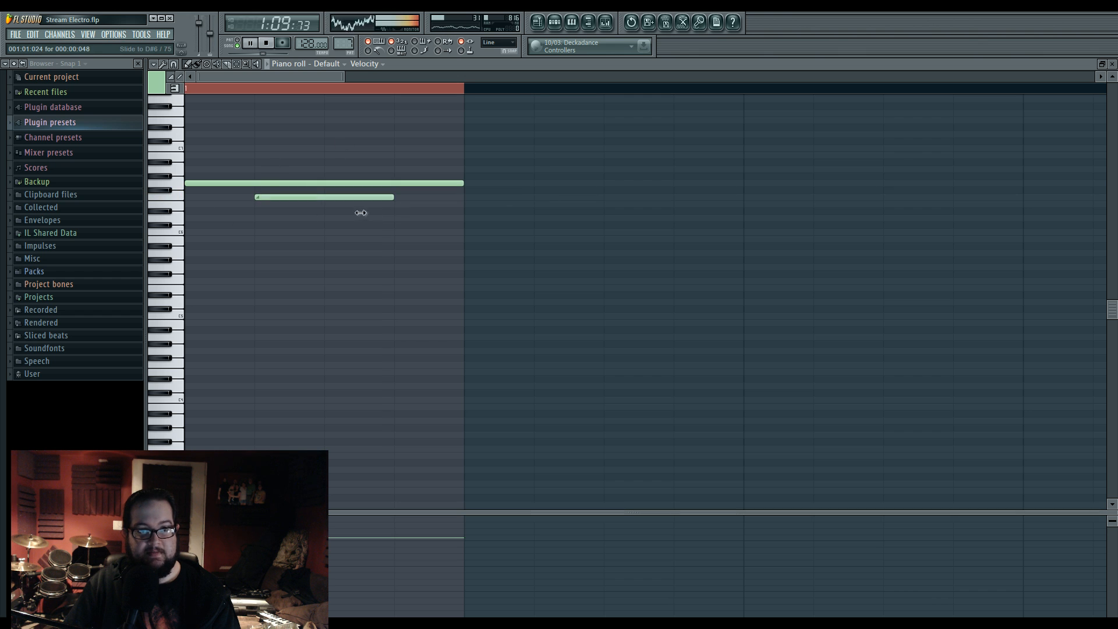
{"action": "key", "text": "space"}
{"action": "key", "text": "ctrl+a"}
{"action": "left_click_drag", "start_coordinate": [202, 183], "coordinate": [282, 318]}
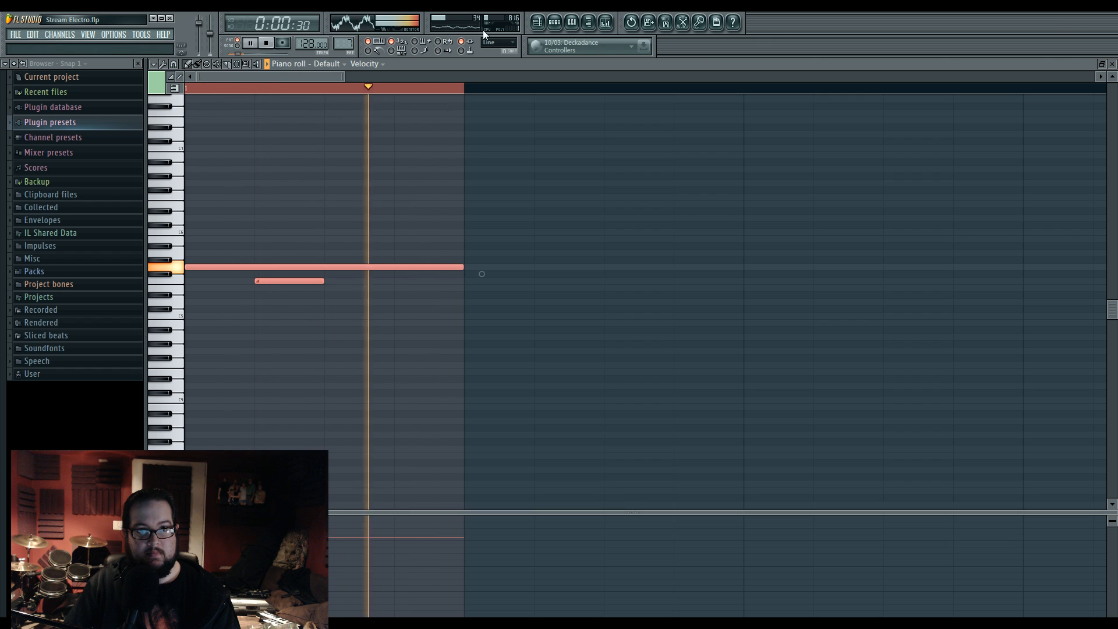
Step: Play the arrangement from bar 38 past bar 41 to judge the slide fill in context
{"action": "key", "text": "F5"}
{"action": "left_click", "coordinate": [531, 90]}
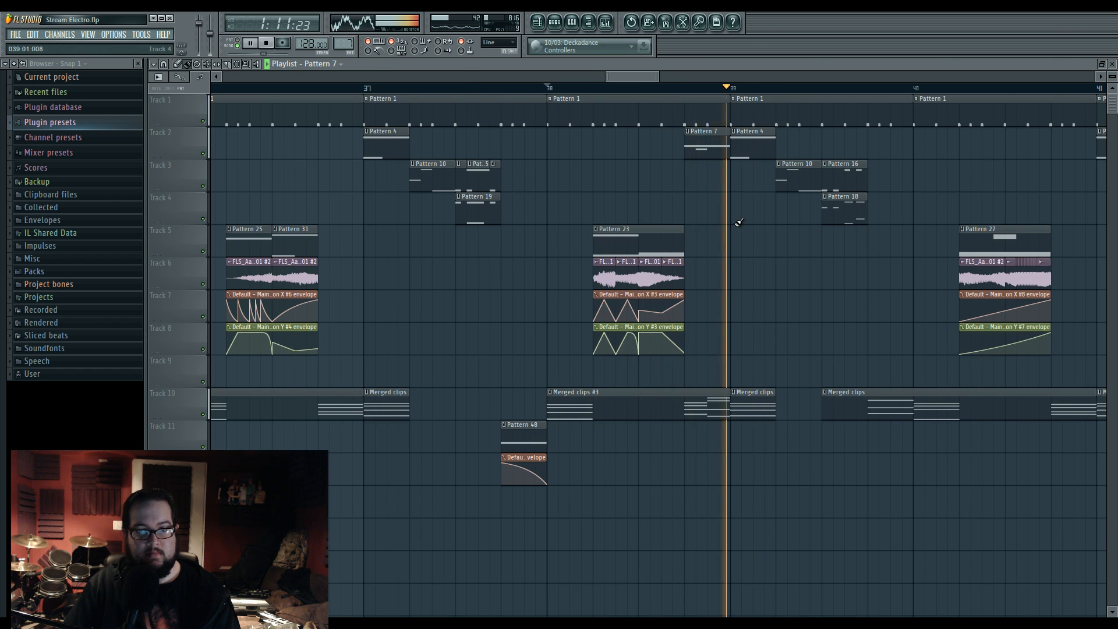
{"action": "scroll", "coordinate": [640, 244], "scroll_direction": "down", "scroll_amount": 2}
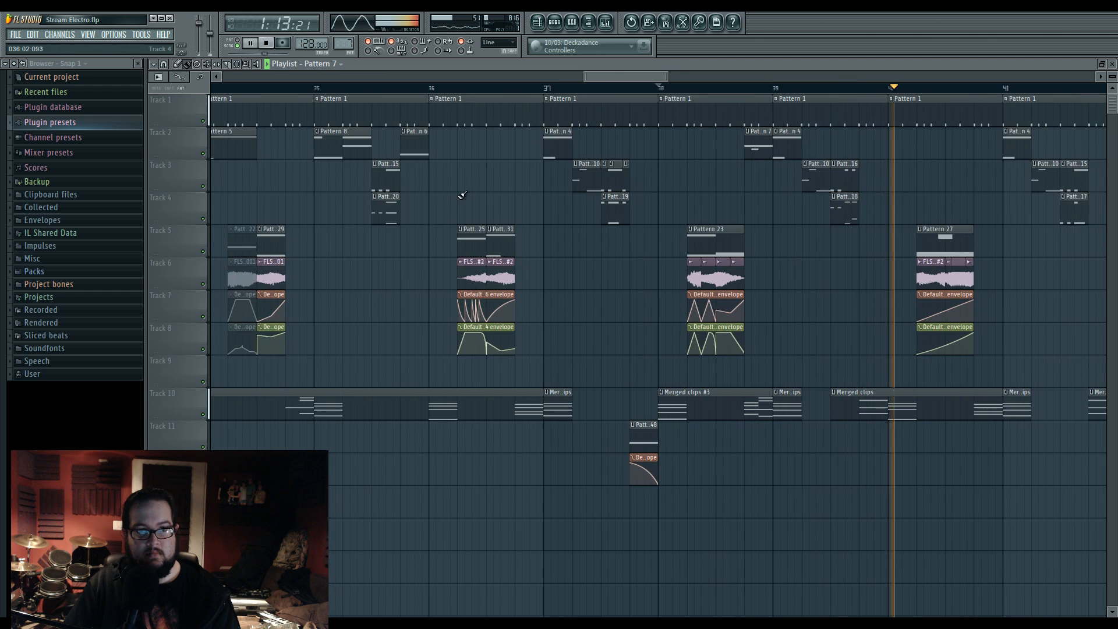
{"action": "scroll", "coordinate": [717, 175], "scroll_direction": "up", "scroll_amount": 2}
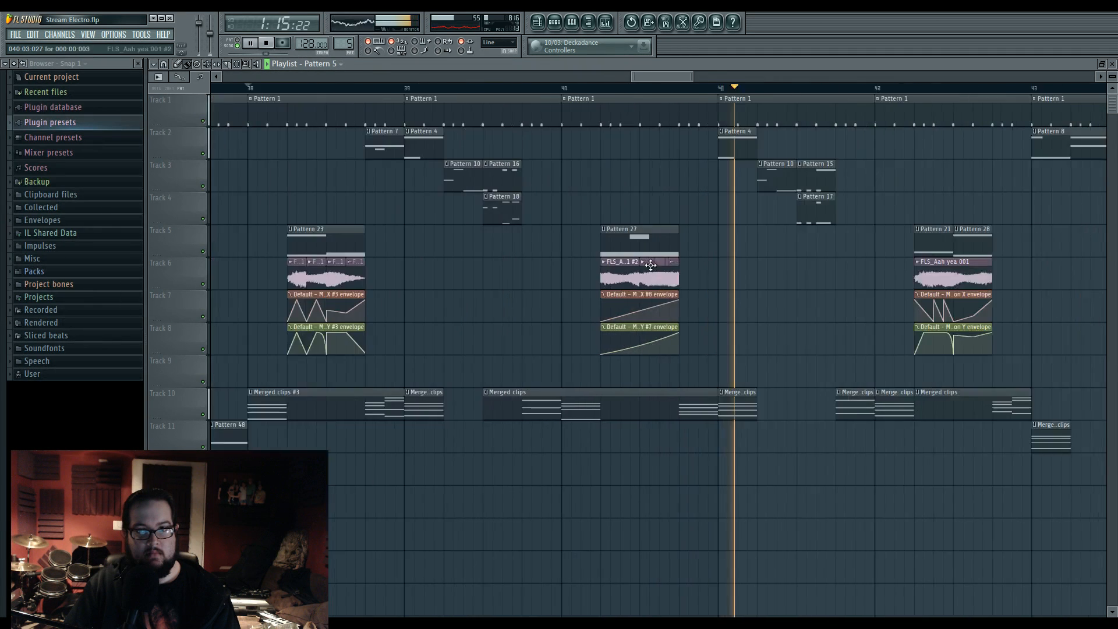
{"action": "key", "text": "space"}
{"action": "scroll", "coordinate": [676, 269], "scroll_direction": "up", "scroll_amount": 3}
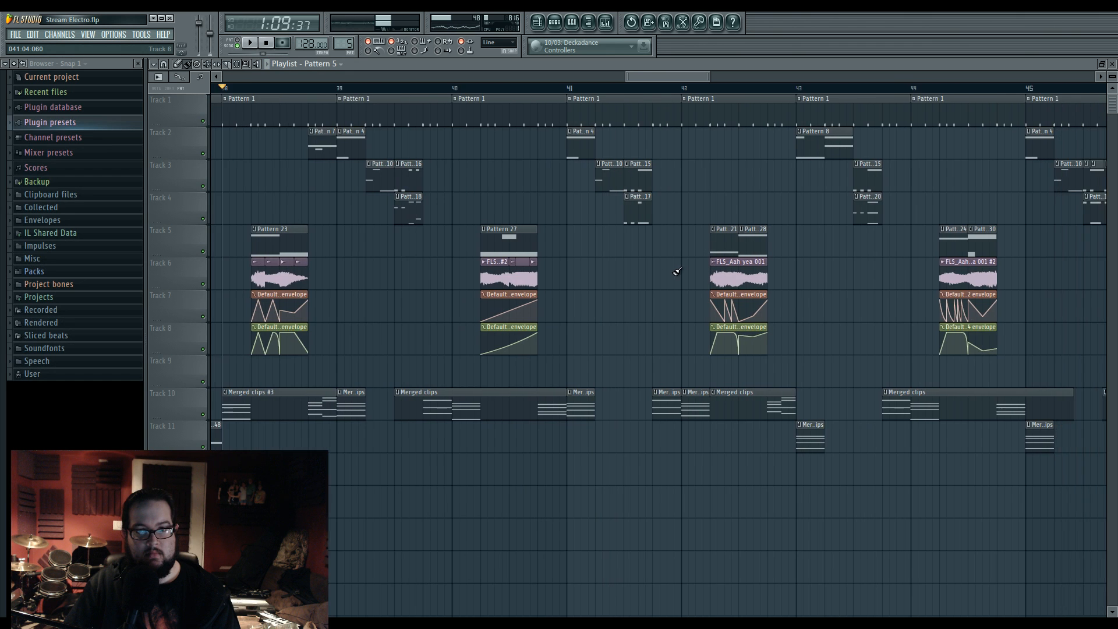
{"action": "scroll", "coordinate": [675, 269], "scroll_direction": "down", "scroll_amount": 2}
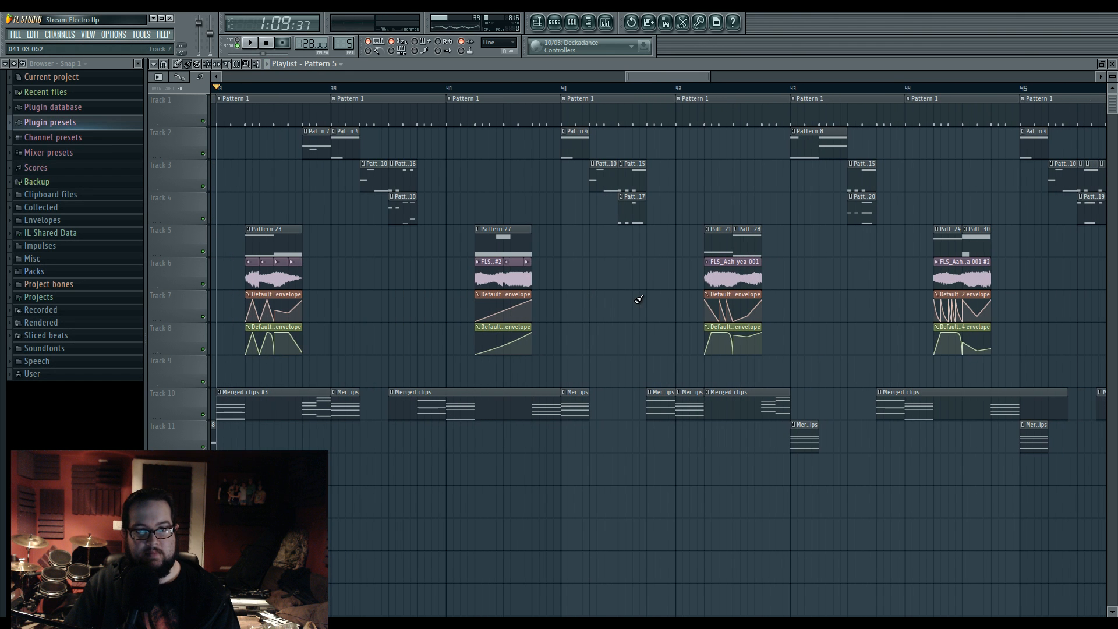
Step: Place Pattern 5 on Track 2 at beat 4 of bar 41 and inspect the chord notes of the Merged clips below it
{"action": "left_click", "coordinate": [657, 144]}
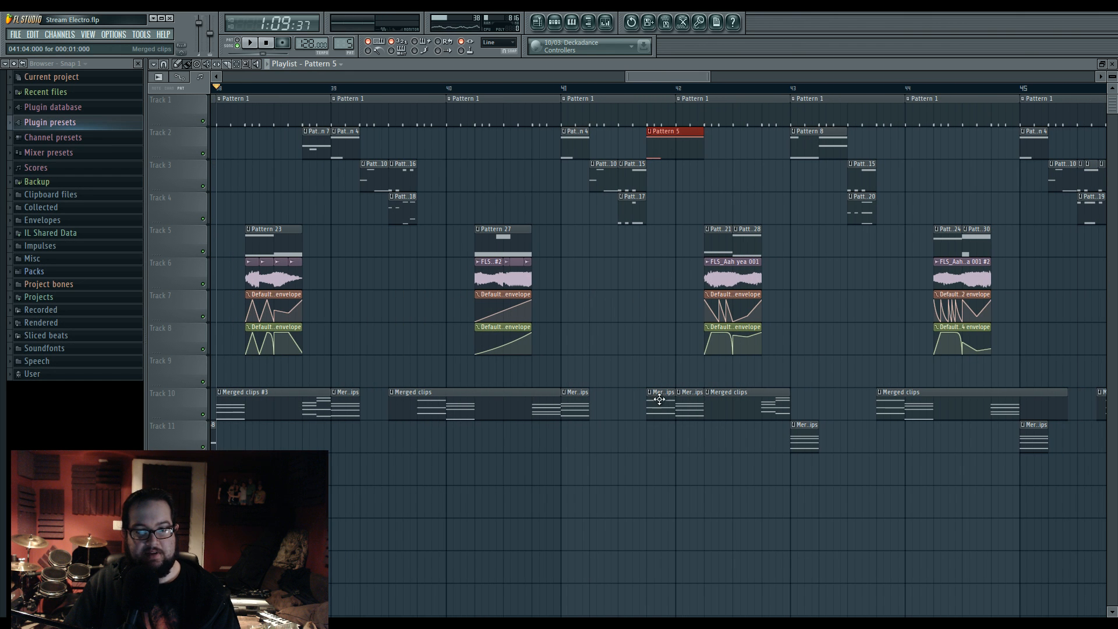
{"action": "key", "text": "F7"}
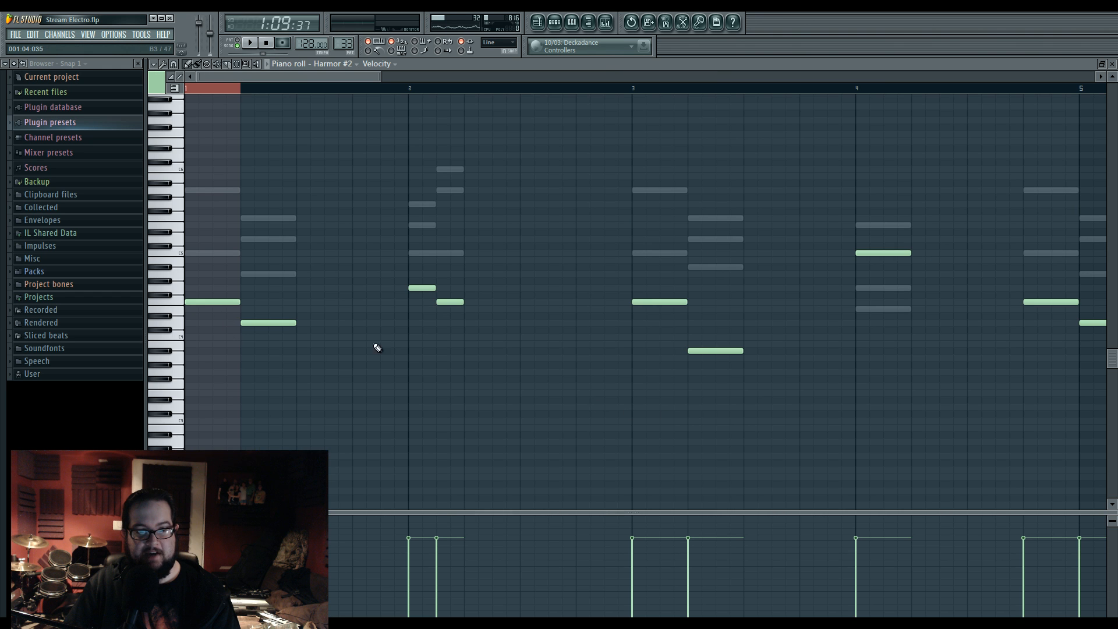
{"action": "left_click", "coordinate": [536, 24]}
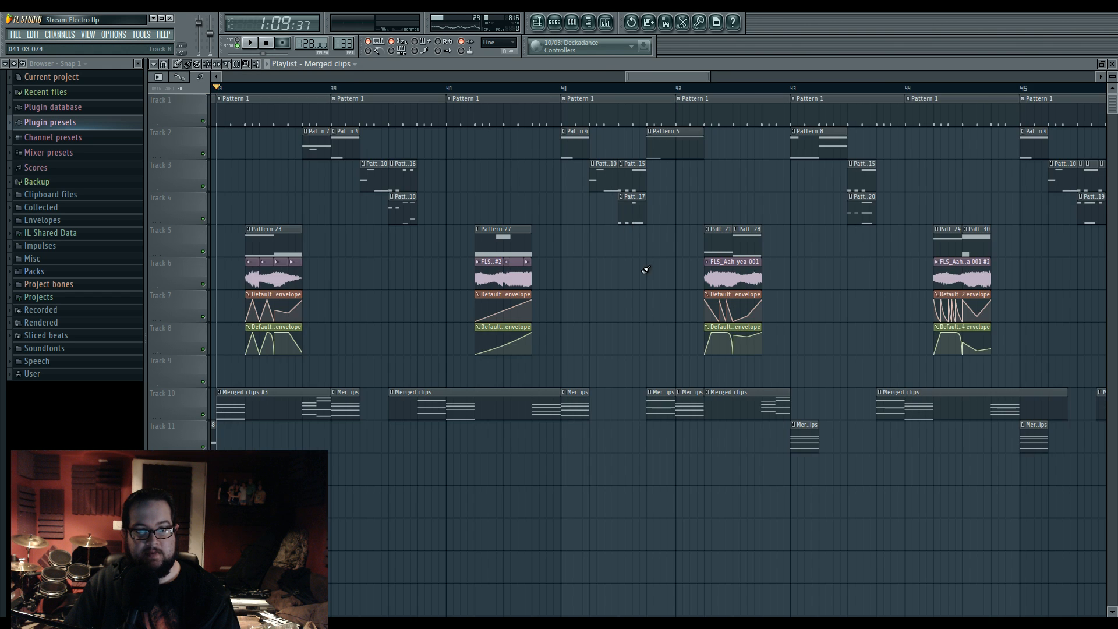
{"action": "scroll", "coordinate": [681, 373], "scroll_direction": "up", "scroll_amount": 2}
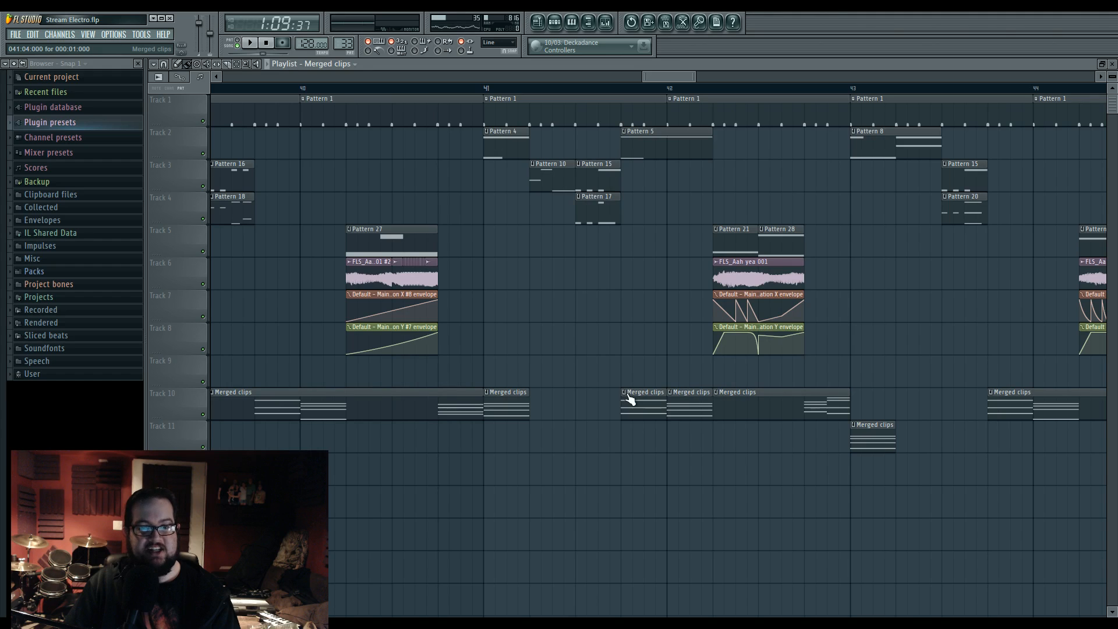
Step: Replace the two one-beat Merged clips from beat 4 of bar 41 on Track 10 with one unique two-beat clip
{"action": "left_click", "coordinate": [629, 392]}
{"action": "right_click", "coordinate": [687, 402]}
{"action": "left_click_drag", "start_coordinate": [663, 404], "coordinate": [697, 405]}
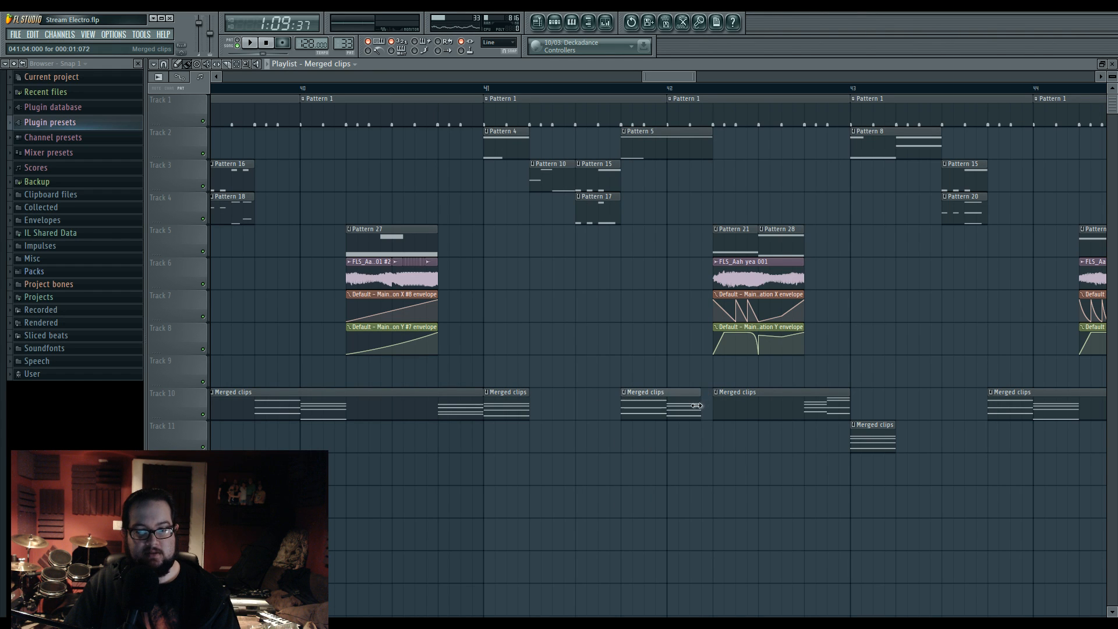
{"action": "left_click", "coordinate": [625, 393]}
{"action": "left_click", "coordinate": [661, 462]}
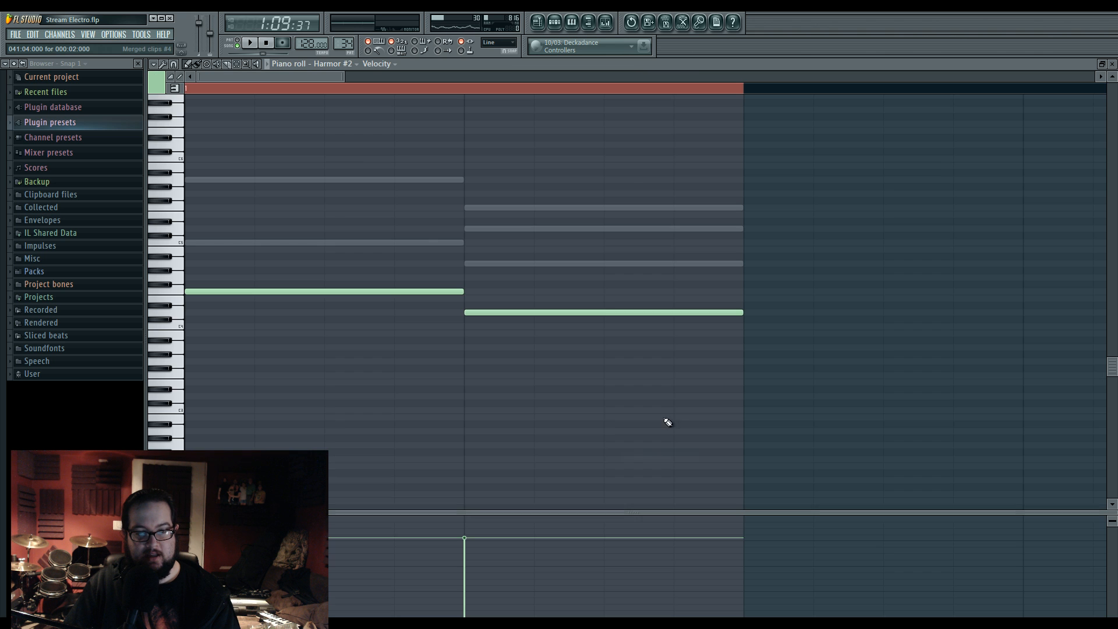
{"action": "left_click", "coordinate": [538, 23]}
Step: Make the new Pattern 5 clip unique and replace its opening slide with a quarter-beat D4 slide ending the first beat
{"action": "left_click", "coordinate": [624, 131]}
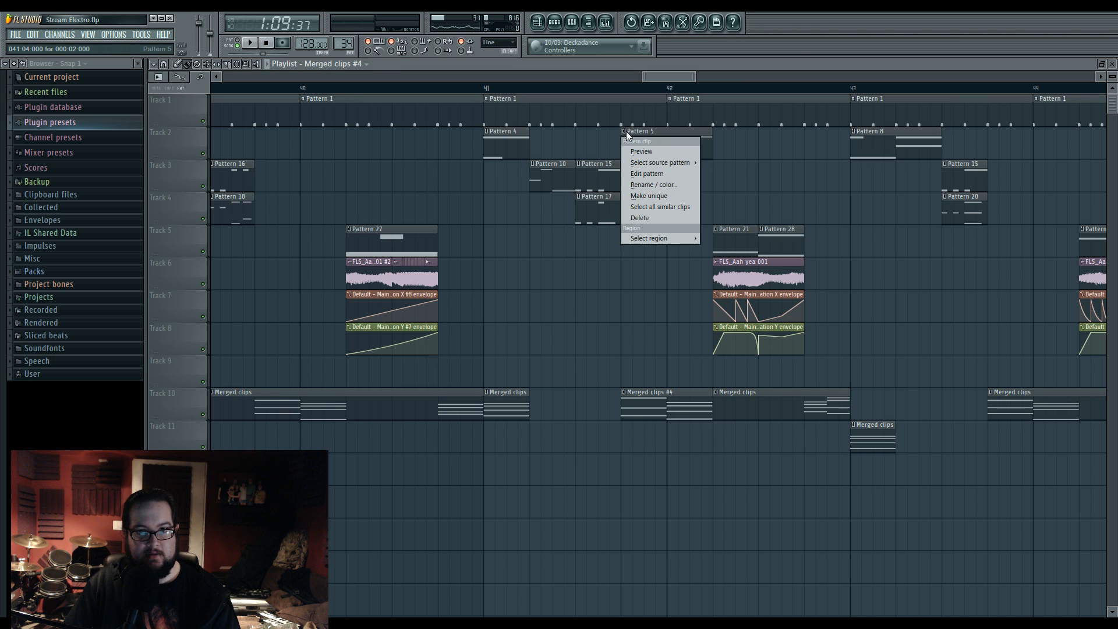
{"action": "left_click", "coordinate": [655, 197]}
{"action": "double_click", "coordinate": [659, 150]}
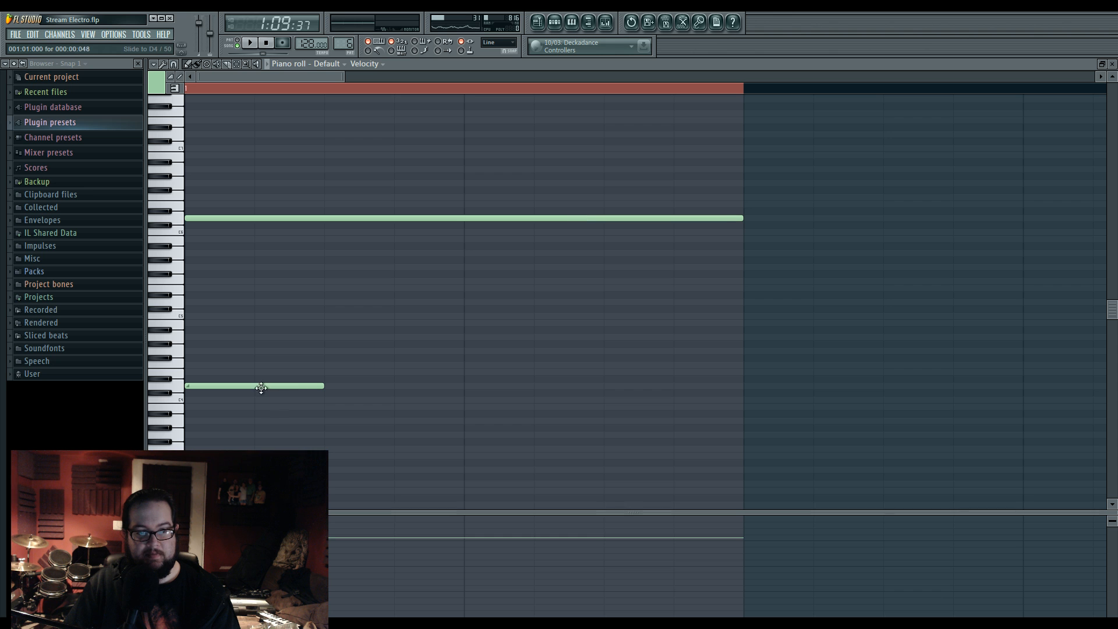
{"action": "left_click_drag", "start_coordinate": [251, 387], "coordinate": [251, 370]}
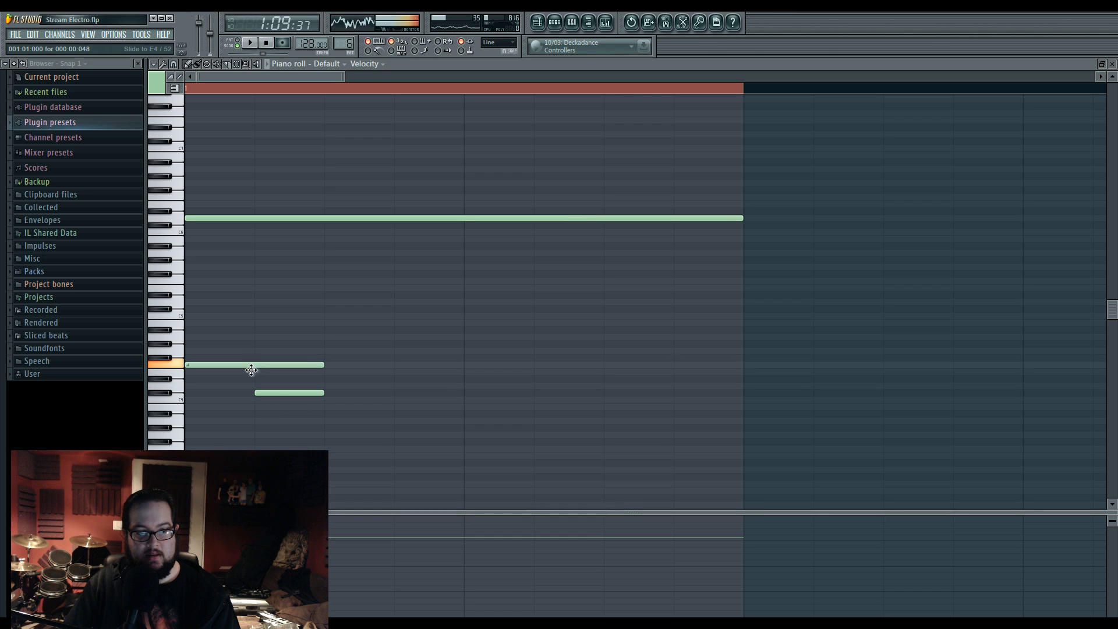
{"action": "left_click_drag", "start_coordinate": [361, 387], "coordinate": [498, 396]}
{"action": "right_click", "coordinate": [312, 365]}
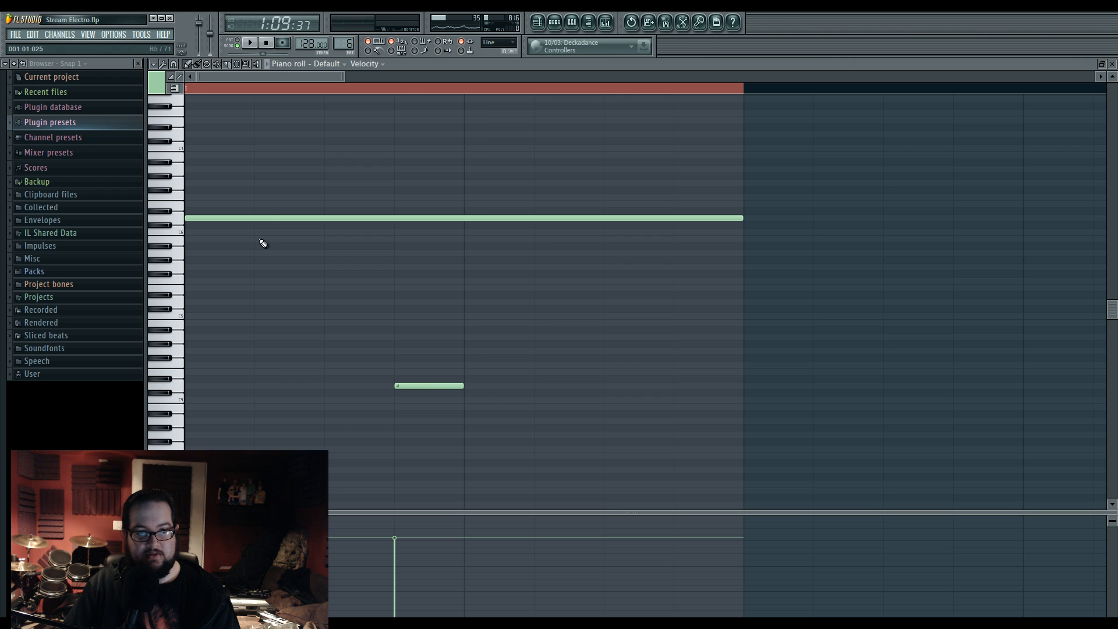
Step: Play the arrangement from bar 41 to judge the edited Pattern 6 slide fill in context
{"action": "left_click_drag", "start_coordinate": [270, 226], "coordinate": [229, 369]}
{"action": "left_click", "coordinate": [251, 44]}
{"action": "key", "text": "F5"}
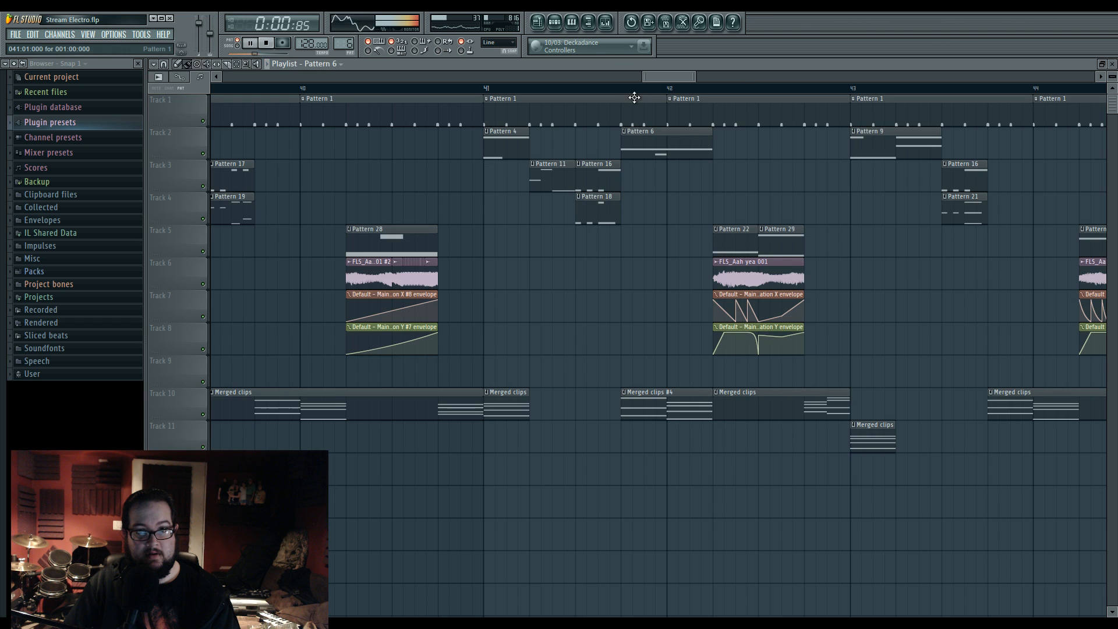
{"action": "left_click", "coordinate": [485, 90]}
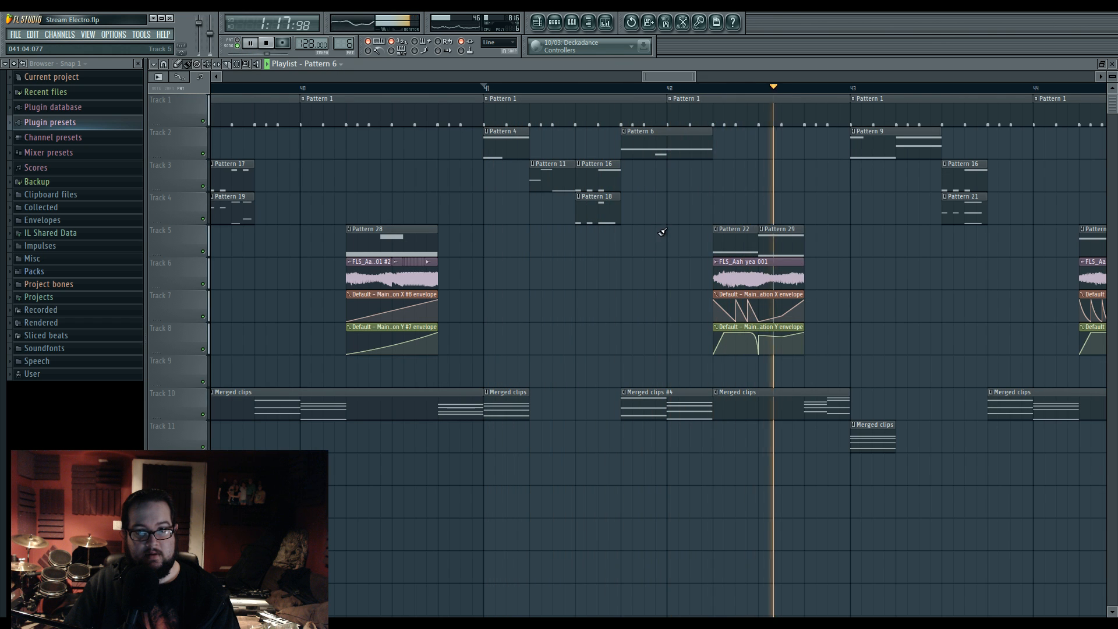
{"action": "scroll", "coordinate": [677, 285], "scroll_direction": "down", "scroll_amount": 3}
{"action": "scroll", "coordinate": [677, 285], "scroll_direction": "down", "scroll_amount": 1}
{"action": "key", "text": "space"}
{"action": "scroll", "coordinate": [646, 284], "scroll_direction": "left", "scroll_amount": 4}
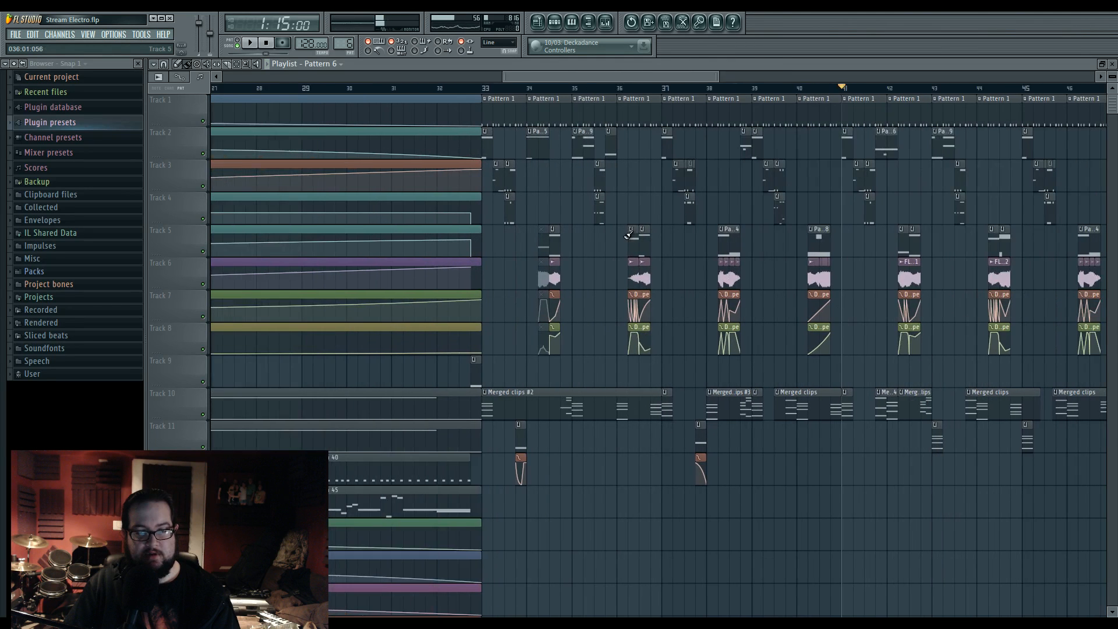
Step: Play the drop from bar 33 through to bar 43 to judge how the varied fills work together
{"action": "left_click", "coordinate": [498, 89]}
{"action": "key", "text": "space"}
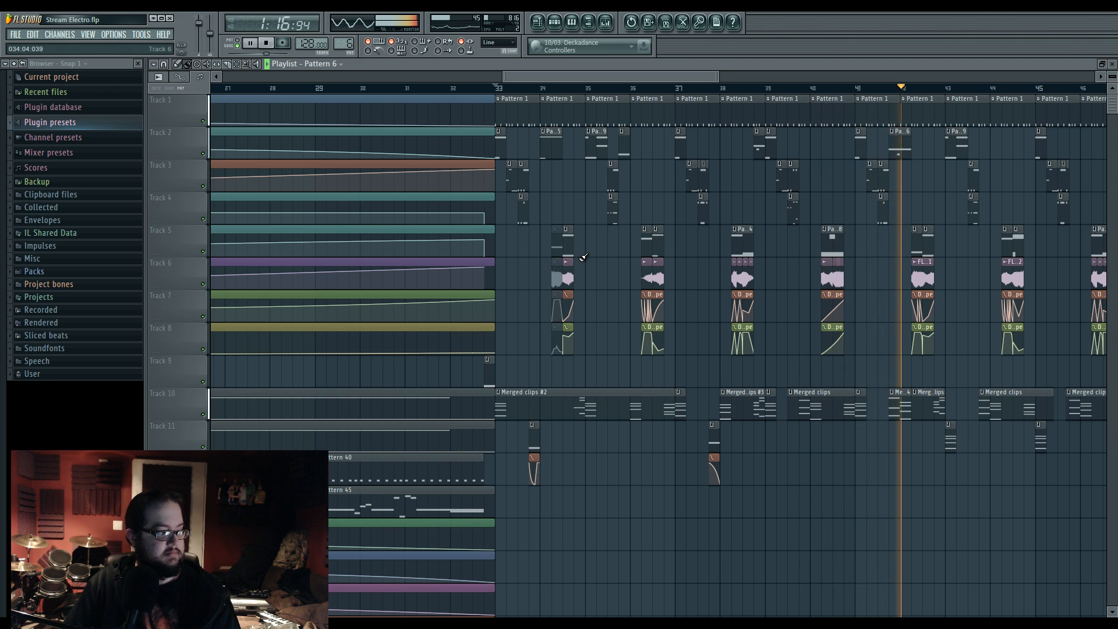
{"action": "scroll", "coordinate": [644, 365], "scroll_direction": "right", "scroll_amount": 5}
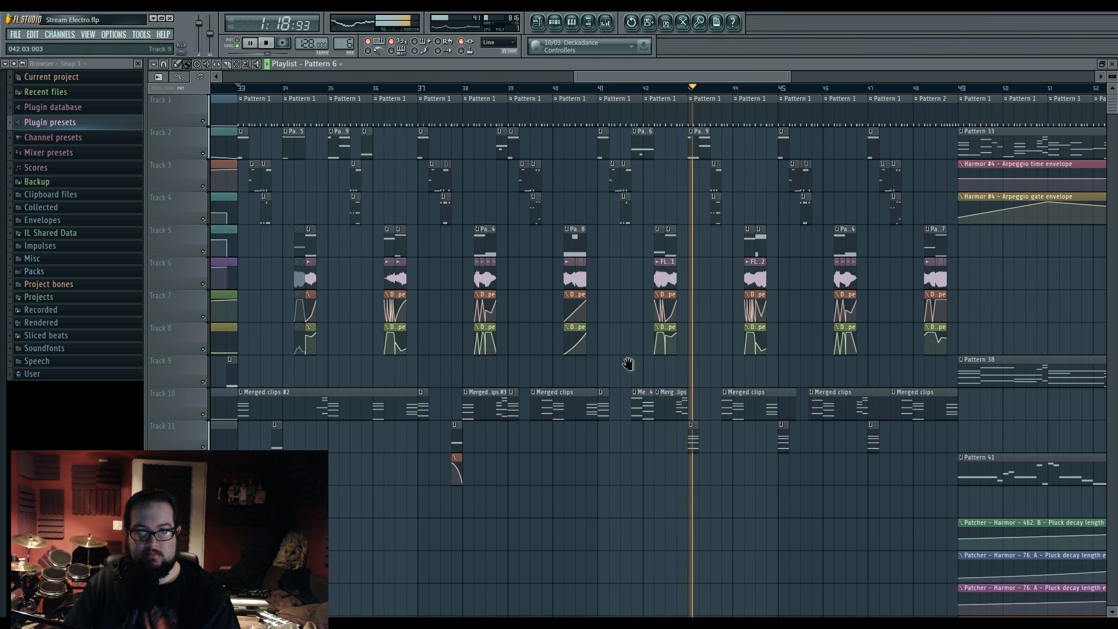
{"action": "key", "text": "space"}
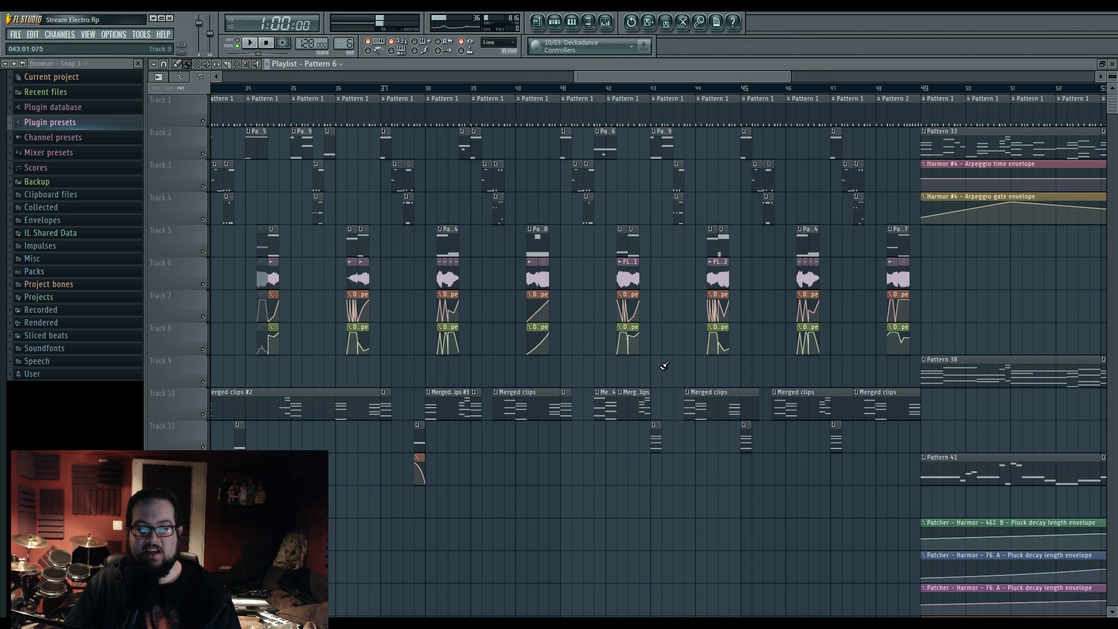
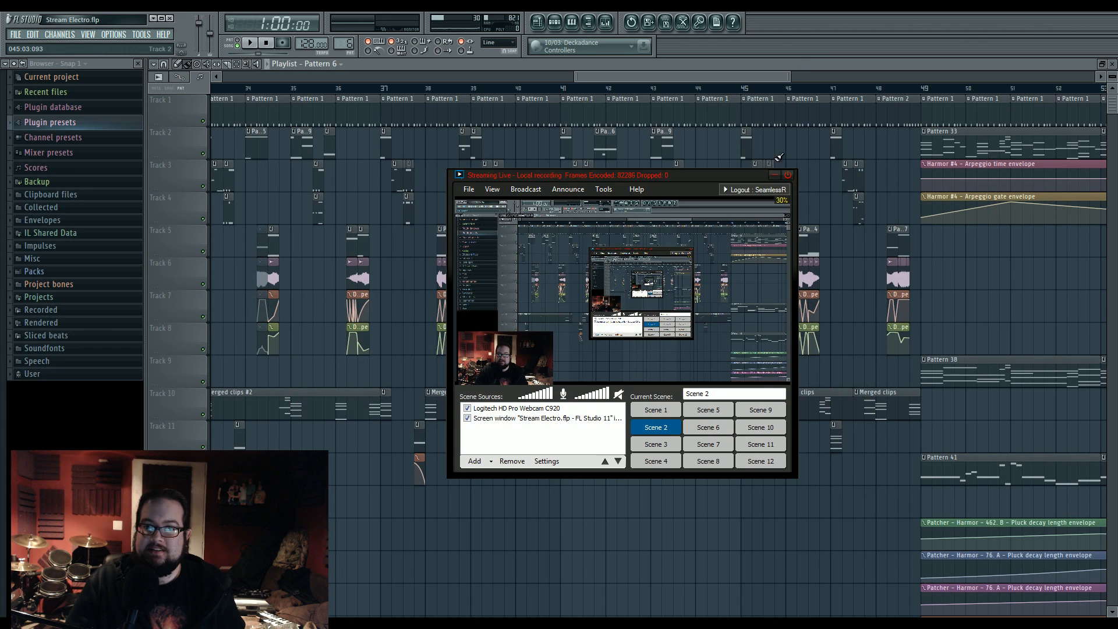
Step: Minimise the streaming window and play the drop again from bar 33 with the whole arrangement in view
{"action": "left_click", "coordinate": [775, 174]}
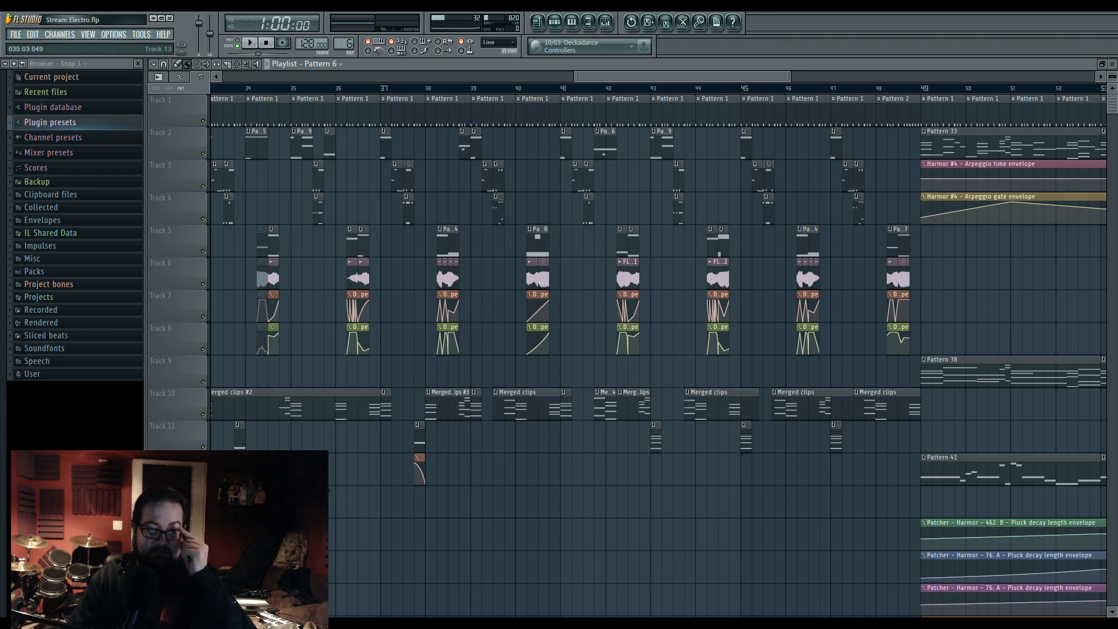
{"action": "scroll", "coordinate": [465, 492], "scroll_direction": "down", "scroll_amount": 4}
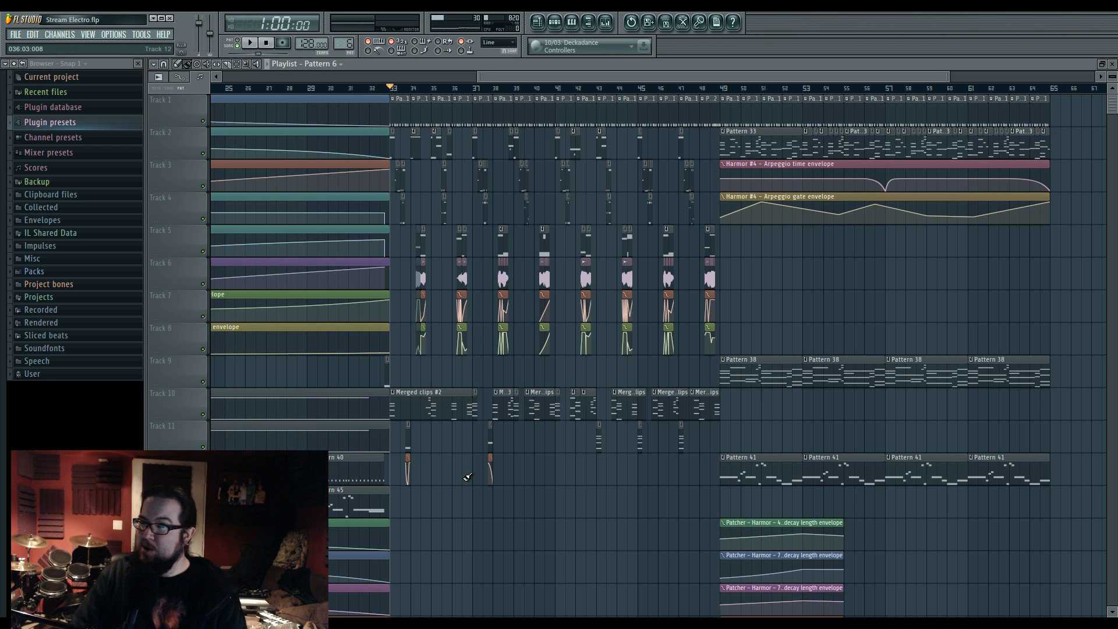
{"action": "key", "text": "space"}
{"action": "scroll", "coordinate": [430, 295], "scroll_direction": "up", "scroll_amount": 6, "text": "ctrl"}
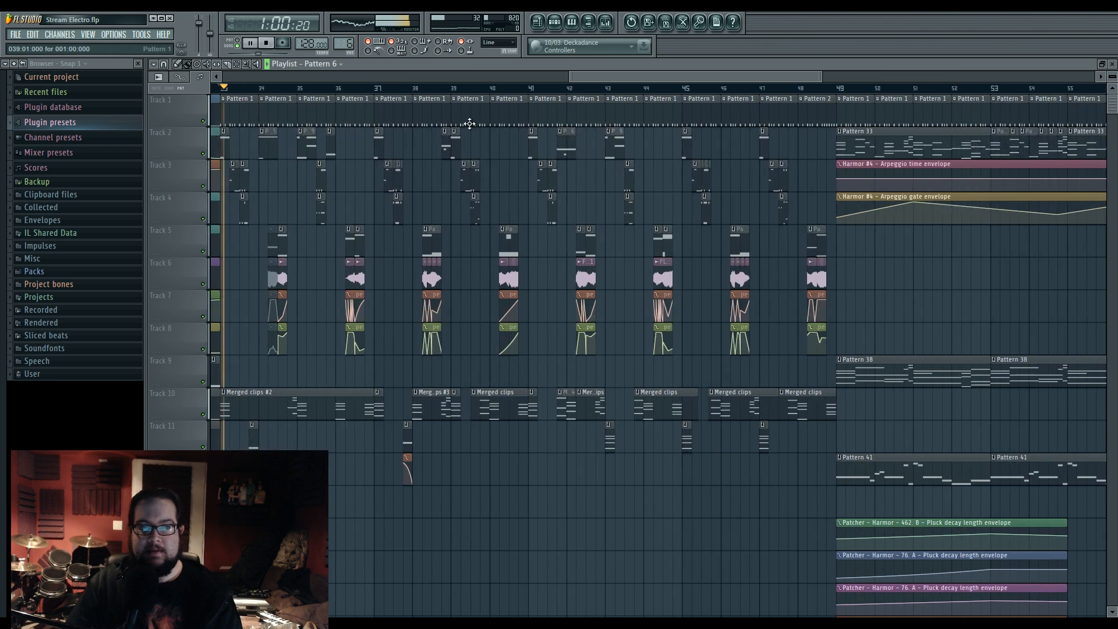
{"action": "scroll", "coordinate": [430, 295], "scroll_direction": "down", "scroll_amount": 8}
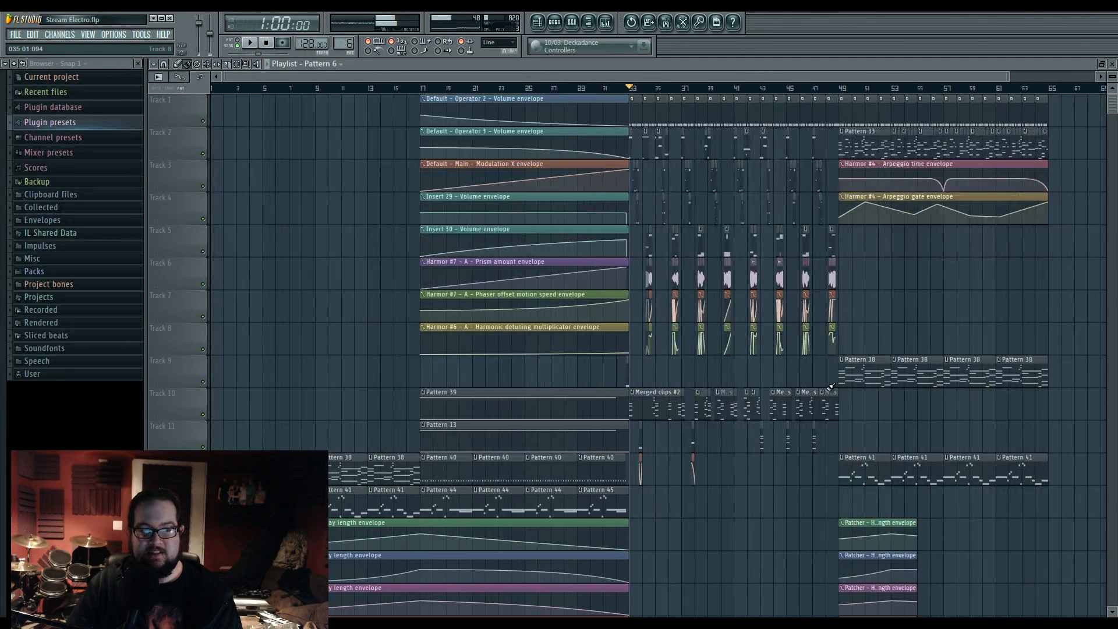
{"action": "key", "text": "space"}
{"action": "key", "text": "space"}
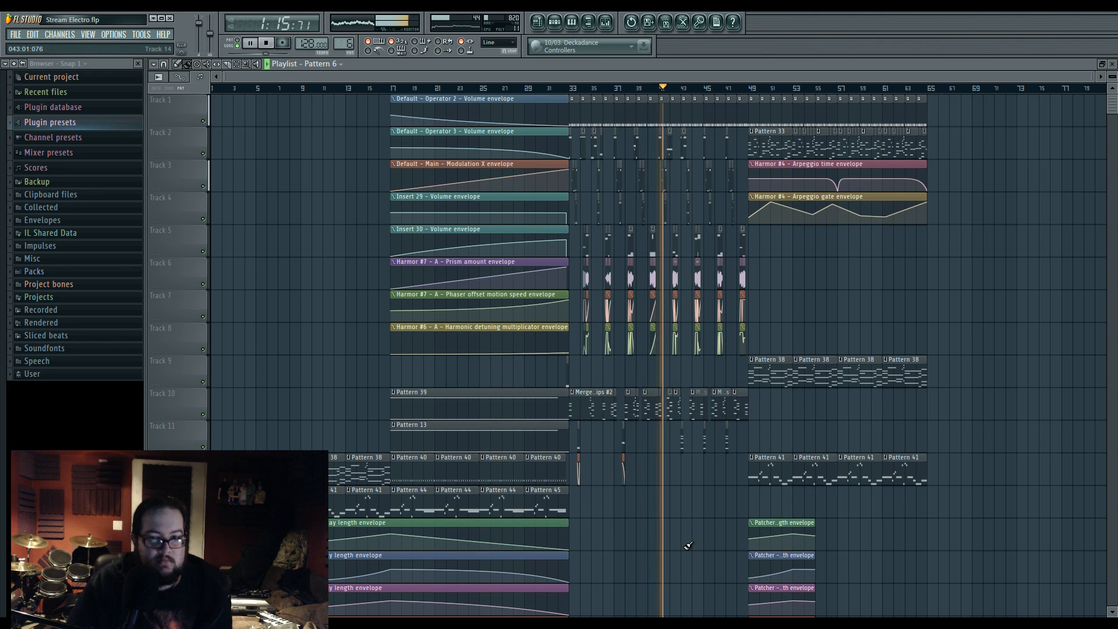
{"action": "key", "text": "space"}
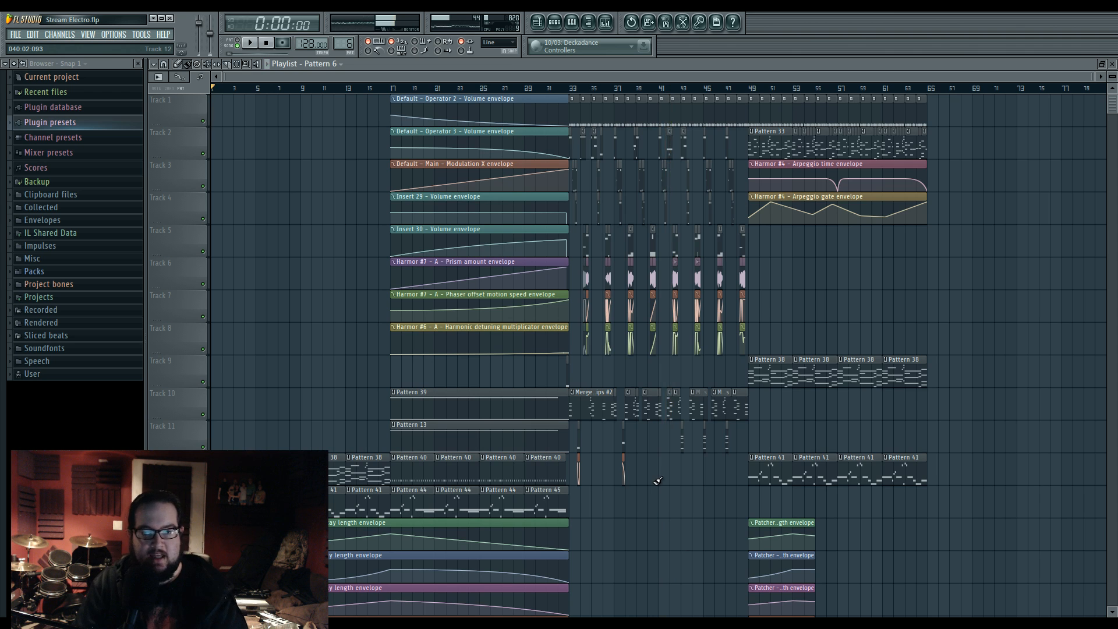
Step: Compare the Pattern 7 fill at beat 4 of bar 35 with the Pattern 5 fill at bar 34 by playing each
{"action": "scroll", "coordinate": [658, 480], "scroll_direction": "up", "scroll_amount": 4}
{"action": "left_click", "coordinate": [320, 91]}
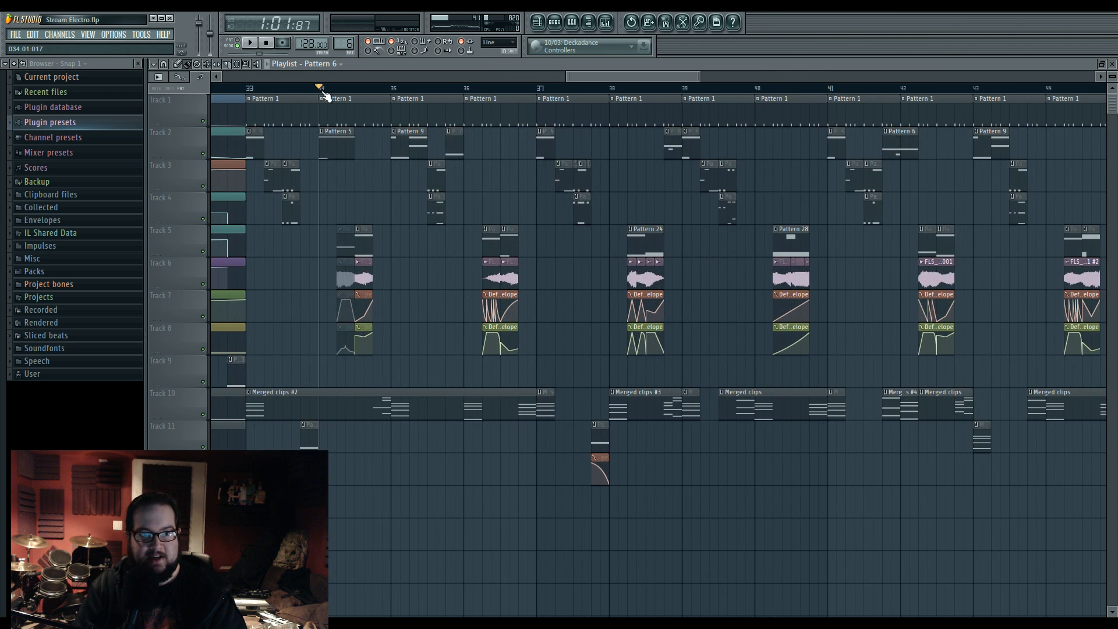
{"action": "scroll", "coordinate": [407, 245], "scroll_direction": "up", "scroll_amount": 3}
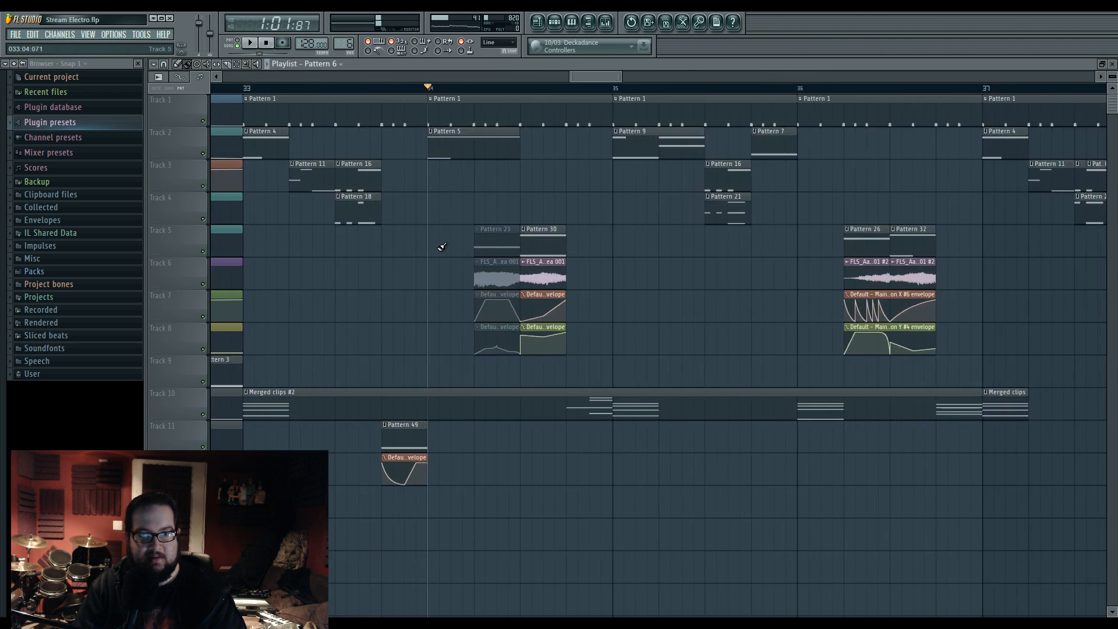
{"action": "left_click", "coordinate": [752, 89]}
{"action": "key", "text": "space"}
{"action": "left_click", "coordinate": [430, 89]}
{"action": "key", "text": "space"}
Step: Clone the Default Harmor channel that Pattern 5 uses and open the cloned Default #2 synth for editing
{"action": "double_click", "coordinate": [448, 159]}
{"action": "left_click", "coordinate": [548, 24]}
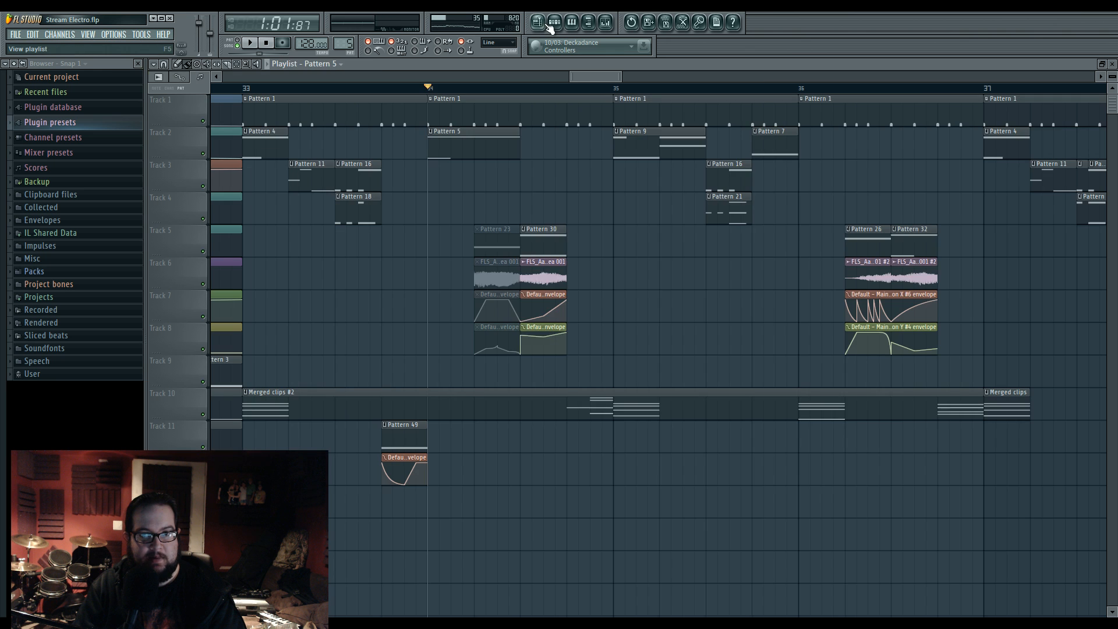
{"action": "left_click", "coordinate": [554, 24]}
{"action": "right_click", "coordinate": [569, 188]}
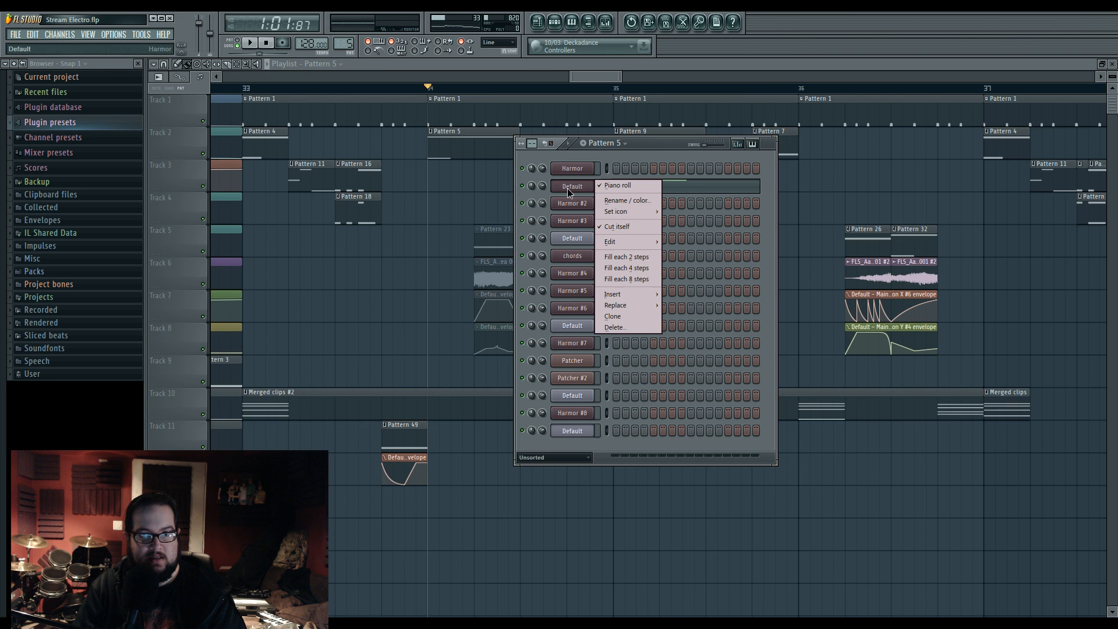
{"action": "left_click", "coordinate": [633, 319]}
{"action": "left_click", "coordinate": [662, 148]}
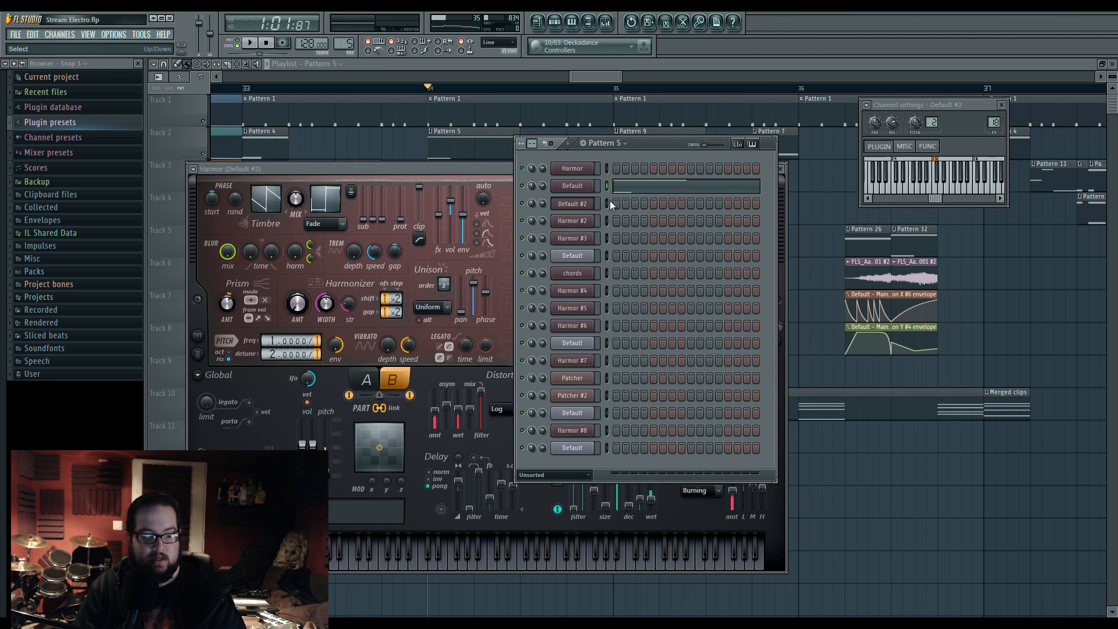
{"action": "left_click", "coordinate": [584, 204]}
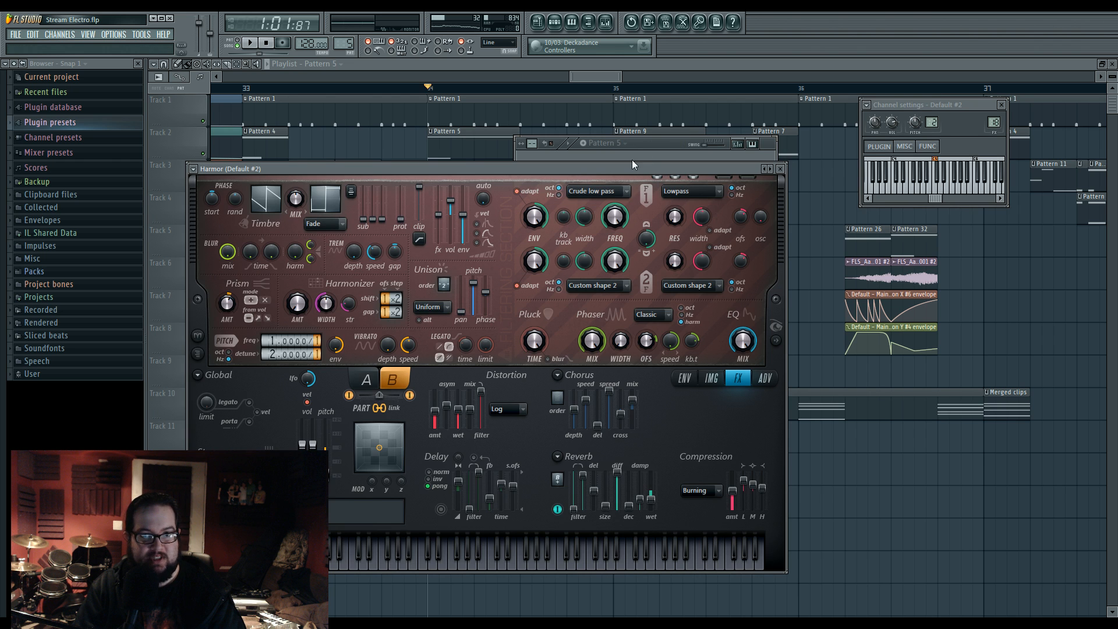
{"action": "left_click_drag", "start_coordinate": [632, 168], "coordinate": [718, 131]}
Step: Loop Pattern 5 alone and adjust the unison phase and pitch amounts of part B in the Default #2 Harmor
{"action": "left_click", "coordinate": [233, 46]}
{"action": "key", "text": "space"}
{"action": "left_click_drag", "start_coordinate": [576, 256], "coordinate": [575, 259]}
{"action": "key", "text": "space"}
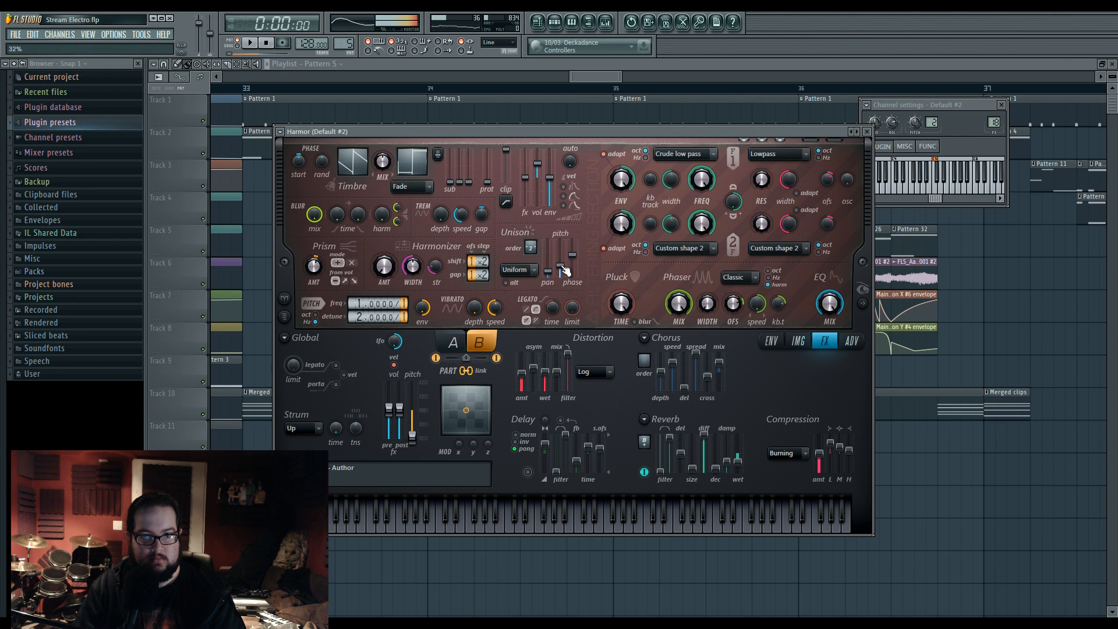
{"action": "left_click_drag", "start_coordinate": [563, 271], "coordinate": [564, 266]}
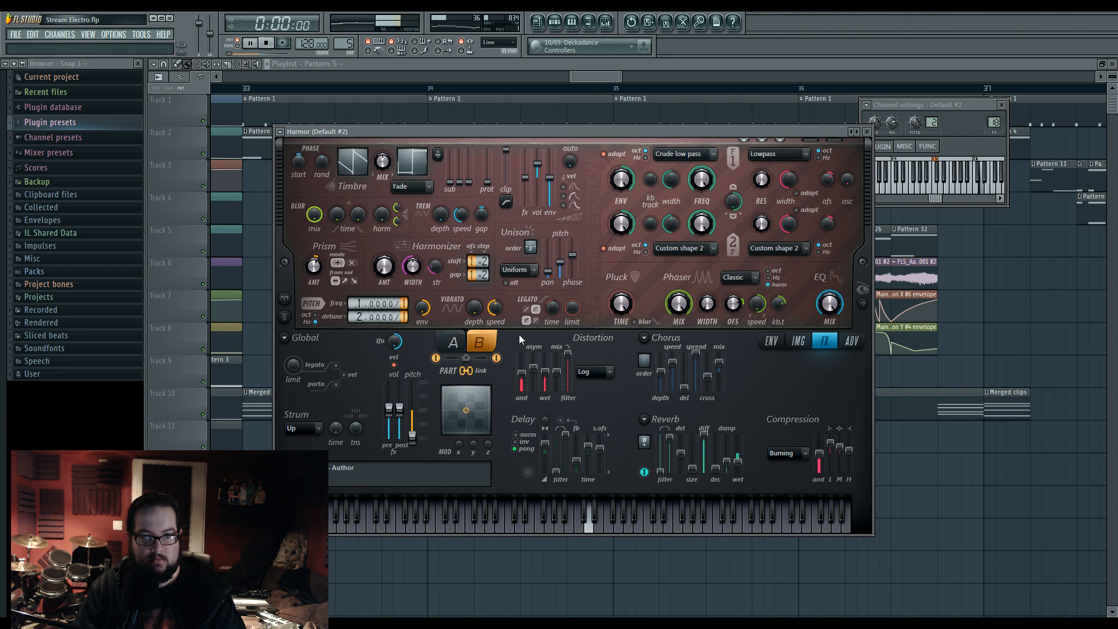
Step: Audition the looped pattern while comparing the settings of parts A and B
{"action": "key", "text": "space"}
{"action": "left_click", "coordinate": [465, 343]}
{"action": "key", "text": "space"}
{"action": "left_click", "coordinate": [479, 342]}
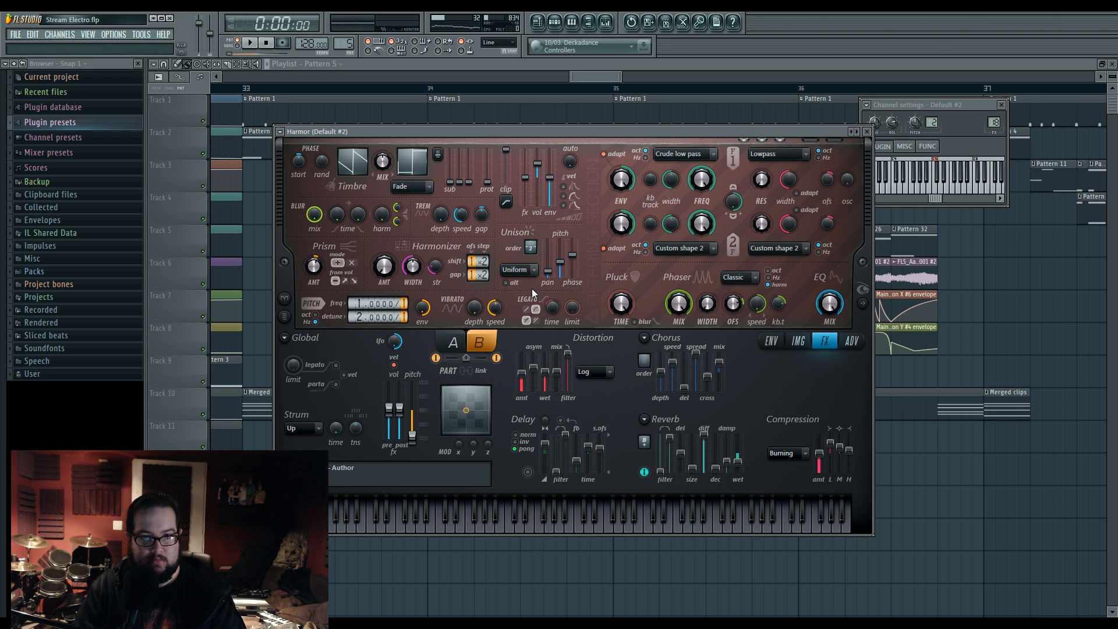
{"action": "key", "text": "space"}
Step: In part A, set the unison type to Classic with order 3 and lower its pitch amount
{"action": "left_click", "coordinate": [464, 340]}
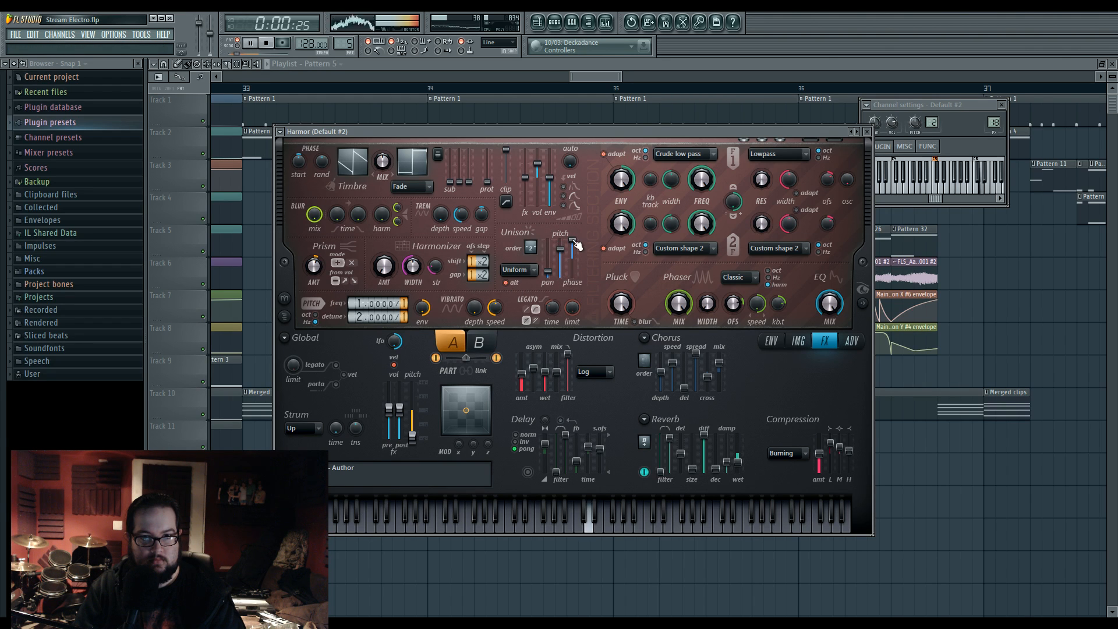
{"action": "left_click", "coordinate": [525, 280]}
{"action": "left_click", "coordinate": [526, 285]}
{"action": "left_click_drag", "start_coordinate": [560, 249], "coordinate": [563, 258]}
{"action": "left_click", "coordinate": [771, 341]}
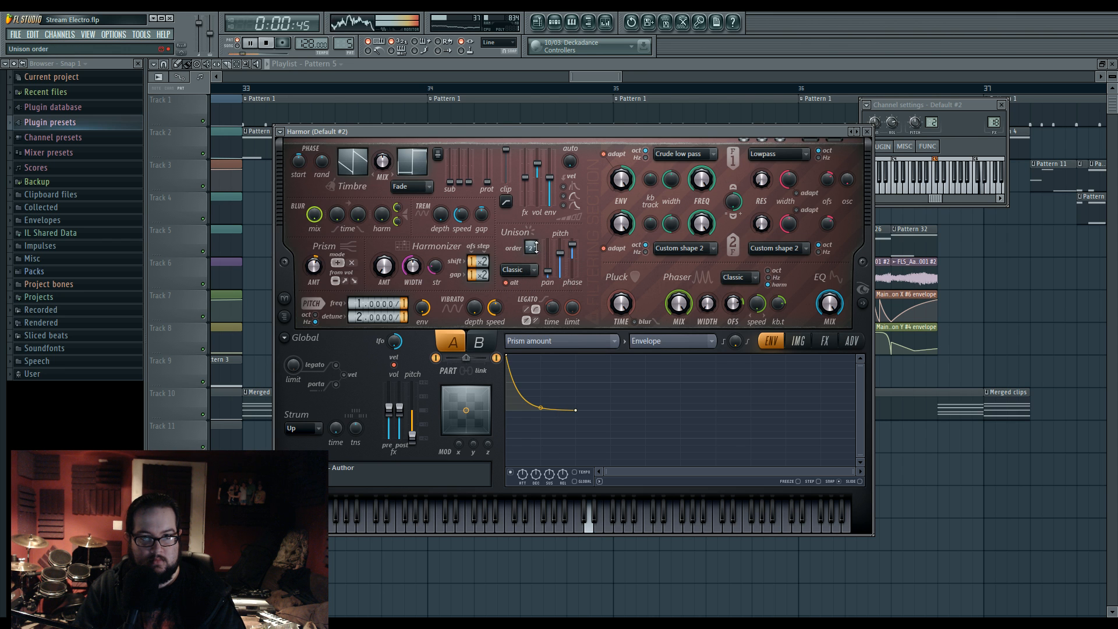
Step: Add two points to part A's Harmonic unison pitch curve and shape them into a gentler middle slope
{"action": "left_click", "coordinate": [605, 341]}
{"action": "left_click", "coordinate": [751, 319]}
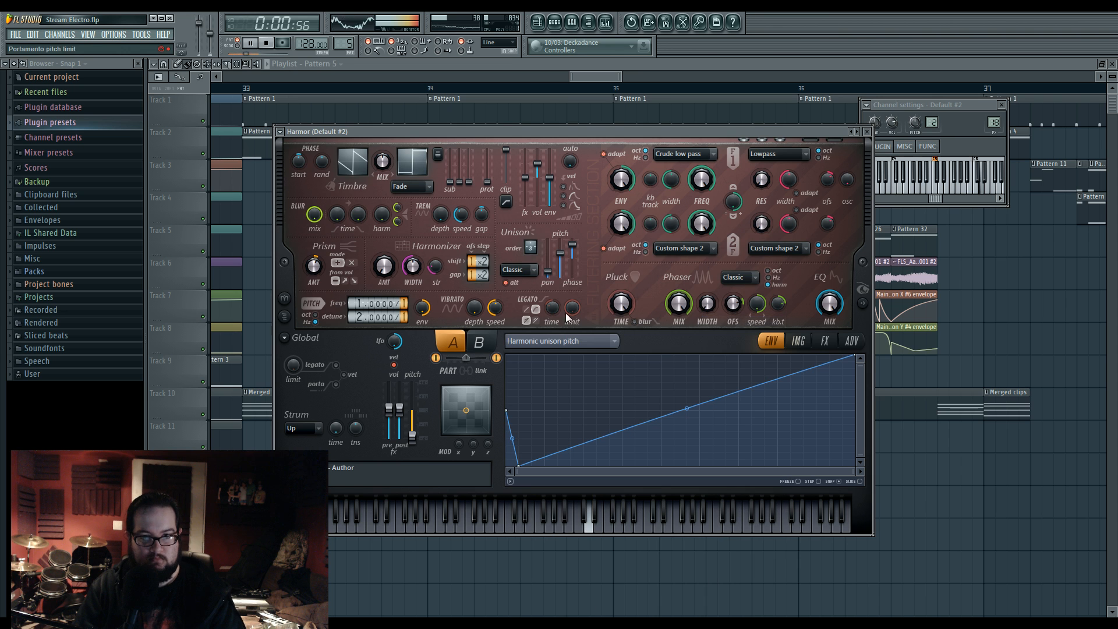
{"action": "right_click", "coordinate": [598, 371]}
{"action": "right_click", "coordinate": [676, 409]}
{"action": "left_click_drag", "start_coordinate": [600, 370], "coordinate": [574, 425]}
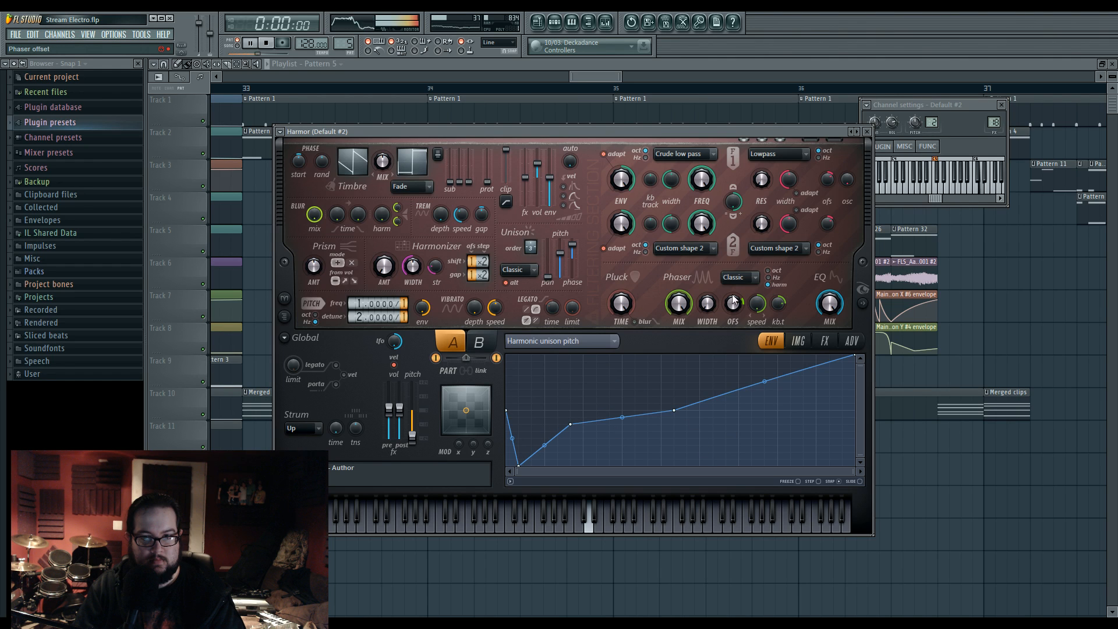
Step: Switch part A's phaser to a Custom shape with a narrow central peak, and show the spectral display
{"action": "scroll", "coordinate": [751, 279], "scroll_direction": "down", "scroll_amount": 1}
{"action": "right_click", "coordinate": [616, 457]}
{"action": "right_click", "coordinate": [745, 467]}
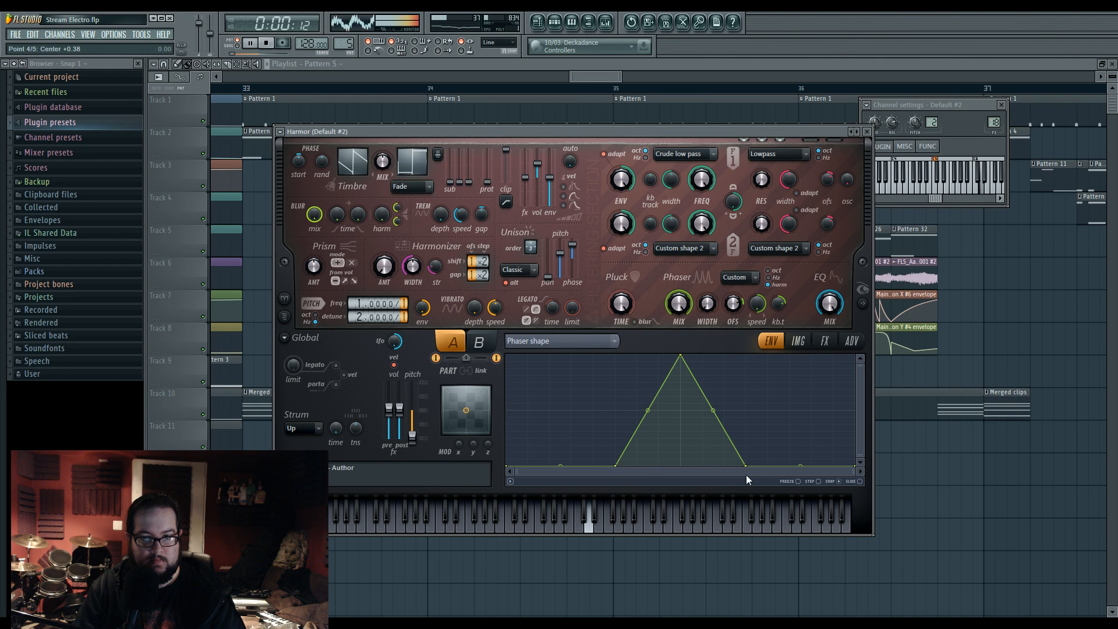
{"action": "left_click", "coordinate": [863, 303]}
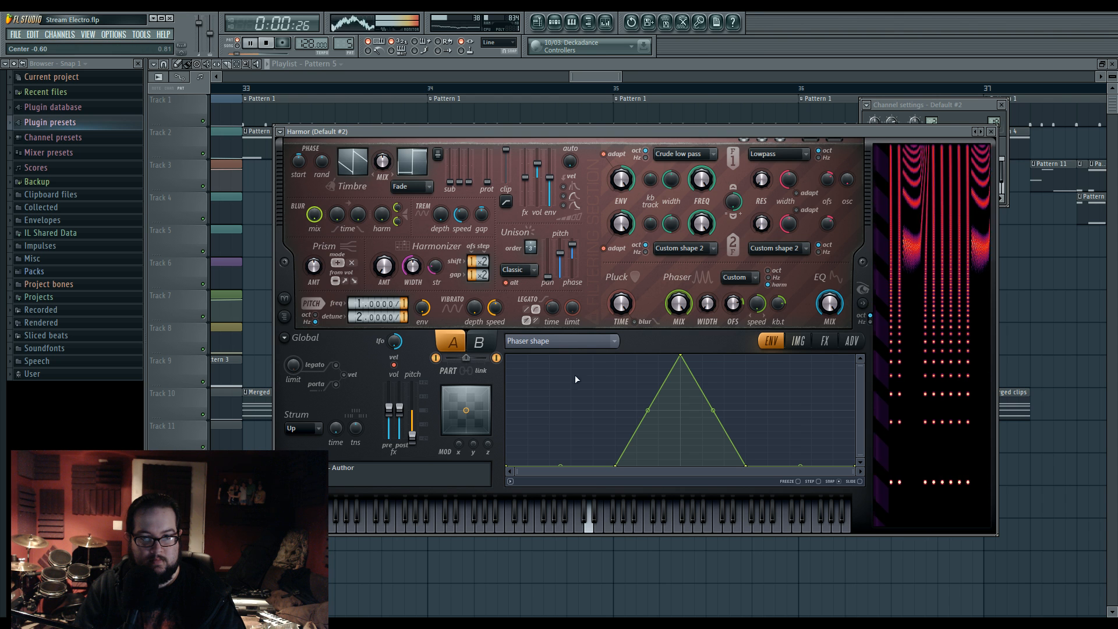
{"action": "mouse_move", "coordinate": [508, 464]}
{"action": "left_mouse_down"}
{"action": "mouse_move", "coordinate": [507, 360]}
{"action": "mouse_move", "coordinate": [509, 468]}
{"action": "left_mouse_up"}
Step: Reshape the phaser curve into a full-height plateau from the start that slopes to zero past the centre
{"action": "key", "text": "space"}
{"action": "right_click", "coordinate": [681, 355]}
{"action": "left_click", "coordinate": [687, 370]}
{"action": "left_click_drag", "start_coordinate": [616, 465], "coordinate": [637, 354]}
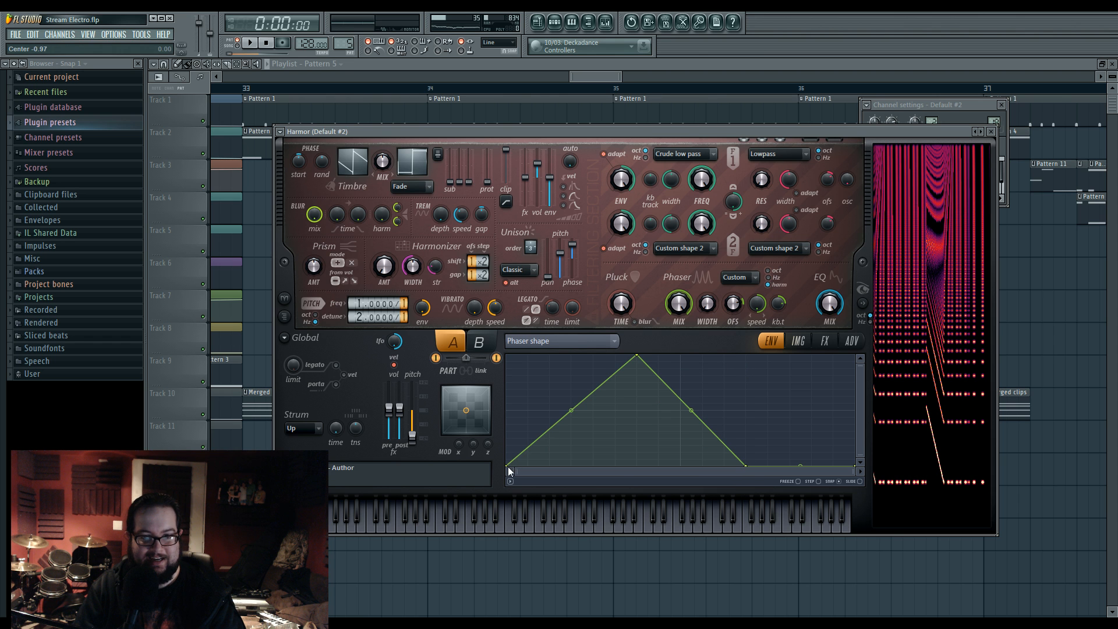
{"action": "left_click_drag", "start_coordinate": [507, 468], "coordinate": [507, 354]}
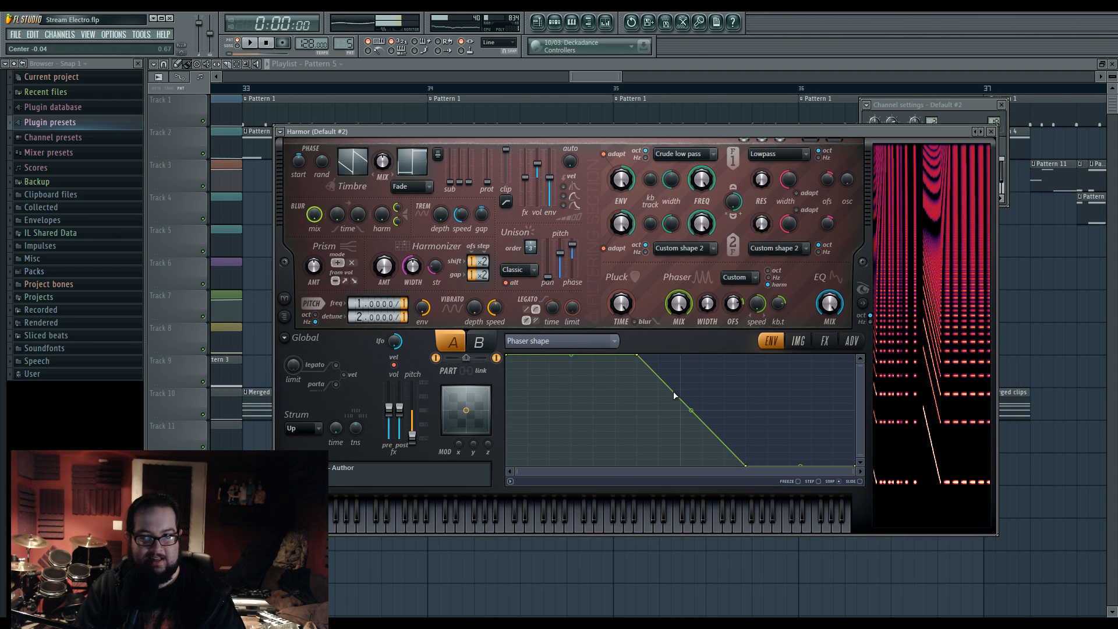
{"action": "left_click", "coordinate": [510, 481]}
{"action": "left_click", "coordinate": [578, 435]}
Step: Play the pattern and compare part A's phaser in Hz and harm modes
{"action": "key", "text": "space"}
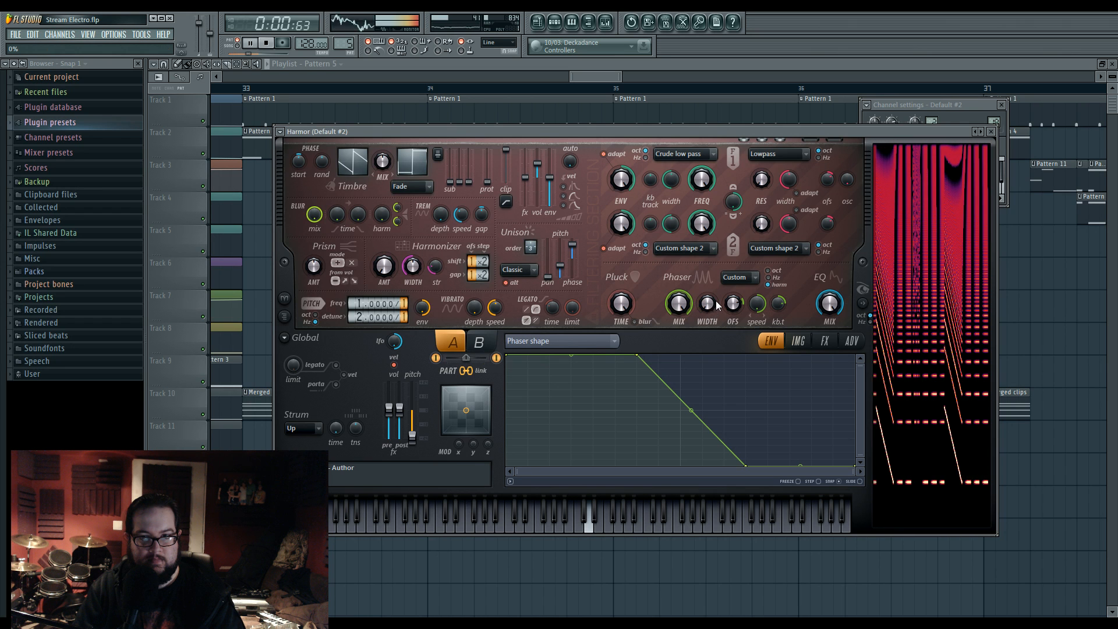
{"action": "left_click", "coordinate": [779, 278]}
{"action": "left_click", "coordinate": [778, 285]}
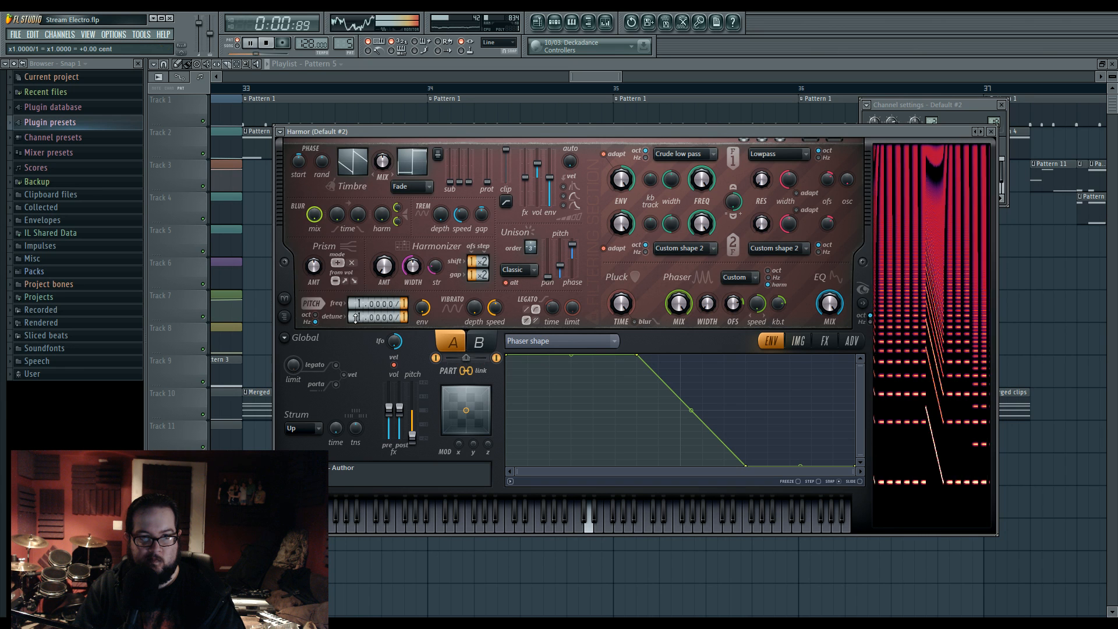
Step: Set detune to 4.0000 and timbre mix to 100% in part A, and detune to 2.0000 and timbre mix to 0% in part B
{"action": "left_click", "coordinate": [487, 346]}
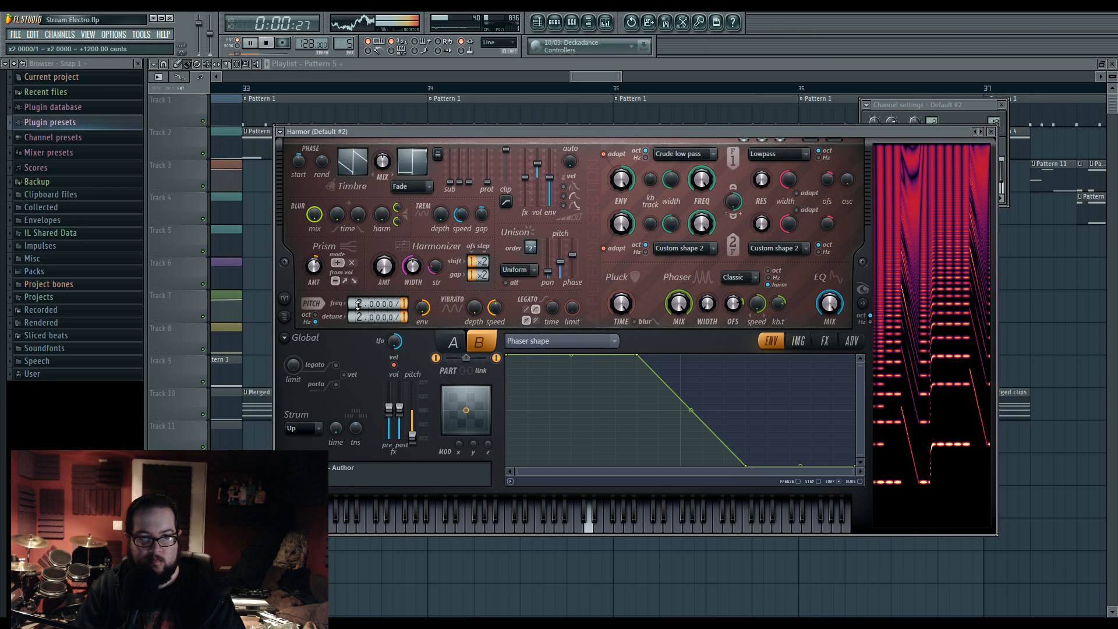
{"action": "left_click", "coordinate": [453, 342]}
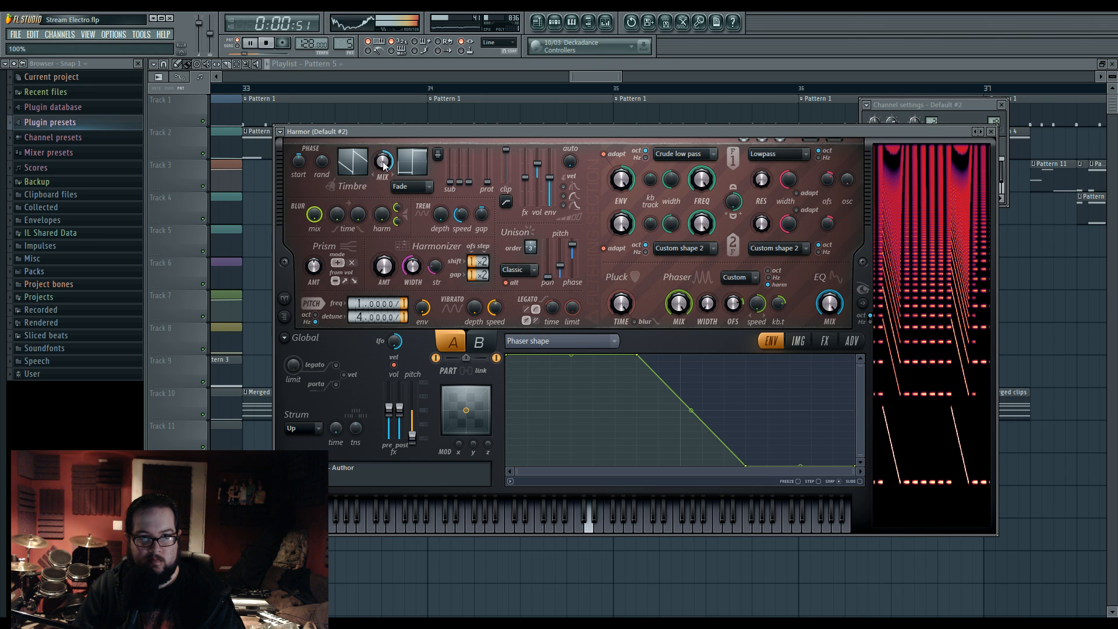
{"action": "left_click", "coordinate": [478, 341]}
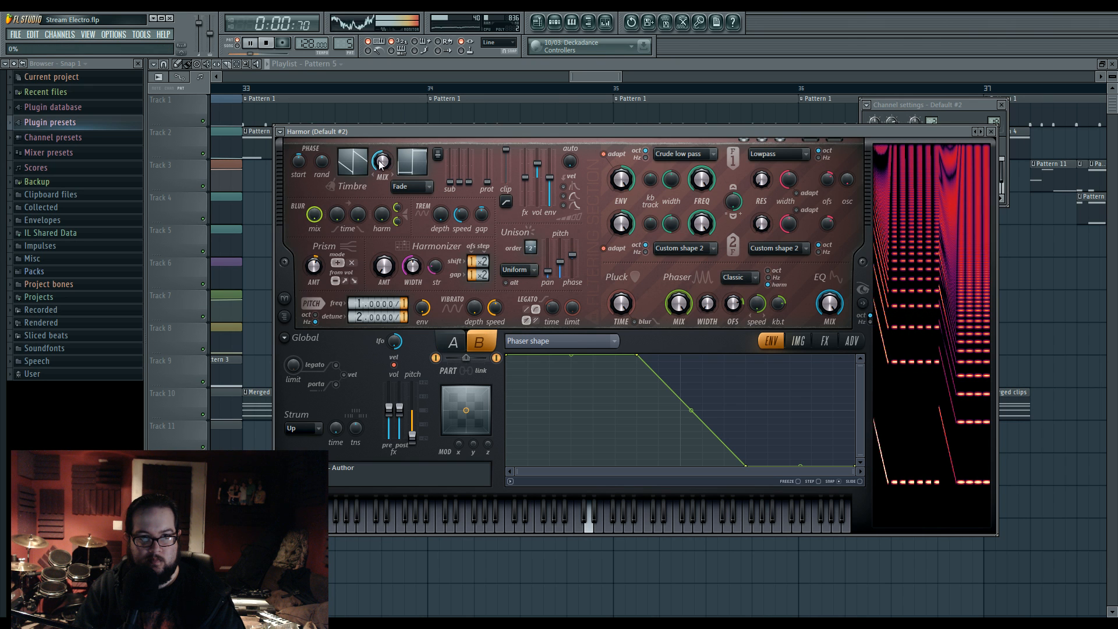
{"action": "key", "text": "space"}
{"action": "key", "text": "v"}
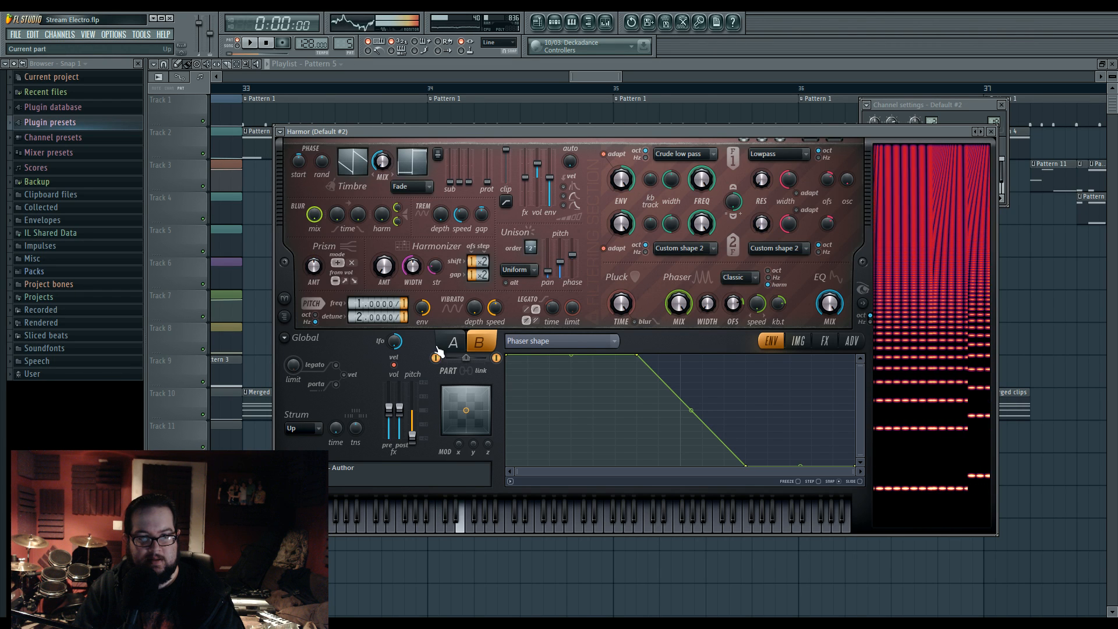
Step: Audition part A, and add a zero-level point at the centre and a full-height peak after it to its phaser curve
{"action": "left_click", "coordinate": [454, 344]}
{"action": "key", "text": "c"}
{"action": "key", "text": "v"}
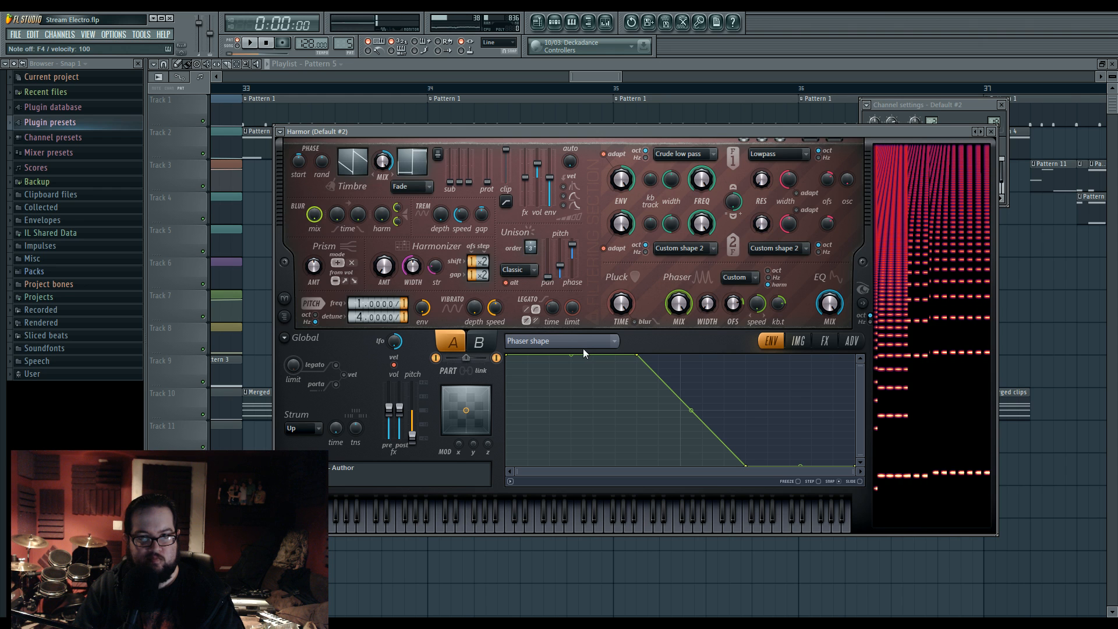
{"action": "key", "text": "v"}
{"action": "right_click", "coordinate": [680, 465]}
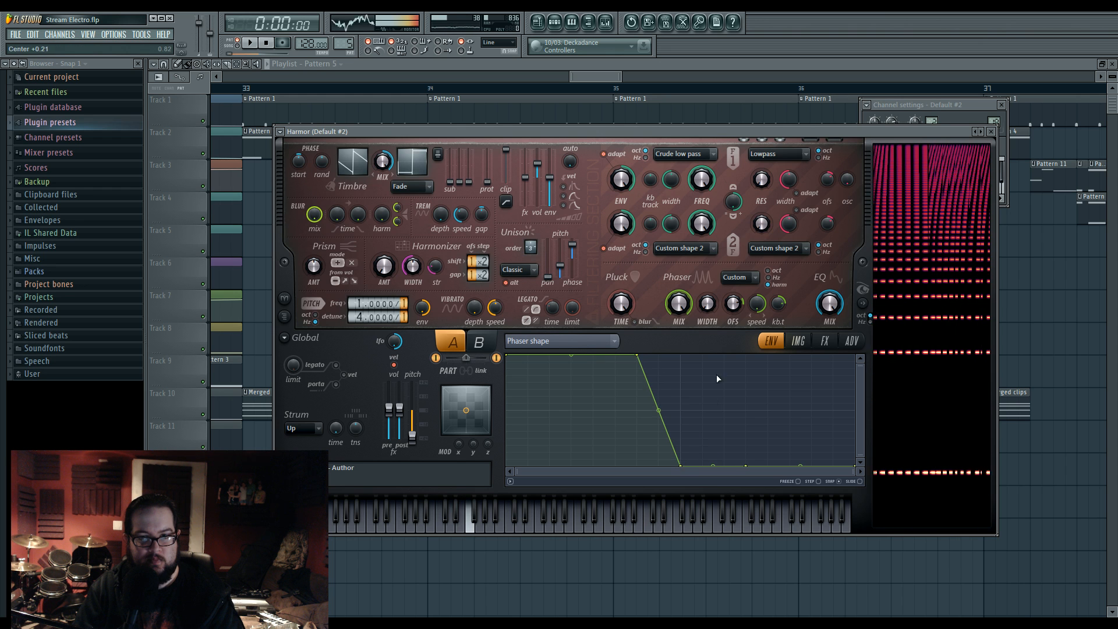
{"action": "right_click", "coordinate": [724, 355]}
{"action": "key", "text": "space"}
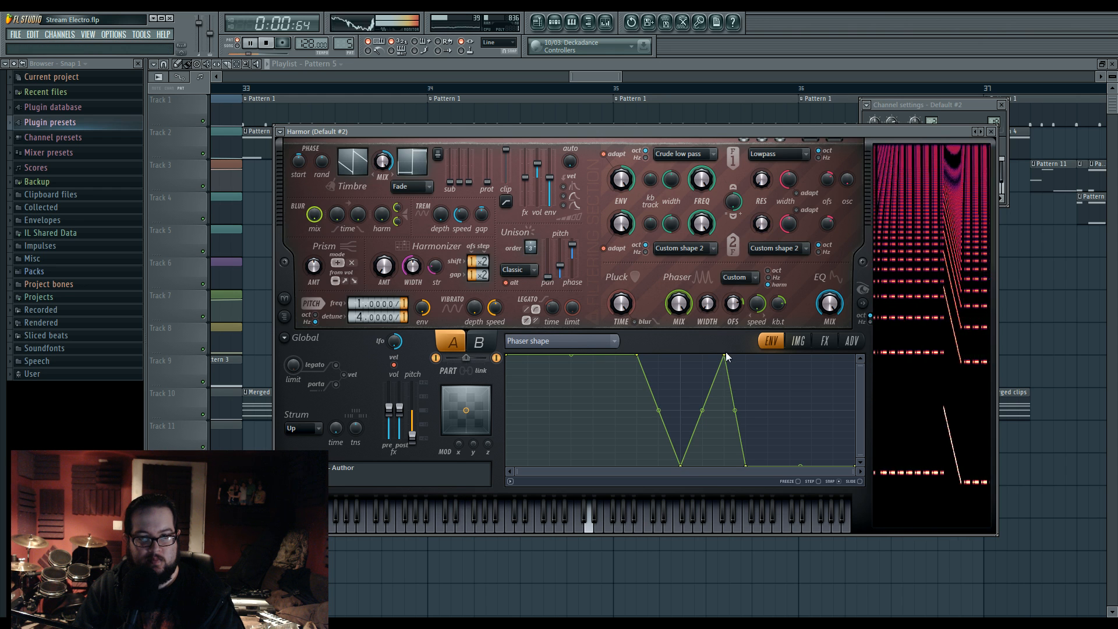
Step: Reshape part A's phaser curve into a full-height plateau that drops vertically to zero at the centre
{"action": "left_click_drag", "start_coordinate": [680, 465], "coordinate": [639, 356]}
{"action": "key", "text": "space"}
{"action": "right_click", "coordinate": [682, 362]}
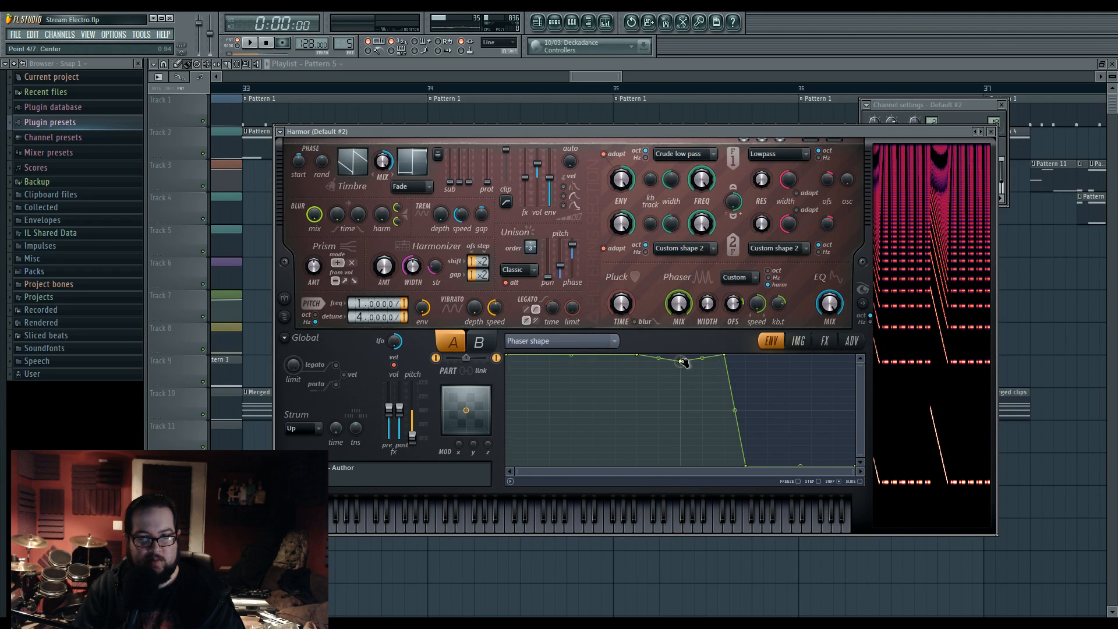
{"action": "left_click_drag", "start_coordinate": [720, 362], "coordinate": [703, 369]}
{"action": "left_click_drag", "start_coordinate": [748, 465], "coordinate": [670, 469]}
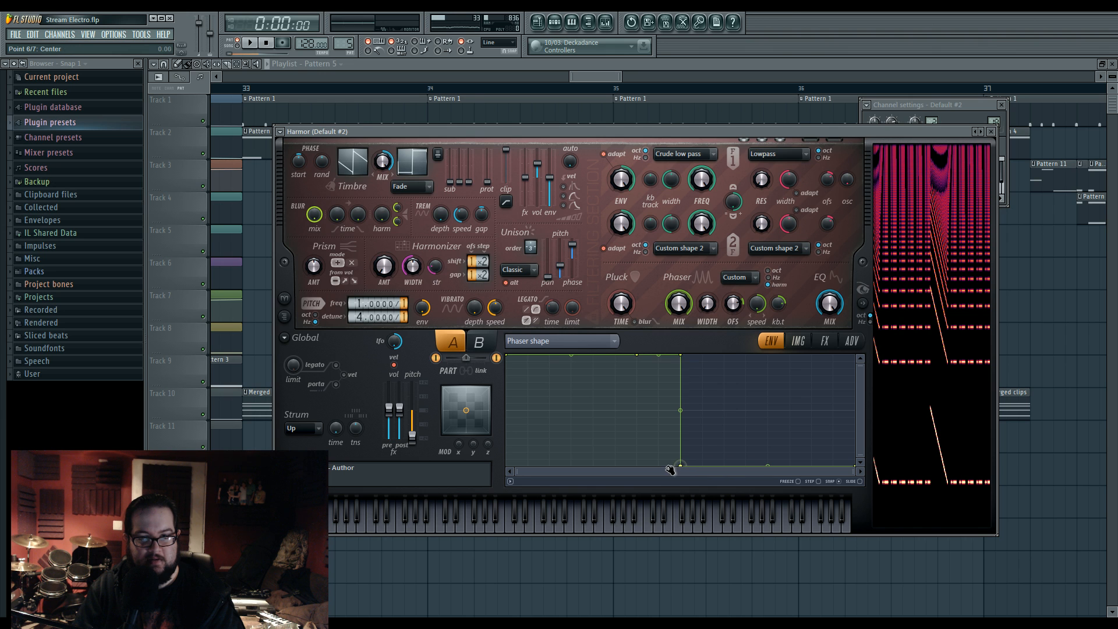
Step: Copy part A's phaser shape to part B, and raise part A's prot level to maximum during playback
{"action": "left_click", "coordinate": [510, 481]}
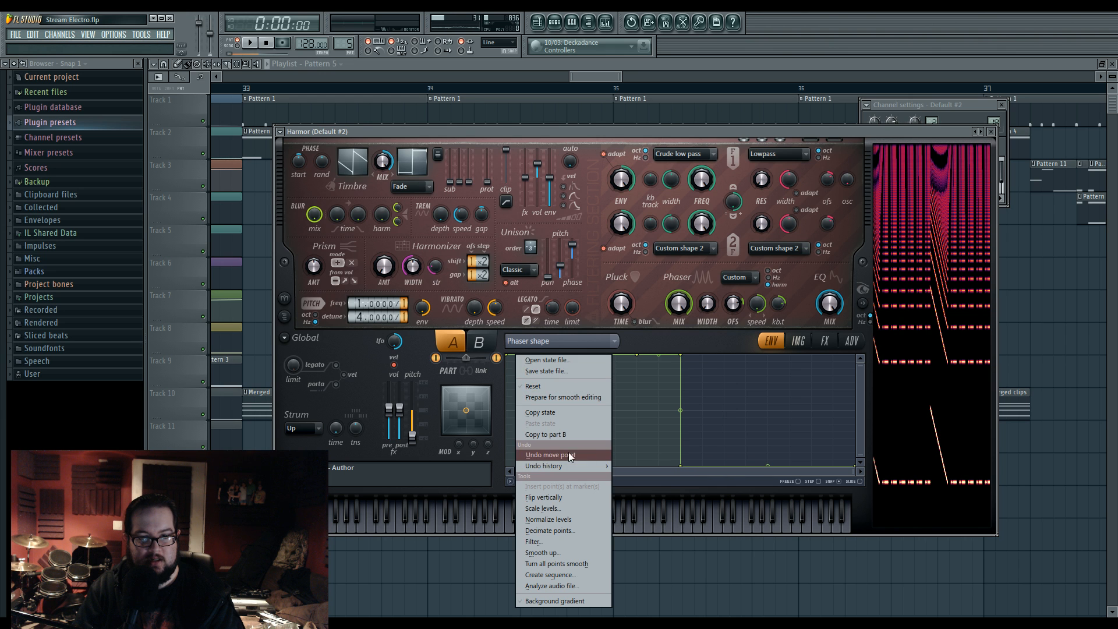
{"action": "left_click", "coordinate": [576, 435]}
{"action": "key", "text": "space"}
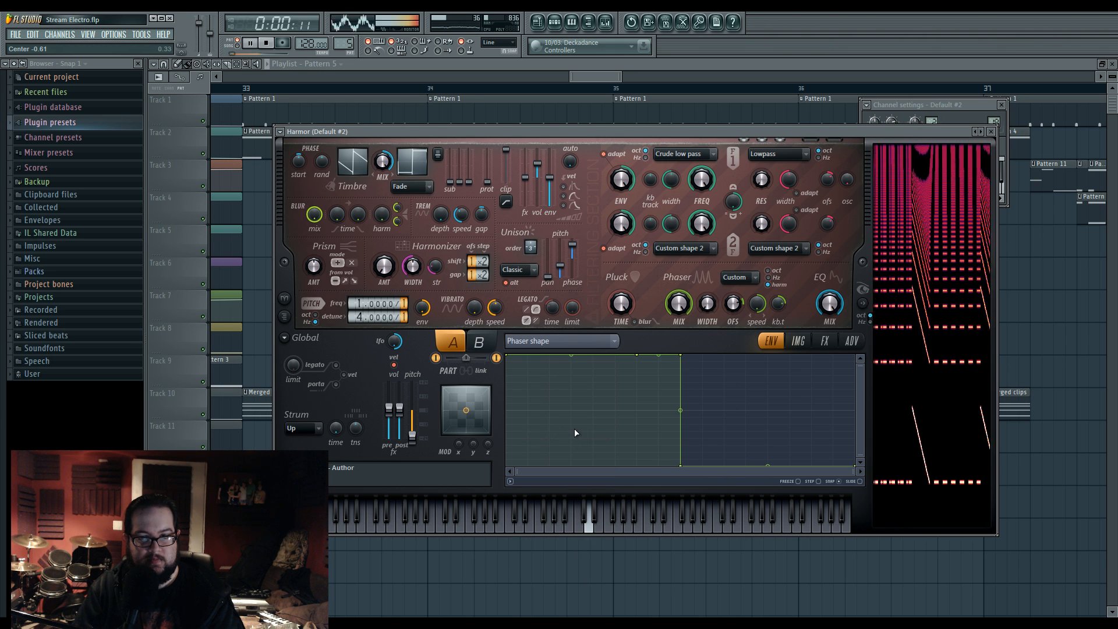
{"action": "left_click_drag", "start_coordinate": [487, 183], "coordinate": [487, 150]}
{"action": "key", "text": "space"}
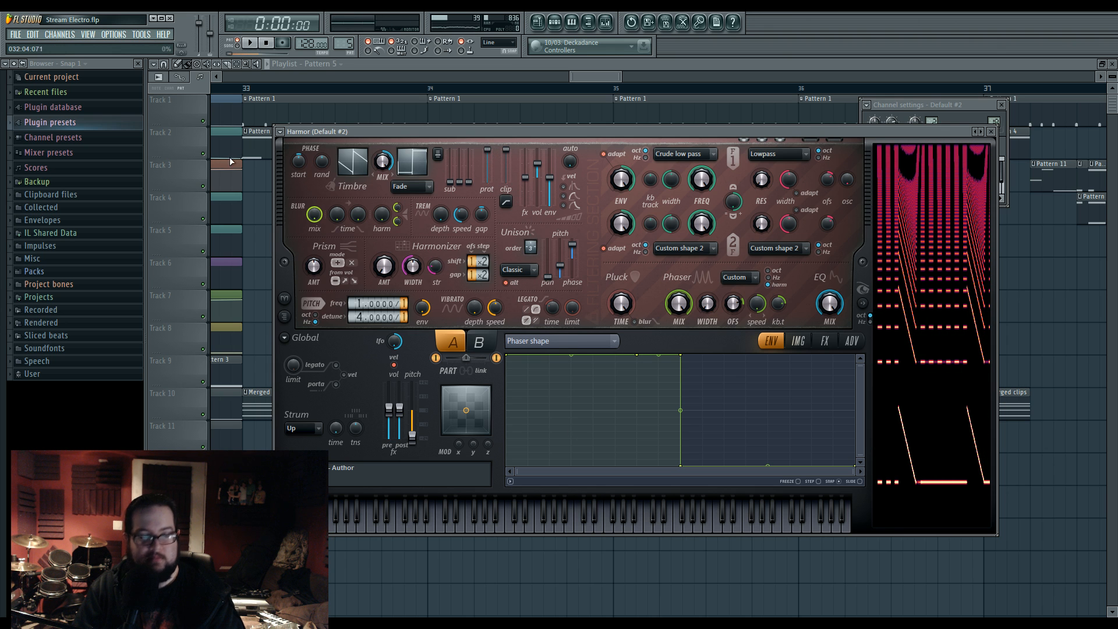
{"action": "left_click", "coordinate": [280, 131]}
{"action": "mouse_move", "coordinate": [310, 163]}
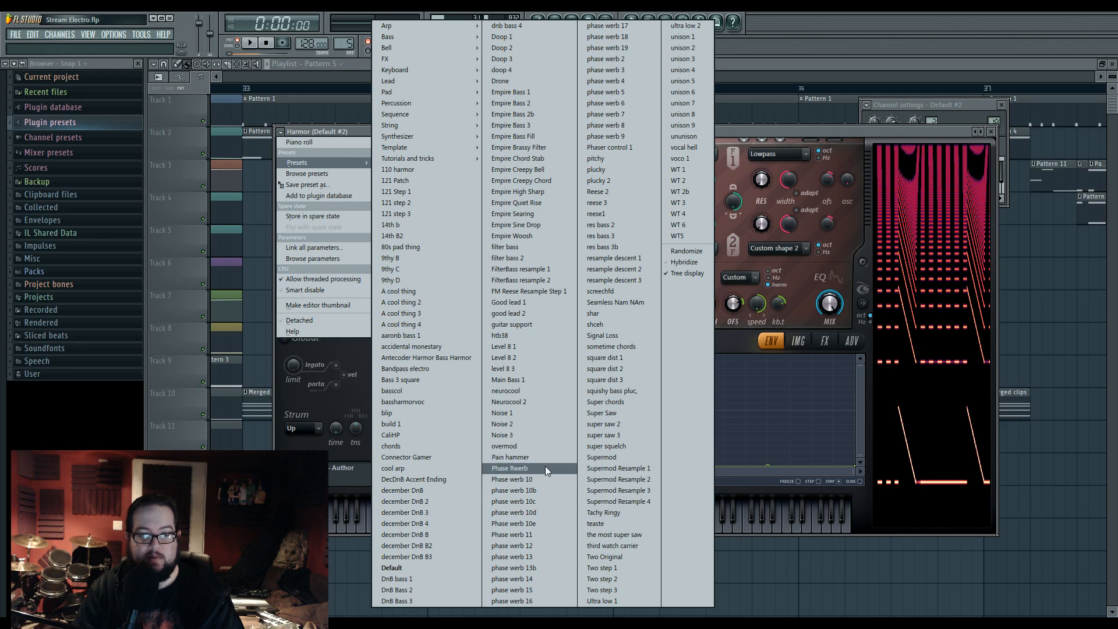
{"action": "left_click", "coordinate": [811, 27]}
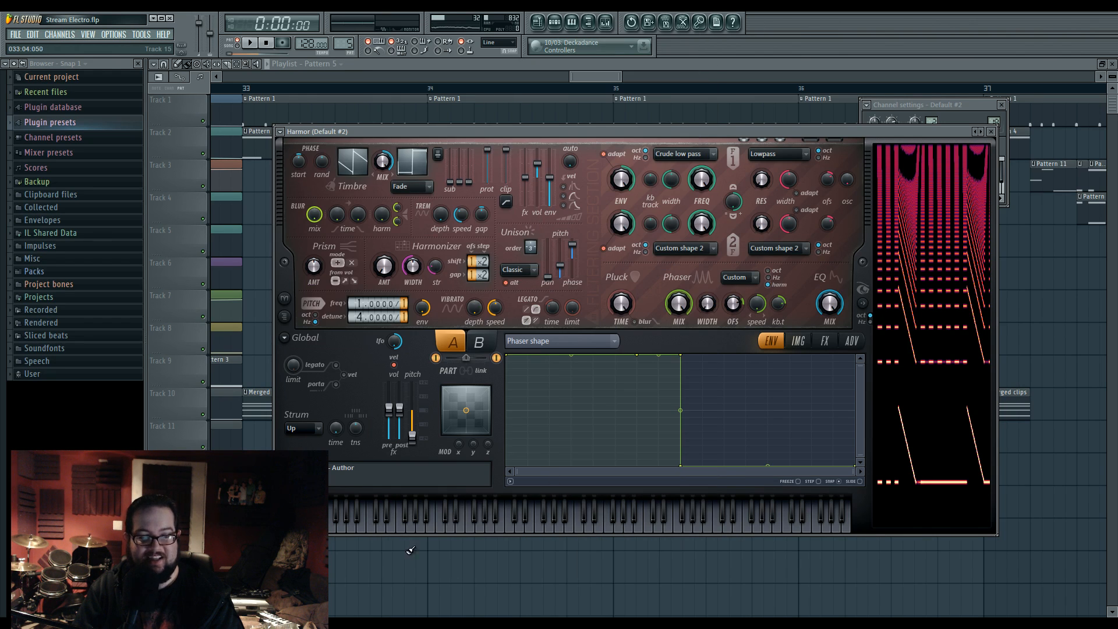
Step: Start a second FL Studio instance and open the recent project 140 105.flp in it
{"action": "middle_click", "coordinate": [586, 626]}
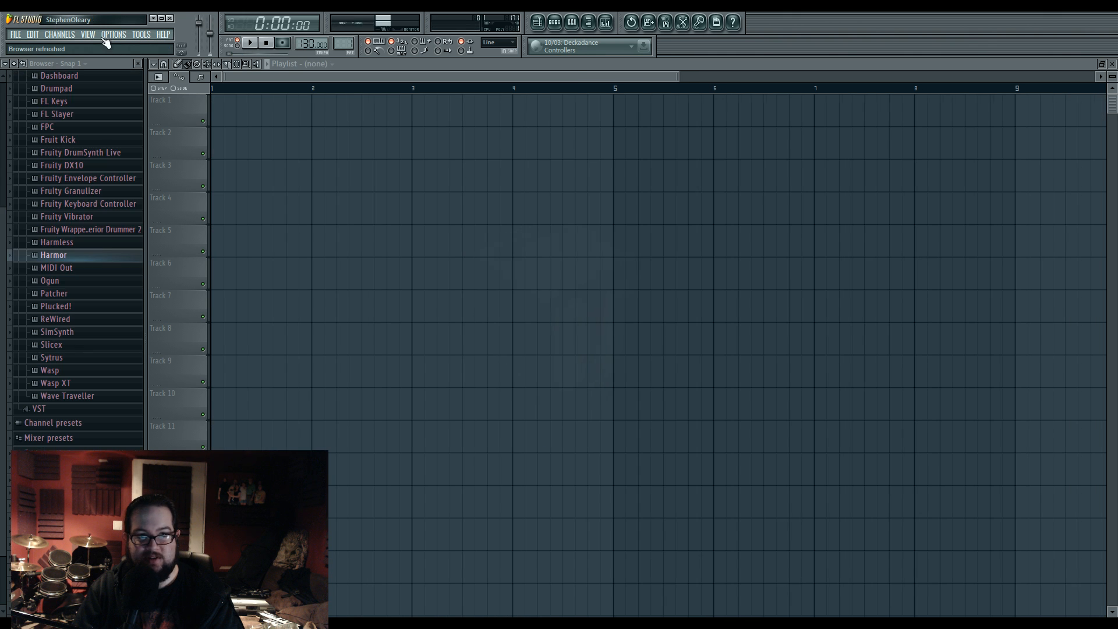
{"action": "left_click", "coordinate": [16, 35]}
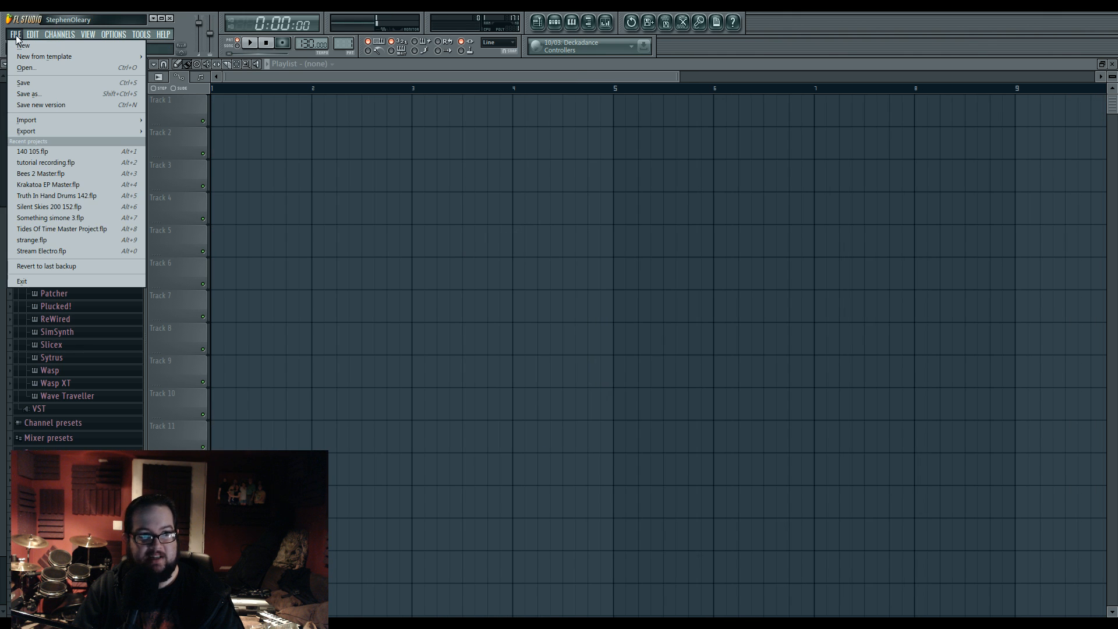
{"action": "left_click", "coordinate": [32, 152]}
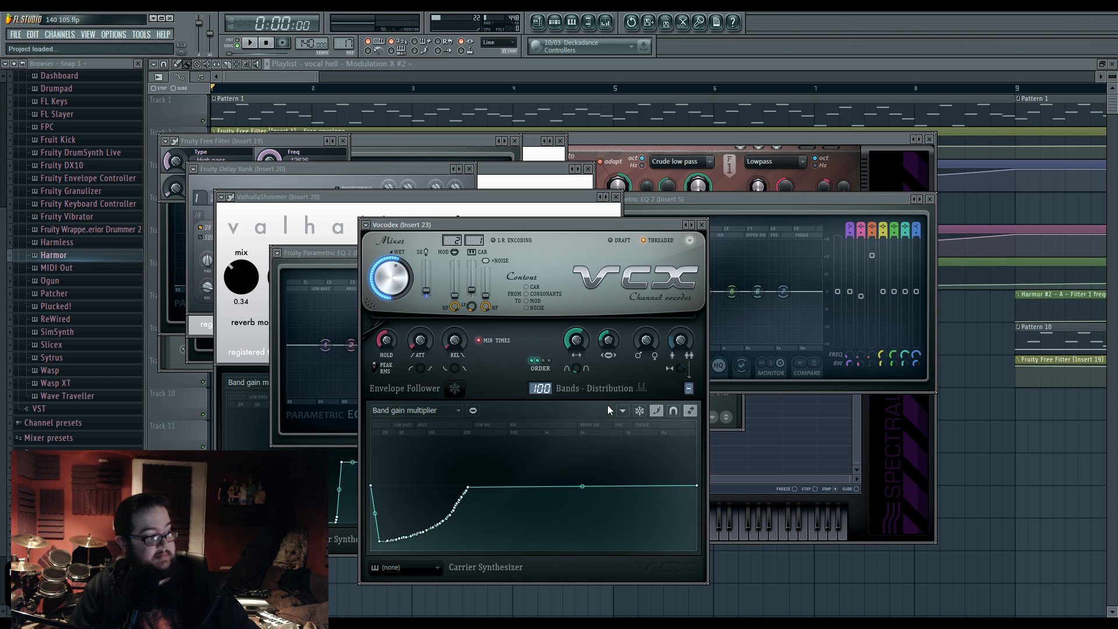
Step: Play the 140 105.flp arrangement from bar 41 through the drop, checking the mixer levels during playback
{"action": "left_click", "coordinate": [295, 65]}
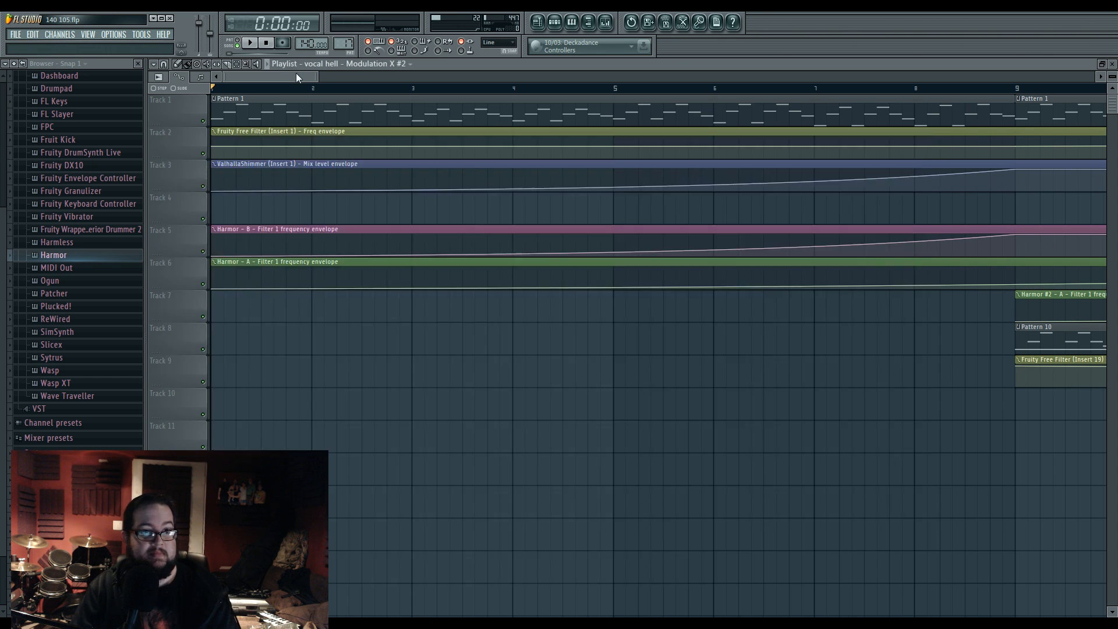
{"action": "left_click_drag", "start_coordinate": [313, 77], "coordinate": [1014, 66]}
{"action": "scroll", "coordinate": [750, 205], "scroll_direction": "up", "scroll_amount": 5}
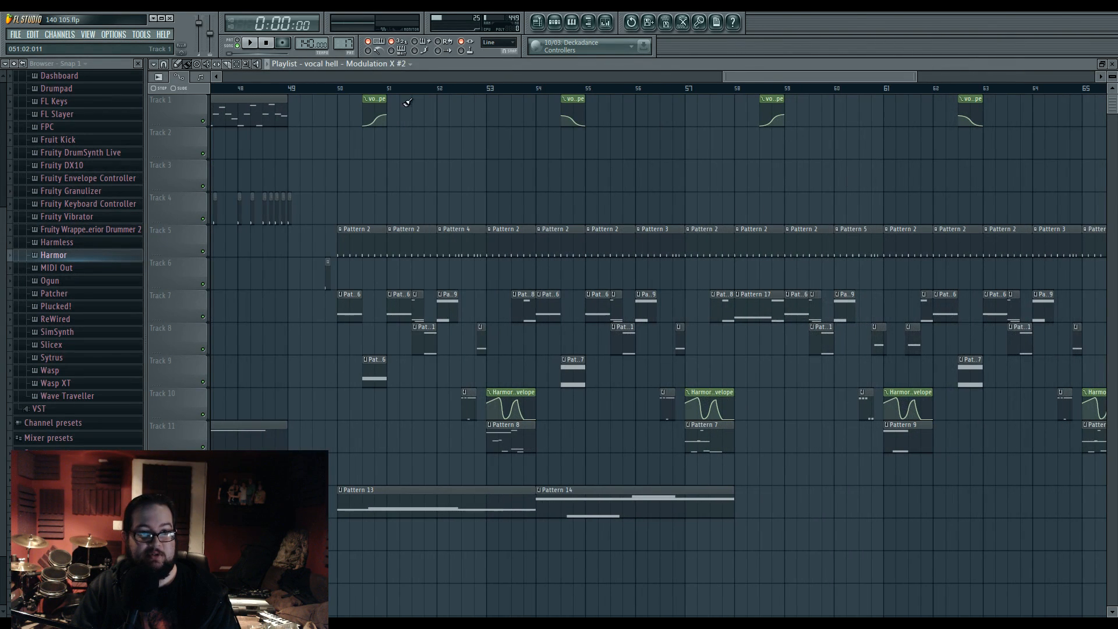
{"action": "scroll", "coordinate": [483, 189], "scroll_direction": "down", "scroll_amount": 2}
{"action": "scroll", "coordinate": [636, 282], "scroll_direction": "down", "scroll_amount": 3}
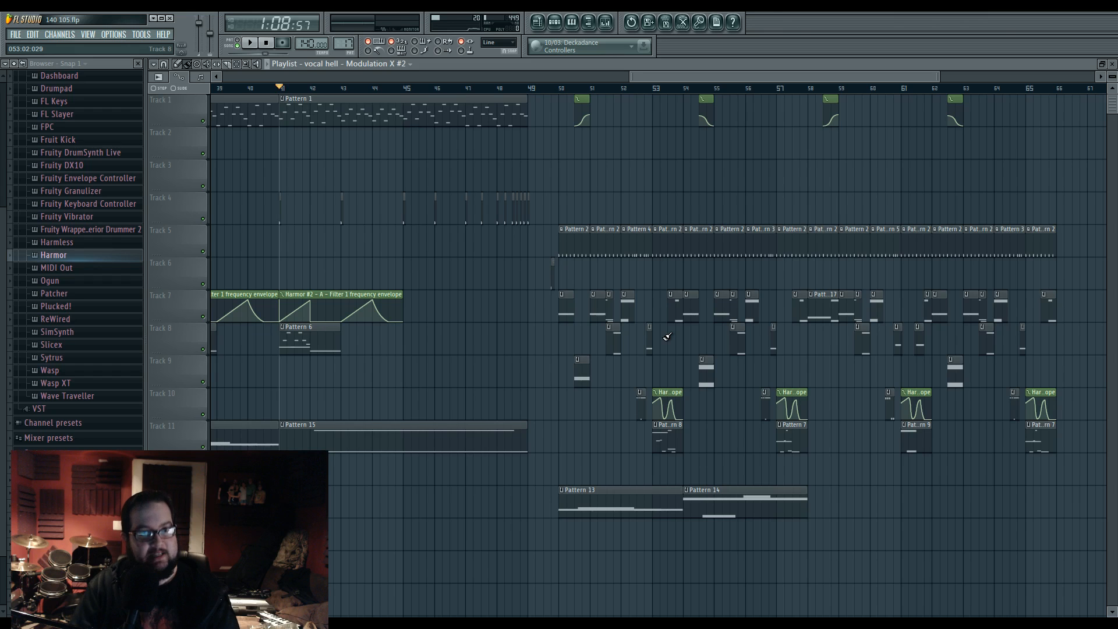
{"action": "key", "text": "space"}
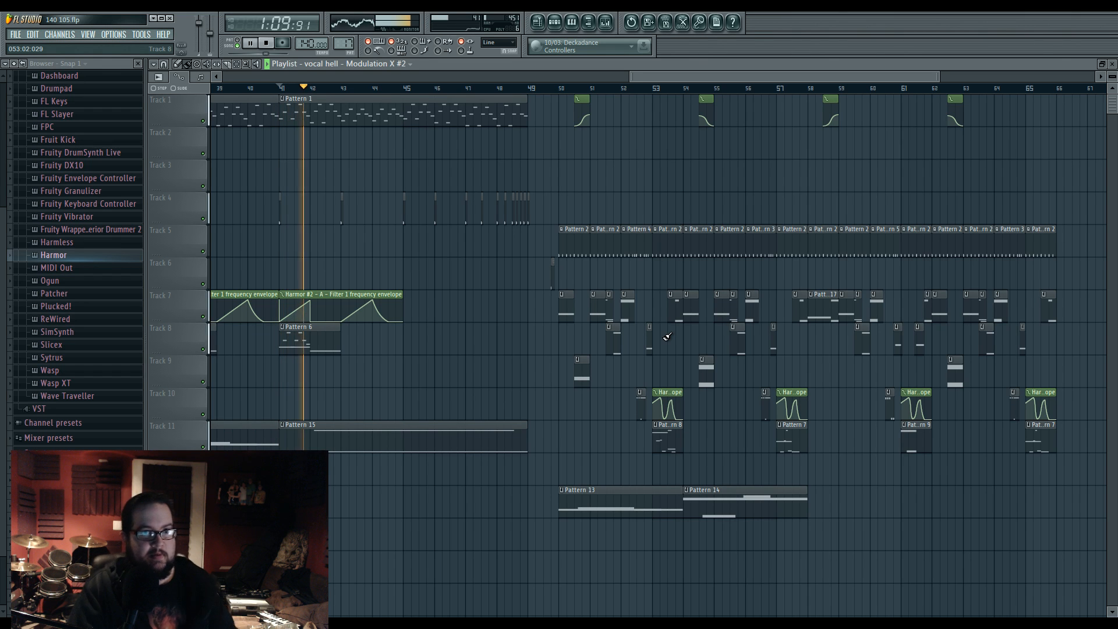
{"action": "key", "text": "F9"}
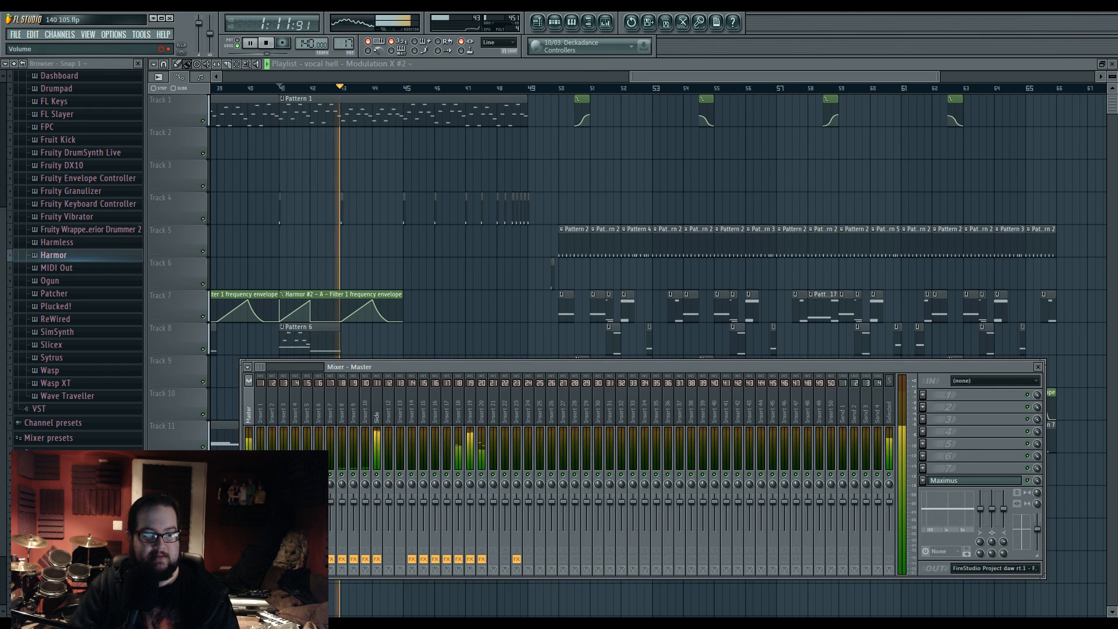
{"action": "key", "text": "F9"}
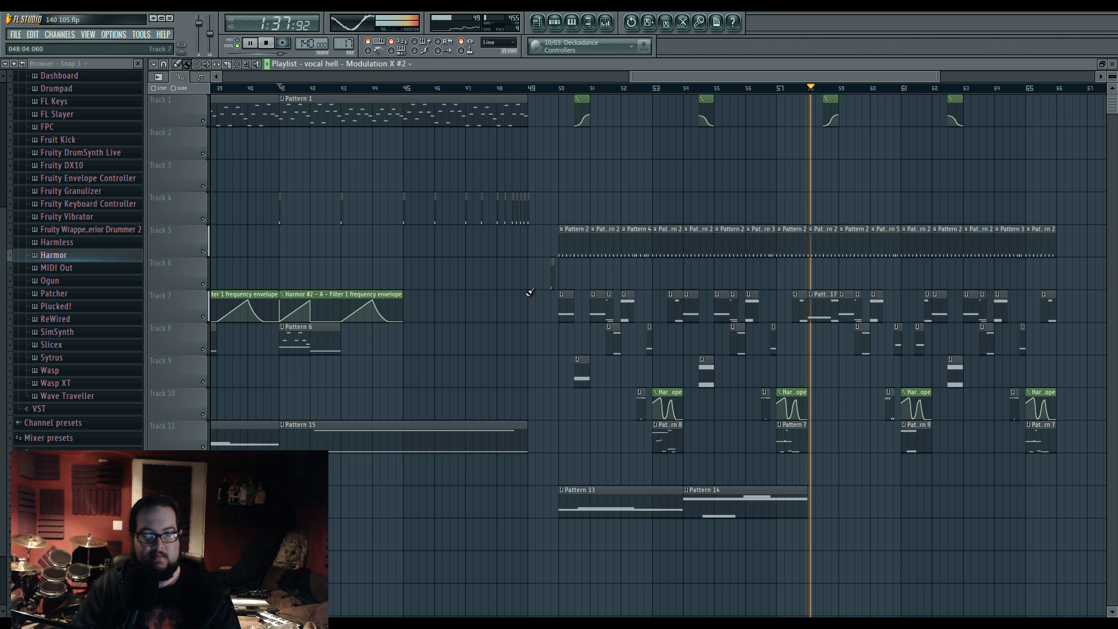
{"action": "key", "text": "space"}
Step: Open Pattern 17's notes and the Harmor settings of the Default channel that plays them
{"action": "double_click", "coordinate": [828, 308]}
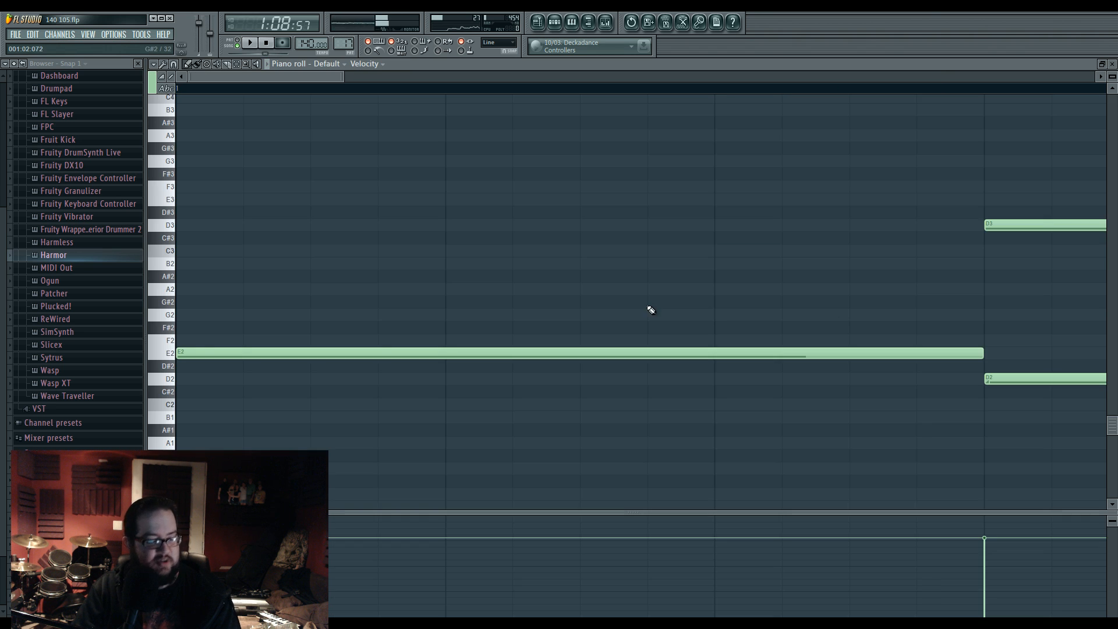
{"action": "scroll", "coordinate": [534, 335], "scroll_direction": "up", "scroll_amount": 3}
{"action": "left_click", "coordinate": [555, 23]}
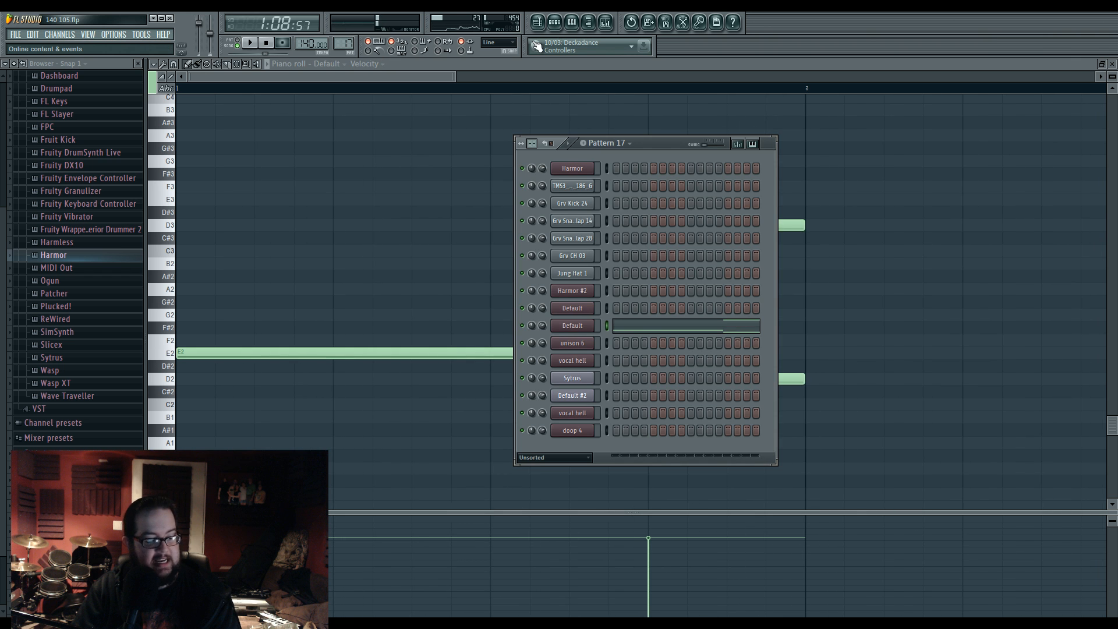
{"action": "key", "text": "q"}
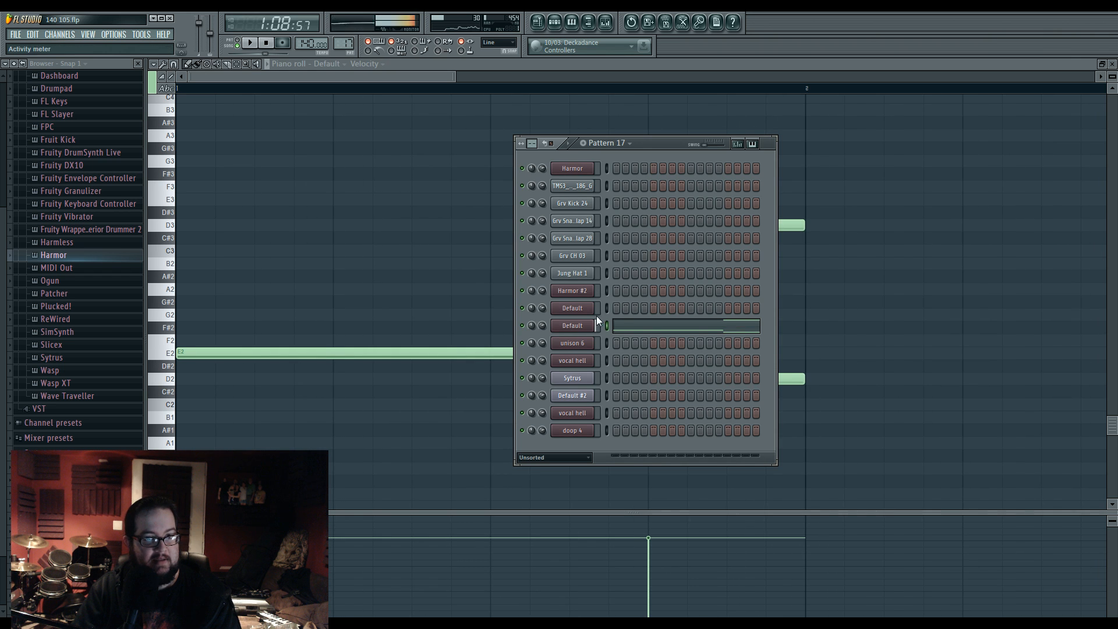
{"action": "left_click", "coordinate": [574, 326]}
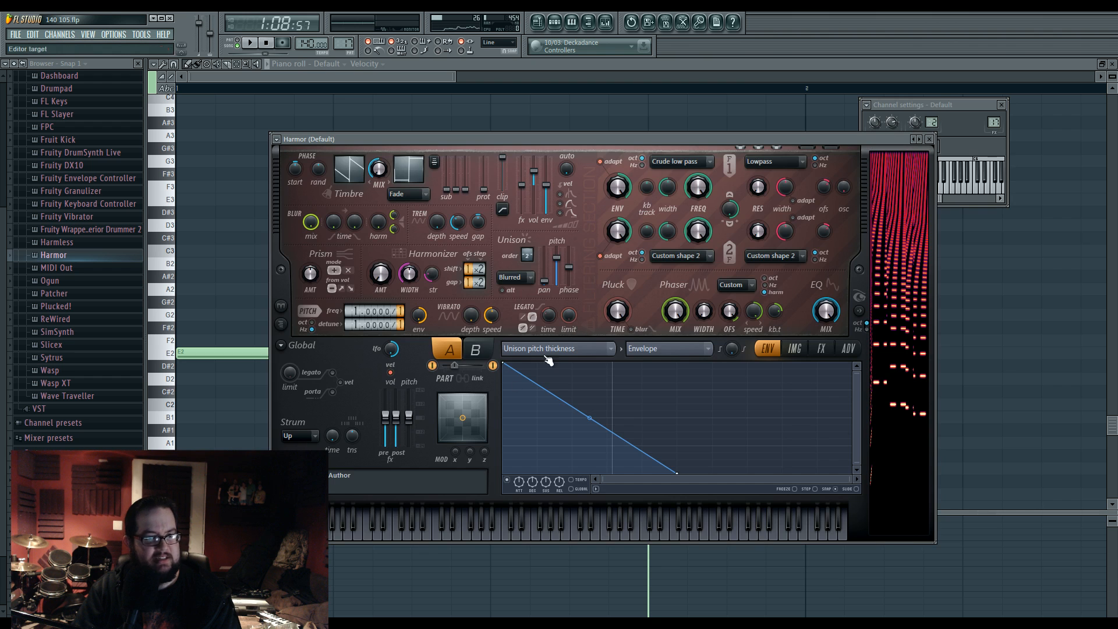
Step: Audition Pattern 17's Harmor sound at several pitches, and return to the playlist
{"action": "left_click", "coordinate": [178, 361]}
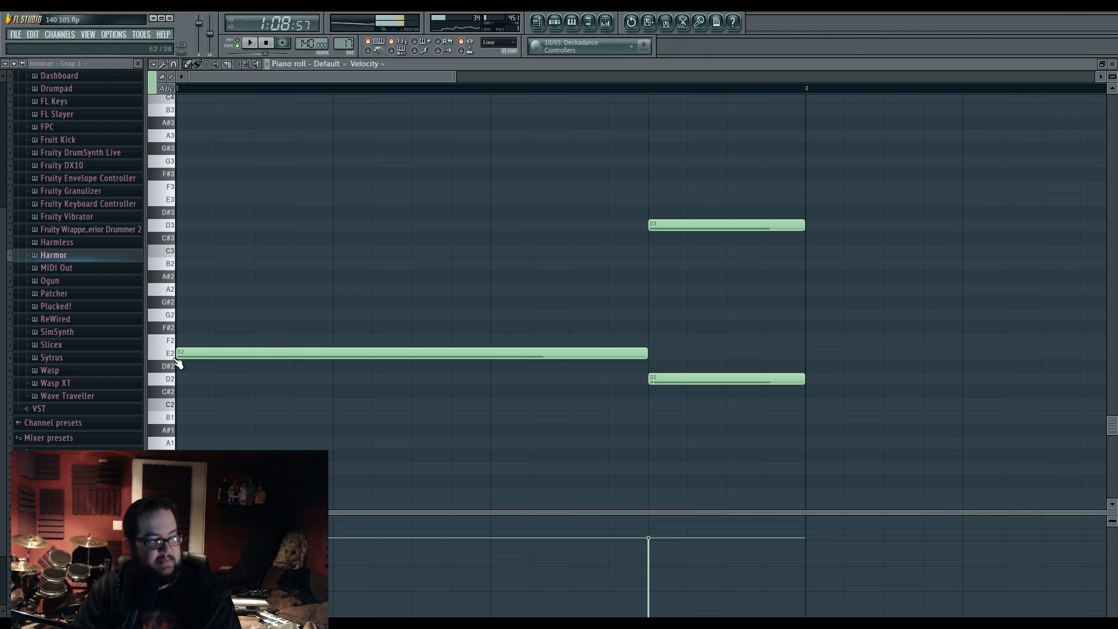
{"action": "left_click", "coordinate": [171, 251]}
{"action": "left_click", "coordinate": [168, 404]}
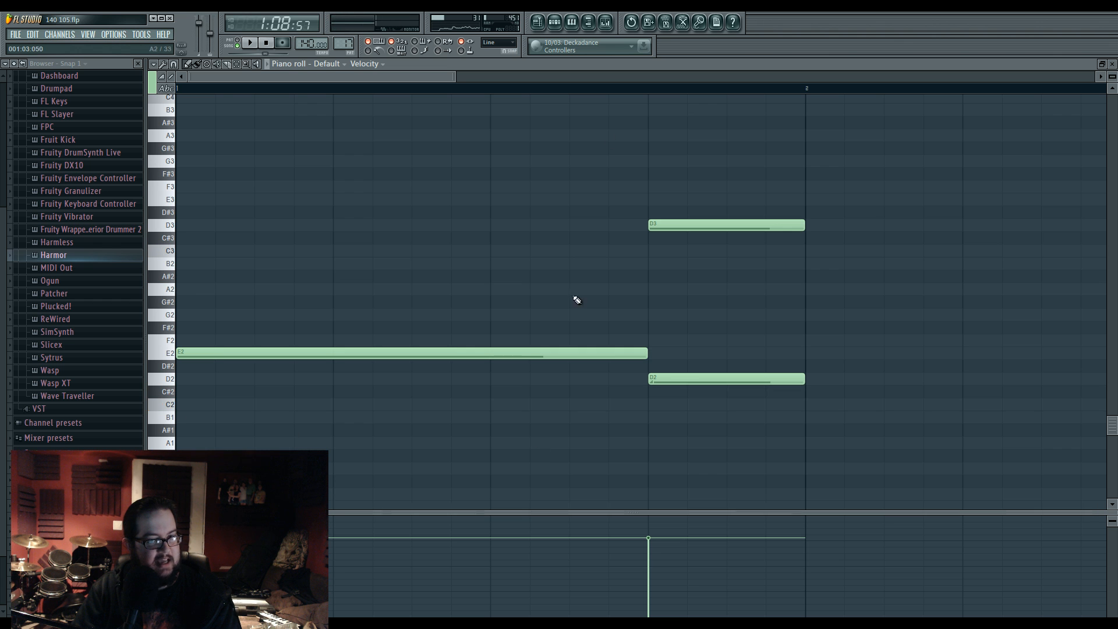
{"action": "left_click", "coordinate": [564, 26]}
{"action": "key", "text": "F5"}
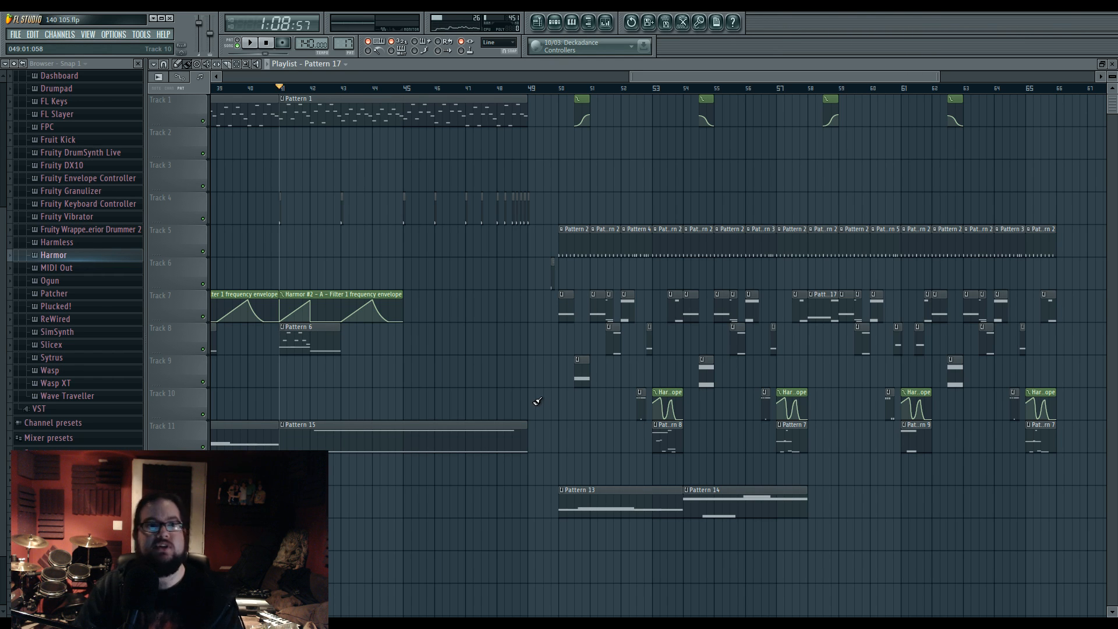
Step: Close the 140 105.flp instance and return to the Stream Electro.flp project
{"action": "left_click", "coordinate": [169, 18]}
{"action": "left_click", "coordinate": [577, 349]}
{"action": "mouse_move", "coordinate": [579, 623]}
{"action": "left_click", "coordinate": [573, 583]}
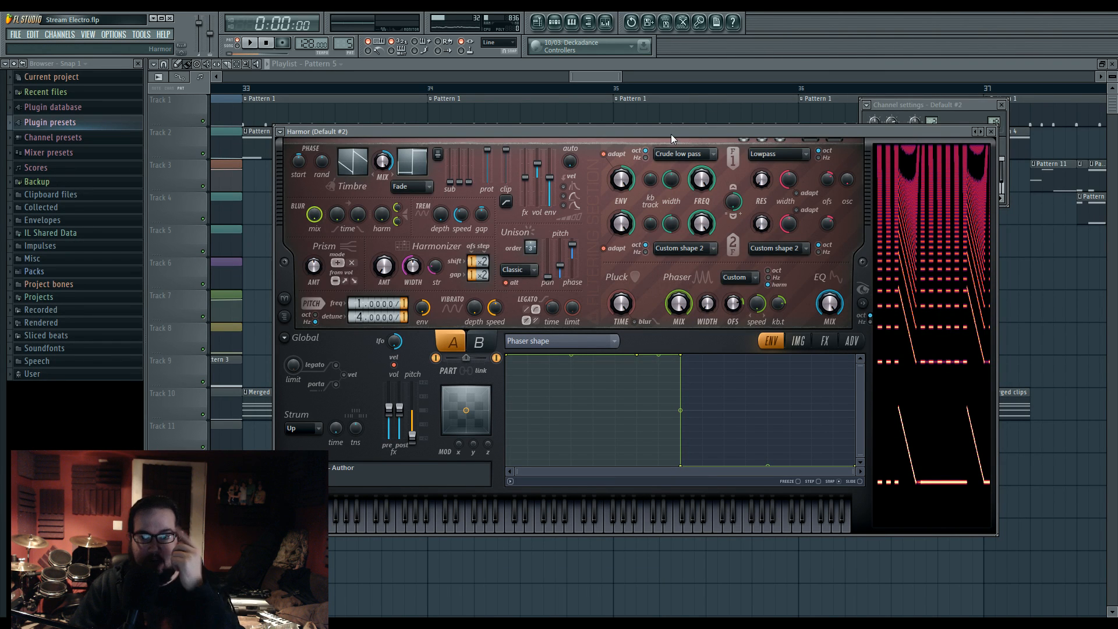
Step: Load the unison 9 preset into the cloned Harmor channel and audition it
{"action": "left_click", "coordinate": [280, 133]}
{"action": "mouse_move", "coordinate": [320, 162]}
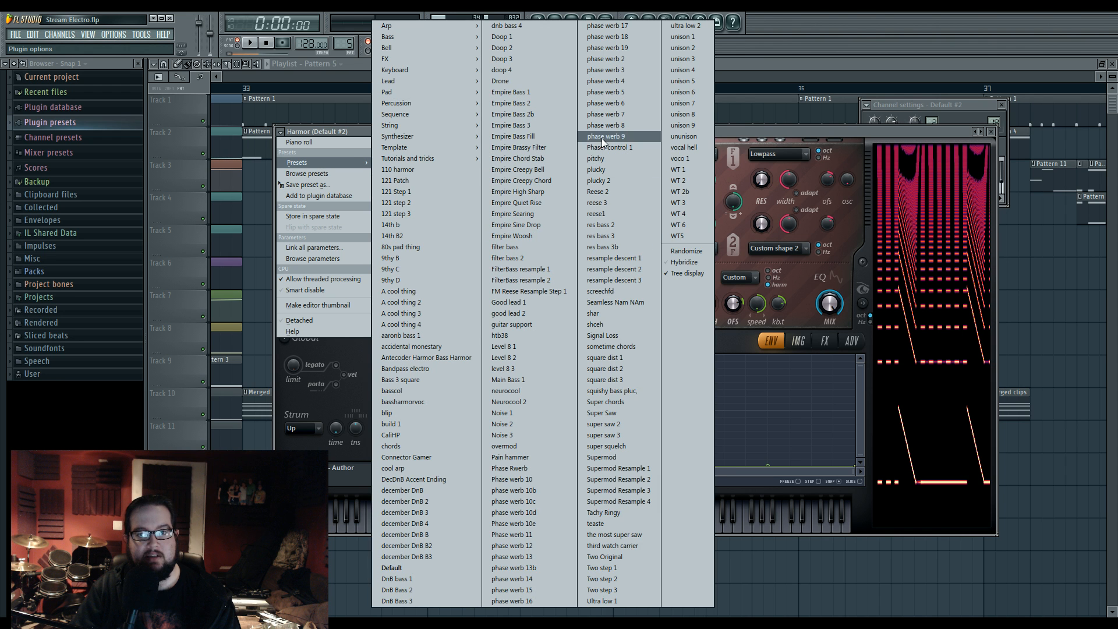
{"action": "left_click", "coordinate": [677, 130]}
{"action": "key", "text": "space"}
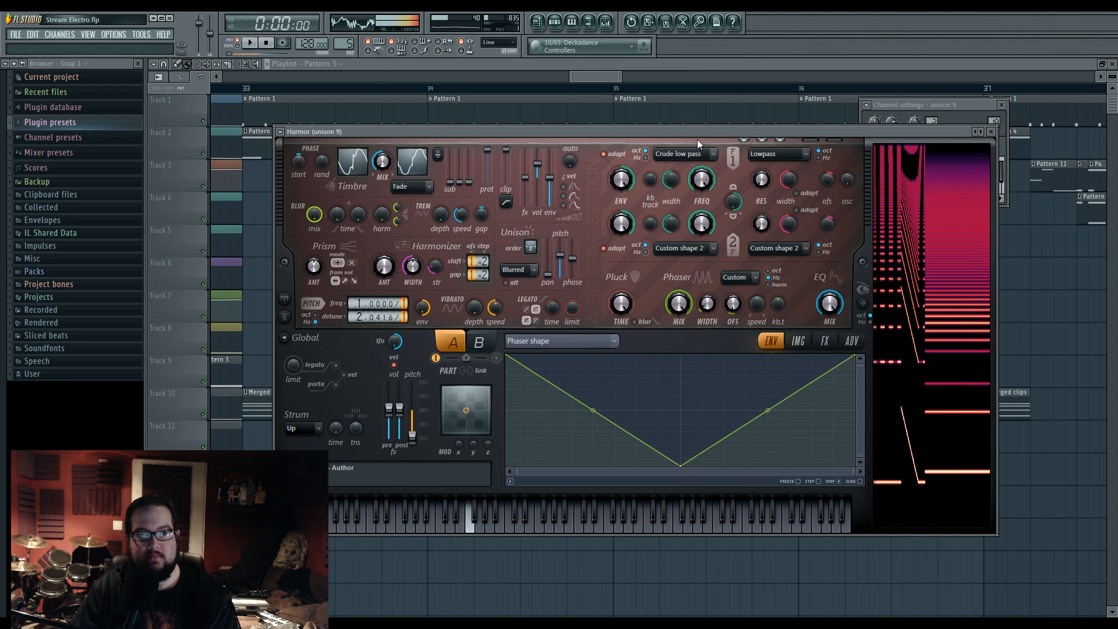
Step: Load the unison 6 preset into the cloned Harmor channel and audition it
{"action": "left_click", "coordinate": [973, 132]}
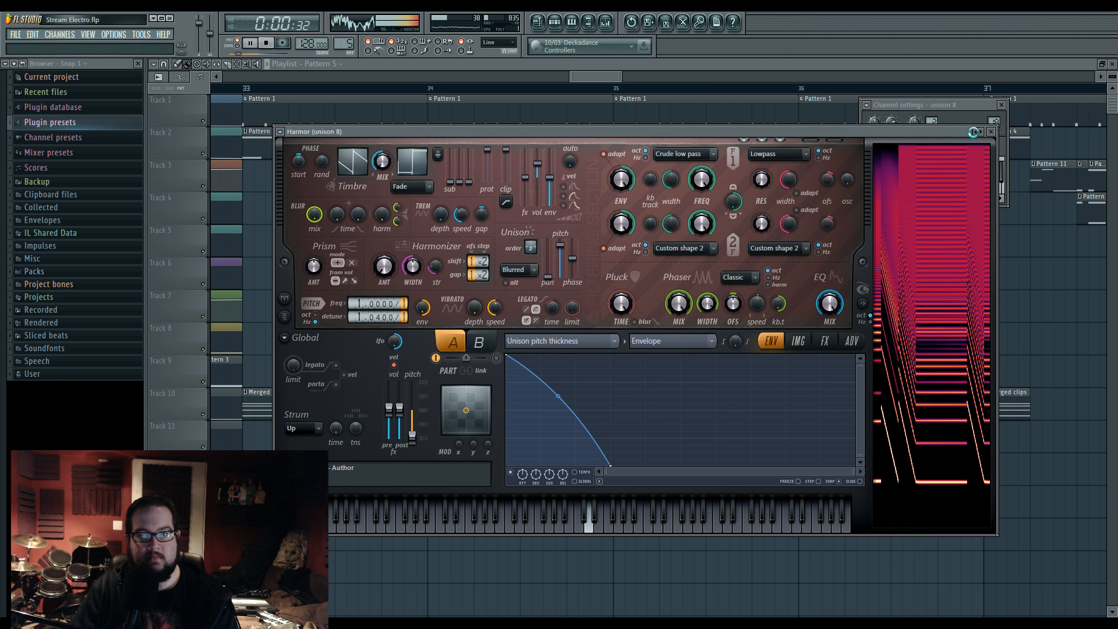
{"action": "left_click", "coordinate": [975, 132]}
{"action": "left_click", "coordinate": [977, 132]}
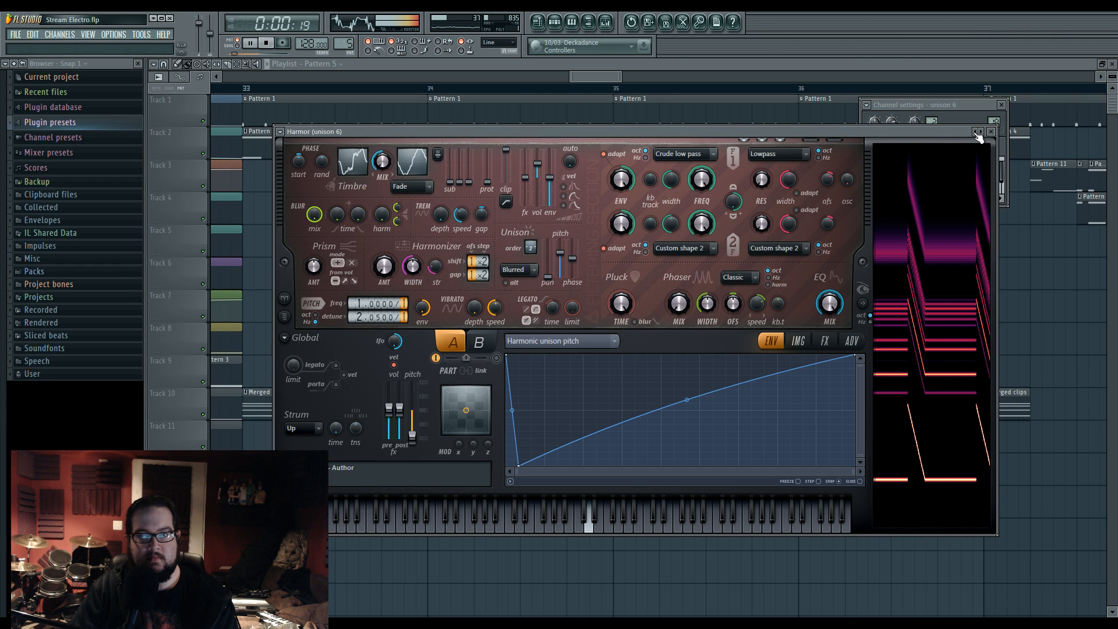
{"action": "key", "text": "space"}
Step: Raise the last point of Harmor's Local EQ envelope and bend the segment leading to it, checking the sound in playback
{"action": "left_click", "coordinate": [602, 340]}
{"action": "left_click", "coordinate": [737, 236]}
{"action": "key", "text": "space"}
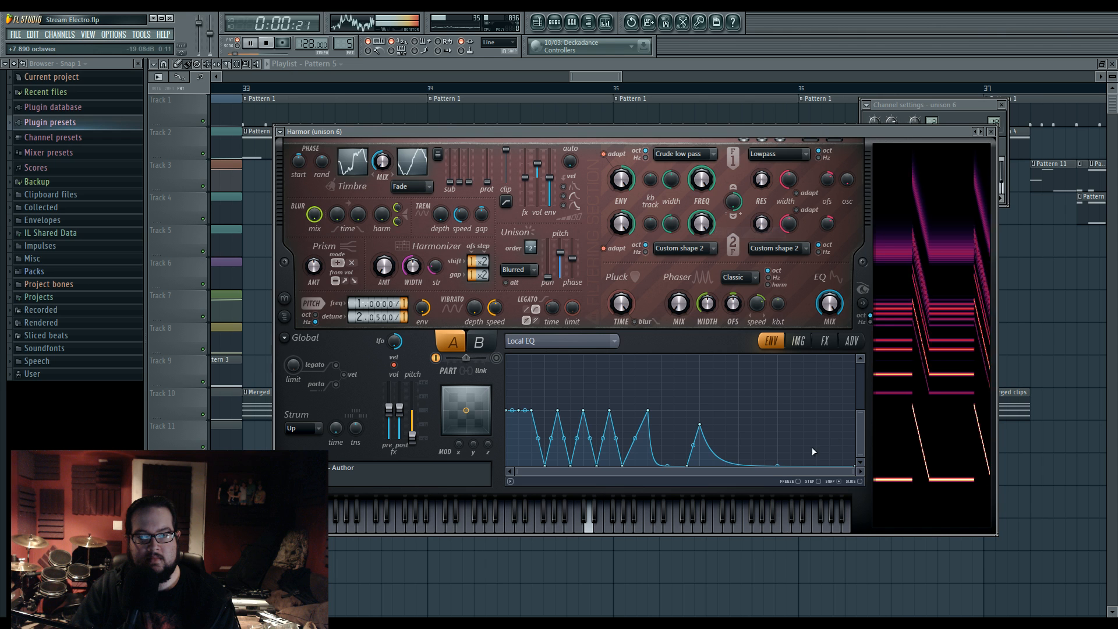
{"action": "left_click_drag", "start_coordinate": [858, 464], "coordinate": [856, 452]}
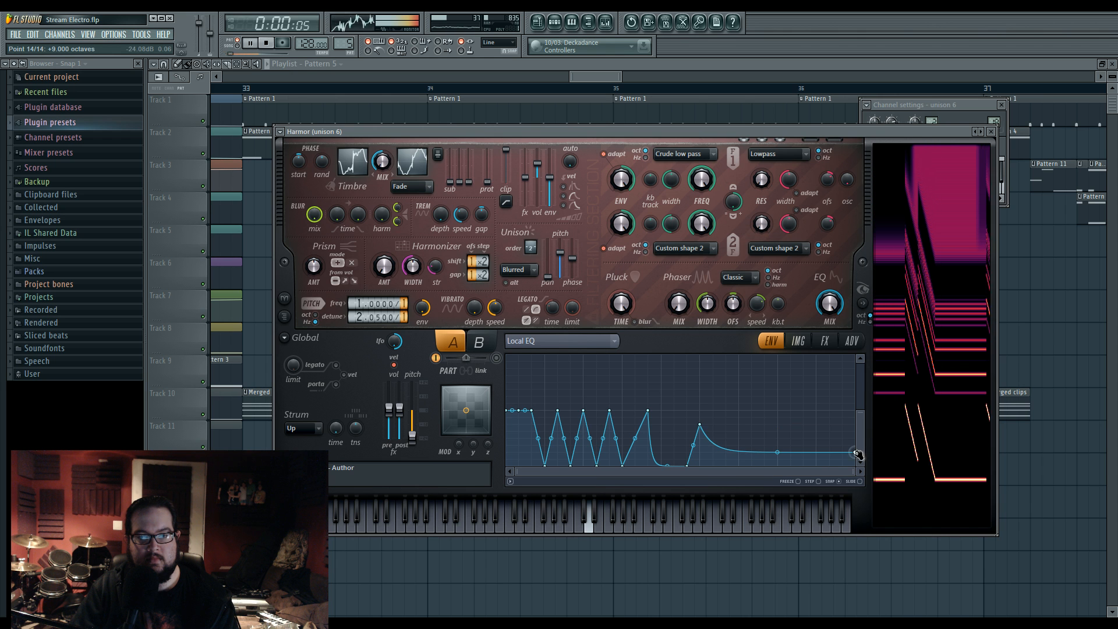
{"action": "left_click_drag", "start_coordinate": [712, 446], "coordinate": [712, 420]}
{"action": "key", "text": "space"}
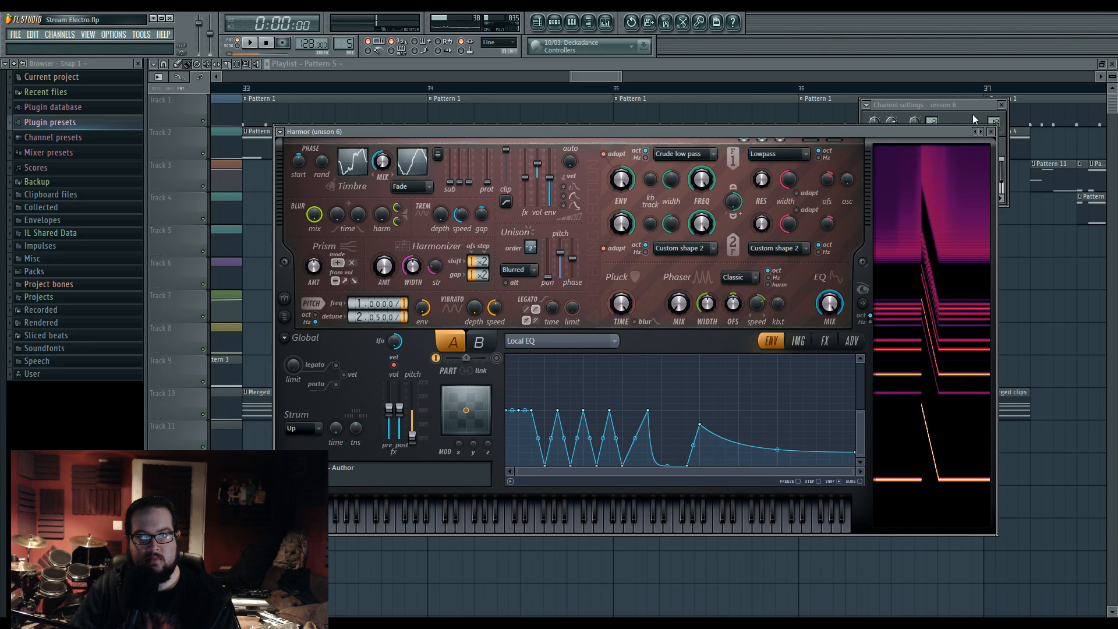
Step: Route the unison 6 channel to mixer Insert 17 and load Patcher into that insert's first effect slot
{"action": "left_click", "coordinate": [994, 122]}
{"action": "double_click", "coordinate": [994, 122]}
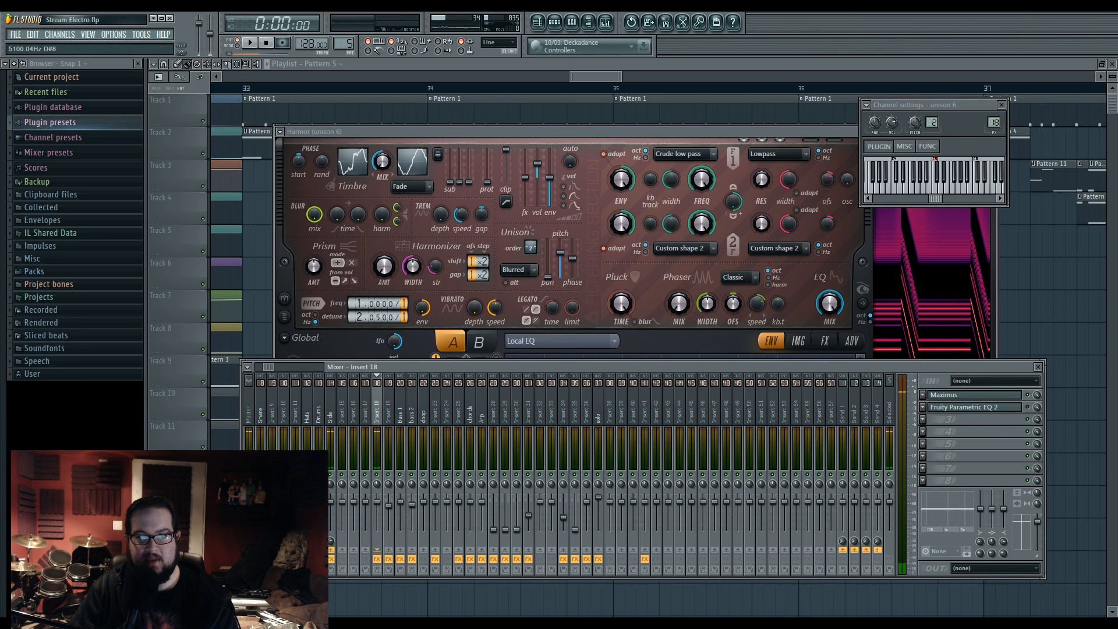
{"action": "scroll", "coordinate": [994, 121], "scroll_direction": "down", "scroll_amount": 1}
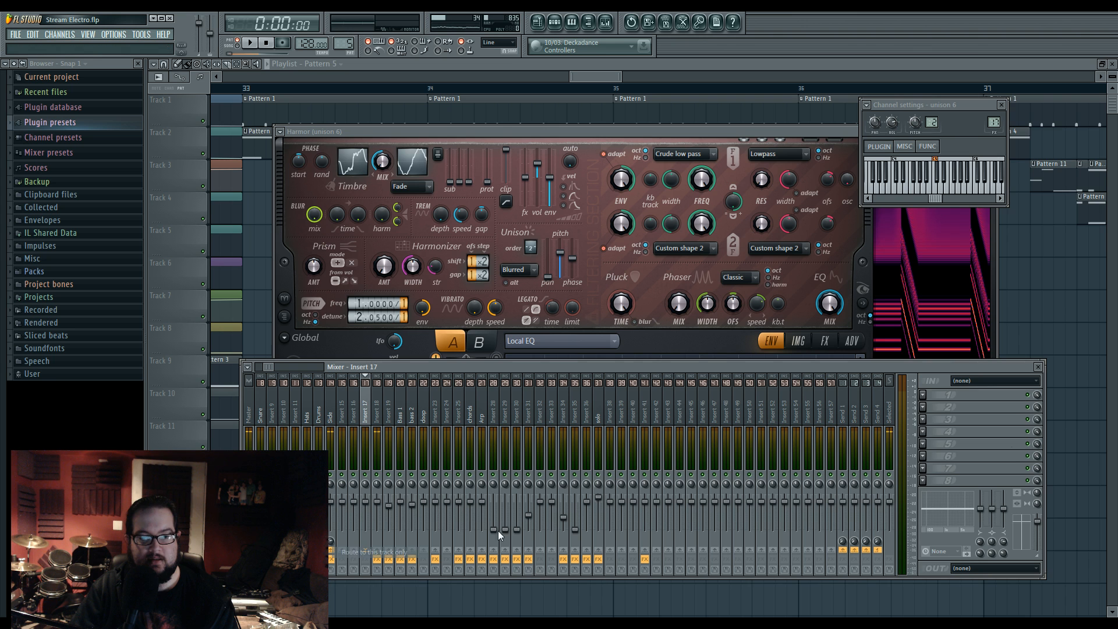
{"action": "left_click", "coordinate": [923, 394]}
{"action": "left_click", "coordinate": [949, 534]}
Step: Connect Patcher's input straight to its output, and add a Fruity Parametric EQ 2 fed by the input
{"action": "left_click_drag", "start_coordinate": [224, 304], "coordinate": [448, 303]}
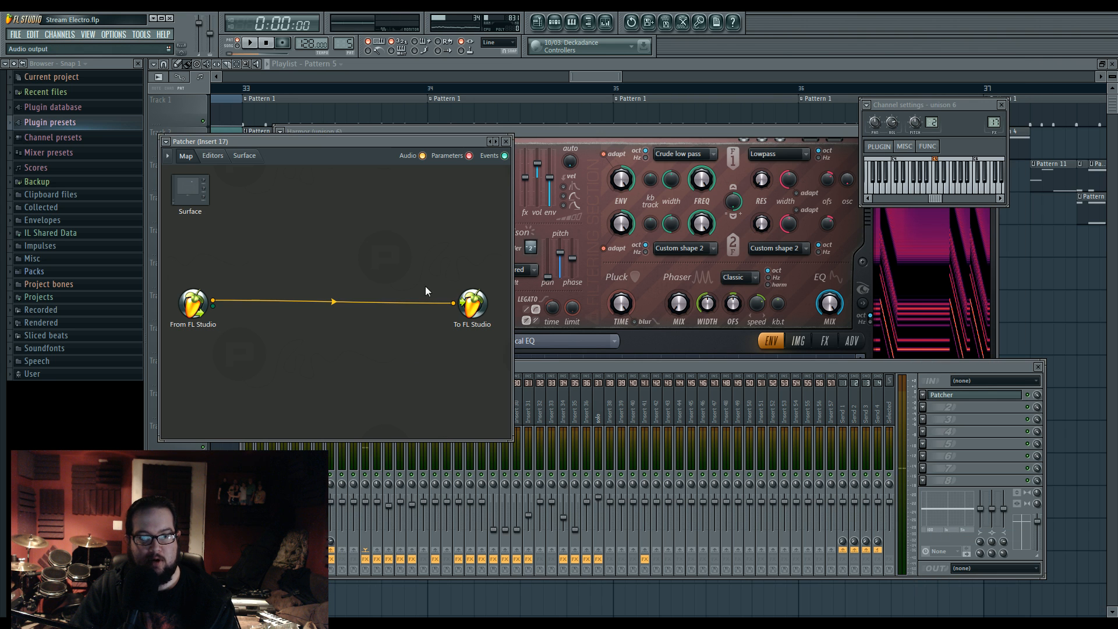
{"action": "right_click", "coordinate": [292, 223]}
{"action": "mouse_move", "coordinate": [316, 240]}
{"action": "left_click", "coordinate": [481, 291]}
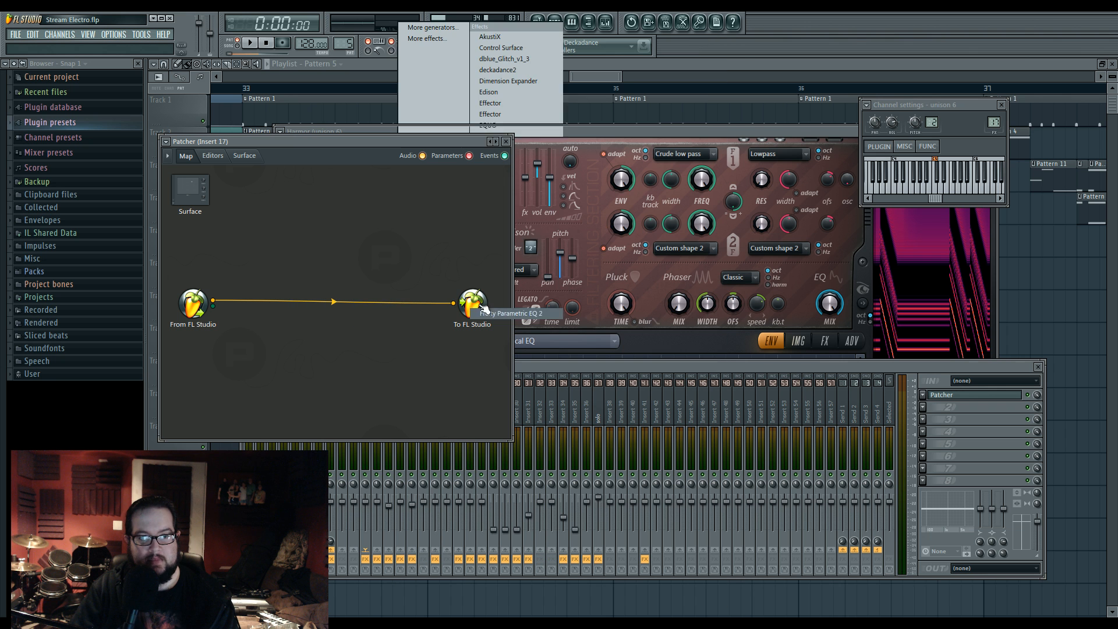
{"action": "left_click_drag", "start_coordinate": [225, 301], "coordinate": [267, 252]}
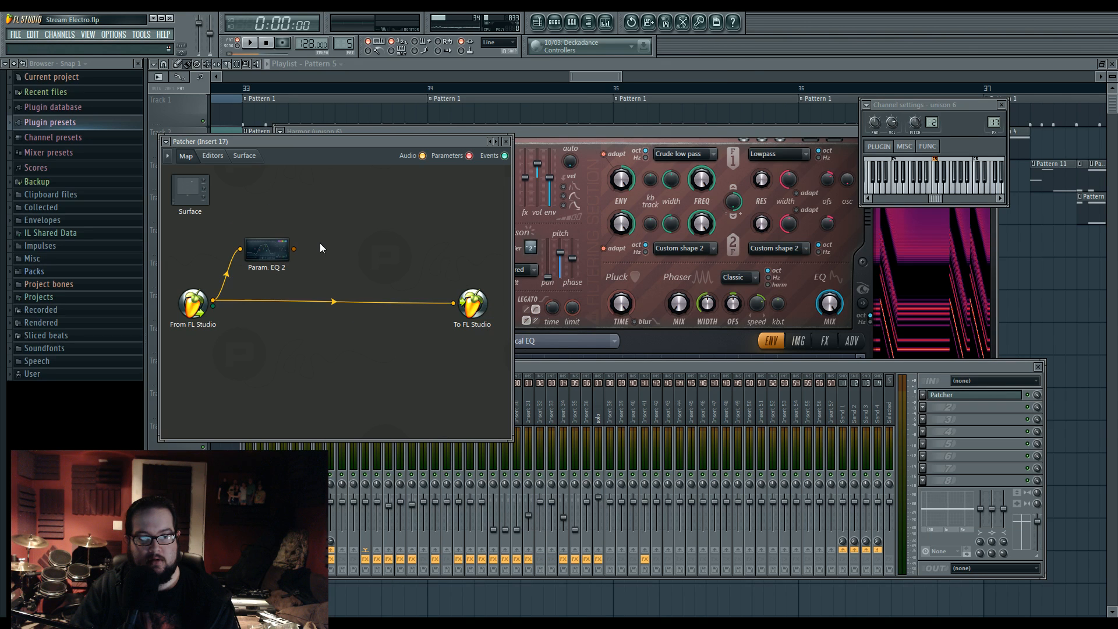
Step: Add Fruity Chorus and Fruity WaveShaper to the Patcher map, chained after Parametric EQ 2
{"action": "right_click", "coordinate": [319, 243]}
{"action": "mouse_move", "coordinate": [376, 261]}
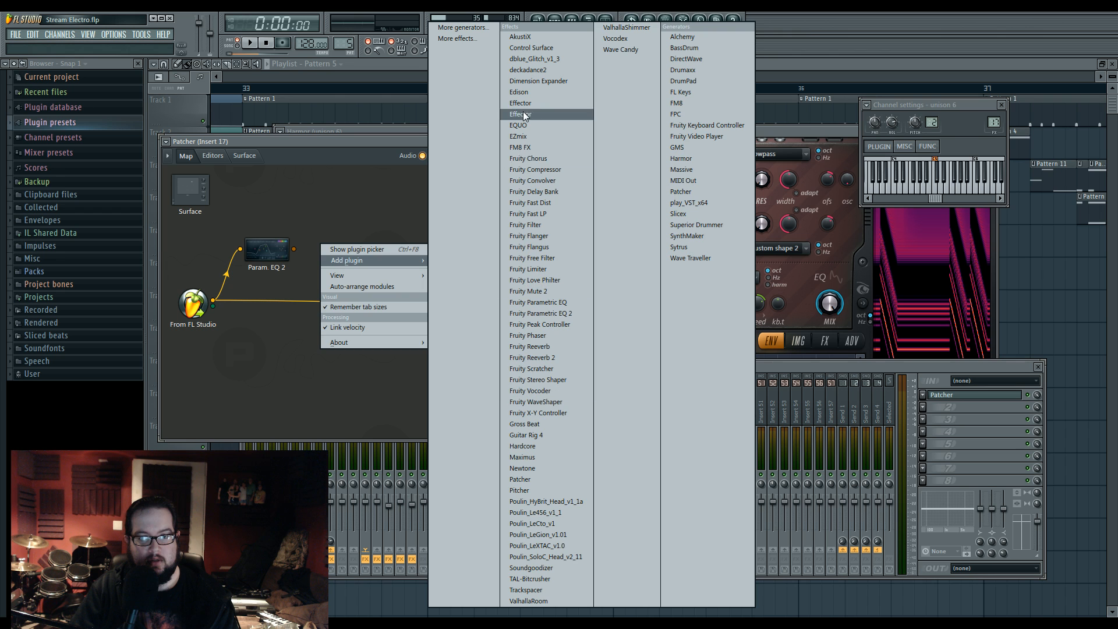
{"action": "left_click", "coordinate": [544, 158]}
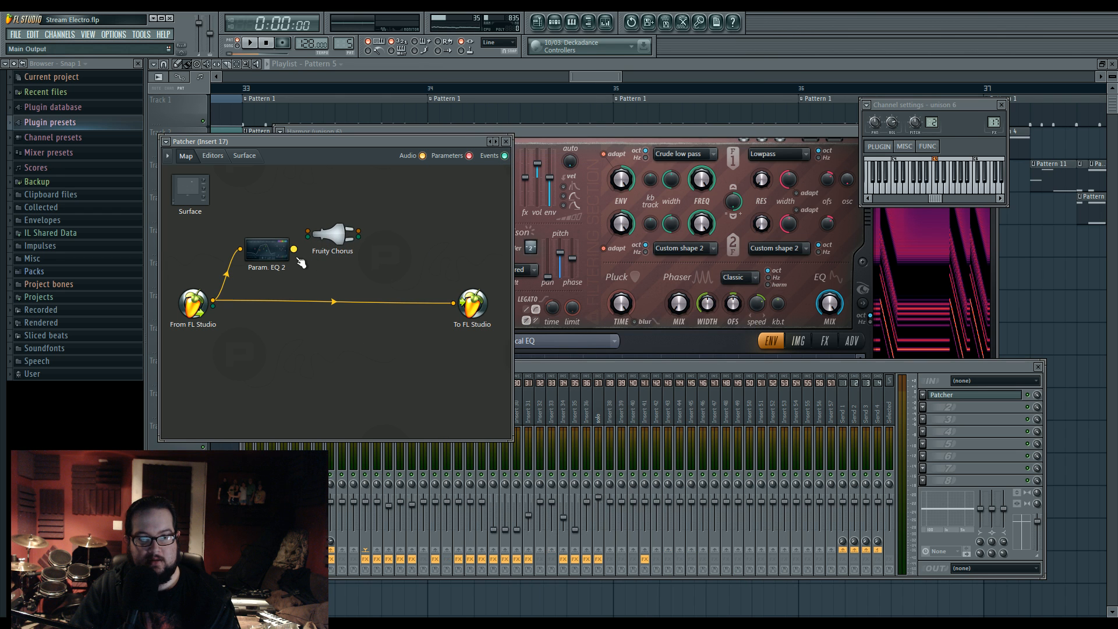
{"action": "left_click_drag", "start_coordinate": [324, 234], "coordinate": [402, 235]}
{"action": "left_click", "coordinate": [536, 401]}
Step: Insert Maximus before Patcher's output, route WaveShaper into it, and spread the modules across a widened map
{"action": "right_click", "coordinate": [455, 301]}
{"action": "mouse_move", "coordinate": [480, 312]}
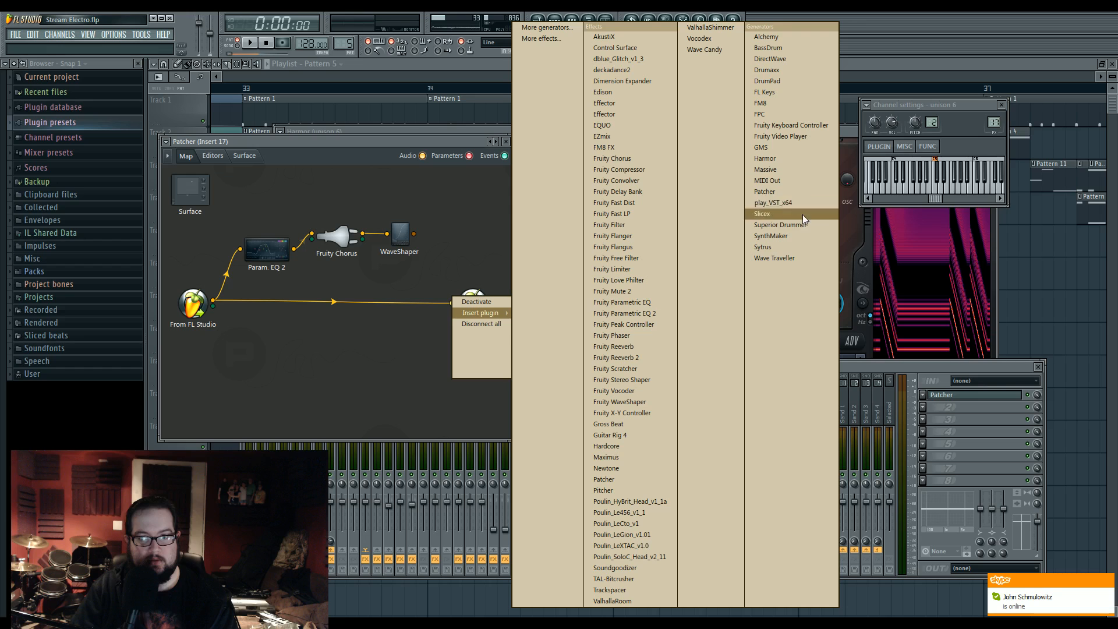
{"action": "left_click", "coordinate": [605, 457]}
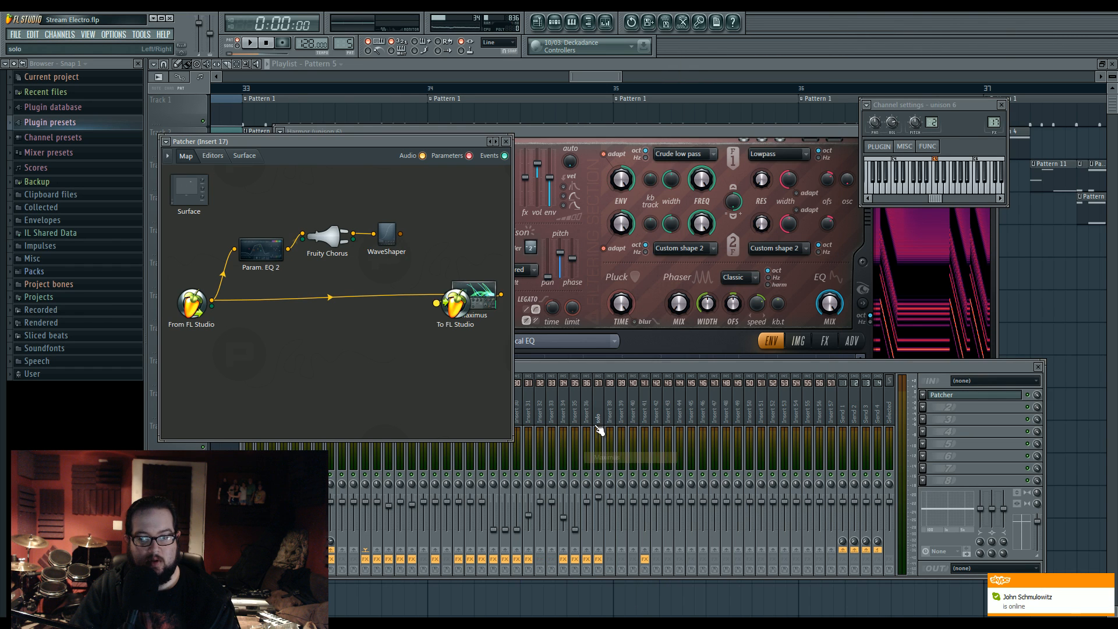
{"action": "left_click_drag", "start_coordinate": [512, 324], "coordinate": [710, 323]}
{"action": "left_click_drag", "start_coordinate": [472, 305], "coordinate": [674, 299]}
{"action": "left_click_drag", "start_coordinate": [433, 294], "coordinate": [472, 290]}
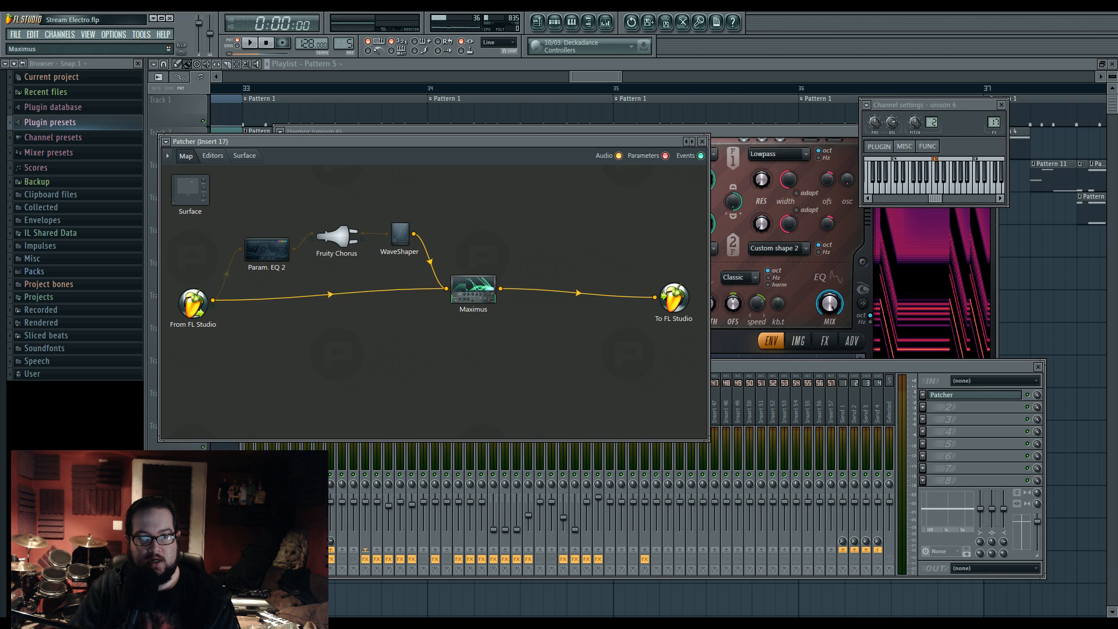
{"action": "left_click_drag", "start_coordinate": [478, 297], "coordinate": [619, 301]}
Step: Reorder the Patcher chain so Fruity Chorus comes before Parametric EQ 2 and WaveShaper
{"action": "double_click", "coordinate": [266, 253]}
{"action": "left_click_drag", "start_coordinate": [210, 263], "coordinate": [232, 250]}
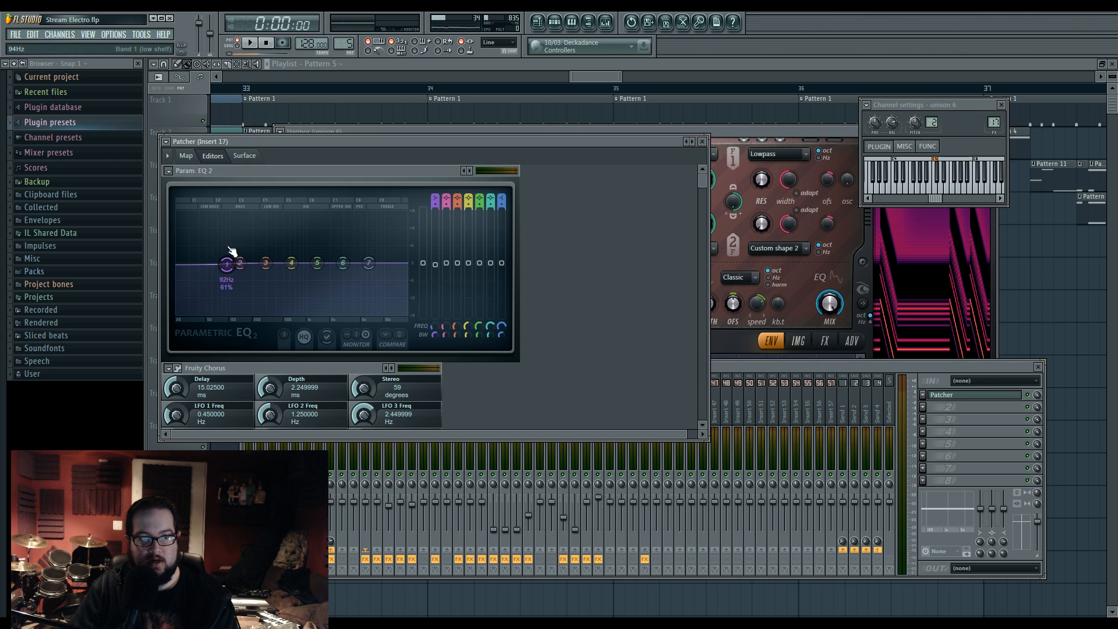
{"action": "left_click", "coordinate": [186, 156]}
{"action": "left_click_drag", "start_coordinate": [321, 234], "coordinate": [347, 224]}
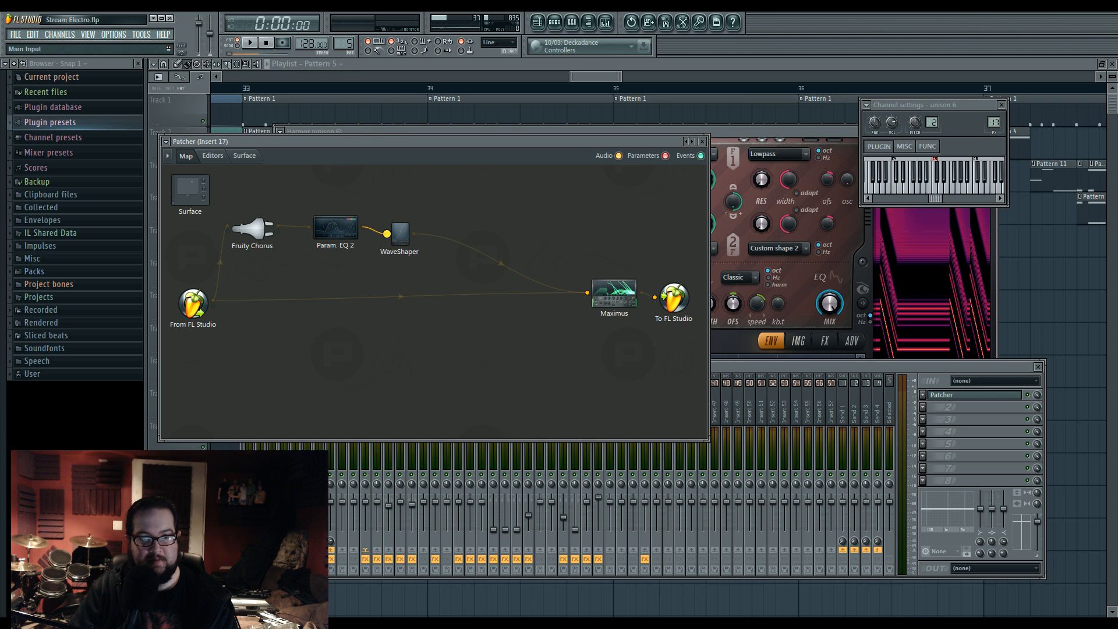
Step: Turn Parametric EQ 2's band 1 into a steep high pass at about 610 Hz and pull band 7 down to cut the highs
{"action": "double_click", "coordinate": [344, 235]}
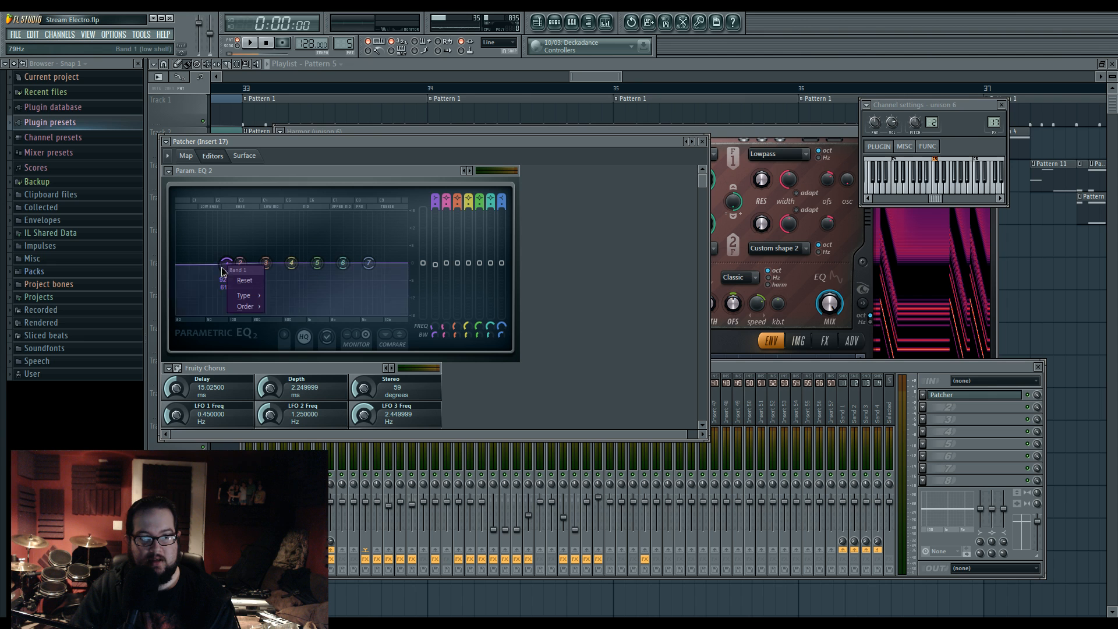
{"action": "left_click", "coordinate": [286, 306]}
{"action": "left_click_drag", "start_coordinate": [226, 262], "coordinate": [268, 301]}
{"action": "right_click", "coordinate": [269, 301]}
{"action": "left_click", "coordinate": [338, 366]}
{"action": "mouse_move", "coordinate": [269, 263]}
{"action": "left_mouse_down"}
{"action": "mouse_move", "coordinate": [315, 263]}
{"action": "mouse_move", "coordinate": [286, 262]}
{"action": "left_mouse_up"}
{"action": "key", "text": "space"}
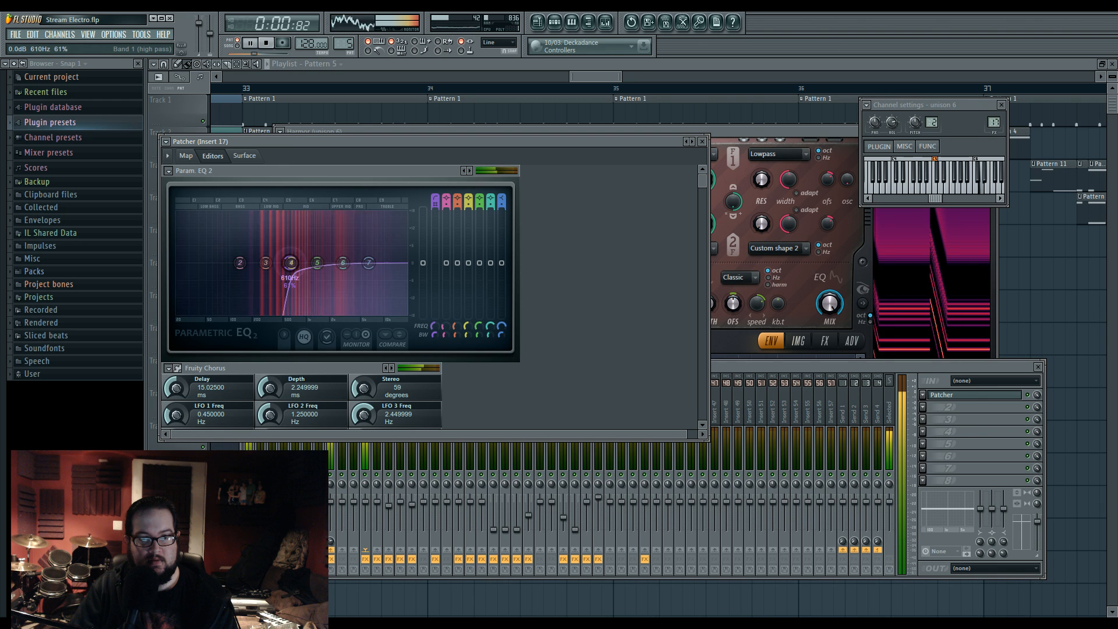
{"action": "left_click_drag", "start_coordinate": [368, 262], "coordinate": [344, 308]}
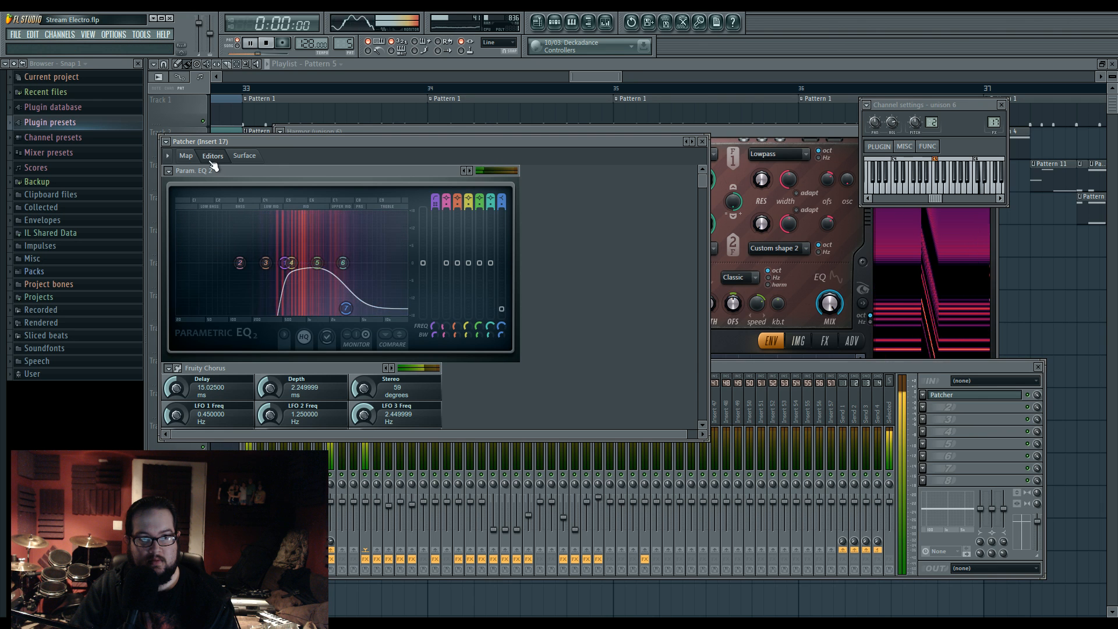
Step: Bend the WaveShaper curve steeply upward from a second point placed at 0.13 with zero output
{"action": "left_click", "coordinate": [186, 156]}
{"action": "double_click", "coordinate": [399, 233]}
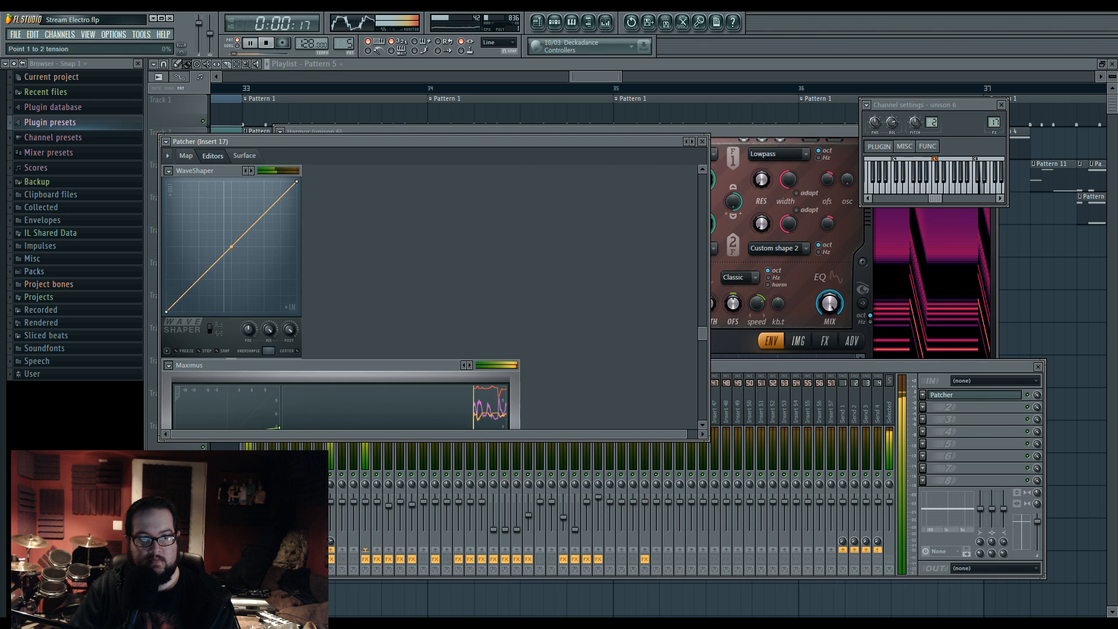
{"action": "left_click_drag", "start_coordinate": [174, 291], "coordinate": [184, 312]}
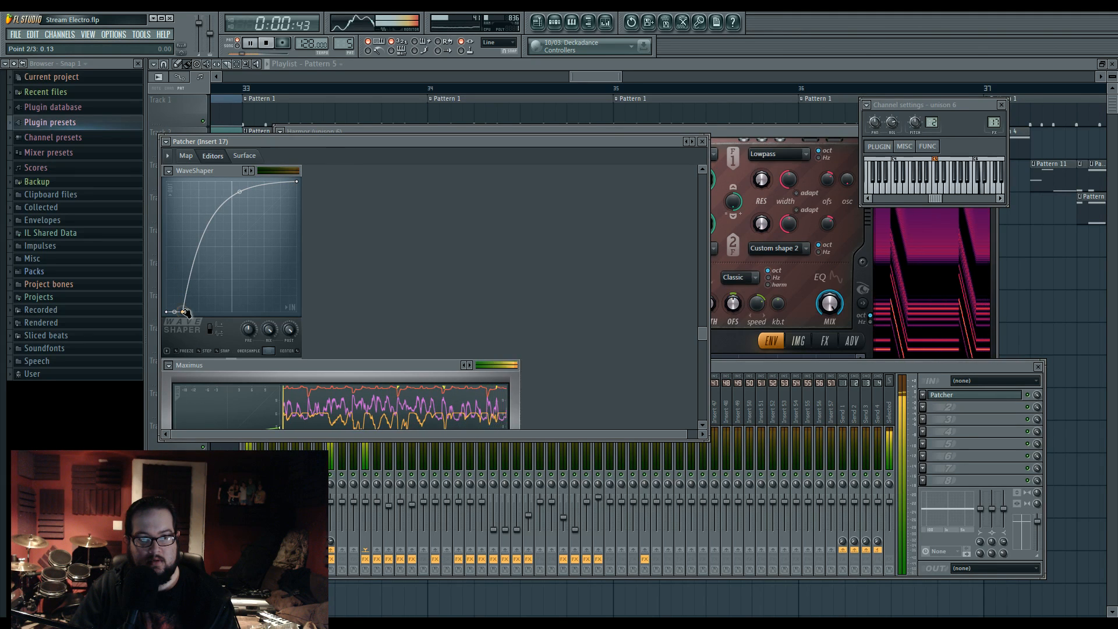
Step: Load the Default preset into Maximus and go through its low, high, mid and master bands during playback
{"action": "left_click", "coordinate": [186, 156]}
{"action": "double_click", "coordinate": [616, 297]}
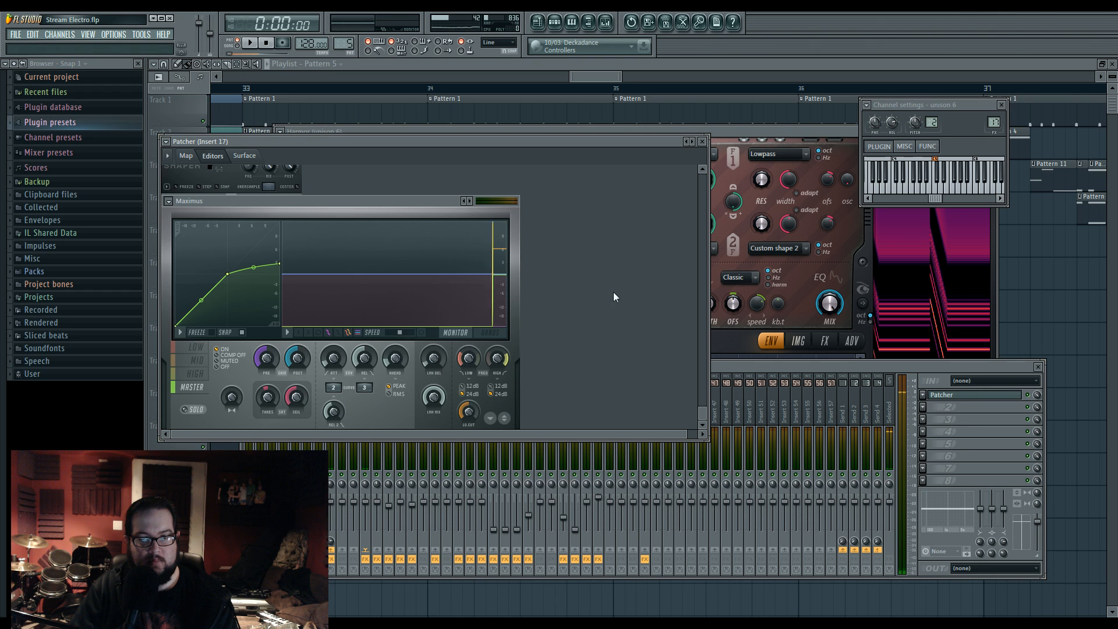
{"action": "right_click", "coordinate": [466, 201]}
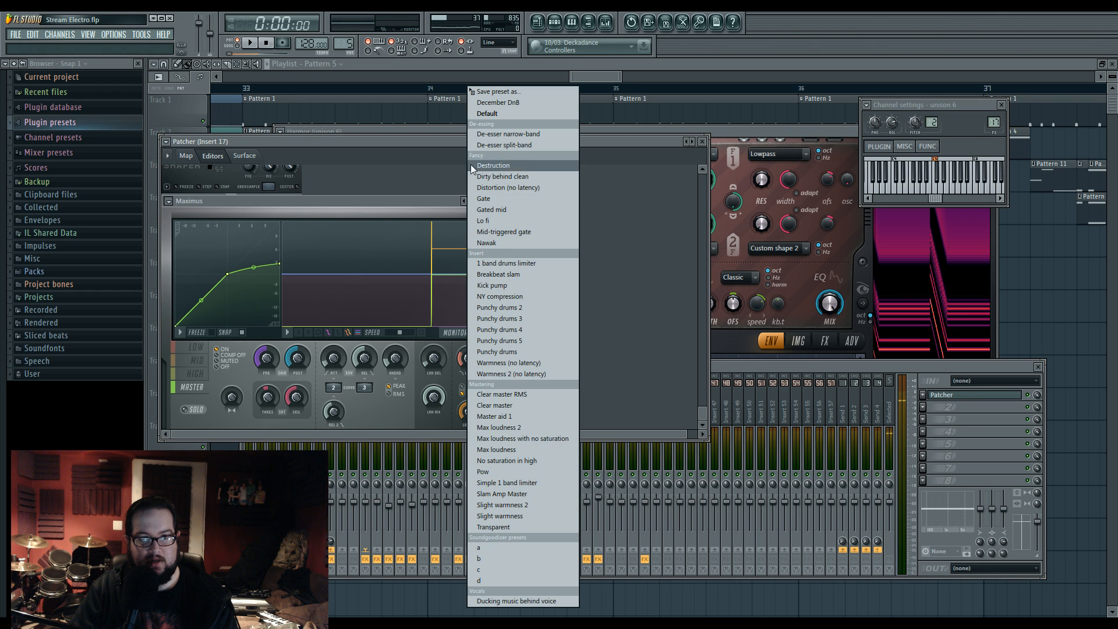
{"action": "left_click", "coordinate": [499, 114]}
{"action": "key", "text": "space"}
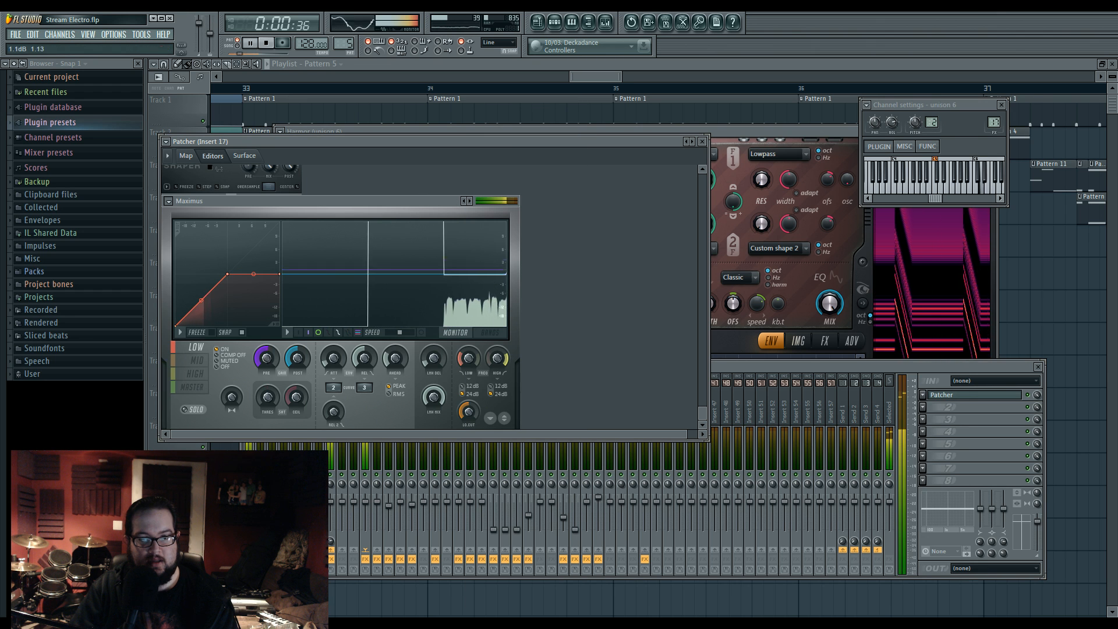
{"action": "left_click", "coordinate": [195, 373]}
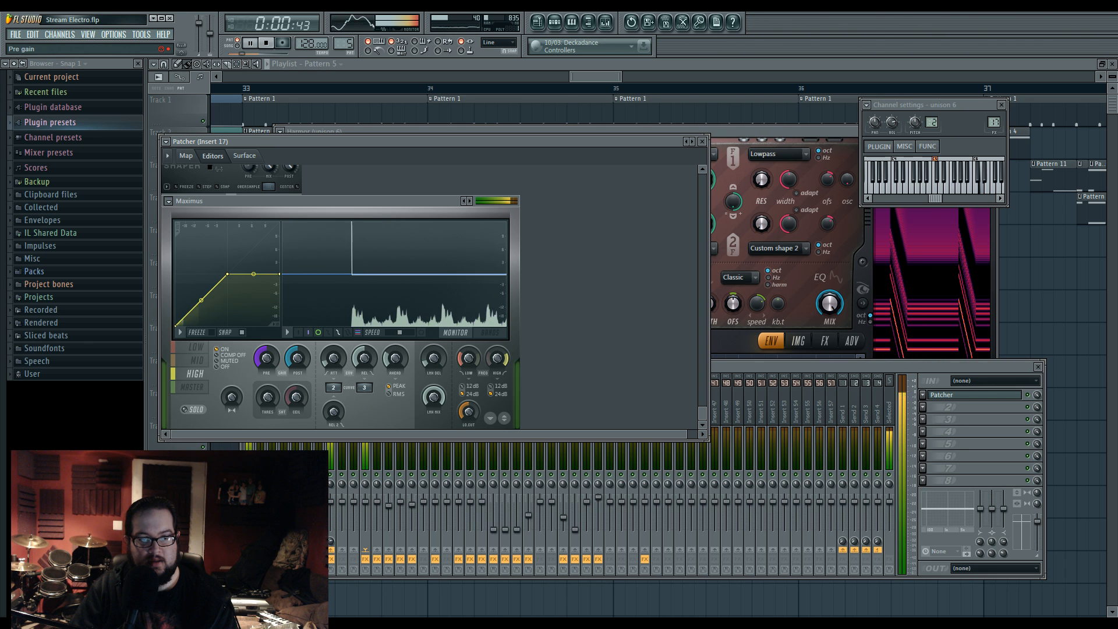
{"action": "left_click", "coordinate": [197, 360]}
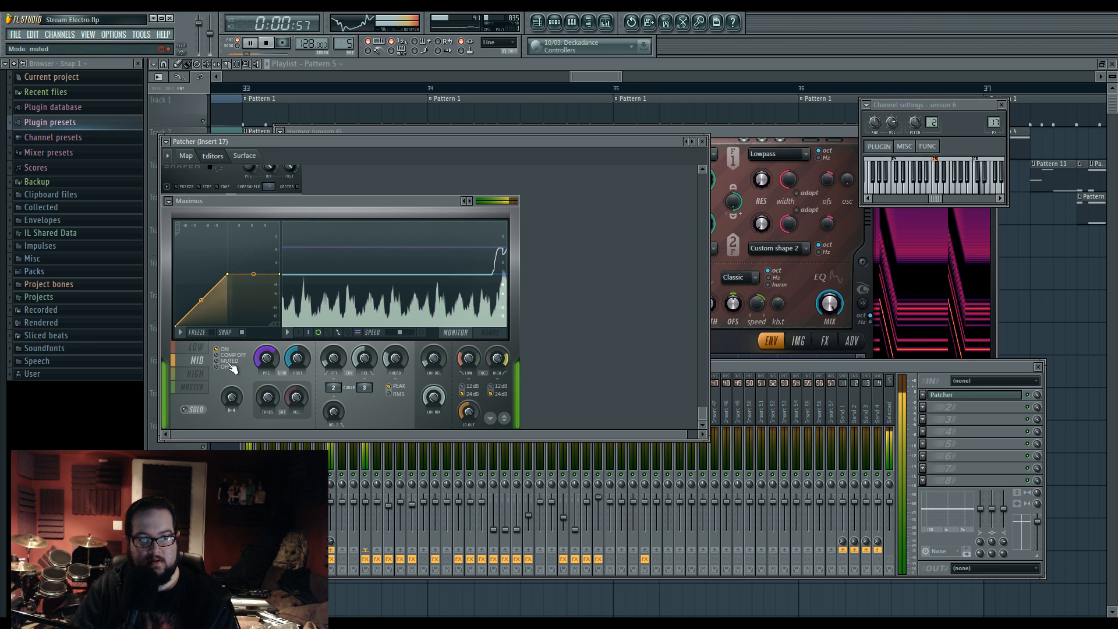
{"action": "left_click", "coordinate": [192, 387]}
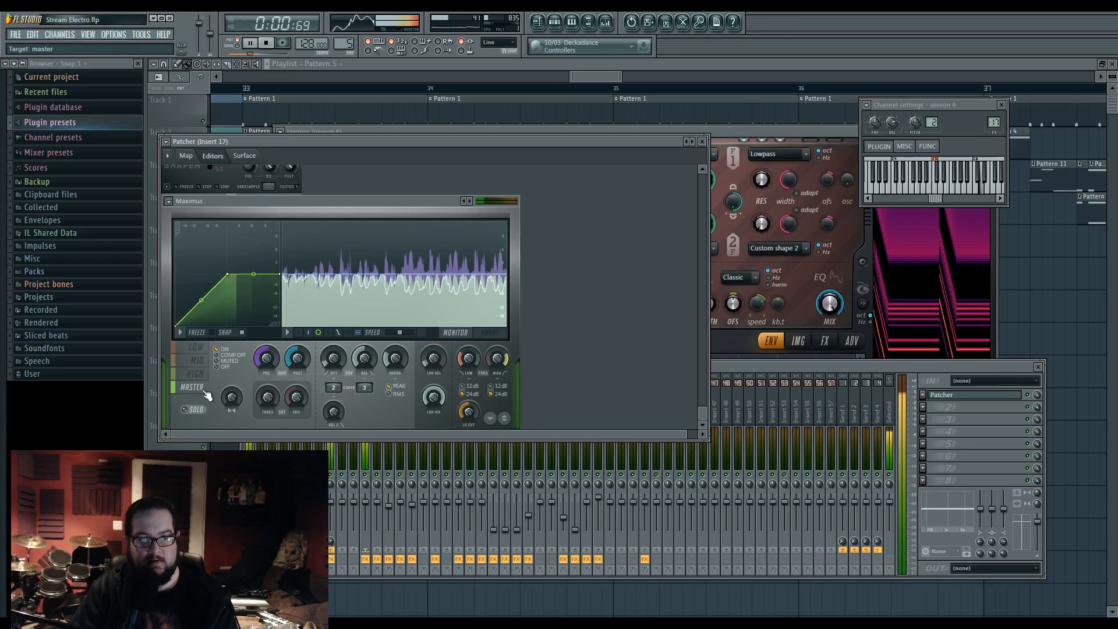
Step: Set Fruity Chorus's delay to 19.82 ms, depth to 3.54 ms, stereo to 0 degrees and LFO 3 frequency to 0 Hz
{"action": "left_click", "coordinate": [187, 156]}
{"action": "left_click", "coordinate": [213, 155]}
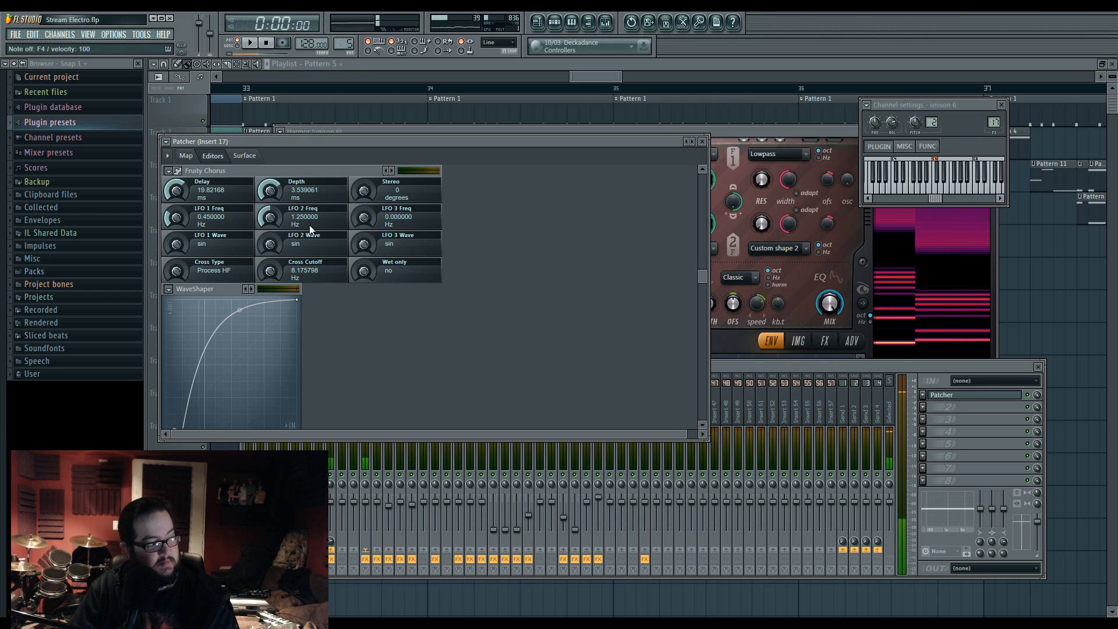
{"action": "left_click", "coordinate": [185, 156]}
Step: Bring Harmor forward to audition the processed sound, and show Pattern 5's channels over the playlist
{"action": "left_click_drag", "start_coordinate": [398, 139], "coordinate": [473, 149]}
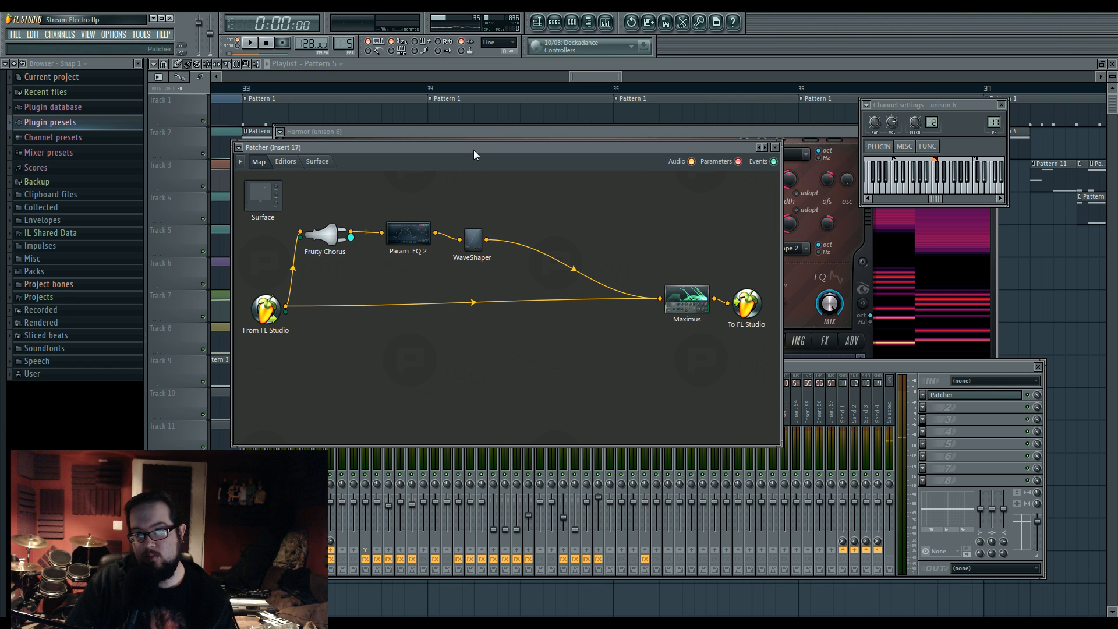
{"action": "left_click", "coordinate": [474, 132]}
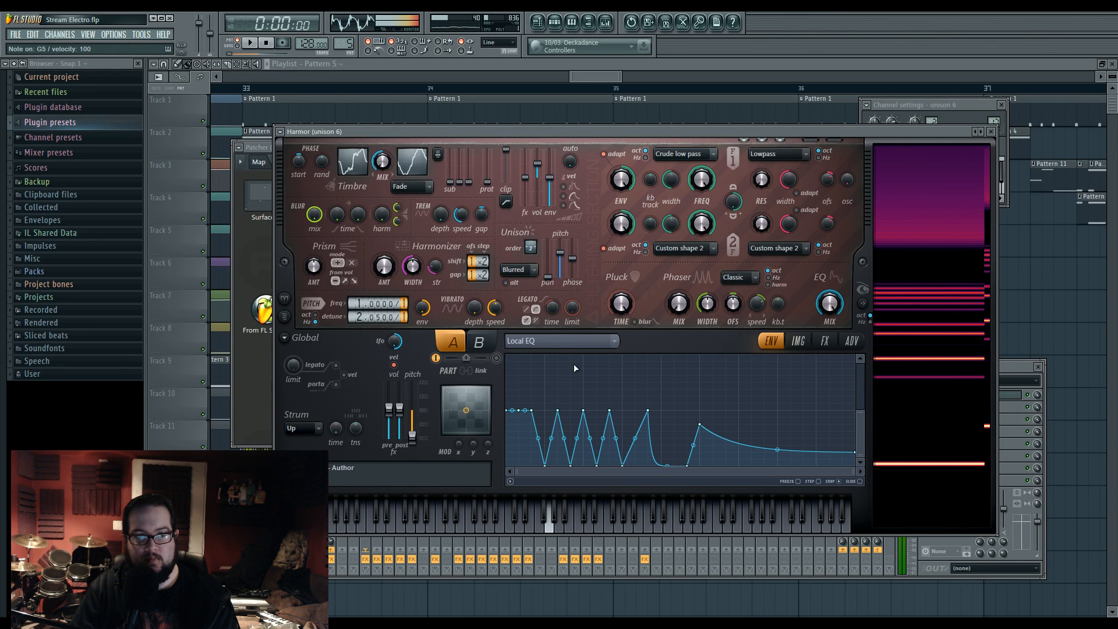
{"action": "left_click", "coordinate": [592, 75]}
{"action": "left_click", "coordinate": [555, 23]}
{"action": "key", "text": "space"}
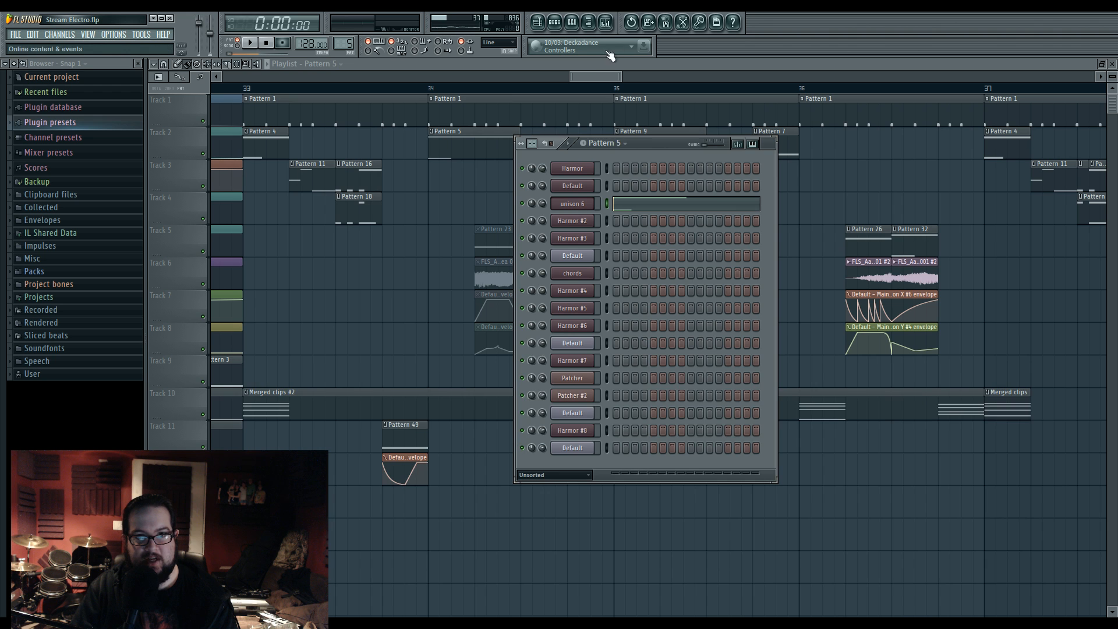
Step: Reopen Insert 17's Patcher map and move Maximus slightly away from the output
{"action": "left_click", "coordinate": [613, 22]}
{"action": "left_click", "coordinate": [943, 401]}
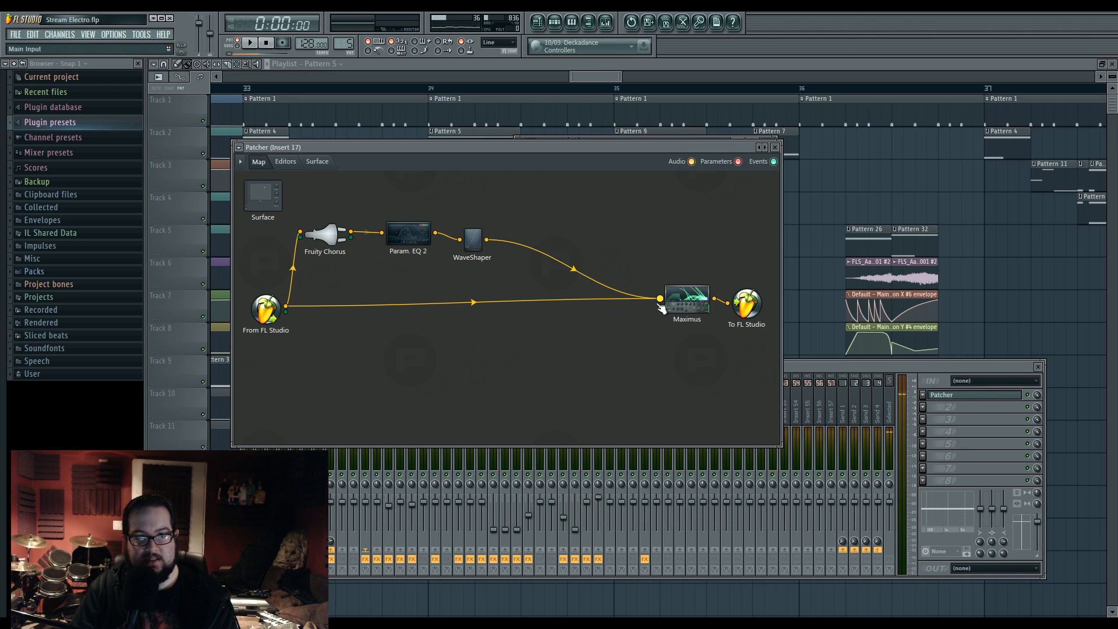
{"action": "left_click_drag", "start_coordinate": [634, 299], "coordinate": [671, 300]}
Step: Load Fruity Parametric EQ 2 after Patcher in Insert 17's effect chain
{"action": "left_click", "coordinate": [933, 414]}
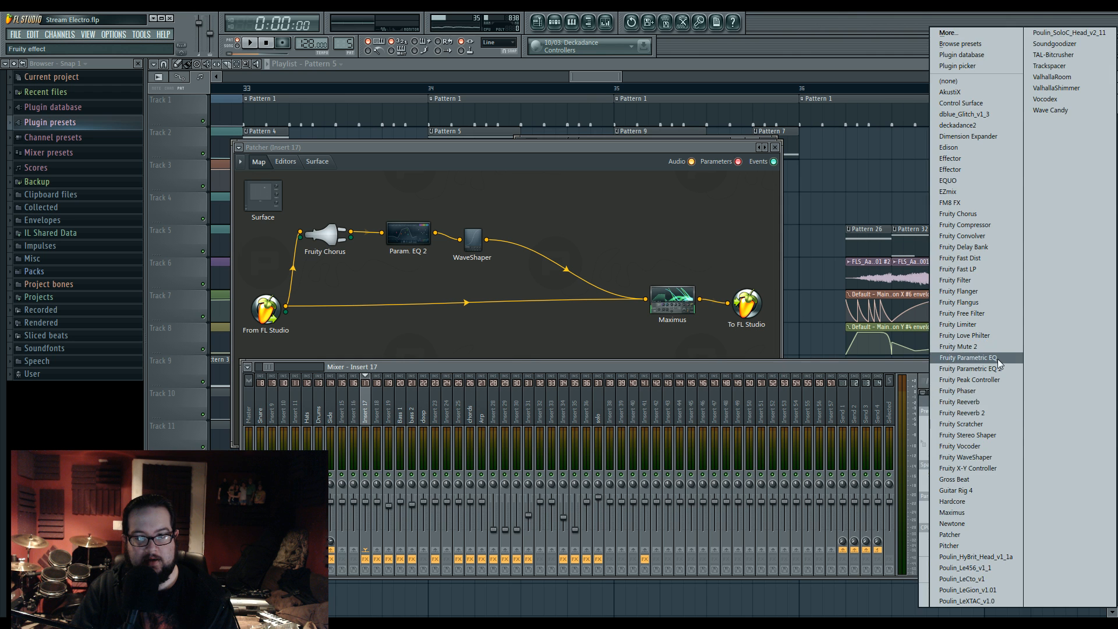
{"action": "left_click", "coordinate": [964, 358]}
{"action": "left_click", "coordinate": [920, 409]}
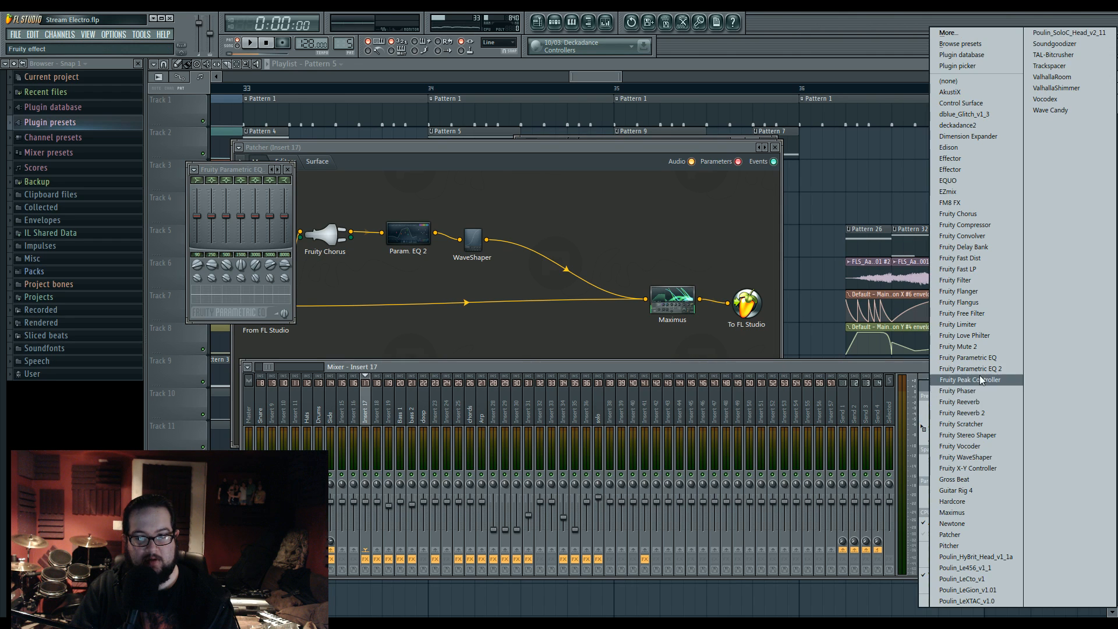
{"action": "left_click", "coordinate": [983, 370]}
Step: During playback, boost the EQ's band 5 by about 3.7 dB in the highs and carve a deep band 4 notch in the low mids
{"action": "key", "text": "space"}
{"action": "left_click_drag", "start_coordinate": [344, 261], "coordinate": [410, 243]}
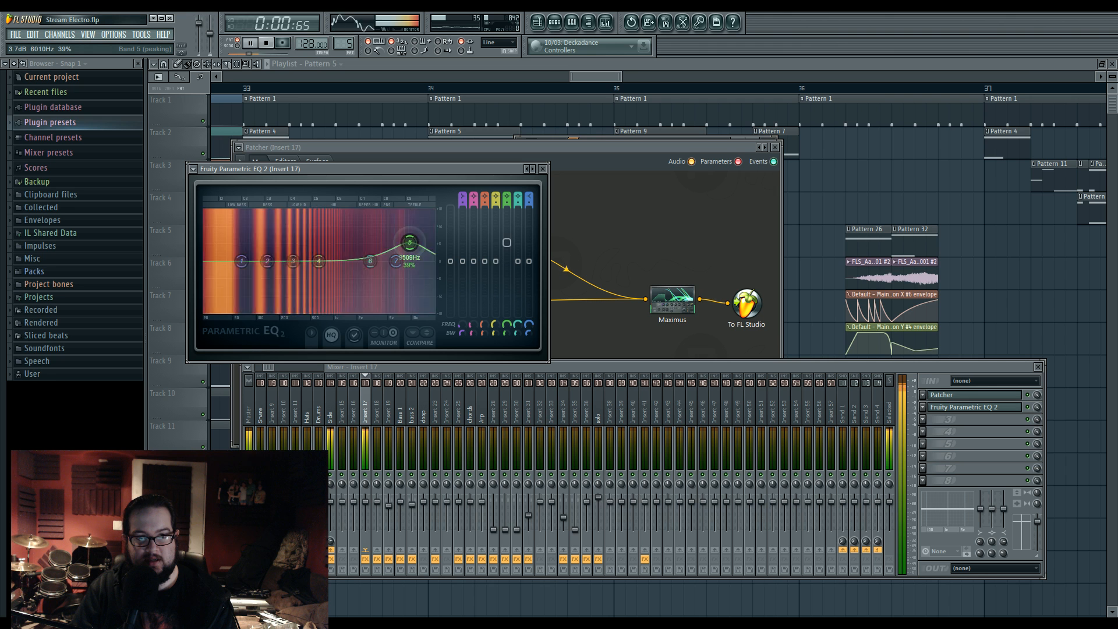
{"action": "left_click_drag", "start_coordinate": [319, 261], "coordinate": [312, 303]}
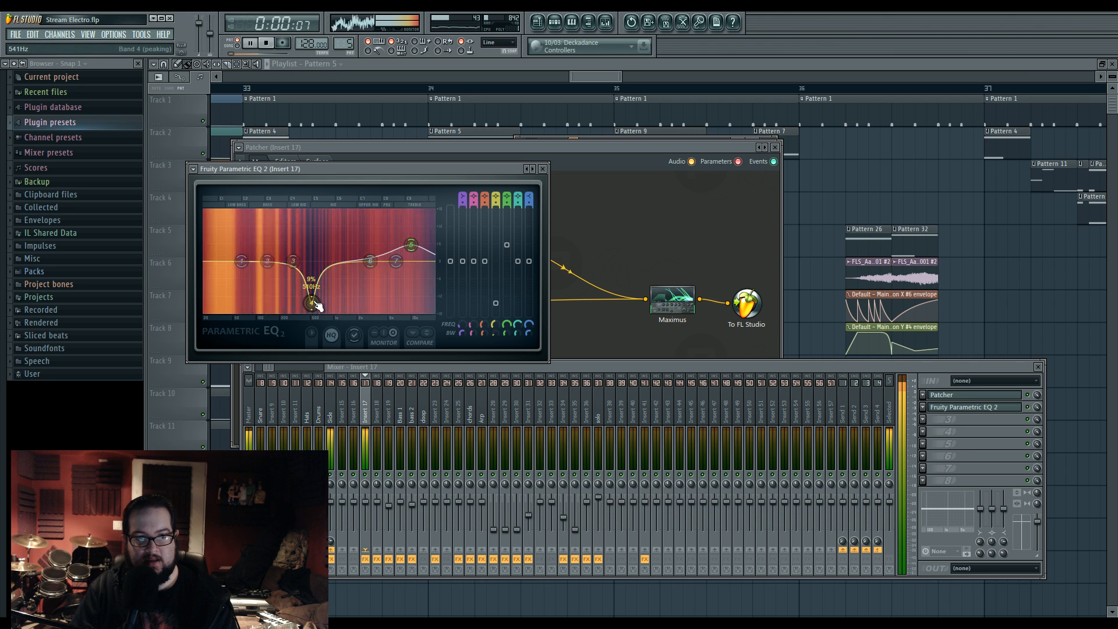
{"action": "right_click", "coordinate": [312, 304]}
{"action": "left_click", "coordinate": [362, 343]}
{"action": "scroll", "coordinate": [317, 308], "scroll_direction": "down", "scroll_amount": 3}
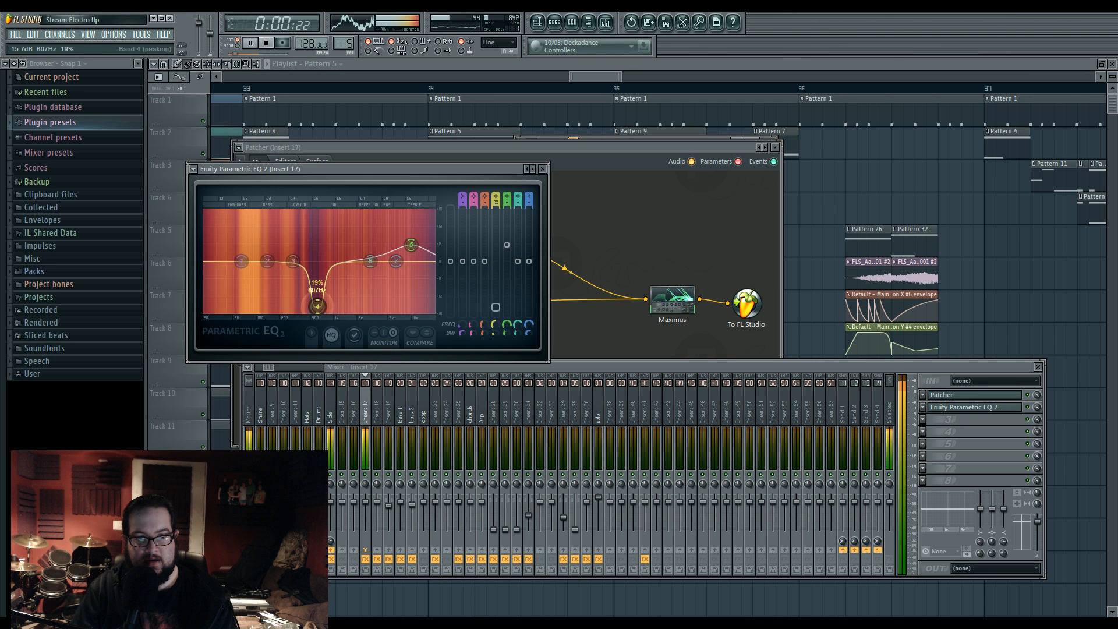
{"action": "mouse_move", "coordinate": [317, 309]}
{"action": "left_mouse_down"}
{"action": "mouse_move", "coordinate": [285, 309]}
{"action": "mouse_move", "coordinate": [312, 295]}
{"action": "left_mouse_up"}
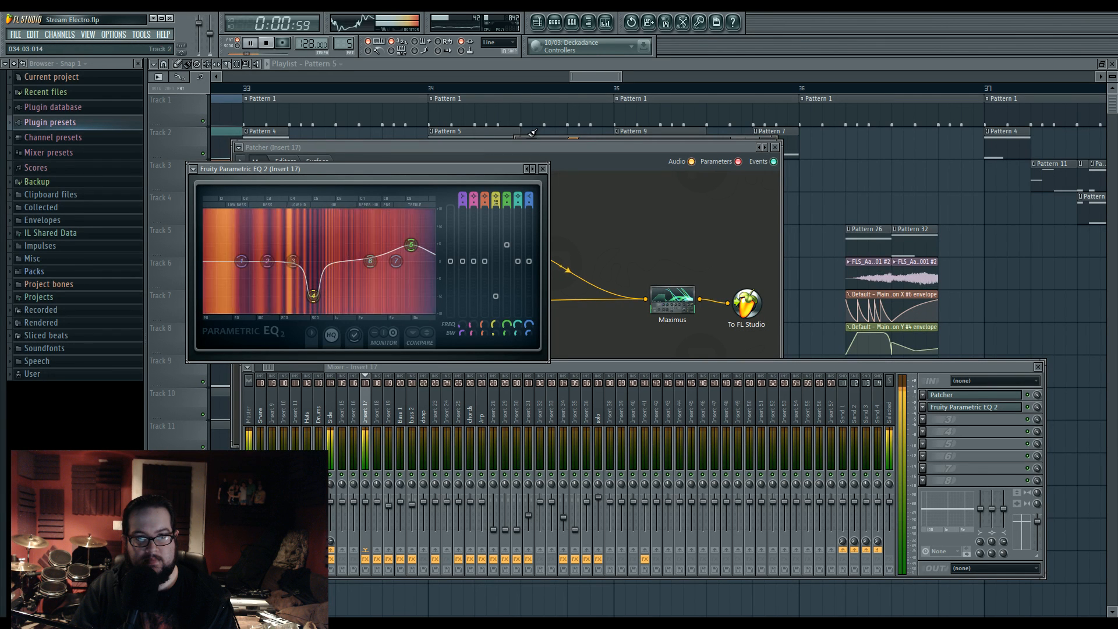
Step: In Insert 17's Patcher, open Param. EQ 2, adjust its pass band and change band 7 to Low pass
{"action": "left_click", "coordinate": [967, 394]}
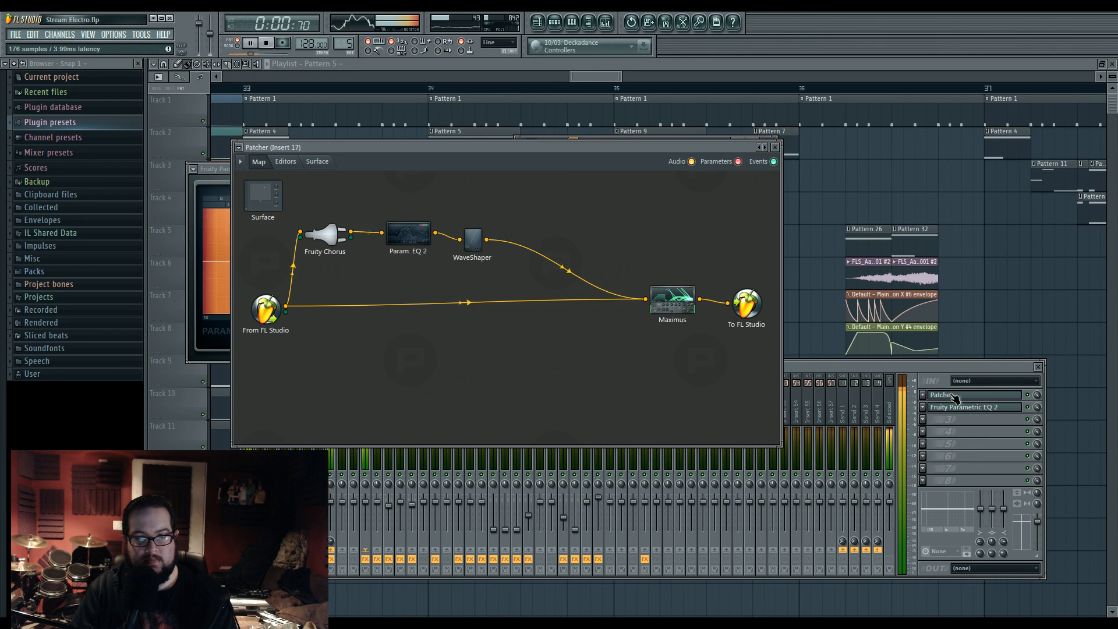
{"action": "left_click", "coordinate": [475, 243]}
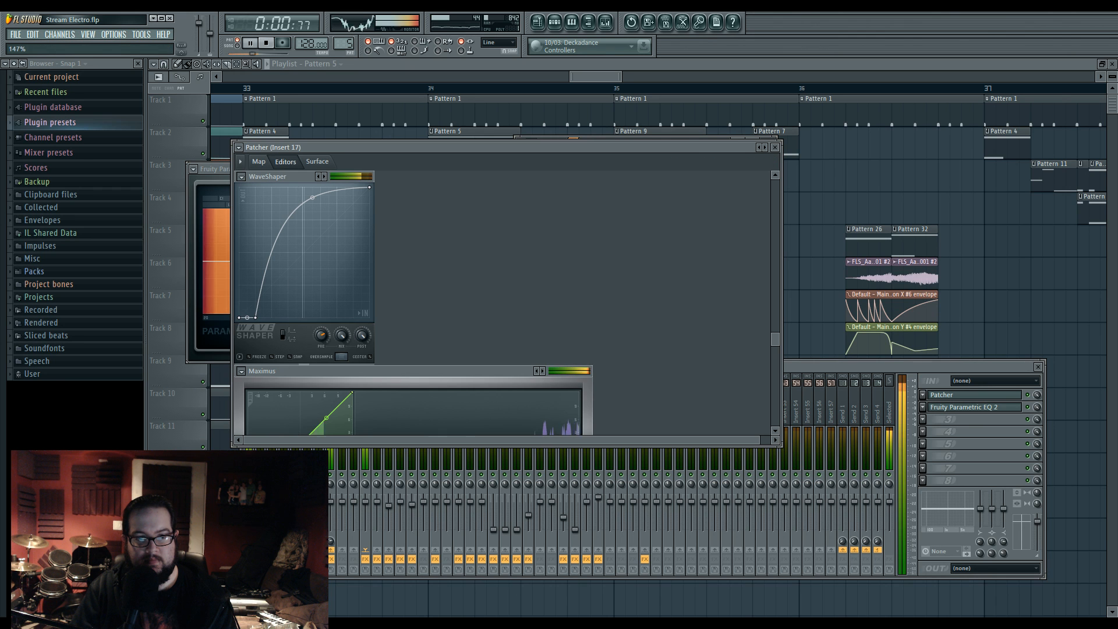
{"action": "left_click", "coordinate": [259, 161]}
{"action": "double_click", "coordinate": [404, 237]}
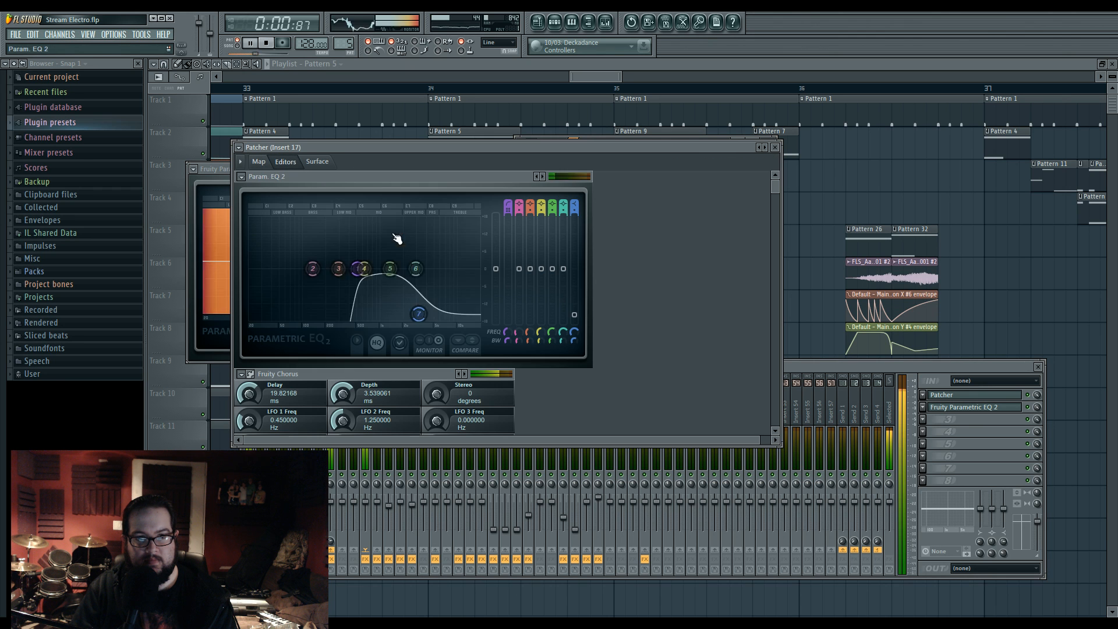
{"action": "left_click_drag", "start_coordinate": [478, 307], "coordinate": [396, 319]}
{"action": "left_click_drag", "start_coordinate": [315, 269], "coordinate": [340, 269]}
{"action": "left_click_drag", "start_coordinate": [396, 320], "coordinate": [420, 320]}
{"action": "right_click", "coordinate": [420, 319]}
{"action": "left_click", "coordinate": [484, 368]}
{"action": "mouse_move", "coordinate": [452, 351]}
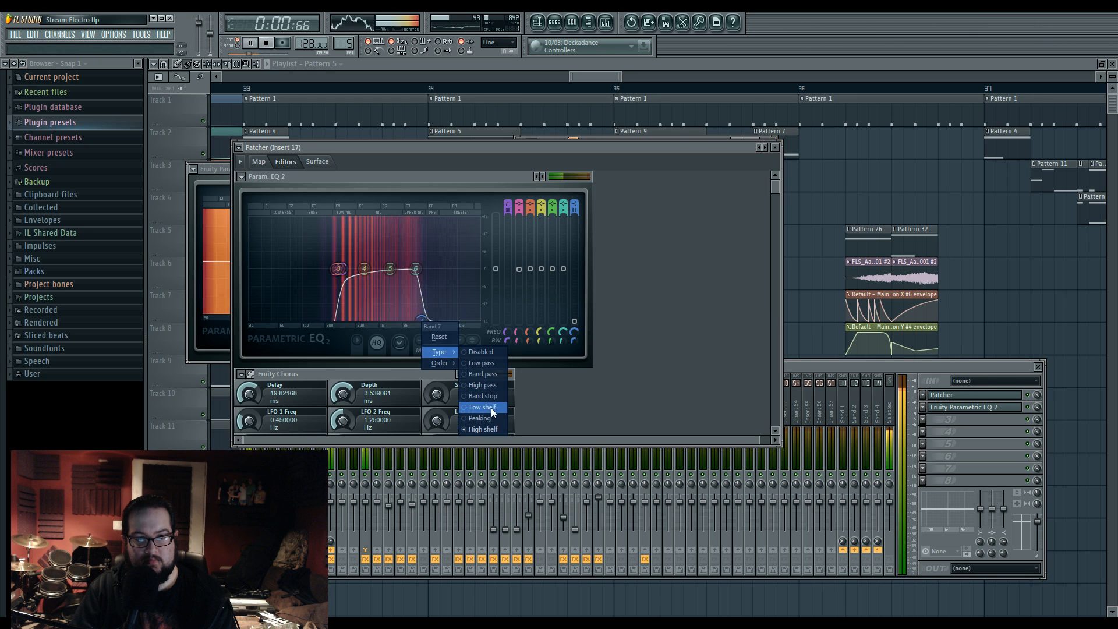
{"action": "left_click", "coordinate": [491, 364]}
Step: Sweep Param. EQ 2's bands during playback and narrow the pass band between bands 1 and 7 to the upper mids
{"action": "mouse_move", "coordinate": [421, 269]}
{"action": "left_mouse_down"}
{"action": "mouse_move", "coordinate": [374, 268]}
{"action": "mouse_move", "coordinate": [428, 269]}
{"action": "left_mouse_up"}
{"action": "left_click_drag", "start_coordinate": [338, 268], "coordinate": [268, 268]}
{"action": "left_click_drag", "start_coordinate": [433, 268], "coordinate": [378, 268]}
{"action": "left_click_drag", "start_coordinate": [267, 269], "coordinate": [416, 269]}
{"action": "left_click_drag", "start_coordinate": [314, 269], "coordinate": [434, 268]}
{"action": "left_click_drag", "start_coordinate": [358, 269], "coordinate": [379, 269]}
{"action": "key", "text": "space"}
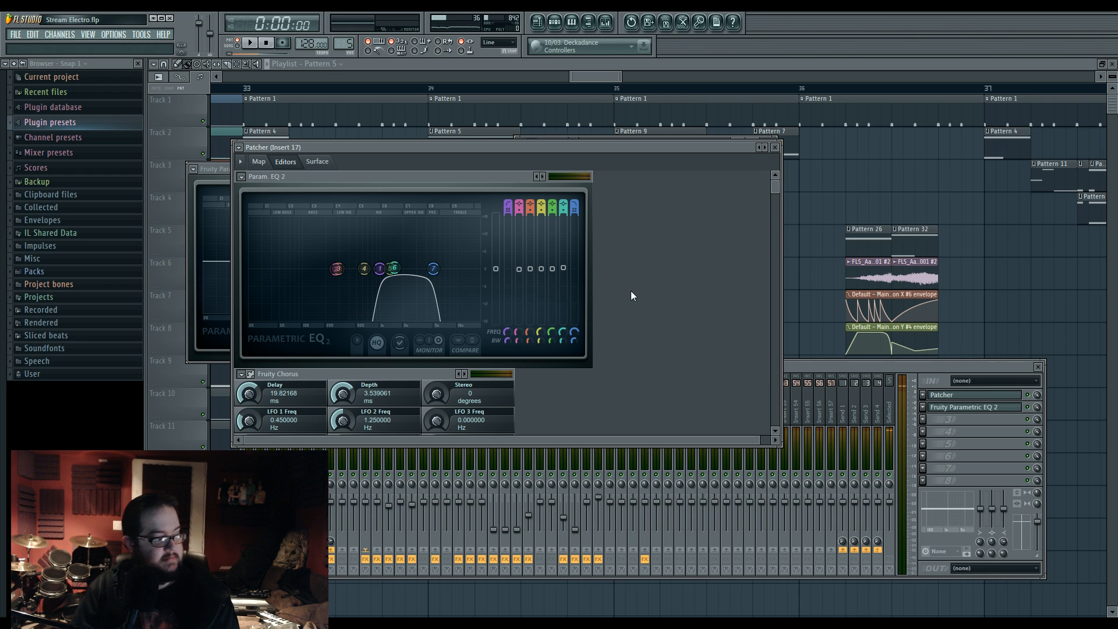
Step: Close the open windows and audition the arrangement from bar 33
{"action": "key", "text": "F12"}
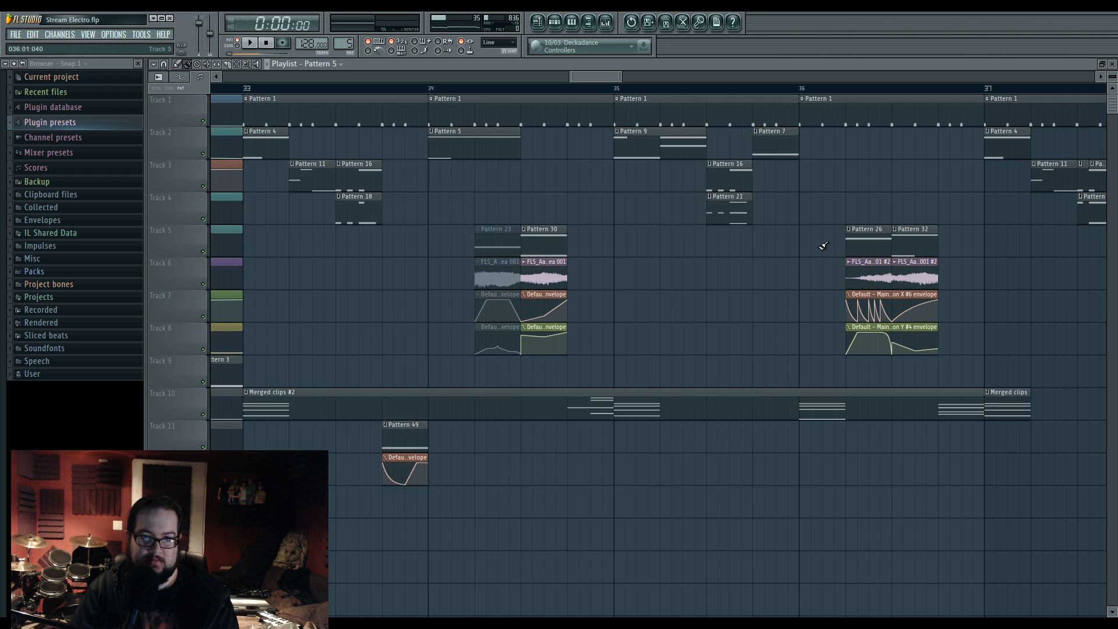
{"action": "left_click", "coordinate": [254, 89]}
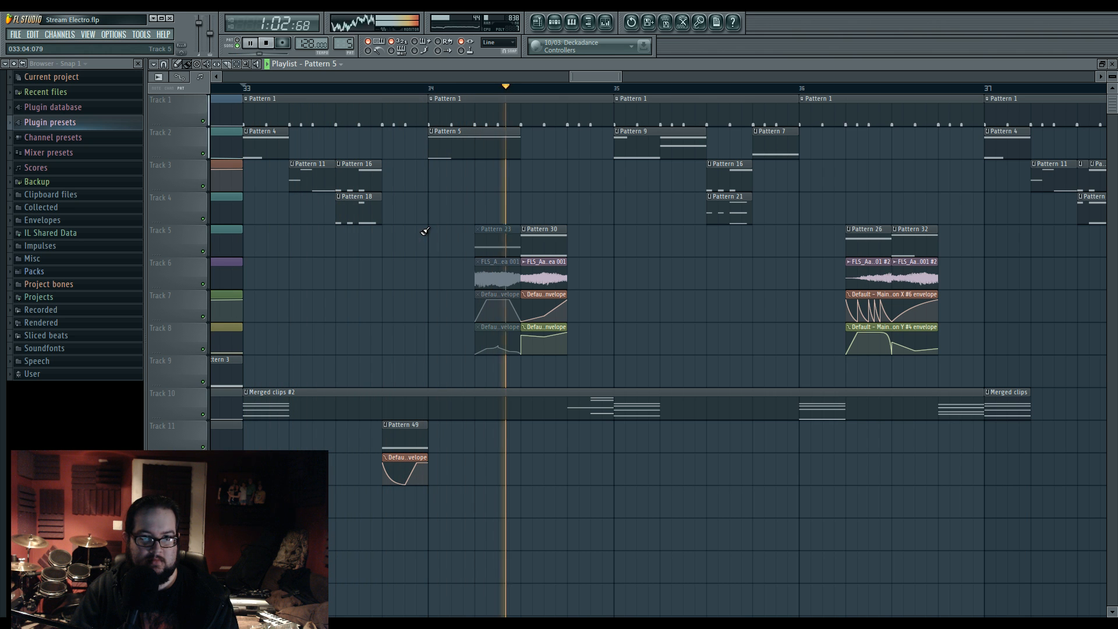
{"action": "key", "text": "space"}
Step: Open the unison 6 Harmor used by Pattern 5 and adjust its harmonic detune multiplier to about 2.07 during playback
{"action": "double_click", "coordinate": [448, 142]}
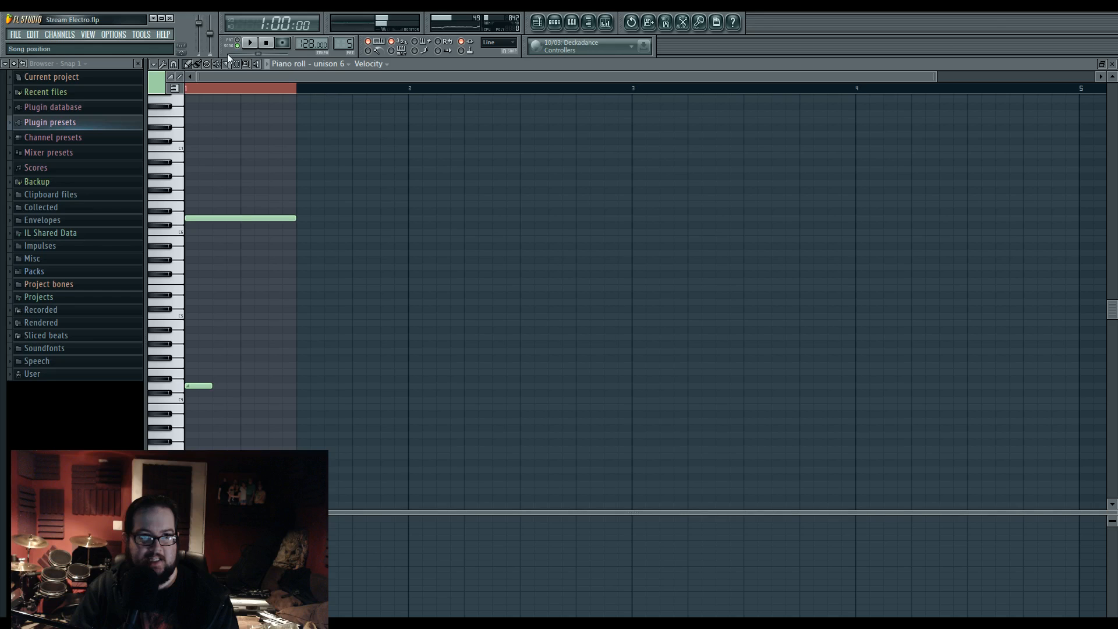
{"action": "left_click", "coordinate": [567, 23]}
{"action": "left_click", "coordinate": [540, 24]}
{"action": "left_click", "coordinate": [554, 23]}
{"action": "left_click", "coordinate": [577, 205]}
{"action": "key", "text": "space"}
{"action": "key", "text": "space"}
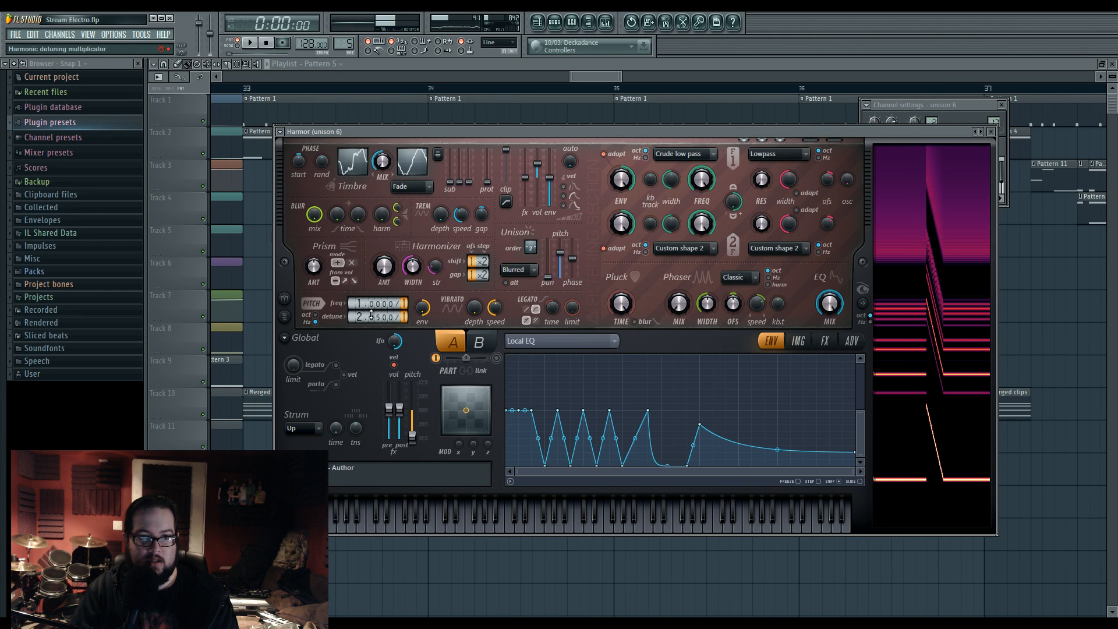
{"action": "key", "text": "space"}
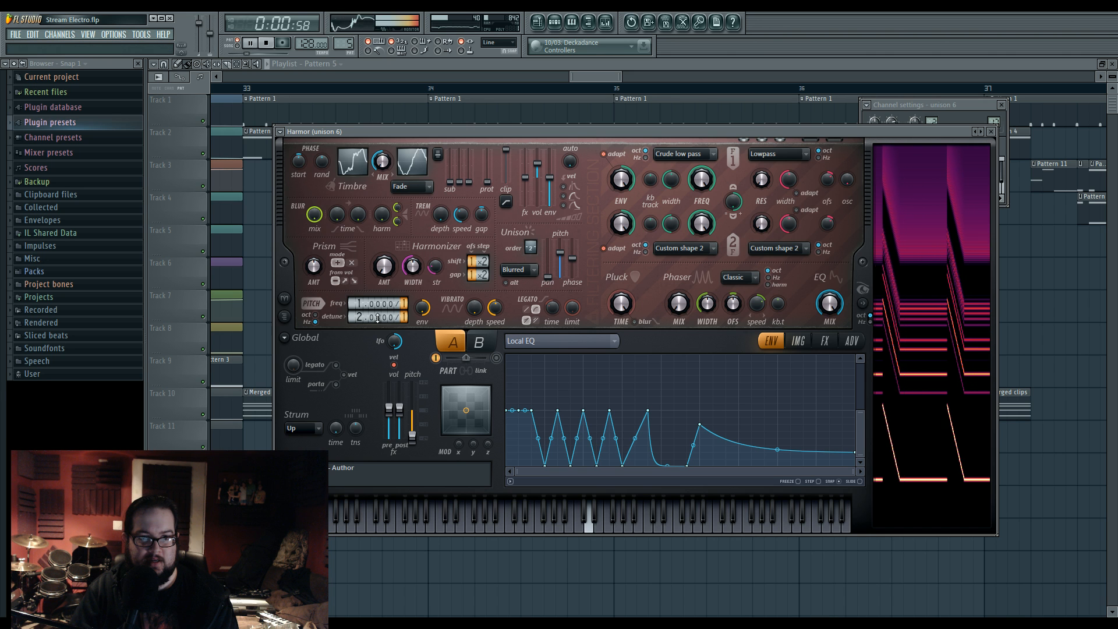
{"action": "key", "text": "space"}
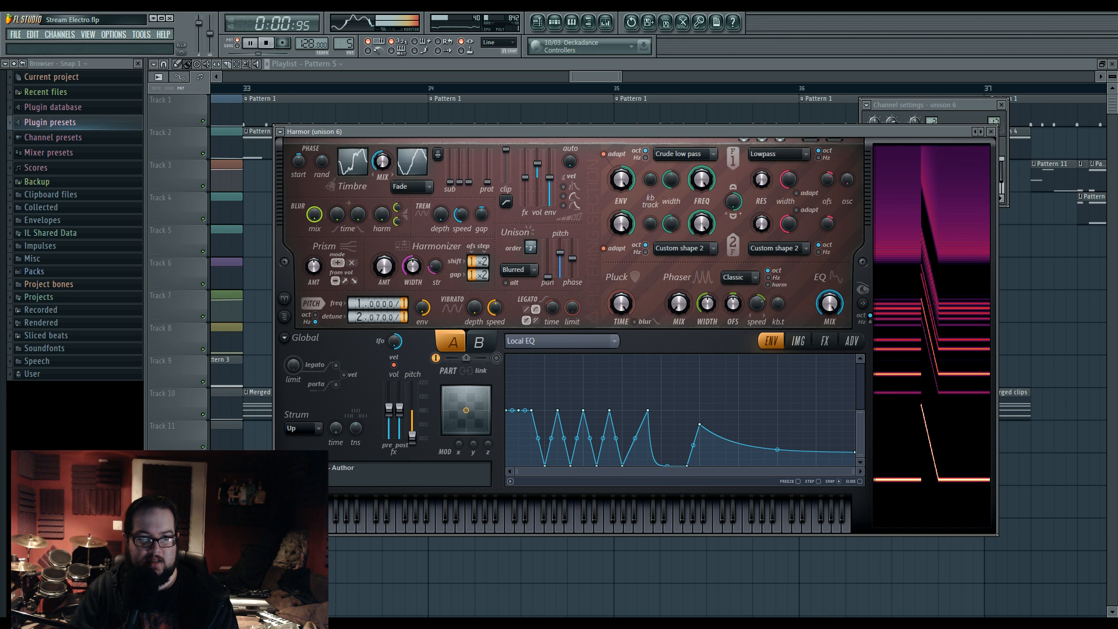
Step: Show Harmor's Harmonic unison pitch envelope and raise the unison phase amount during playback
{"action": "left_click", "coordinate": [543, 344]}
{"action": "left_click", "coordinate": [743, 322]}
{"action": "key", "text": "space"}
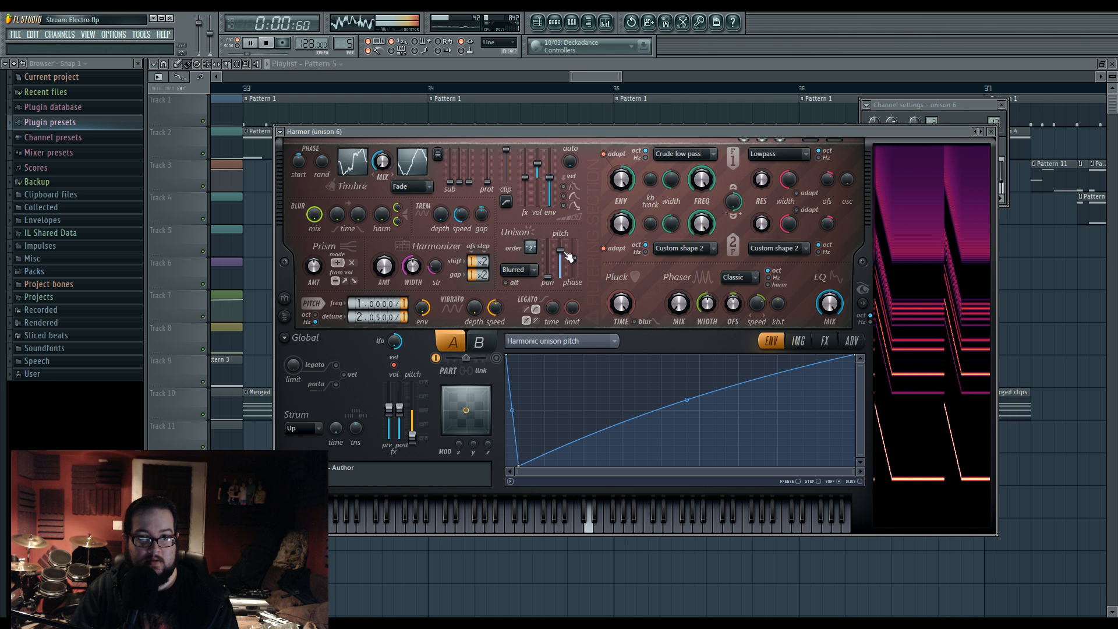
{"action": "left_click_drag", "start_coordinate": [575, 263], "coordinate": [576, 250]}
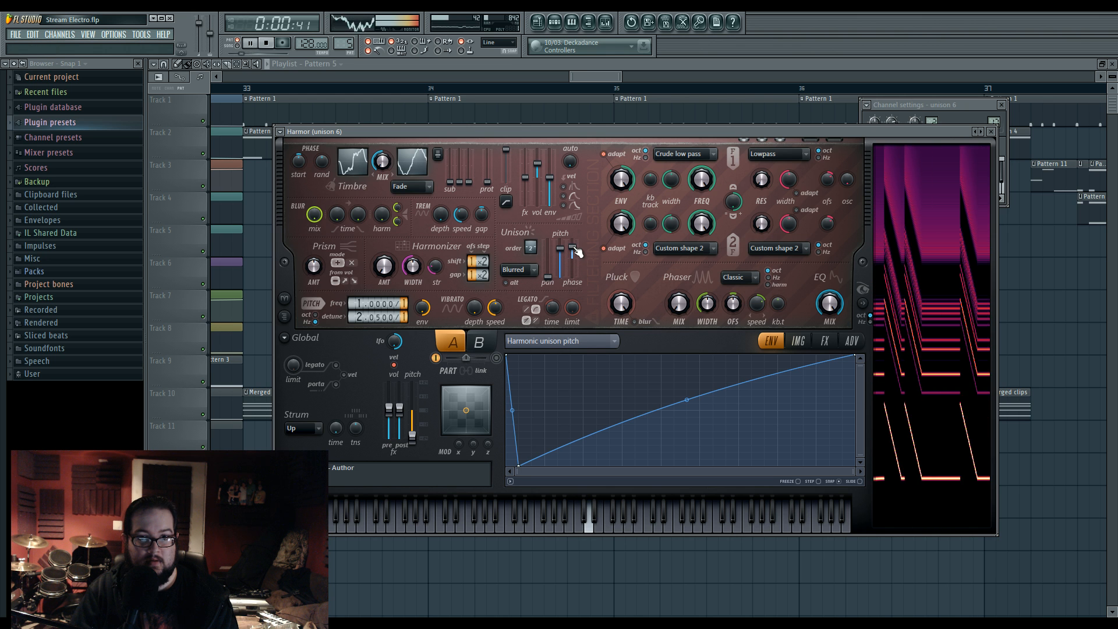
{"action": "key", "text": "space"}
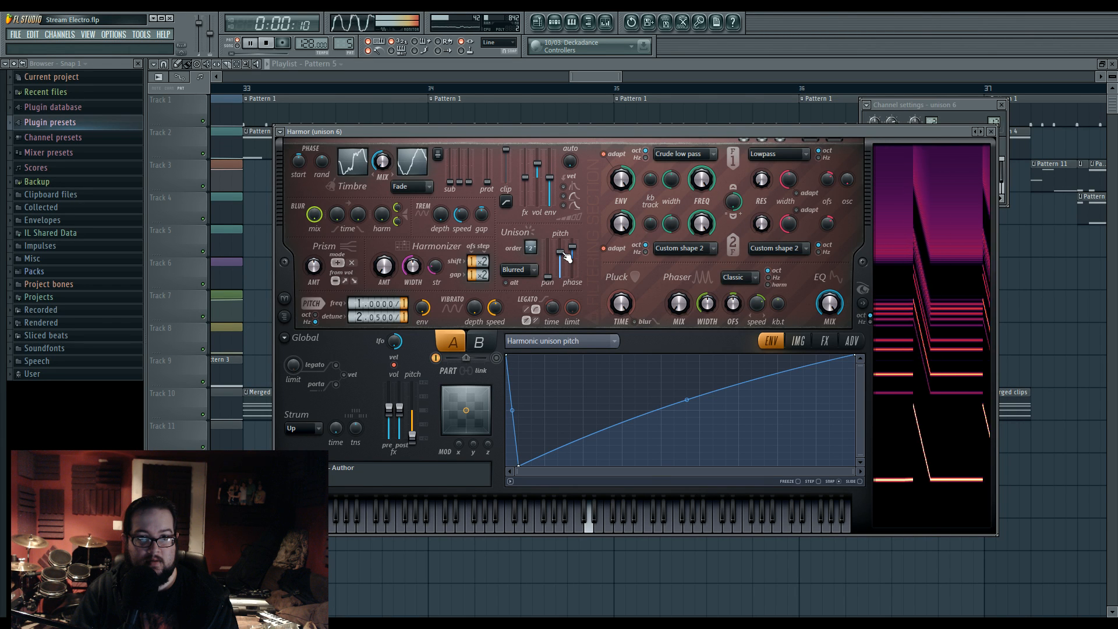
Step: Return to the playlist and audition the Pattern 5 fill repeatedly, starting just before and at bar 34
{"action": "left_click", "coordinate": [582, 79]}
{"action": "left_click", "coordinate": [372, 89]}
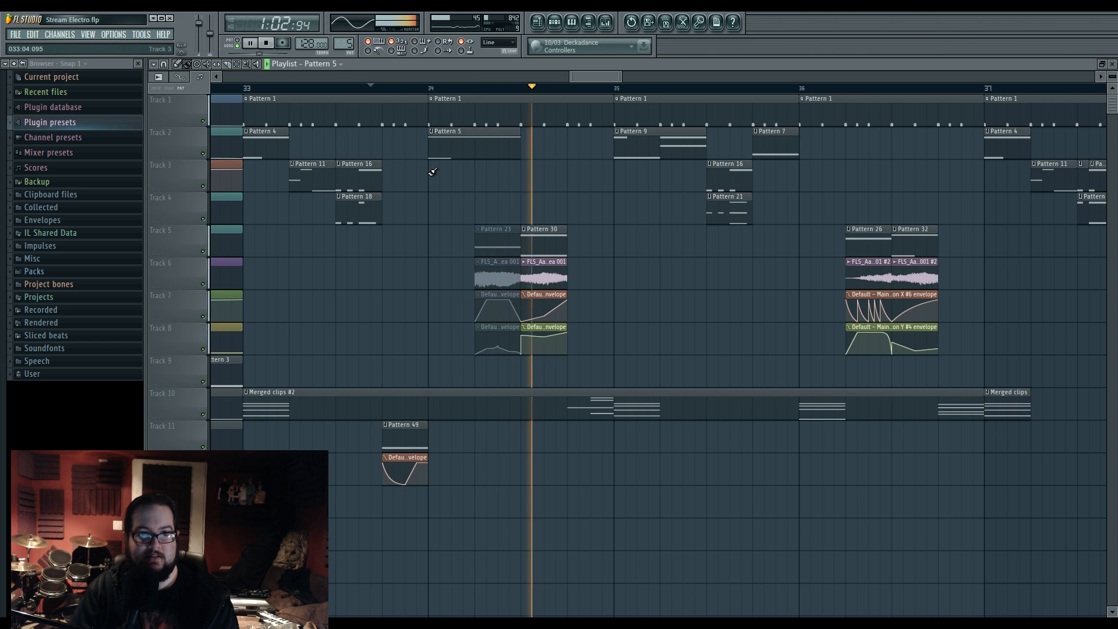
{"action": "key", "text": "space"}
{"action": "key", "text": "space"}
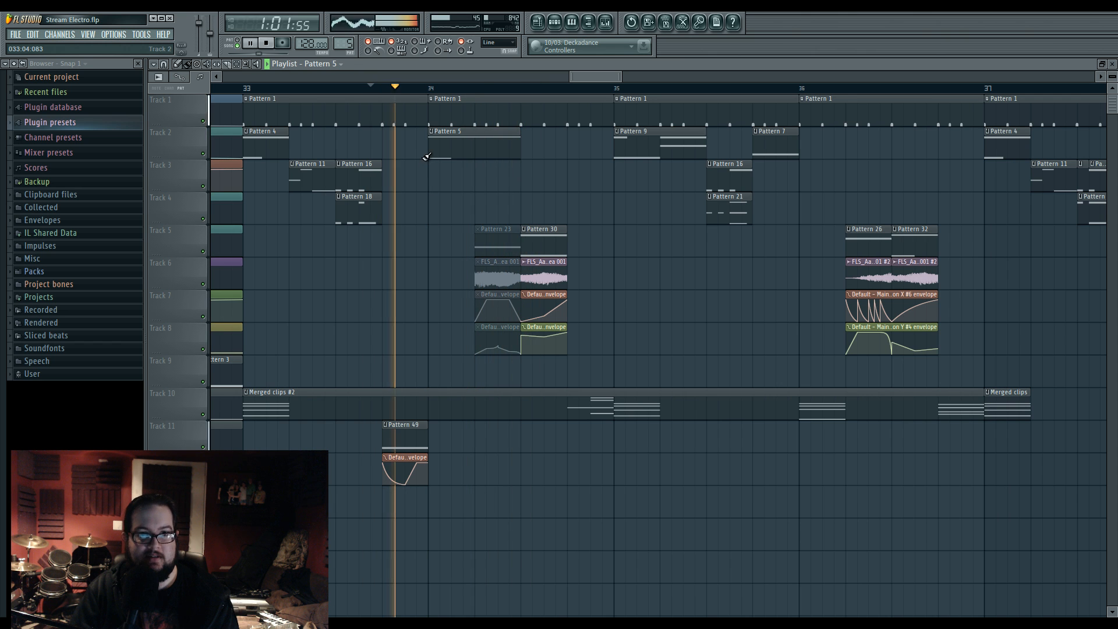
{"action": "key", "text": "space"}
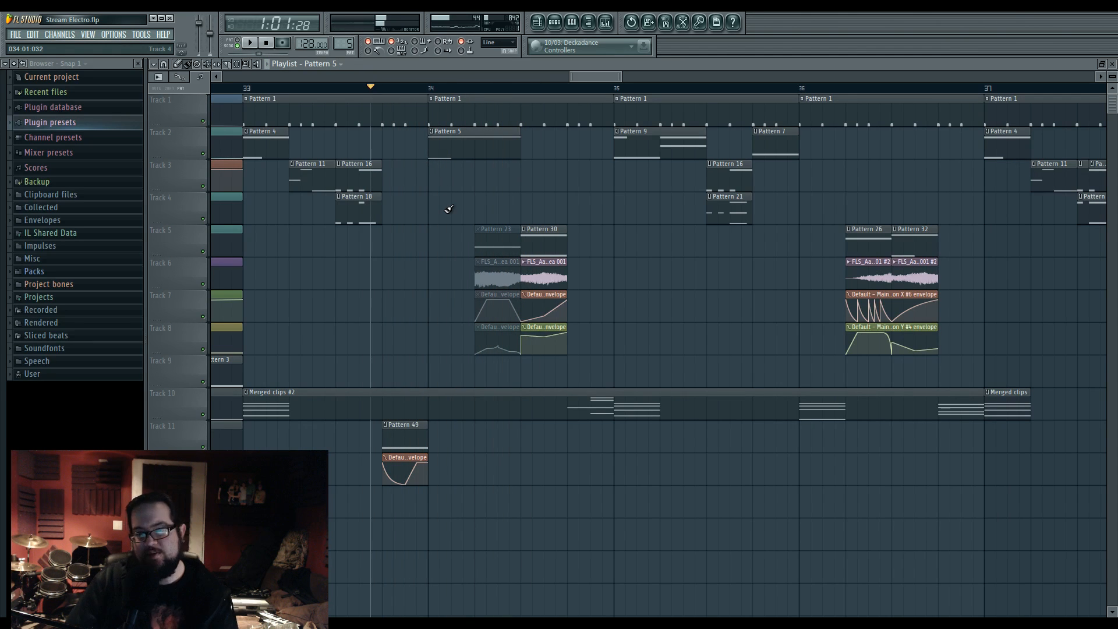
{"action": "left_click", "coordinate": [431, 99]}
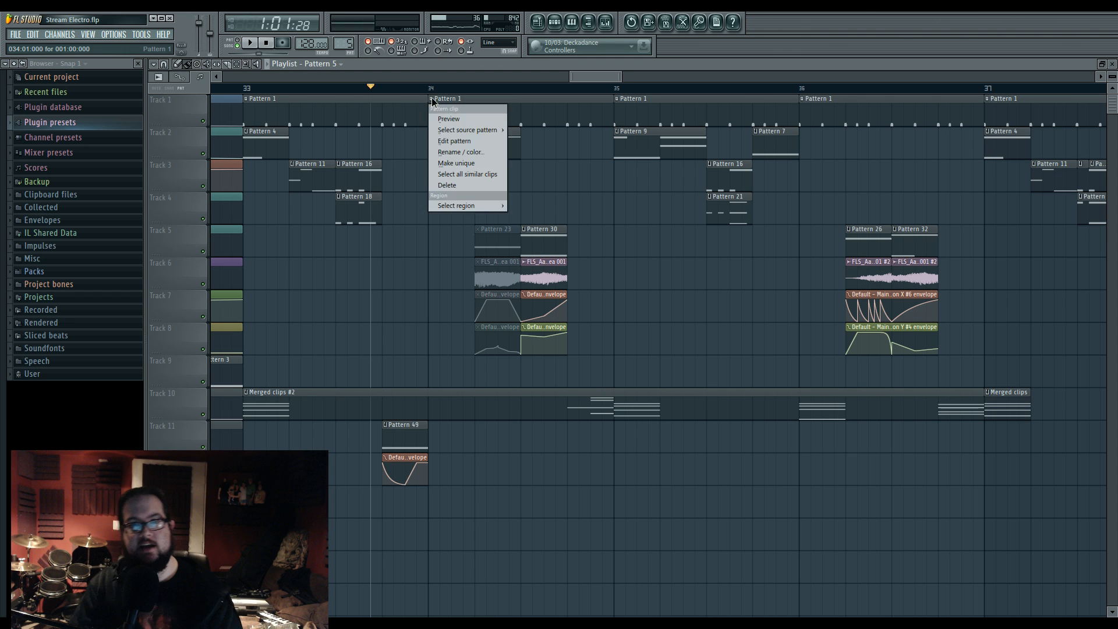
{"action": "left_click", "coordinate": [433, 91]}
{"action": "key", "text": "space"}
{"action": "left_click", "coordinate": [432, 90]}
{"action": "left_click", "coordinate": [433, 91]}
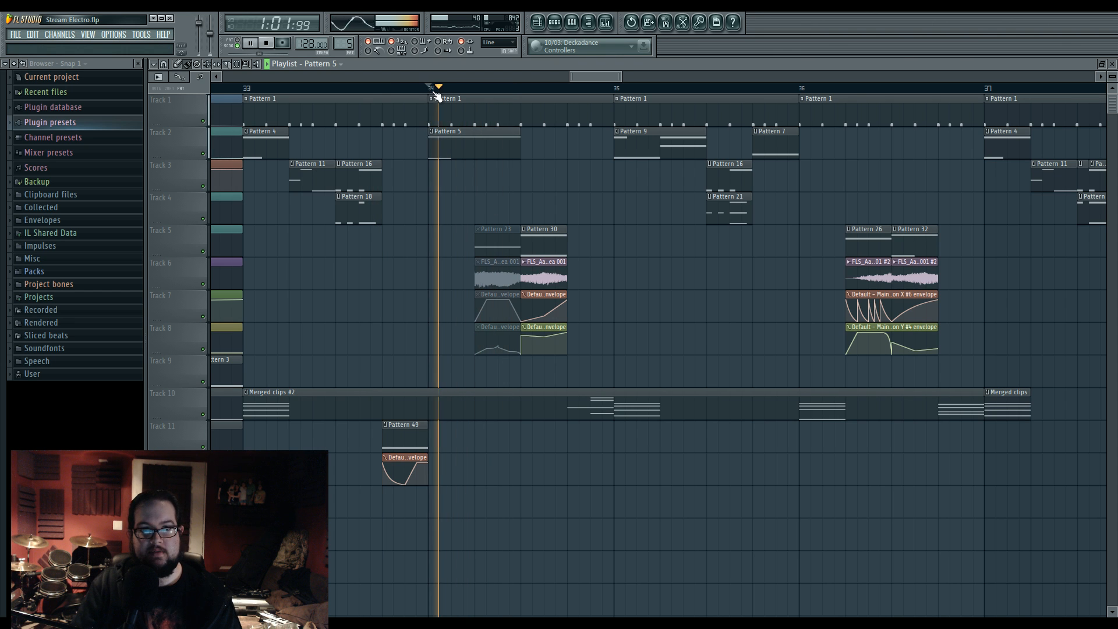
{"action": "left_click", "coordinate": [434, 91]}
{"action": "key", "text": "space"}
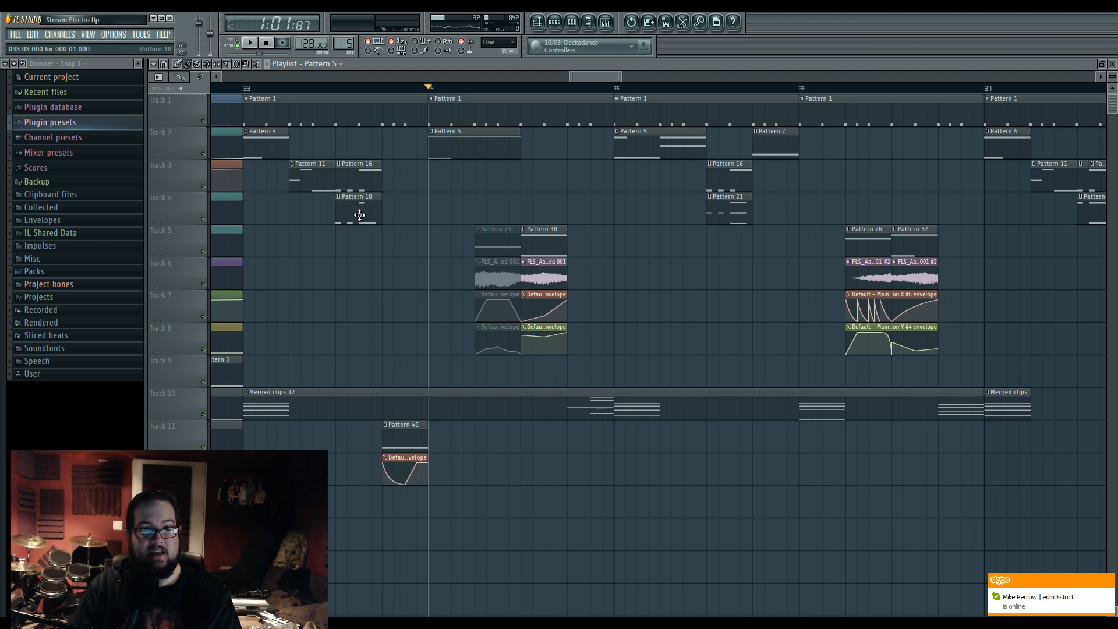
Step: Place a copy of Pattern 18 on Track 4 at bar 34, make it unique and open its Harmor #3 notes
{"action": "left_click", "coordinate": [431, 198]}
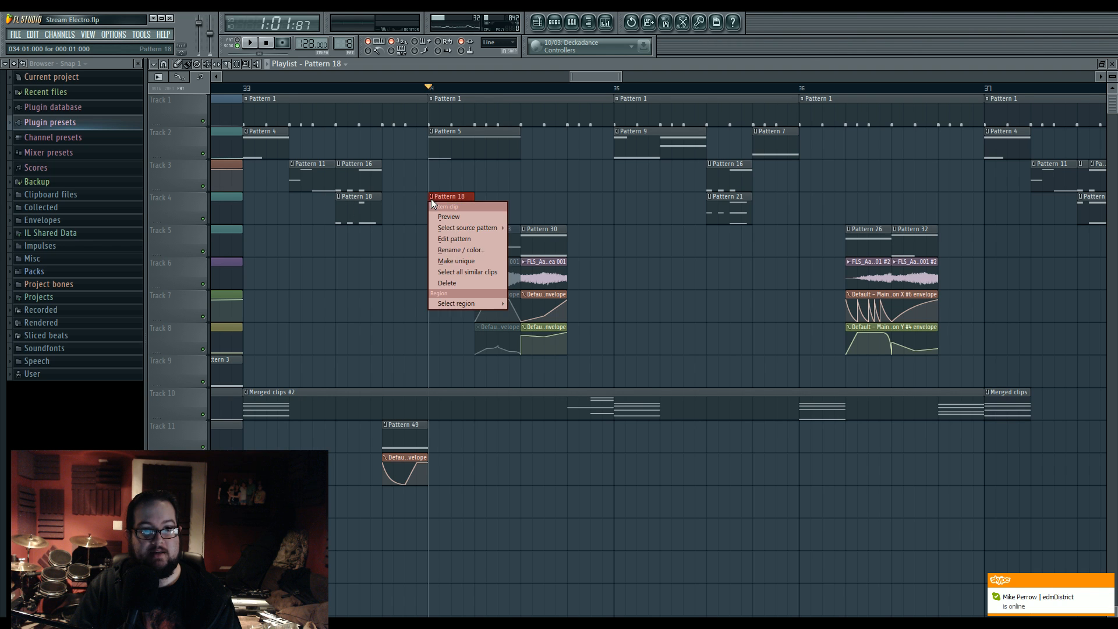
{"action": "left_click", "coordinate": [466, 261]}
{"action": "double_click", "coordinate": [445, 210]}
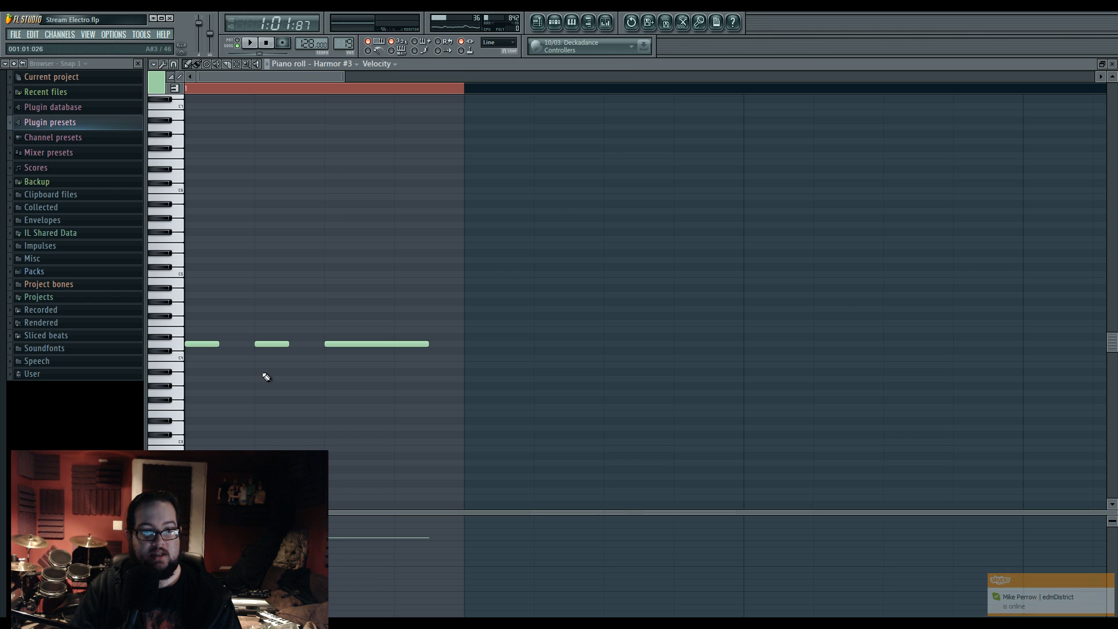
Step: Replace Harmor #3's three short phrase notes with one long D4 note and a slide note of equal length to D2
{"action": "left_click", "coordinate": [537, 22]}
{"action": "key", "text": "F7"}
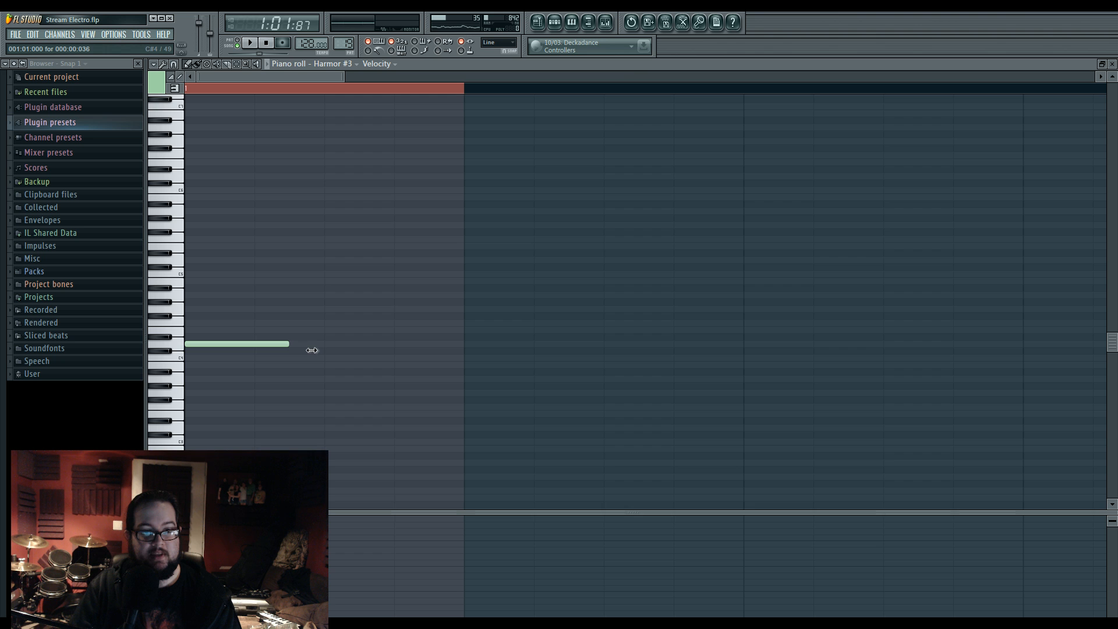
{"action": "scroll", "coordinate": [332, 342], "scroll_direction": "down", "scroll_amount": 3}
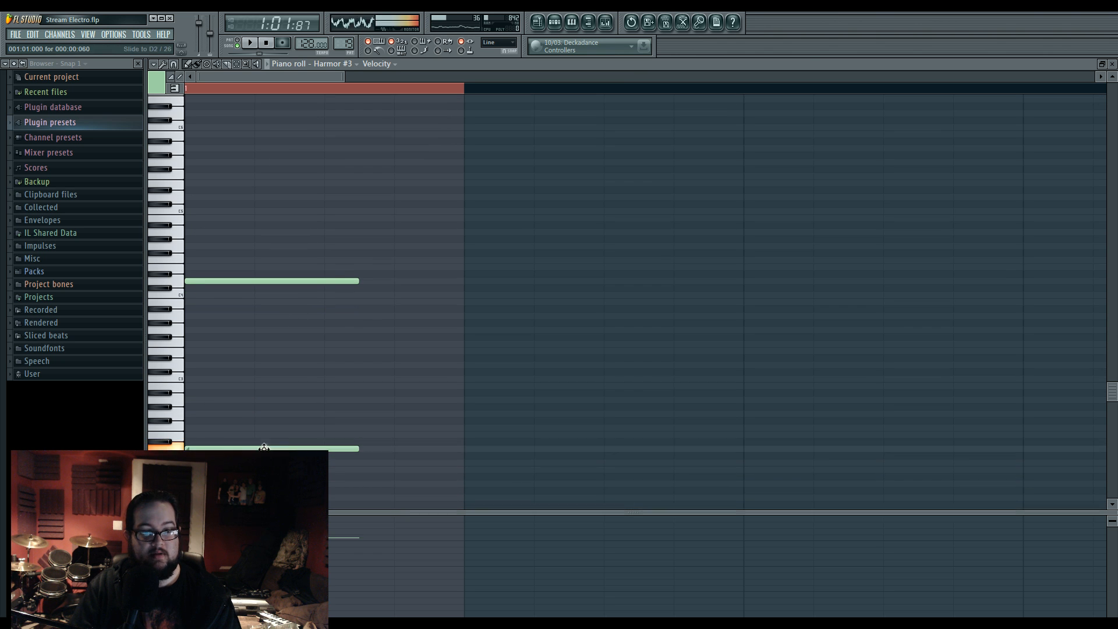
Step: Return to the playlist and audition the new Track 4 clip from bar 34
{"action": "left_click", "coordinate": [538, 23]}
{"action": "key", "text": "space"}
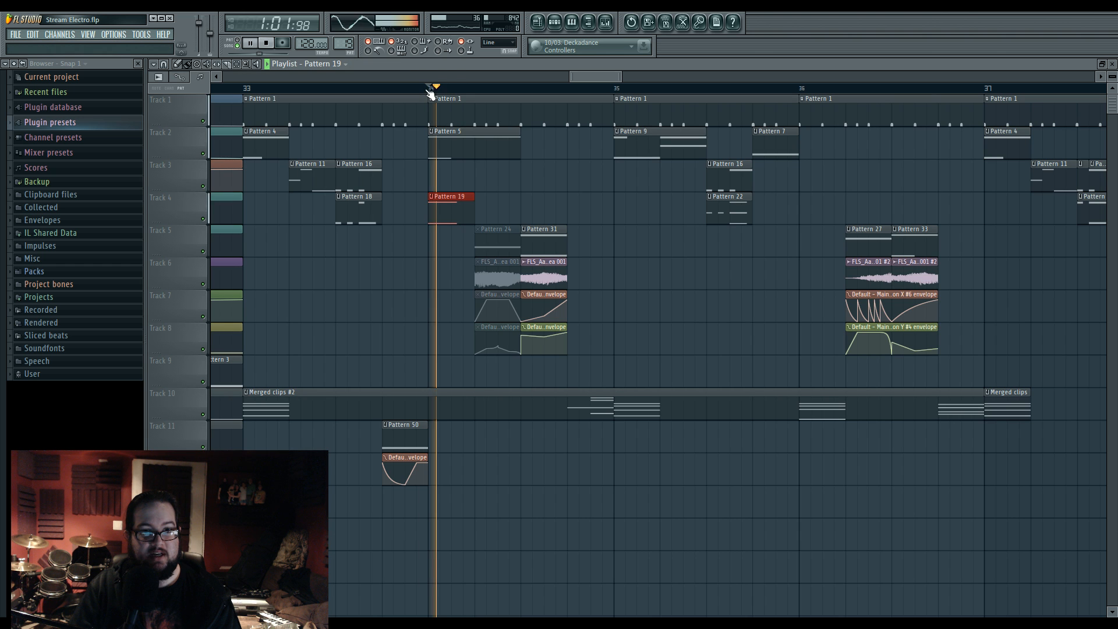
{"action": "left_click", "coordinate": [430, 91]}
{"action": "key", "text": "space"}
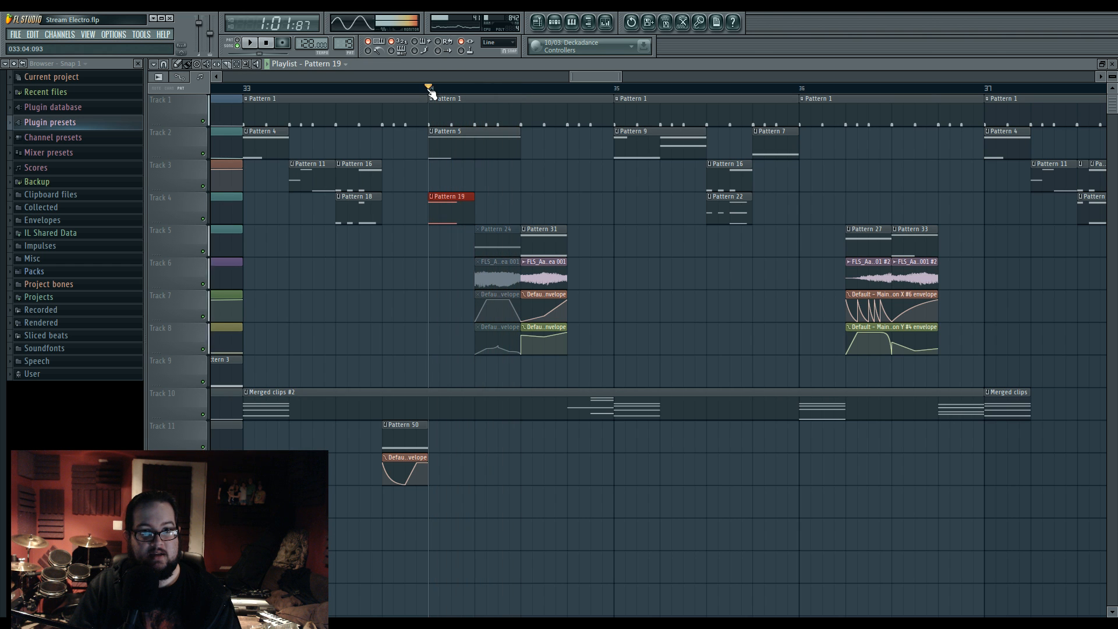
Step: In the new clip's Harmor #3 notes, raise the long note to D6 and its slide note to D4, matching their lengths
{"action": "double_click", "coordinate": [448, 210]}
{"action": "left_click_drag", "start_coordinate": [226, 143], "coordinate": [143, 194]}
{"action": "left_click_drag", "start_coordinate": [217, 280], "coordinate": [247, 198]}
{"action": "key", "text": "space"}
{"action": "left_click_drag", "start_coordinate": [244, 131], "coordinate": [250, 112]}
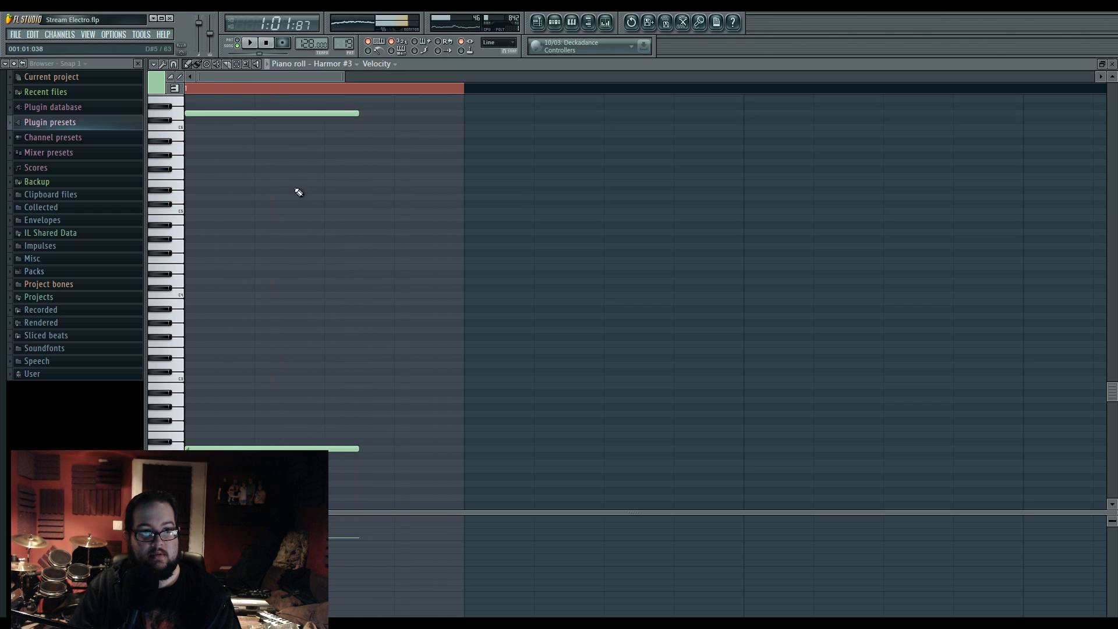
{"action": "left_click_drag", "start_coordinate": [359, 448], "coordinate": [288, 448]}
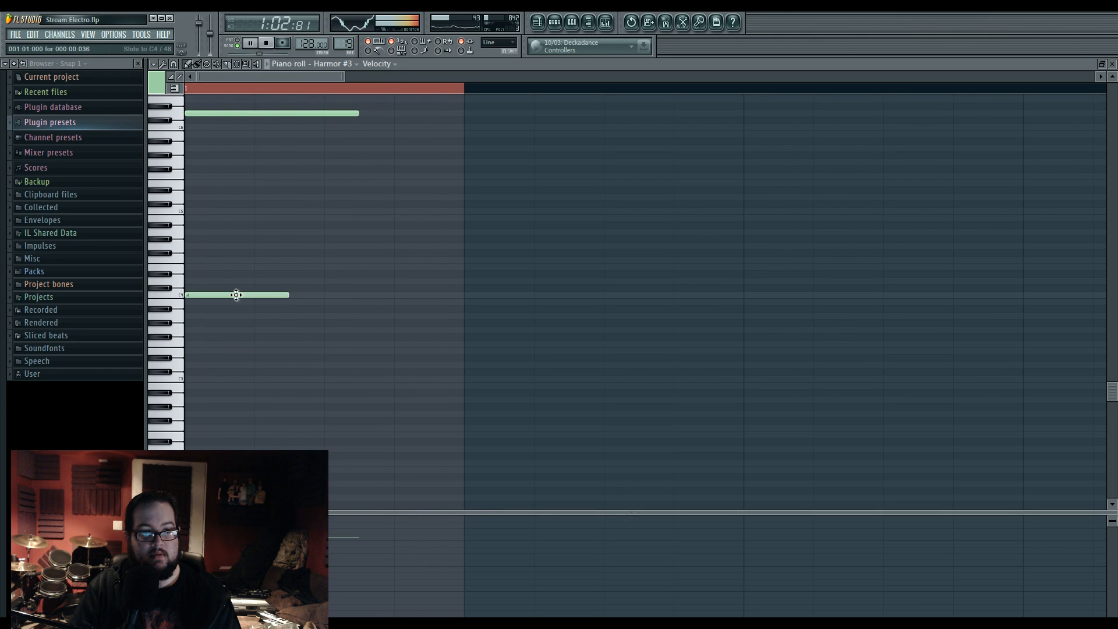
{"action": "left_click_drag", "start_coordinate": [234, 283], "coordinate": [359, 281]}
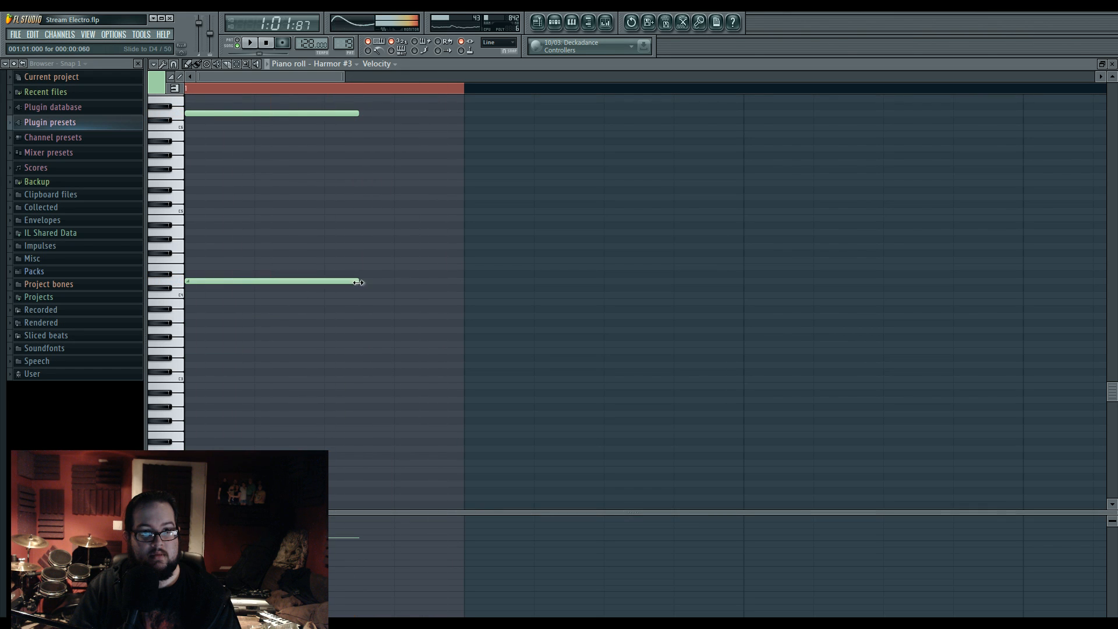
Step: Lower Harmor #3's slide note to D3 and audition the Track 4 clip in the playlist
{"action": "left_click_drag", "start_coordinate": [306, 390], "coordinate": [309, 364]}
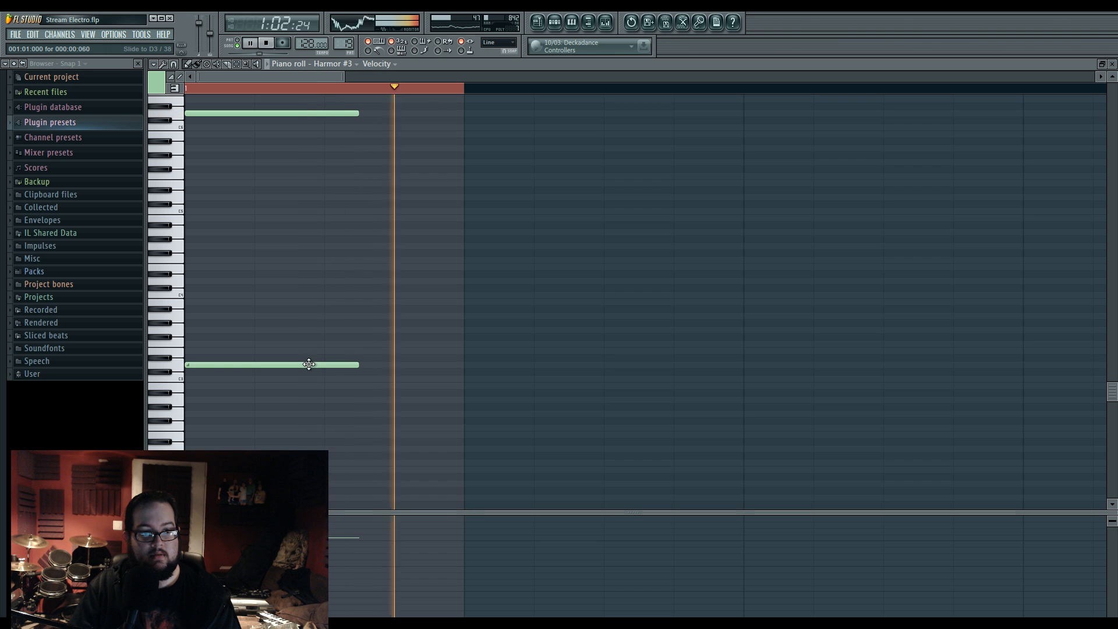
{"action": "left_click", "coordinate": [554, 22]}
{"action": "left_click", "coordinate": [538, 22]}
{"action": "key", "text": "space"}
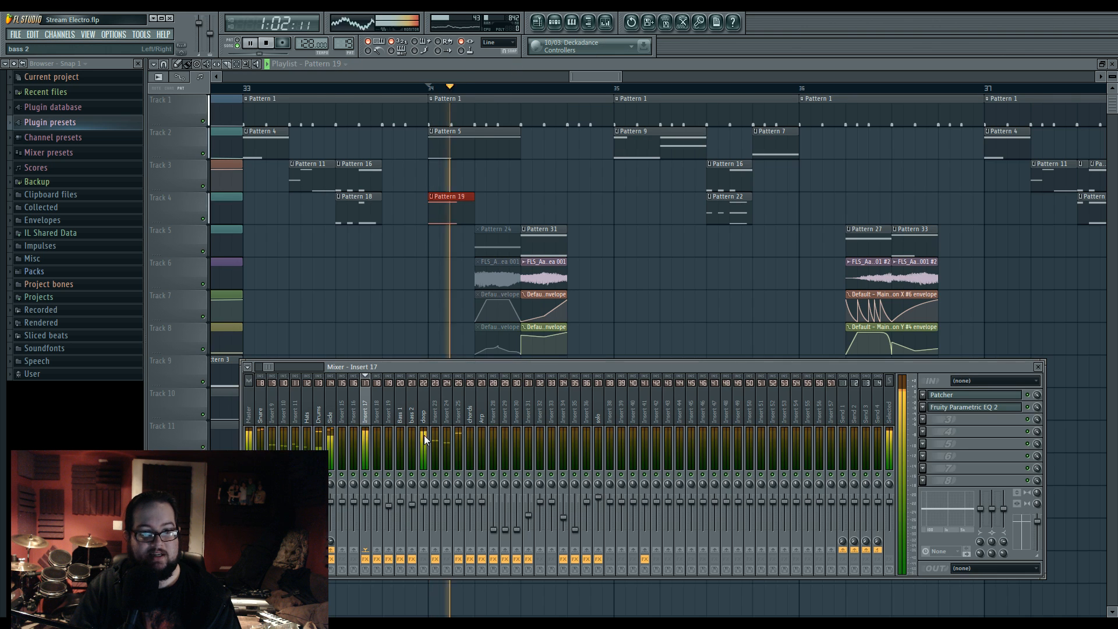
Step: Inspect Insert 17's Fruity Parametric EQ 2, and audition the layered bass around bars 34 and 35
{"action": "left_click", "coordinate": [964, 407]}
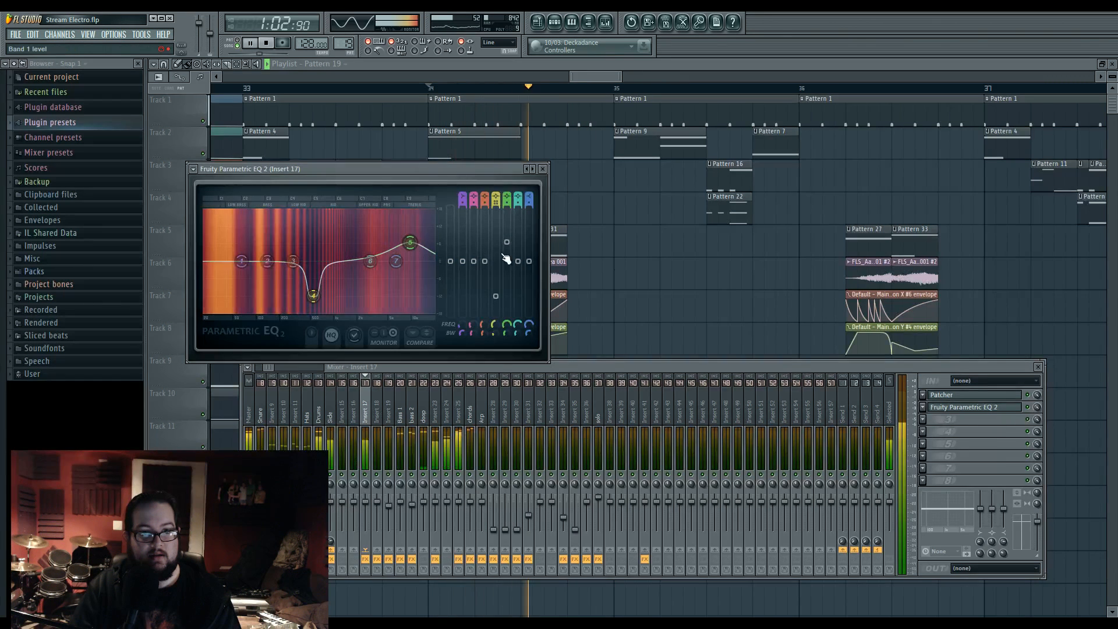
{"action": "left_click", "coordinate": [619, 267]}
{"action": "key", "text": "space"}
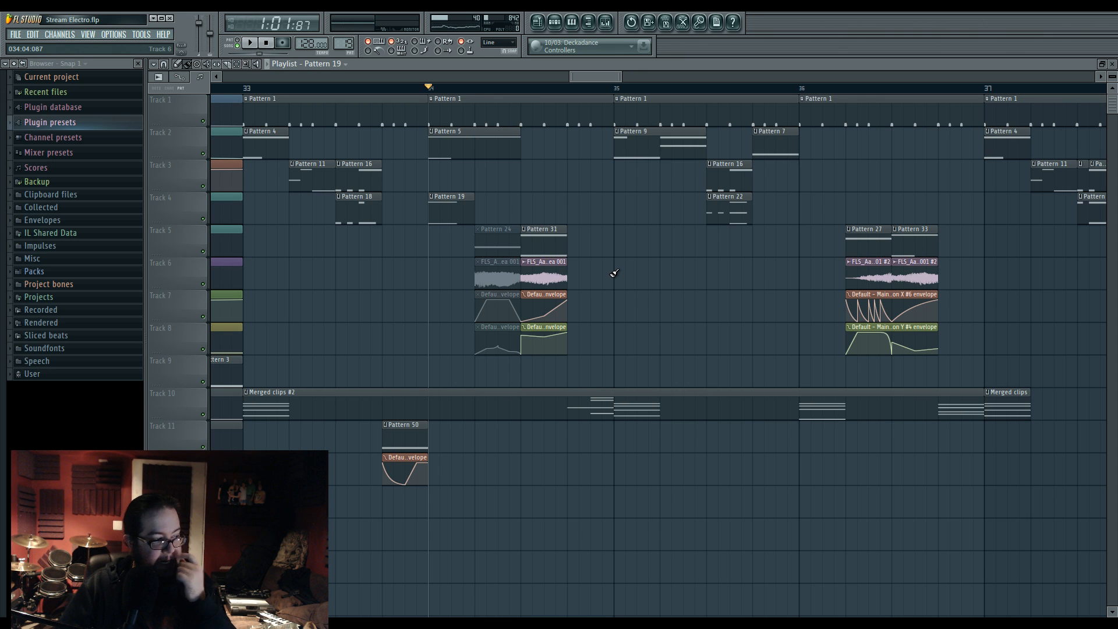
{"action": "key", "text": "space"}
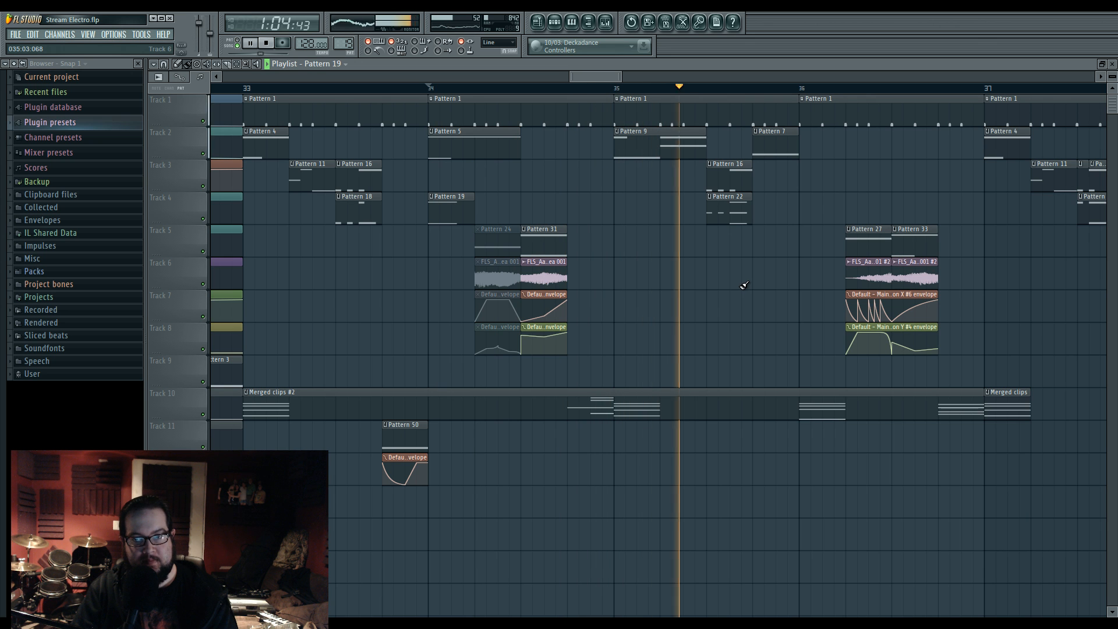
{"action": "key", "text": "space"}
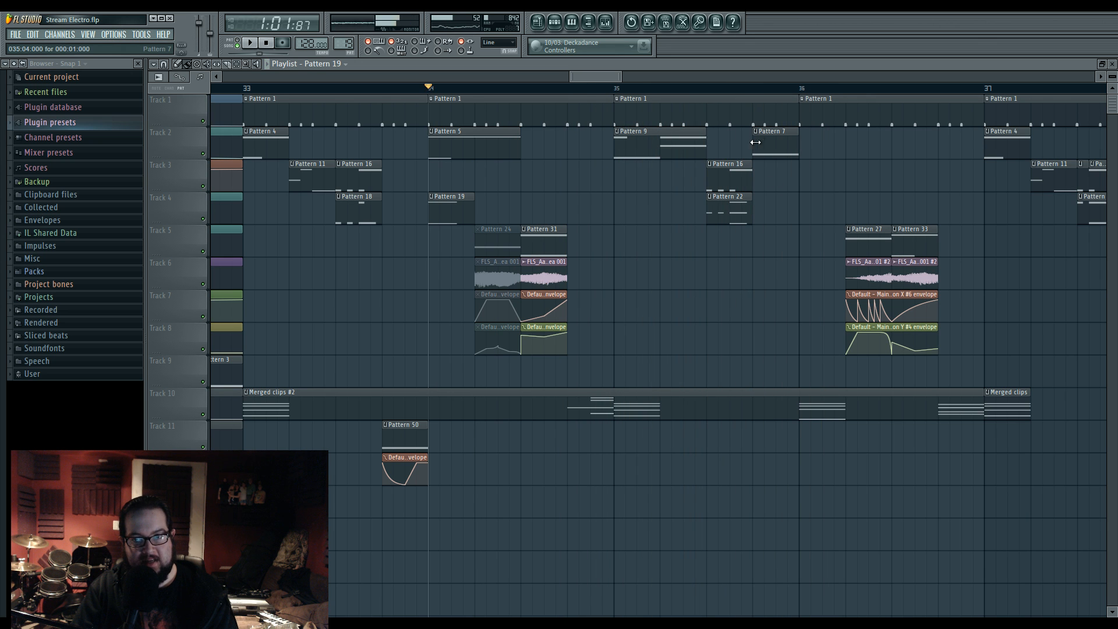
{"action": "scroll", "coordinate": [782, 256], "scroll_direction": "down", "scroll_amount": 3}
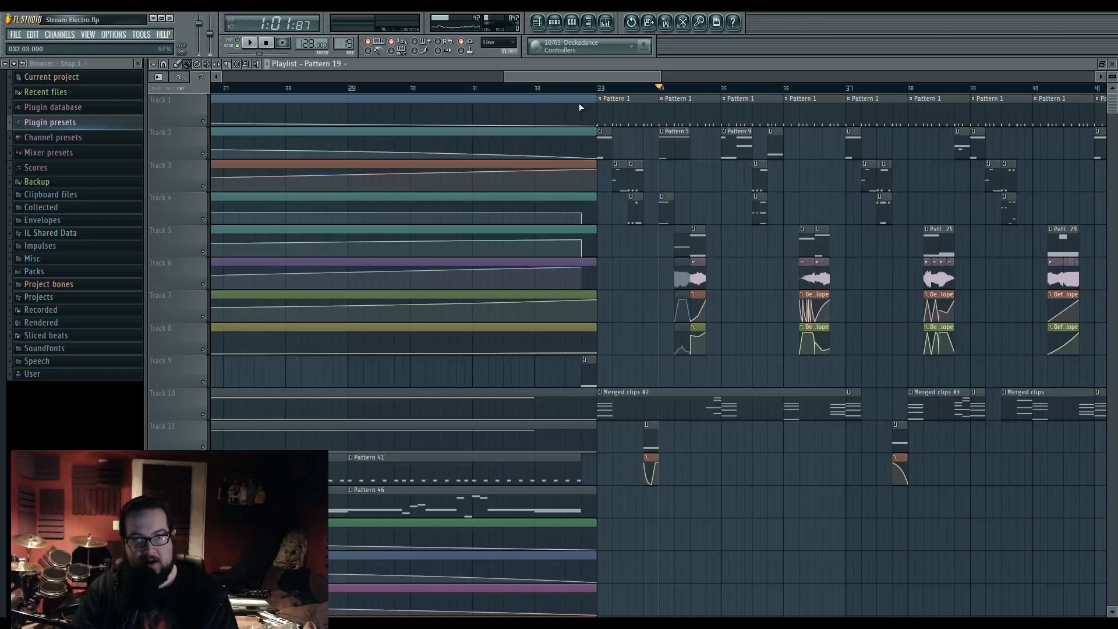
{"action": "key", "text": "space"}
{"action": "scroll", "coordinate": [656, 129], "scroll_direction": "up", "scroll_amount": 3}
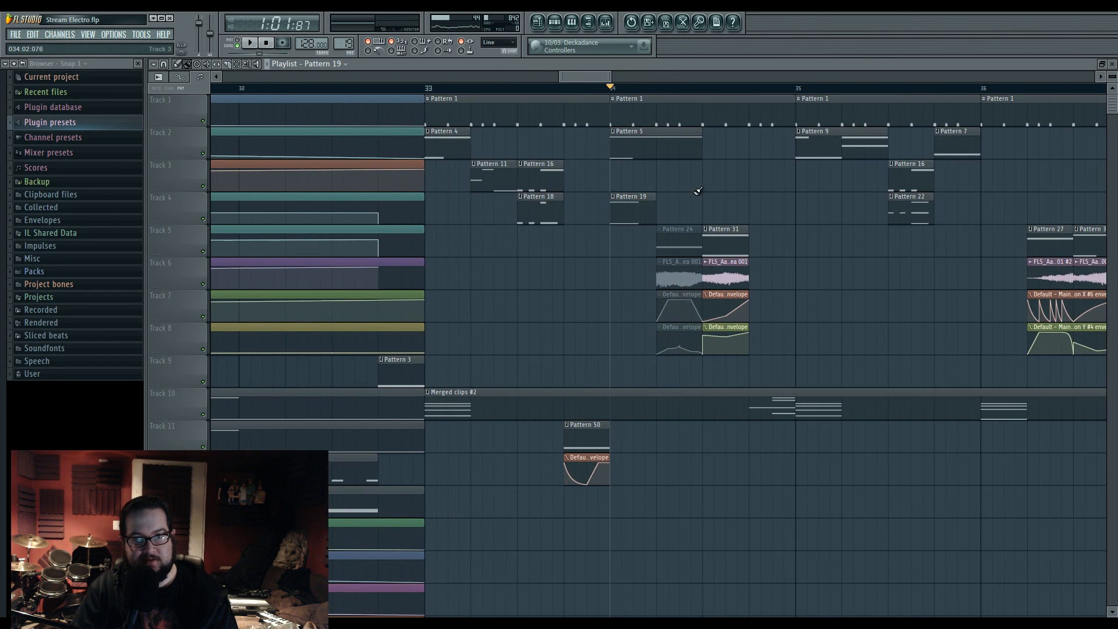
{"action": "scroll", "coordinate": [587, 212], "scroll_direction": "right", "scroll_amount": 2}
{"action": "key", "text": "space"}
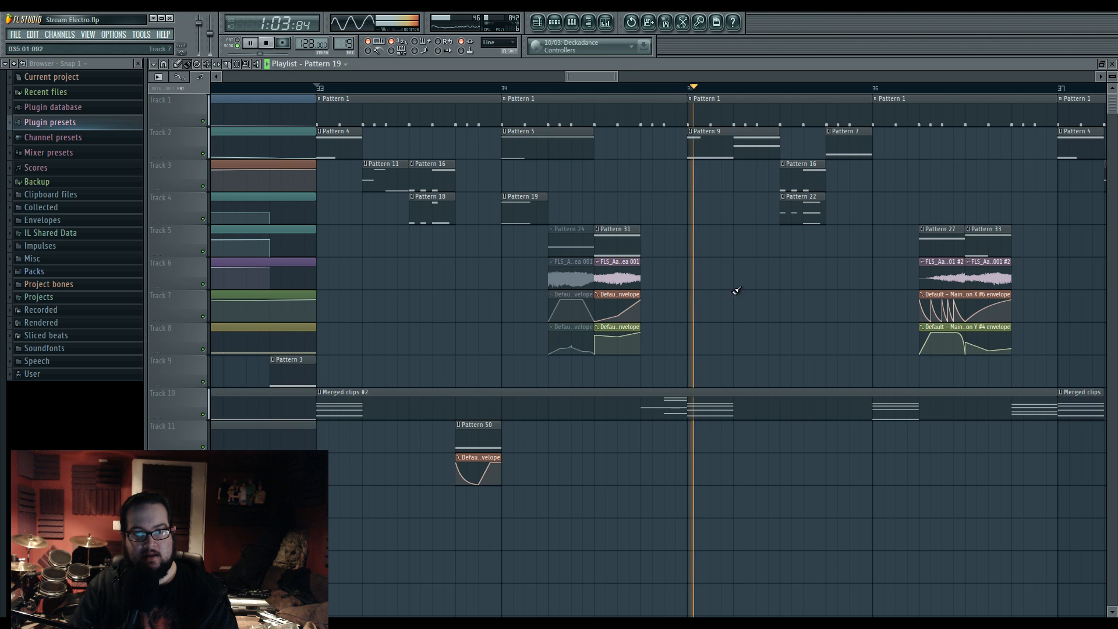
Step: Reshape the Track 7 Modulation X #5 envelope under Pattern 31 to start low, dip slightly at its middle and rise to the end
{"action": "scroll", "coordinate": [597, 320], "scroll_direction": "up", "scroll_amount": 3}
{"action": "key", "text": "space"}
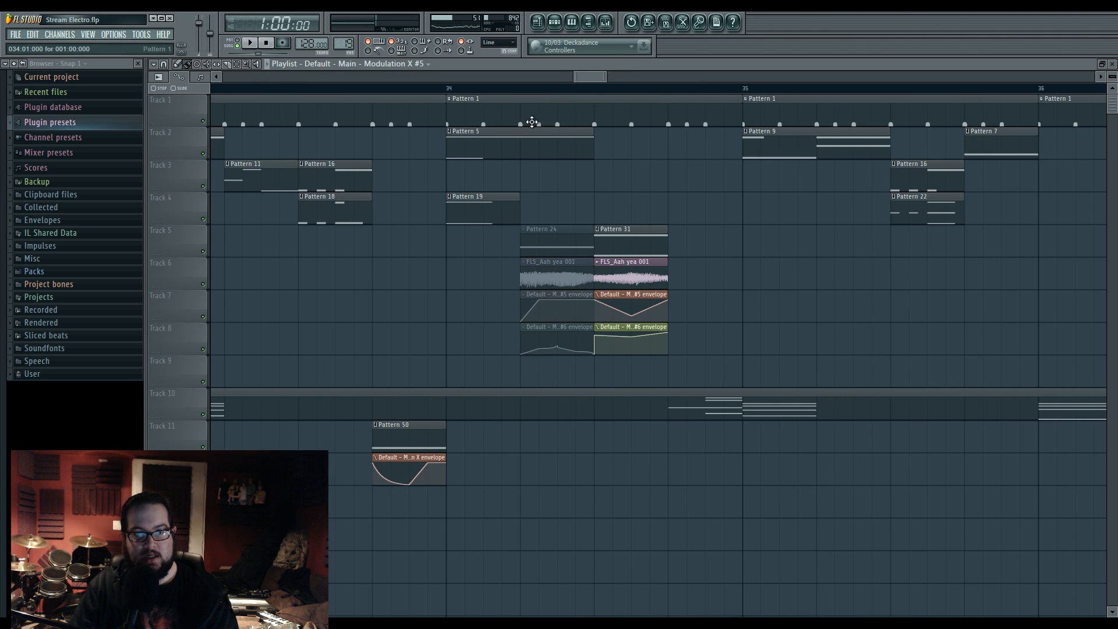
{"action": "key", "text": "space"}
{"action": "left_click", "coordinate": [523, 91]}
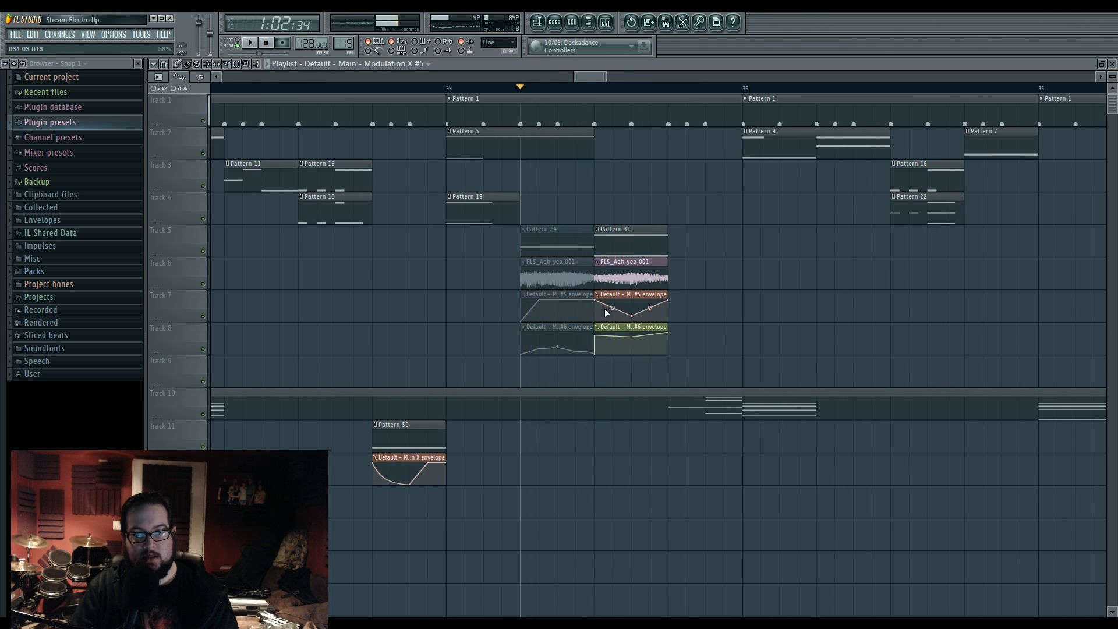
{"action": "left_click_drag", "start_coordinate": [598, 298], "coordinate": [598, 313]}
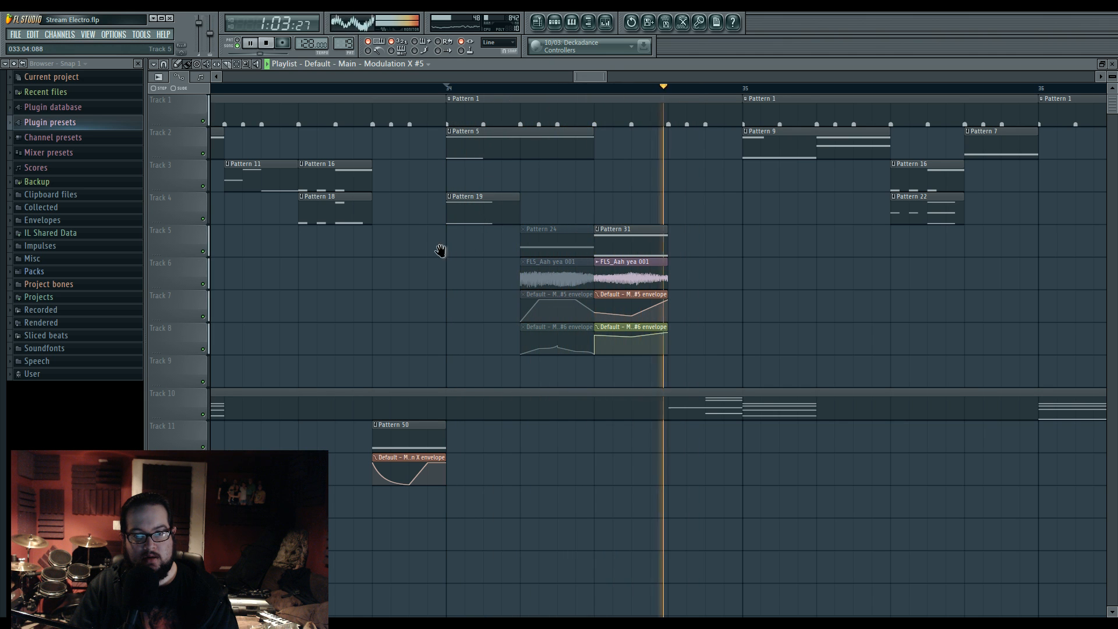
Step: Audition the drop from bar 33 through bar 40 with the reshaped vocal envelope
{"action": "scroll", "coordinate": [372, 186], "scroll_direction": "up", "scroll_amount": 2}
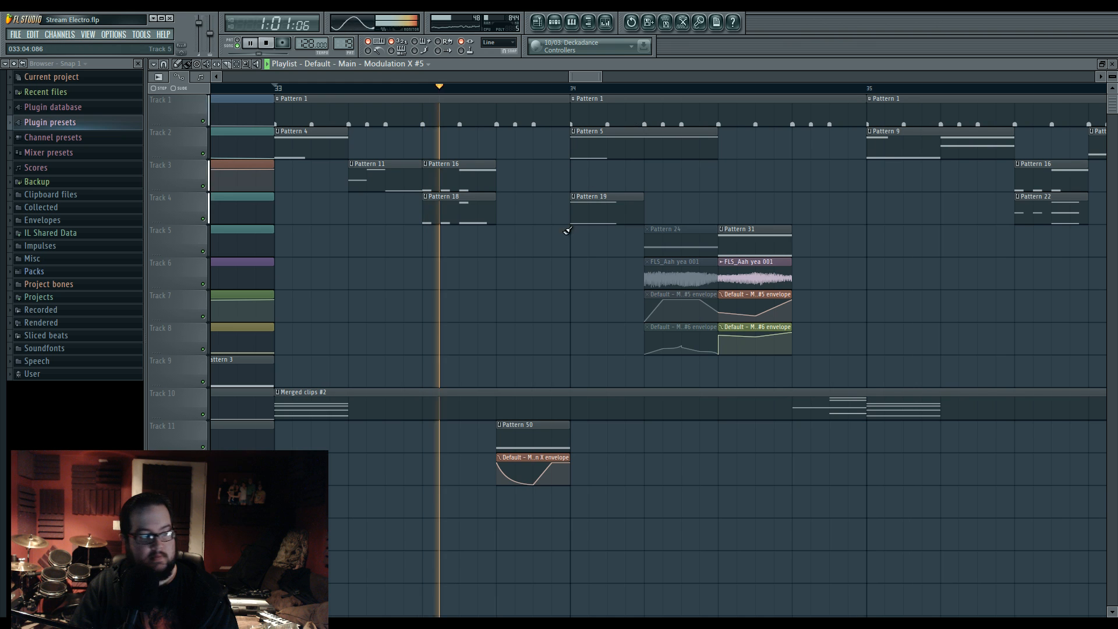
{"action": "key", "text": "space"}
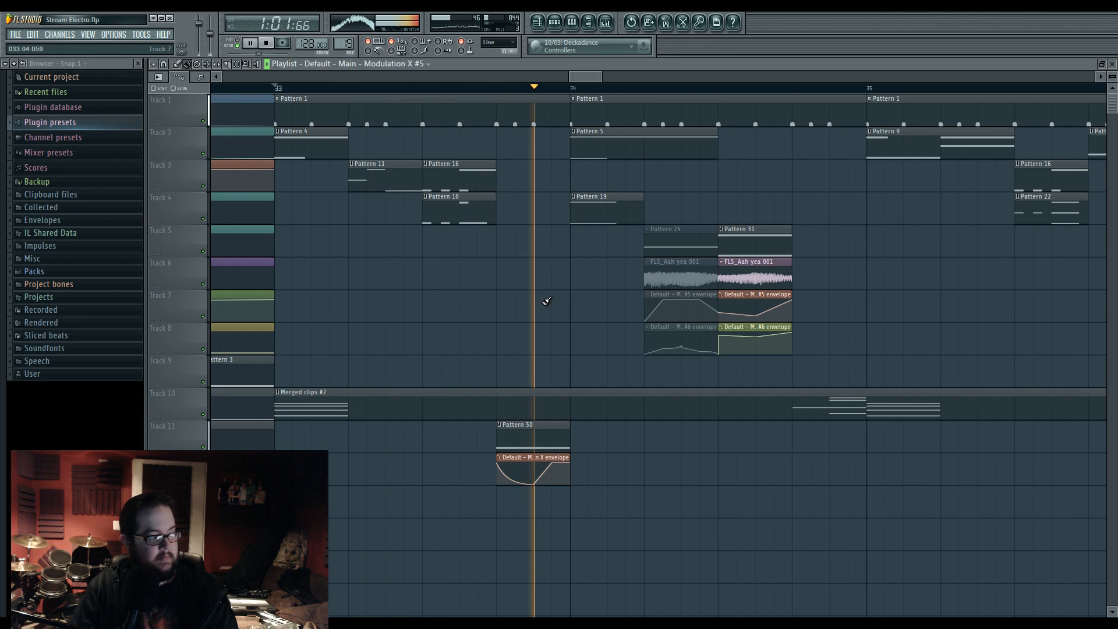
{"action": "scroll", "coordinate": [579, 302], "scroll_direction": "right", "scroll_amount": 2}
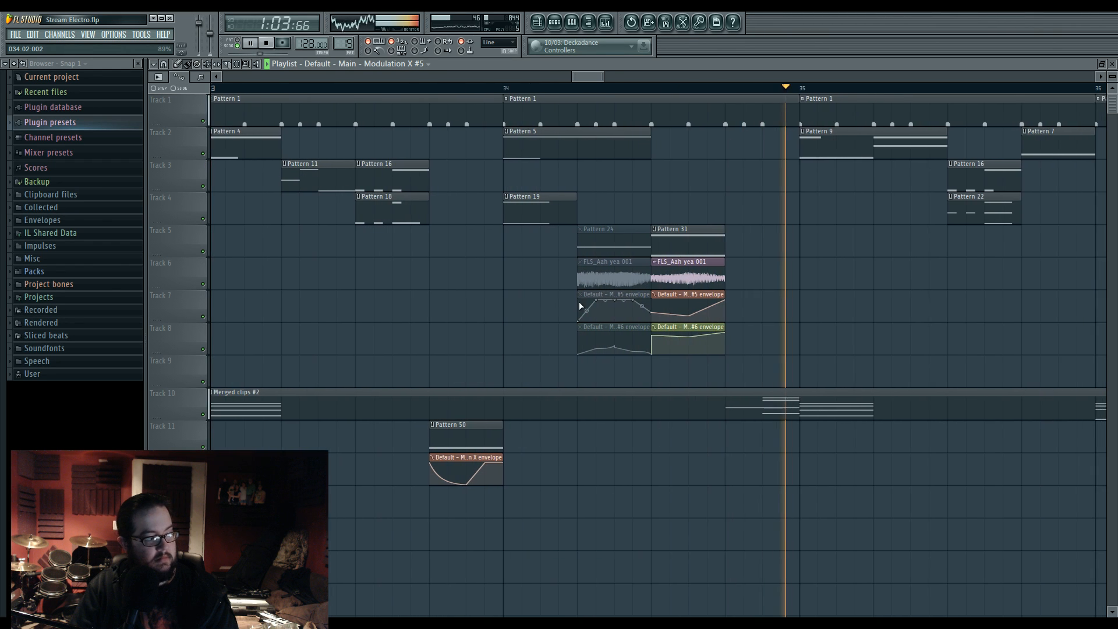
{"action": "scroll", "coordinate": [579, 301], "scroll_direction": "down", "scroll_amount": 2}
{"action": "scroll", "coordinate": [654, 309], "scroll_direction": "down", "scroll_amount": 2}
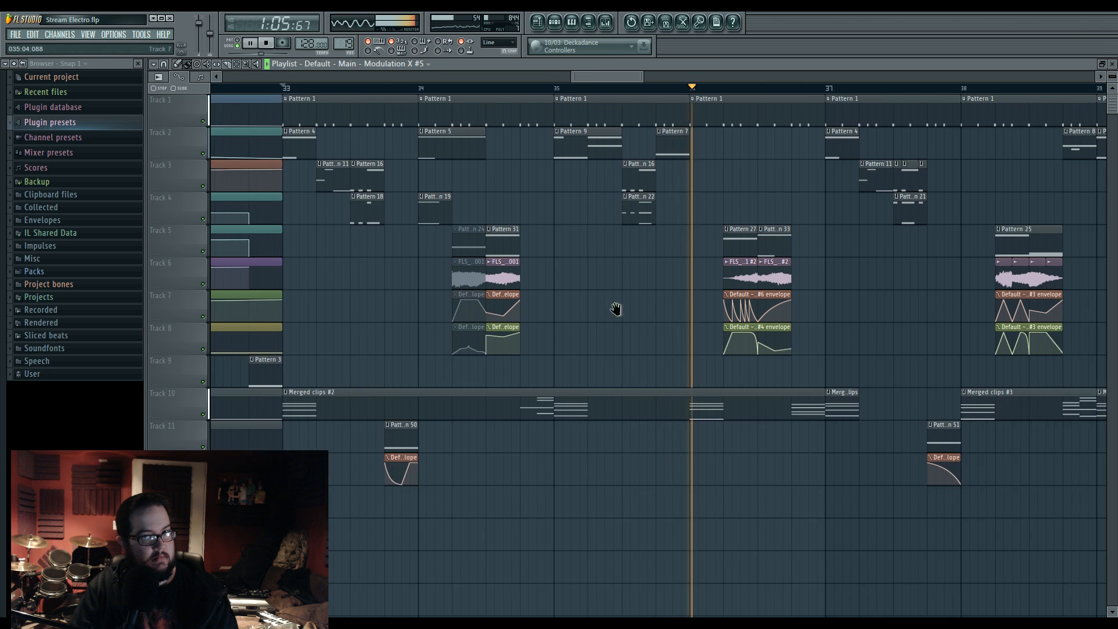
{"action": "scroll", "coordinate": [592, 310], "scroll_direction": "right", "scroll_amount": 1}
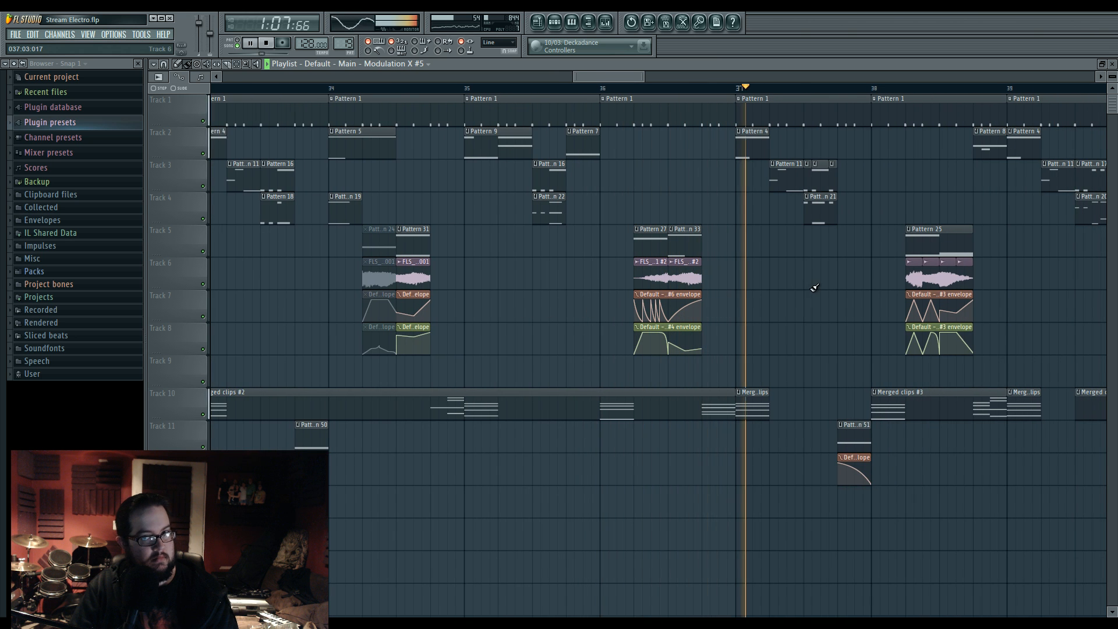
{"action": "scroll", "coordinate": [731, 296], "scroll_direction": "right", "scroll_amount": 1}
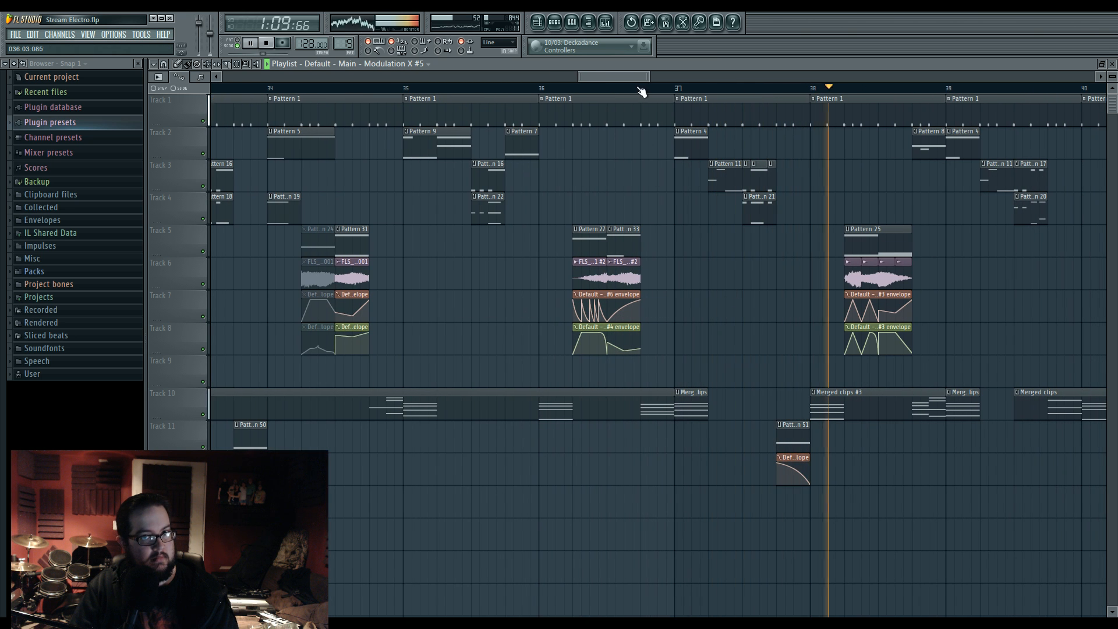
{"action": "scroll", "coordinate": [651, 299], "scroll_direction": "down", "scroll_amount": 1}
{"action": "scroll", "coordinate": [653, 319], "scroll_direction": "down", "scroll_amount": 1}
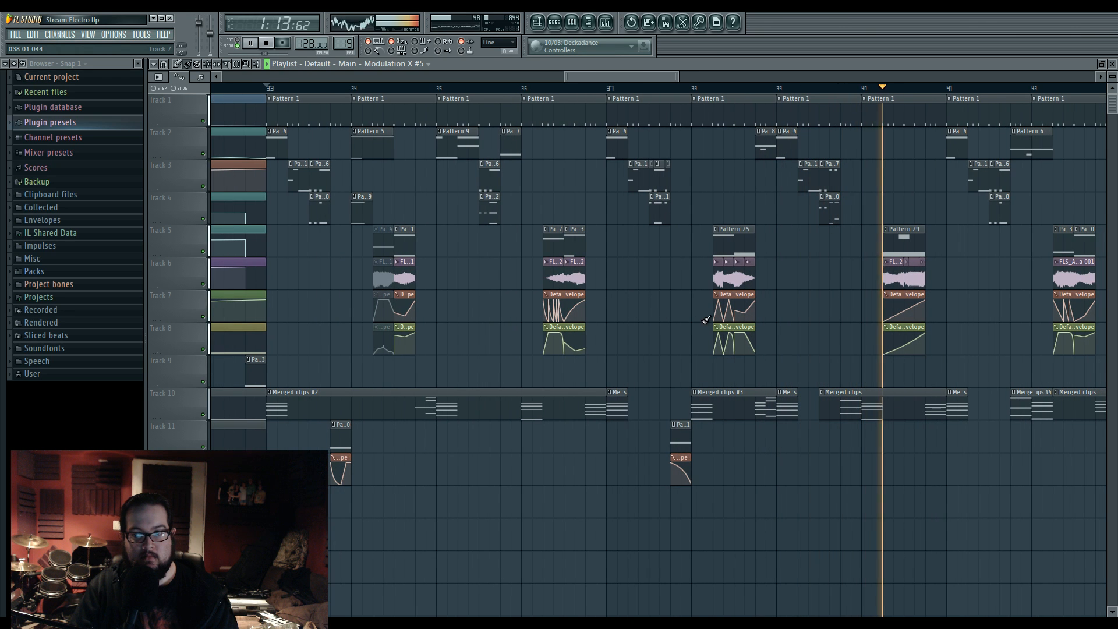
{"action": "key", "text": "space"}
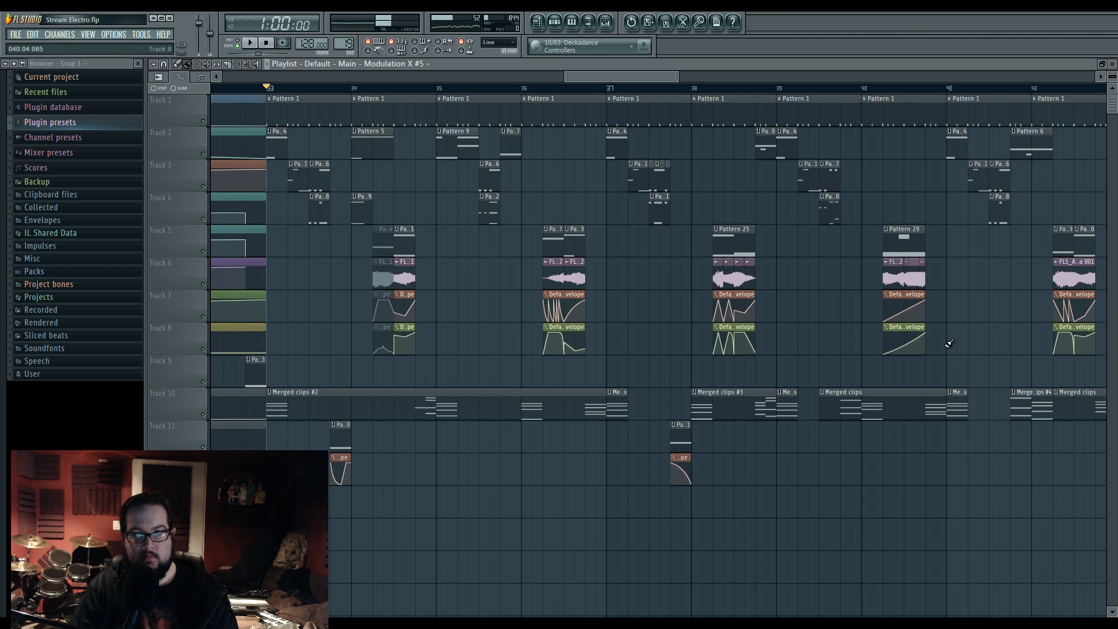
Step: Replay the Pattern 29 fill at bar 40, and audition the section from bar 34 to bar 39
{"action": "scroll", "coordinate": [949, 343], "scroll_direction": "up", "scroll_amount": 2}
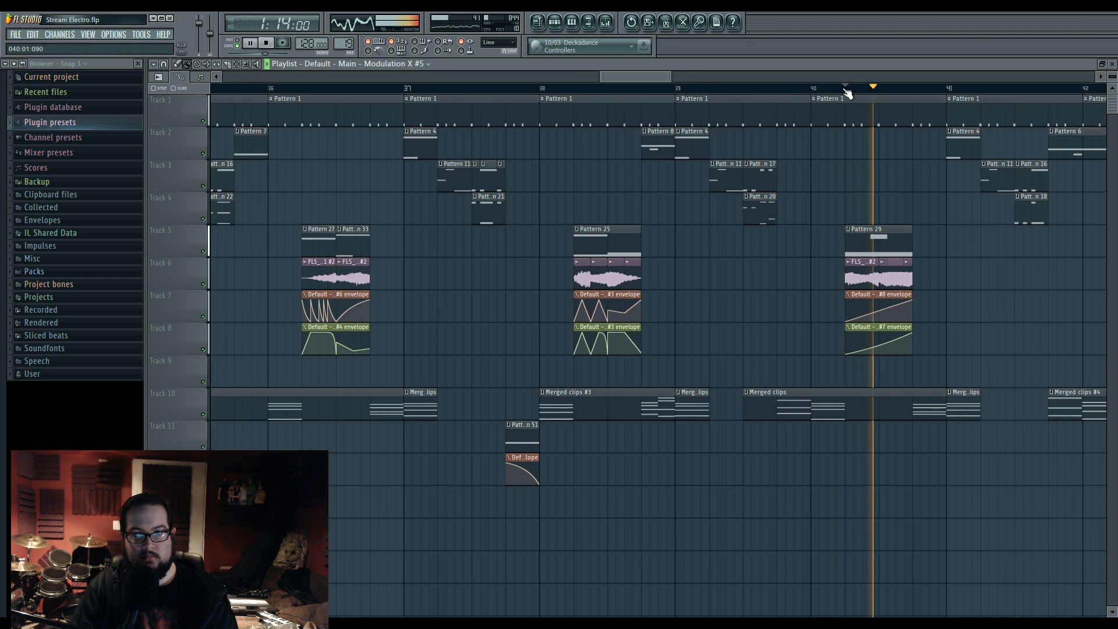
{"action": "key", "text": "space"}
{"action": "scroll", "coordinate": [429, 126], "scroll_direction": "left", "scroll_amount": 3}
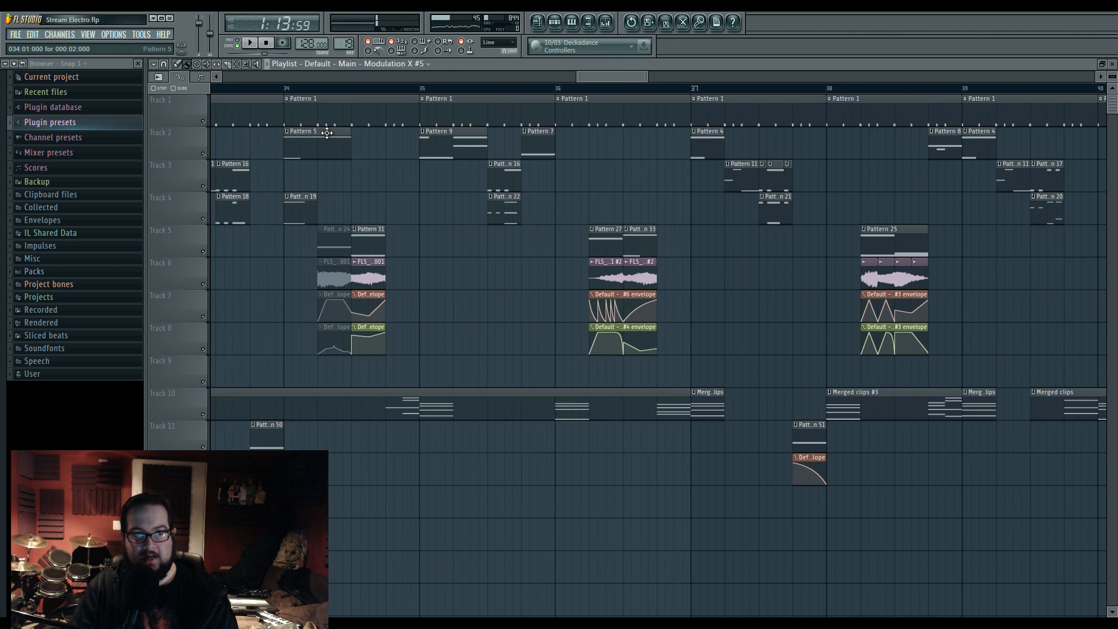
{"action": "scroll", "coordinate": [402, 198], "scroll_direction": "down", "scroll_amount": 2}
{"action": "key", "text": "space"}
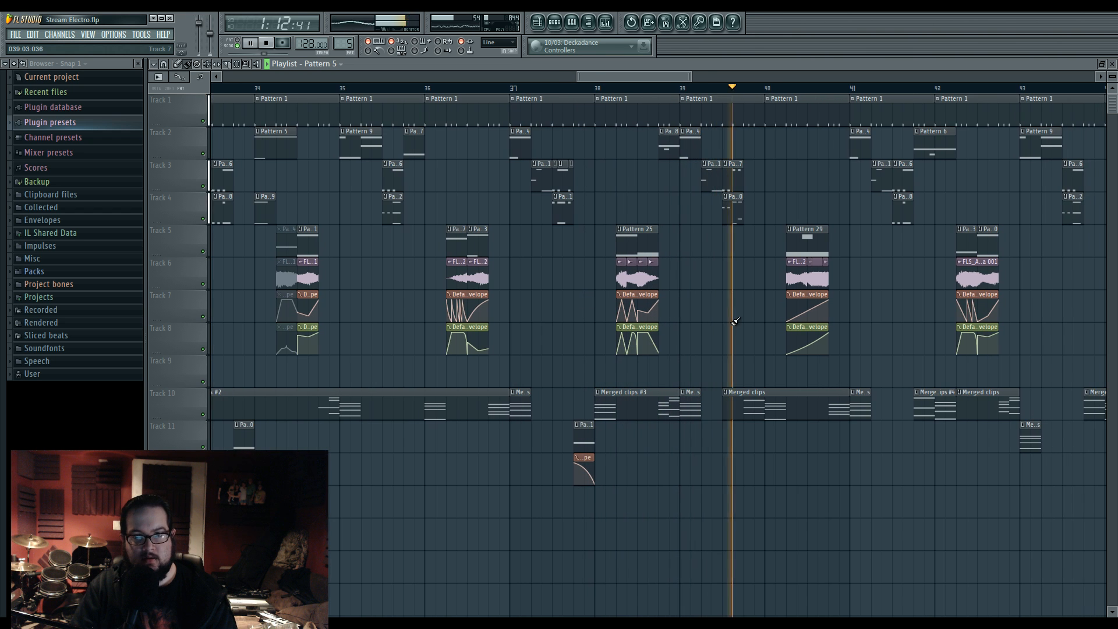
{"action": "key", "text": "space"}
Step: Make the Track 10 Merged clips starting at beat 3 of bar 39 unique and review its Harmor #2 notes
{"action": "scroll", "coordinate": [748, 294], "scroll_direction": "up", "scroll_amount": 4}
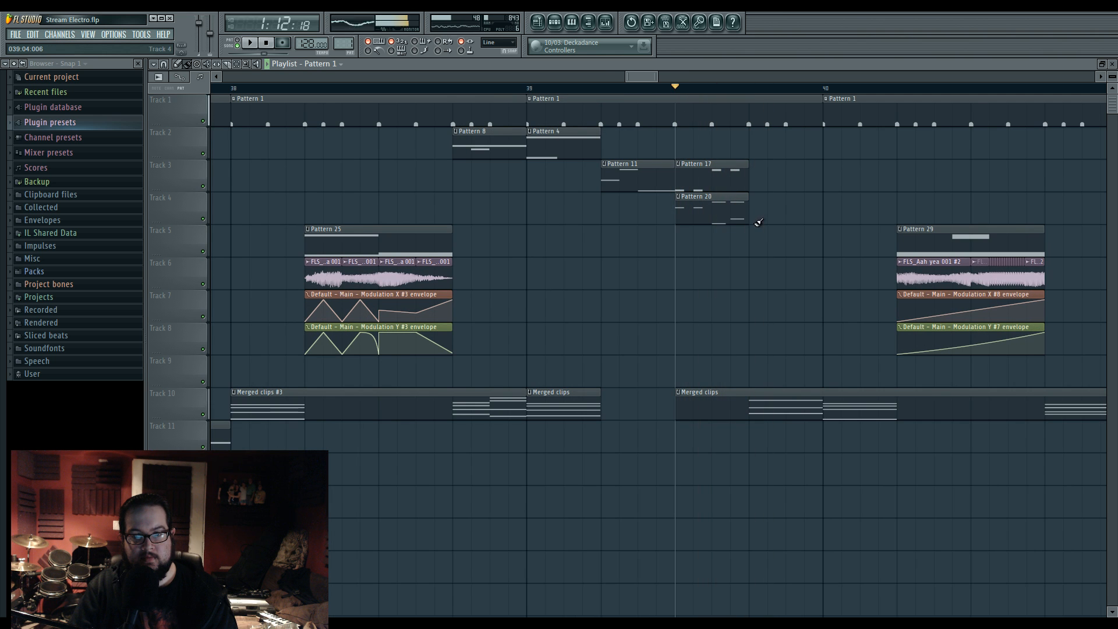
{"action": "right_click", "coordinate": [680, 399]}
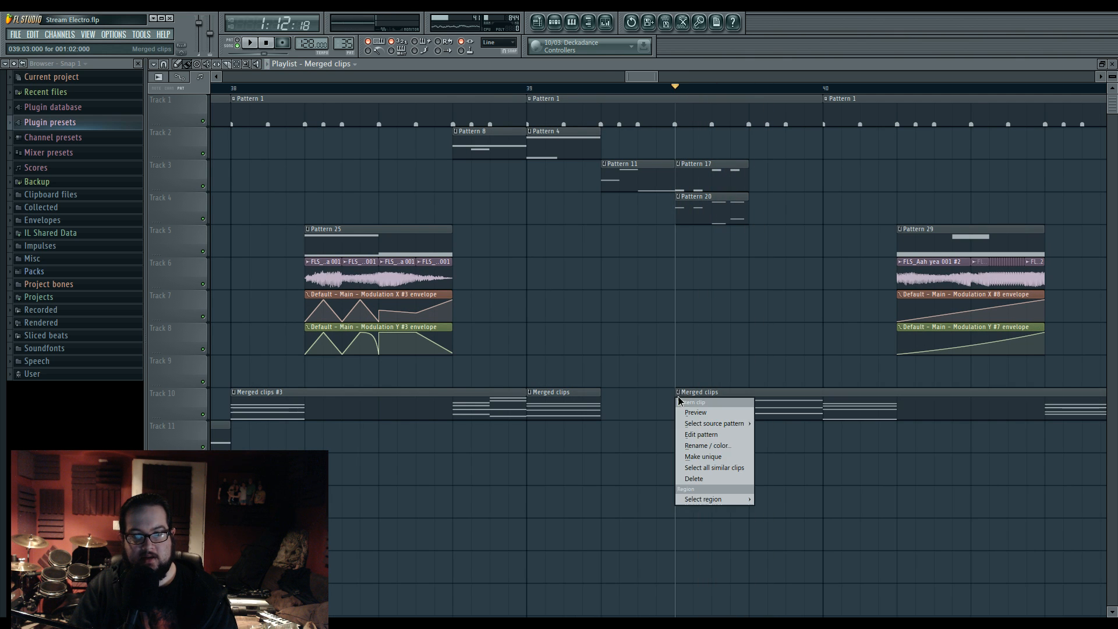
{"action": "left_click", "coordinate": [698, 457]}
{"action": "double_click", "coordinate": [703, 411]}
{"action": "scroll", "coordinate": [489, 294], "scroll_direction": "down", "scroll_amount": 3}
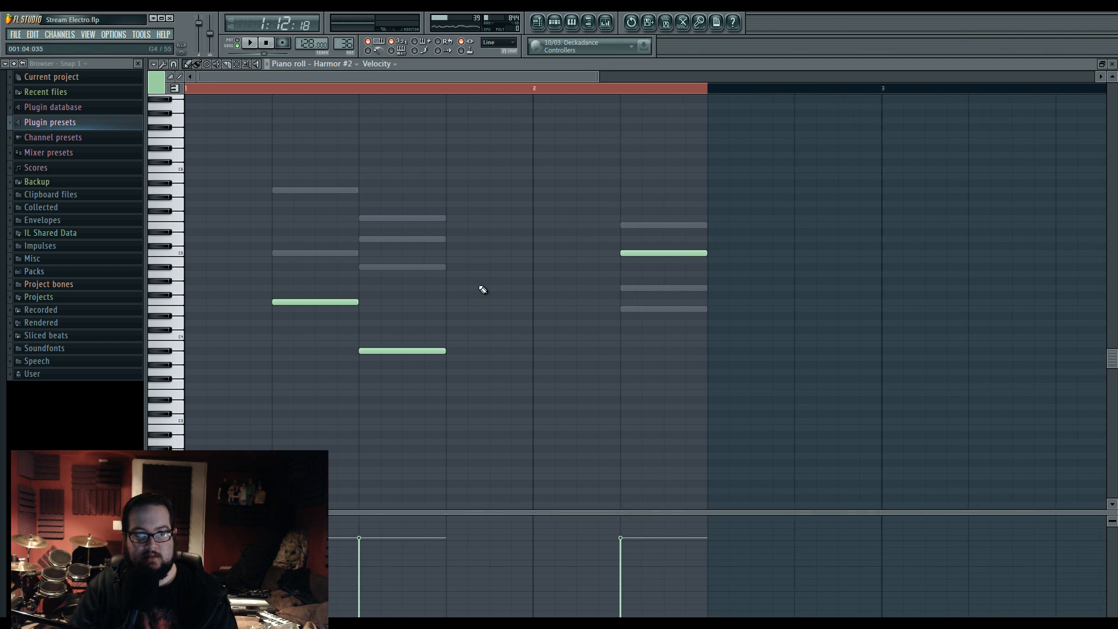
{"action": "left_click", "coordinate": [537, 23]}
Step: Trim the first Harmor #2 note and first chord of the unique merged clip to start half a beat later
{"action": "left_click_drag", "start_coordinate": [709, 378], "coordinate": [497, 396]}
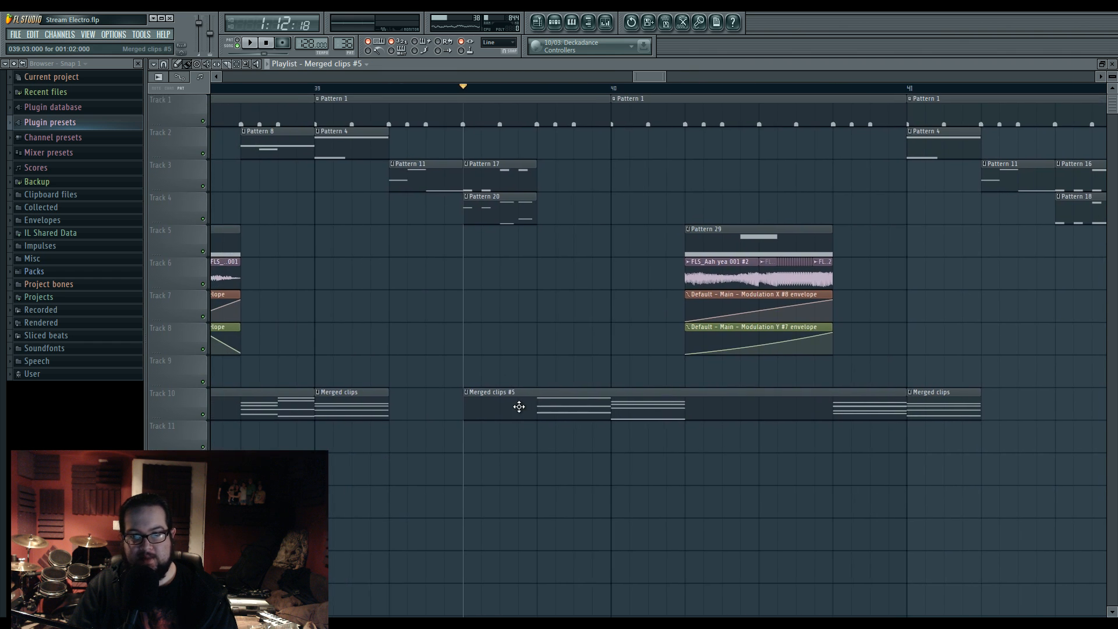
{"action": "double_click", "coordinate": [519, 406]}
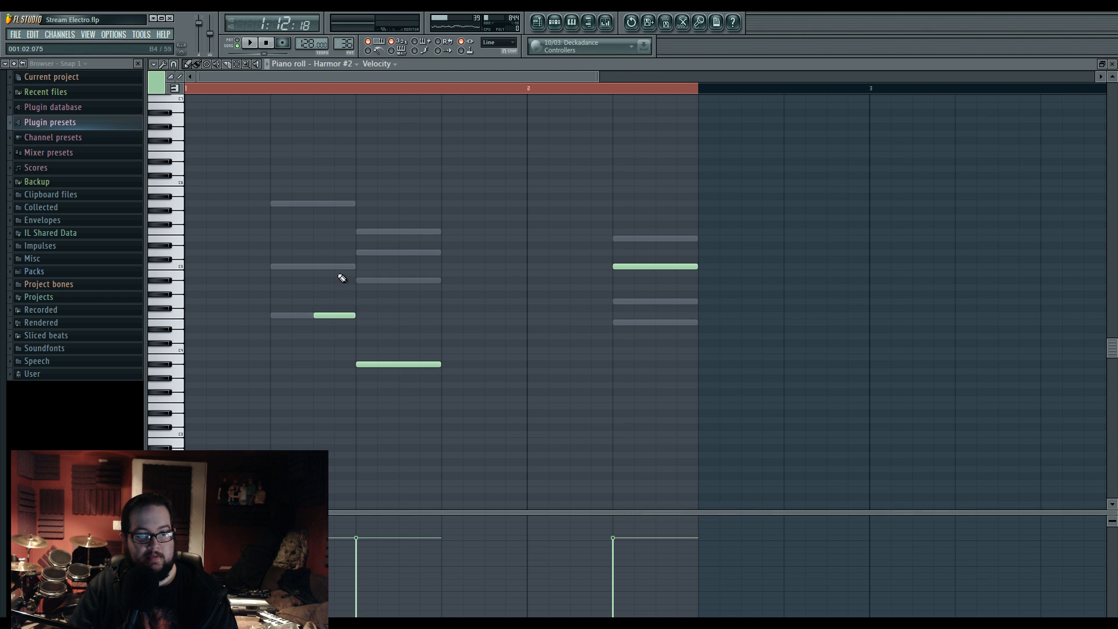
{"action": "double_click", "coordinate": [340, 266]}
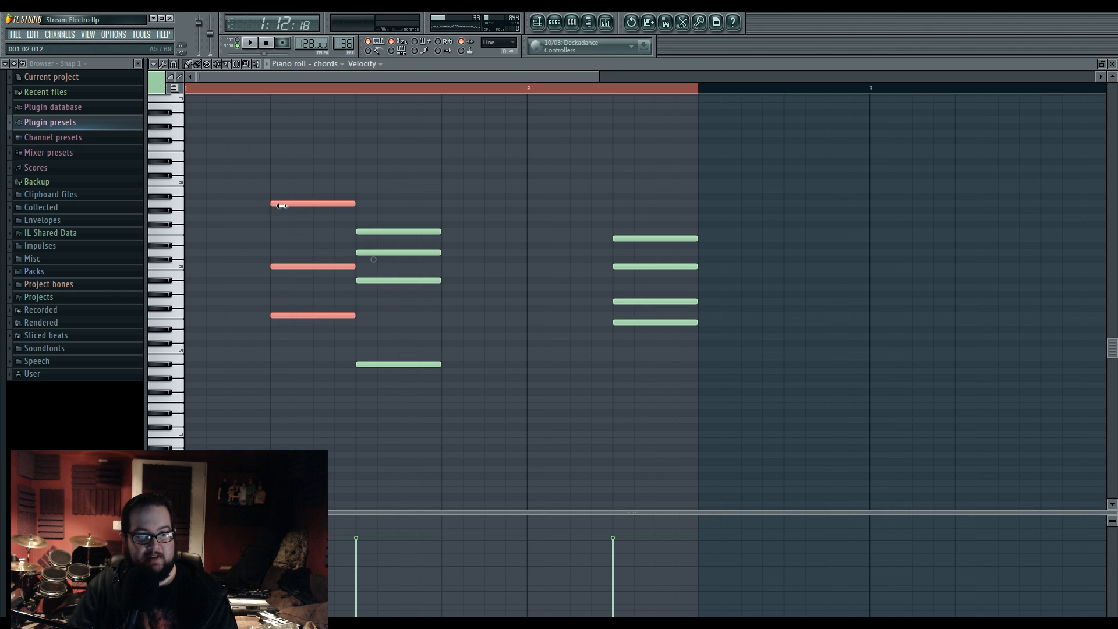
{"action": "left_click", "coordinate": [537, 22]}
{"action": "scroll", "coordinate": [624, 387], "scroll_direction": "down", "scroll_amount": 5}
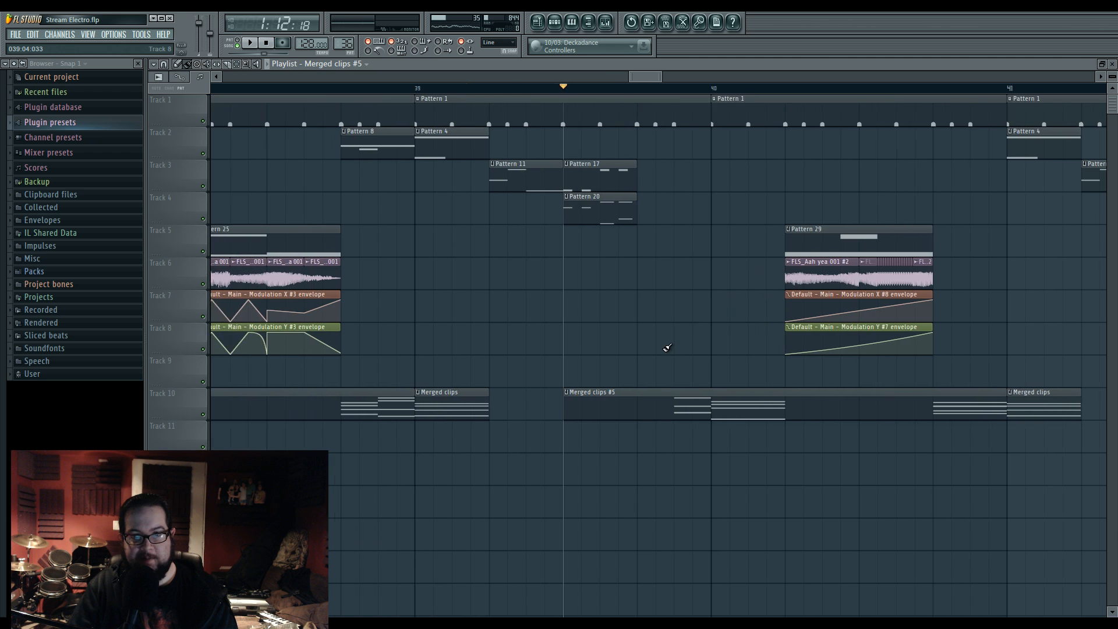
Step: Place Pattern 5 on Track 2 at beat 4 of bar 39, make it unique and open its unison 6 notes
{"action": "scroll", "coordinate": [422, 185], "scroll_direction": "down", "scroll_amount": 6}
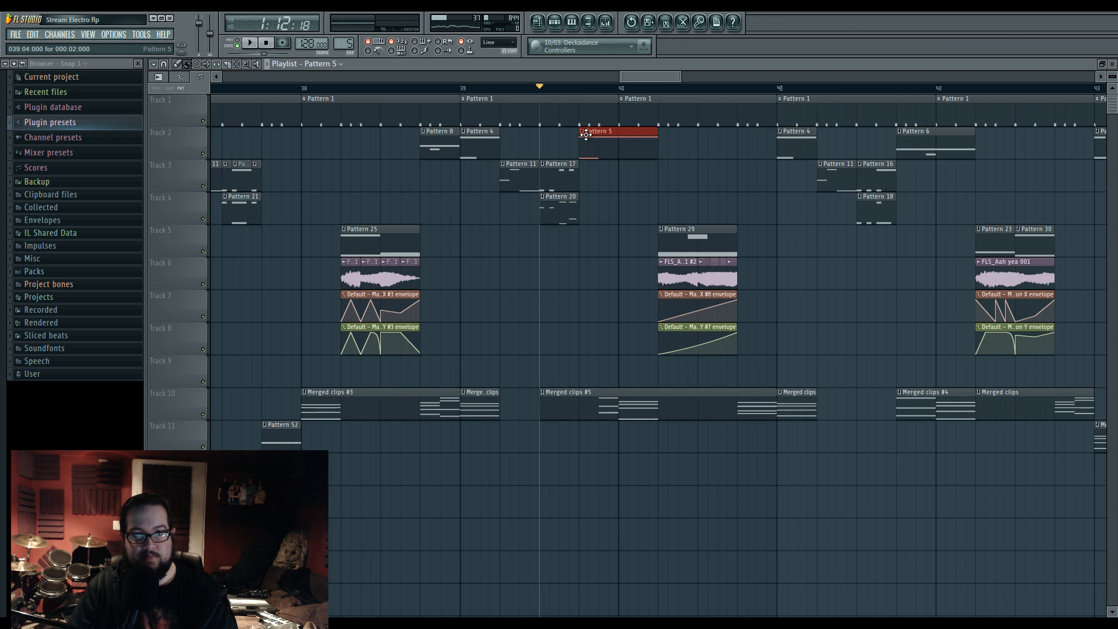
{"action": "left_click", "coordinate": [586, 134]}
{"action": "left_click", "coordinate": [621, 196]}
{"action": "double_click", "coordinate": [599, 150]}
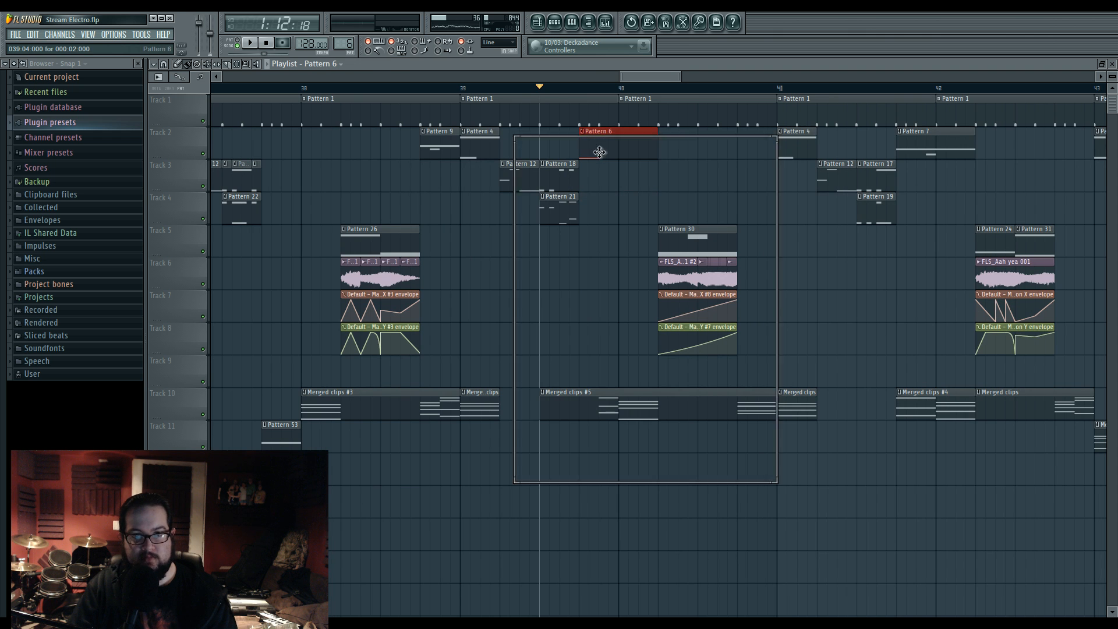
Step: Replace unison 6's long high note with a short D4 note and a slide note to D3, previewing the pattern
{"action": "left_click", "coordinate": [238, 48]}
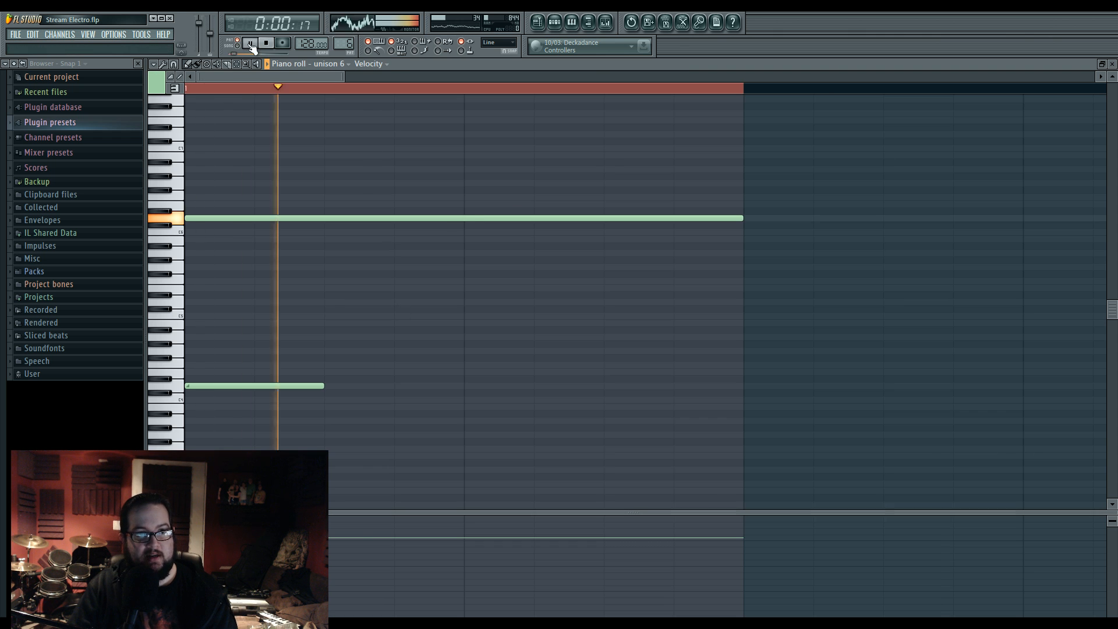
{"action": "key", "text": "space"}
{"action": "right_click", "coordinate": [309, 386]}
{"action": "left_click_drag", "start_coordinate": [751, 224], "coordinate": [284, 386]}
{"action": "left_click", "coordinate": [343, 245]}
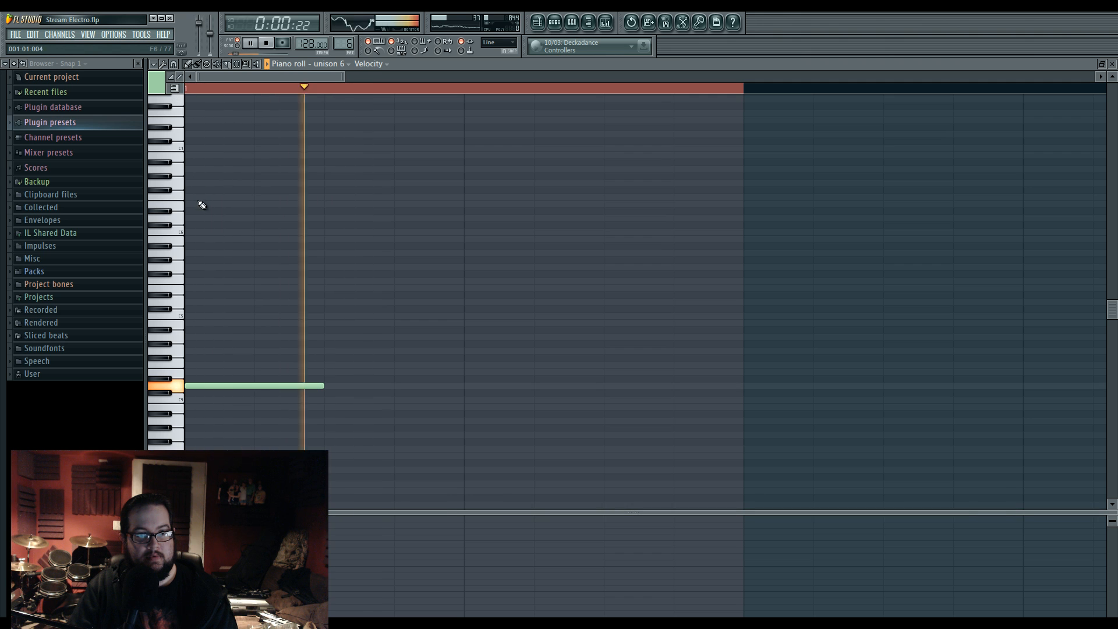
{"action": "left_click", "coordinate": [219, 218]}
{"action": "key", "text": "space"}
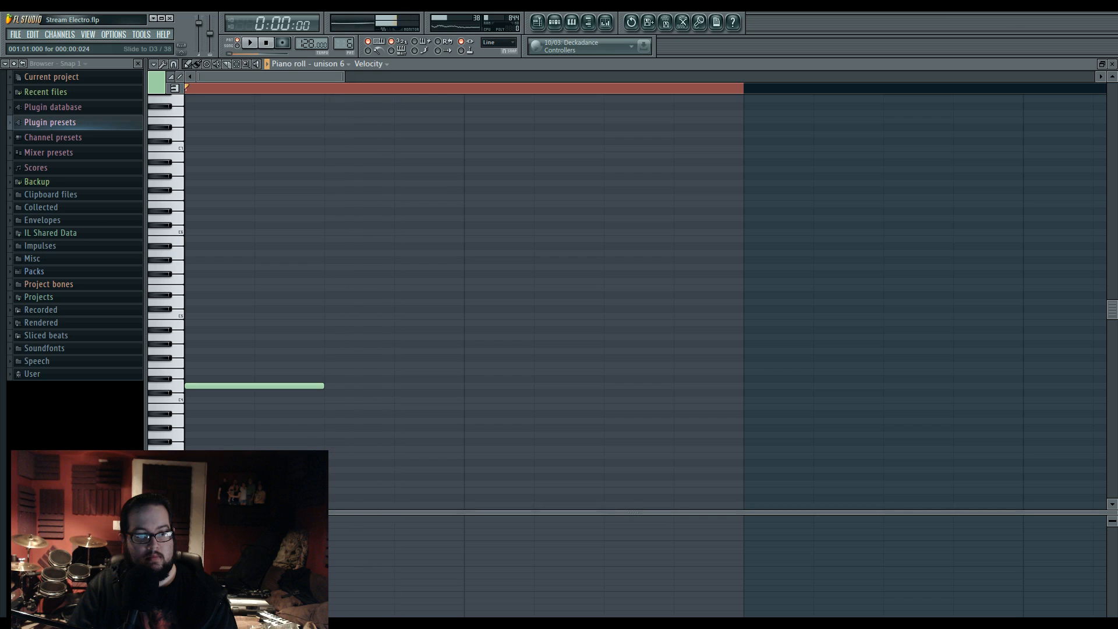
Step: Try Pattern 6's unison 6 note at D6 in a shortened clip, playing the playlist from bar 39
{"action": "left_click", "coordinate": [549, 23]}
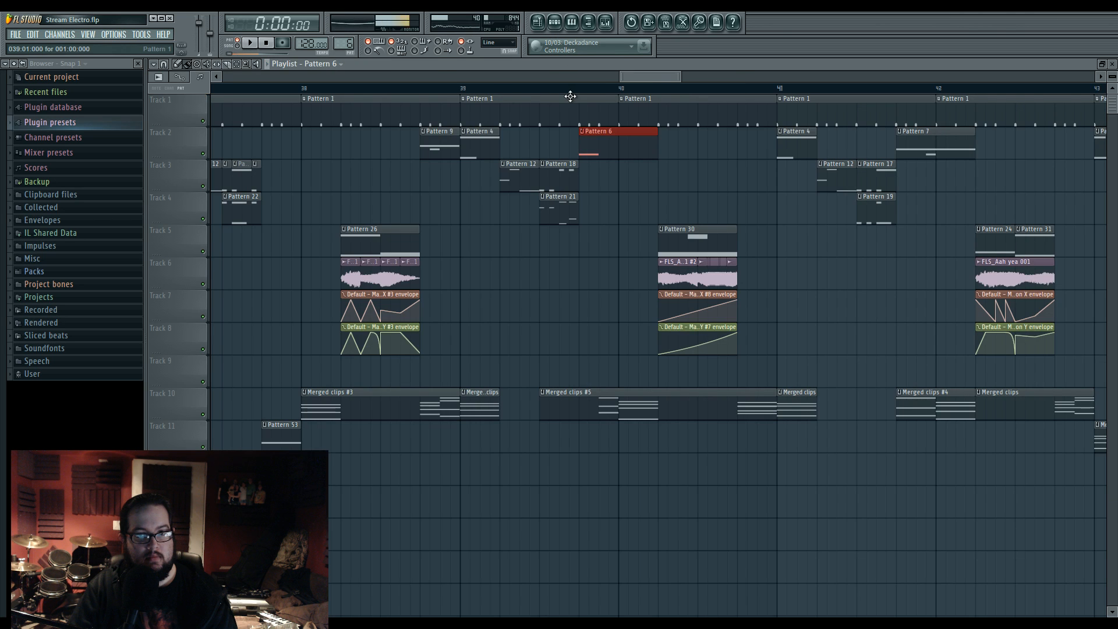
{"action": "key", "text": "space"}
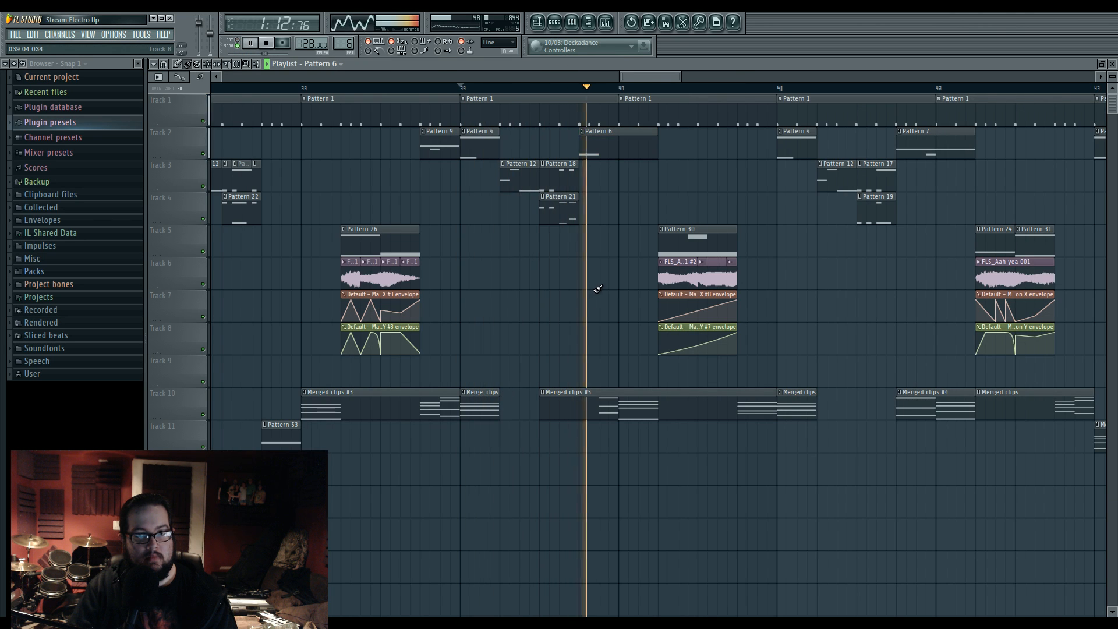
{"action": "key", "text": "space"}
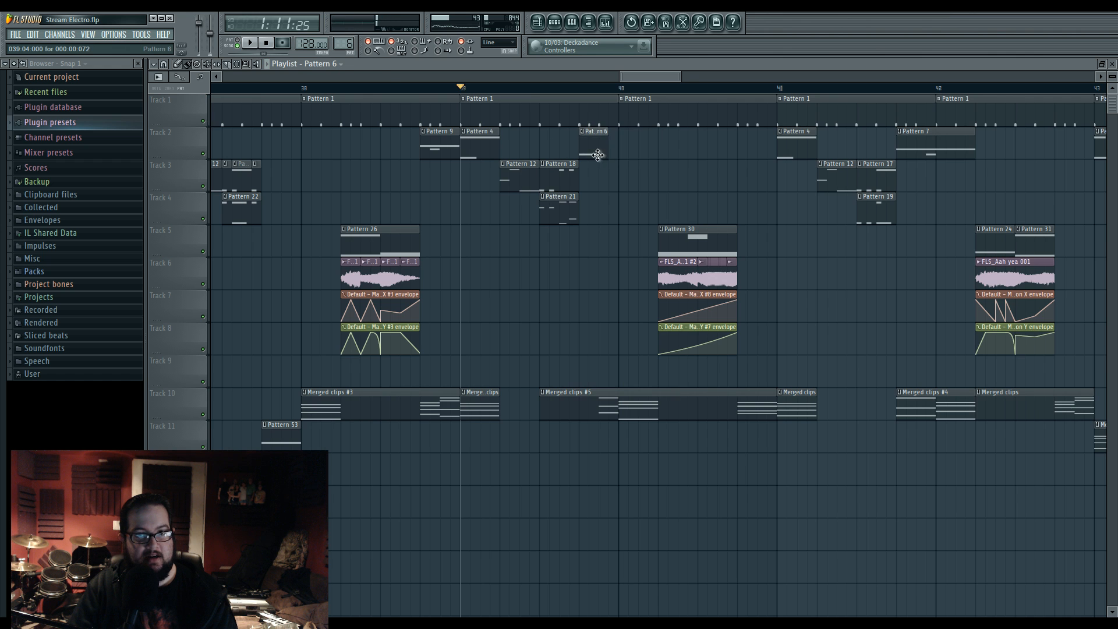
{"action": "double_click", "coordinate": [597, 155]}
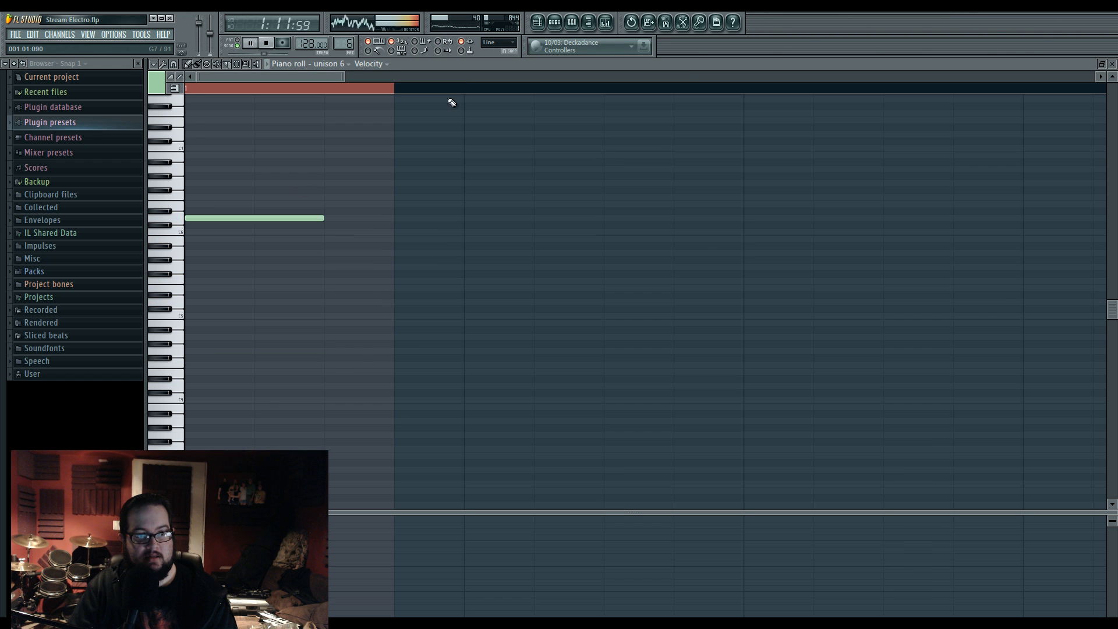
{"action": "left_click", "coordinate": [537, 22]}
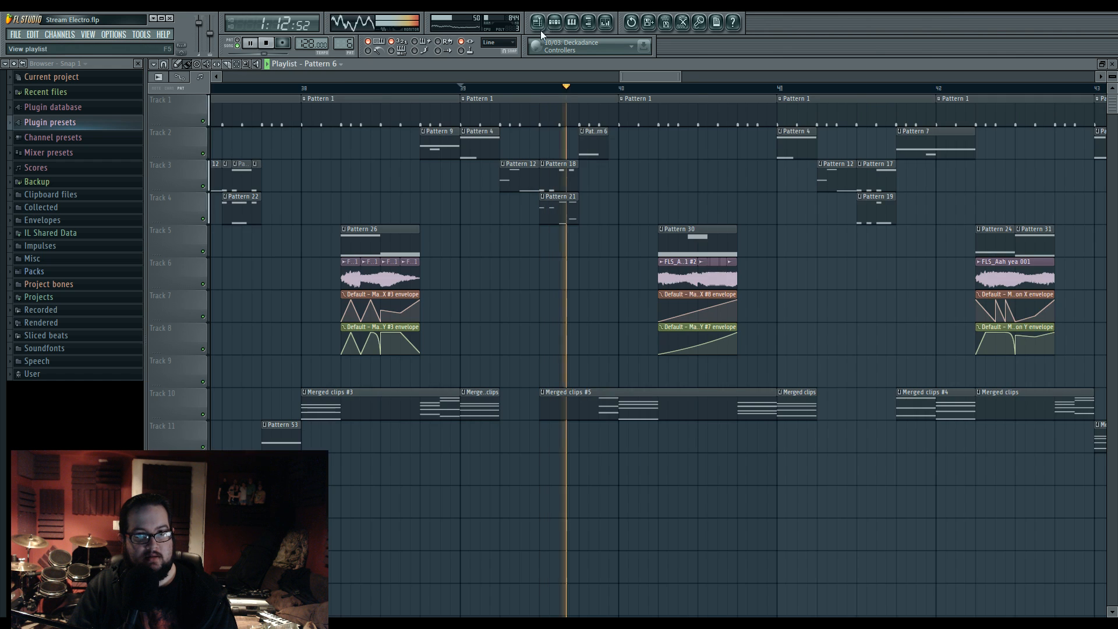
{"action": "key", "text": "space"}
Step: Set Pattern 6's unison 6 note to F5 for one beat, checking the Harmor #2 chords, and preview from bar 39
{"action": "double_click", "coordinate": [596, 150]}
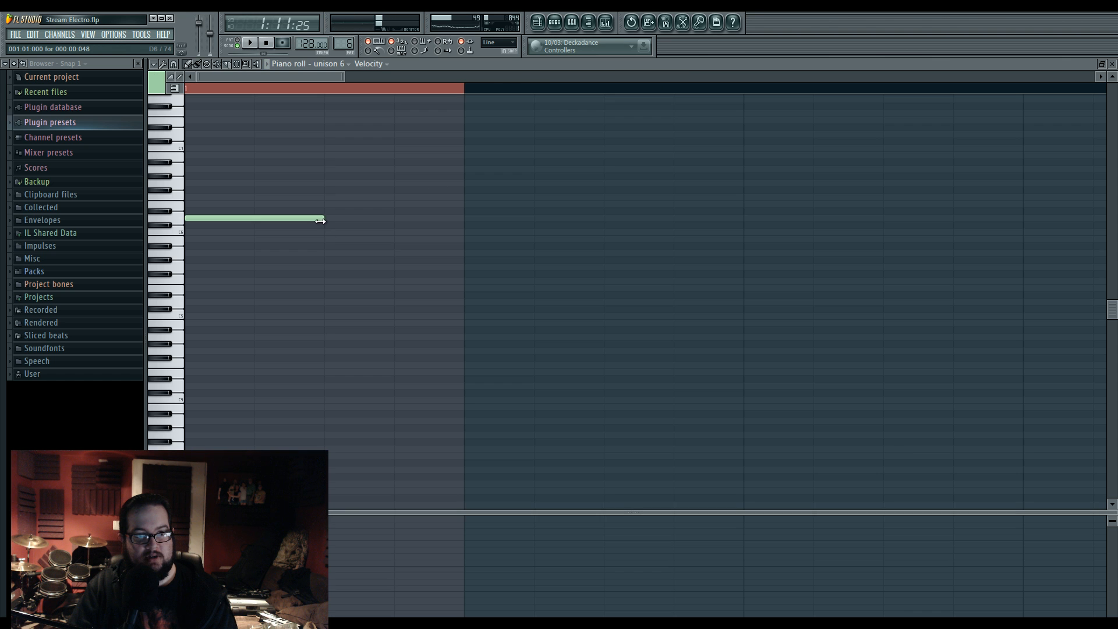
{"action": "left_click", "coordinate": [537, 22]}
{"action": "double_click", "coordinate": [588, 411]}
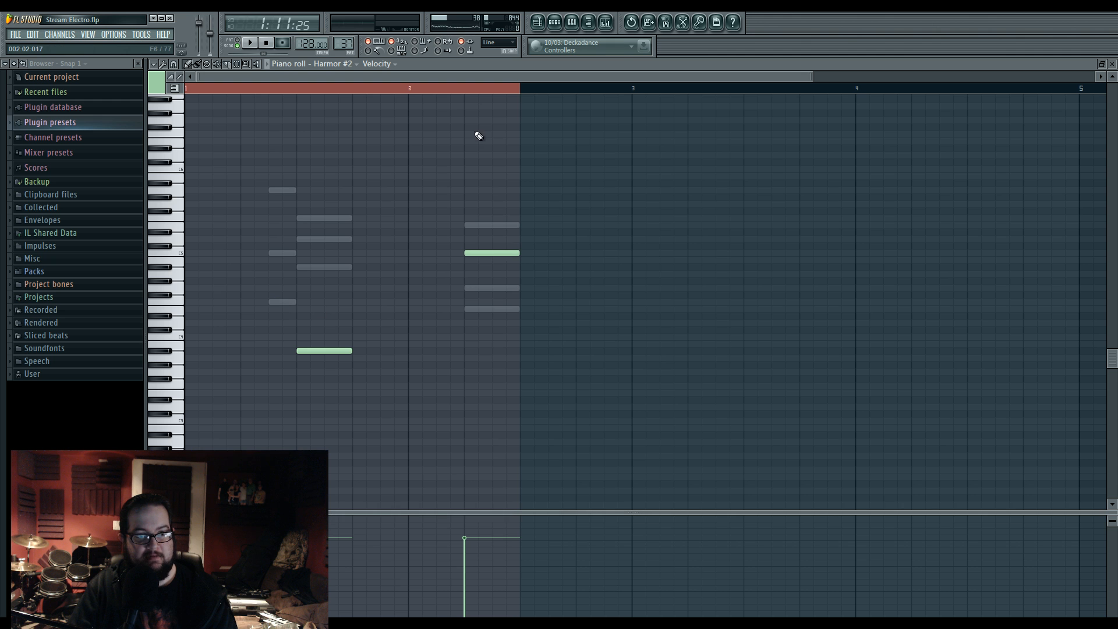
{"action": "key", "text": "F5"}
{"action": "double_click", "coordinate": [514, 163]}
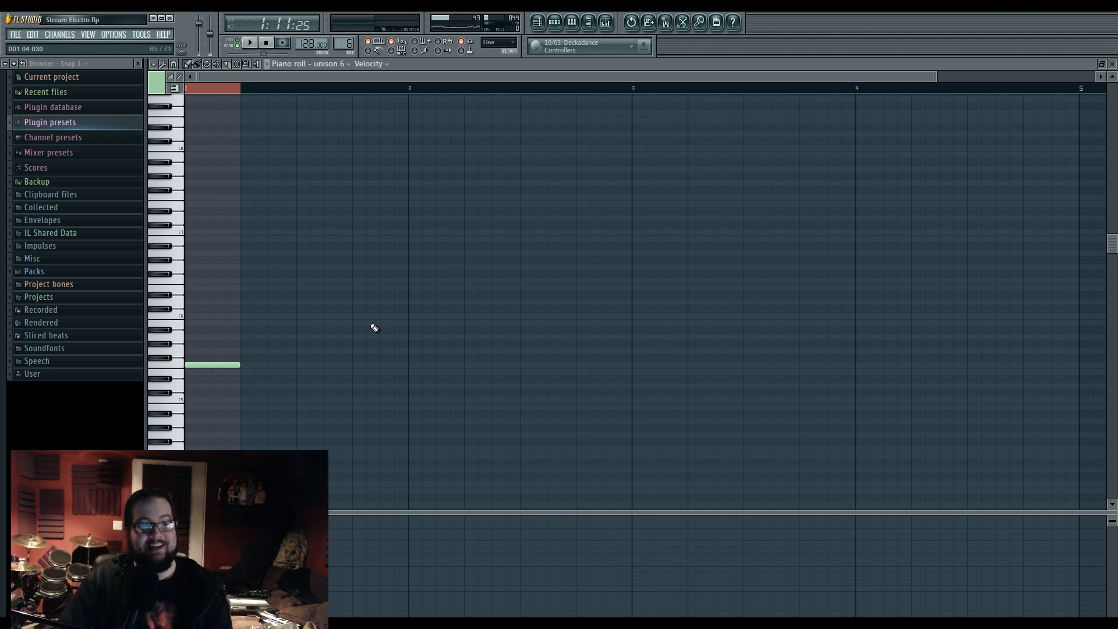
{"action": "left_click", "coordinate": [536, 22]}
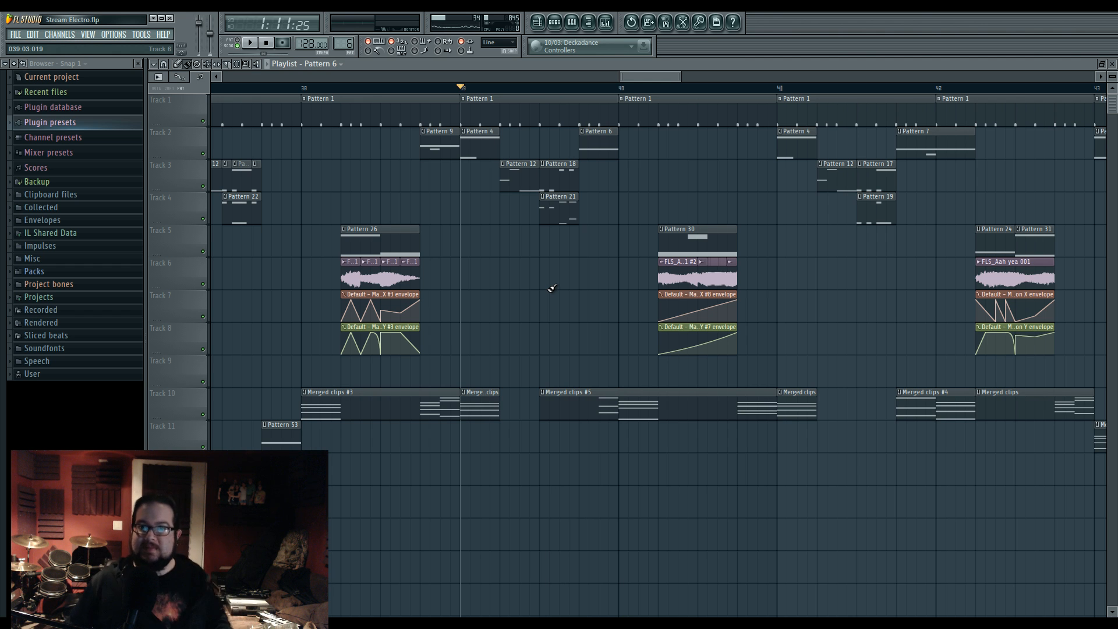
{"action": "key", "text": "space"}
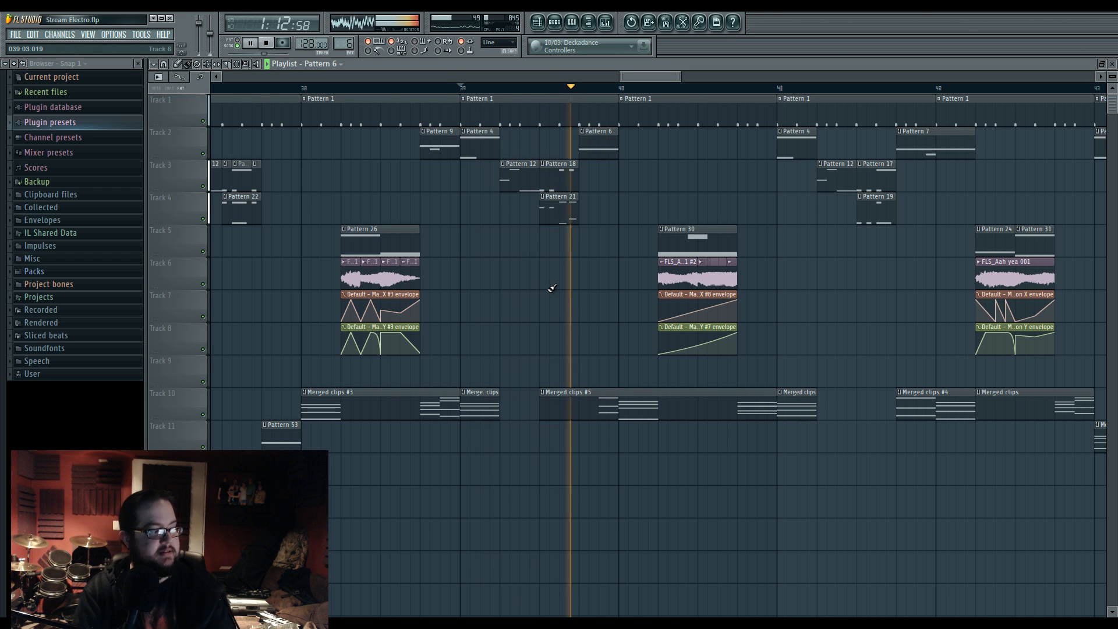
{"action": "key", "text": "space"}
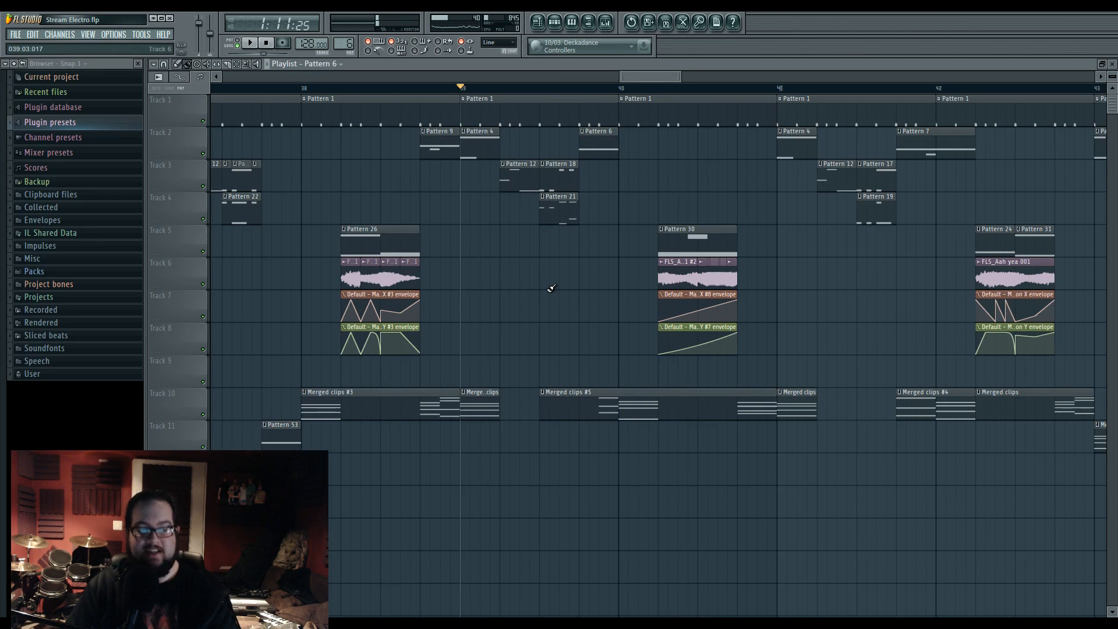
Step: Recheck Pattern 6's note and play the drop from bar 33 through bar 40 to review the fills
{"action": "scroll", "coordinate": [551, 288], "scroll_direction": "down", "scroll_amount": 2, "text": "ctrl"}
{"action": "scroll", "coordinate": [703, 375], "scroll_direction": "down", "scroll_amount": 3, "text": "ctrl"}
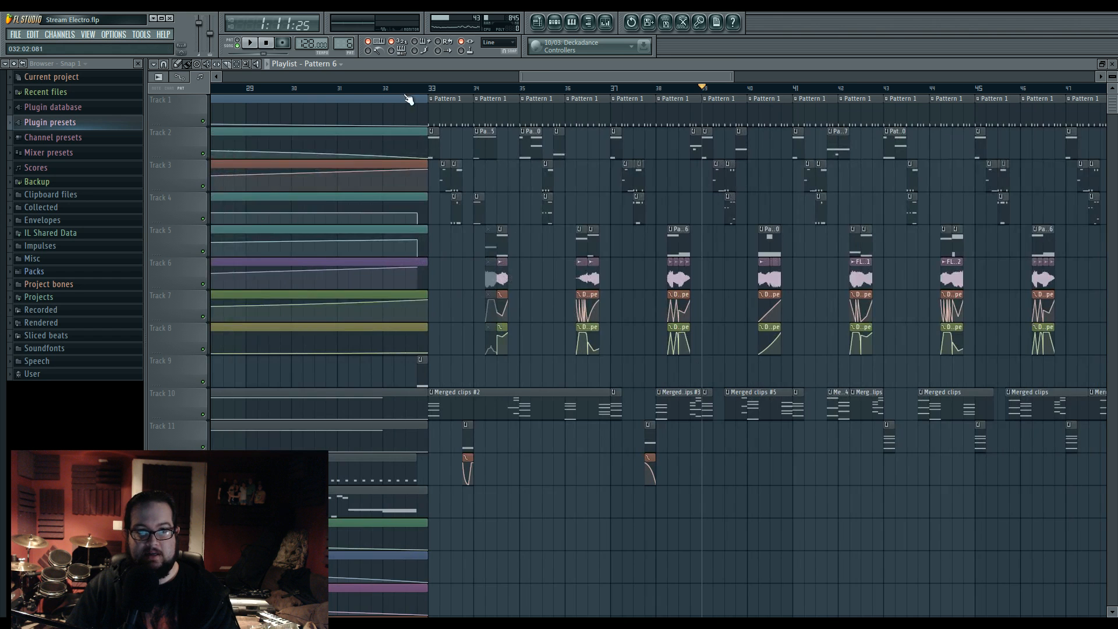
{"action": "scroll", "coordinate": [787, 259], "scroll_direction": "up", "scroll_amount": 4, "text": "ctrl"}
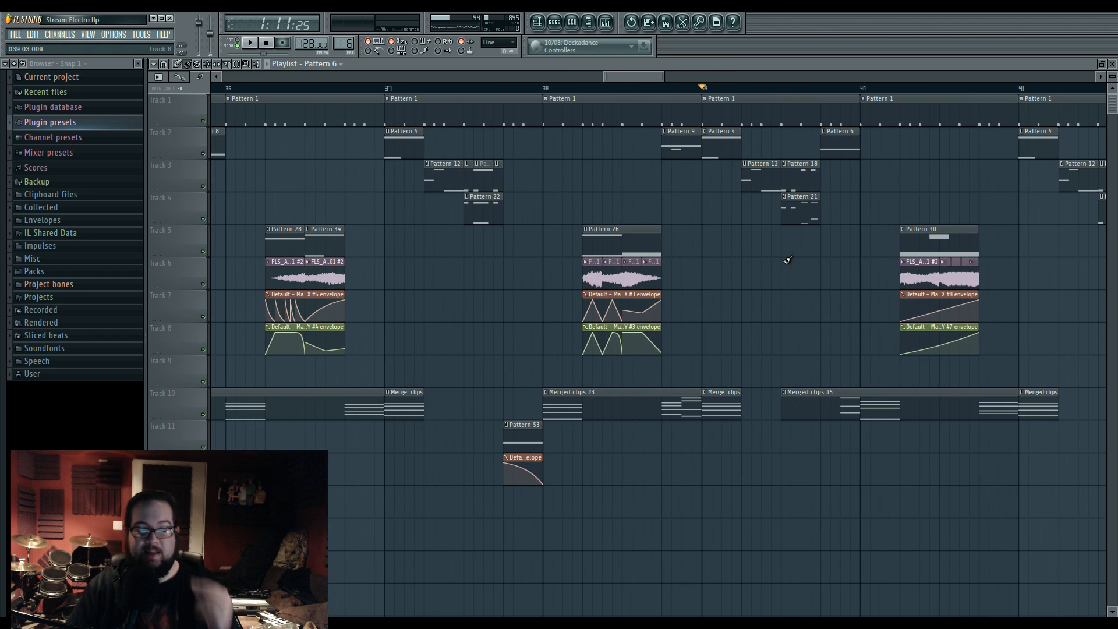
{"action": "double_click", "coordinate": [844, 146]}
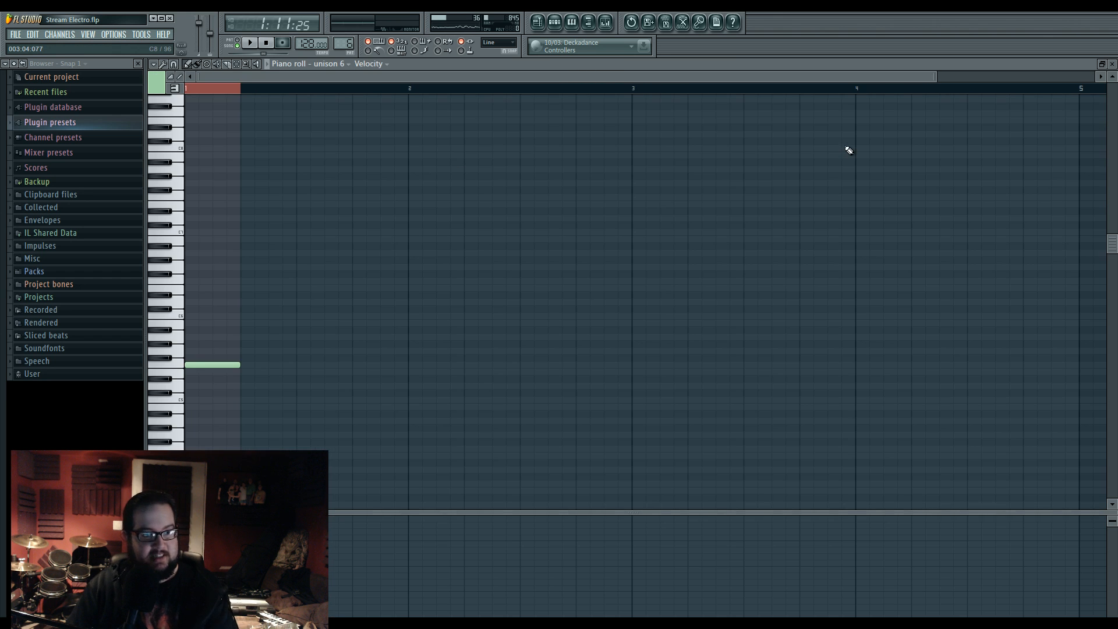
{"action": "left_click", "coordinate": [537, 23]}
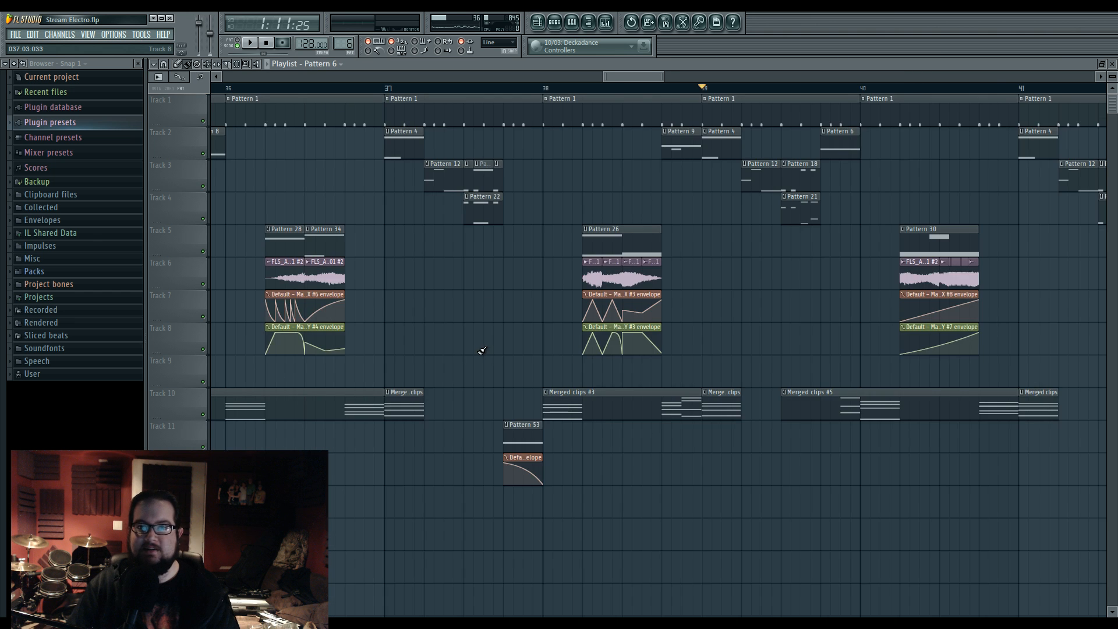
{"action": "left_click_drag", "start_coordinate": [693, 311], "coordinate": [874, 314]}
{"action": "left_click_drag", "start_coordinate": [676, 334], "coordinate": [871, 339]}
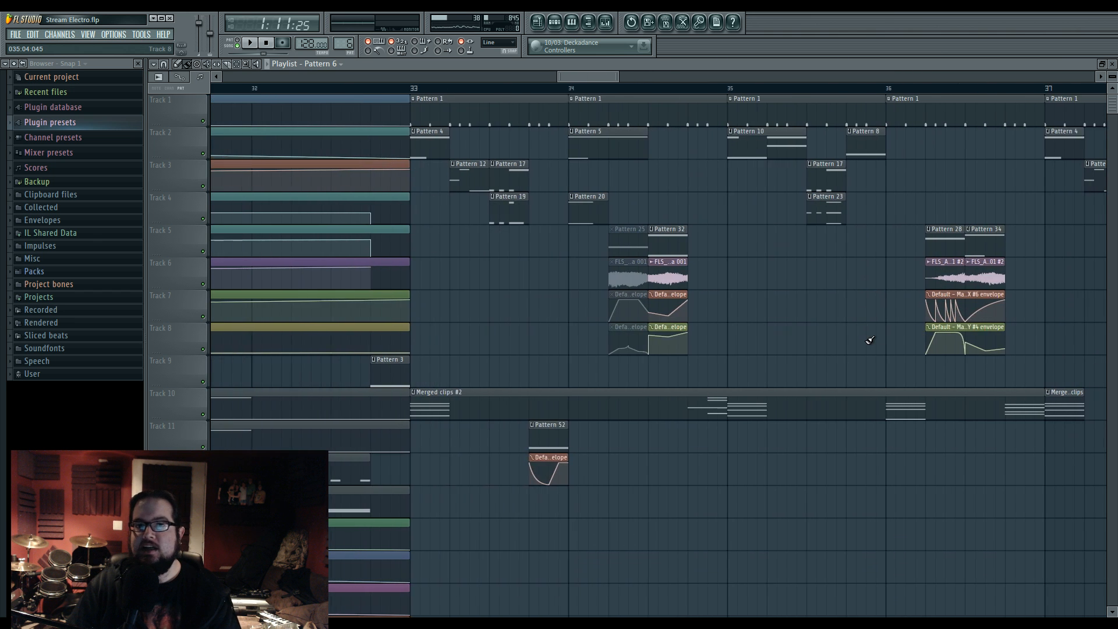
{"action": "scroll", "coordinate": [867, 339], "scroll_direction": "down", "scroll_amount": 1, "text": "ctrl"}
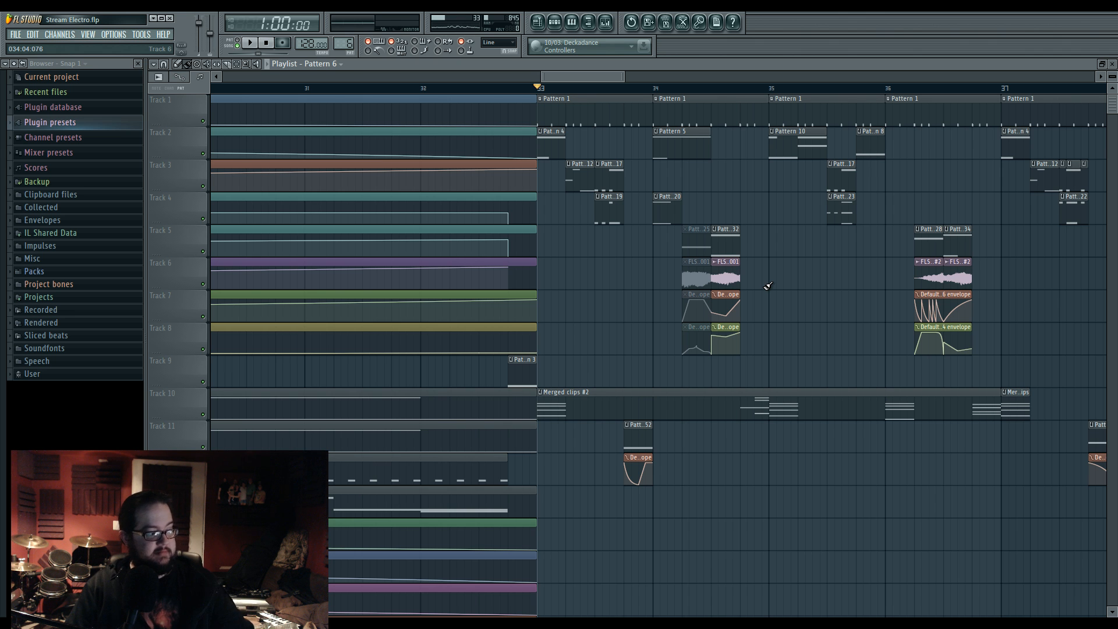
{"action": "key", "text": "space"}
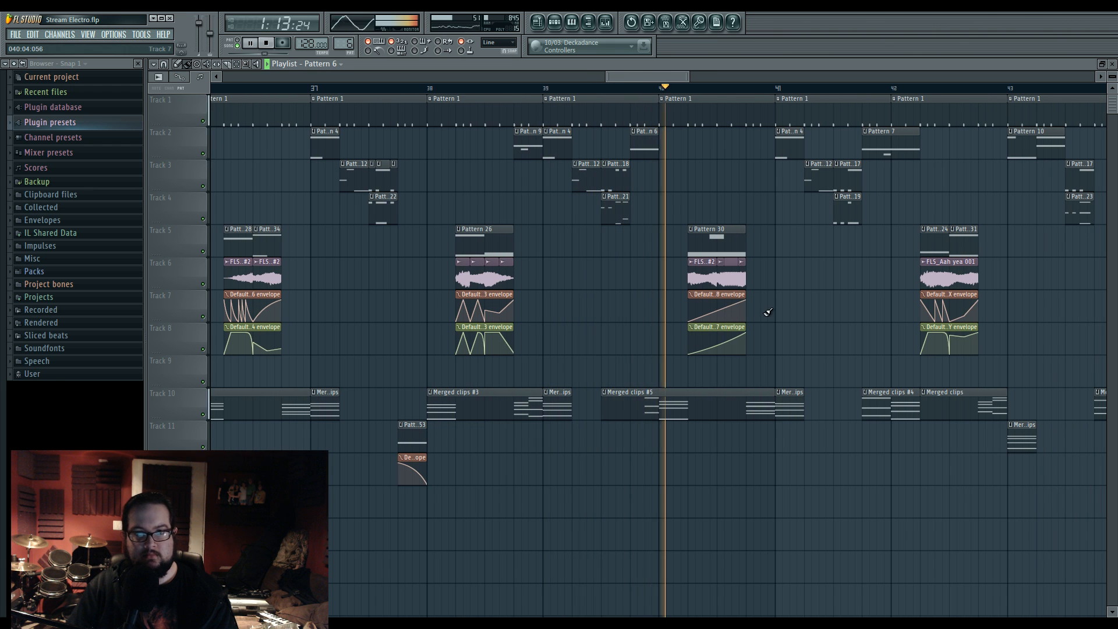
{"action": "key", "text": "space"}
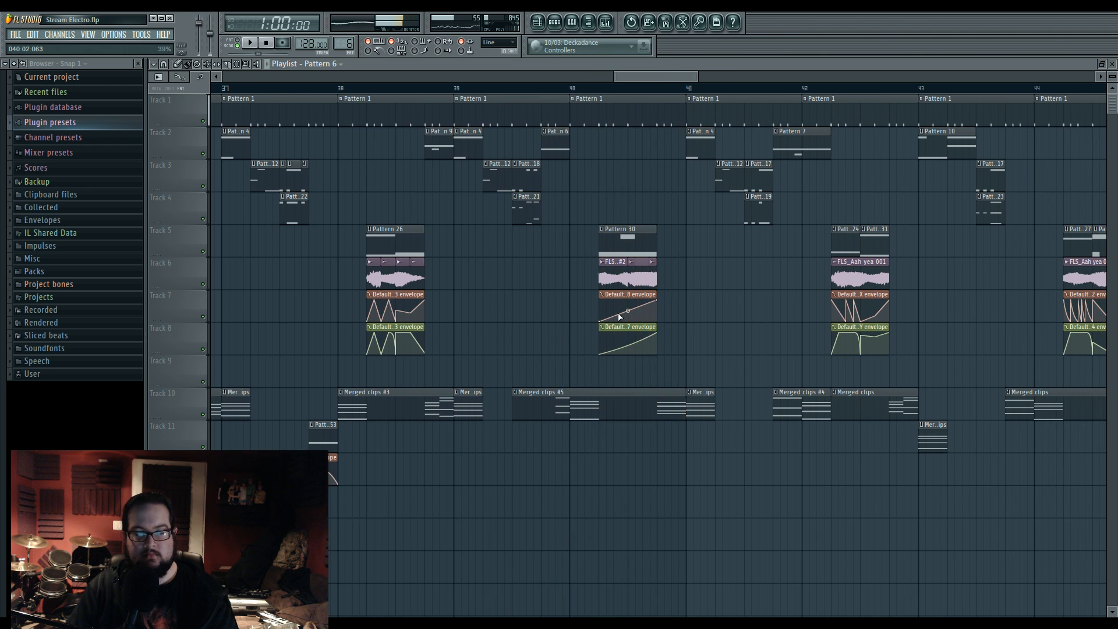
Step: Compare the two halves of the drop, temporarily selecting all clips from bar 33 through bar 40
{"action": "scroll", "coordinate": [524, 260], "scroll_direction": "down", "scroll_amount": 4}
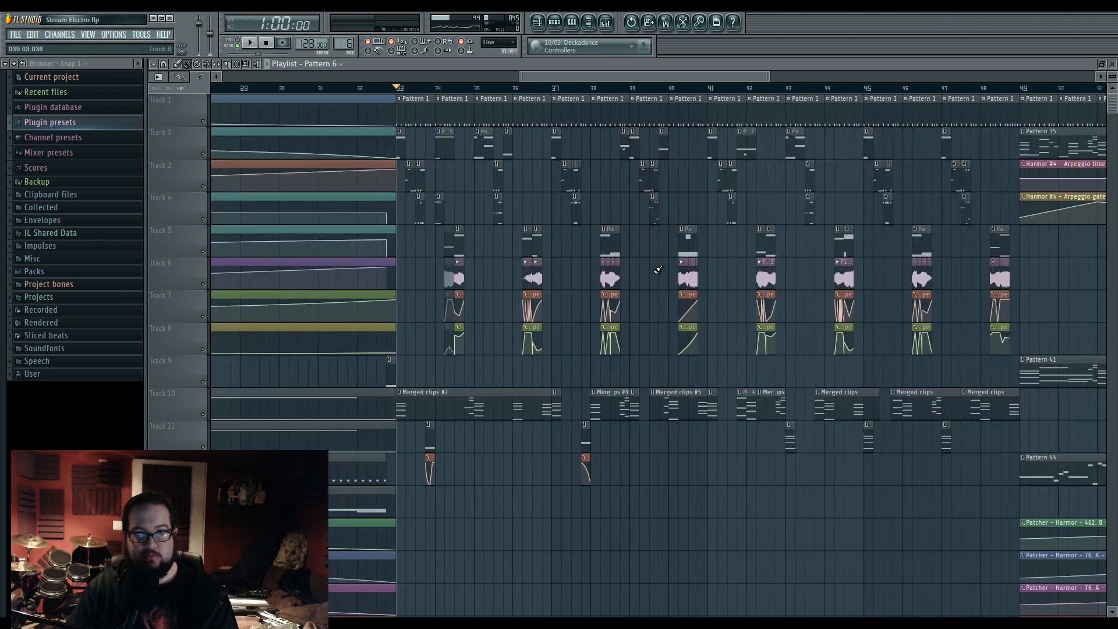
{"action": "scroll", "coordinate": [606, 294], "scroll_direction": "right", "scroll_amount": 4}
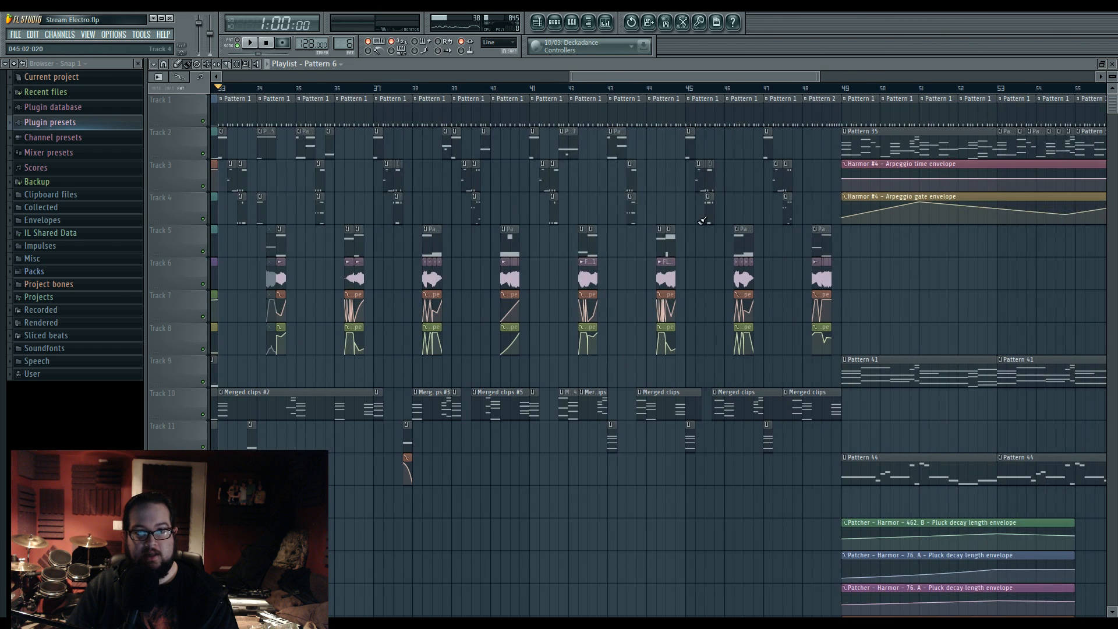
{"action": "scroll", "coordinate": [783, 417], "scroll_direction": "left", "scroll_amount": 4}
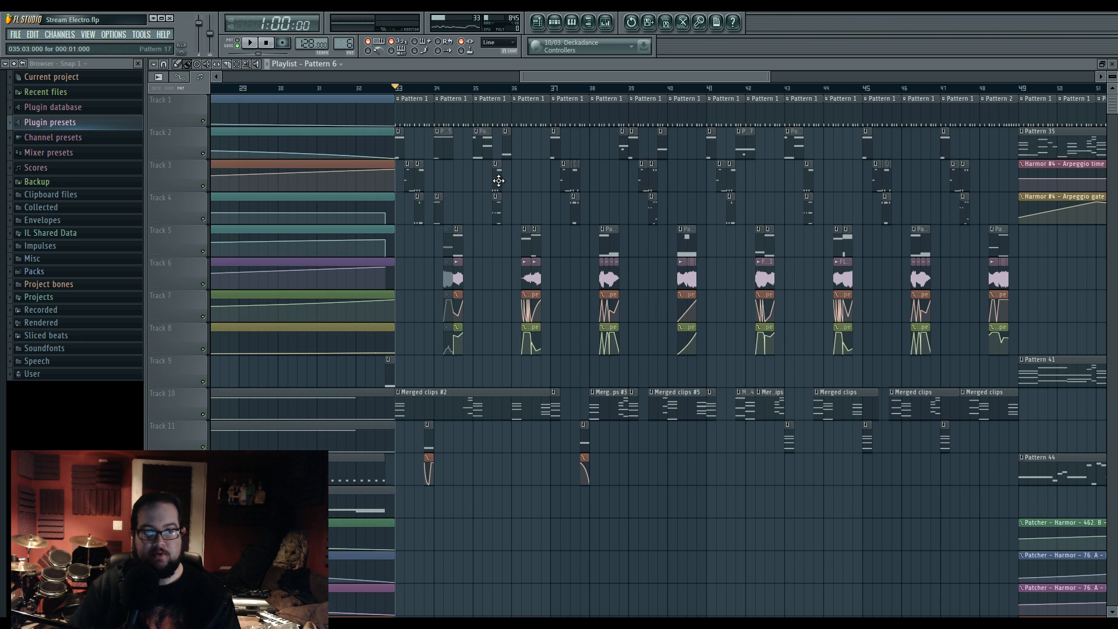
{"action": "left_click_drag", "start_coordinate": [408, 99], "coordinate": [713, 518]}
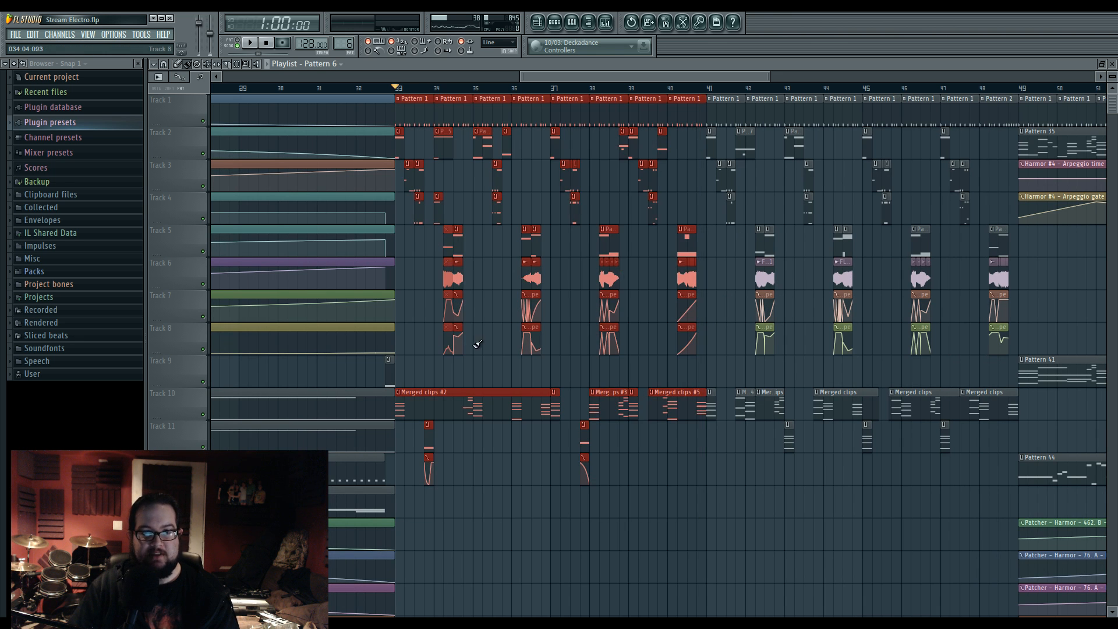
{"action": "scroll", "coordinate": [750, 332], "scroll_direction": "right", "scroll_amount": 4}
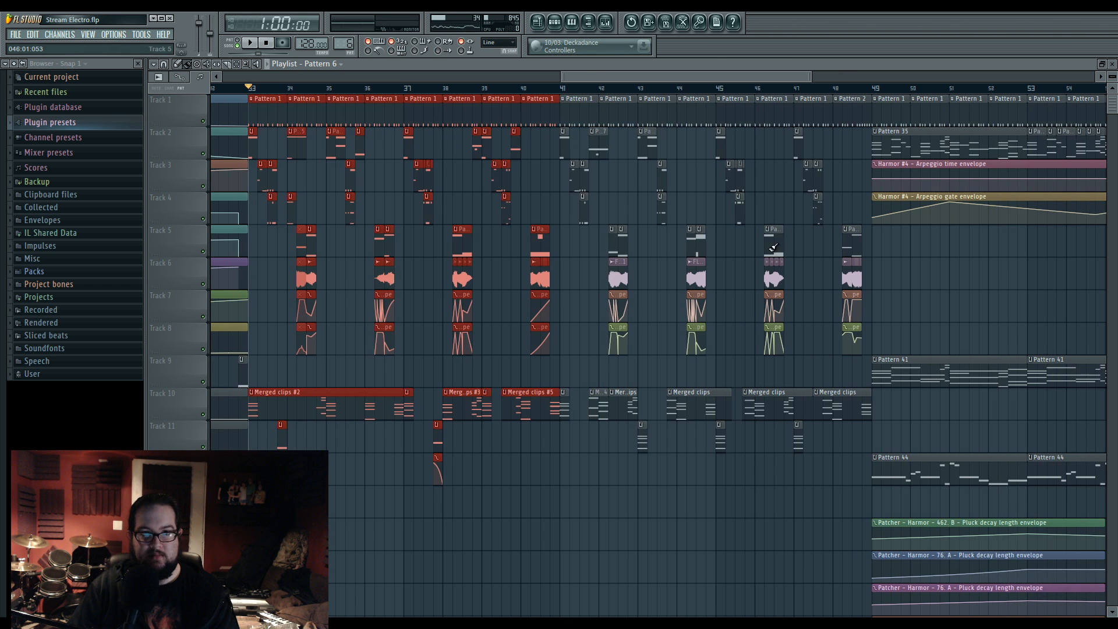
{"action": "left_click", "coordinate": [479, 266]}
Step: Look over the whole arrangement, examining the intro and build-up tracks around bars 16 to 33
{"action": "scroll", "coordinate": [479, 266], "scroll_direction": "right", "scroll_amount": 6}
{"action": "scroll", "coordinate": [478, 266], "scroll_direction": "down", "scroll_amount": 8}
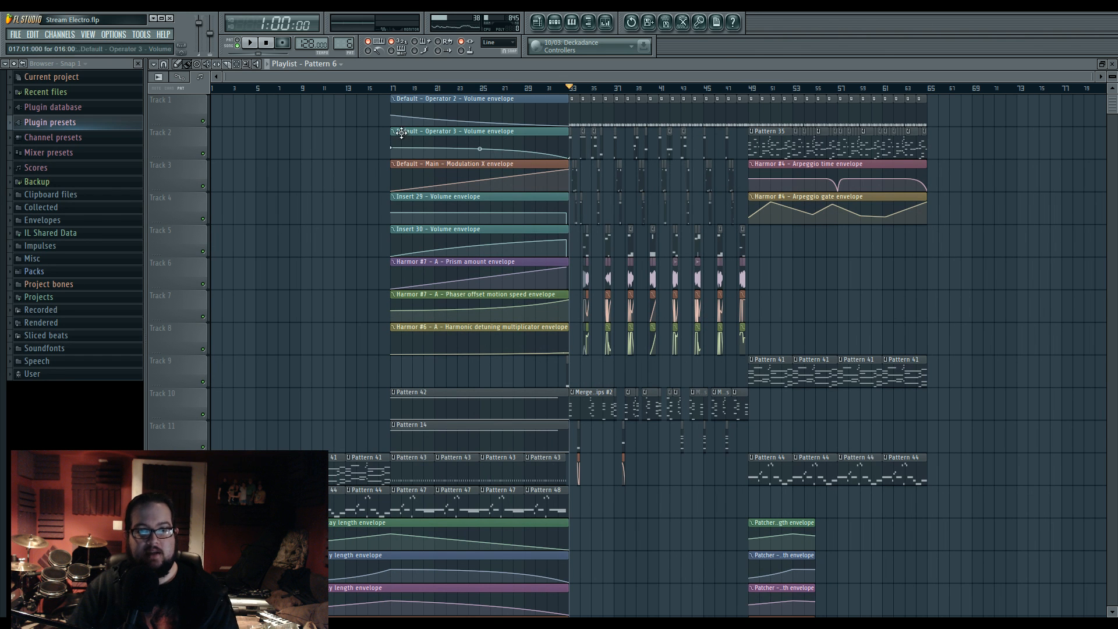
{"action": "scroll", "coordinate": [343, 189], "scroll_direction": "down", "scroll_amount": 8}
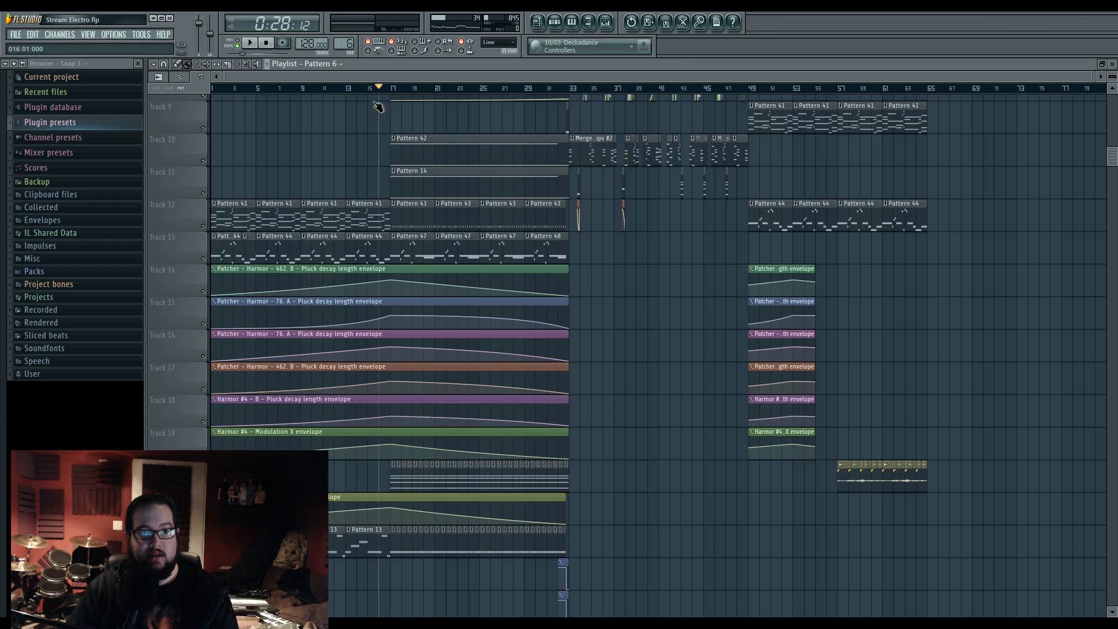
{"action": "key", "text": "space"}
{"action": "scroll", "coordinate": [640, 233], "scroll_direction": "up", "scroll_amount": 7}
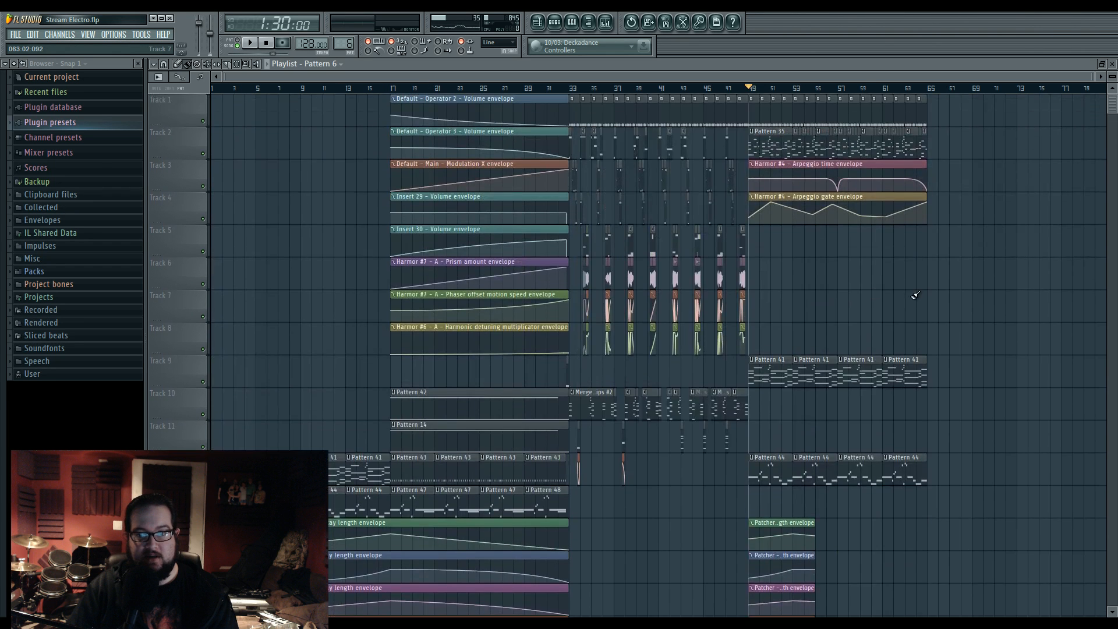
Step: Play the section starting at bar 49 and examine its tracks through to the end at bar 65
{"action": "scroll", "coordinate": [544, 277], "scroll_direction": "right", "scroll_amount": 8}
{"action": "scroll", "coordinate": [501, 282], "scroll_direction": "left", "scroll_amount": 3}
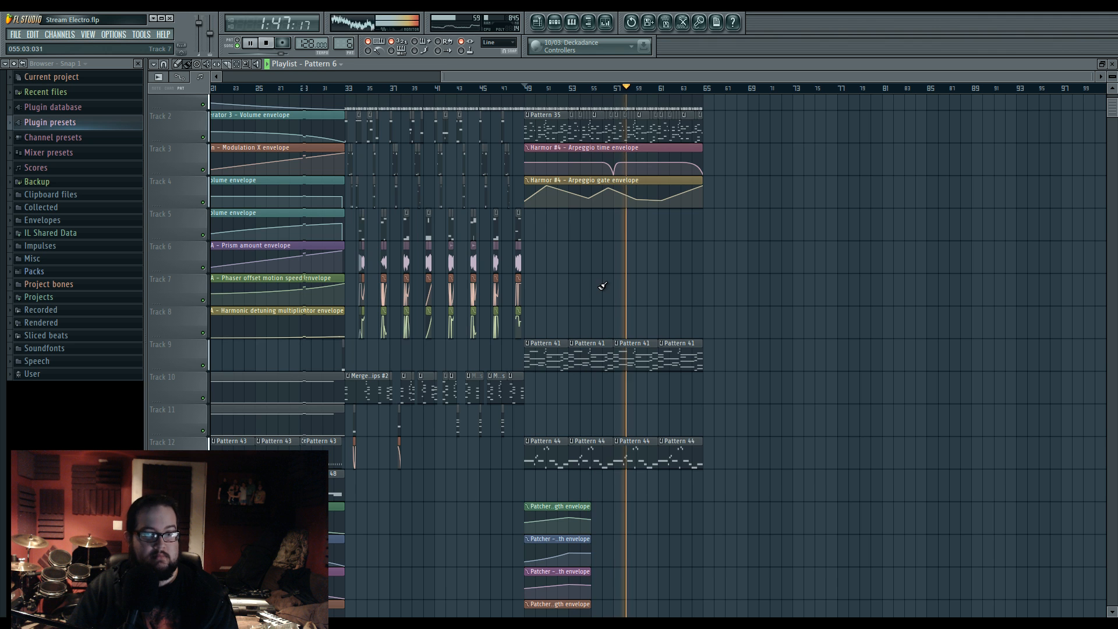
{"action": "scroll", "coordinate": [682, 314], "scroll_direction": "down", "scroll_amount": 5}
{"action": "scroll", "coordinate": [729, 269], "scroll_direction": "down", "scroll_amount": 5}
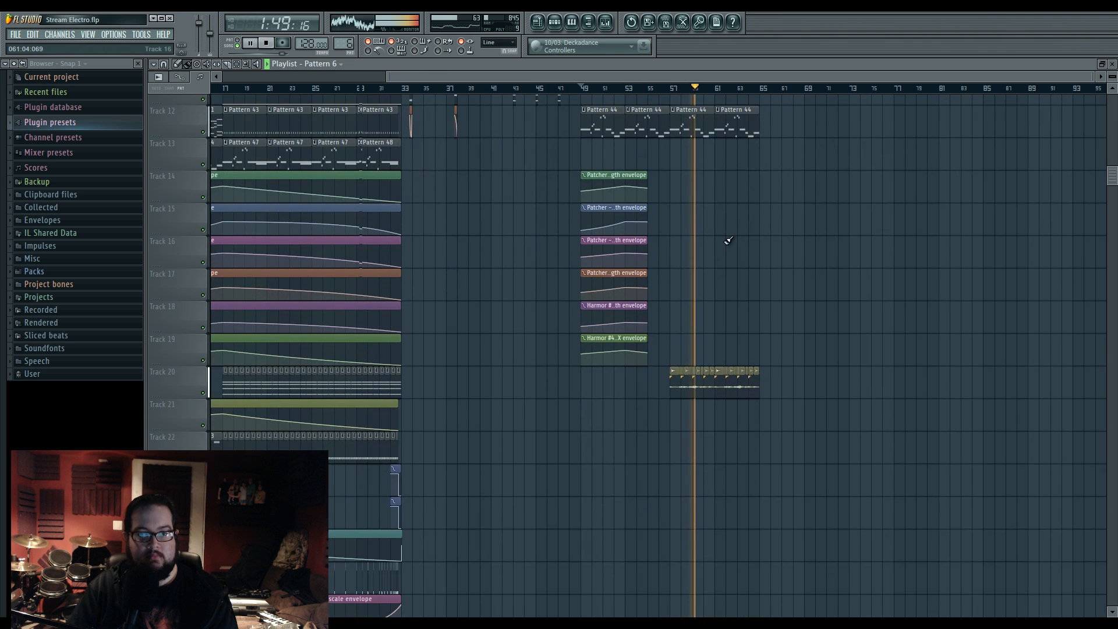
{"action": "scroll", "coordinate": [706, 325], "scroll_direction": "up", "scroll_amount": 3}
{"action": "scroll", "coordinate": [704, 326], "scroll_direction": "up", "scroll_amount": 3}
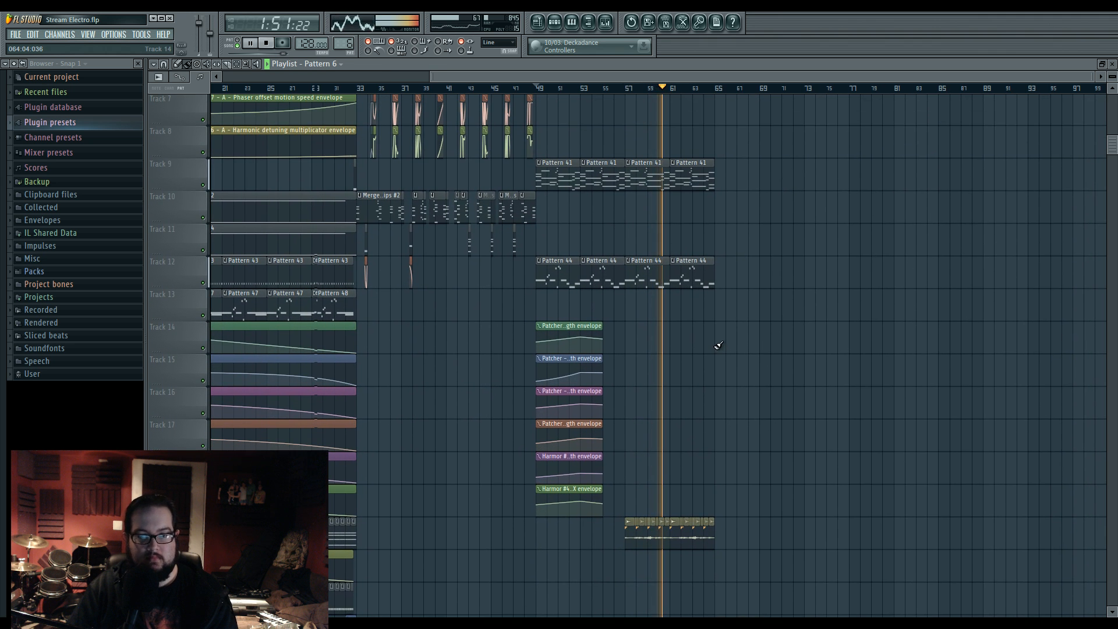
{"action": "scroll", "coordinate": [725, 372], "scroll_direction": "up", "scroll_amount": 3}
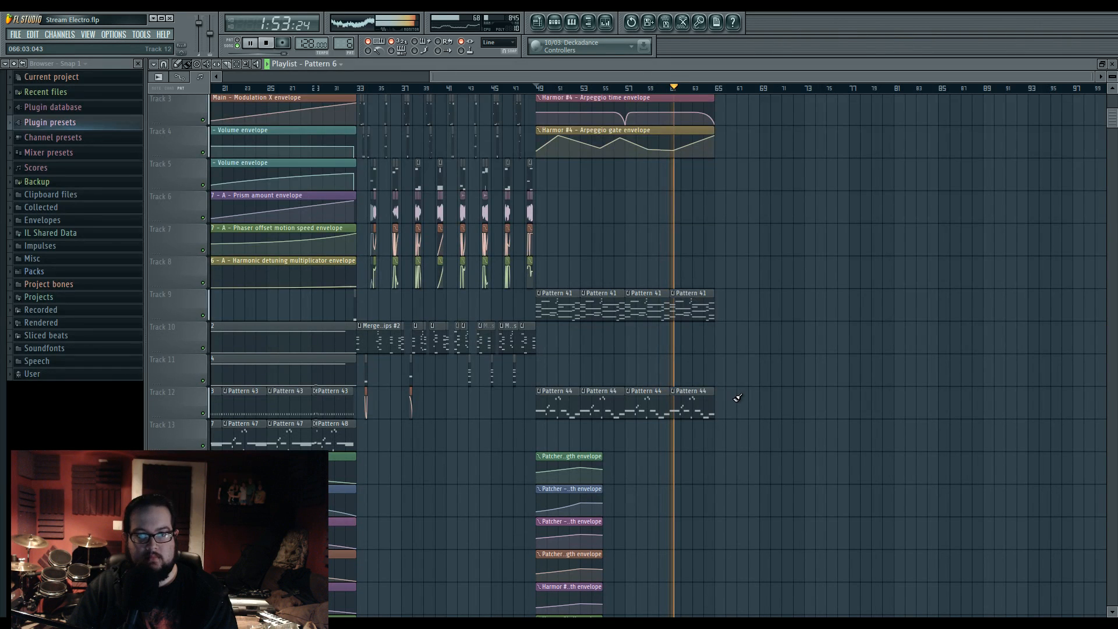
{"action": "scroll", "coordinate": [737, 398], "scroll_direction": "up", "scroll_amount": 6}
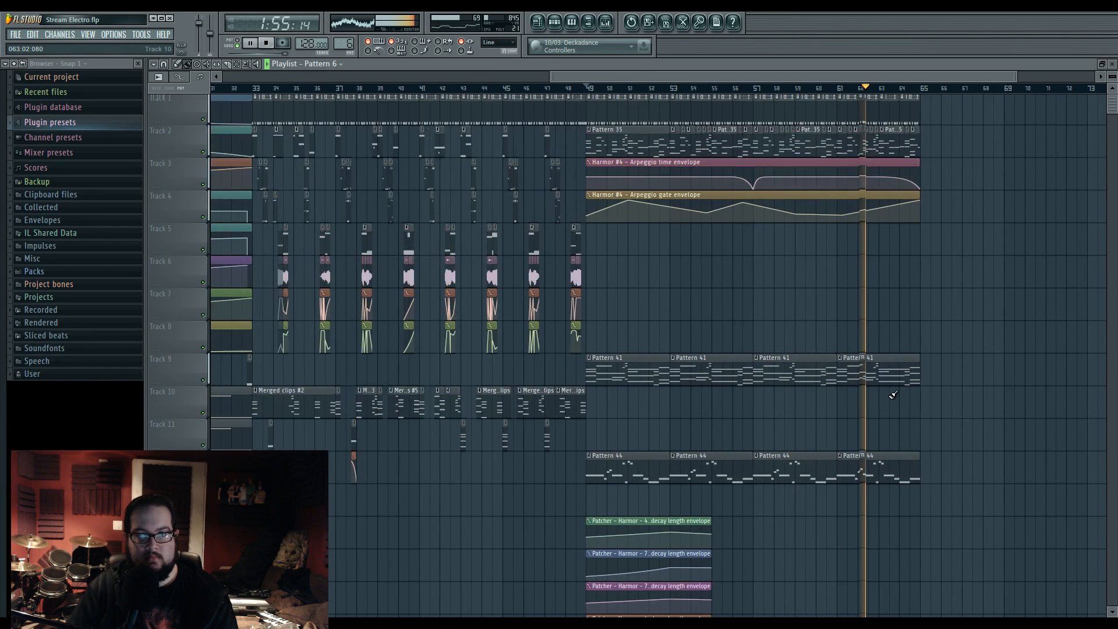
{"action": "scroll", "coordinate": [931, 332], "scroll_direction": "up", "scroll_amount": 2}
{"action": "scroll", "coordinate": [893, 243], "scroll_direction": "up", "scroll_amount": 1}
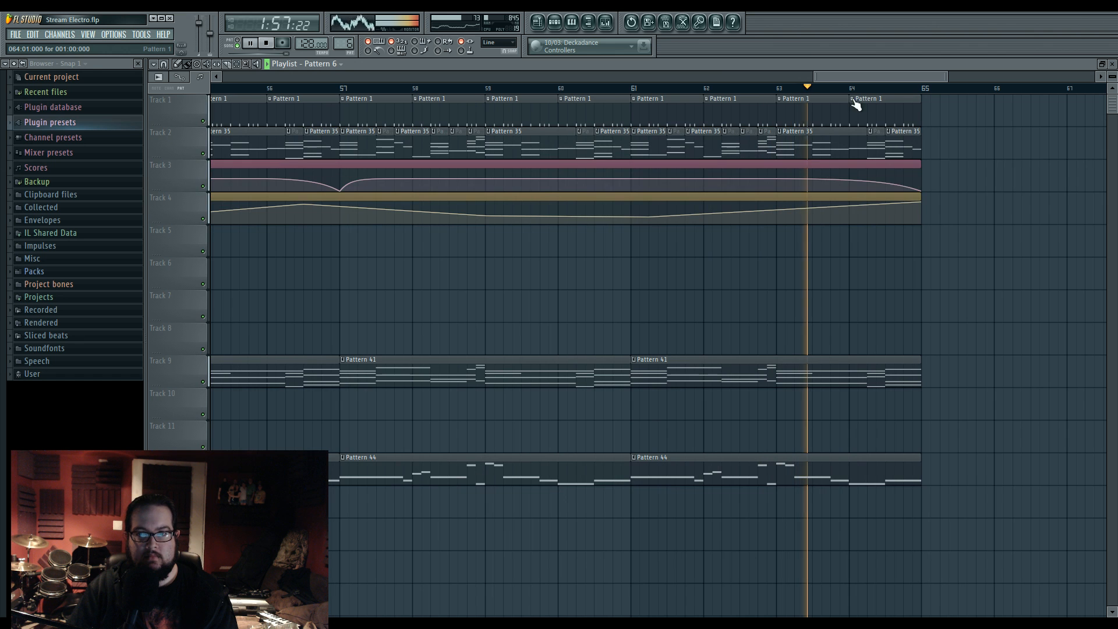
Step: Make the Track 1 drum clip at bar 64 unique, open its drum steps and switch playback to pattern mode
{"action": "left_click", "coordinate": [854, 100]}
{"action": "left_click", "coordinate": [879, 162]}
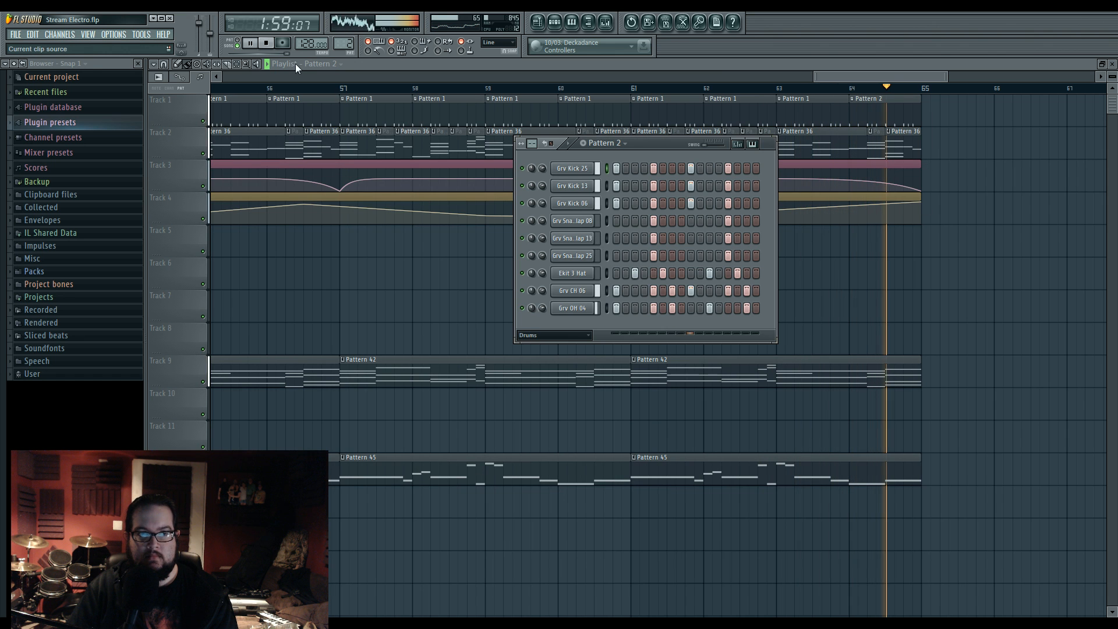
{"action": "key", "text": "l"}
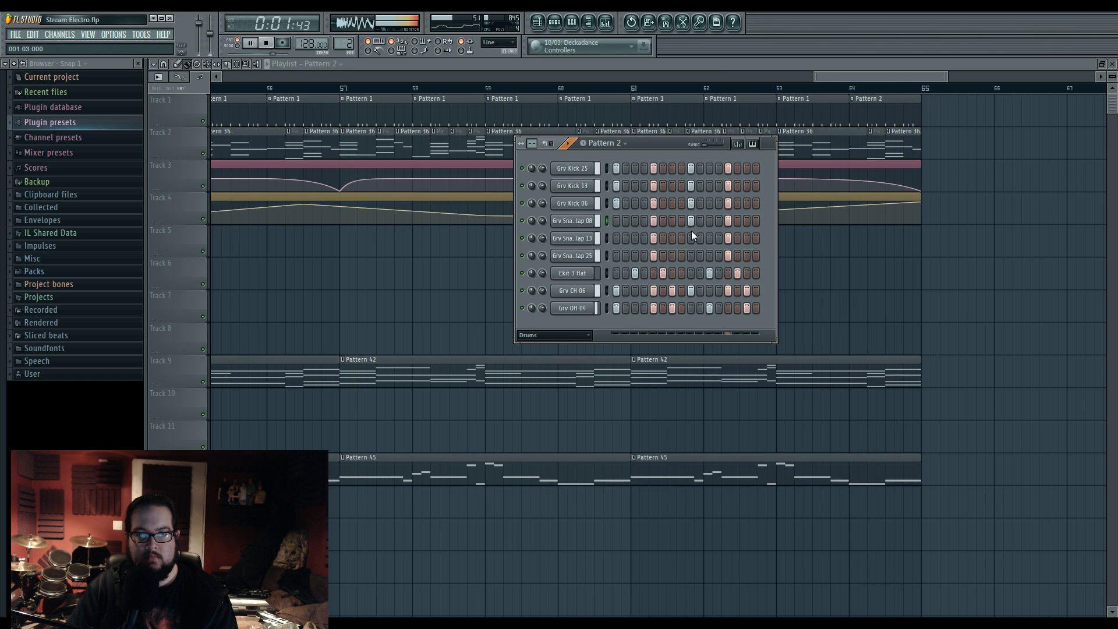
Step: Rework the Pattern 2 drum fill by moving the late hits of all three kicks to steps 12 and 15 and adding snares on step 9
{"action": "left_click", "coordinate": [700, 168]}
{"action": "left_click", "coordinate": [716, 169]}
{"action": "left_click", "coordinate": [717, 186]}
{"action": "left_click", "coordinate": [719, 202]}
{"action": "left_click", "coordinate": [728, 203]}
{"action": "left_click", "coordinate": [728, 168]}
{"action": "left_click", "coordinate": [728, 186]}
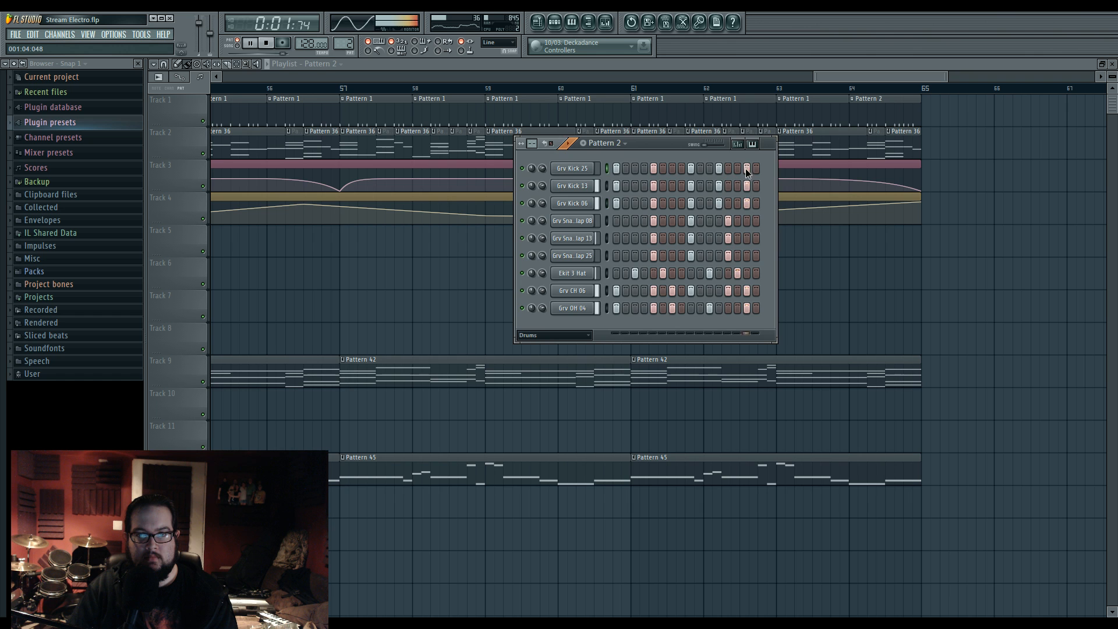
Step: Play the song with the new drum fill from bar 63 and examine the arrangement's intro and build-up tracks
{"action": "key", "text": "F6"}
{"action": "left_click", "coordinate": [787, 89]}
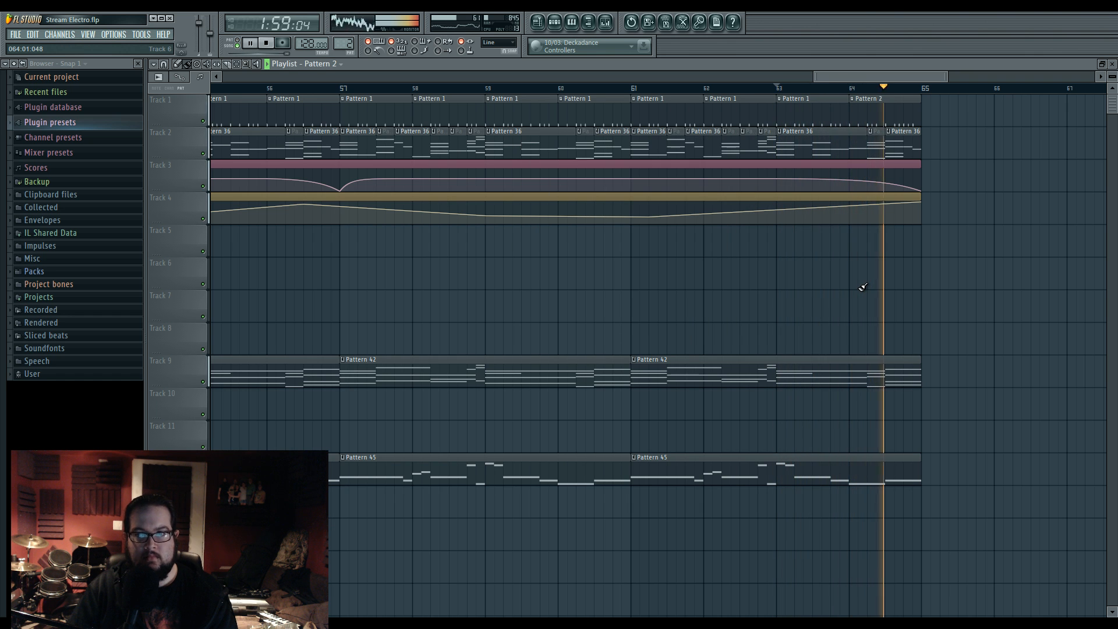
{"action": "scroll", "coordinate": [606, 296], "scroll_direction": "down", "scroll_amount": 6}
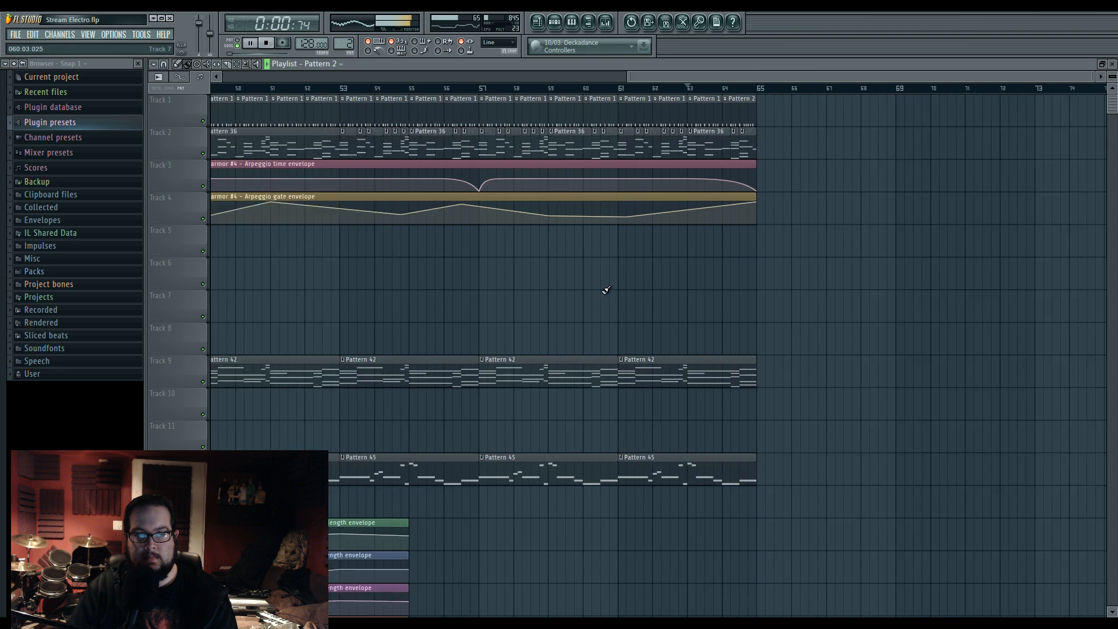
{"action": "scroll", "coordinate": [434, 362], "scroll_direction": "down", "scroll_amount": 4}
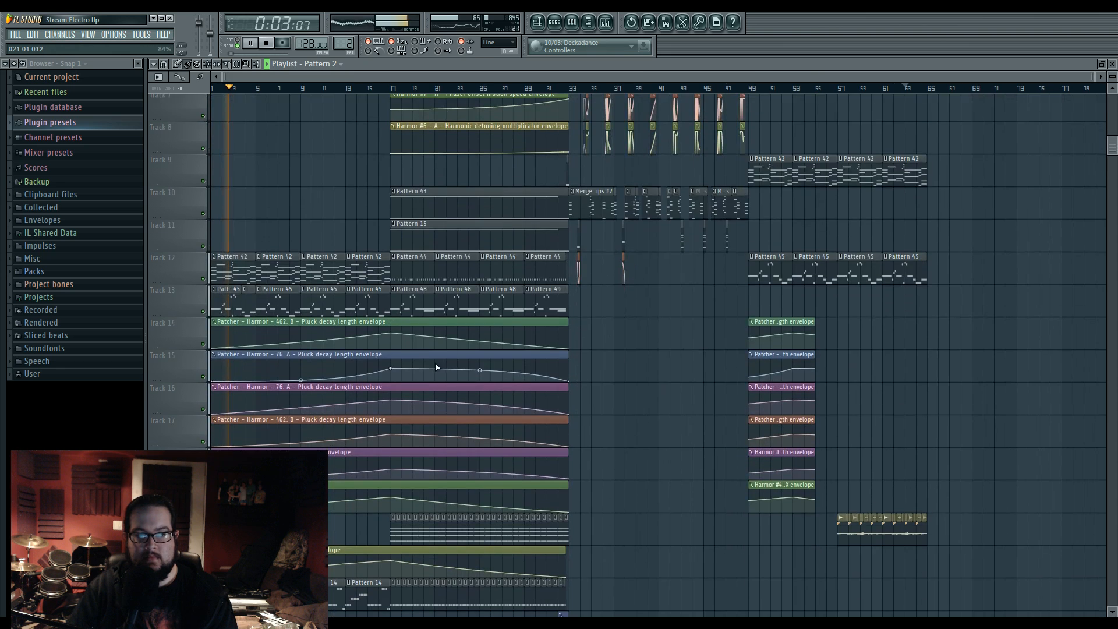
{"action": "scroll", "coordinate": [407, 365], "scroll_direction": "up", "scroll_amount": 3}
{"action": "key", "text": "space"}
{"action": "scroll", "coordinate": [403, 366], "scroll_direction": "down", "scroll_amount": 3}
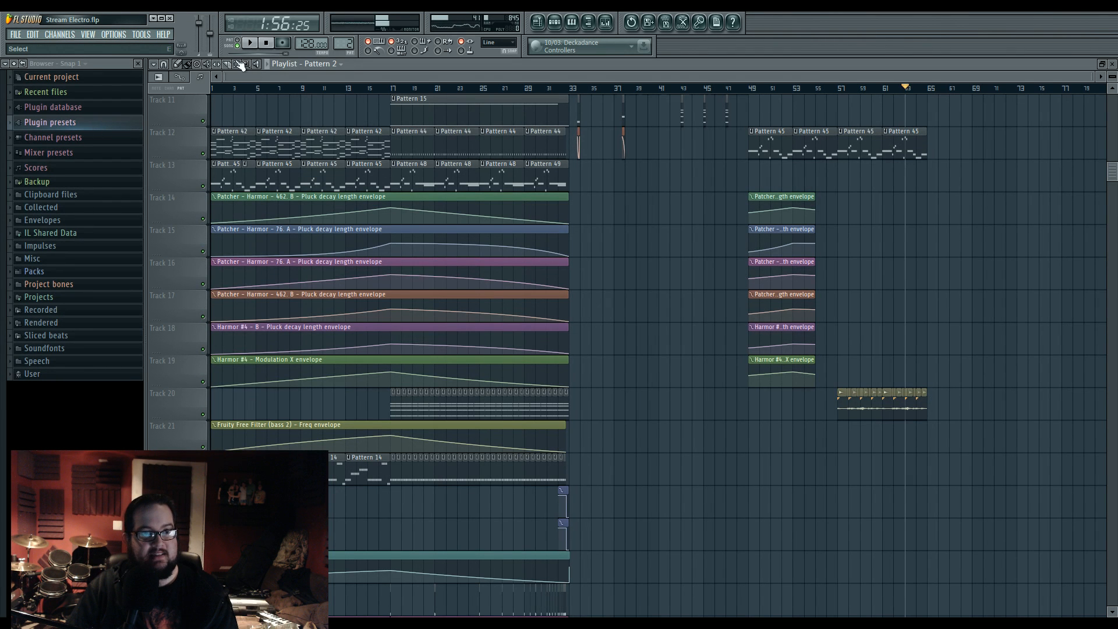
Step: Select all intro and build-up clips from bar 1 to bar 33 and duplicate them to start at bar 65
{"action": "left_click_drag", "start_coordinate": [400, 515], "coordinate": [368, 256]}
{"action": "scroll", "coordinate": [368, 256], "scroll_direction": "up", "scroll_amount": 10}
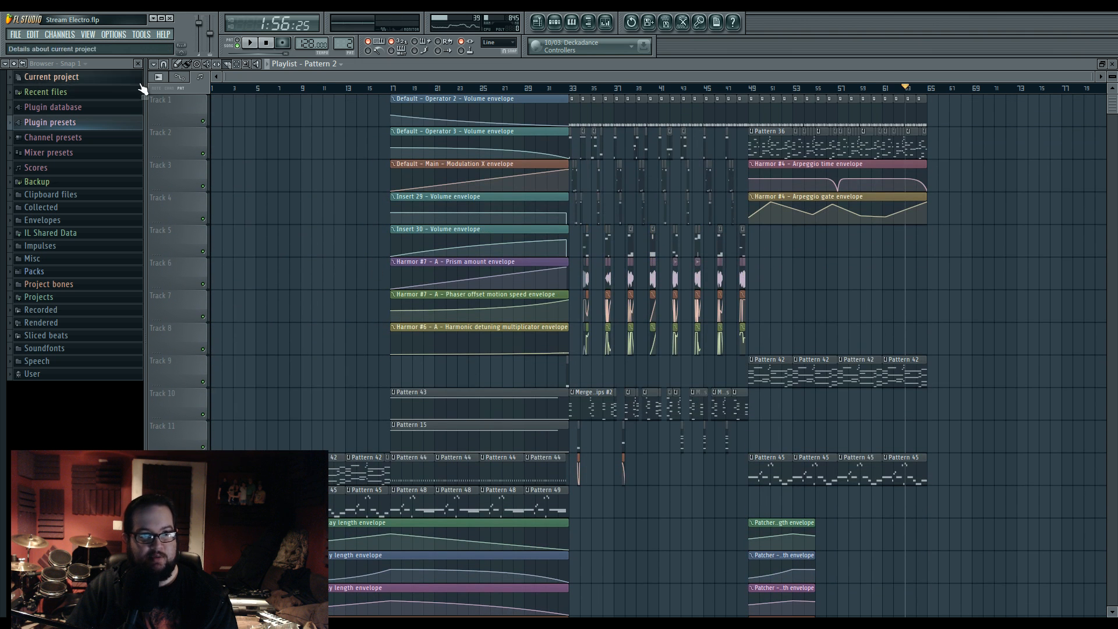
{"action": "left_click_drag", "start_coordinate": [220, 103], "coordinate": [574, 544]}
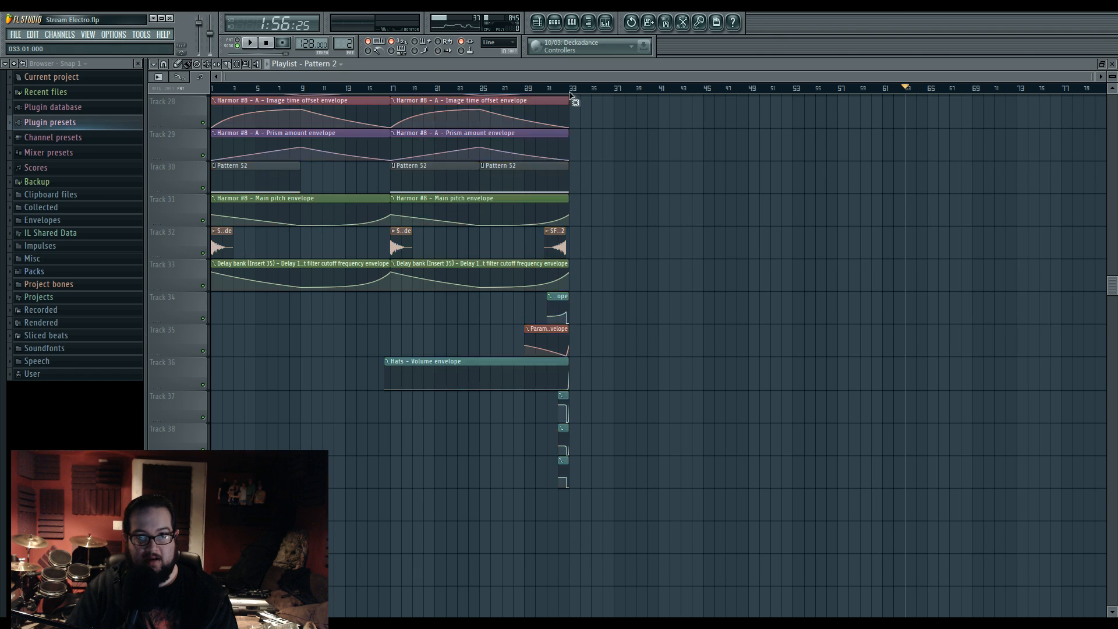
{"action": "left_click_drag", "start_coordinate": [573, 89], "coordinate": [212, 88]}
{"action": "scroll", "coordinate": [384, 221], "scroll_direction": "up", "scroll_amount": 10}
{"action": "scroll", "coordinate": [397, 279], "scroll_direction": "up", "scroll_amount": 3}
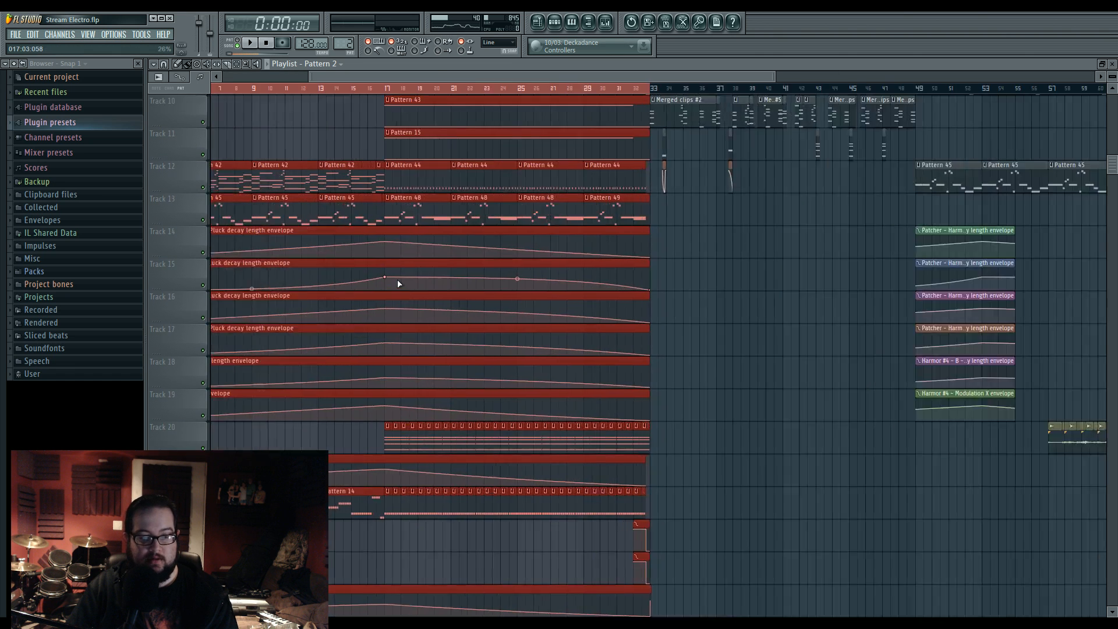
{"action": "scroll", "coordinate": [638, 290], "scroll_direction": "up", "scroll_amount": 2}
{"action": "scroll", "coordinate": [638, 290], "scroll_direction": "down", "scroll_amount": 4}
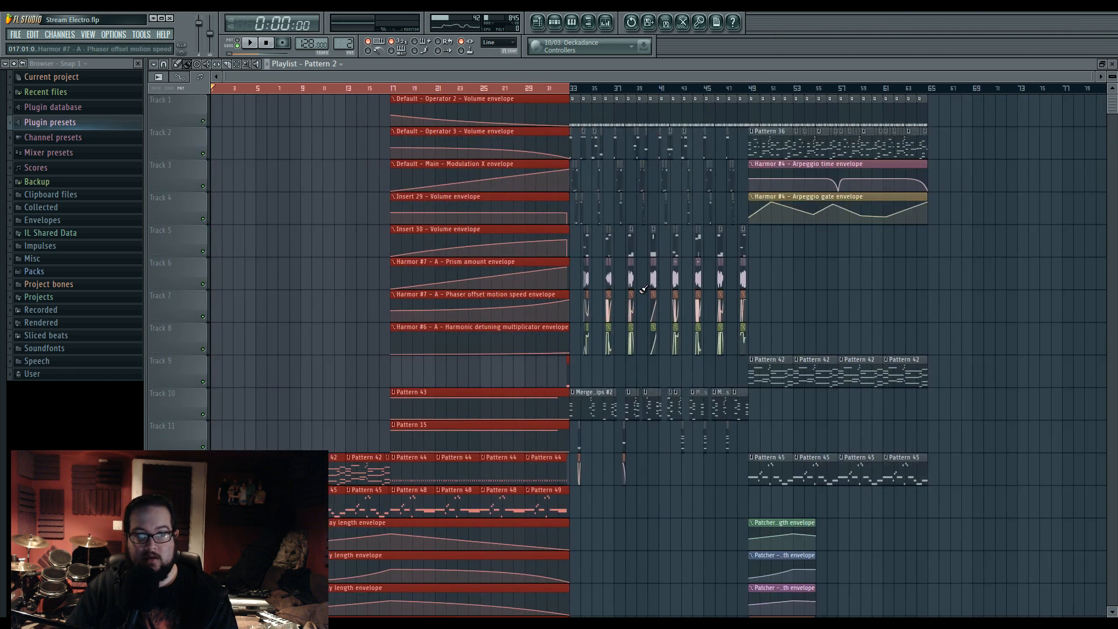
{"action": "key", "text": "ctrl+b"}
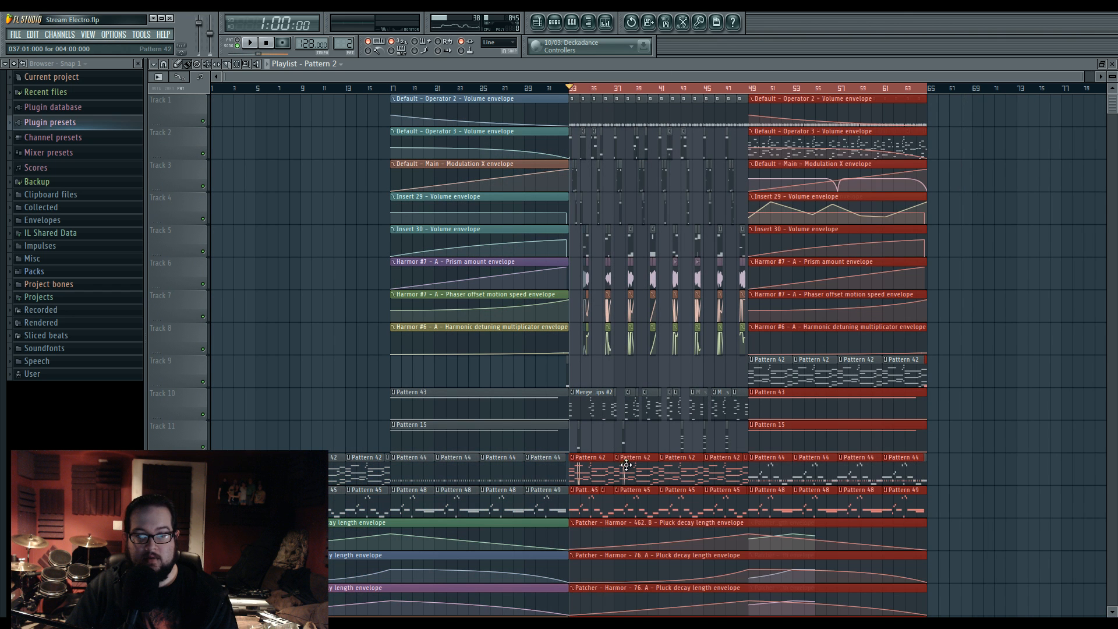
{"action": "key", "text": "ctrl+b"}
{"action": "scroll", "coordinate": [593, 135], "scroll_direction": "right", "scroll_amount": 4}
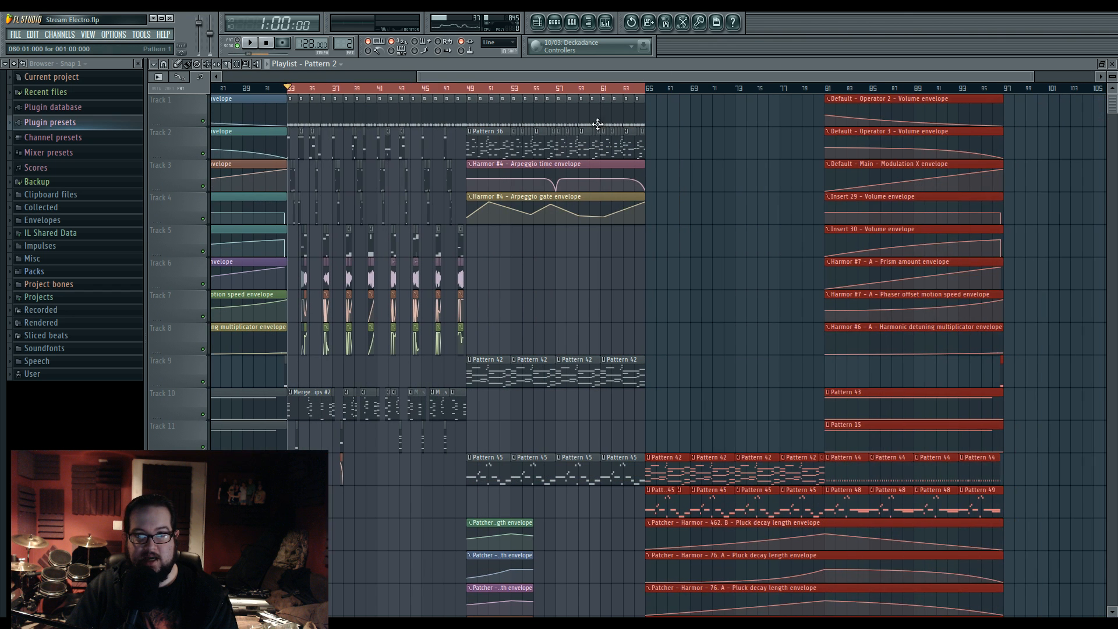
Step: Play the transition into the duplicated section from about bar 63 and examine its tracks
{"action": "left_click", "coordinate": [626, 90]}
{"action": "key", "text": "space"}
{"action": "scroll", "coordinate": [679, 431], "scroll_direction": "down", "scroll_amount": 5}
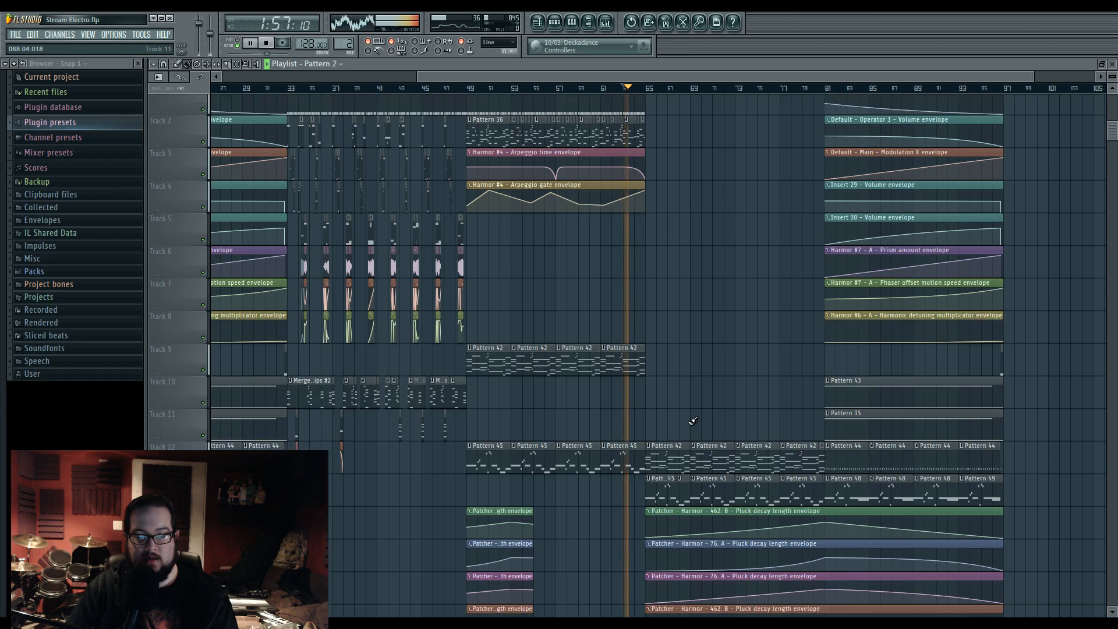
{"action": "scroll", "coordinate": [679, 431], "scroll_direction": "up", "scroll_amount": 4}
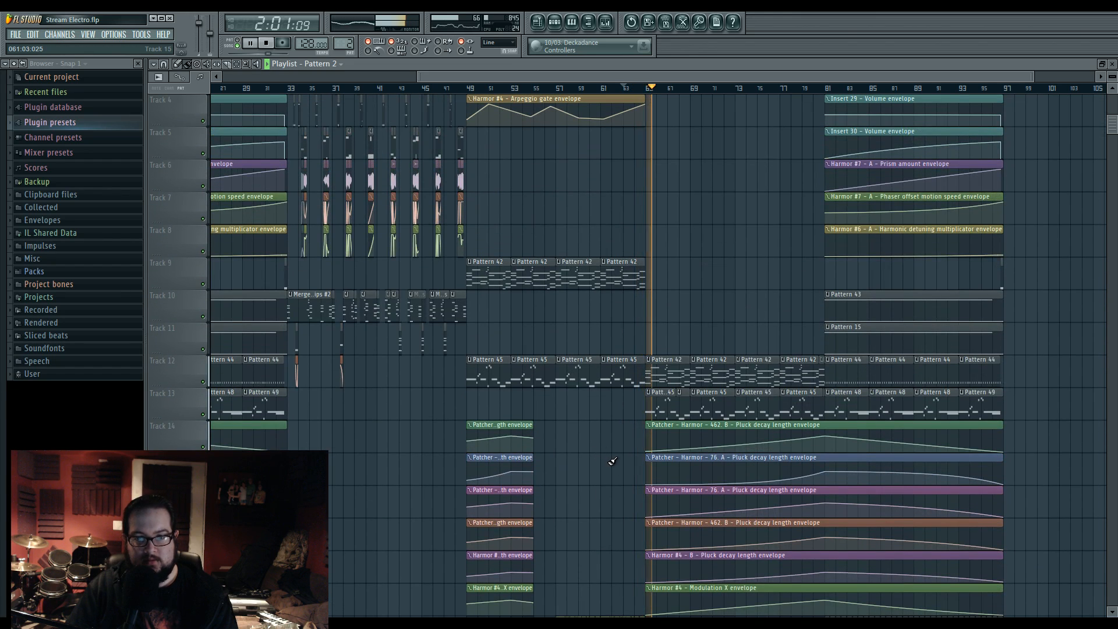
{"action": "scroll", "coordinate": [613, 461], "scroll_direction": "down", "scroll_amount": 7}
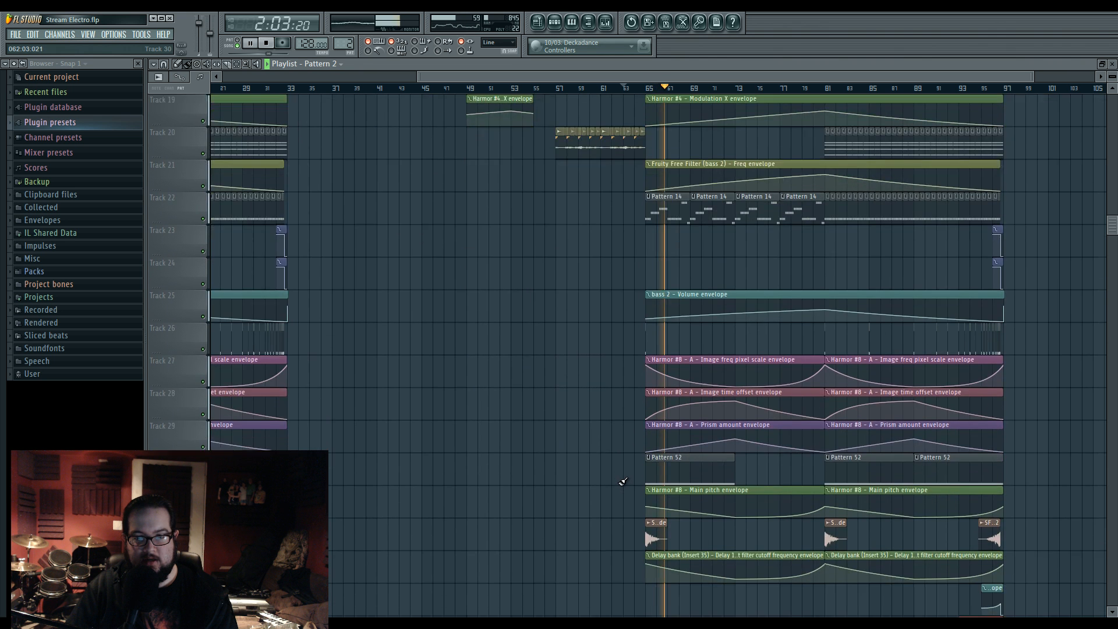
{"action": "scroll", "coordinate": [623, 481], "scroll_direction": "down", "scroll_amount": 2}
{"action": "scroll", "coordinate": [621, 479], "scroll_direction": "up", "scroll_amount": 4}
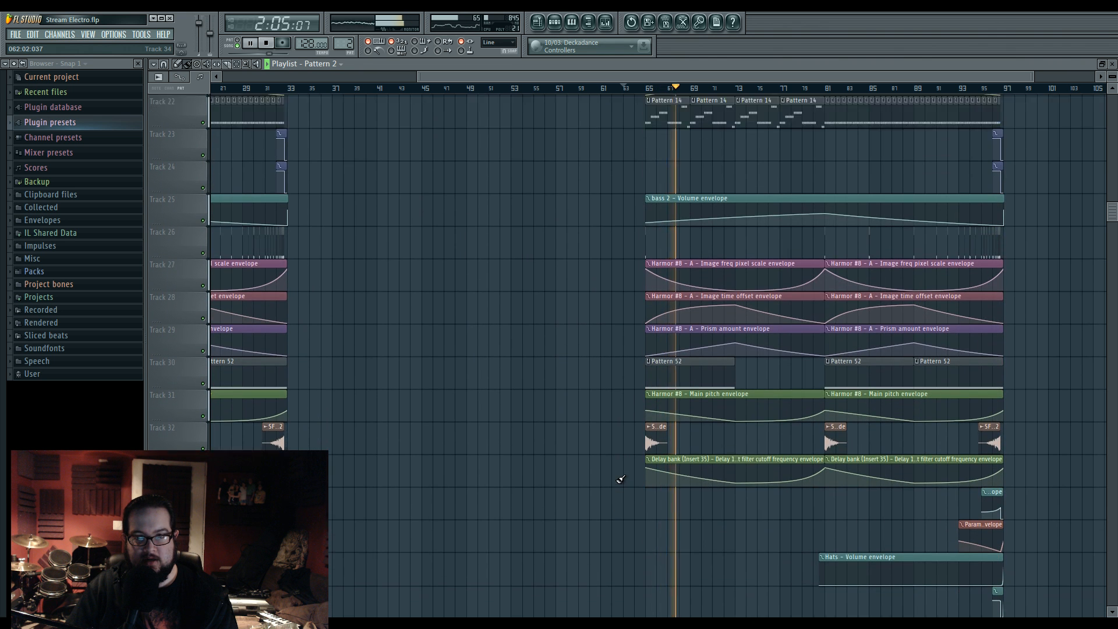
{"action": "scroll", "coordinate": [621, 480], "scroll_direction": "up", "scroll_amount": 3}
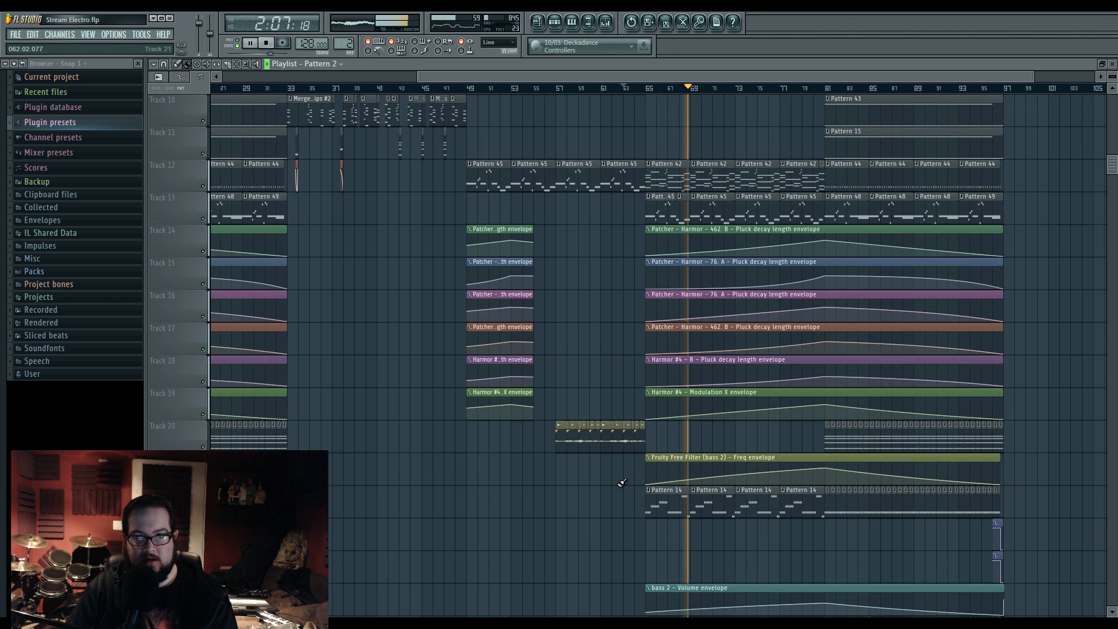
{"action": "key", "text": "space"}
{"action": "scroll", "coordinate": [621, 484], "scroll_direction": "down", "scroll_amount": 3}
Step: Extend the Track 3 arpeggio time envelope to bar 69, give its end point the first point's value, and listen to the transition
{"action": "left_click_drag", "start_coordinate": [491, 408], "coordinate": [649, 345]}
{"action": "scroll", "coordinate": [649, 344], "scroll_direction": "up", "scroll_amount": 5}
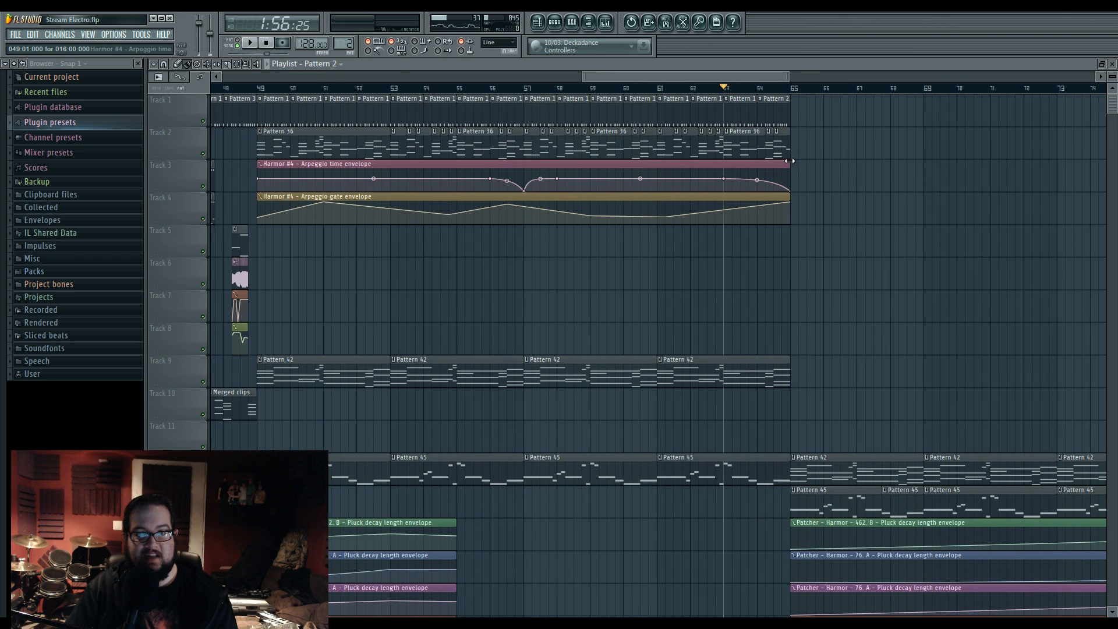
{"action": "left_click_drag", "start_coordinate": [790, 161], "coordinate": [927, 177]}
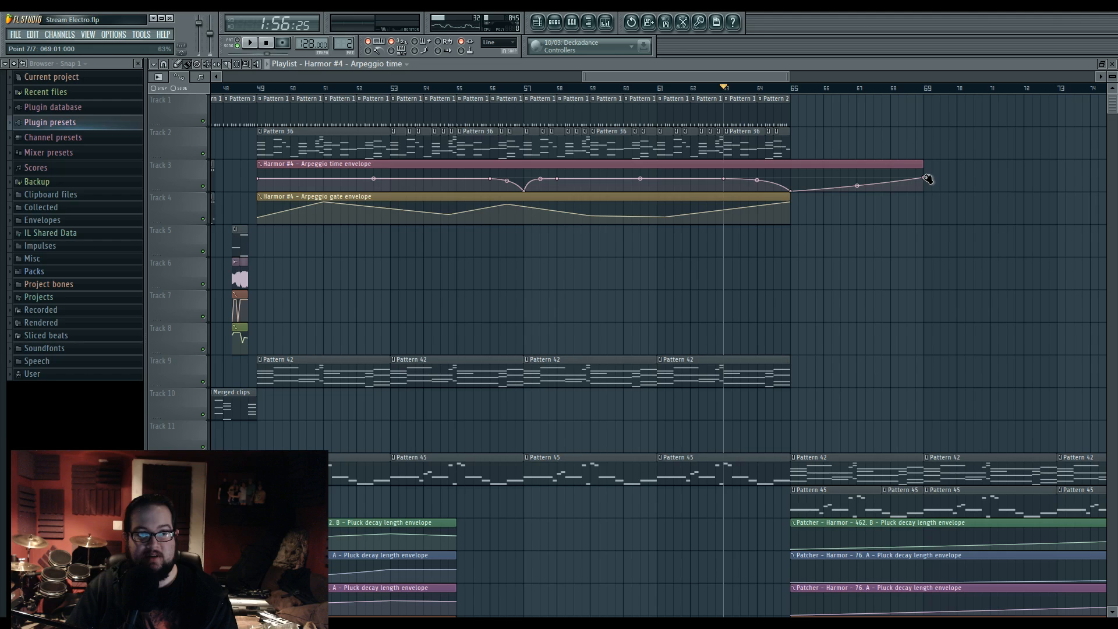
{"action": "right_click", "coordinate": [260, 180]}
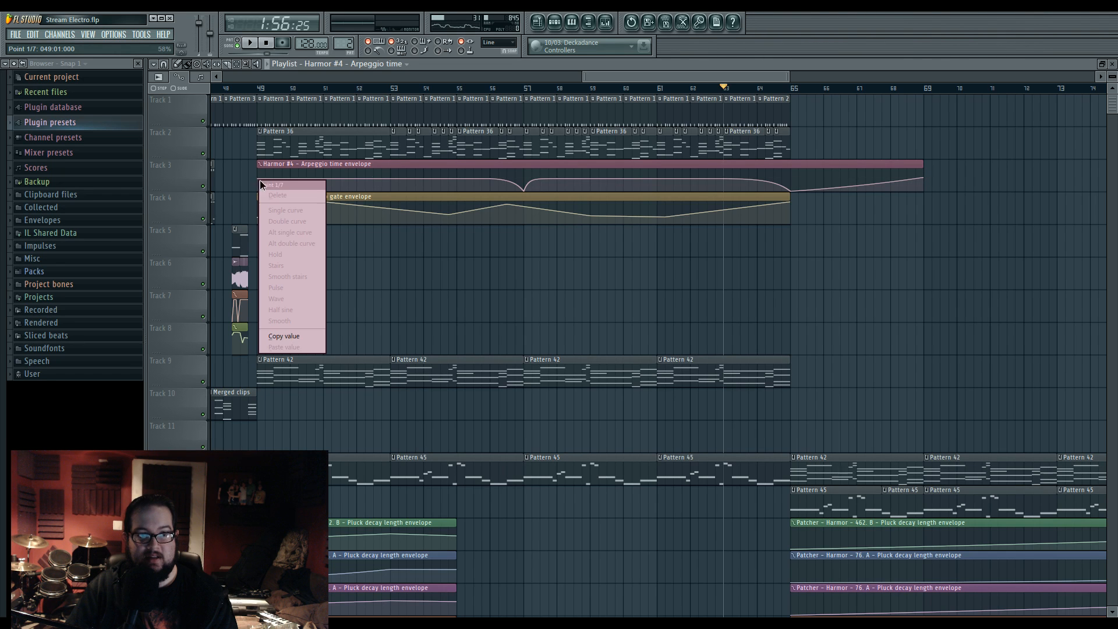
{"action": "left_click", "coordinate": [280, 334]}
{"action": "right_click", "coordinate": [923, 178]}
{"action": "left_click", "coordinate": [944, 346]}
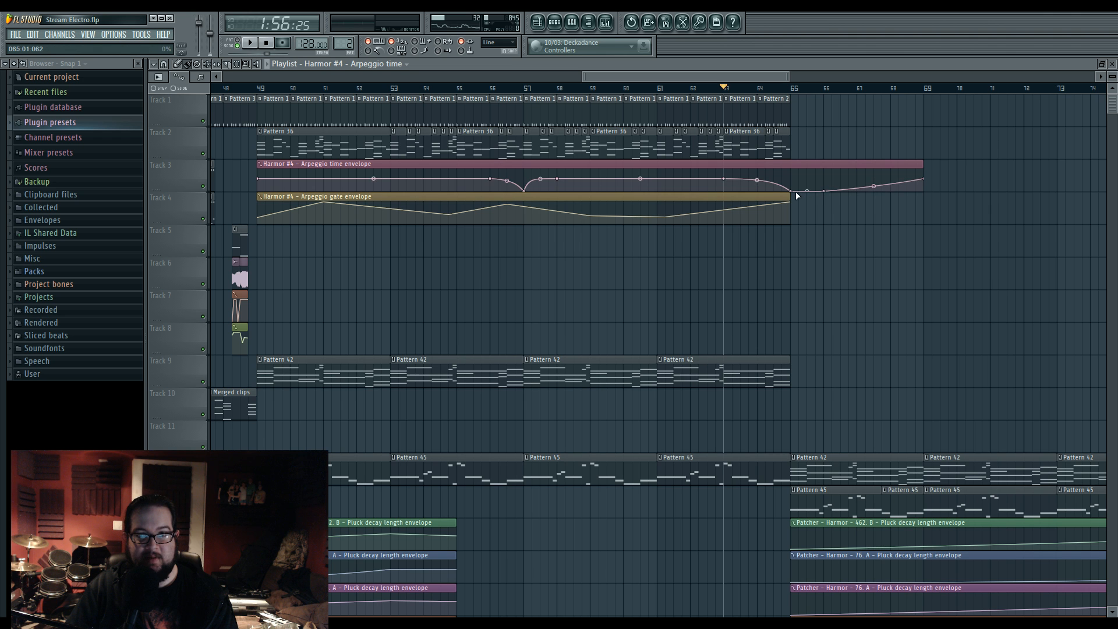
{"action": "key", "text": "space"}
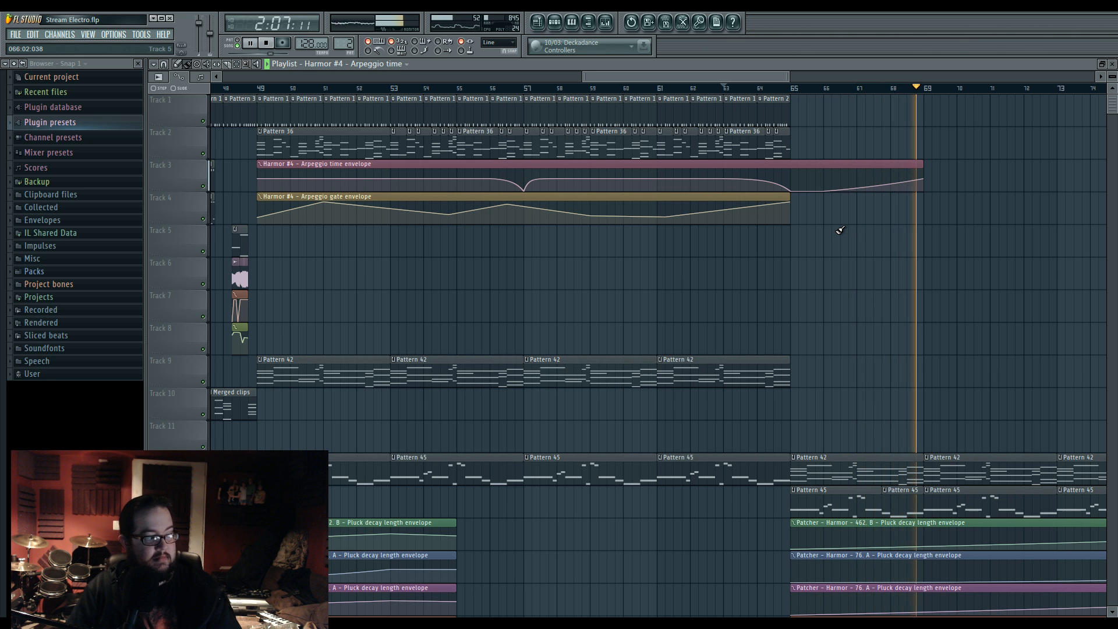
{"action": "scroll", "coordinate": [870, 244], "scroll_direction": "down", "scroll_amount": 3}
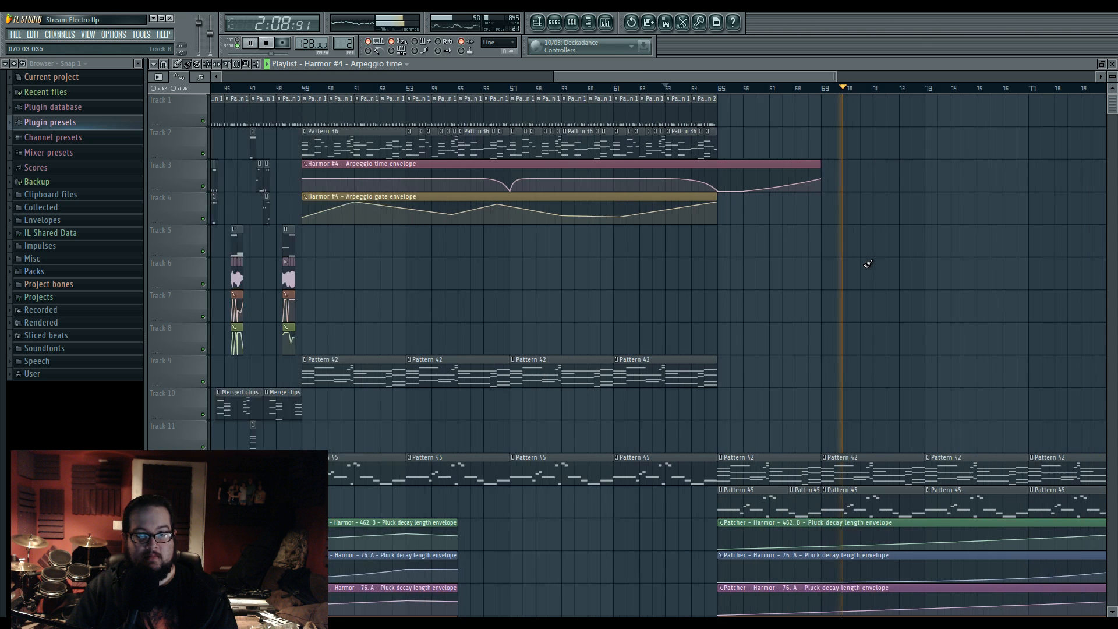
{"action": "key", "text": "space"}
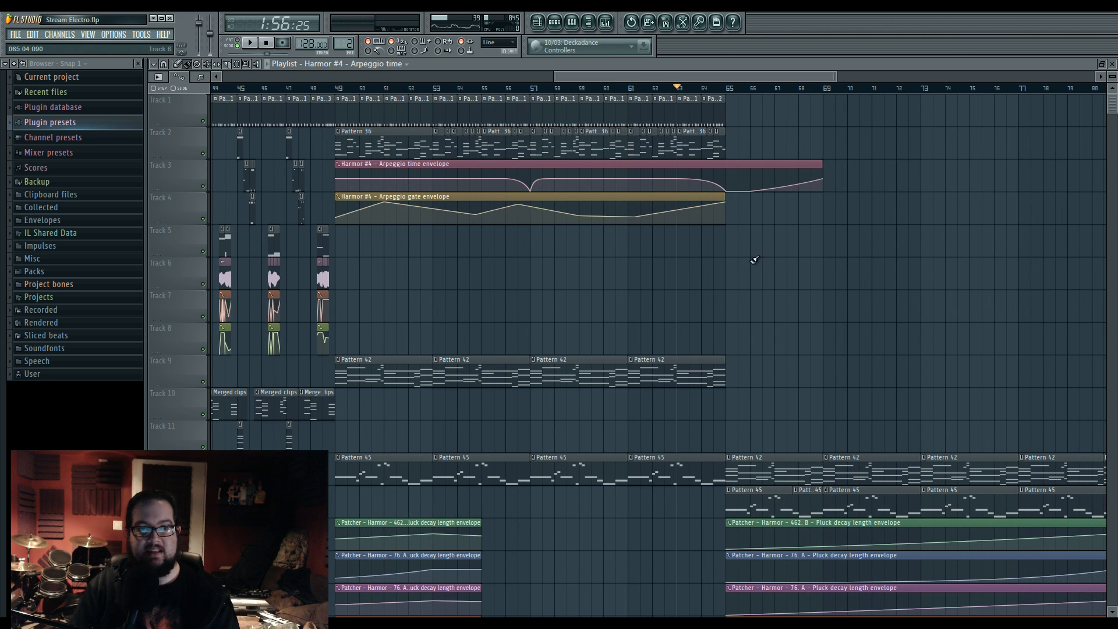
Step: Extend the Track 4 arpeggio gate envelope to bar 69, dropping at bar 65 and curving back up, and listen to the result
{"action": "left_click_drag", "start_coordinate": [726, 195], "coordinate": [821, 215]}
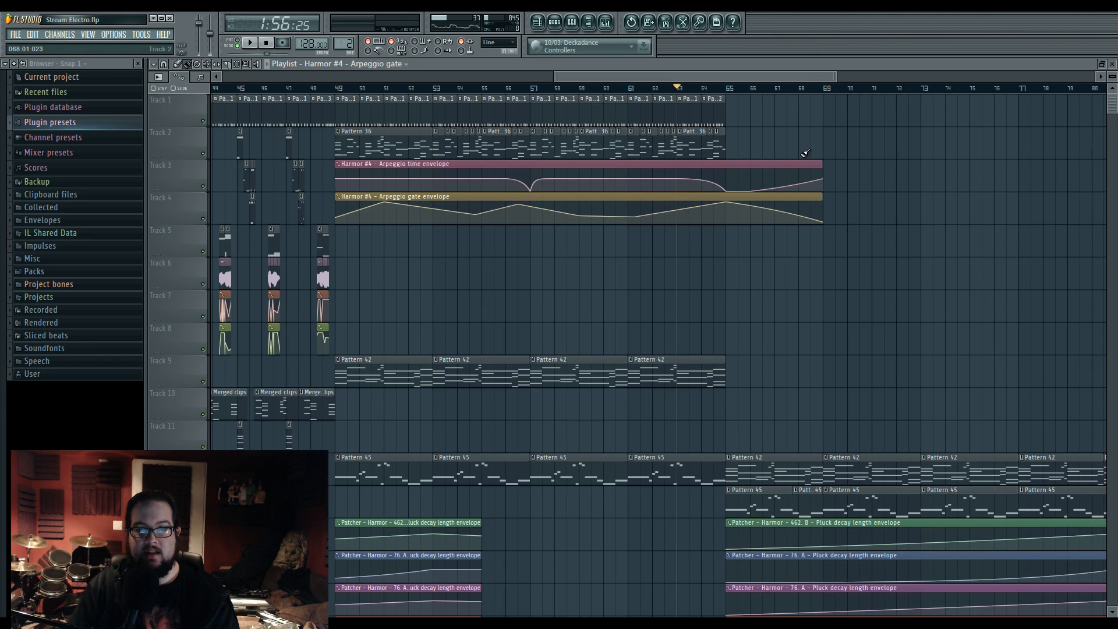
{"action": "key", "text": "space"}
{"action": "left_click", "coordinate": [728, 88]}
{"action": "key", "text": "space"}
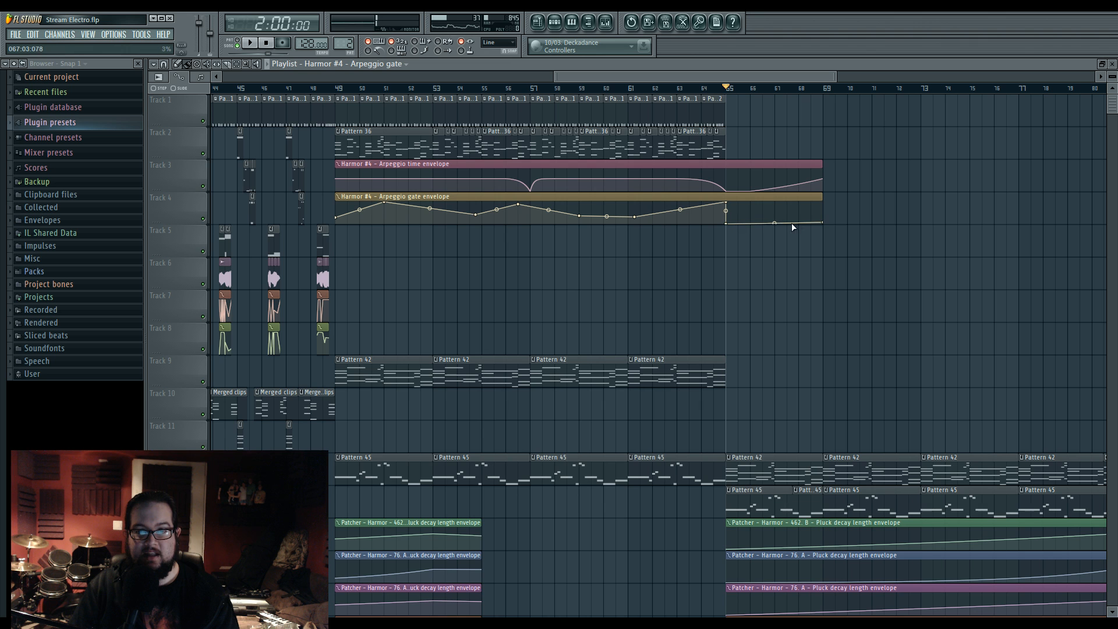
{"action": "left_click_drag", "start_coordinate": [825, 222], "coordinate": [823, 202]}
{"action": "key", "text": "space"}
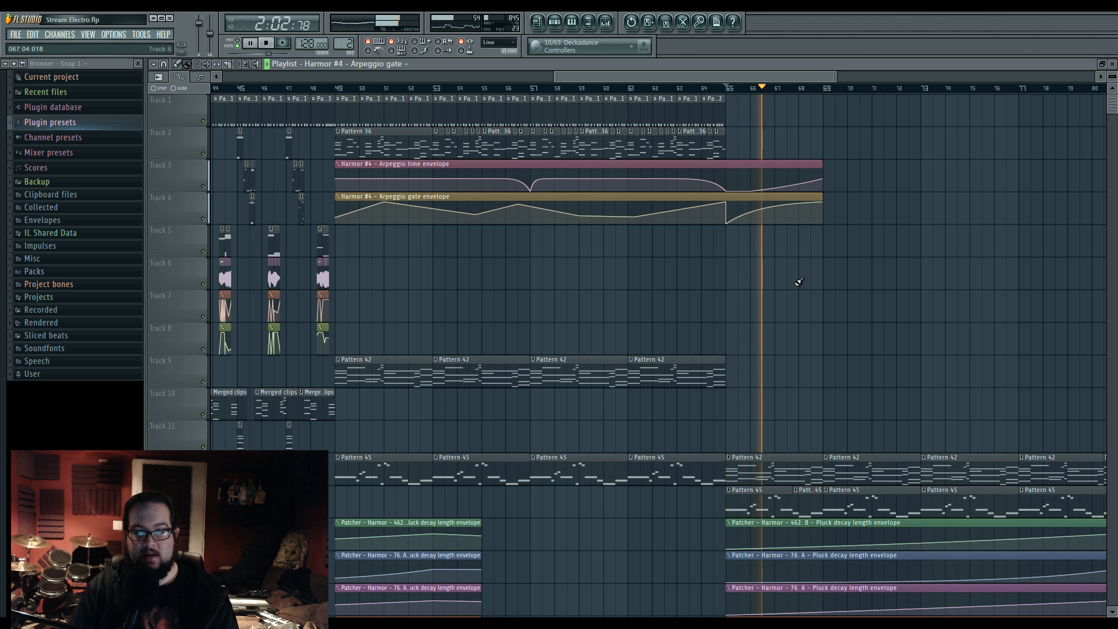
{"action": "scroll", "coordinate": [799, 282], "scroll_direction": "down", "scroll_amount": 4}
{"action": "scroll", "coordinate": [798, 281], "scroll_direction": "down", "scroll_amount": 3, "text": "ctrl"}
{"action": "scroll", "coordinate": [799, 274], "scroll_direction": "up", "scroll_amount": 3}
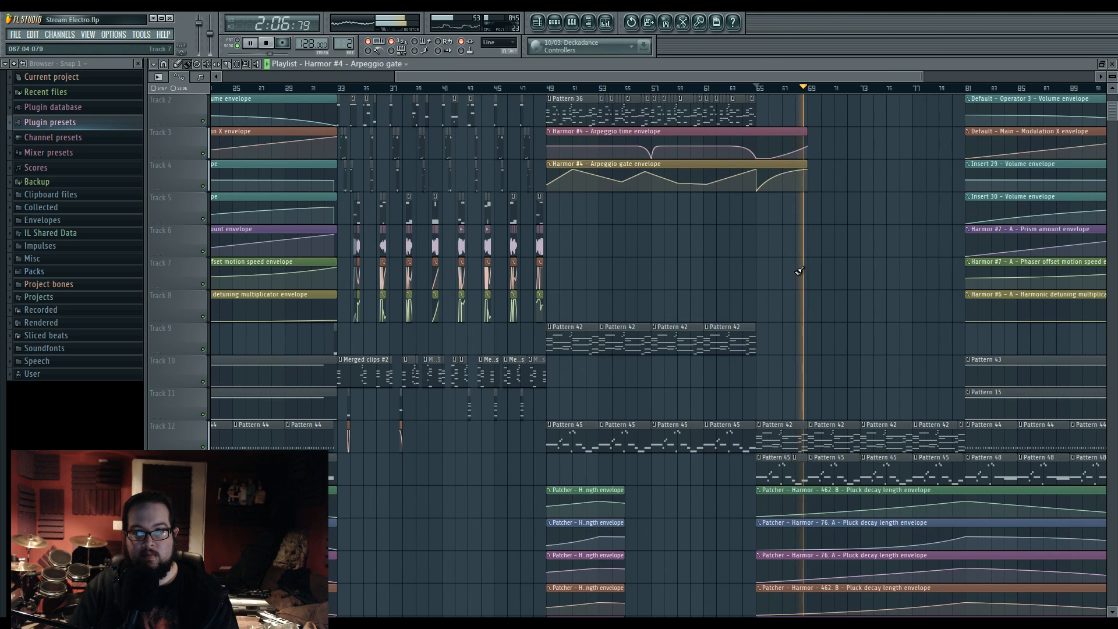
{"action": "left_click_drag", "start_coordinate": [799, 271], "coordinate": [724, 291]}
{"action": "key", "text": "space"}
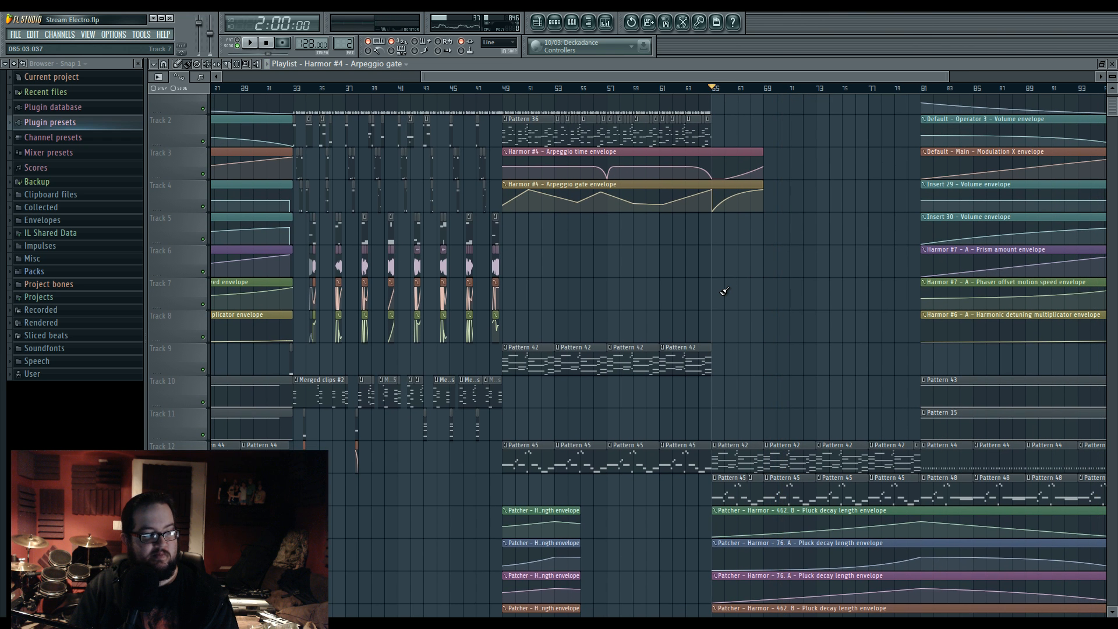
Step: Try duplicating the Track 20 vocal clips from bars 57–65 to bar 65, listen, and undo the duplication
{"action": "scroll", "coordinate": [724, 291], "scroll_direction": "down", "scroll_amount": 5}
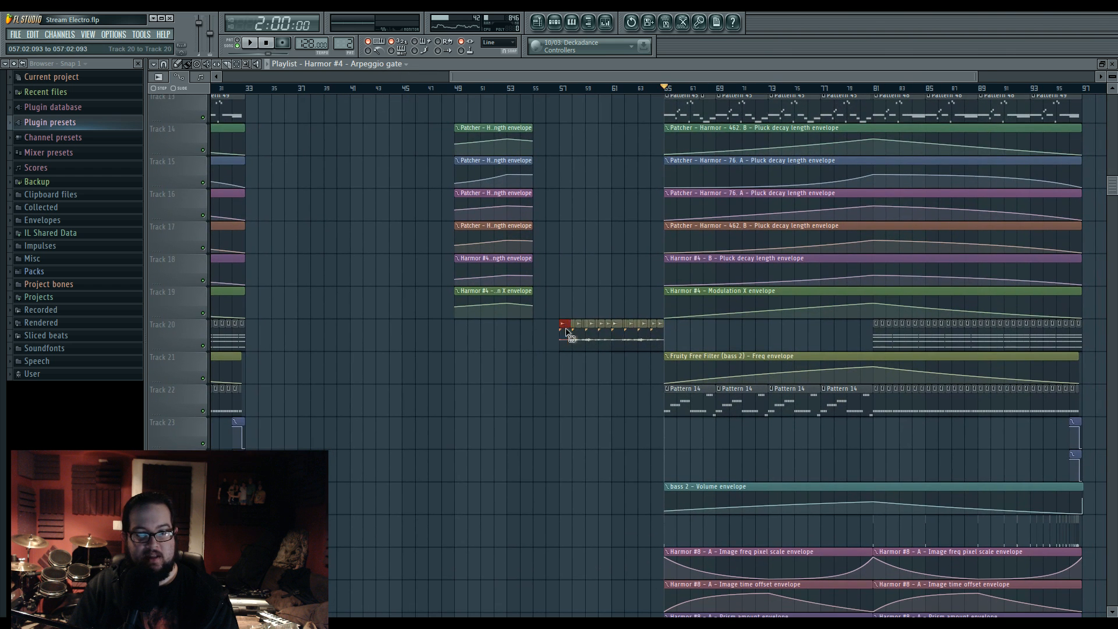
{"action": "left_click_drag", "start_coordinate": [568, 333], "coordinate": [644, 332]}
{"action": "key", "text": "ctrl+b"}
{"action": "key", "text": "space"}
{"action": "left_click", "coordinate": [634, 256]}
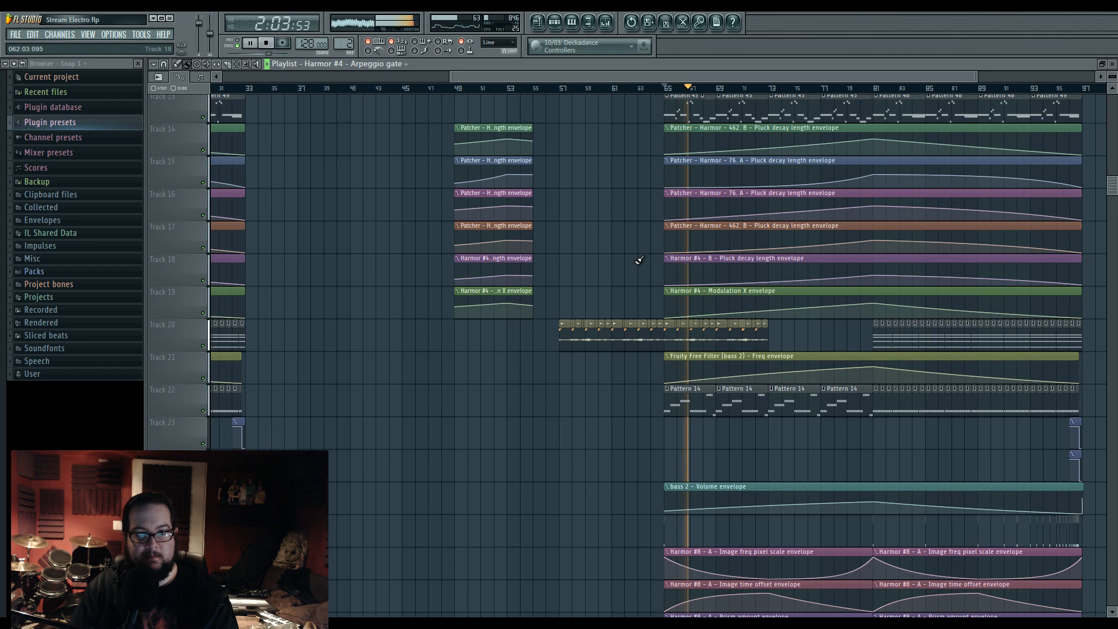
{"action": "key", "text": "ctrl+alt+z"}
{"action": "key", "text": "ctrl+alt+z"}
Step: Place a single Dragged sample_1130 vocal clip at bar 65 on Track 23 and listen to it
{"action": "left_click", "coordinate": [662, 295]}
{"action": "key", "text": "space"}
{"action": "key", "text": "space"}
{"action": "scroll", "coordinate": [643, 96], "scroll_direction": "up", "scroll_amount": 4}
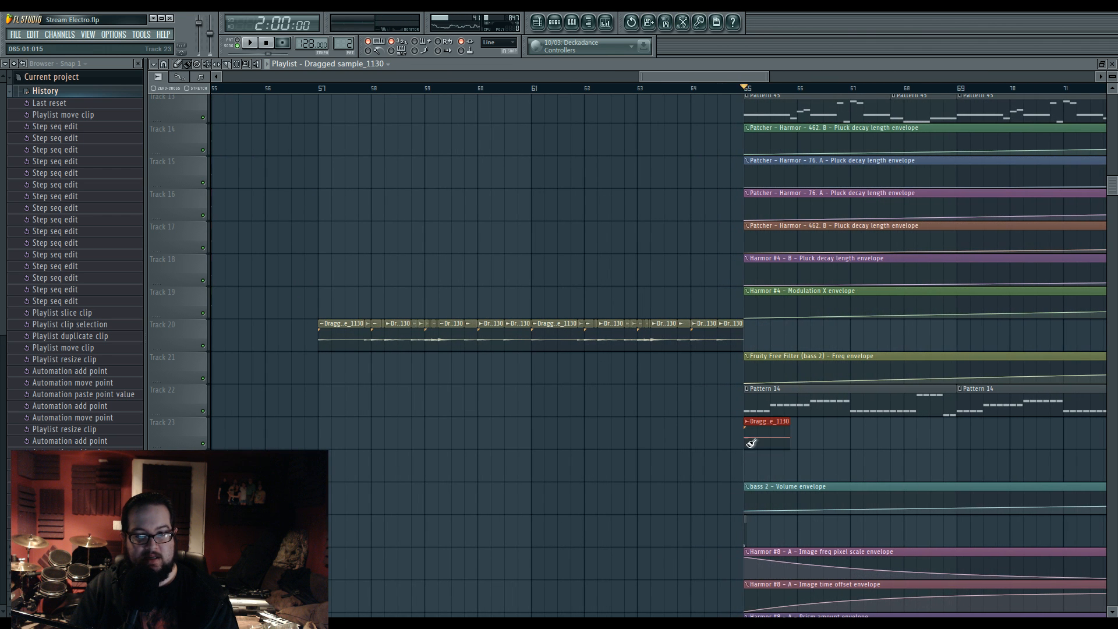
{"action": "scroll", "coordinate": [780, 443], "scroll_direction": "up", "scroll_amount": 3}
{"action": "key", "text": "space"}
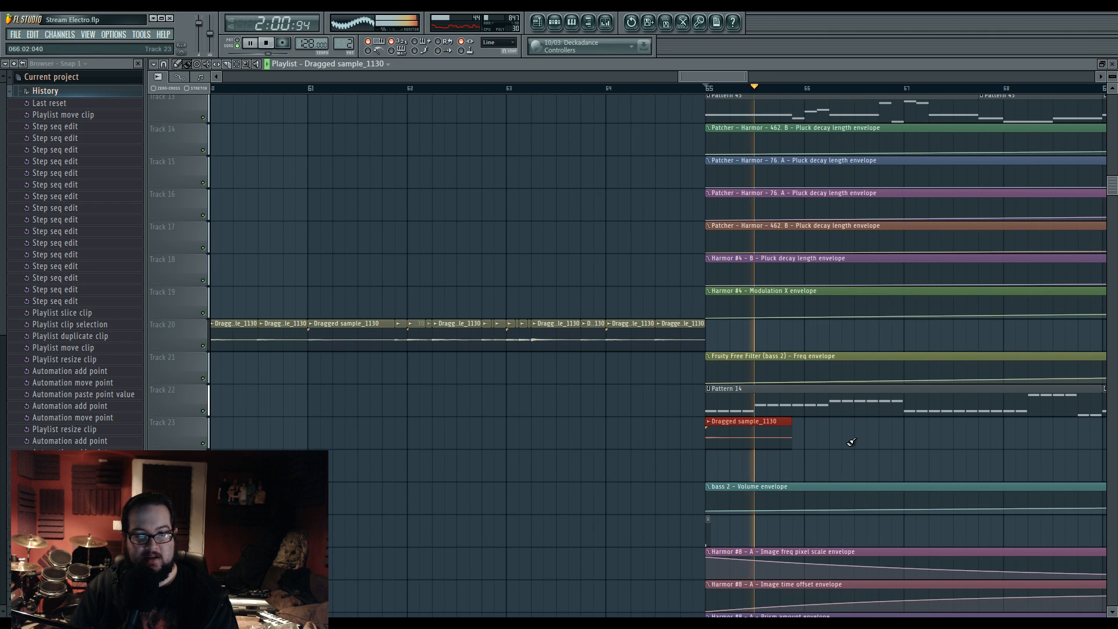
{"action": "key", "text": "space"}
Step: Make the Track 23 vocal clip at bar 65 unique as its own sample
{"action": "right_click", "coordinate": [445, 414]}
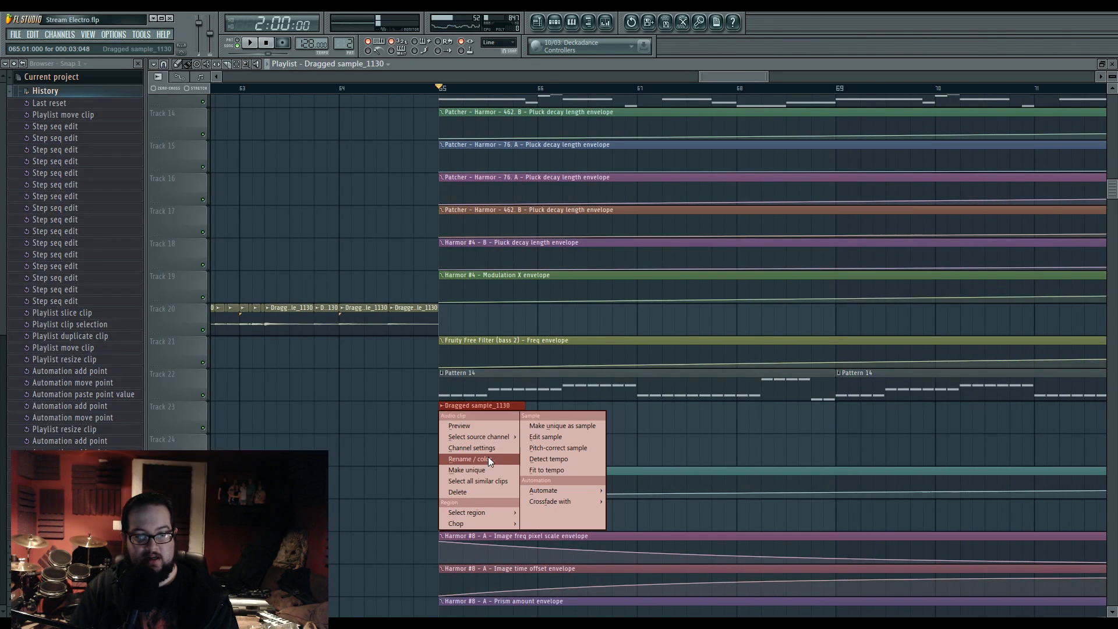
{"action": "left_click", "coordinate": [585, 426]}
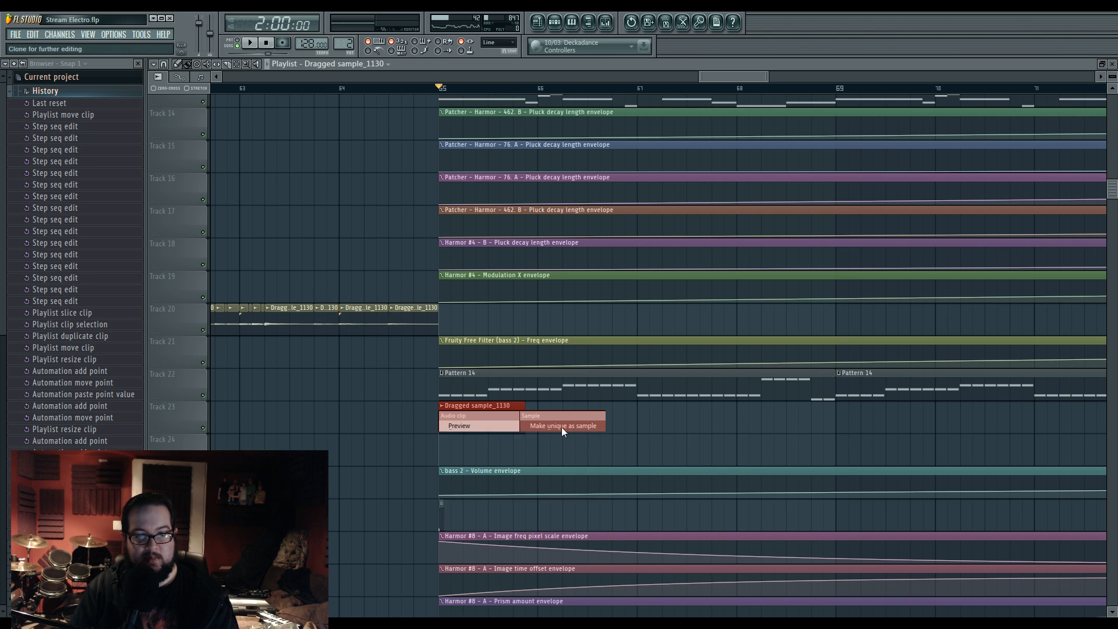
{"action": "left_click", "coordinate": [826, 497]}
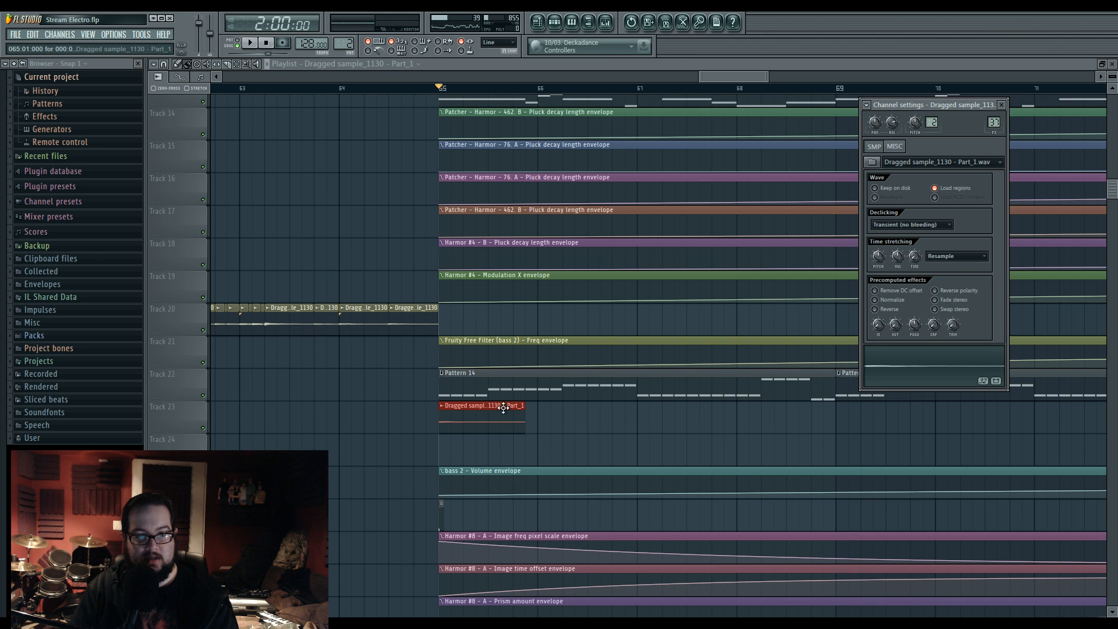
Step: Set the Track 23 vocal sample's stretching mode to Pro default, stretch it to six bars, and listen to it
{"action": "left_click", "coordinate": [956, 259]}
{"action": "left_click", "coordinate": [962, 282]}
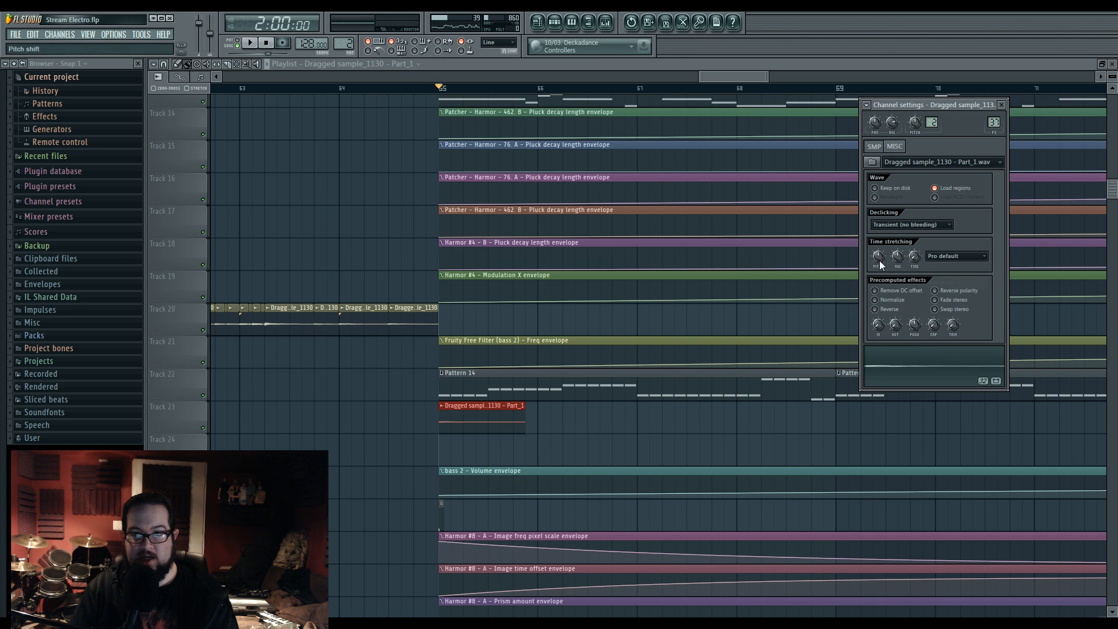
{"action": "left_click", "coordinate": [914, 256]}
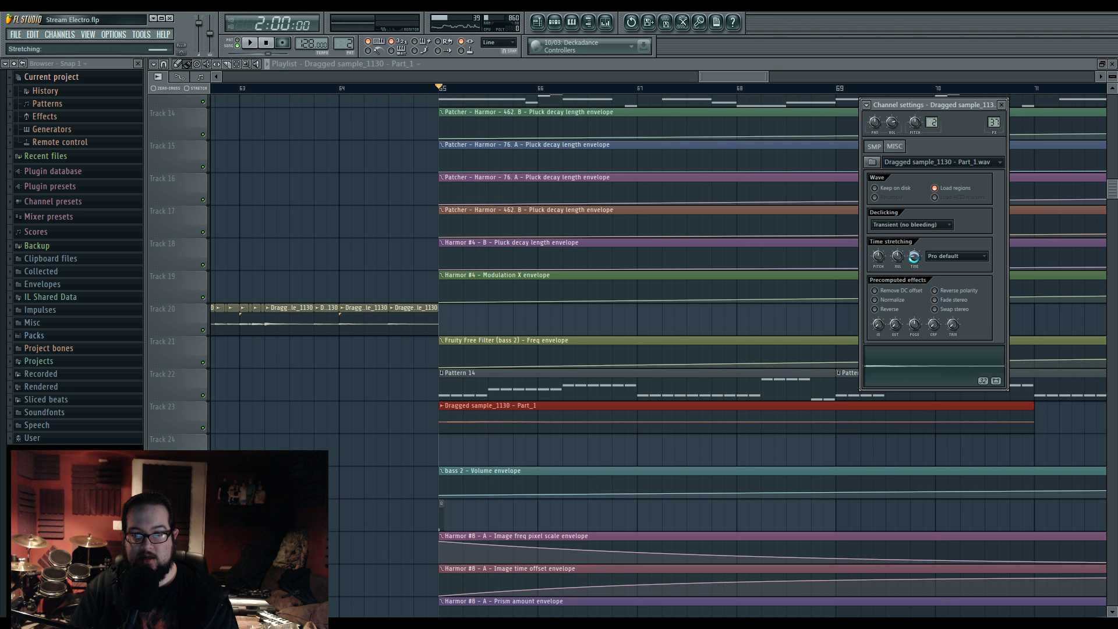
{"action": "key", "text": "space"}
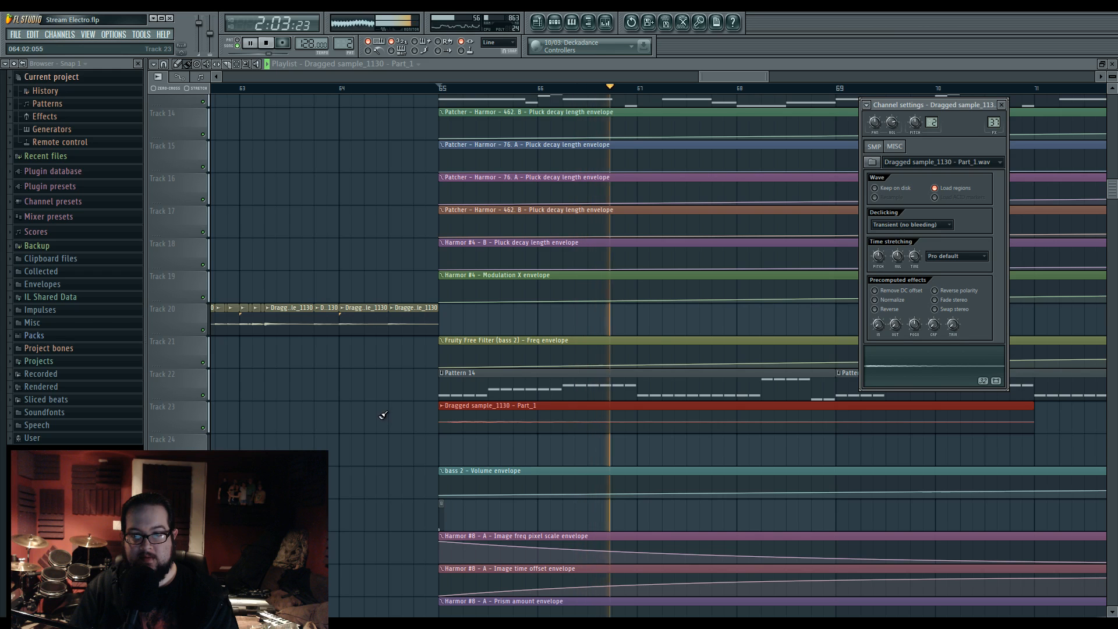
{"action": "left_click", "coordinate": [394, 406]}
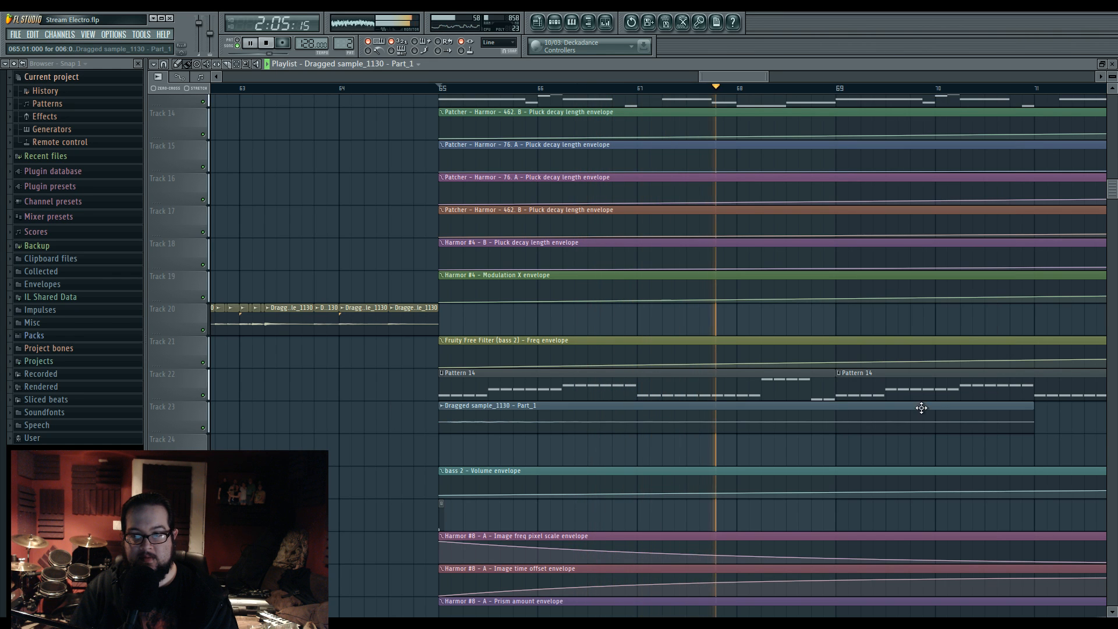
Step: Create a channel volume automation clip for the stretched vocal sample spanning bars 65–71
{"action": "scroll", "coordinate": [751, 408], "scroll_direction": "right", "scroll_amount": 2}
{"action": "scroll", "coordinate": [751, 407], "scroll_direction": "down", "scroll_amount": 3}
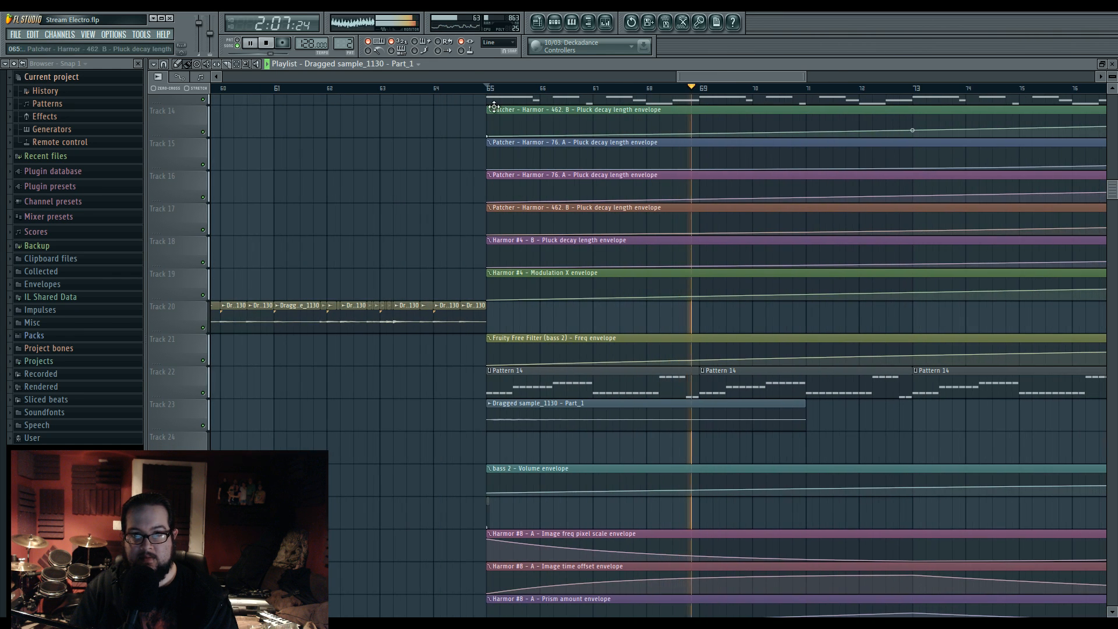
{"action": "left_click_drag", "start_coordinate": [492, 93], "coordinate": [806, 92]}
{"action": "double_click", "coordinate": [601, 413]}
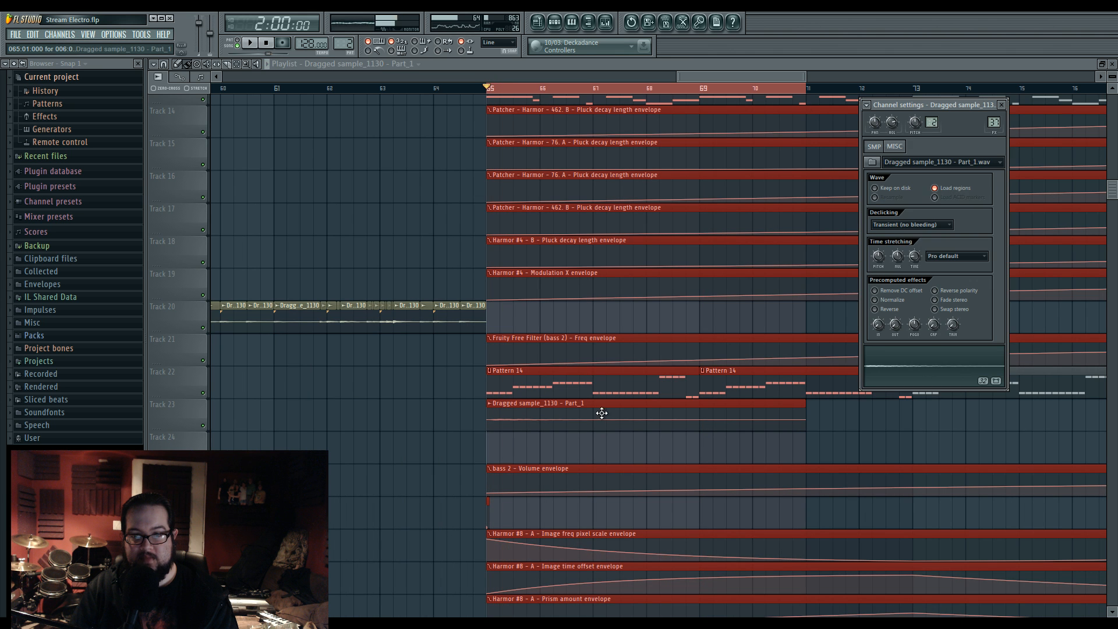
{"action": "right_click", "coordinate": [894, 128]}
{"action": "left_click", "coordinate": [931, 207]}
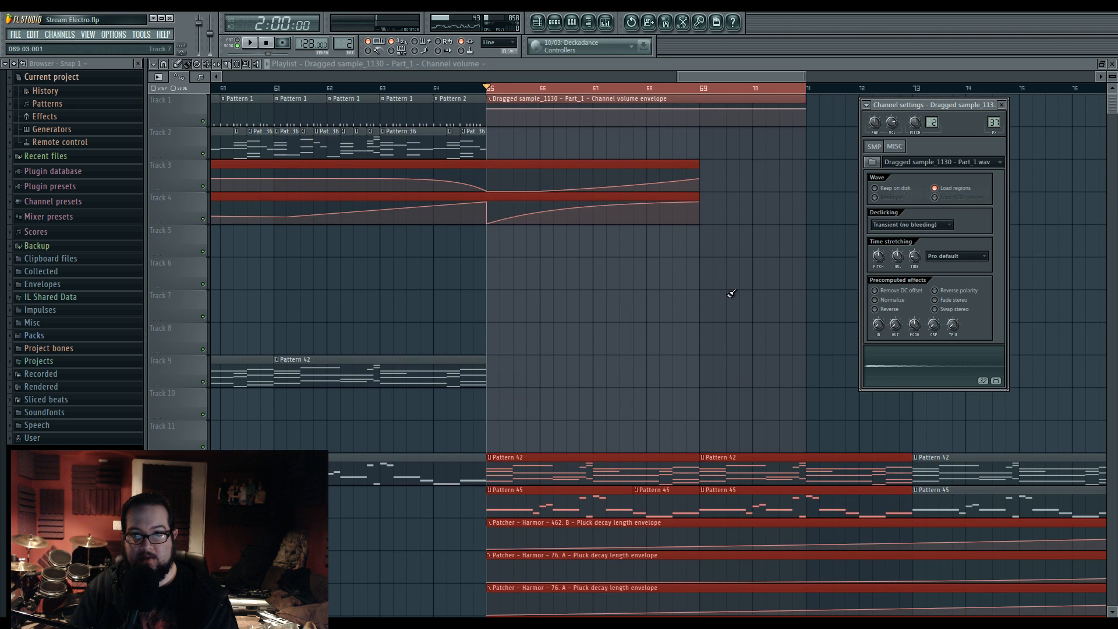
Step: Move the vocal's channel volume envelope from Track 1 to Track 24, directly beneath the vocal clip
{"action": "left_click", "coordinate": [662, 95]}
{"action": "scroll", "coordinate": [664, 96], "scroll_direction": "down", "scroll_amount": 10}
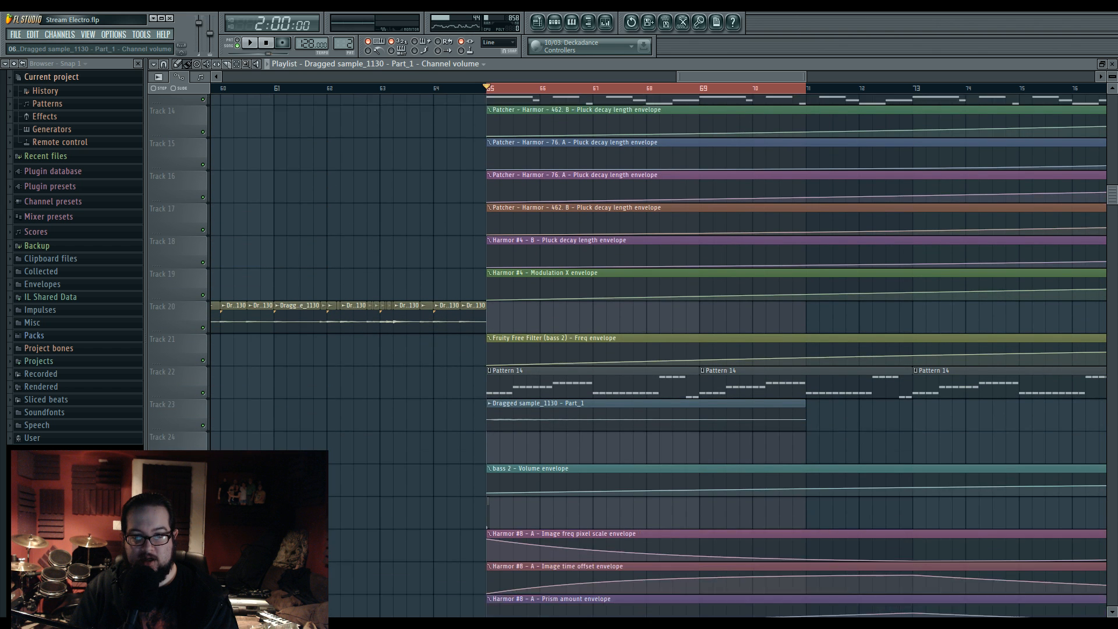
{"action": "scroll", "coordinate": [664, 96], "scroll_direction": "down", "scroll_amount": 1}
{"action": "left_click_drag", "start_coordinate": [664, 96], "coordinate": [660, 397]}
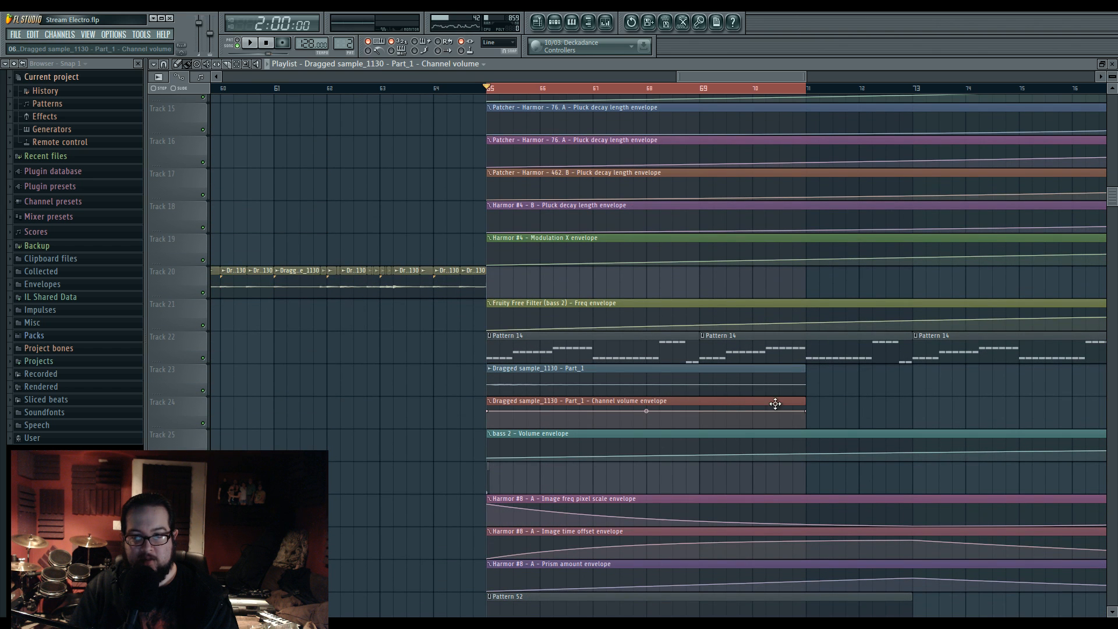
Step: Shape the vocal volume envelope as a curved fade-out reaching zero at bar 71, listen, and clear the time selection
{"action": "left_click_drag", "start_coordinate": [807, 412], "coordinate": [805, 428]}
{"action": "left_click_drag", "start_coordinate": [646, 419], "coordinate": [646, 407]}
{"action": "key", "text": "space"}
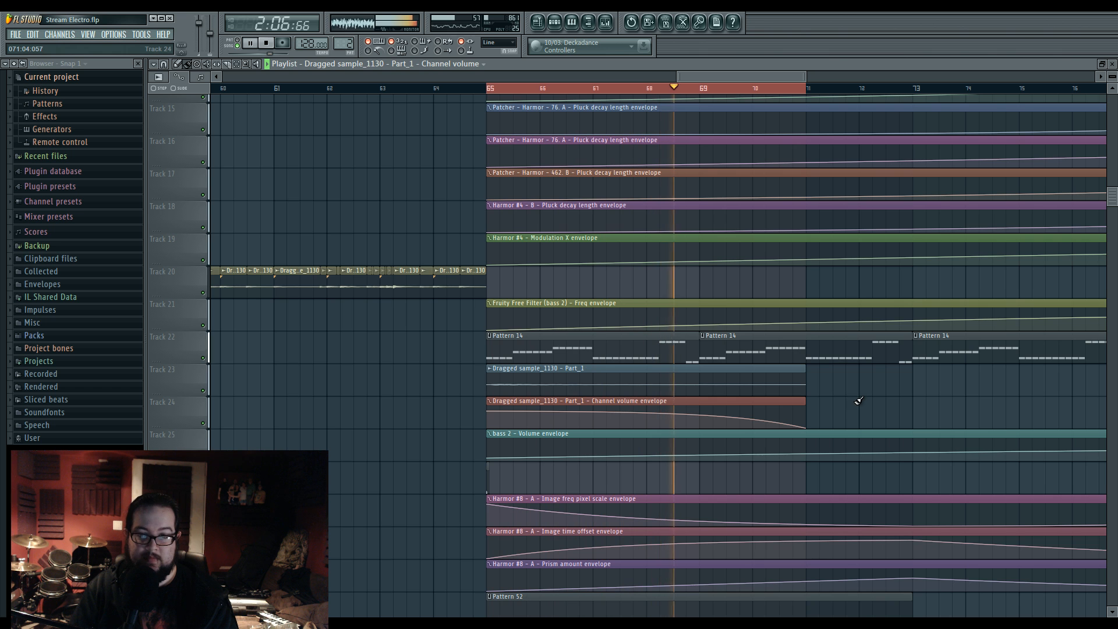
{"action": "right_click", "coordinate": [655, 90]}
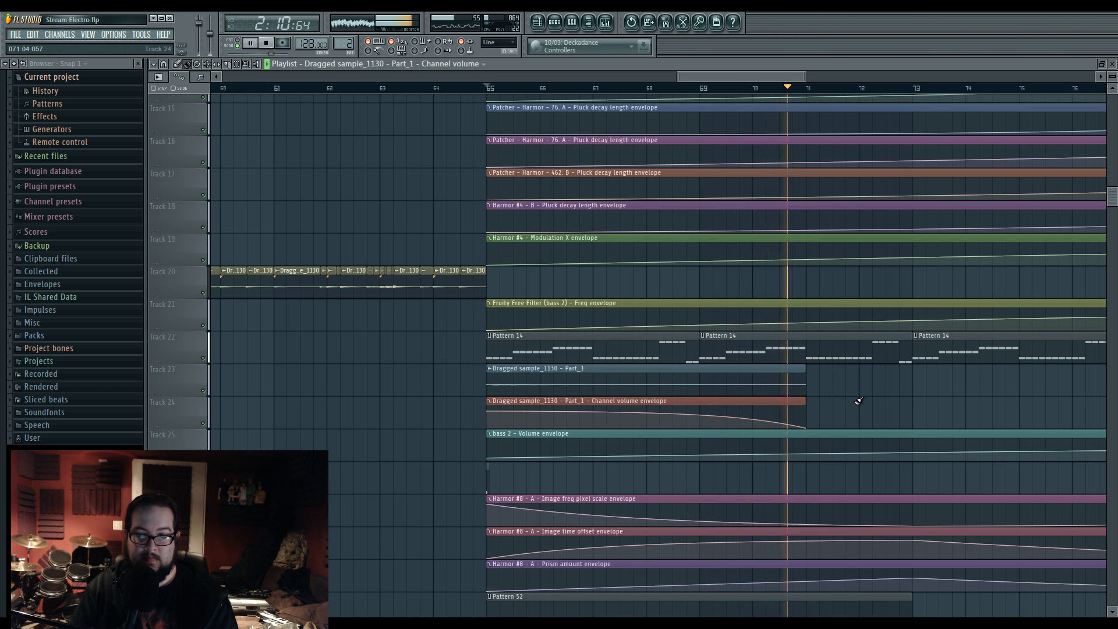
{"action": "key", "text": "space"}
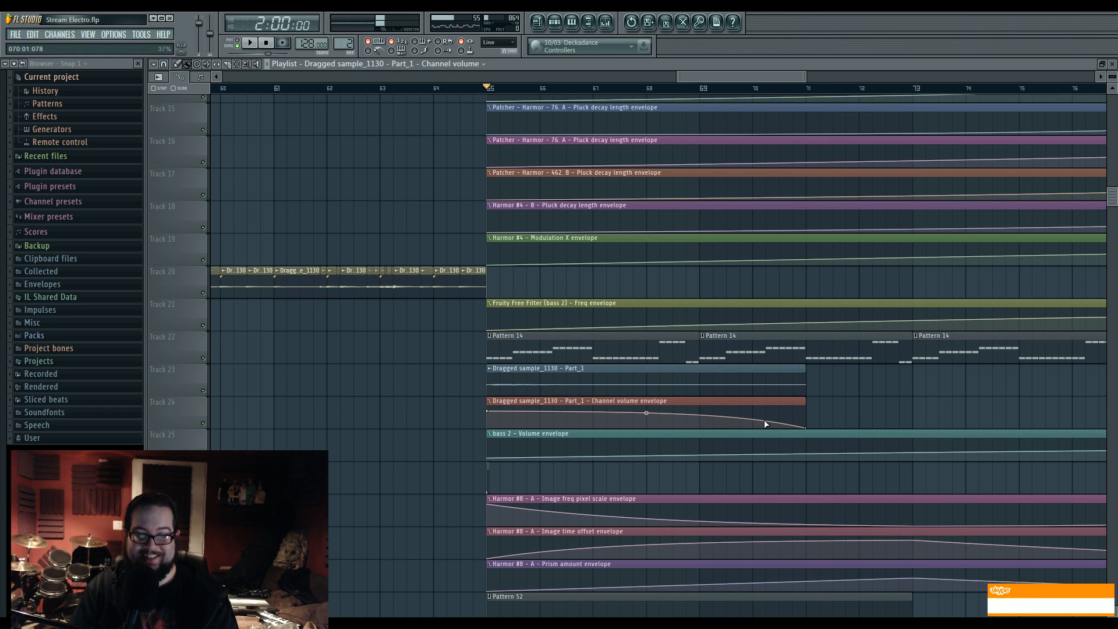
Step: Make the vocal fade-out reach zero at about bar 70 with a straighter slope, and listen to the result
{"action": "left_click", "coordinate": [751, 427]}
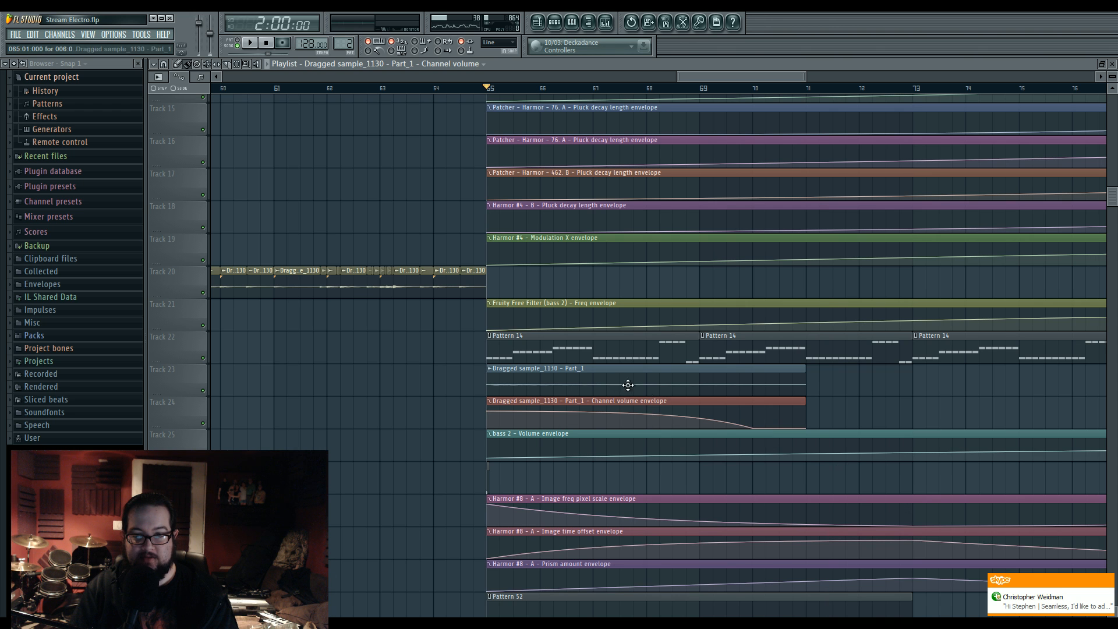
{"action": "key", "text": "space"}
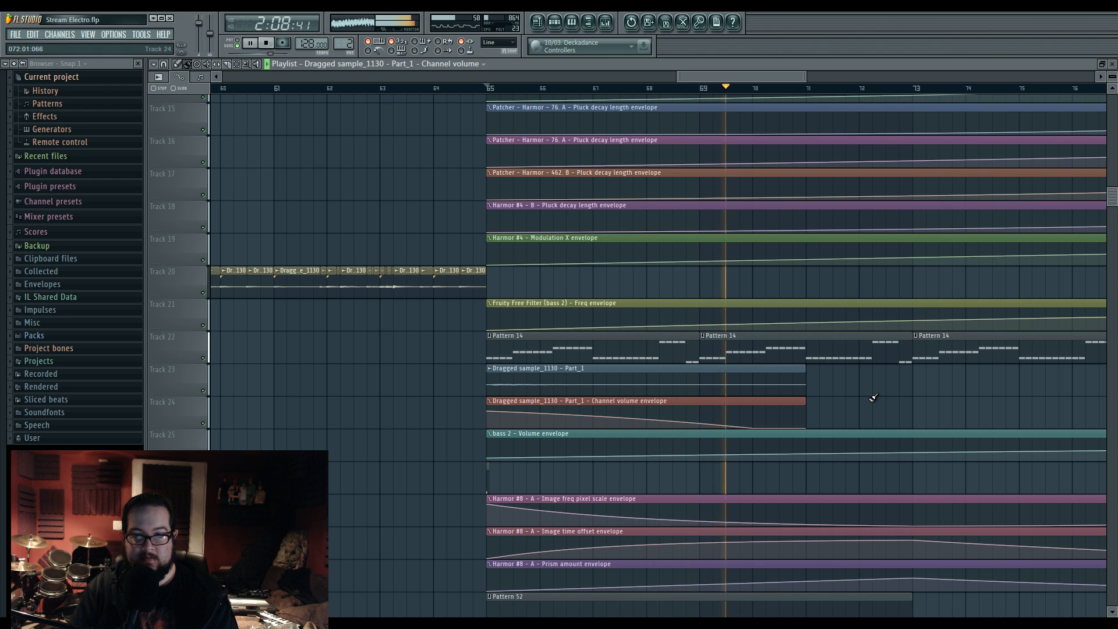
{"action": "key", "text": "space"}
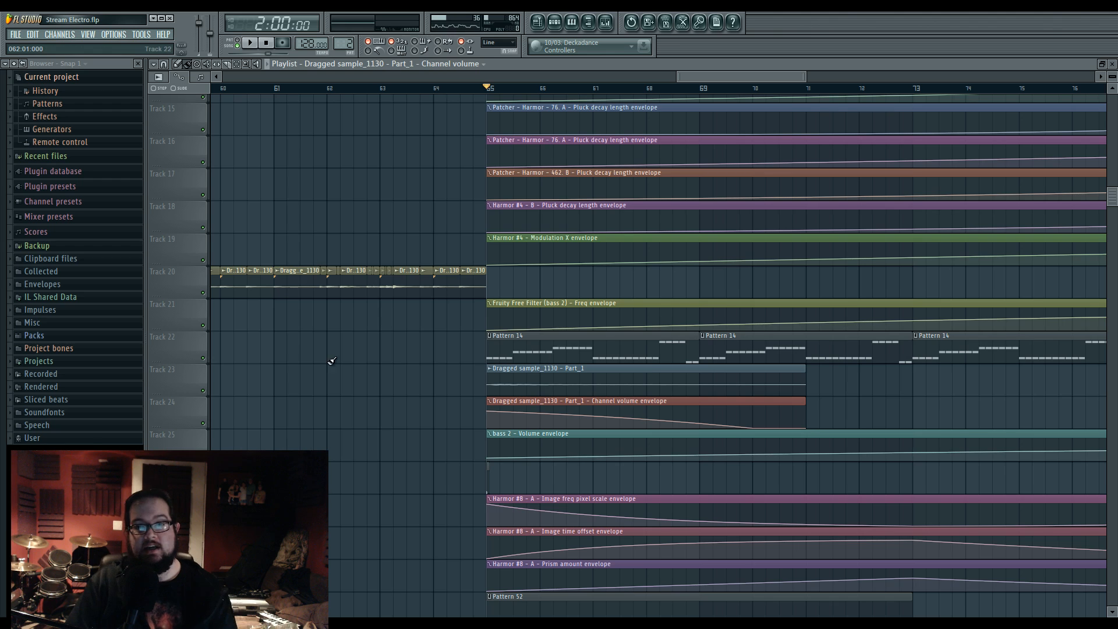
Step: Play the arrangement from bar 57 and compare the clips and envelopes before and after bar 65
{"action": "scroll", "coordinate": [340, 368], "scroll_direction": "down", "scroll_amount": 5}
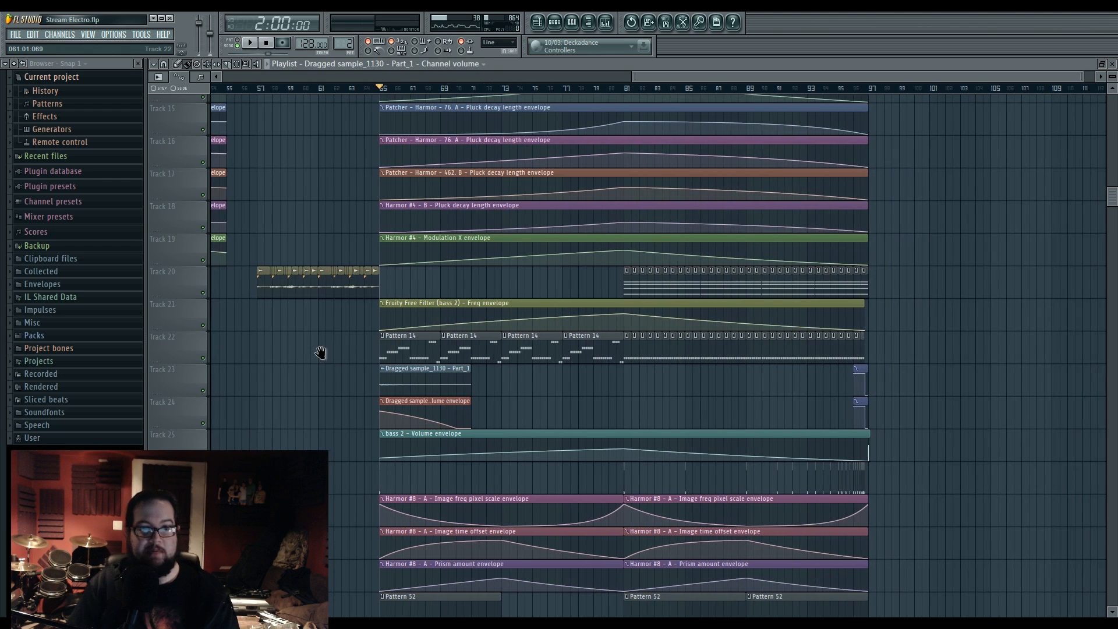
{"action": "scroll", "coordinate": [380, 296], "scroll_direction": "up", "scroll_amount": 4}
{"action": "left_click_drag", "start_coordinate": [381, 296], "coordinate": [796, 324]}
{"action": "scroll", "coordinate": [868, 327], "scroll_direction": "down", "scroll_amount": 3}
{"action": "left_click_drag", "start_coordinate": [867, 327], "coordinate": [588, 327]}
{"action": "scroll", "coordinate": [588, 327], "scroll_direction": "down", "scroll_amount": 5}
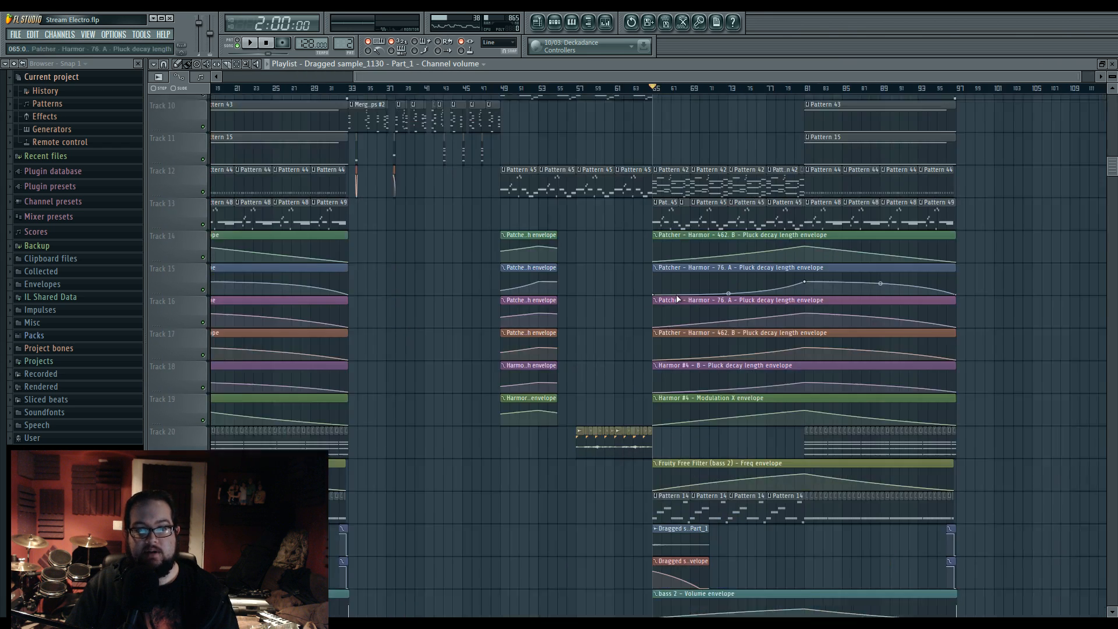
{"action": "scroll", "coordinate": [563, 260], "scroll_direction": "up", "scroll_amount": 3}
{"action": "key", "text": "space"}
{"action": "left_click", "coordinate": [394, 89]}
{"action": "scroll", "coordinate": [414, 257], "scroll_direction": "up", "scroll_amount": 3}
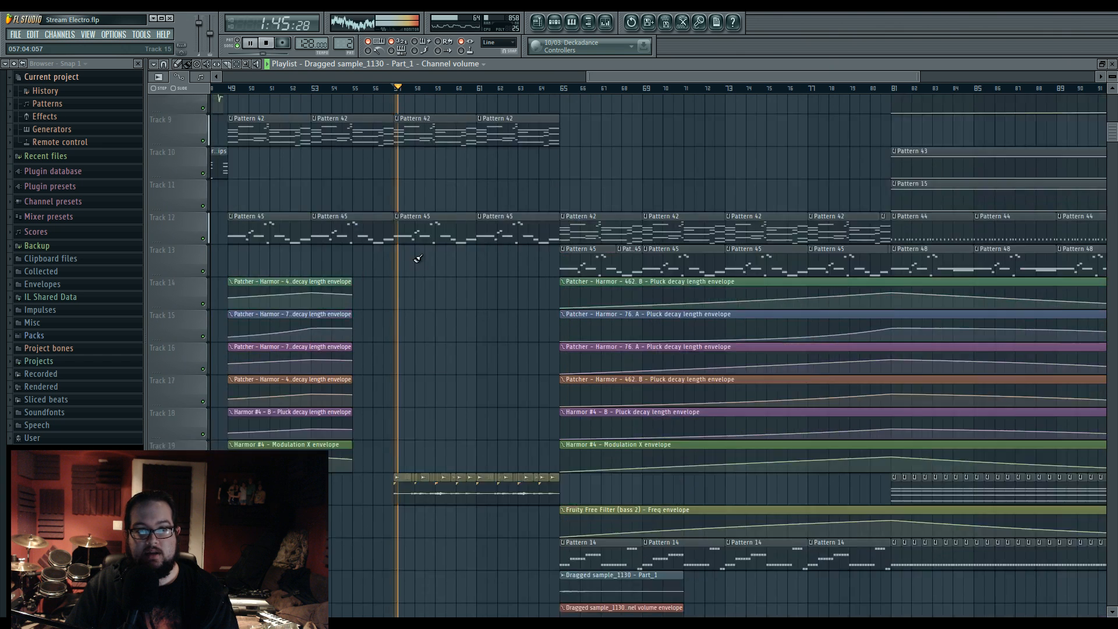
{"action": "scroll", "coordinate": [489, 281], "scroll_direction": "up", "scroll_amount": 3}
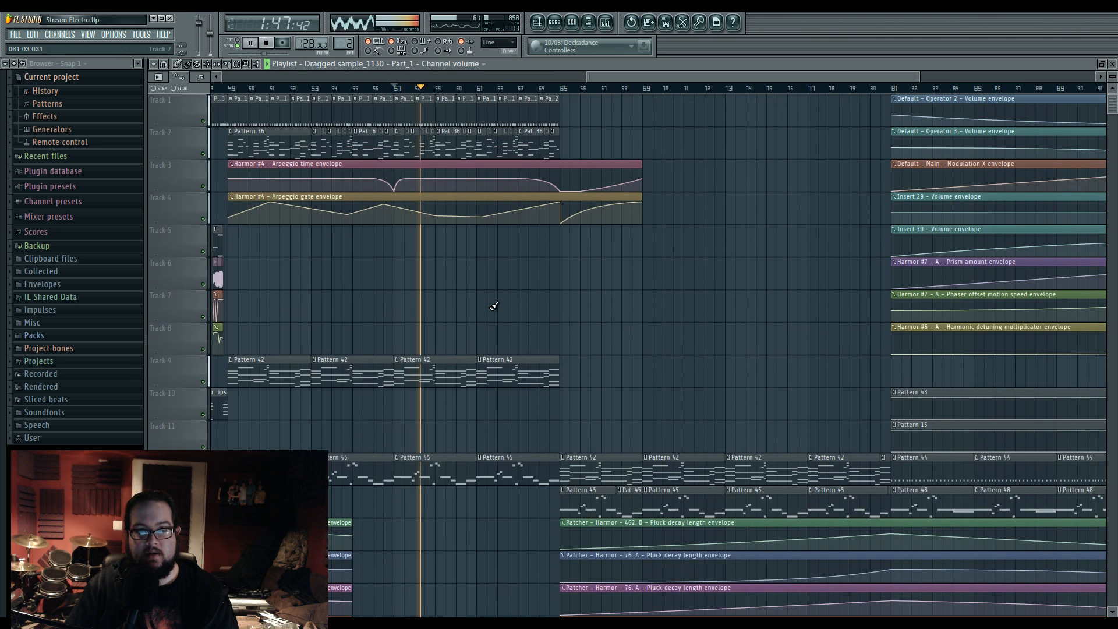
{"action": "scroll", "coordinate": [451, 293], "scroll_direction": "down", "scroll_amount": 3}
{"action": "scroll", "coordinate": [452, 293], "scroll_direction": "down", "scroll_amount": 3}
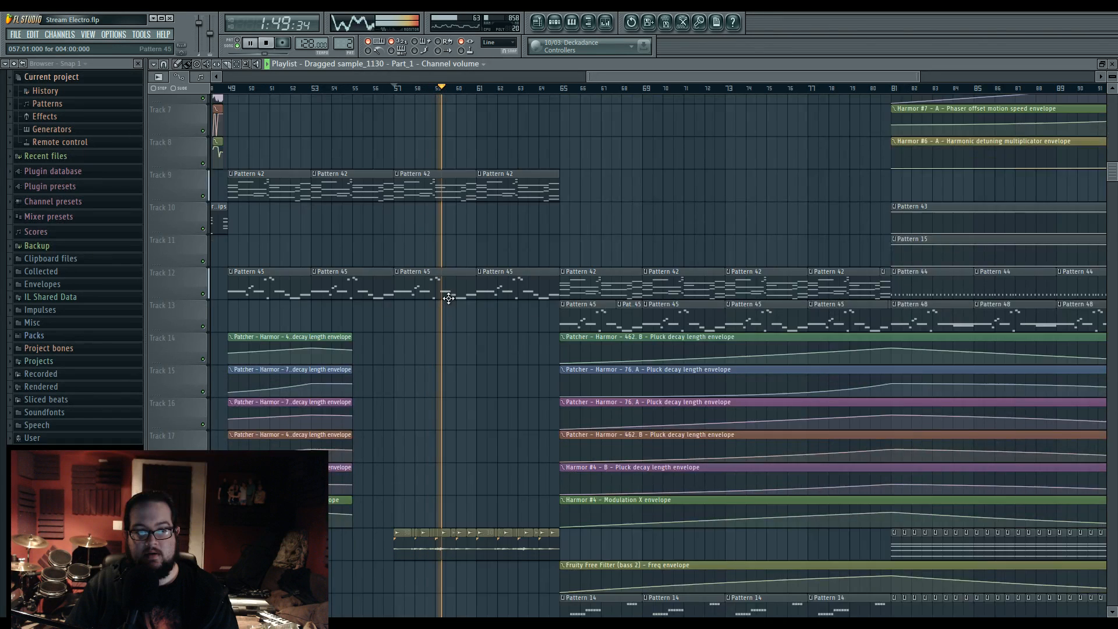
{"action": "scroll", "coordinate": [452, 295], "scroll_direction": "up", "scroll_amount": 2}
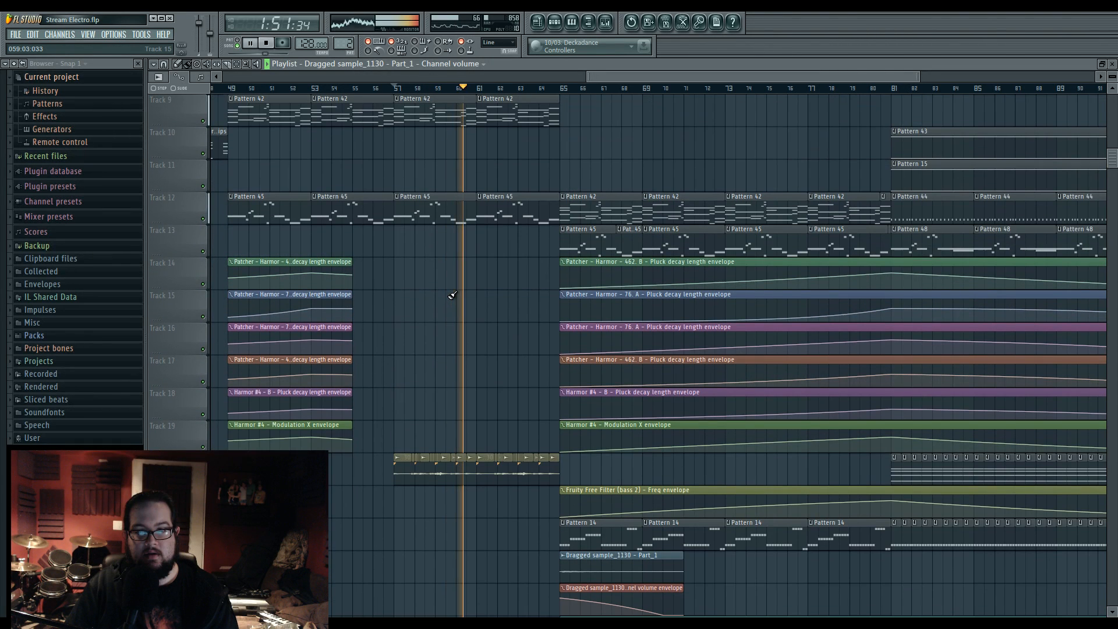
Step: Slip the contents of the Track 14–19 envelopes from bar 65 eight bars earlier, so their peaks fall at bar 73
{"action": "left_click_drag", "start_coordinate": [742, 272], "coordinate": [752, 454]}
{"action": "key", "text": "space"}
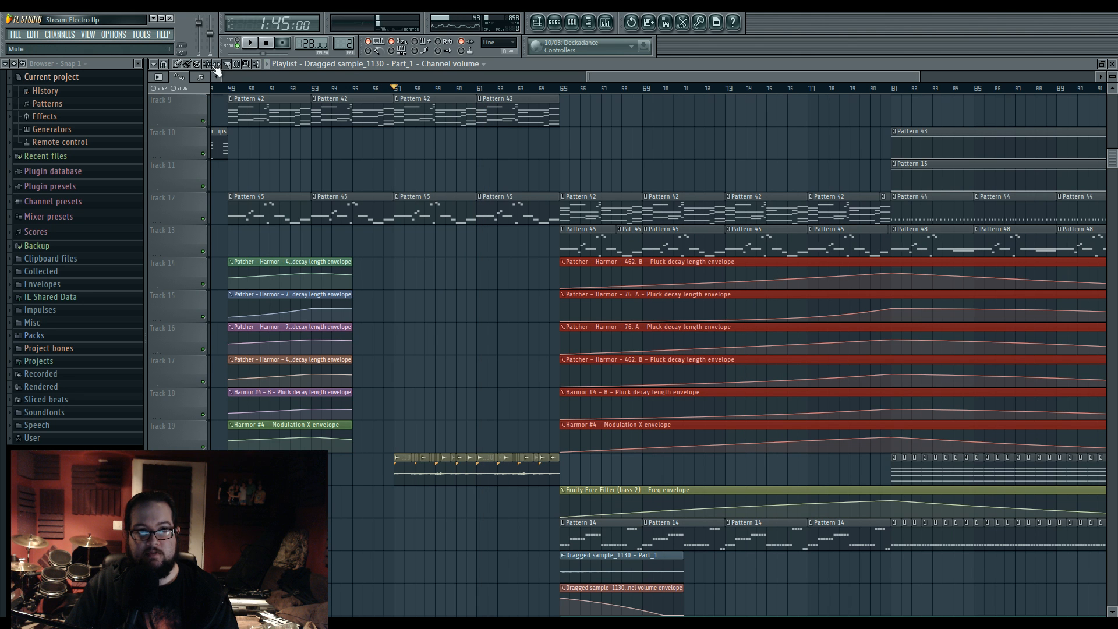
{"action": "left_click_drag", "start_coordinate": [787, 283], "coordinate": [622, 286]}
{"action": "scroll", "coordinate": [591, 311], "scroll_direction": "right", "scroll_amount": 3}
{"action": "left_click", "coordinate": [348, 325]}
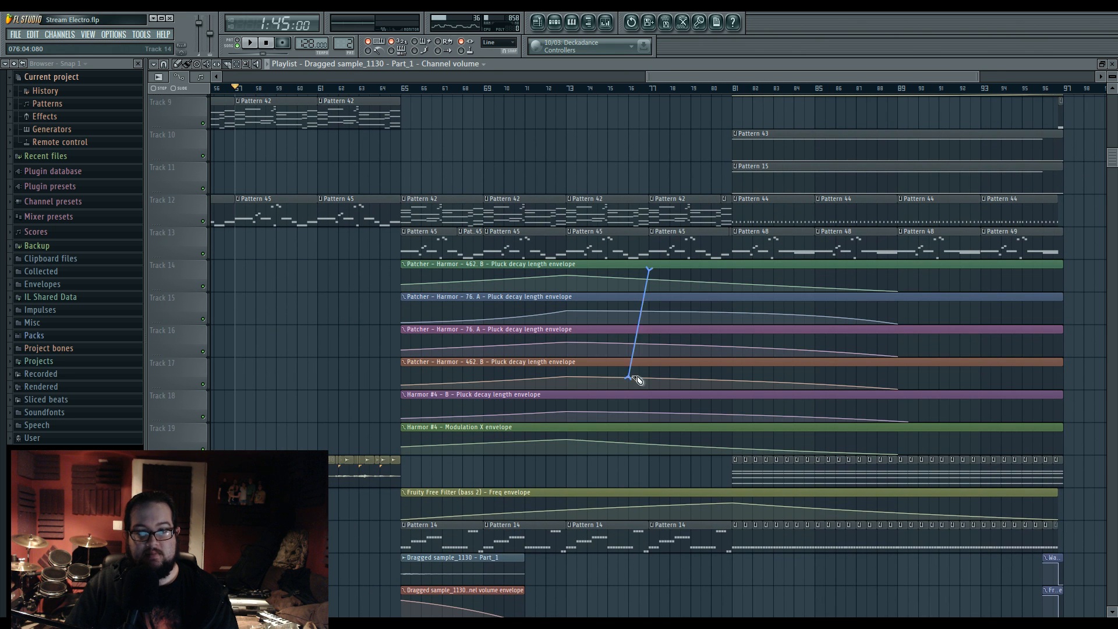
Step: Slice the Track 14–19 envelopes at bar 77 and move the second parts to start at bar 85
{"action": "left_click_drag", "start_coordinate": [651, 456], "coordinate": [651, 456]}
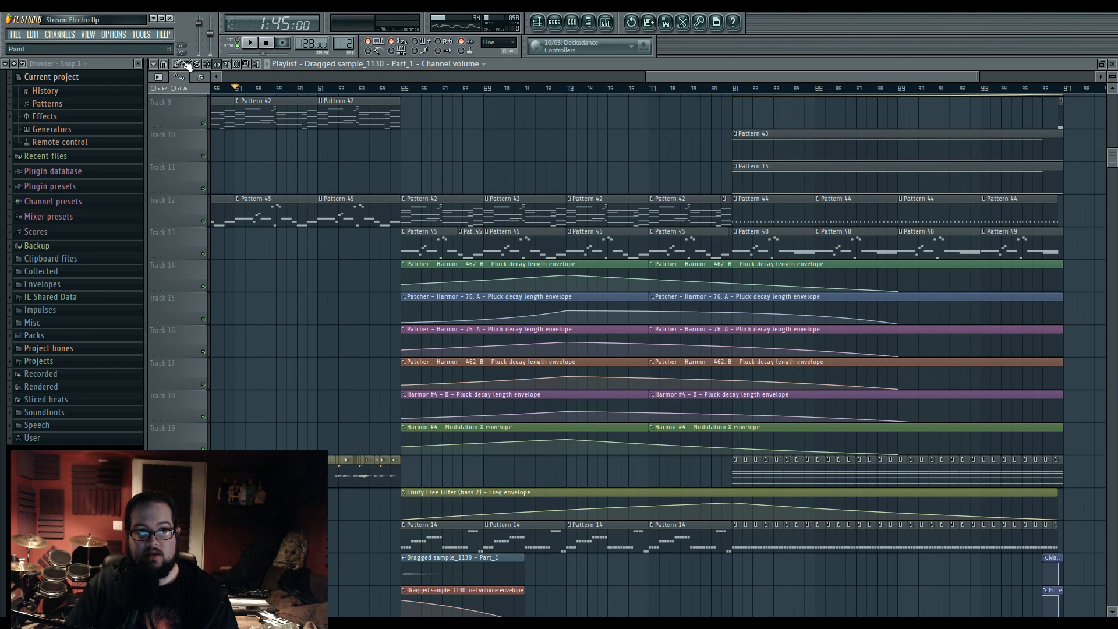
{"action": "left_click_drag", "start_coordinate": [648, 262], "coordinate": [848, 270]}
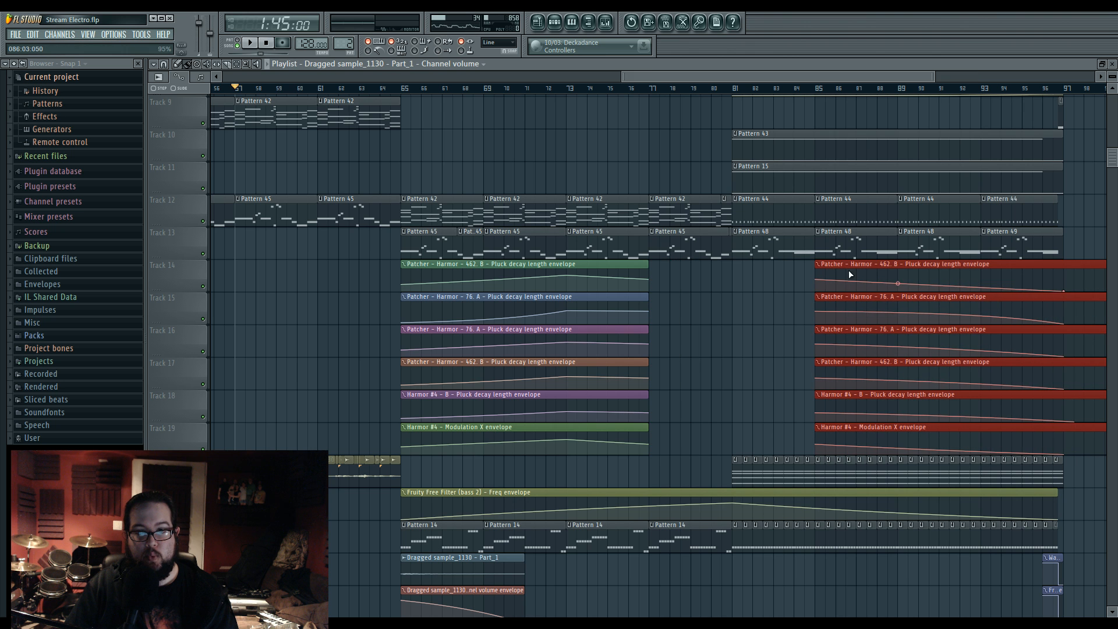
{"action": "scroll", "coordinate": [848, 270], "scroll_direction": "right", "scroll_amount": 3}
{"action": "left_click", "coordinate": [823, 300]}
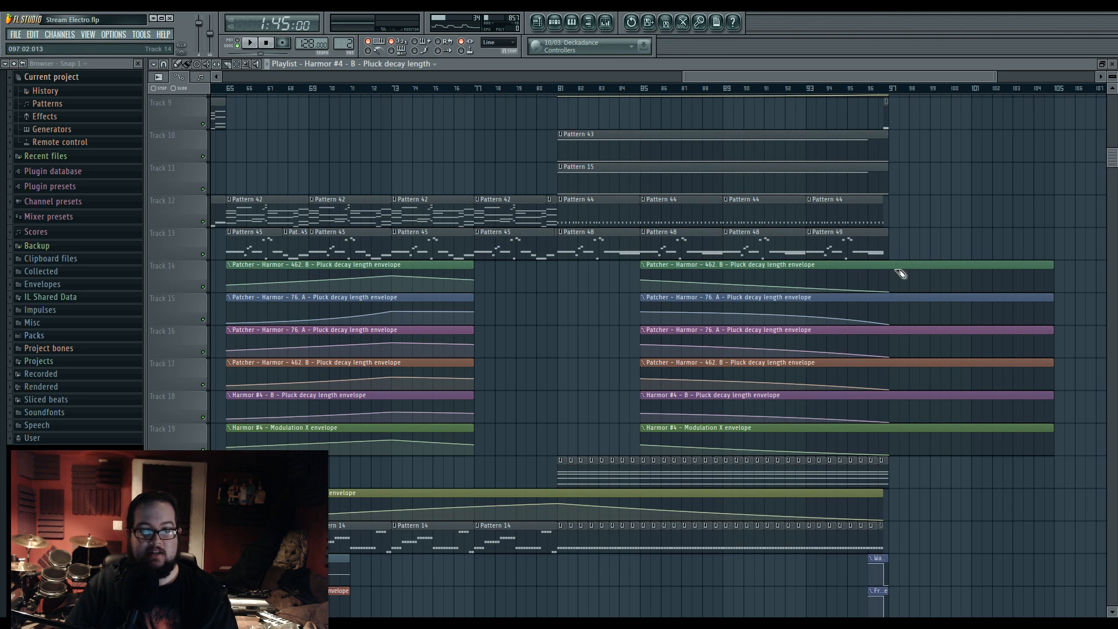
Step: Slice the moved Track 14–19 envelopes at bar 97 and delete the parts beyond it
{"action": "left_click_drag", "start_coordinate": [896, 299], "coordinate": [889, 443]}
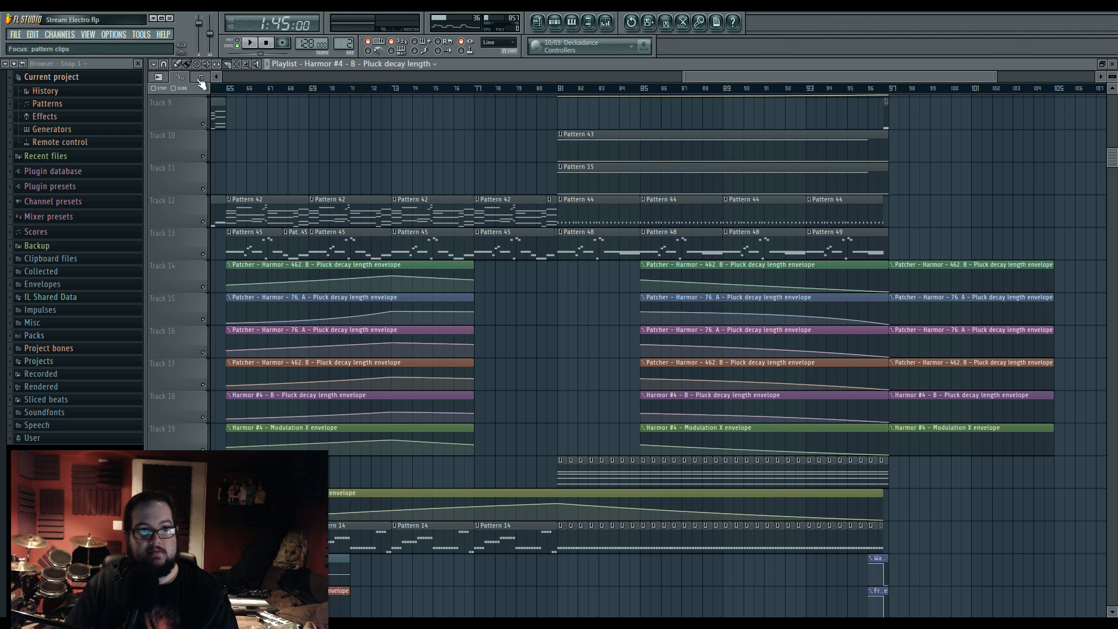
{"action": "right_click", "coordinate": [1001, 279]}
{"action": "right_click", "coordinate": [1005, 312]}
{"action": "right_click", "coordinate": [1008, 345]}
{"action": "right_click", "coordinate": [1010, 377]}
{"action": "right_click", "coordinate": [1013, 410]}
{"action": "right_click", "coordinate": [1016, 443]}
Step: Play from bar 64 through bar 76 and check how the clips and envelopes lead towards bar 81
{"action": "scroll", "coordinate": [450, 300], "scroll_direction": "left", "scroll_amount": 6}
{"action": "scroll", "coordinate": [449, 301], "scroll_direction": "up", "scroll_amount": 2}
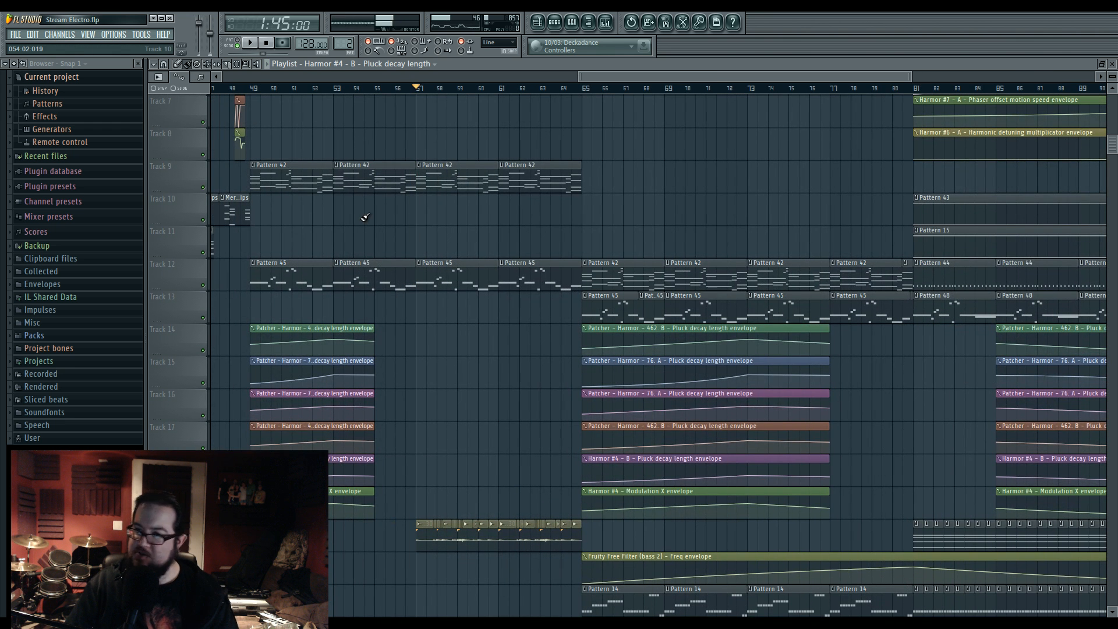
{"action": "left_click", "coordinate": [562, 89]}
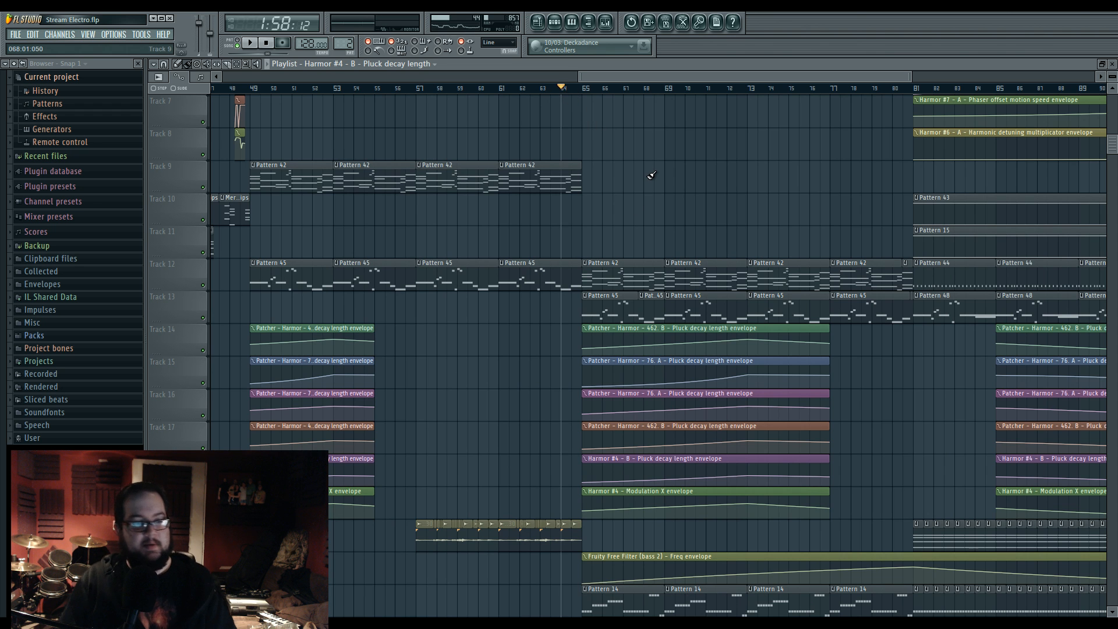
{"action": "key", "text": "space"}
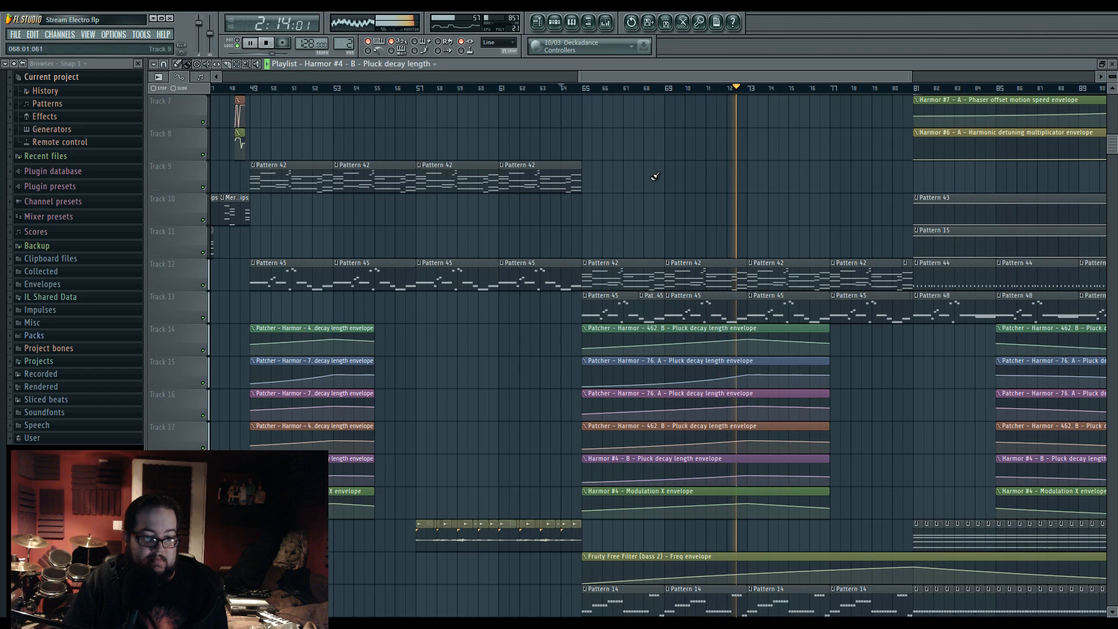
{"action": "scroll", "coordinate": [829, 413], "scroll_direction": "down", "scroll_amount": 5}
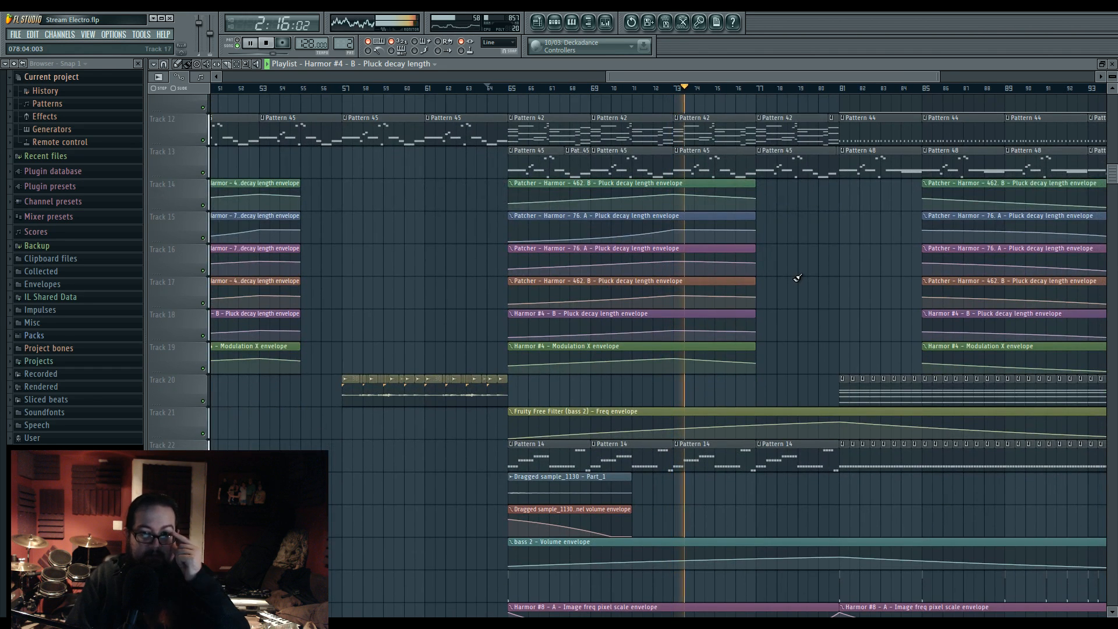
{"action": "scroll", "coordinate": [766, 282], "scroll_direction": "up", "scroll_amount": 3}
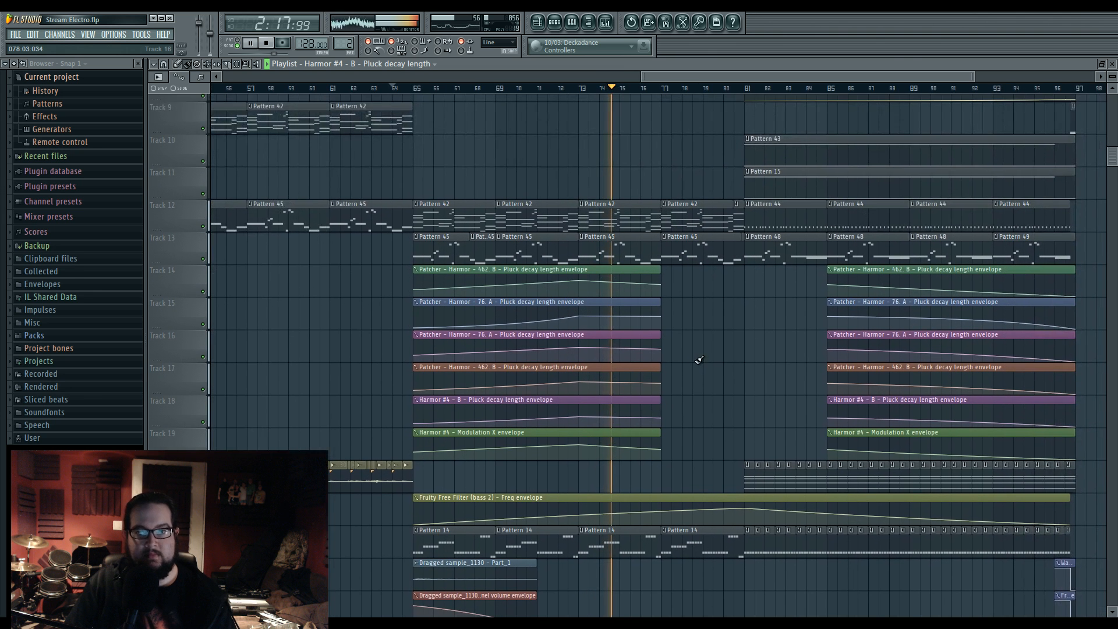
{"action": "scroll", "coordinate": [687, 349], "scroll_direction": "up", "scroll_amount": 4}
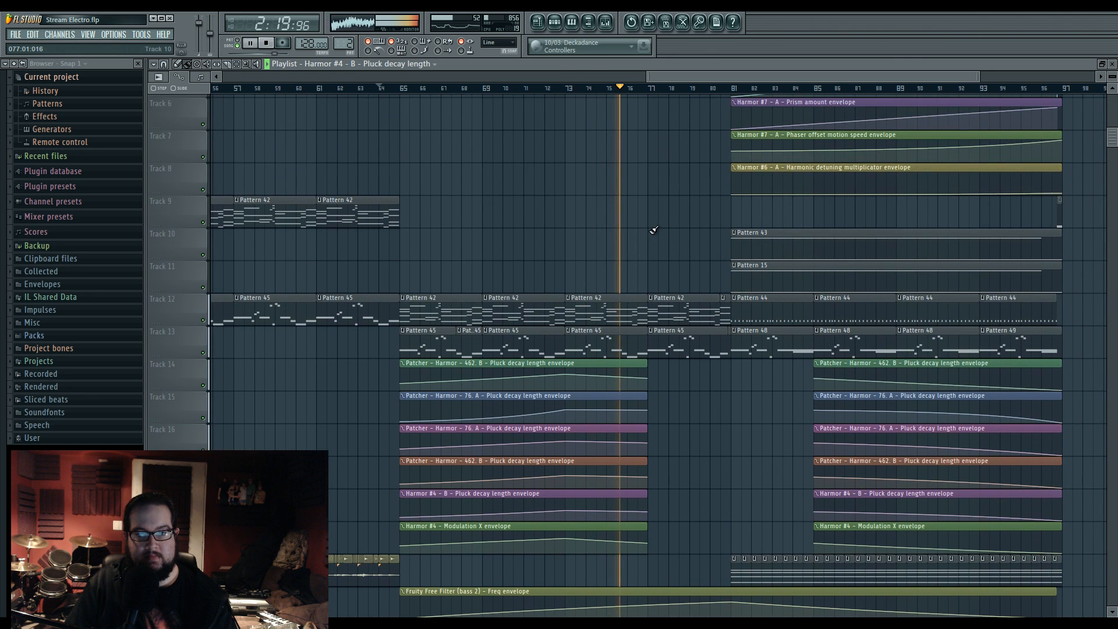
{"action": "scroll", "coordinate": [652, 268], "scroll_direction": "up", "scroll_amount": 1}
{"action": "key", "text": "space"}
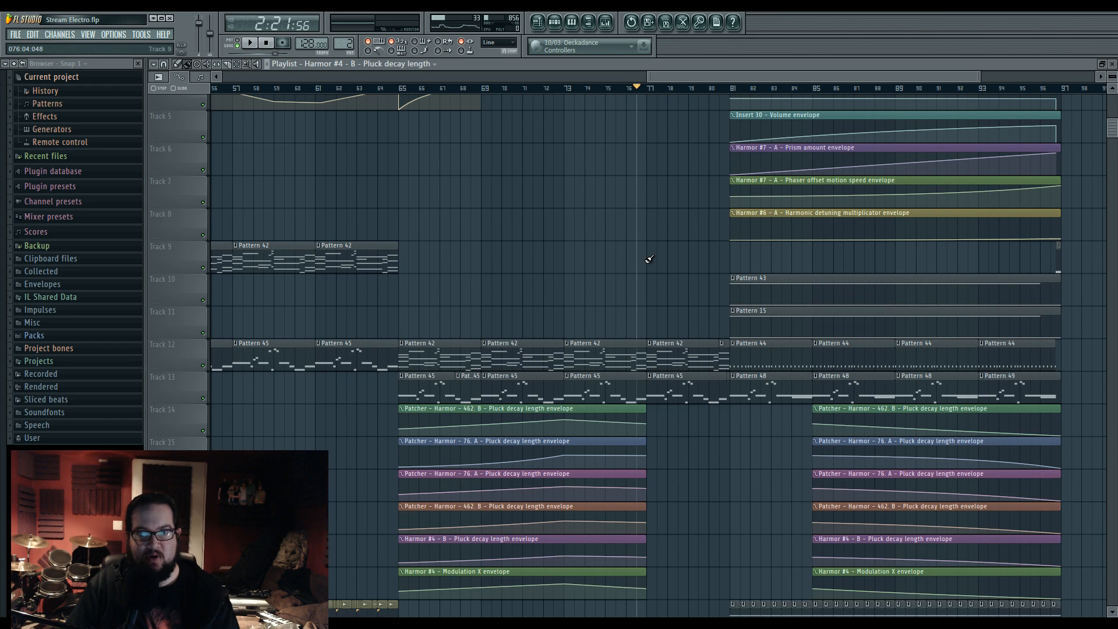
{"action": "scroll", "coordinate": [576, 221], "scroll_direction": "right", "scroll_amount": 6}
{"action": "scroll", "coordinate": [455, 169], "scroll_direction": "up", "scroll_amount": 1}
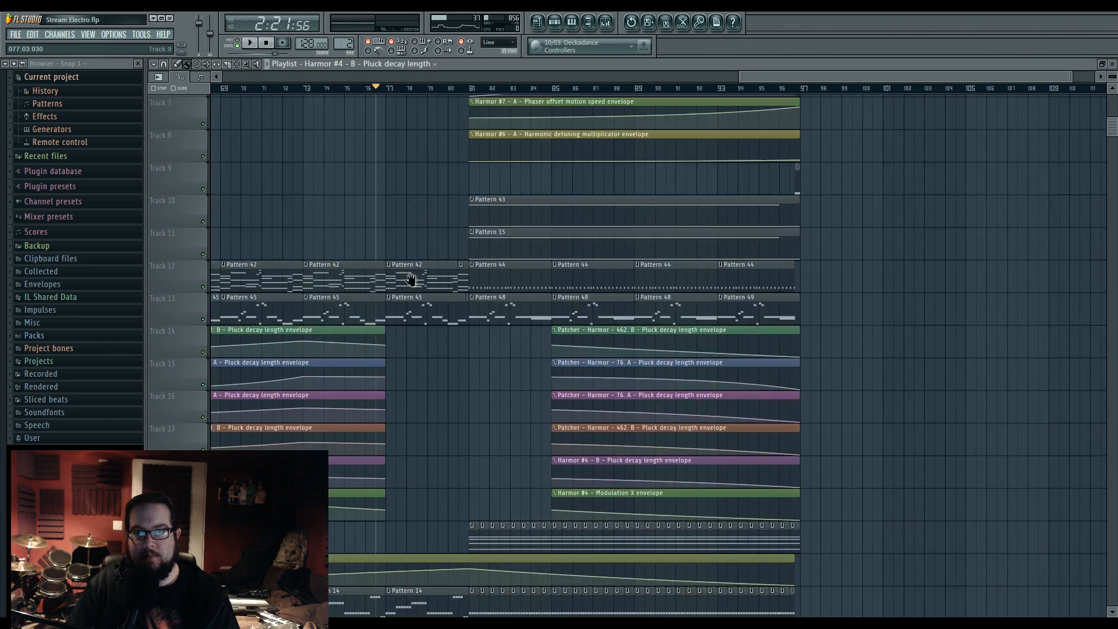
Step: Make the long-note clip on Track 10 at bar 81 unique and move its Harmor #7 note down two octaves to D4
{"action": "scroll", "coordinate": [586, 262], "scroll_direction": "down", "scroll_amount": 3}
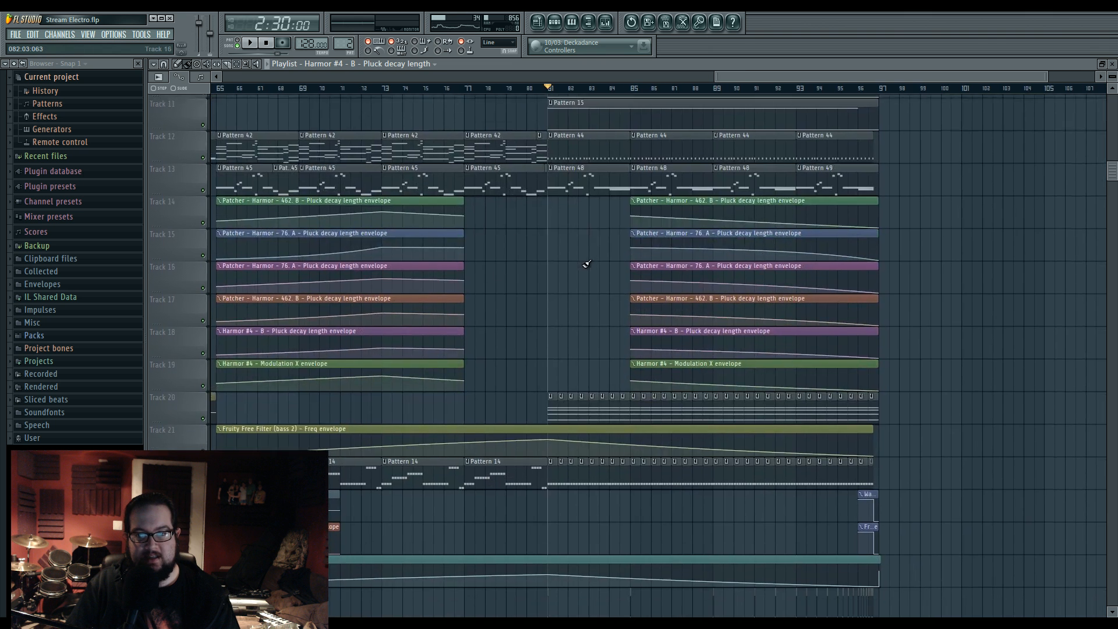
{"action": "scroll", "coordinate": [571, 170], "scroll_direction": "left", "scroll_amount": 2}
{"action": "scroll", "coordinate": [541, 262], "scroll_direction": "up", "scroll_amount": 1}
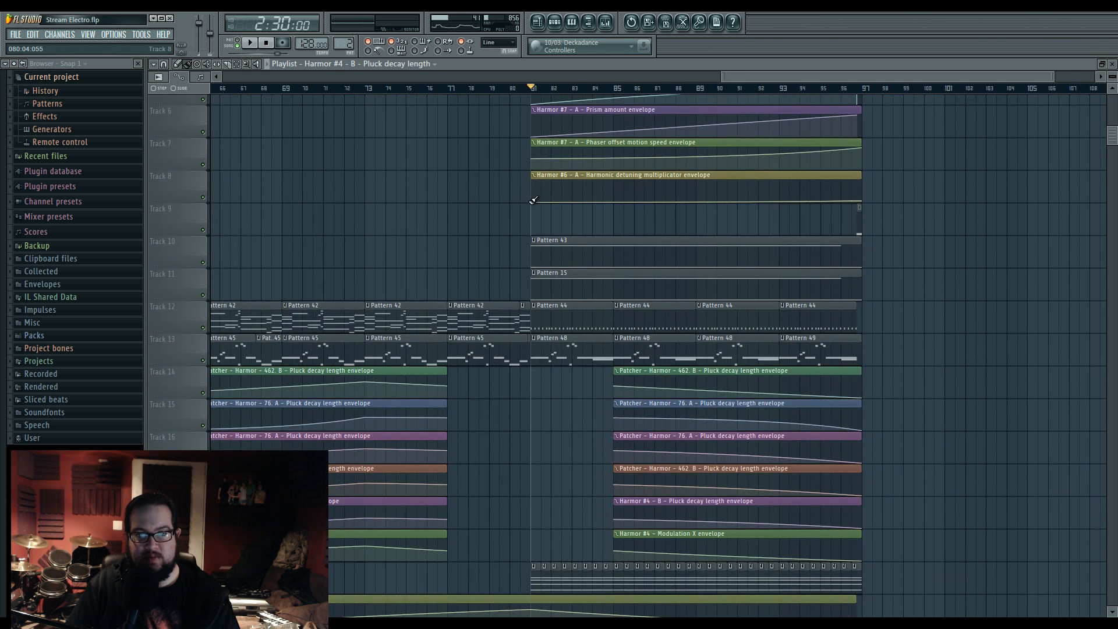
{"action": "left_click", "coordinate": [533, 241]}
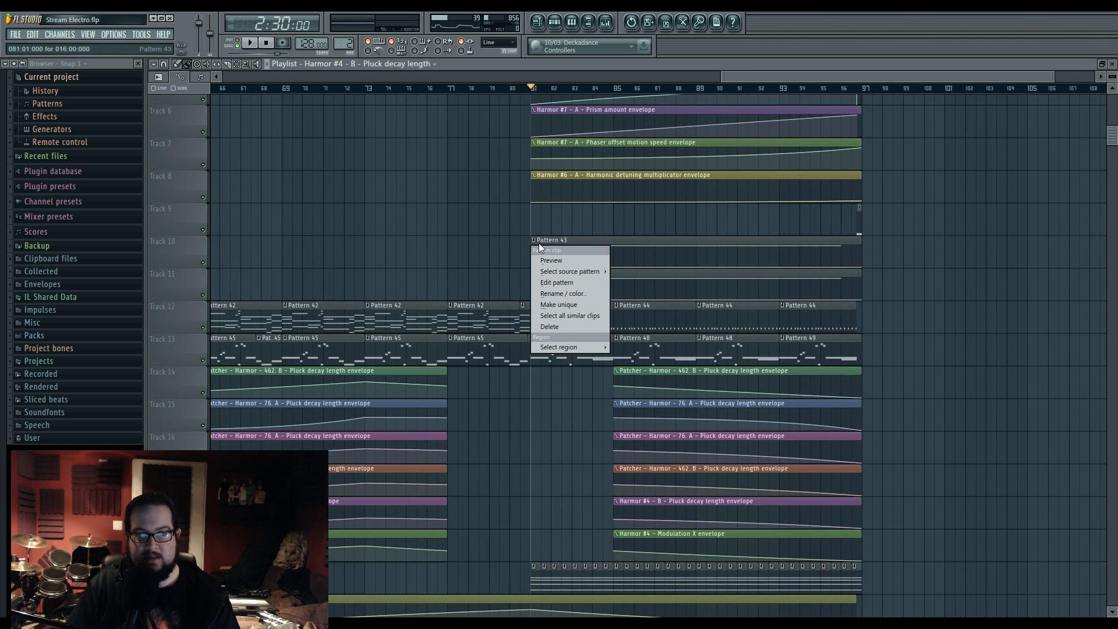
{"action": "left_click", "coordinate": [585, 304]}
{"action": "double_click", "coordinate": [571, 244]}
{"action": "scroll", "coordinate": [436, 312], "scroll_direction": "up", "scroll_amount": 3}
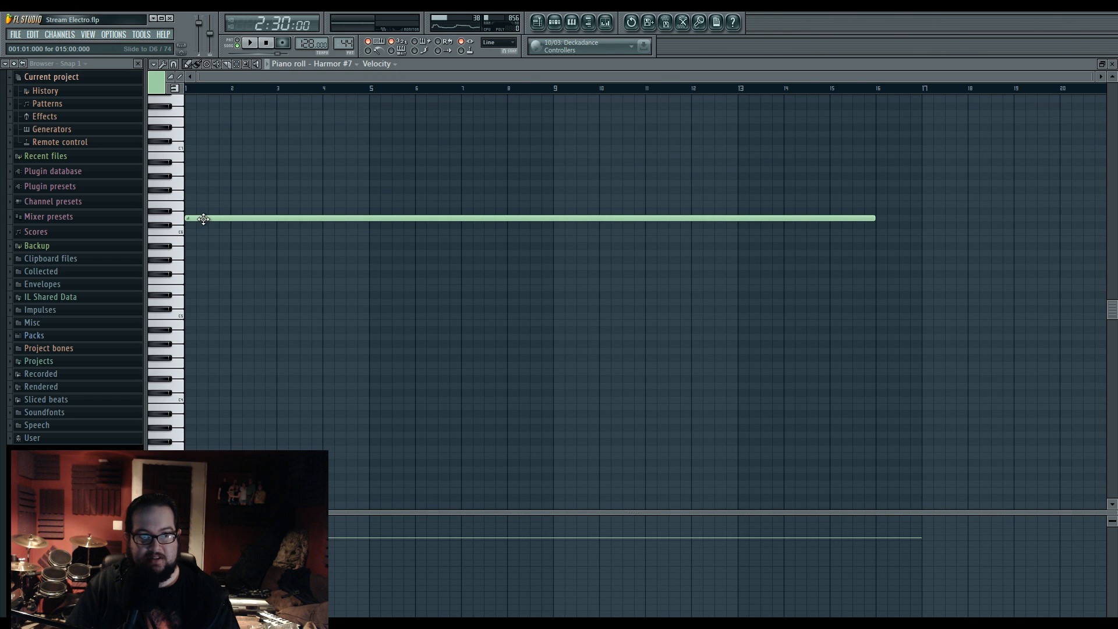
{"action": "left_click_drag", "start_coordinate": [208, 219], "coordinate": [199, 383]}
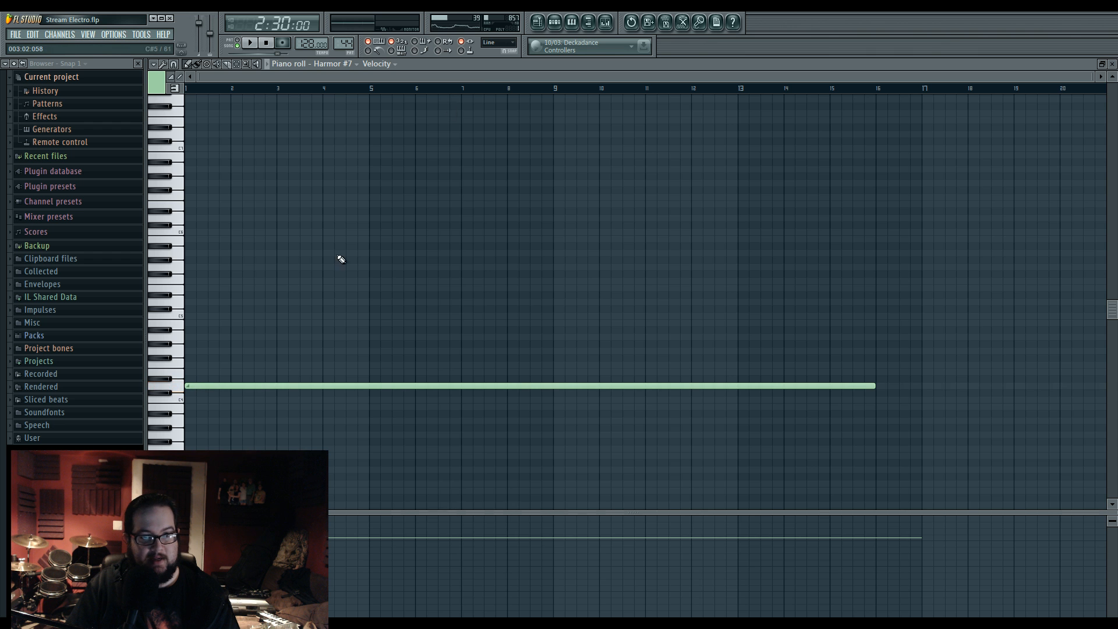
{"action": "left_click", "coordinate": [536, 21]}
{"action": "left_click", "coordinate": [537, 20]}
{"action": "left_click", "coordinate": [536, 20]}
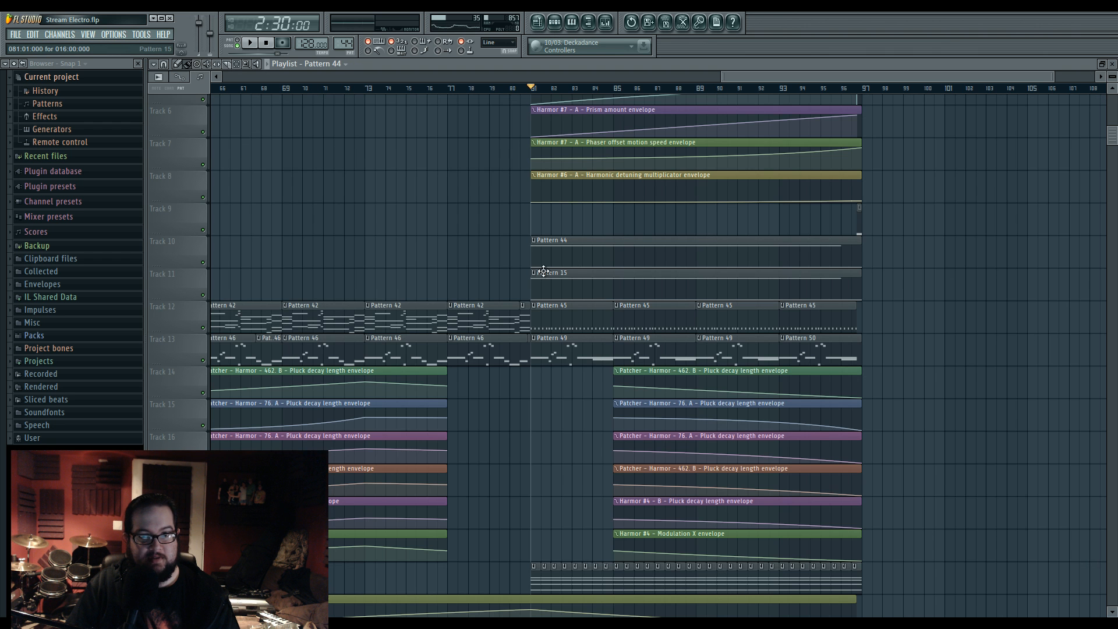
Step: Make Track 11's clip at bar 81 unique, shorten its note to 12 bars and add a D#6 note from bar 13
{"action": "left_click", "coordinate": [536, 277]}
{"action": "left_click", "coordinate": [575, 336]}
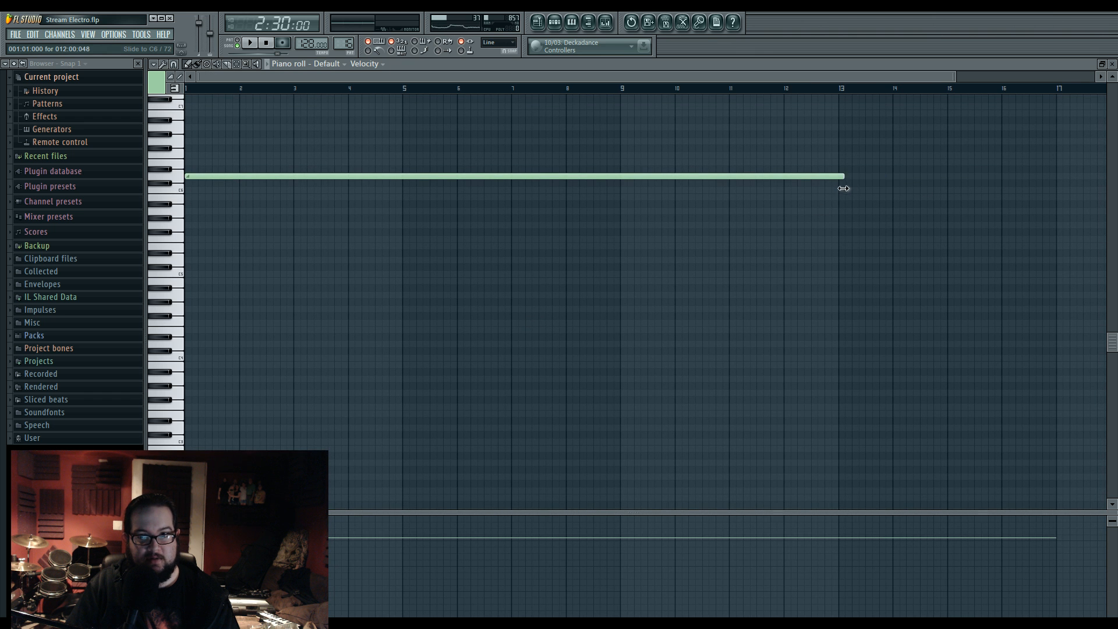
{"action": "left_click", "coordinate": [844, 177]}
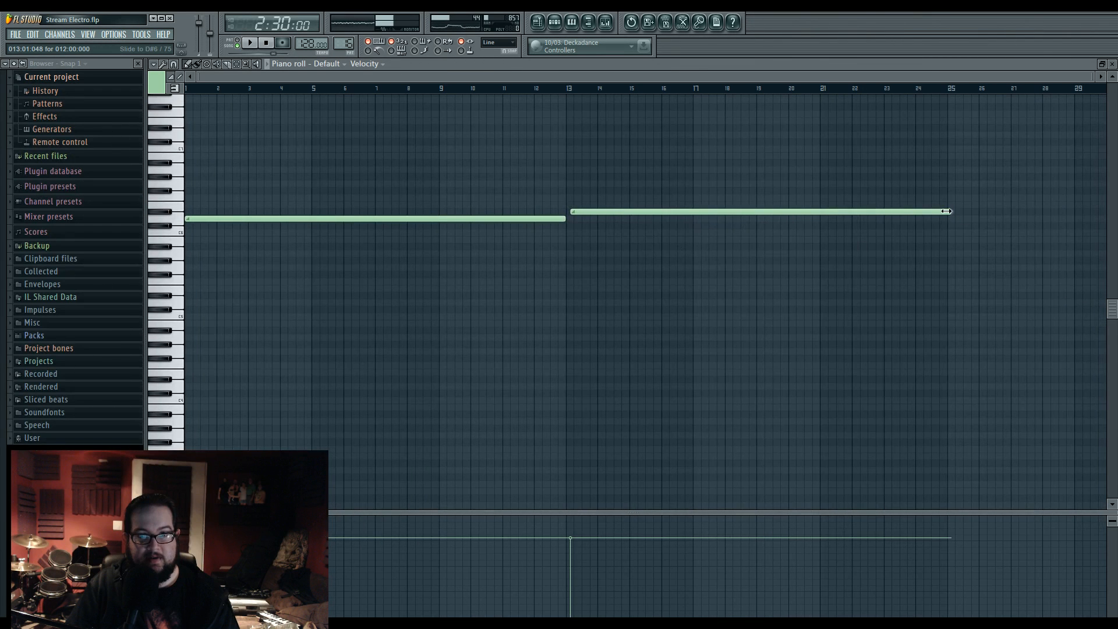
{"action": "left_click", "coordinate": [571, 22]}
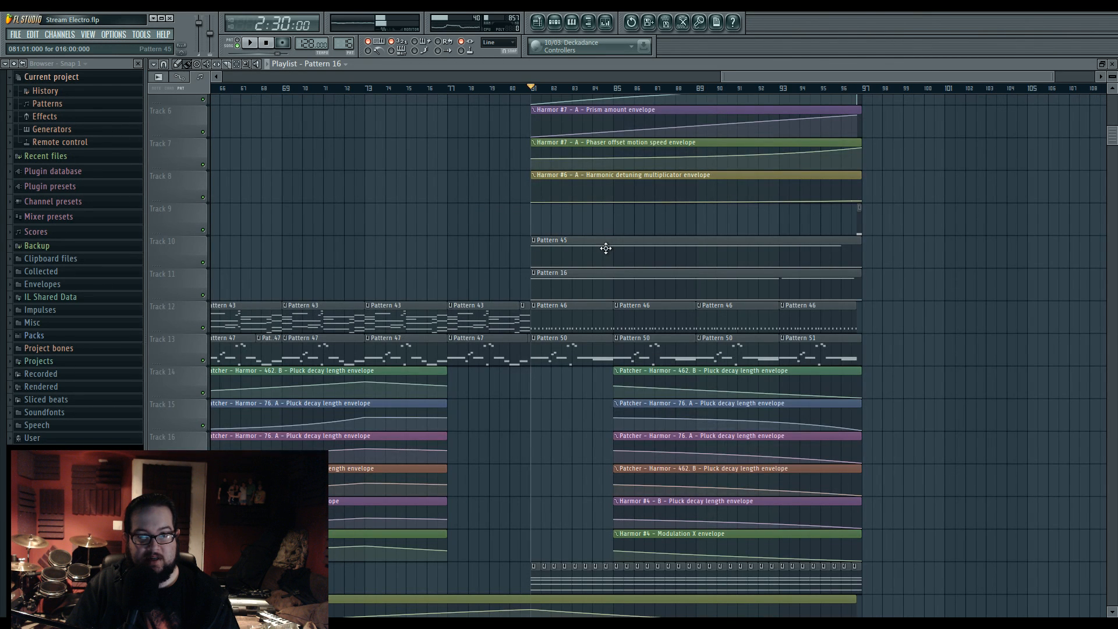
Step: Play the Harmor #6 pattern on Track 12 at bar 81 and set the mixer volume of Insert 28 to 100%
{"action": "double_click", "coordinate": [555, 320]}
{"action": "left_click", "coordinate": [538, 22]}
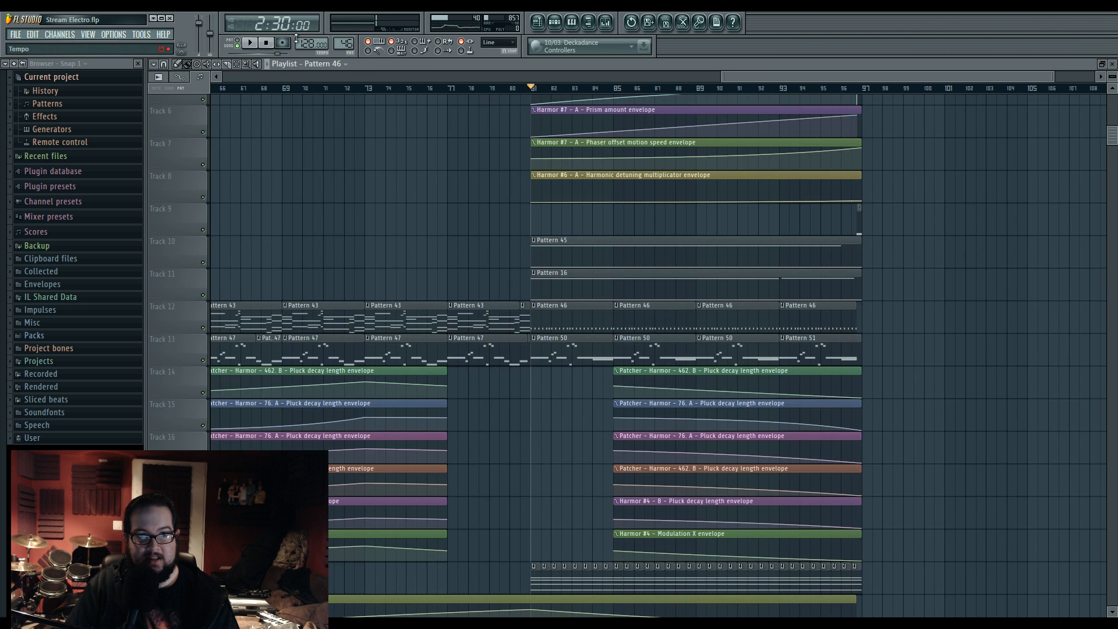
{"action": "double_click", "coordinate": [584, 319]}
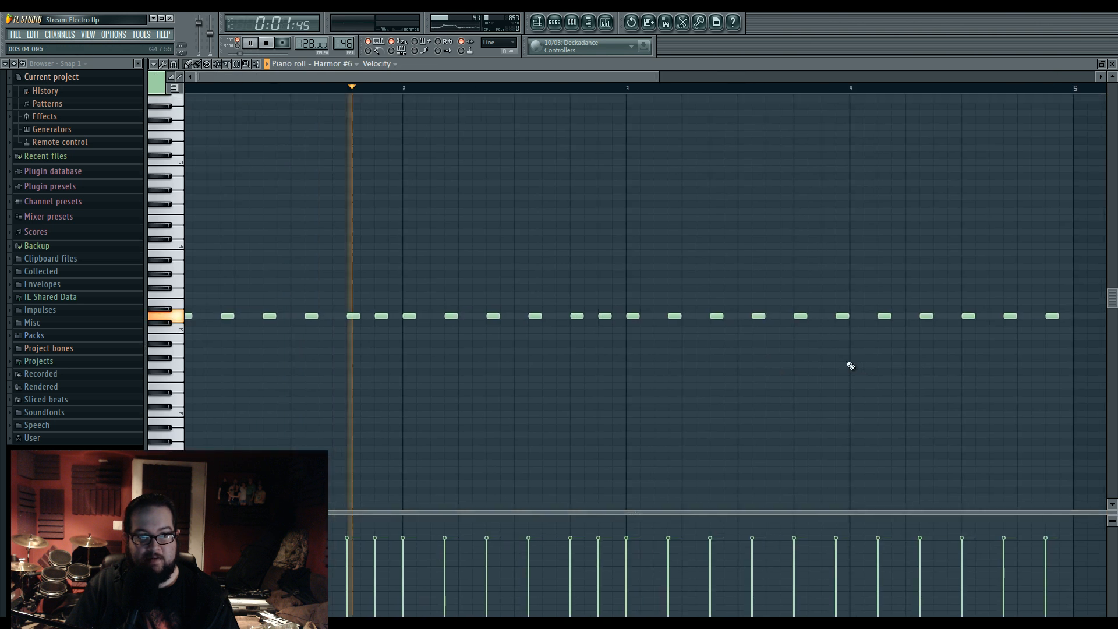
{"action": "left_click", "coordinate": [614, 28]}
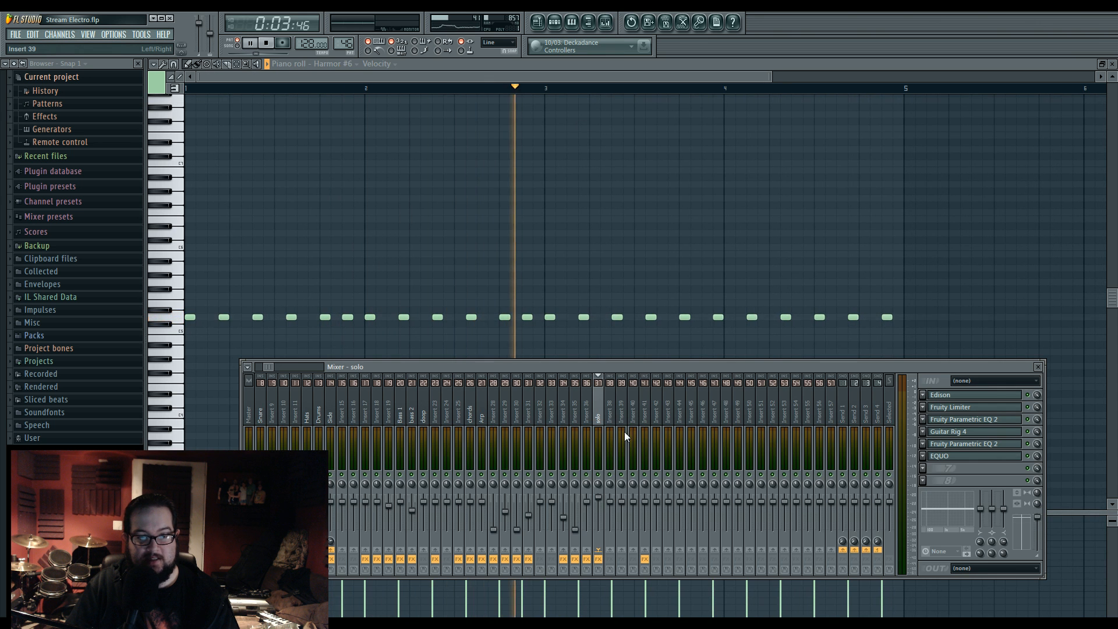
{"action": "key", "text": "F6"}
{"action": "left_click", "coordinate": [595, 328]}
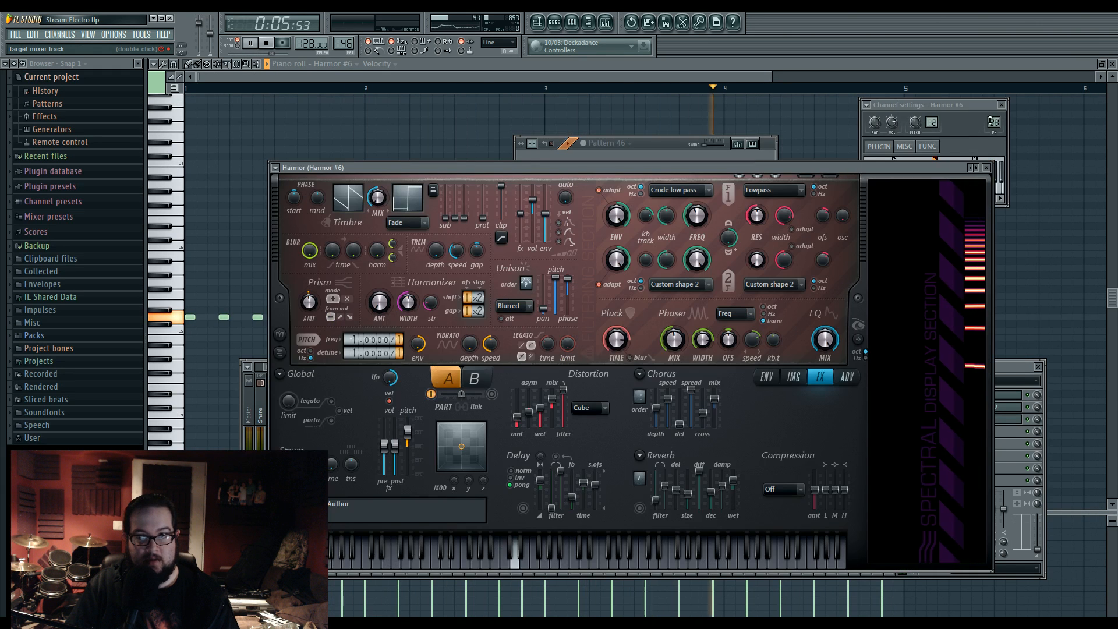
{"action": "left_click_drag", "start_coordinate": [493, 529], "coordinate": [497, 507]}
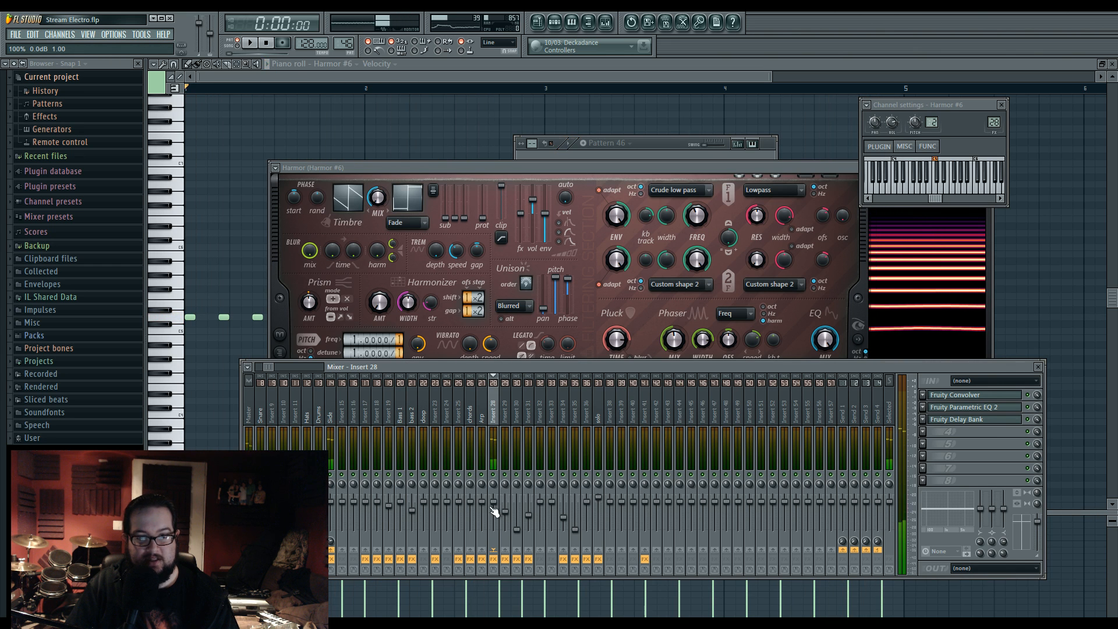
Step: Play the build-up from bar 81 to bar 96 and listen to the changed notes and level
{"action": "left_click", "coordinate": [537, 22]}
{"action": "key", "text": "space"}
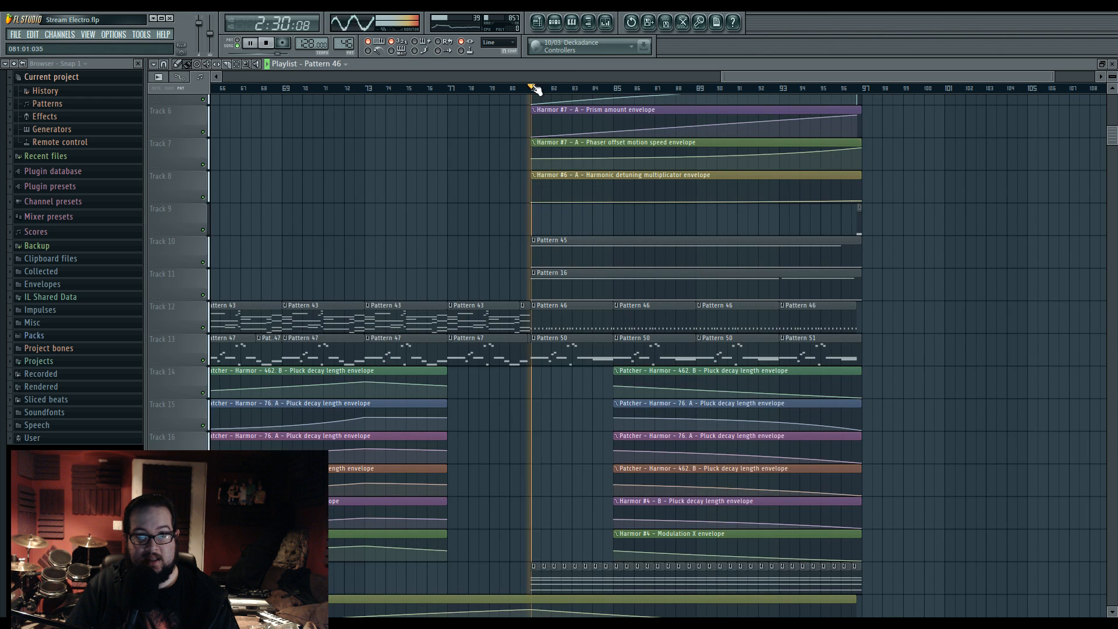
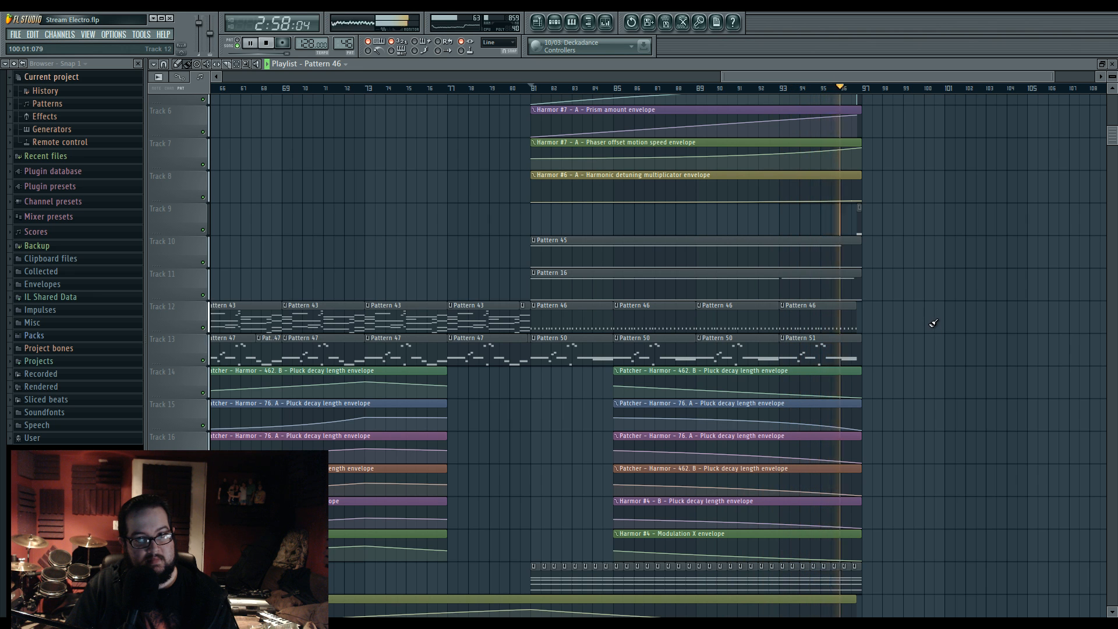
{"action": "scroll", "coordinate": [935, 326], "scroll_direction": "up", "scroll_amount": 5}
{"action": "key", "text": "space"}
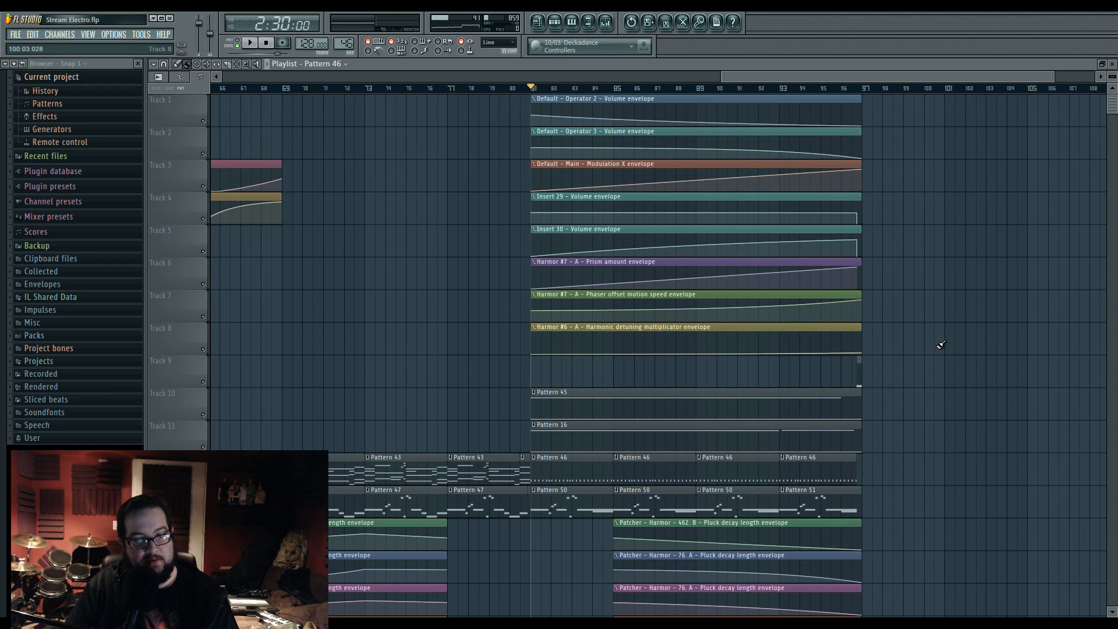
Step: Look over the whole arrangement, trace bars 49 to 69 with the playhead and briefly play the song's opening
{"action": "scroll", "coordinate": [941, 344], "scroll_direction": "down", "scroll_amount": 4}
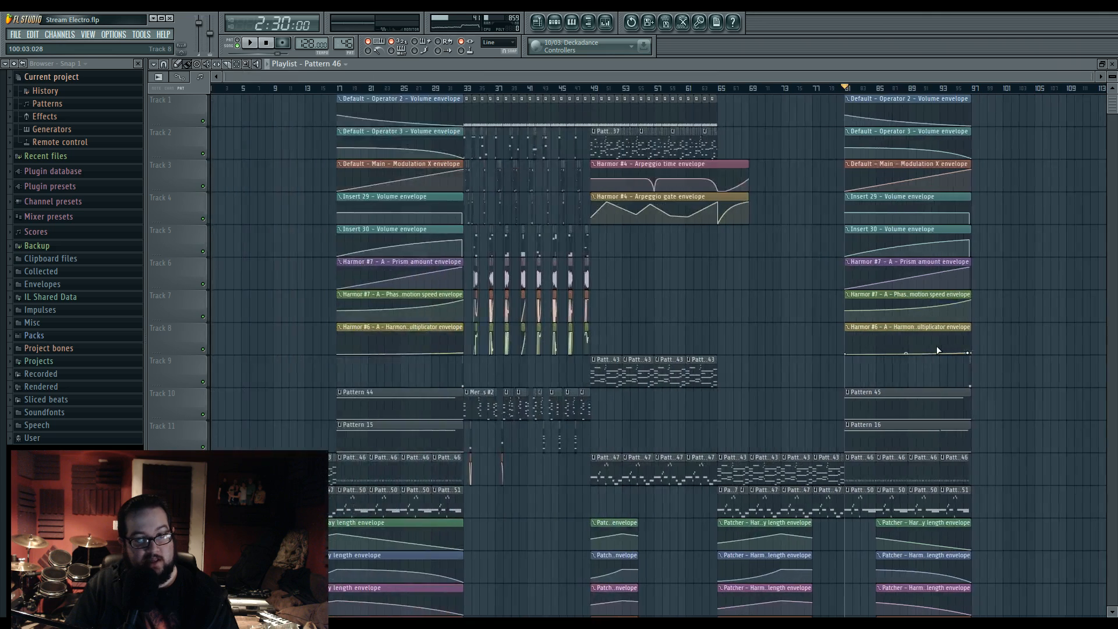
{"action": "scroll", "coordinate": [937, 345], "scroll_direction": "down", "scroll_amount": 4}
{"action": "scroll", "coordinate": [926, 370], "scroll_direction": "down", "scroll_amount": 7}
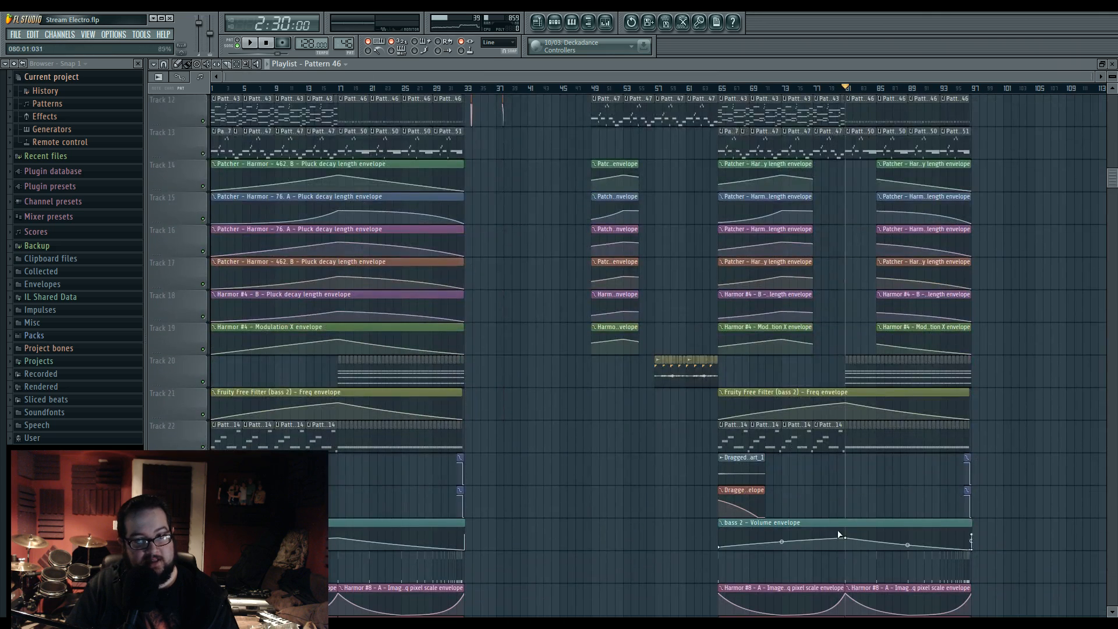
{"action": "scroll", "coordinate": [835, 491], "scroll_direction": "up", "scroll_amount": 4}
{"action": "scroll", "coordinate": [835, 490], "scroll_direction": "up", "scroll_amount": 5}
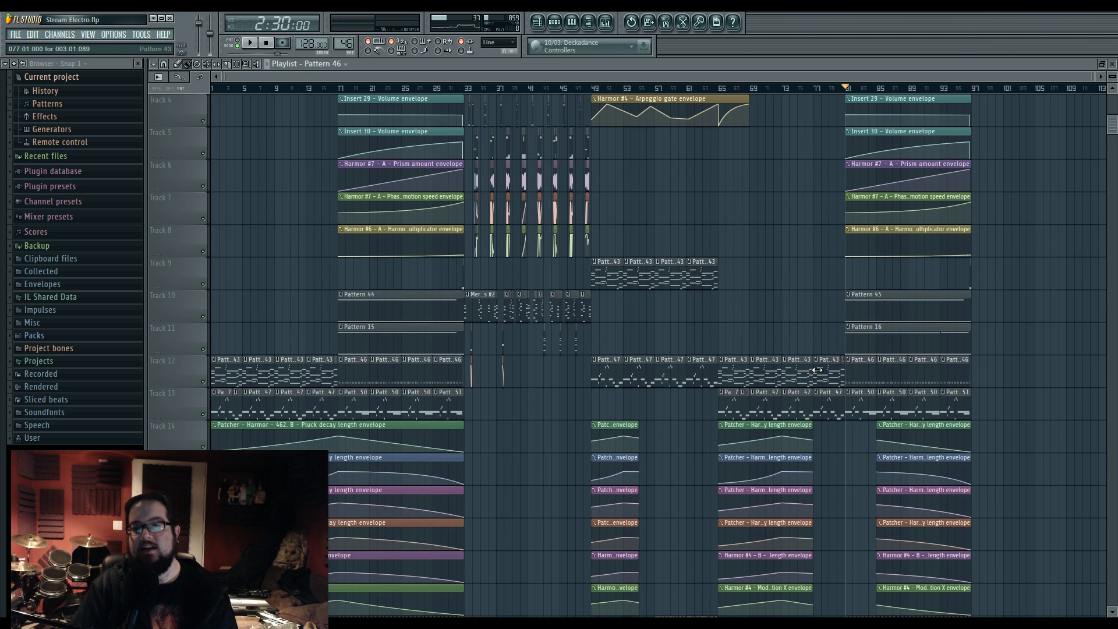
{"action": "mouse_move", "coordinate": [647, 87]}
{"action": "left_mouse_down"}
{"action": "mouse_move", "coordinate": [597, 91]}
{"action": "mouse_move", "coordinate": [773, 100]}
{"action": "mouse_move", "coordinate": [473, 110]}
{"action": "mouse_move", "coordinate": [607, 102]}
{"action": "mouse_move", "coordinate": [598, 103]}
{"action": "left_mouse_up"}
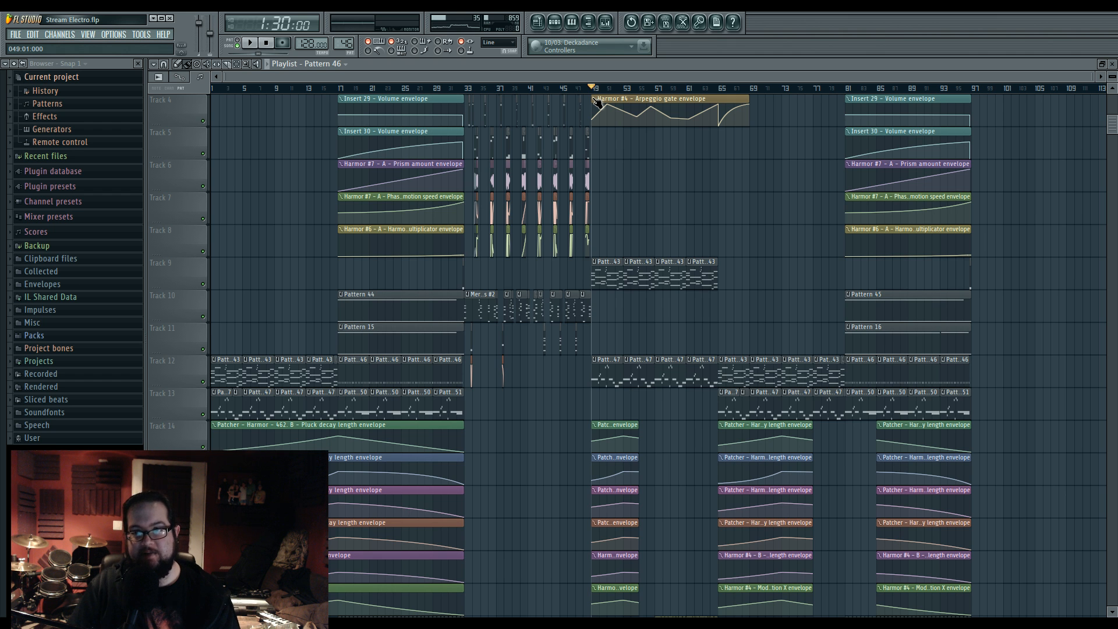
{"action": "mouse_move", "coordinate": [598, 104]}
{"action": "left_mouse_down"}
{"action": "mouse_move", "coordinate": [892, 109]}
{"action": "mouse_move", "coordinate": [741, 108]}
{"action": "mouse_move", "coordinate": [751, 110]}
{"action": "left_mouse_up"}
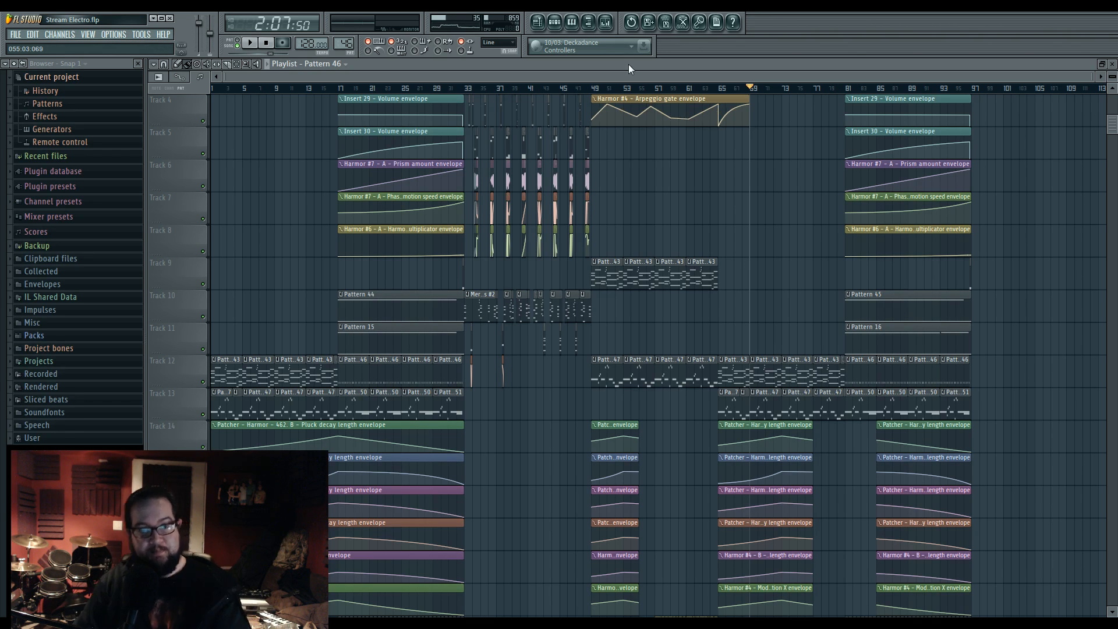
{"action": "left_click_drag", "start_coordinate": [239, 88], "coordinate": [169, 89]}
{"action": "key", "text": "space"}
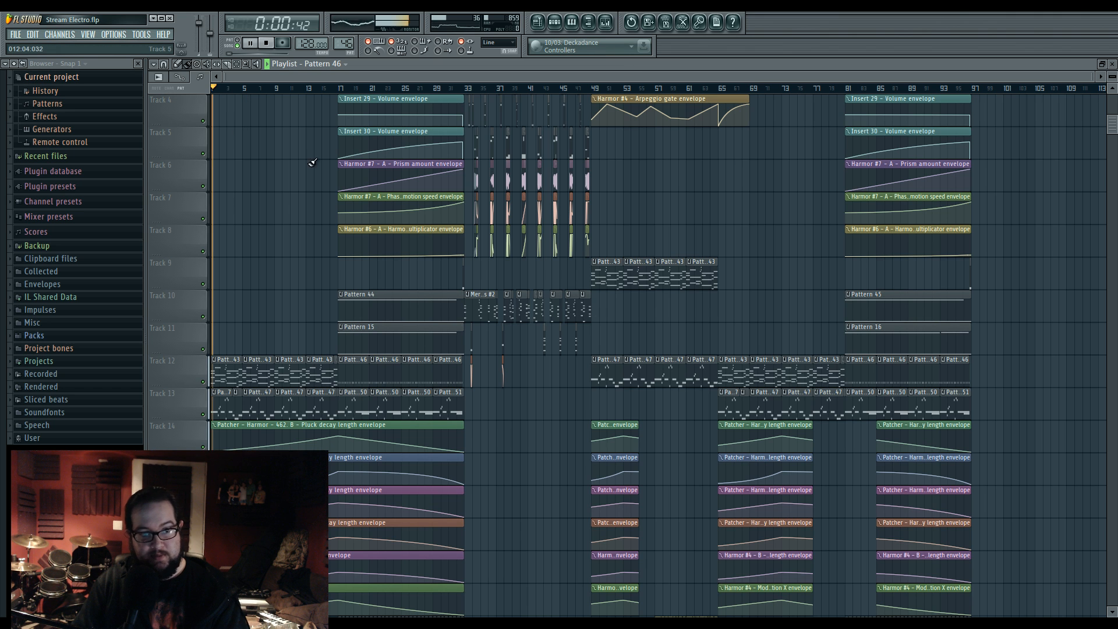
{"action": "key", "text": "space"}
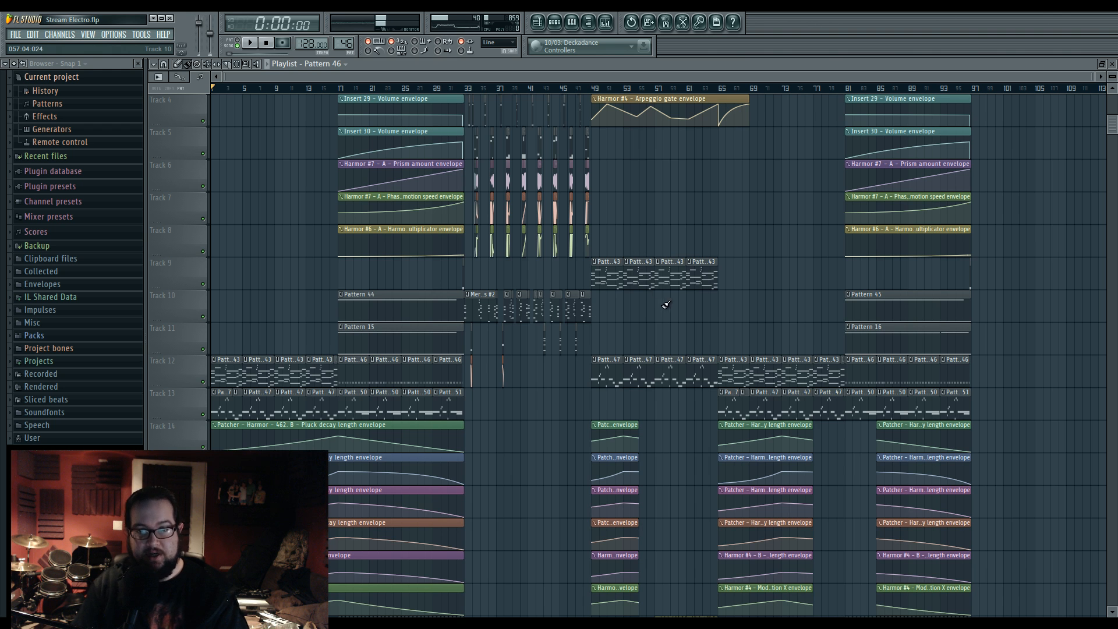
Step: Copy all clips in bars 33 to 65 and place the copies to start at bar 97
{"action": "scroll", "coordinate": [666, 304], "scroll_direction": "up", "scroll_amount": 3}
{"action": "left_click_drag", "start_coordinate": [452, 89], "coordinate": [705, 102]}
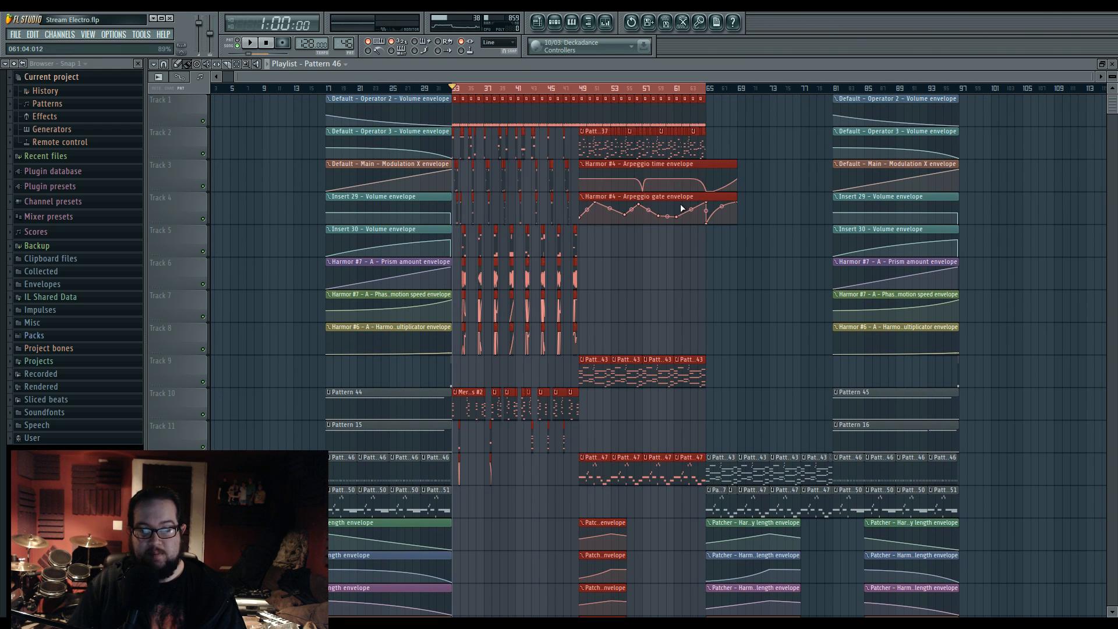
{"action": "scroll", "coordinate": [681, 208], "scroll_direction": "down", "scroll_amount": 5}
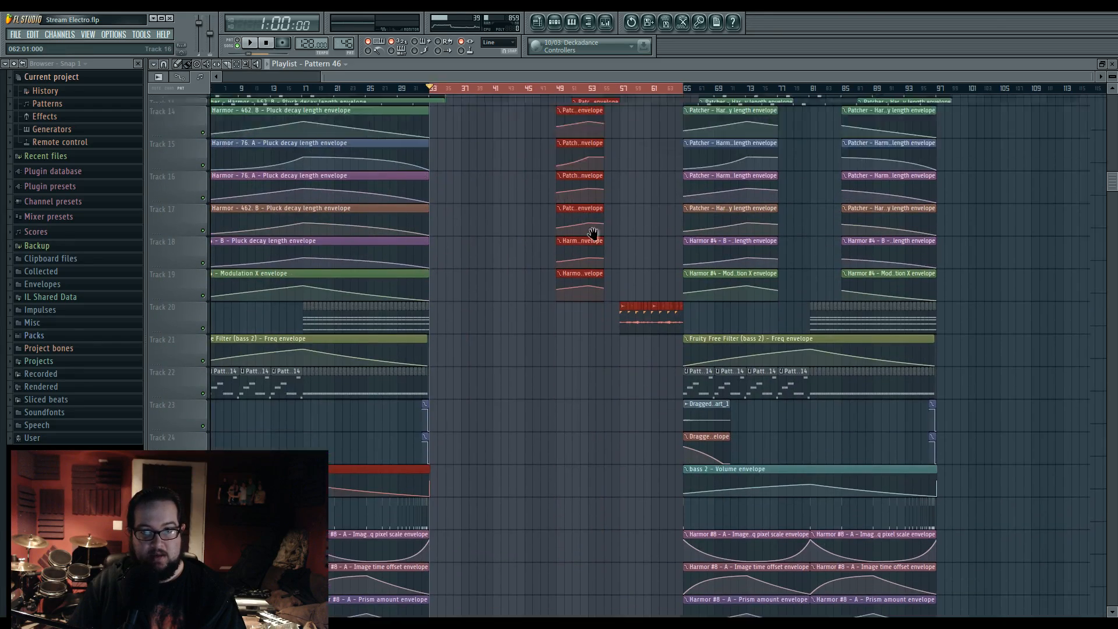
{"action": "scroll", "coordinate": [593, 233], "scroll_direction": "right", "scroll_amount": 10}
{"action": "scroll", "coordinate": [553, 250], "scroll_direction": "up", "scroll_amount": 5}
{"action": "scroll", "coordinate": [516, 271], "scroll_direction": "up", "scroll_amount": 5}
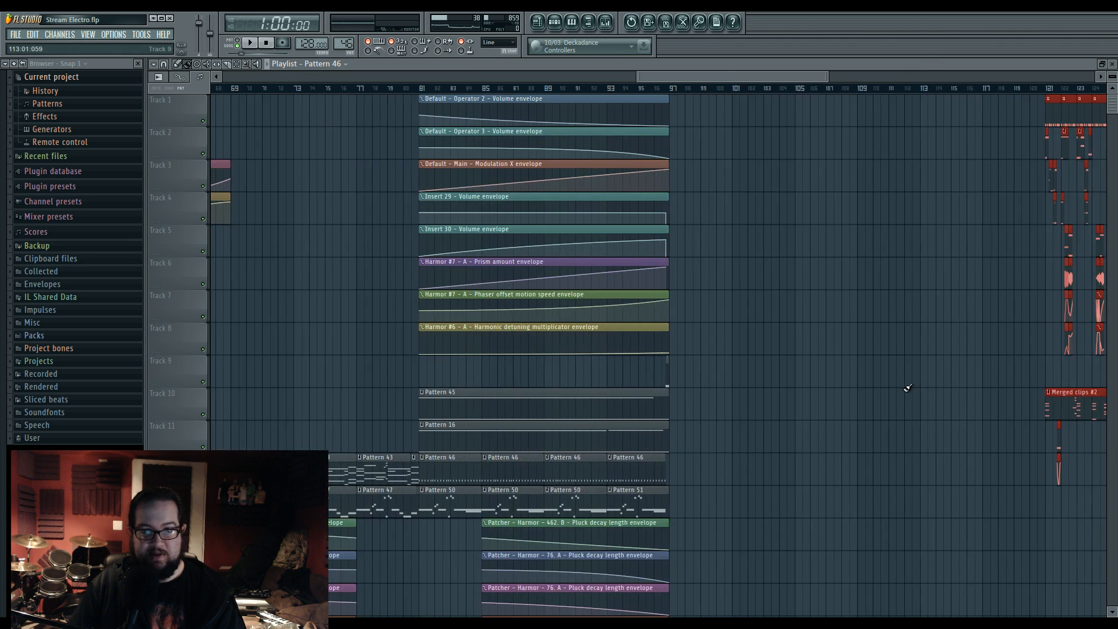
{"action": "scroll", "coordinate": [903, 382], "scroll_direction": "up", "scroll_amount": 2}
{"action": "scroll", "coordinate": [902, 381], "scroll_direction": "down", "scroll_amount": 5}
{"action": "left_click_drag", "start_coordinate": [766, 126], "coordinate": [744, 127]}
{"action": "scroll", "coordinate": [756, 233], "scroll_direction": "right", "scroll_amount": 3}
{"action": "left_click", "coordinate": [794, 304]}
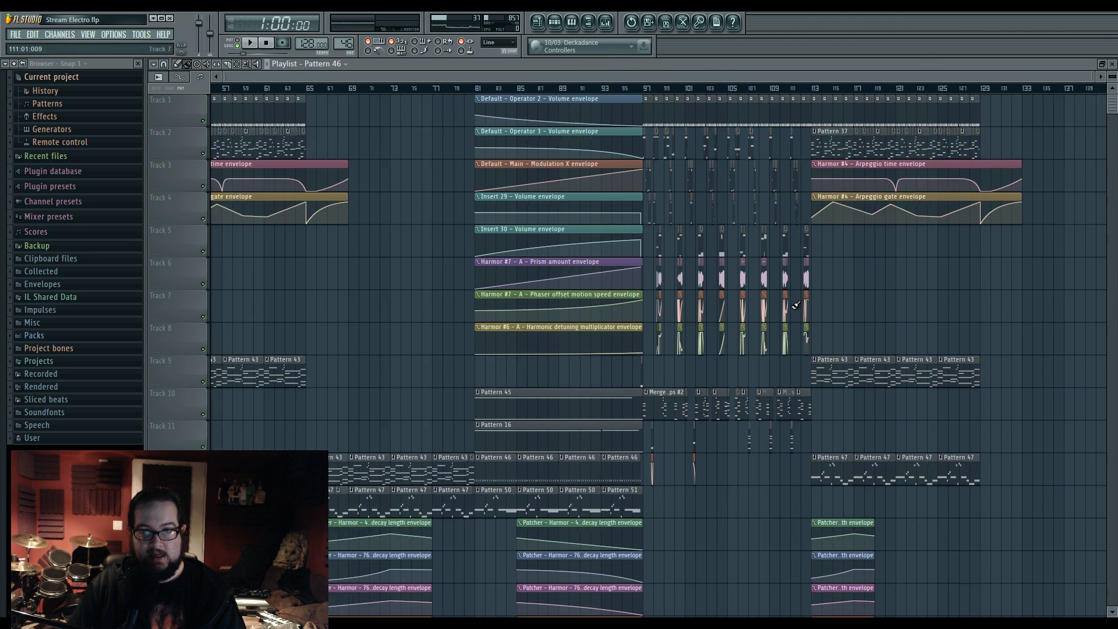
Step: Copy all clips in bars 65 to 81 and place the copies to start at bar 129
{"action": "scroll", "coordinate": [795, 303], "scroll_direction": "down", "scroll_amount": 5}
{"action": "scroll", "coordinate": [793, 310], "scroll_direction": "down", "scroll_amount": 8}
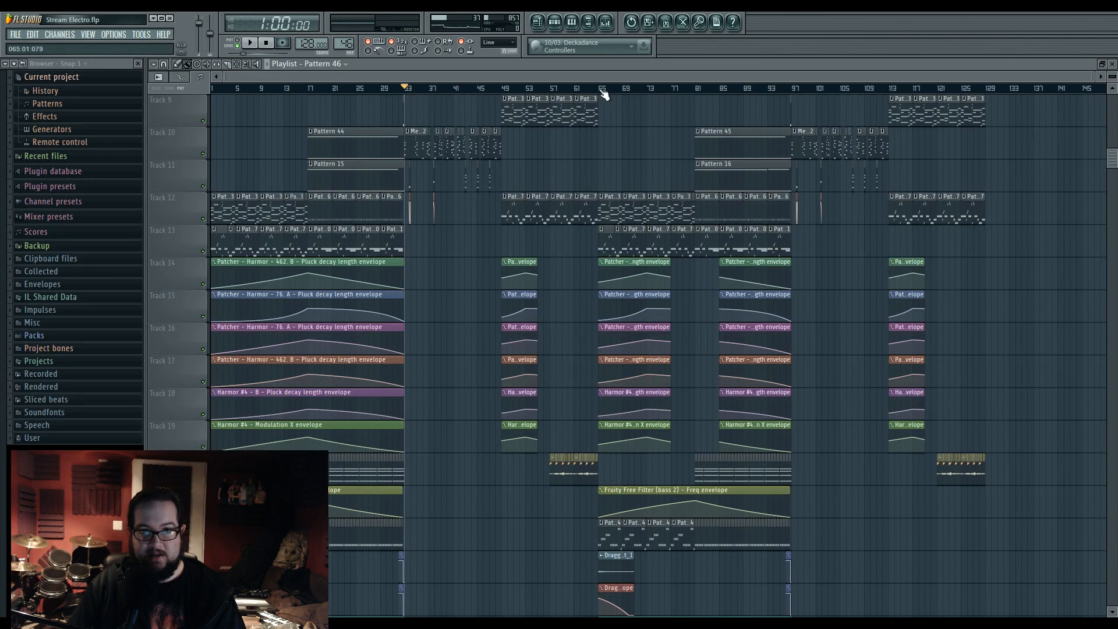
{"action": "left_click_drag", "start_coordinate": [601, 90], "coordinate": [635, 93]}
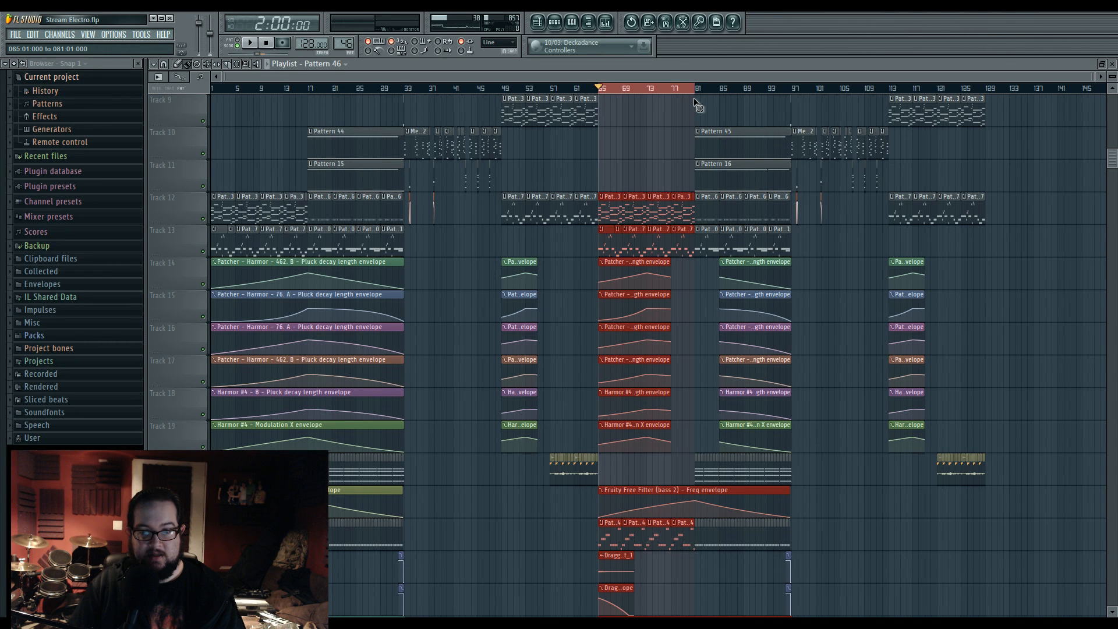
{"action": "left_click_drag", "start_coordinate": [610, 205], "coordinate": [597, 265]}
{"action": "scroll", "coordinate": [815, 292], "scroll_direction": "down", "scroll_amount": 4}
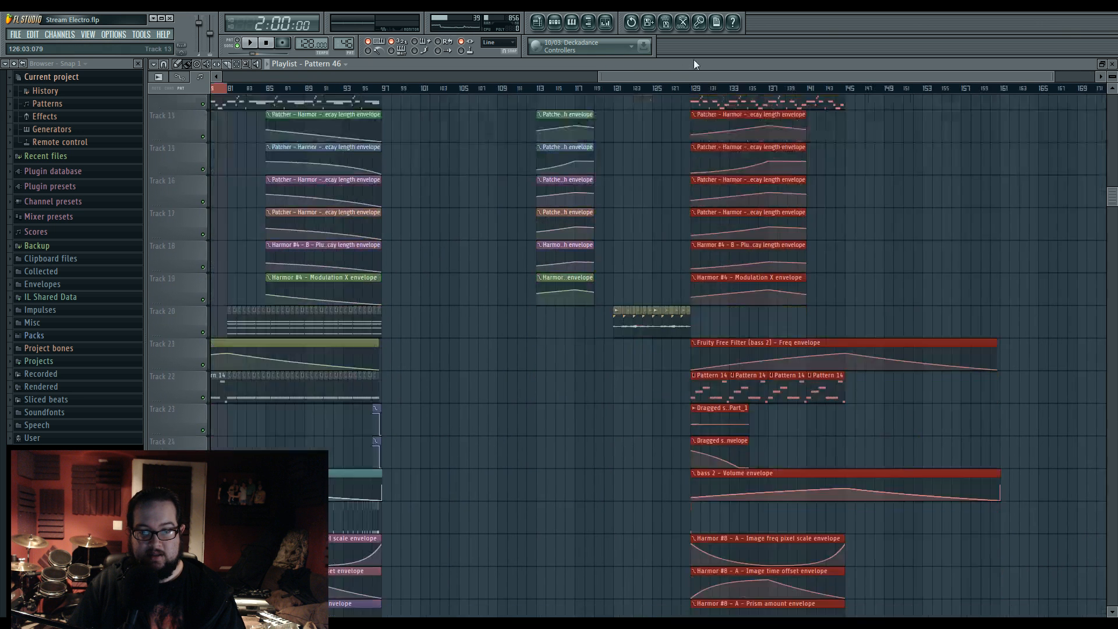
{"action": "left_click", "coordinate": [939, 217]}
Step: Slice the copied bass 2 filter and volume envelopes on Tracks 21 and 25 at bar 145 and delete the parts beyond it
{"action": "scroll", "coordinate": [940, 216], "scroll_direction": "down", "scroll_amount": 2}
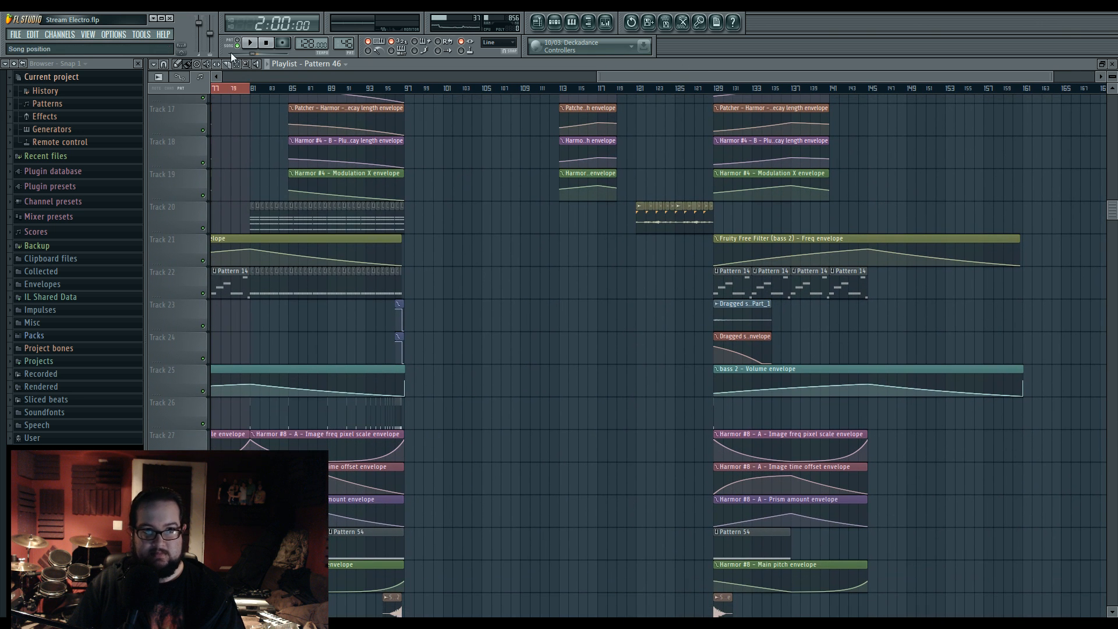
{"action": "left_click_drag", "start_coordinate": [870, 289], "coordinate": [875, 463]}
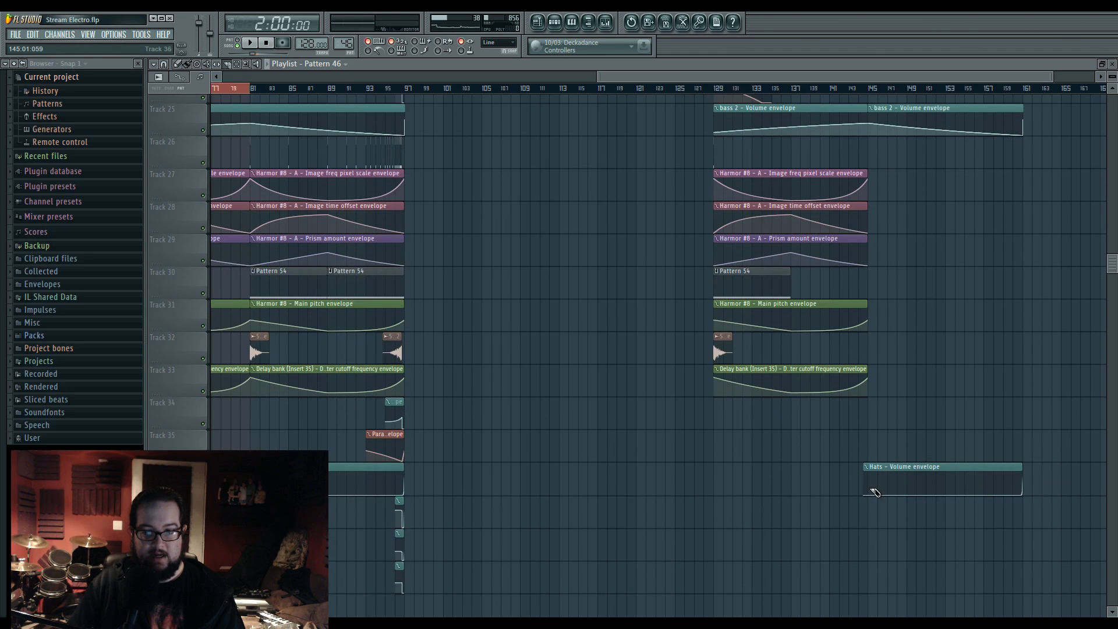
{"action": "scroll", "coordinate": [933, 436], "scroll_direction": "up", "scroll_amount": 4}
{"action": "scroll", "coordinate": [978, 199], "scroll_direction": "down", "scroll_amount": 5}
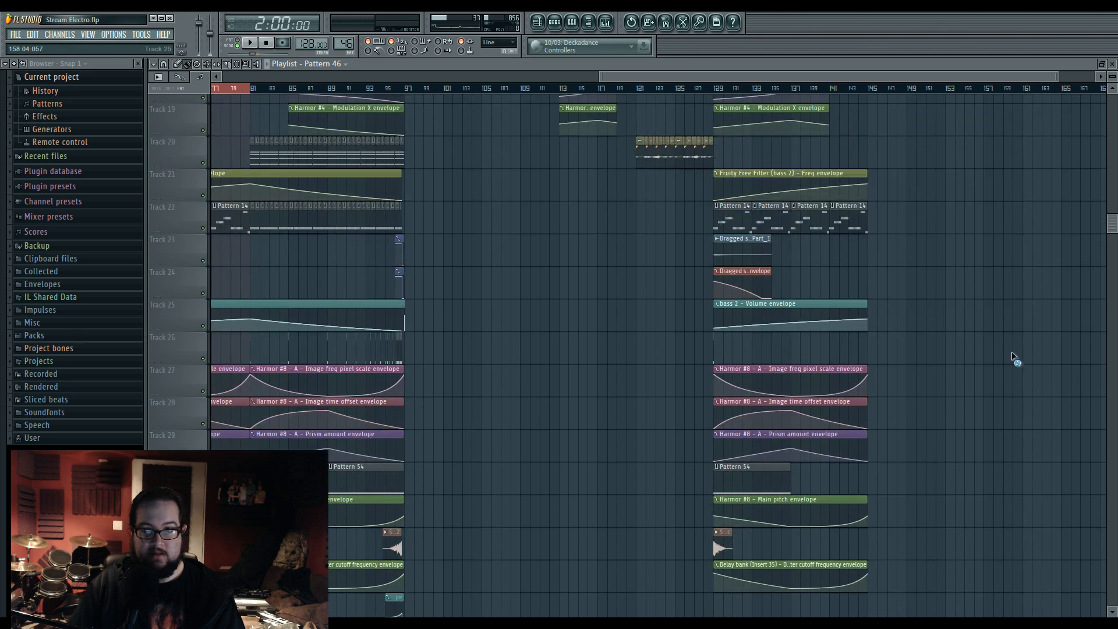
{"action": "scroll", "coordinate": [969, 476], "scroll_direction": "down", "scroll_amount": 3}
{"action": "scroll", "coordinate": [885, 482], "scroll_direction": "up", "scroll_amount": 5}
{"action": "scroll", "coordinate": [889, 483], "scroll_direction": "up", "scroll_amount": 2}
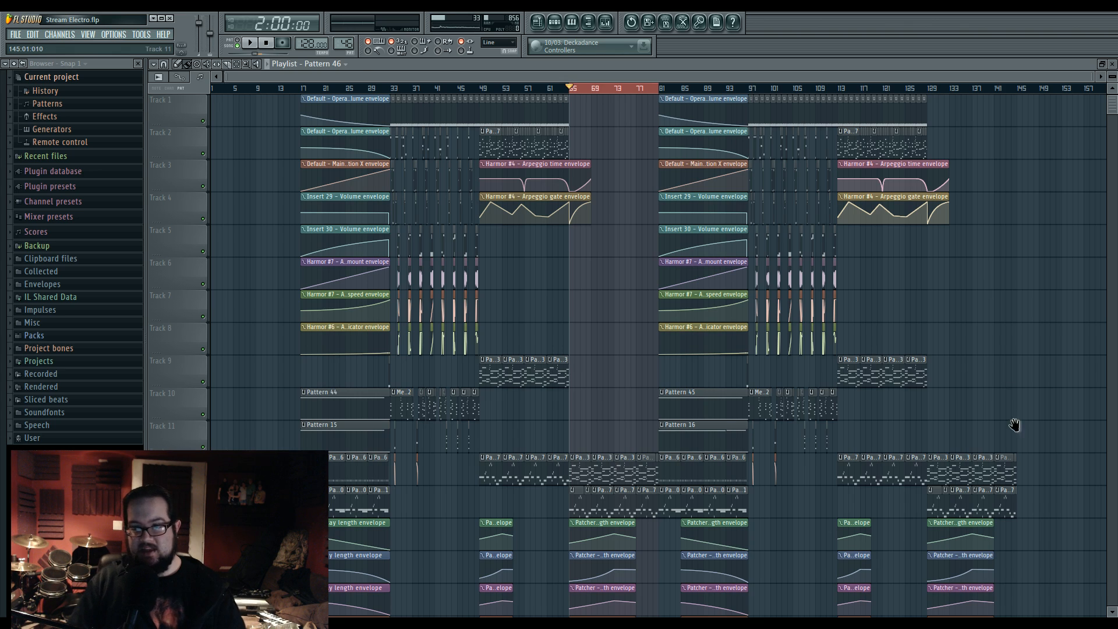
Step: Review the extended arrangement around bars 81 to 145, with the playhead placed at bar 97
{"action": "scroll", "coordinate": [1012, 424], "scroll_direction": "down", "scroll_amount": 6}
{"action": "scroll", "coordinate": [739, 521], "scroll_direction": "up", "scroll_amount": 6}
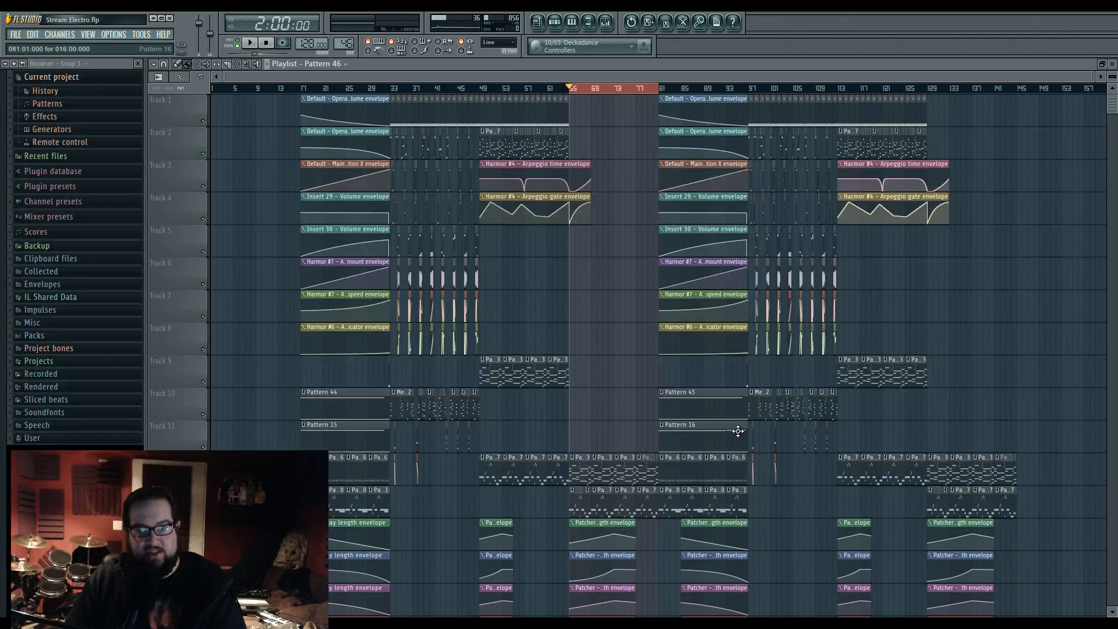
{"action": "left_click_drag", "start_coordinate": [752, 88], "coordinate": [803, 99]}
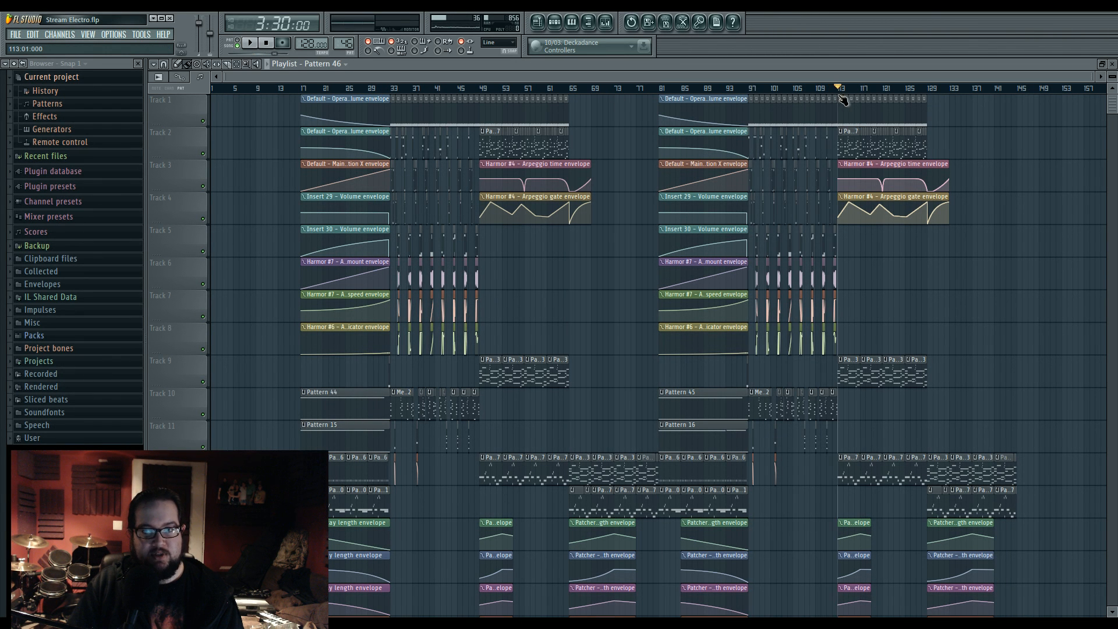
{"action": "scroll", "coordinate": [829, 355], "scroll_direction": "up", "scroll_amount": 1}
{"action": "scroll", "coordinate": [829, 356], "scroll_direction": "up", "scroll_amount": 3}
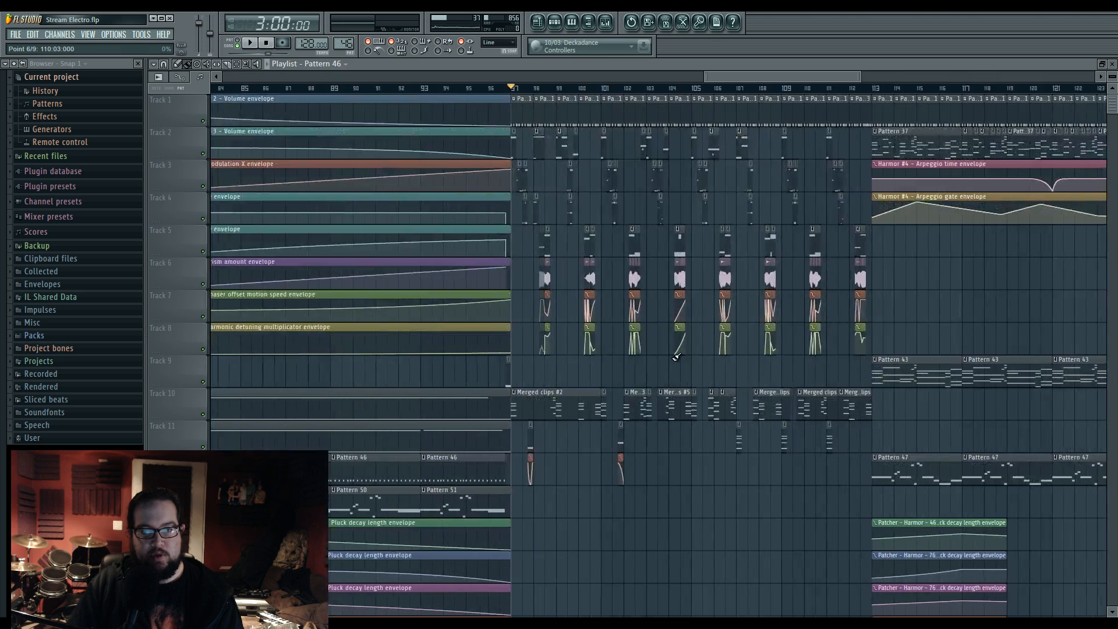
{"action": "scroll", "coordinate": [757, 356], "scroll_direction": "down", "scroll_amount": 2}
{"action": "left_click_drag", "start_coordinate": [676, 357], "coordinate": [644, 420]}
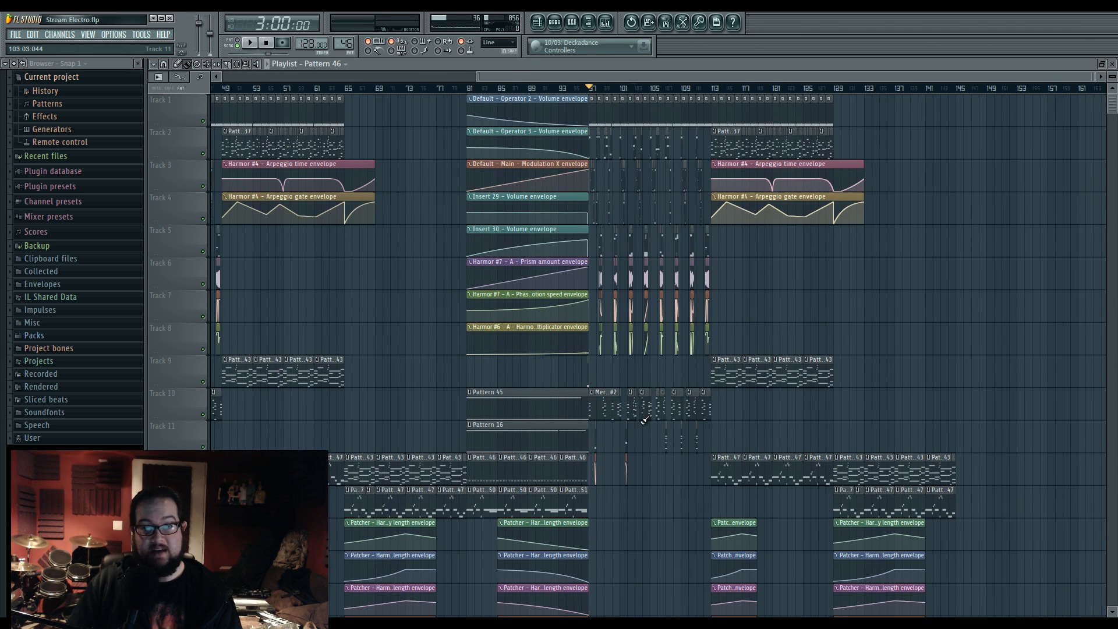
{"action": "scroll", "coordinate": [663, 396], "scroll_direction": "up", "scroll_amount": 6}
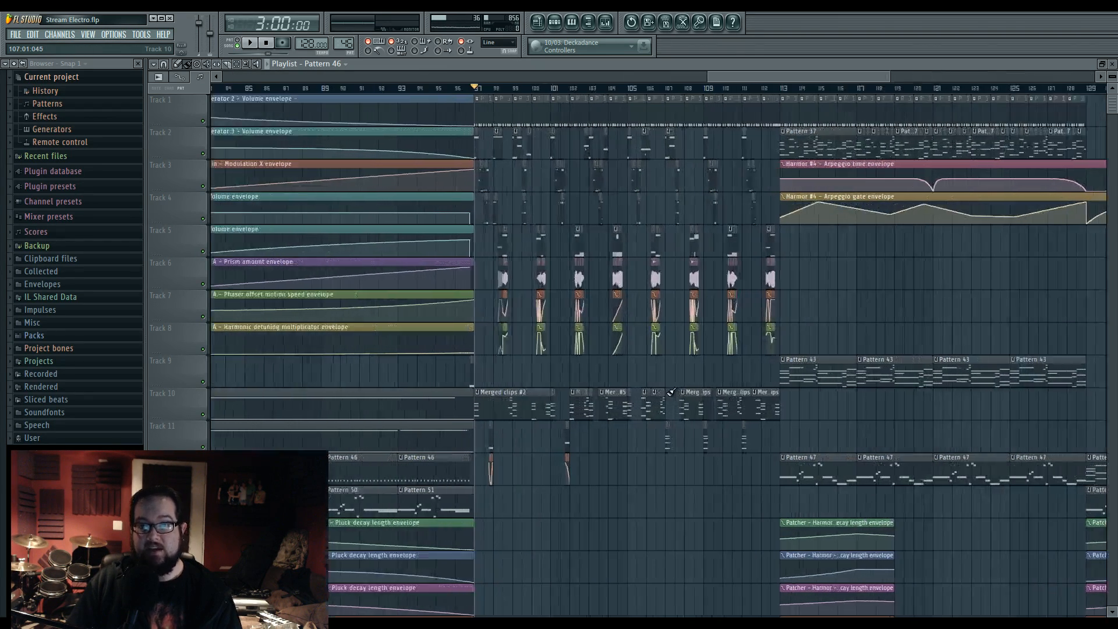
{"action": "scroll", "coordinate": [666, 392], "scroll_direction": "down", "scroll_amount": 4}
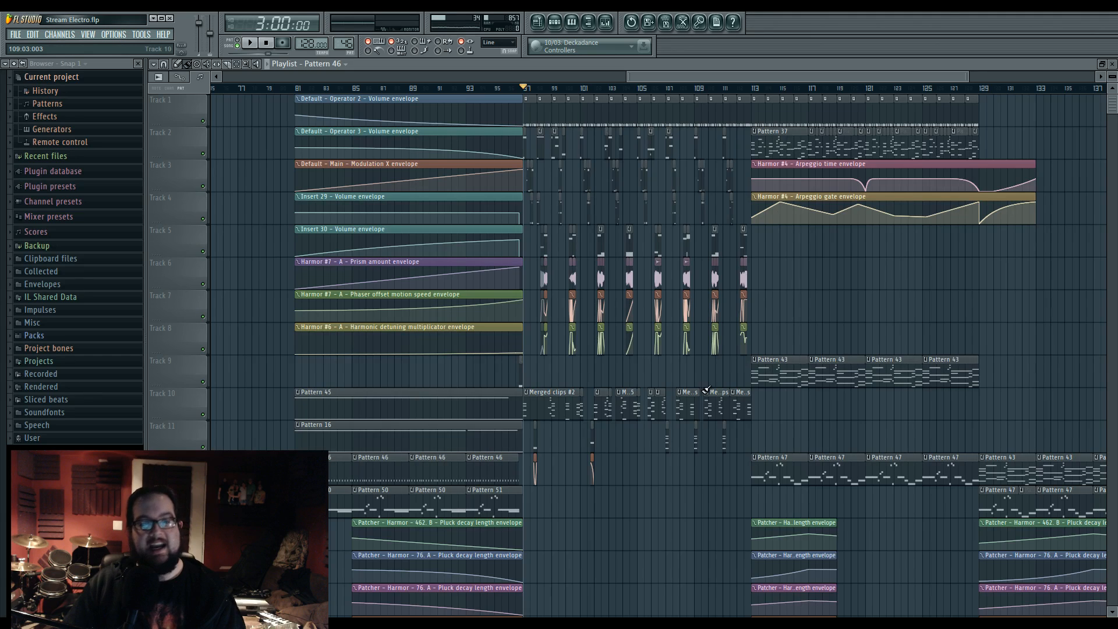
{"action": "left_click_drag", "start_coordinate": [647, 368], "coordinate": [790, 339]}
{"action": "scroll", "coordinate": [691, 354], "scroll_direction": "down", "scroll_amount": 4}
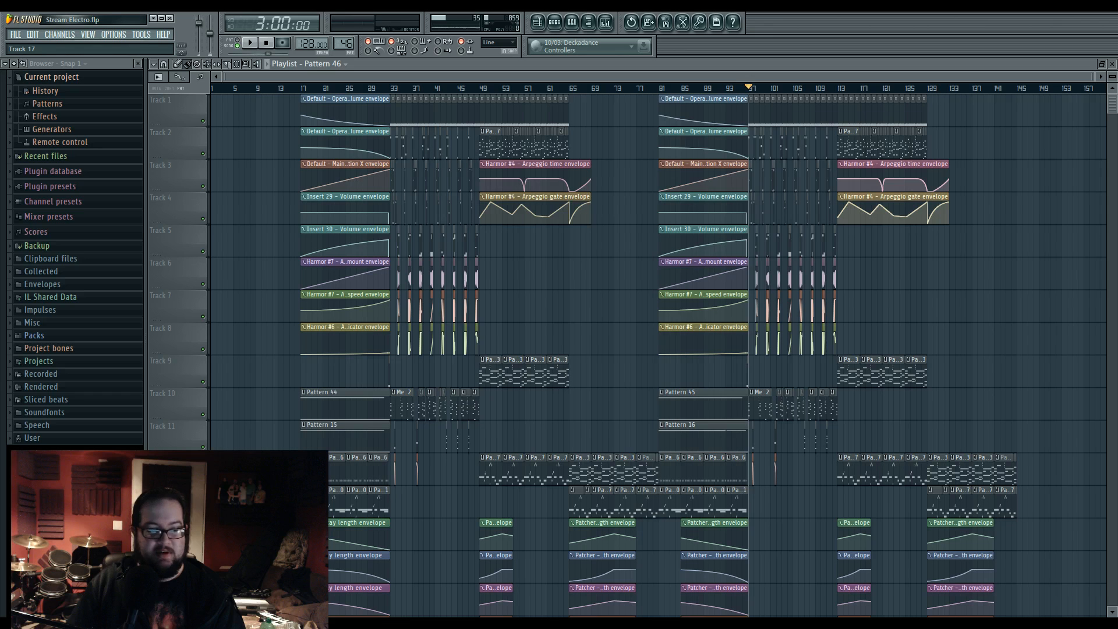
{"action": "key", "text": "alt+Tab"}
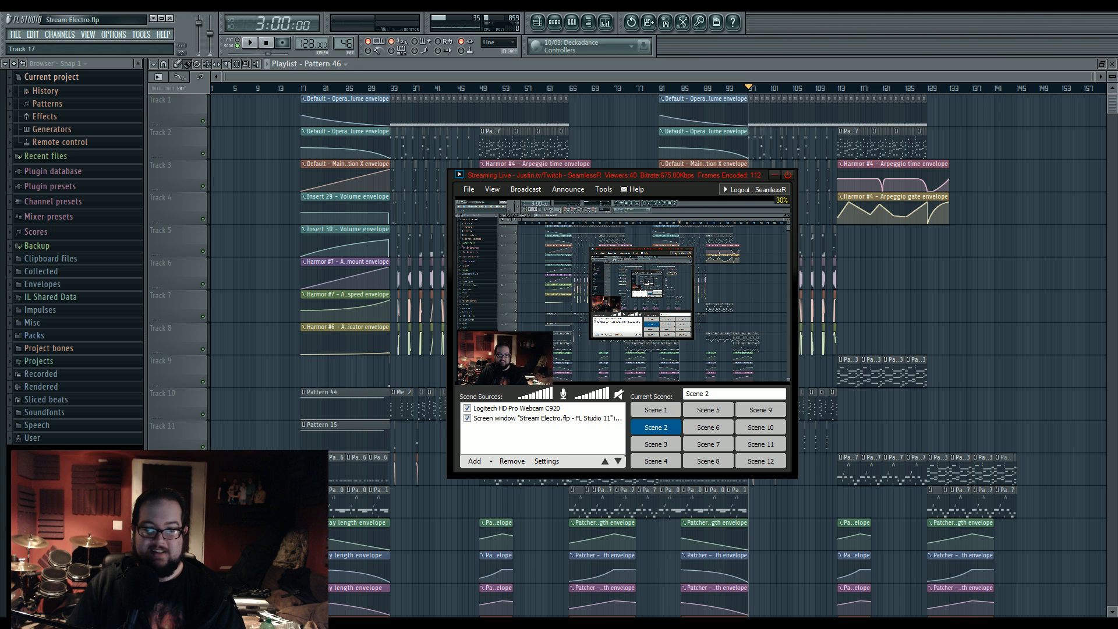
{"action": "key", "text": "alt+Tab"}
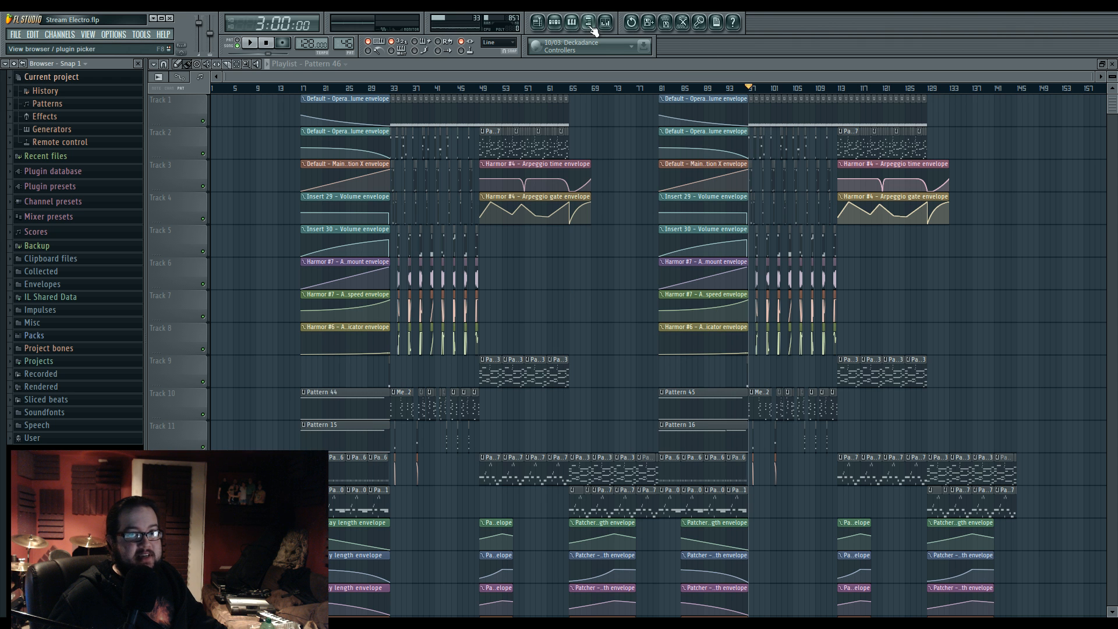
Step: Open the Harmor #6 piano roll and examine its helper options and note-editing tools
{"action": "left_click", "coordinate": [554, 22]}
{"action": "left_click", "coordinate": [571, 23]}
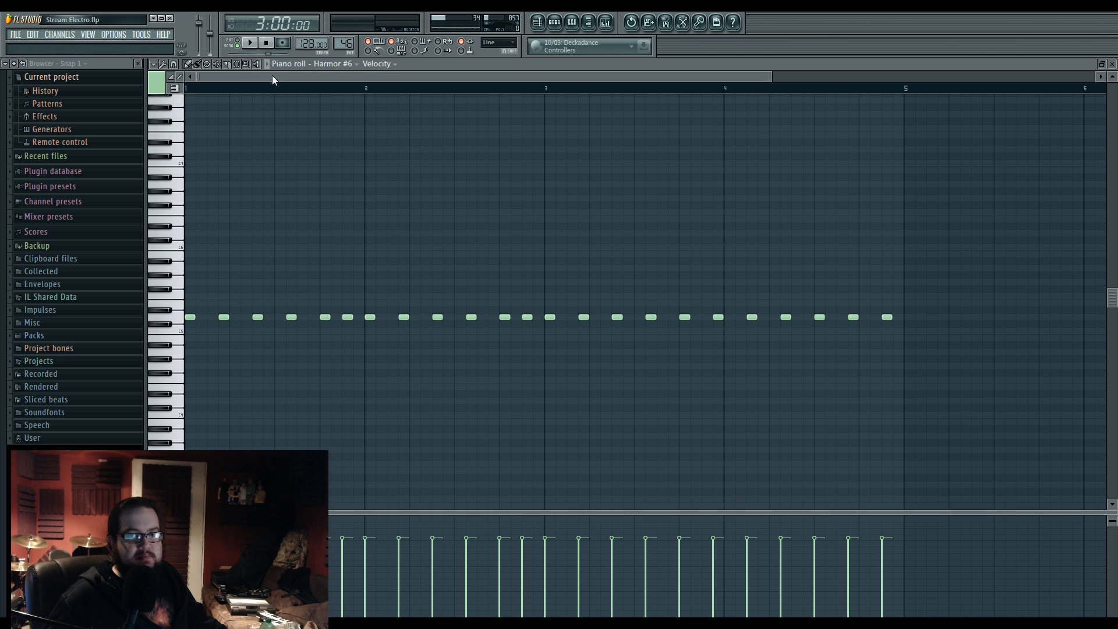
{"action": "left_click", "coordinate": [153, 65]}
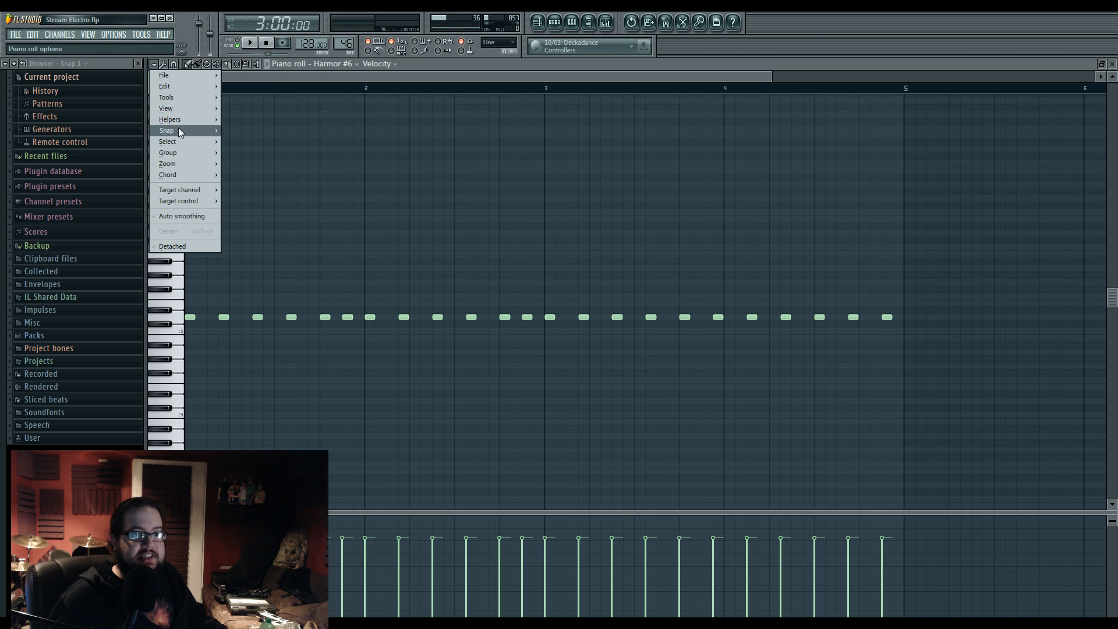
{"action": "mouse_move", "coordinate": [198, 119]}
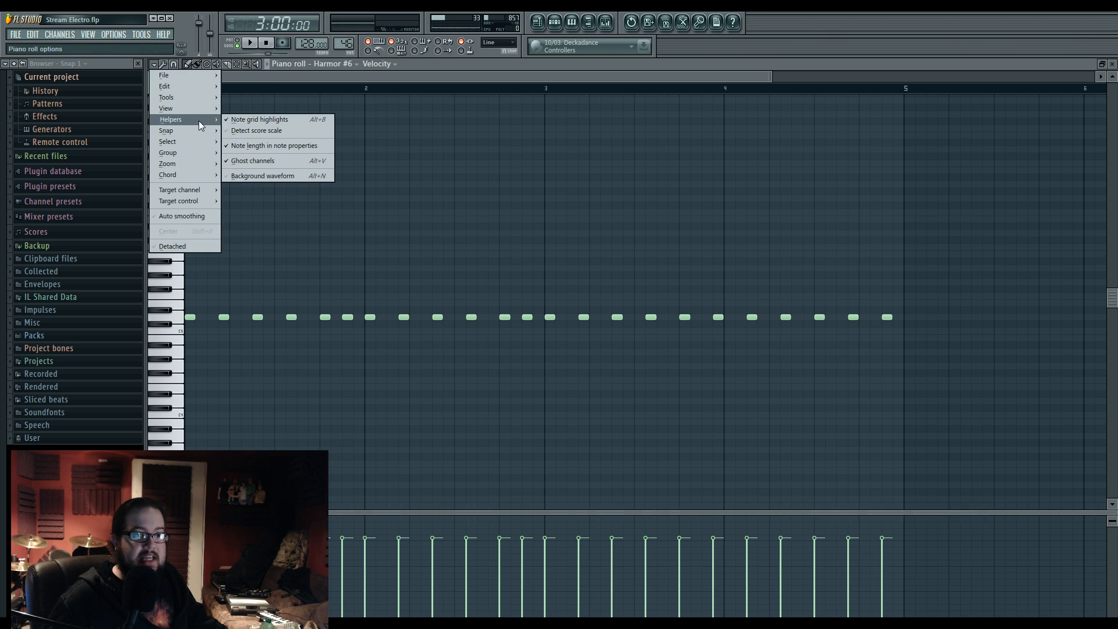
{"action": "mouse_move", "coordinate": [208, 101]}
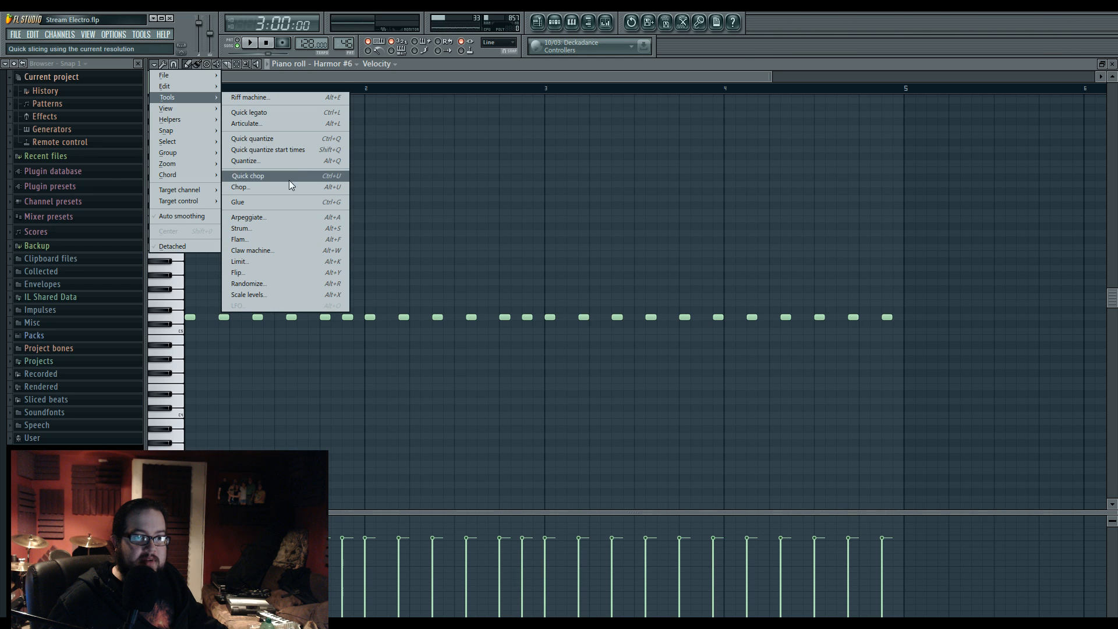
{"action": "mouse_move", "coordinate": [201, 175]}
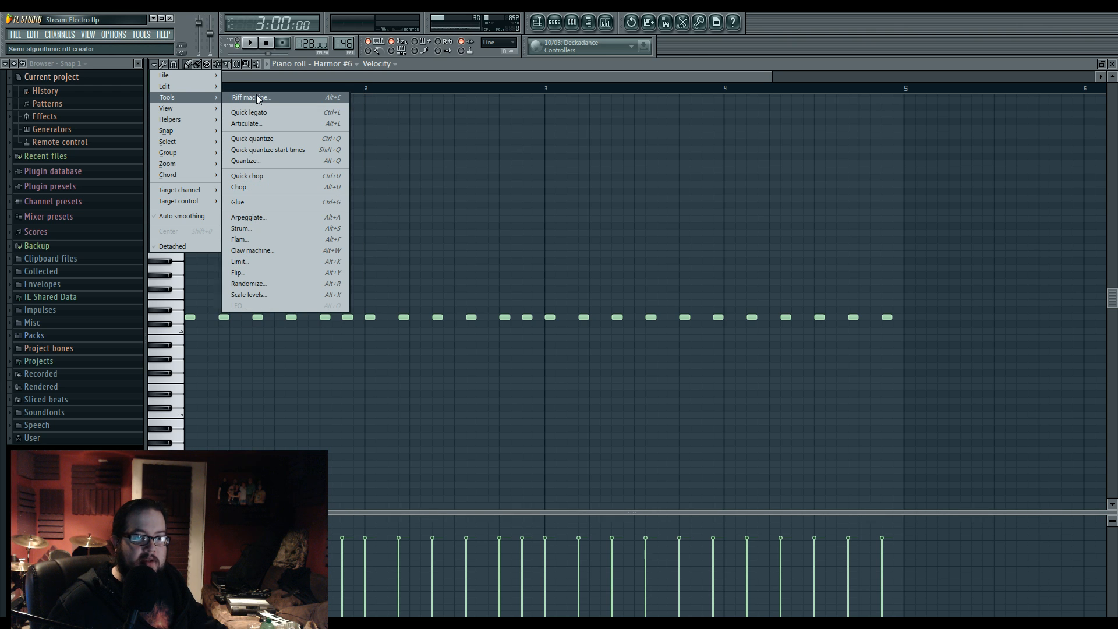
Step: Open the piano roll's limiter / transposer, check its Snap choices and accept it with no scale restriction
{"action": "left_click", "coordinate": [290, 261]}
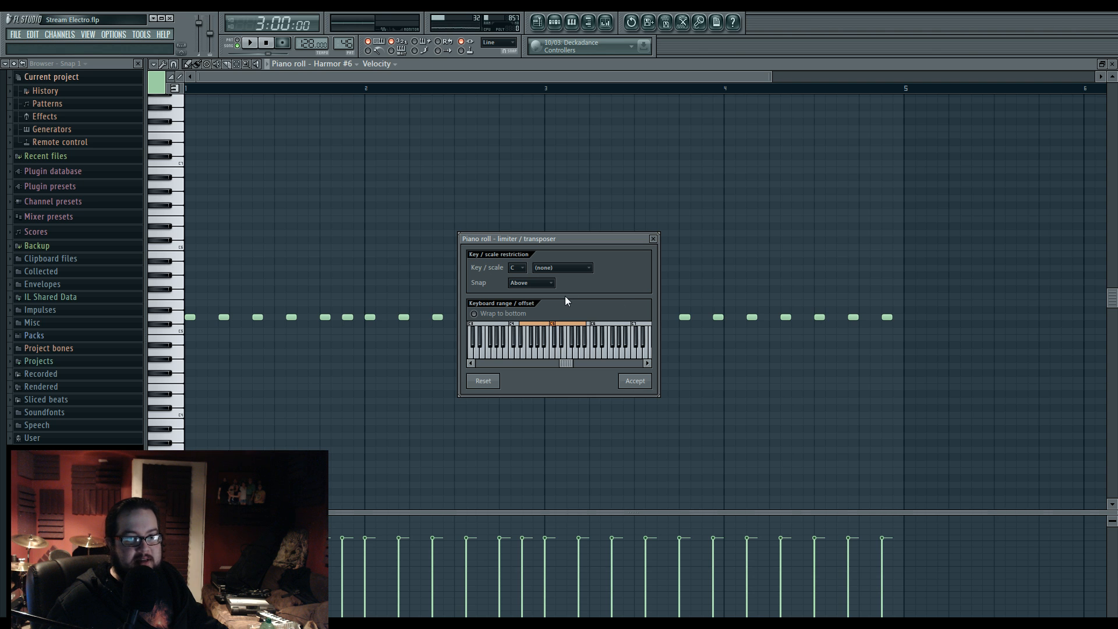
{"action": "left_click", "coordinate": [550, 283]}
{"action": "left_click", "coordinate": [552, 283]}
{"action": "left_click", "coordinate": [635, 381]}
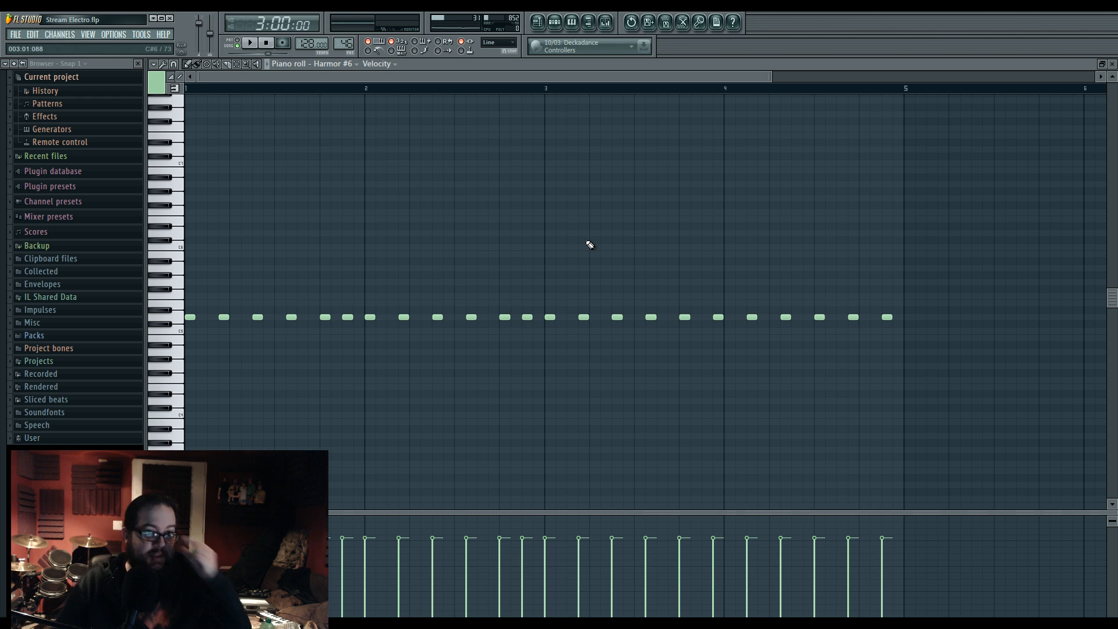
Step: Show the mixer and select the Side track to view its effects
{"action": "left_click", "coordinate": [606, 22]}
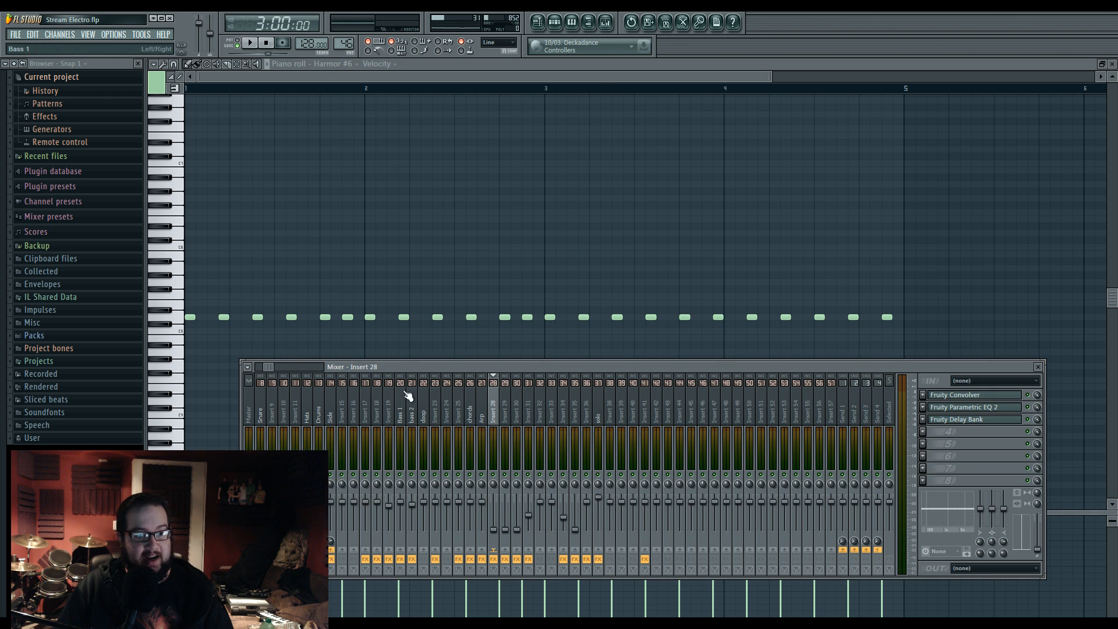
{"action": "mouse_move", "coordinate": [340, 414]}
{"action": "left_mouse_down"}
{"action": "mouse_move", "coordinate": [469, 379]}
{"action": "mouse_move", "coordinate": [644, 379]}
{"action": "mouse_move", "coordinate": [491, 379]}
{"action": "mouse_move", "coordinate": [384, 417]}
{"action": "mouse_move", "coordinate": [336, 416]}
{"action": "left_mouse_up"}
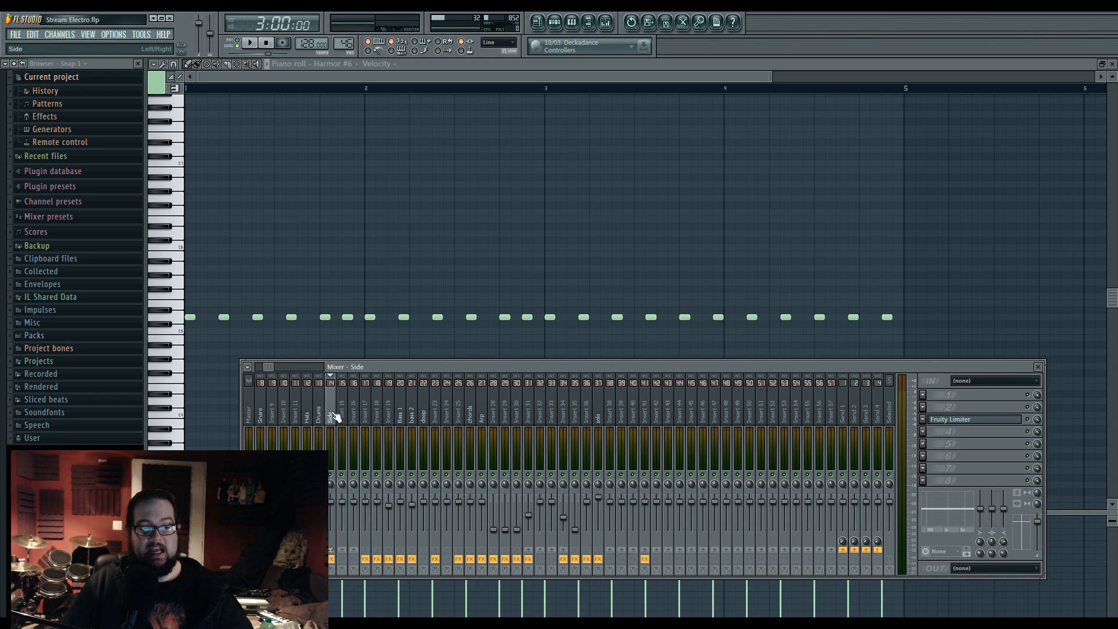
Step: Switch to the live-streaming program and open its list of broadcast and local recording channels
{"action": "key", "text": "alt+Tab"}
{"action": "left_click", "coordinate": [527, 188]}
{"action": "left_click", "coordinate": [532, 185]}
{"action": "left_click", "coordinate": [526, 189]}
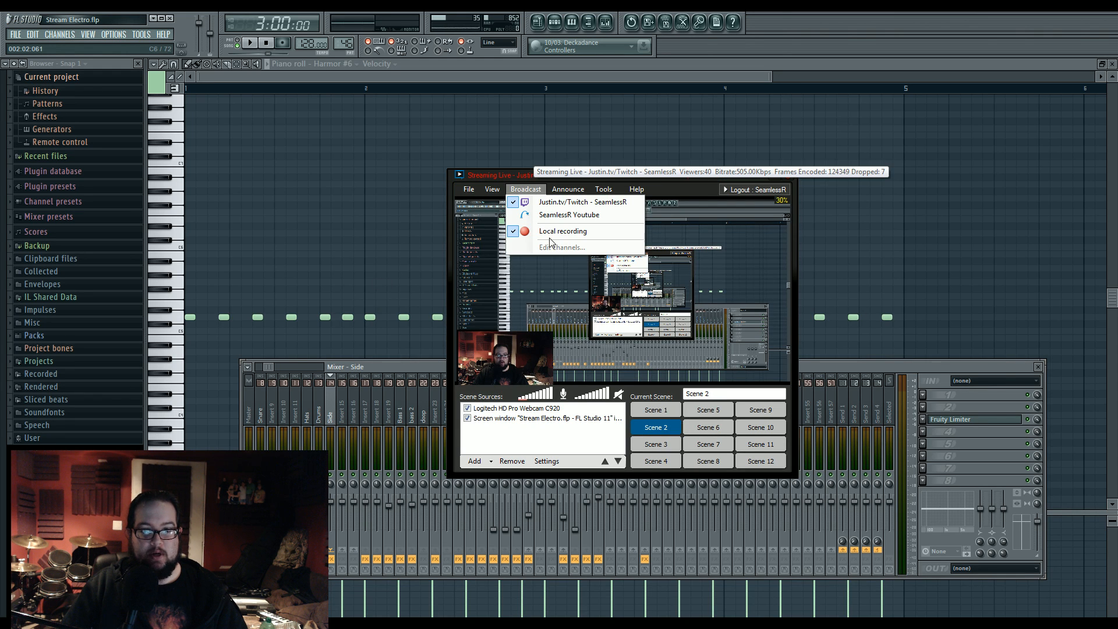